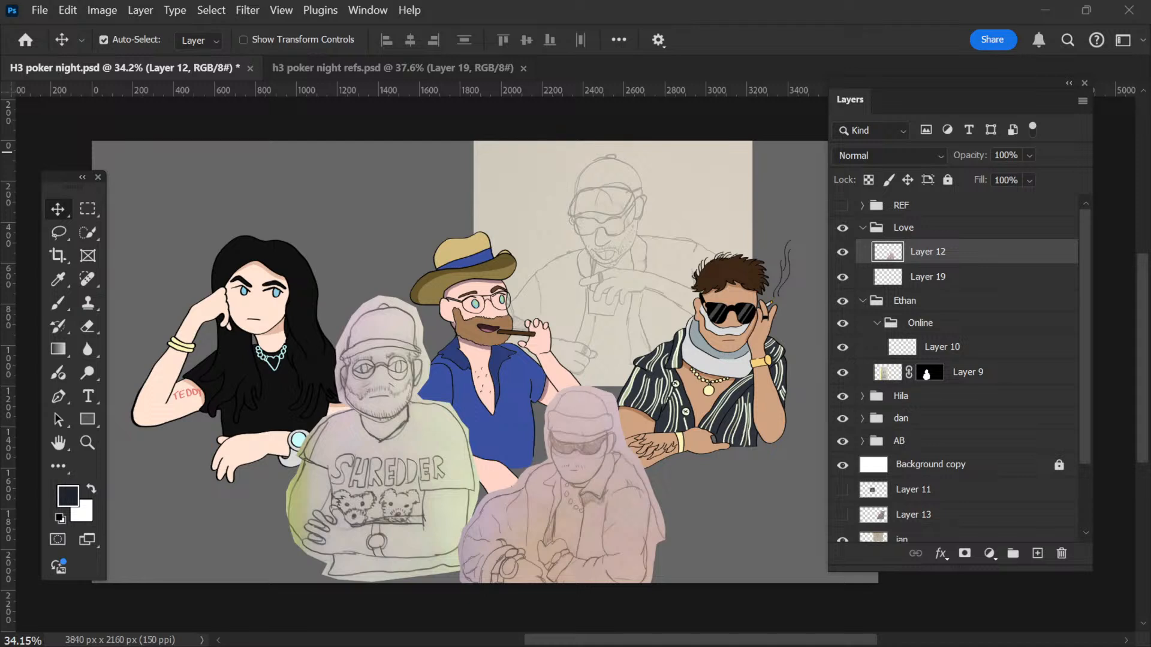
click(753, 90)
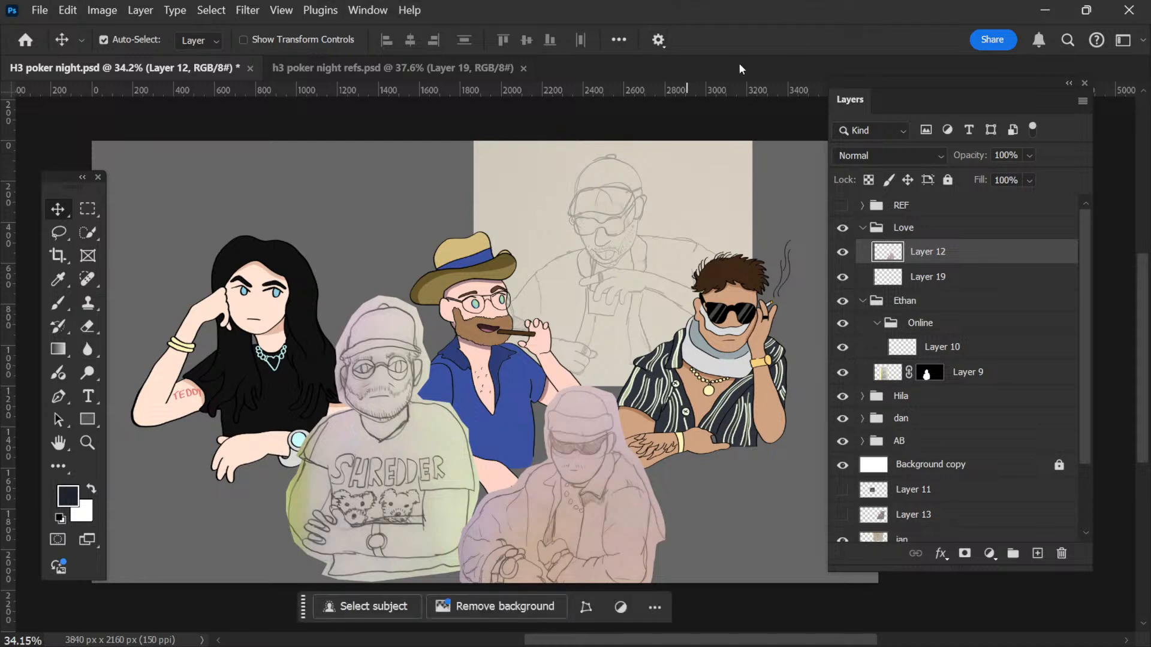
scroll(455, 330, down, 2)
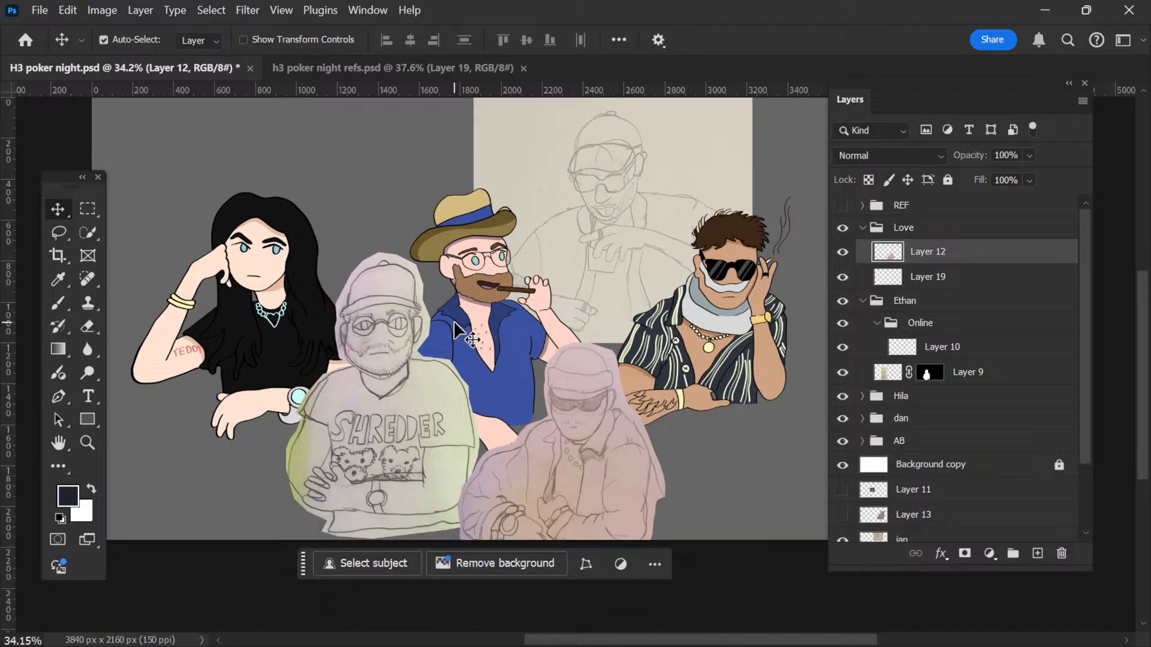
scroll(457, 303, up, 2)
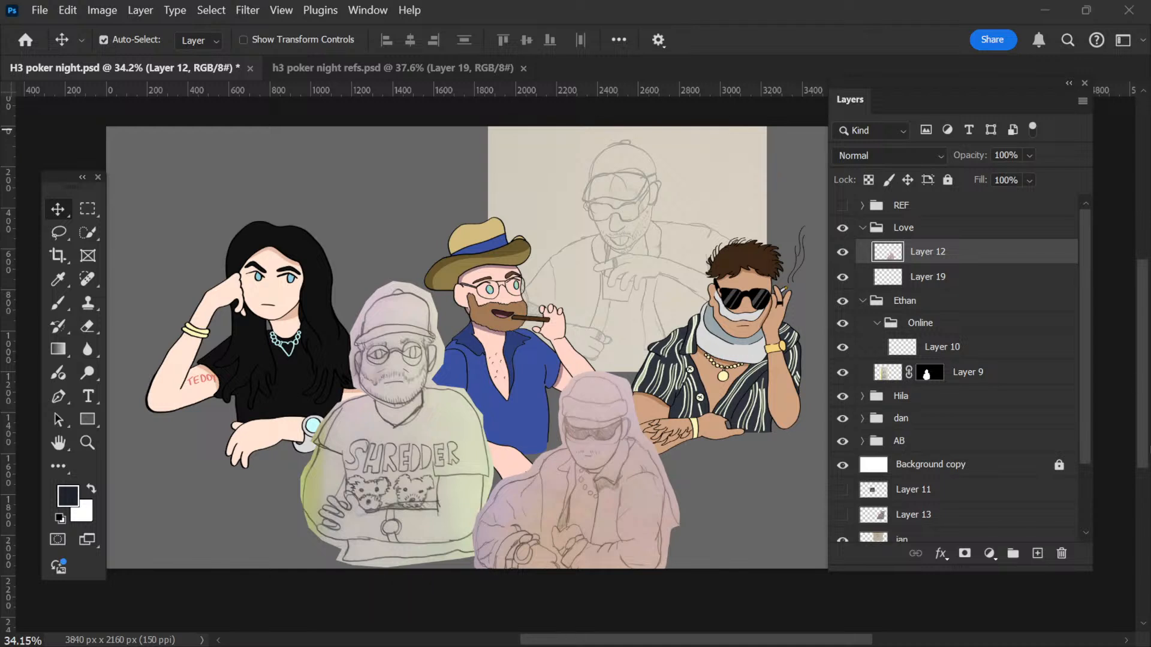
drag(626, 478, 620, 398)
key(ctrl+z)
Step: In the Huion tablet settings, choose the KAMVAS Pro 16 GT-156 and assign the H keystroke to the first press key below the touch strip
drag(1150, 107, 498, 73)
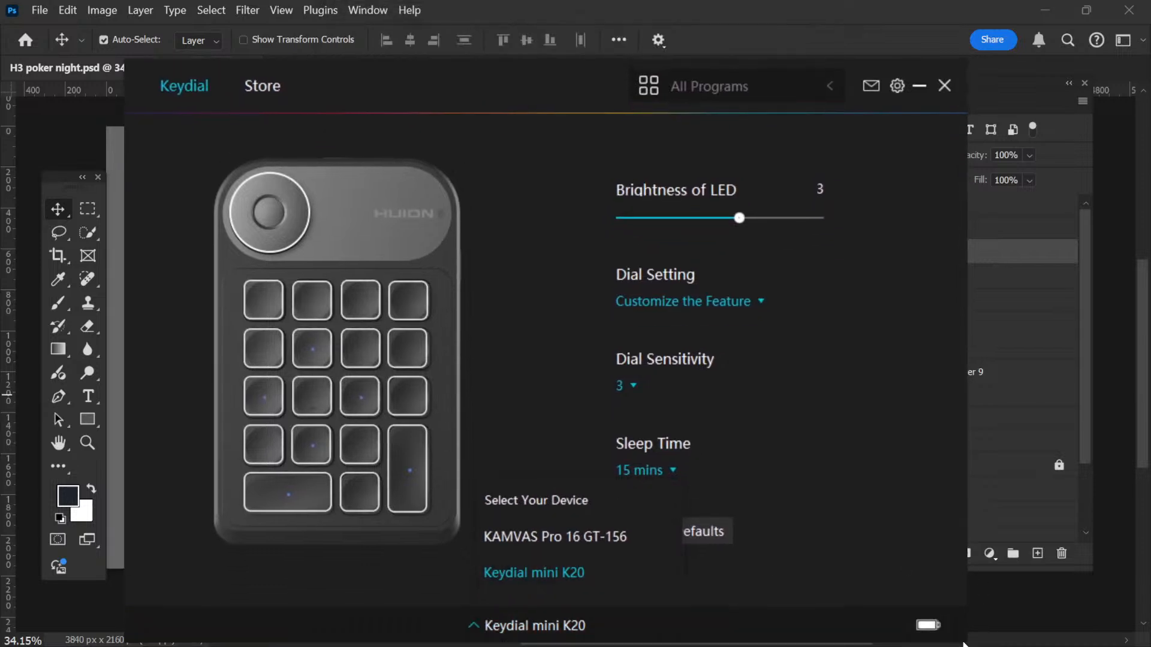
click(552, 538)
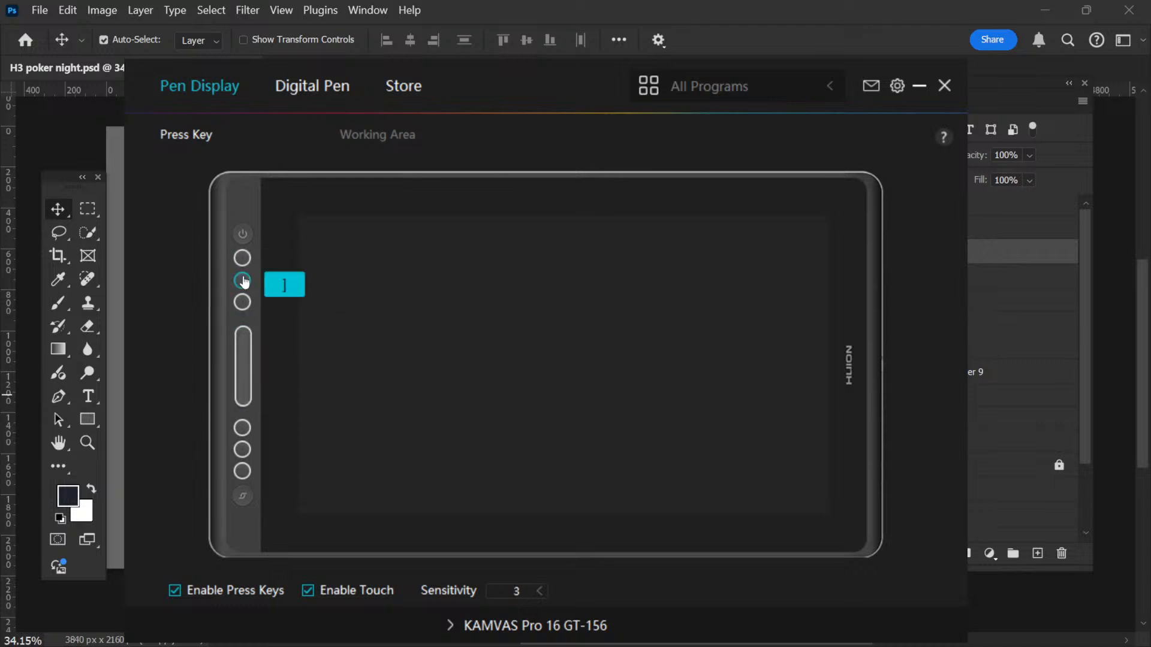
click(242, 427)
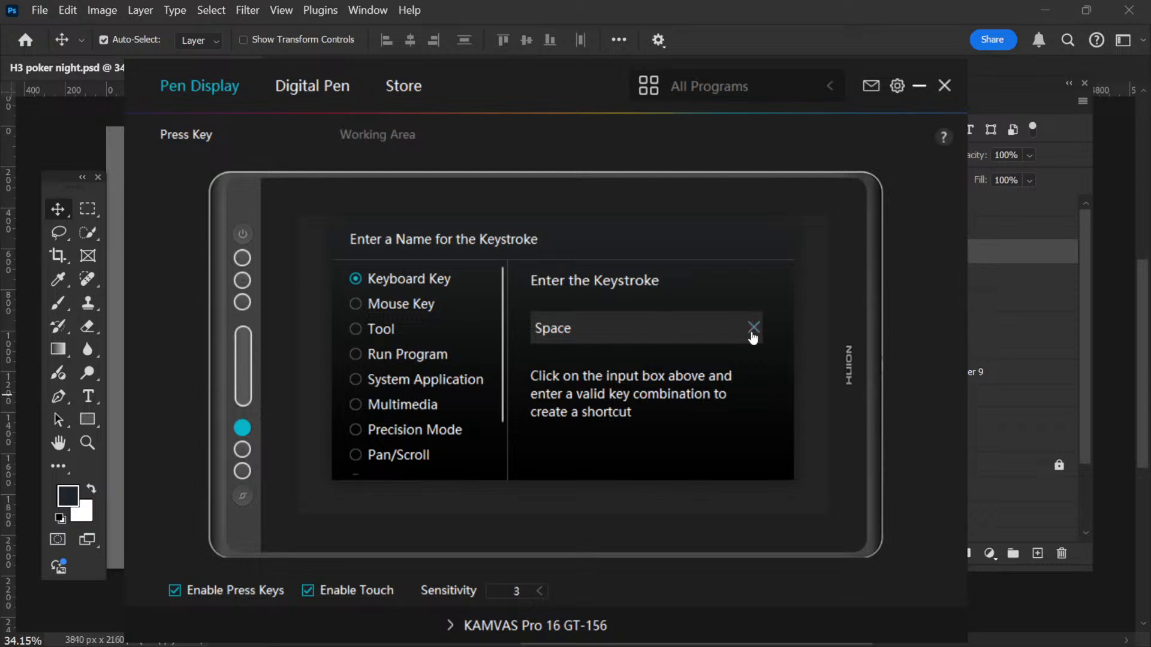
click(753, 329)
click(692, 330)
key(h)
click(638, 247)
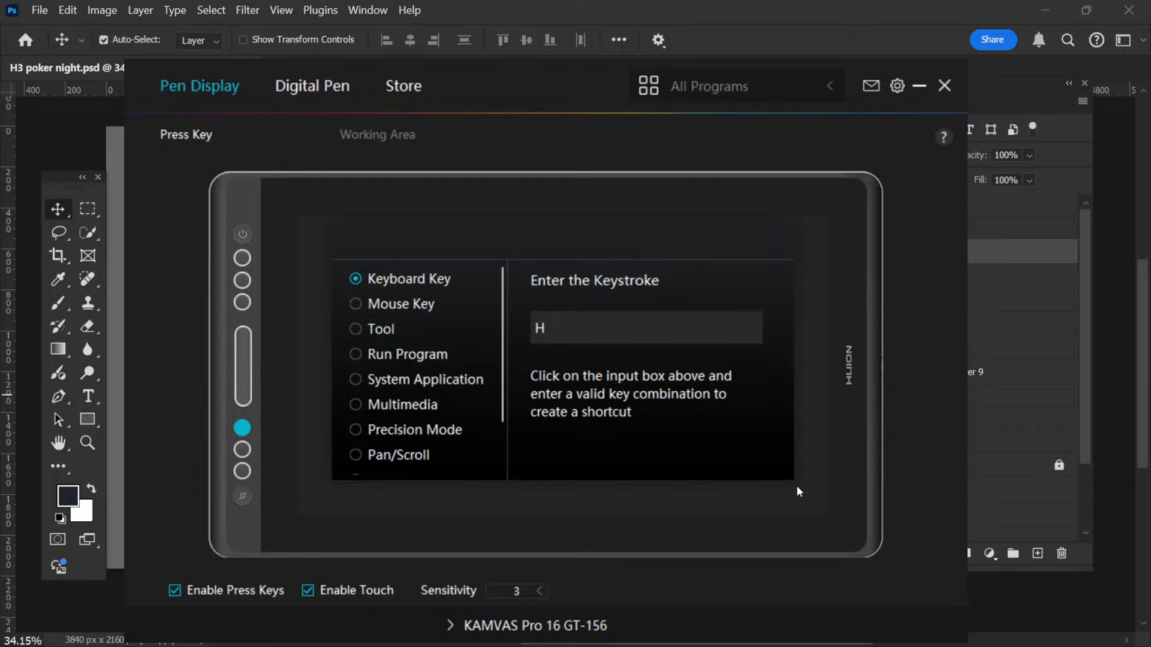
click(777, 552)
Step: Assign the E keystroke to the second press key below the touch strip
click(242, 450)
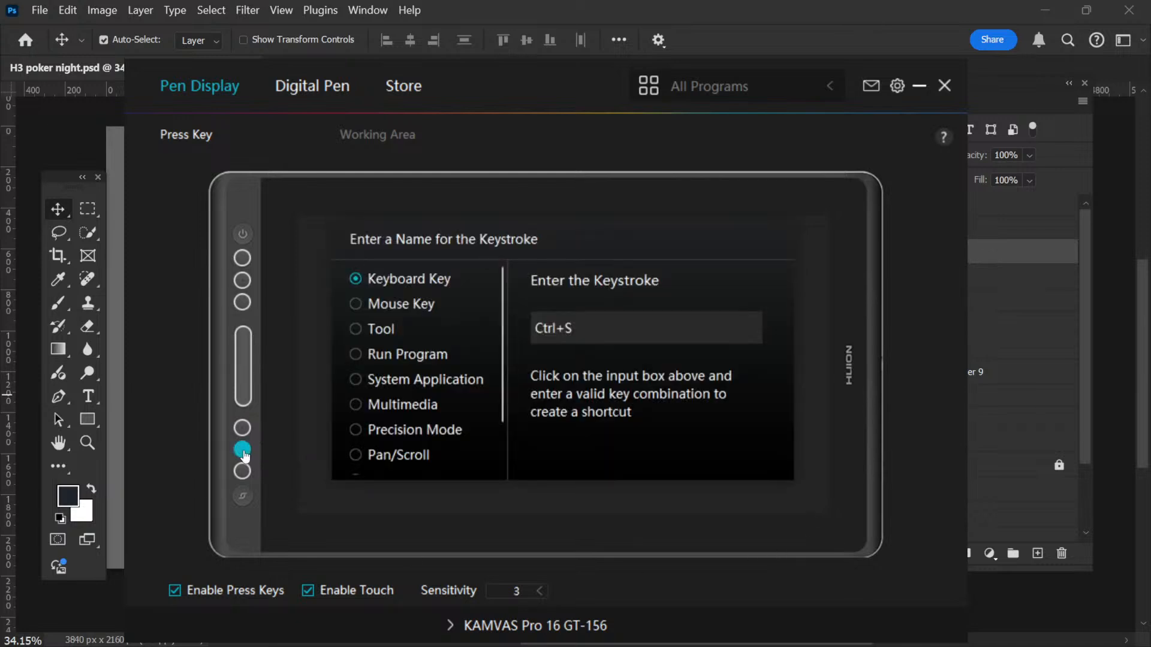
click(754, 329)
key(e)
click(591, 505)
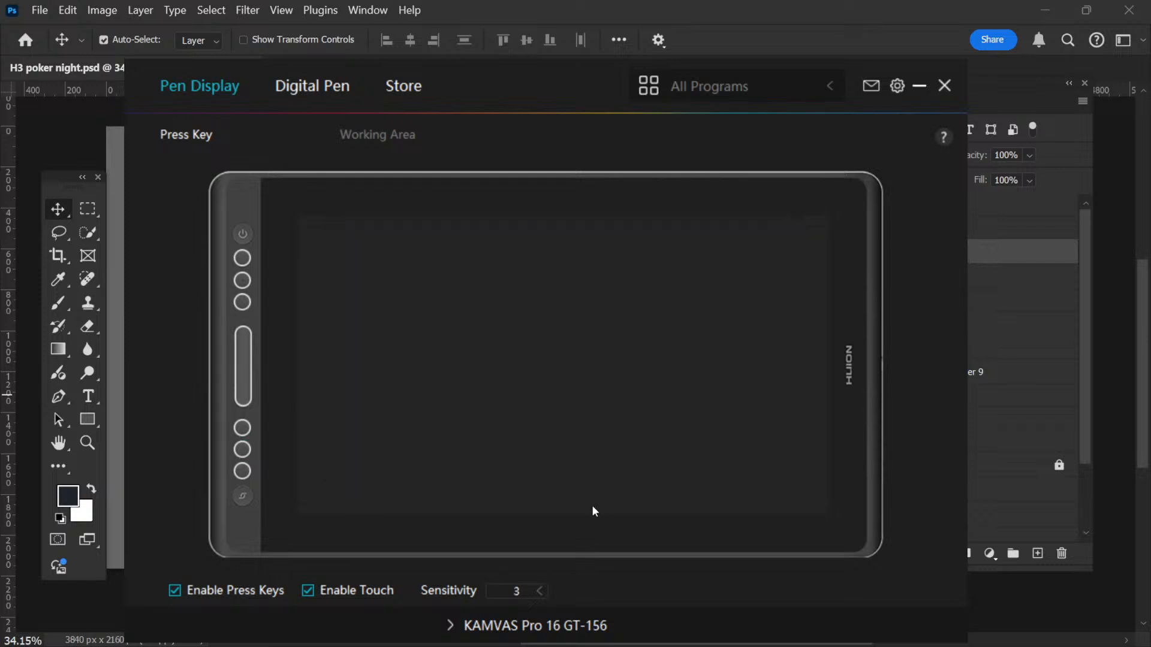
Step: Assign Ctrl+Z to the third press key below the touch strip and close the tablet settings
click(246, 475)
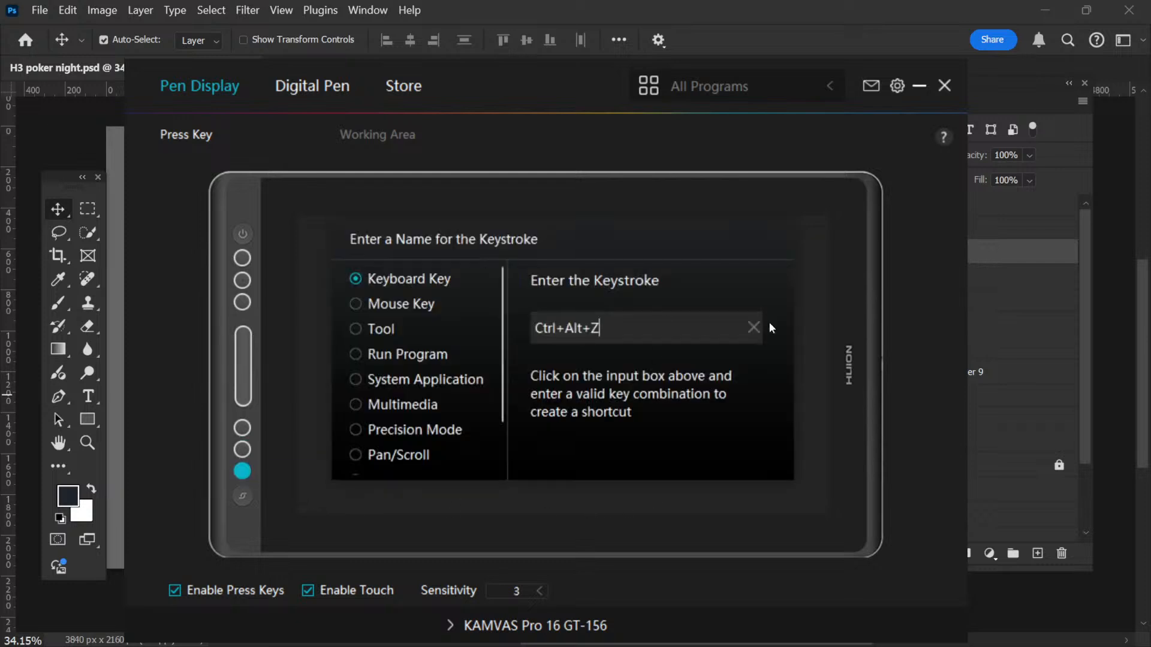
click(754, 328)
click(659, 327)
key(ctrl)
key(ctrl+z)
click(661, 507)
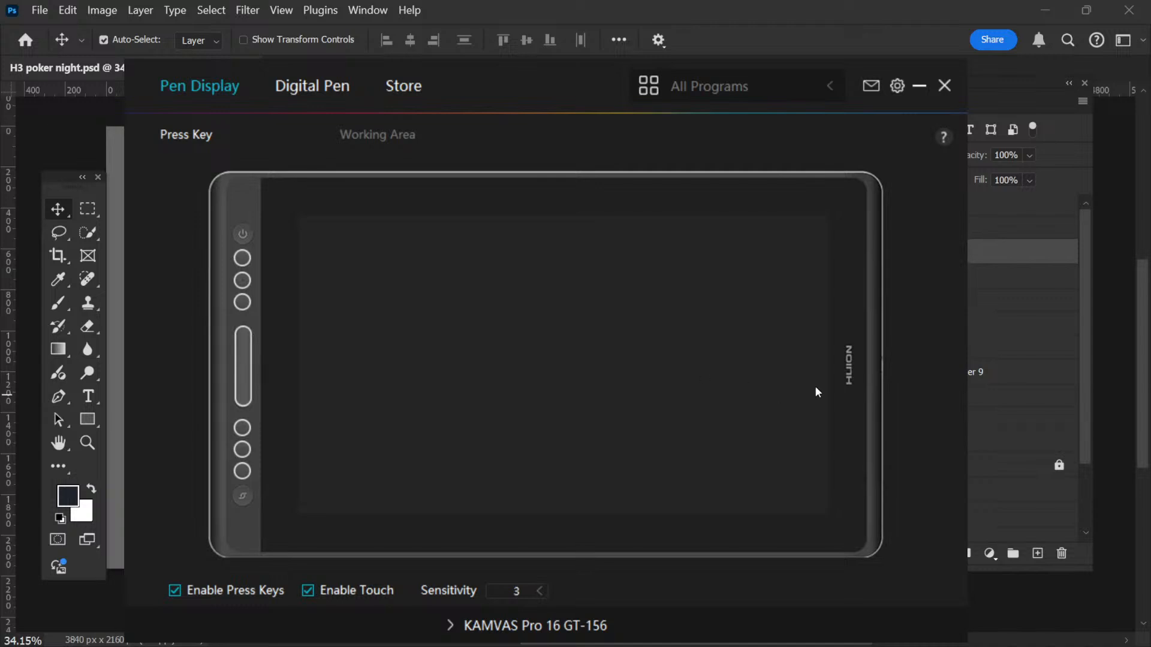
click(944, 85)
Step: Move the pink-tinted sketch on Layer 12 up into the gap between the man in the hat and the man in the striped shirt
drag(581, 395, 596, 327)
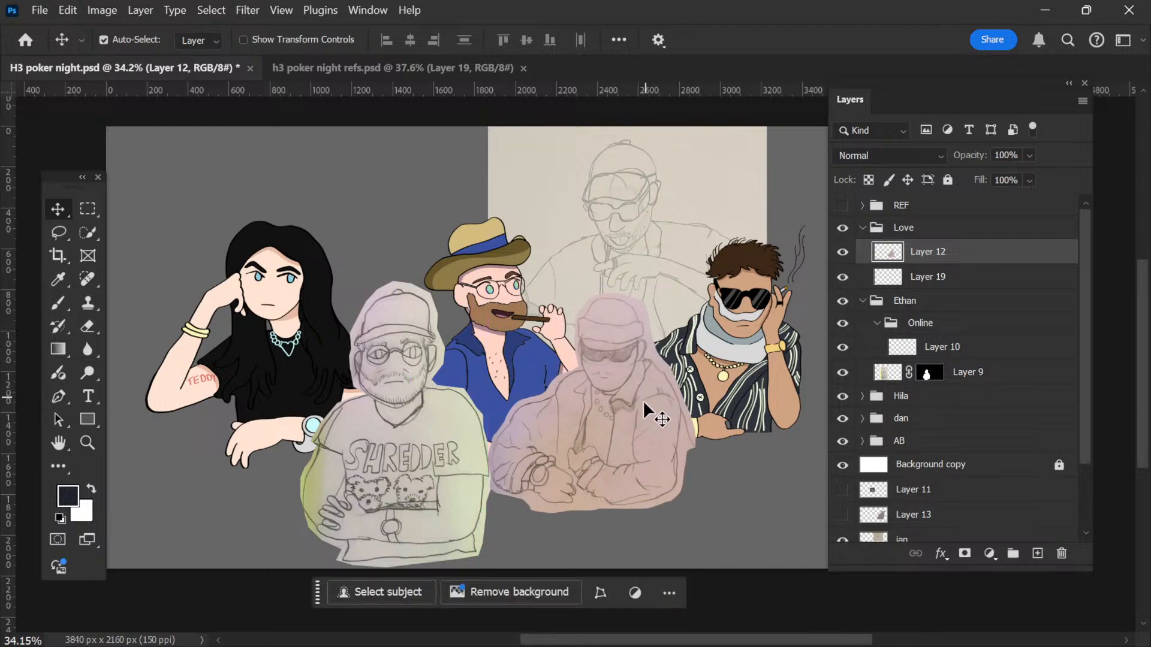
drag(642, 401, 654, 431)
scroll(503, 320, right, 5)
scroll(509, 318, down, 2)
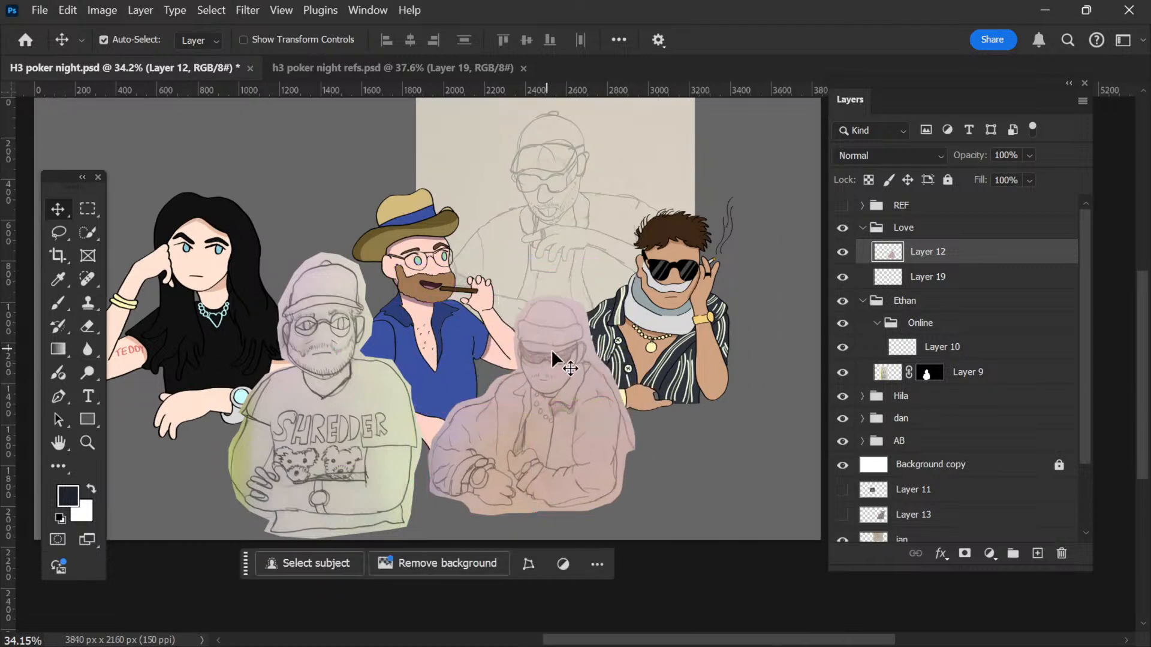
drag(576, 392, 575, 375)
Step: Scale the pink-tinted sketch on Layer 12 up proportionally to about 113%
key(ctrl+t)
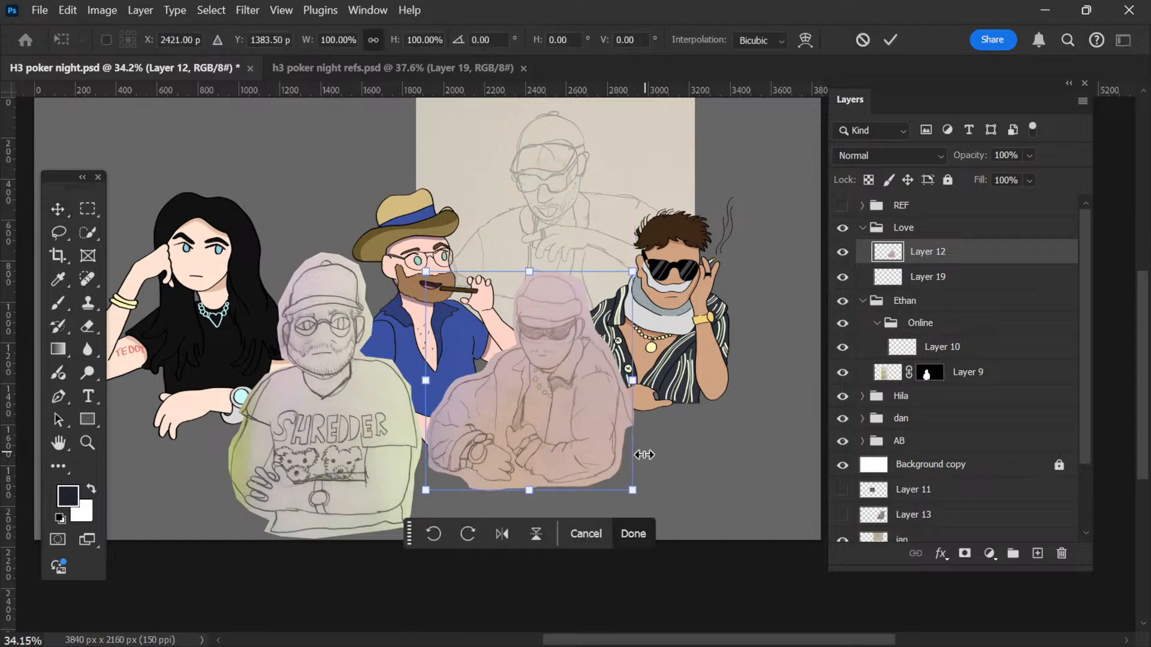
drag(634, 487, 662, 516)
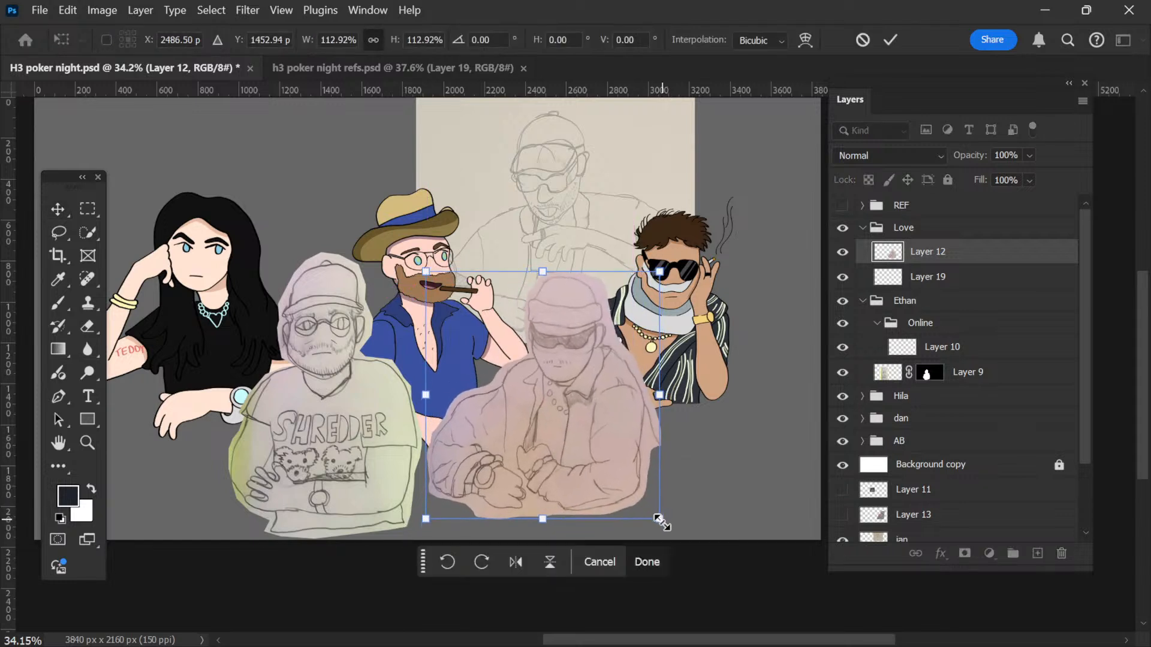
key(Return)
Step: Rename Layer 12 in the Love group as "Love ref"
scroll(620, 437, down, 2)
scroll(621, 426, down, 1)
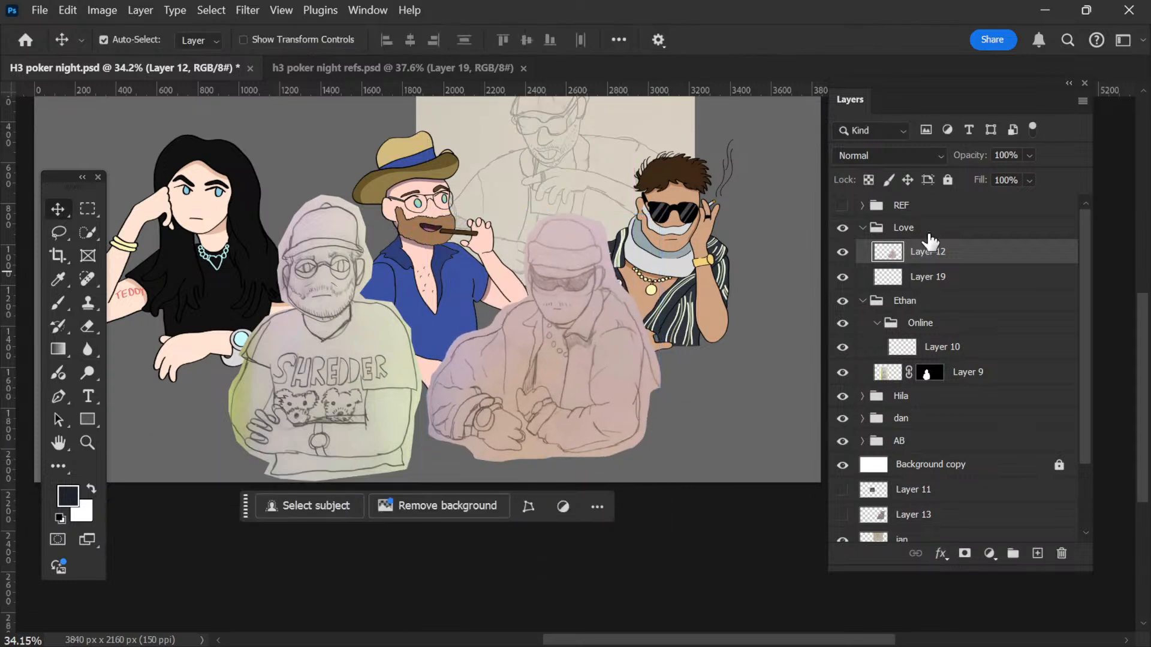
scroll(361, 387, up, 2)
scroll(955, 410, down, 3)
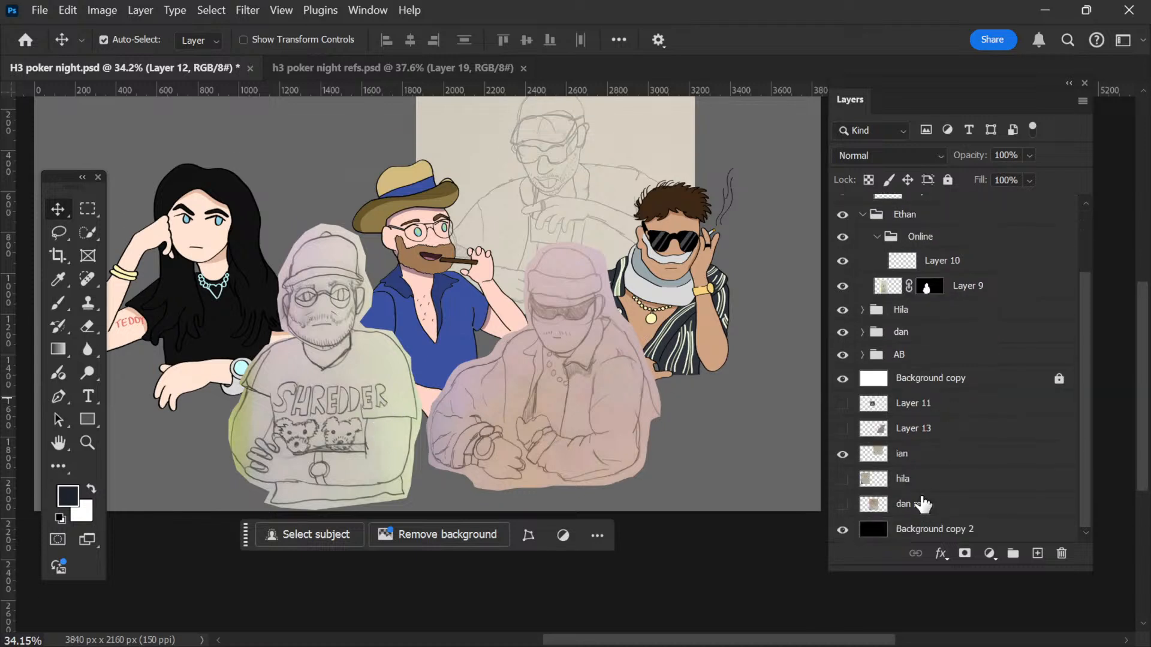
scroll(922, 452, up, 3)
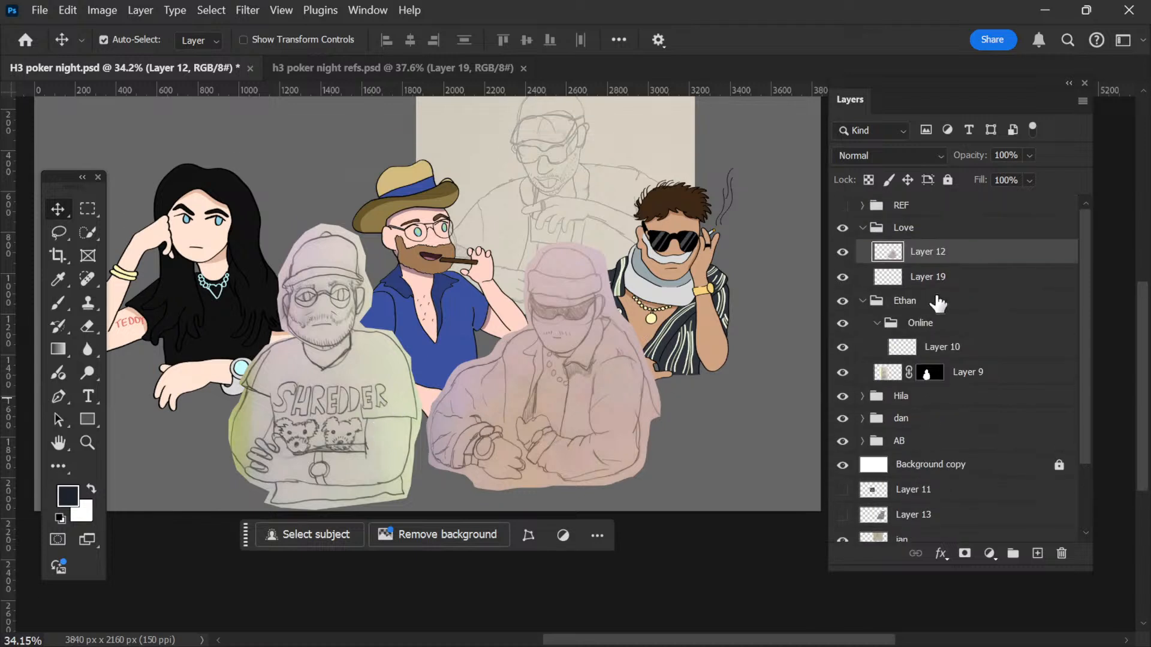
double_click(935, 252)
text(Love ref)
key(Return)
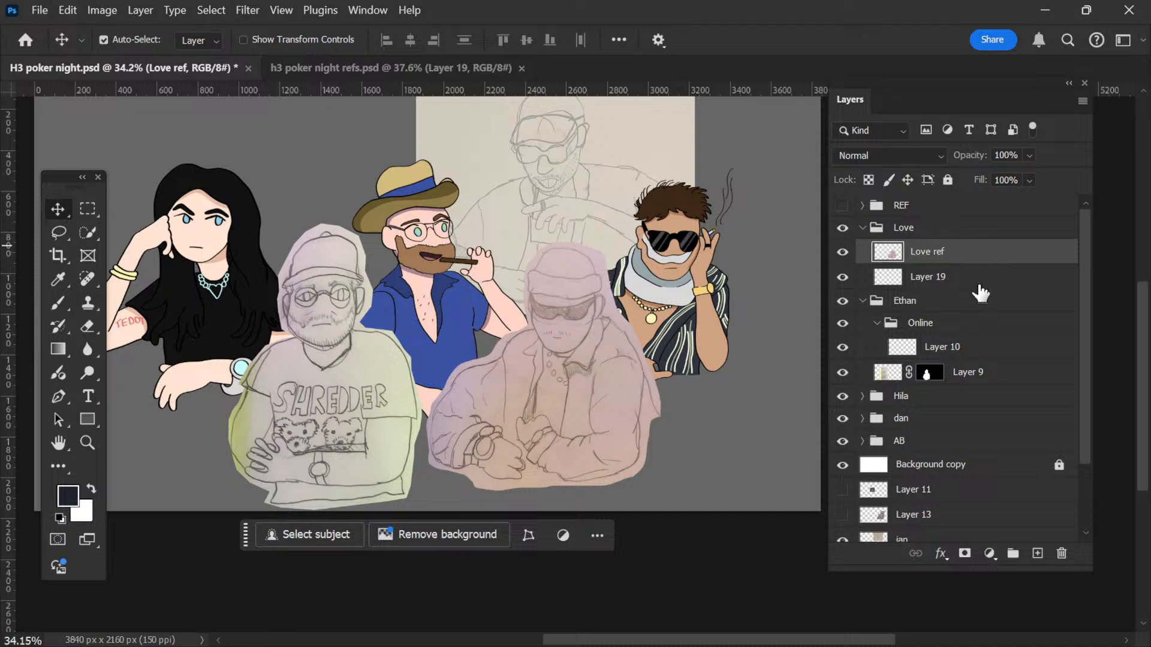
Step: Place Layer 19 above the Love ref layer and rename it "outlines"
click(951, 279)
drag(951, 278, 929, 243)
double_click(928, 250)
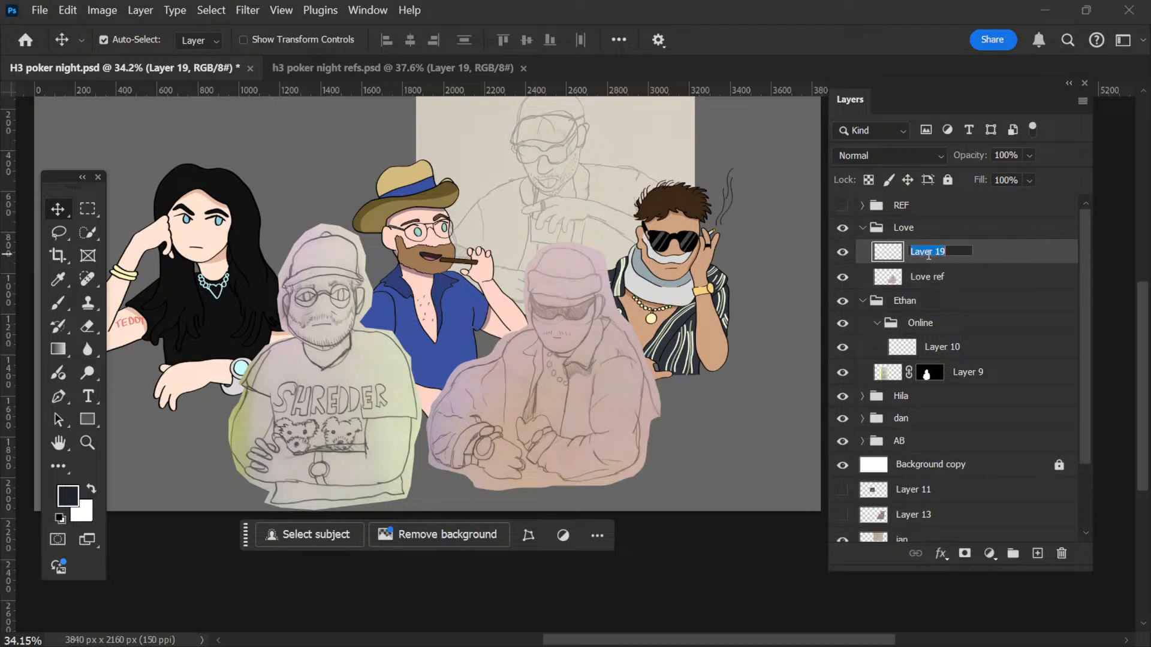
text(outlined)
key(BackSpace)
text(s)
key(Return)
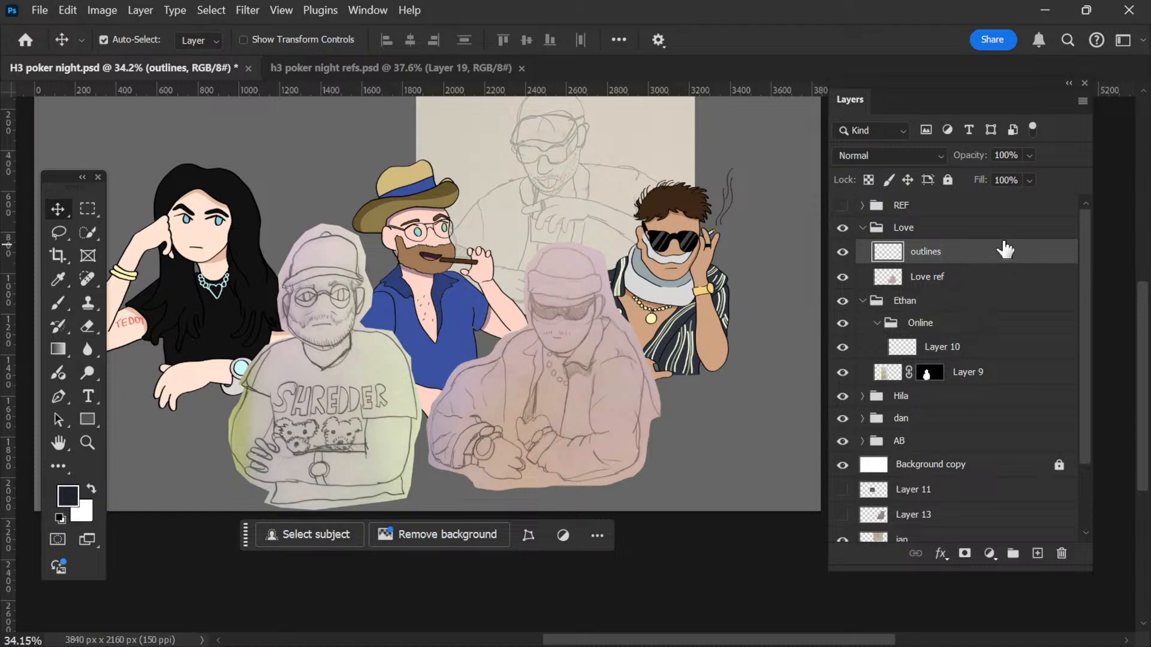
key(z)
click(573, 393)
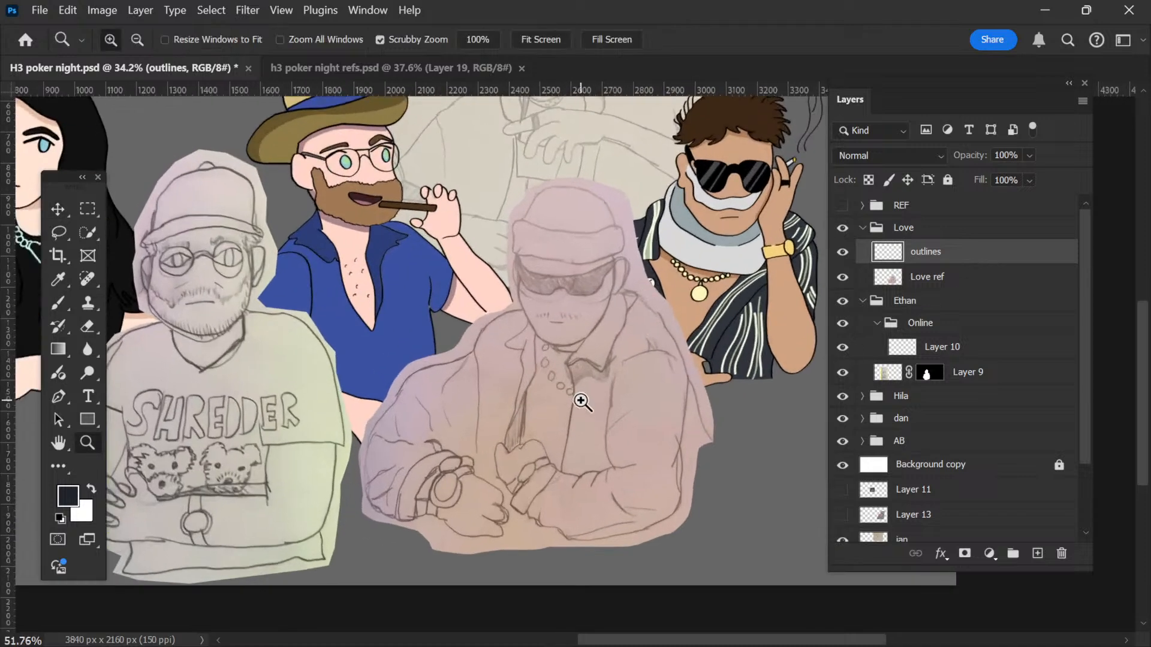
mouse_move(581, 401)
mouse_down()
mouse_move(586, 419)
mouse_move(552, 419)
mouse_up()
key(b)
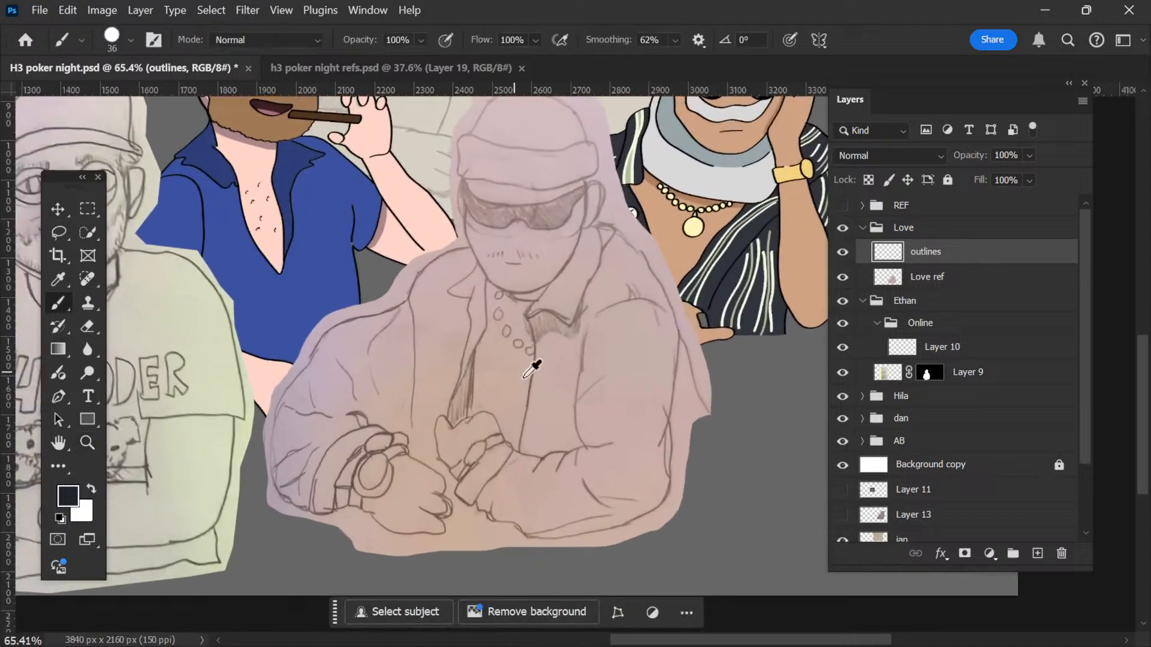
scroll(533, 353, up, 3)
key(s)
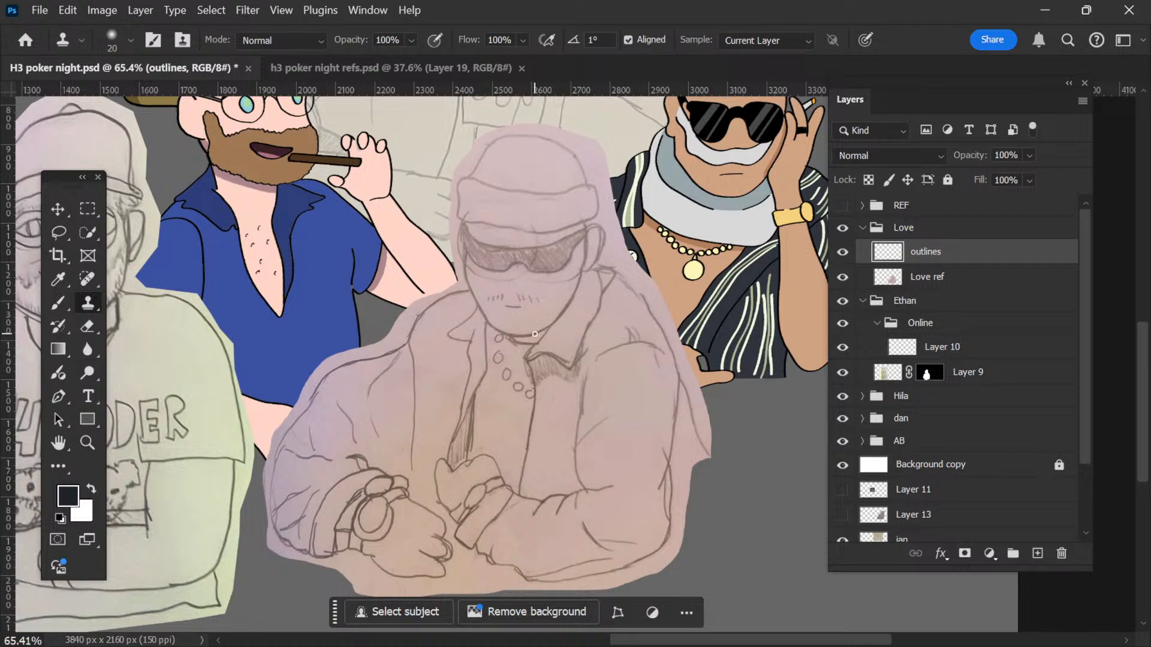
right_click(507, 346)
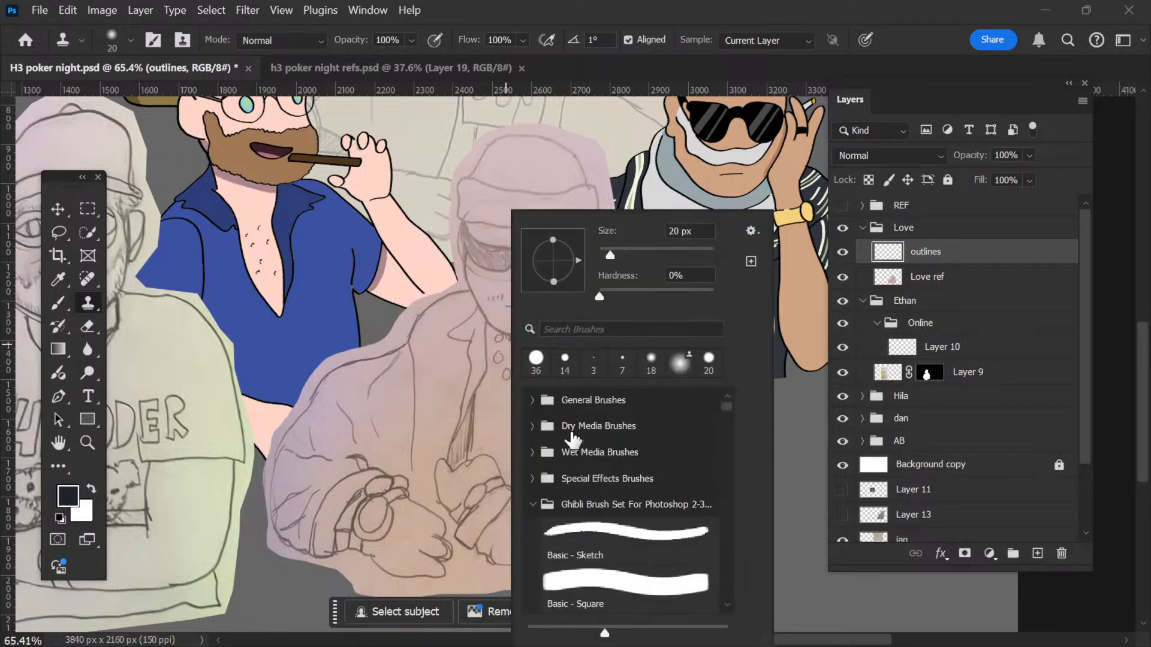
click(618, 531)
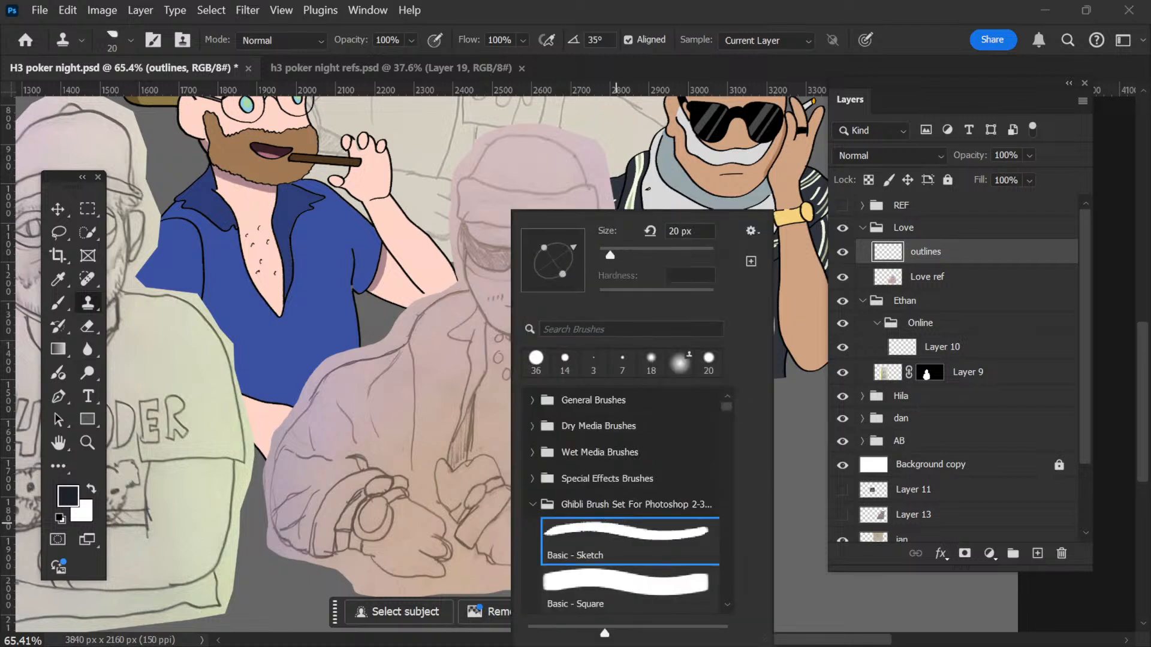
click(446, 311)
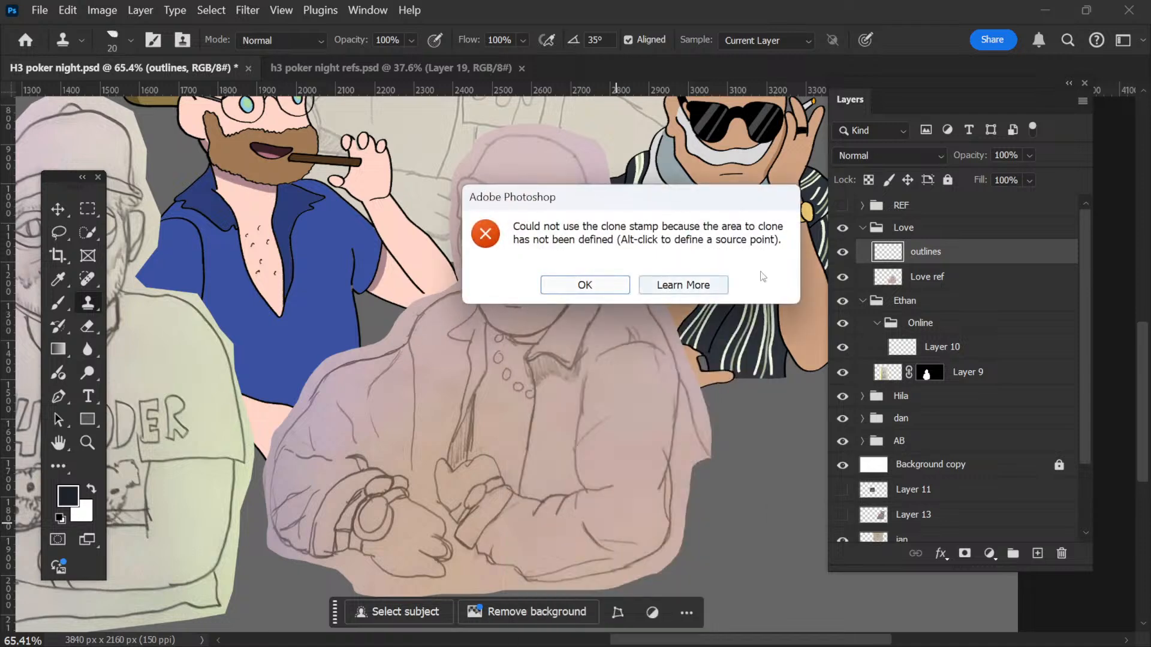
click(613, 286)
Step: Set the Brush tool to the Basic - Sketch preset from the Ghibli Brush Set at 20 px
key(b)
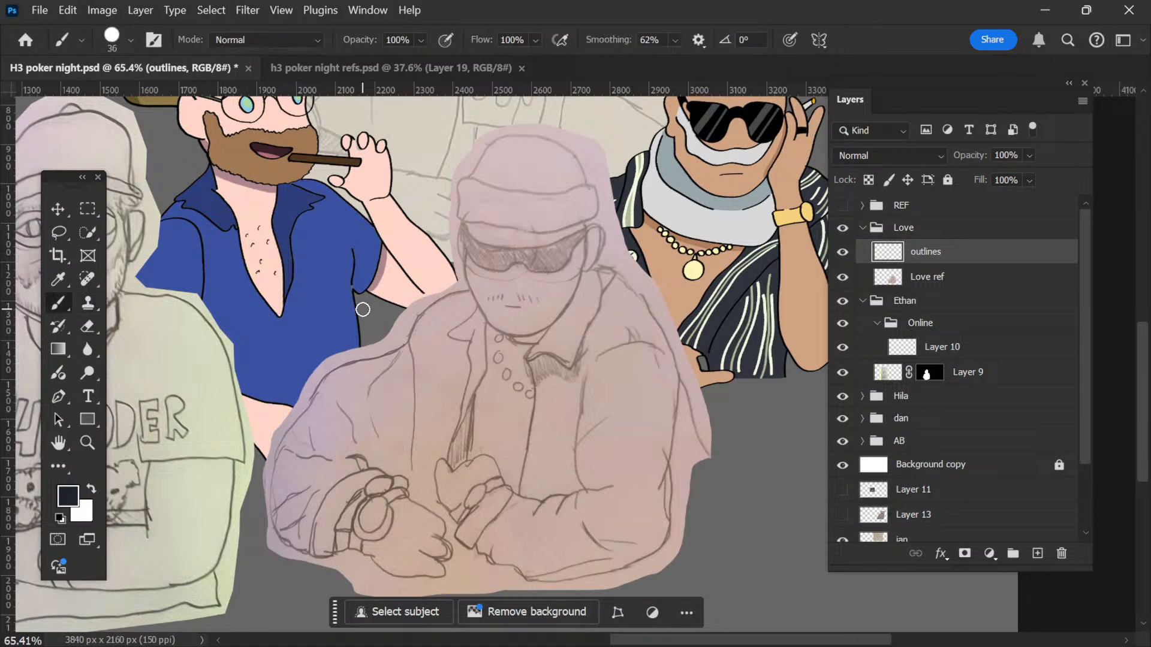
right_click(561, 362)
click(668, 528)
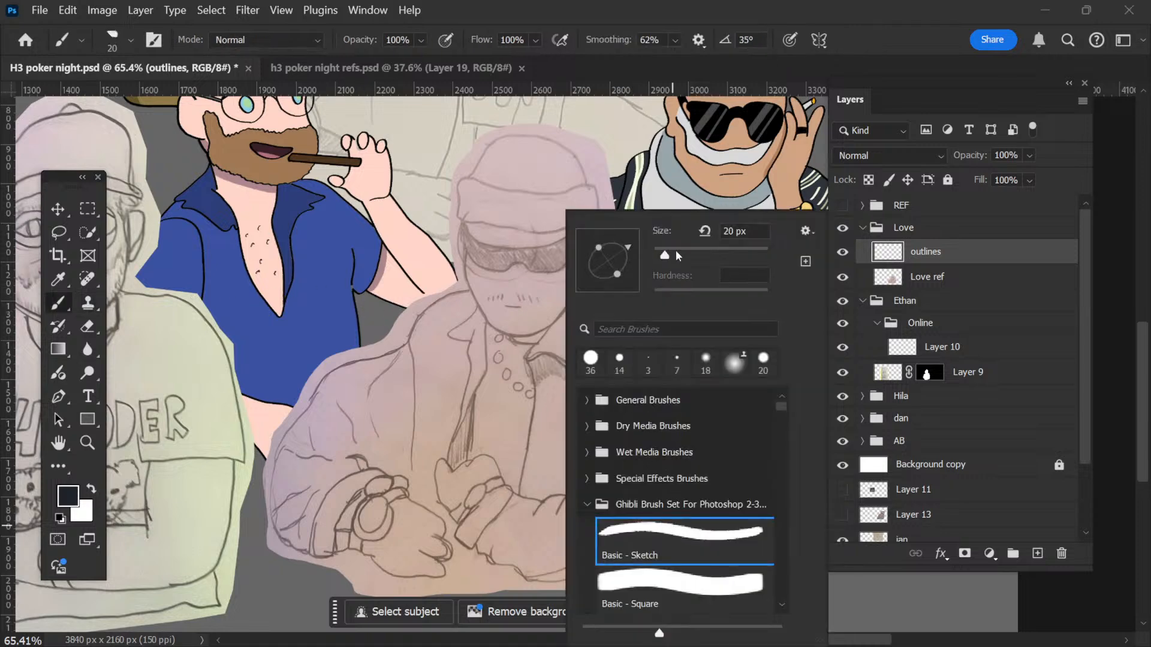
key(Return)
scroll(543, 334, down, 5)
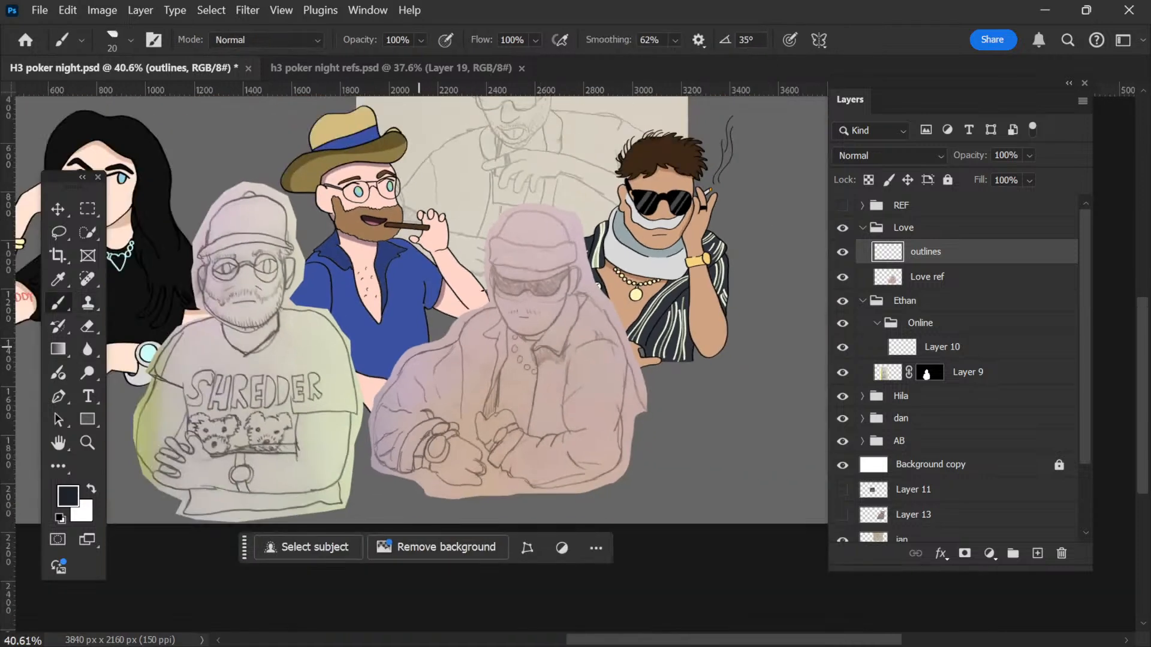
scroll(558, 336, up, 2)
scroll(581, 345, down, 2)
scroll(359, 390, up, 2)
key(v)
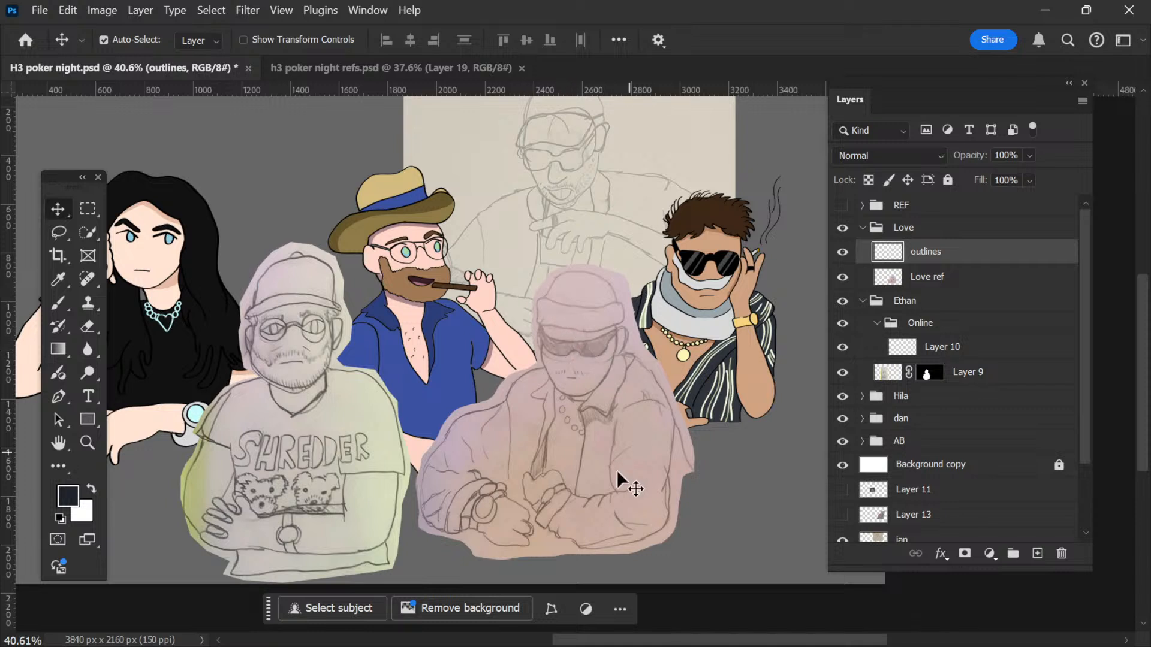
scroll(612, 459, up, 1)
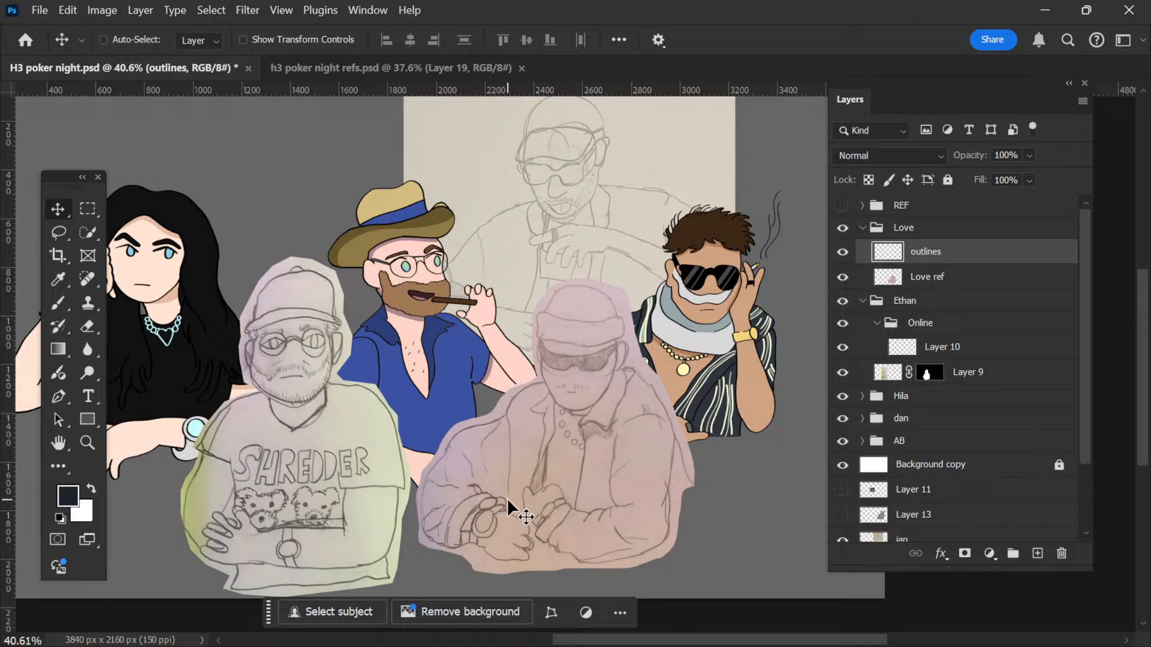
scroll(507, 499, up, 2)
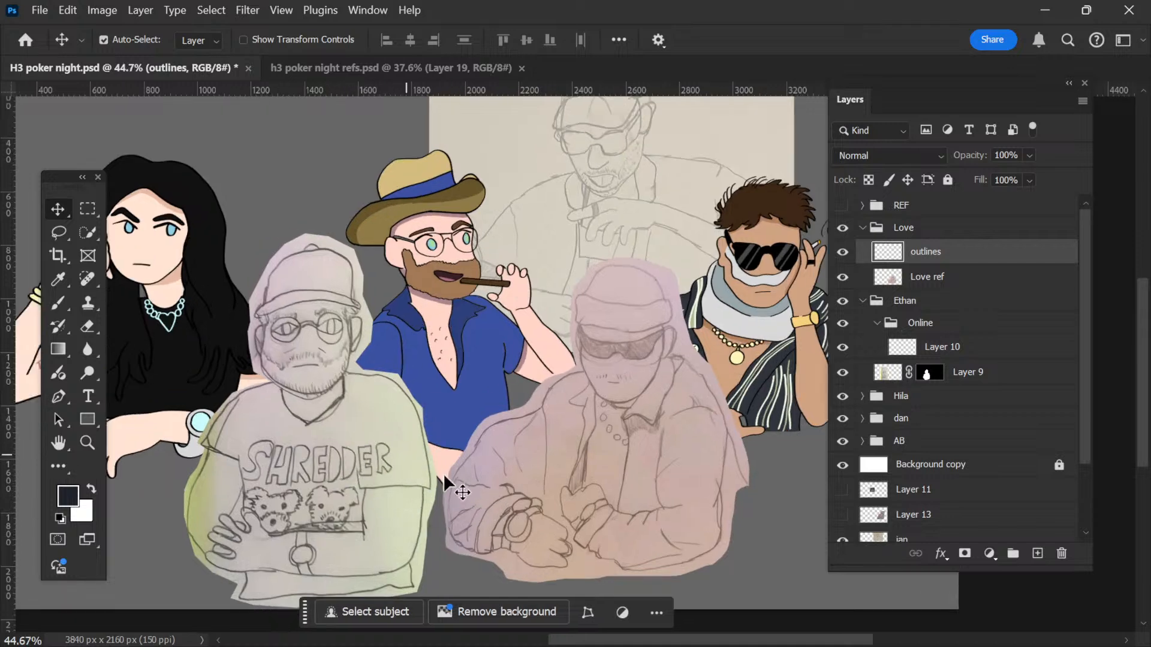
scroll(573, 482, right, 3)
scroll(562, 470, down, 2)
key(b)
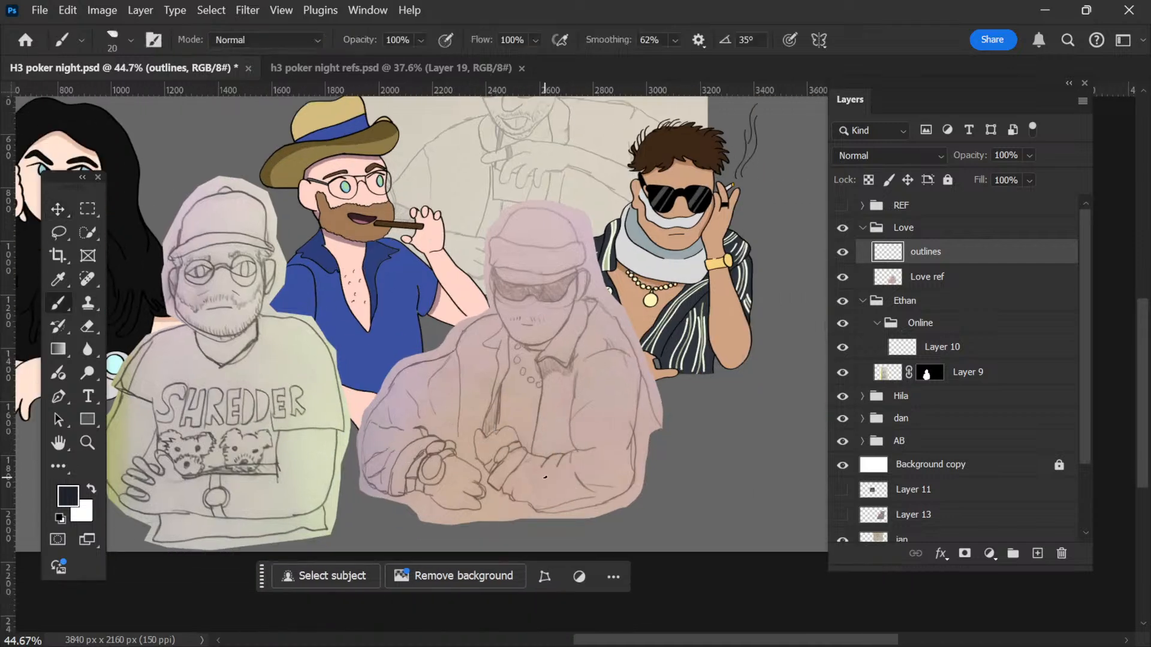
scroll(544, 477, up, 2)
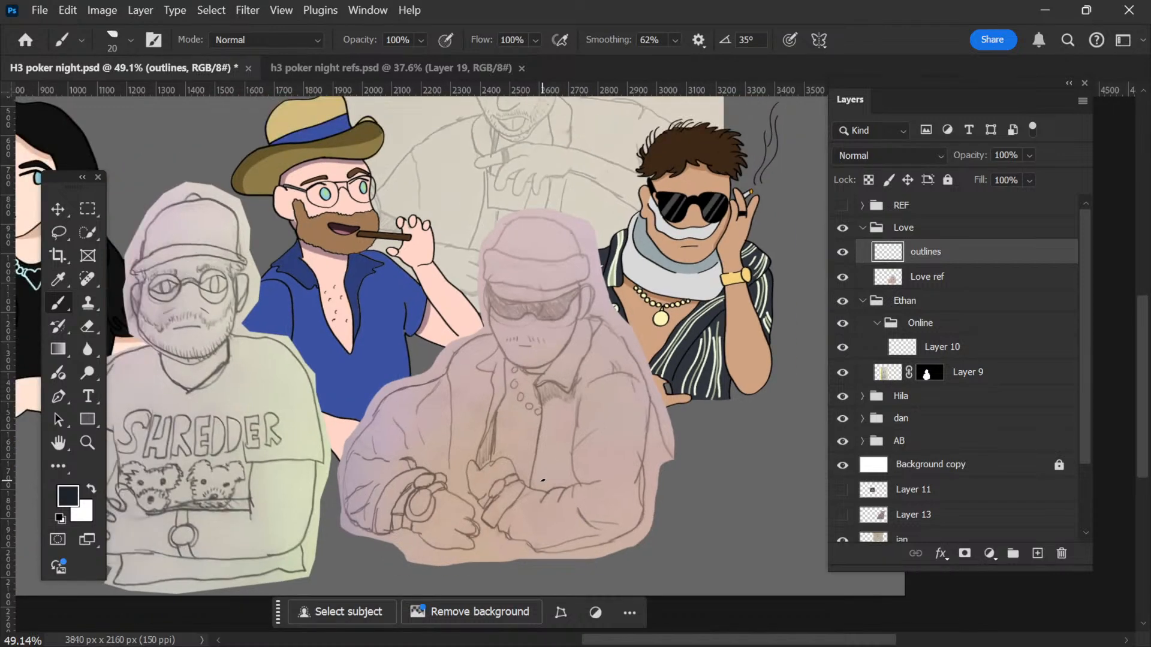
scroll(543, 481, up, 1)
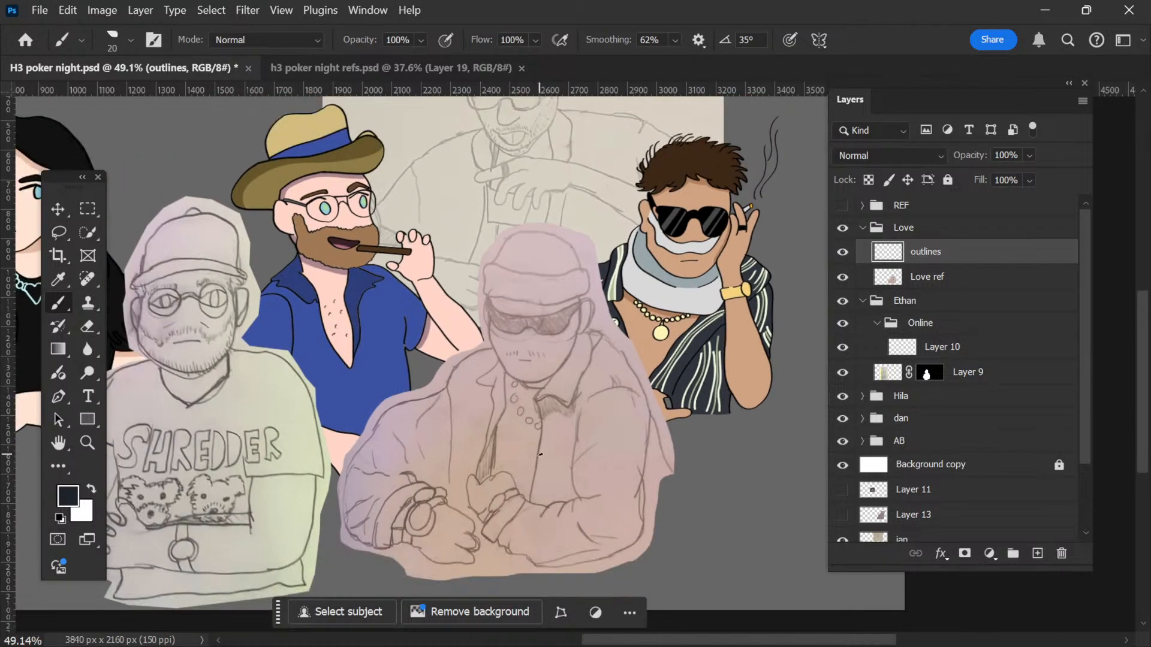
scroll(540, 455, up, 2)
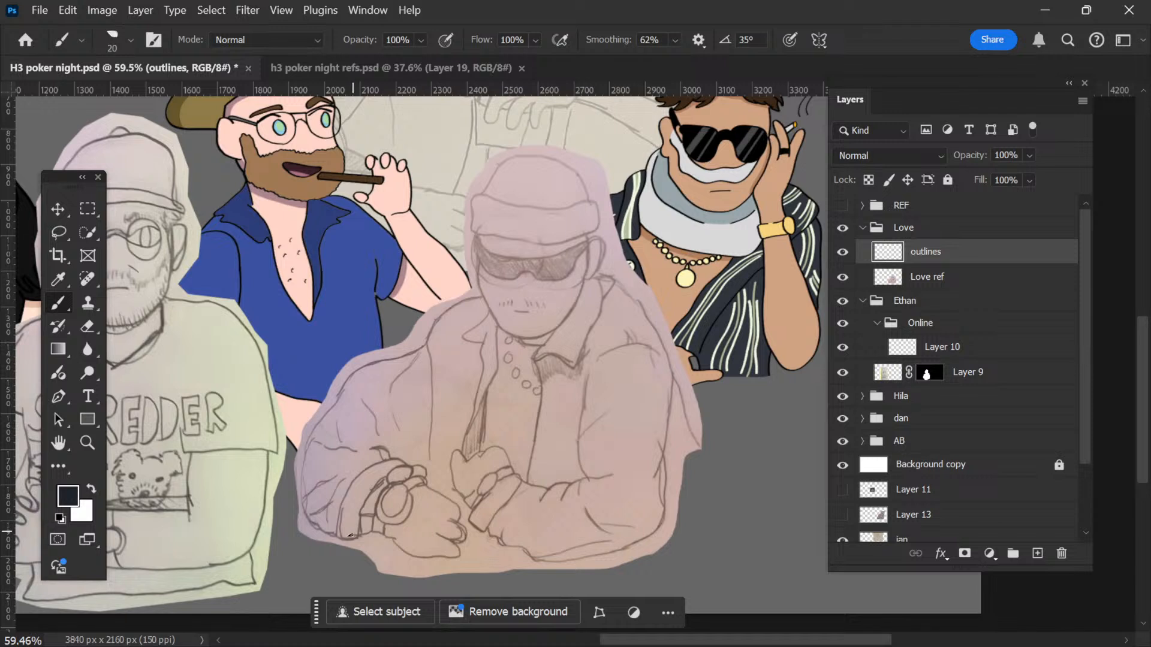
mouse_move(351, 534)
mouse_down()
mouse_move(334, 514)
mouse_move(343, 444)
mouse_move(483, 282)
mouse_move(467, 314)
mouse_up()
key(ctrl+z)
mouse_move(468, 309)
mouse_down()
mouse_move(337, 408)
mouse_move(353, 543)
mouse_up()
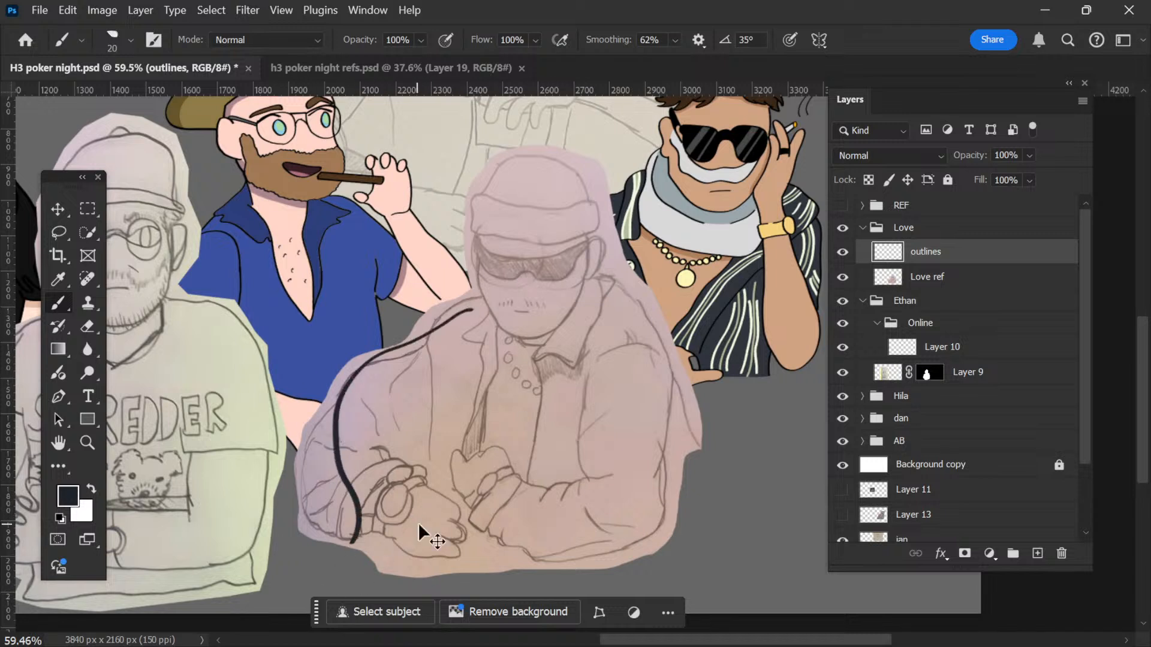
key(ctrl+z)
mouse_move(361, 540)
mouse_down()
mouse_move(338, 524)
mouse_move(326, 432)
mouse_move(483, 310)
mouse_up()
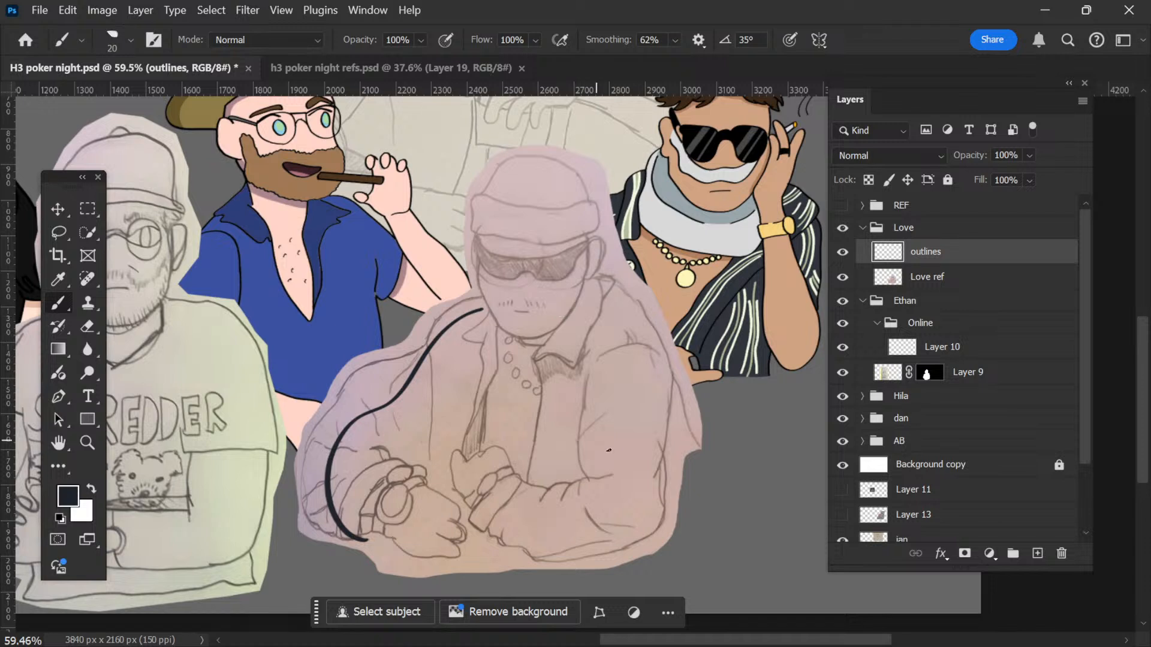
mouse_move(597, 556)
mouse_down()
mouse_move(611, 550)
mouse_move(674, 423)
mouse_move(630, 294)
mouse_up()
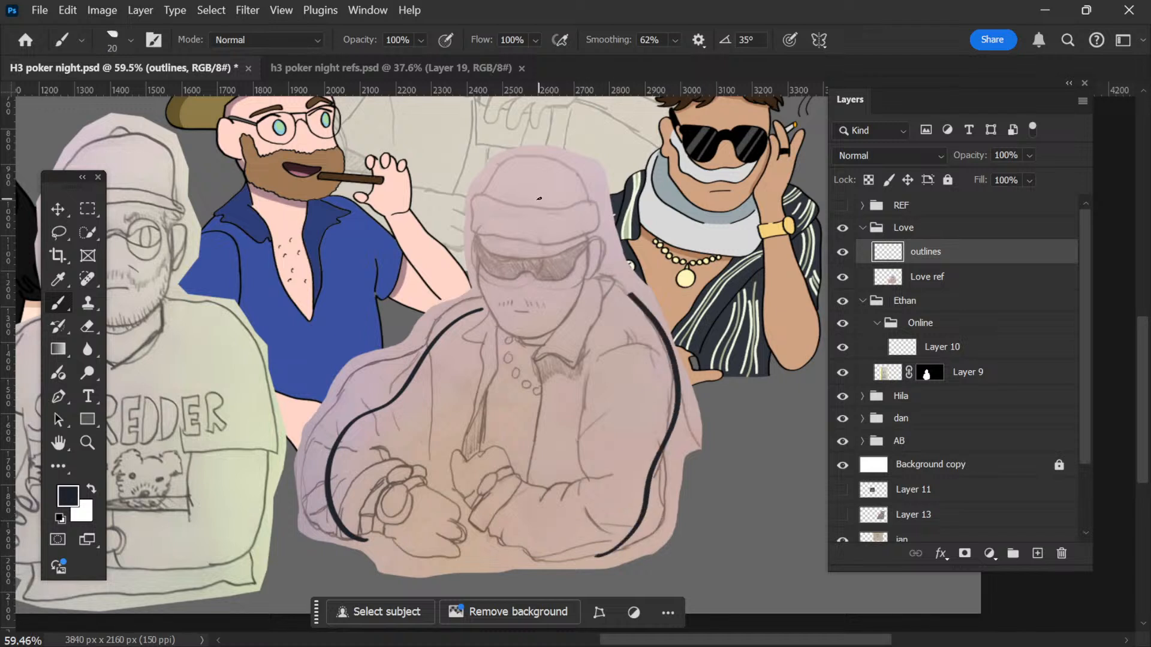
key(ctrl+z)
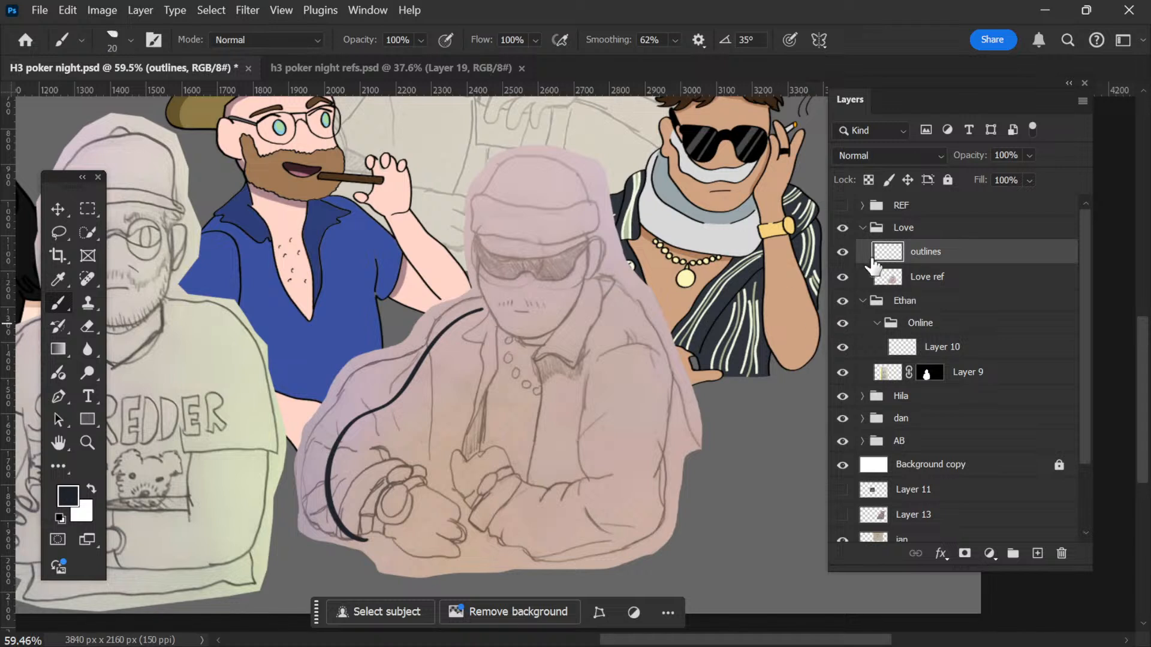
click(843, 252)
click(842, 252)
key(l)
mouse_move(456, 448)
mouse_down()
mouse_move(230, 546)
mouse_move(480, 528)
mouse_up()
key(Delete)
key(ctrl+d)
key(b)
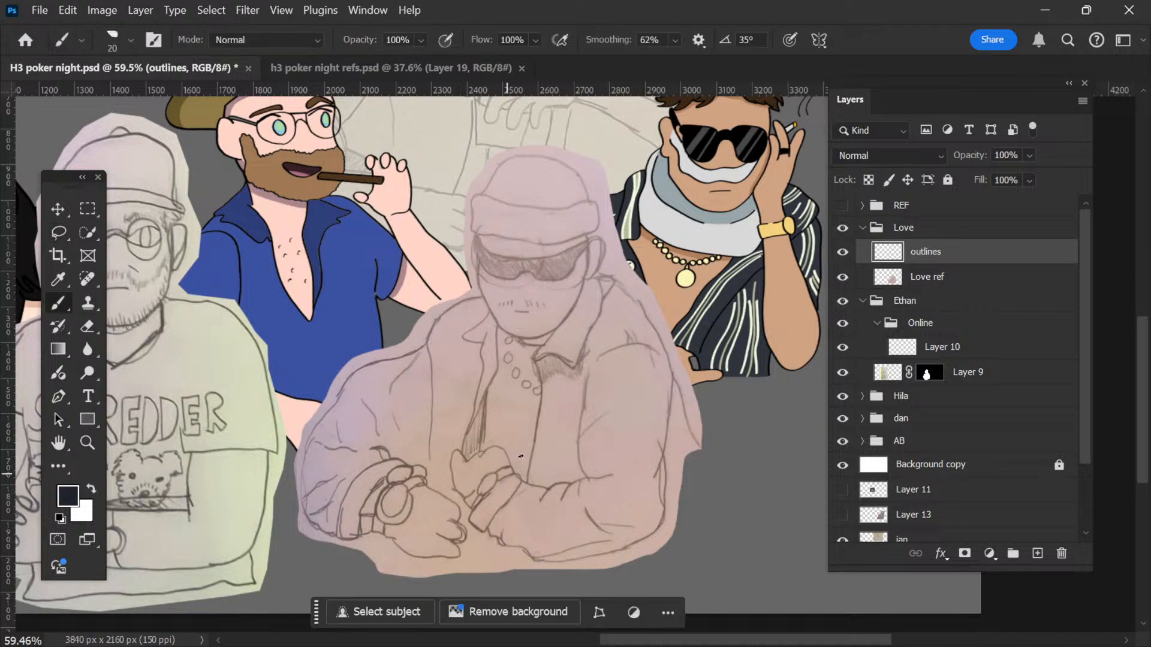
Step: Reduce the brush size to 10 px and reset the foreground colour to default black for inking
key(z)
mouse_move(498, 437)
mouse_down()
mouse_move(527, 444)
mouse_move(497, 413)
mouse_move(568, 448)
mouse_move(575, 364)
mouse_up()
key(space)
key(space)
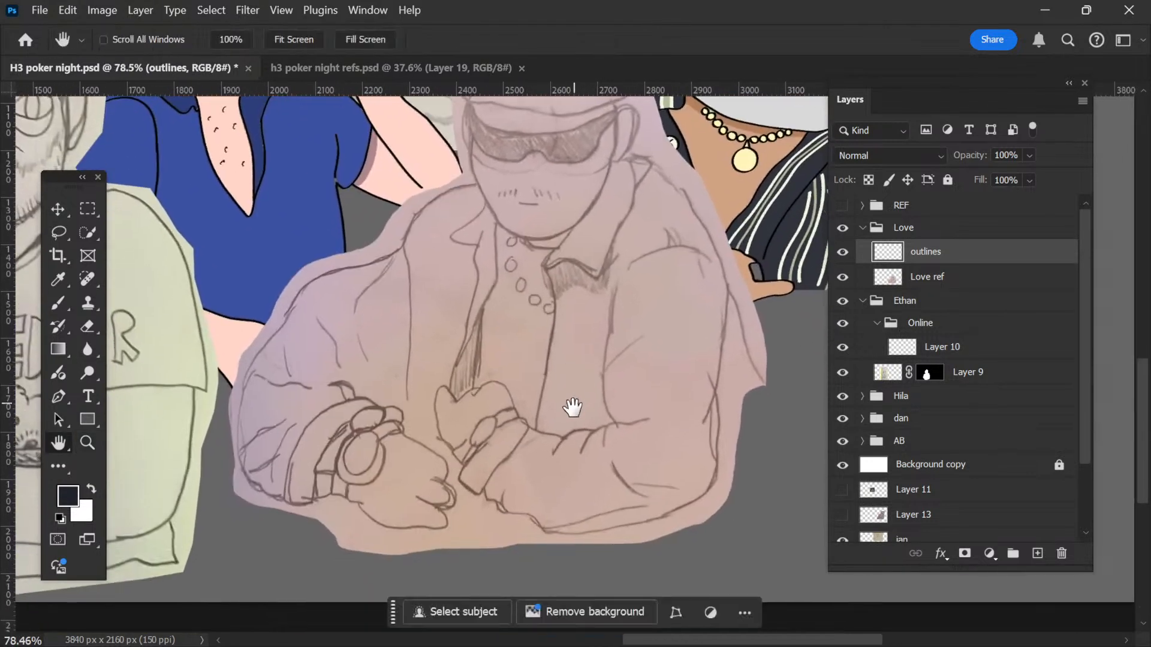
key(b)
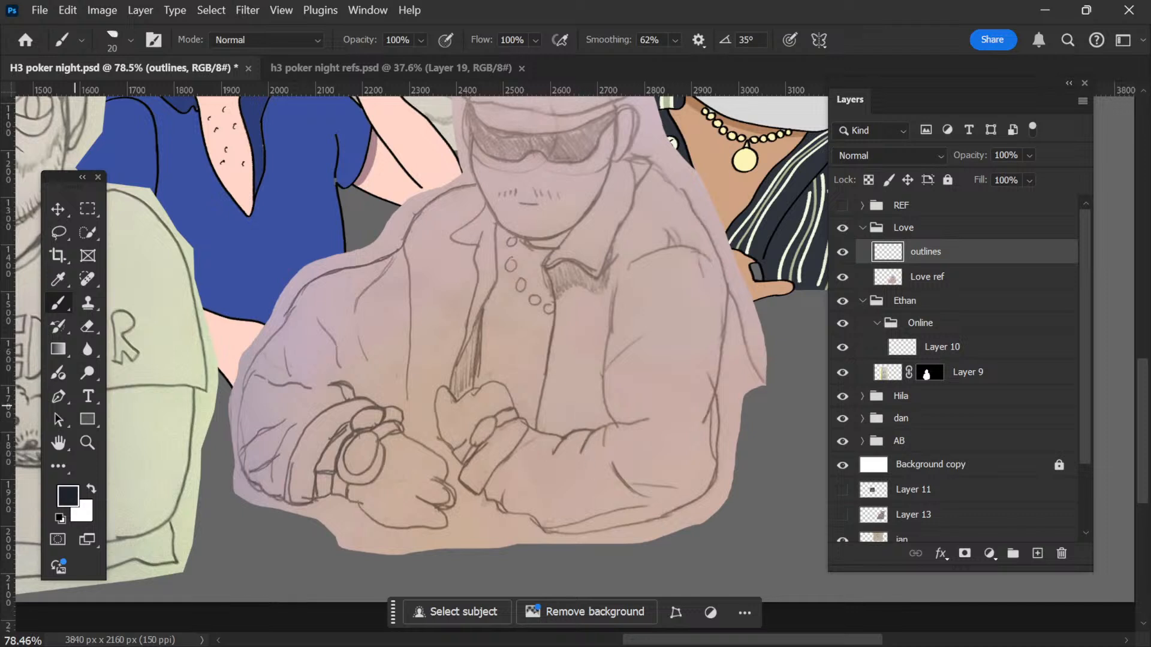
click(68, 497)
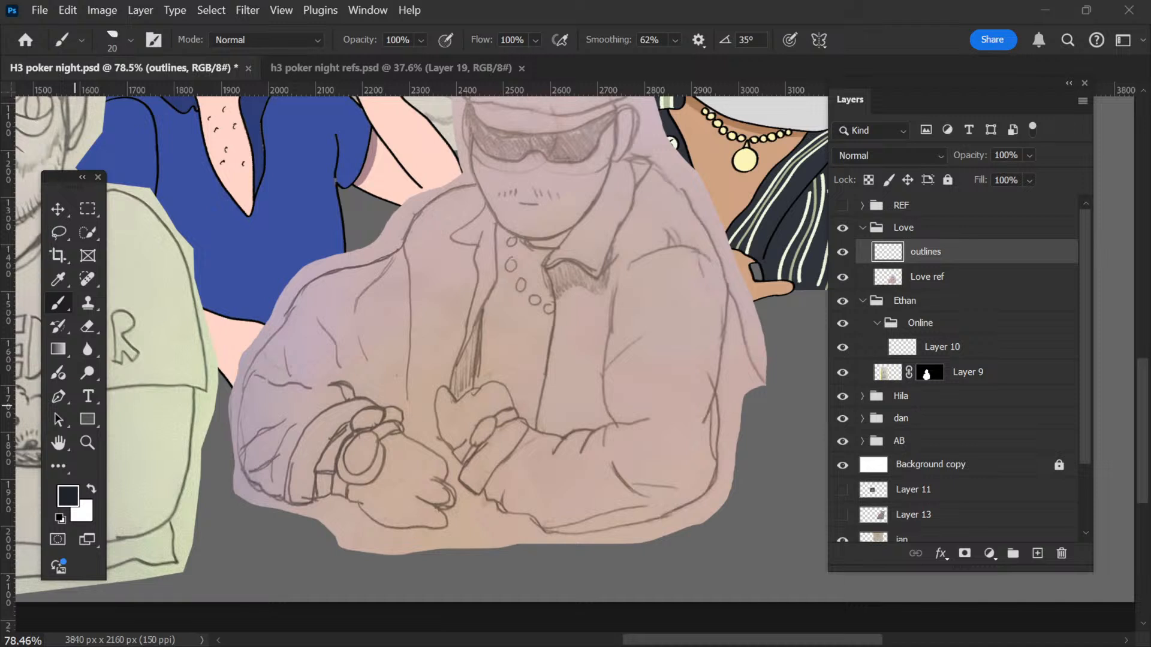
click(310, 471)
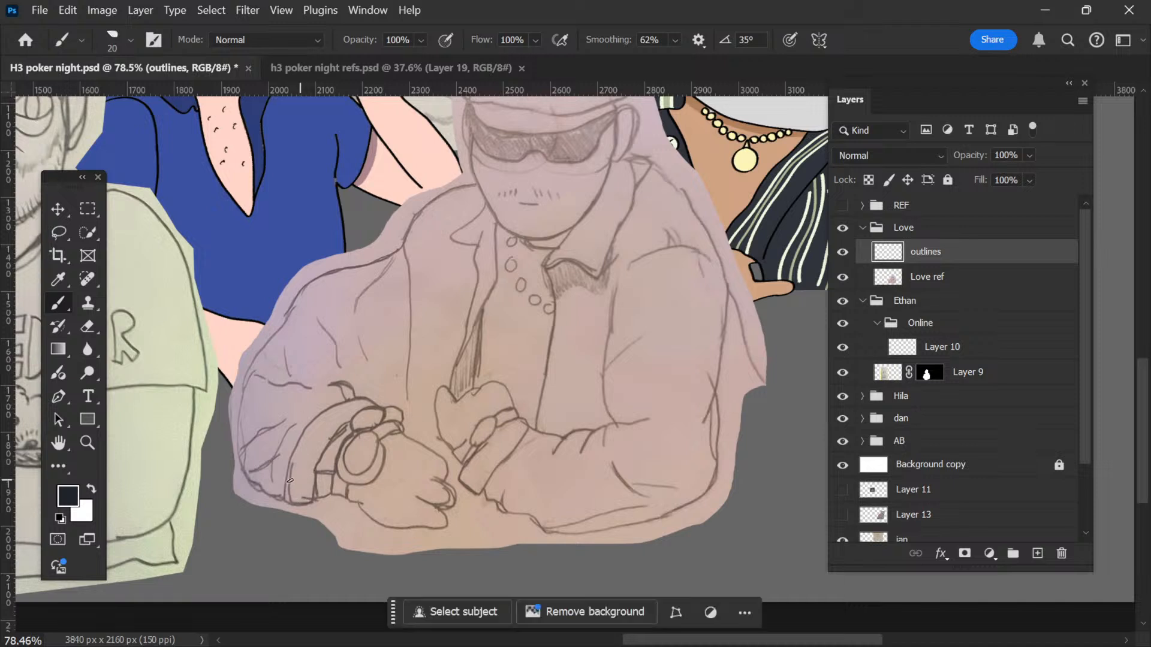
drag(289, 503, 276, 495)
key(ctrl+z)
key(bracketleft)
drag(352, 205, 354, 255)
key(ctrl+z)
key(d)
Step: Ink the right-hand front edge of the Love character's jacket and the folded collar above it on the outlines layer
drag(537, 432, 549, 269)
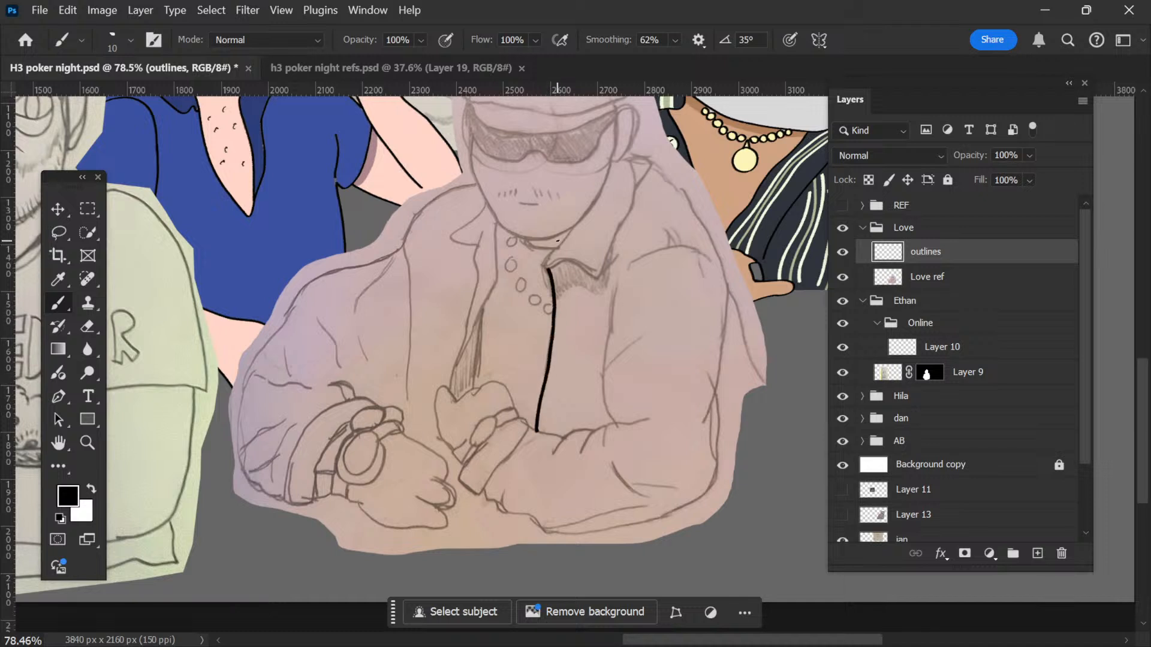
scroll(620, 365, up, 2)
scroll(614, 368, right, 2)
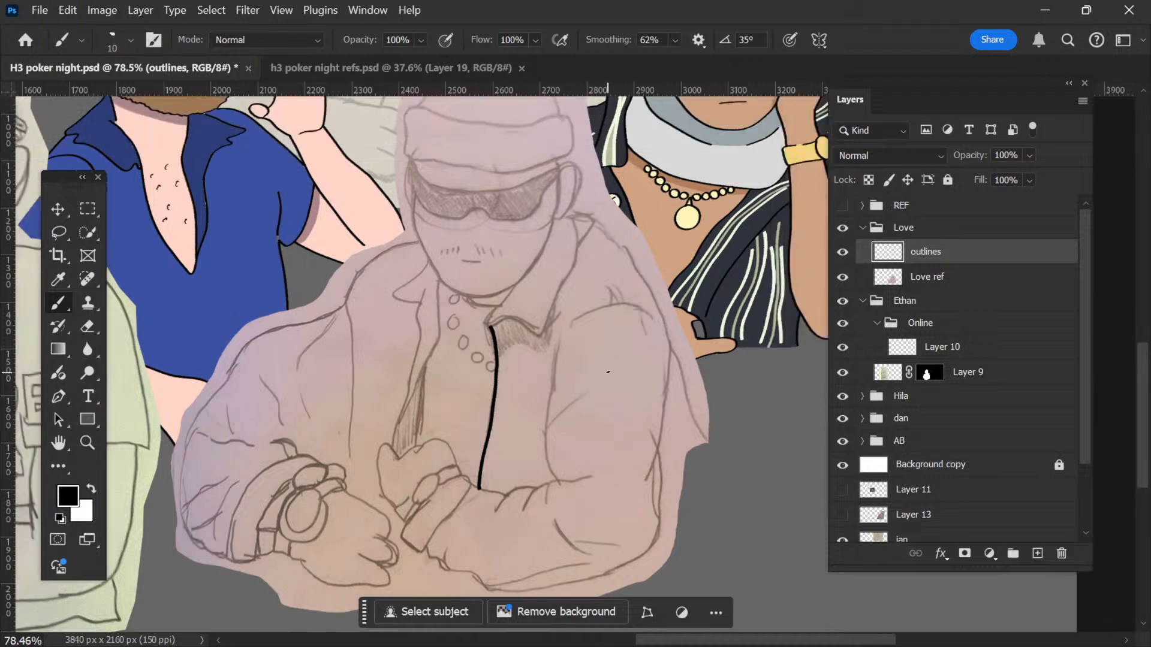
scroll(607, 370, down, 1)
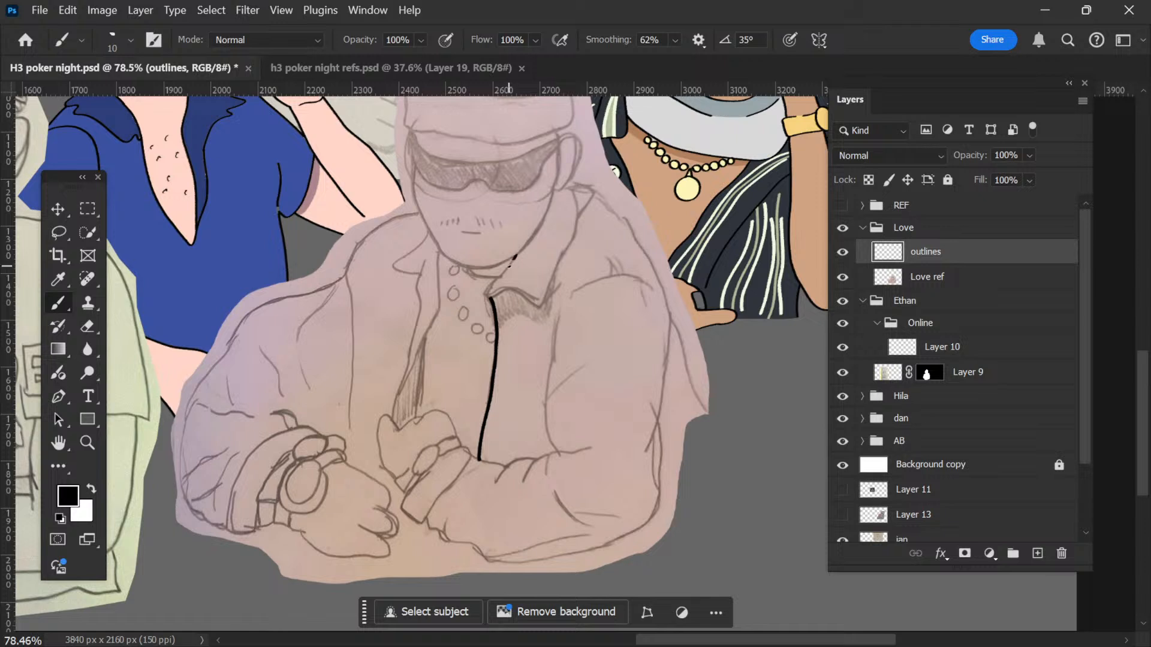
mouse_move(513, 260)
mouse_down()
mouse_move(482, 299)
mouse_move(513, 287)
mouse_move(539, 310)
mouse_move(592, 193)
mouse_up()
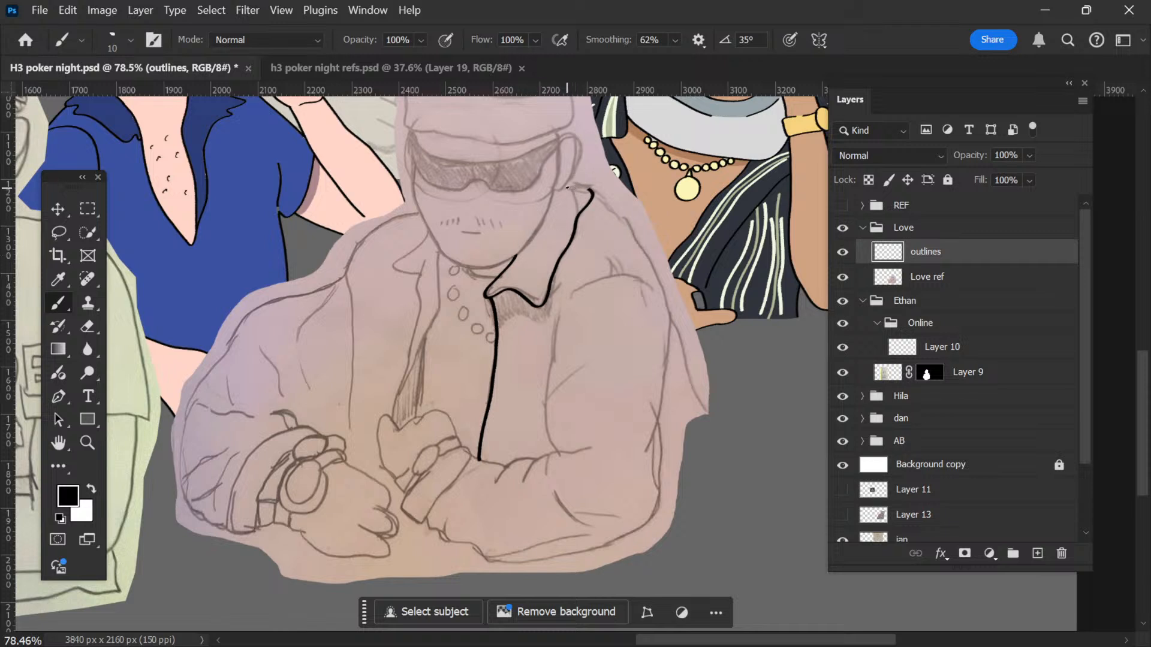
drag(566, 188, 593, 193)
Step: Ink the right-hand jacket sleeve, including its armhole, shoulder curve, outer contour, forearm underside and elbow folds
mouse_move(557, 453)
mouse_down()
mouse_move(544, 414)
mouse_move(567, 300)
mouse_move(629, 273)
mouse_move(654, 298)
mouse_up()
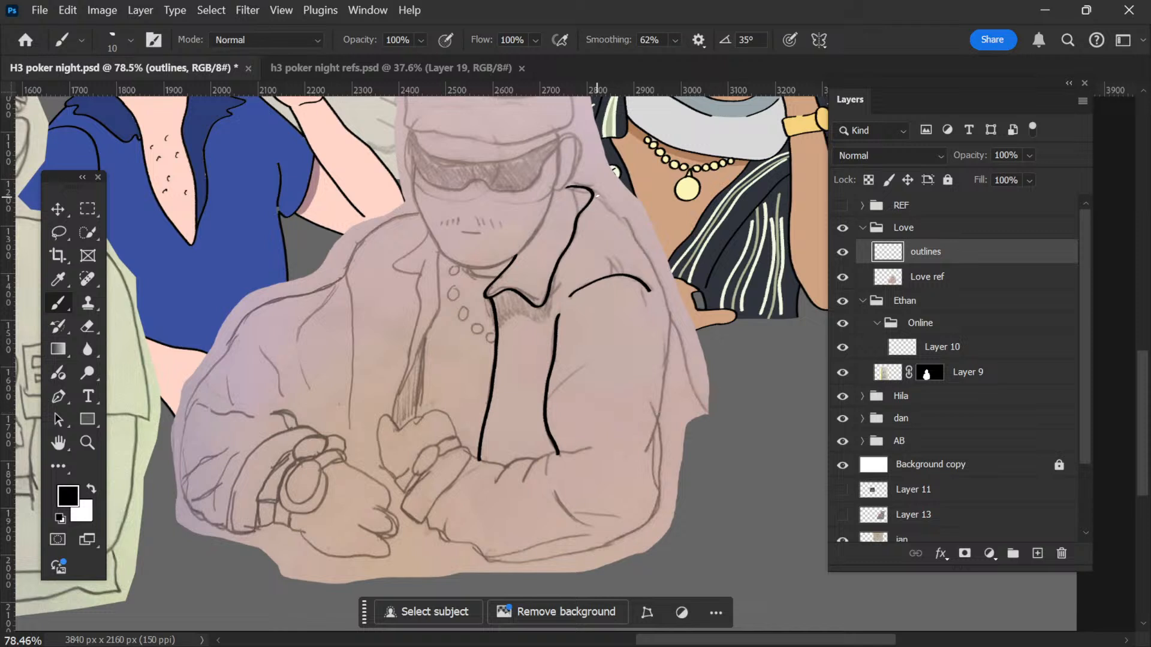
mouse_move(596, 195)
mouse_down()
mouse_move(635, 243)
mouse_move(671, 330)
mouse_move(657, 425)
mouse_up()
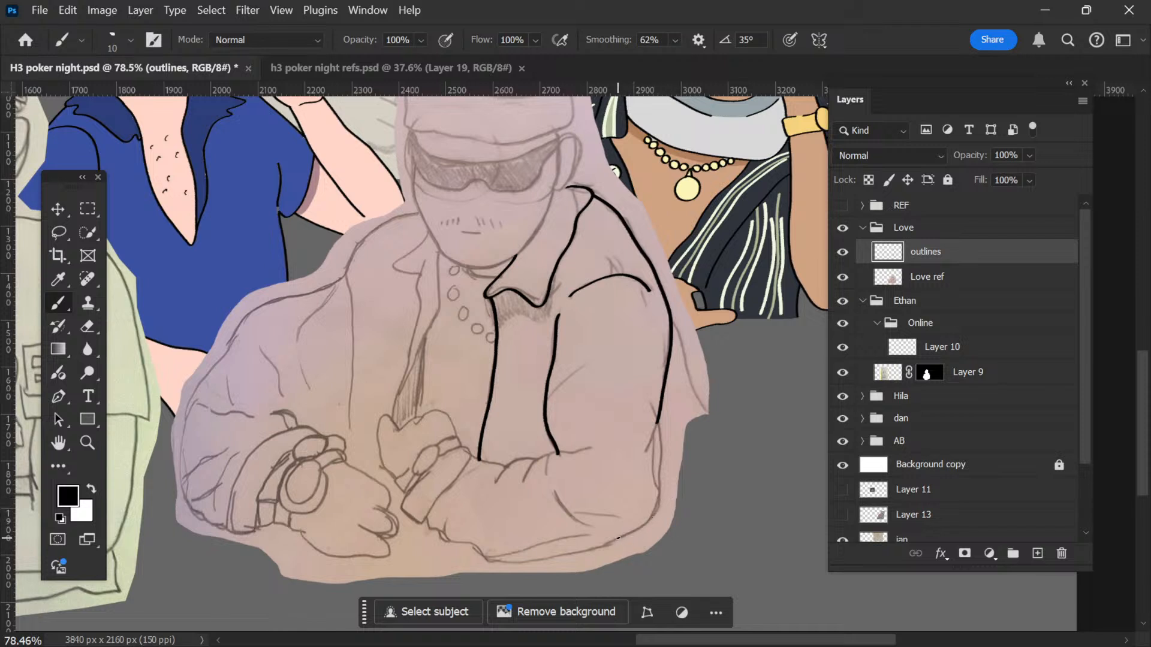
drag(635, 530, 657, 507)
key(ctrl+z)
mouse_move(643, 525)
mouse_down()
mouse_move(660, 490)
mouse_move(654, 413)
mouse_up()
mouse_move(426, 520)
mouse_down()
mouse_move(491, 563)
mouse_move(544, 563)
mouse_move(634, 532)
mouse_move(576, 518)
mouse_move(553, 493)
mouse_move(499, 476)
mouse_move(552, 445)
mouse_move(527, 473)
mouse_move(546, 449)
mouse_move(547, 475)
mouse_move(550, 451)
mouse_move(592, 447)
mouse_up()
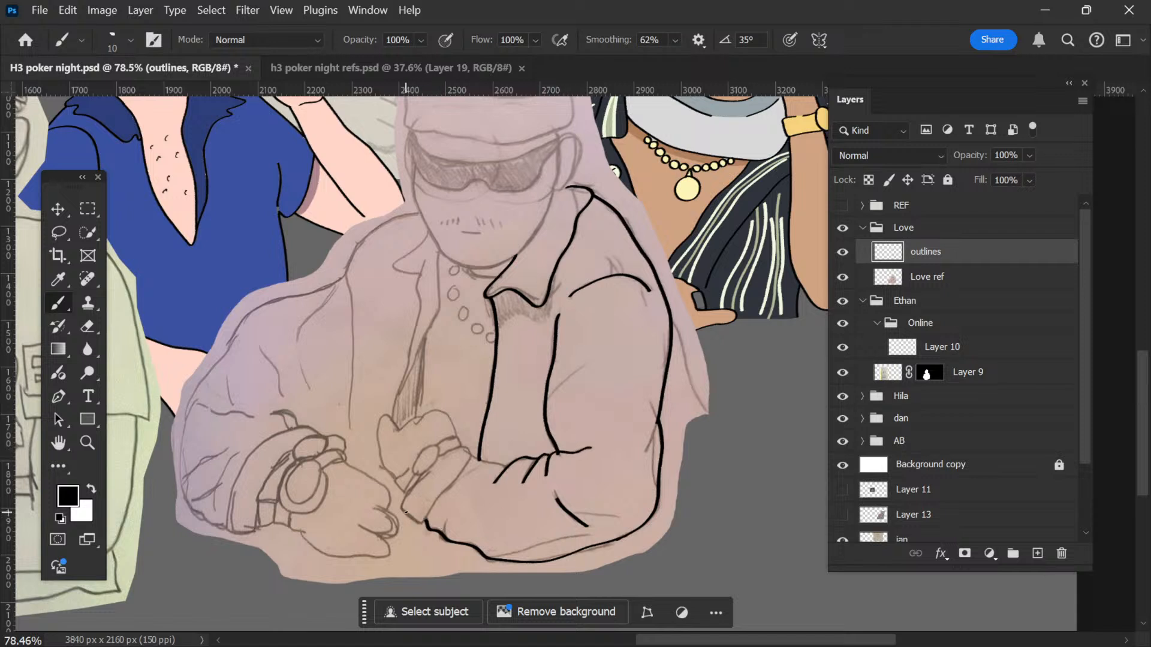
Step: Ink the closed outline of the cuff at the end of the right-hand sleeve
mouse_move(402, 512)
mouse_down()
mouse_move(428, 526)
mouse_move(472, 470)
mouse_move(471, 446)
mouse_up()
key(z)
mouse_move(493, 532)
mouse_down()
mouse_move(544, 451)
mouse_move(514, 416)
mouse_move(527, 486)
mouse_move(465, 399)
mouse_up()
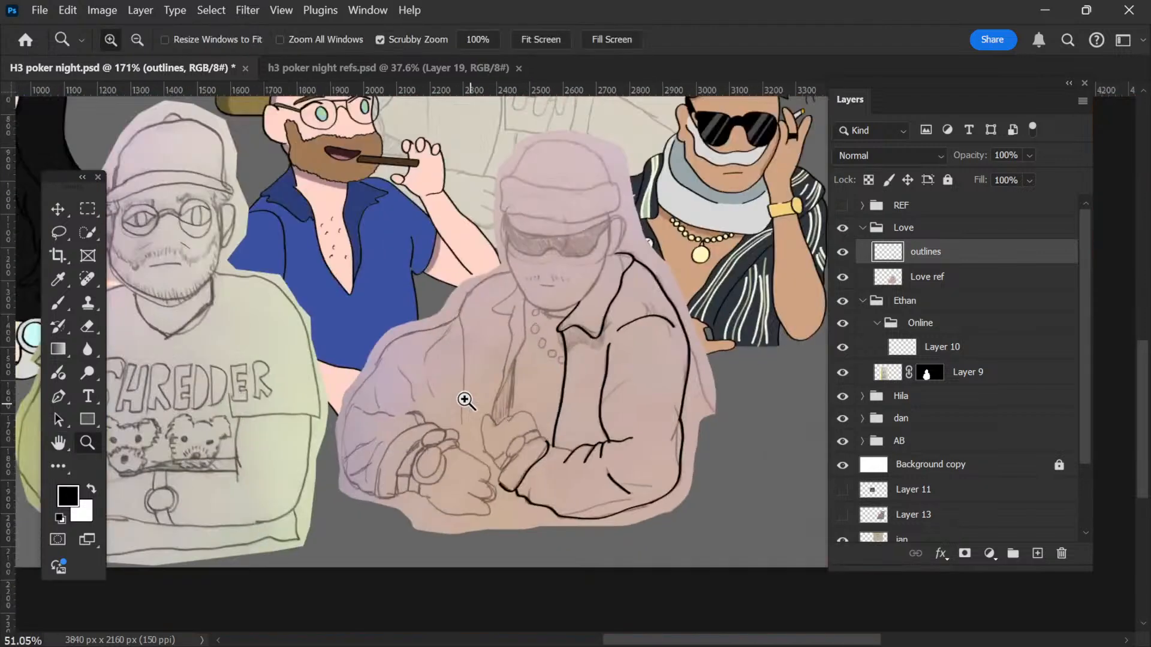
drag(565, 294, 623, 295)
drag(579, 393, 541, 250)
drag(467, 450, 485, 465)
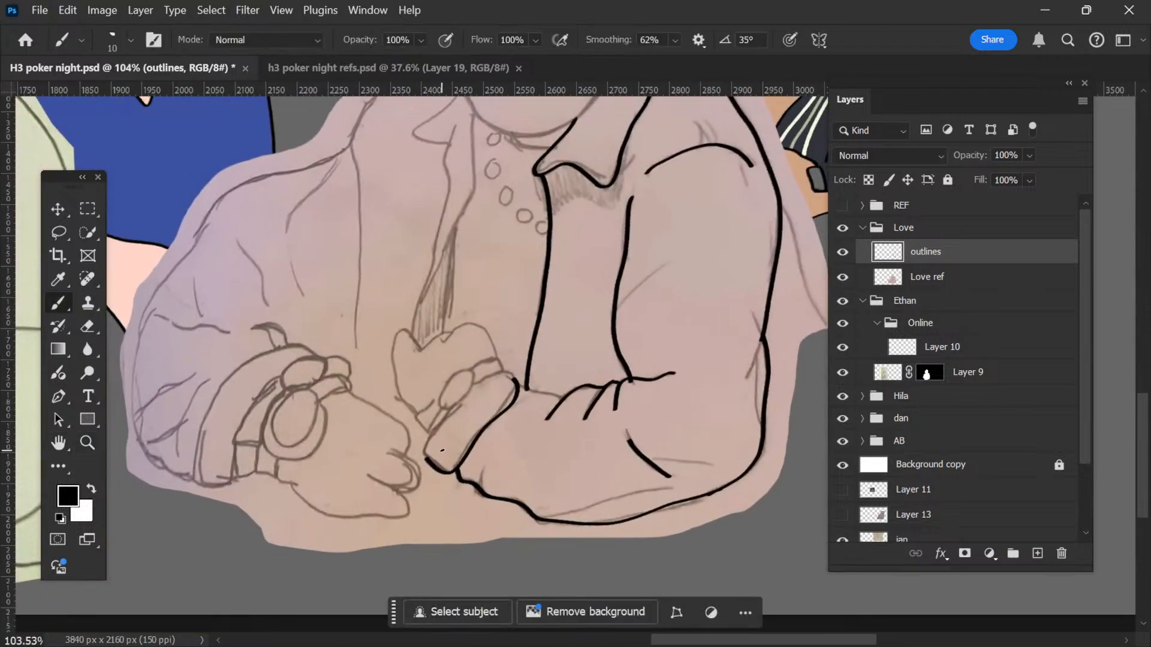
mouse_move(439, 430)
mouse_down()
mouse_move(467, 457)
mouse_move(412, 473)
mouse_move(453, 410)
mouse_up()
mouse_move(488, 370)
mouse_down()
mouse_move(538, 341)
mouse_move(560, 376)
mouse_up()
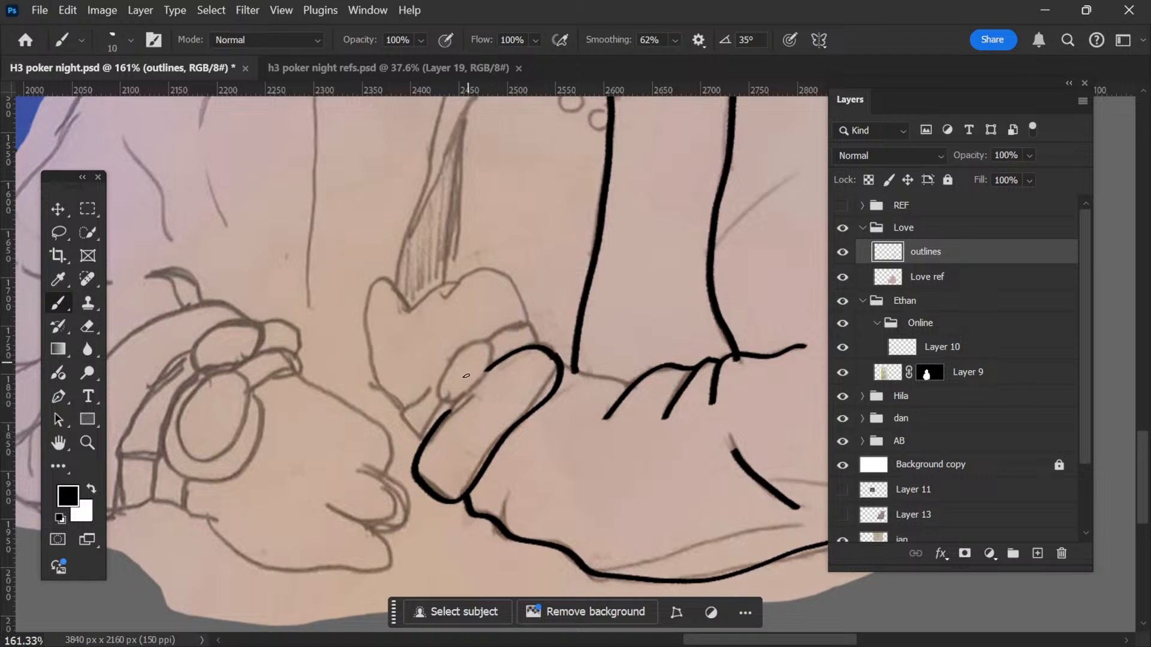
Step: Ink the oval watch face and the band segments on both sides of it beside the right-hand cuff
drag(465, 396, 454, 404)
drag(436, 371, 438, 364)
mouse_move(431, 396)
mouse_down()
mouse_move(441, 357)
mouse_move(484, 338)
mouse_move(497, 361)
mouse_move(456, 403)
mouse_up()
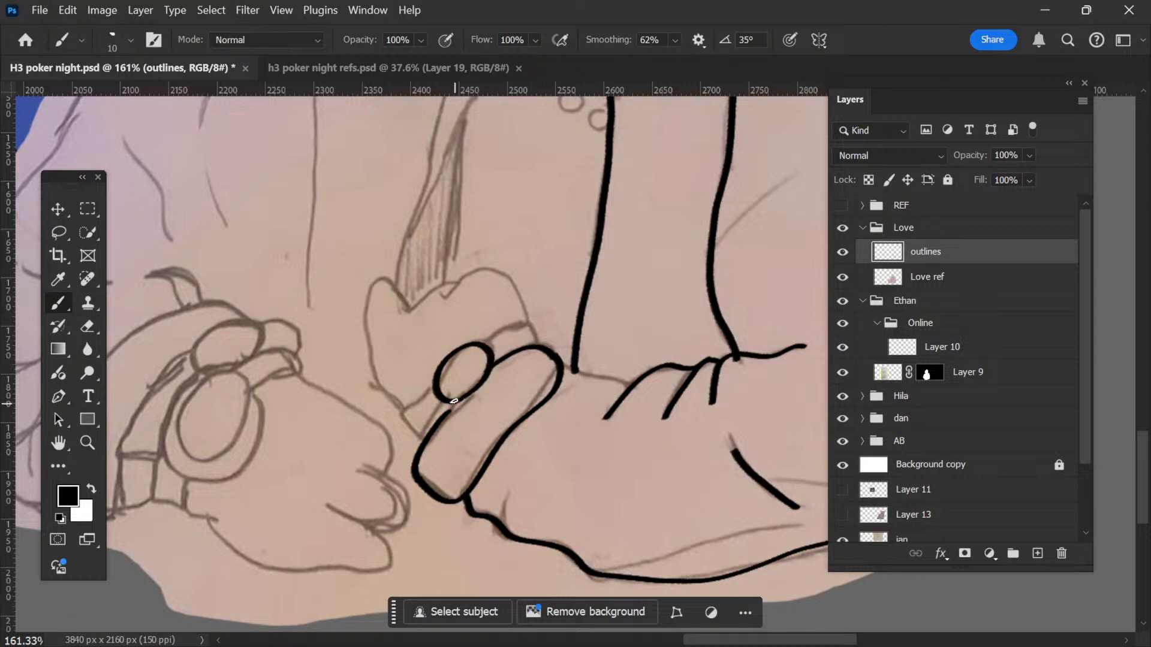
mouse_move(488, 341)
mouse_down()
mouse_move(528, 319)
mouse_move(537, 350)
mouse_move(521, 315)
mouse_up()
mouse_move(433, 388)
mouse_down()
mouse_move(407, 435)
mouse_move(417, 440)
mouse_move(440, 430)
mouse_move(398, 418)
mouse_move(408, 426)
mouse_move(397, 408)
mouse_move(442, 383)
mouse_up()
key(ctrl+z)
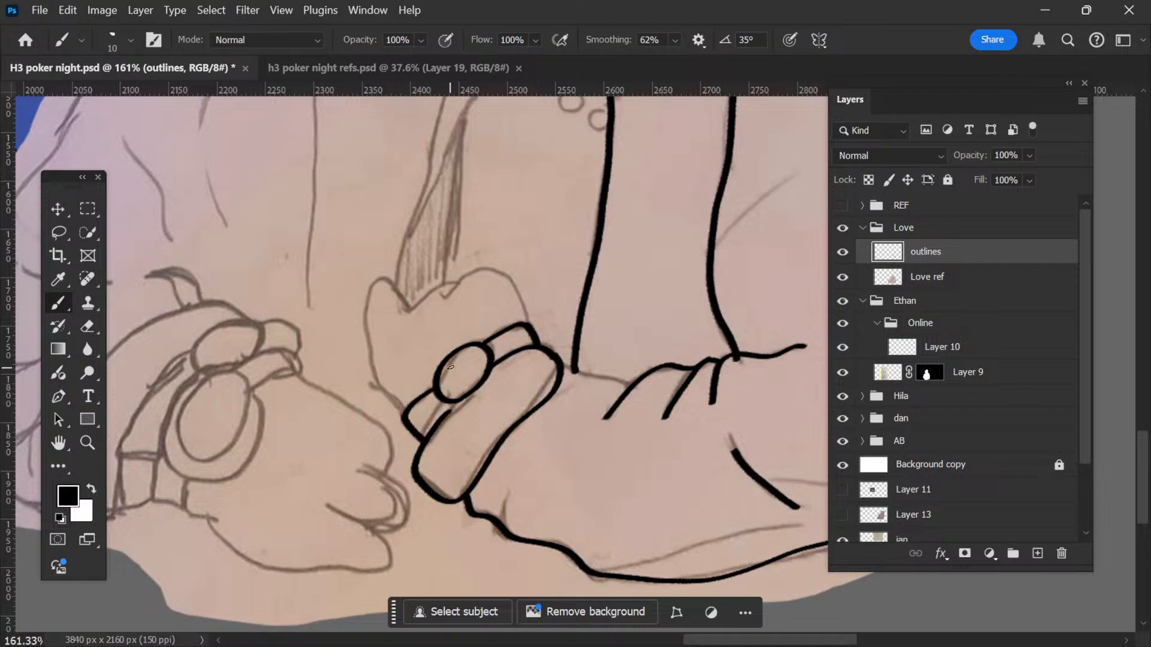
Step: Ink the hand's contour with its rounded fingers, running from one end of the watch band to the other
mouse_move(480, 205)
mouse_down()
mouse_move(505, 257)
mouse_move(541, 260)
mouse_up()
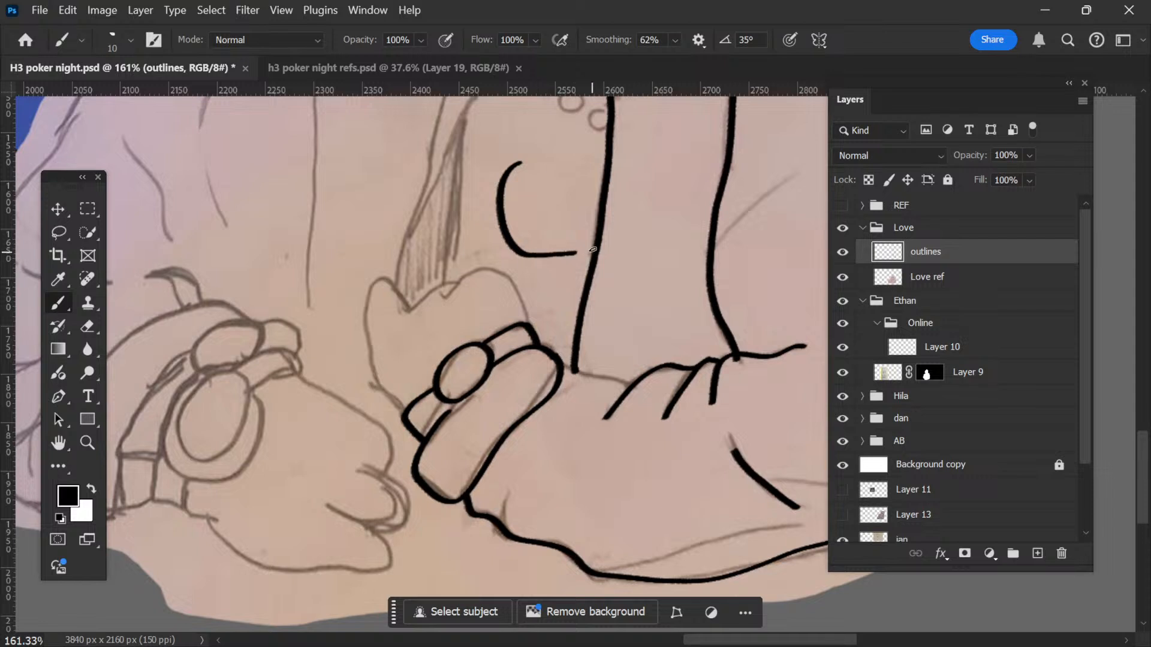
key(ctrl+z)
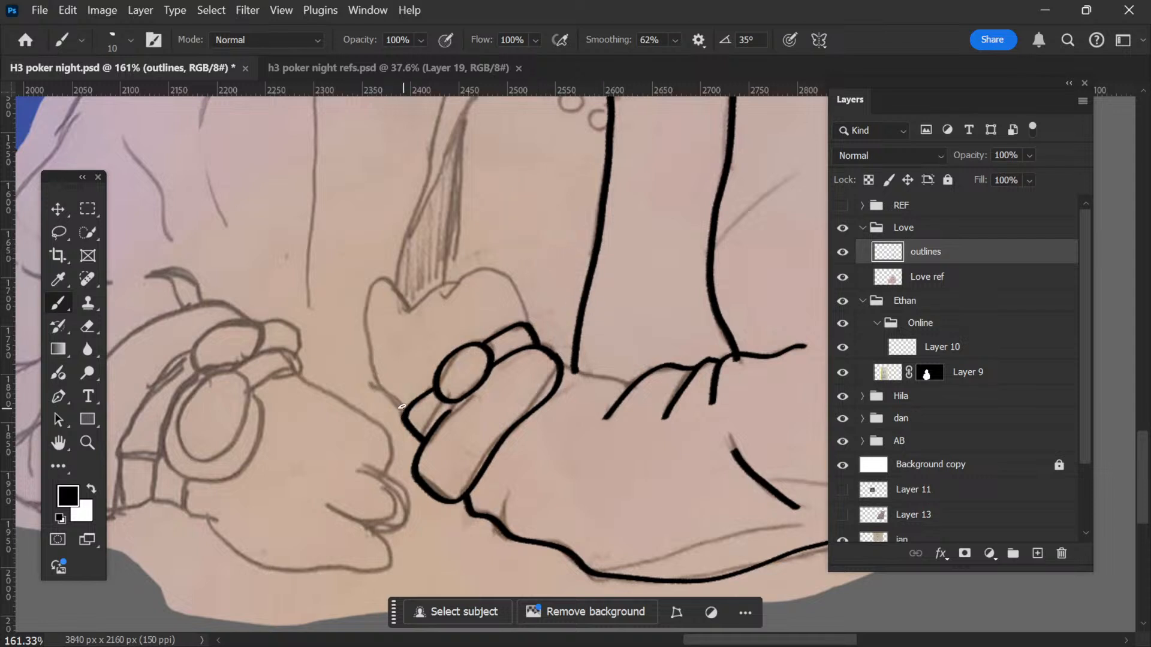
mouse_move(401, 406)
mouse_down()
mouse_move(372, 372)
mouse_move(369, 283)
mouse_move(400, 283)
mouse_move(417, 327)
mouse_move(406, 302)
mouse_move(423, 282)
mouse_move(450, 278)
mouse_move(459, 293)
mouse_move(451, 282)
mouse_move(459, 269)
mouse_move(500, 266)
mouse_move(516, 284)
mouse_move(523, 342)
mouse_up()
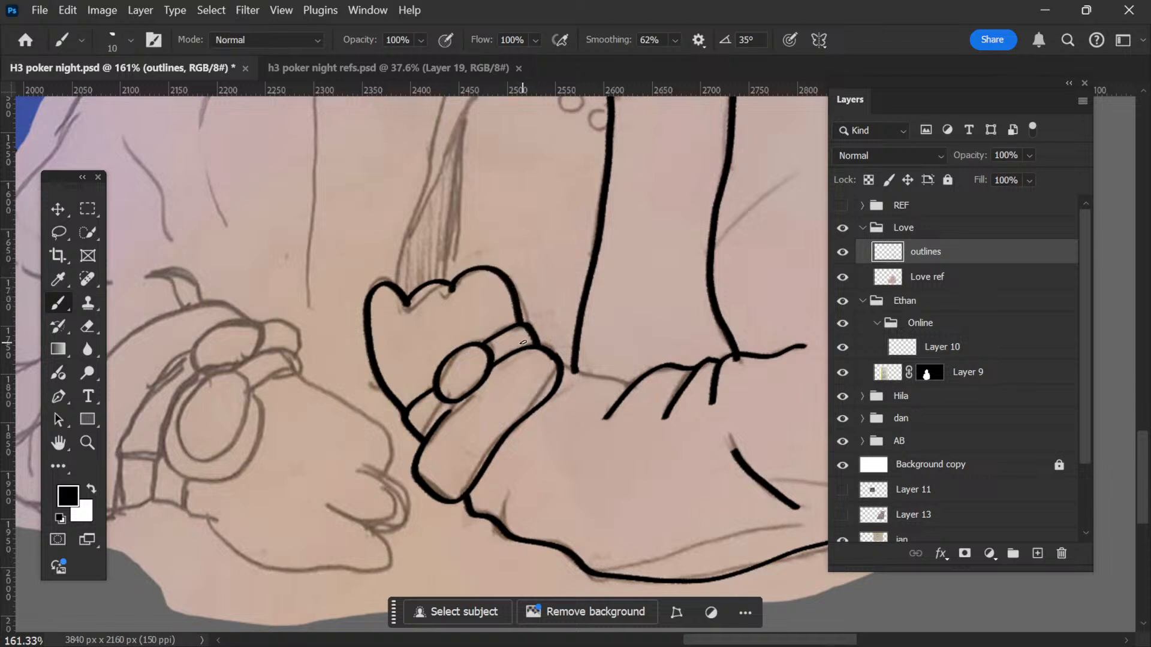
key(alt+Tab)
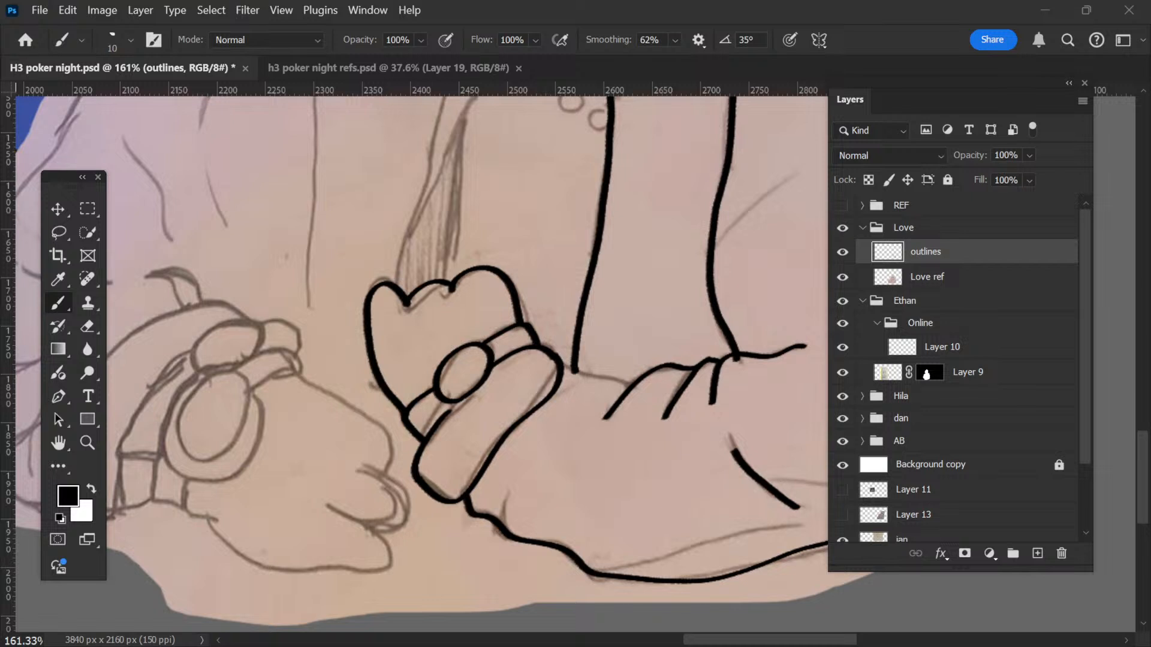
Step: Ink the two long edges of the left-hand jacket front down to the hand and the upper line of its collar
scroll(577, 185, down, 5)
scroll(533, 520, up, 3)
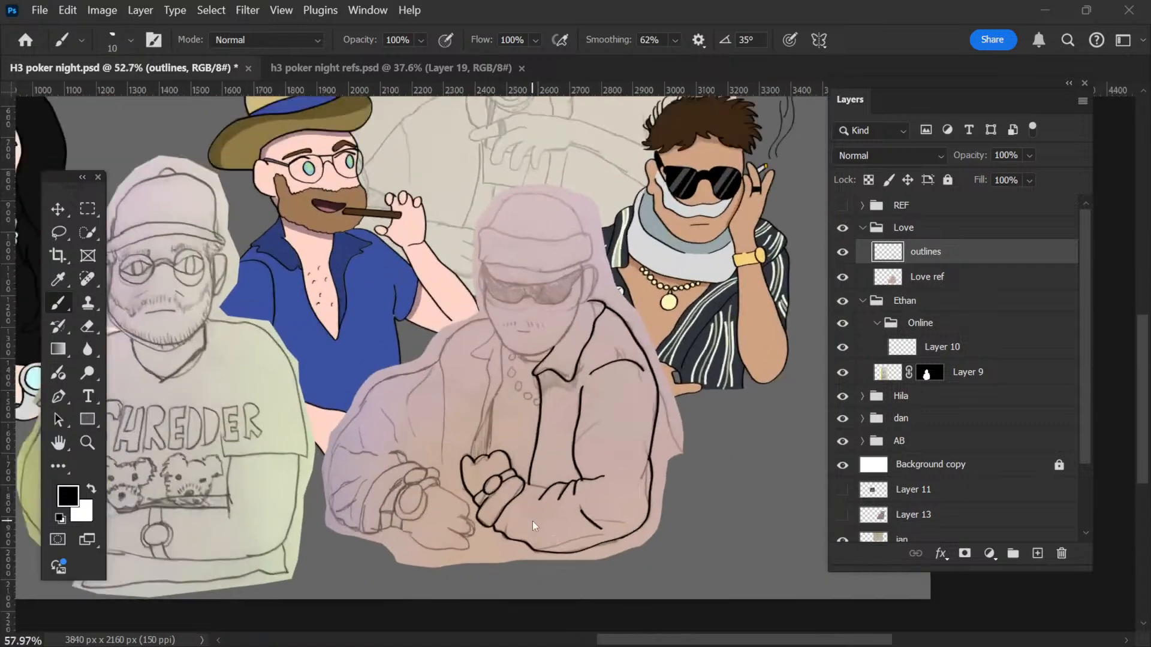
scroll(529, 472, up, 4)
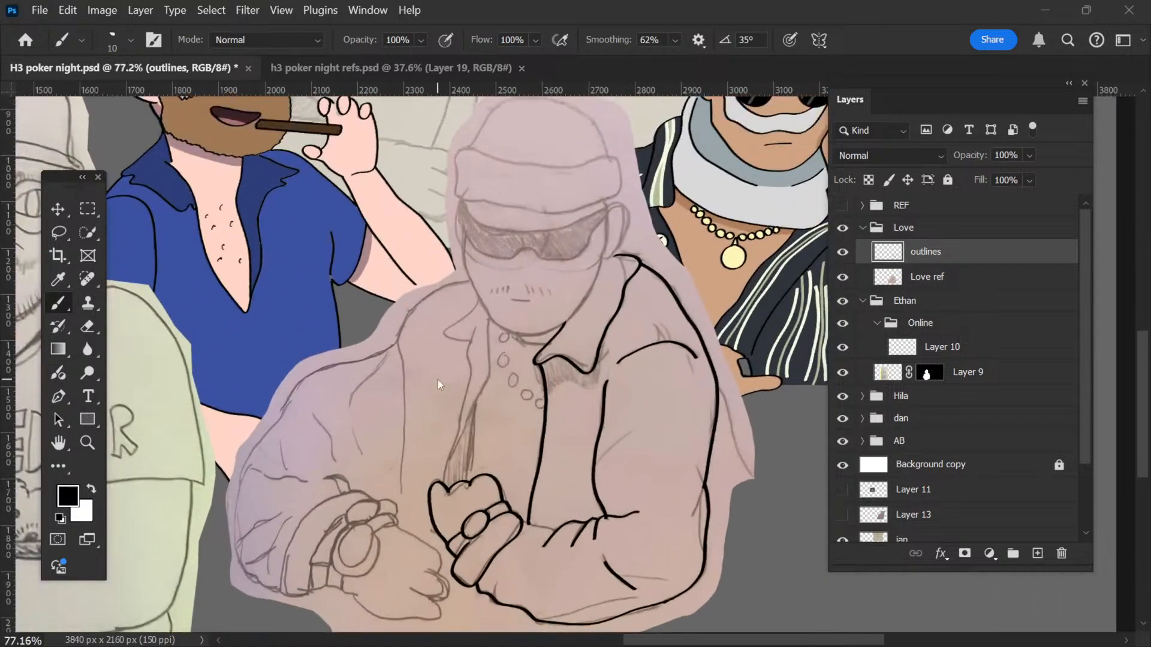
scroll(463, 447, up, 2)
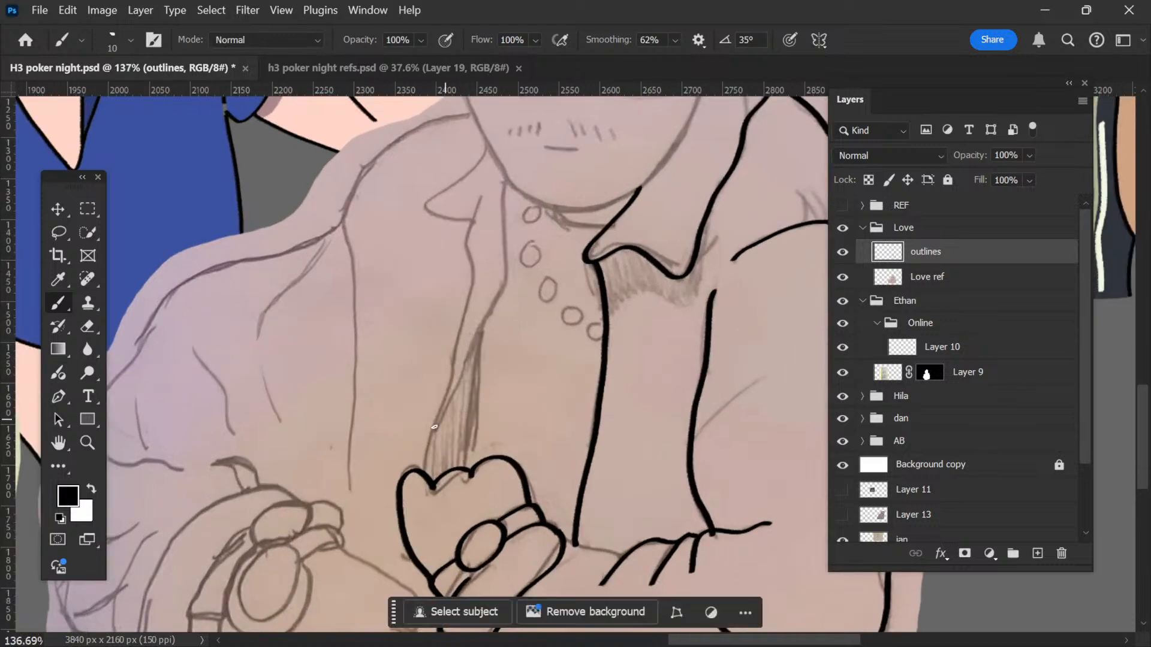
mouse_move(424, 475)
mouse_down()
mouse_move(454, 375)
mouse_move(476, 275)
mouse_move(462, 237)
mouse_move(485, 174)
mouse_up()
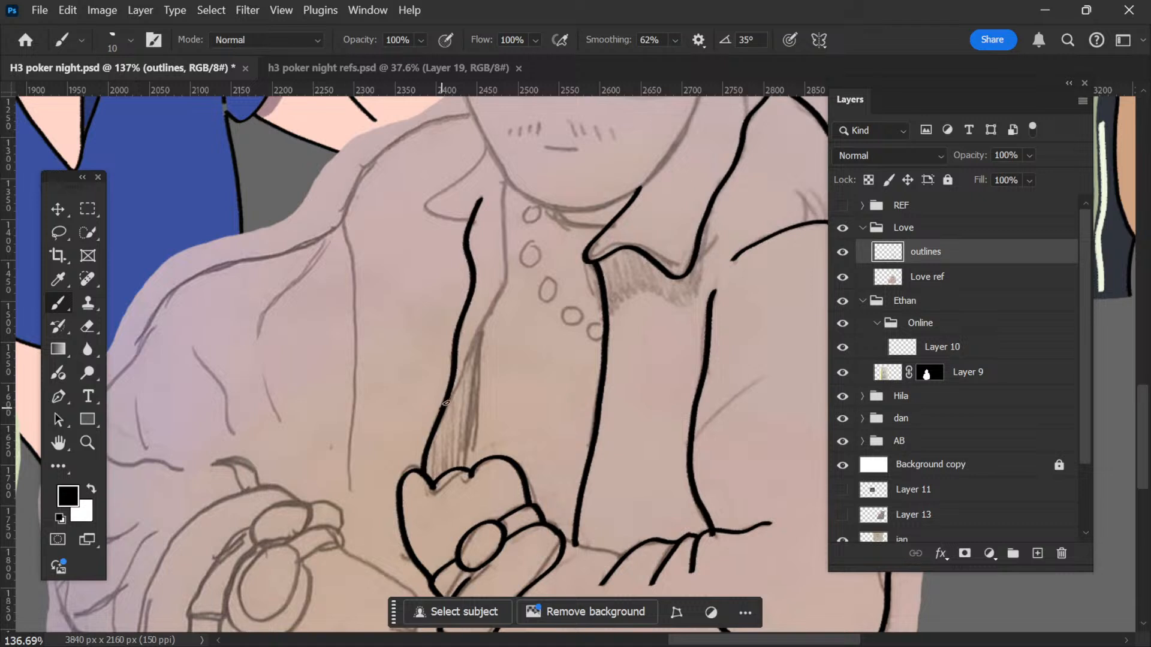
mouse_move(444, 401)
mouse_down()
mouse_move(507, 288)
mouse_move(492, 258)
mouse_move(526, 250)
mouse_move(503, 287)
mouse_move(506, 160)
mouse_move(483, 154)
mouse_move(428, 200)
mouse_up()
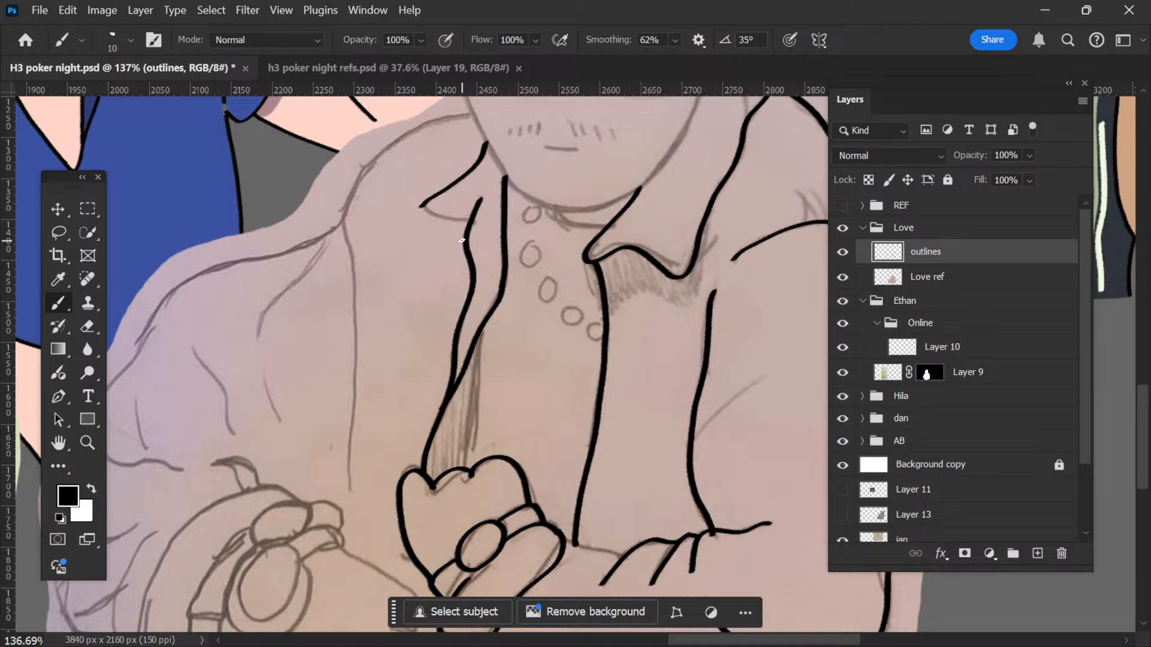
Step: Ink the lower edge of the left-hand collar point to join it to the jacket front
key(z)
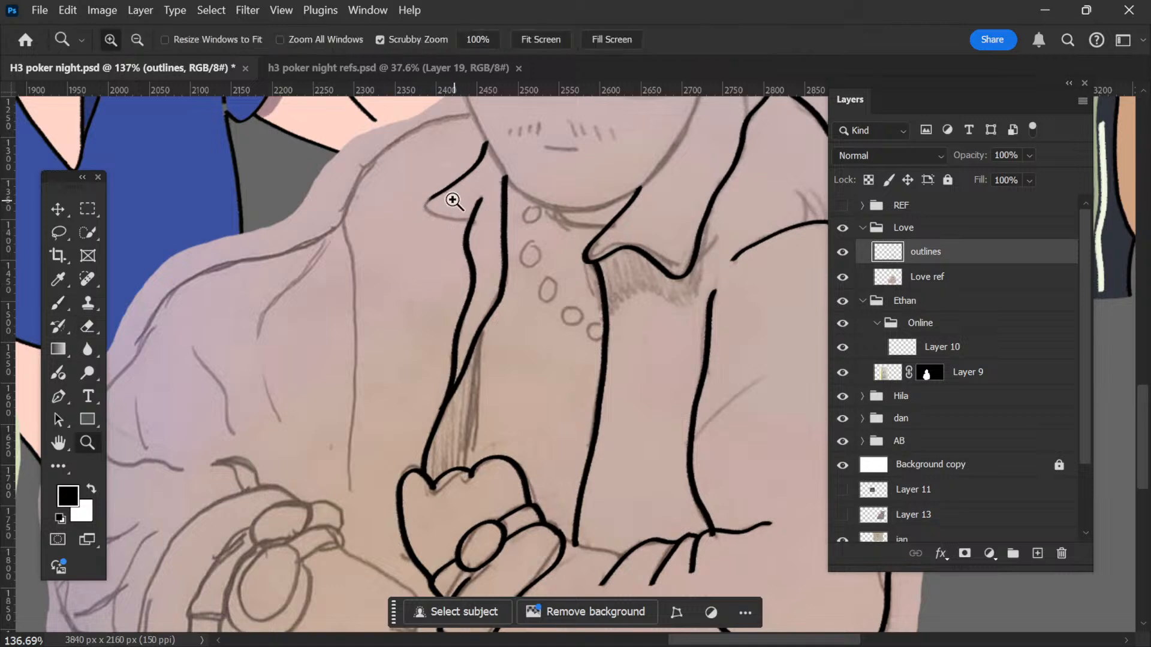
drag(452, 198, 469, 252)
key(b)
mouse_move(424, 206)
mouse_down()
mouse_move(404, 243)
mouse_move(416, 259)
mouse_move(521, 267)
mouse_up()
Step: Ink the inner edge of the shaded fold between the left-hand jacket front and the hand
key(z)
drag(558, 318, 488, 284)
drag(572, 421, 531, 420)
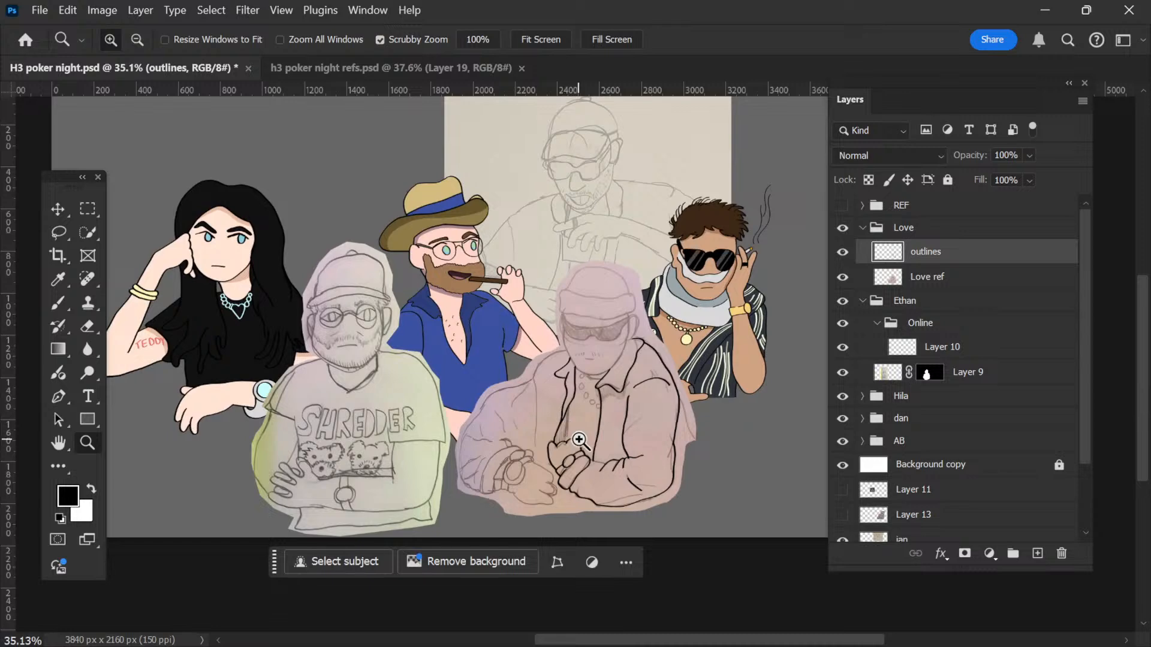
drag(586, 466, 613, 403)
key(b)
drag(566, 451, 599, 155)
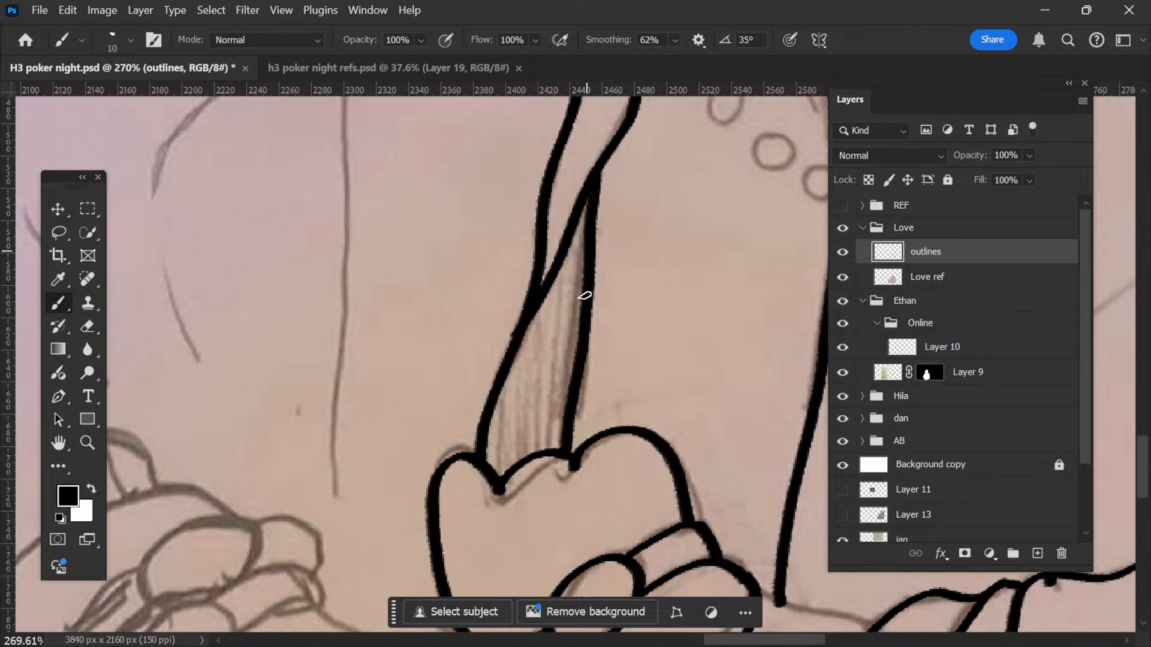
Step: Ink the curved shirt neckline below the chin, running to the right-hand collar
key(z)
drag(585, 293, 502, 276)
key(space)
drag(668, 280, 536, 393)
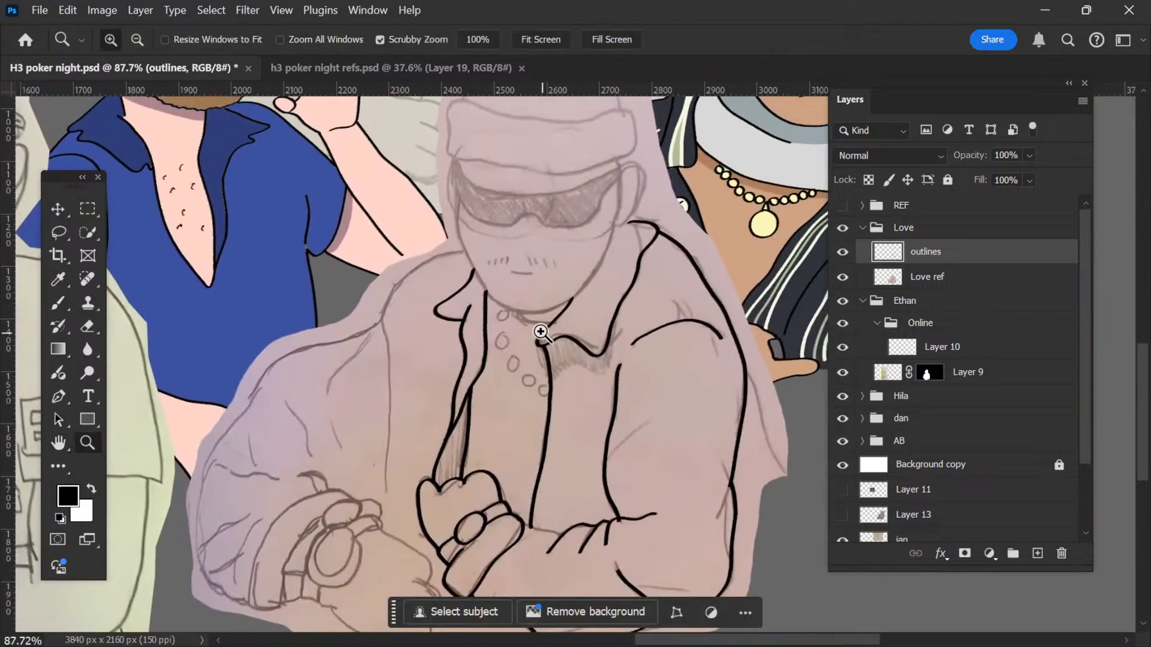
mouse_move(541, 334)
mouse_down()
mouse_move(577, 378)
mouse_move(567, 383)
mouse_up()
key(b)
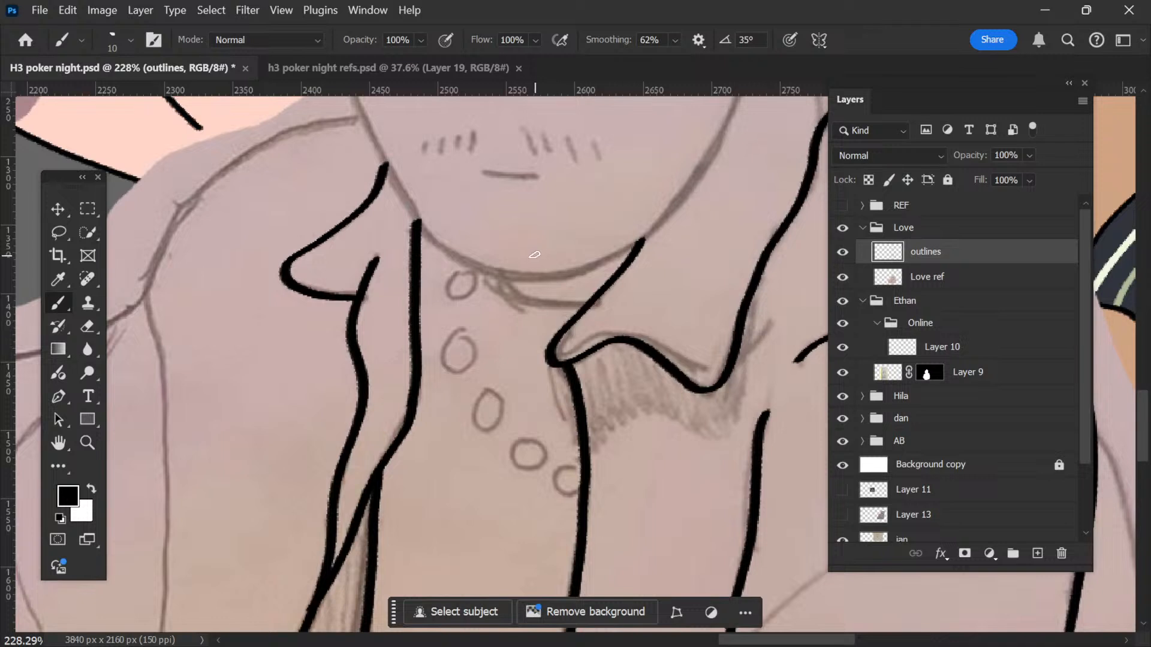
drag(501, 281, 543, 308)
key(ctrl+z)
mouse_move(499, 273)
mouse_down()
mouse_move(522, 308)
mouse_move(581, 309)
mouse_up()
Step: Ink the five round necklace beads running diagonally from the neck to the right-hand jacket front
mouse_move(467, 273)
mouse_down()
mouse_move(441, 278)
mouse_move(436, 301)
mouse_move(473, 303)
mouse_move(484, 279)
mouse_move(460, 287)
mouse_up()
mouse_move(456, 334)
mouse_down()
mouse_move(442, 375)
mouse_move(466, 374)
mouse_move(477, 358)
mouse_move(451, 328)
mouse_up()
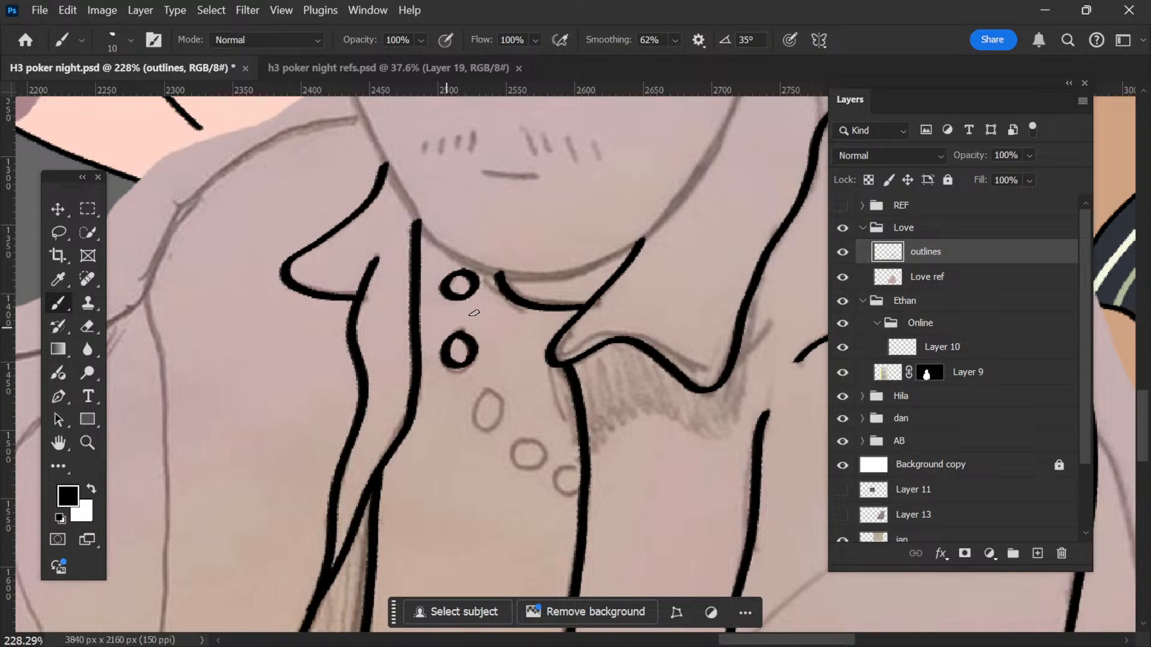
key(space)
mouse_move(534, 362)
mouse_down()
mouse_move(529, 260)
mouse_move(474, 268)
mouse_move(466, 290)
mouse_move(479, 302)
mouse_move(513, 288)
mouse_move(461, 278)
mouse_move(464, 298)
mouse_move(503, 300)
mouse_move(508, 272)
mouse_move(487, 263)
mouse_up()
key(ctrl+z)
key(e)
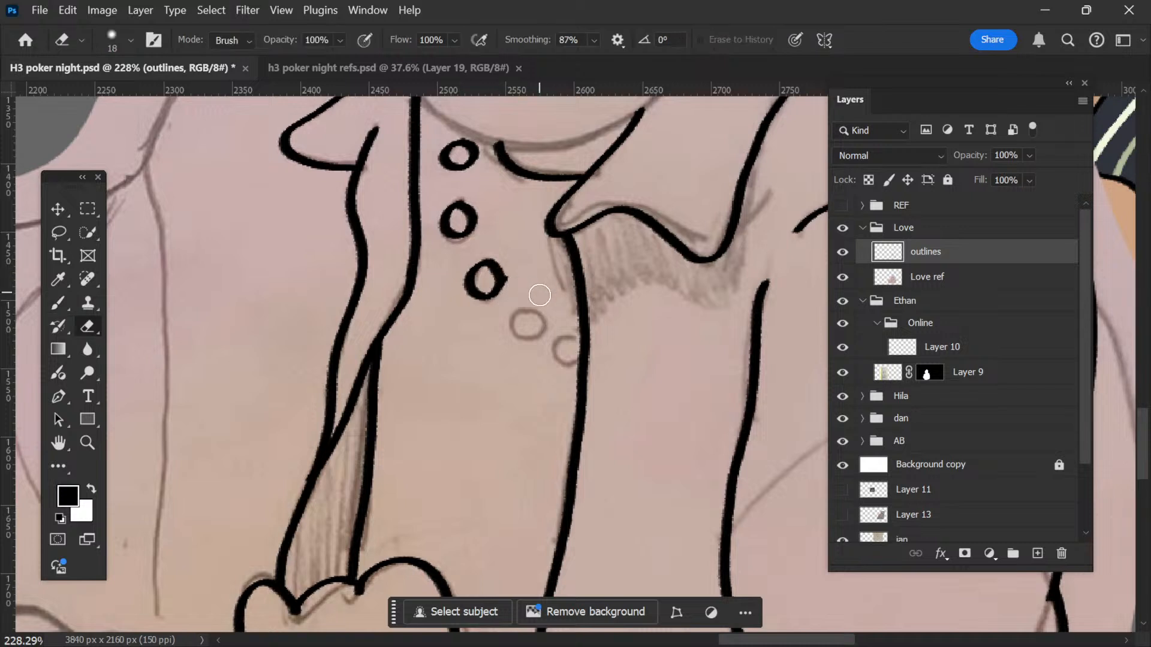
key(h)
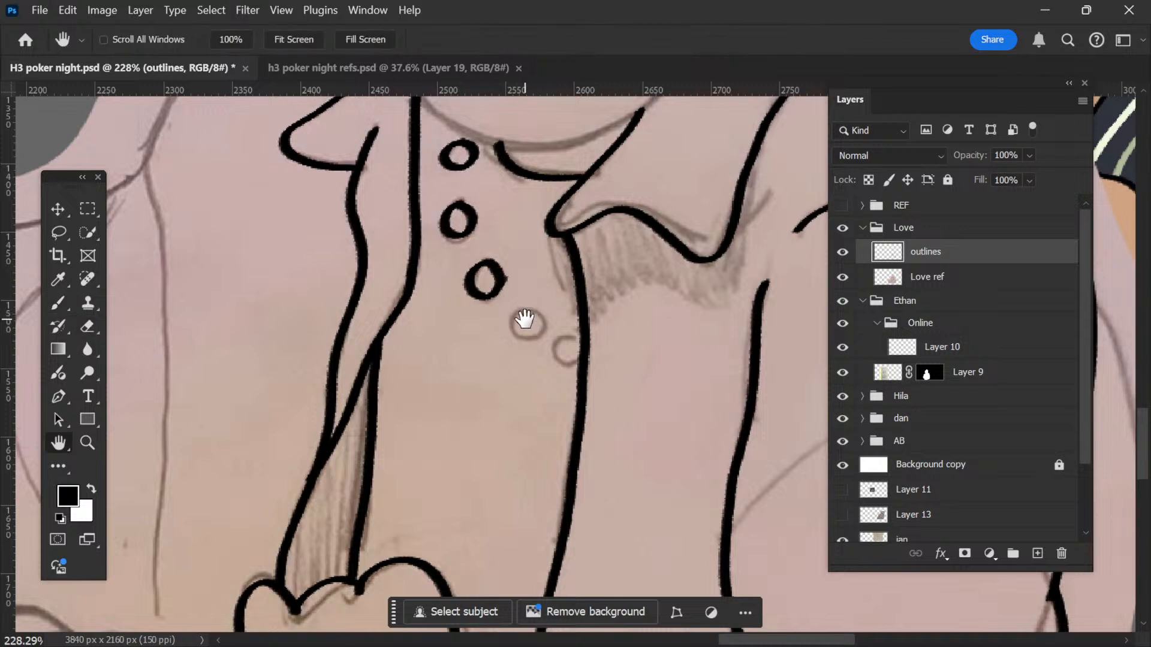
key(b)
mouse_move(529, 310)
mouse_down()
mouse_move(505, 323)
mouse_move(541, 339)
mouse_move(549, 314)
mouse_move(511, 305)
mouse_move(526, 262)
mouse_move(512, 247)
mouse_move(519, 265)
mouse_move(503, 280)
mouse_move(539, 297)
mouse_move(543, 277)
mouse_move(538, 263)
mouse_move(515, 264)
mouse_up()
key(space)
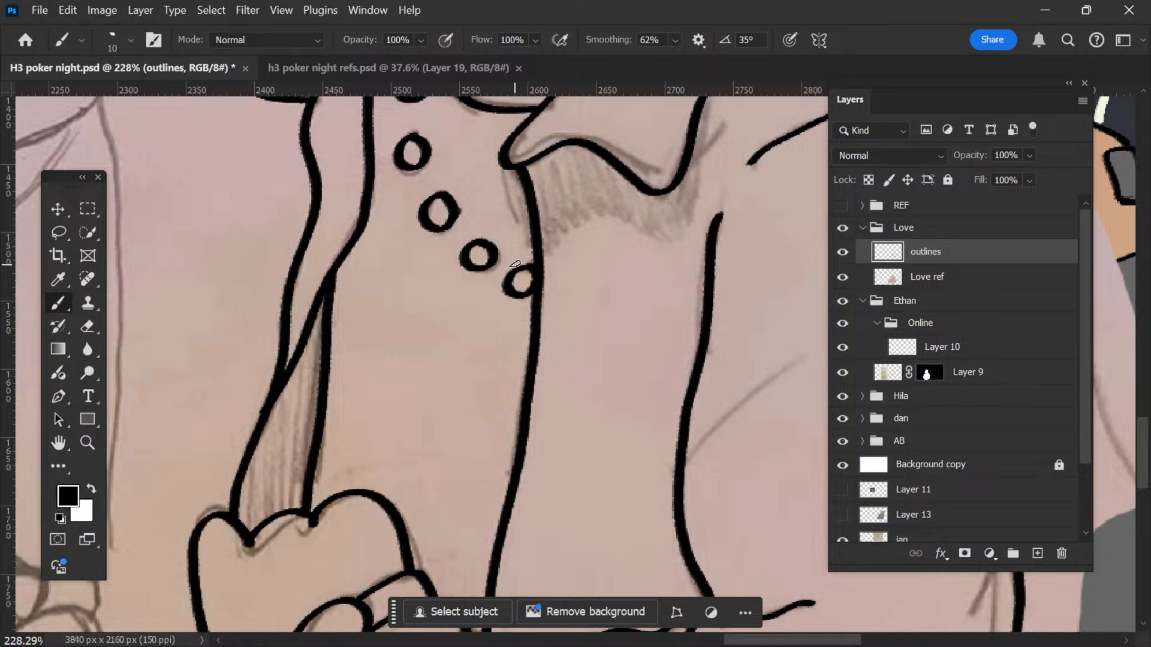
Step: Ink both sides of the face from the sunglasses down to the chin and the right-hand collar
key(z)
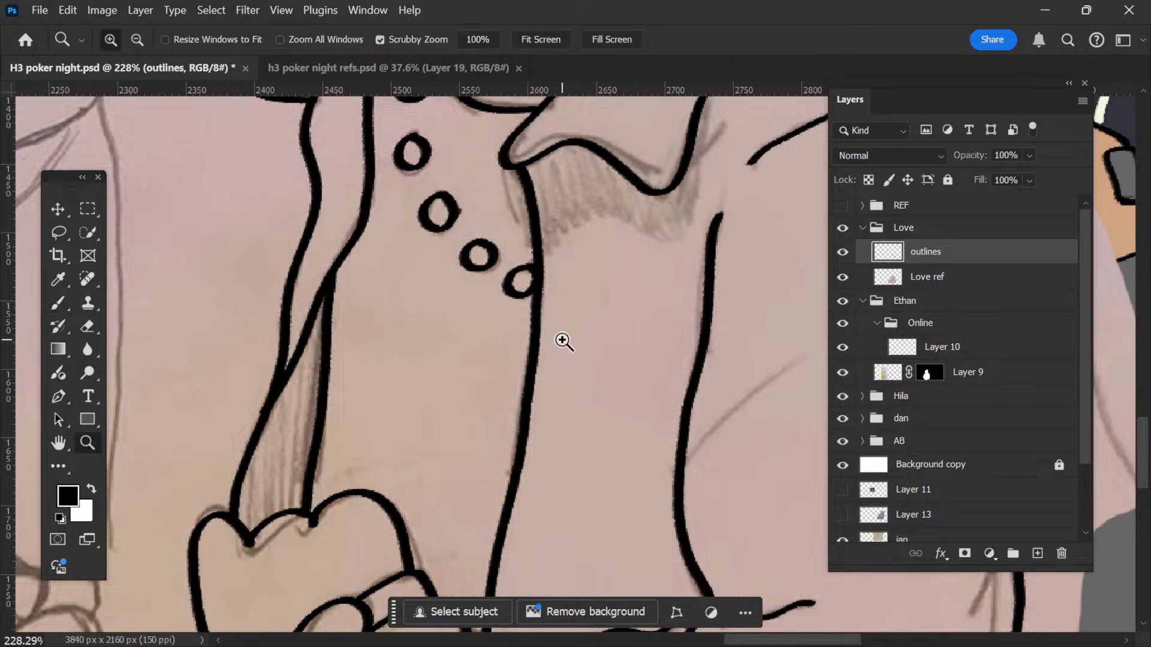
drag(610, 324, 569, 414)
key(space)
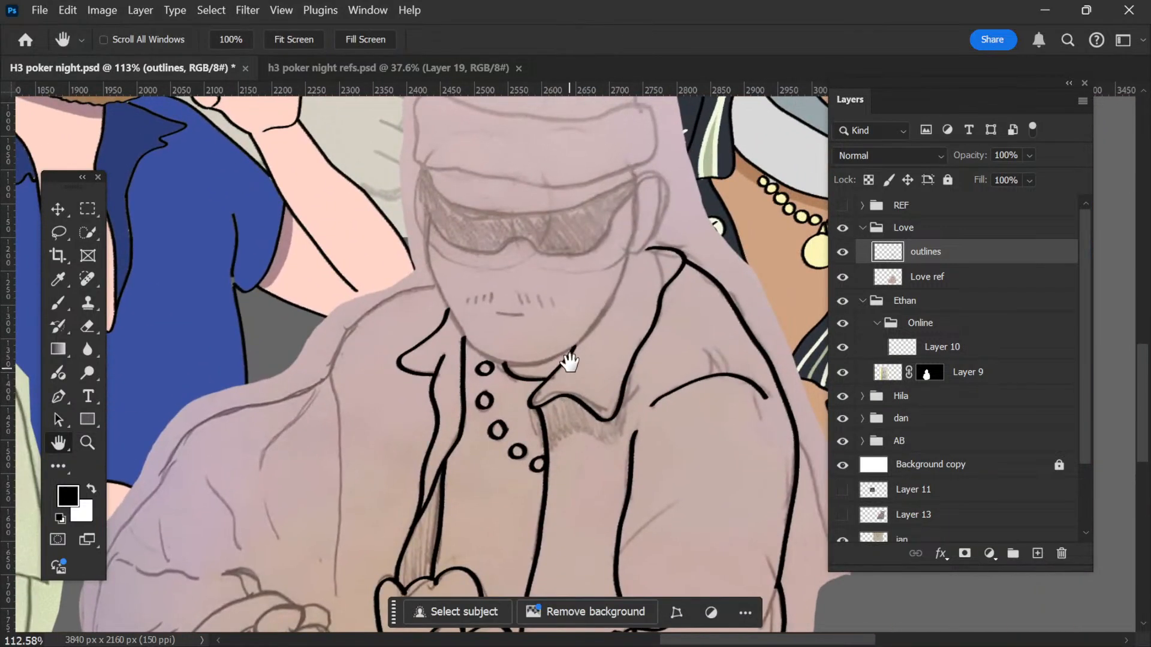
key(a)
key(z)
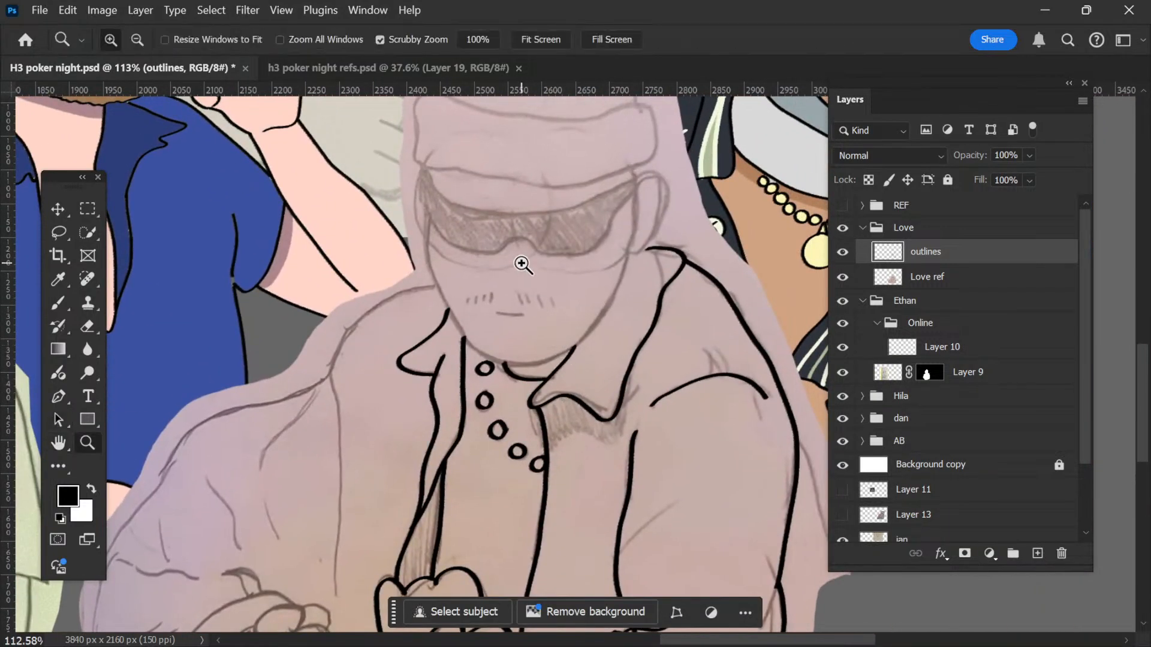
mouse_move(612, 288)
mouse_down()
mouse_move(609, 318)
mouse_move(612, 284)
mouse_move(578, 342)
mouse_up()
key(space)
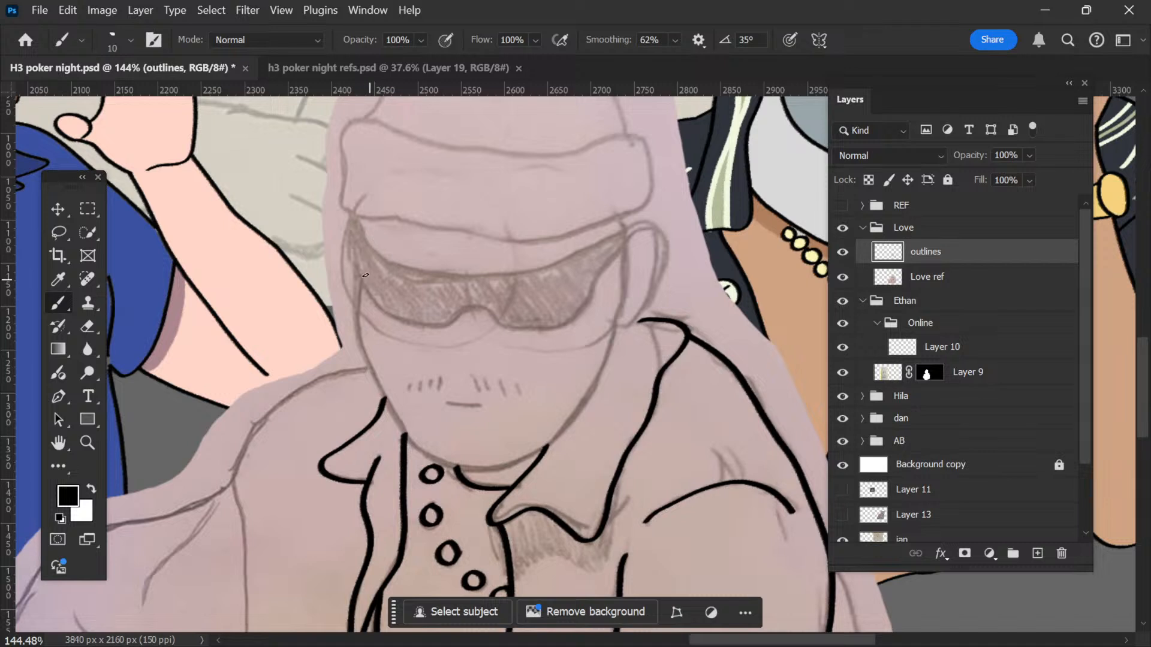
mouse_move(362, 275)
mouse_down()
mouse_move(359, 354)
mouse_move(402, 431)
mouse_move(453, 466)
mouse_move(485, 470)
mouse_up()
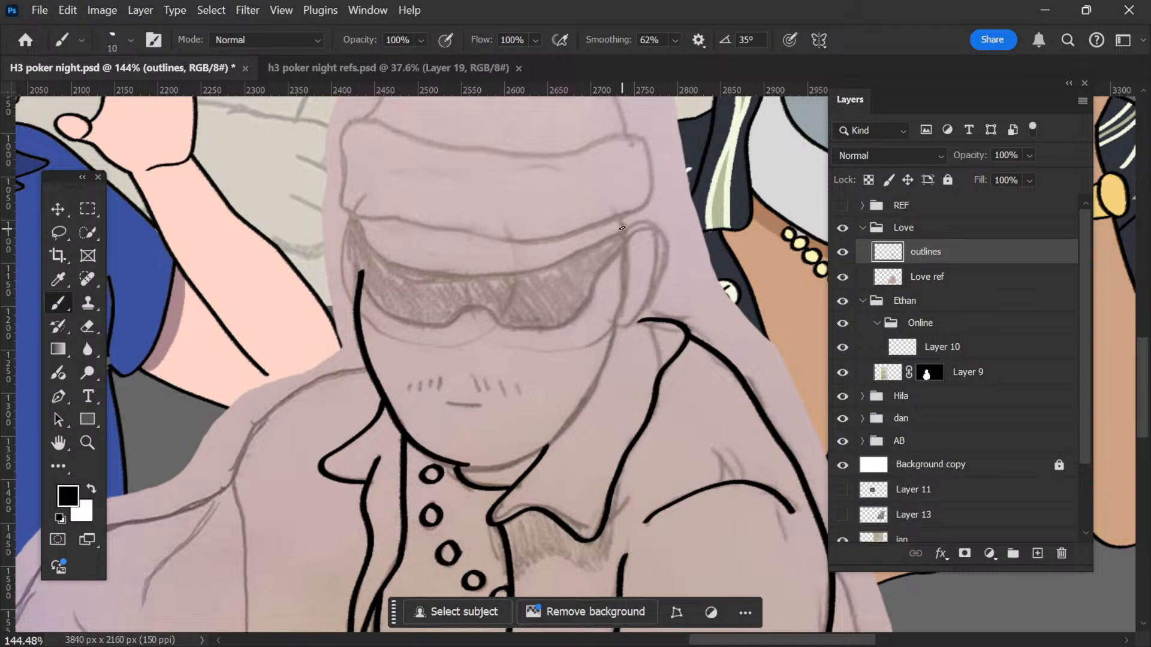
mouse_move(623, 235)
mouse_down()
mouse_move(616, 331)
mouse_move(548, 446)
mouse_up()
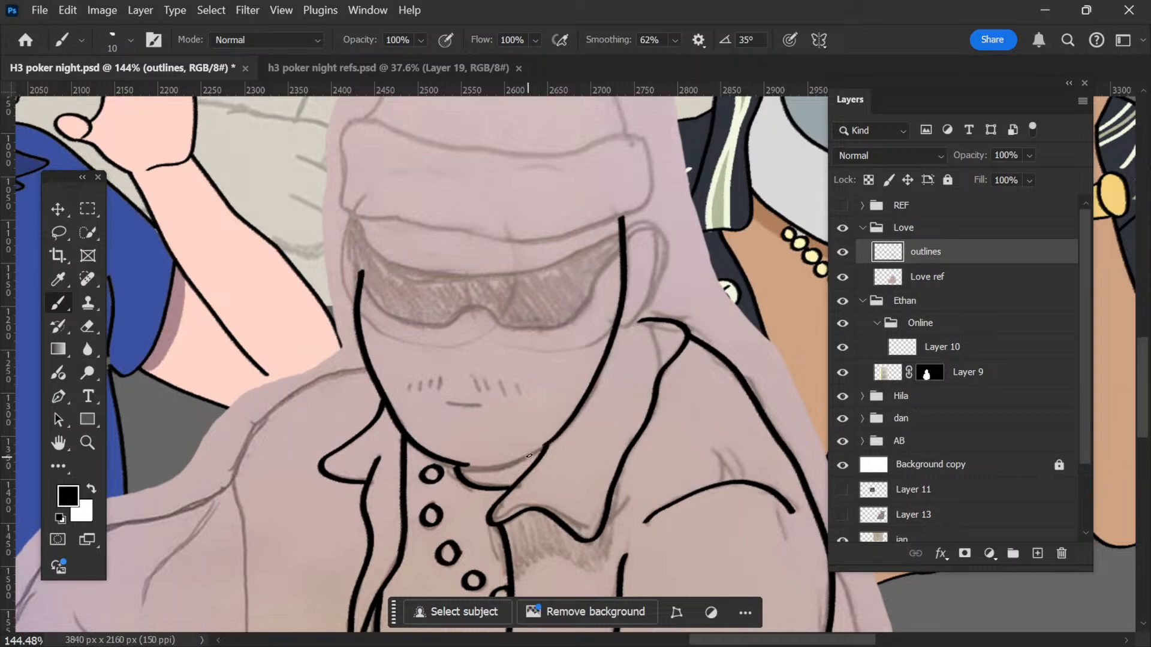
Step: Increase the eraser's hardness and erase the lower end of the left-hand jaw line back to the jacket front
key(z)
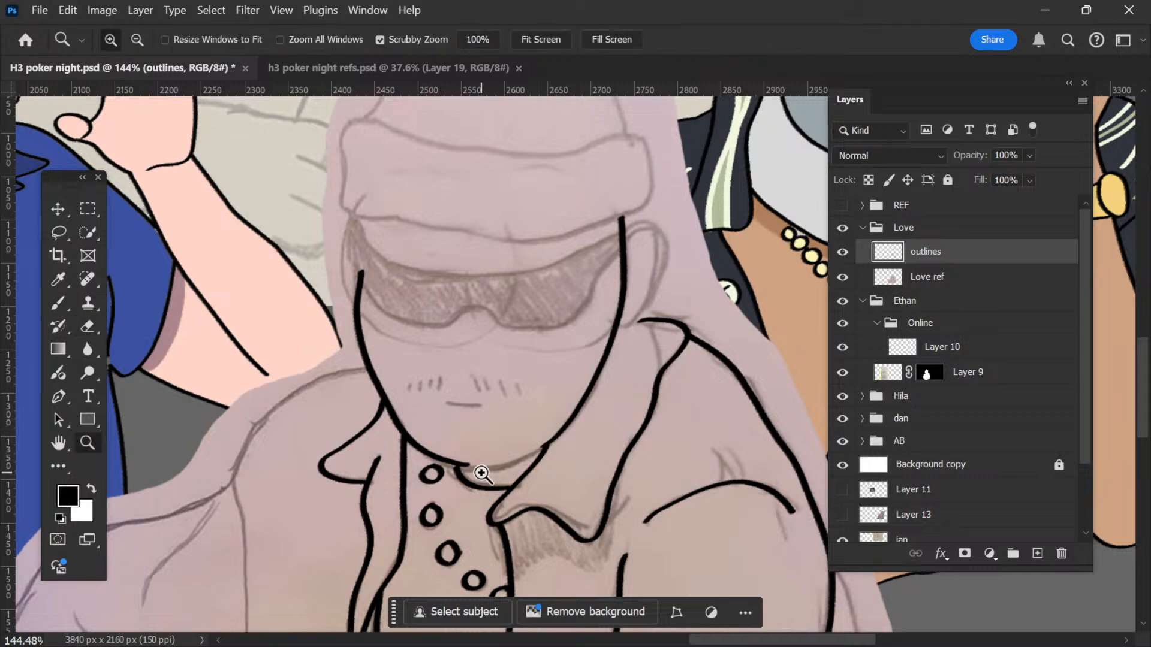
drag(483, 470, 488, 456)
key(e)
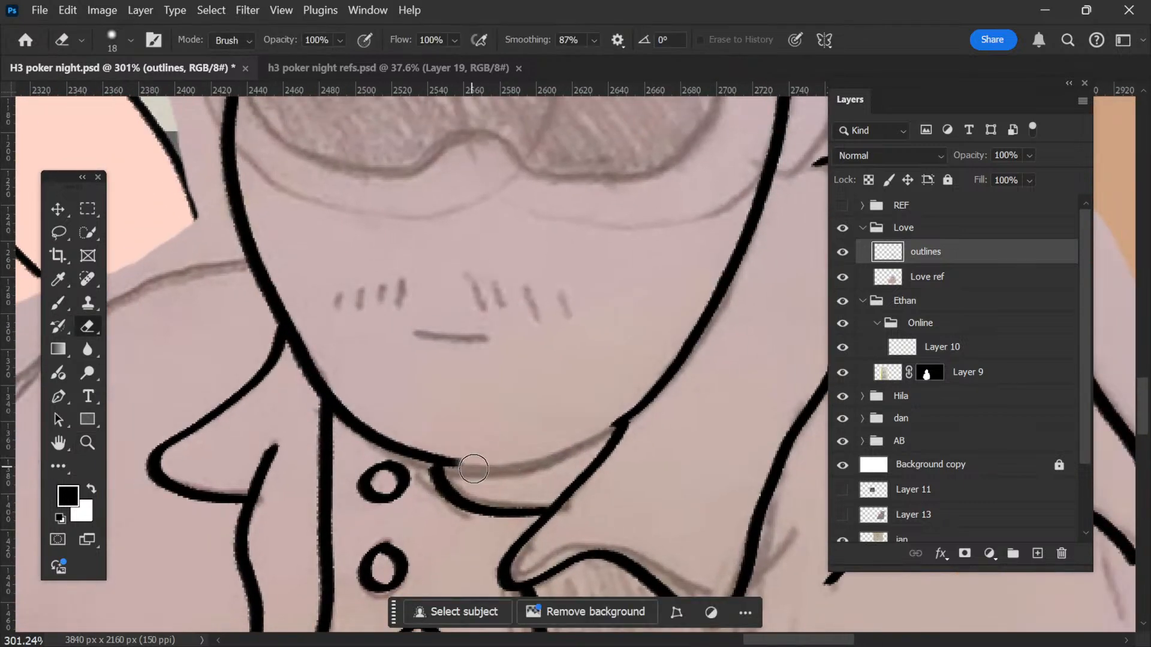
right_click(531, 381)
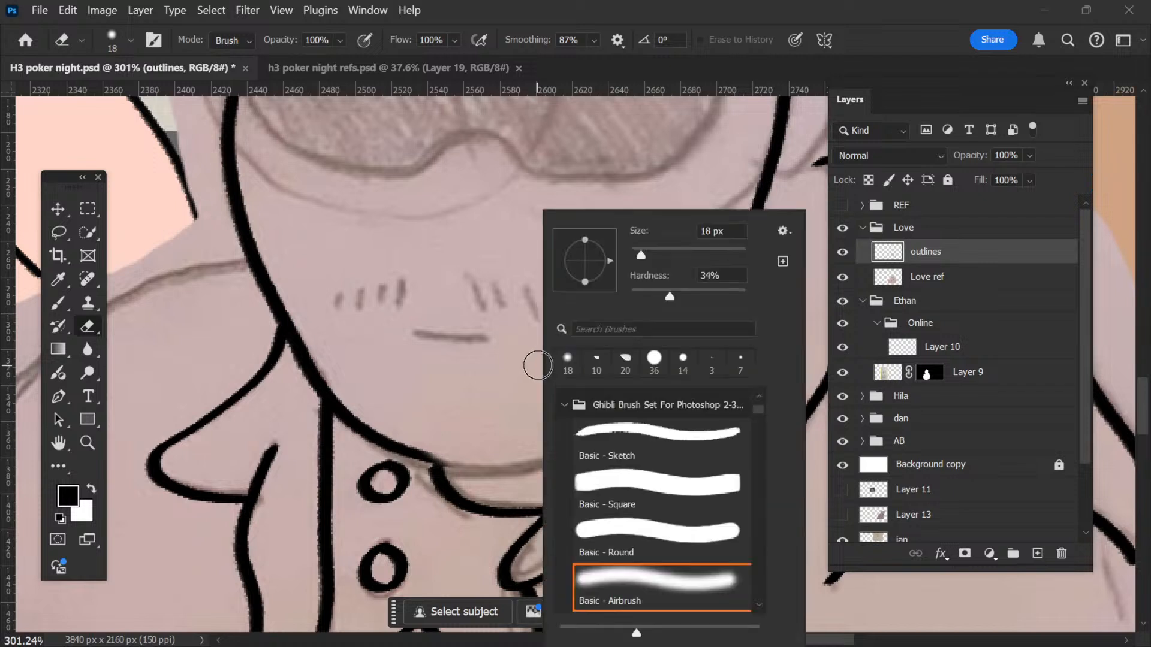
drag(718, 302, 747, 298)
click(463, 460)
mouse_move(420, 417)
mouse_down()
mouse_move(424, 445)
mouse_move(412, 450)
mouse_move(432, 446)
mouse_move(424, 450)
mouse_move(475, 419)
mouse_up()
drag(375, 437, 363, 429)
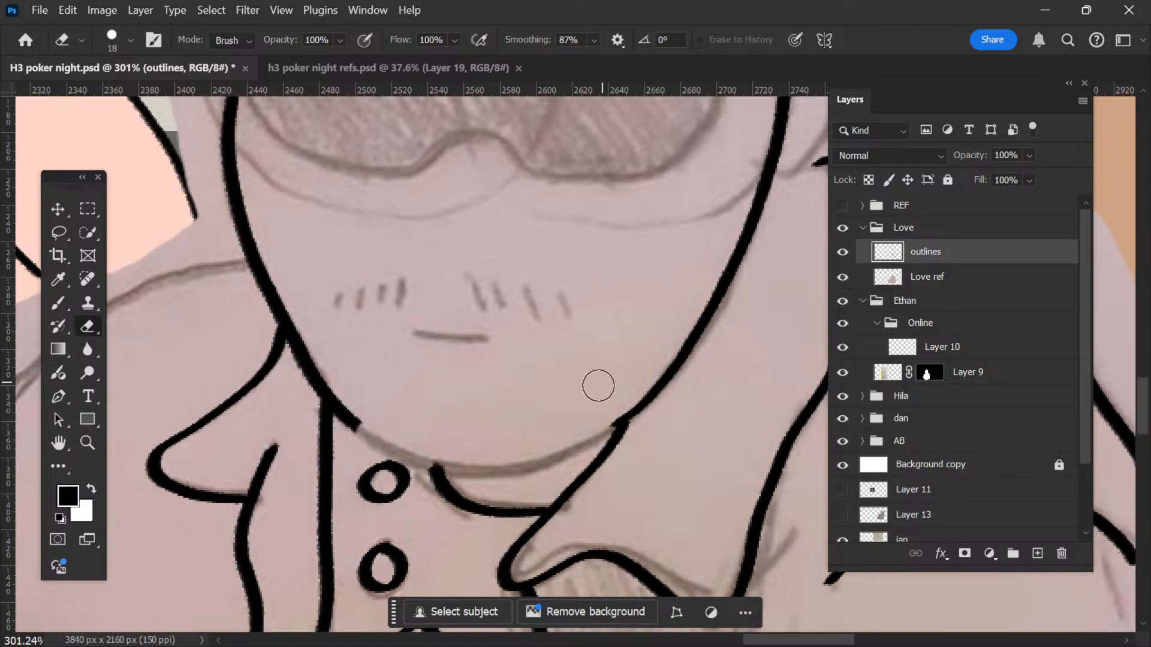
Step: Ink the chin curve to join the left-hand jaw line to the right-hand one at the collar
key(h)
drag(612, 339, 534, 239)
key(b)
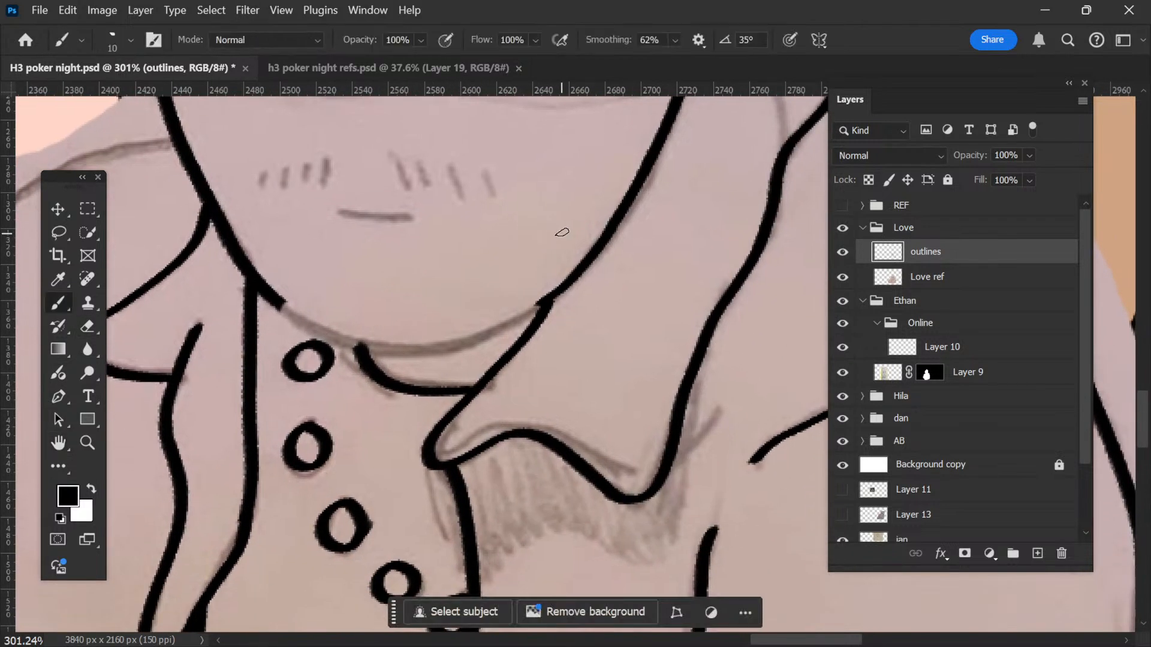
drag(277, 301, 367, 352)
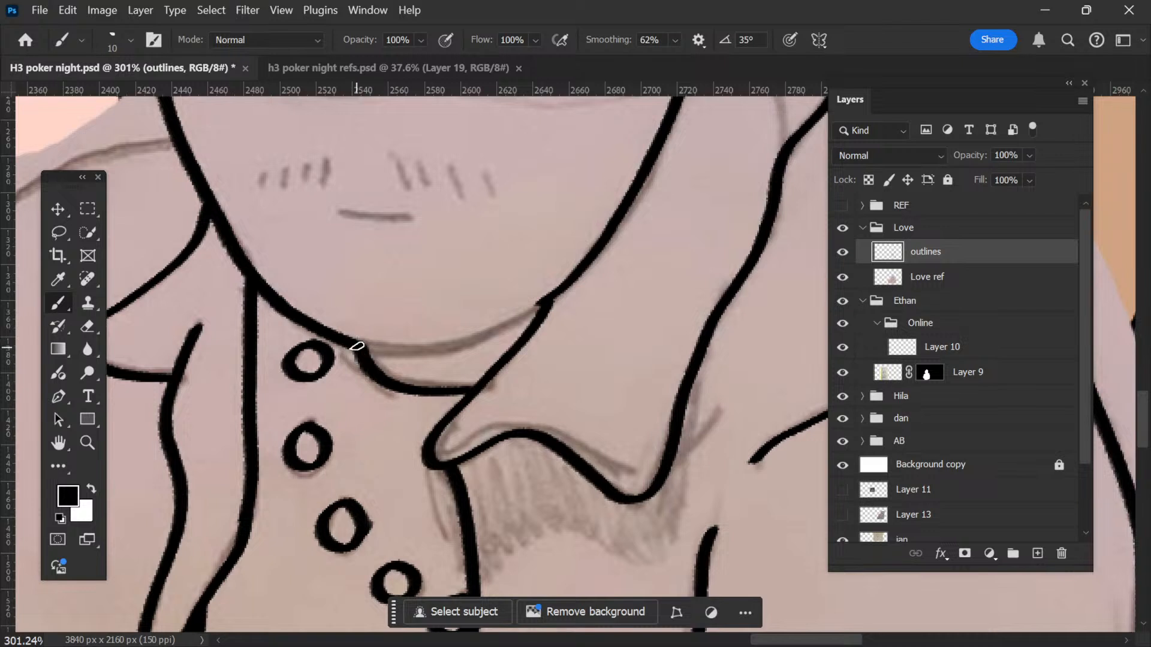
drag(357, 347, 436, 354)
key(ctrl+z)
mouse_move(358, 345)
mouse_down()
mouse_move(455, 349)
mouse_move(565, 283)
mouse_up()
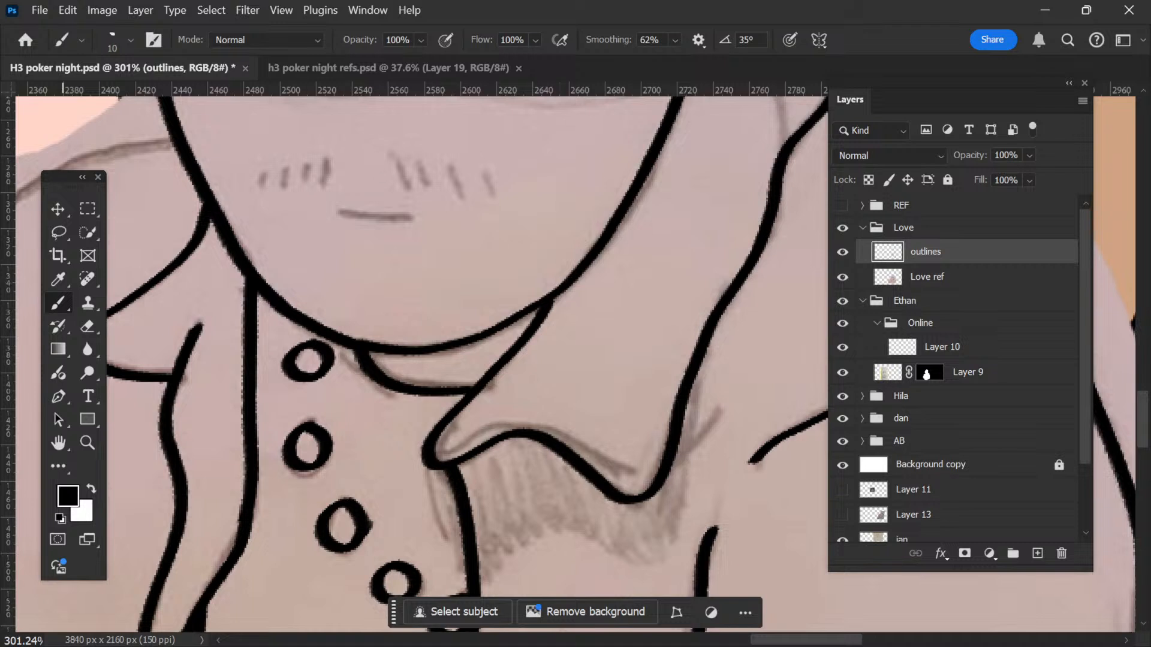
Step: Ink the pointed left-hand end of the sunglasses and their upper edge across to the right side of the face
key(alt+Tab)
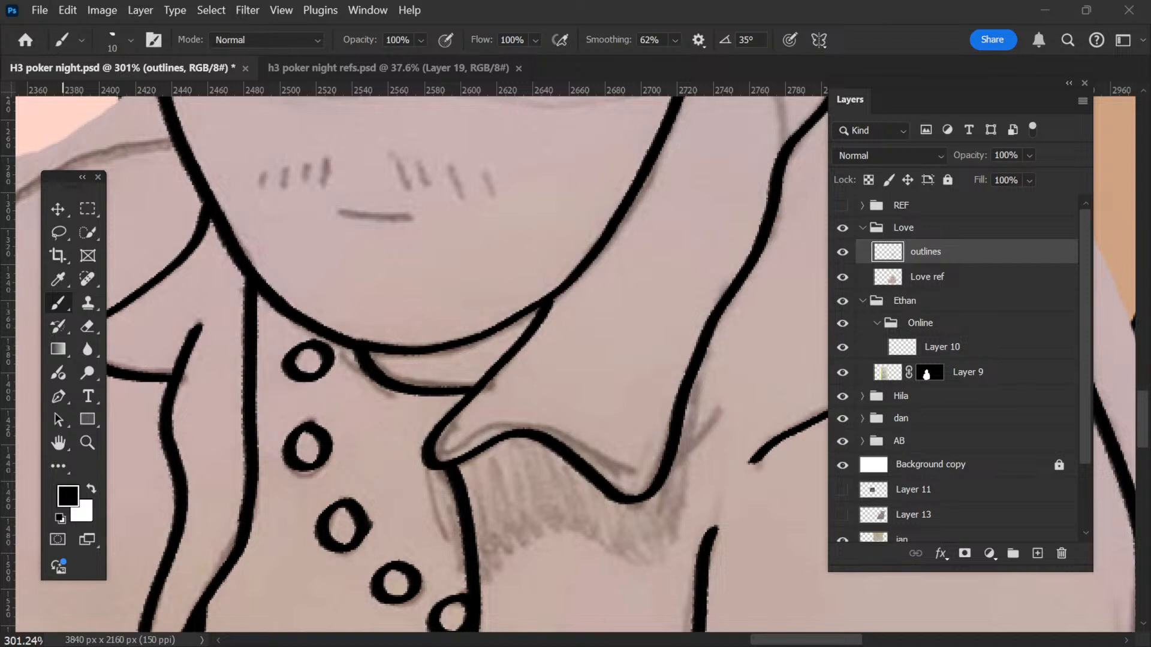
scroll(478, 226, down, 5)
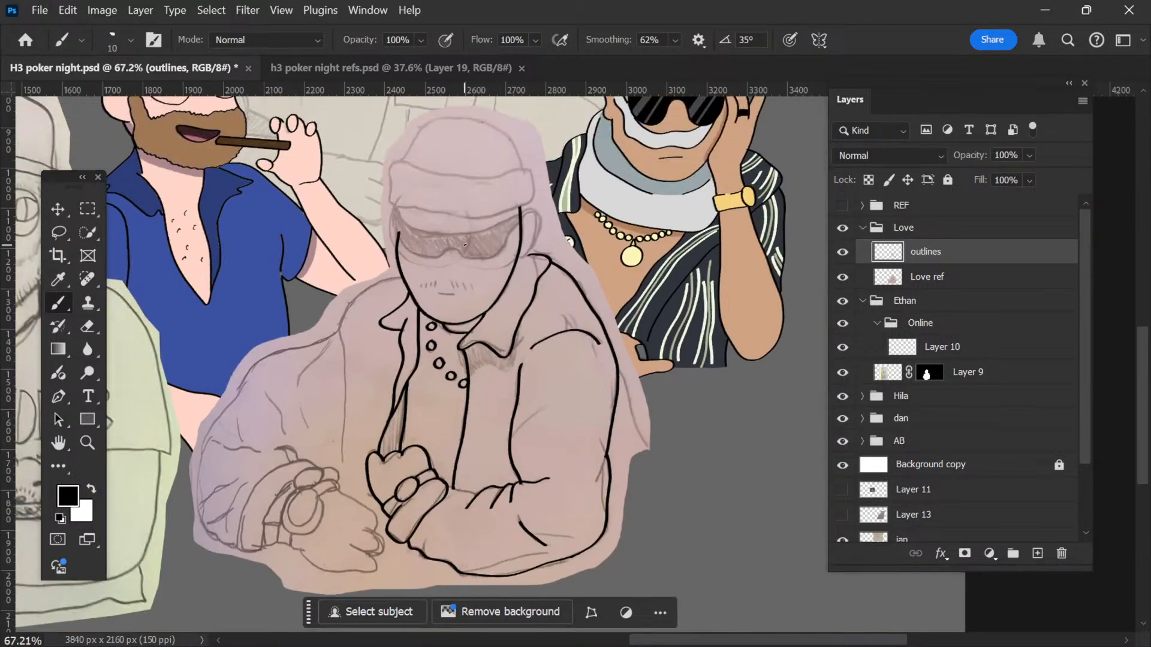
scroll(403, 226, up, 5)
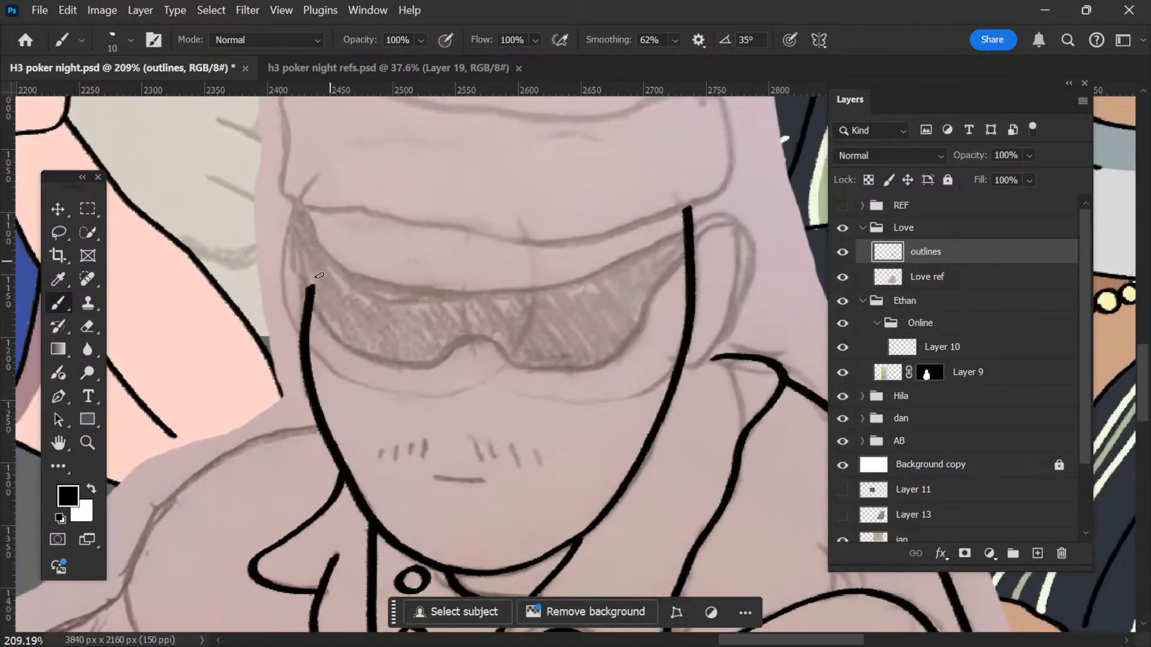
drag(311, 295, 289, 247)
key(ctrl+z)
mouse_move(317, 309)
mouse_down()
mouse_move(289, 201)
mouse_move(312, 208)
mouse_move(340, 277)
mouse_move(444, 296)
mouse_move(585, 281)
mouse_move(686, 226)
mouse_up()
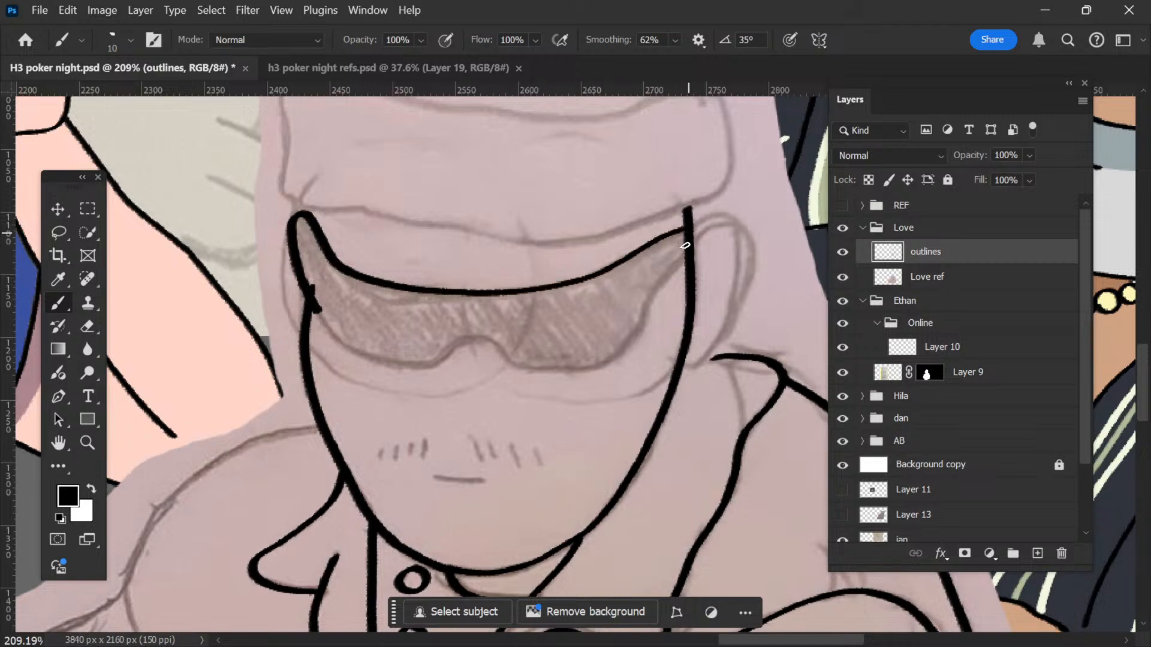
Step: Ink the lower edge of the sunglasses, curving over the nose bridge and up to the right side of the face
click(628, 345)
mouse_move(640, 327)
mouse_down()
mouse_move(663, 275)
mouse_move(701, 249)
mouse_up()
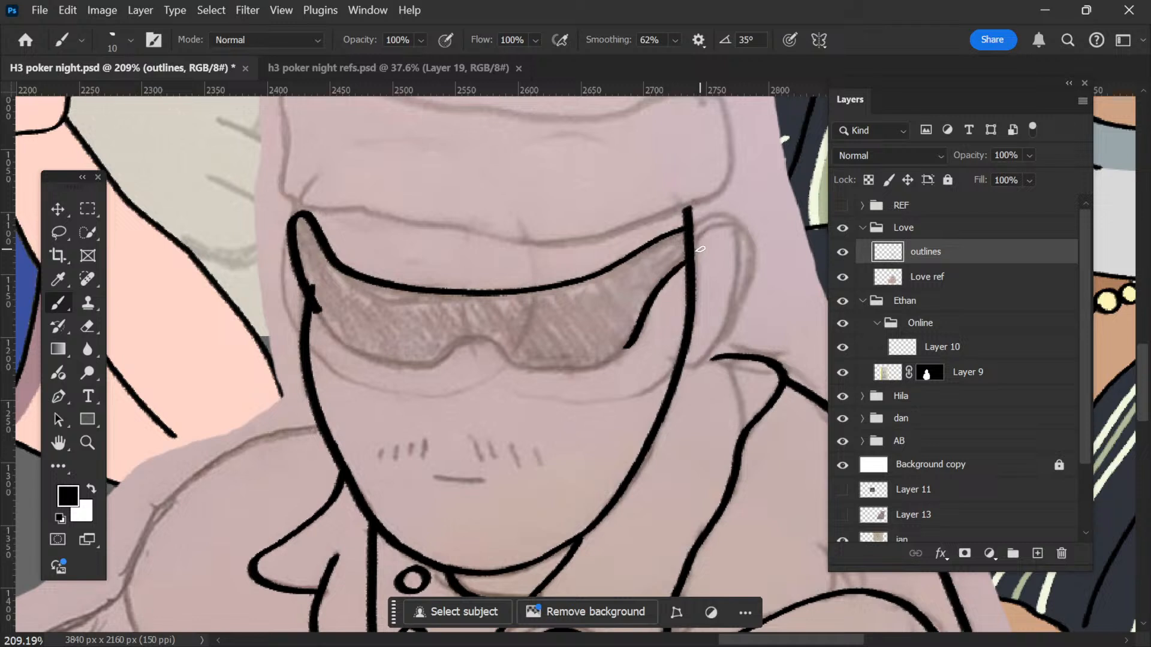
mouse_move(311, 304)
mouse_down()
mouse_move(344, 342)
mouse_move(398, 363)
mouse_move(442, 365)
mouse_move(493, 333)
mouse_move(522, 370)
mouse_move(546, 376)
mouse_move(618, 367)
mouse_move(648, 319)
mouse_up()
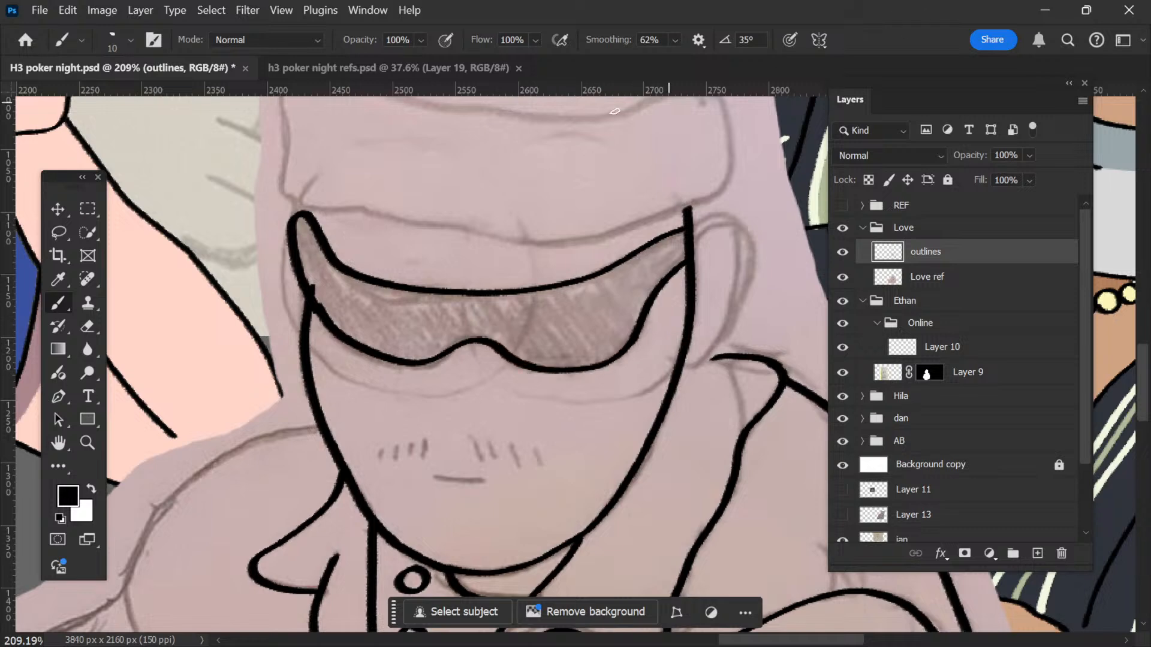
Step: Ink the ear's outer contour from the sunglasses' end down to the jaw beside the collar
scroll(564, 156, down, 3)
scroll(617, 252, up, 2)
scroll(617, 258, right, 2)
scroll(568, 298, down, 1)
scroll(567, 316, up, 5)
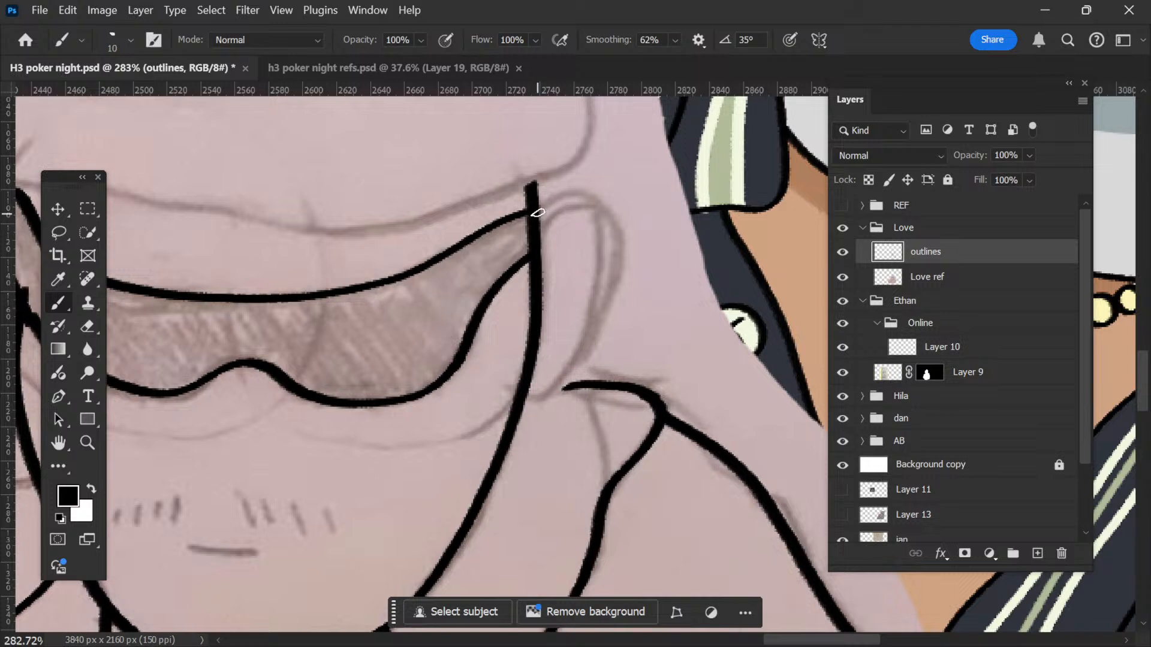
mouse_move(537, 212)
mouse_down()
mouse_move(554, 196)
mouse_move(596, 192)
mouse_move(624, 221)
mouse_move(624, 256)
mouse_move(565, 387)
mouse_move(525, 412)
mouse_move(507, 392)
mouse_up()
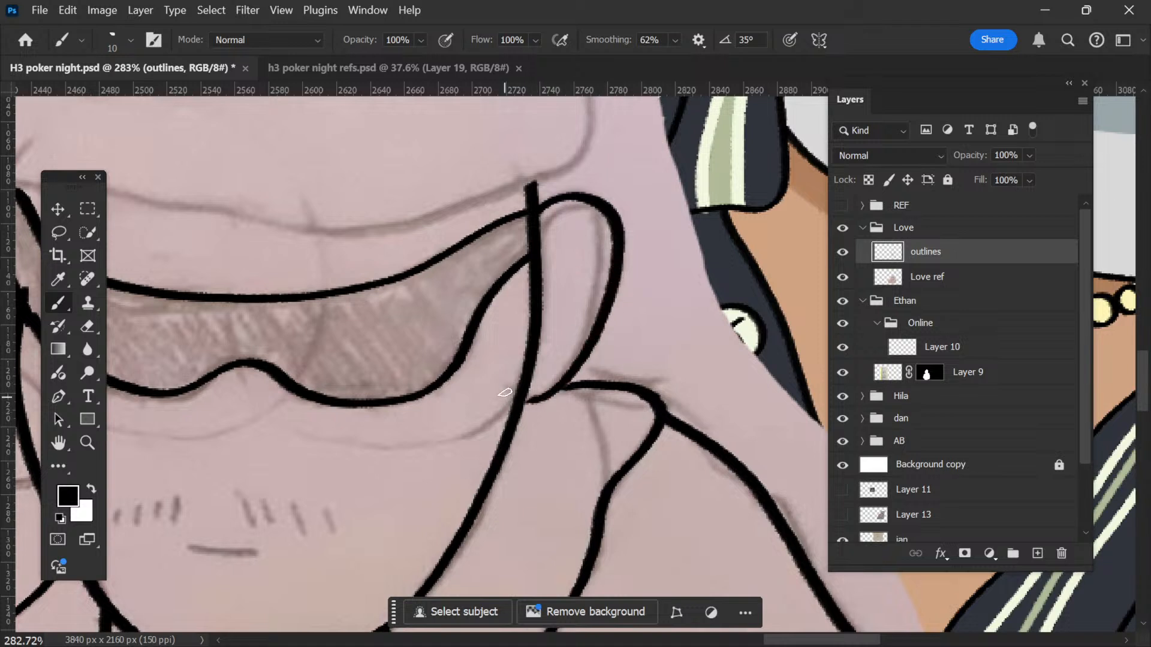
Step: Ink the closed outline of the beanie's folded cuff above the sunglasses
key(z)
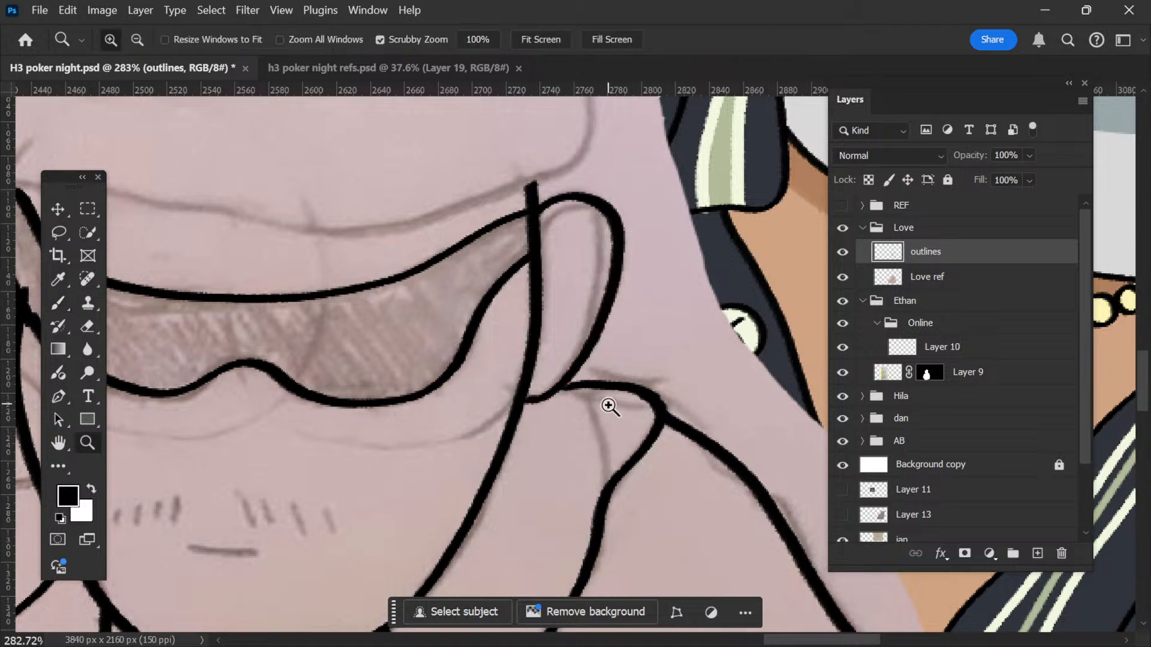
mouse_move(609, 403)
mouse_down()
mouse_move(553, 334)
mouse_move(537, 337)
mouse_move(566, 351)
mouse_move(548, 345)
mouse_move(561, 336)
mouse_move(573, 382)
mouse_up()
mouse_move(440, 371)
mouse_down()
mouse_move(404, 373)
mouse_move(373, 356)
mouse_move(390, 297)
mouse_move(378, 247)
mouse_move(395, 220)
mouse_move(539, 277)
mouse_move(684, 286)
mouse_move(791, 246)
mouse_move(825, 267)
mouse_move(827, 293)
mouse_move(815, 268)
mouse_up()
key(b)
key(ctrl+z)
key(space)
mouse_move(758, 322)
mouse_down()
mouse_move(607, 270)
mouse_move(598, 264)
mouse_move(609, 240)
mouse_up()
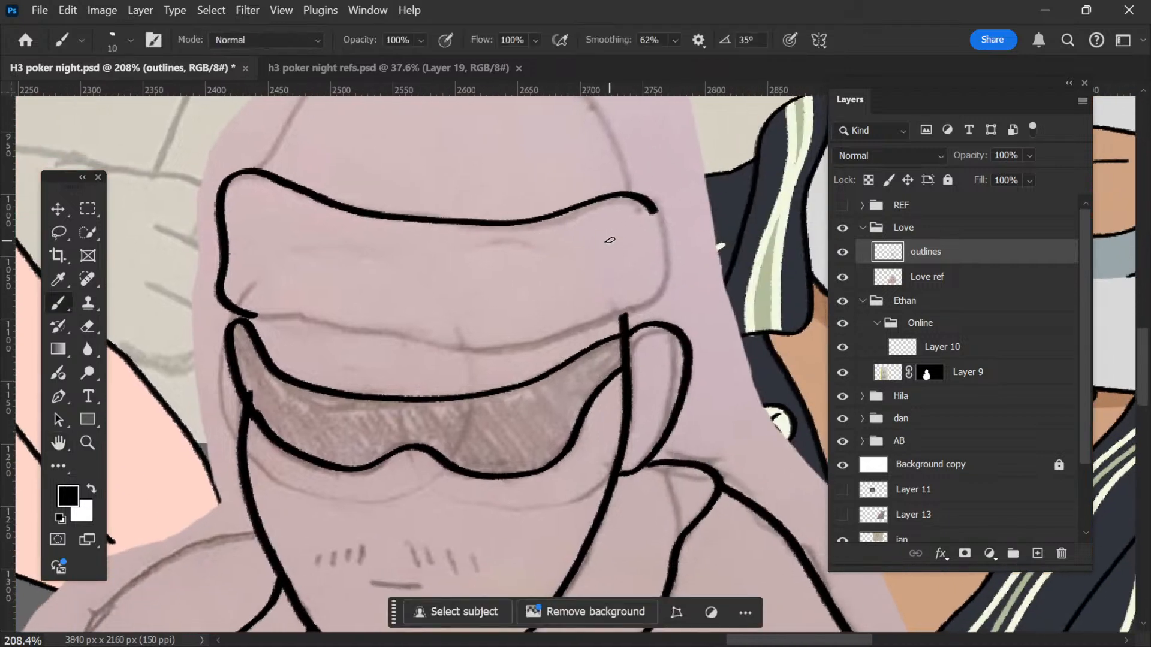
mouse_move(253, 315)
mouse_down()
mouse_move(324, 317)
mouse_move(478, 353)
mouse_move(539, 349)
mouse_move(674, 286)
mouse_move(644, 192)
mouse_up()
Step: Dab a few small black marks on the background sketch beside the beanie and undo the last stroke
key(ctrl+space)
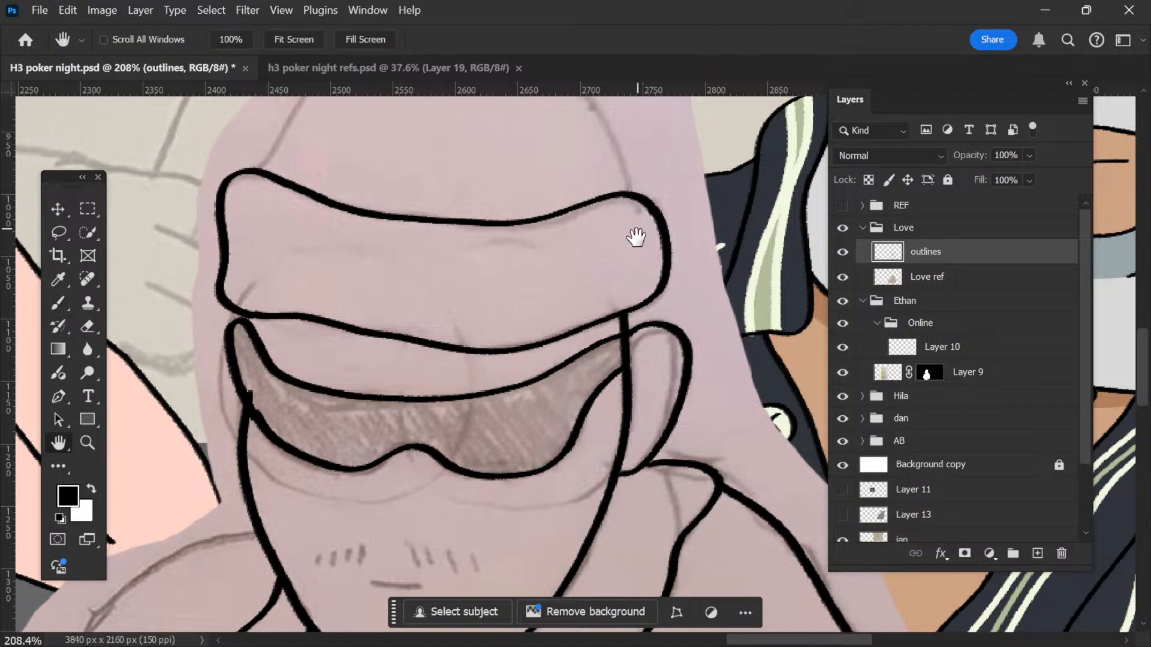
drag(618, 256, 588, 205)
mouse_move(611, 245)
mouse_down()
mouse_move(586, 193)
mouse_move(609, 244)
mouse_up()
click(412, 150)
click(434, 152)
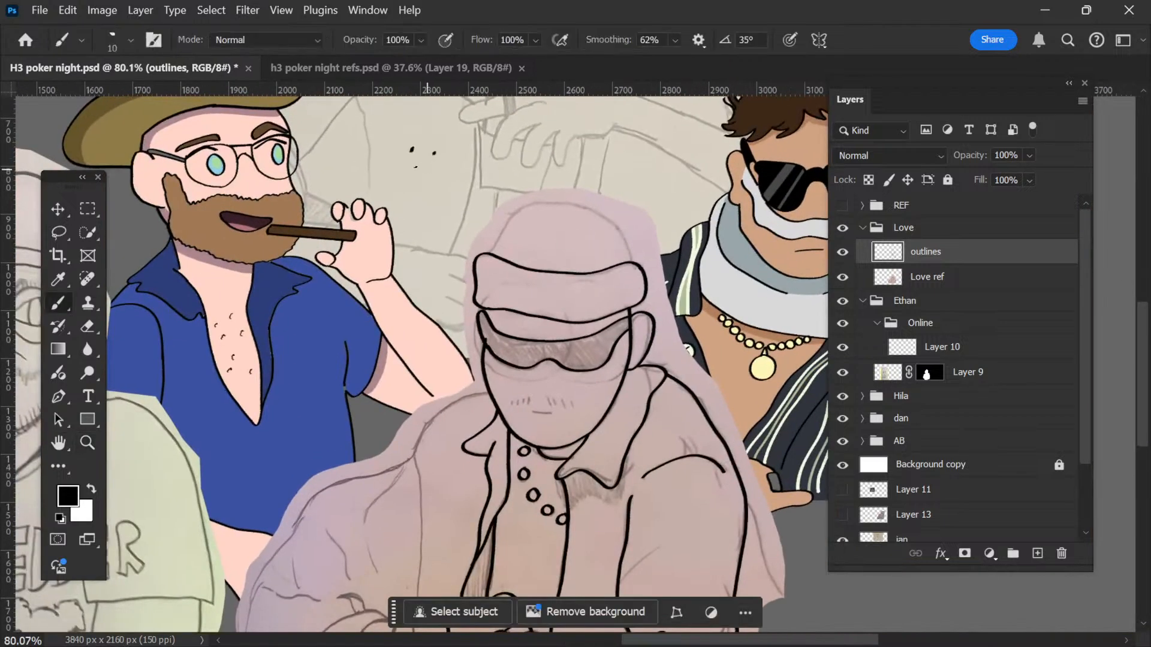
drag(392, 170, 418, 171)
key(ctrl+z)
Step: Ink the beanie's domed crown from one end of the folded cuff to the other and view the whole illustration
key(space)
drag(567, 218, 548, 315)
key(ctrl+space)
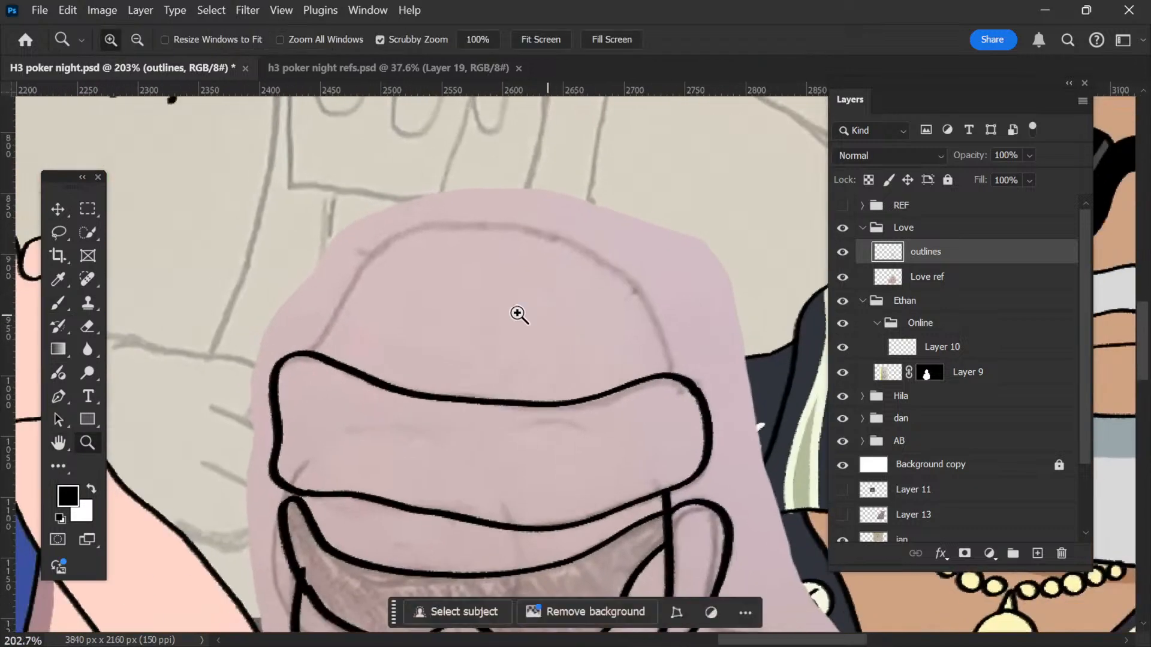
mouse_move(311, 351)
mouse_down()
mouse_move(369, 257)
mouse_move(432, 215)
mouse_up()
key(ctrl+z)
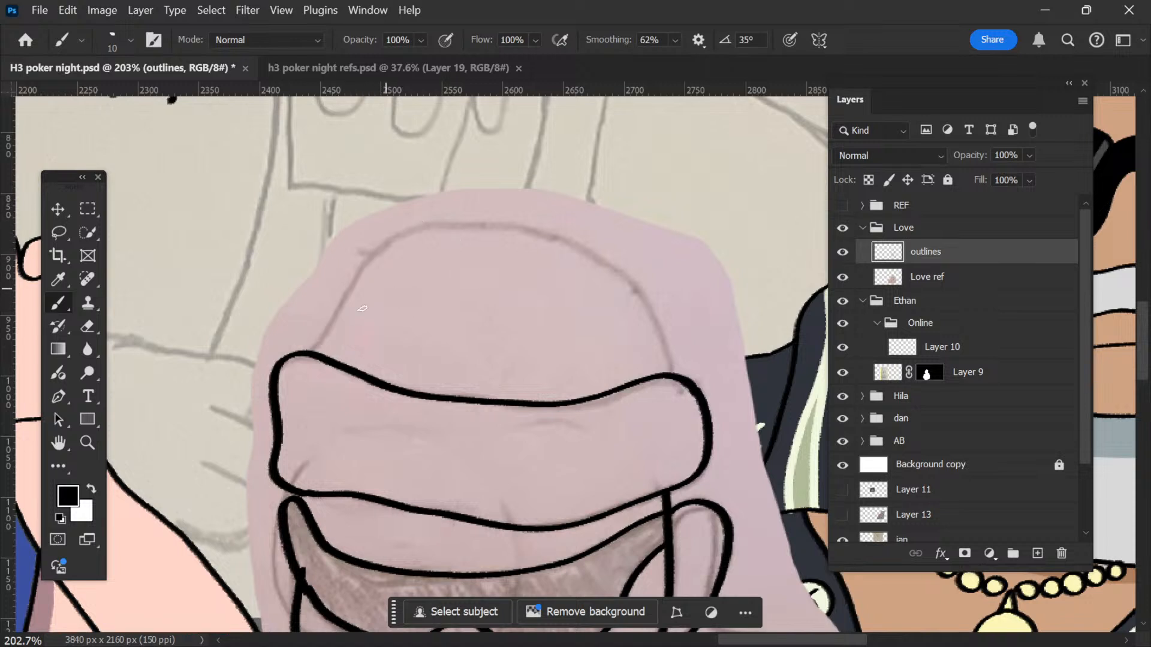
mouse_move(310, 352)
mouse_down()
mouse_move(380, 242)
mouse_move(446, 215)
mouse_move(565, 235)
mouse_move(627, 275)
mouse_move(660, 324)
mouse_up()
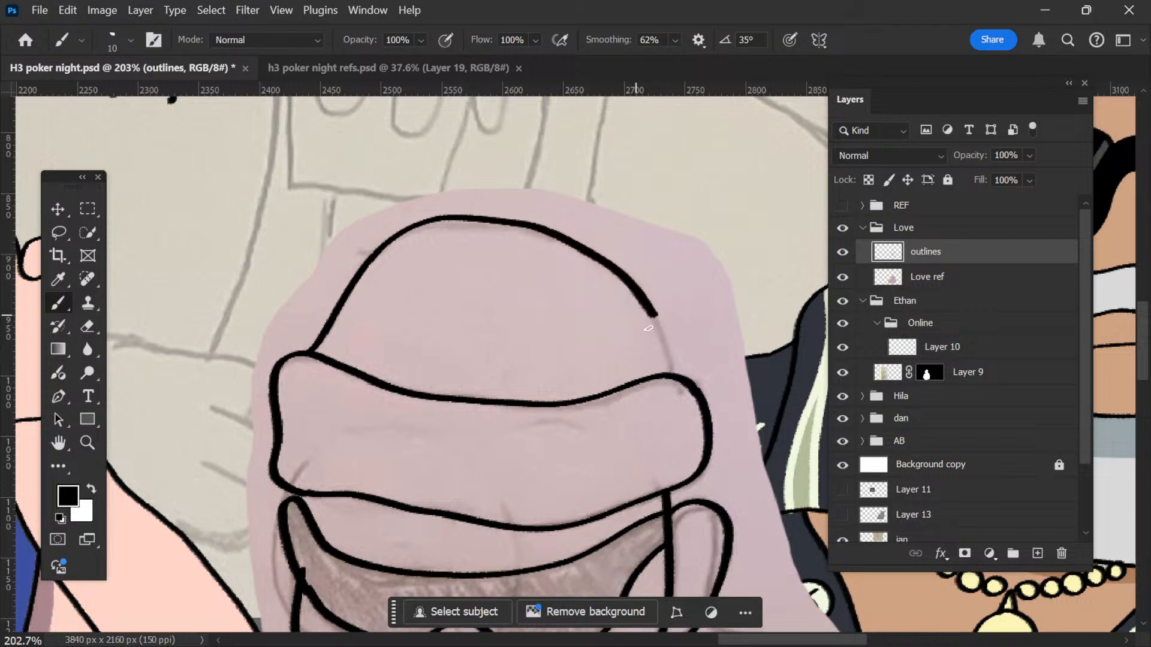
drag(667, 377, 645, 264)
key(z)
key(ctrl+0)
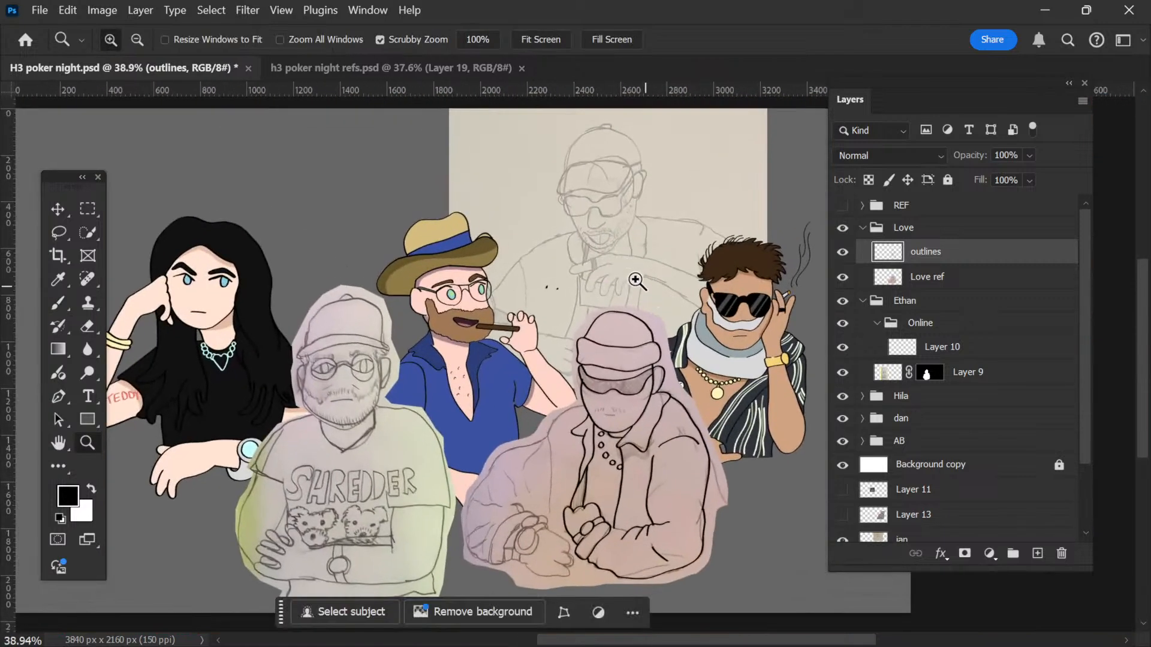
Step: Draw a pair of half-closed eyes with angled eyebrows on the background sketch beside the beanie
drag(683, 261, 709, 302)
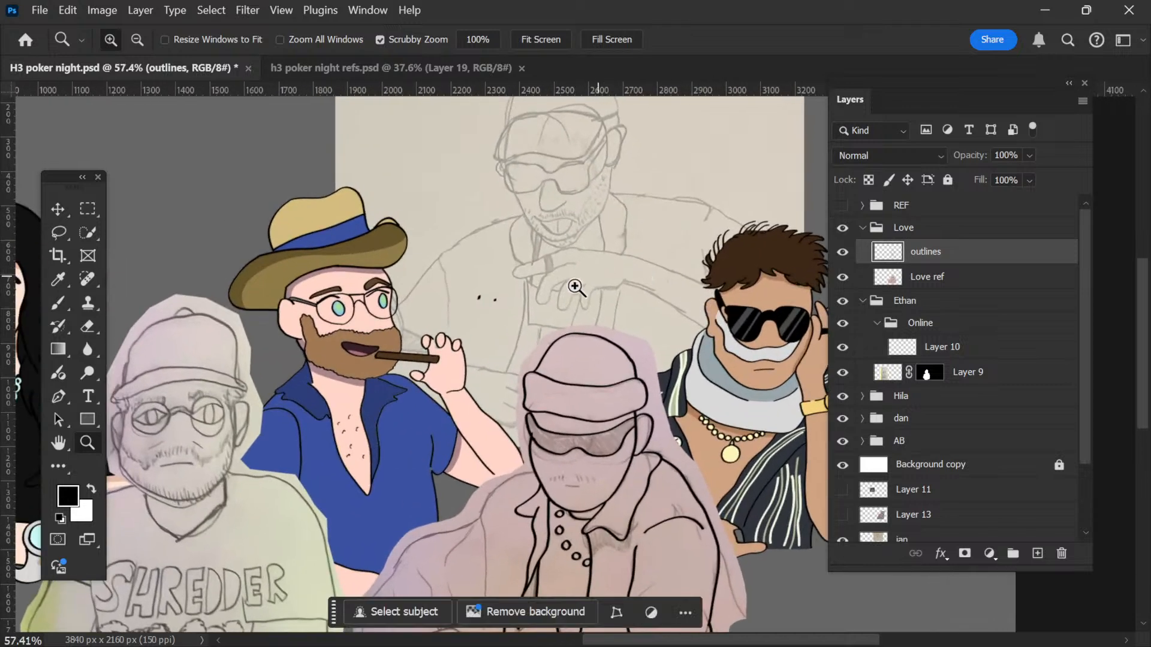
mouse_move(542, 289)
mouse_down()
mouse_move(588, 330)
mouse_move(538, 211)
mouse_up()
key(b)
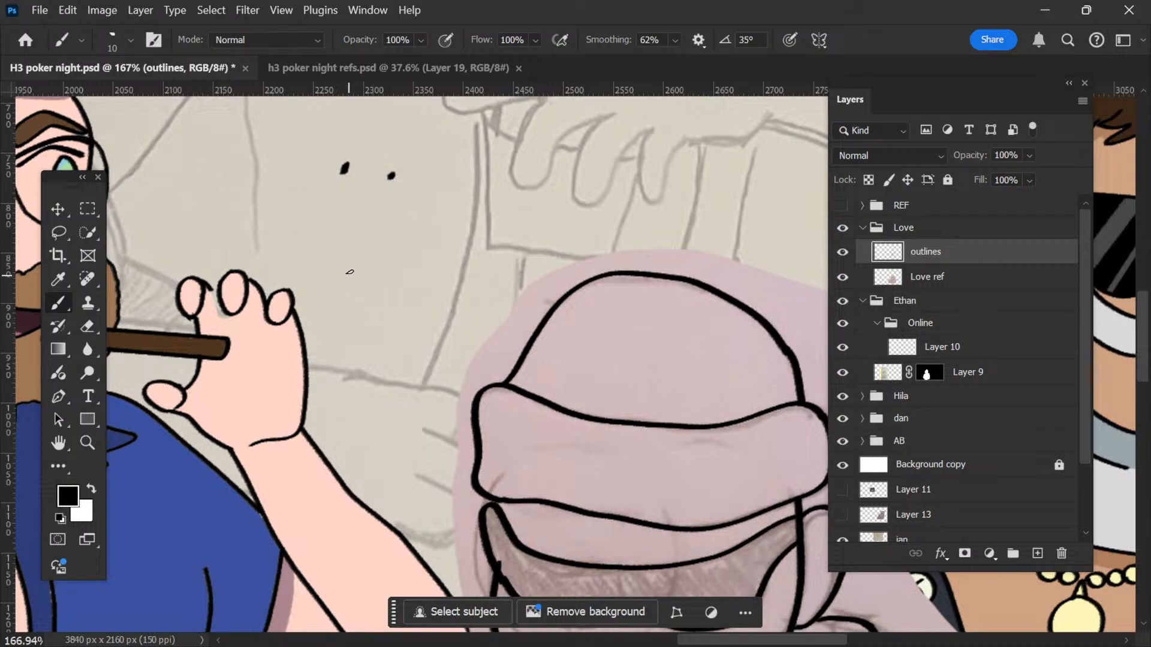
mouse_move(349, 273)
mouse_down()
mouse_move(401, 245)
mouse_move(445, 278)
mouse_move(422, 268)
mouse_move(380, 286)
mouse_move(411, 278)
mouse_move(420, 247)
mouse_move(450, 265)
mouse_move(513, 260)
mouse_up()
key(ctrl+z)
key(ctrl+z)
mouse_move(451, 240)
mouse_down()
mouse_move(475, 221)
mouse_move(519, 229)
mouse_up()
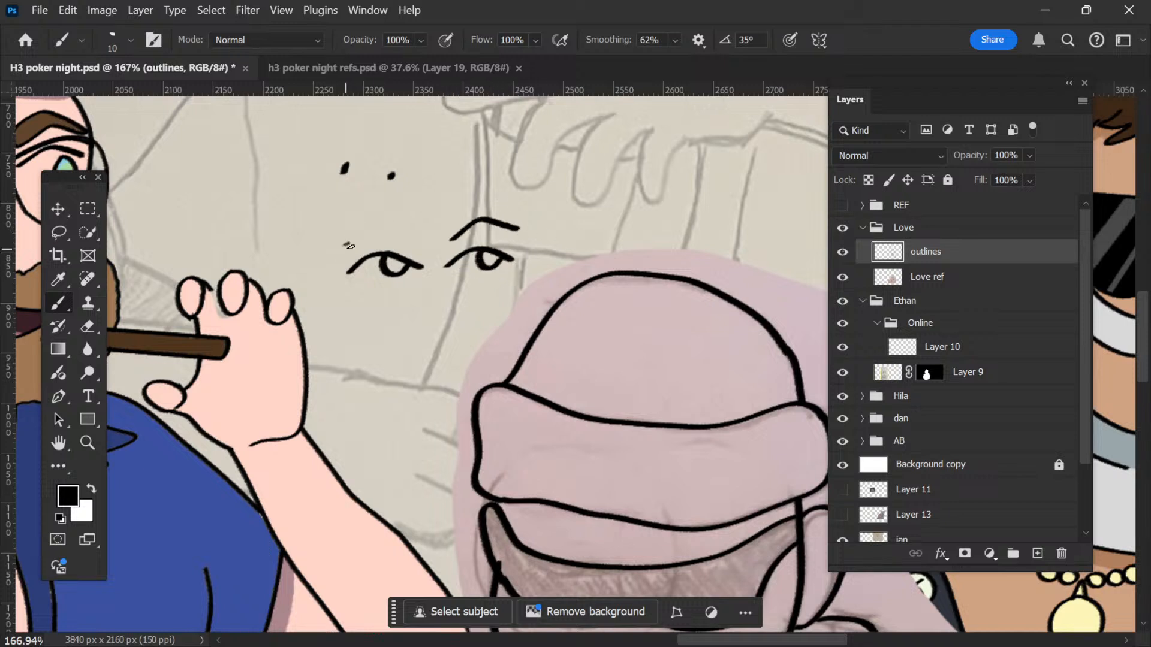
drag(350, 246, 416, 238)
Step: Lasso the practice eyes, eyebrows and stray dots beside the beanie, delete them and deselect
key(g)
key(h)
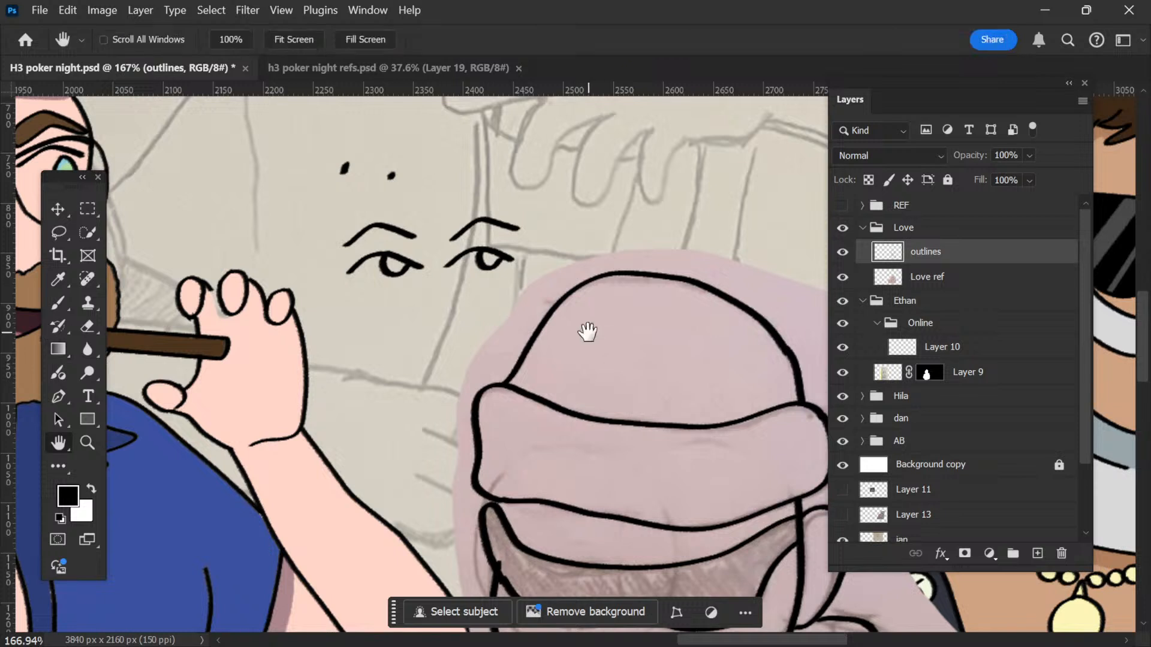
key(l)
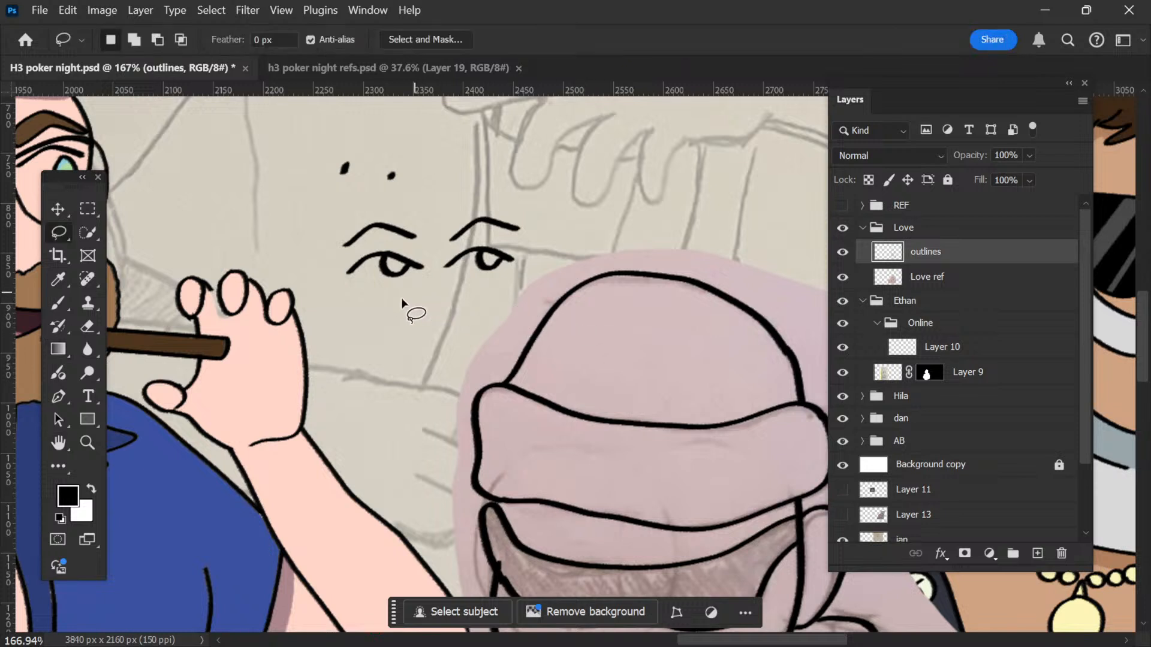
mouse_move(297, 281)
mouse_down()
mouse_move(363, 99)
mouse_move(534, 264)
mouse_move(300, 287)
mouse_up()
key(Delete)
key(ctrl+d)
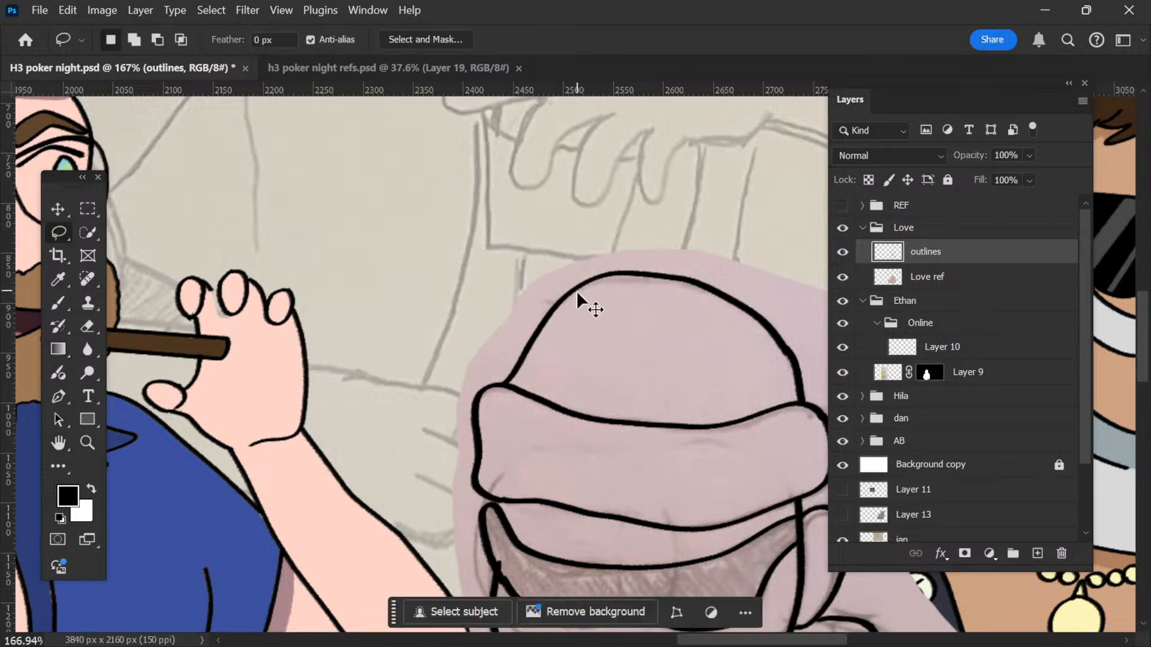
Step: Reduce the brush to 8 px and ink four short moustache hairs on the image-right side above the mouth
key(g)
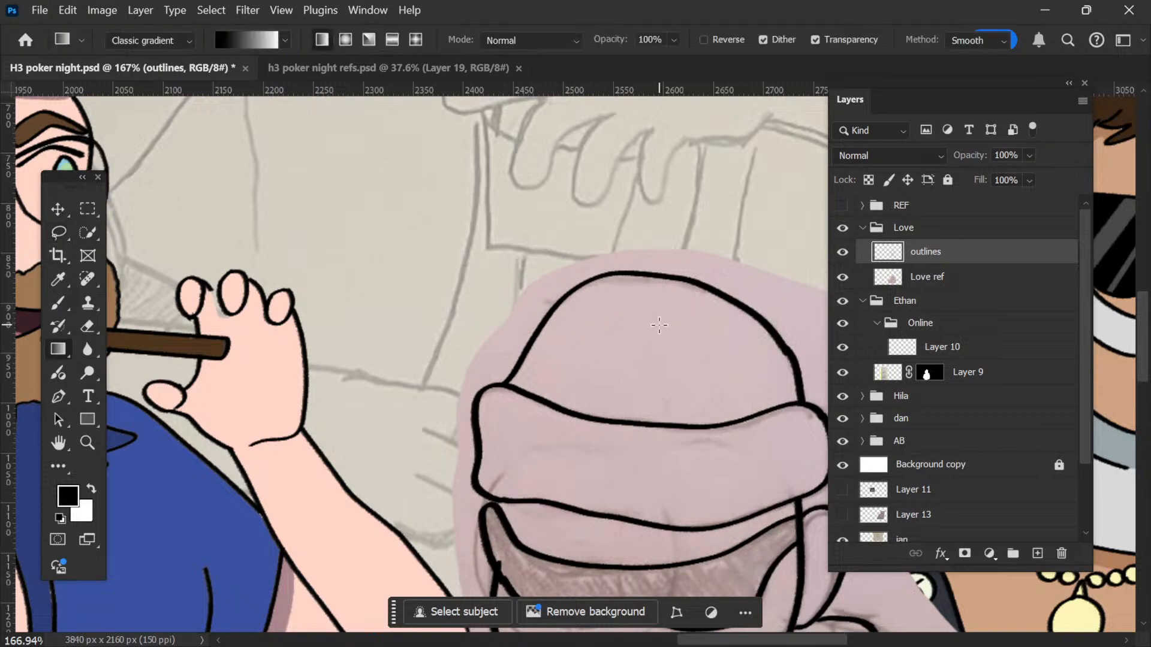
key(h)
drag(657, 331, 634, 210)
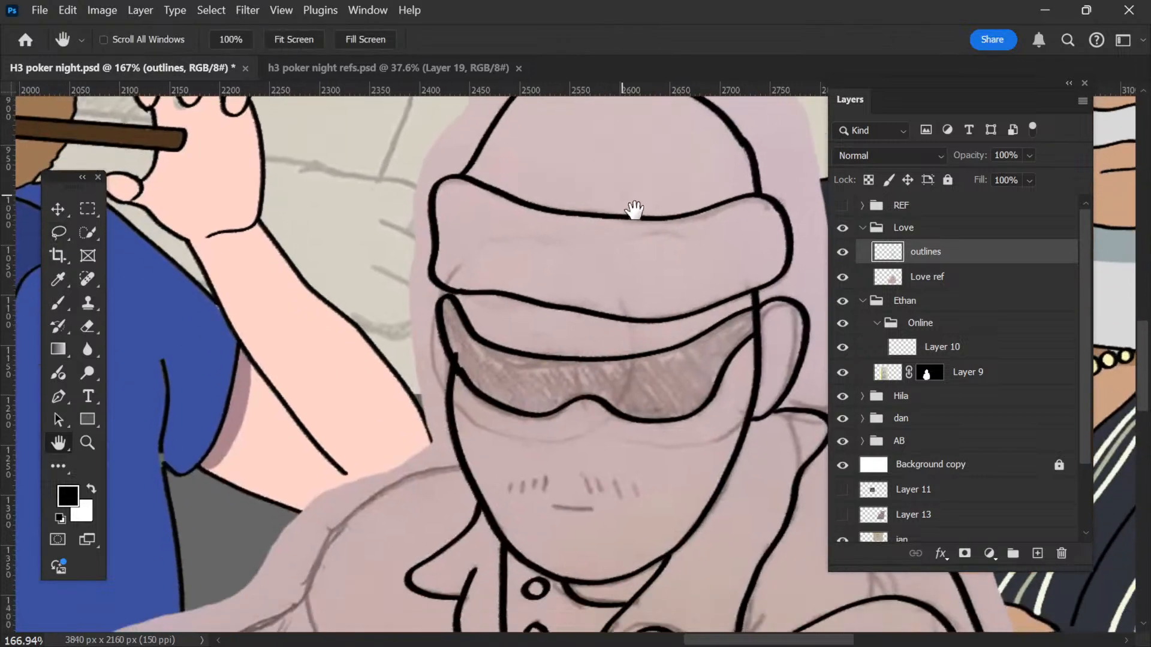
key(b)
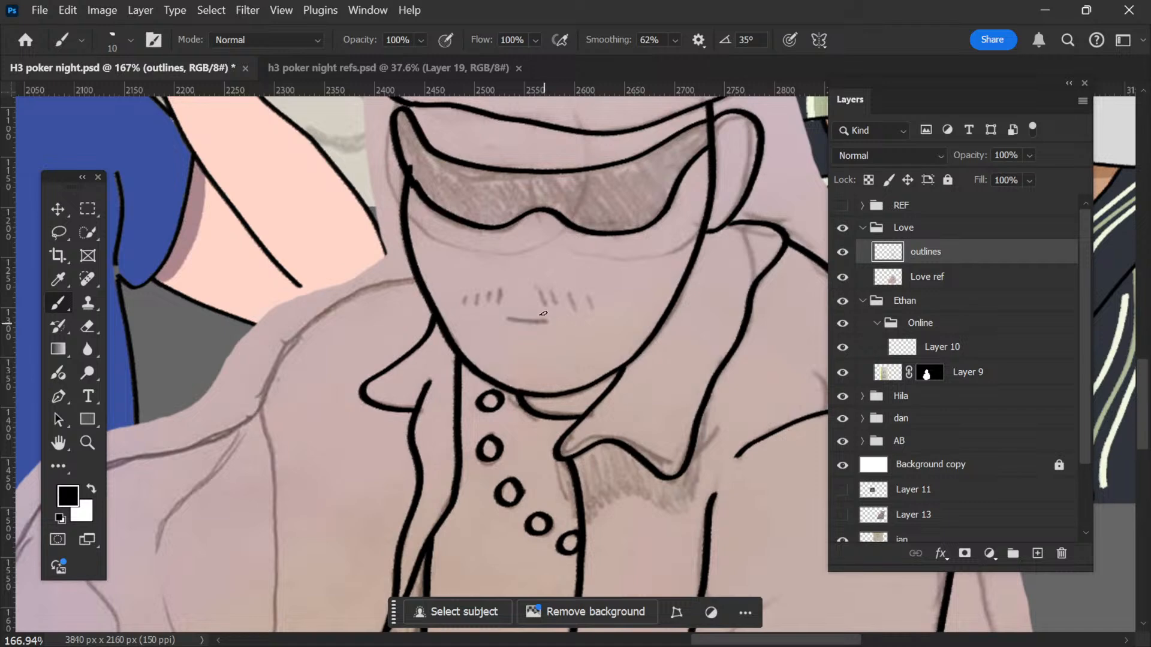
drag(547, 293, 578, 308)
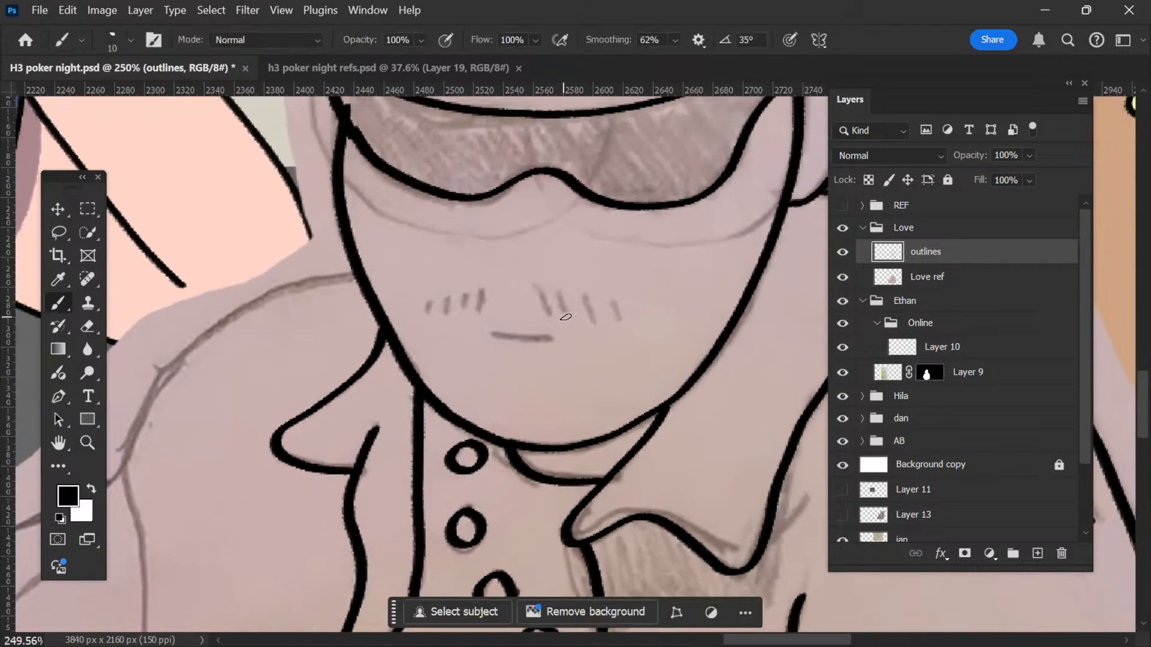
key(bracketleft)
key(bracketleft)
key(bracketleft)
key(bracketleft)
mouse_move(541, 290)
mouse_down()
mouse_move(548, 313)
mouse_move(560, 303)
mouse_move(589, 319)
mouse_up()
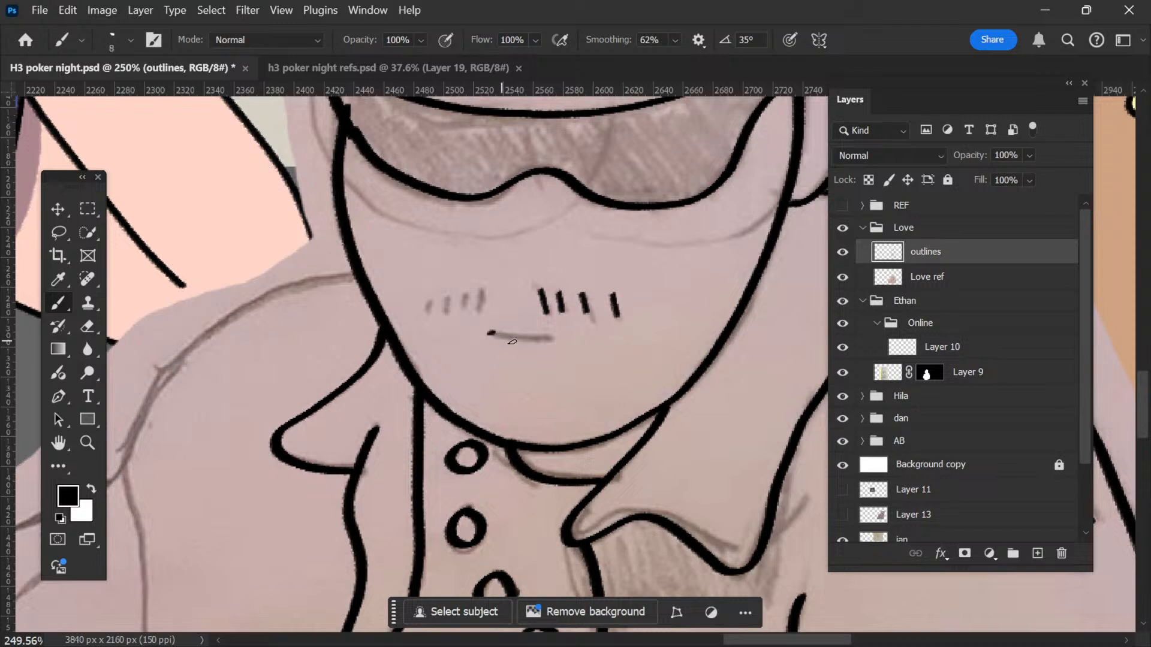
Step: Ink a curved mouth line and the four short moustache hairs on the image-left side
drag(512, 342, 588, 339)
mouse_move(431, 300)
mouse_down()
mouse_move(428, 311)
mouse_move(463, 312)
mouse_move(484, 270)
mouse_up()
key(z)
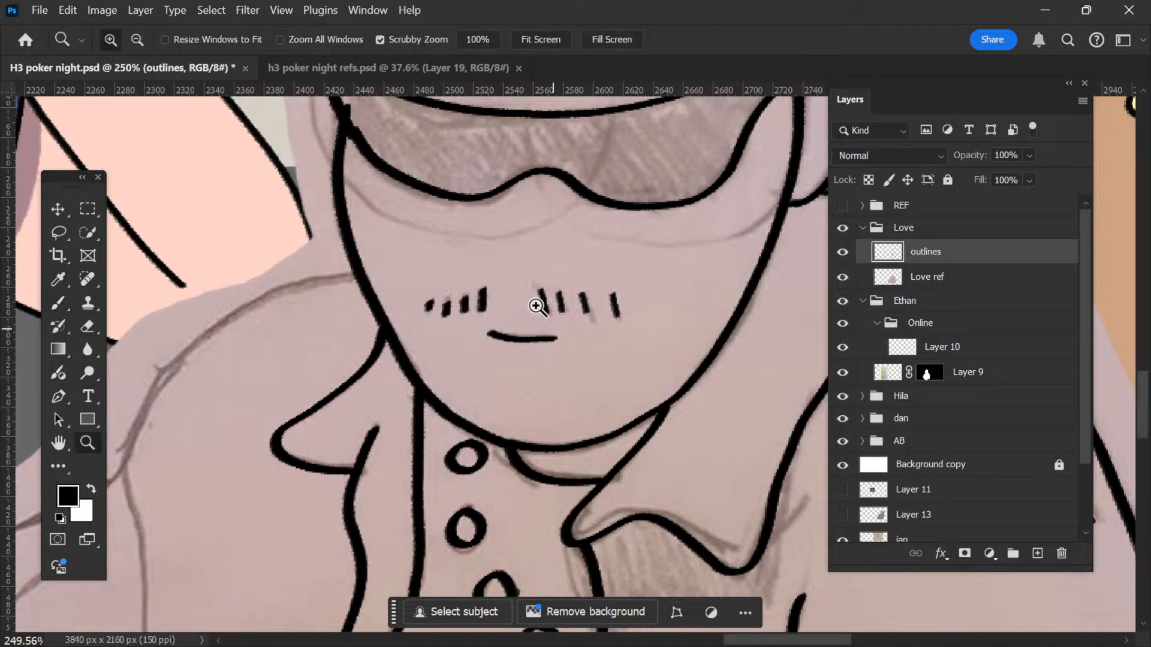
drag(536, 303, 520, 234)
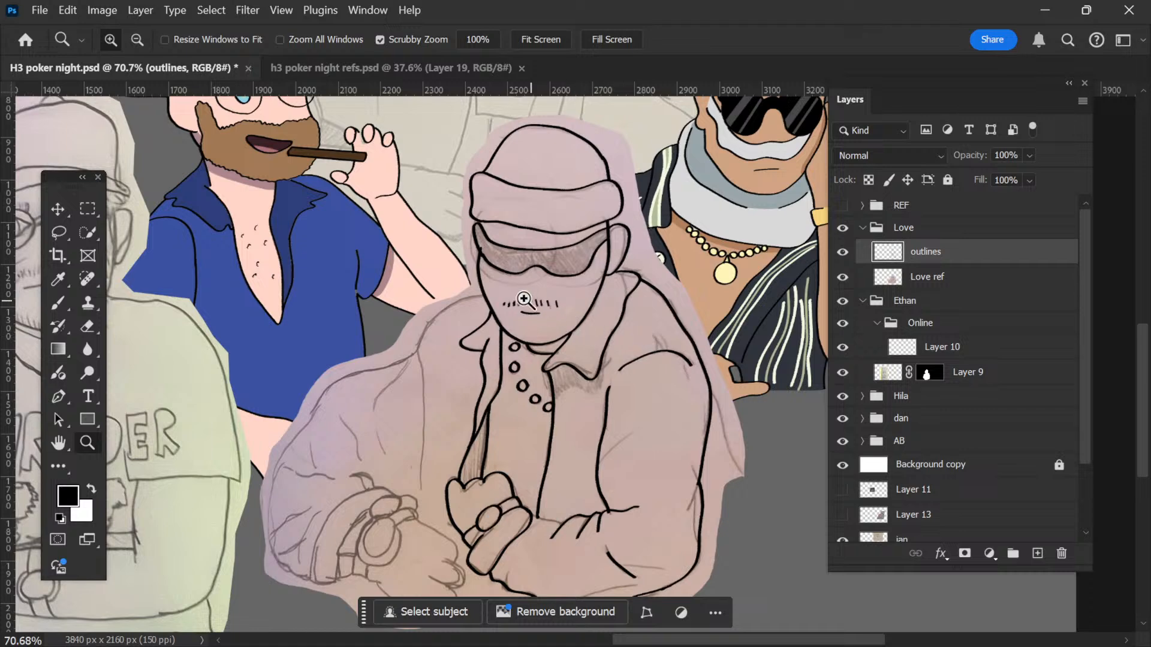
Step: Lasso and delete the curved mouth line, deselect, and ink a flatter mouth in its place
mouse_move(525, 298)
mouse_down()
mouse_move(589, 353)
mouse_move(527, 340)
mouse_move(606, 372)
mouse_move(600, 331)
mouse_up()
key(l)
key(Delete)
key(ctrl+d)
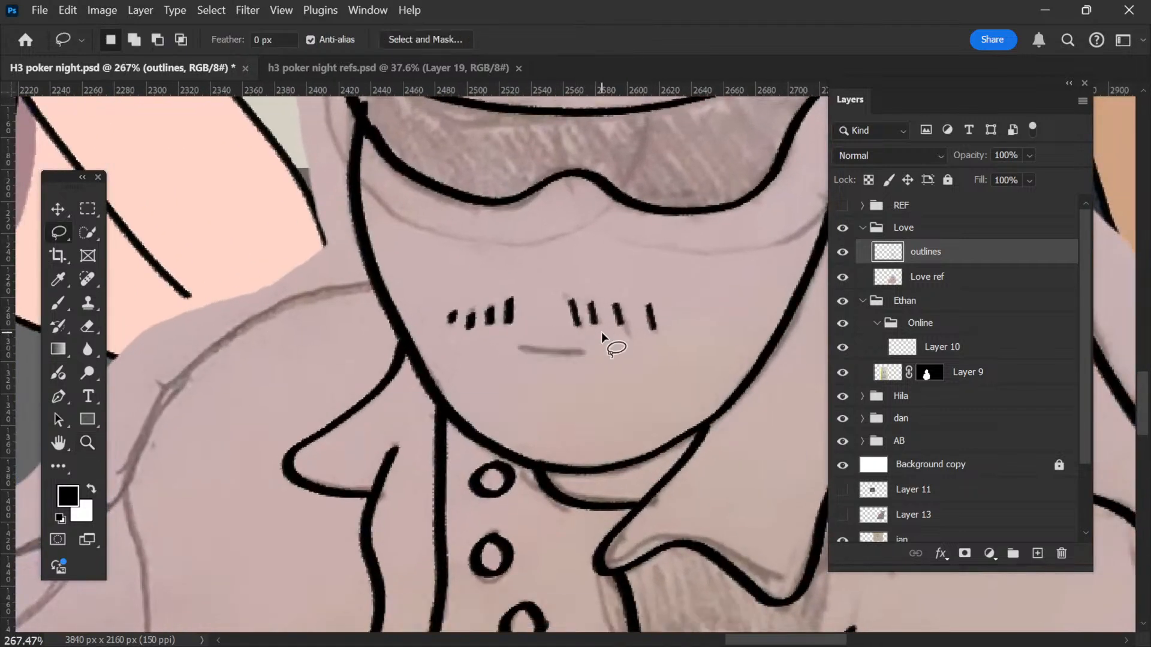
key(b)
drag(531, 350, 601, 354)
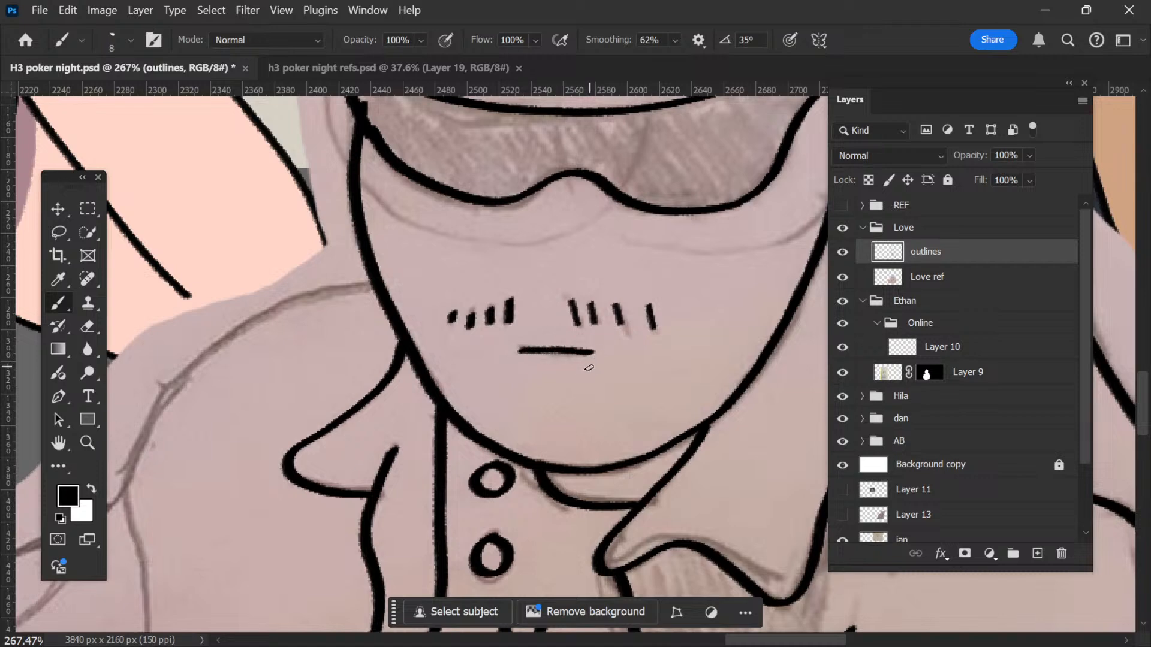
Step: Ink the wristwatch's oval dial, its surrounding case and the rounded strap piece extending toward the back of the hand
key(z)
scroll(522, 314, down, 5)
drag(645, 329, 594, 290)
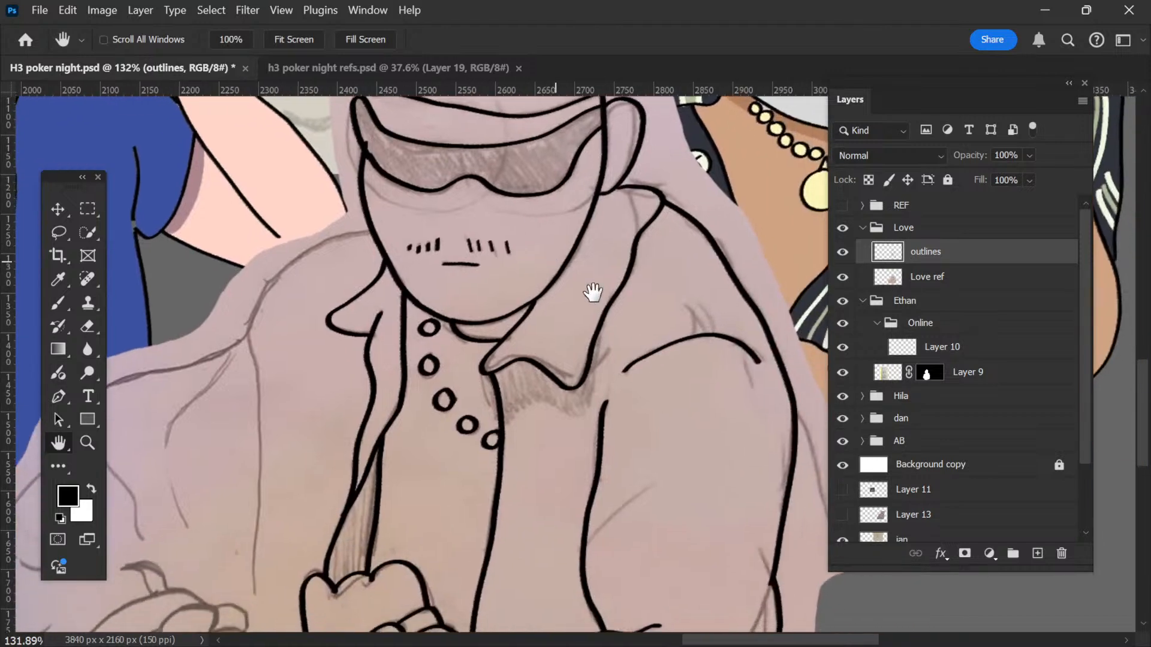
scroll(602, 304, down, 2)
scroll(599, 312, down, 3)
key(h)
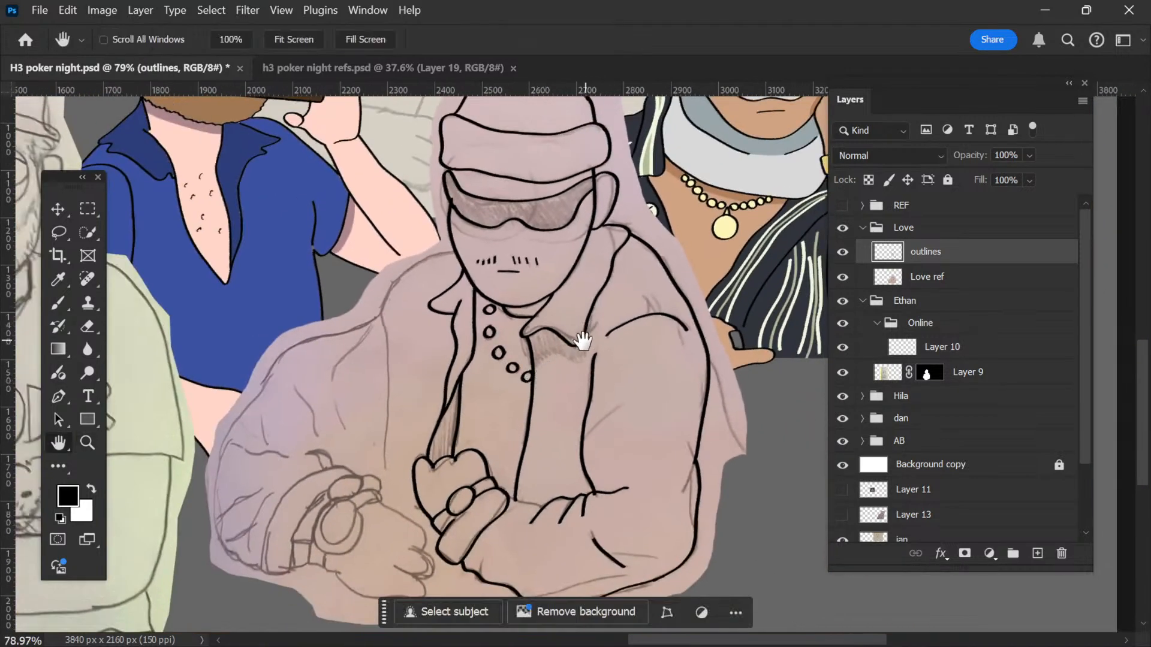
drag(545, 359, 601, 271)
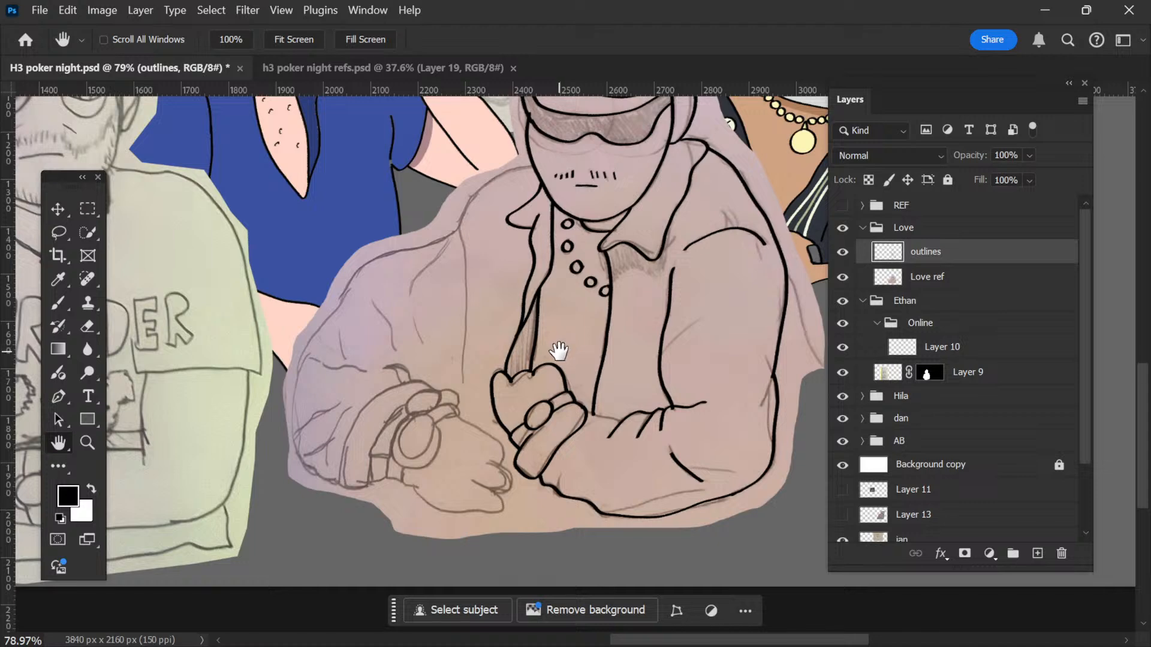
key(b)
key(ctrl+space)
mouse_move(433, 451)
mouse_down()
mouse_move(473, 466)
mouse_move(492, 416)
mouse_move(552, 346)
mouse_move(542, 377)
mouse_up()
key(space)
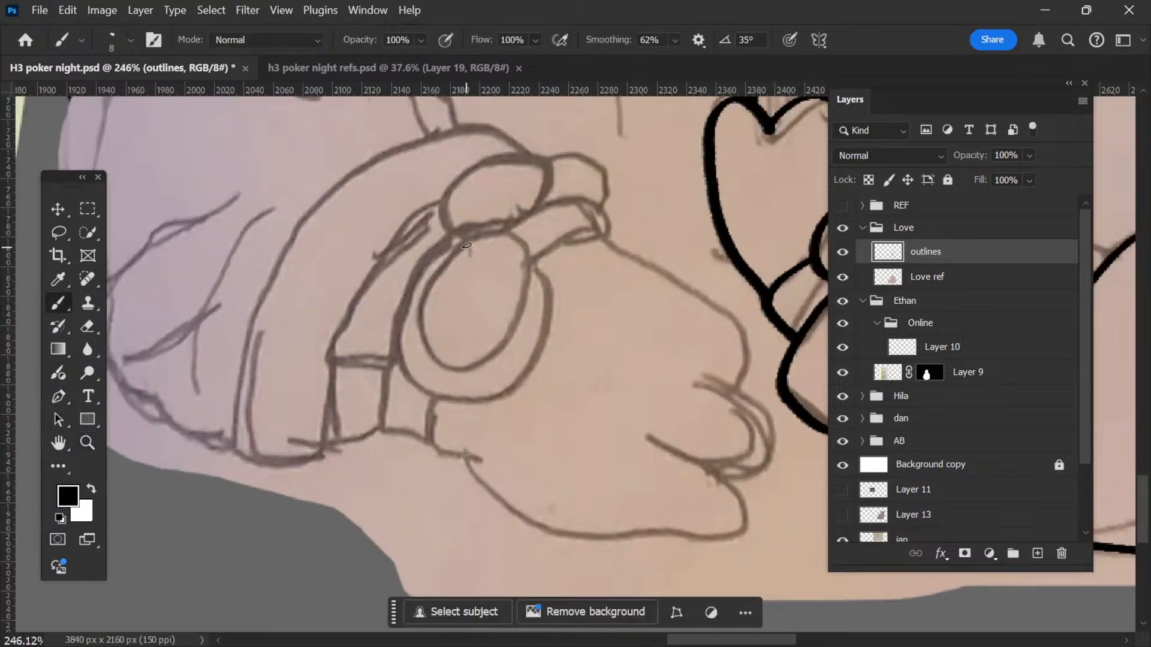
mouse_move(466, 246)
mouse_down()
mouse_move(431, 273)
mouse_move(421, 341)
mouse_move(433, 360)
mouse_move(489, 366)
mouse_move(509, 351)
mouse_move(527, 289)
mouse_up()
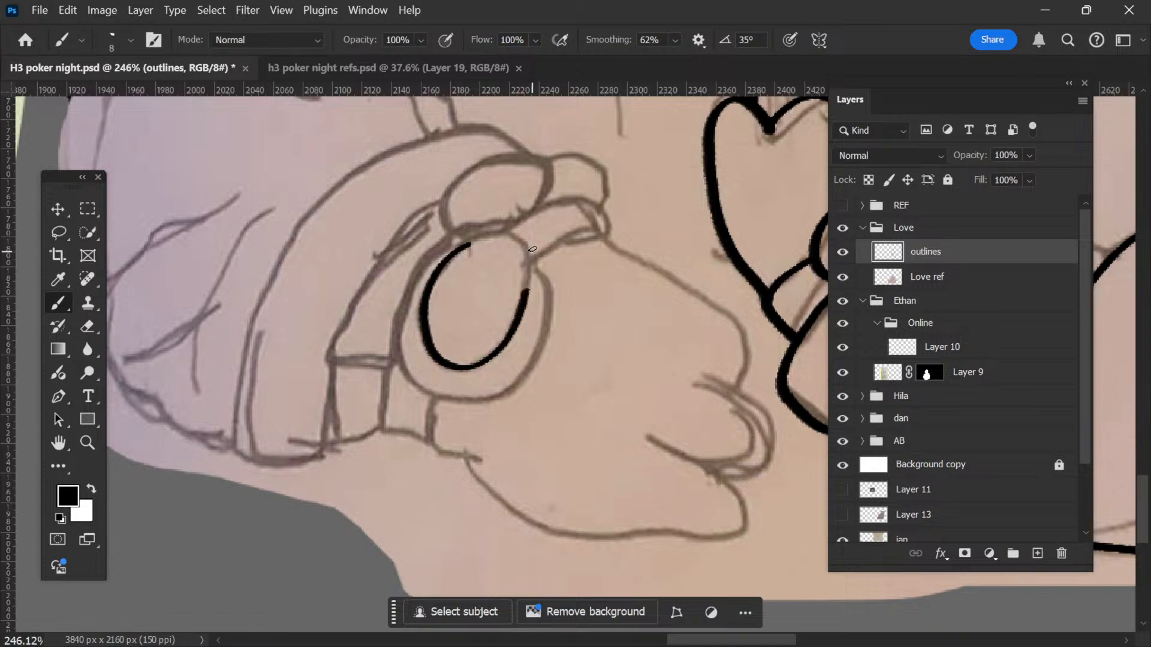
mouse_move(531, 249)
mouse_down()
mouse_move(505, 223)
mouse_move(456, 239)
mouse_move(394, 309)
mouse_move(394, 364)
mouse_move(444, 410)
mouse_move(502, 400)
mouse_move(539, 364)
mouse_move(554, 289)
mouse_move(521, 245)
mouse_move(528, 270)
mouse_move(584, 231)
mouse_move(624, 236)
mouse_move(620, 219)
mouse_move(588, 202)
mouse_up()
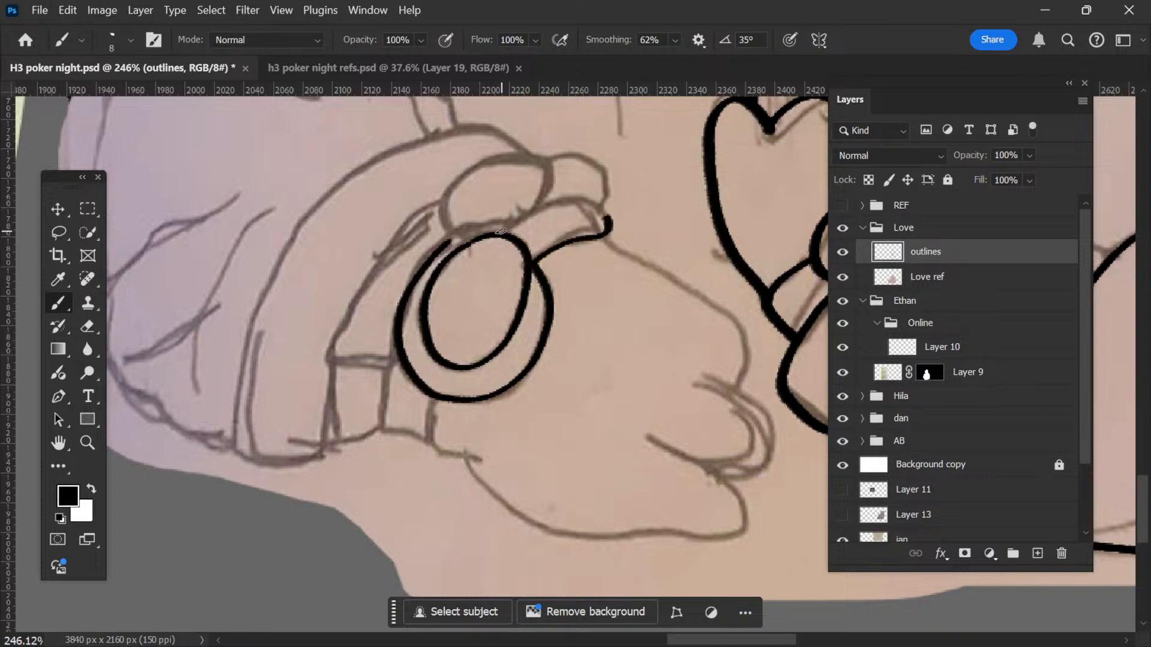
mouse_move(501, 231)
mouse_down()
mouse_move(578, 198)
mouse_move(610, 204)
mouse_move(613, 237)
mouse_move(575, 241)
mouse_up()
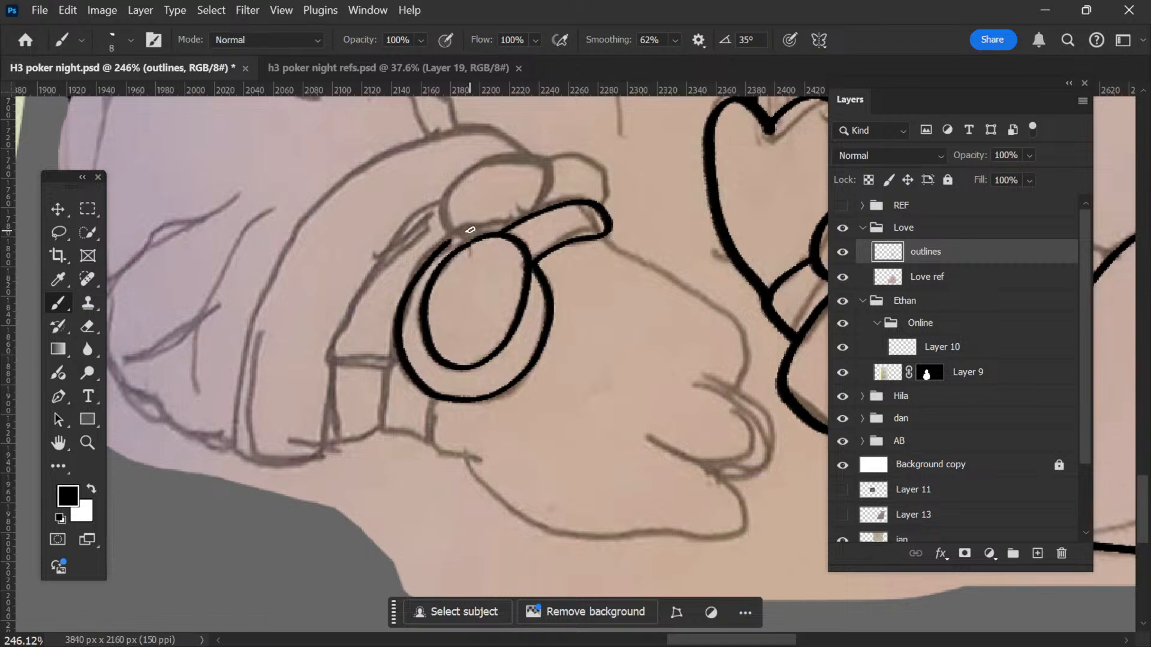
Step: Ink the bracelet's oval stone and band beside the watch, plus the strap piece below the watch case
mouse_move(459, 237)
mouse_down()
mouse_move(426, 208)
mouse_move(469, 160)
mouse_move(545, 166)
mouse_move(542, 198)
mouse_move(523, 223)
mouse_up()
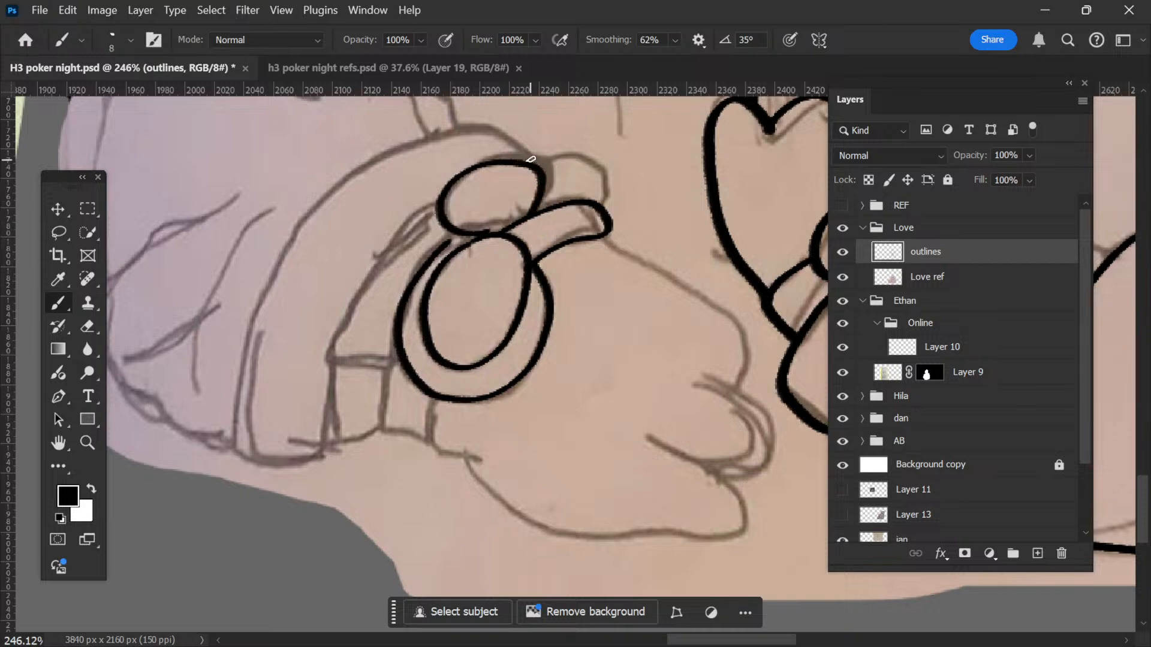
mouse_move(527, 160)
mouse_down()
mouse_move(596, 158)
mouse_move(606, 170)
mouse_move(588, 227)
mouse_up()
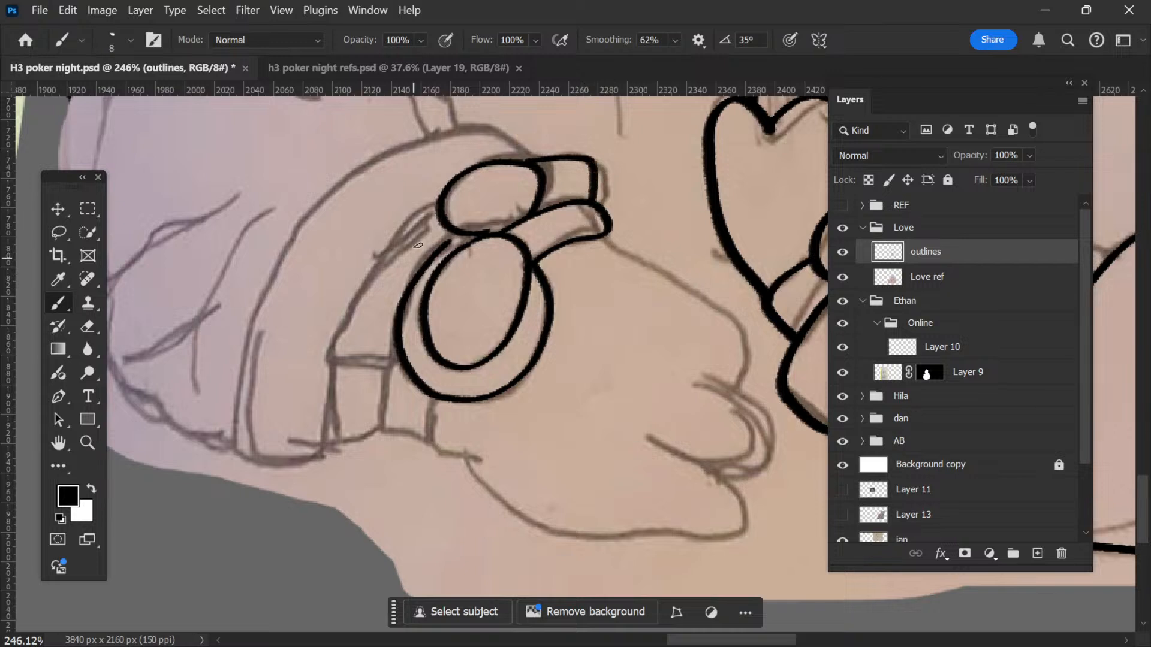
mouse_move(435, 205)
mouse_down()
mouse_move(375, 265)
mouse_move(335, 332)
mouse_move(378, 297)
mouse_move(349, 311)
mouse_move(329, 349)
mouse_move(325, 464)
mouse_up()
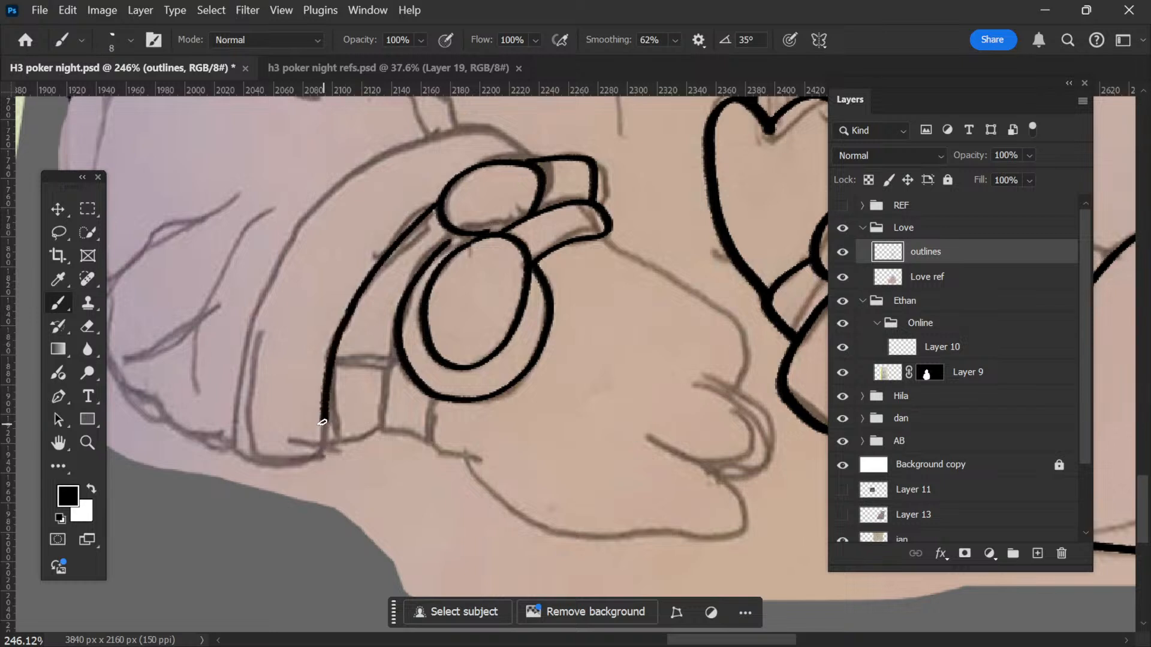
mouse_move(322, 422)
mouse_down()
mouse_move(322, 437)
mouse_move(342, 447)
mouse_move(394, 420)
mouse_move(396, 350)
mouse_up()
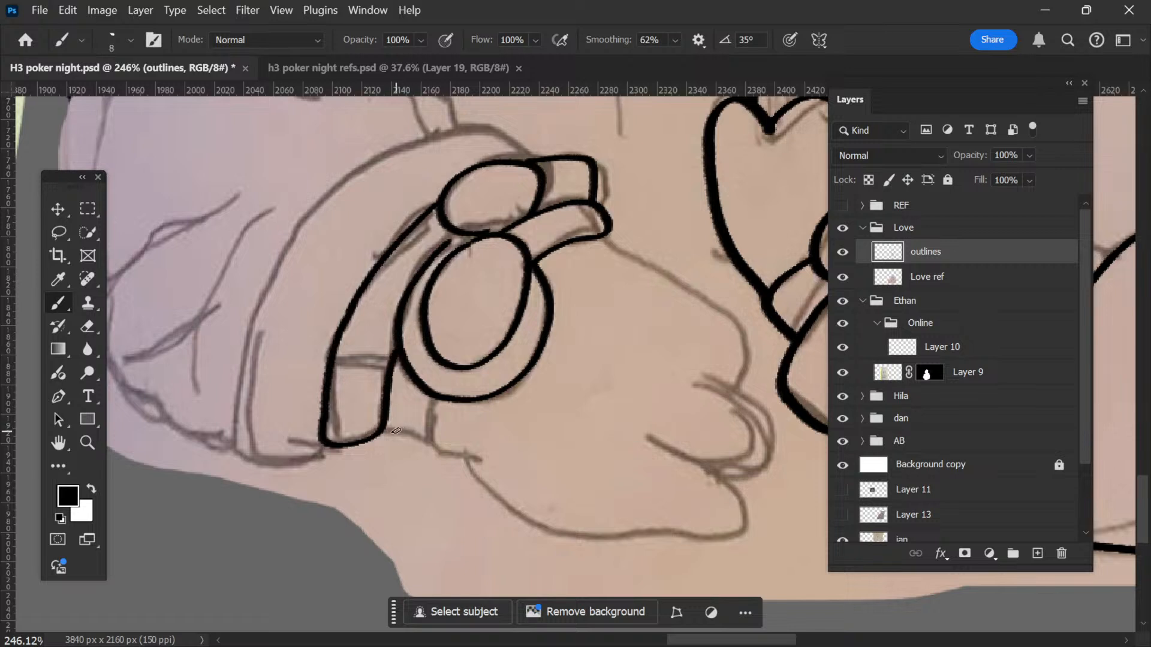
mouse_move(396, 431)
mouse_down()
mouse_move(441, 445)
mouse_move(438, 373)
mouse_up()
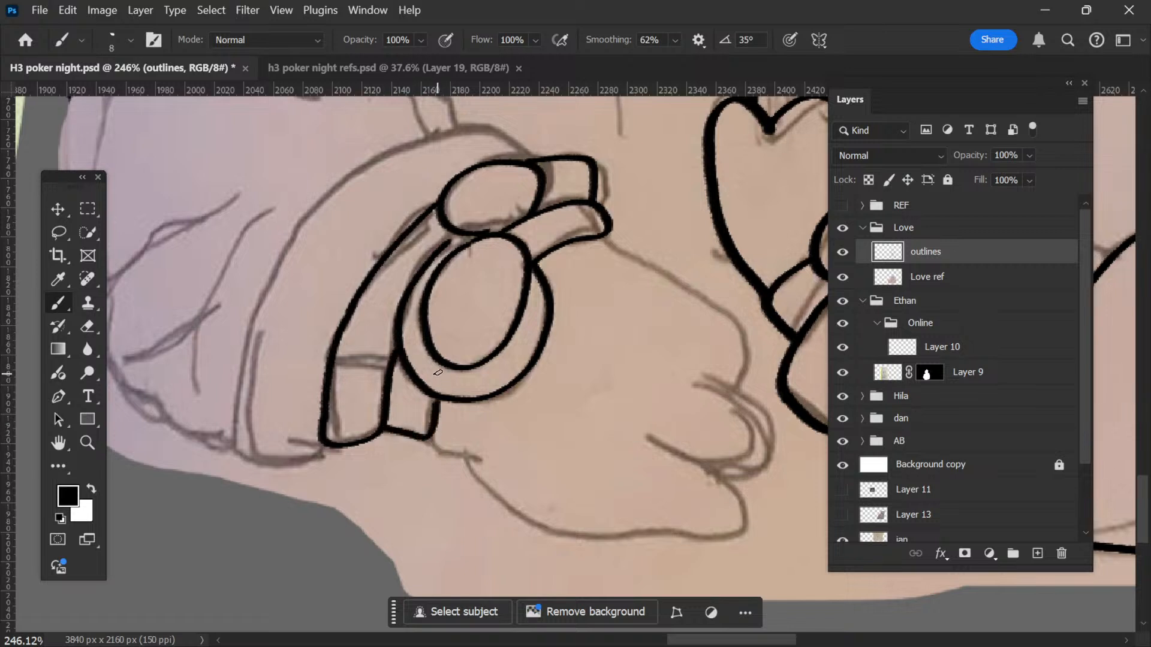
Step: Ink the short wrist line below the watch strap and the back of the hand down toward the knuckles
key(space)
drag(521, 388, 449, 300)
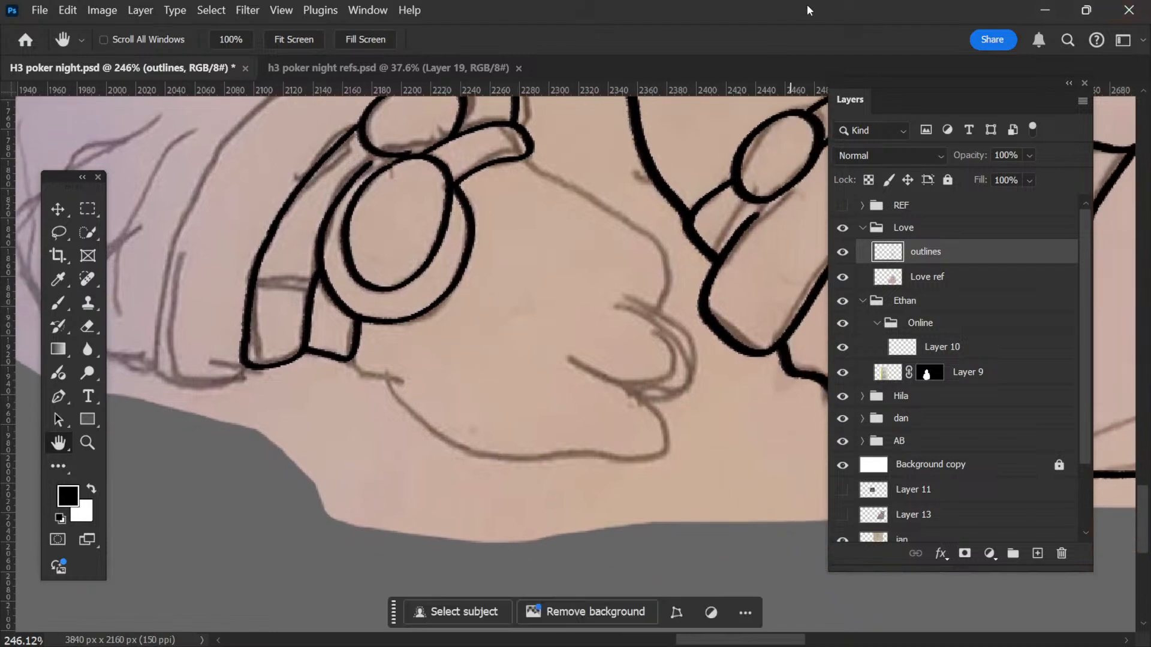
key(b)
mouse_move(353, 358)
mouse_down()
mouse_move(399, 385)
mouse_move(408, 402)
mouse_move(431, 392)
mouse_up()
drag(596, 231, 527, 261)
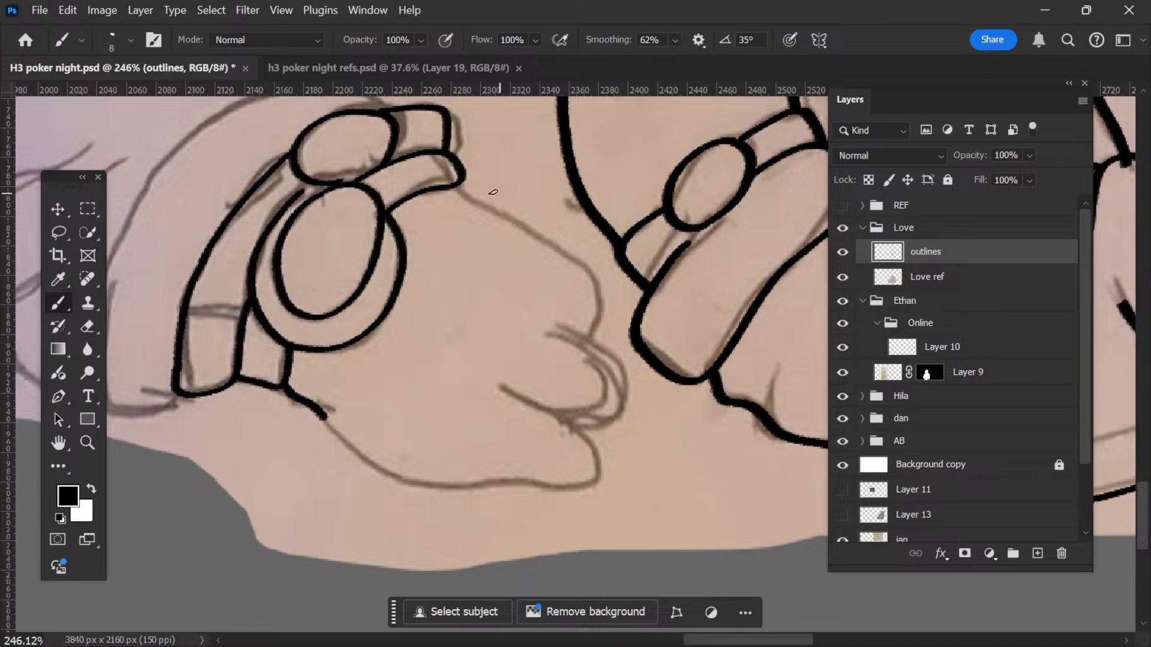
mouse_move(464, 203)
mouse_down()
mouse_move(545, 239)
mouse_move(602, 283)
mouse_move(597, 351)
mouse_move(577, 371)
mouse_move(517, 290)
mouse_move(459, 258)
mouse_up()
drag(597, 205, 521, 300)
drag(432, 267, 470, 295)
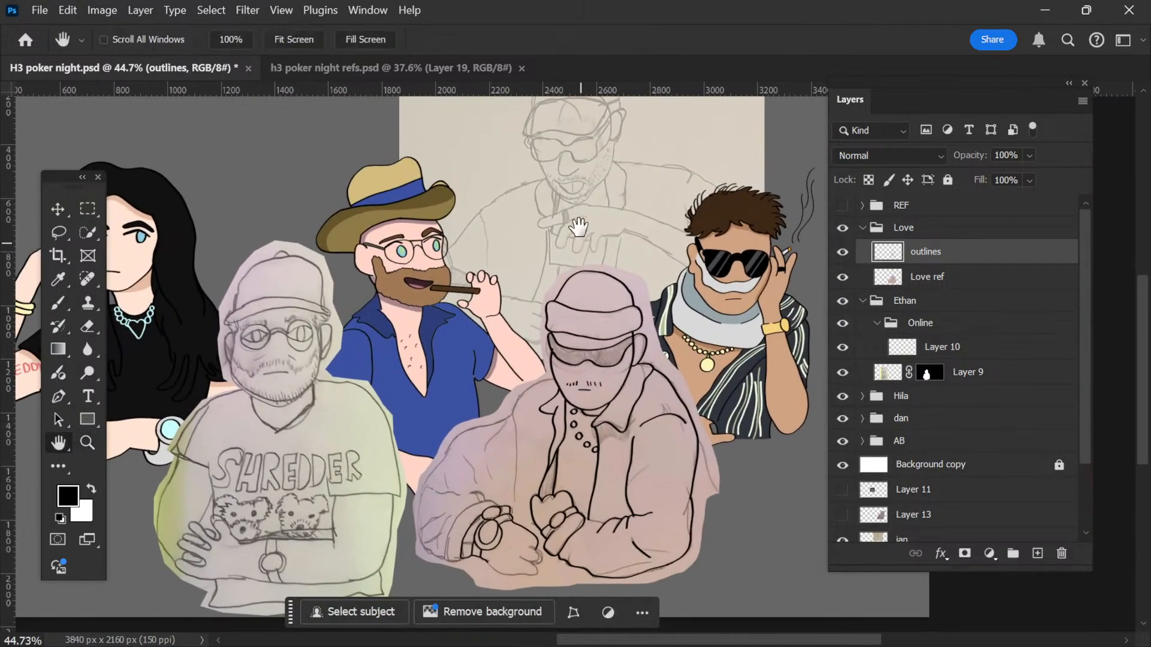
drag(579, 227, 657, 235)
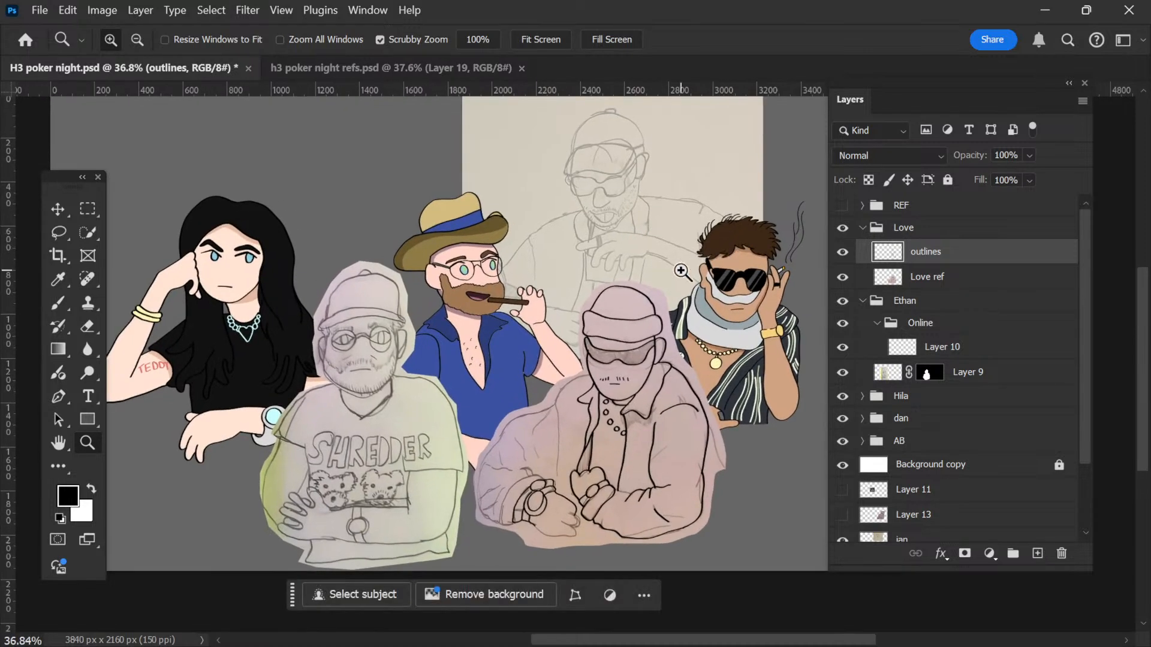
Step: Try moving the two tinted sketches and the background sketch, undo each move and reselect the outlines layer
key(v)
mouse_move(384, 322)
mouse_down()
mouse_move(358, 308)
mouse_move(459, 320)
mouse_up()
key(ctrl+z)
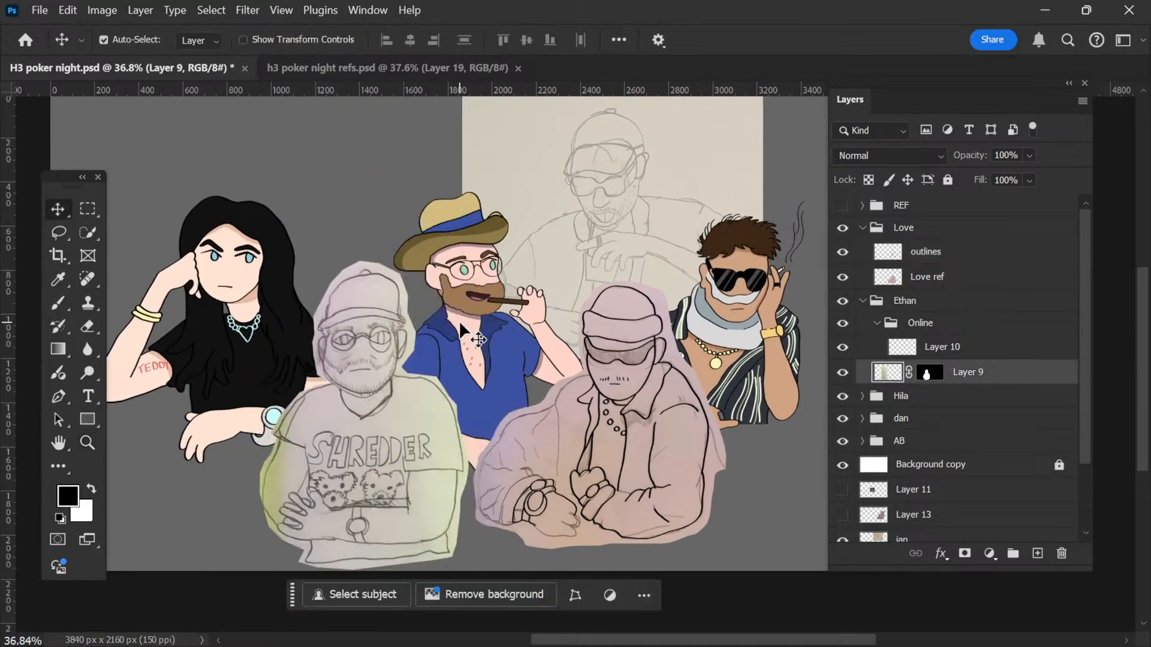
mouse_move(630, 371)
mouse_down()
mouse_move(571, 288)
mouse_move(416, 245)
mouse_up()
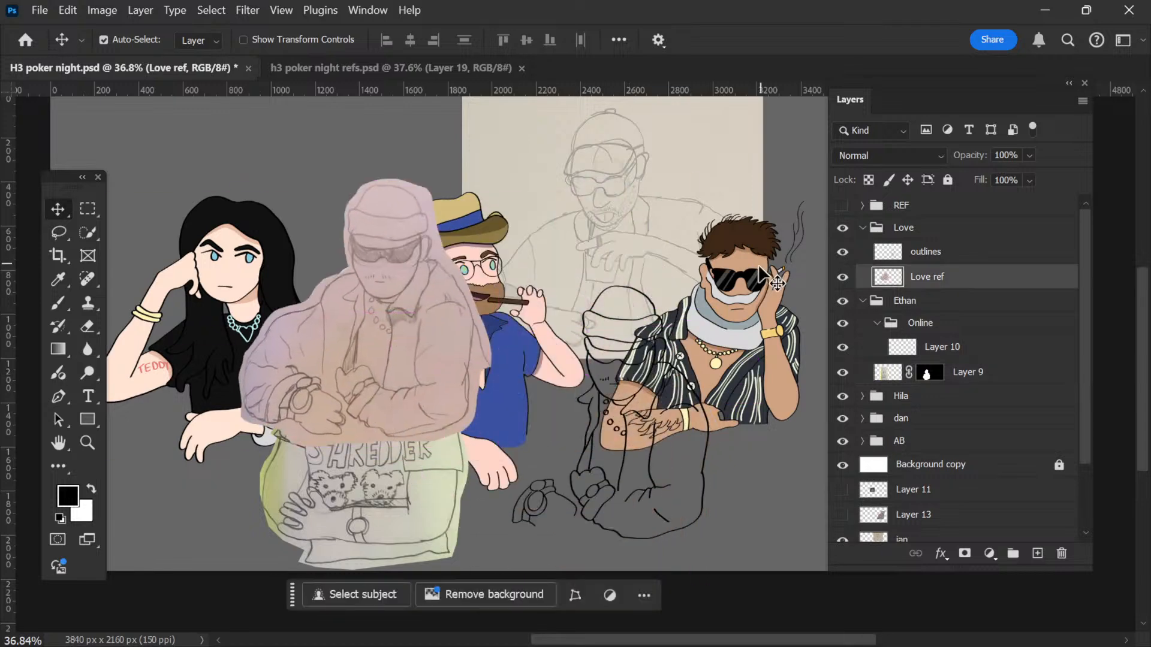
key(ctrl+z)
mouse_move(596, 261)
mouse_down()
mouse_move(638, 231)
mouse_move(617, 249)
mouse_up()
key(ctrl+z)
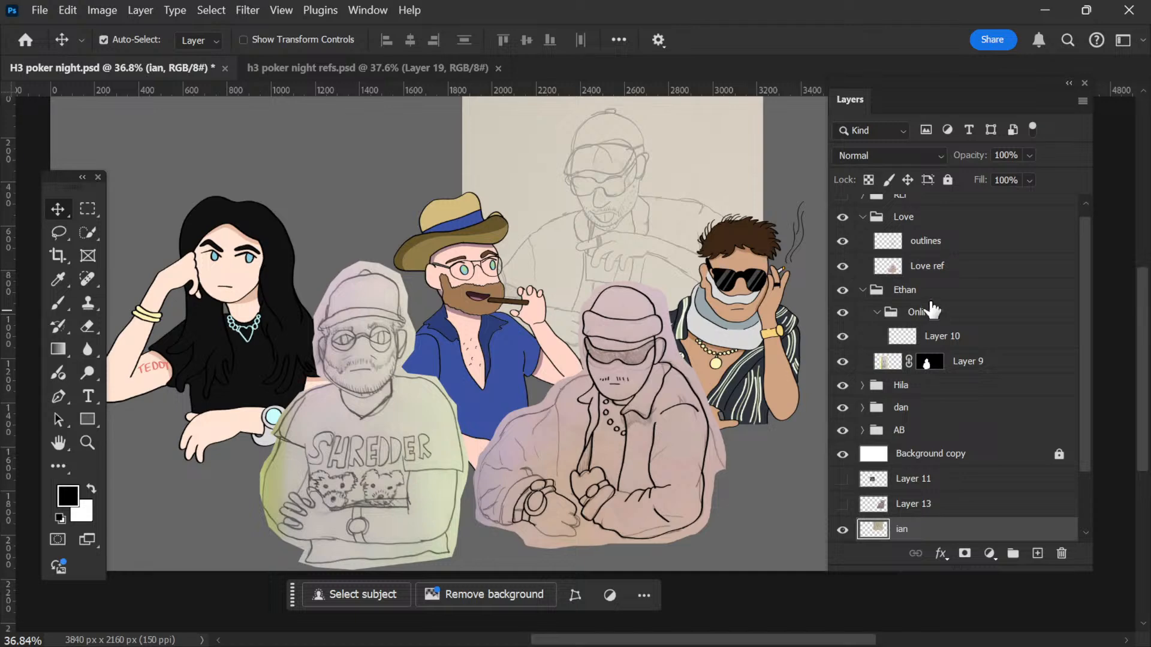
click(927, 245)
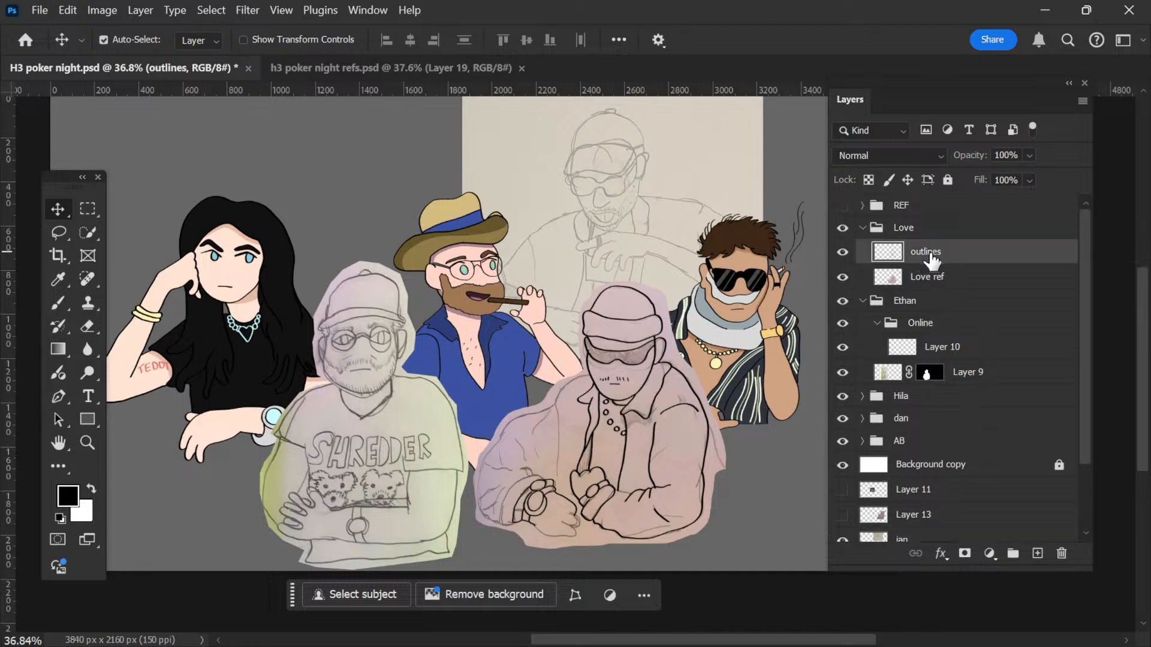
Step: Ink the jacket cuff beside the watch, the sleeve's lower edge and the short fabric folds around the cuff
scroll(531, 531, up, 8)
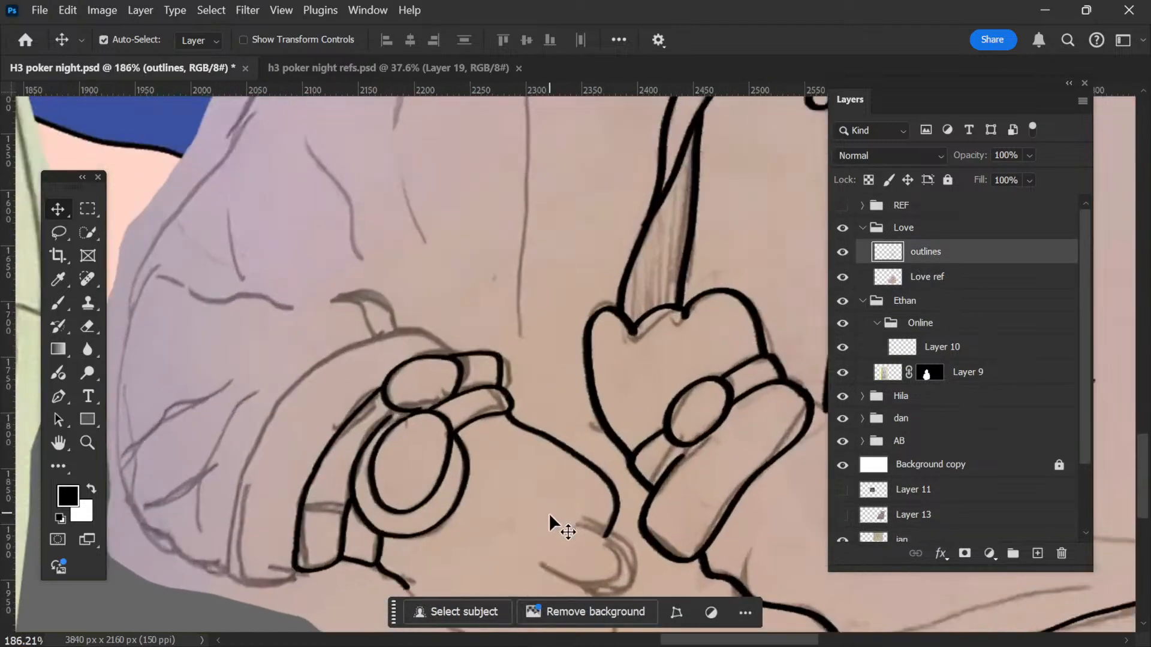
scroll(539, 484, down, 8)
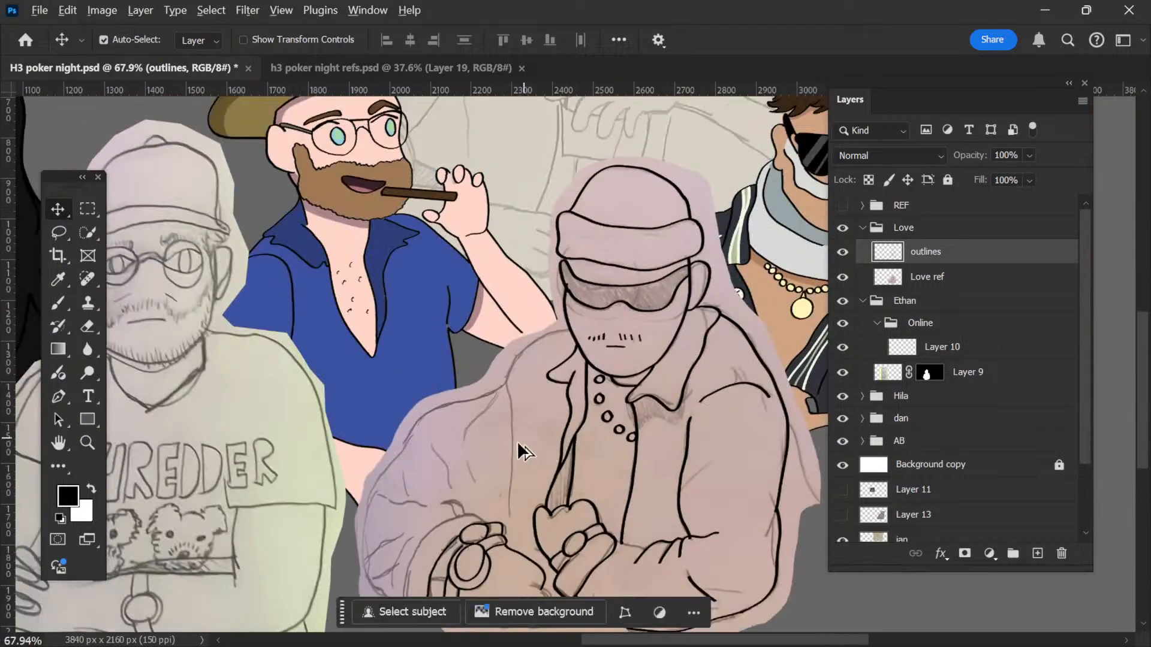
scroll(533, 442, up, 5)
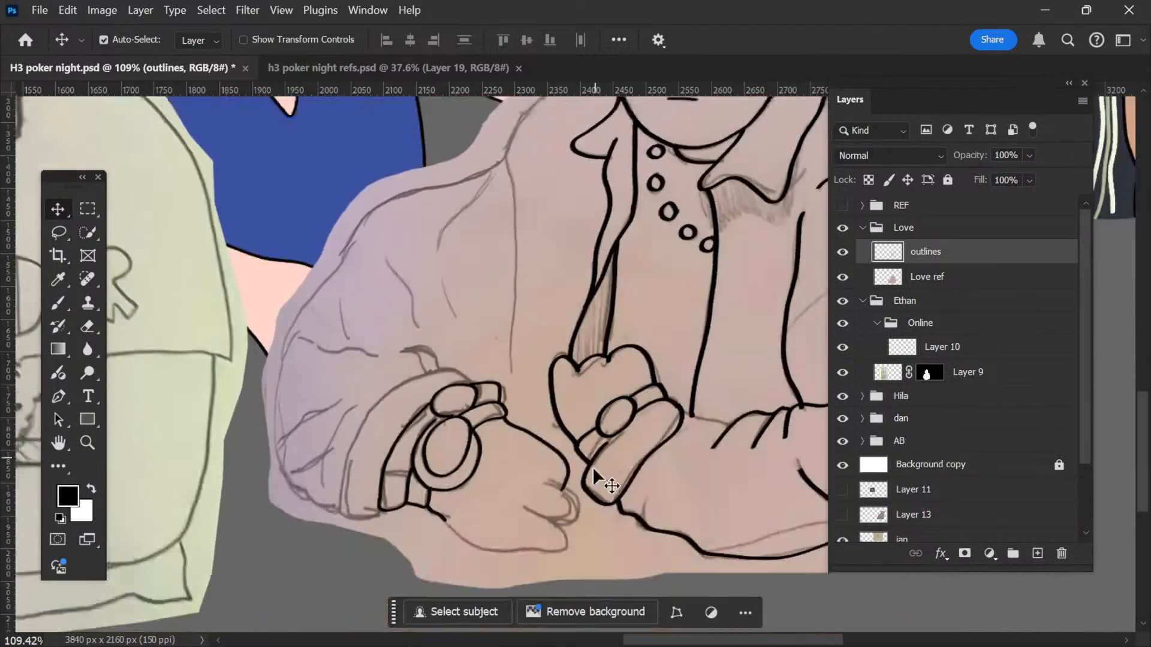
scroll(586, 441, up, 1)
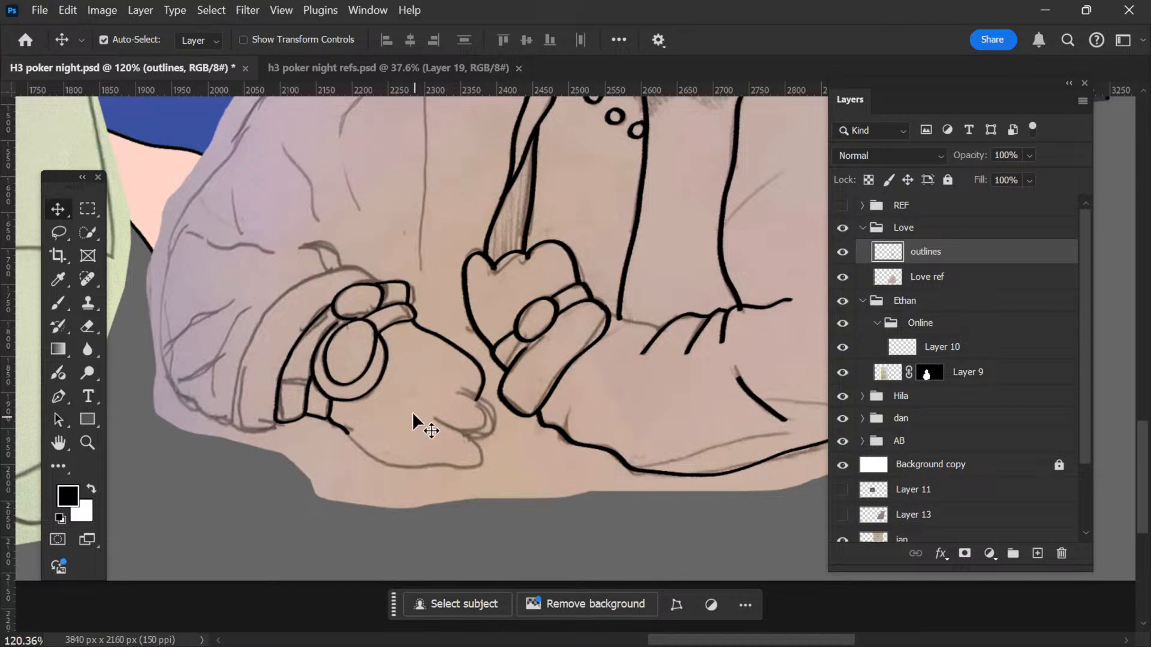
key(space)
drag(371, 387, 510, 396)
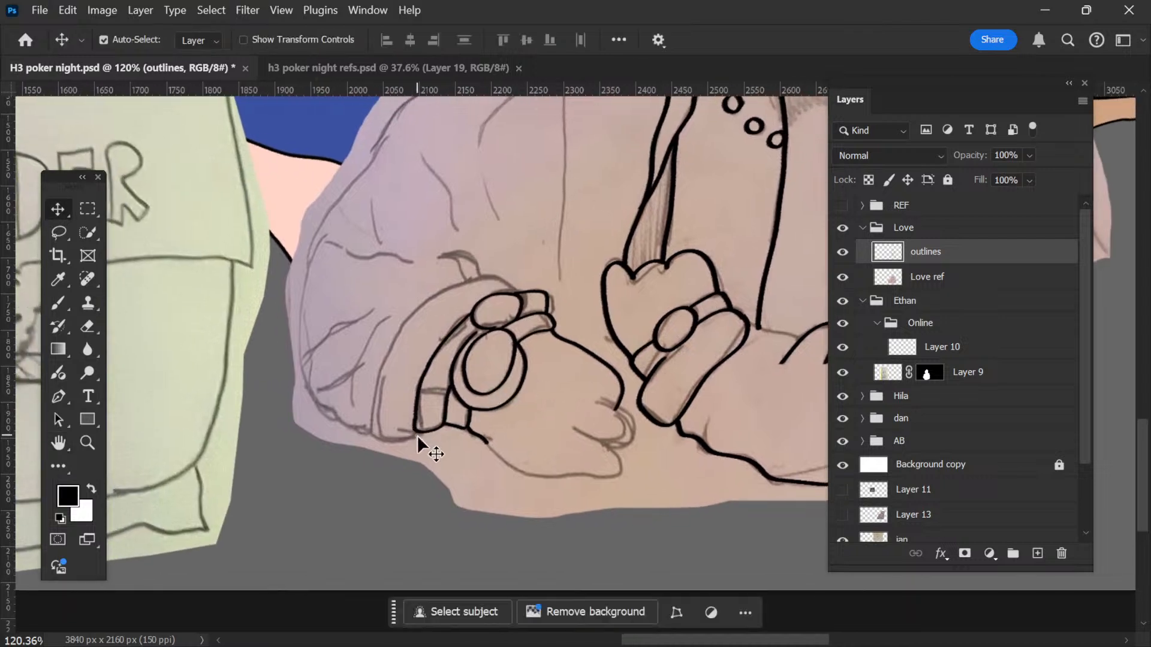
key(b)
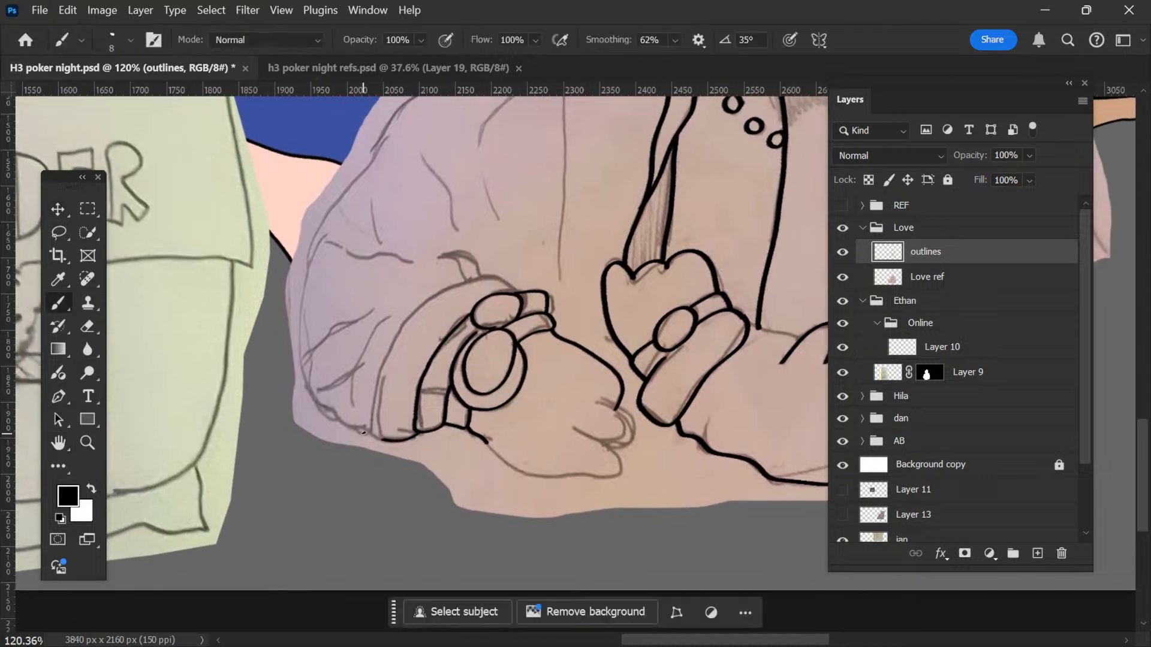
drag(373, 396, 390, 345)
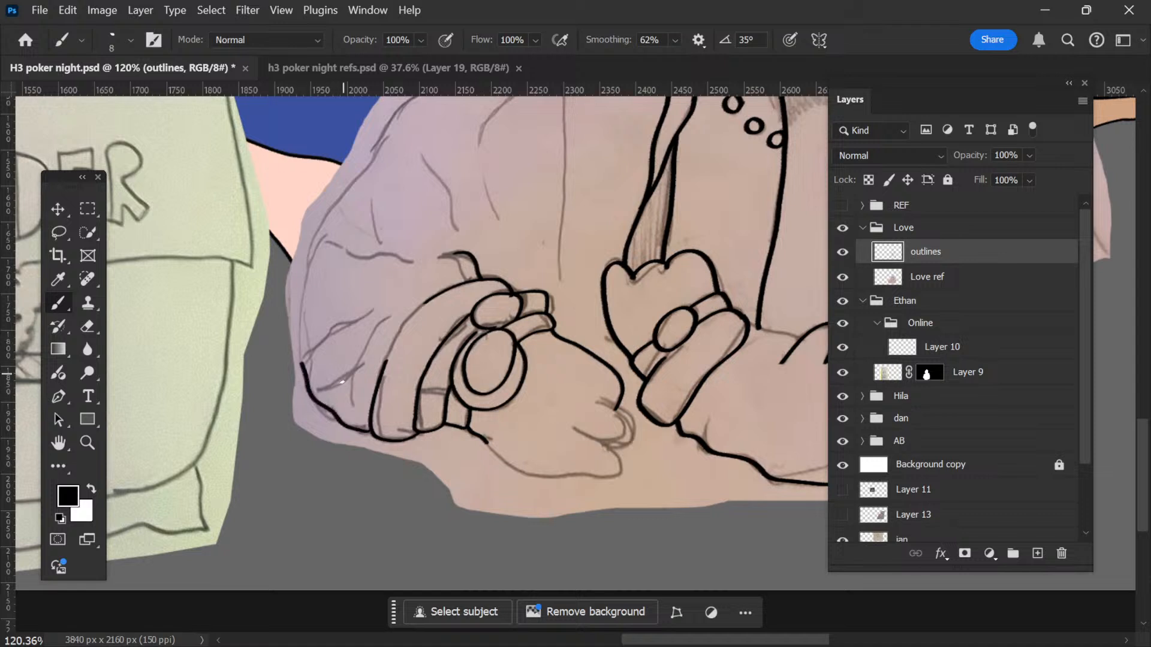
drag(342, 377, 354, 369)
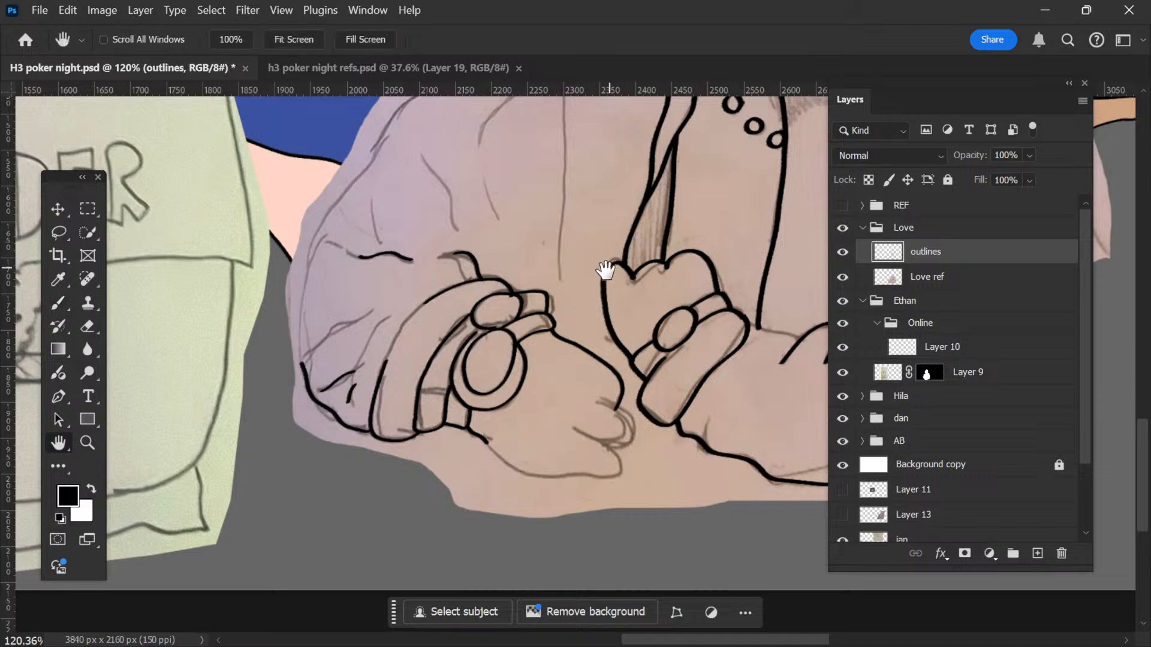
Step: Ink the long vertical jacket line between the watch-arm sleeve and the jacket's front opening
mouse_move(609, 265)
mouse_down()
mouse_move(468, 370)
mouse_move(442, 415)
mouse_move(484, 448)
mouse_move(489, 432)
mouse_move(432, 453)
mouse_move(440, 329)
mouse_move(429, 248)
mouse_up()
drag(681, 262, 493, 200)
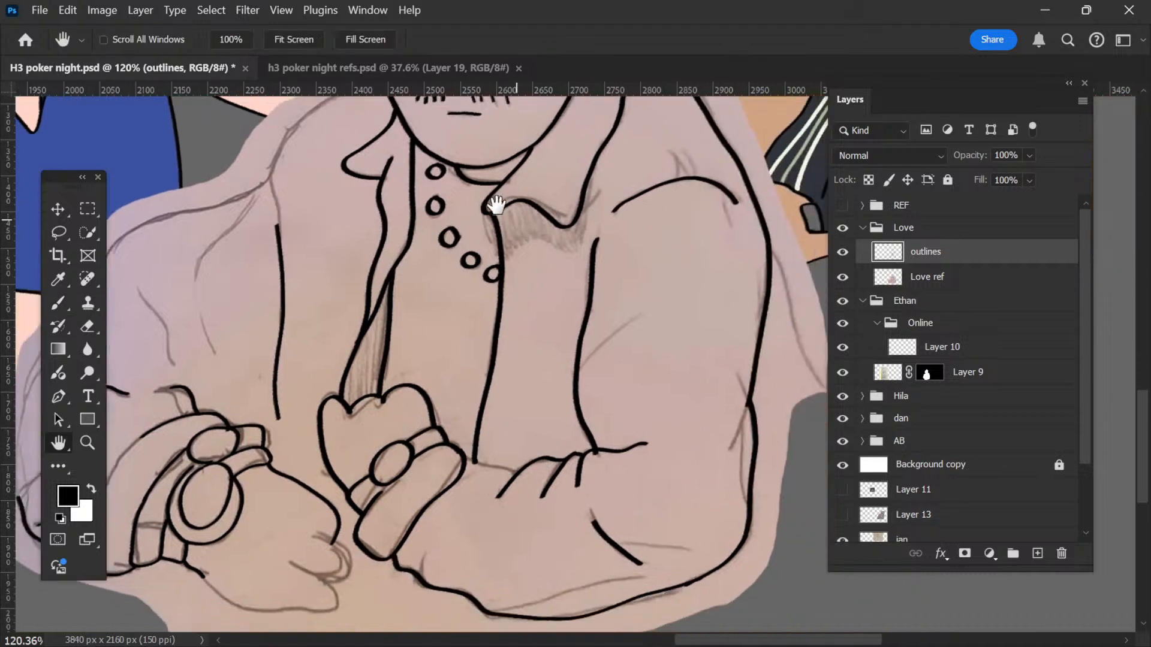
drag(572, 338, 588, 424)
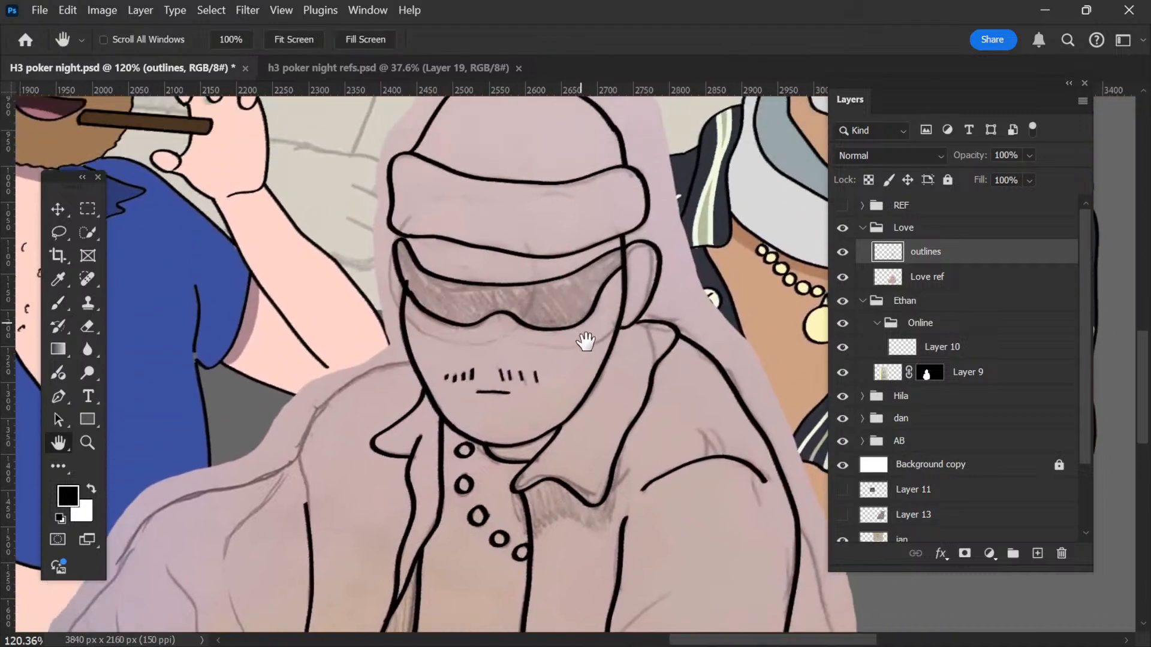
drag(586, 334, 675, 206)
drag(483, 484, 583, 252)
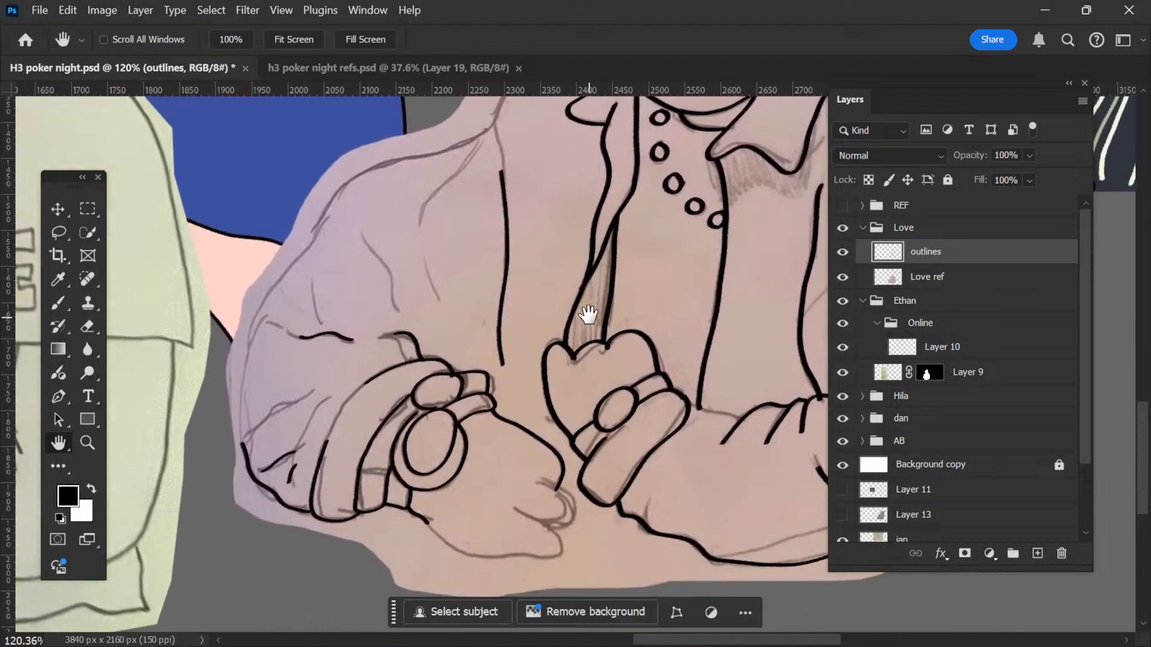
mouse_move(588, 313)
mouse_down()
mouse_move(596, 340)
mouse_move(575, 322)
mouse_up()
Step: Ink the outer contour of the watch-arm sleeve from the elbow up over the shoulder to the face
key(z)
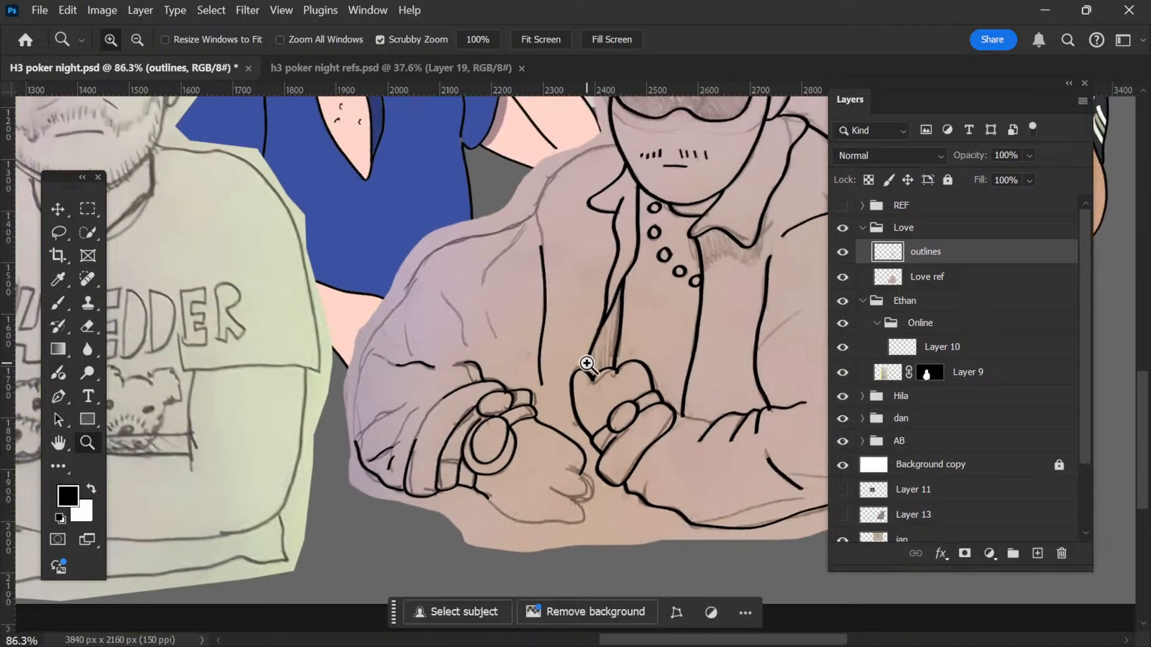
key(h)
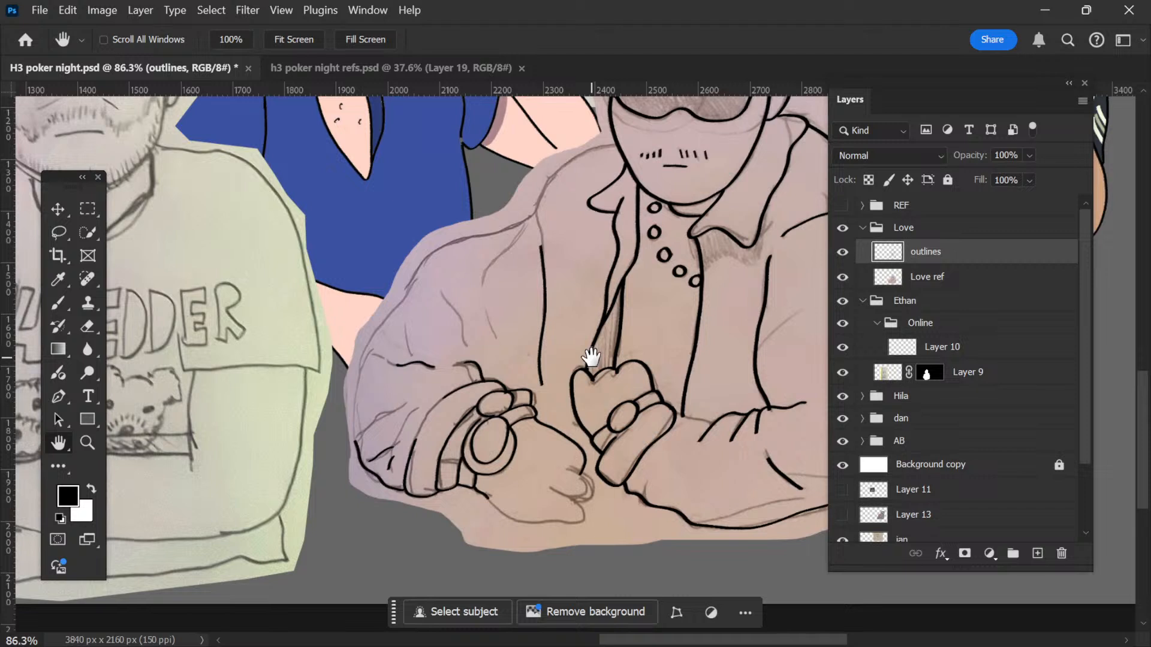
drag(414, 438, 414, 442)
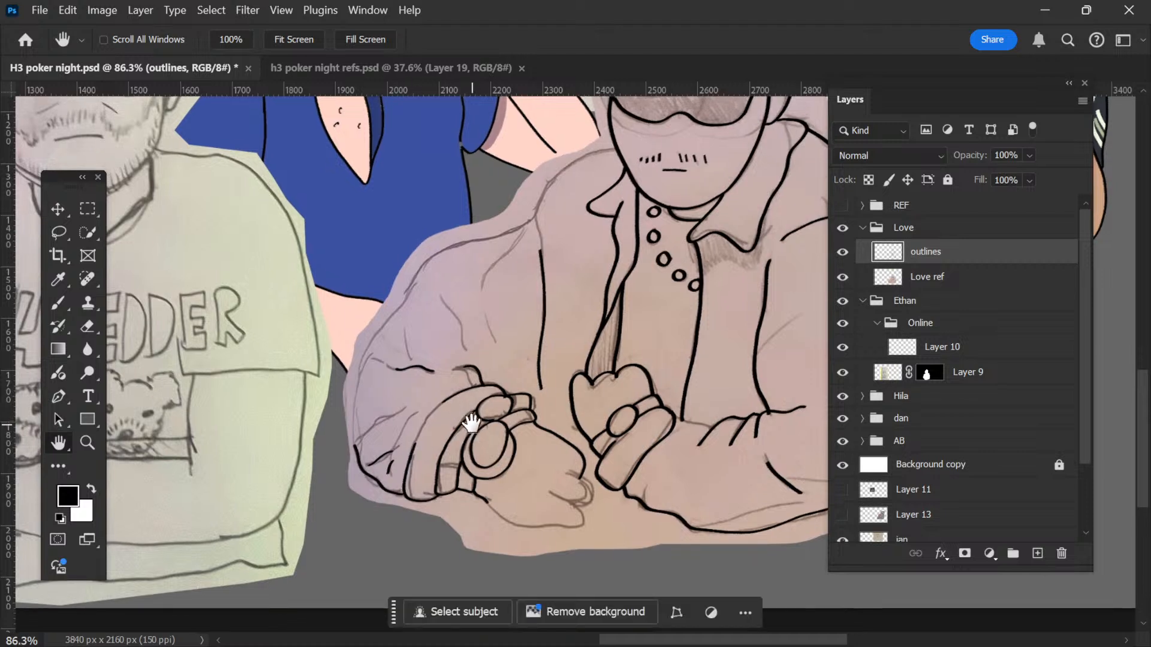
key(b)
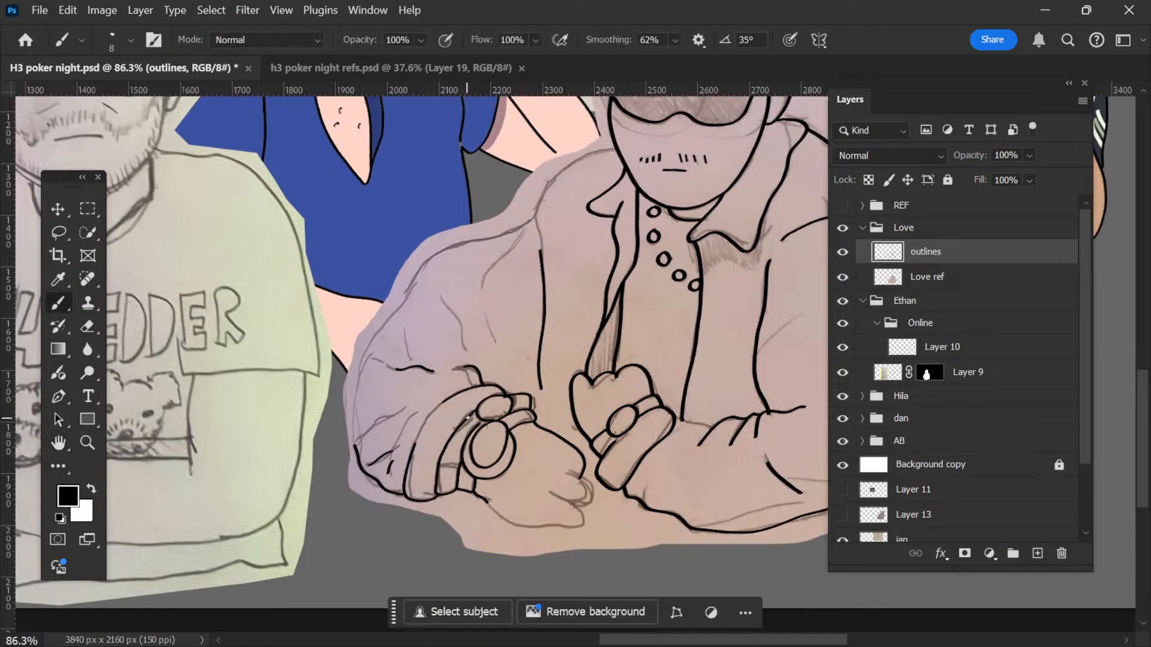
drag(429, 406, 398, 444)
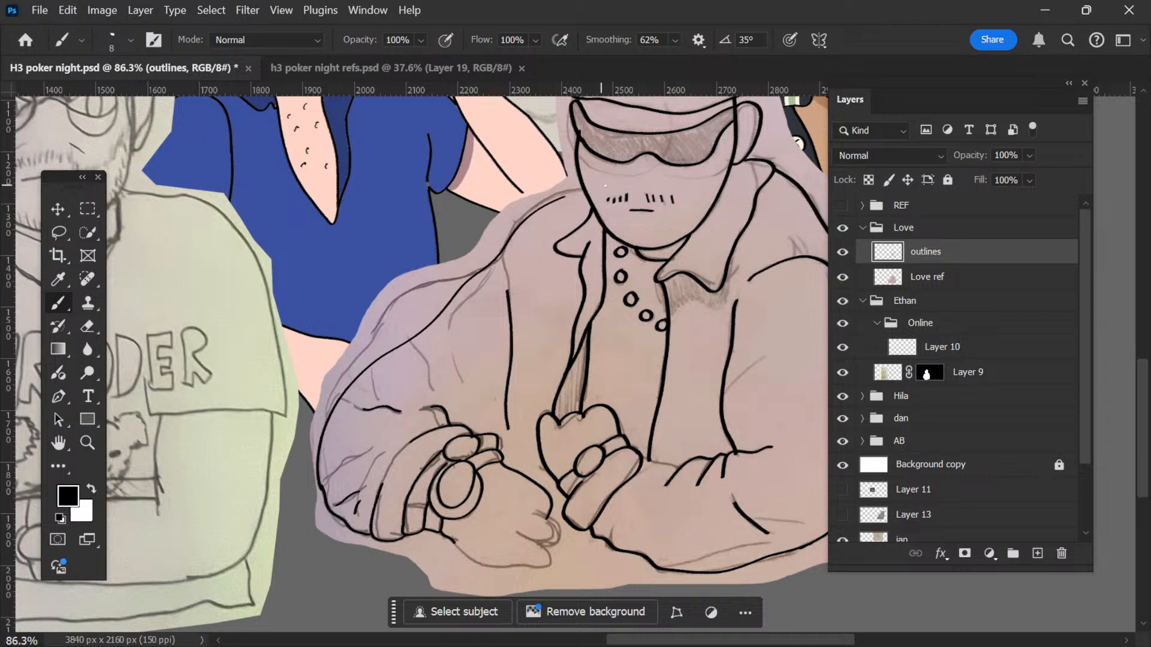
Step: Erase the end of the shoulder line that overshoots the face contour
key(ctrl+space)
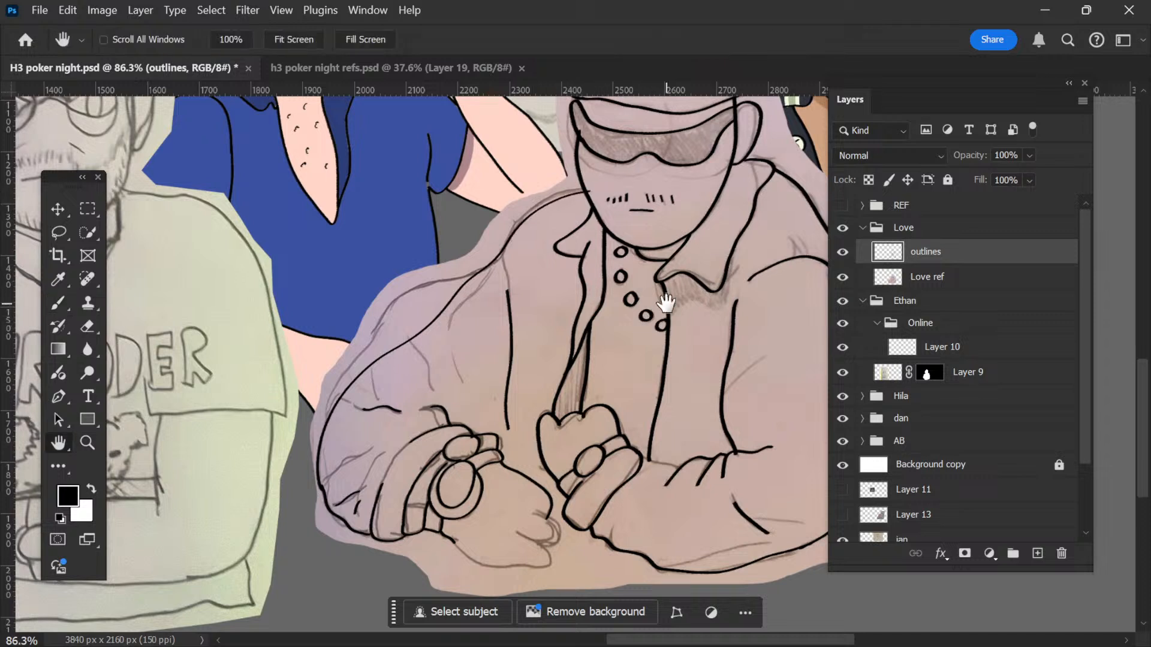
drag(601, 201, 519, 234)
key(ctrl+space)
drag(593, 288, 626, 318)
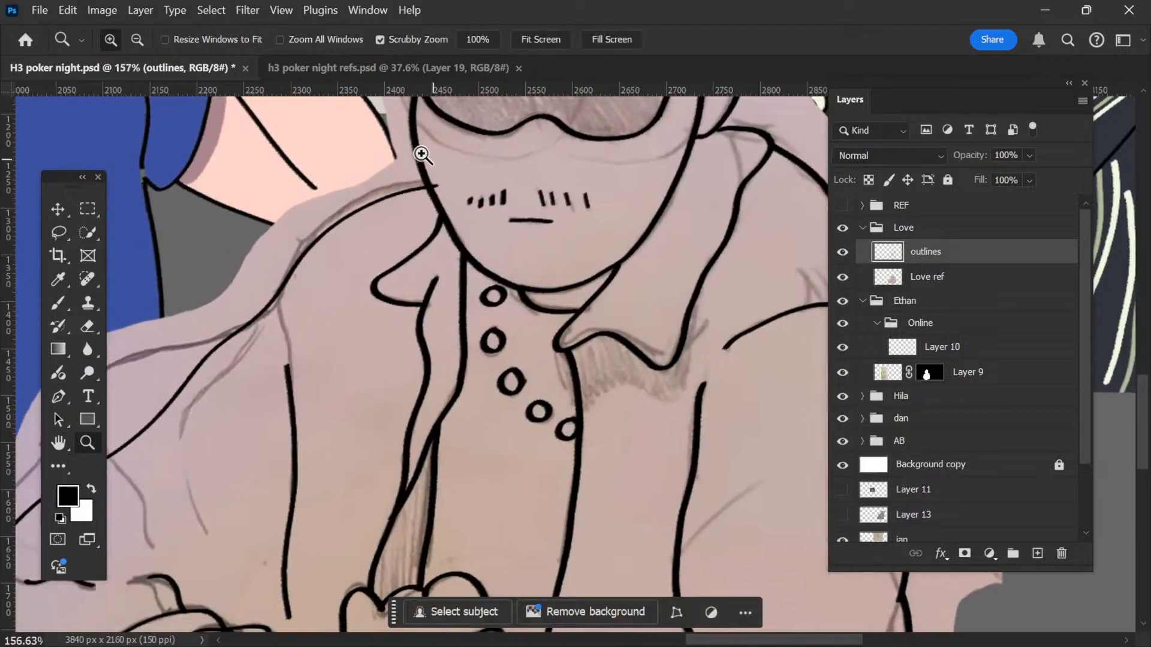
drag(422, 154, 500, 253)
key(e)
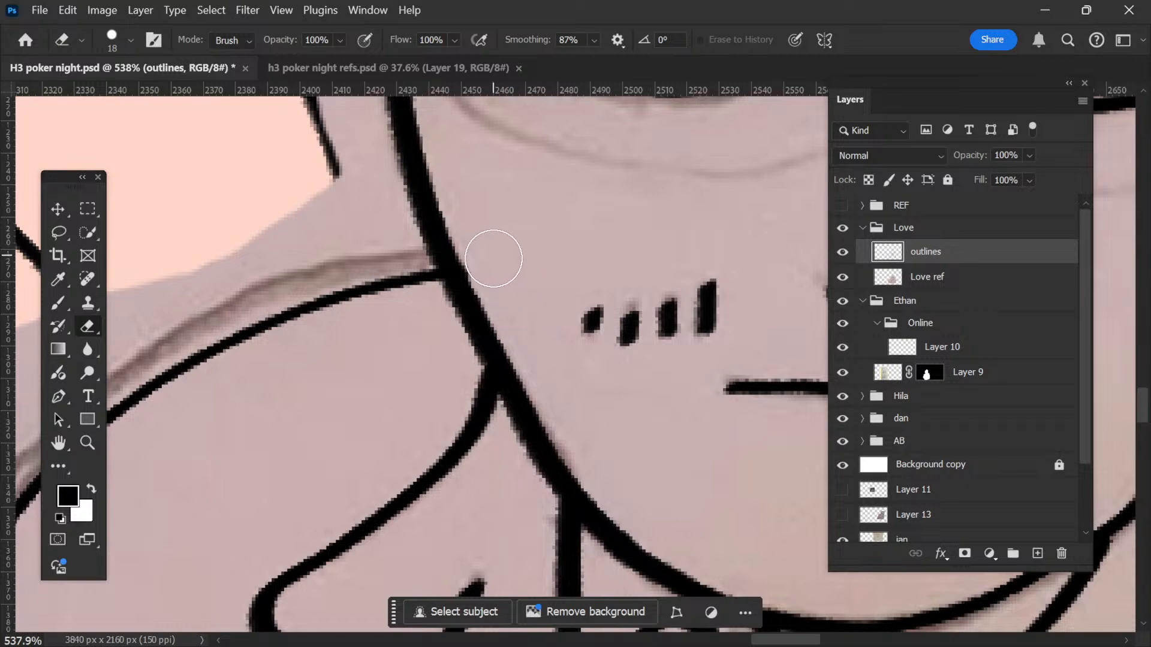
key(ctrl+space)
drag(529, 300, 493, 240)
key(space)
scroll(540, 242, down, 3)
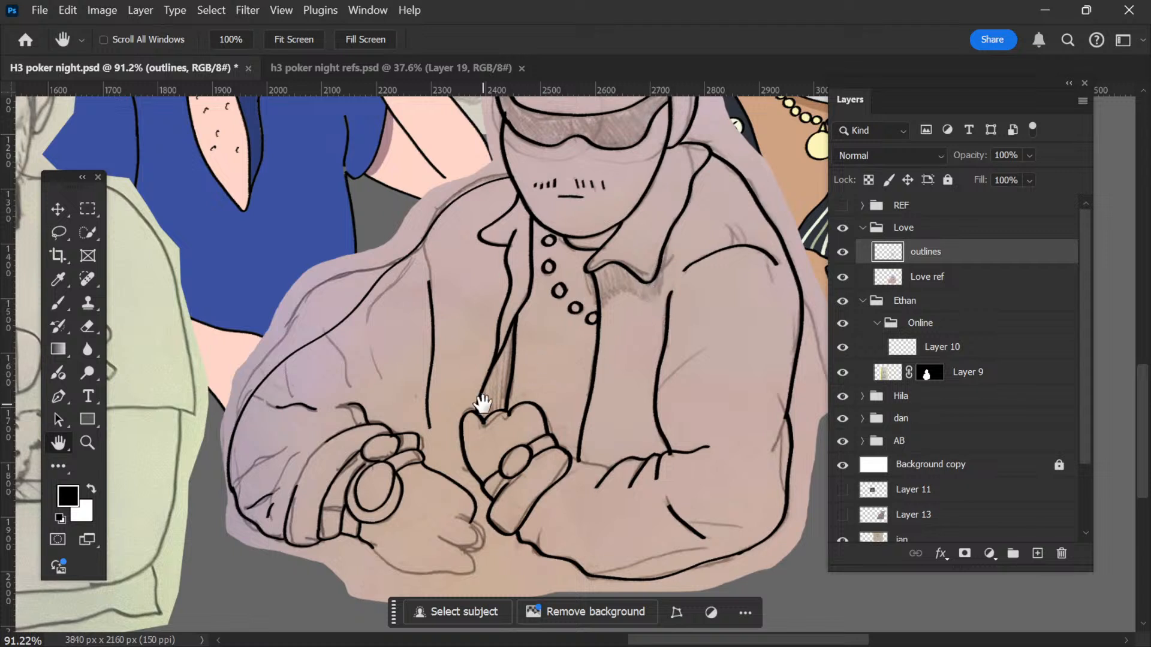
Step: Thicken the outer sleeve and shoulder line from the forearm up to where it meets the face
key(ctrl+space)
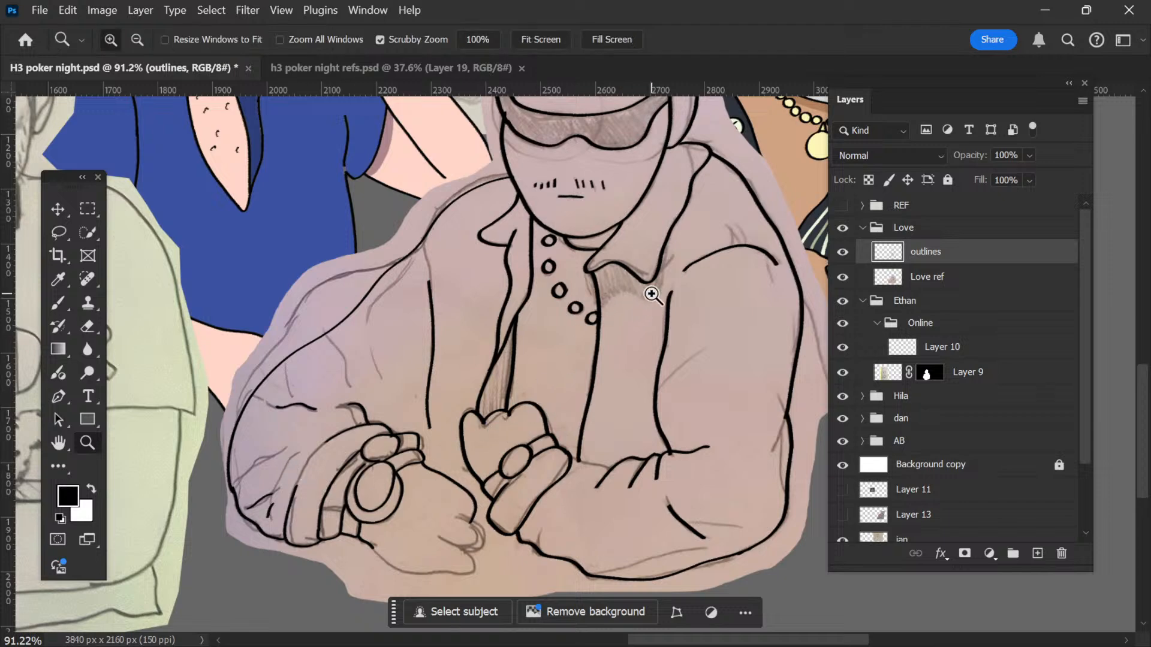
key(space)
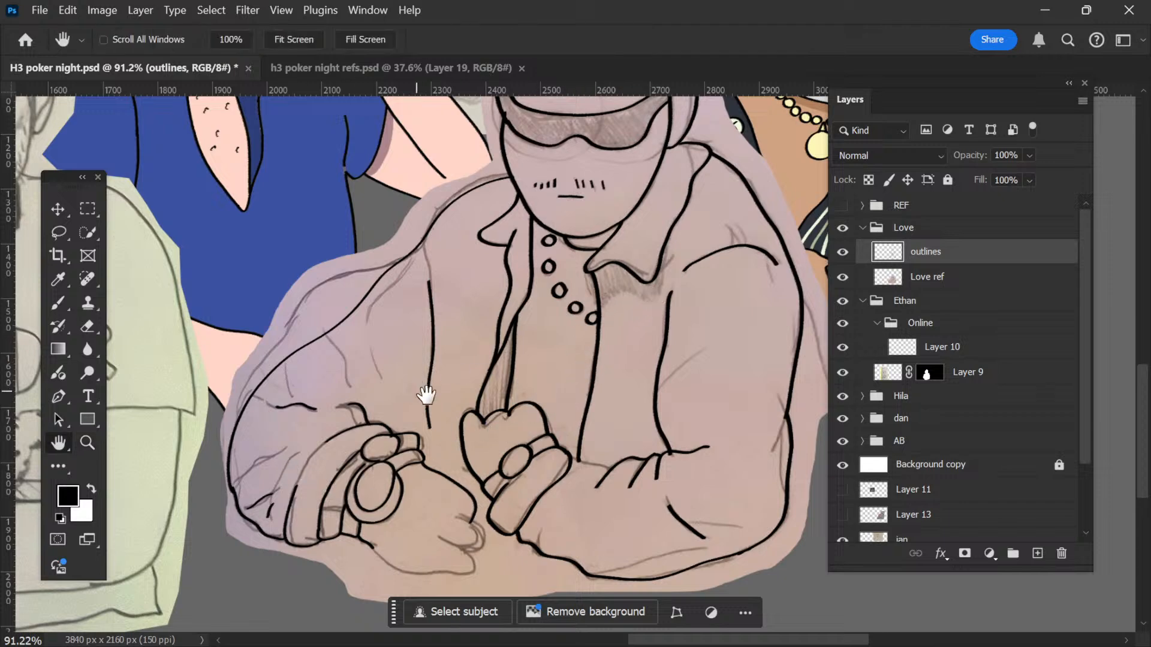
drag(426, 395, 572, 373)
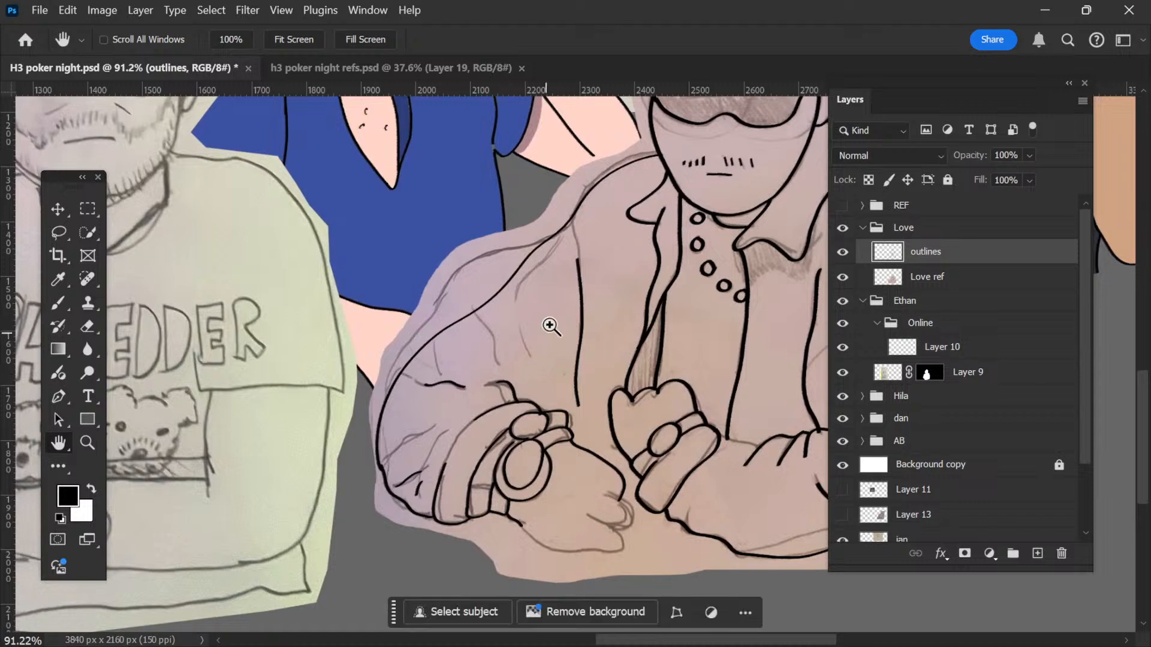
key(ctrl)
mouse_move(548, 326)
mouse_down()
mouse_move(556, 337)
mouse_move(544, 345)
mouse_up()
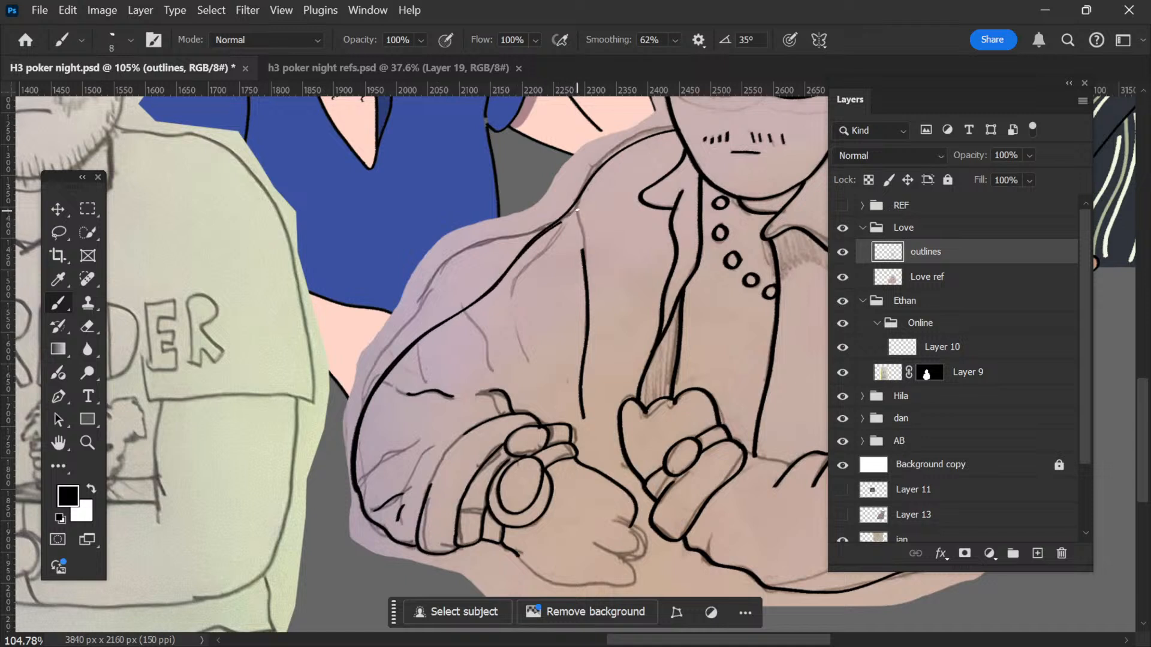
key(z)
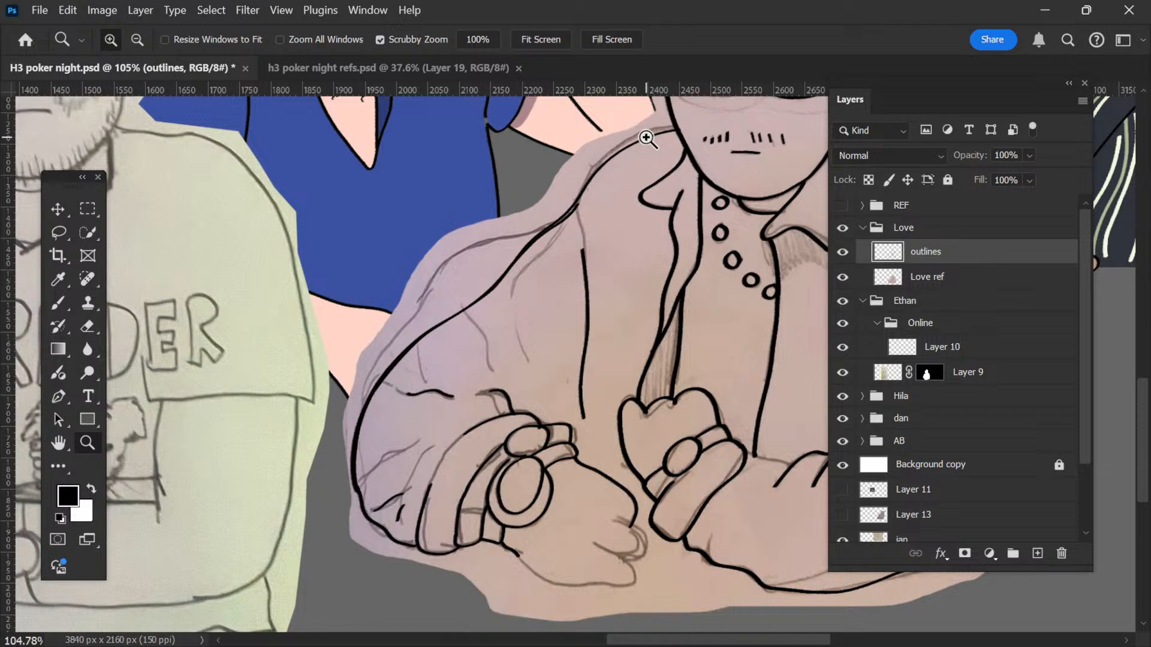
mouse_move(642, 143)
mouse_down()
mouse_move(670, 165)
mouse_move(626, 195)
mouse_up()
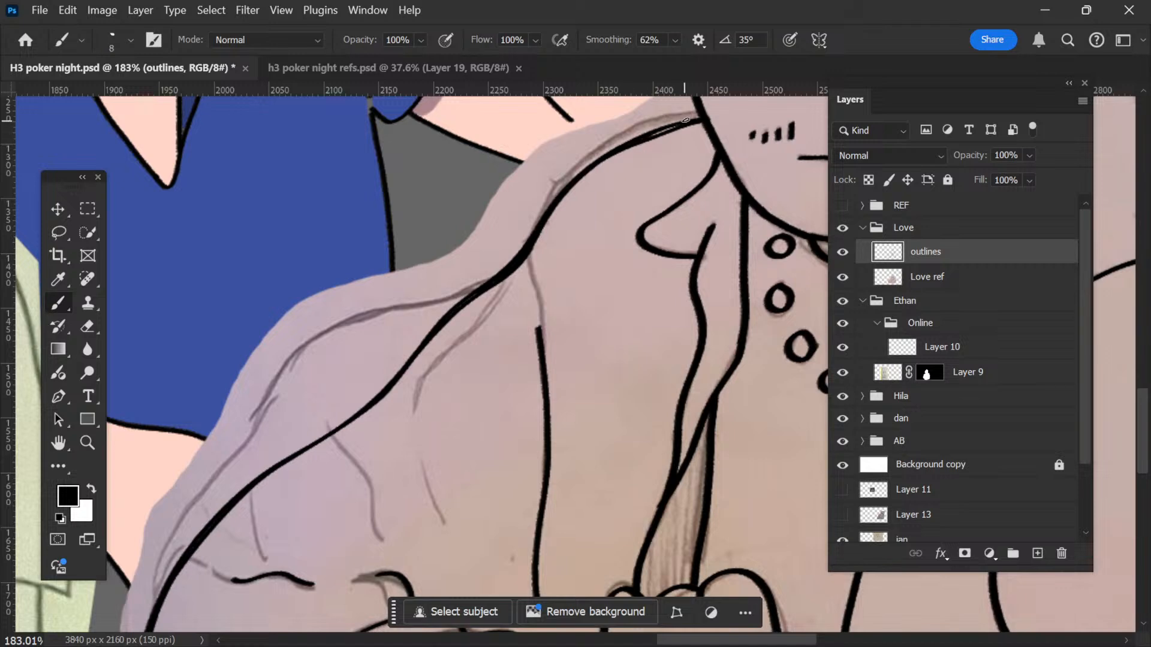
Step: Ink the lower edge of the watch hand from the wrist toward the fingers and trim the stroke's end
key(ctrl+space)
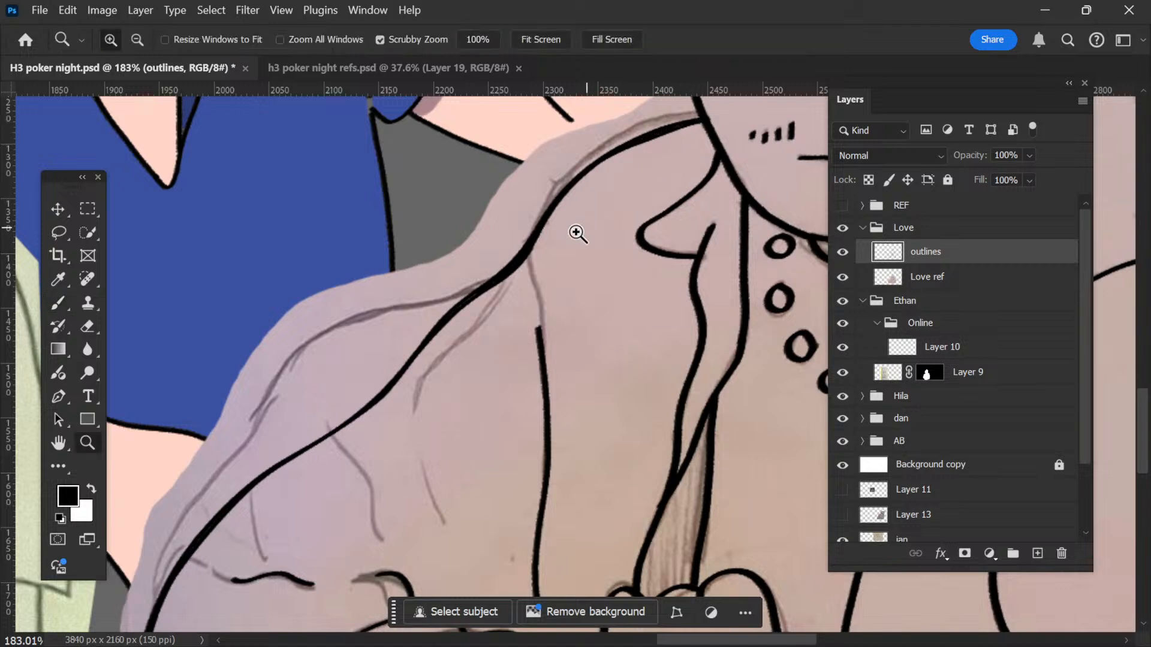
drag(578, 234, 509, 212)
key(space)
drag(419, 419, 460, 315)
key(ctrl+space)
drag(448, 386, 467, 387)
drag(495, 318, 515, 334)
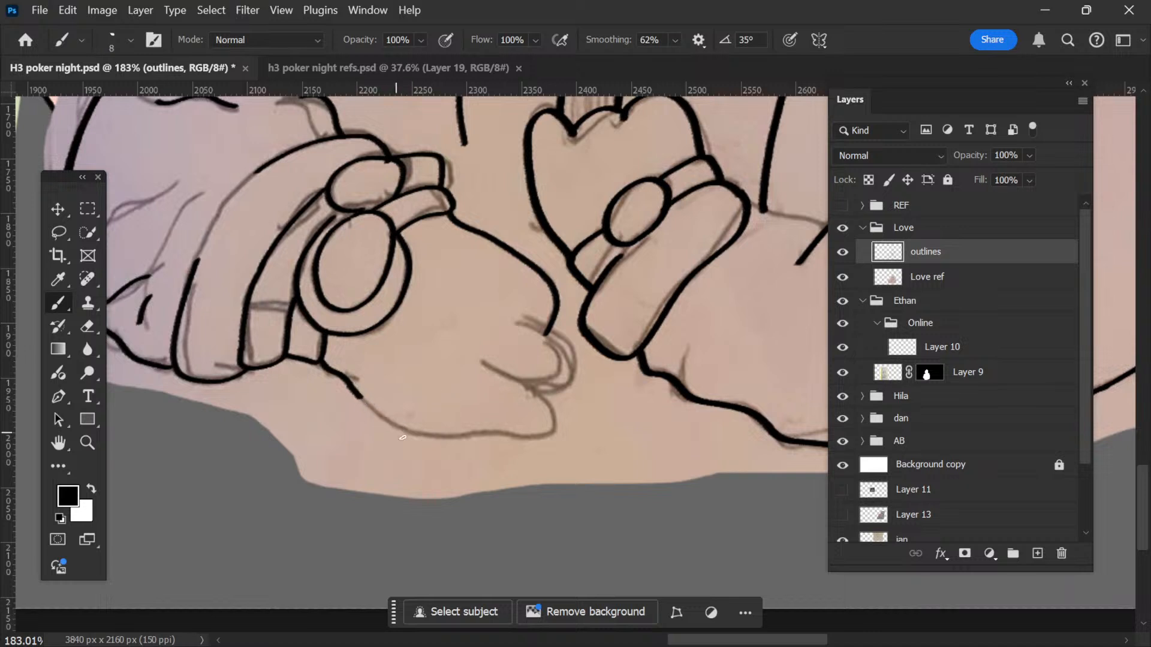
drag(402, 437, 473, 443)
key(e)
key(b)
key(e)
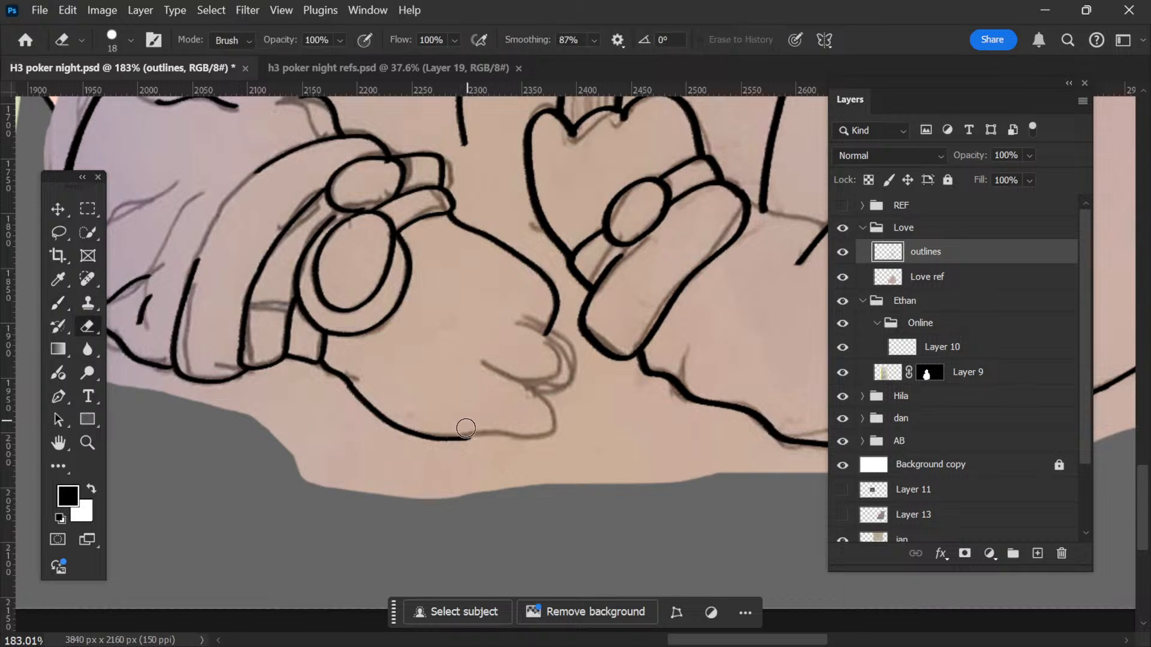
drag(466, 428, 452, 438)
Step: Ink the watch hand's curled finger edge up to the knuckles, with short lines separating the fingers
key(b)
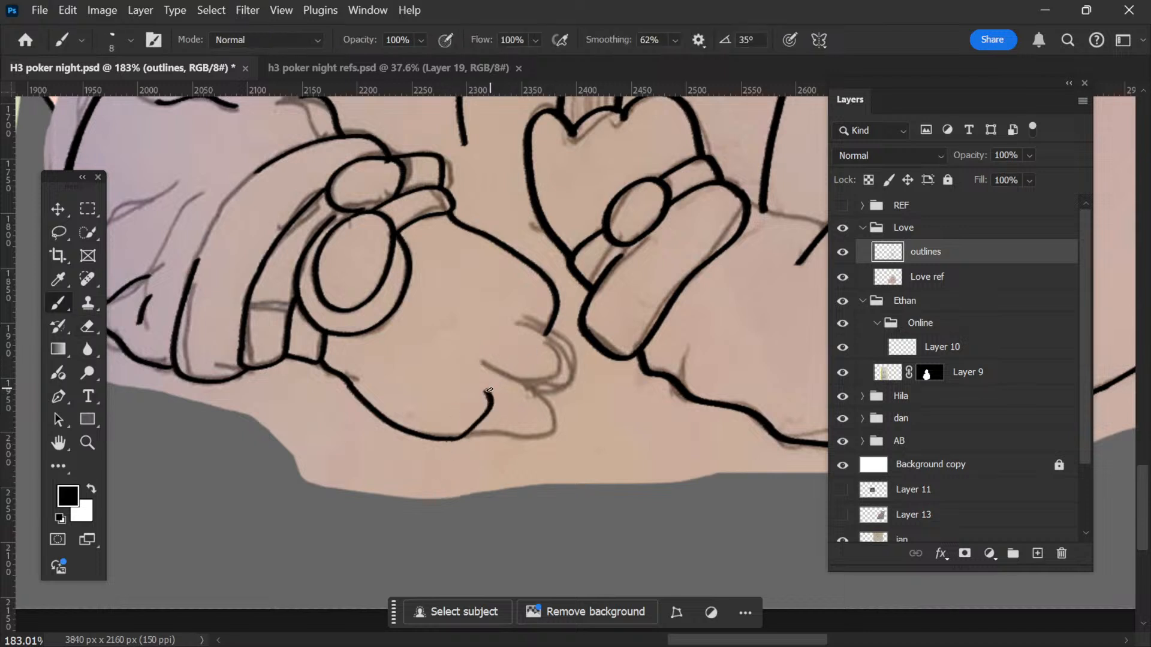
key(e)
key(b)
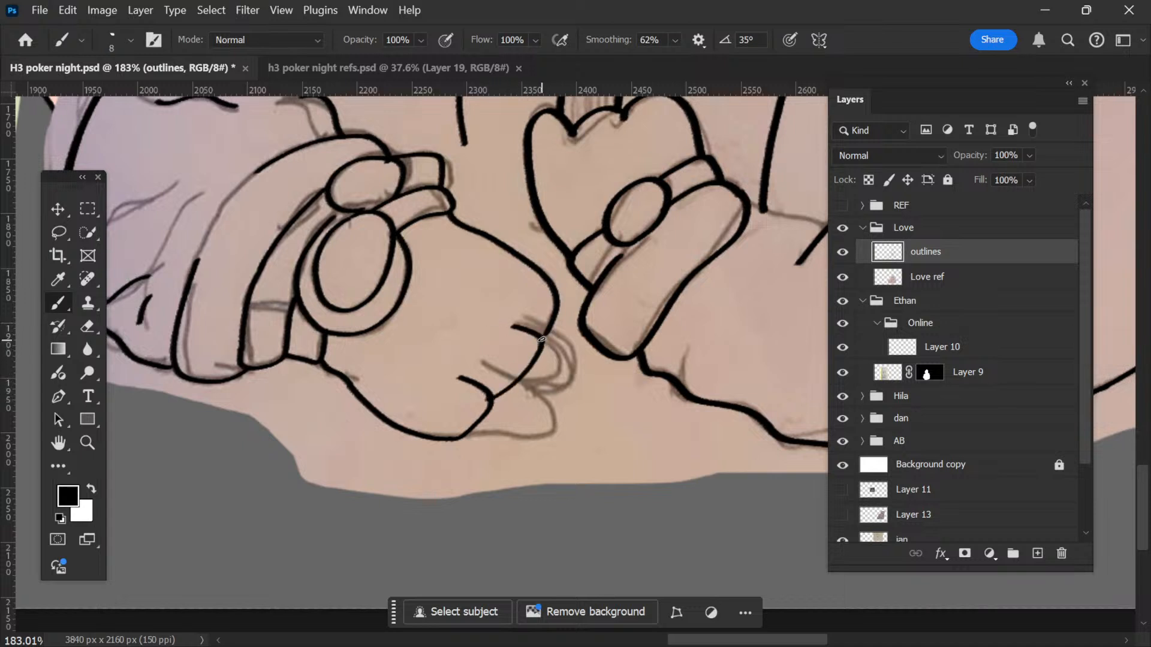
Step: Toggle the visibility of the Love ref sketch off and on to check the inked outlines alone
key(z)
drag(539, 348, 407, 336)
drag(591, 255, 634, 312)
drag(481, 424, 485, 428)
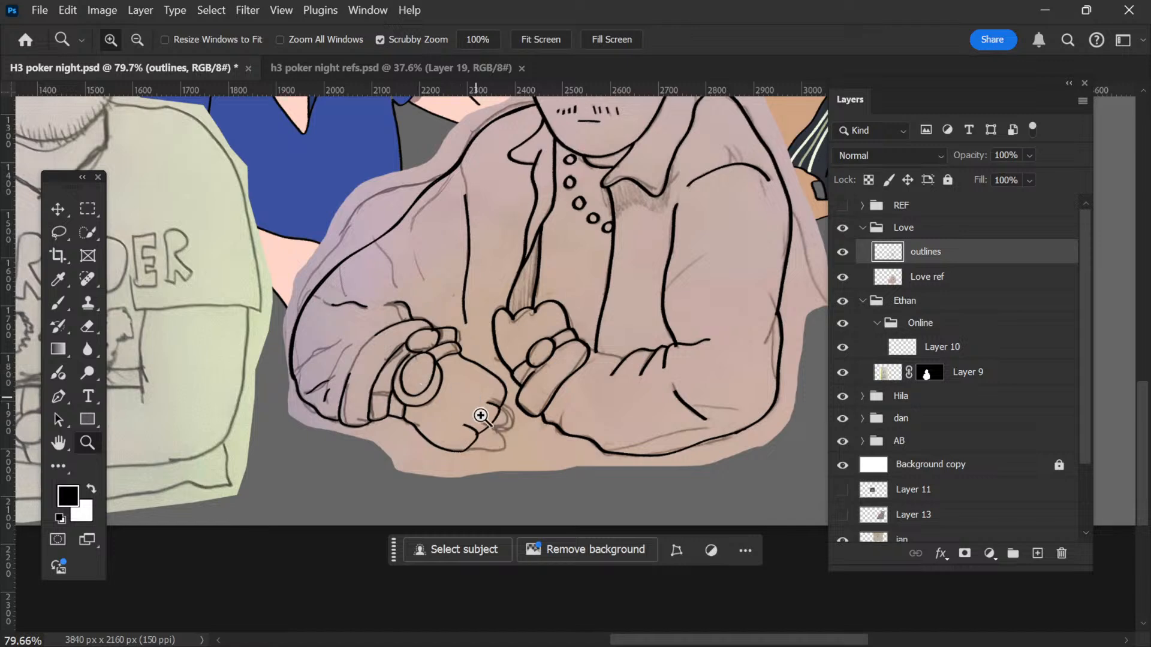
click(842, 277)
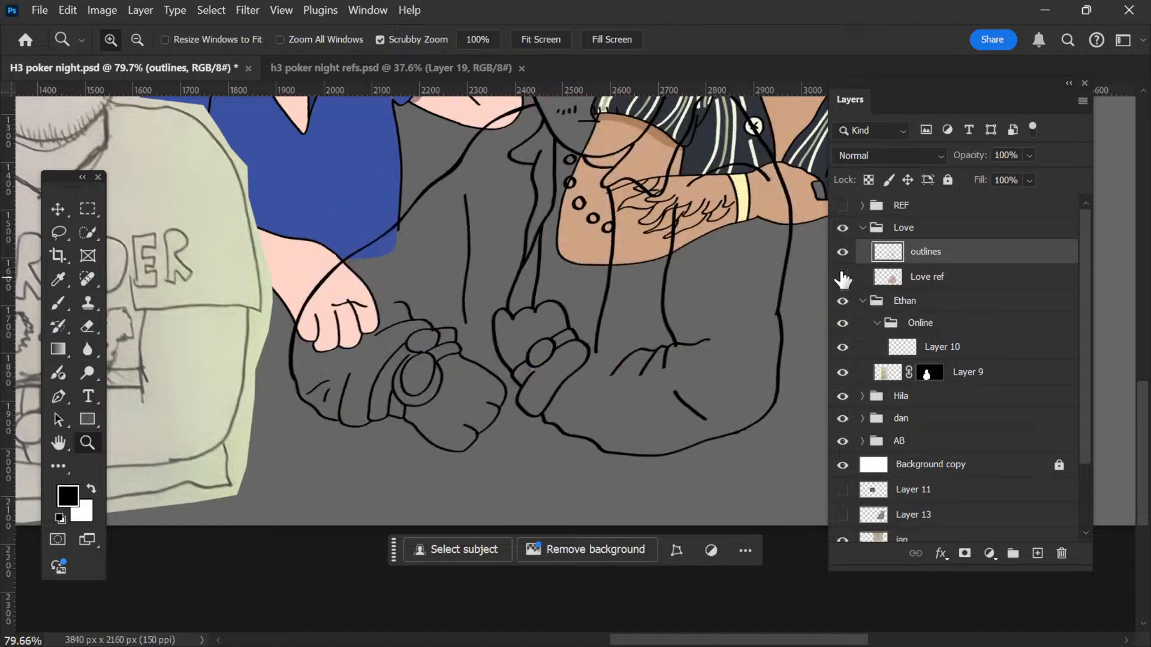
click(842, 278)
click(844, 278)
click(845, 279)
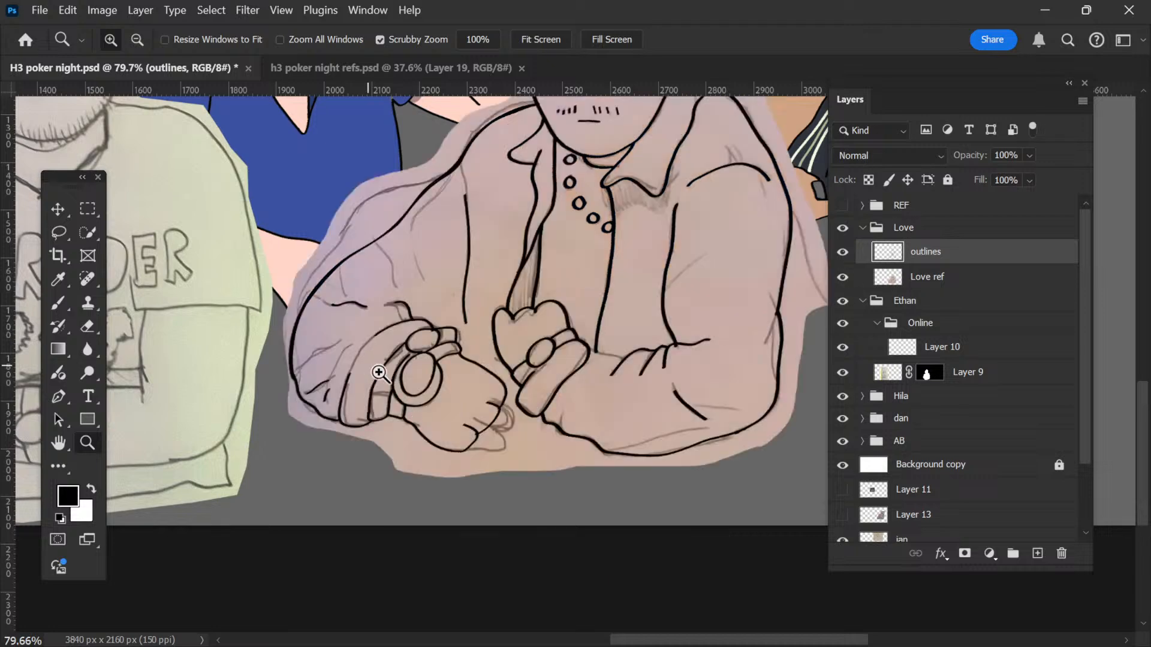
Step: Ink the remaining short fold line on the watch-hand sleeve above the cuff
drag(381, 377, 472, 382)
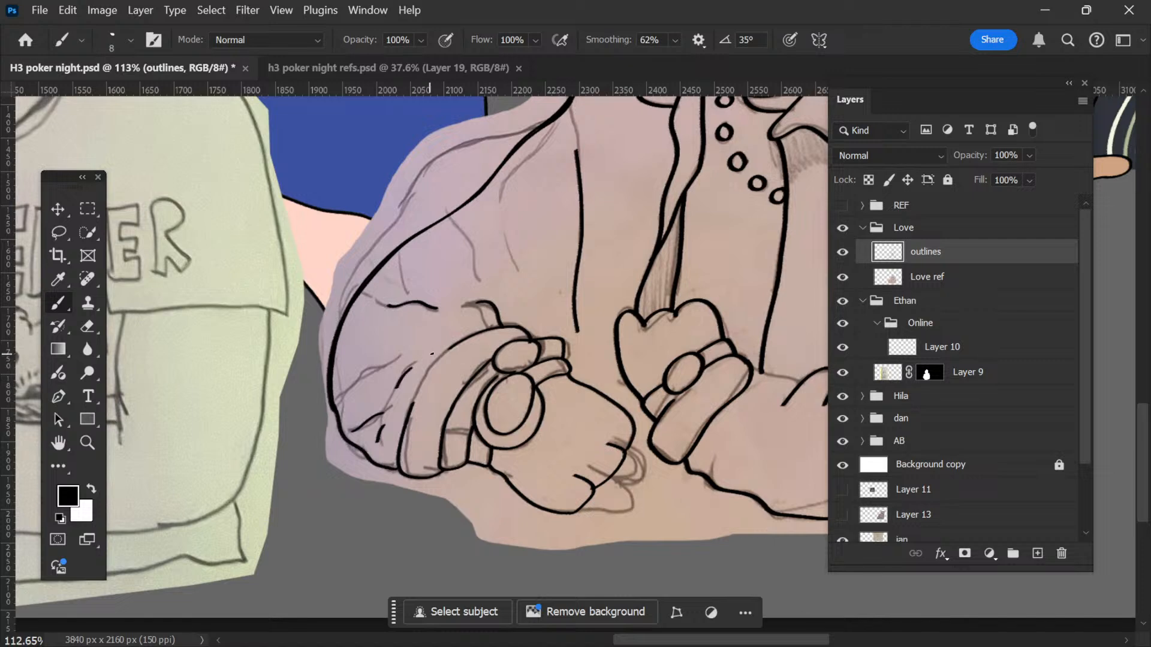
drag(566, 299, 552, 300)
drag(596, 265, 509, 317)
drag(536, 279, 503, 243)
drag(602, 295, 604, 386)
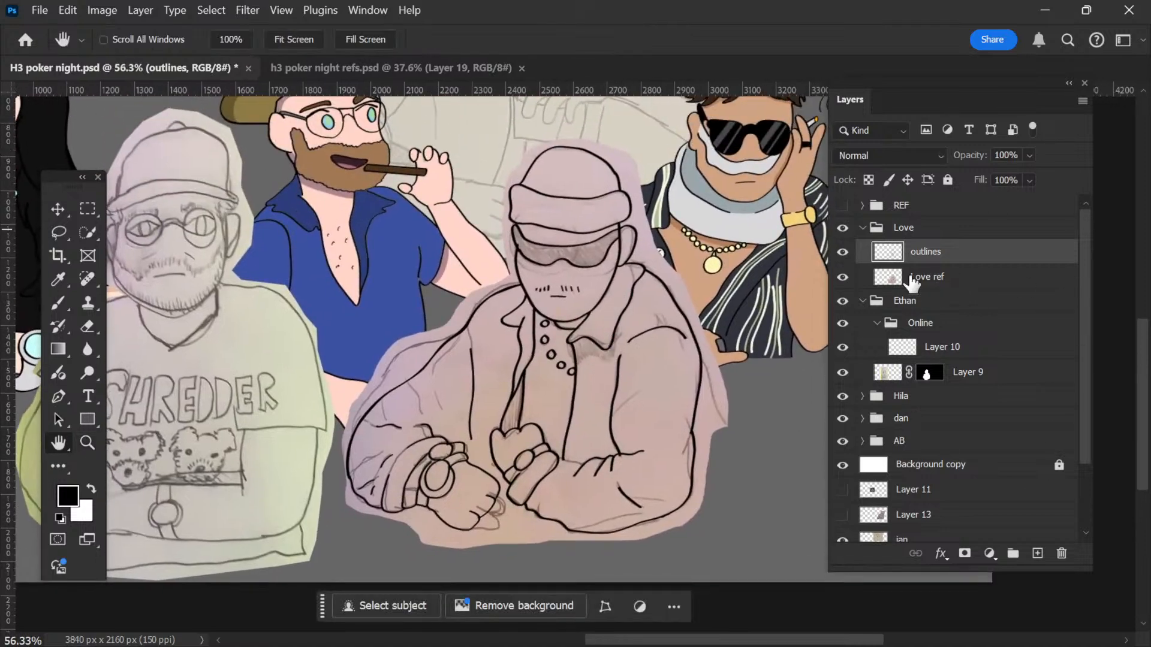
Step: Duplicate the outlines layer as a working copy, with the original outlines and the Love ref sketch hidden
click(866, 280)
click(843, 277)
click(946, 258)
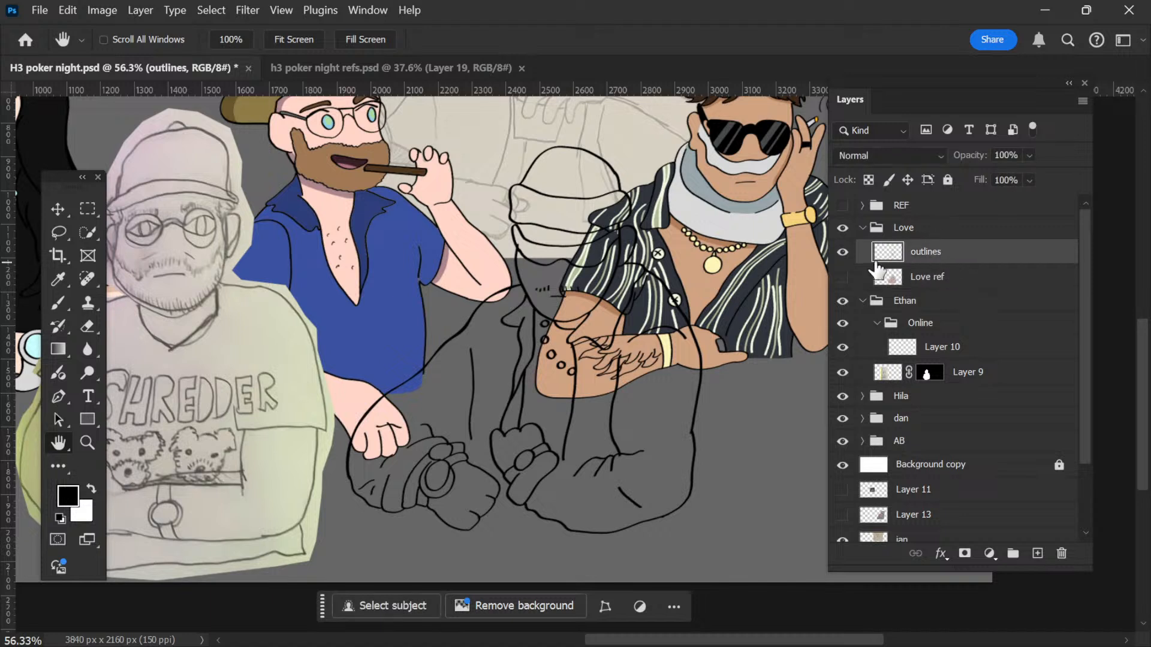
key(ctrl+j)
click(843, 277)
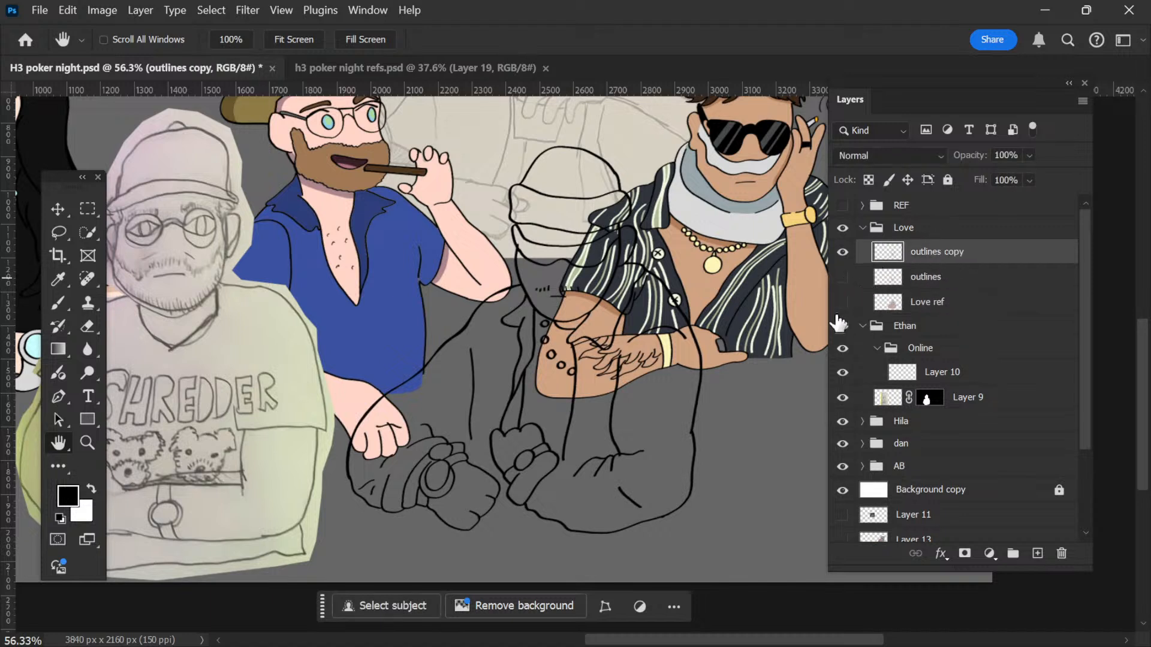
Step: Draw a short horizontal line between the two hands to close the gap in the jacket's lower edge
key(z)
drag(488, 524, 537, 419)
key(b)
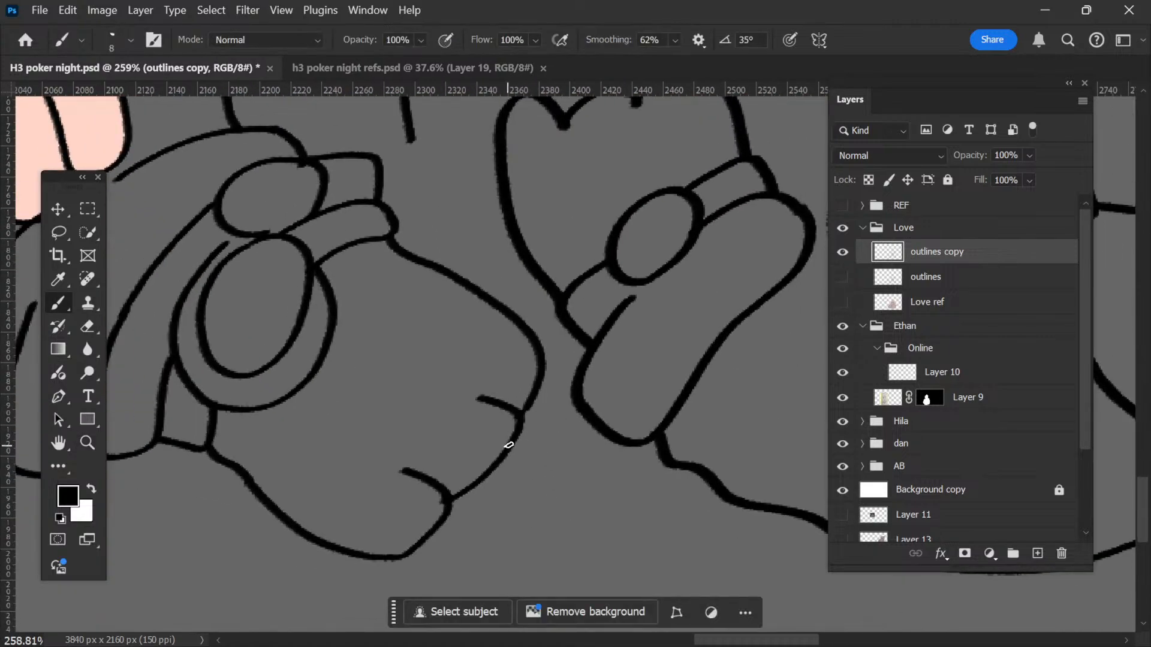
mouse_move(611, 444)
mouse_down()
mouse_move(658, 446)
mouse_move(522, 440)
mouse_up()
Step: Hide the AB character group behind the Love outlines
key(z)
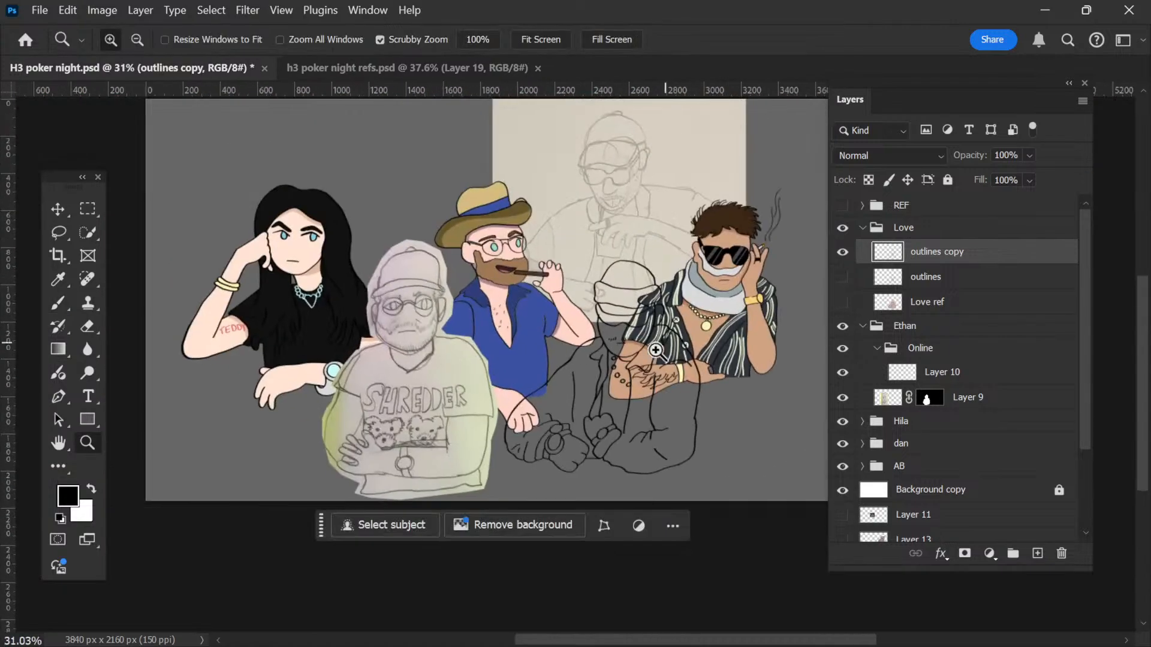
drag(648, 333, 724, 344)
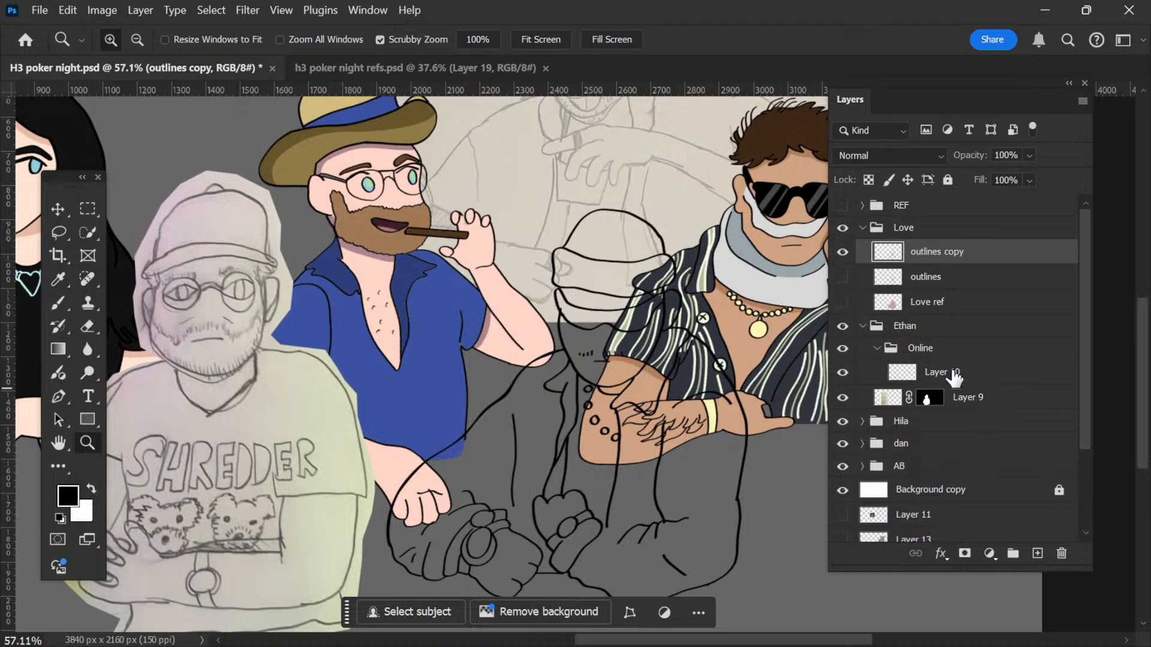
click(842, 466)
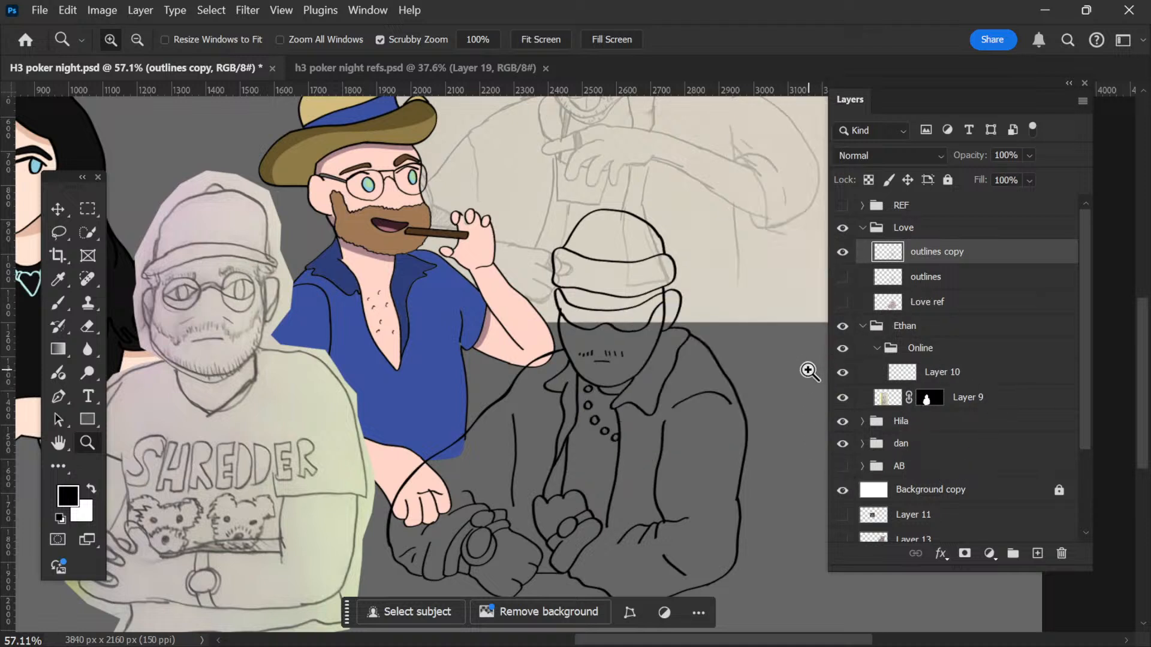
Step: Examine the hat, face and jacket outlines up close for gaps and stray line ends
drag(658, 280, 662, 246)
key(space)
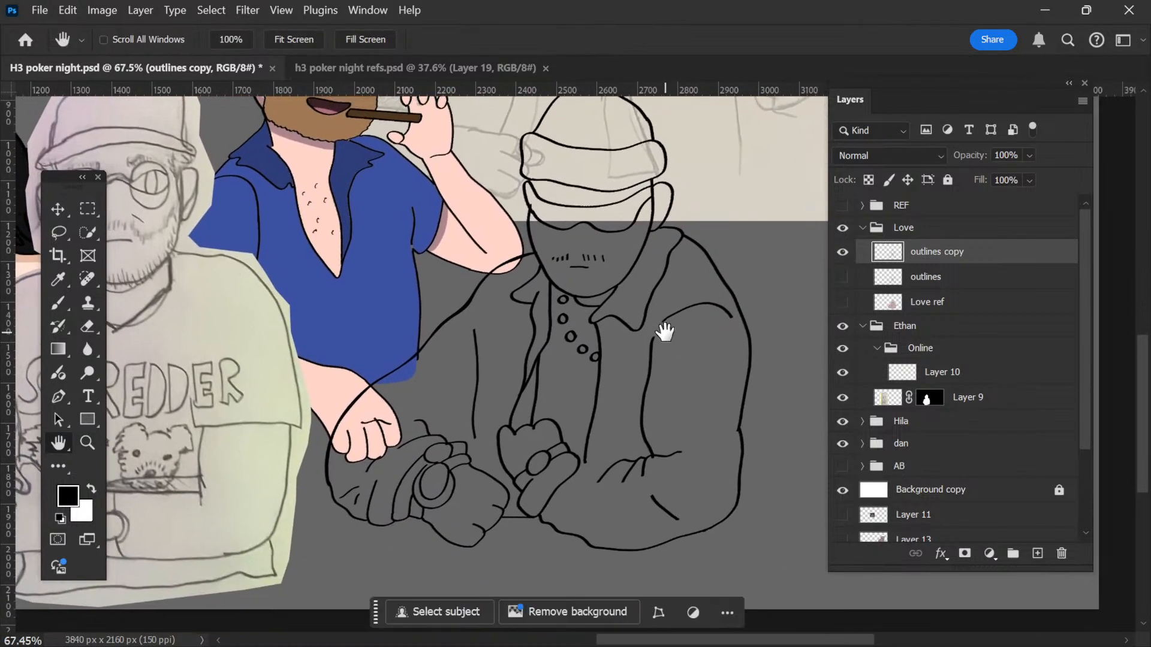
drag(667, 336, 627, 382)
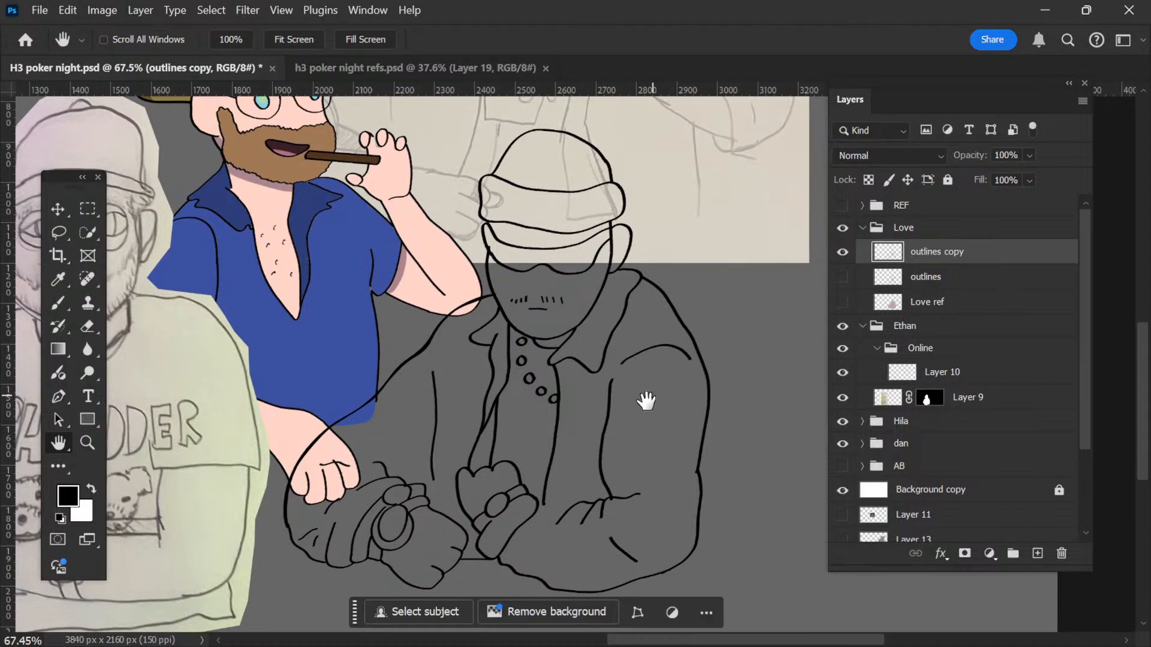
key(b)
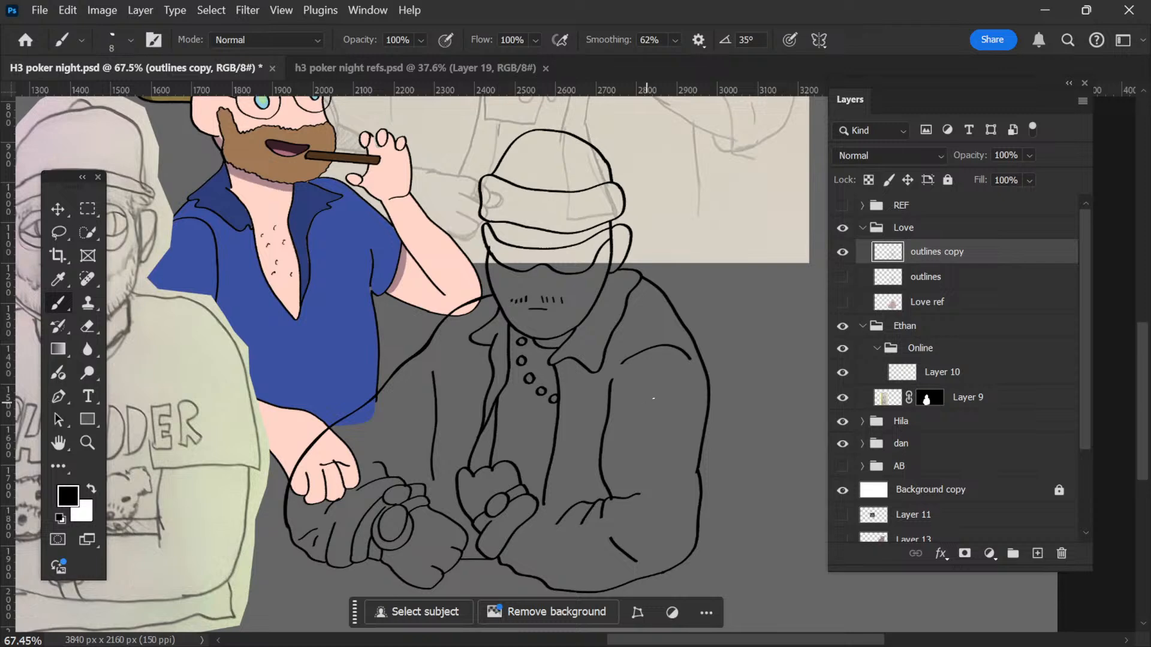
key(z)
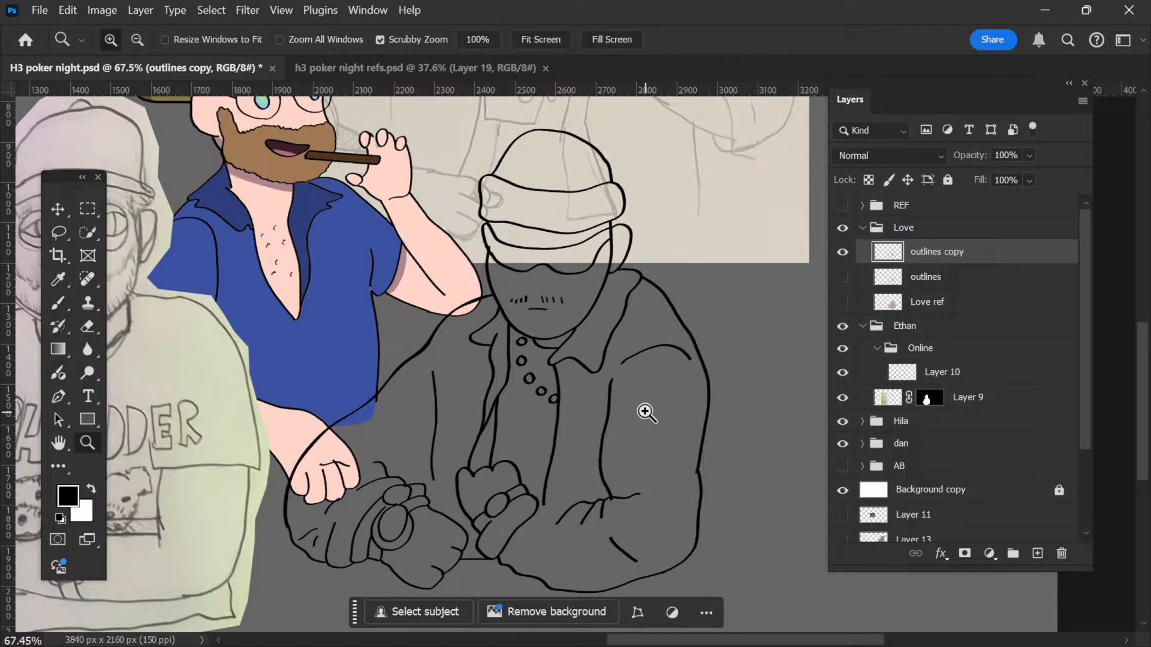
click(579, 237)
drag(579, 237, 596, 258)
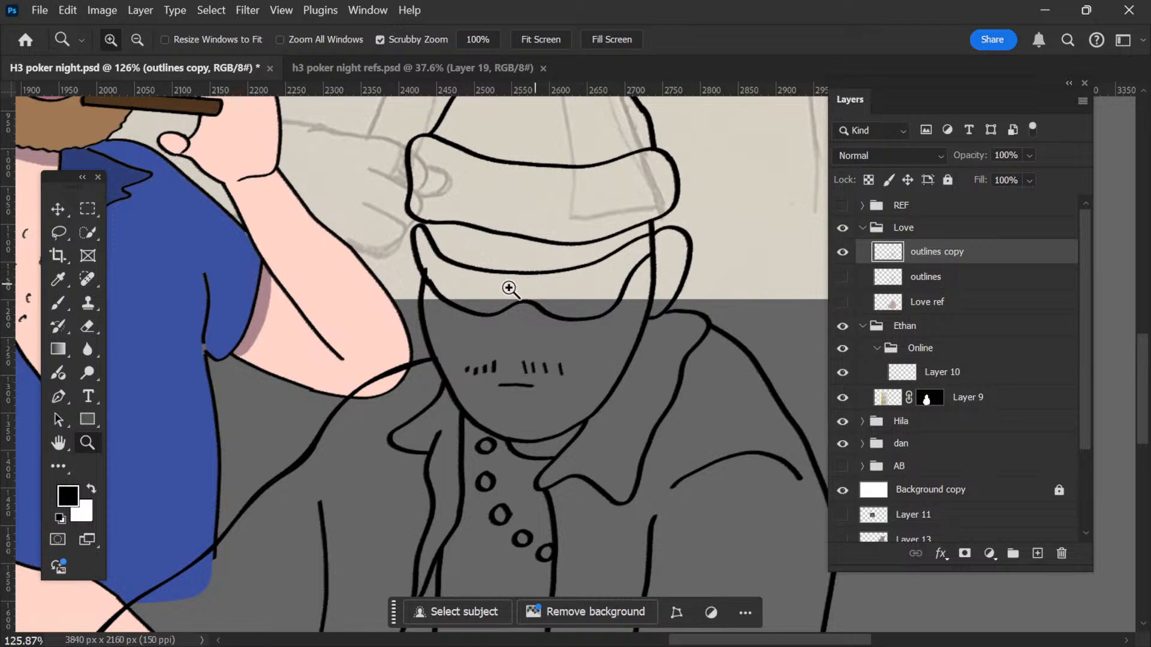
drag(433, 256, 457, 298)
key(e)
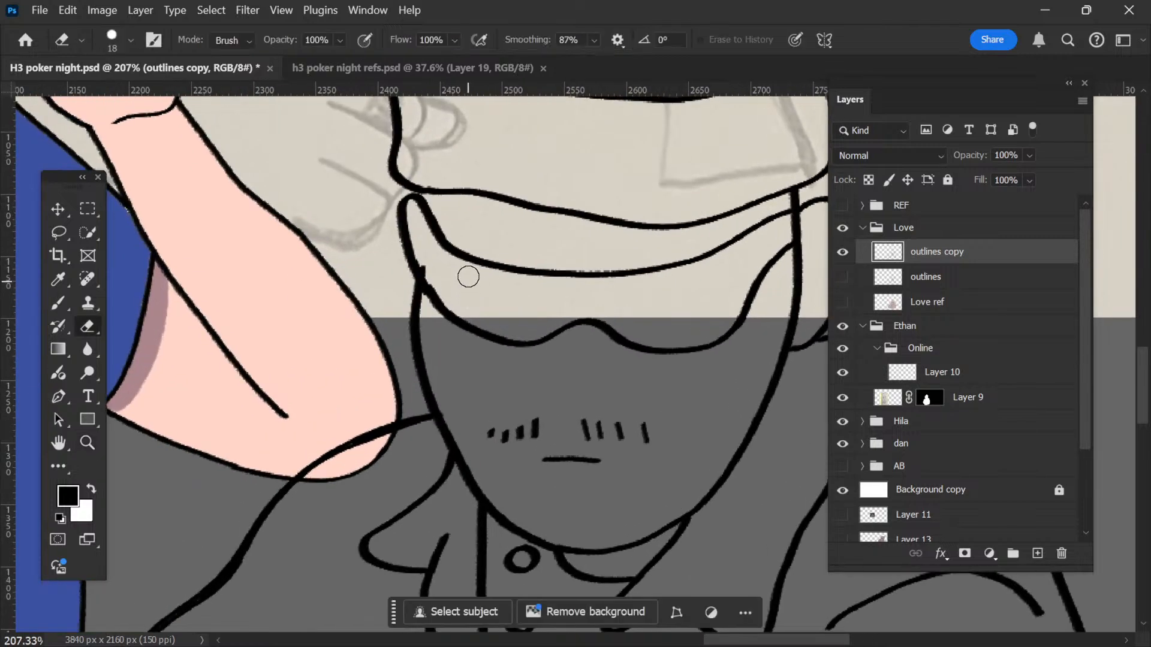
key(z)
drag(634, 205, 575, 206)
key(h)
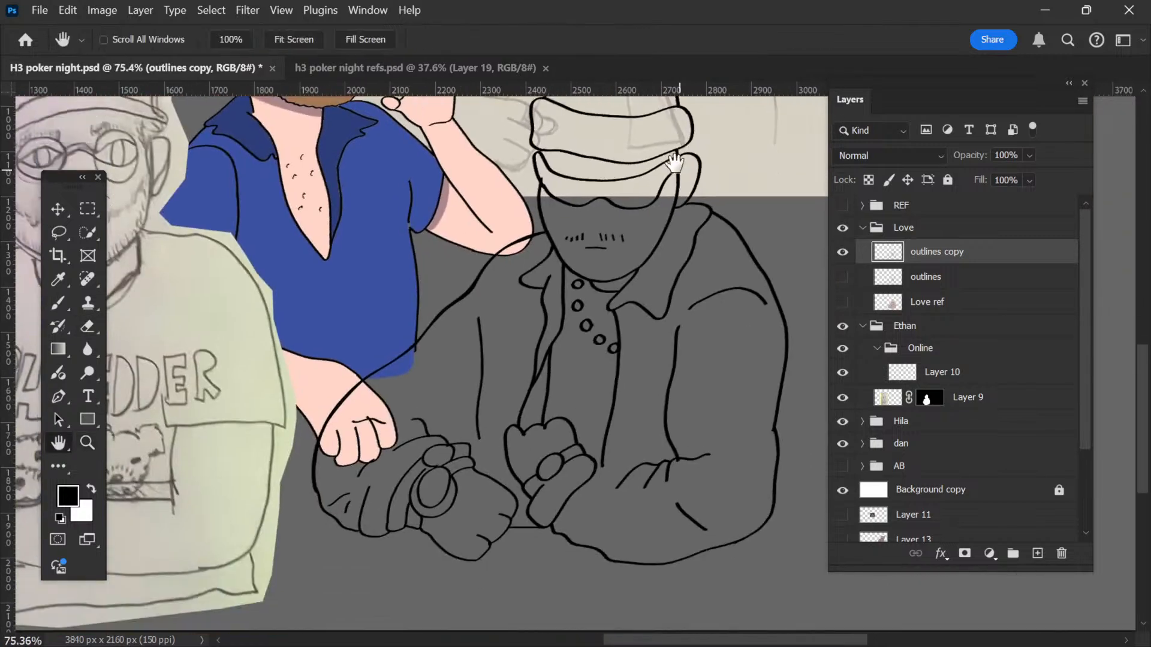
drag(689, 198, 626, 233)
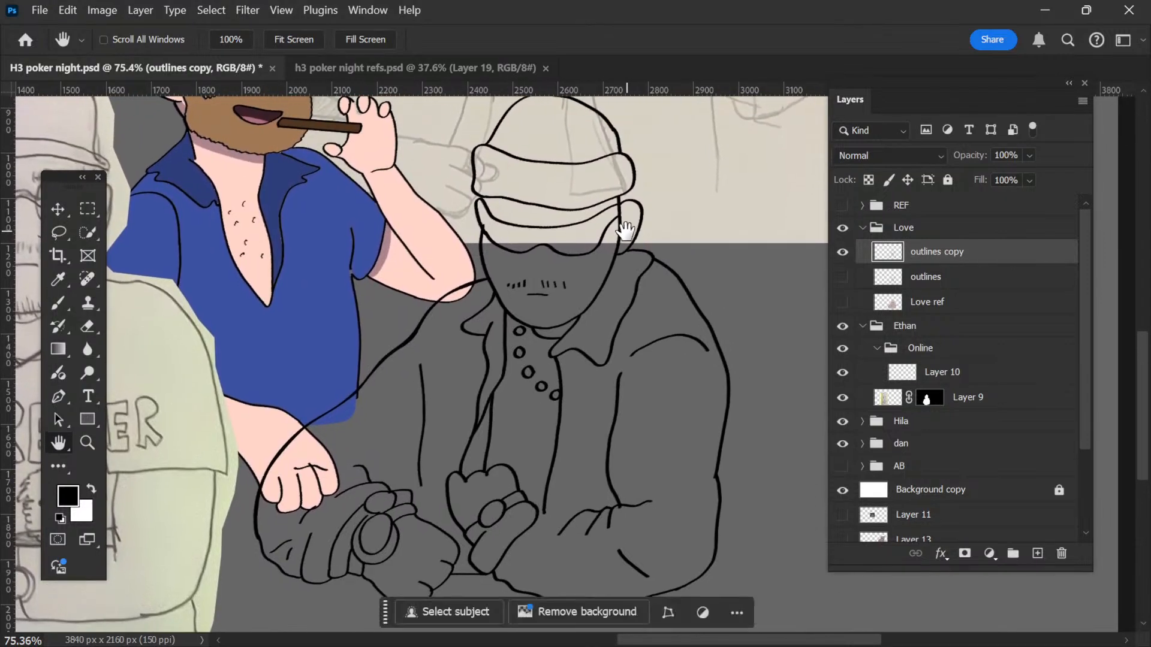
key(b)
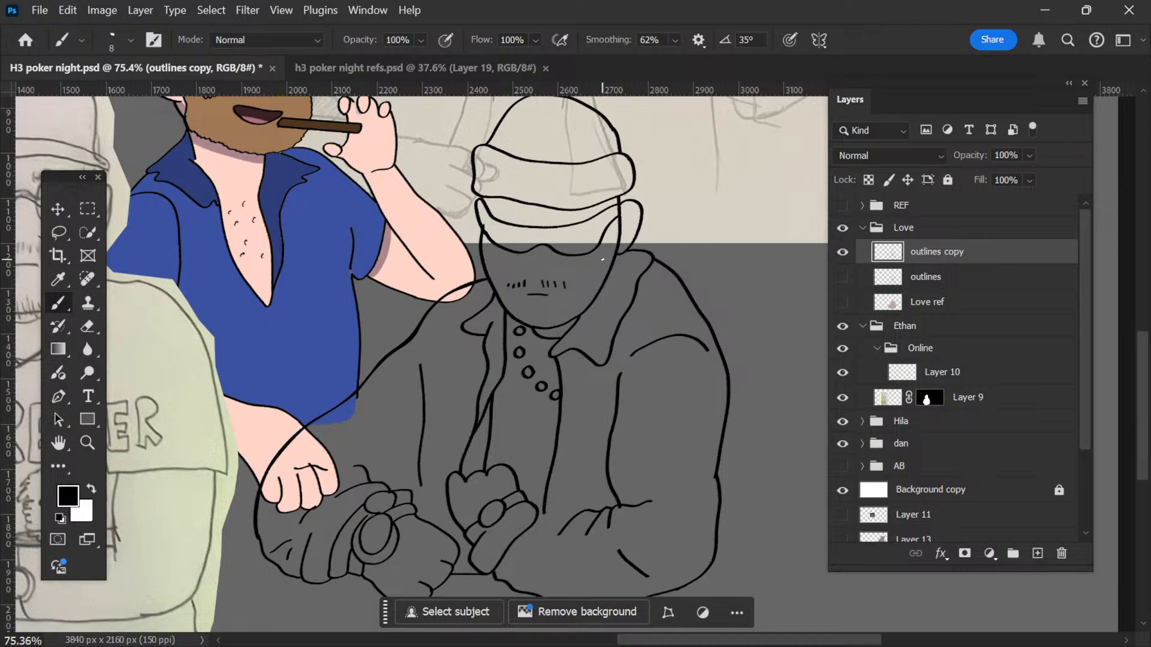
key(h)
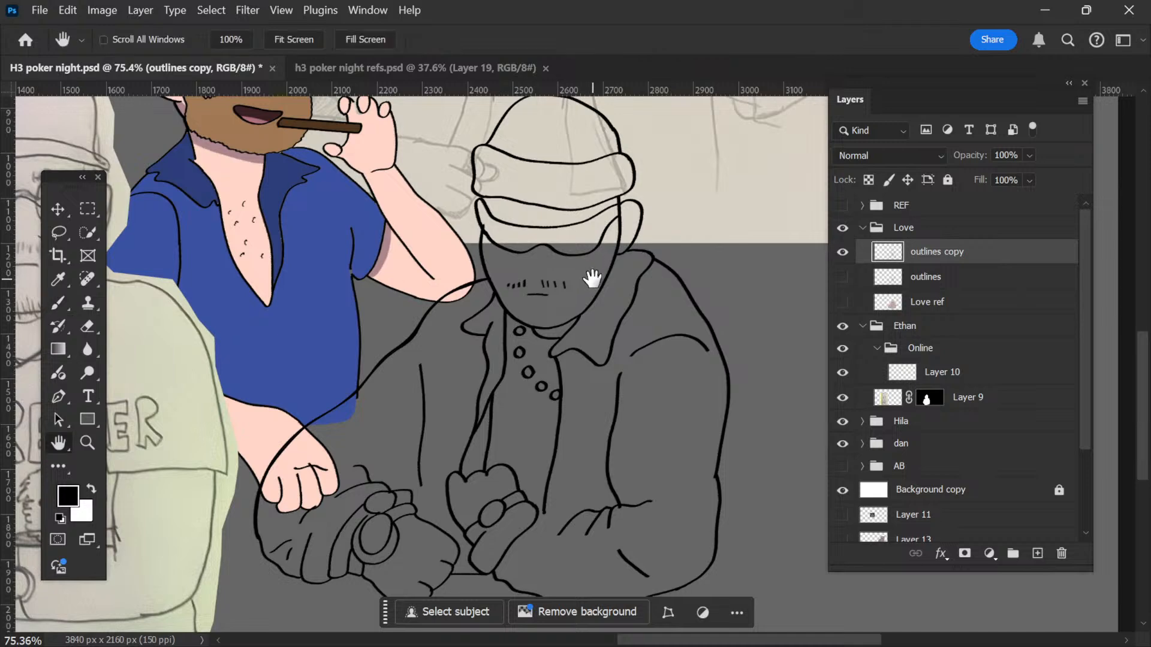
key(g)
drag(595, 264, 656, 290)
key(ctrl+z)
key(space)
key(ctrl+space)
key(space)
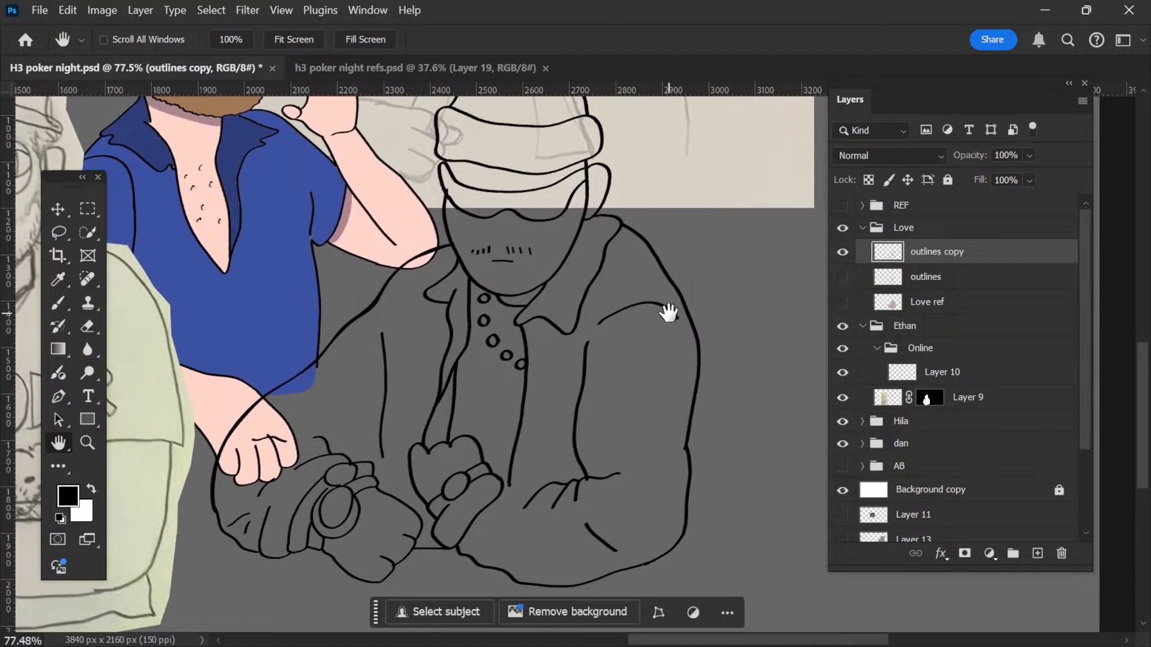
Step: Select the jacket's body, sleeve and collar areas together with the Magic Wand on the outlines copy layer
key(w)
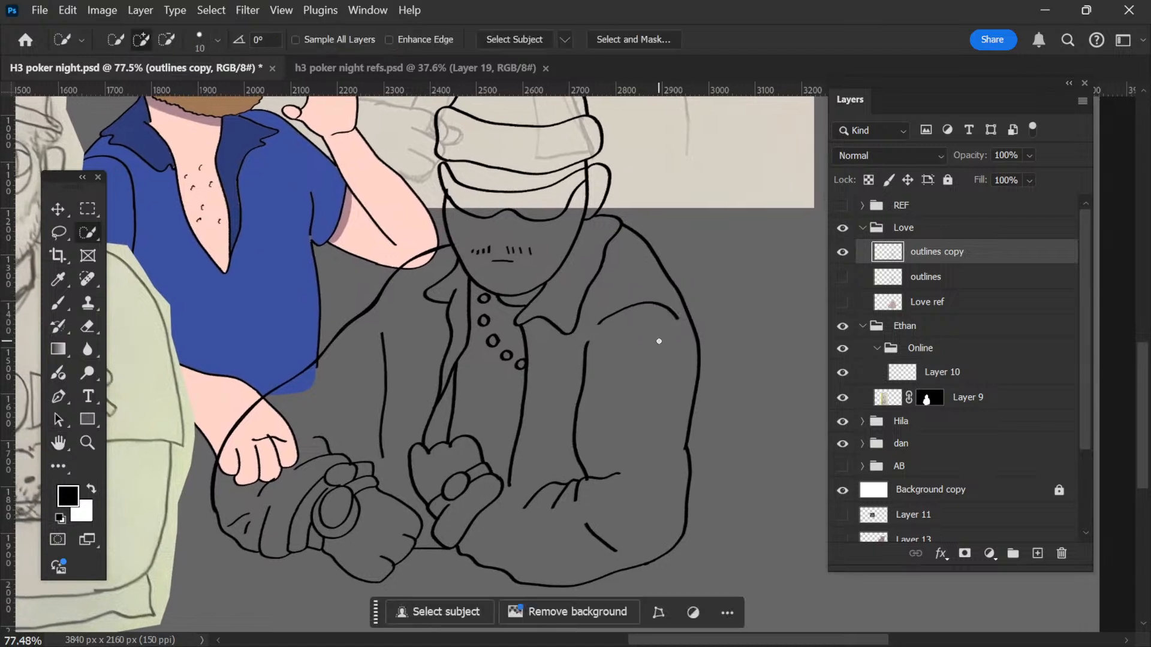
drag(90, 240, 160, 262)
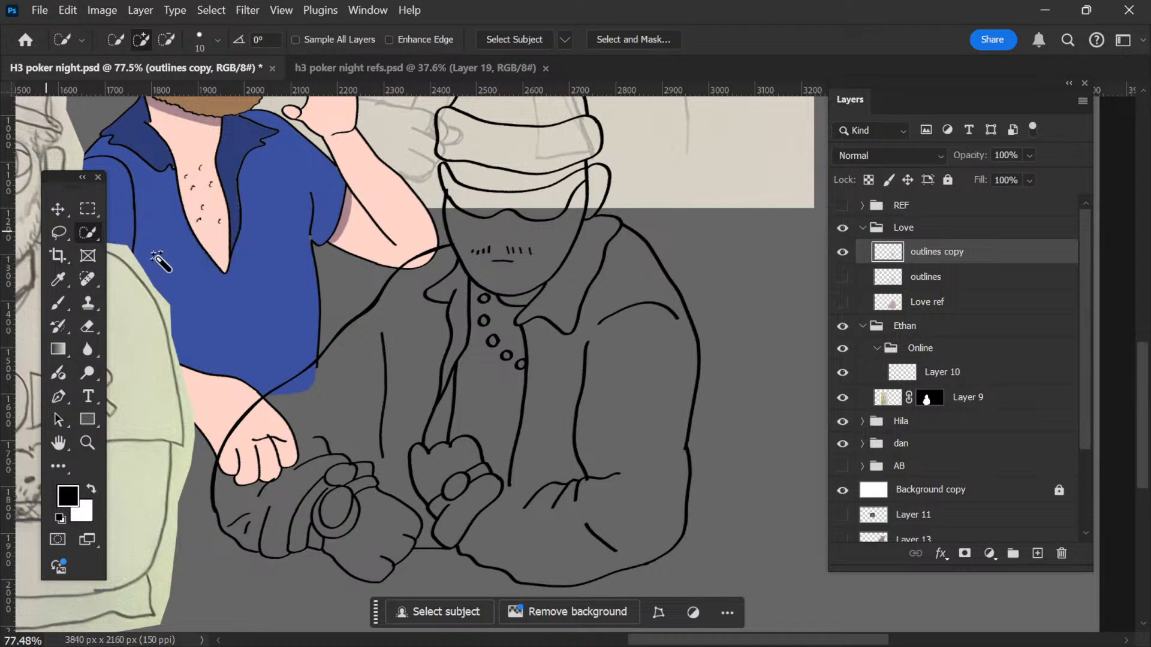
click(655, 397)
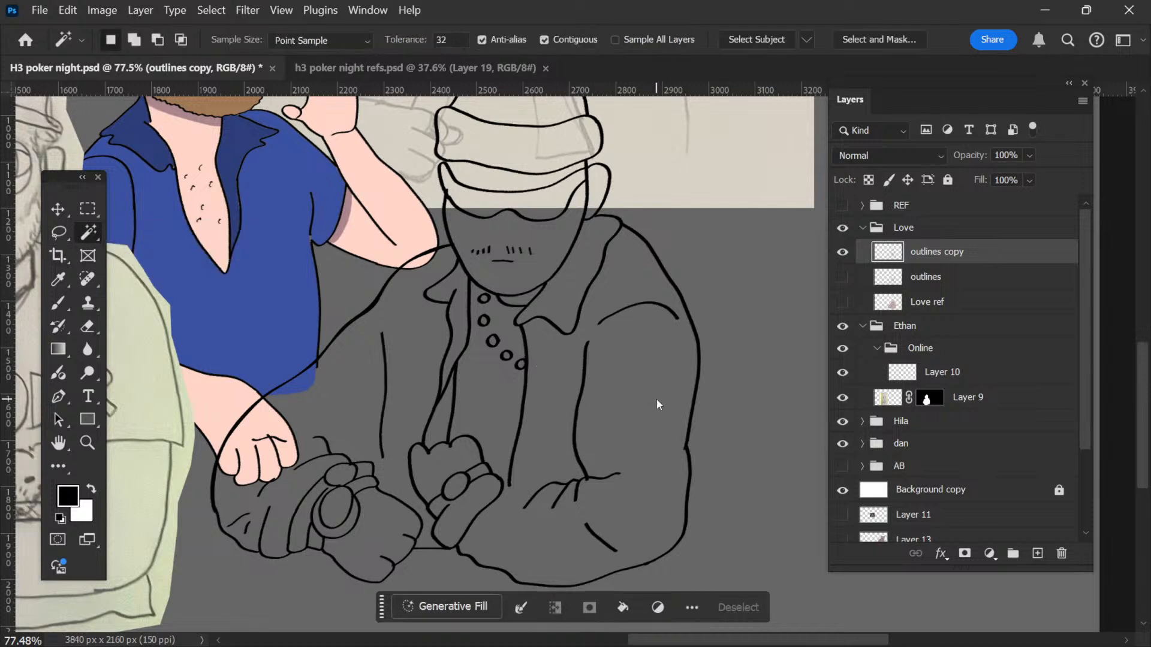
click(298, 497)
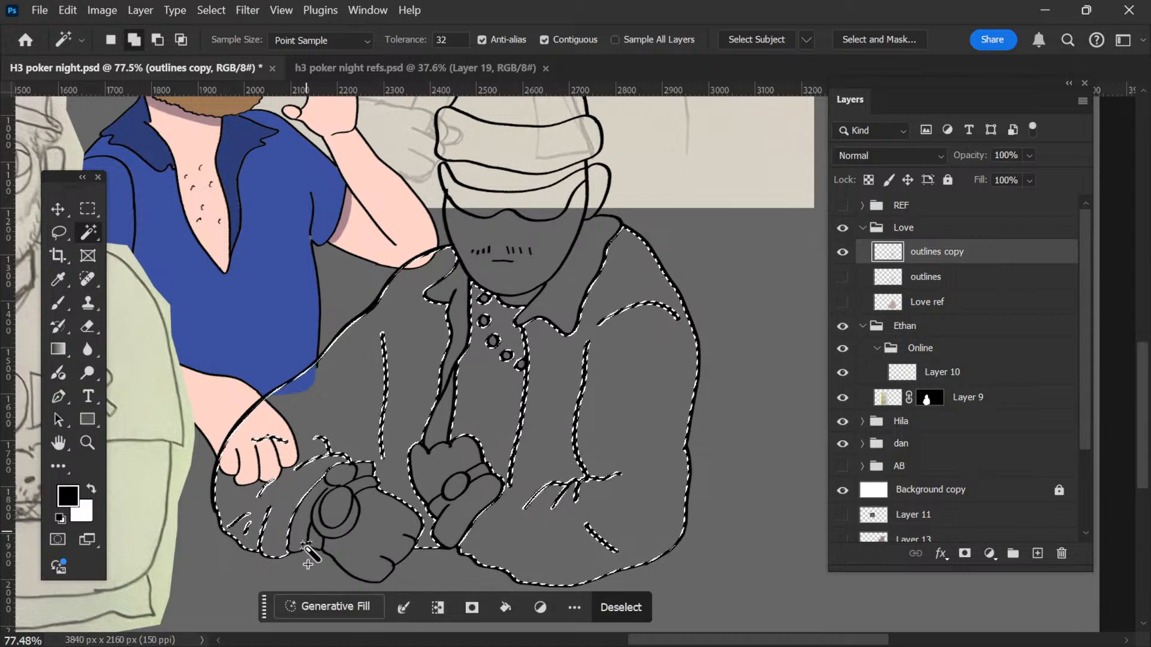
click(461, 309)
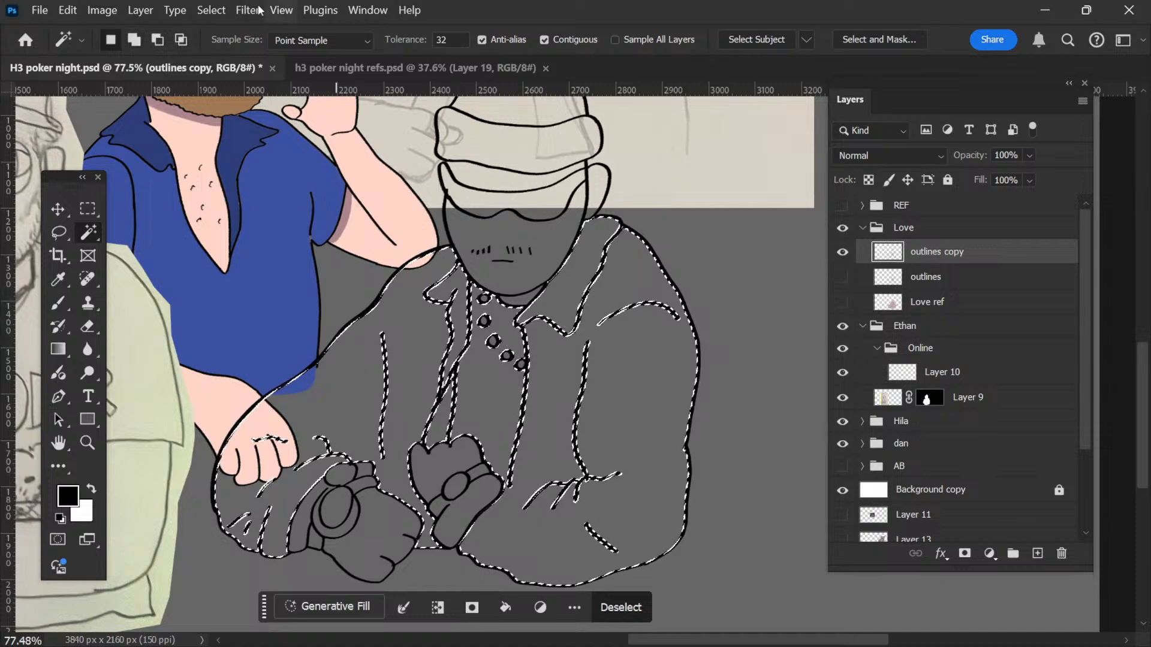
Step: Expand the jacket selection by 2 pixels and check its edge against the lines
click(211, 10)
mouse_move(336, 272)
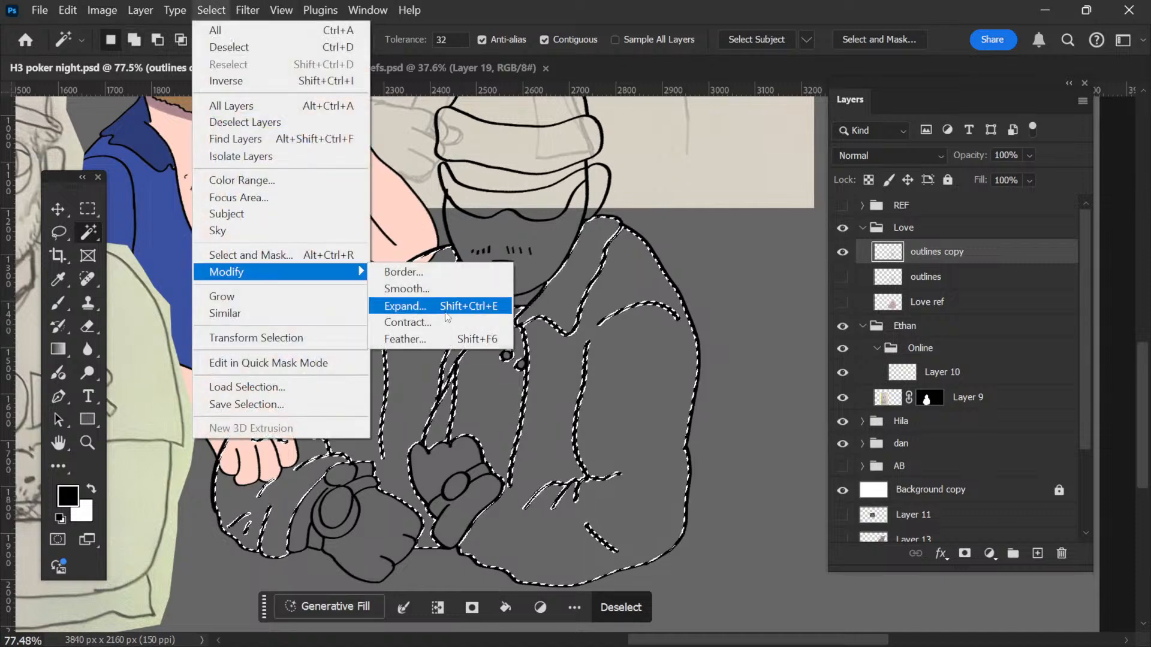
click(445, 312)
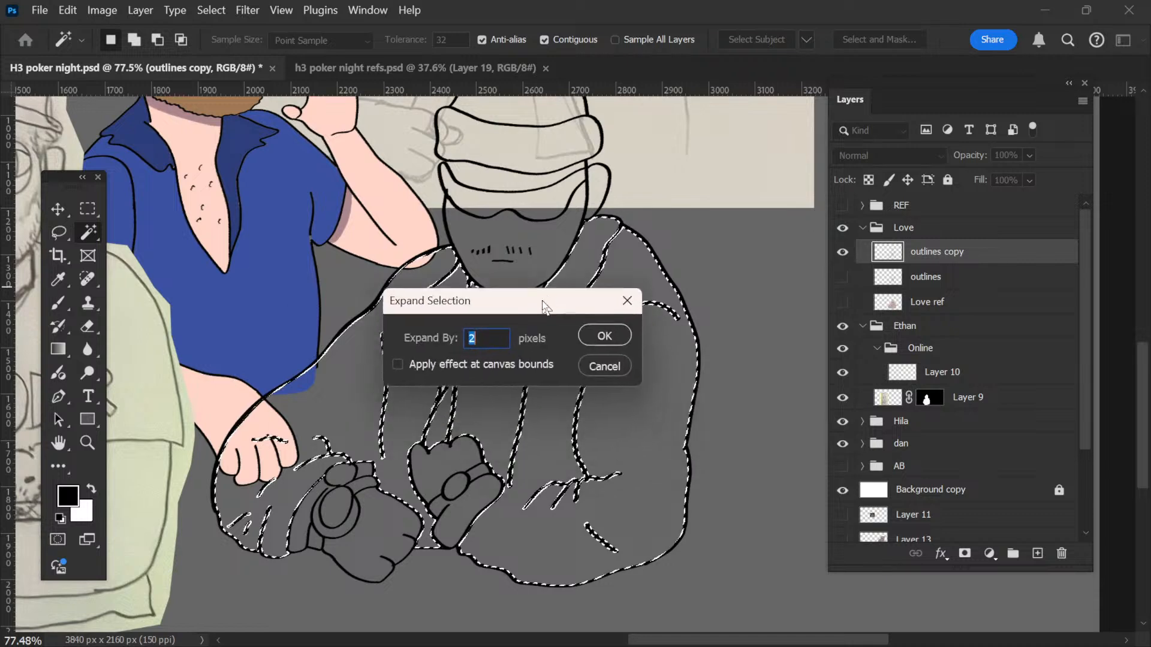
click(592, 335)
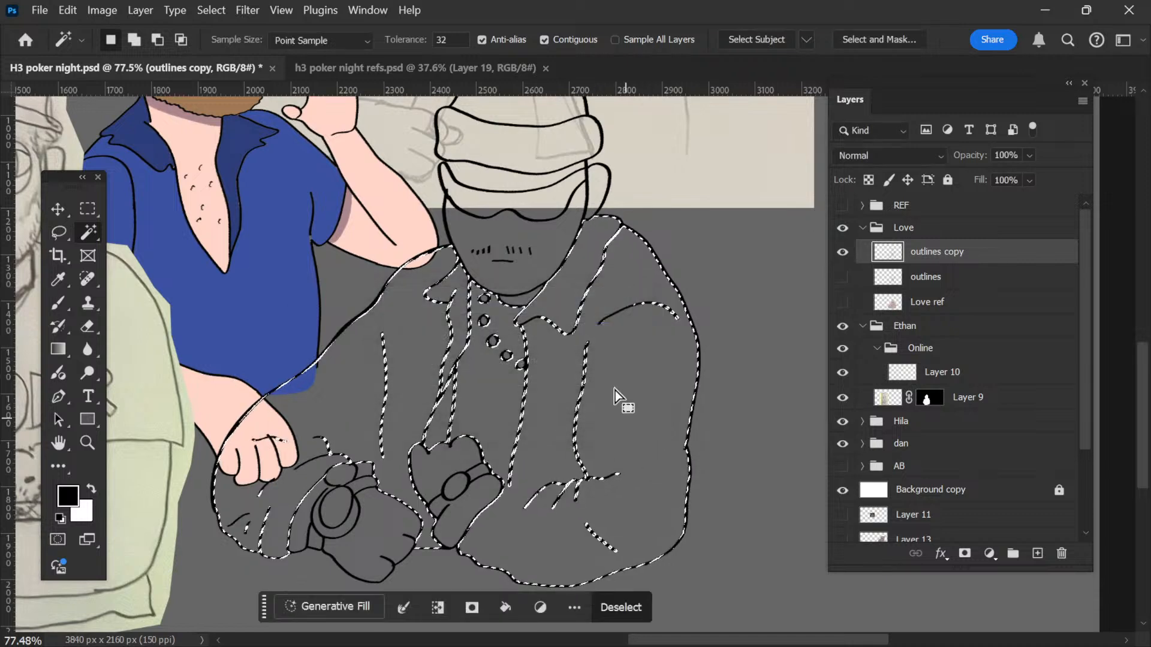
key(z)
drag(617, 395, 642, 432)
scroll(645, 430, down, 1)
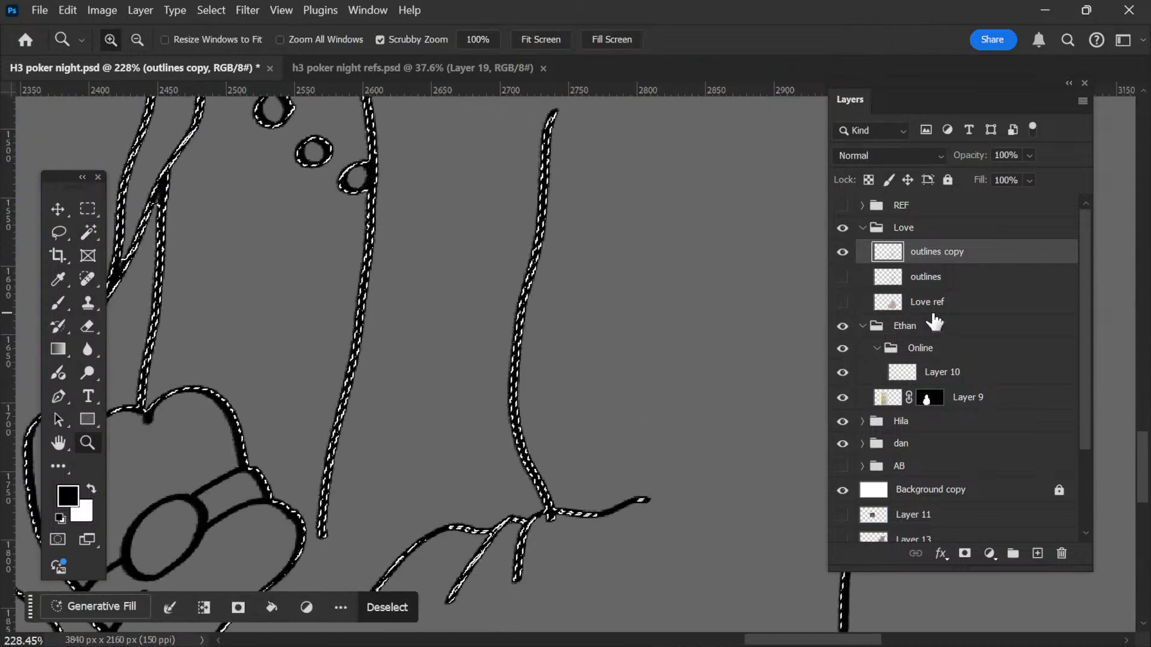
Step: Add a new layer above Love ref and place it in a group named FILLS
click(931, 309)
click(1038, 553)
key(ctrl+g)
double_click(923, 298)
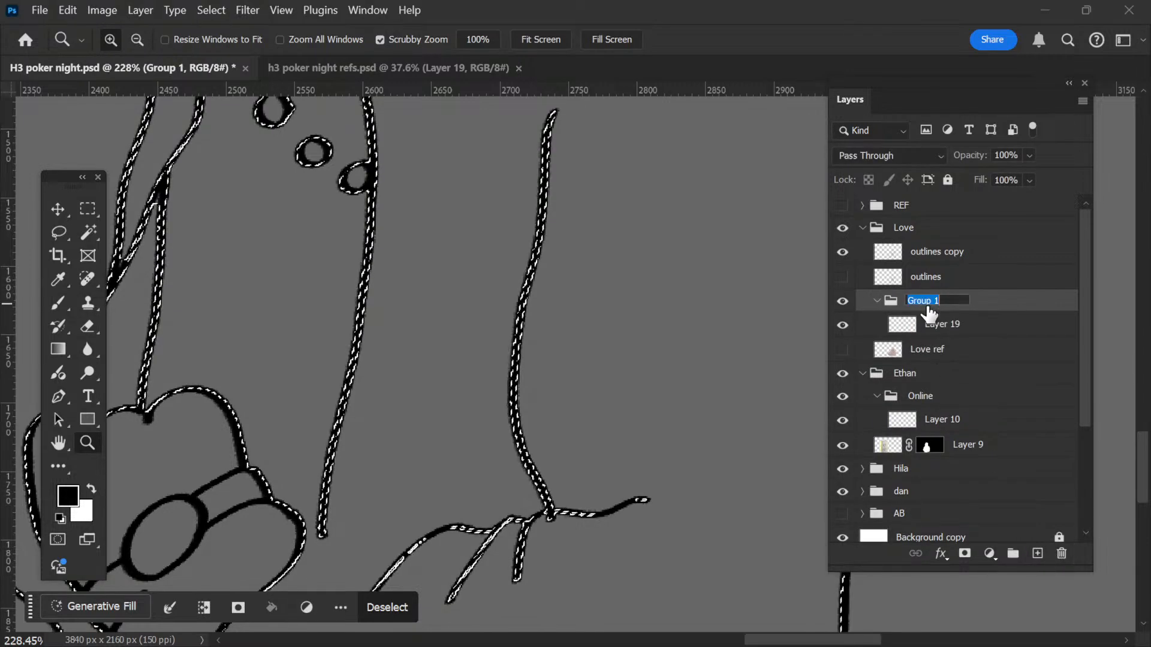
text(FILLS)
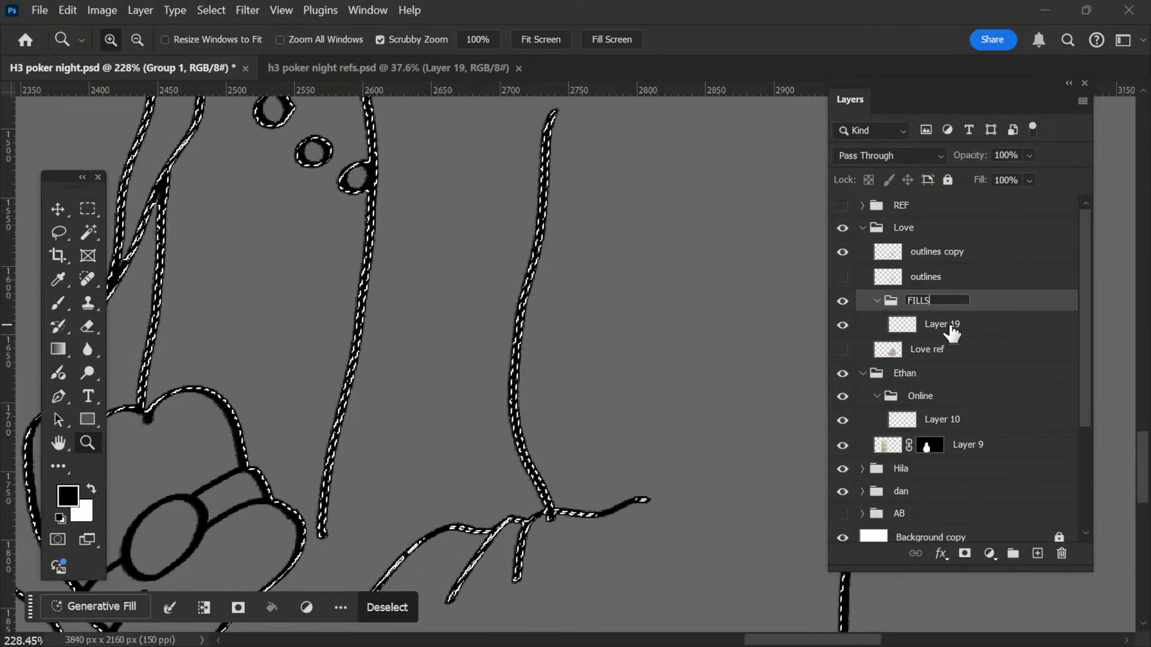
Step: Rename the new layer inside the group as shirt
double_click(951, 327)
text(SH)
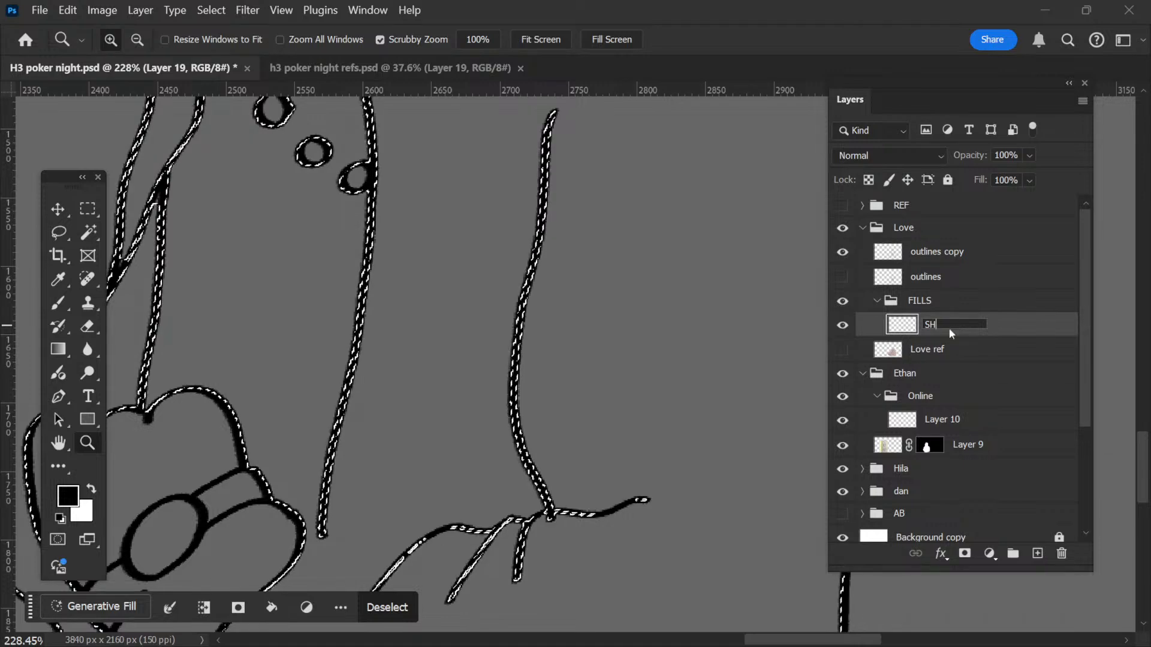
key(ctrl+a)
text(sh)
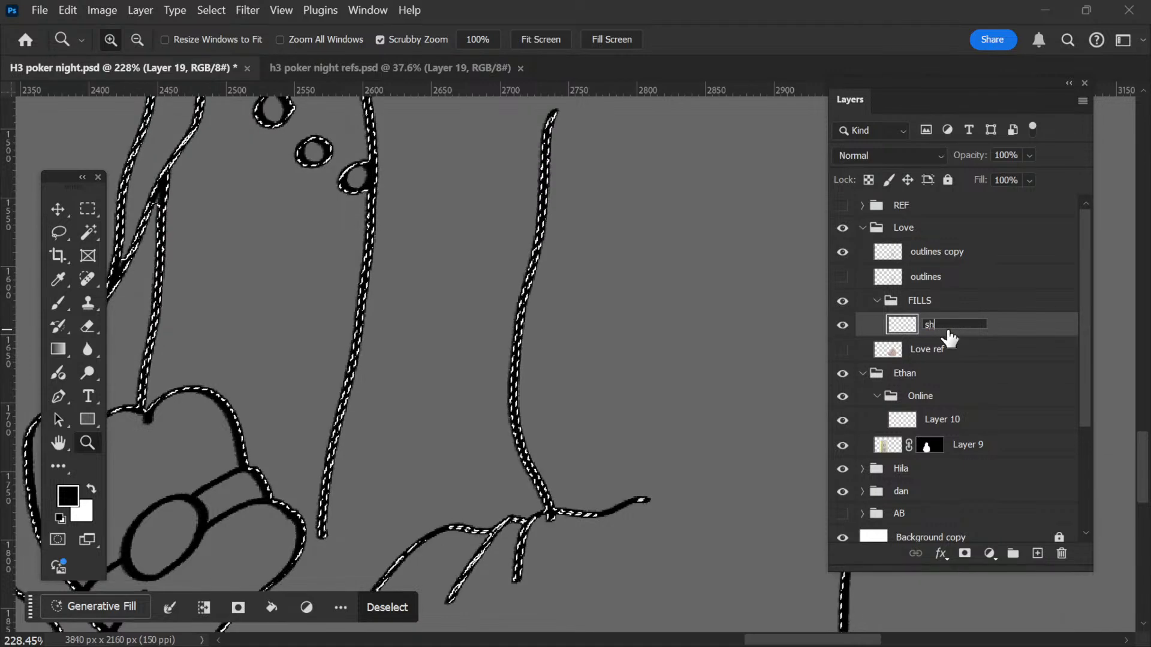
text(irt)
Step: Rename the FILLS group in lowercase as fills and make the shirt layer active
double_click(919, 301)
text(f)
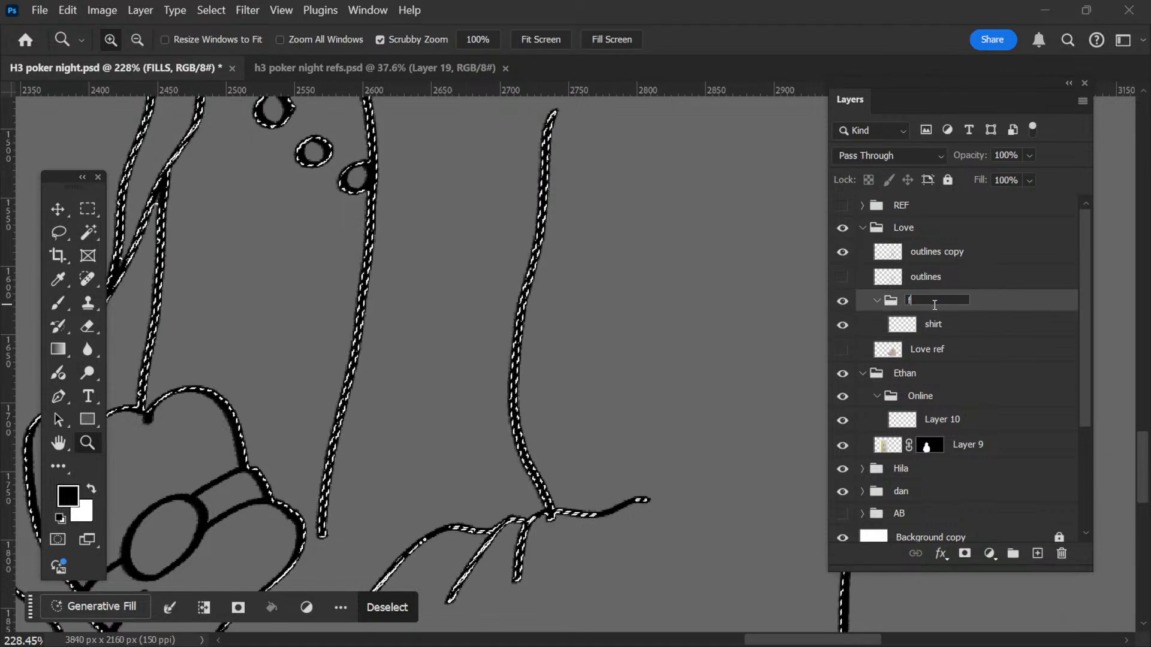
text(ills)
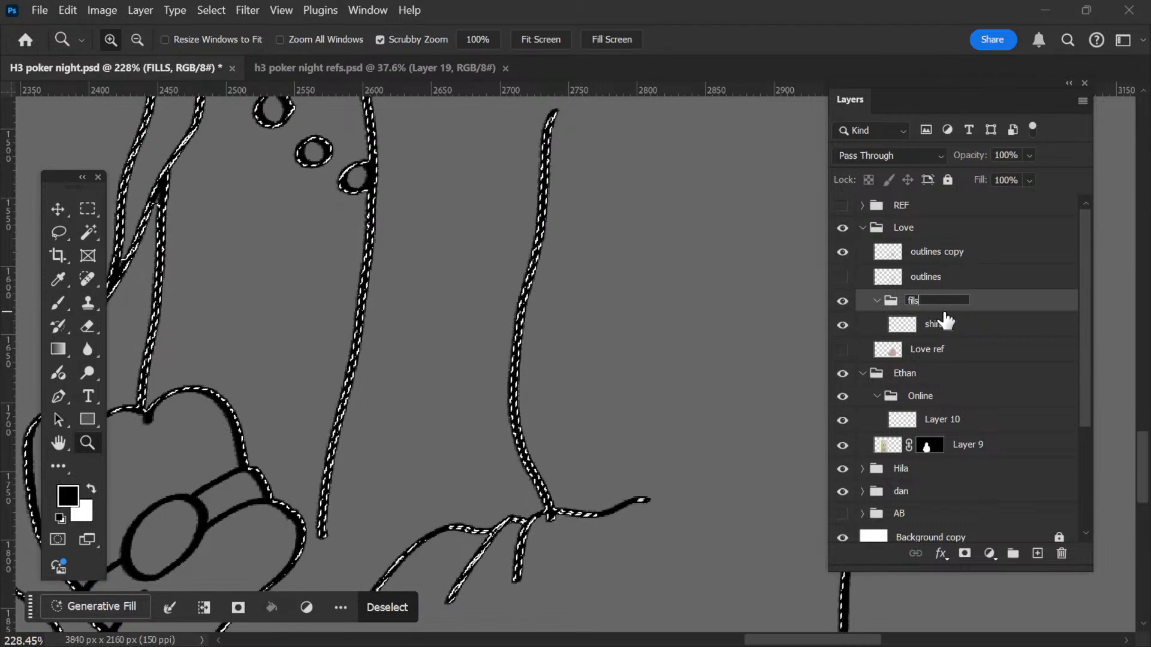
click(899, 330)
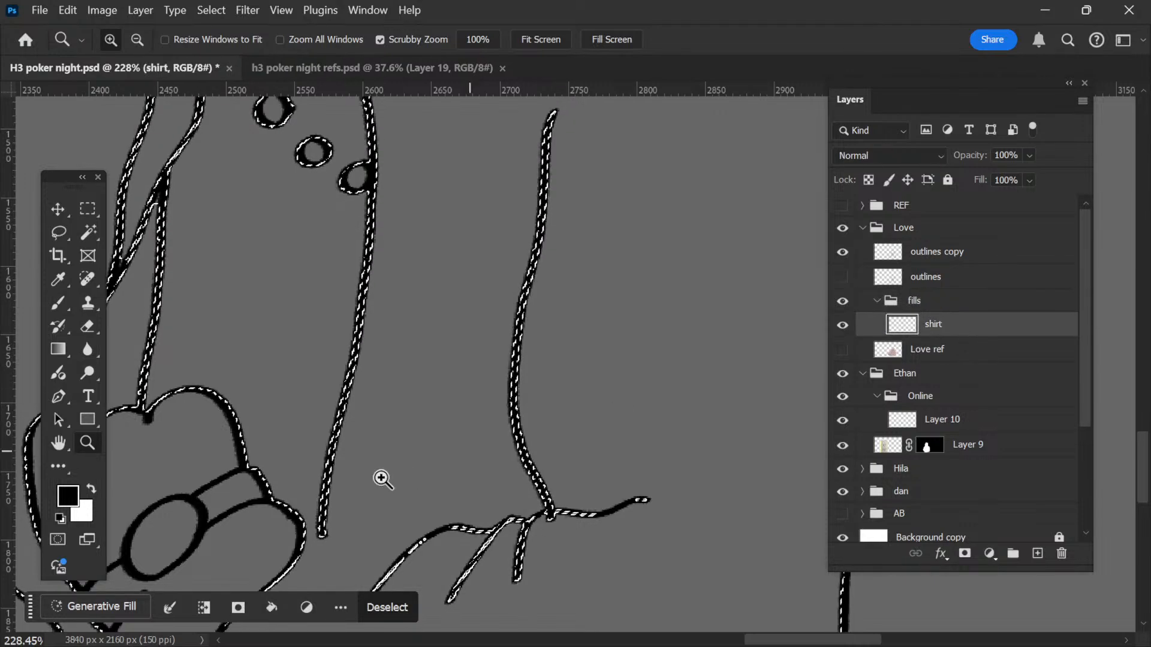
Step: Set the foreground colour to a bright sky blue for the jacket fill
key(i)
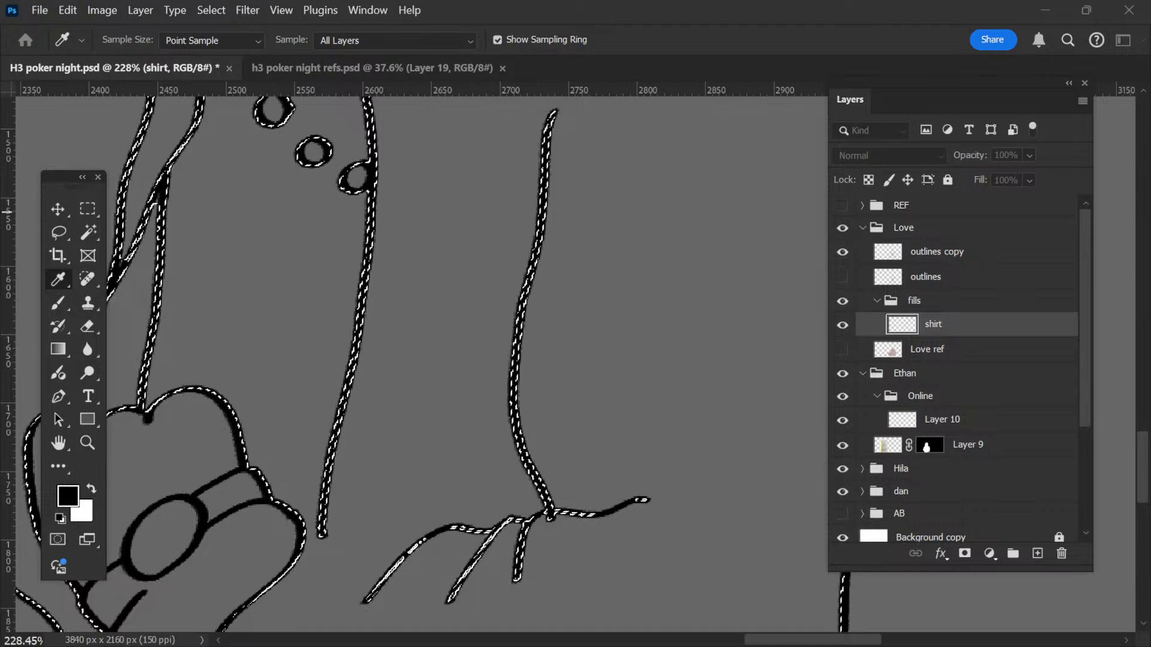
click(68, 496)
drag(681, 180, 472, 137)
click(550, 280)
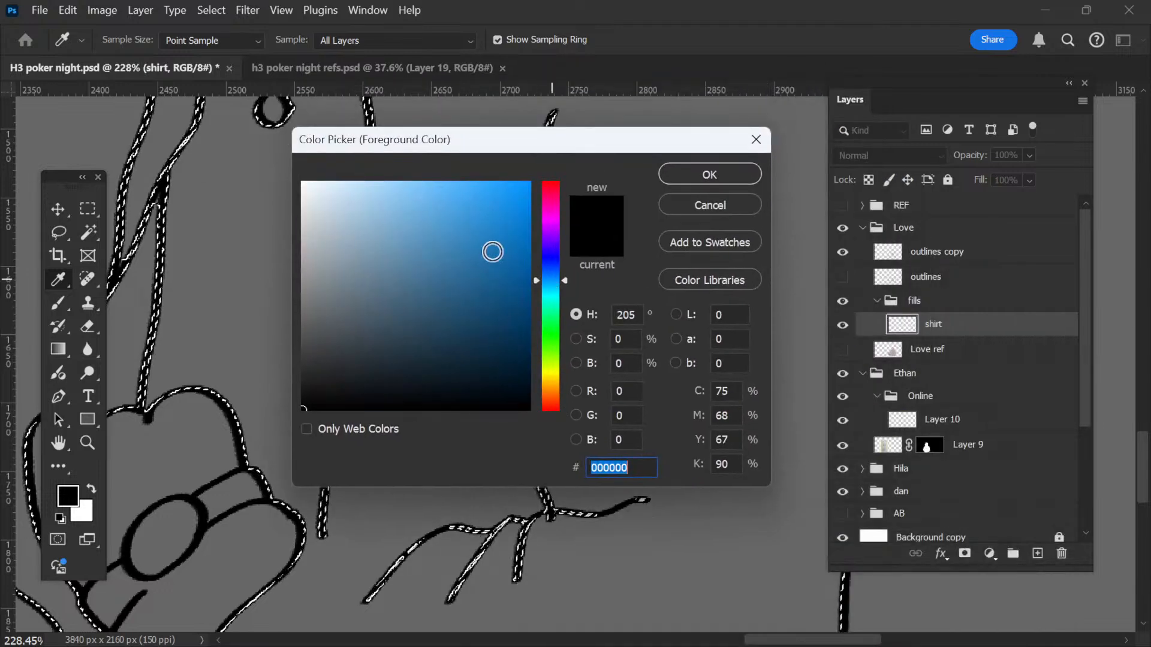
drag(491, 249, 478, 190)
click(710, 174)
Step: Clear the expanded jacket selection
key(z)
drag(539, 440, 570, 444)
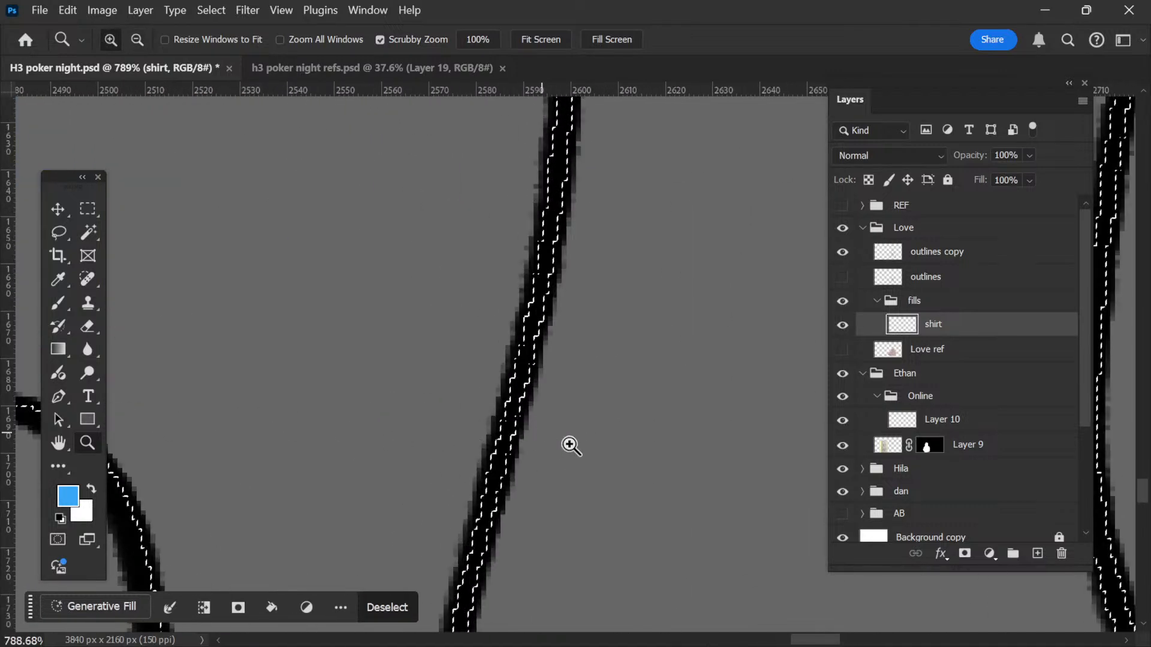
key(ctrl+z)
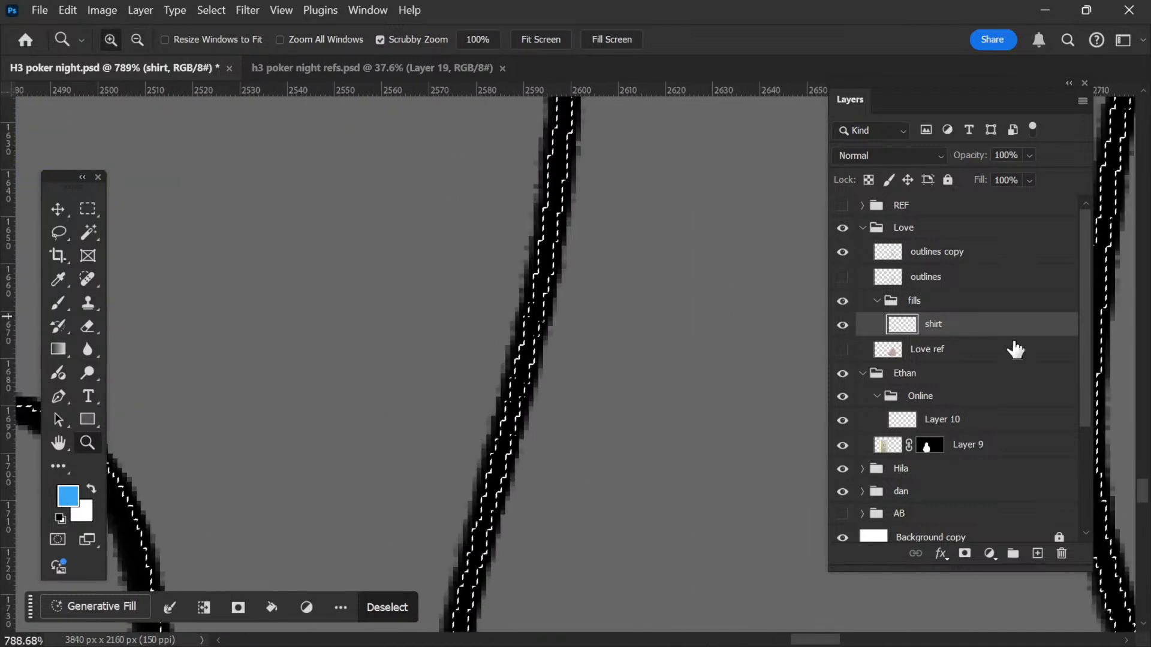
key(ctrl+d)
scroll(563, 354, down, 15)
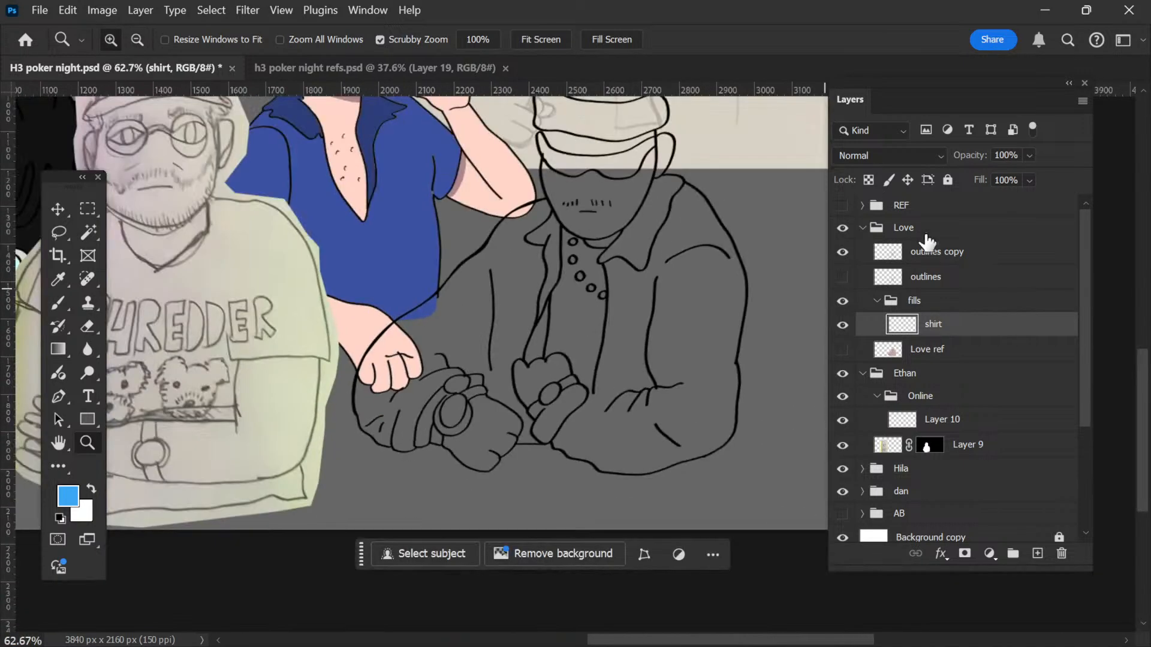
Step: Select the jacket area on the outlines copy layer with the contiguous Magic Wand at tolerance 32 and check the selection's edge
click(926, 246)
scroll(660, 288, up, 3)
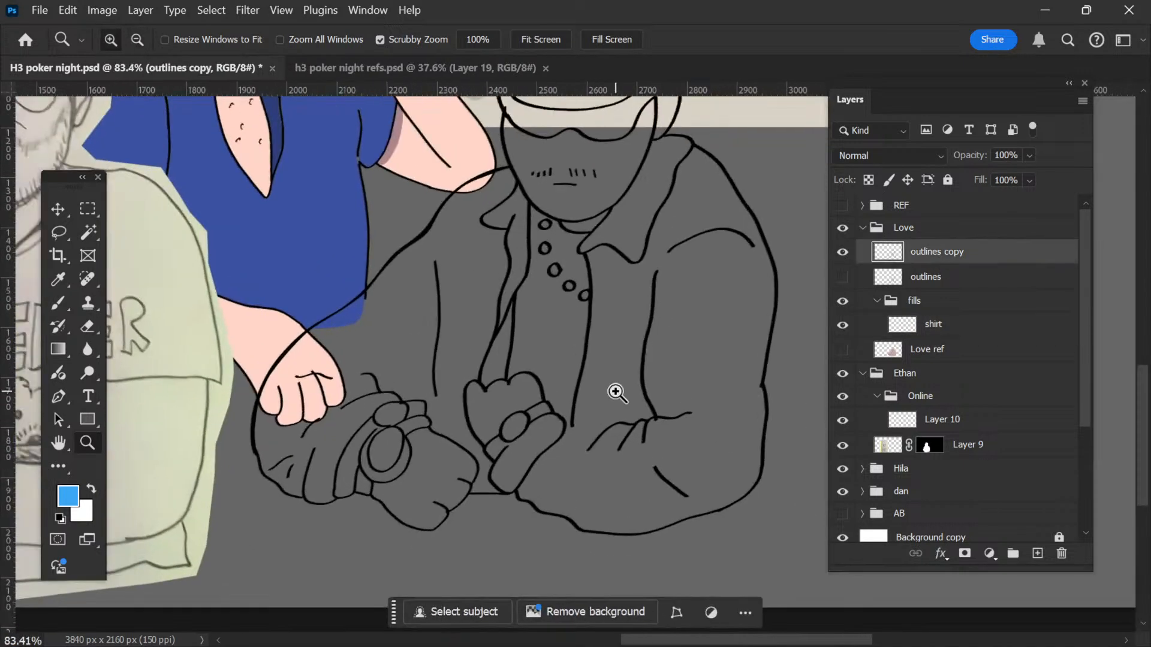
key(w)
right_click(94, 234)
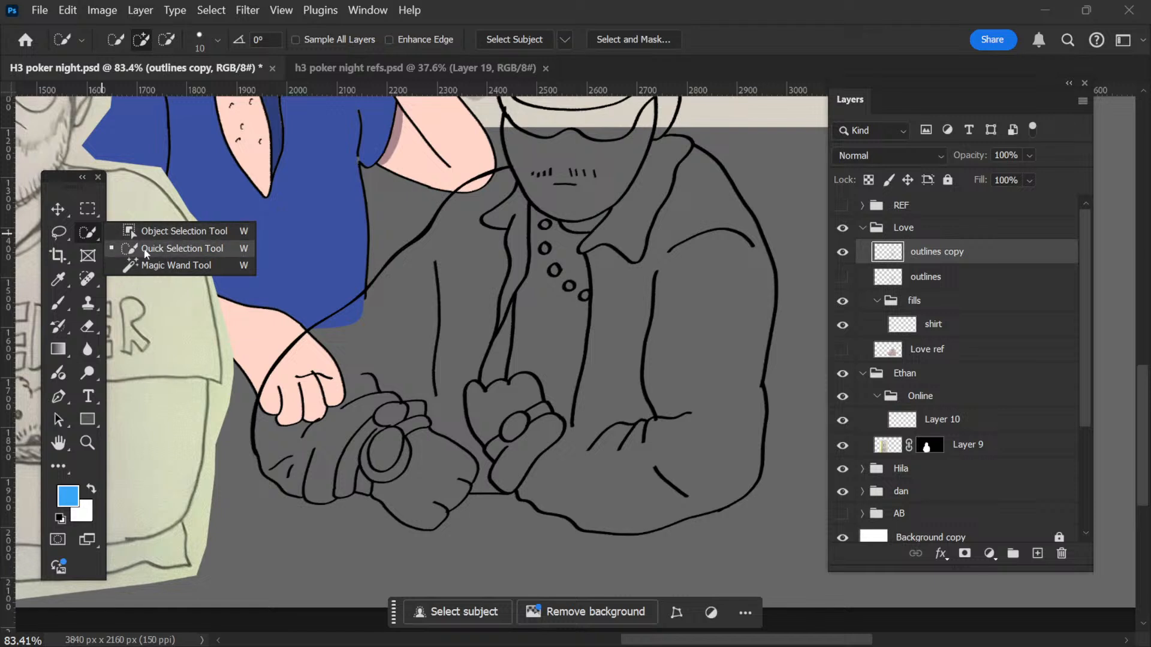
click(177, 265)
scroll(673, 334, up, 1)
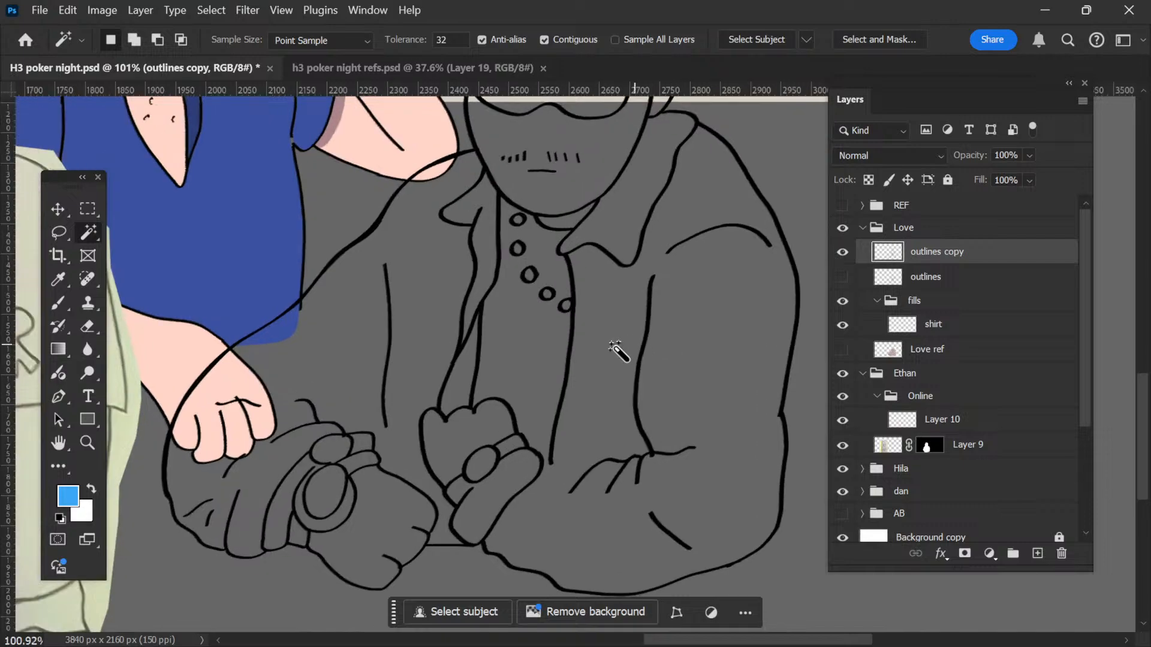
click(593, 338)
key(ctrl+space)
drag(626, 251, 625, 414)
drag(557, 392, 604, 419)
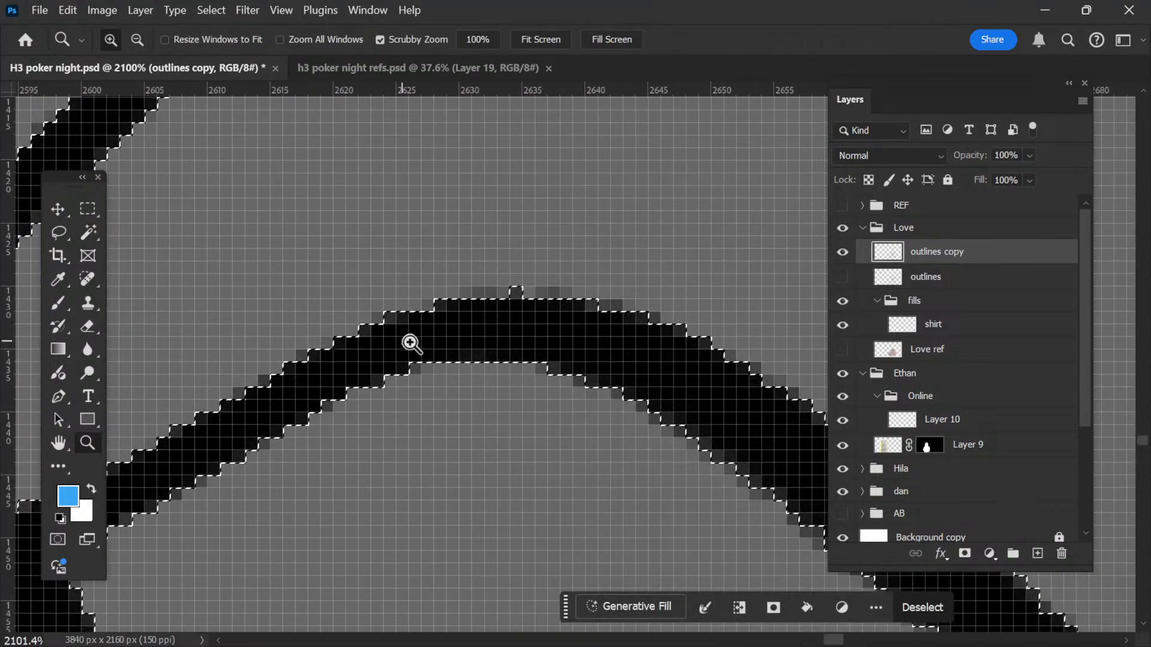
drag(475, 325, 532, 343)
Step: Fill the selected jacket area with the blue foreground colour on the shirt layer using the Paint Bucket, and deselect
click(983, 327)
key(g)
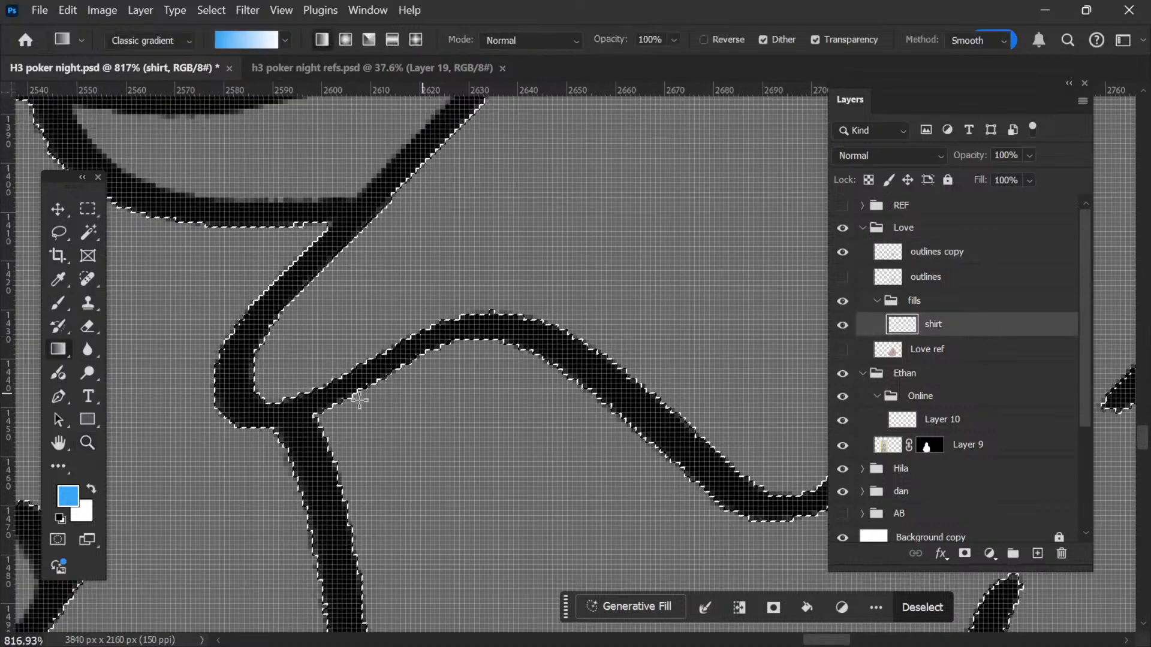
right_click(69, 349)
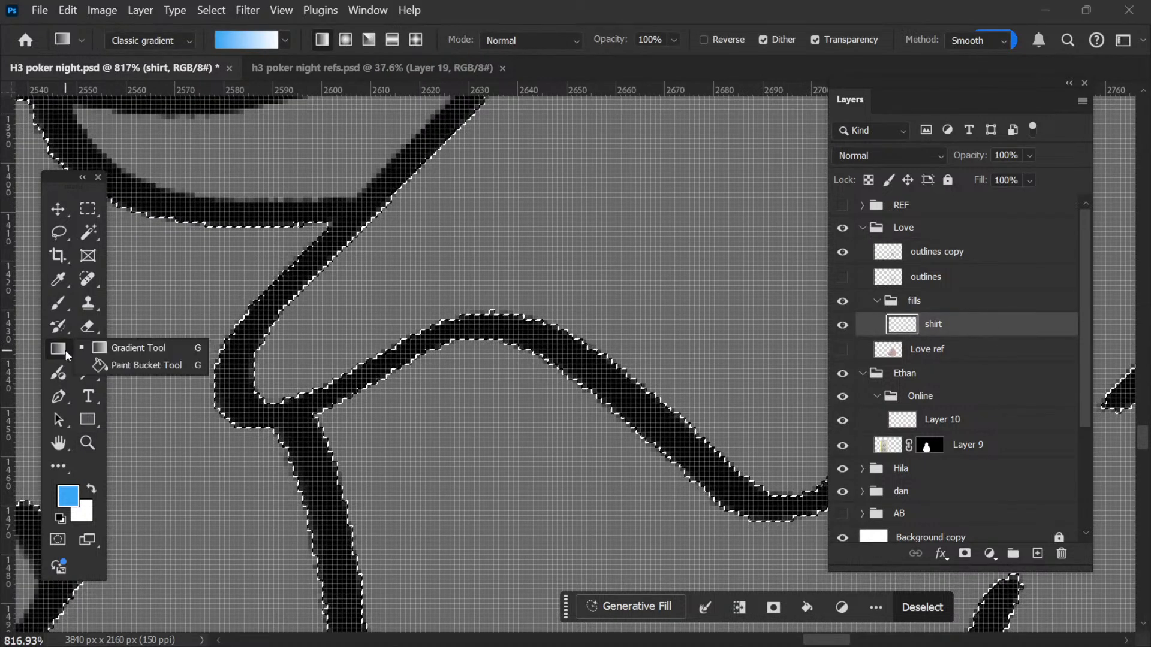
click(155, 364)
scroll(496, 389, down, 2)
scroll(396, 343, right, 2)
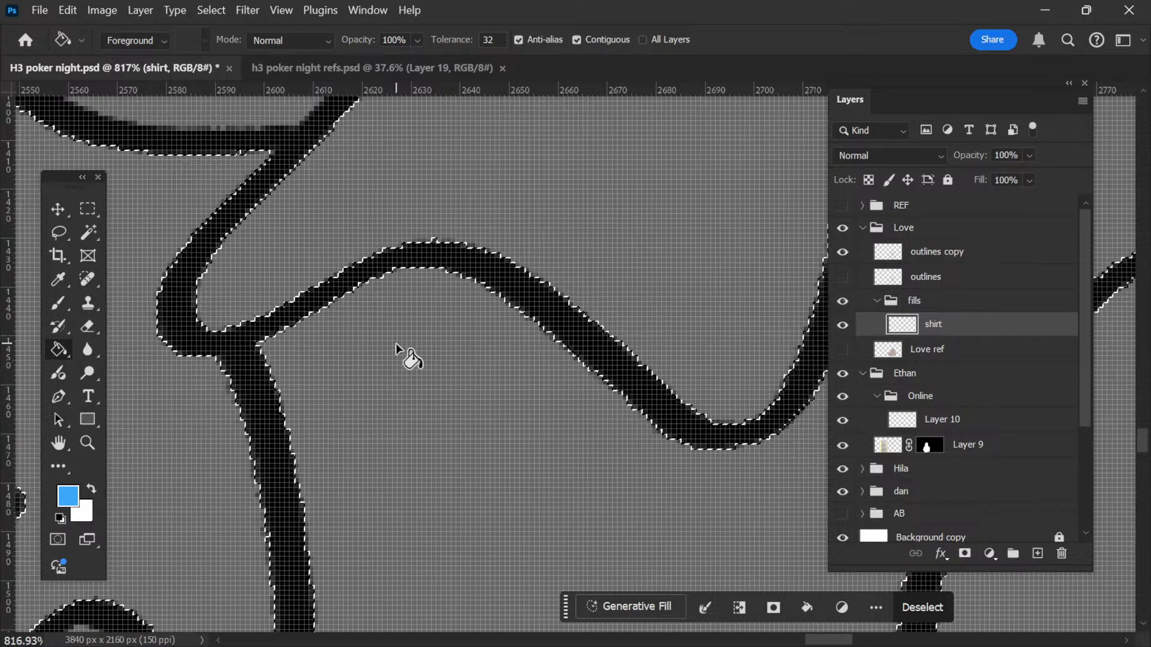
click(435, 330)
key(ctrl+d)
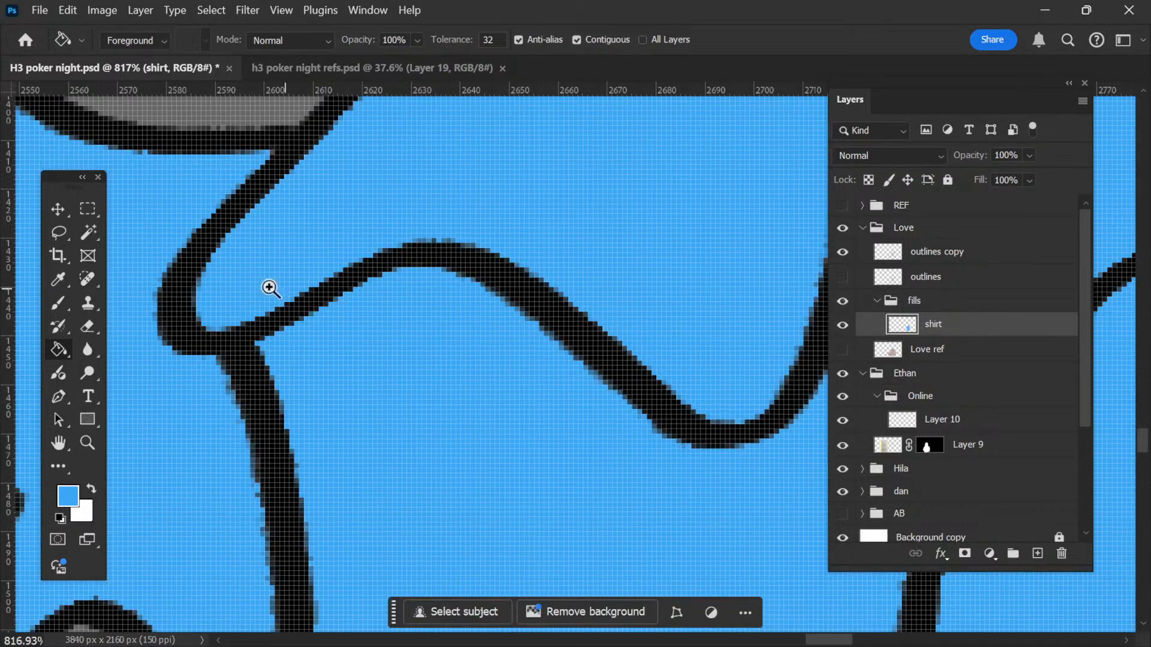
Step: Examine the blue fill's edge along the jacket outlines for gaps
key(z)
drag(455, 333, 384, 315)
scroll(419, 471, down, 3)
drag(416, 473, 479, 500)
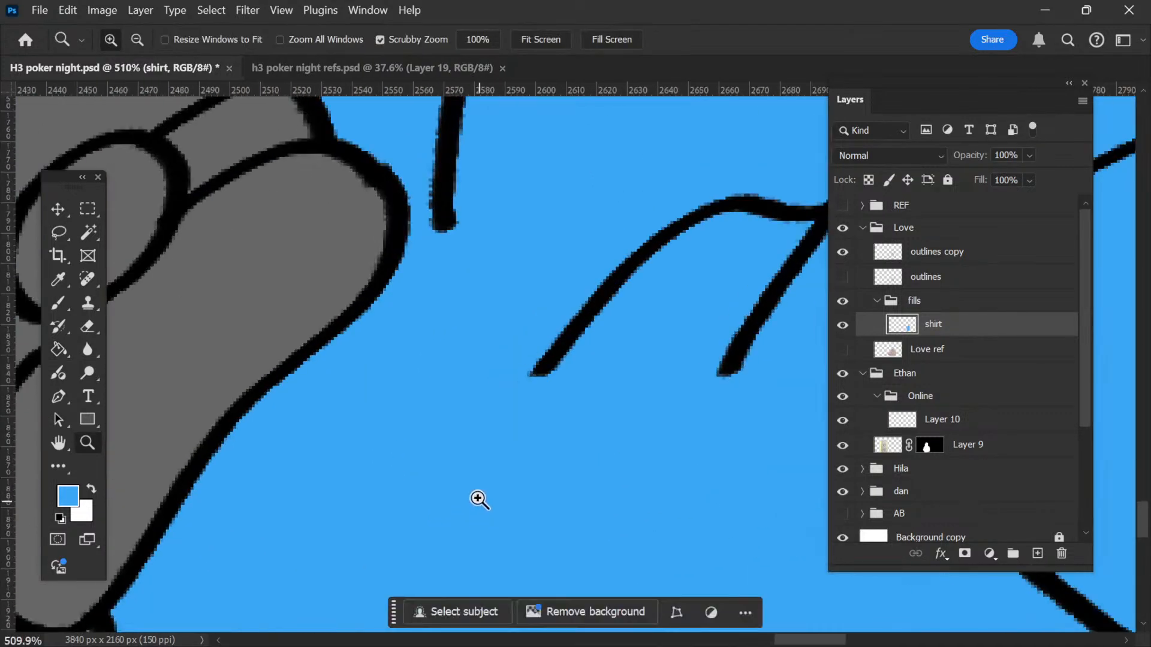
drag(416, 162, 275, 470)
drag(205, 416, 388, 285)
Step: Try shifting the blue fill slightly away from the outline, and undo the shift
key(v)
mouse_move(326, 347)
mouse_down()
mouse_move(318, 337)
mouse_move(329, 344)
mouse_up()
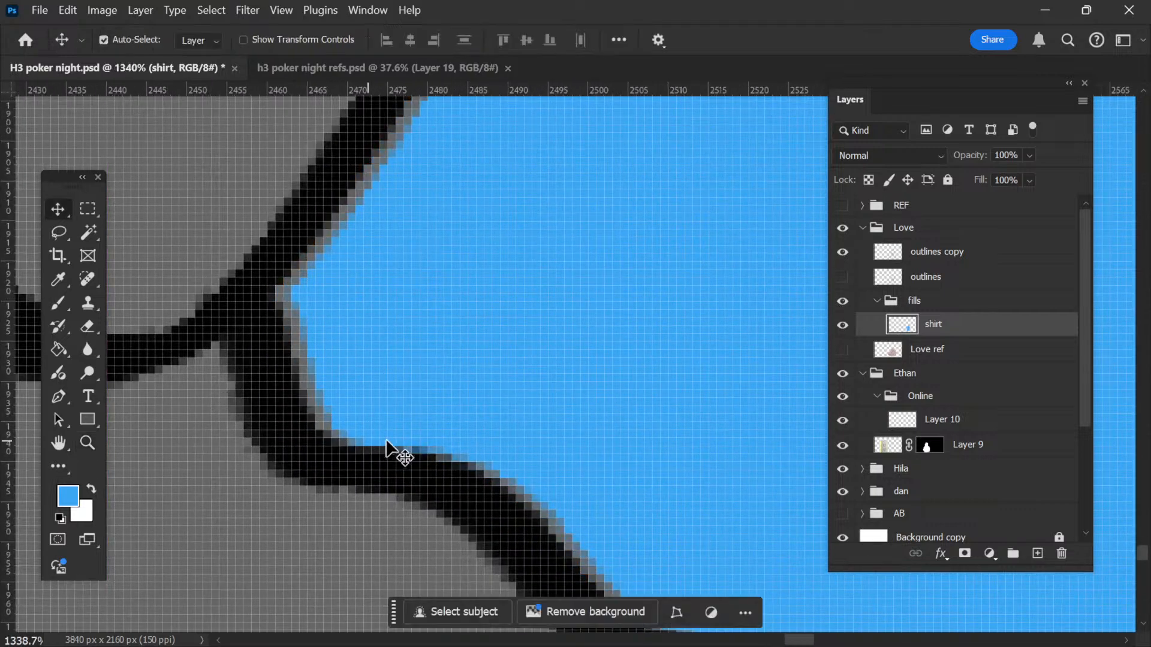
key(ctrl+z)
Step: Load the shirt layer's fill as a selection and expand it into the surrounding black outlines, keeping the Paint Bucket ready
key(g)
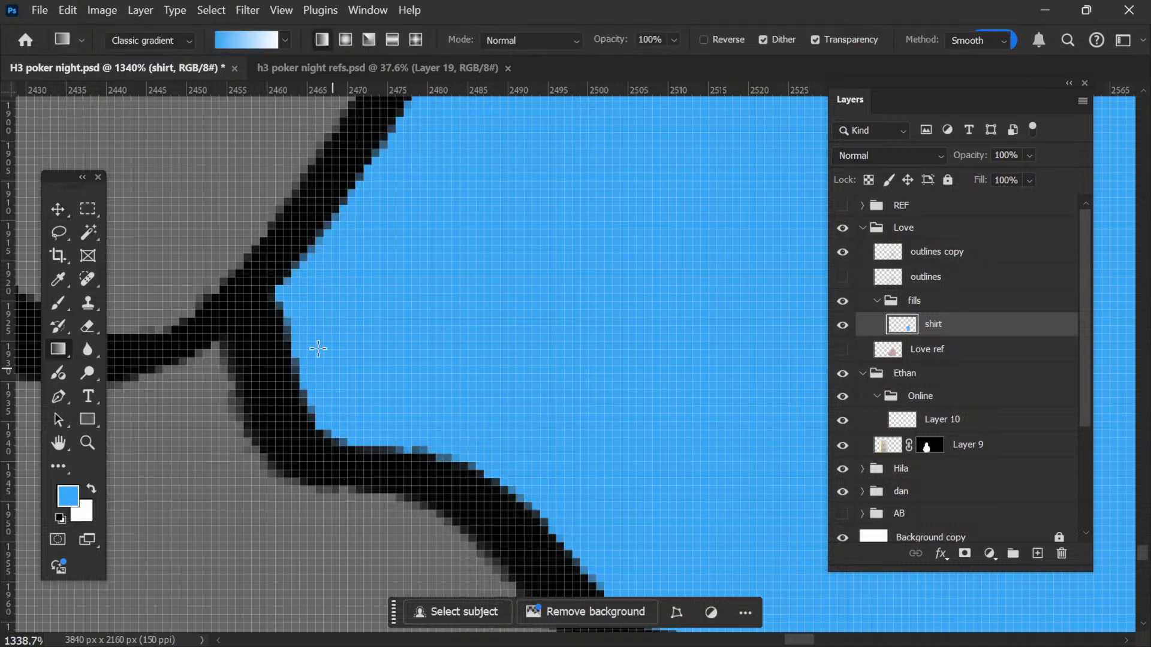
right_click(74, 344)
click(156, 364)
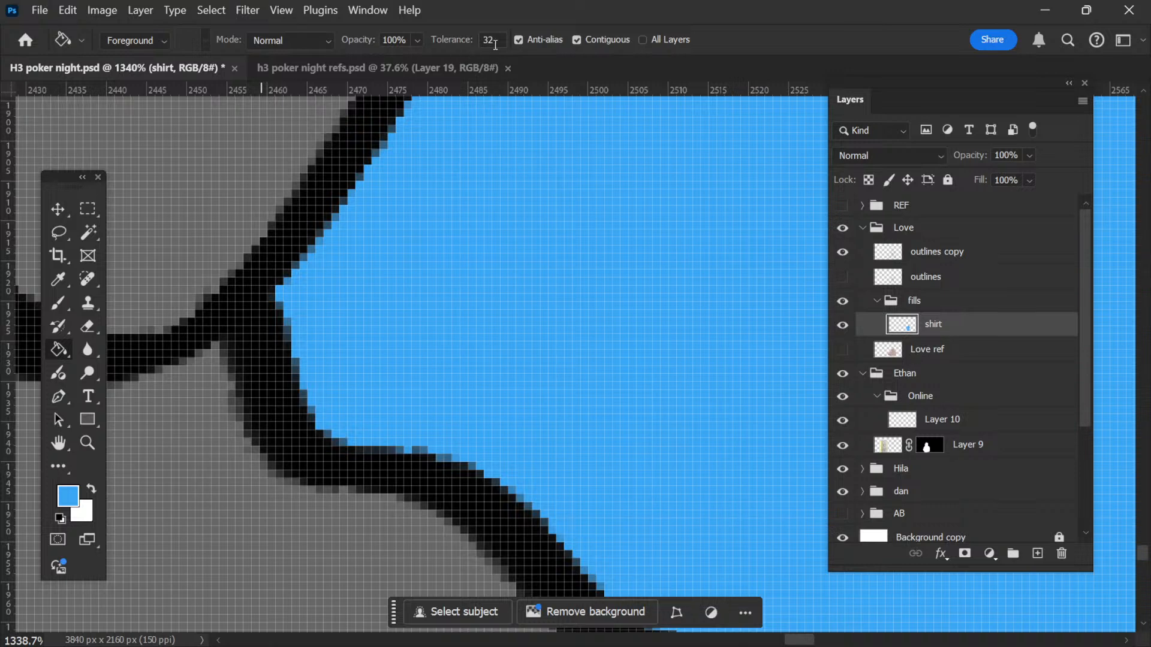
scroll(234, 252, down, 10)
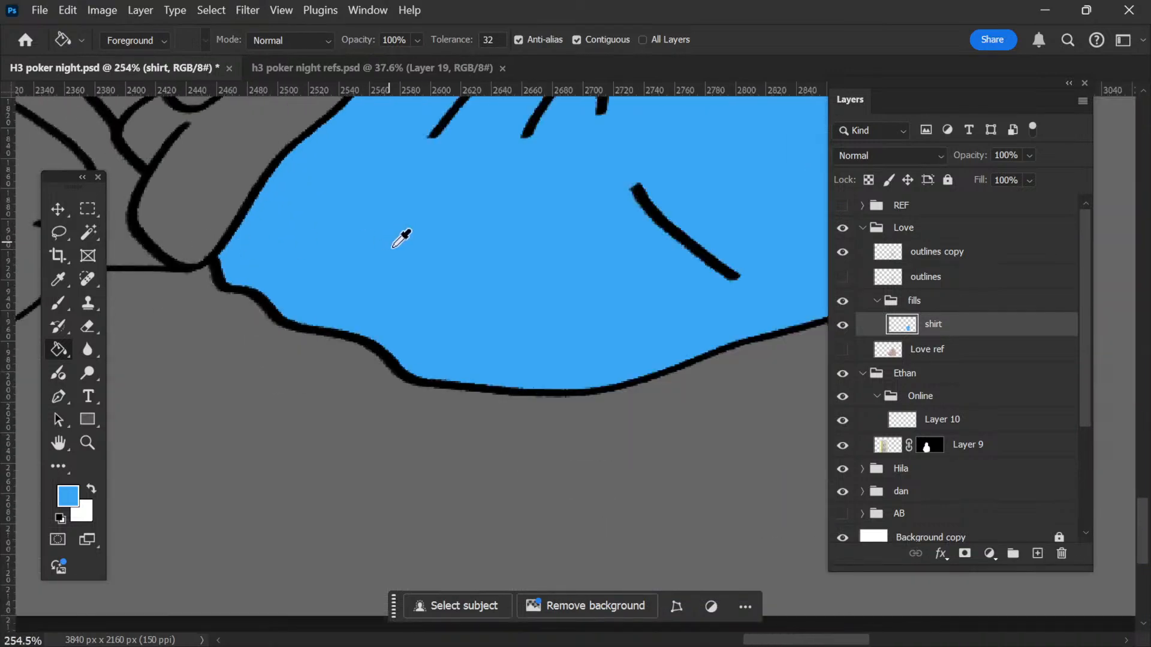
scroll(413, 215, up, 6)
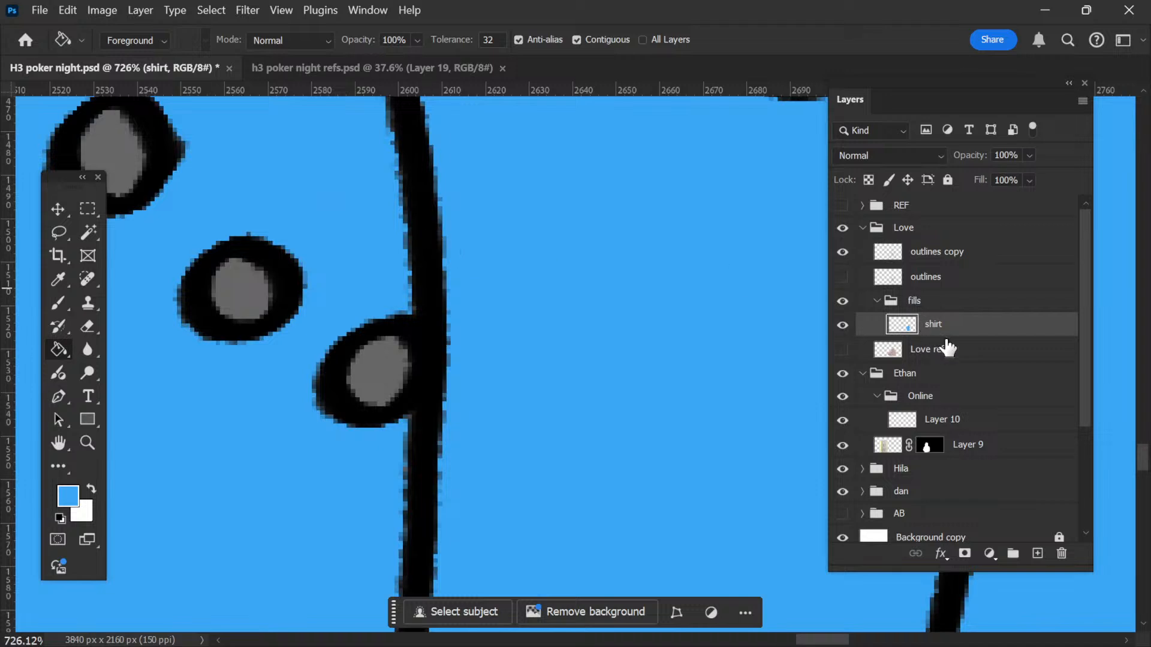
ctrl+click(902, 324)
click(211, 10)
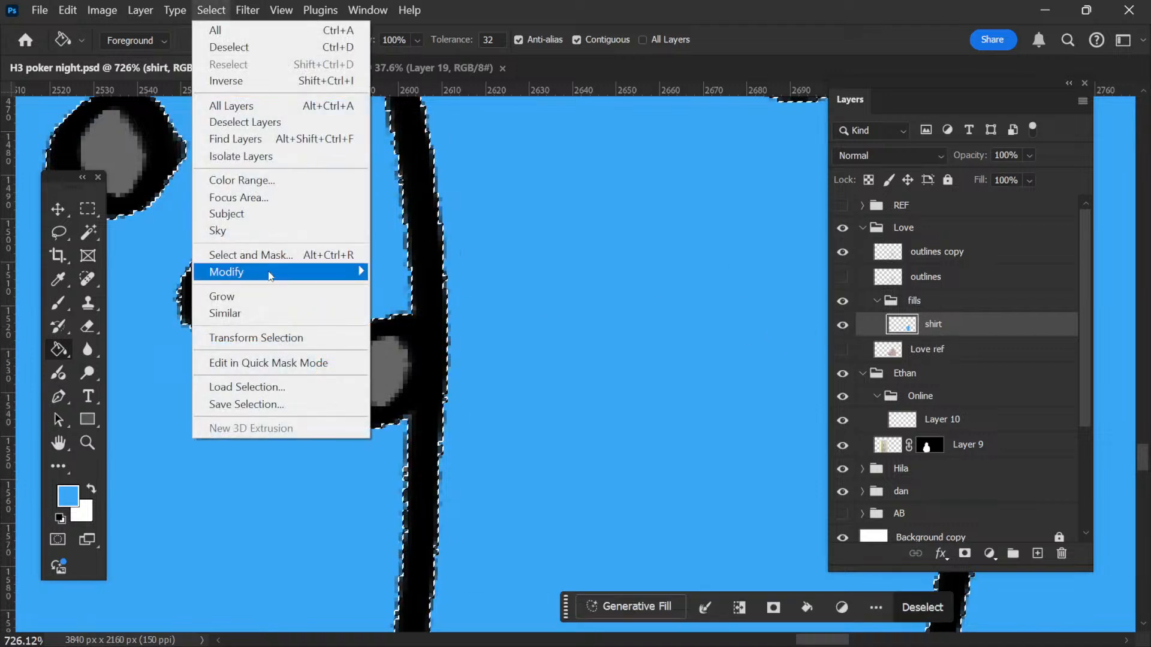
mouse_move(270, 271)
click(453, 309)
key(Return)
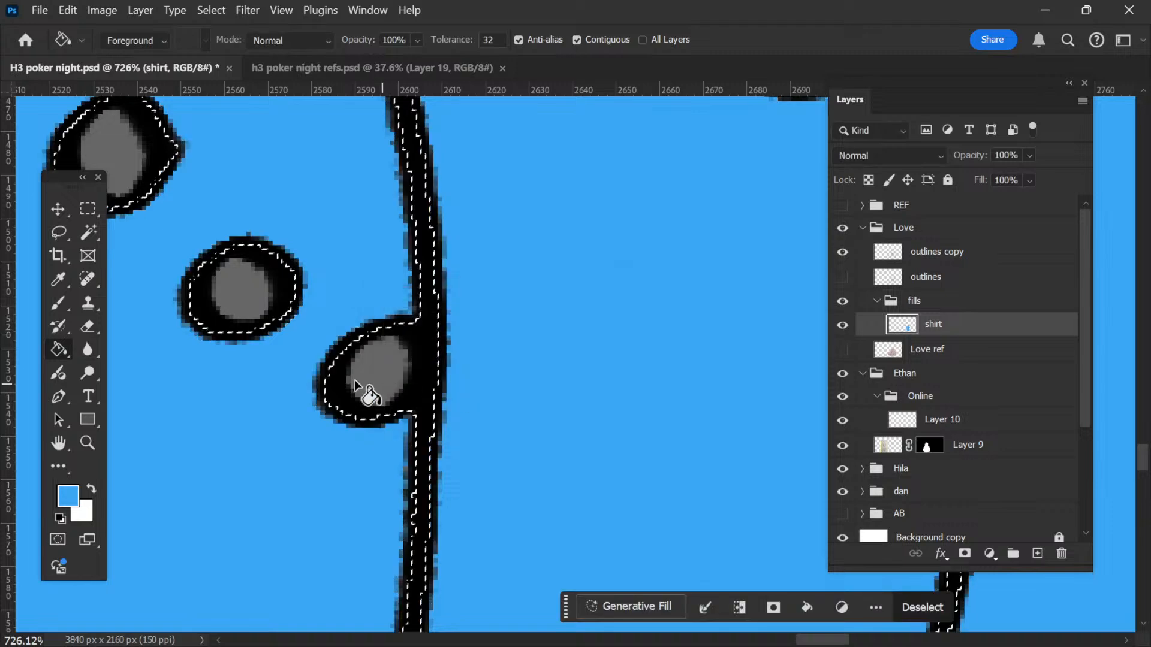
scroll(355, 380, up, 2)
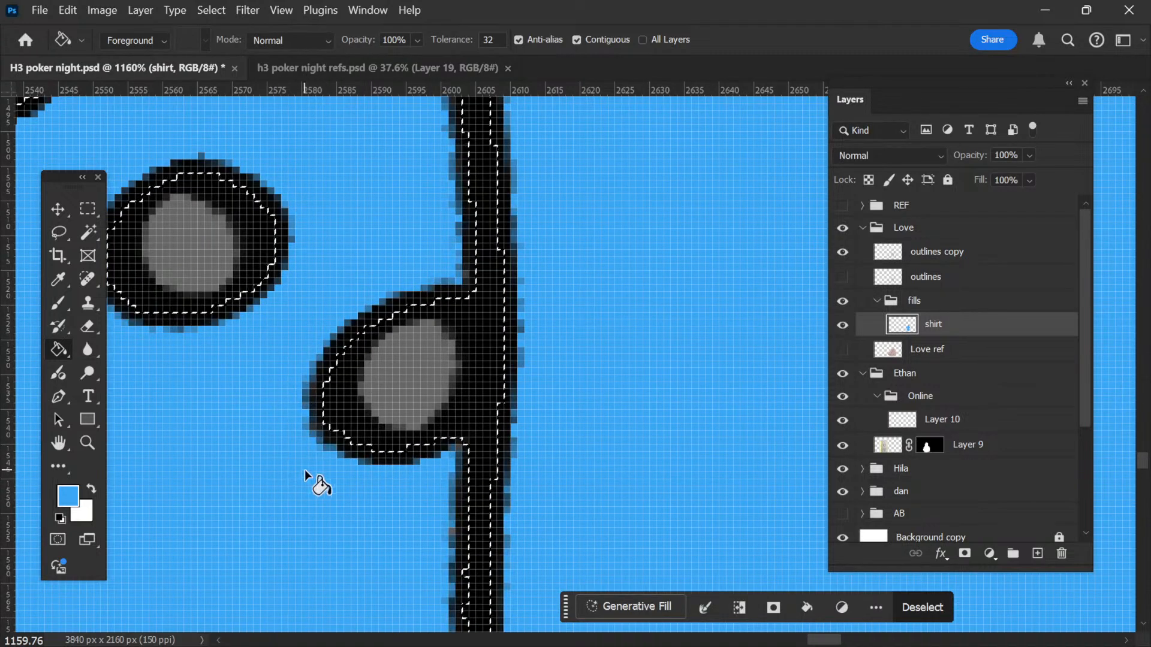
Step: Hide the shirt layer, fill the expanded selection with blue on a new layer above it, and deselect
click(843, 324)
click(1037, 554)
click(436, 542)
key(ctrl+d)
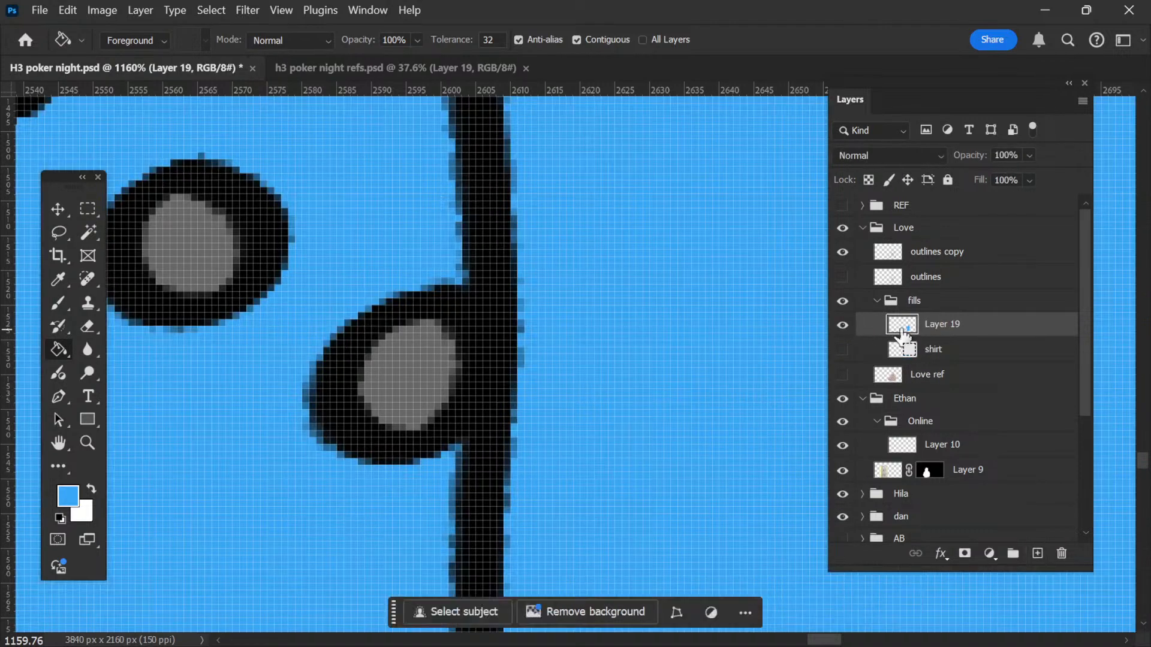
Step: Compare the expanded fill with the original shirt fill where they meet the outline near the lowest button
click(840, 328)
key(z)
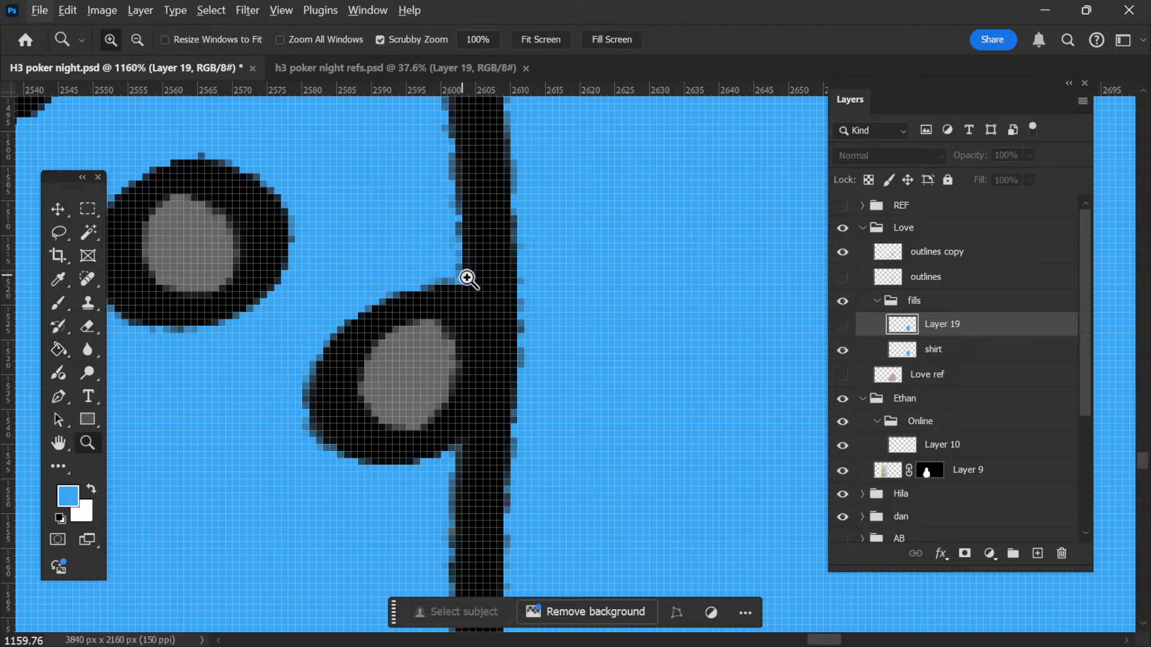
drag(465, 275, 528, 339)
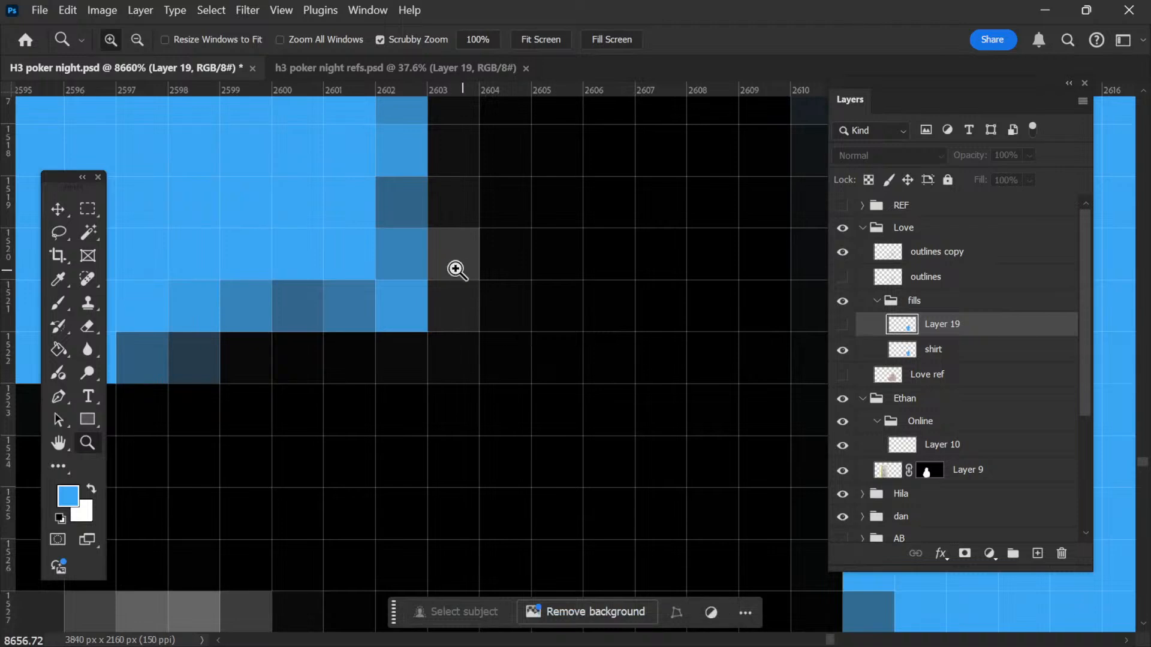
drag(431, 249, 540, 298)
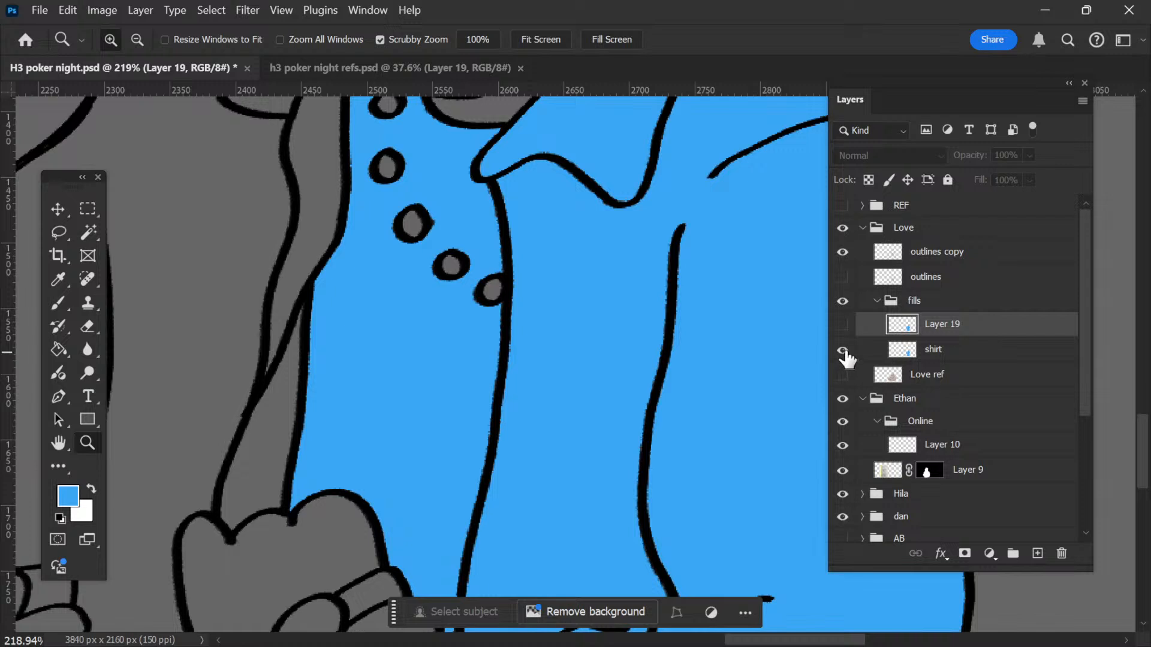
Step: Merge the expanded fill layer and the shirt layer into a single shirt layer
click(944, 357)
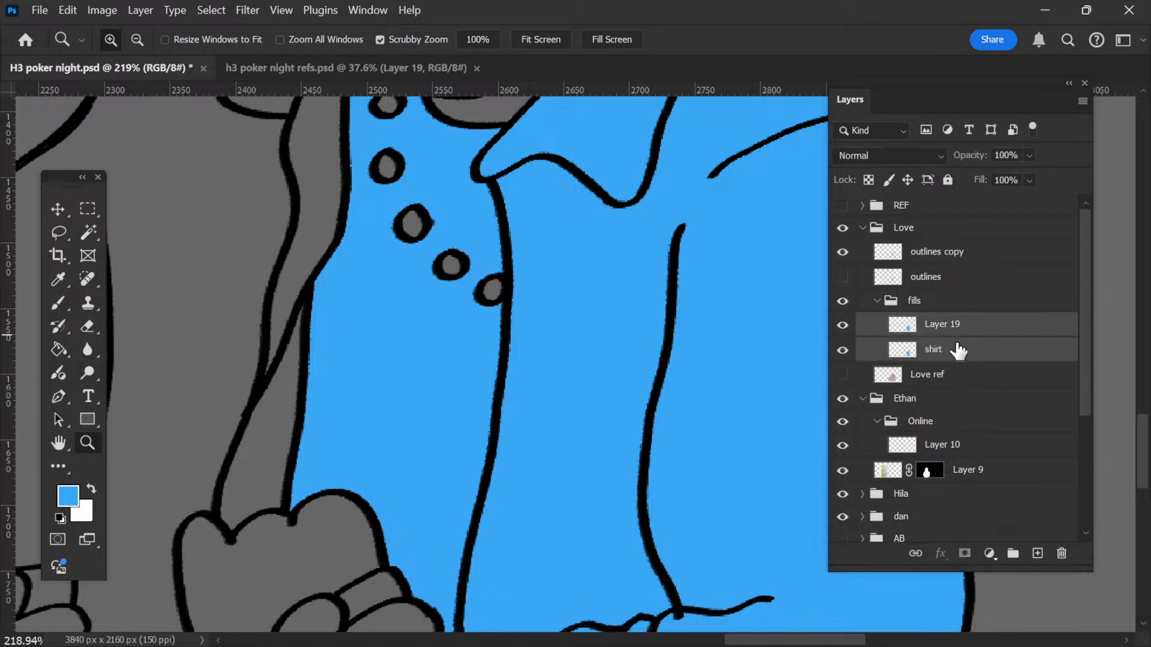
mouse_move(956, 348)
mouse_down()
mouse_move(962, 327)
mouse_move(962, 343)
mouse_up()
key(ctrl+e)
Step: Review the merged blue jacket fill against the outlines of the whole figure
scroll(627, 370, down, 10)
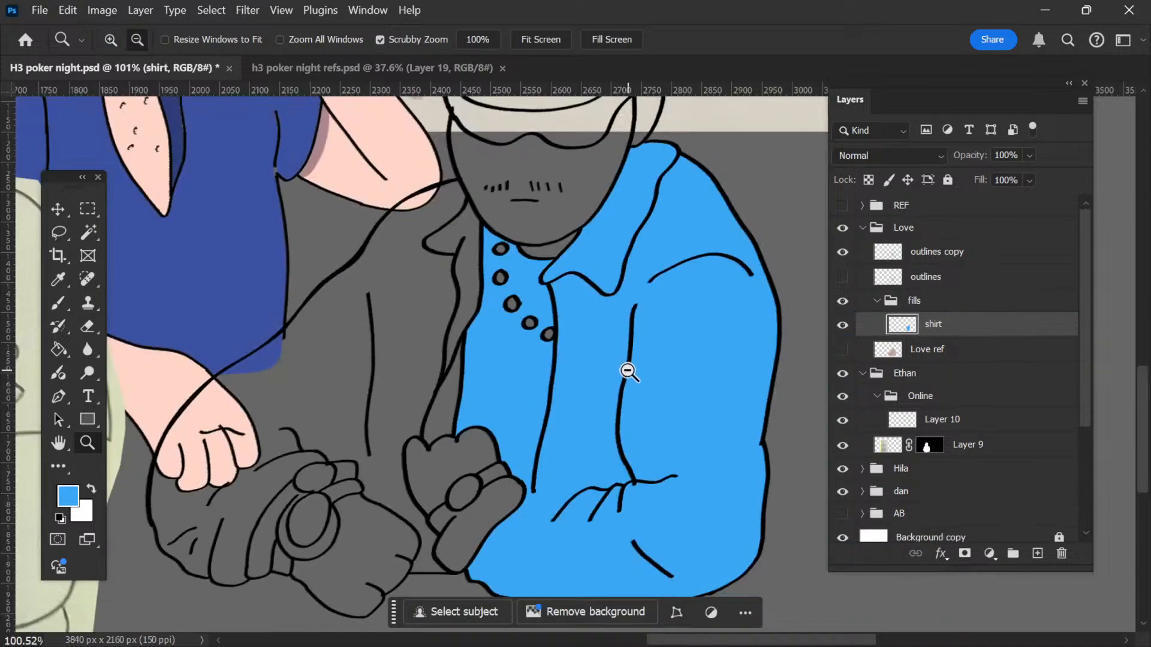
scroll(617, 364, up, 4)
scroll(618, 364, up, 2)
scroll(575, 351, down, 3)
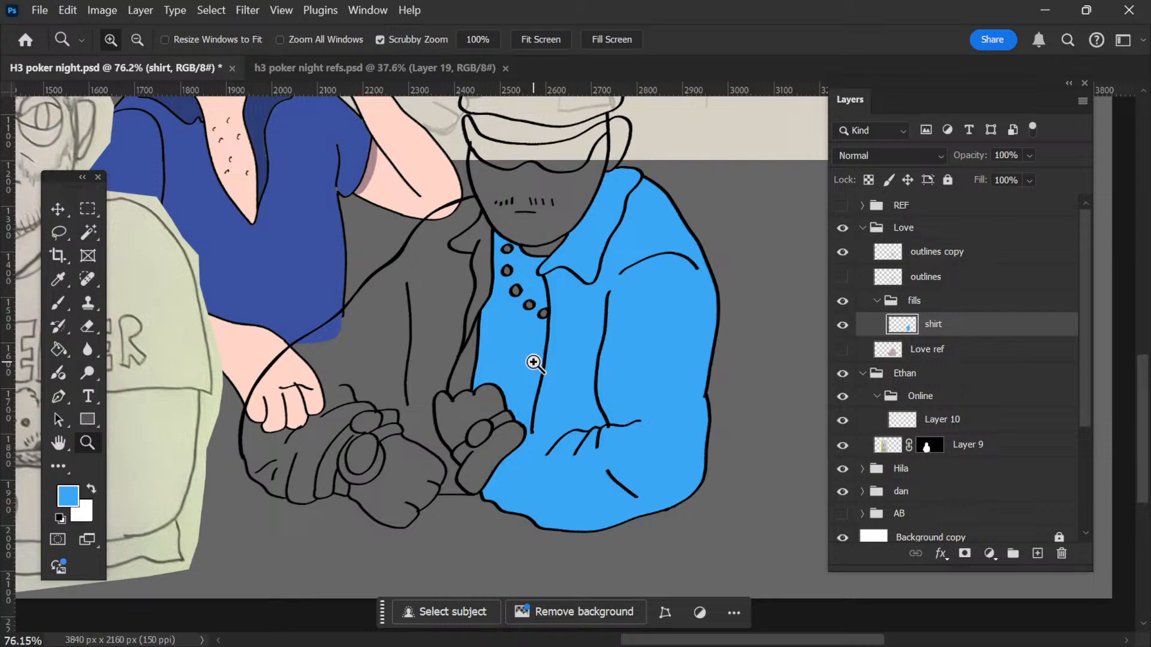
scroll(533, 363, down, 2)
scroll(528, 372, up, 4)
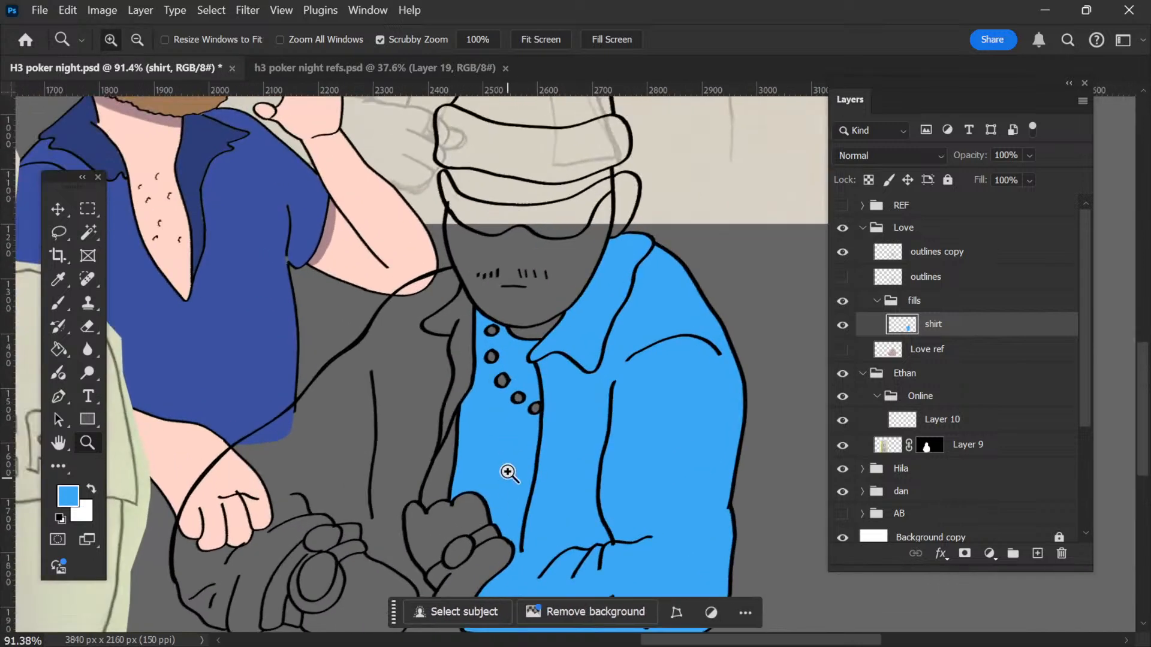
scroll(485, 402, down, 2)
key(alt+Tab)
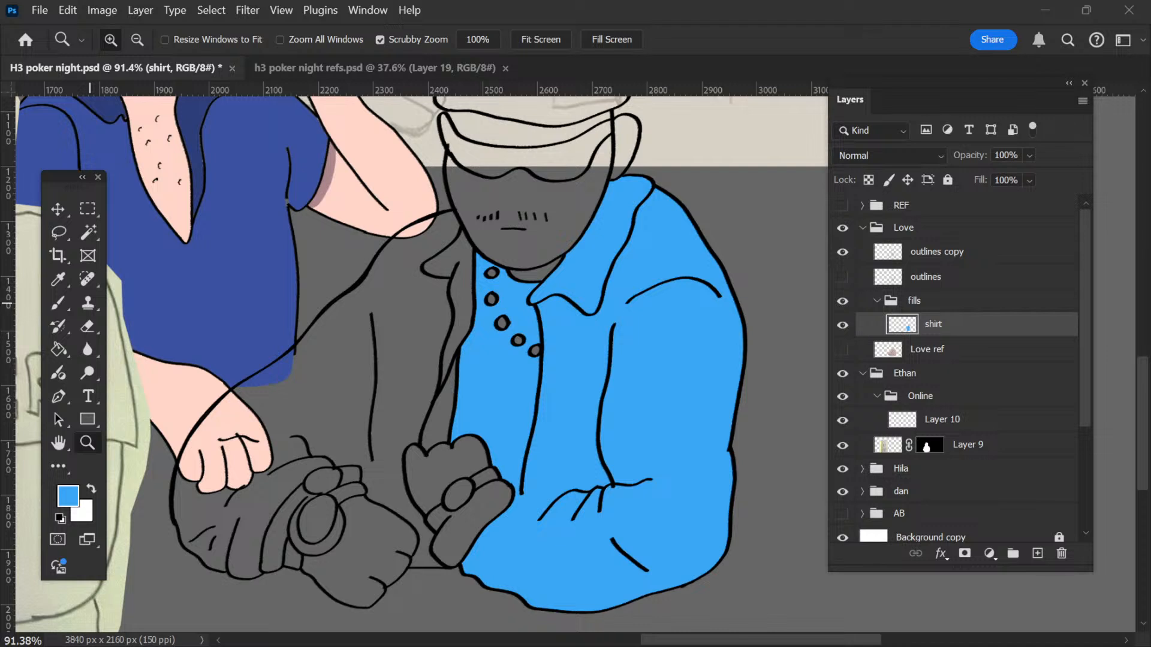
click(698, 48)
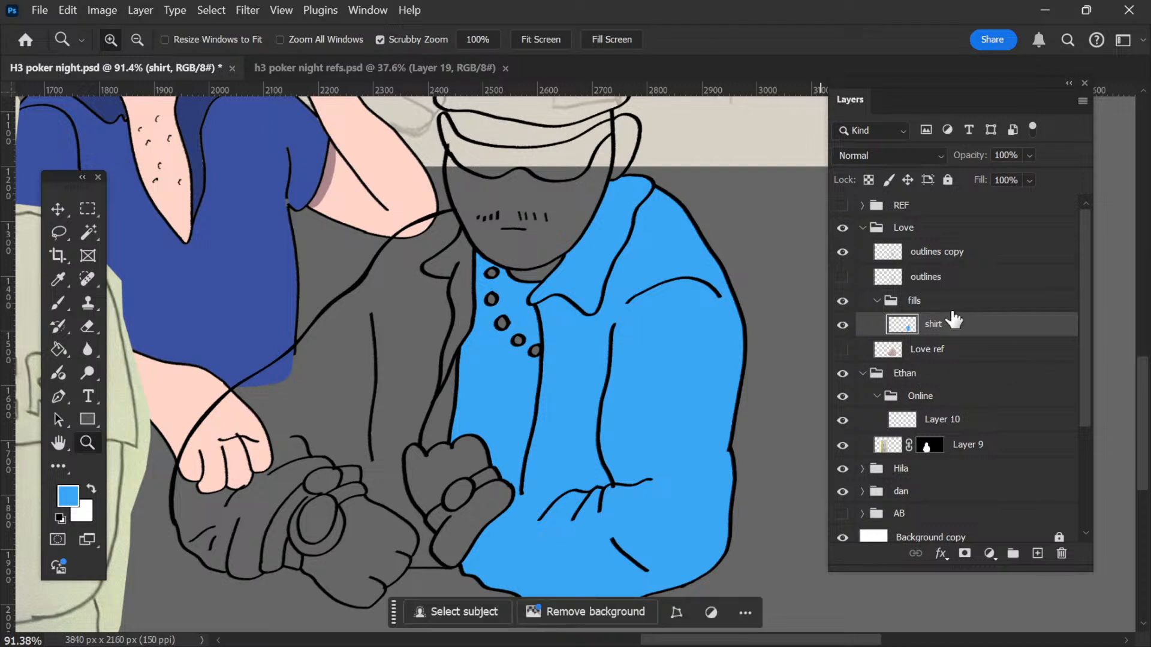
Step: Make the outlines copy layer active and hide both outline layers to inspect the blue jacket fill on its own
click(923, 256)
scroll(512, 460, down, 3)
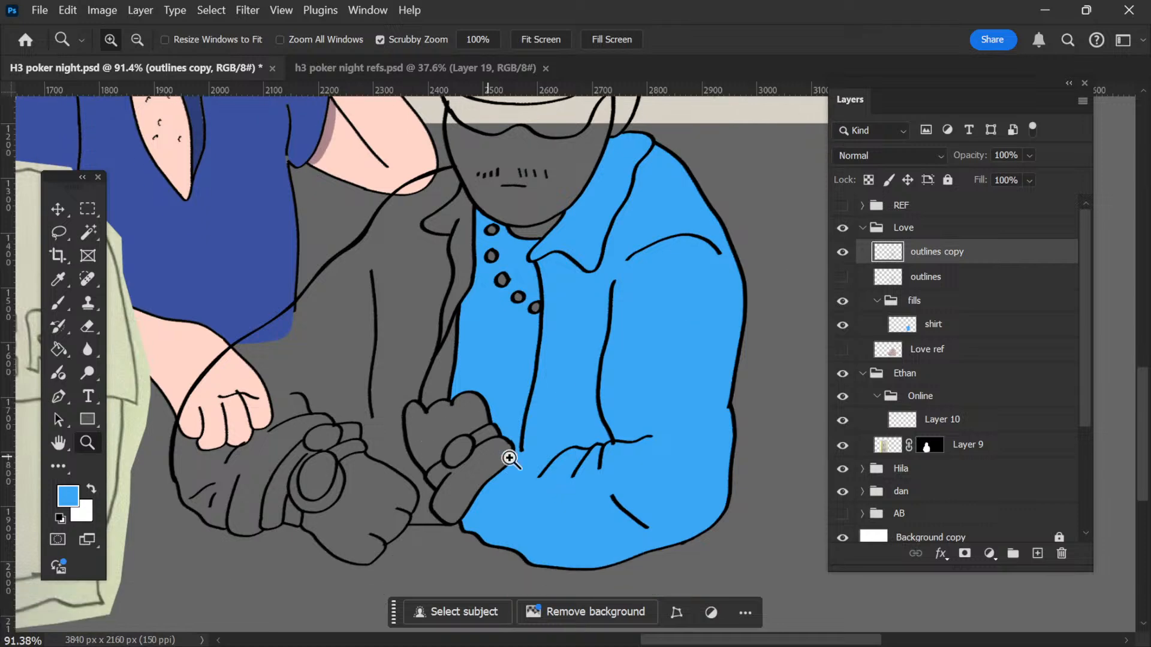
scroll(569, 456, up, 2)
scroll(606, 452, down, 2)
click(842, 252)
click(843, 277)
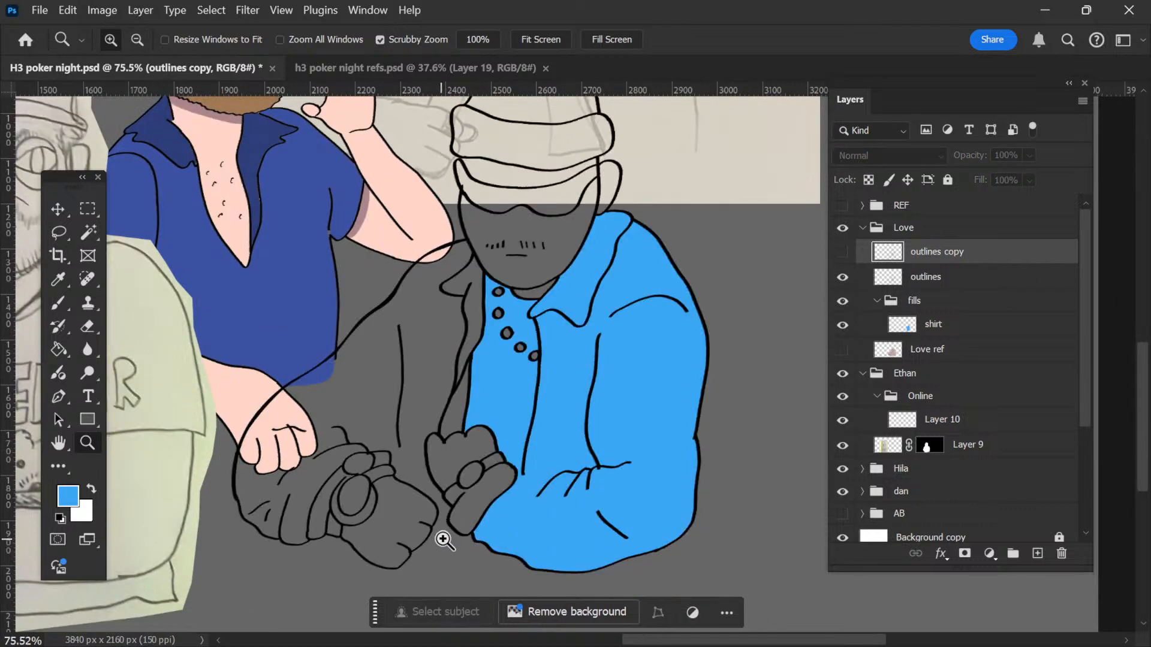
click(842, 278)
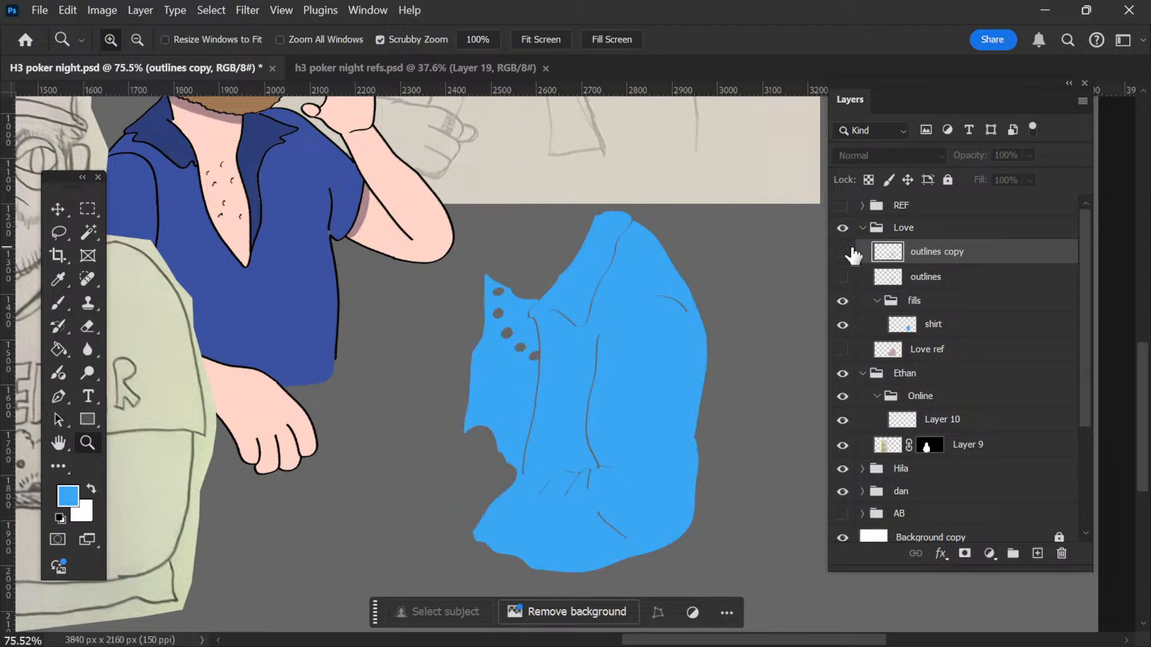
Step: Try a Magic Wand selection of the unfilled jacket half on the visible outlines copy layer, and clear it
click(843, 253)
key(w)
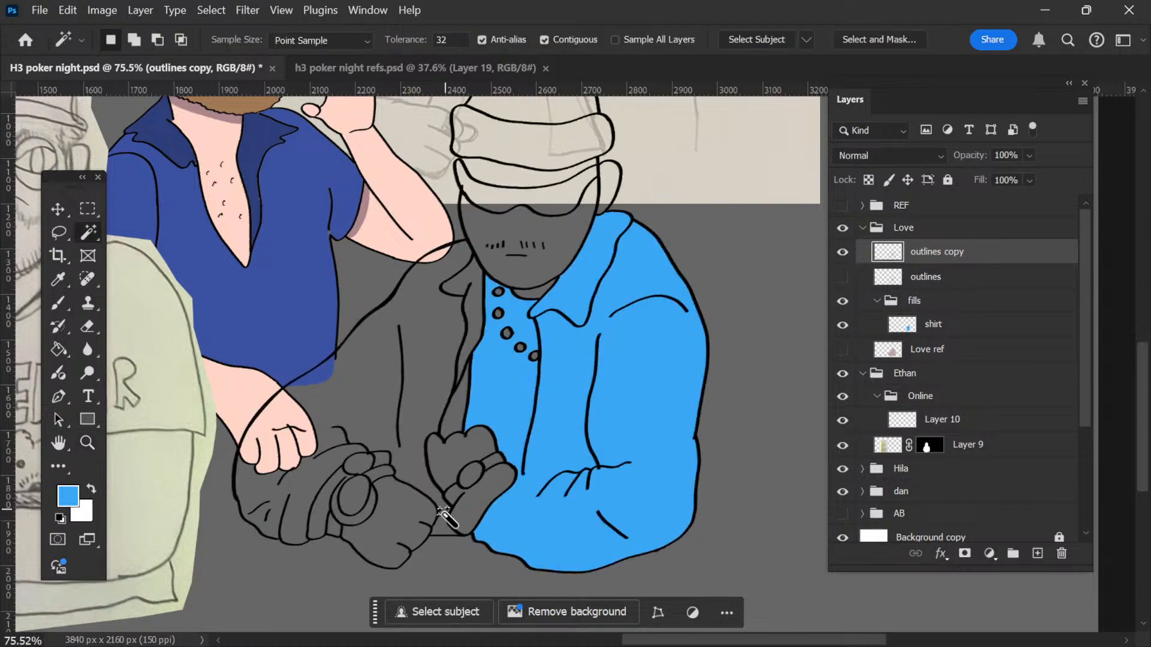
click(442, 528)
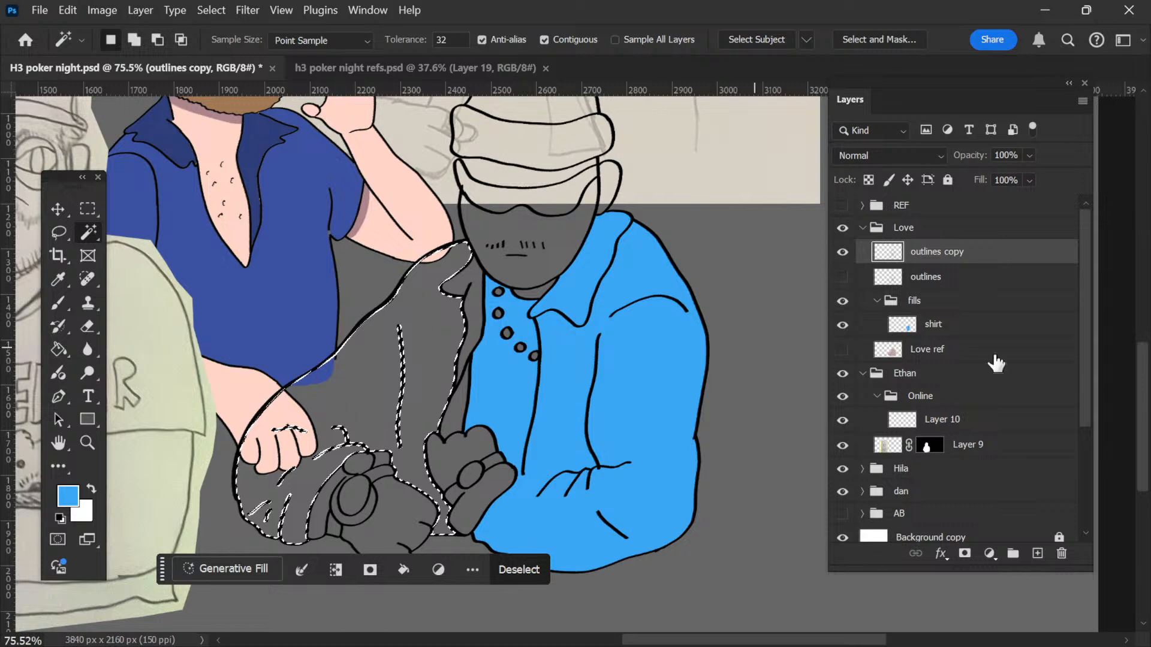
key(ctrl+d)
Step: Try the same Magic Wand selection on the original outlines layer with the copy hidden, inspect its extent, and clear it
click(842, 252)
click(843, 278)
click(923, 277)
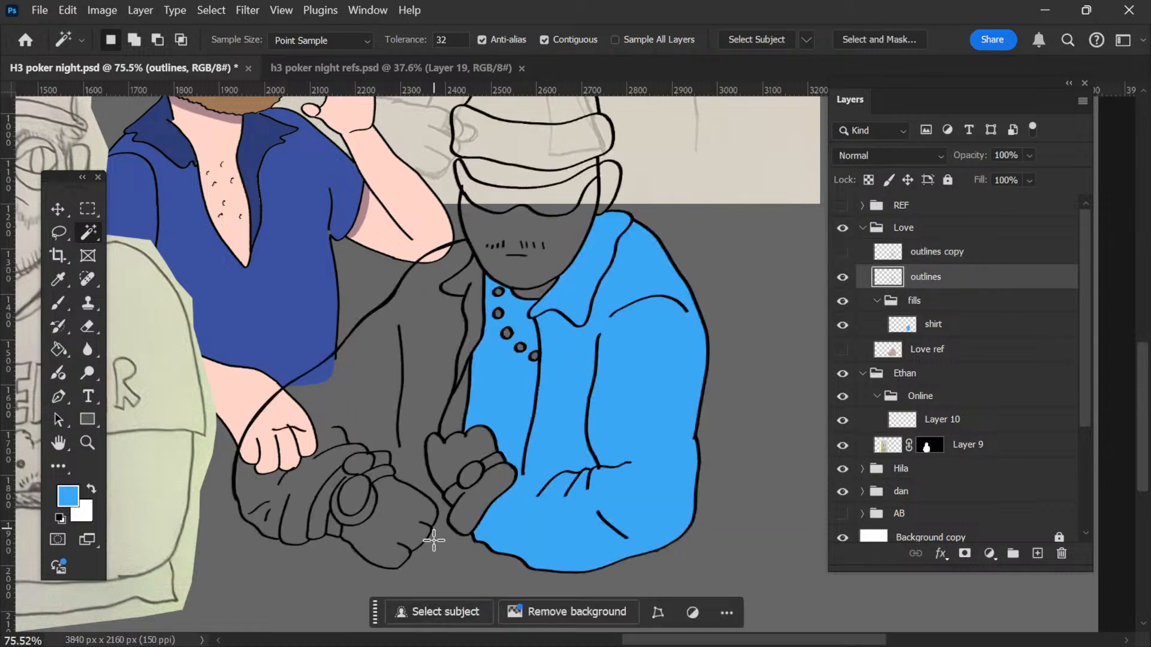
click(416, 382)
scroll(416, 382, down, 5)
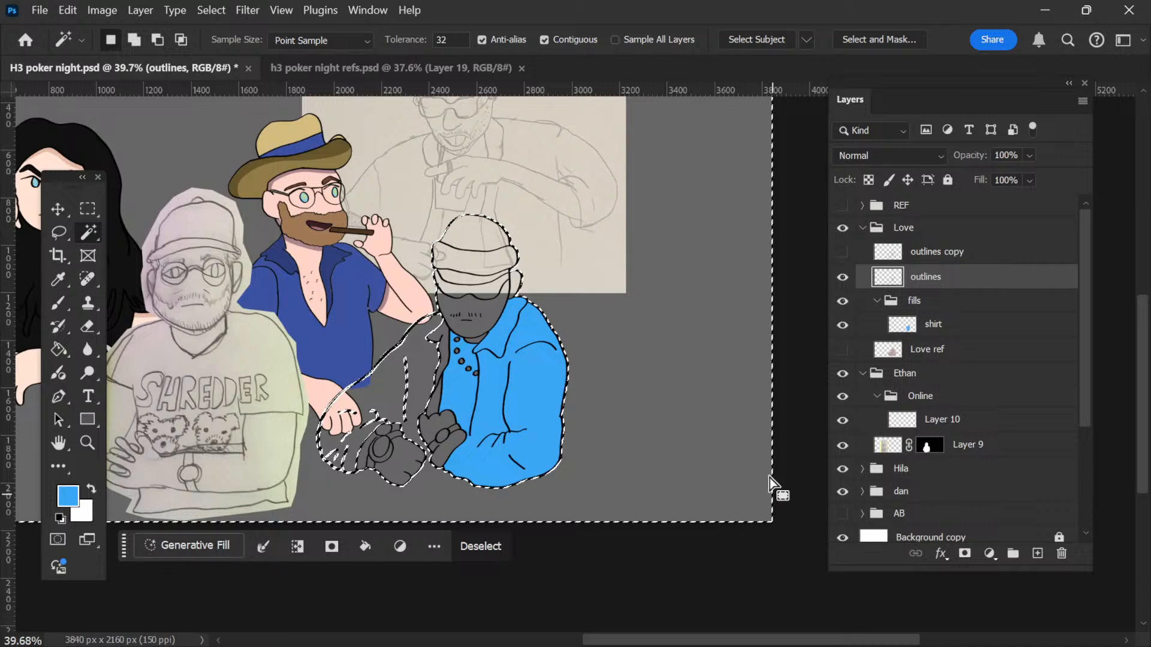
scroll(391, 419, up, 5)
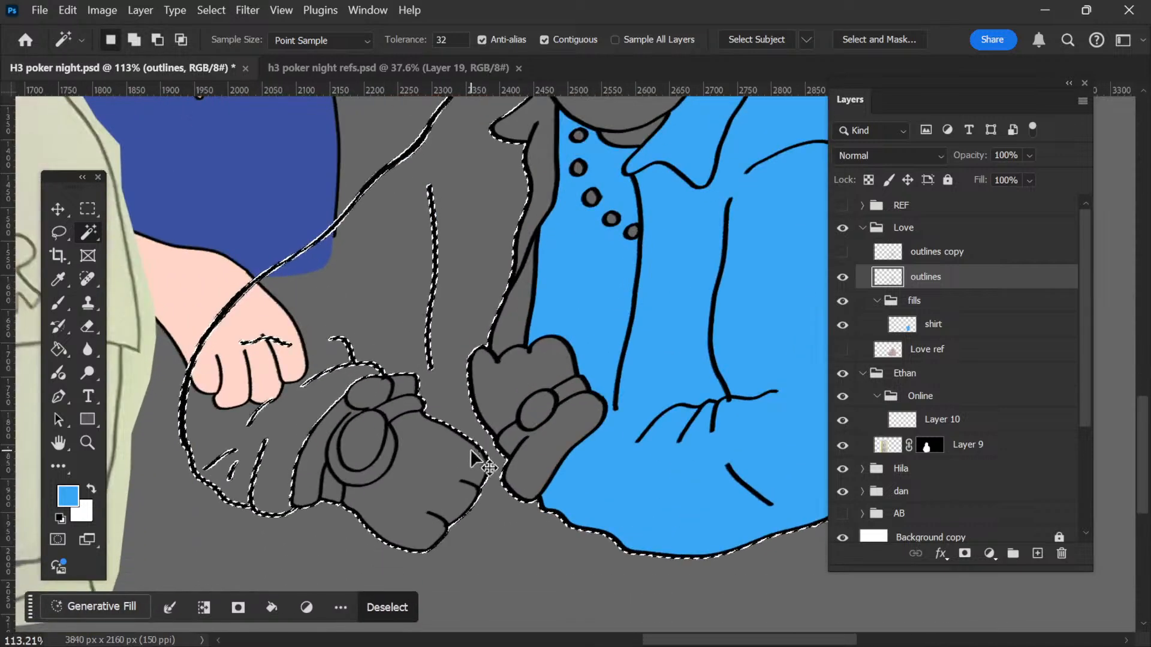
key(ctrl+d)
Step: Show only the outlines copy layer and select the unfilled jacket half plus the strip along its front edge with the Magic Wand
click(843, 252)
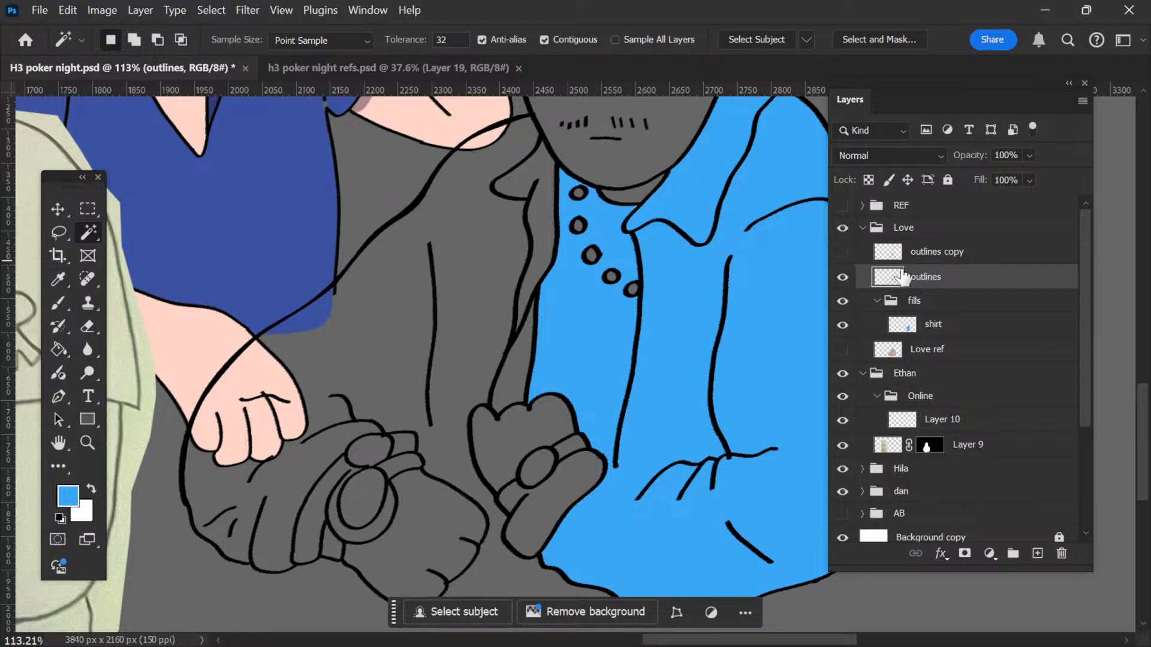
click(844, 276)
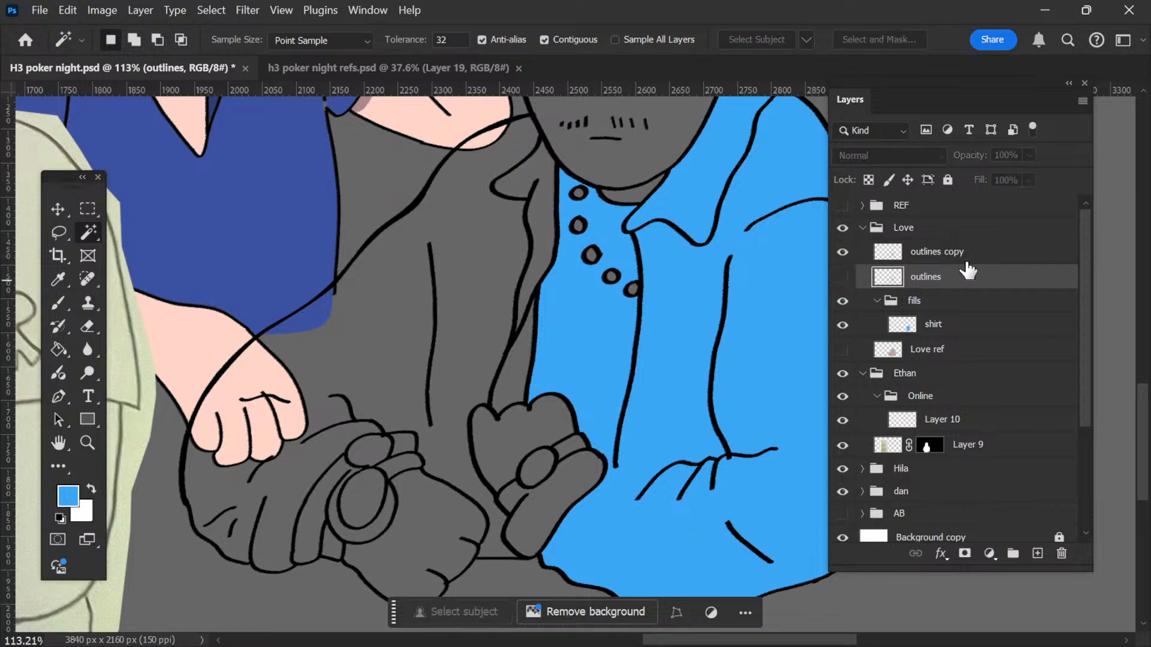
click(963, 256)
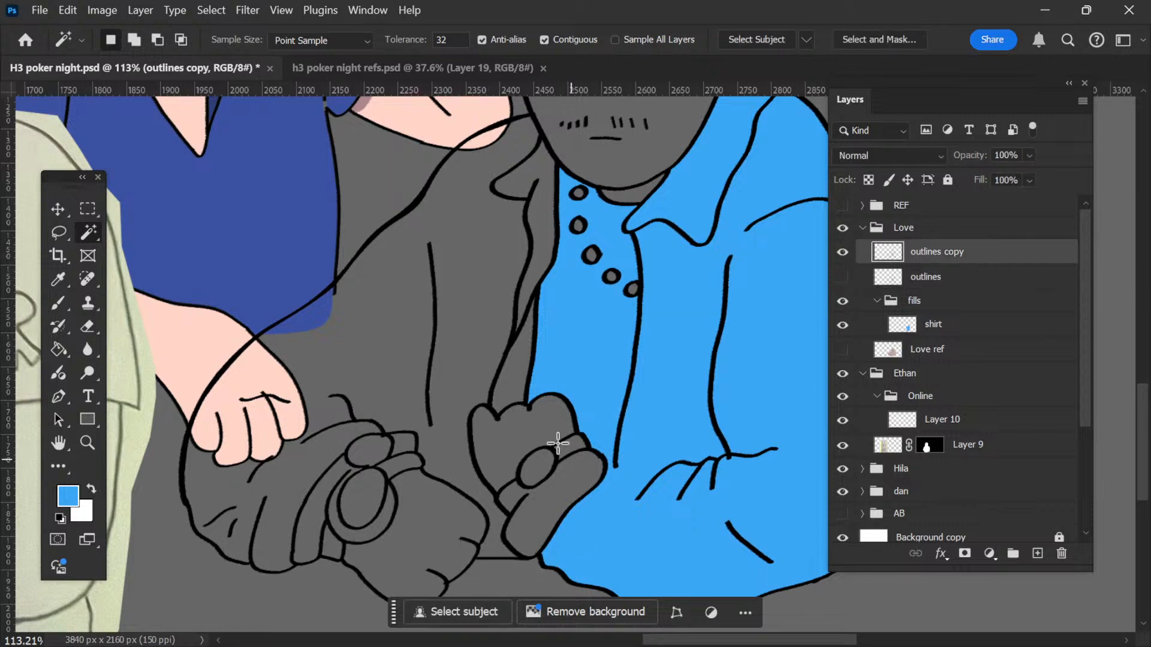
scroll(481, 396, down, 3)
click(413, 379)
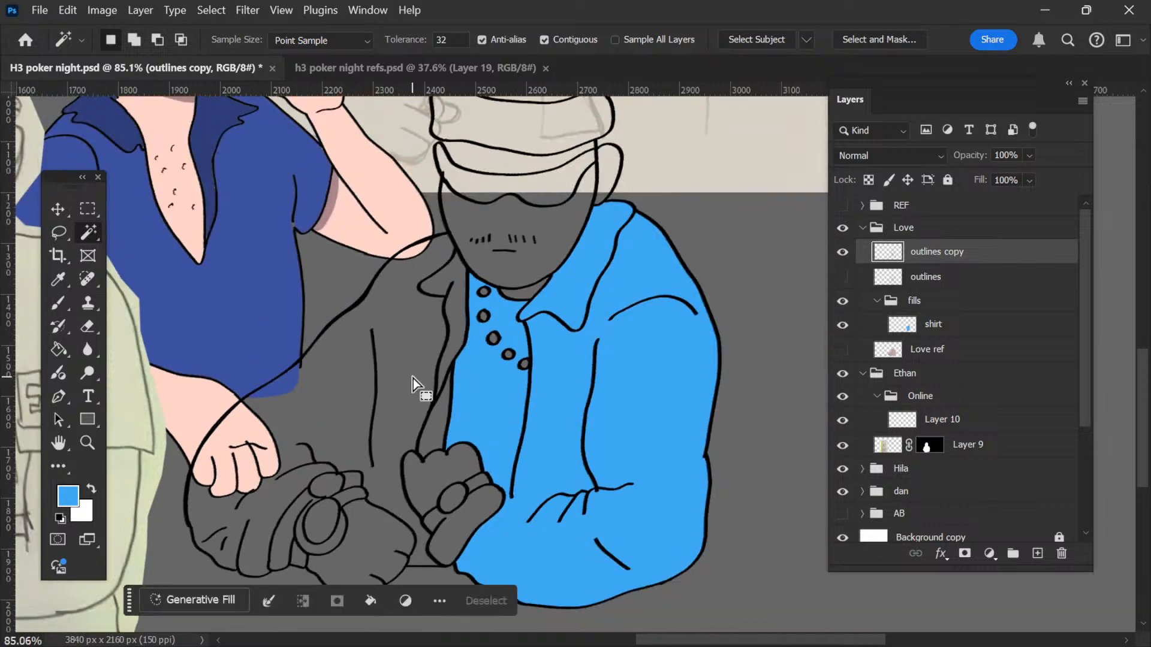
shift+click(459, 299)
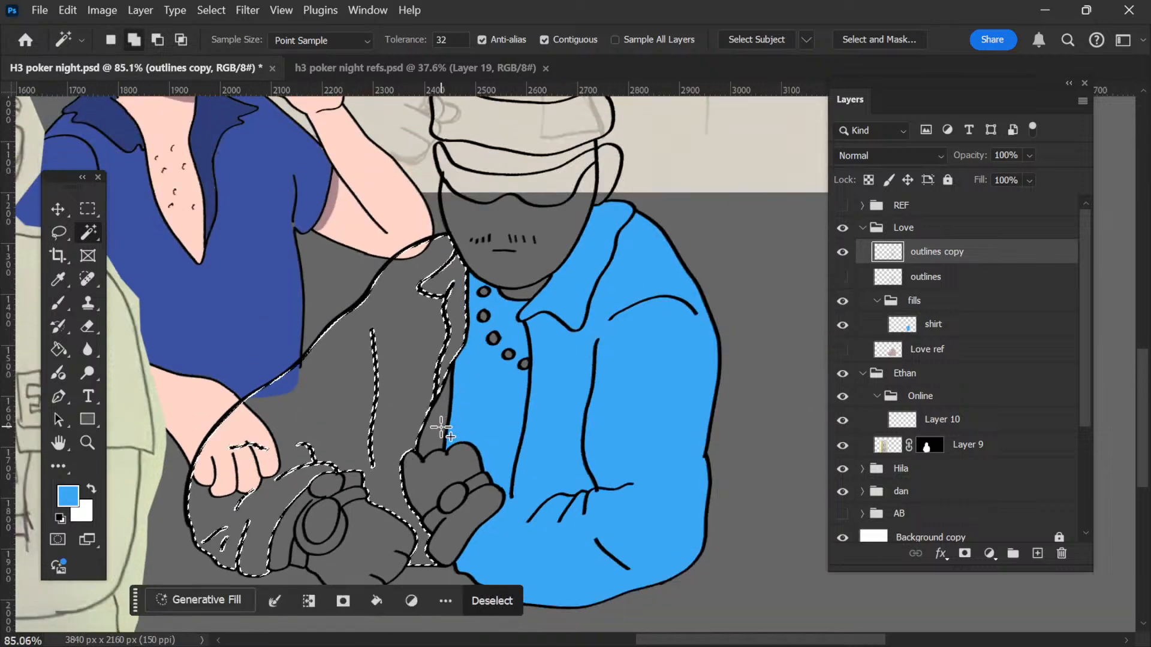
Step: Expand the jacket selection by 2 pixels
click(174, 10)
mouse_move(211, 10)
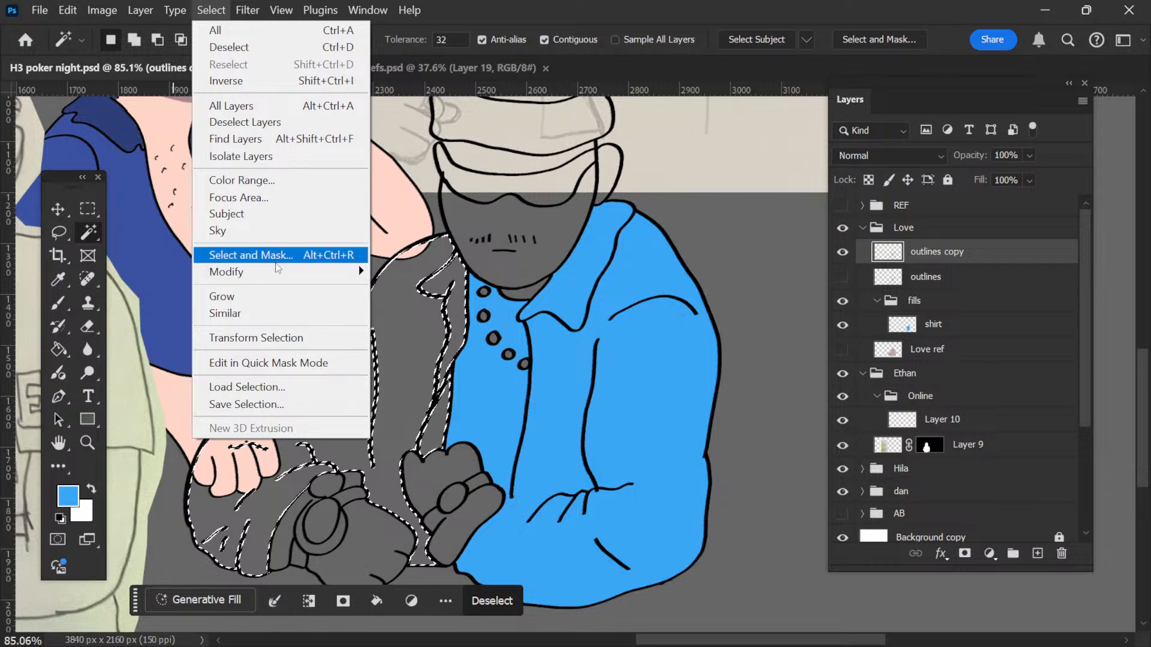
click(278, 267)
key(Escape)
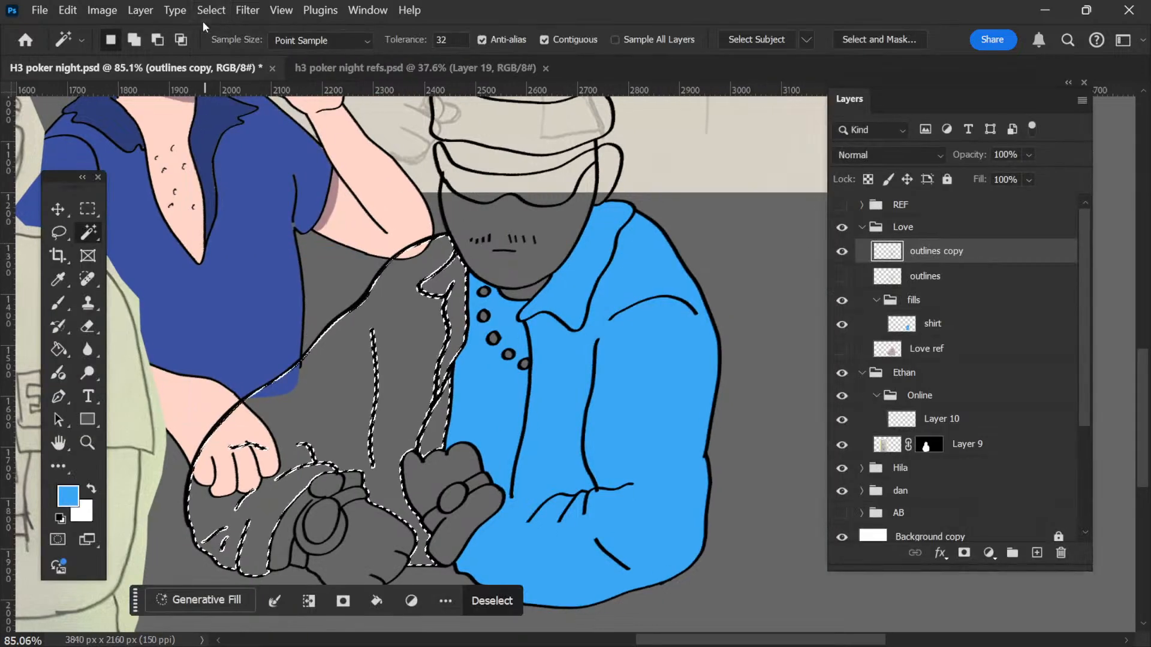
click(205, 13)
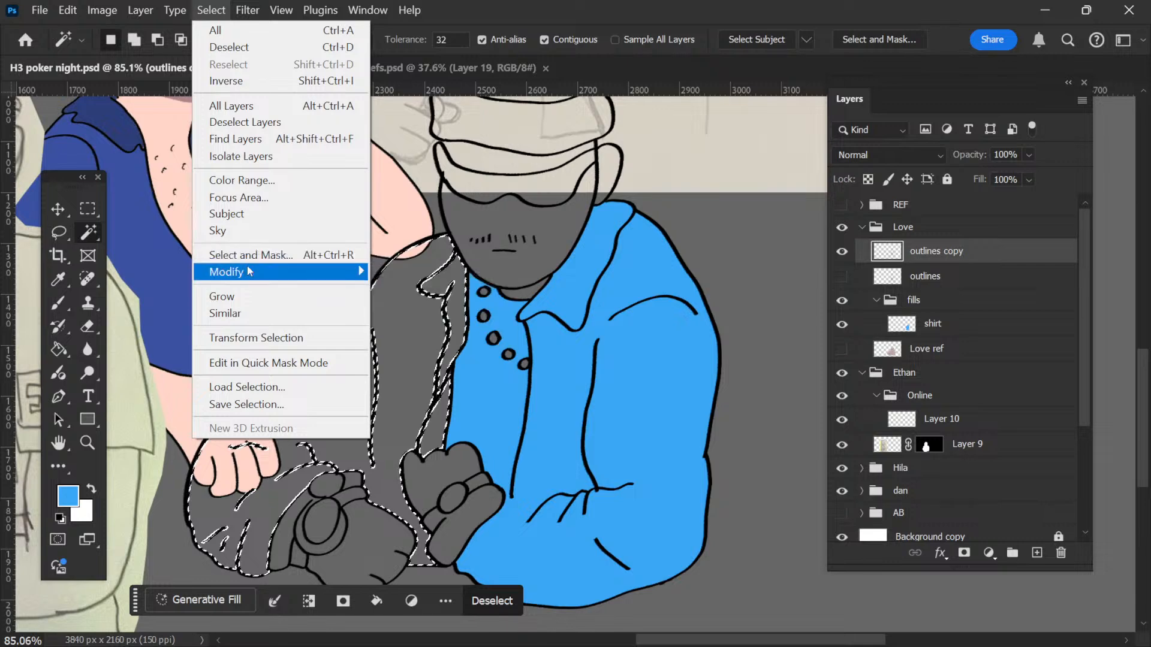
mouse_move(250, 271)
click(413, 373)
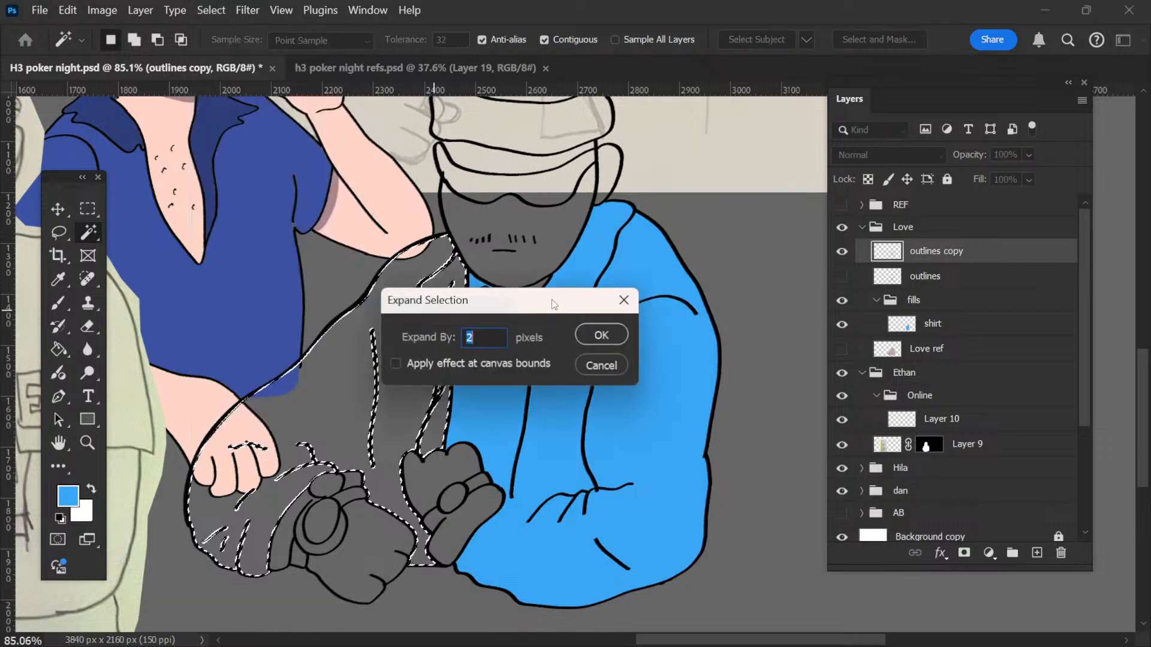
click(595, 334)
Step: Fill the expanded selection with the current blue on the shirt layer and clear the selection
click(929, 277)
click(933, 323)
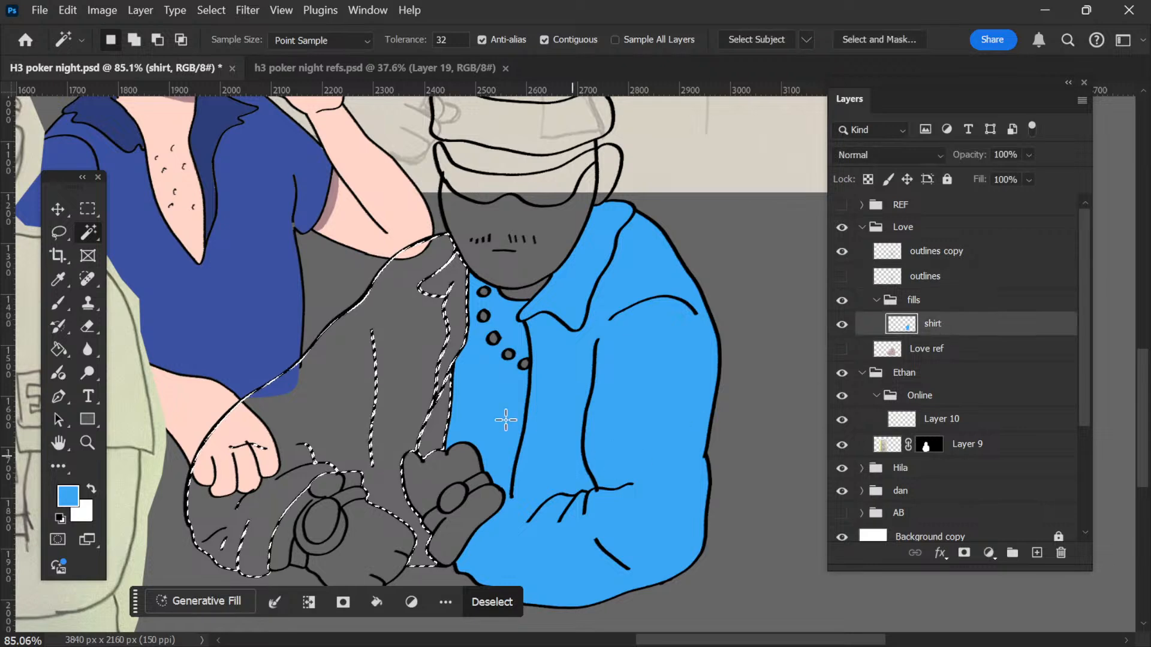
key(g)
click(404, 375)
key(ctrl+d)
key(v)
Step: Examine the completed blue jacket fill against the outlines and alongside the neighbouring characters
scroll(455, 423, down, 1)
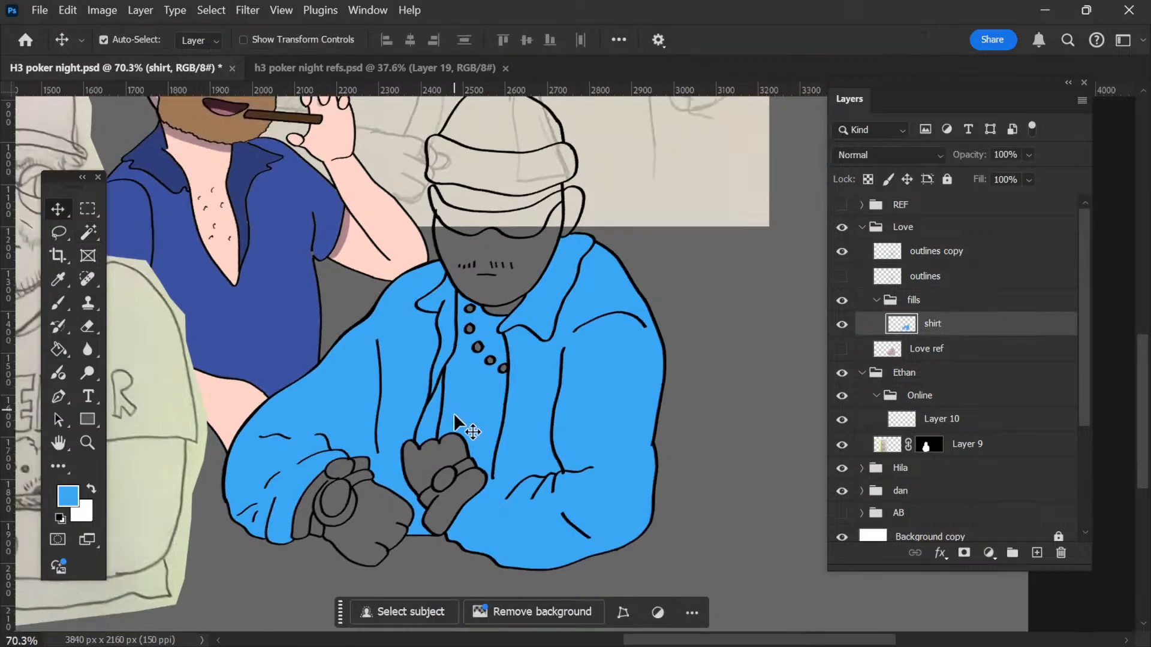
scroll(455, 422, up, 1)
scroll(573, 482, down, 3)
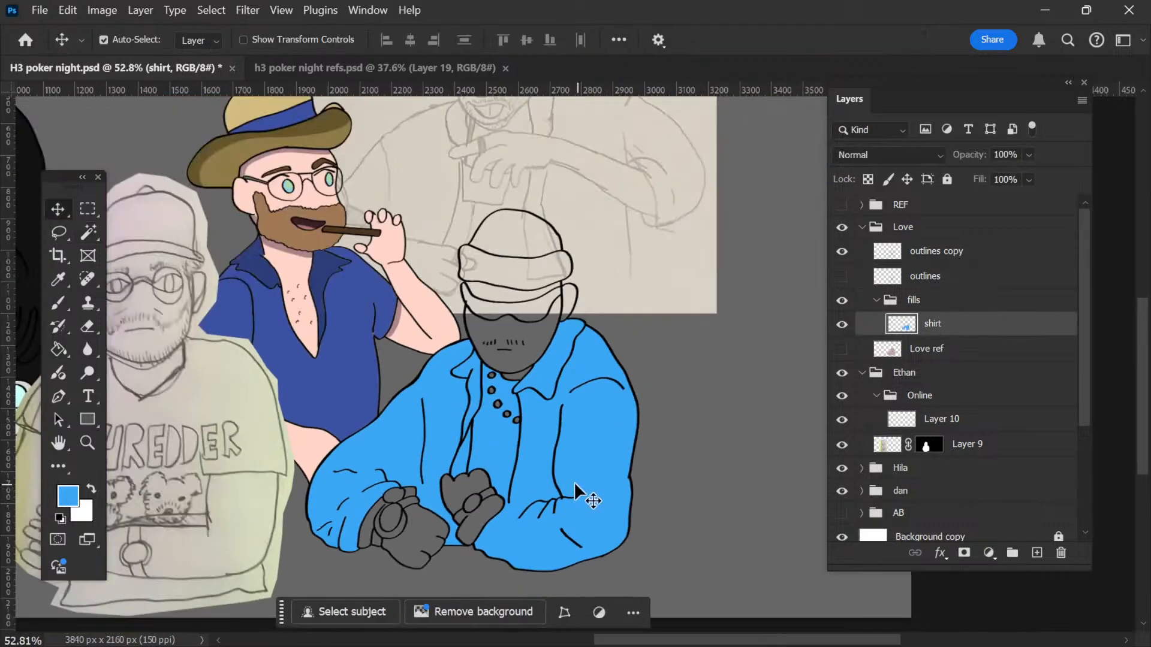
scroll(573, 482, up, 1)
scroll(557, 482, down, 3)
scroll(467, 450, up, 2)
scroll(467, 453, up, 1)
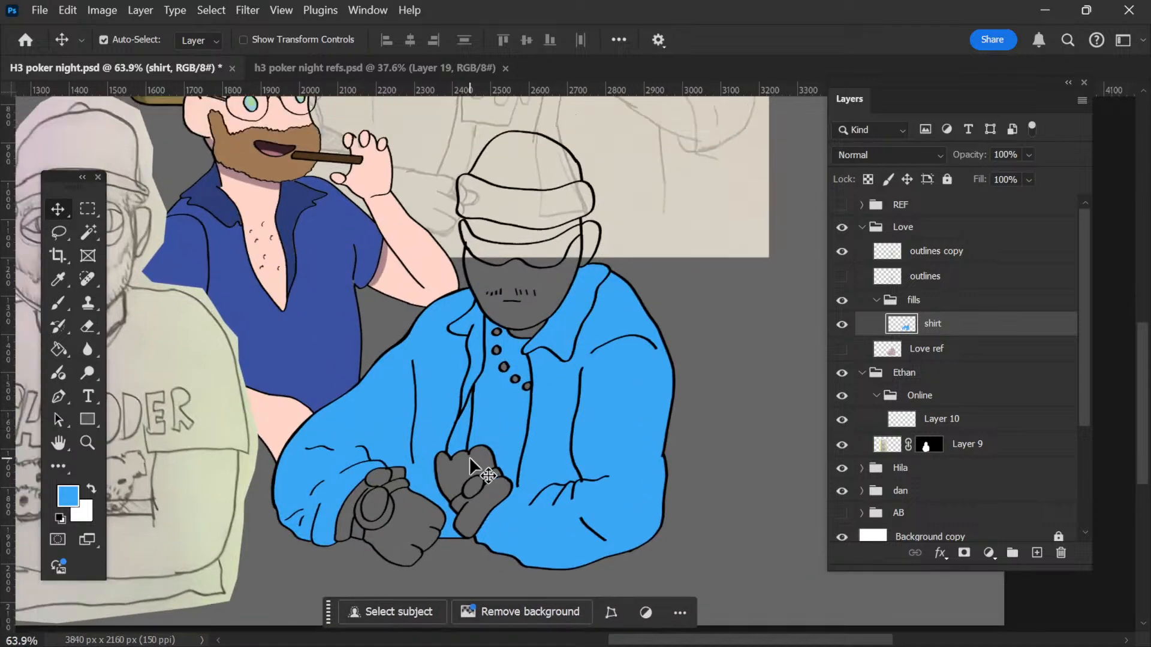
scroll(469, 457, up, 1)
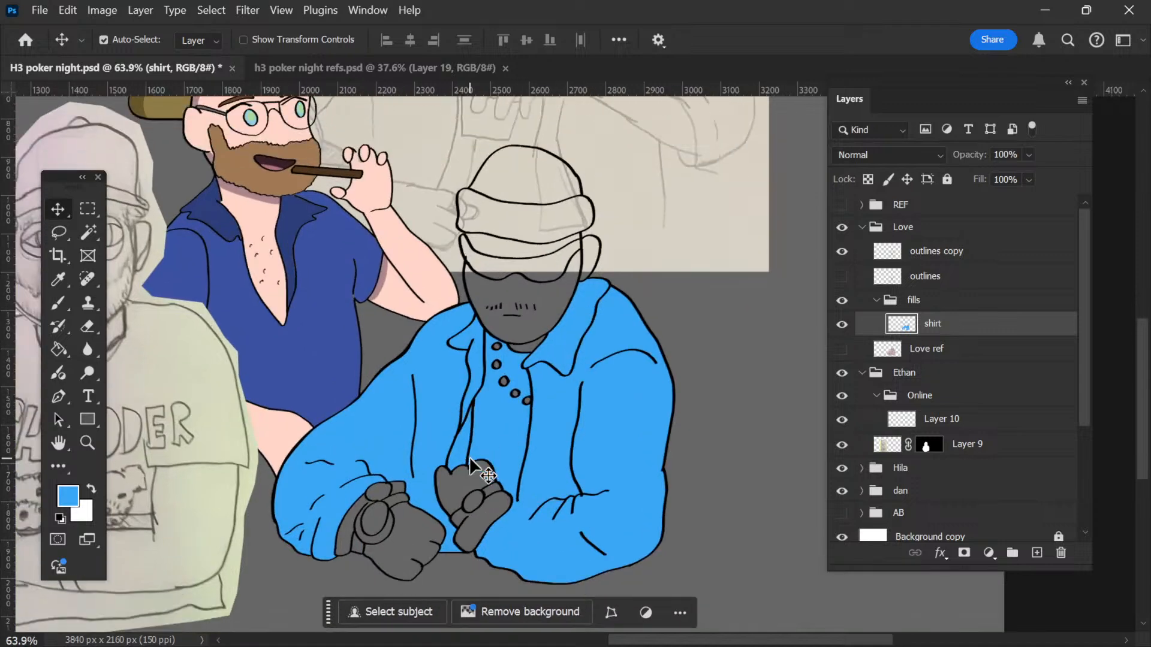
key(i)
click(470, 459)
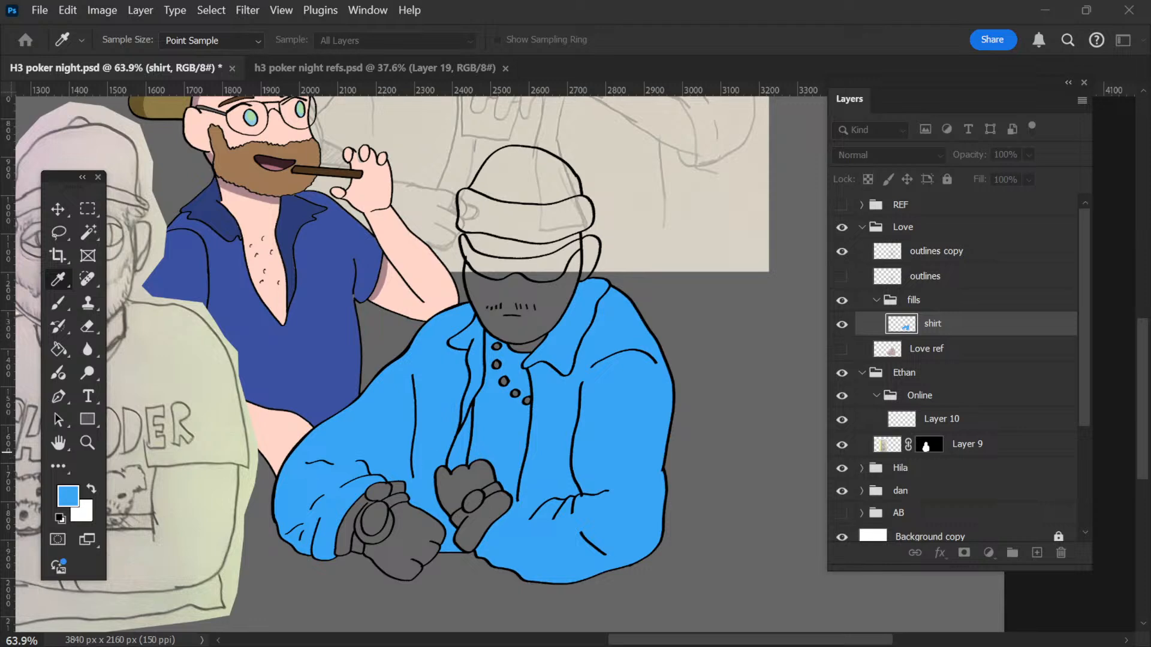
key(ctrl+u)
drag(757, 207, 818, 109)
drag(508, 313, 495, 351)
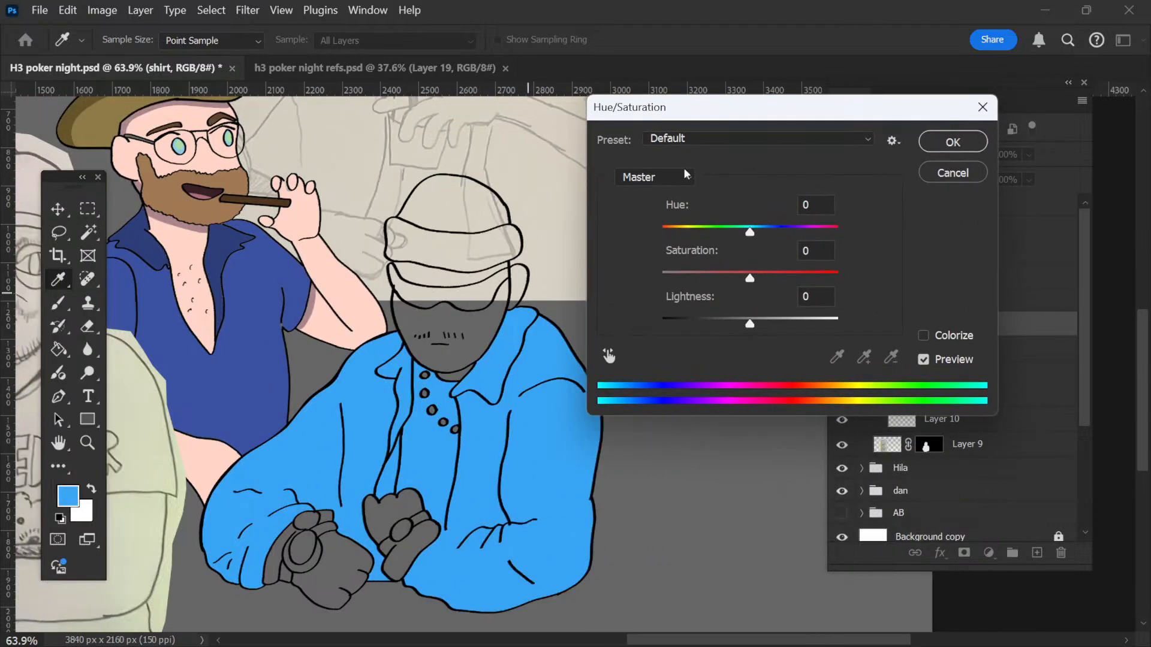
drag(743, 230, 717, 230)
key(Return)
key(v)
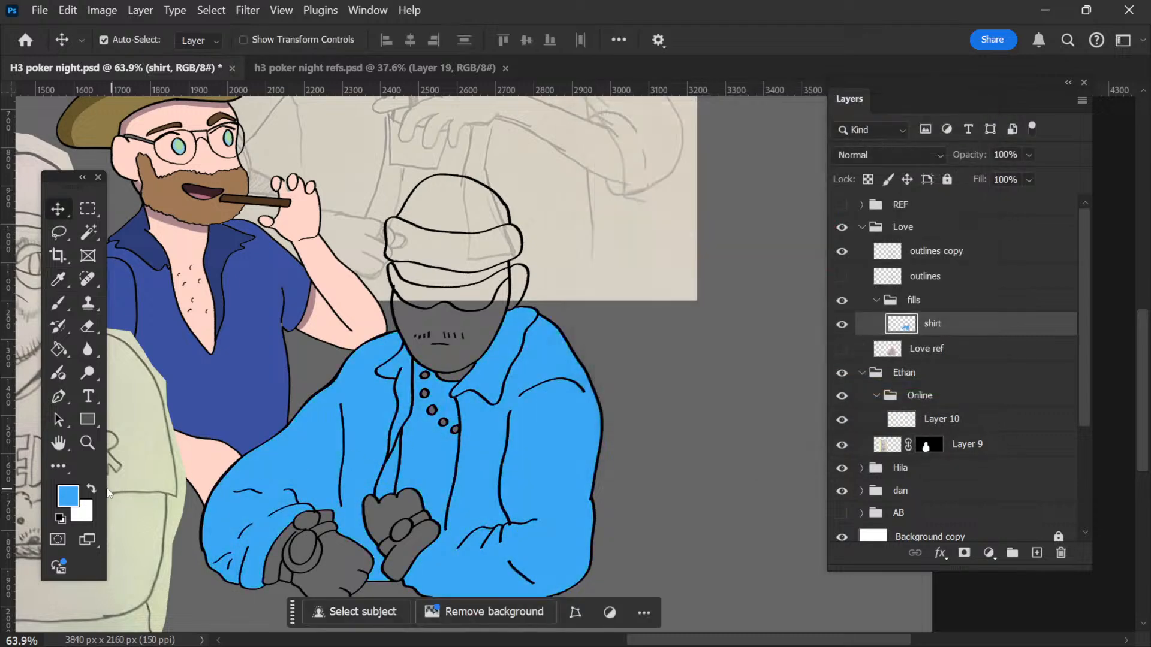
click(73, 491)
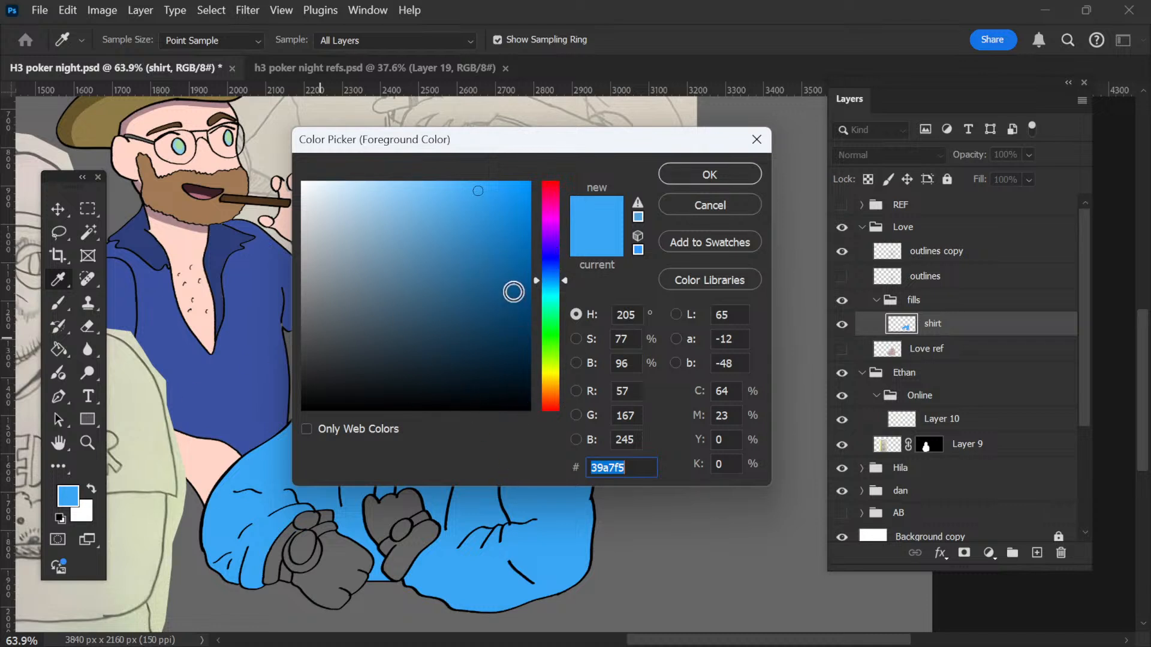
drag(486, 199, 490, 257)
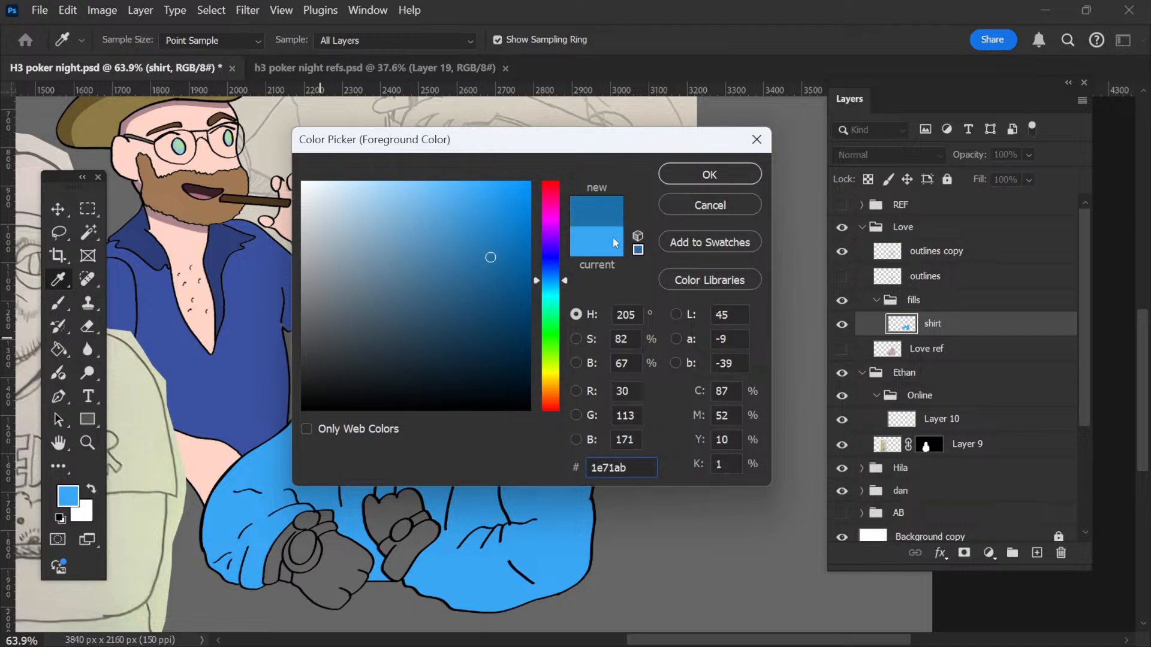
key(Escape)
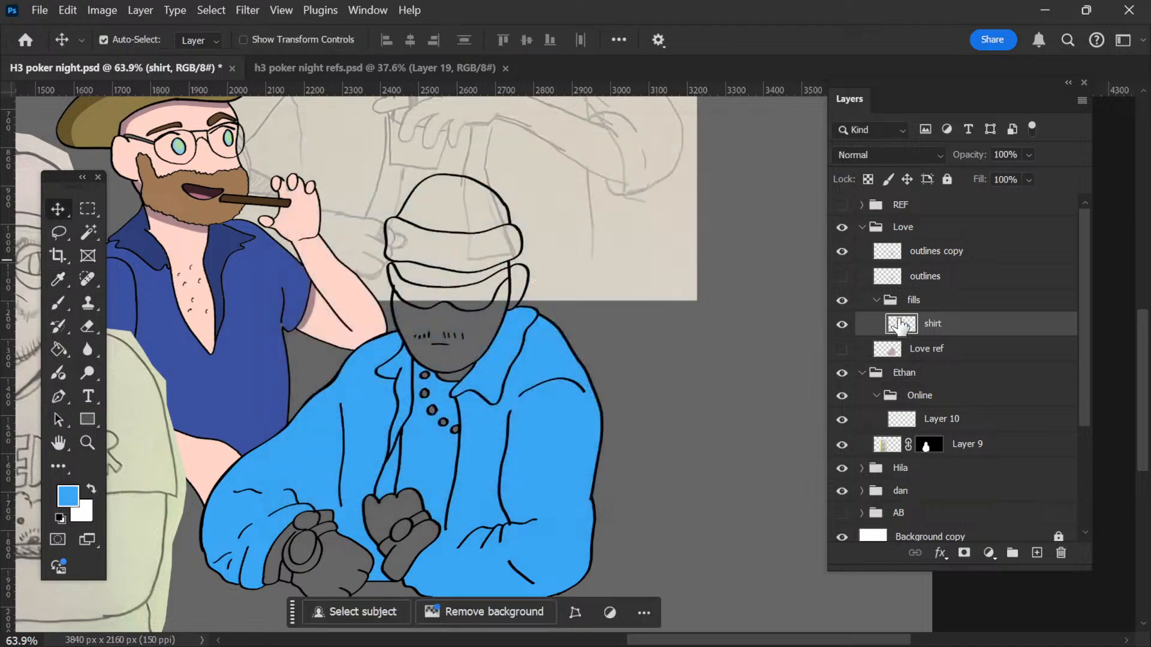
Step: Adjust the shirt fill's Hue/Saturation to hue +8, saturation -17 and lightness -6, and compare it with the other characters
key(ctrl+u)
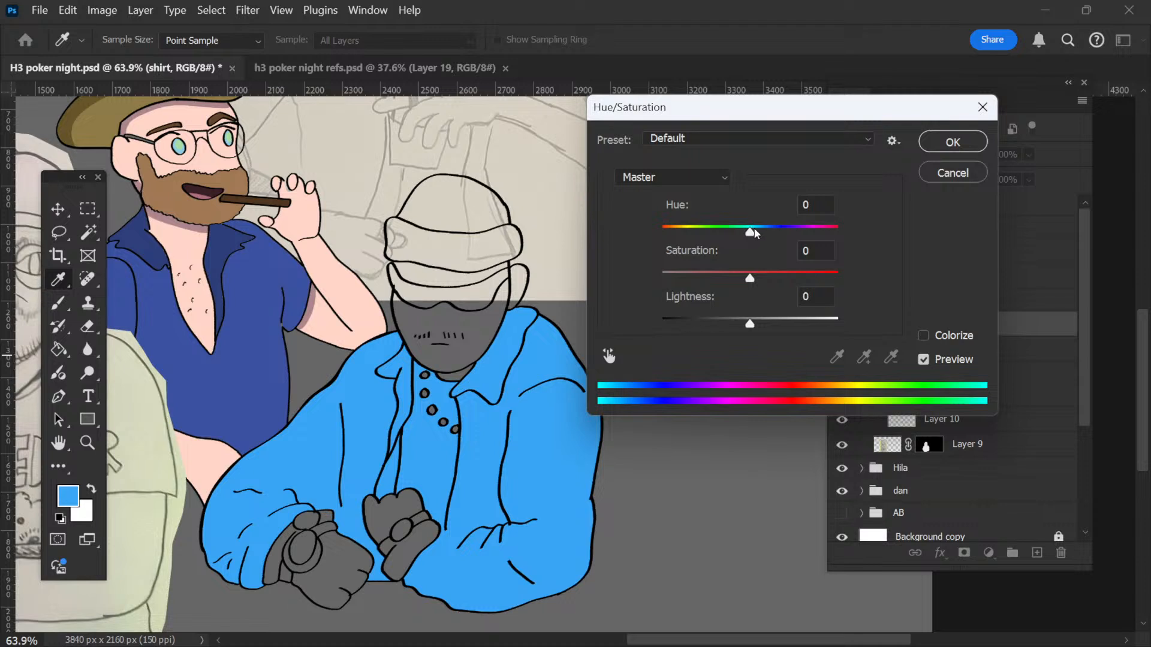
drag(749, 231, 754, 233)
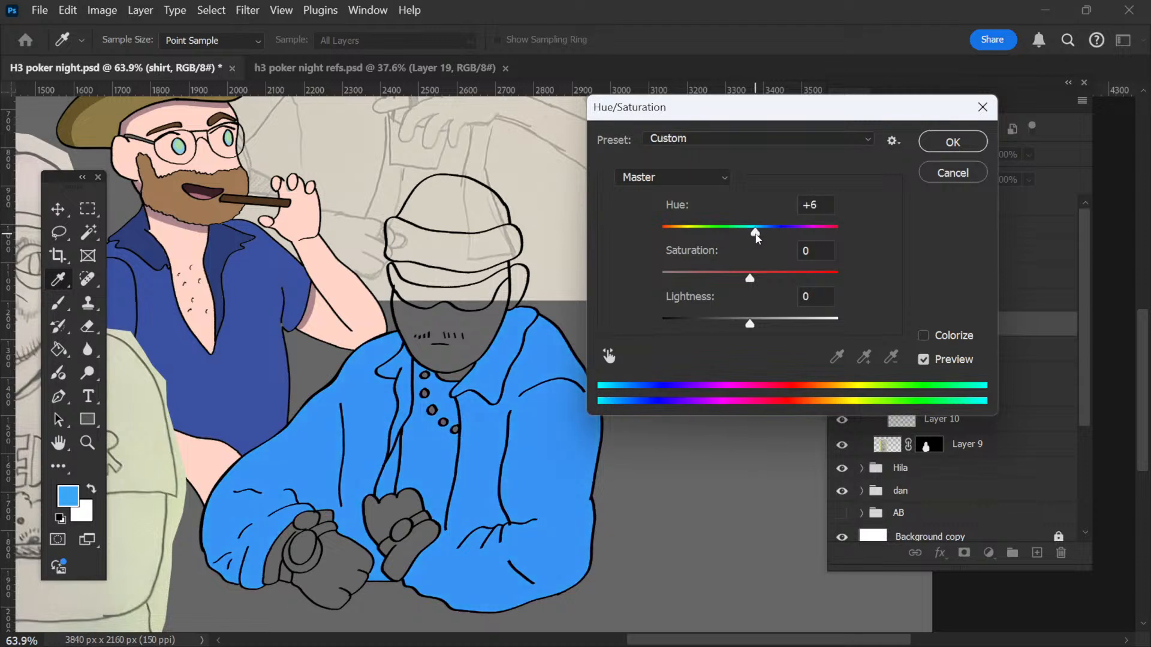
drag(749, 279, 717, 275)
drag(757, 233, 760, 238)
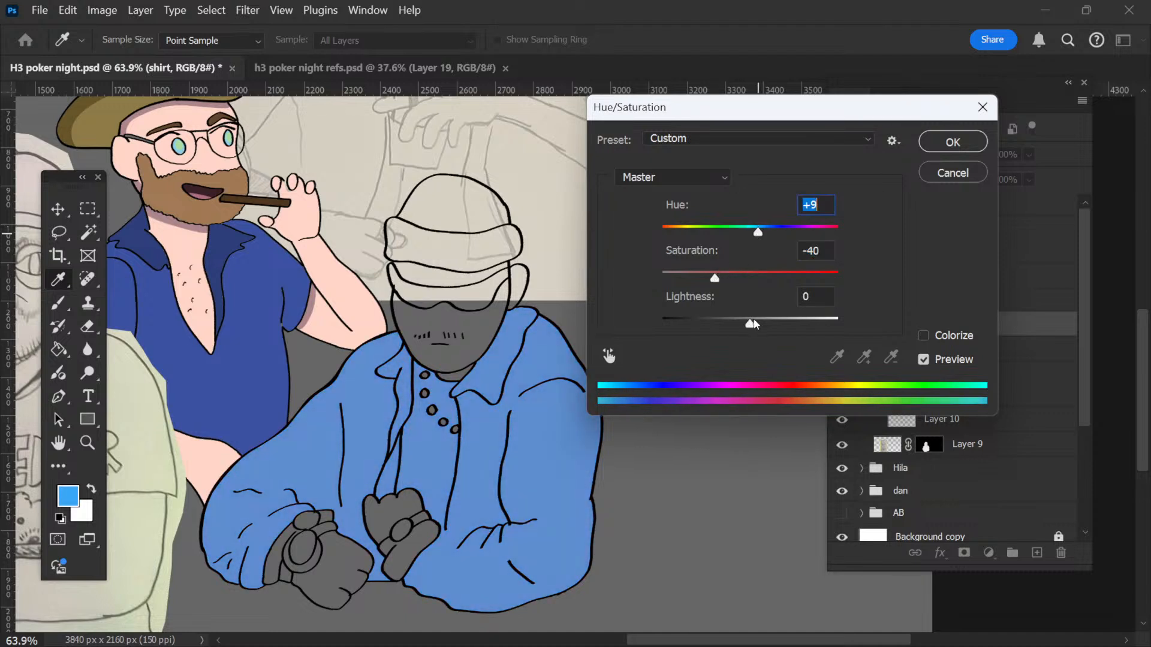
mouse_move(754, 324)
mouse_down()
mouse_move(762, 319)
mouse_move(747, 318)
mouse_up()
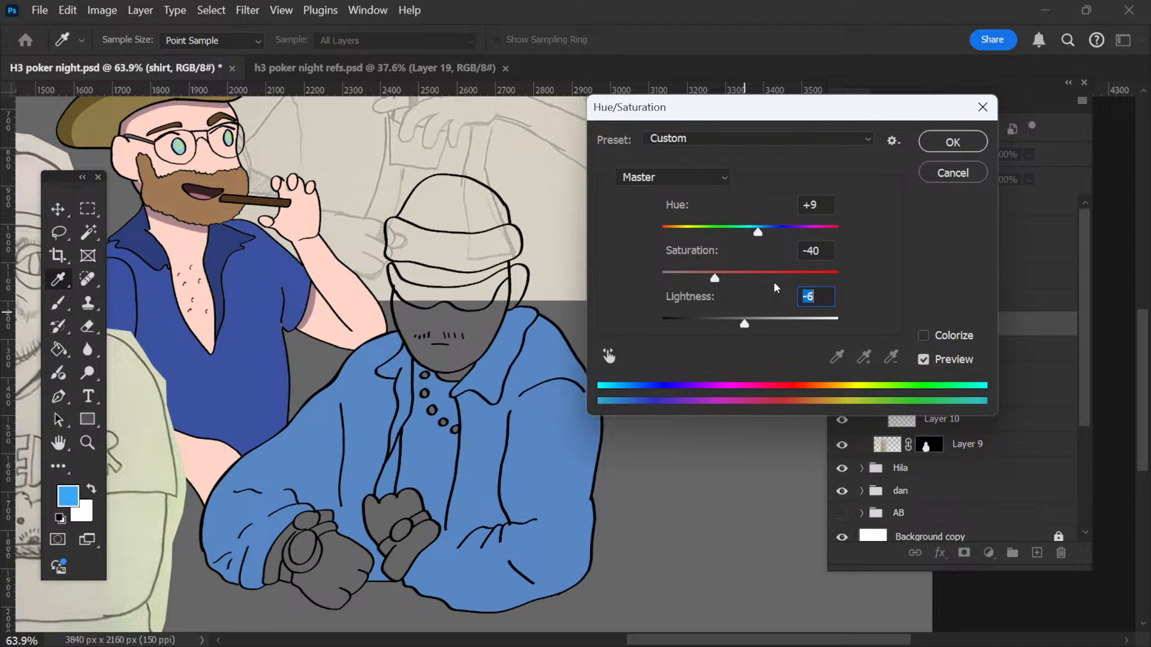
drag(714, 279, 739, 281)
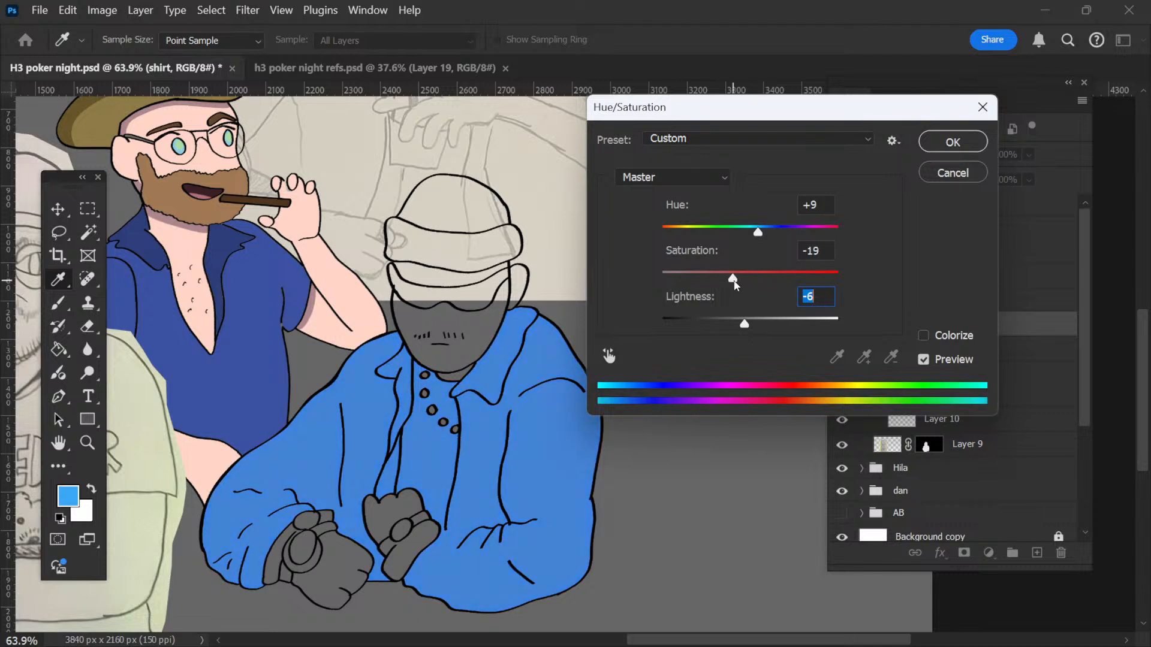
drag(754, 232, 752, 231)
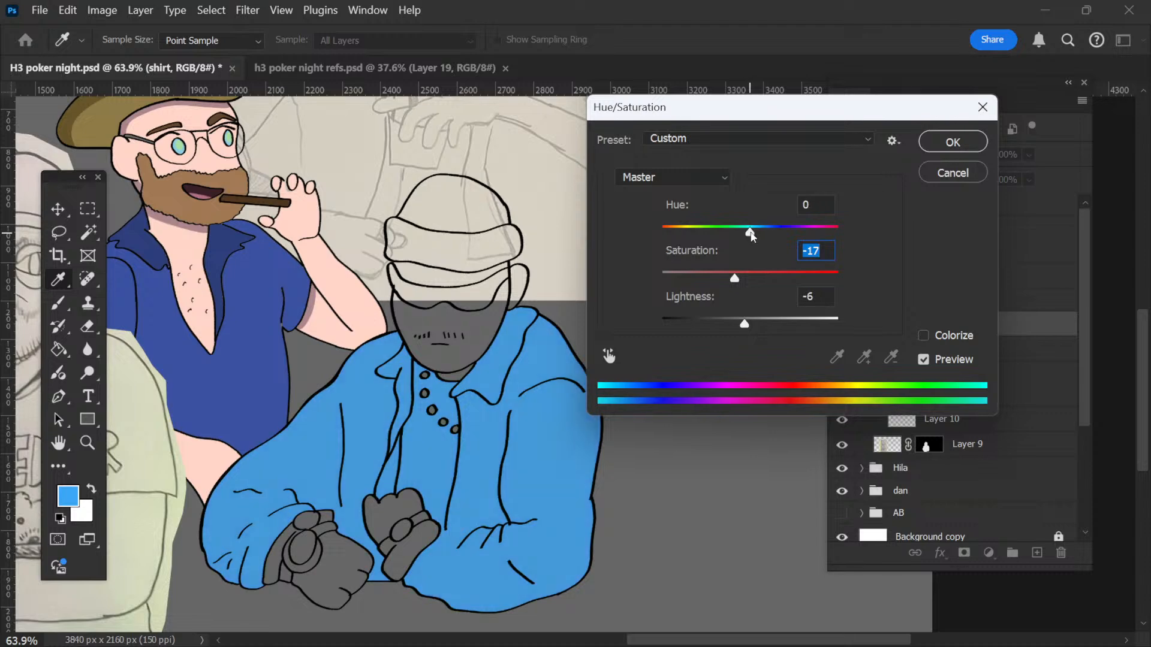
drag(754, 233, 759, 233)
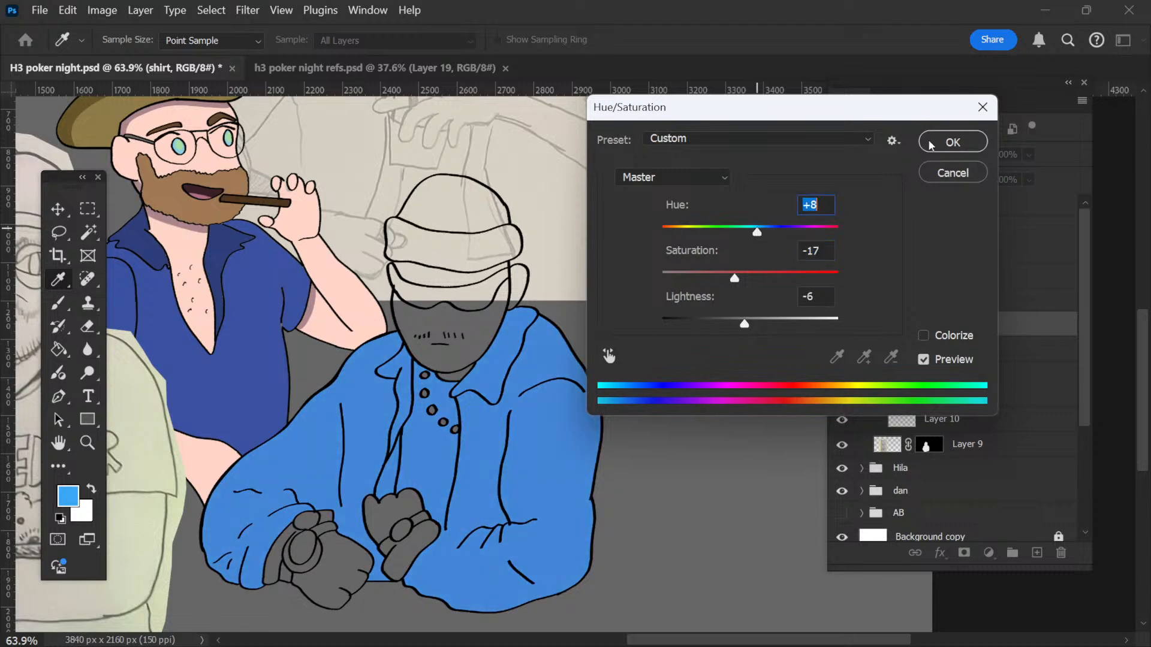
click(931, 145)
key(v)
scroll(654, 239, down, 3)
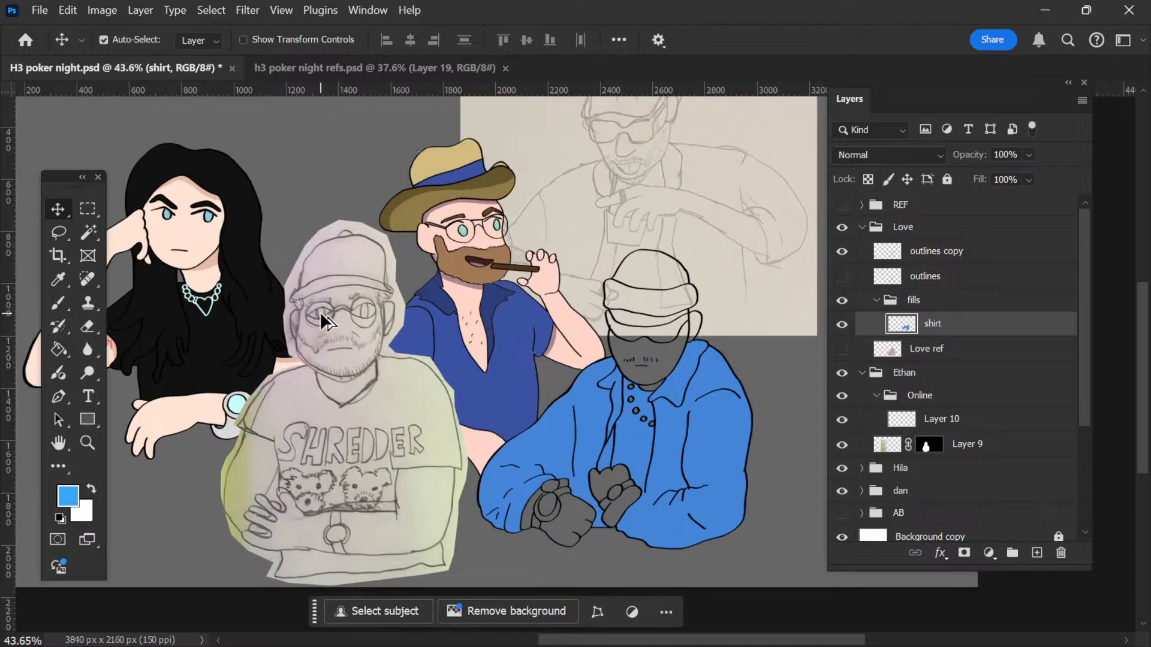
scroll(695, 461, left, 1)
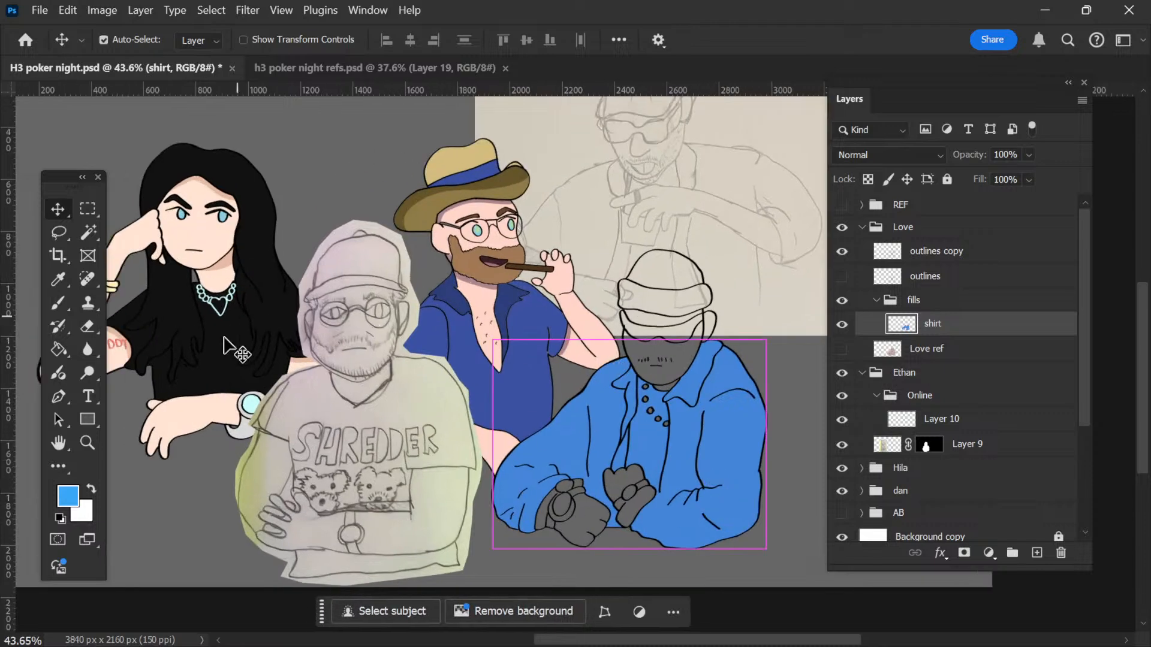
scroll(767, 452, up, 3)
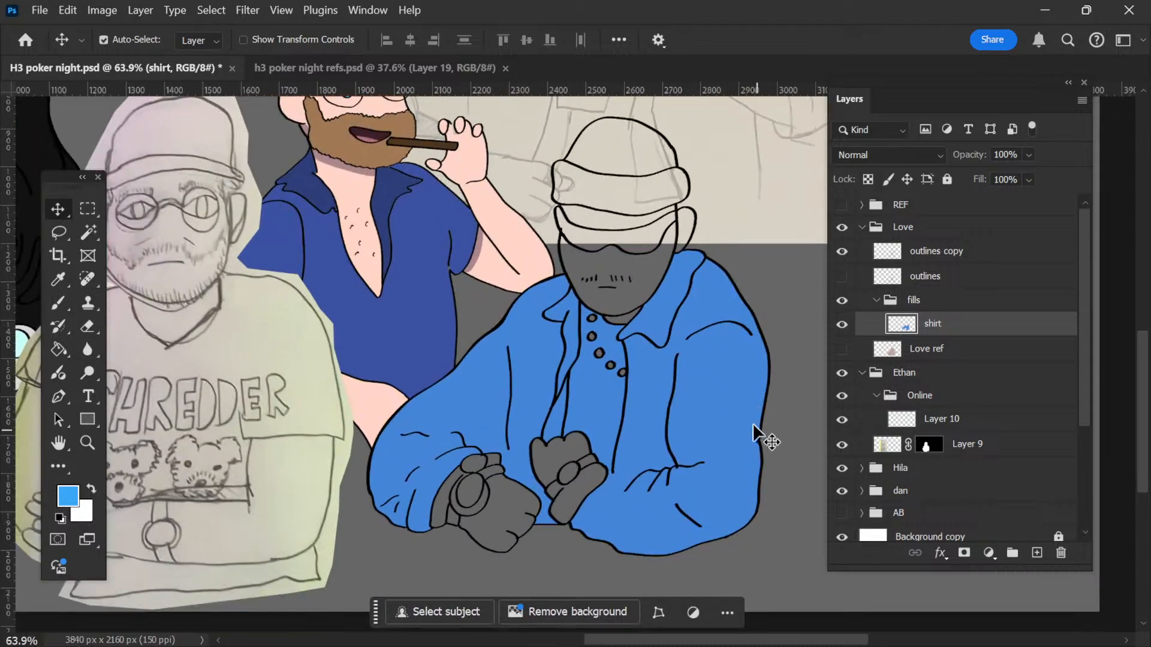
Step: Select the neck, face, forehead, ear and both hands on the outlines copy layer with the Magic Wand
scroll(556, 384, up, 3)
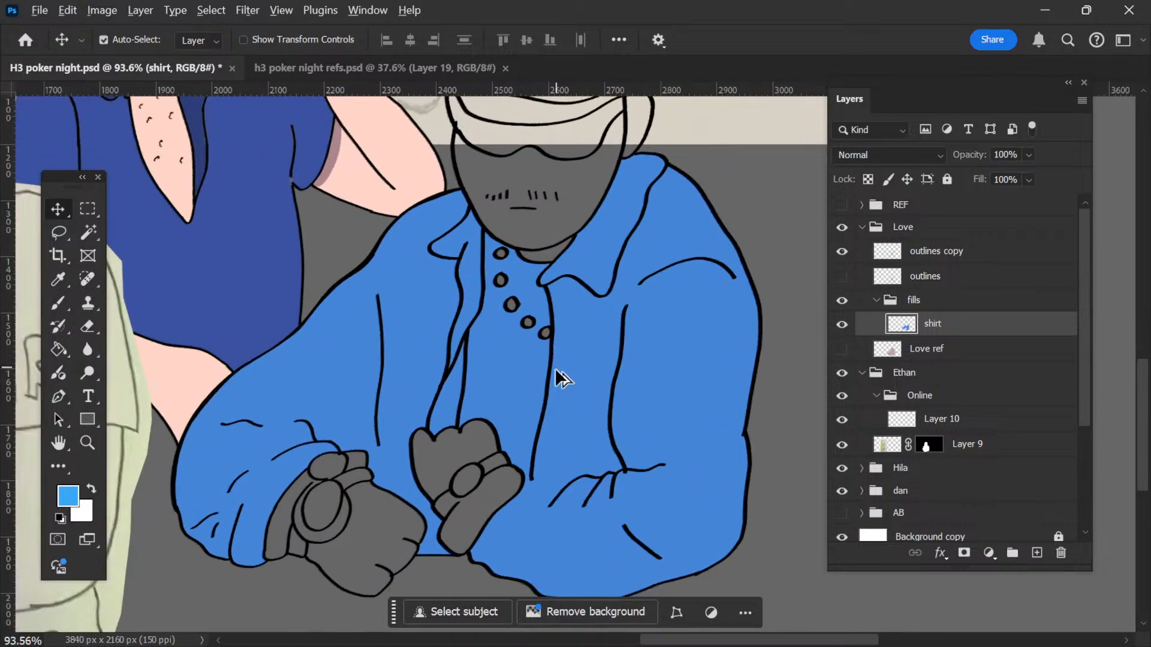
scroll(558, 383, down, 4)
scroll(556, 387, up, 3)
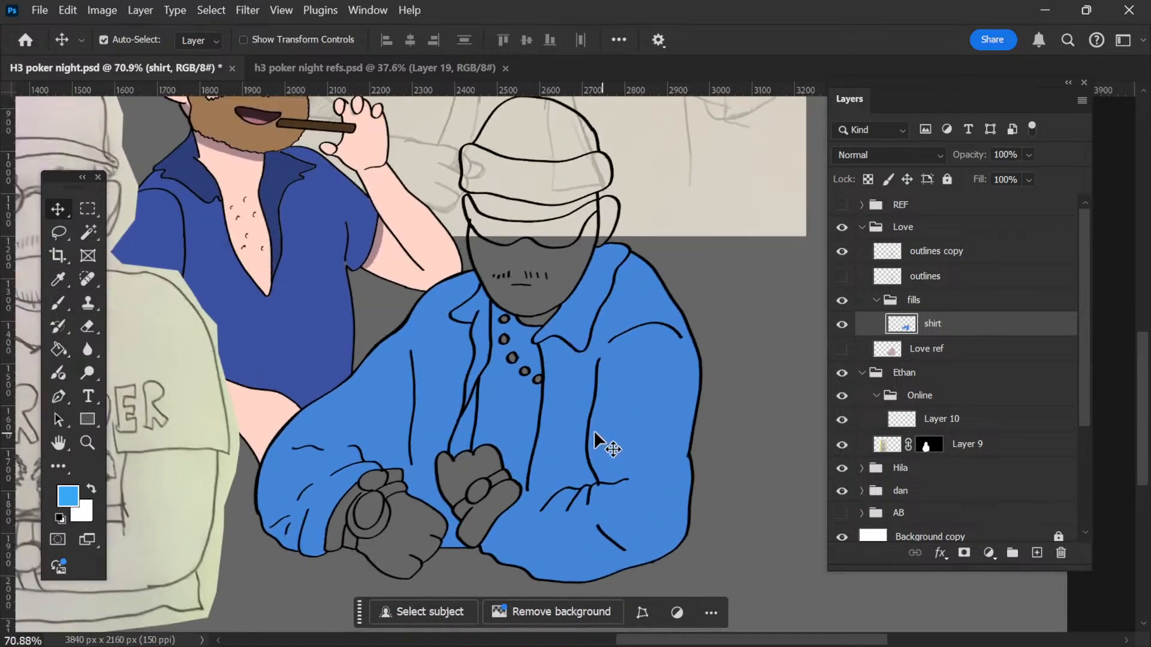
click(987, 351)
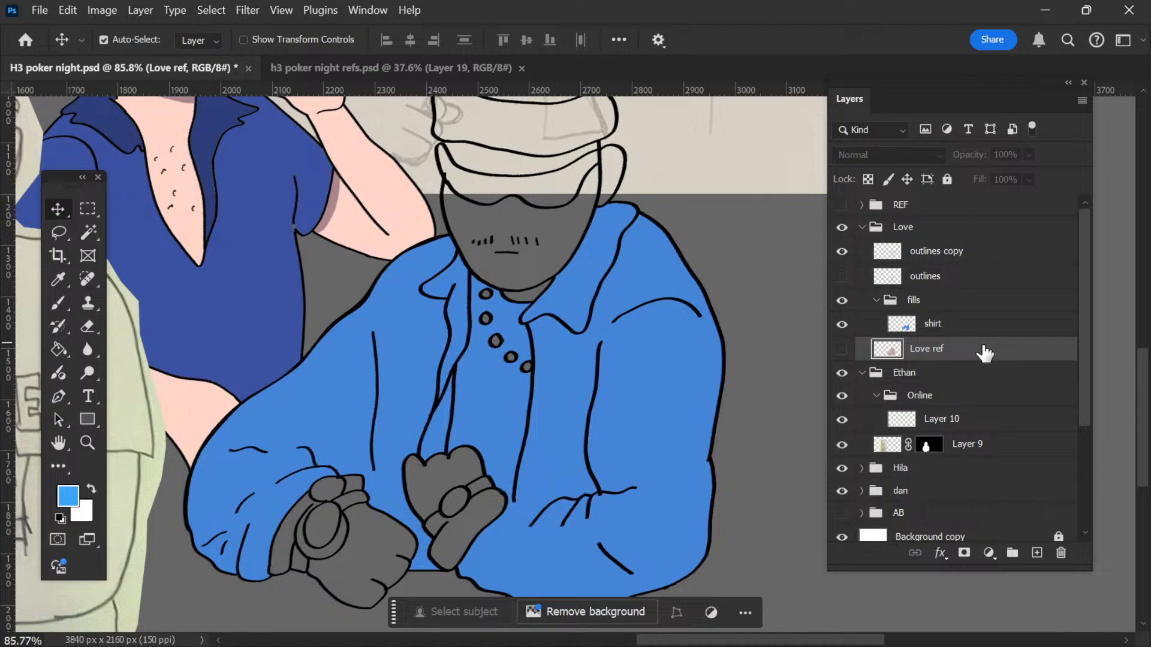
click(948, 259)
key(w)
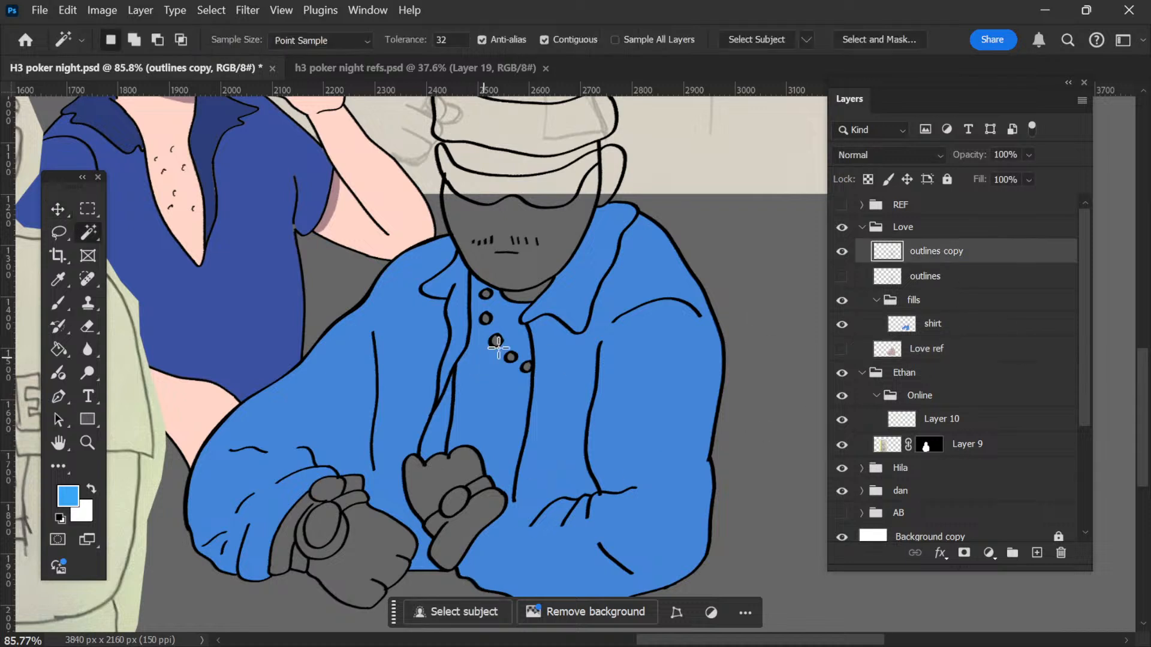
click(540, 294)
shift+click(557, 226)
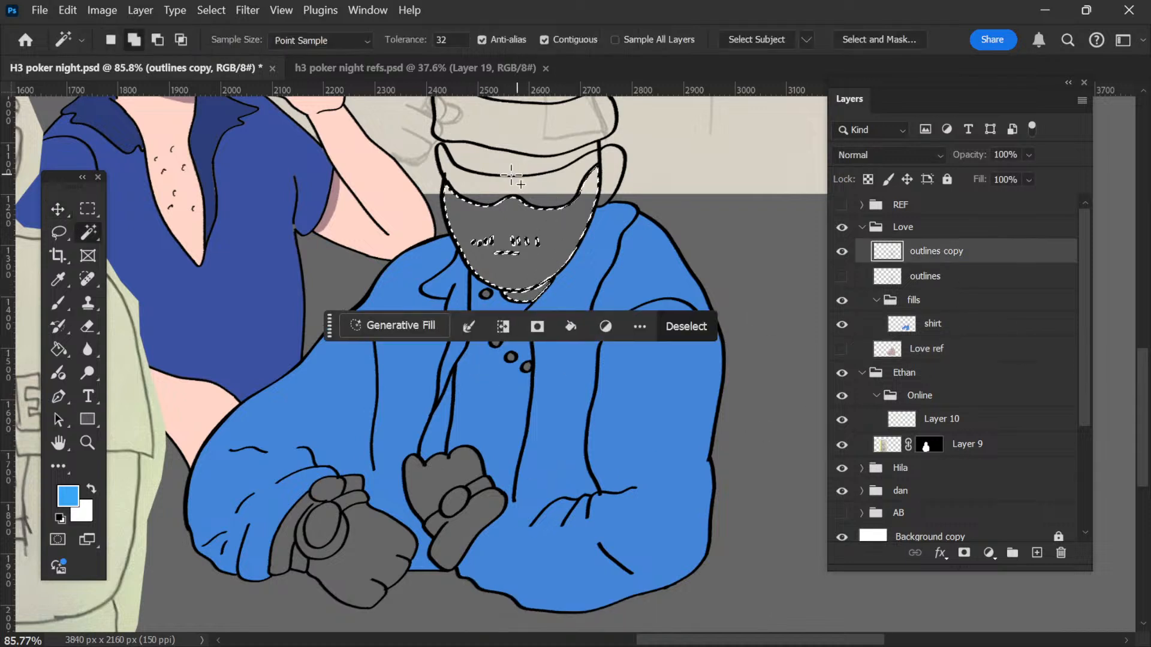
shift+click(548, 172)
shift+click(602, 175)
shift+click(437, 483)
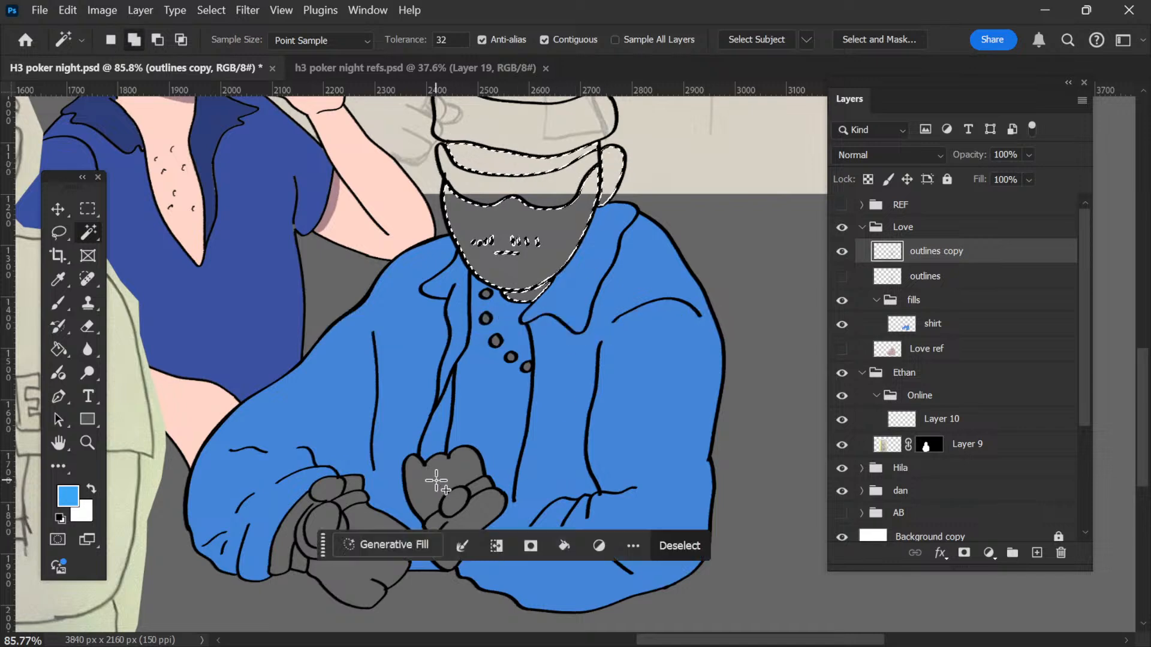
shift+click(368, 571)
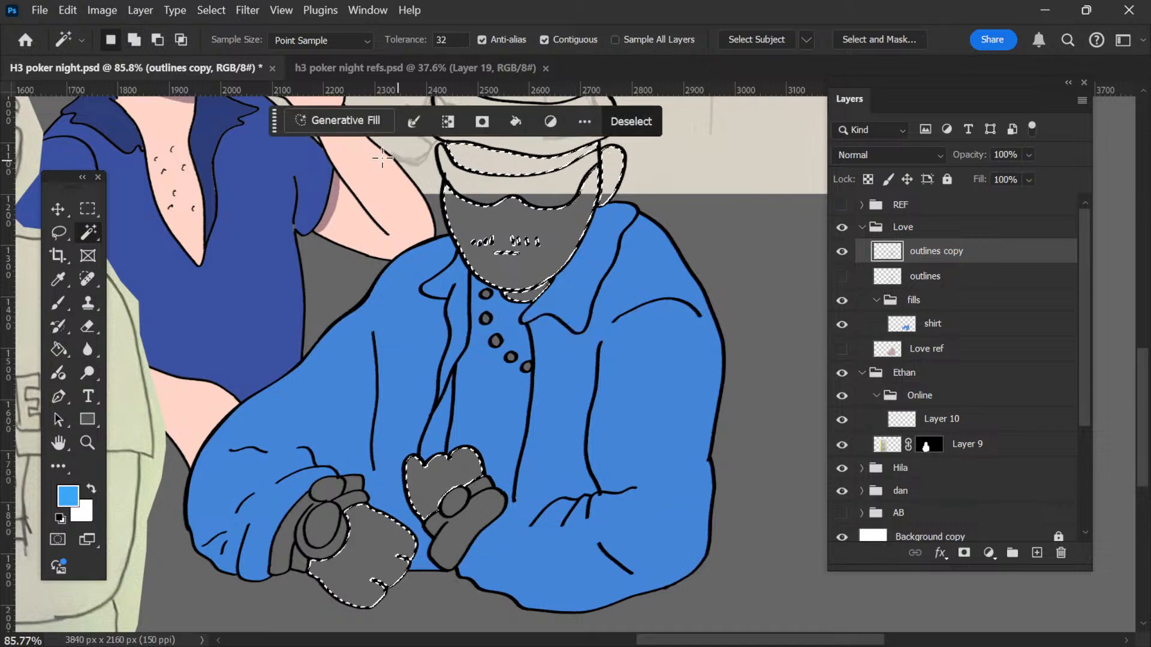
Step: Expand the skin-area selection by 2 pixels
click(210, 10)
mouse_move(324, 271)
click(470, 306)
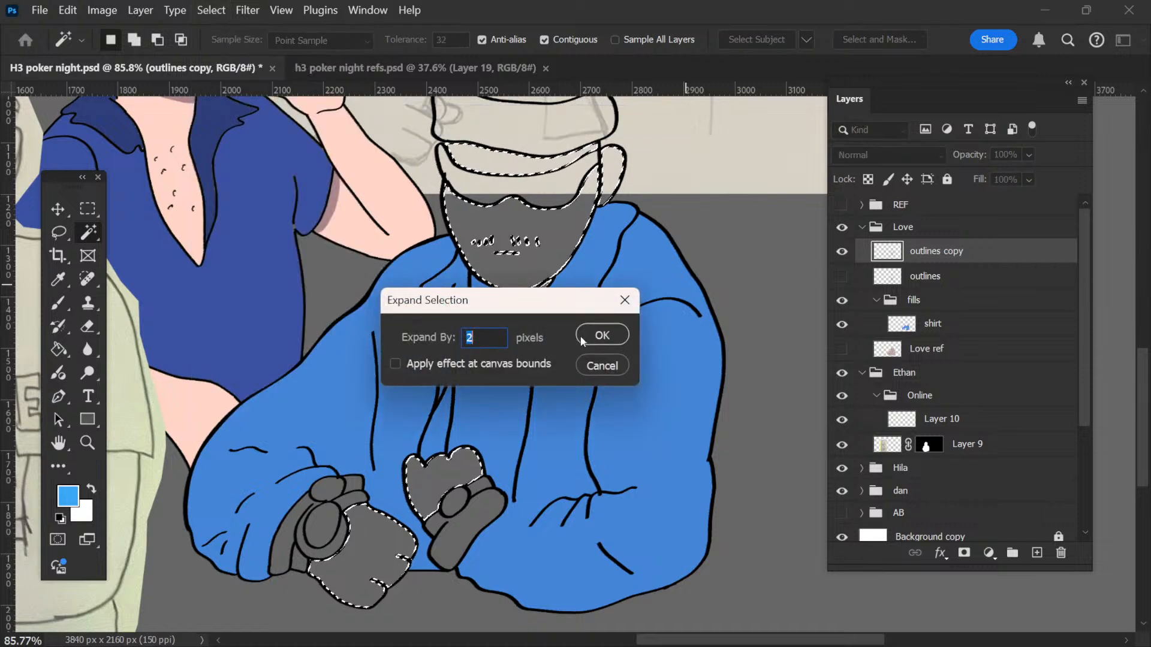
click(600, 333)
Step: Create a new layer above the shirt layer in the fills group and name it skin
click(944, 326)
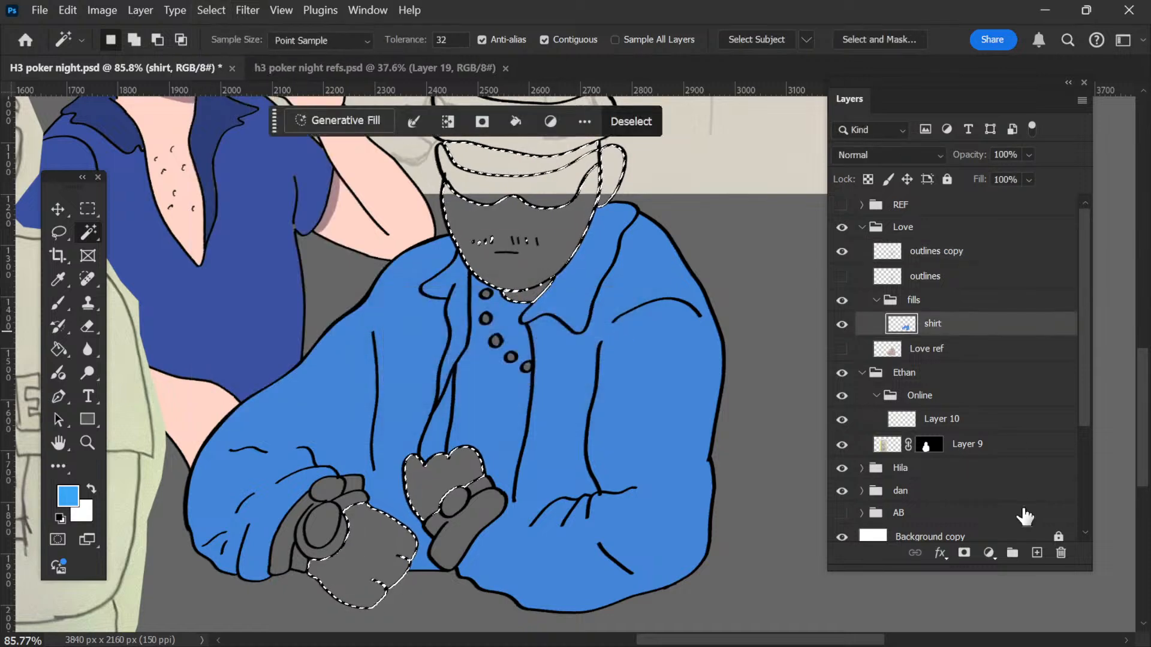
click(1037, 553)
double_click(943, 326)
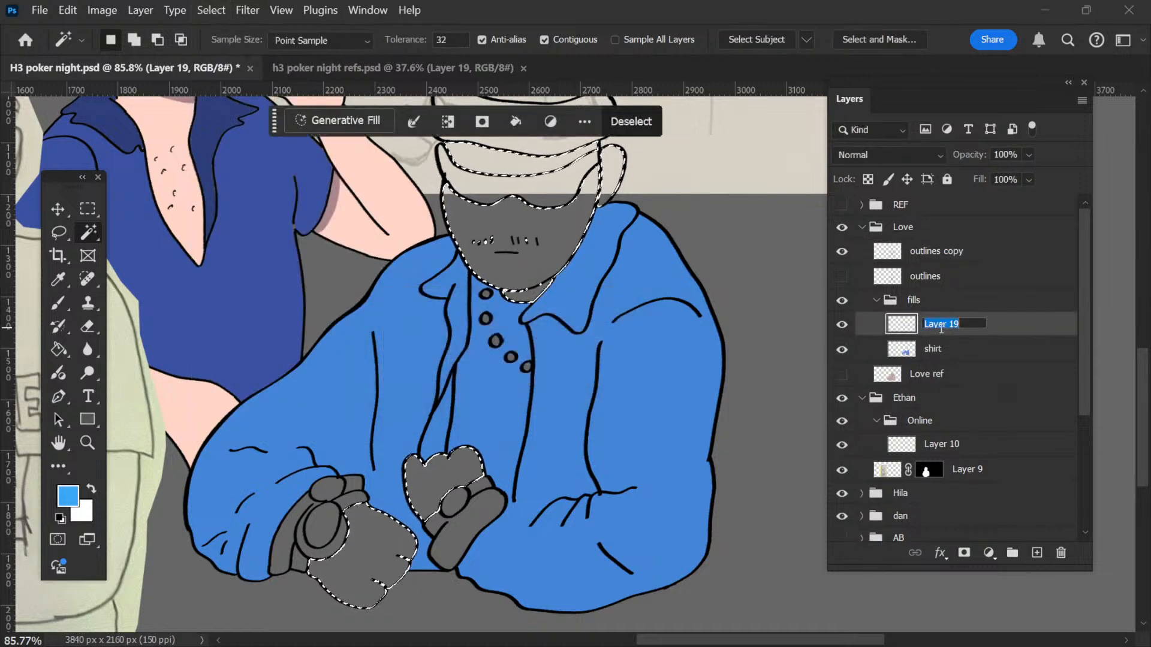
text(SKI)
key(ctrl+a)
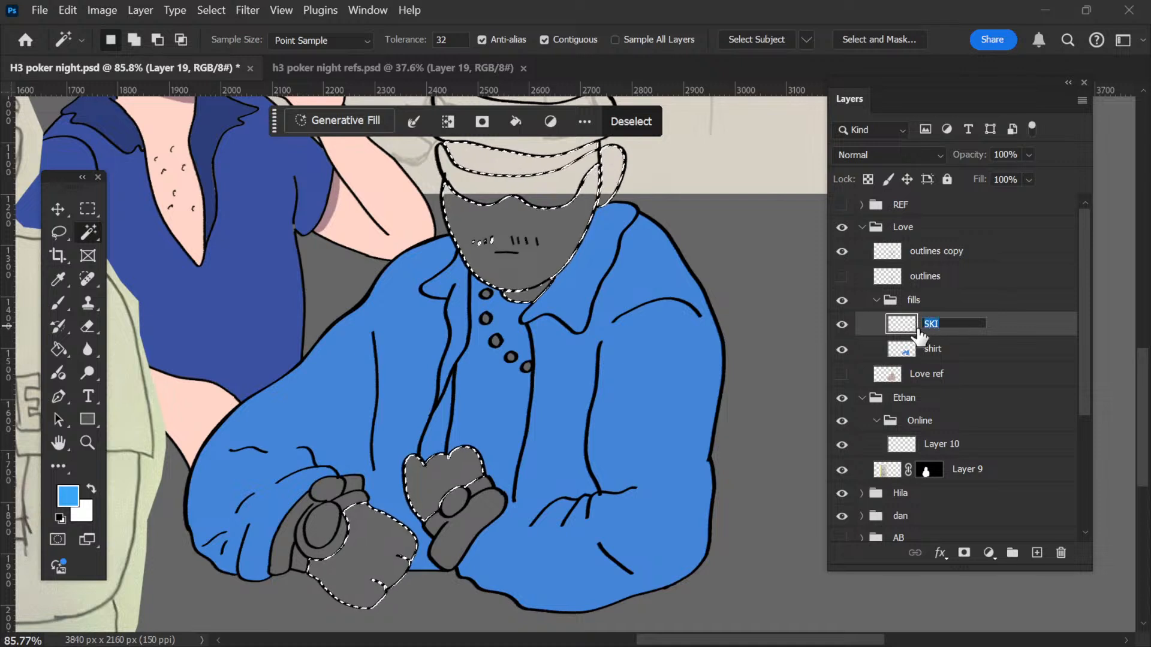
text(skin)
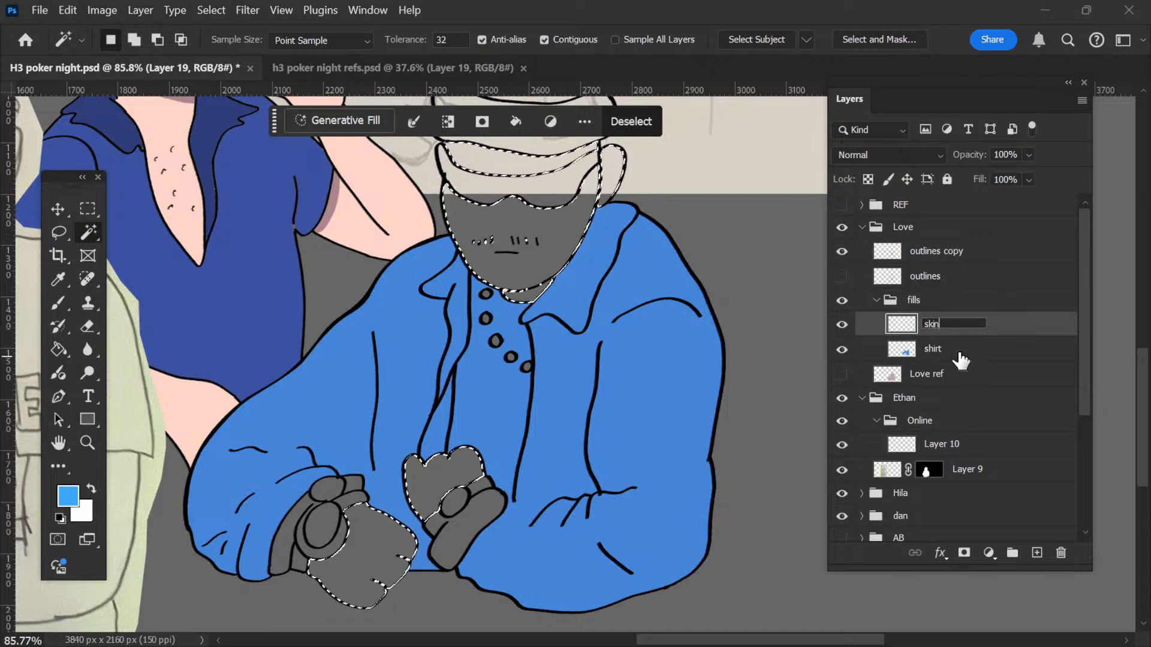
key(Return)
Step: Sample the skin tone from the face of the long-haired character as the foreground colour
key(i)
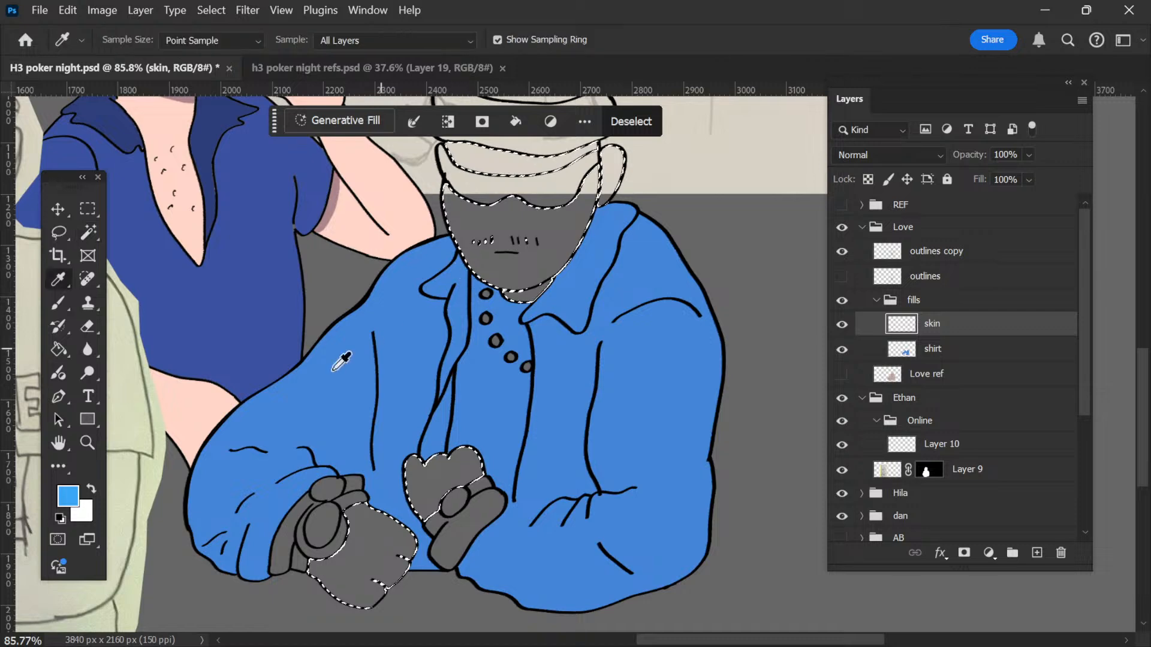
click(202, 390)
scroll(723, 408, down, 3)
scroll(717, 415, down, 4)
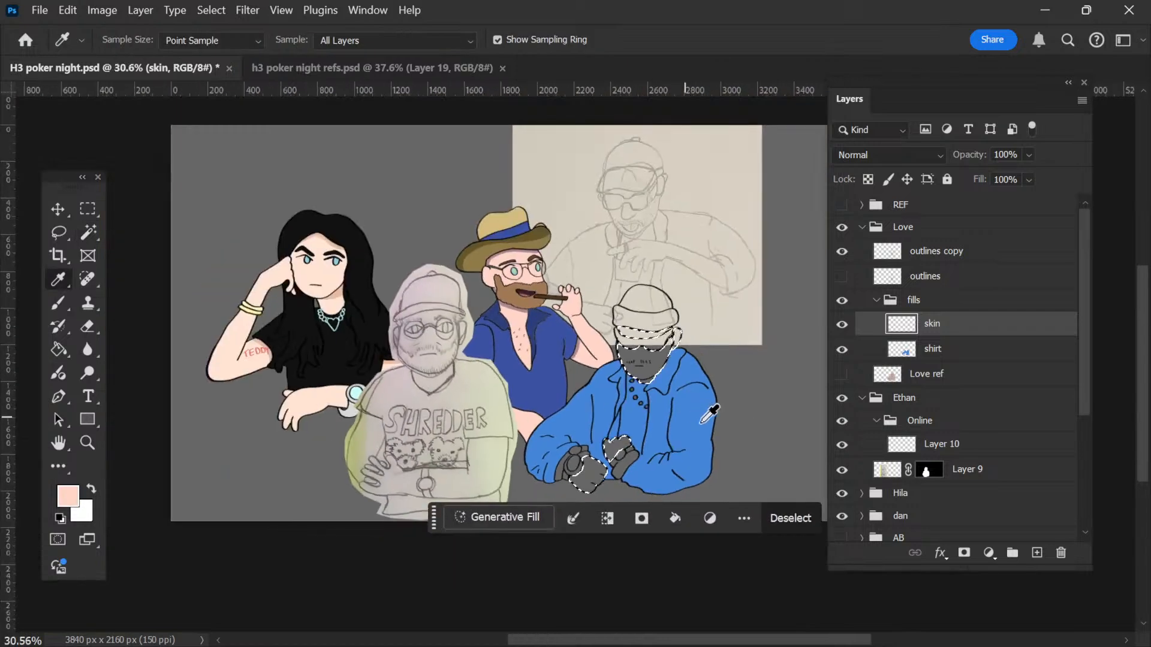
scroll(689, 430, up, 3)
scroll(675, 428, up, 1)
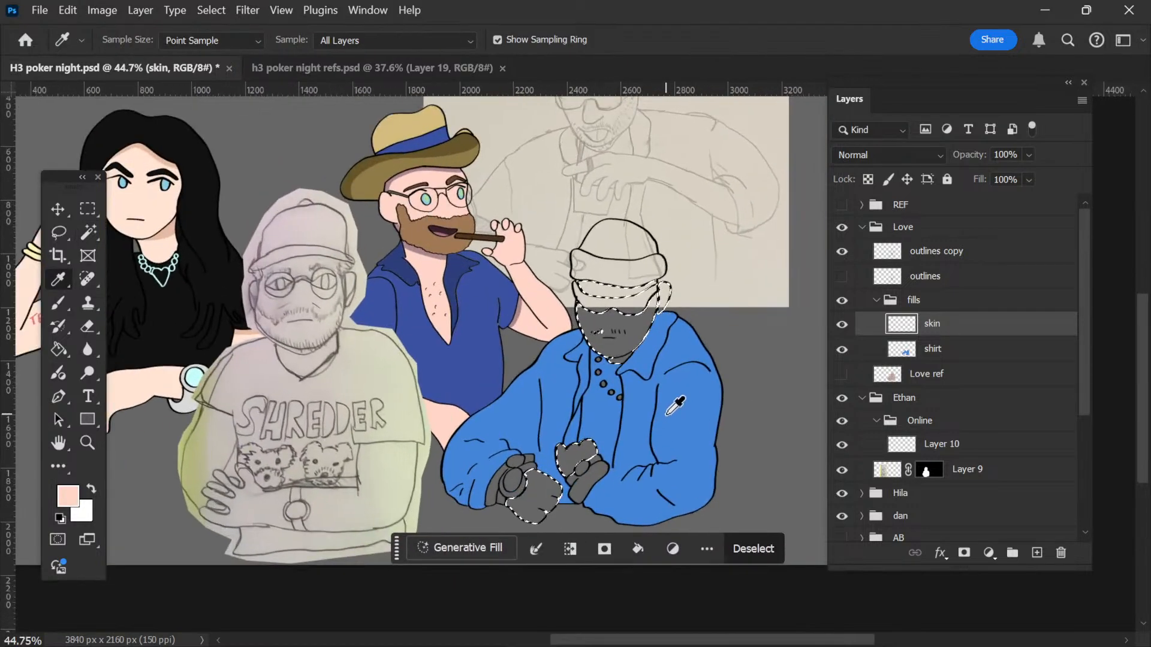
click(147, 199)
scroll(745, 380, down, 1)
scroll(618, 423, right, 2)
scroll(599, 420, up, 1)
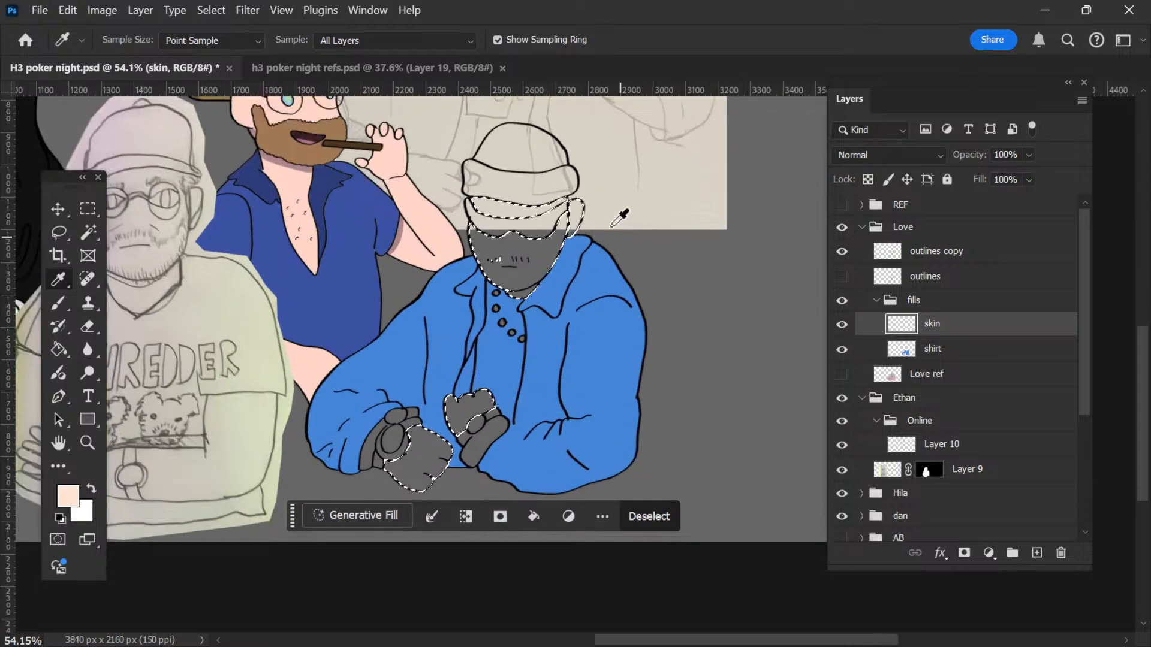
Step: Fill the selected face and hands with the sampled skin tone on the skin layer and clear the selection
key(g)
click(442, 462)
key(ctrl+d)
Step: Erase the stray bit of line where the sunglasses meet the face edge on the outlines copy layer
scroll(474, 325, up, 3)
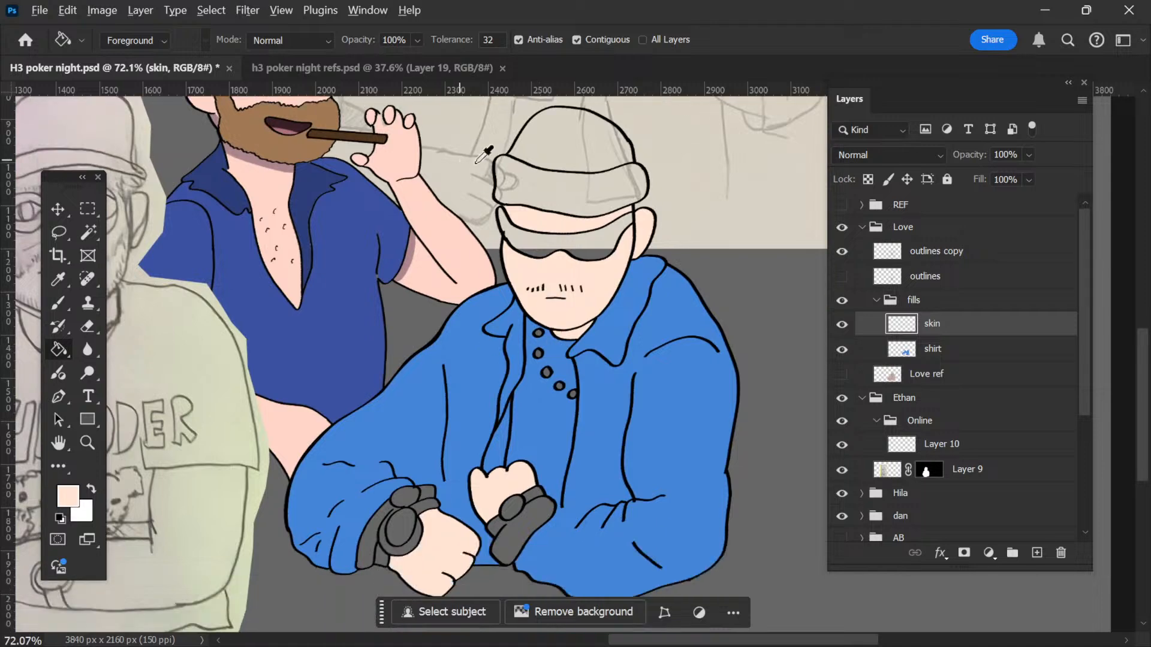
scroll(542, 350, up, 6)
scroll(256, 156, up, 2)
scroll(257, 156, up, 3)
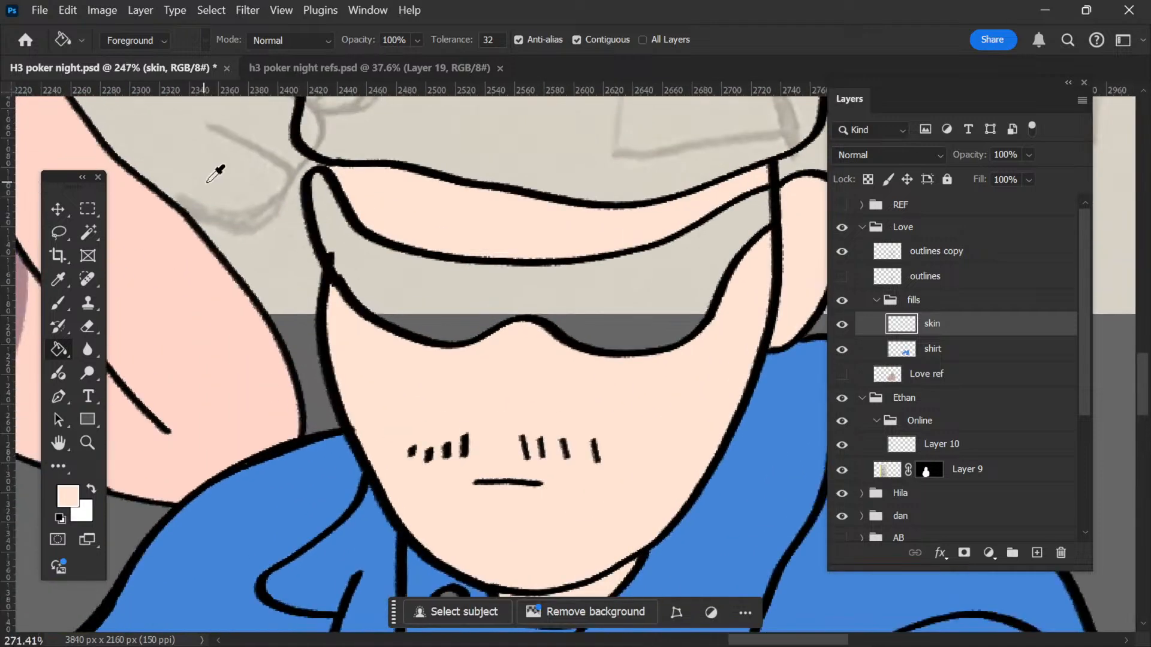
click(972, 255)
scroll(513, 282, up, 2)
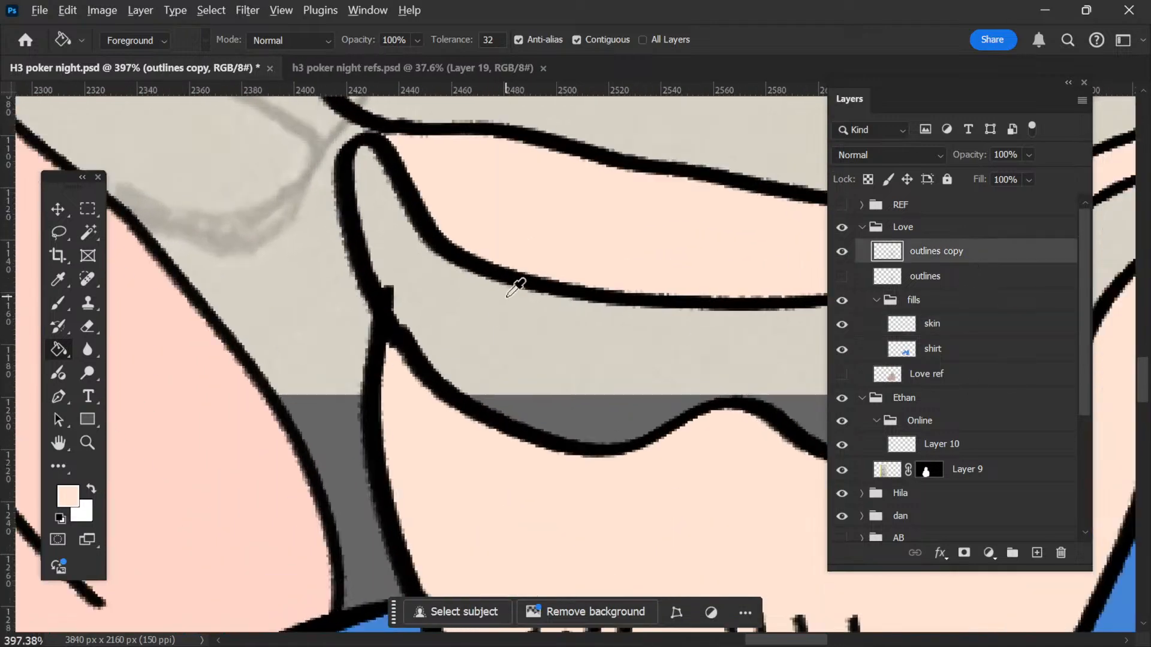
key(e)
drag(391, 282, 383, 280)
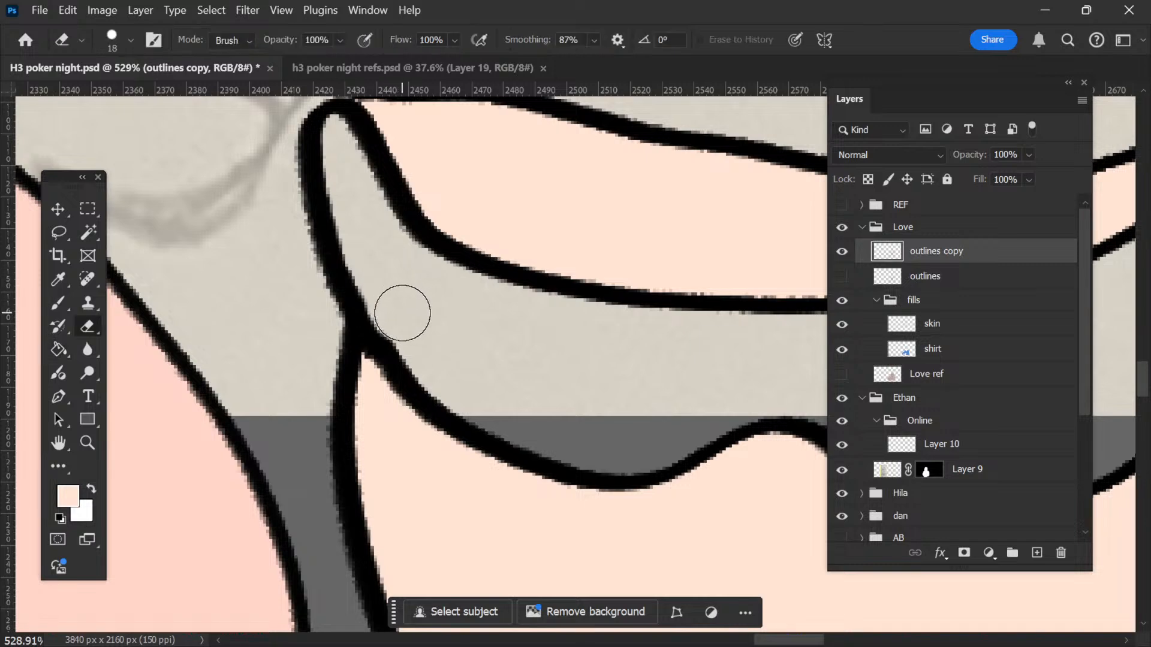
Step: Select the area inside the sunglasses outline on the outlines copy layer with the Magic Wand
scroll(456, 347, down, 6)
scroll(457, 347, down, 5)
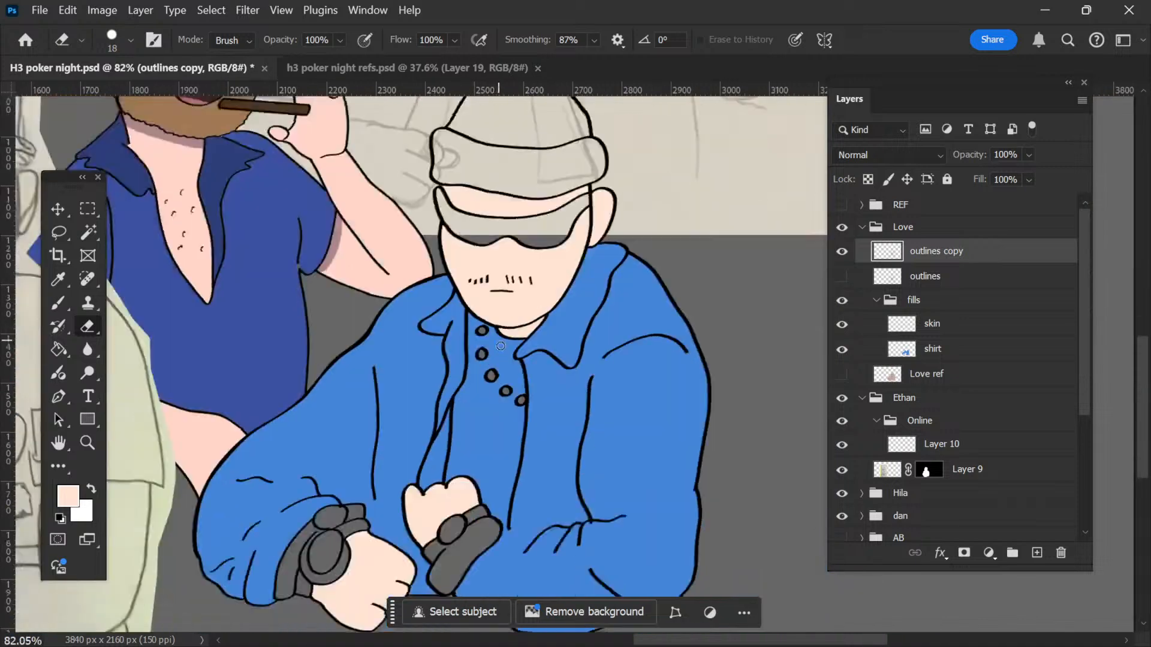
scroll(445, 409, up, 2)
scroll(445, 409, up, 2)
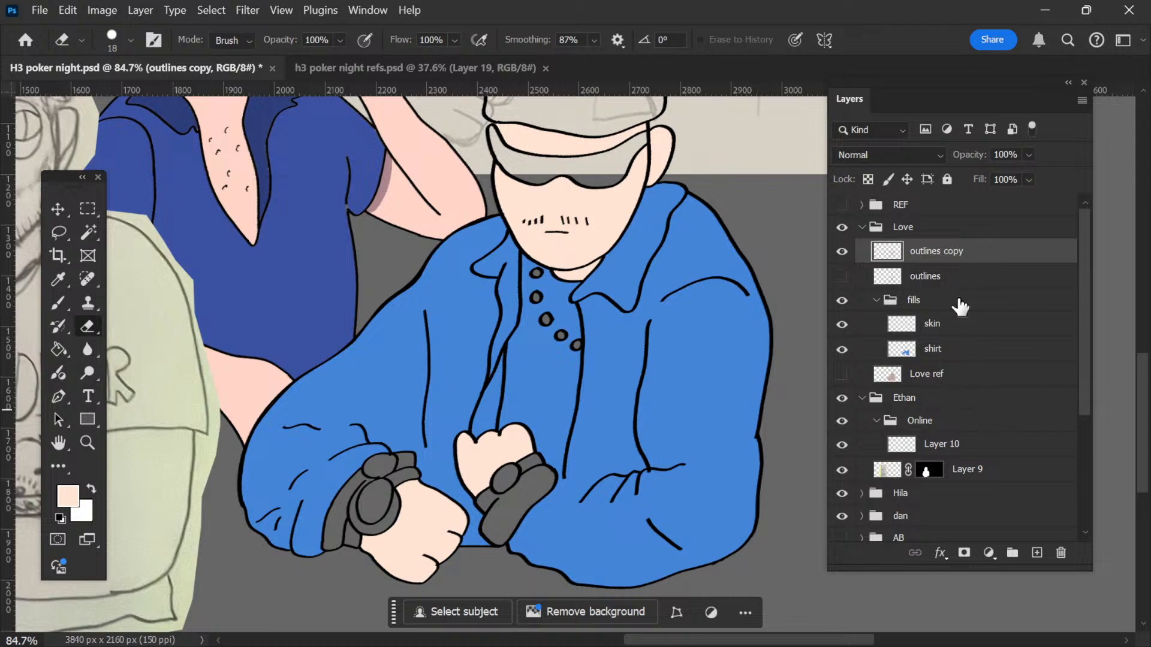
key(w)
scroll(603, 252, up, 3)
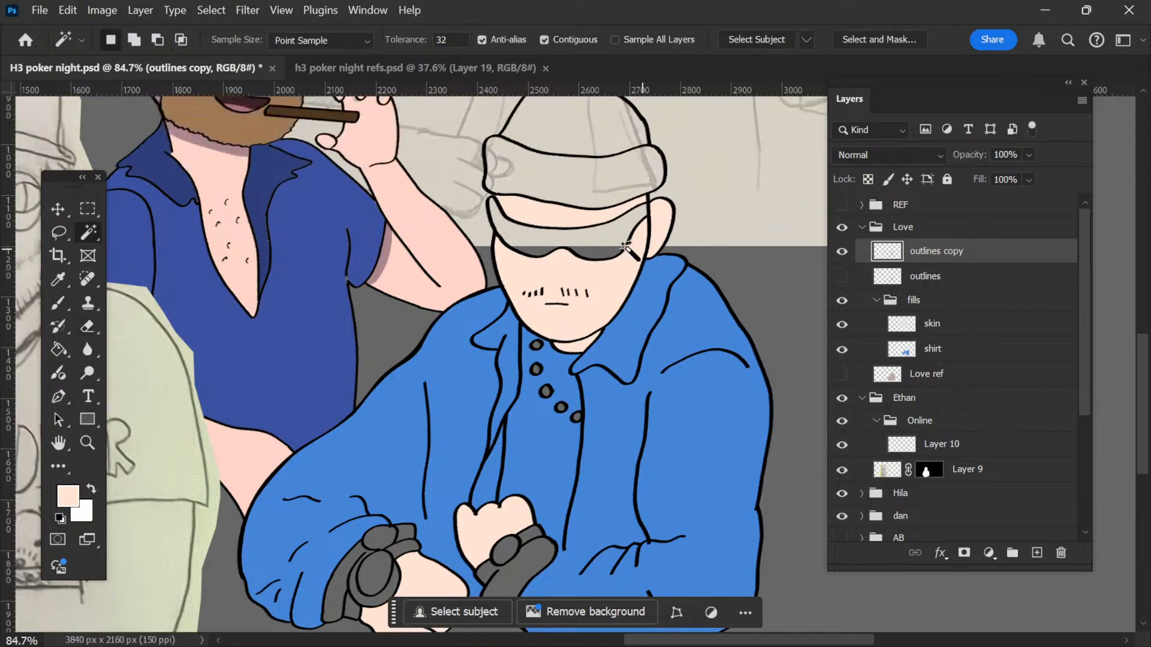
click(601, 248)
scroll(598, 403, down, 2)
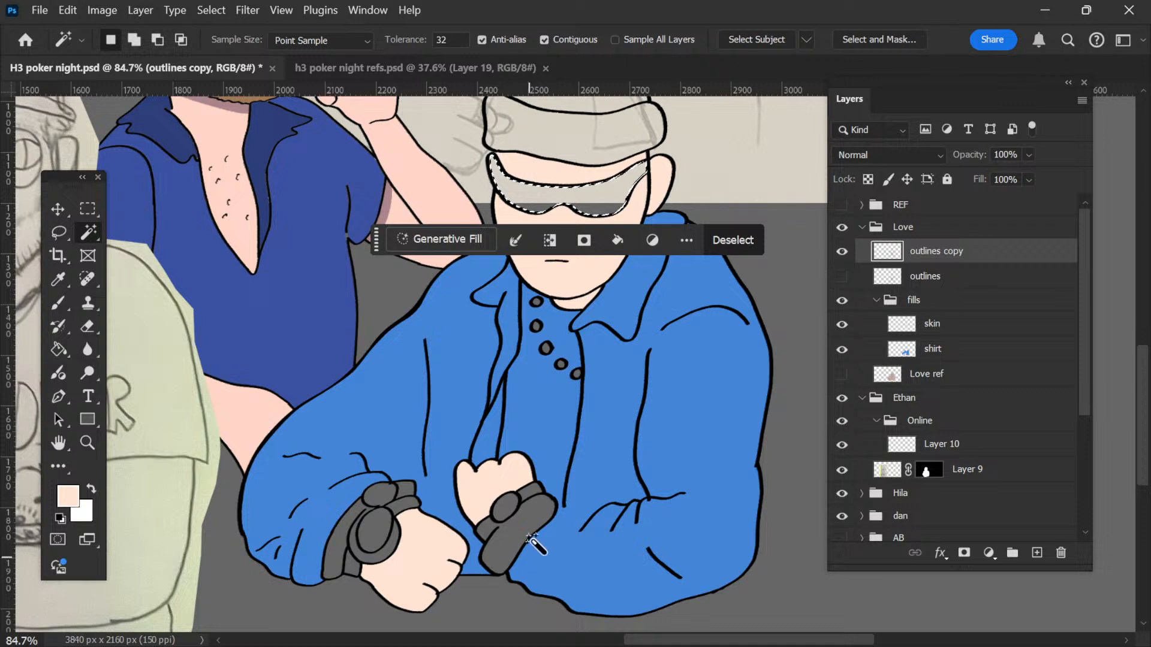
scroll(498, 528, up, 3)
scroll(498, 528, right, 1)
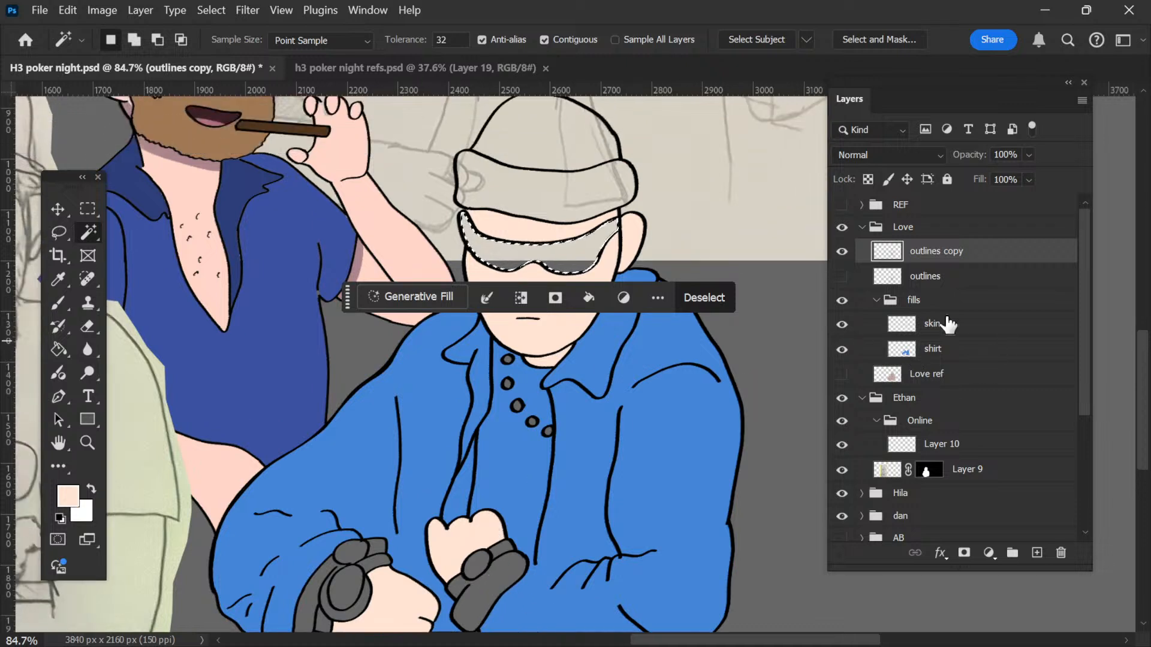
Step: Create a new layer above the skin layer and name it glasses
click(971, 327)
key(ctrl+shift+alt+n)
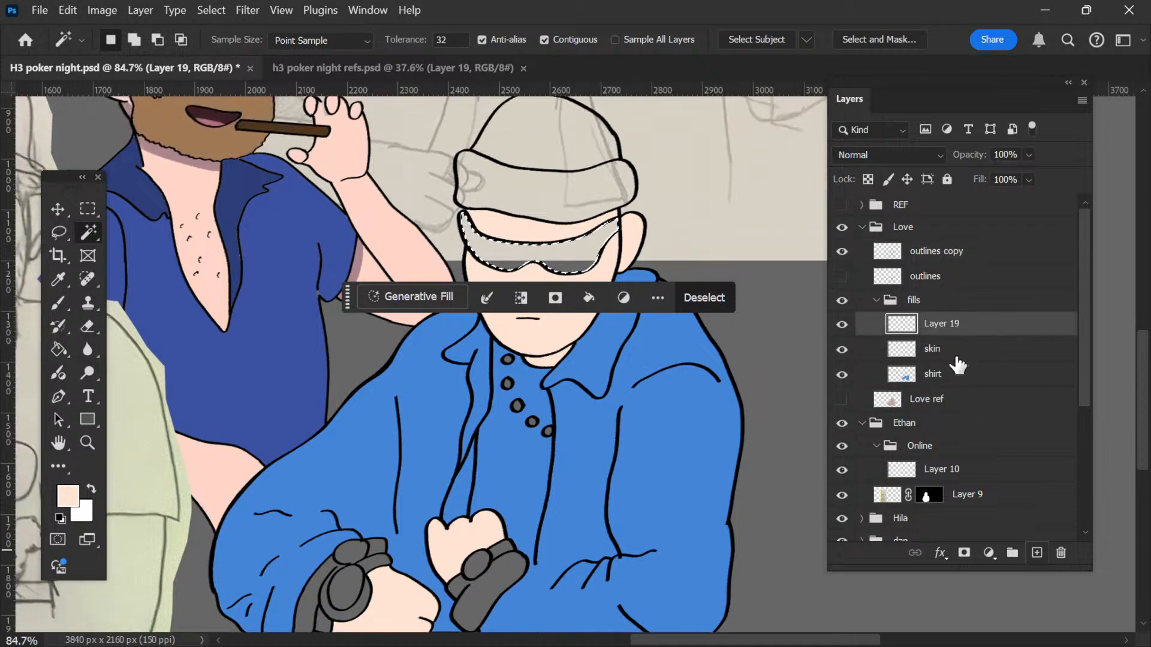
double_click(938, 324)
text(glasses)
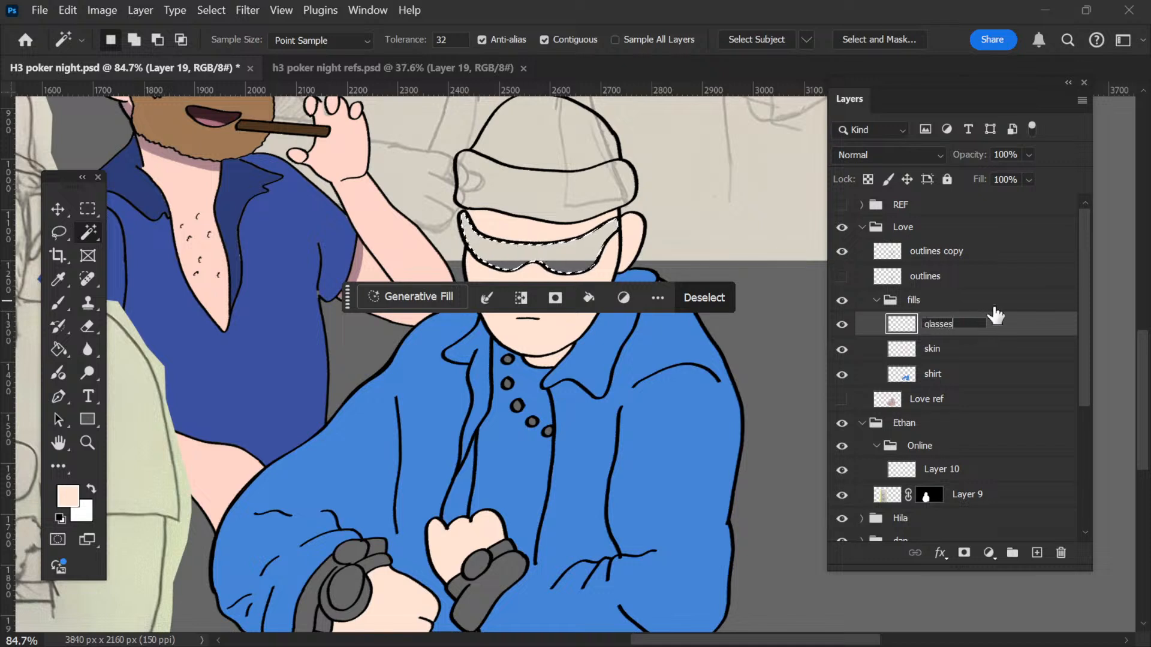
key(Return)
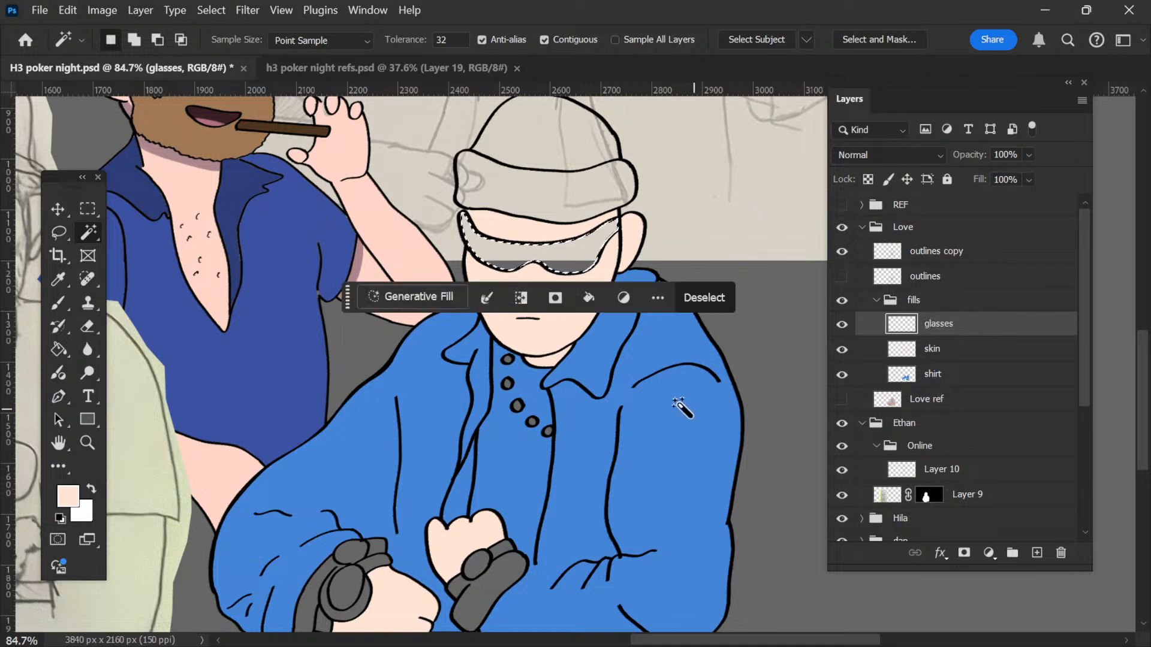
Step: Reset the colours to default, fill the sunglasses selection with black on the glasses layer and clear the selection
key(d)
key(ctrl+d)
key(ctrl+shift+d)
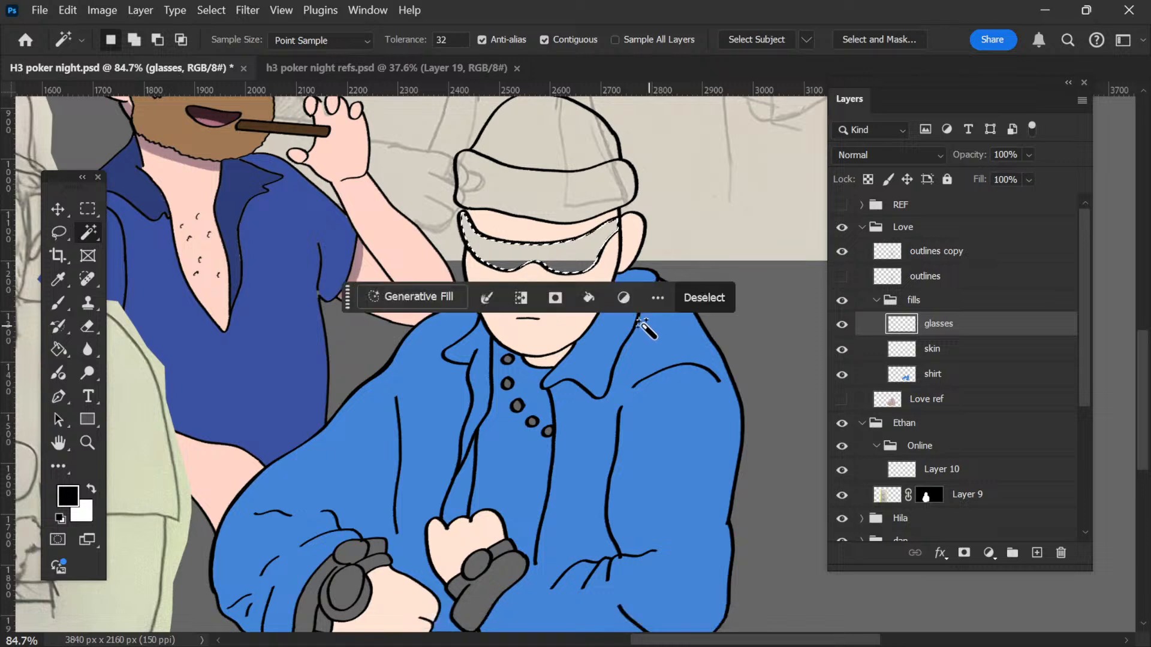
key(g)
click(590, 258)
key(ctrl+d)
key(v)
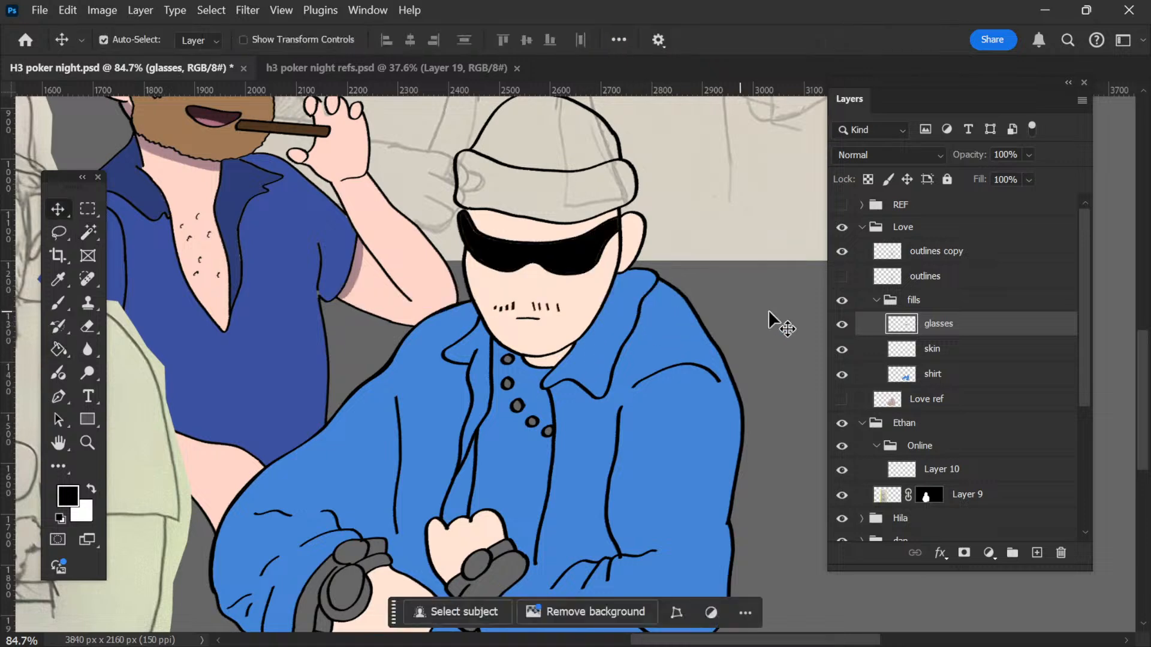
Step: Restore the sunglasses selection and delete its black fill from the glasses layer
scroll(455, 221, up, 8)
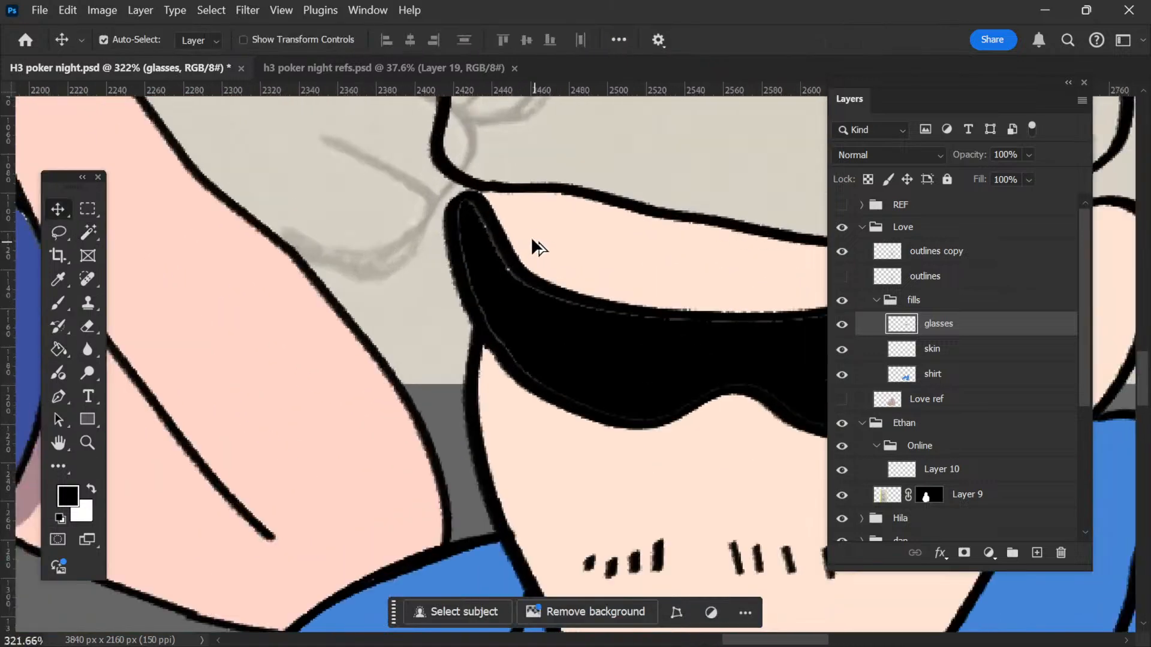
scroll(513, 281, up, 2)
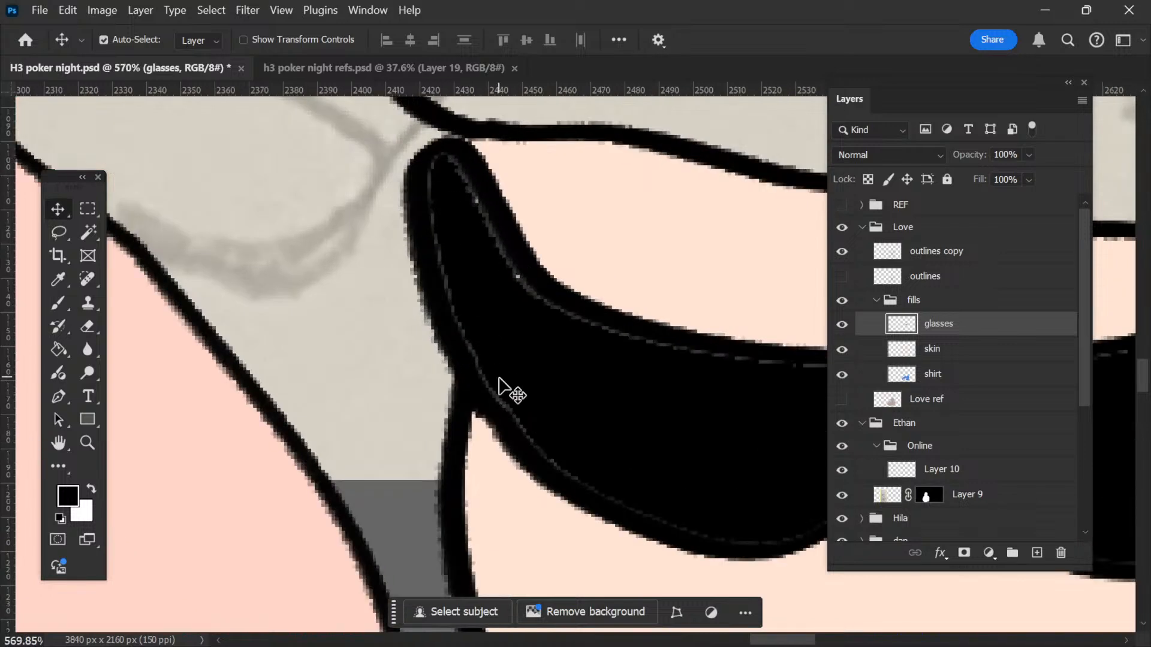
key(ctrl+shift+d)
key(Delete)
Step: Expand the sunglasses selection so that it reaches under the surrounding outline
click(141, 10)
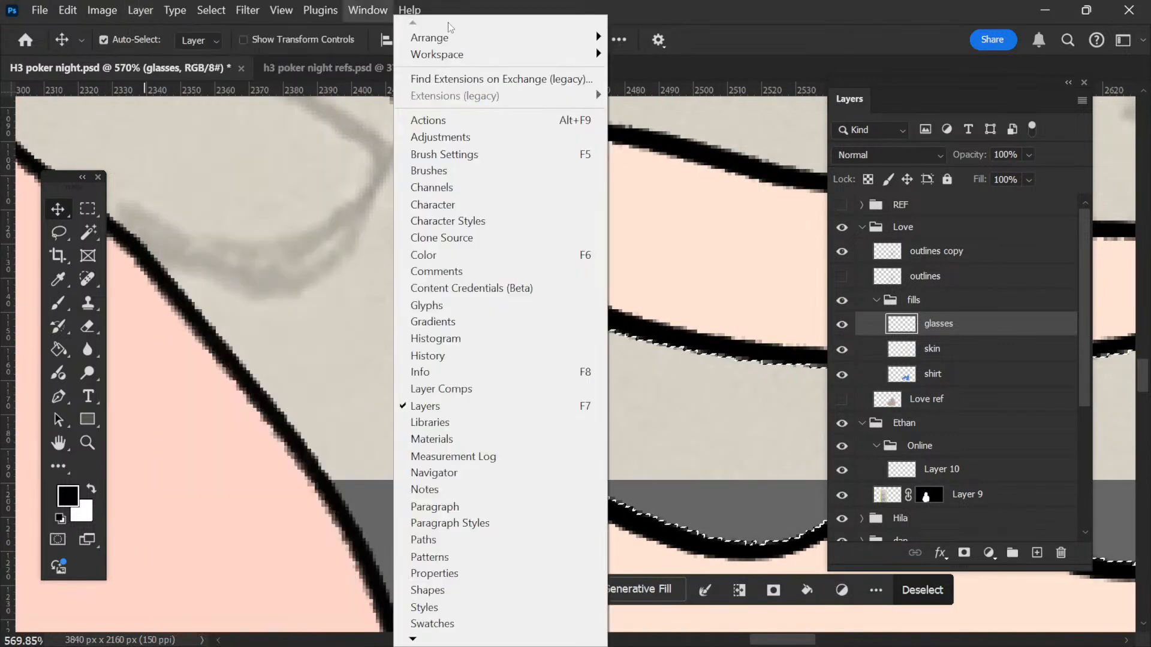
mouse_move(211, 10)
mouse_move(313, 277)
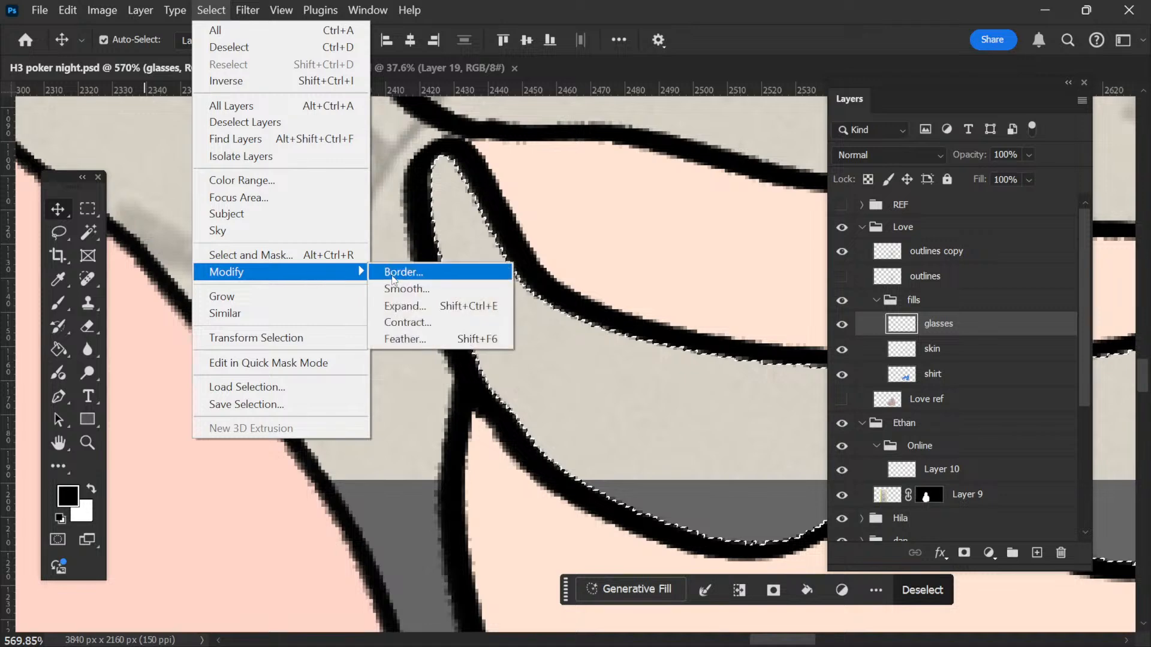
click(432, 310)
click(602, 336)
Step: Fill the expanded sunglasses selection with black on the glasses layer and clear the selection
key(g)
click(577, 368)
key(ctrl+d)
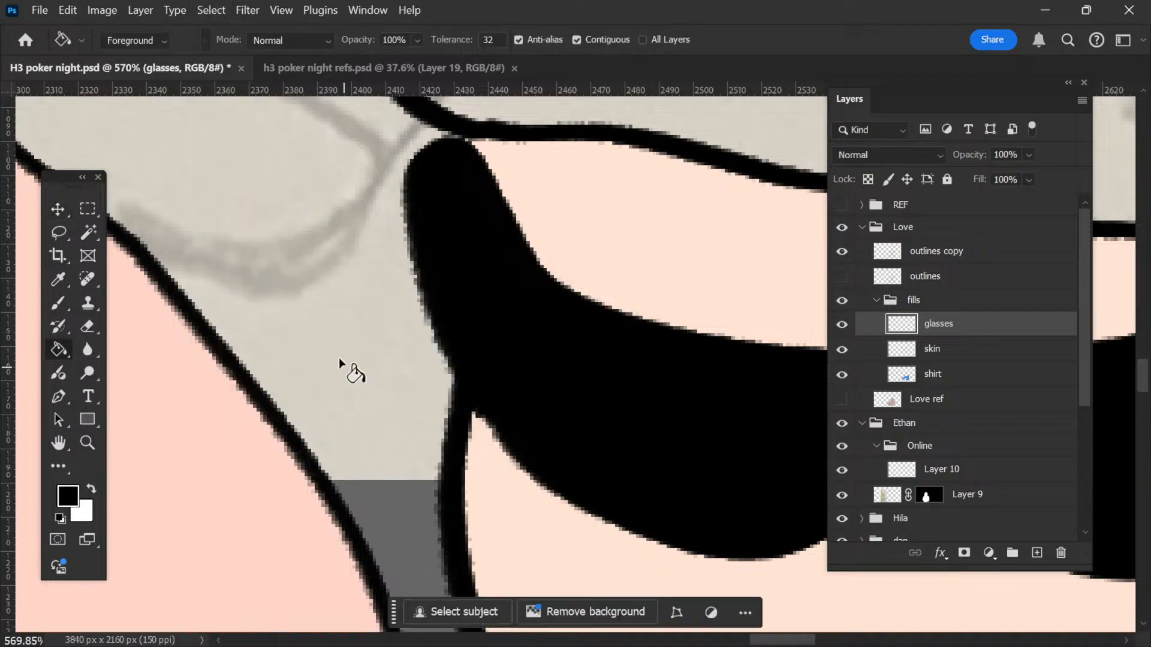
Step: Lighten the sunglasses' black fill to a very dark grey with a Hue/Saturation adjustment
scroll(290, 344, down, 6)
scroll(298, 334, down, 3)
key(ctrl+u)
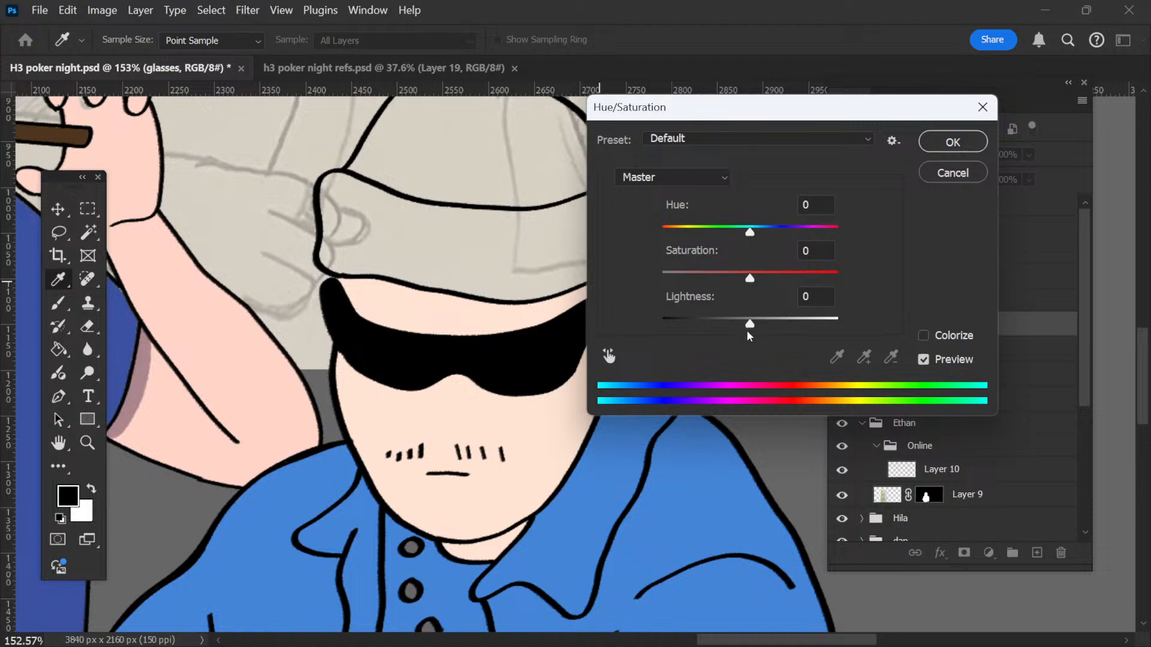
drag(751, 327, 764, 330)
click(951, 139)
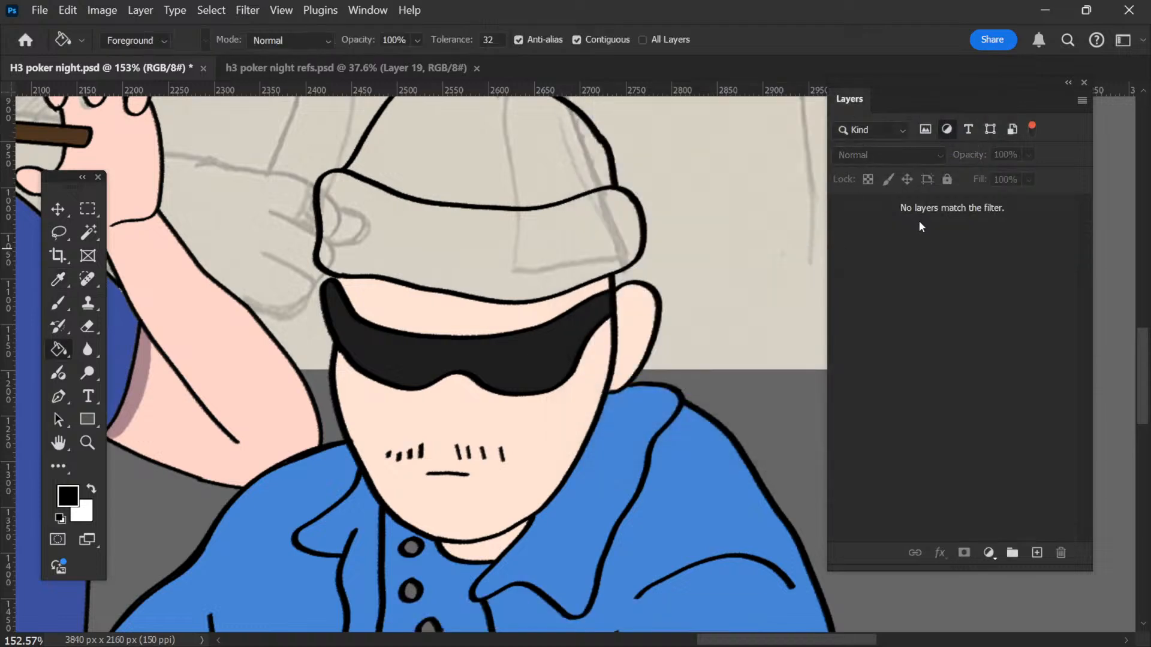
Step: Try to pick the sunglasses on the canvas with the Move tool, then filter the layer list to pixel layers
key(v)
click(537, 358)
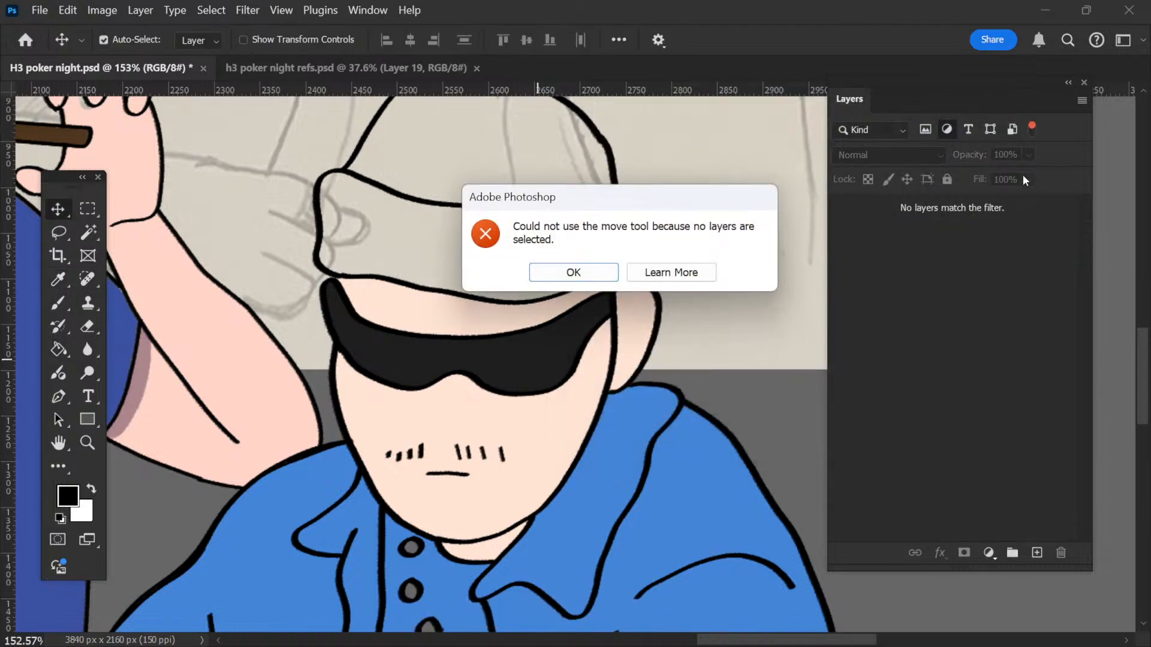
click(547, 280)
click(926, 130)
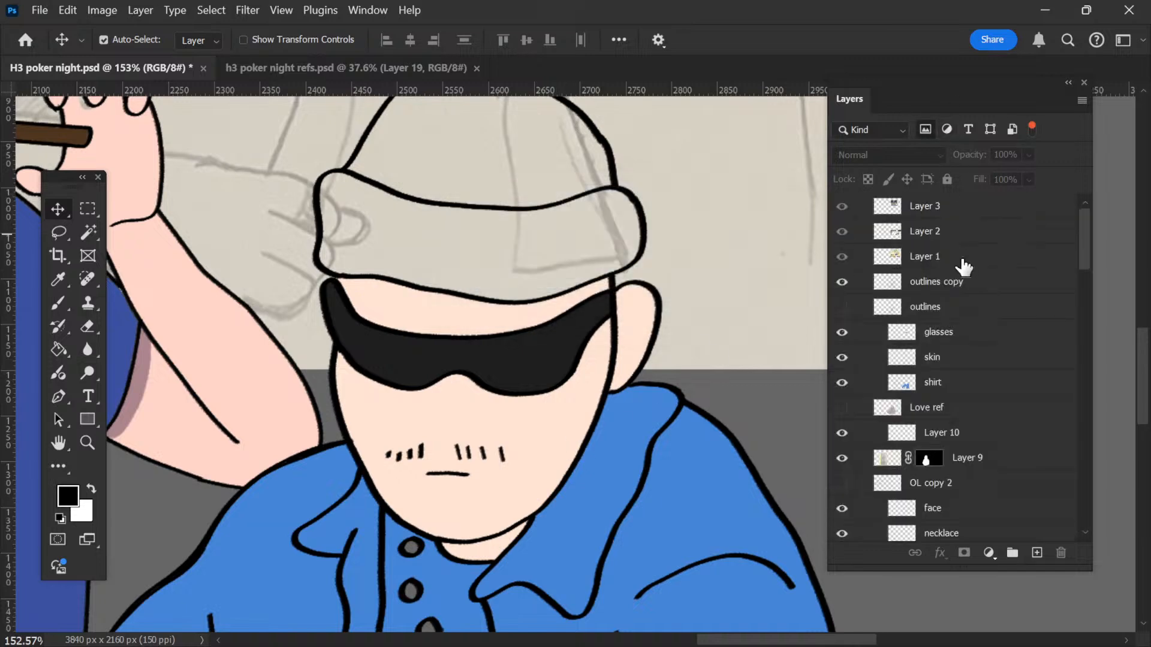
Step: Examine the whole Love figure to review its jacket, skin and sunglasses fills beside the neighbouring characters
key(z)
drag(488, 375, 456, 345)
scroll(481, 355, down, 4)
scroll(488, 352, left, 1)
scroll(489, 353, up, 2)
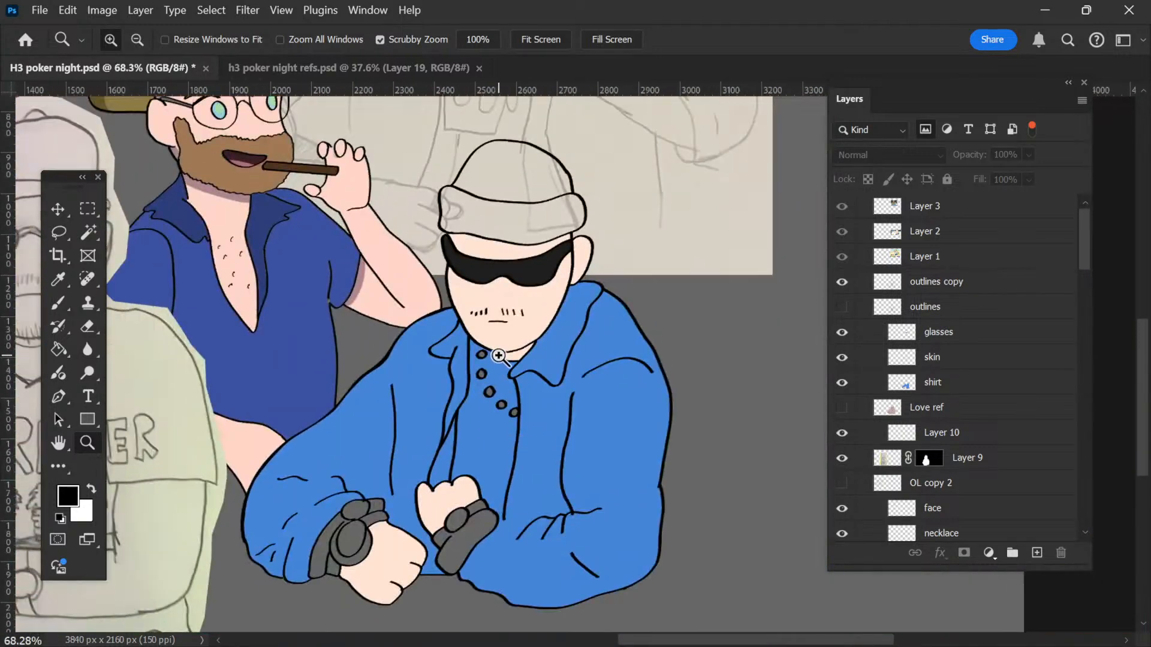
scroll(501, 351, up, 1)
scroll(507, 336, down, 3)
scroll(502, 383, left, 3)
scroll(501, 384, up, 2)
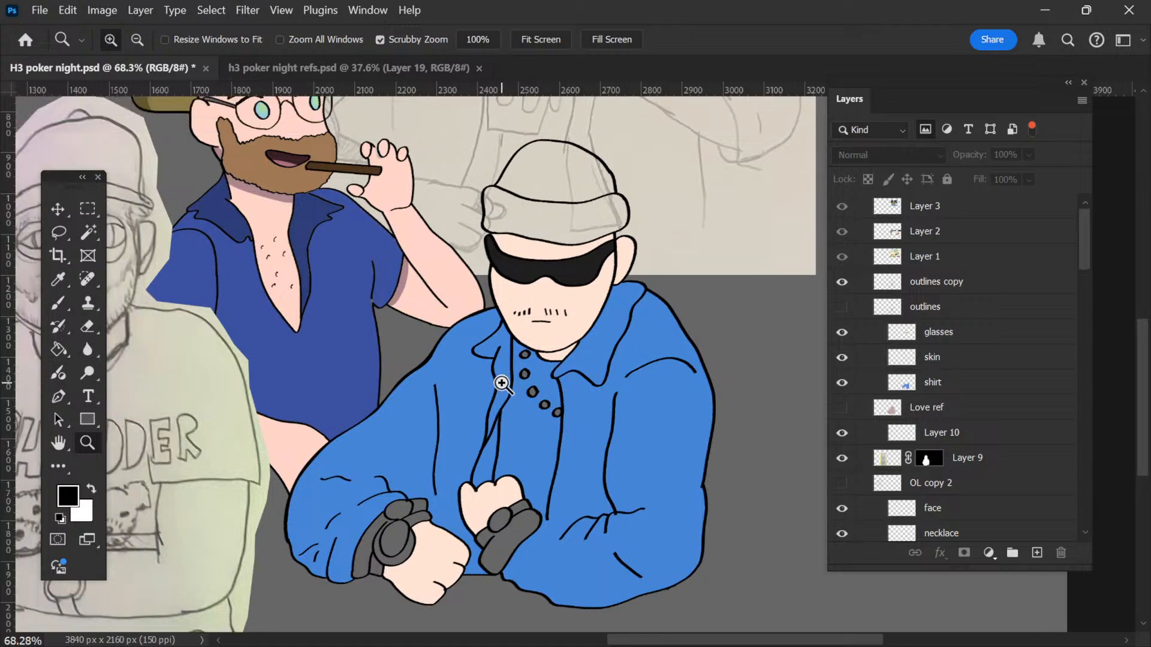
scroll(502, 383, down, 2)
scroll(516, 389, left, 1)
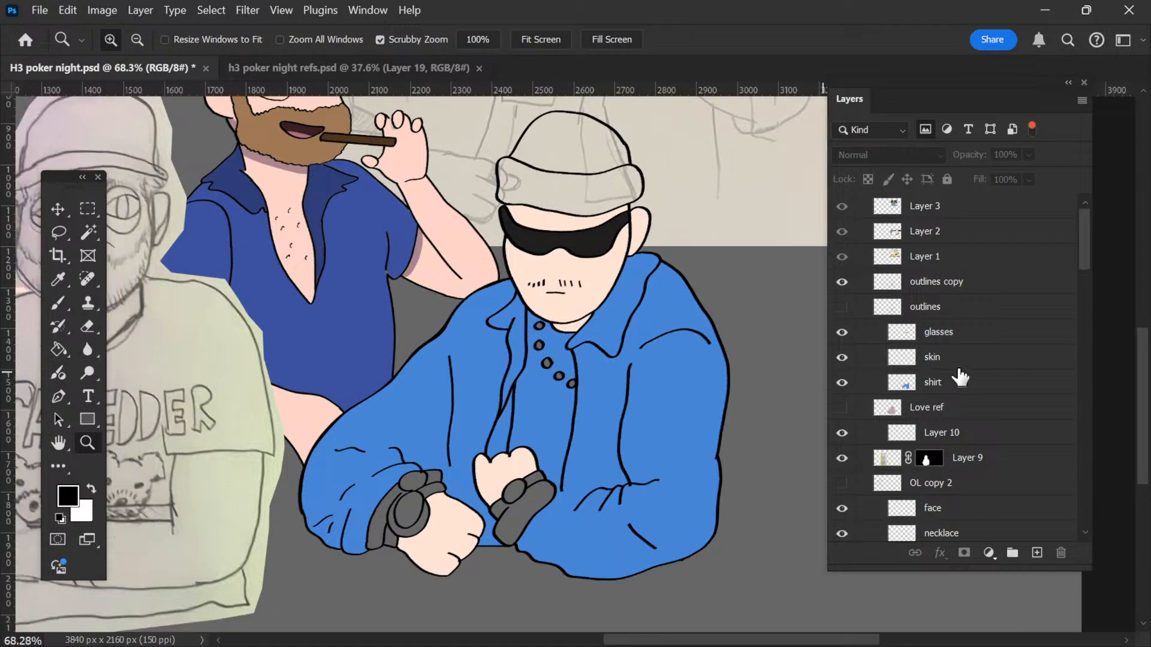
Step: Shift the shirt fill slightly downward, then undo that move and the sunglasses lightening
click(549, 349)
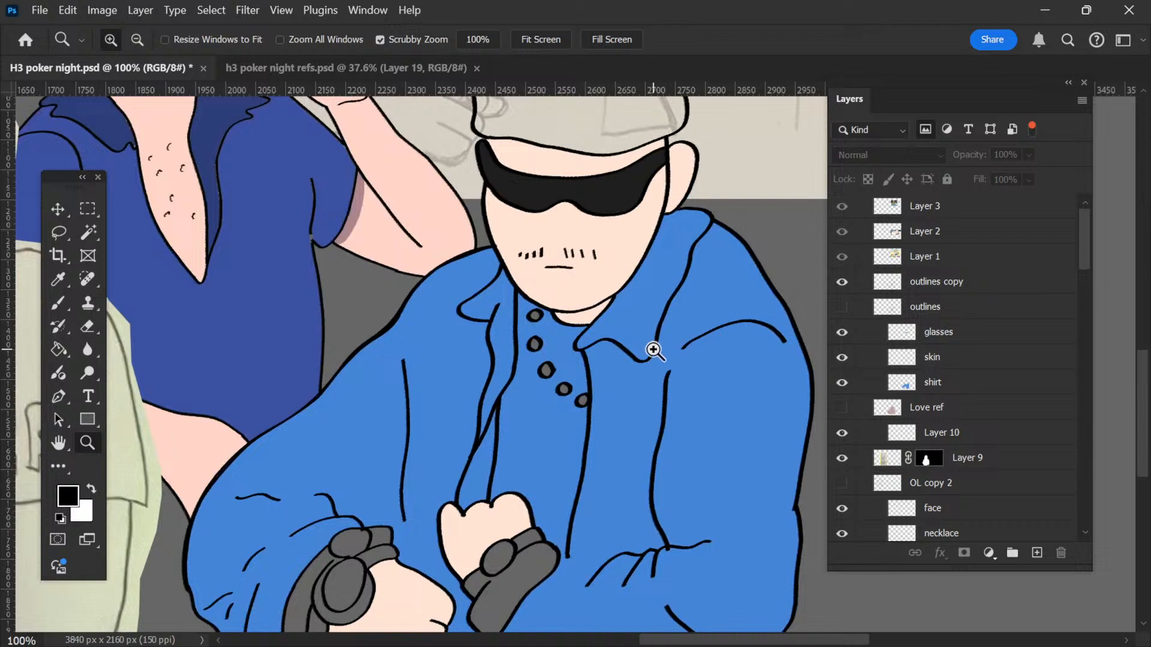
key(v)
drag(729, 355, 729, 385)
key(ctrl+z)
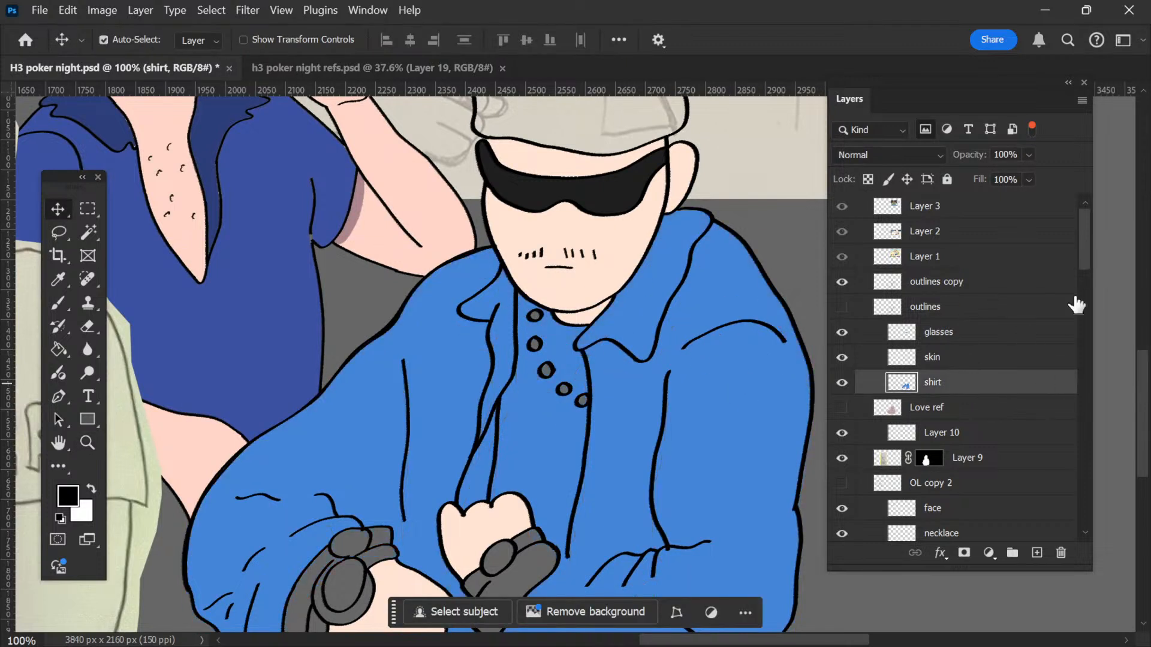
drag(1087, 250, 1070, 162)
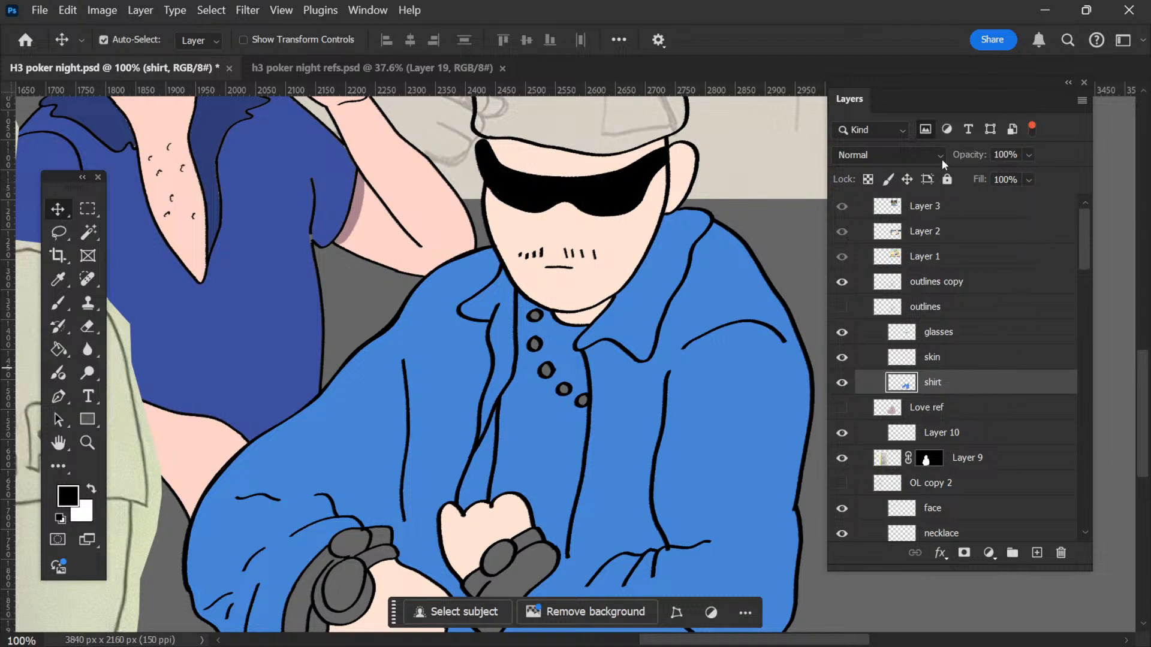
Step: Turn off the pixel-layer filter so that the layer list shows every layer and group
click(923, 132)
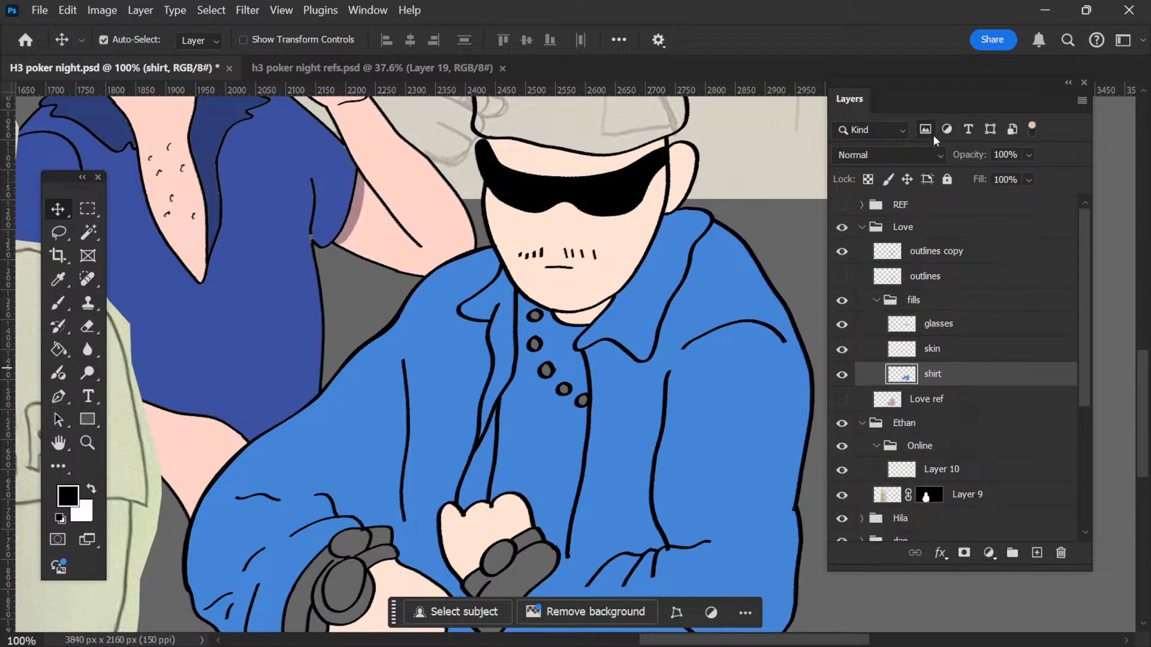
click(929, 134)
click(929, 134)
Step: Toggle the type-layer filter on and off in the layer list, leaving all layer filters off
click(968, 131)
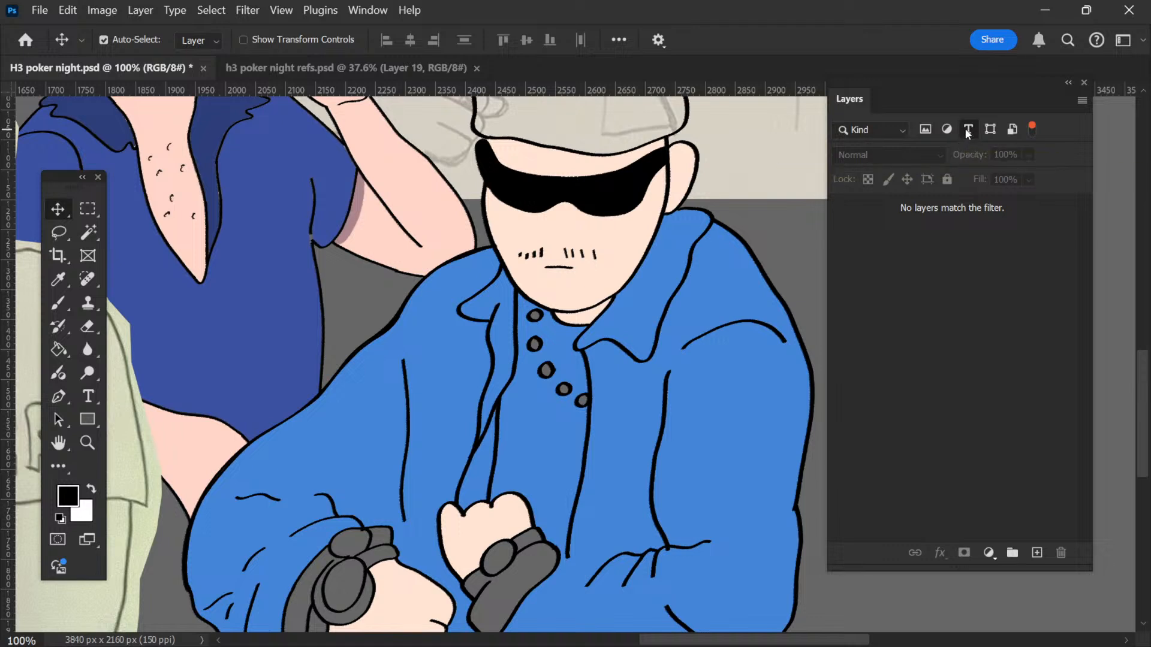
click(968, 131)
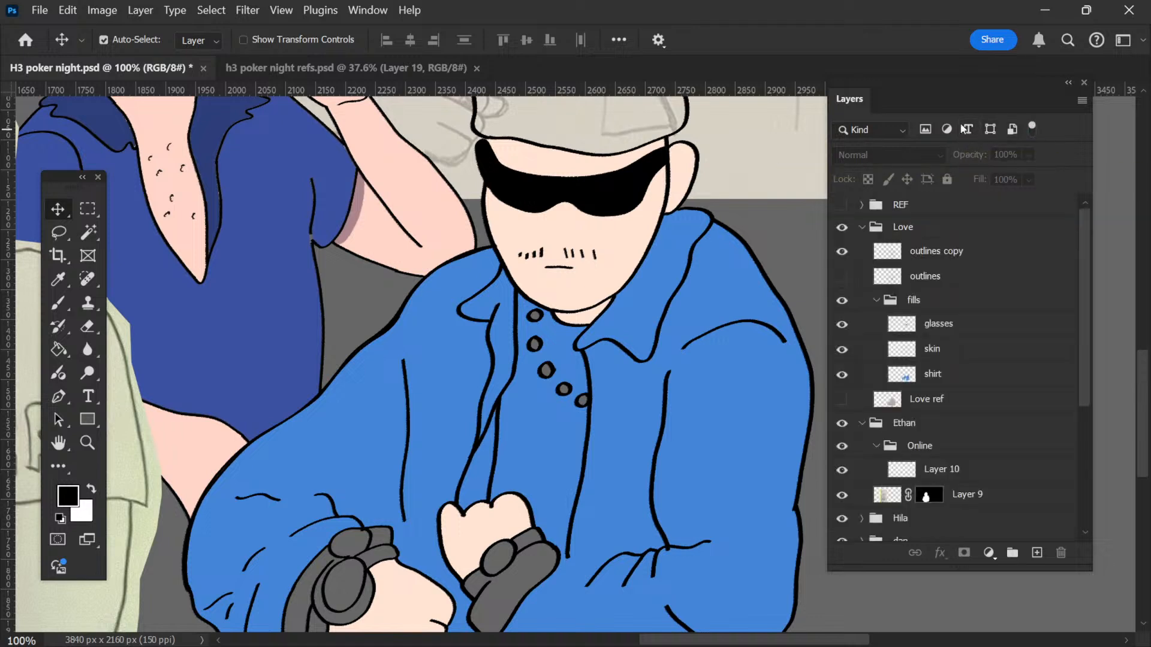
scroll(691, 262, right, 3)
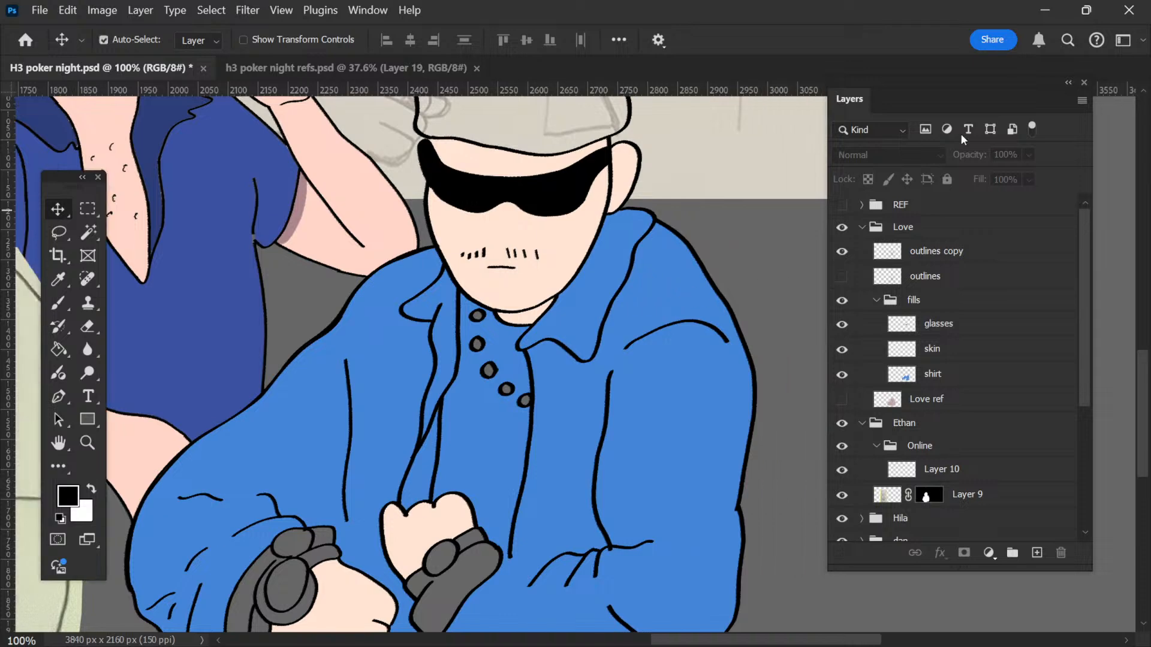
scroll(621, 250, down, 5)
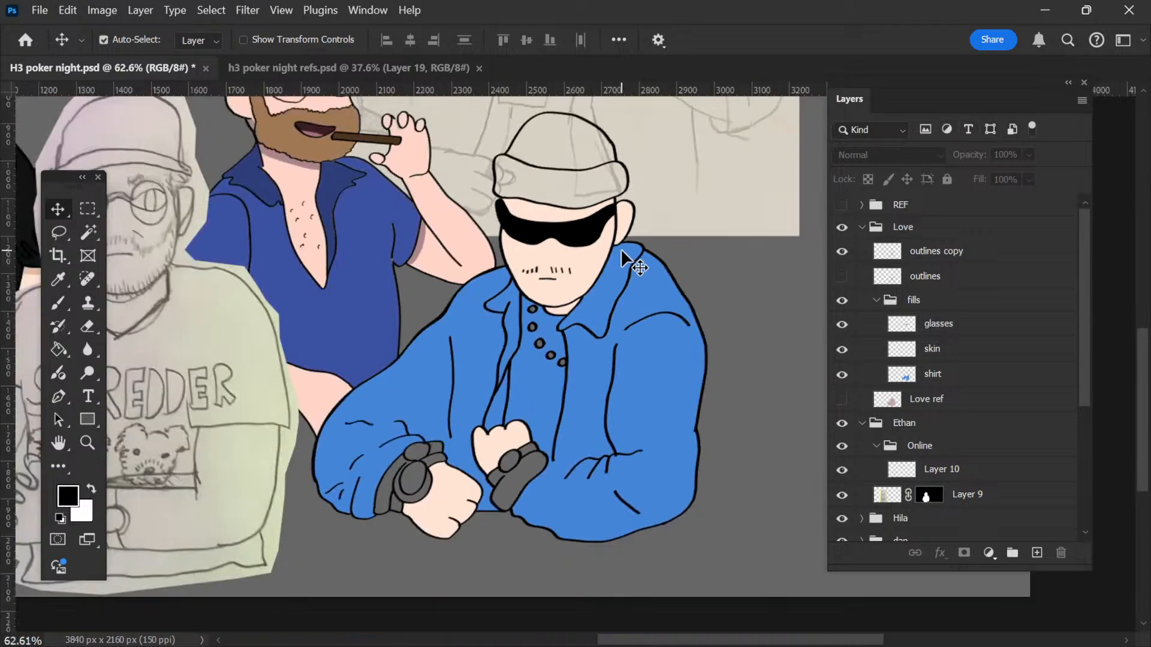
click(967, 131)
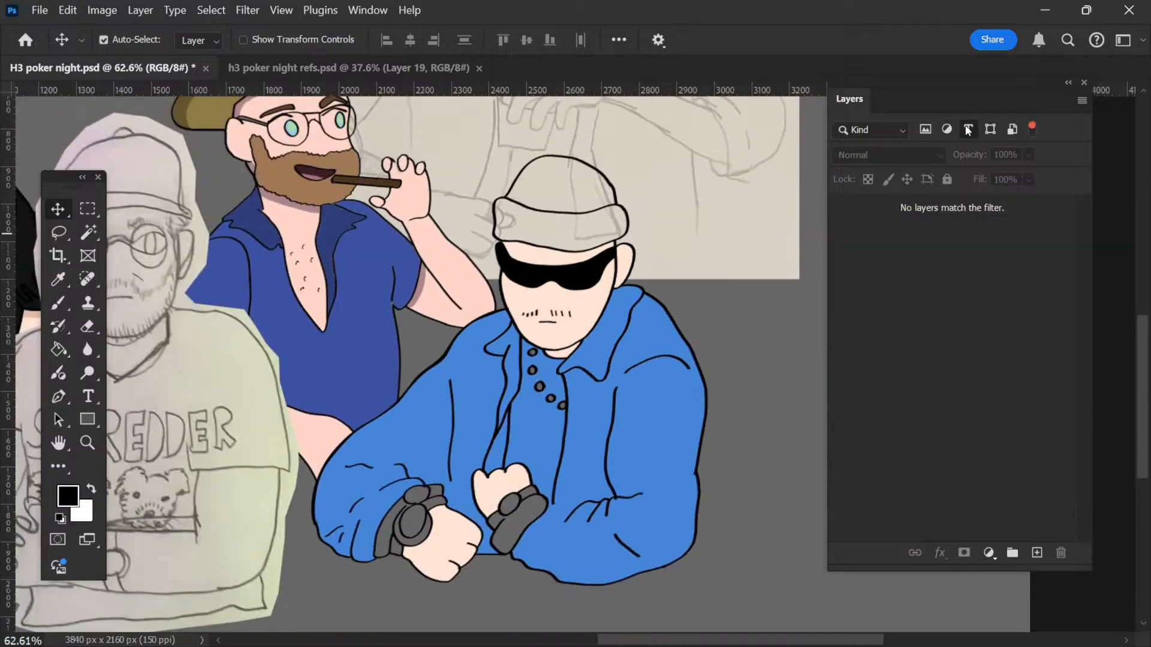
click(967, 130)
click(968, 131)
click(968, 131)
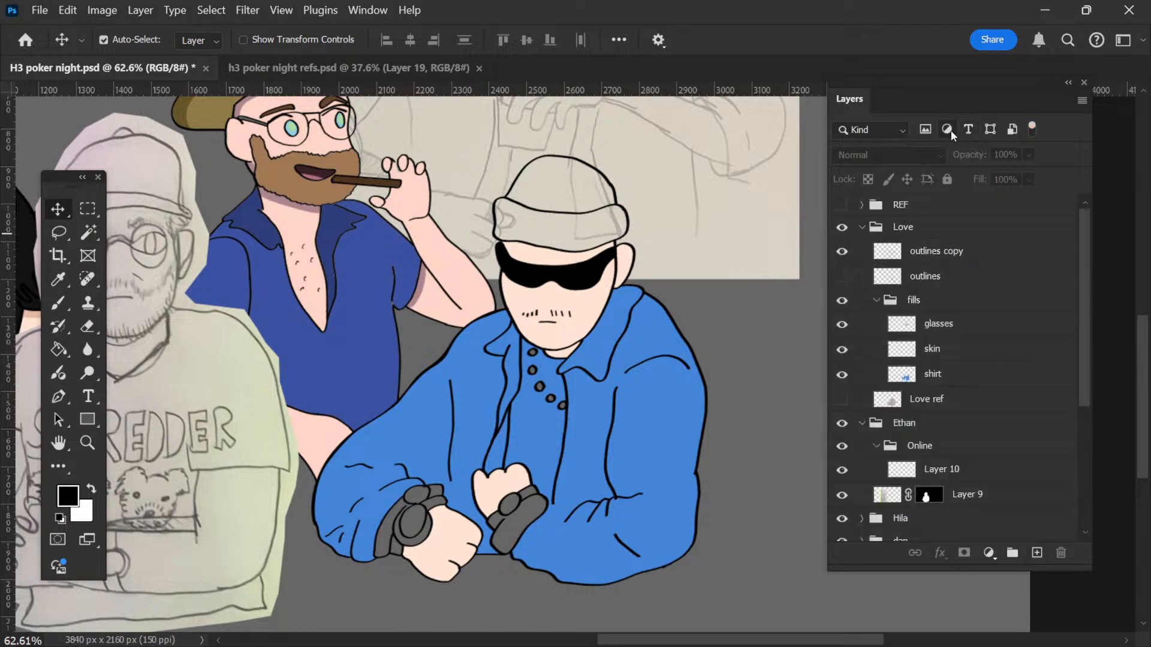
click(923, 130)
click(964, 133)
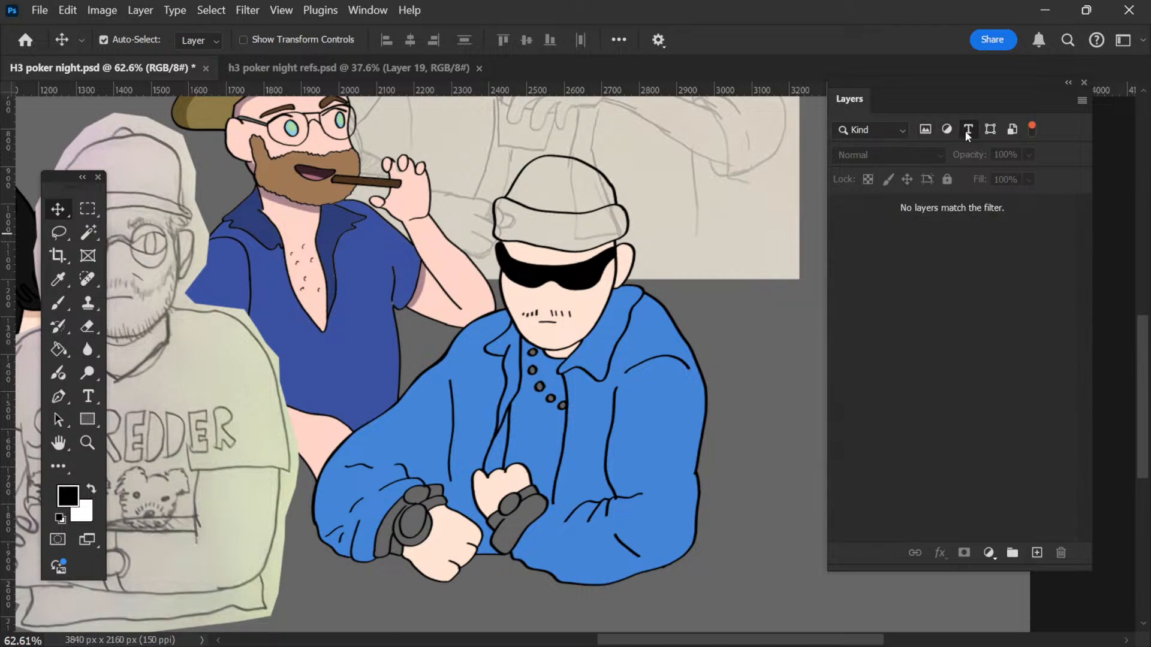
click(967, 131)
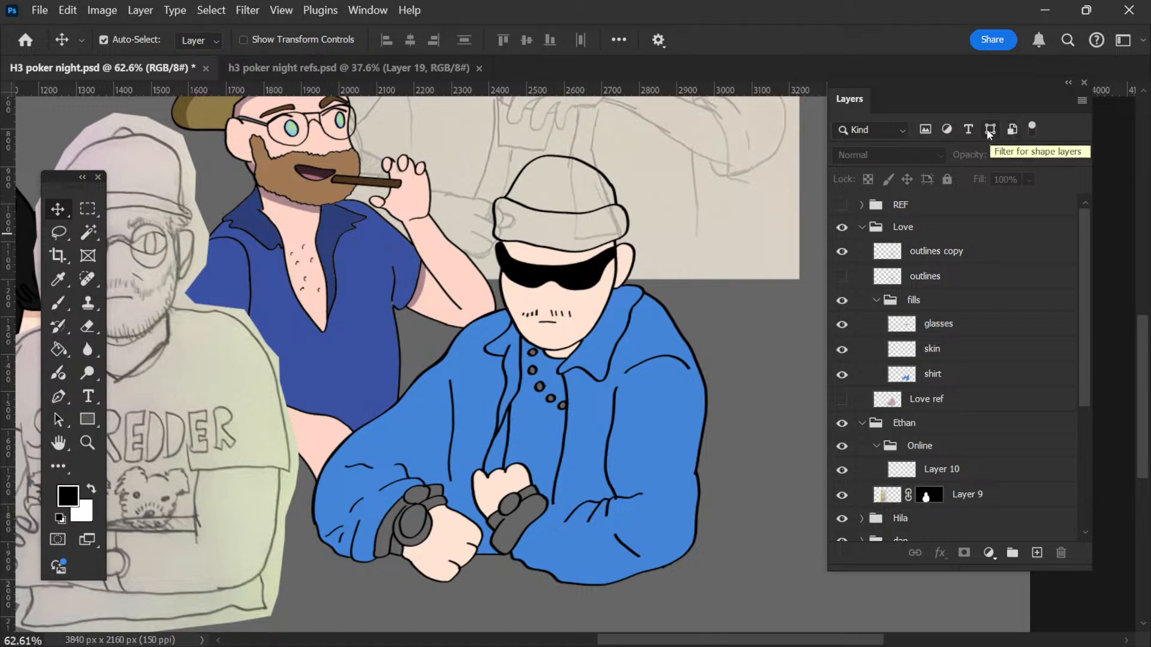
Step: Make the outlines copy layer in the Love group active and switch to the Magic Wand tool
scroll(492, 512, up, 2)
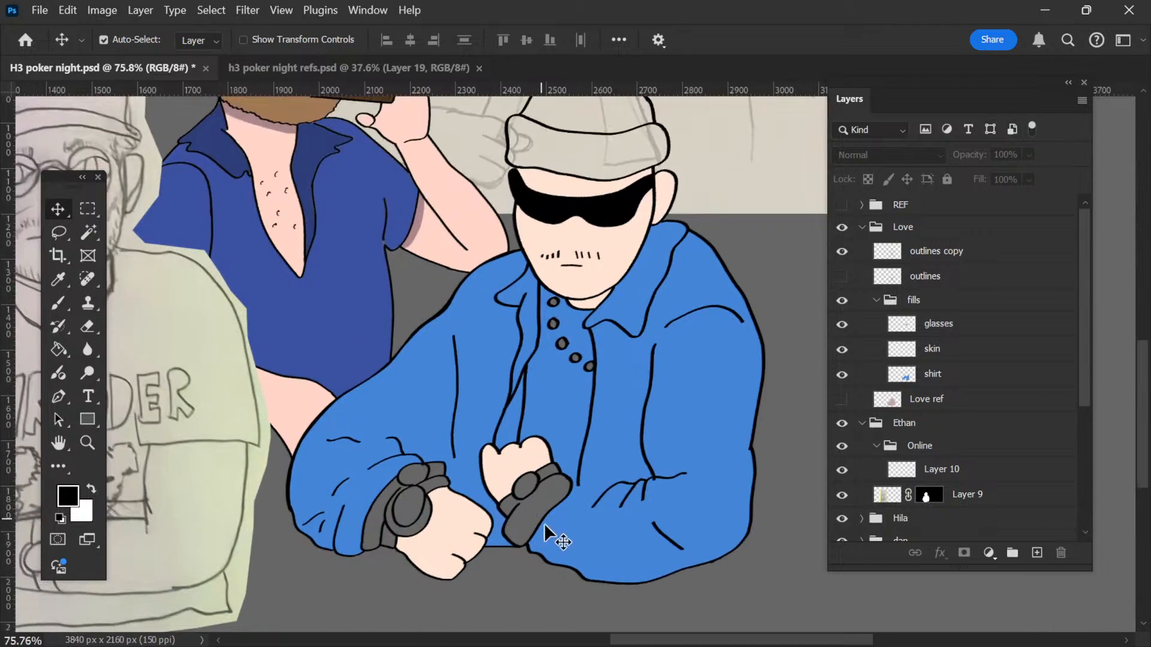
scroll(546, 526, up, 2)
scroll(545, 526, up, 2)
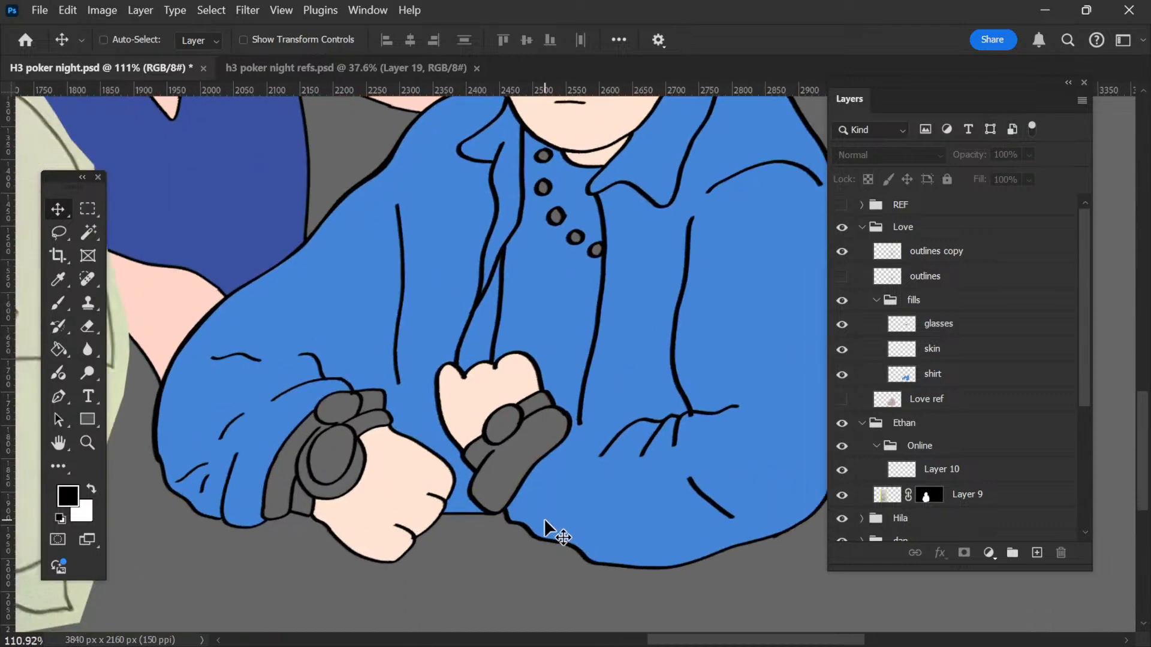
scroll(546, 526, down, 4)
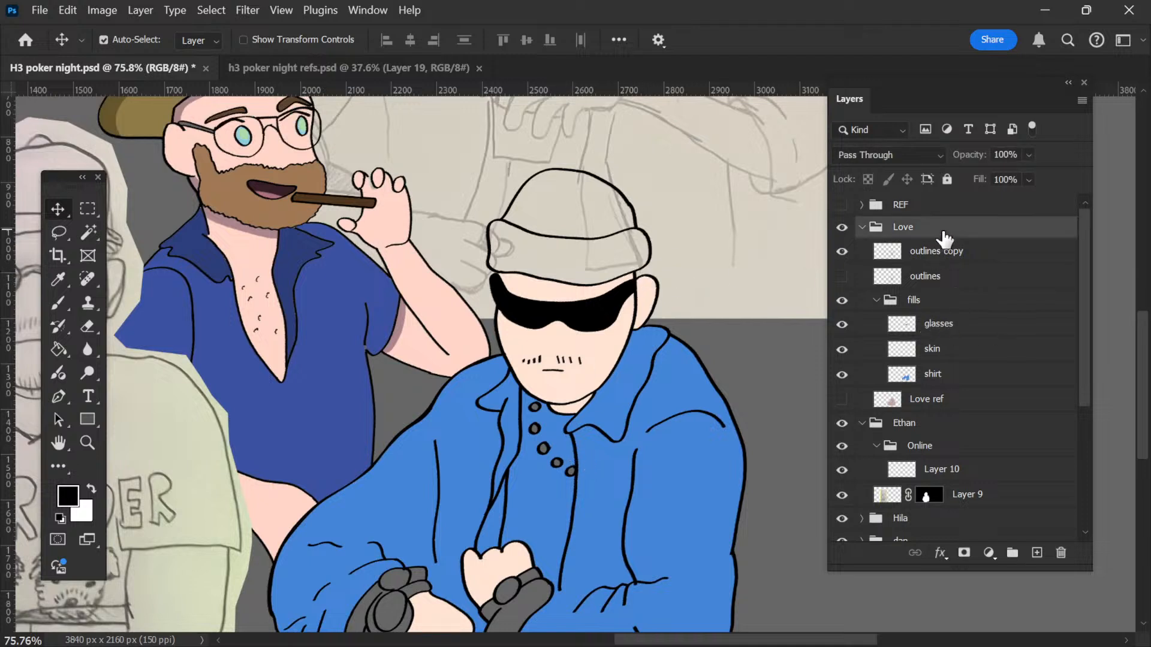
click(938, 250)
key(w)
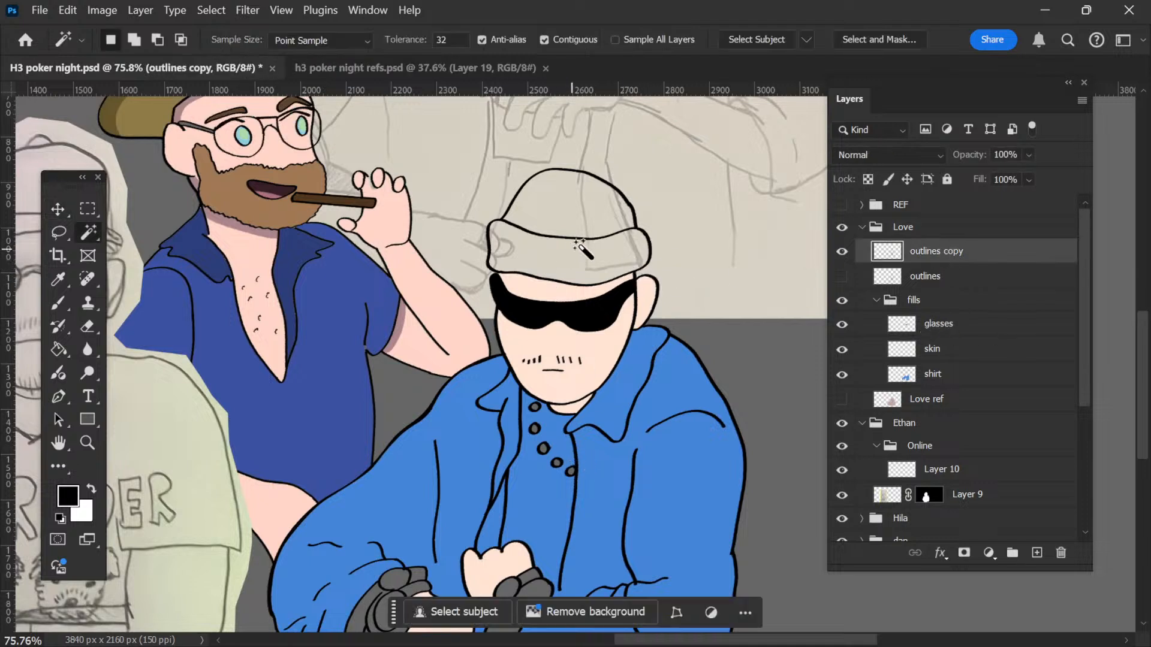
click(589, 259)
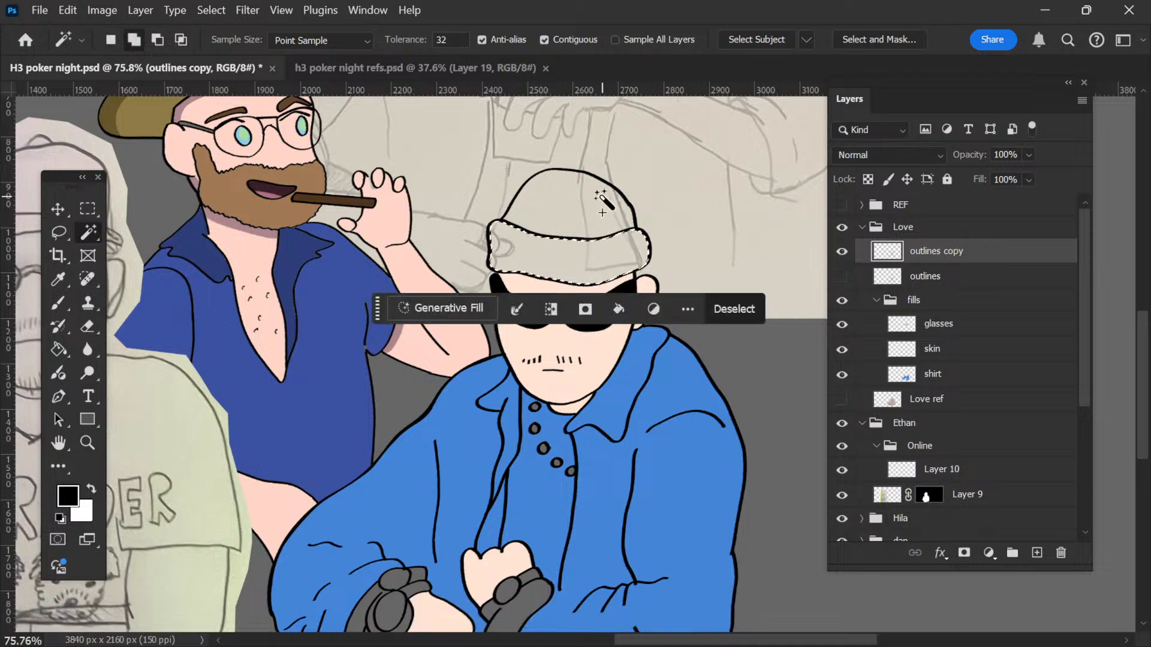
shift+click(602, 193)
key(ctrl+d)
Step: Select the watch's band and outer rim areas and the other wrist's band areas together with the Magic Wand
scroll(581, 462, down, 6)
scroll(455, 447, up, 4)
scroll(702, 177, up, 3)
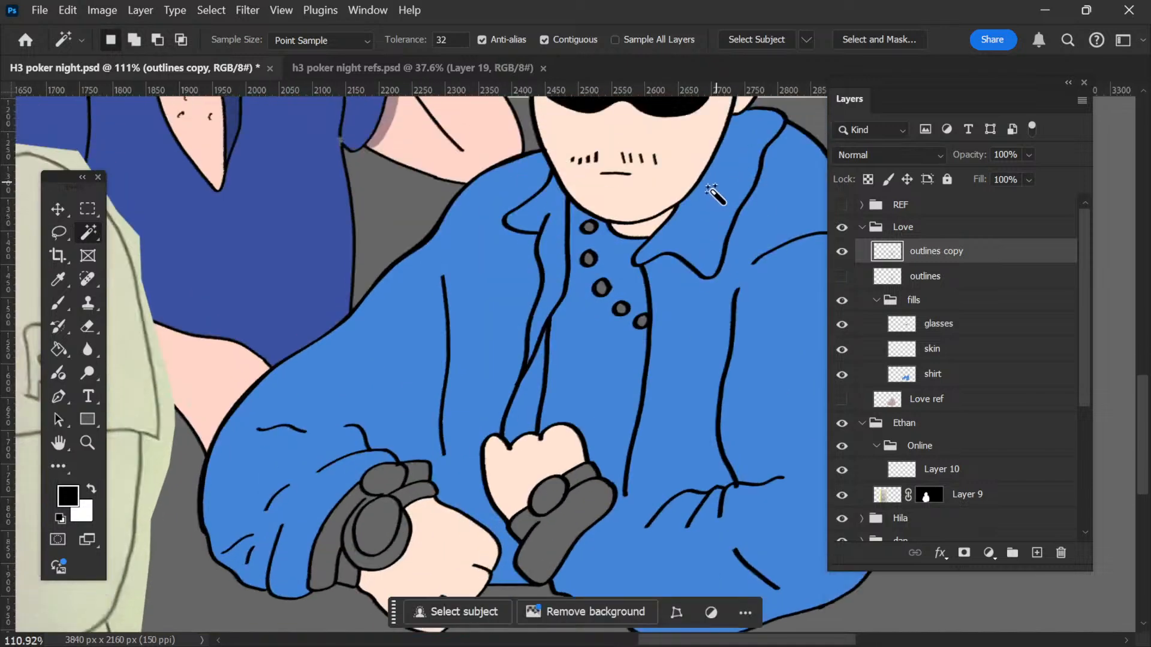
scroll(576, 340, down, 2)
scroll(389, 514, up, 4)
scroll(515, 462, down, 3)
scroll(506, 461, right, 1)
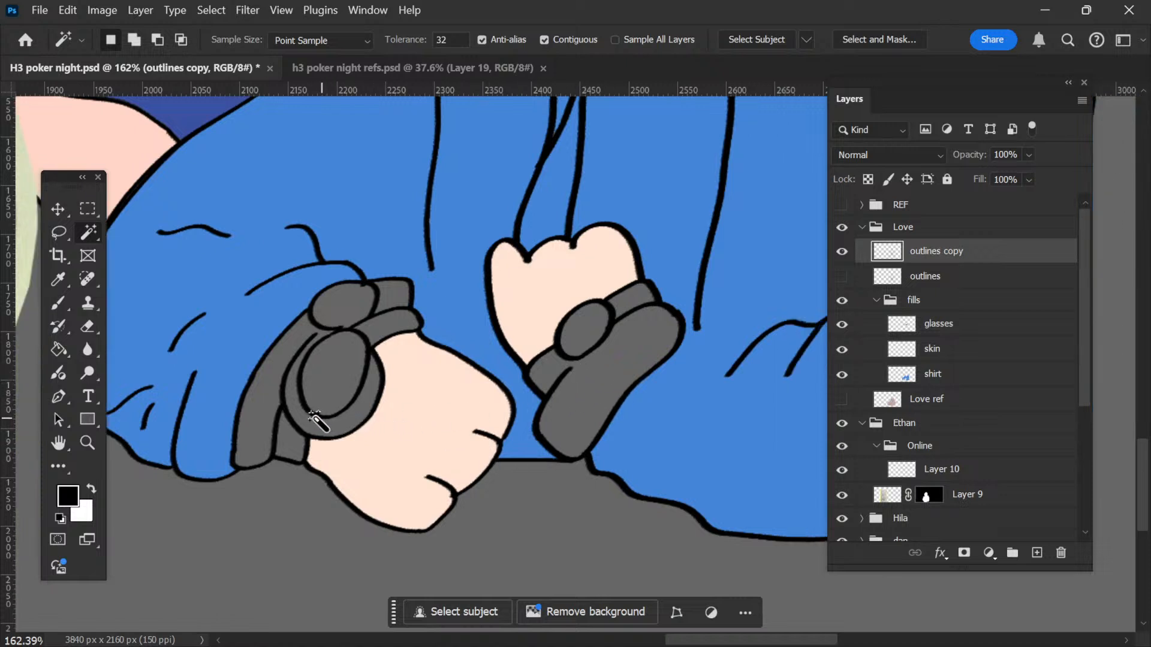
click(283, 415)
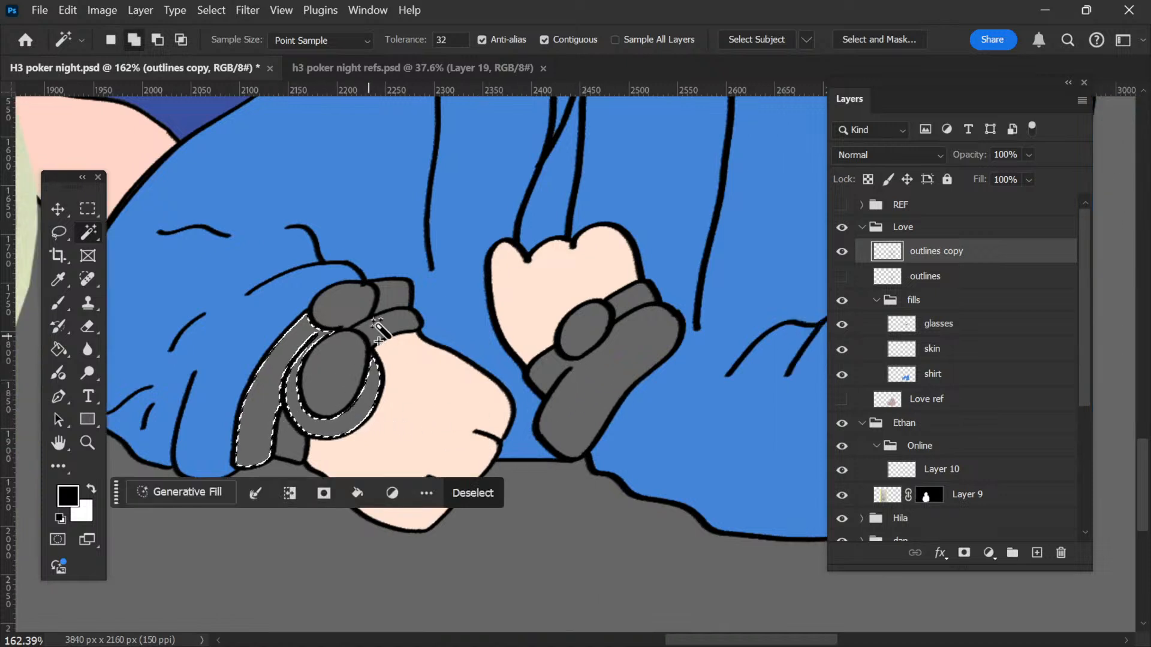
click(392, 298)
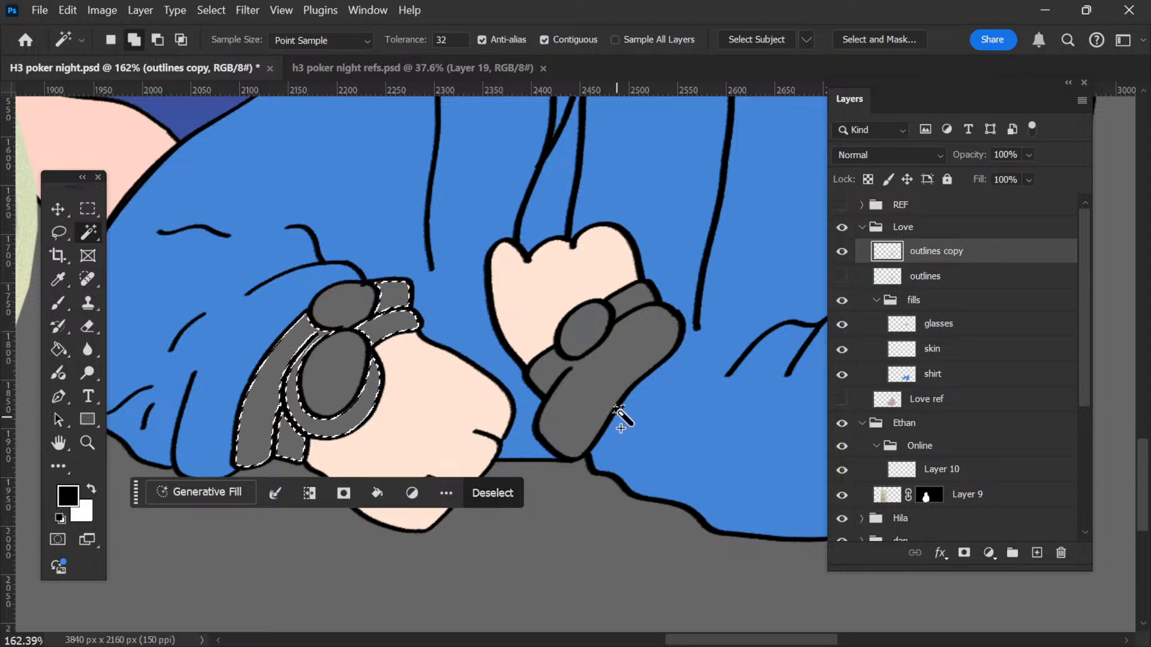
click(551, 376)
click(633, 303)
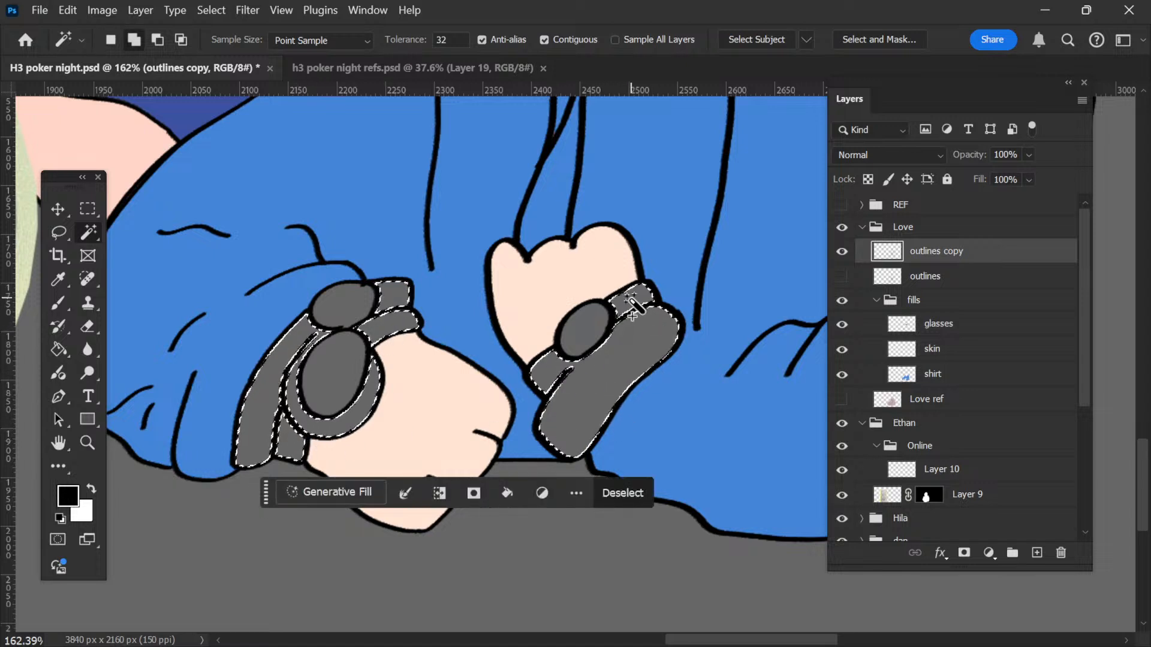
Step: Expand the combined wristband selection so that it reaches under the surrounding outlines
click(227, 8)
mouse_move(240, 272)
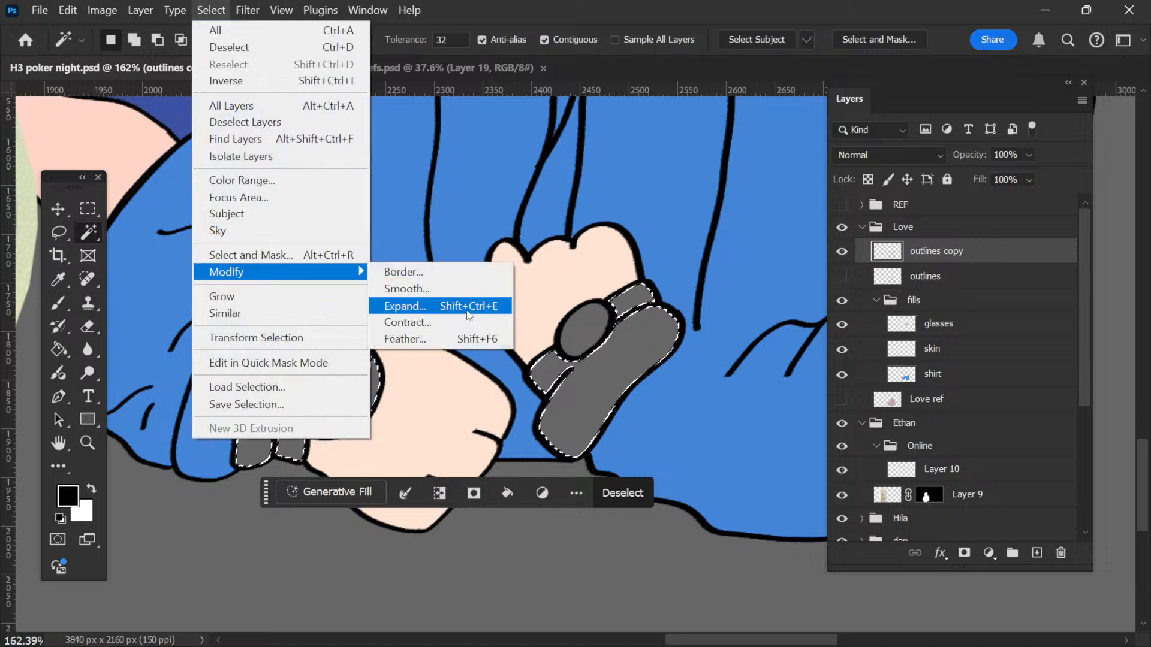
click(468, 309)
click(600, 336)
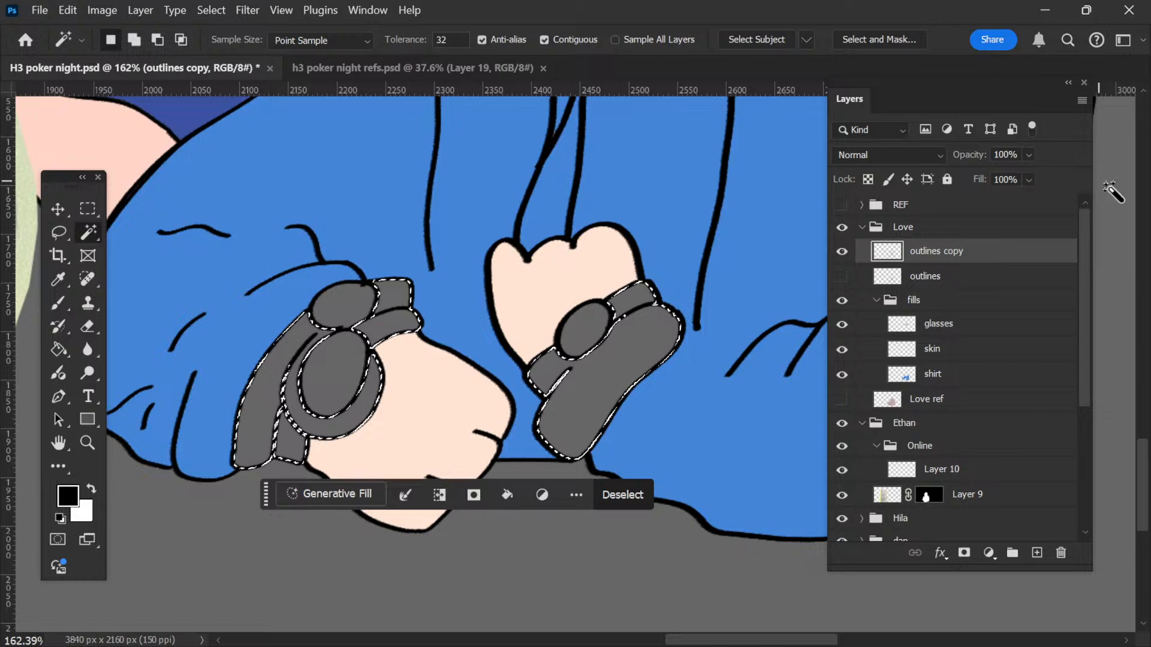
Step: Make the glasses layer active while keeping the expanded wristband selection
scroll(257, 395, down, 5)
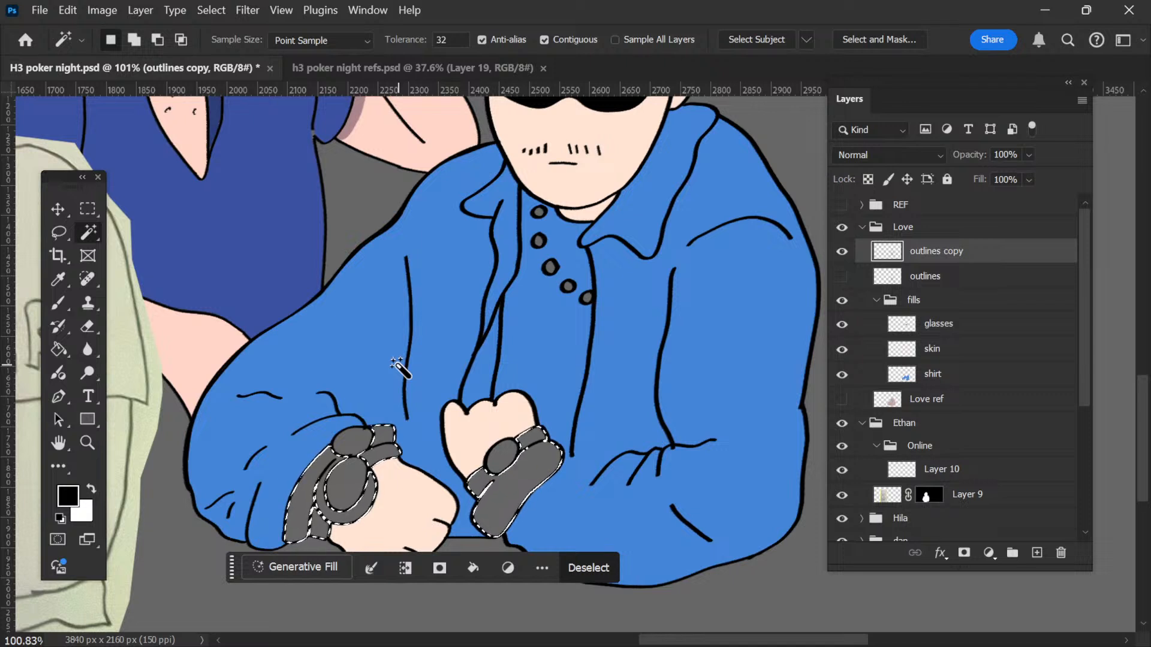
scroll(399, 368, down, 2)
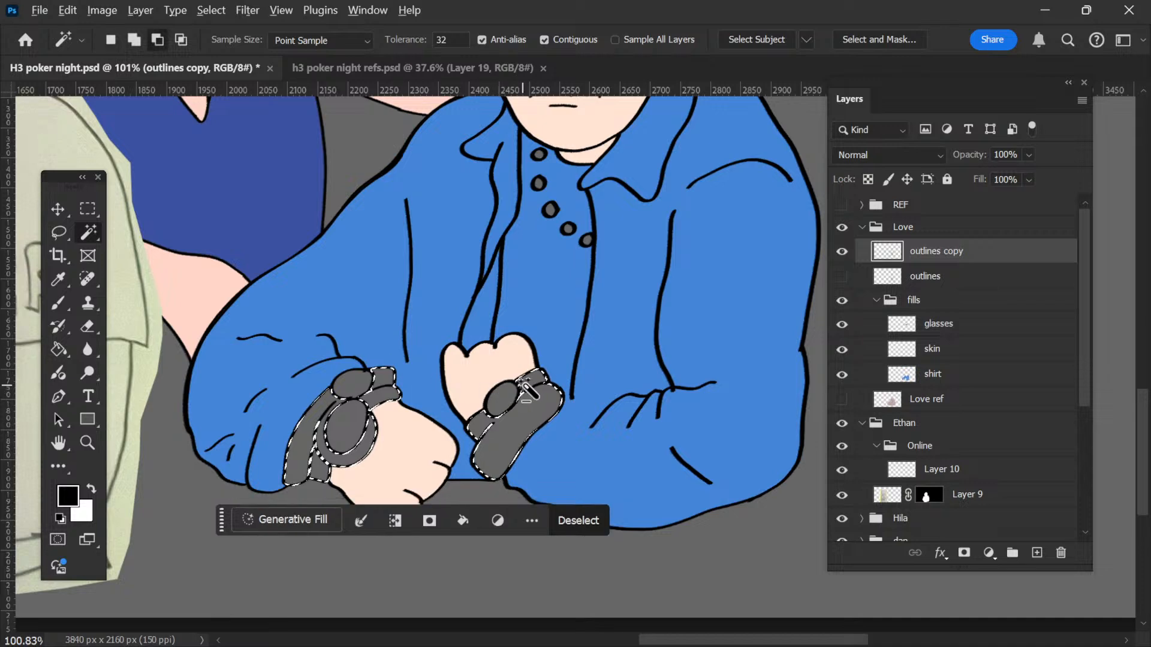
scroll(528, 398, up, 1)
scroll(528, 398, up, 3)
scroll(417, 394, left, 2)
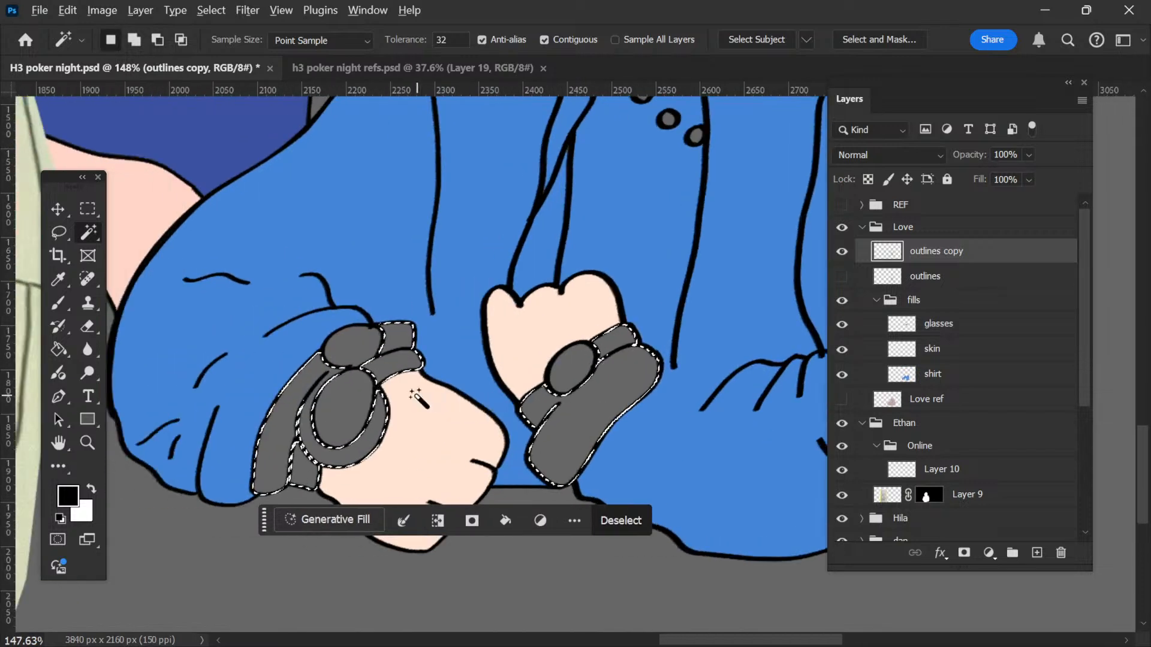
scroll(417, 394, down, 1)
scroll(570, 350, up, 2)
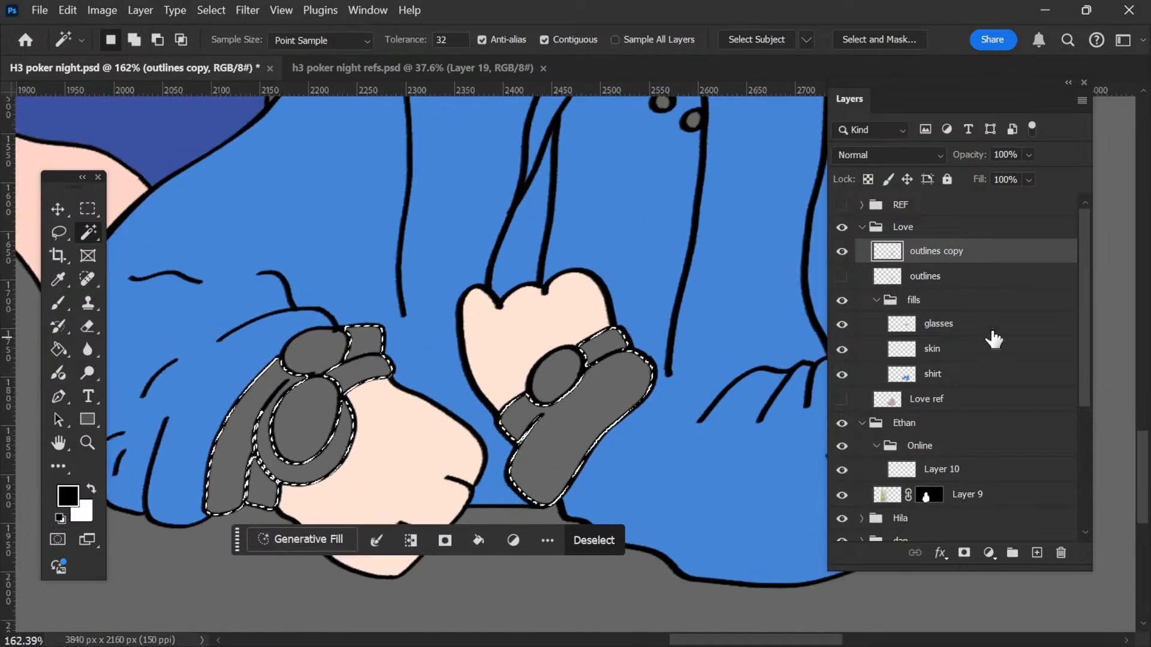
click(947, 324)
Step: Switch to the Eyedropper to sample a wristband fill colour from the illustration
scroll(340, 396, down, 1)
scroll(340, 397, left, 2)
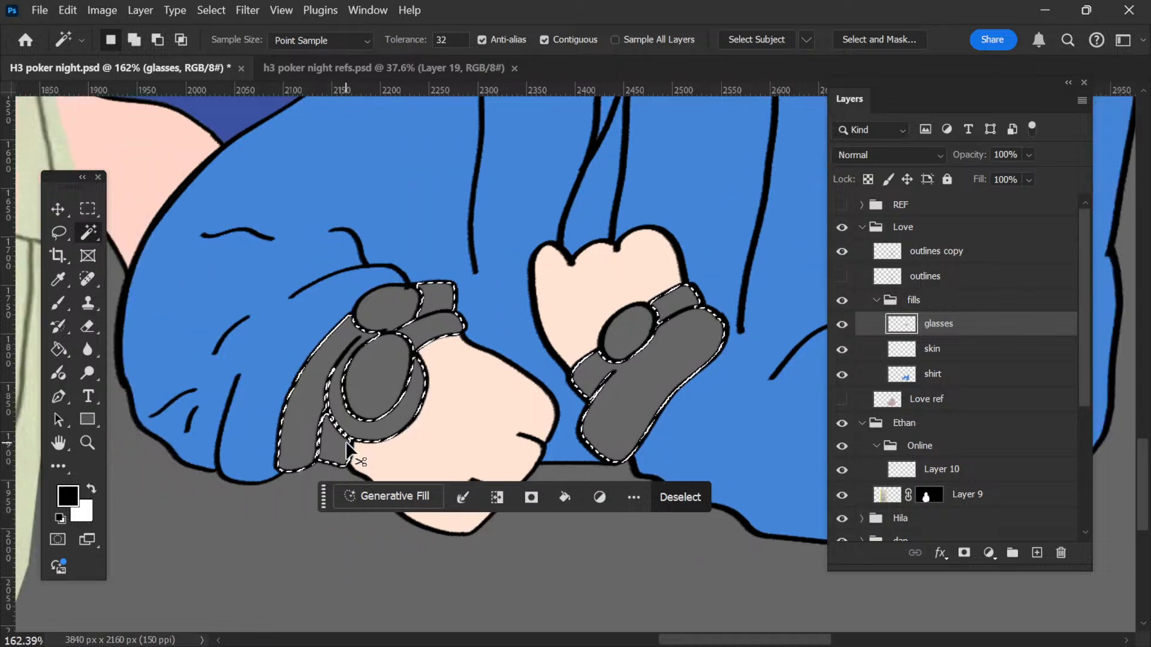
scroll(359, 432, up, 2)
scroll(376, 466, right, 2)
scroll(376, 465, down, 3)
scroll(378, 467, down, 6)
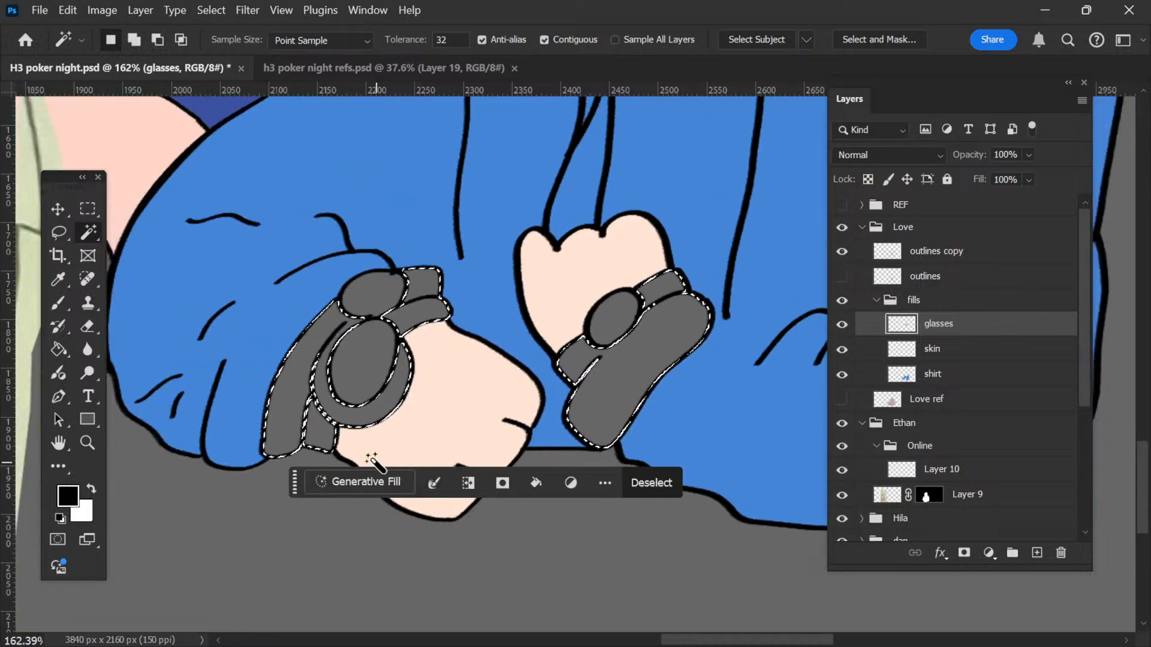
scroll(396, 450, left, 2)
scroll(395, 451, down, 2)
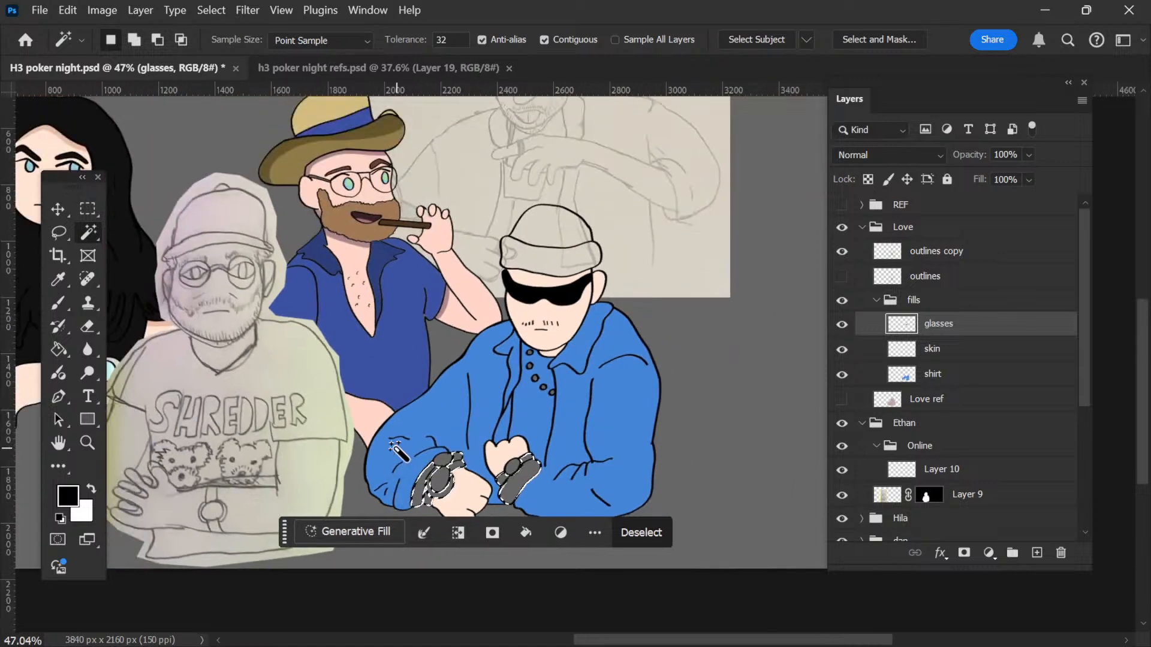
scroll(398, 457, left, 3)
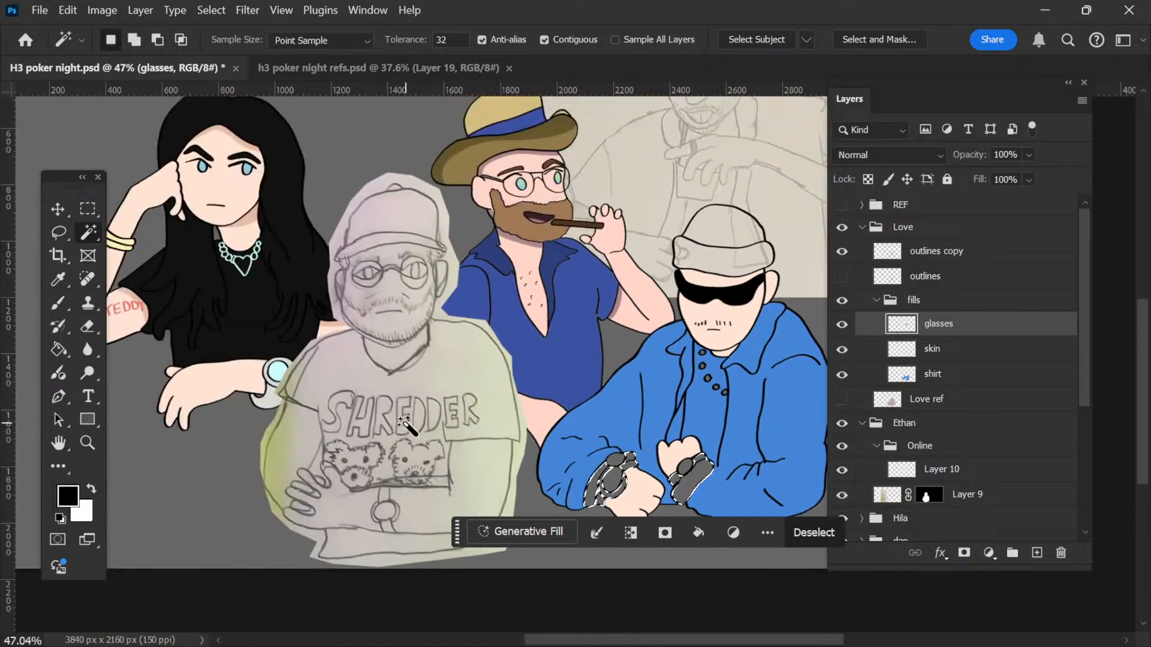
key(i)
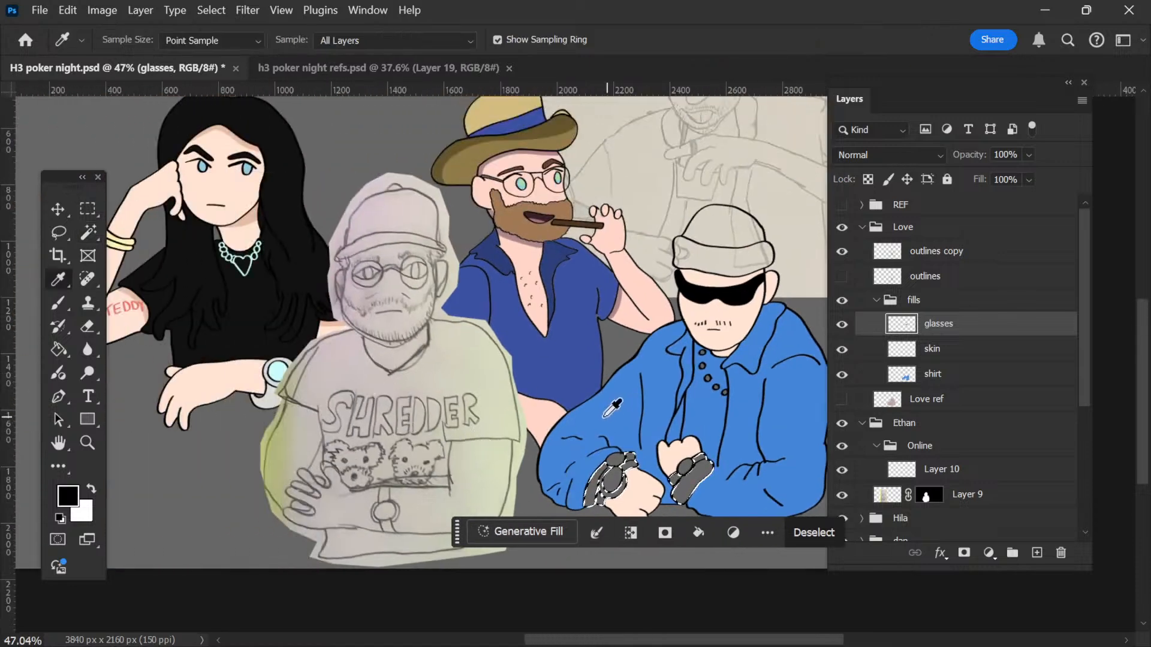
Step: Sample the light grey of the long-haired woman's watch strap as the foreground color and ready the Paint Bucket tool for the selected watch areas
click(282, 393)
scroll(659, 420, right, 3)
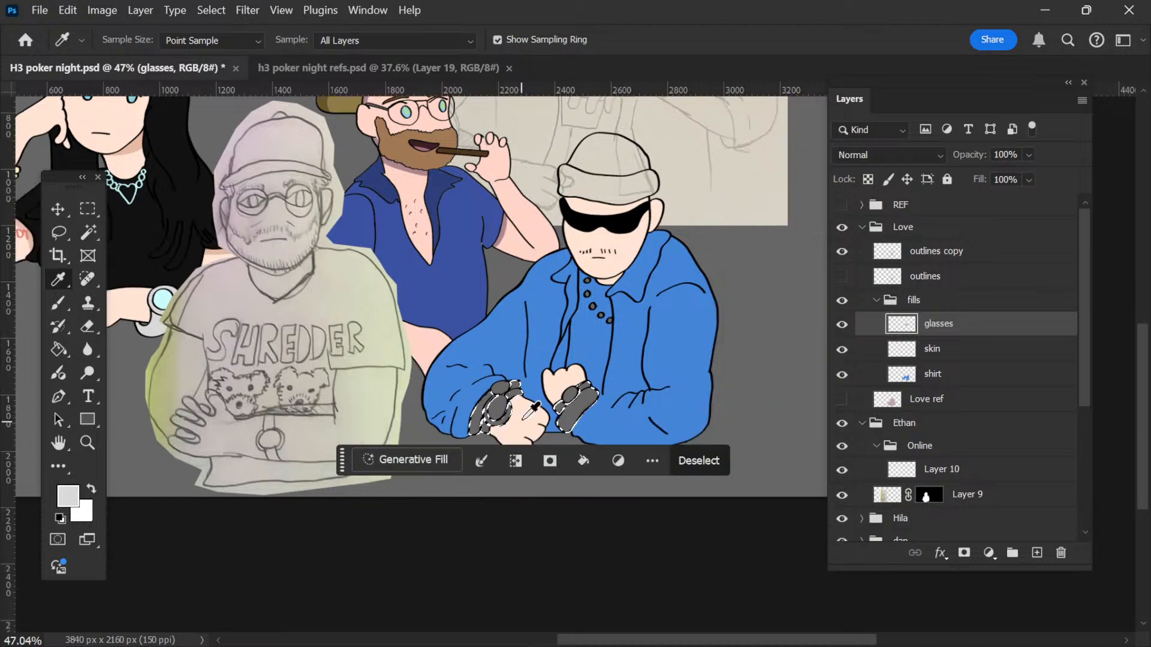
scroll(713, 422, up, 5)
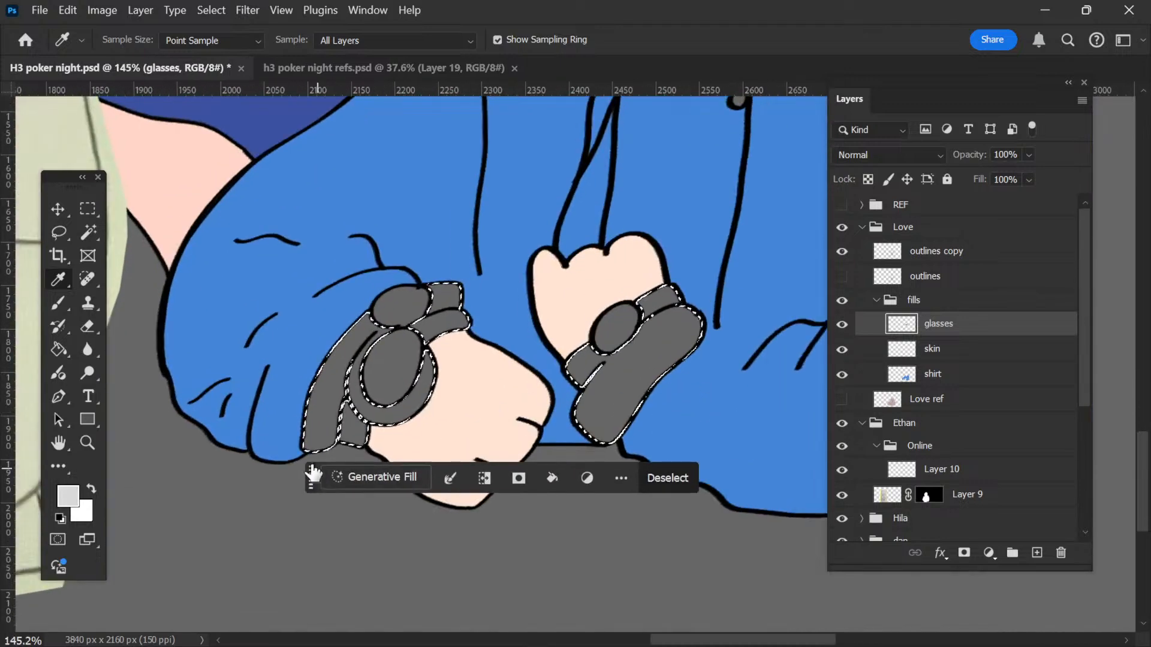
drag(309, 476, 305, 541)
key(g)
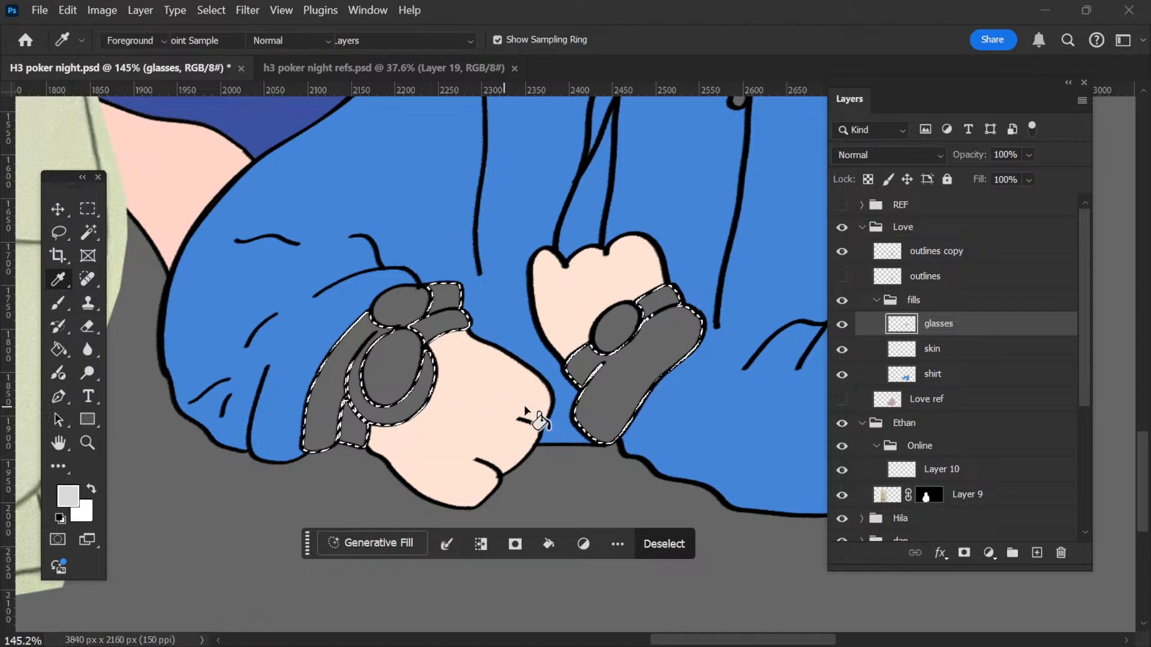
scroll(420, 347, up, 5)
scroll(398, 341, down, 5)
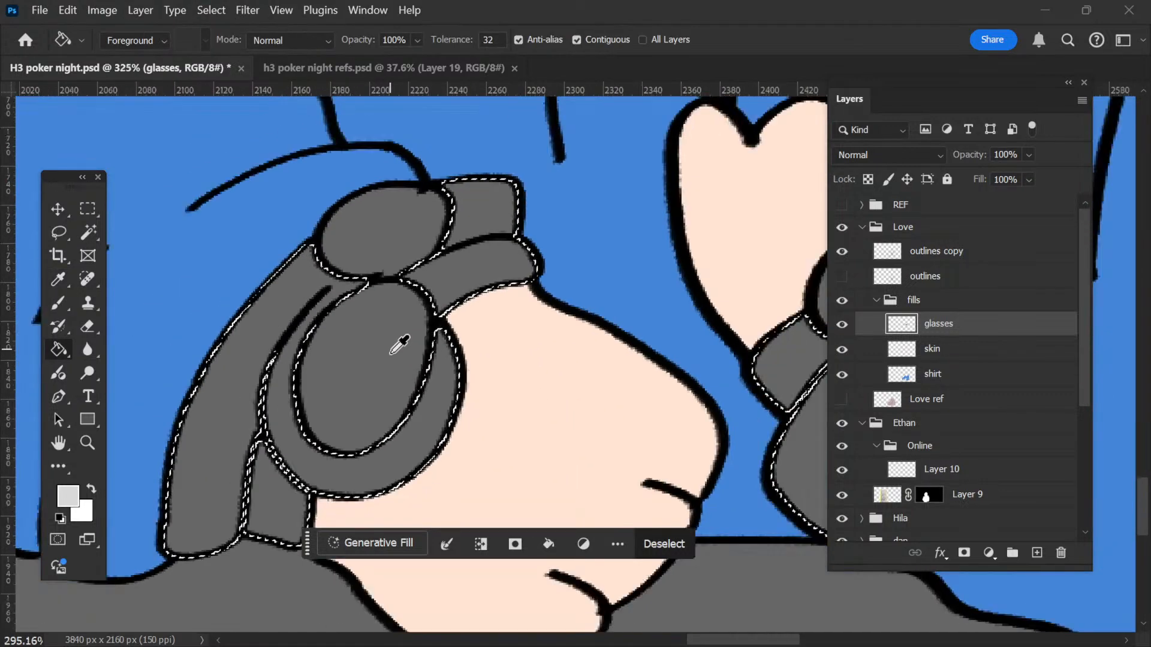
scroll(411, 380, up, 3)
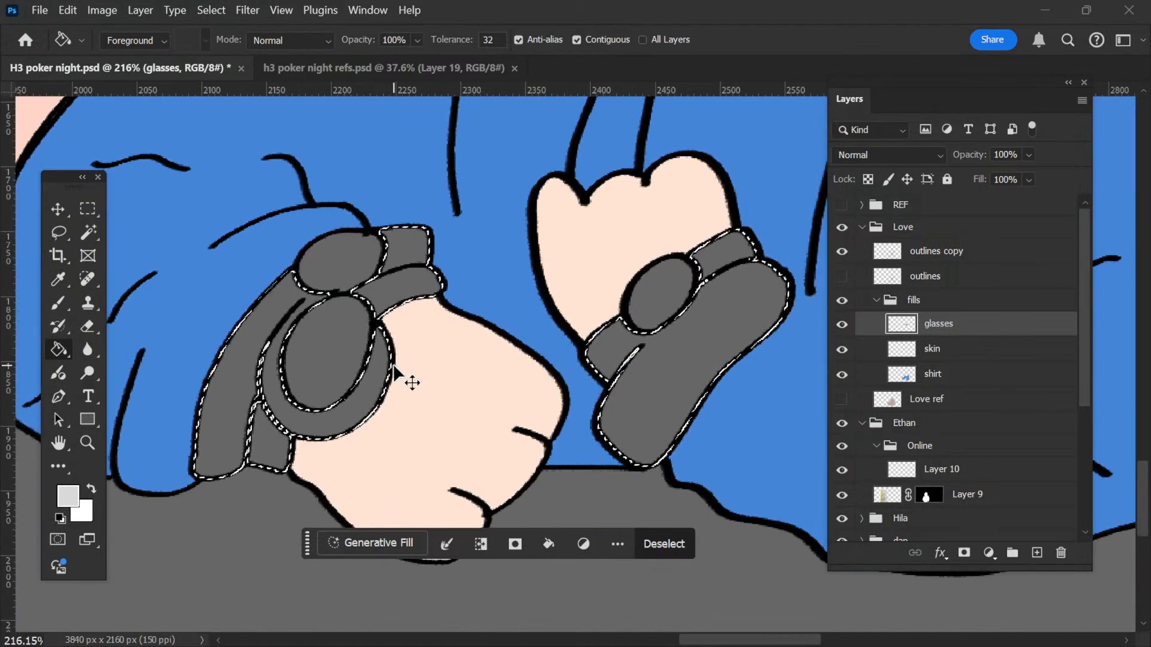
Step: Add a new layer below the shirt layer in the fills group and name it "watch strap"
click(948, 376)
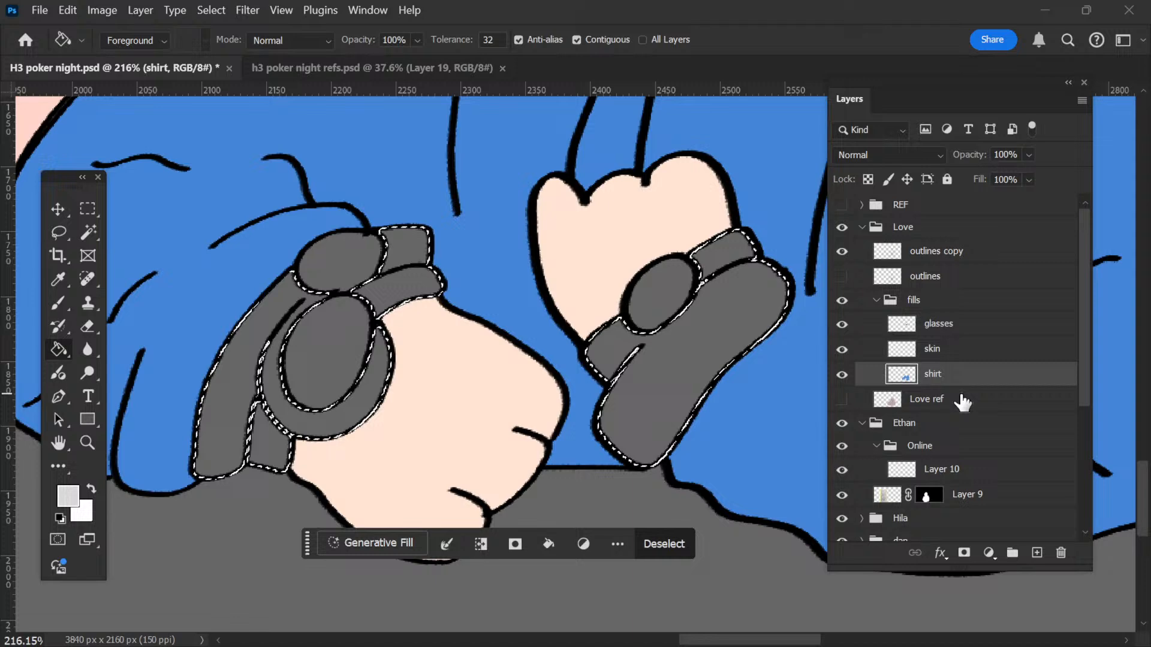
click(1035, 552)
drag(947, 407, 949, 411)
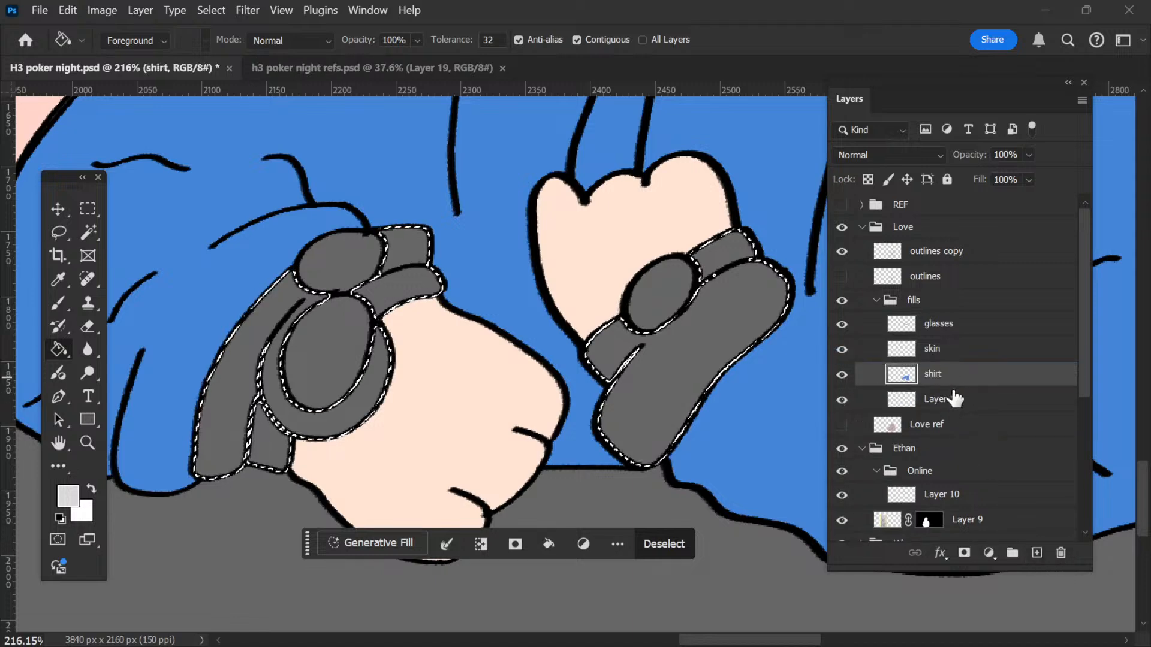
double_click(941, 400)
text(watt)
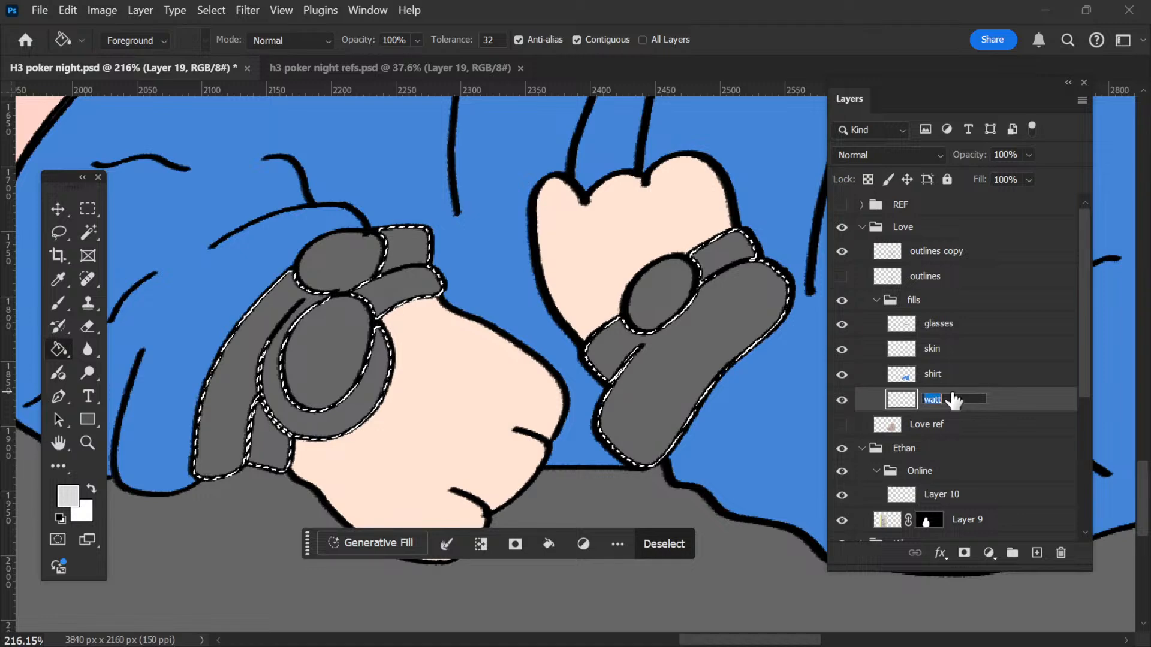
key(BackSpace)
text(ch strap)
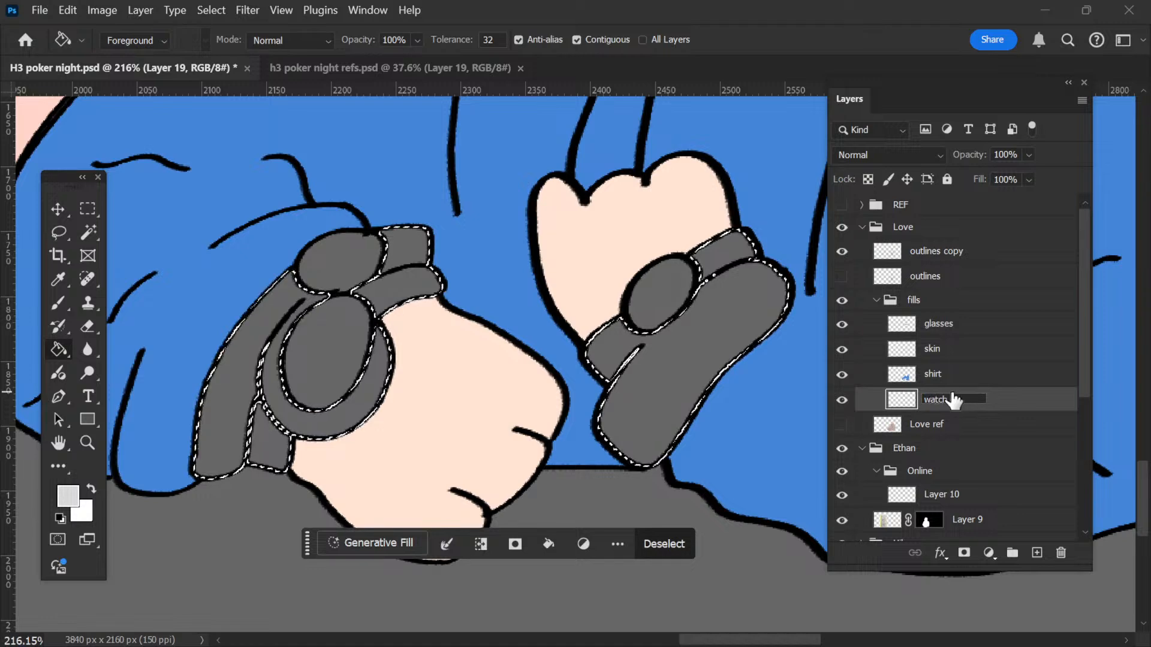
key(Return)
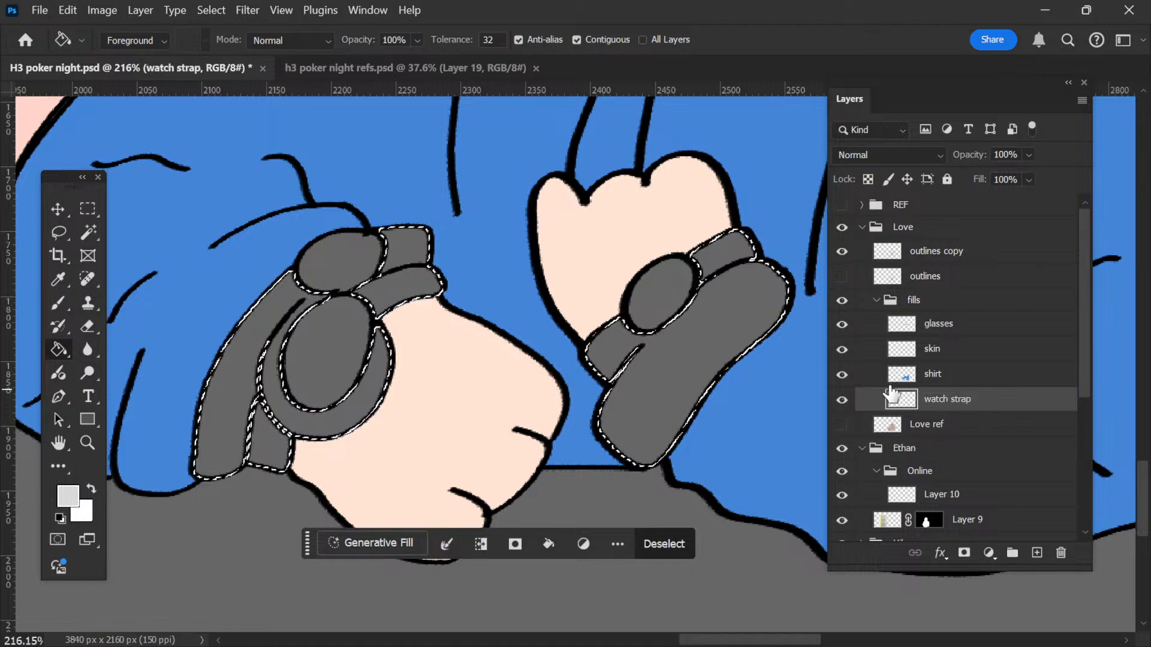
Step: Fill the selected watch strap areas with the light grey foreground color on the watch strap layer and deselect them
key(alt+BackSpace)
key(ctrl+d)
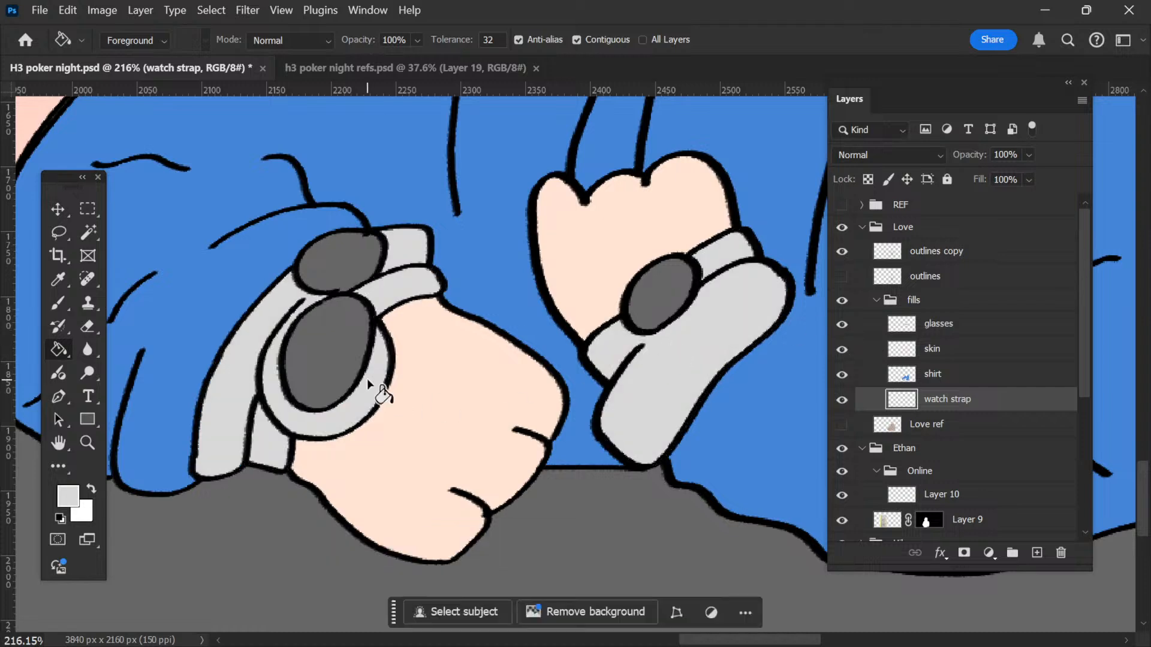
scroll(189, 400, down, 2)
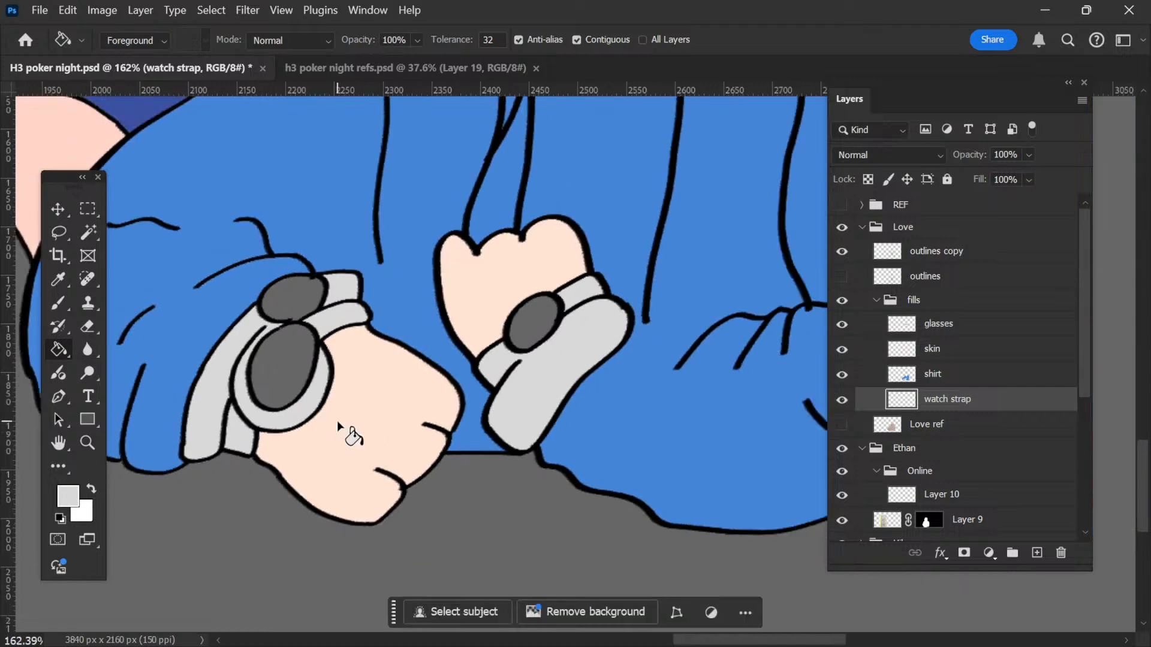
Step: Switch to h3 poker night refs.psd and hide Layer 19 to examine the reference photo of the man in the black beanie
click(493, 65)
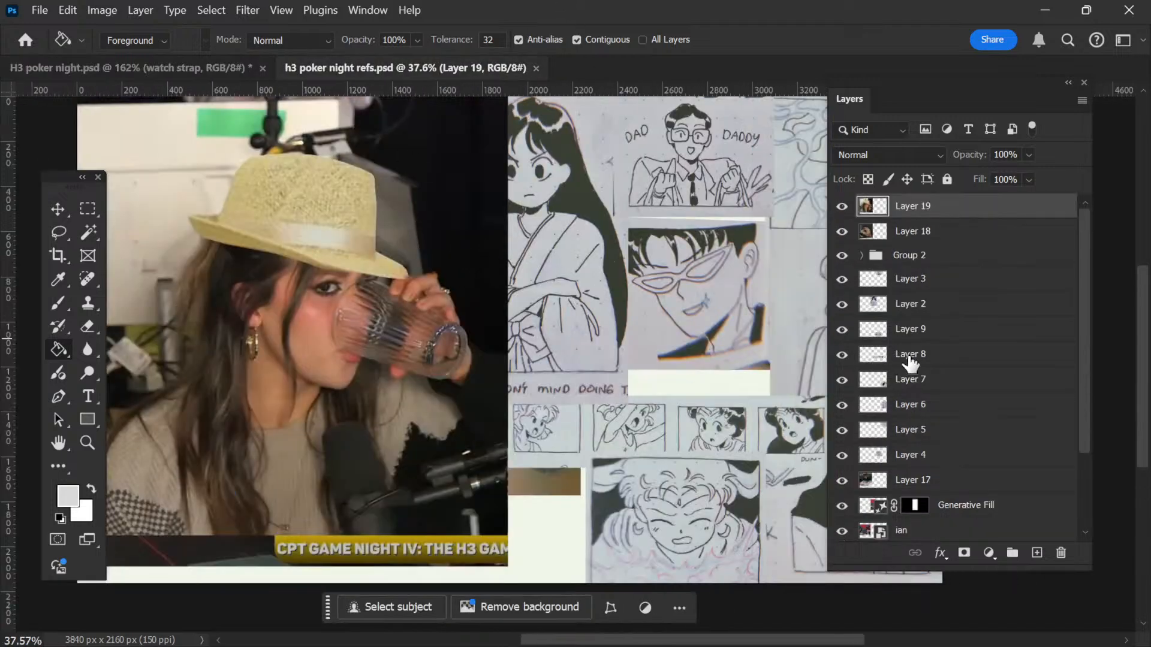
click(842, 206)
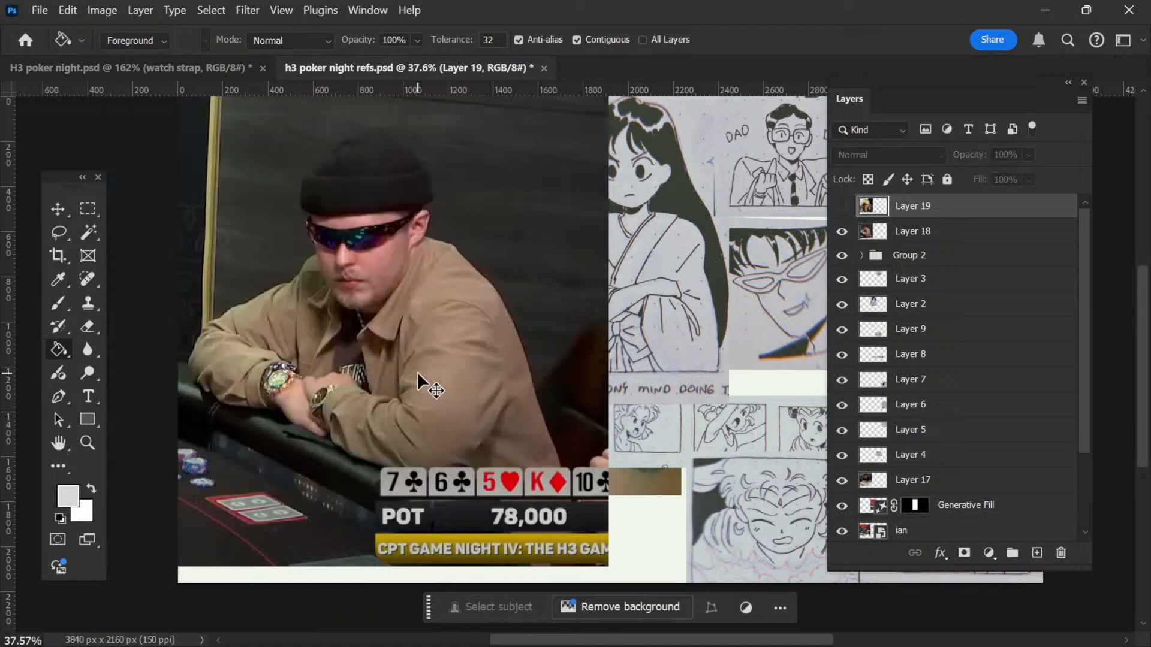
scroll(418, 371, up, 5)
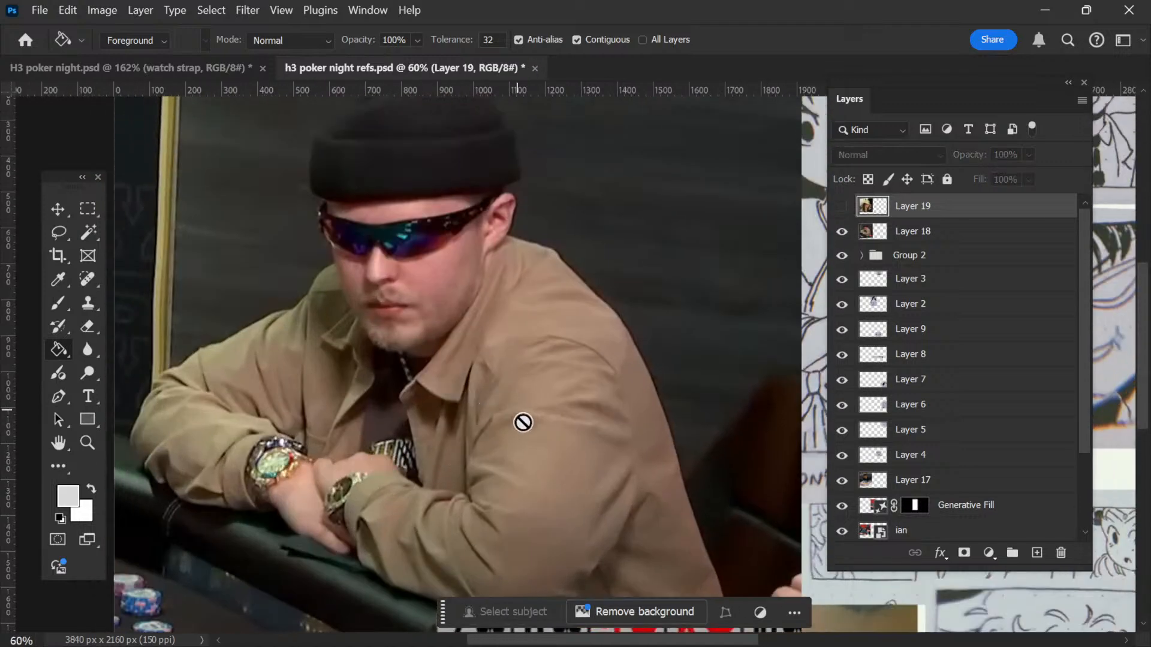
click(305, 516)
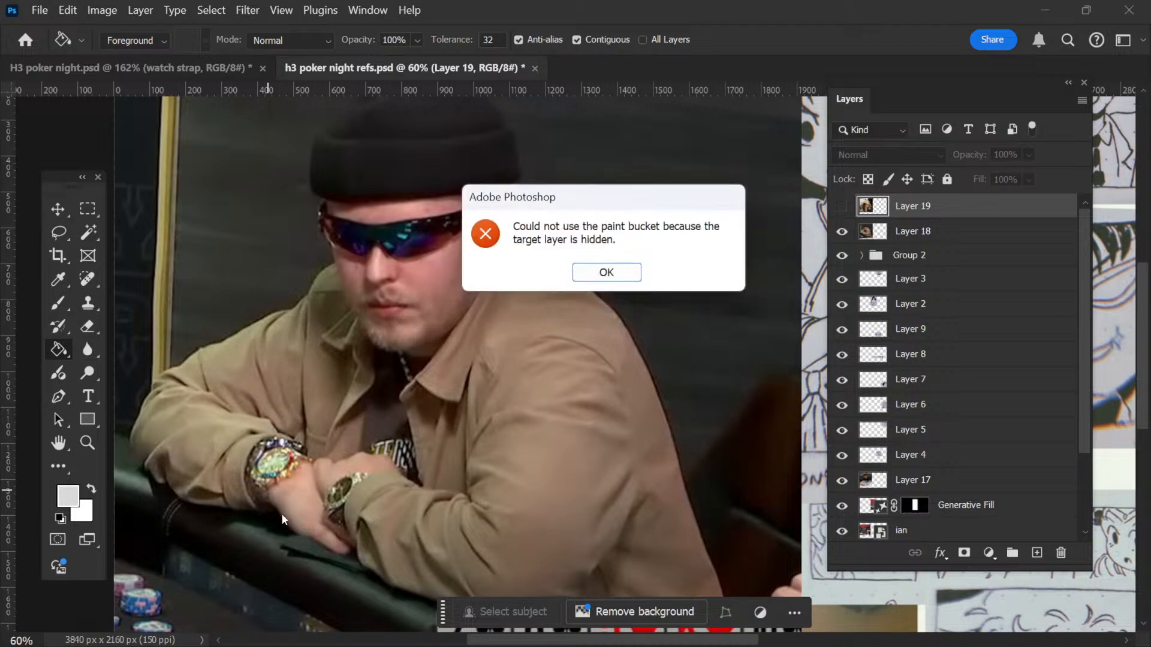
key(Return)
key(v)
scroll(503, 359, down, 2)
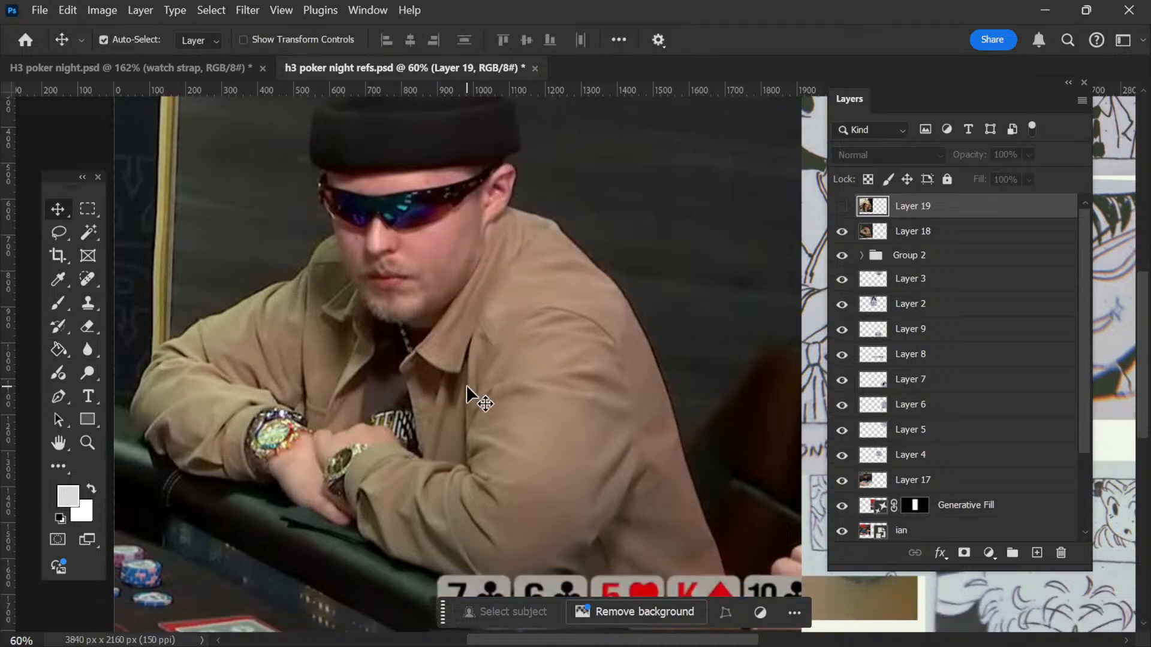
Step: Return to H3 poker night.psd and invert the color of the beanie man's blue shirt layer
key(ctrl+Tab)
drag(336, 317, 338, 361)
key(ctrl+z)
scroll(340, 367, down, 14)
drag(362, 319, 477, 324)
scroll(459, 337, up, 5)
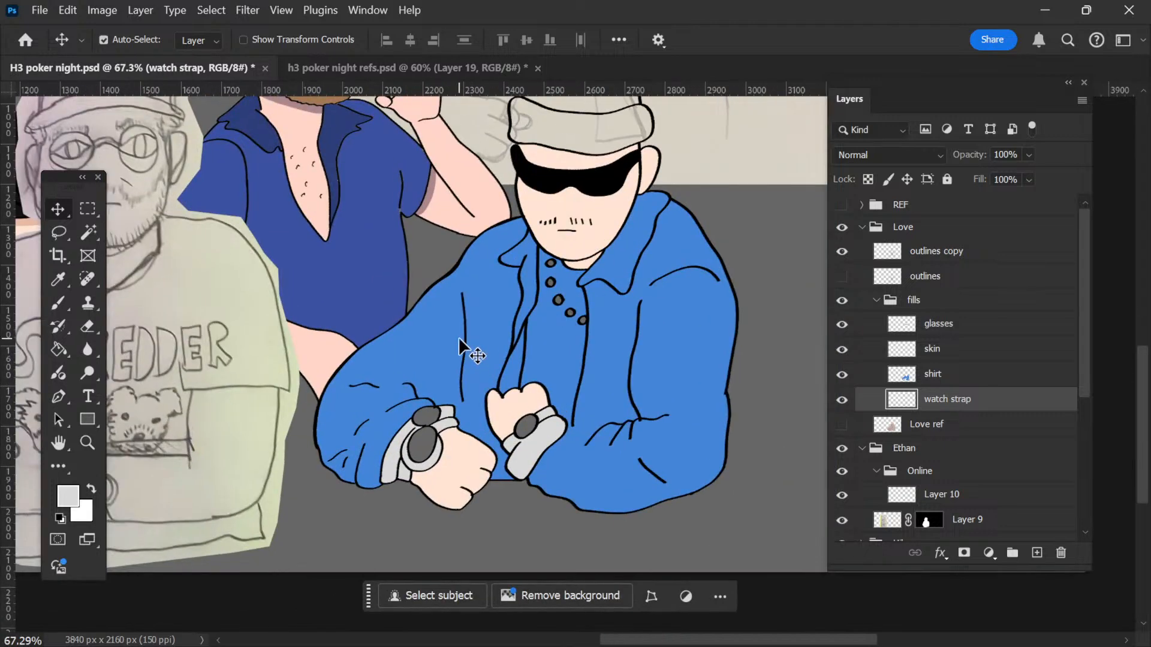
click(455, 336)
scroll(455, 336, down, 2)
key(ctrl)
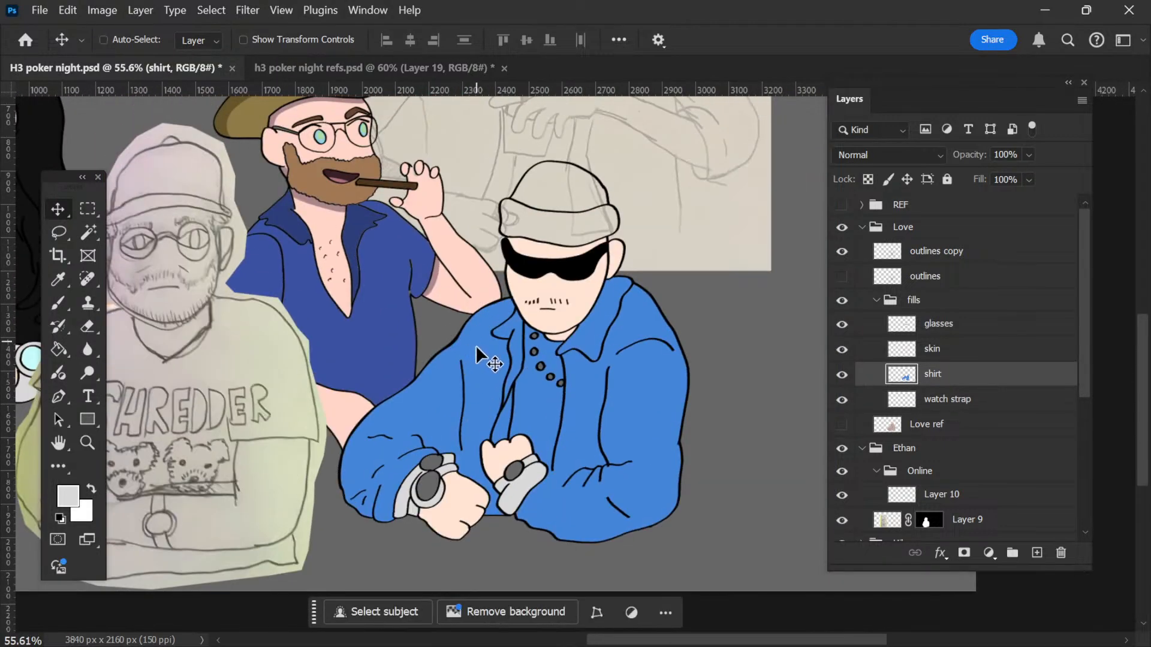
key(ctrl+u)
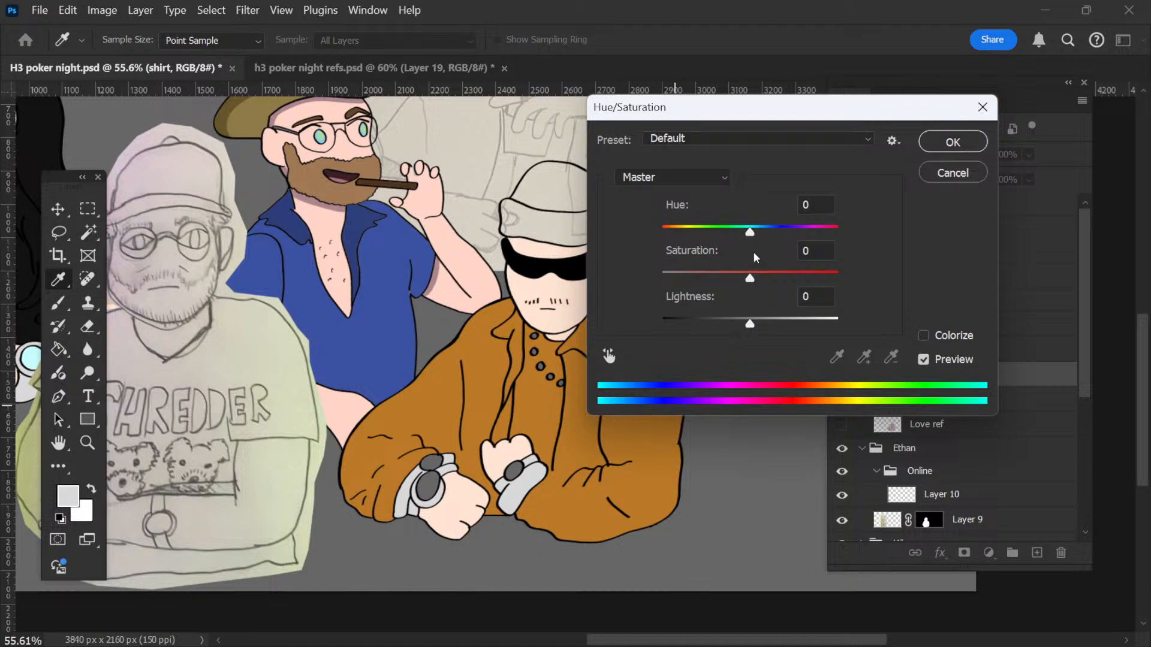
key(Escape)
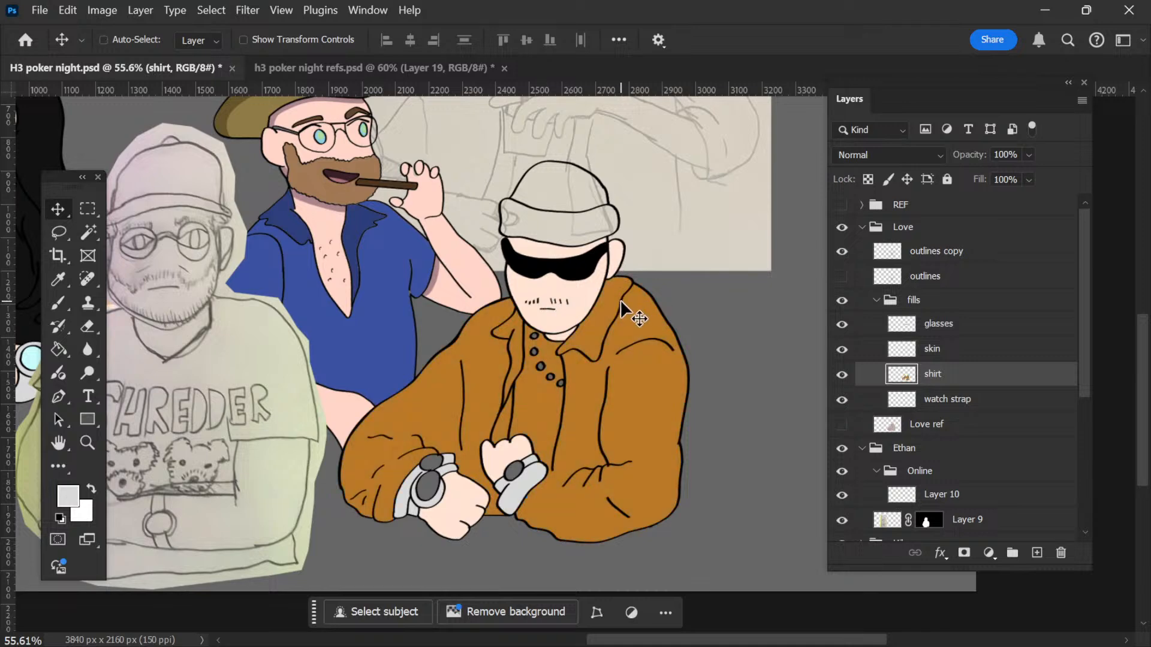
Step: Try inverting the colors of the photo on Layer 18 in h3 poker night refs.psd, undo it, and return to H3 poker night.psd
key(ctrl+Tab)
drag(509, 343, 530, 378)
key(ctrl+z)
key(ctrl+i)
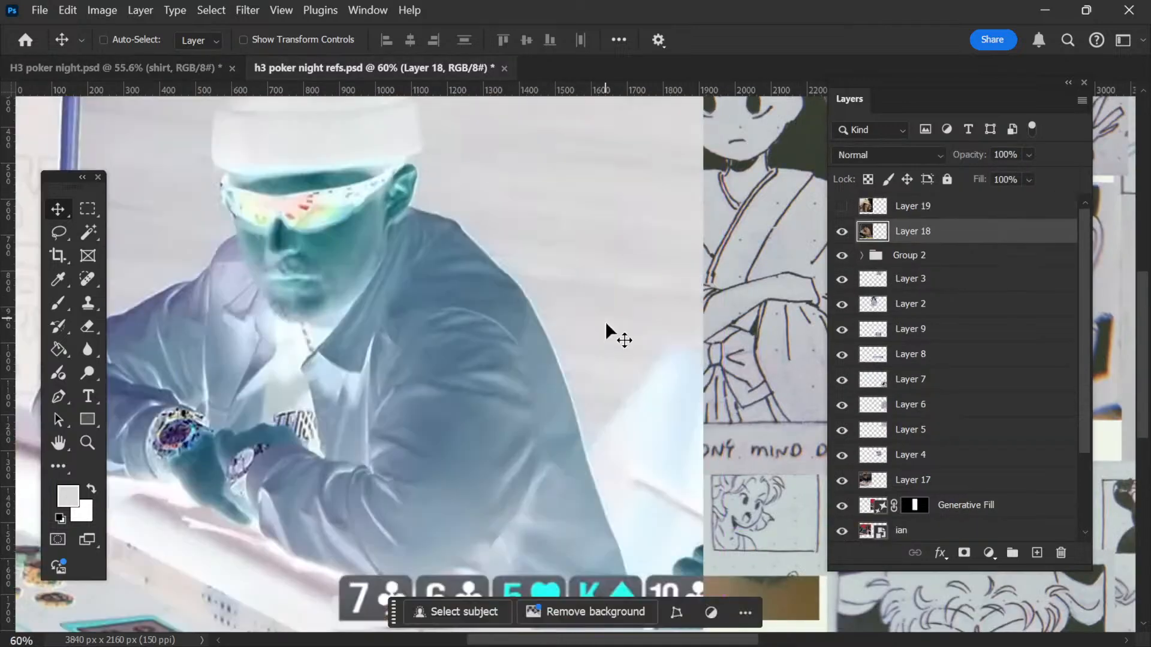
key(ctrl+z)
key(Tab)
key(ctrl+Tab)
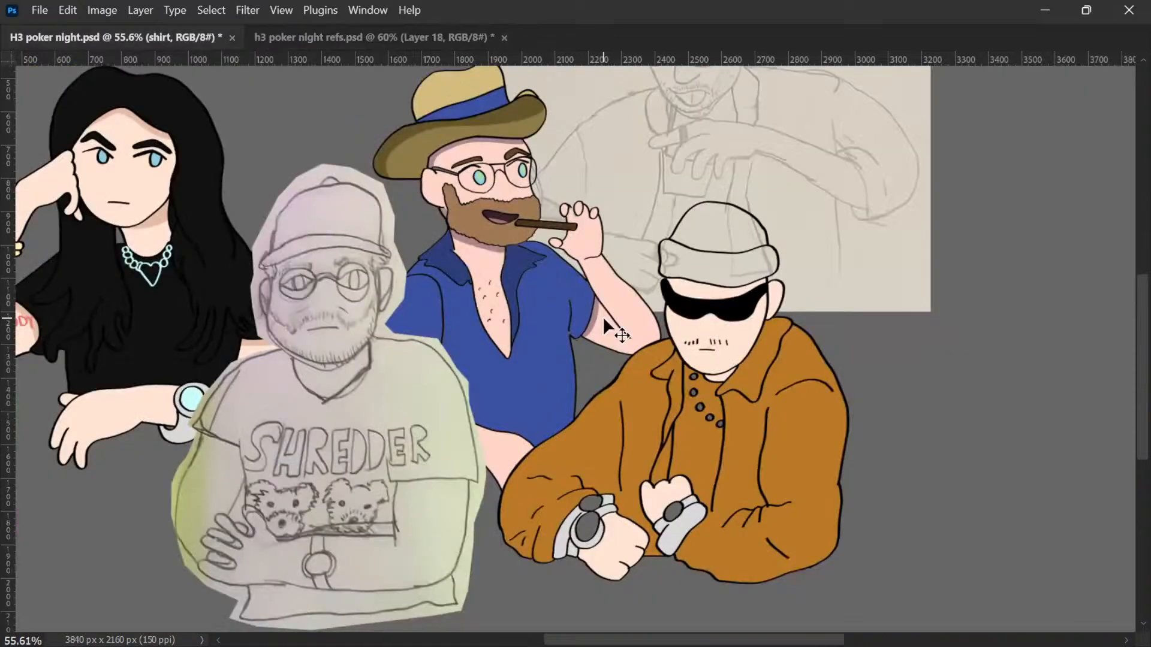
key(Tab)
Step: Apply Hue/Saturation to the shirt layer with Lightness +43 and a toned-down saturation for a muted tan
scroll(585, 431, right, 5)
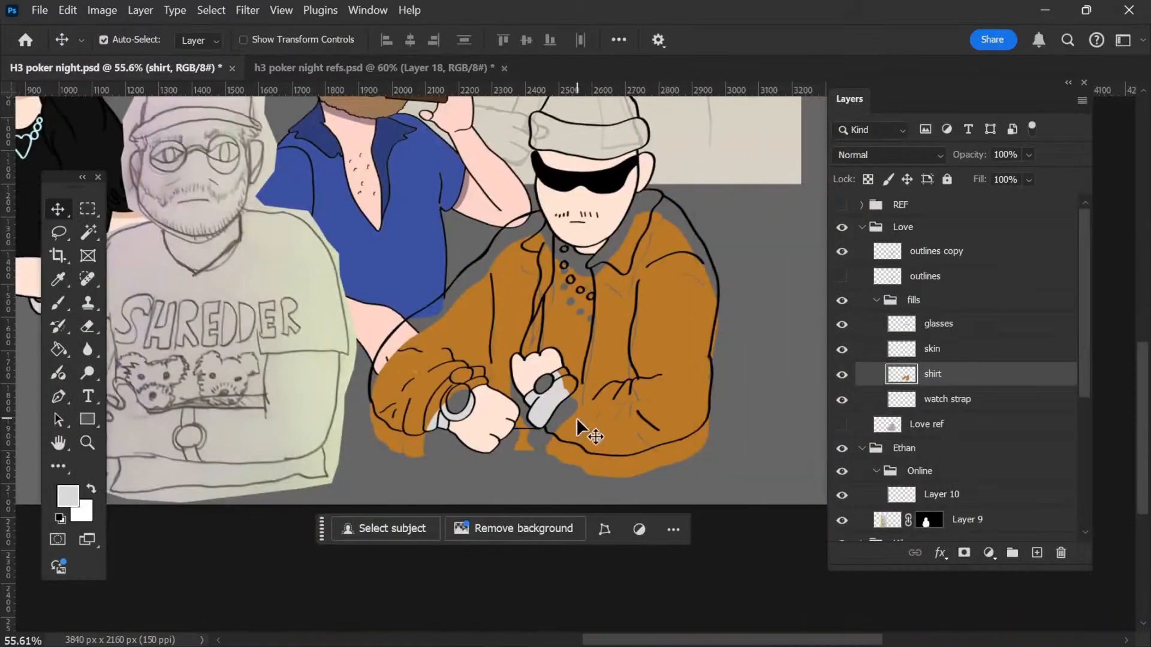
scroll(569, 423, left, 3)
key(ctrl+u)
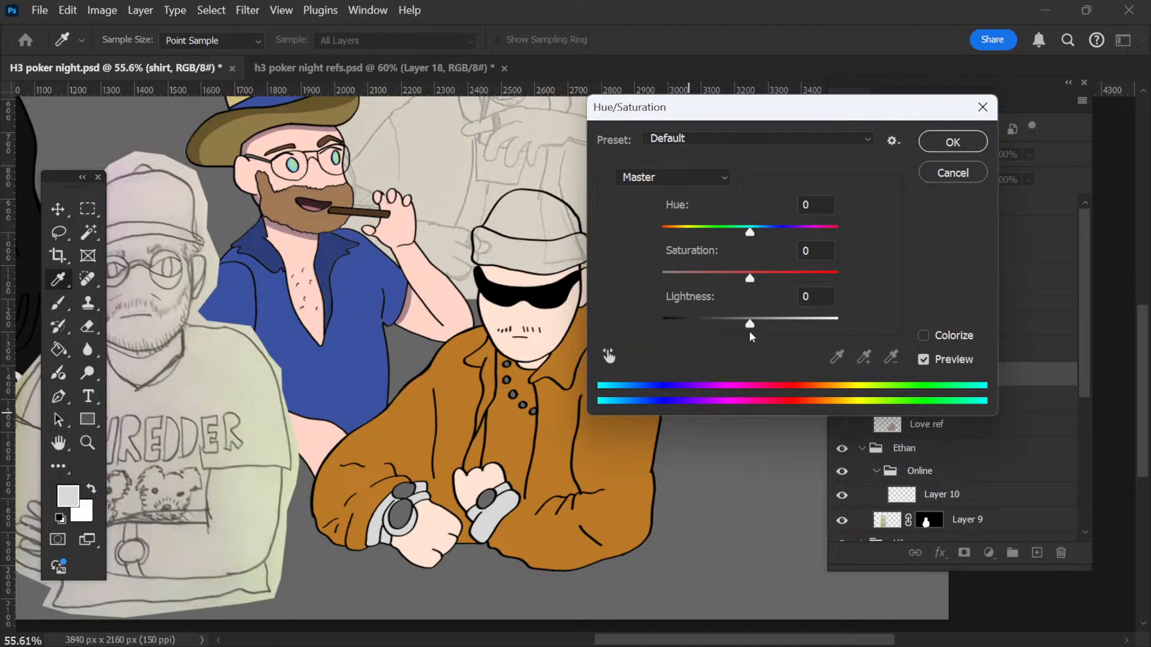
drag(749, 324, 788, 324)
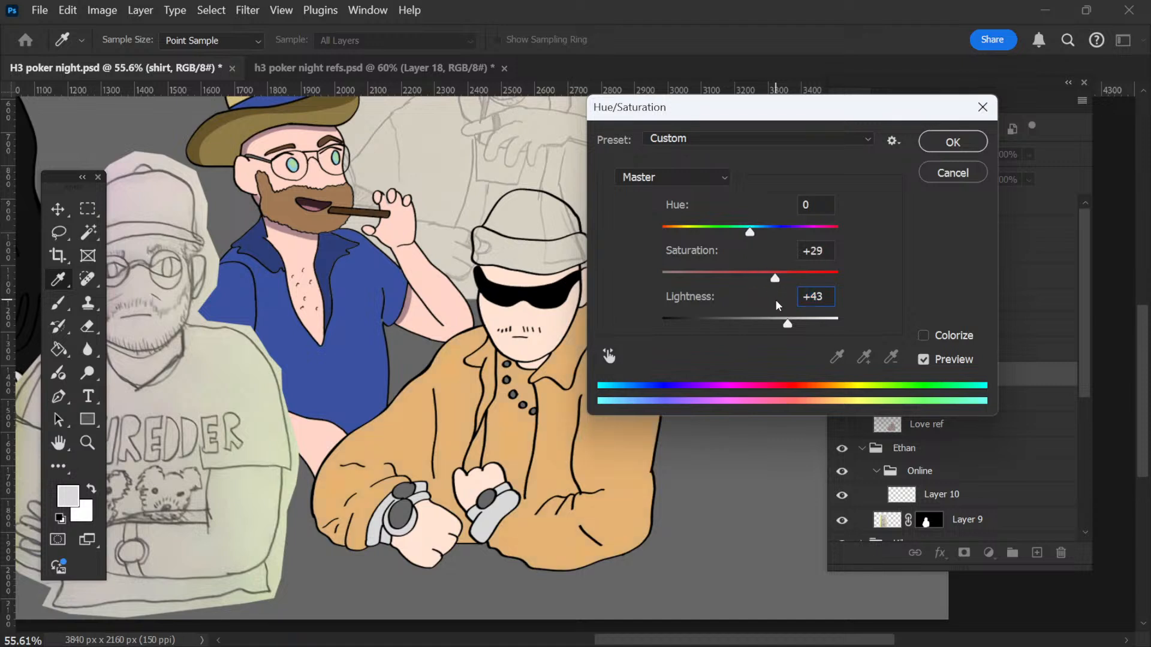
drag(775, 278, 753, 280)
click(952, 142)
key(v)
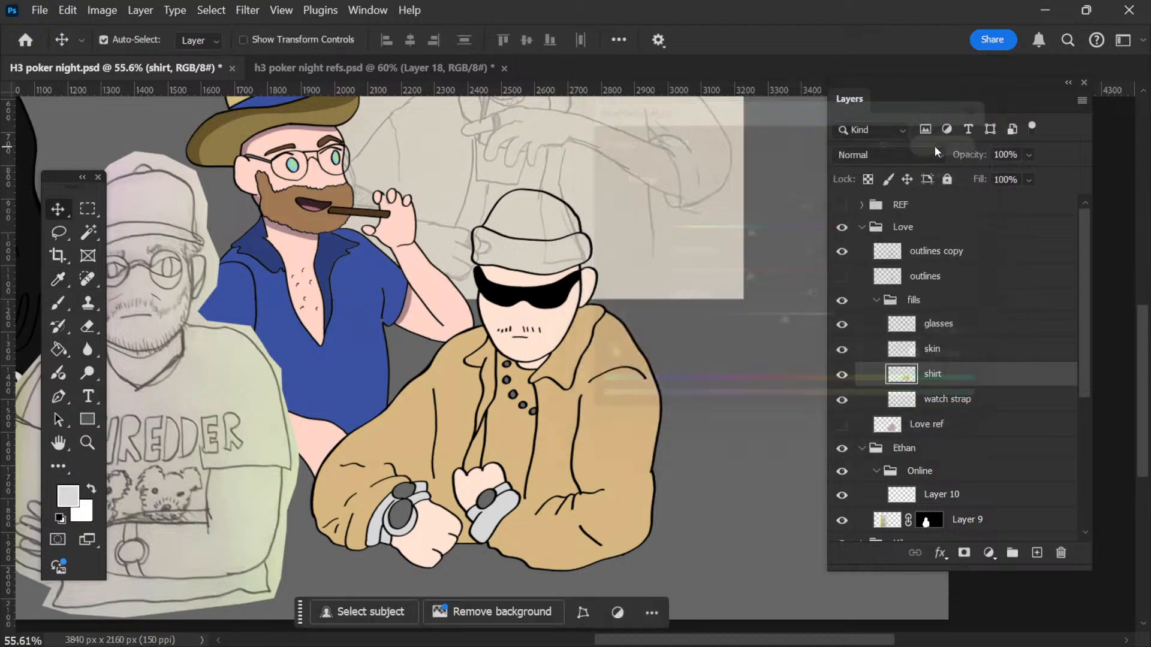
Step: Zoom in on the bracelet watch in the h3 poker night refs.psd photo and sample its yellow-gold as the foreground color
scroll(549, 412, up, 2)
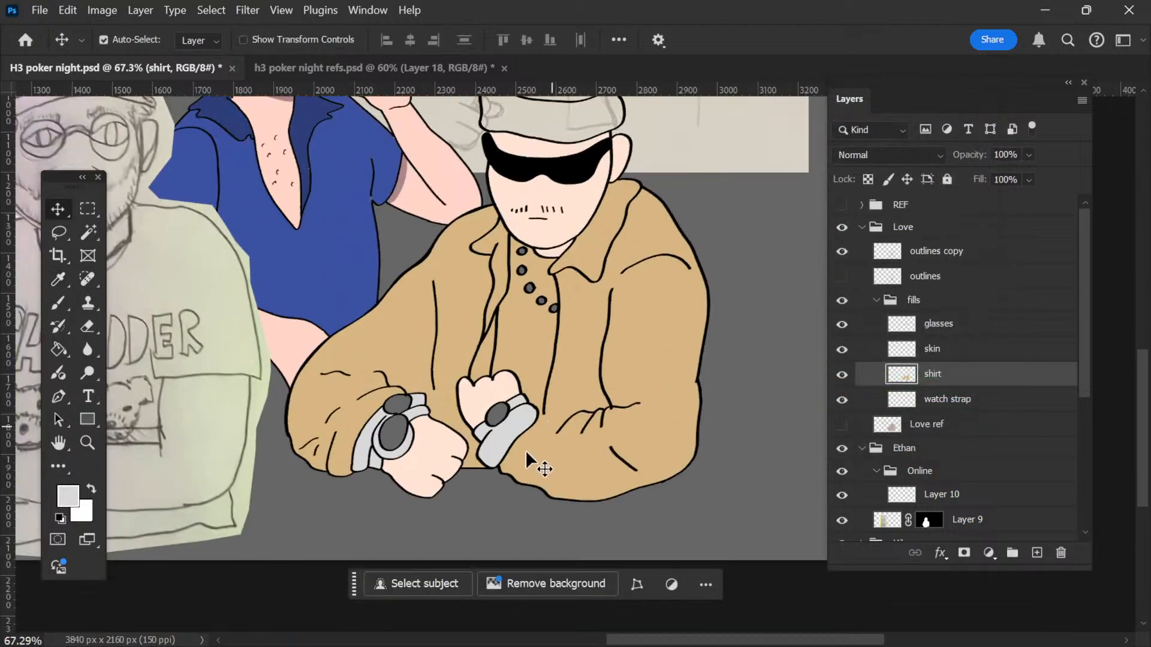
scroll(479, 427, up, 2)
scroll(377, 461, up, 2)
key(ctrl+Tab)
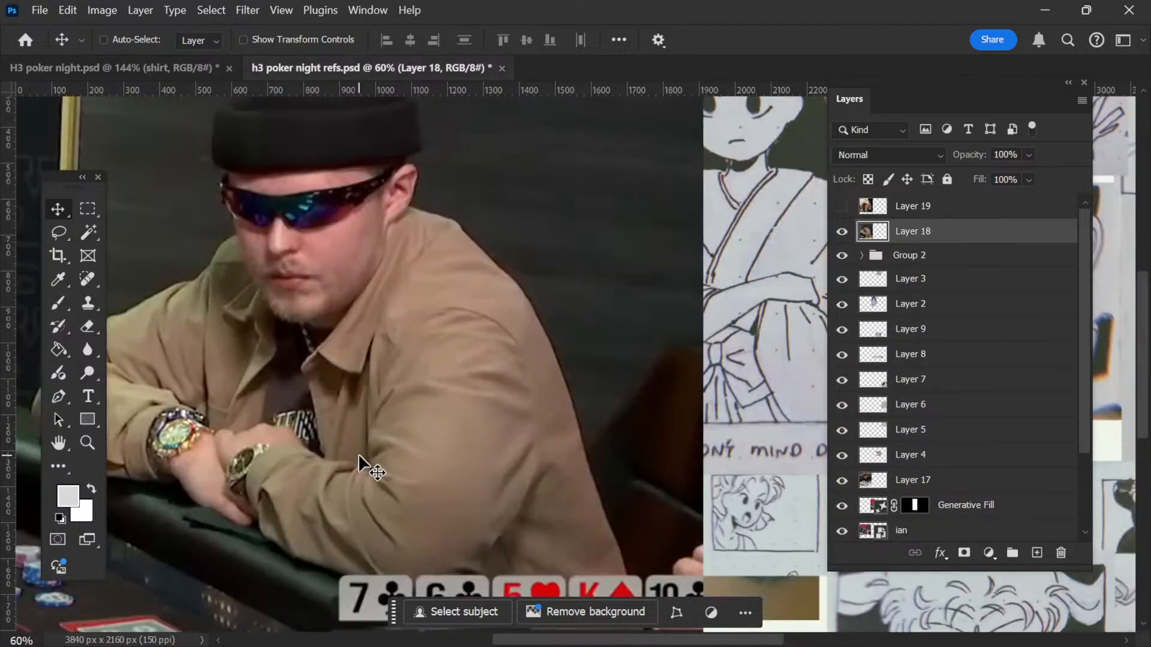
key(ctrl)
key(z)
drag(172, 451, 324, 498)
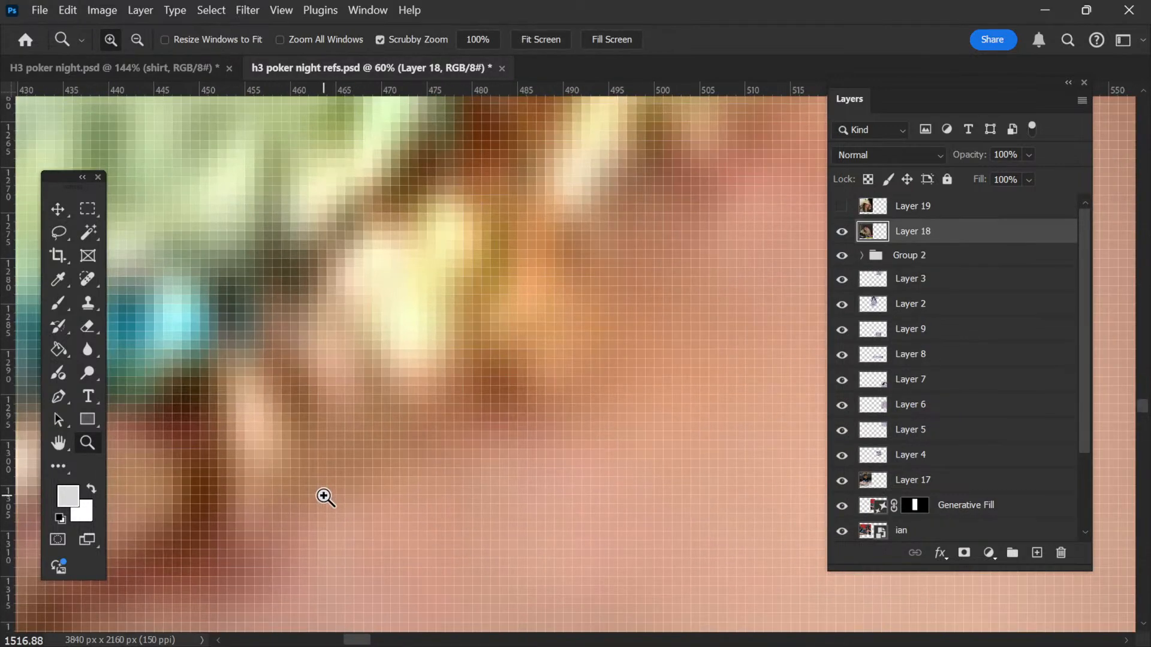
key(i)
click(453, 276)
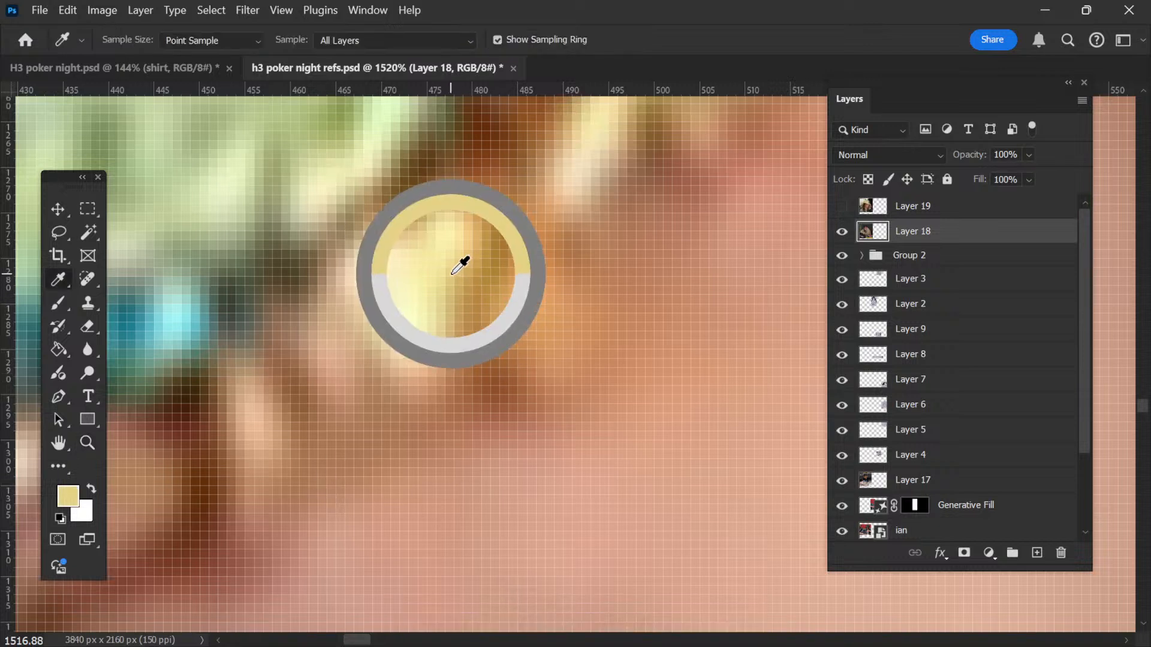
Step: Return to H3 poker night.psd, duplicate the watch strap layer and rename the copy "watch strap 2"
key(ctrl+Tab)
drag(371, 442, 343, 481)
key(v)
click(343, 483)
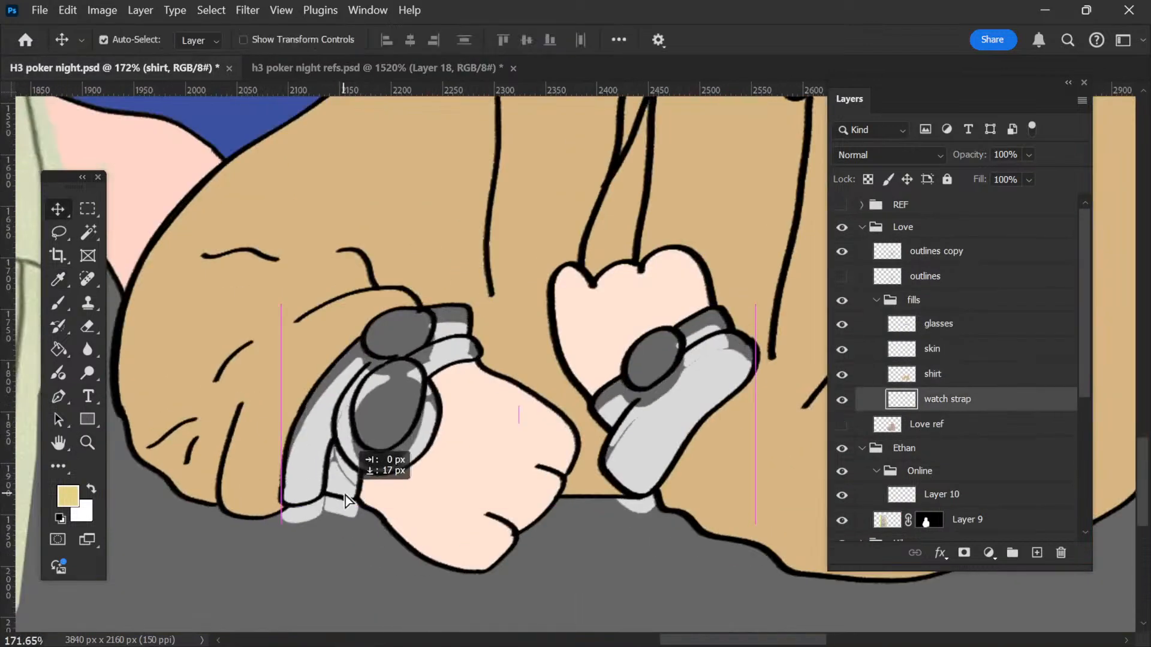
ctrl+click(901, 399)
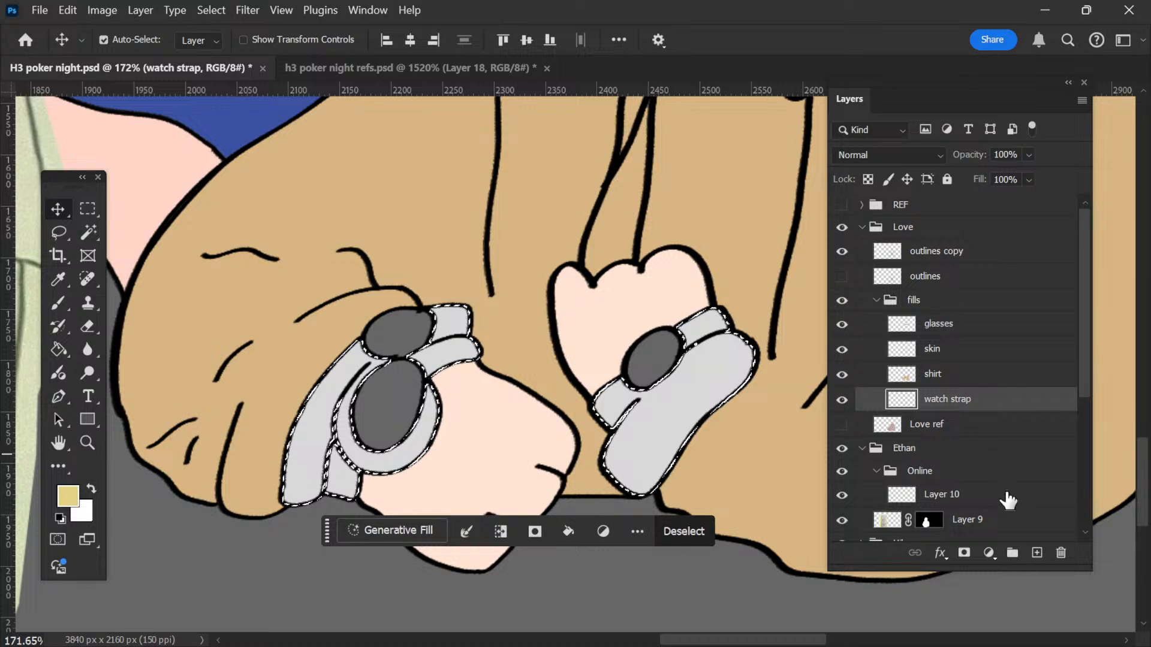
key(ctrl+d)
key(ctrl+j)
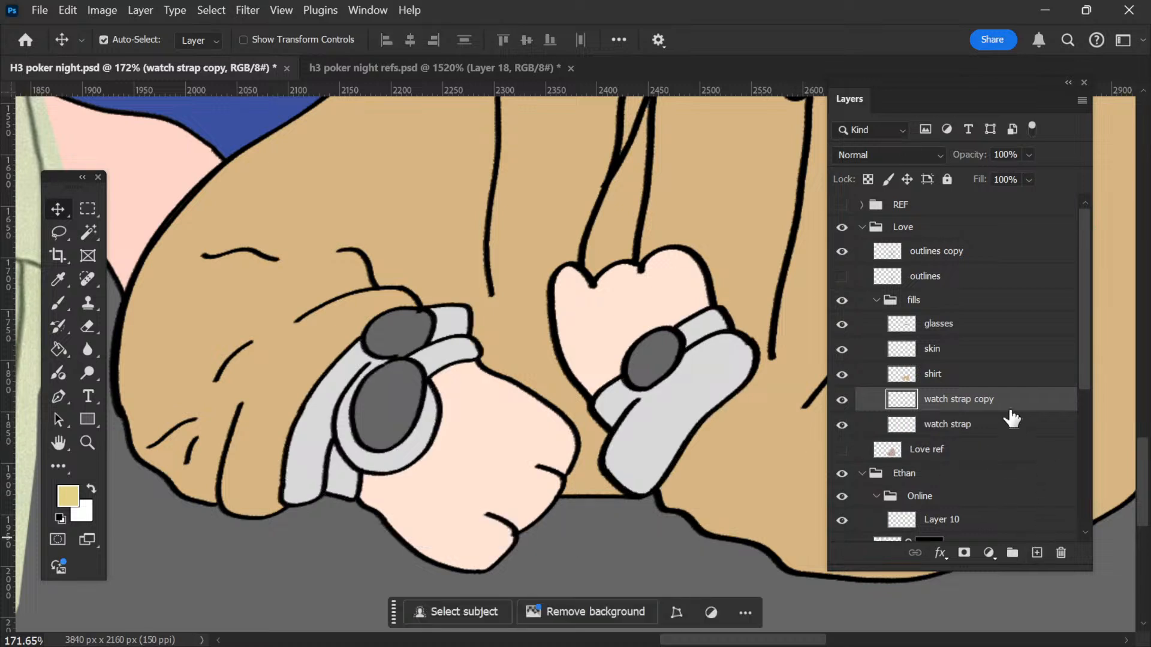
double_click(995, 400)
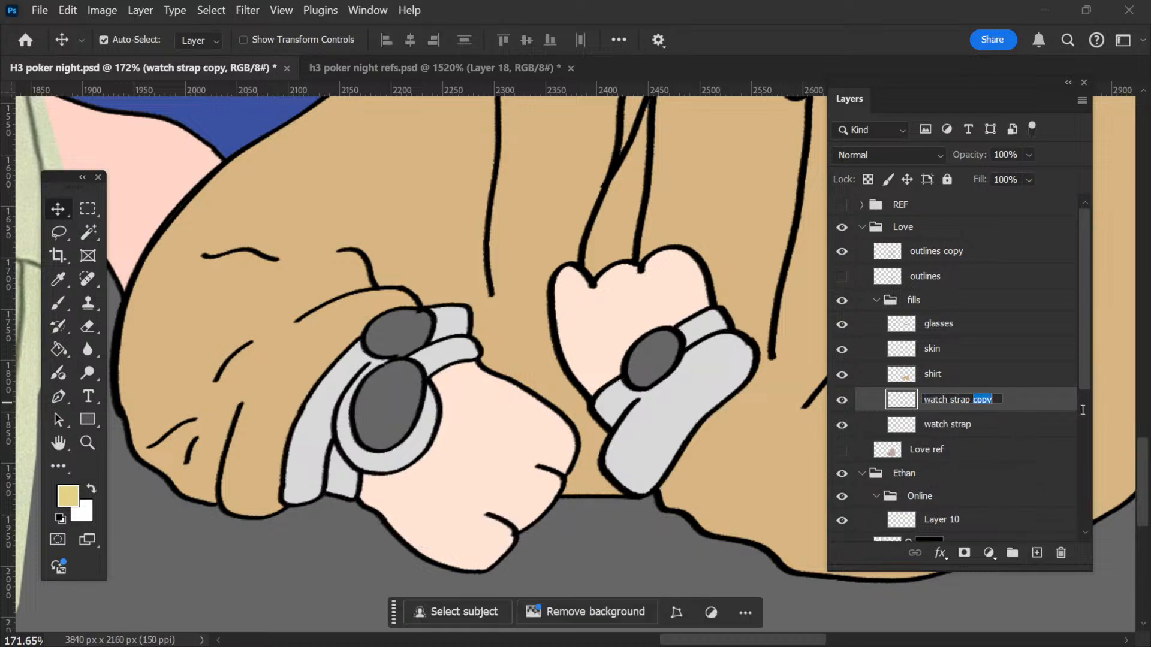
text(2)
key(Return)
Step: Load the watch strap 2 layer's pixels as a selection and set the Basic - Sketch brush to 70 px
ctrl+click(902, 408)
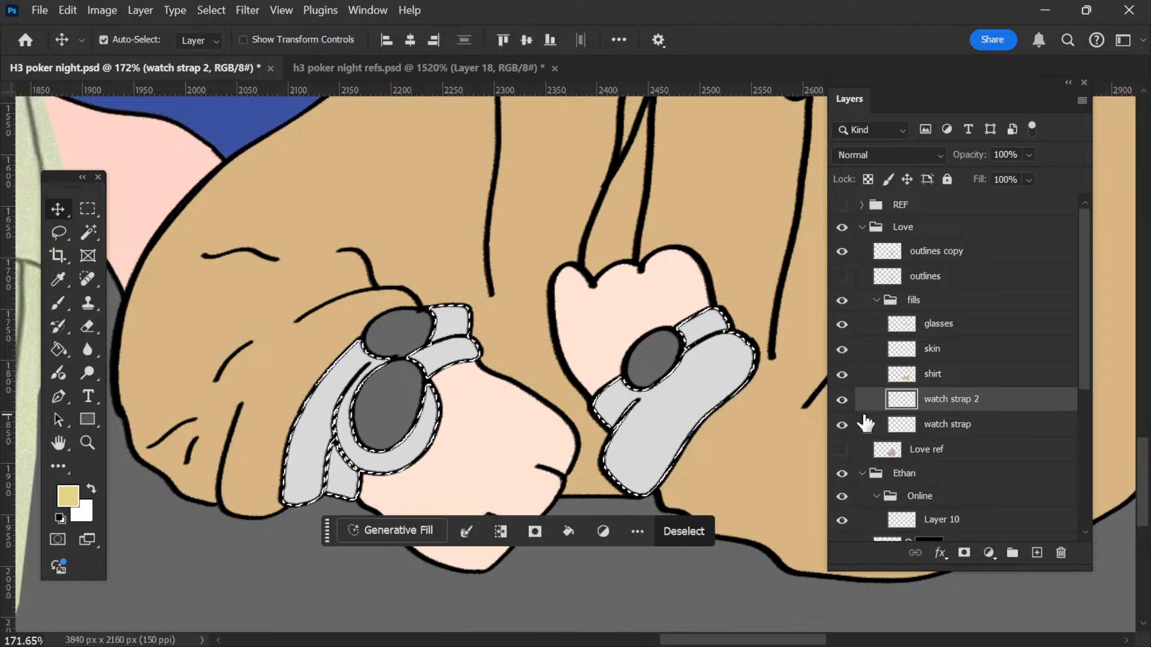
click(839, 425)
click(839, 425)
drag(358, 425, 444, 309)
key(b)
scroll(483, 303, up, 5)
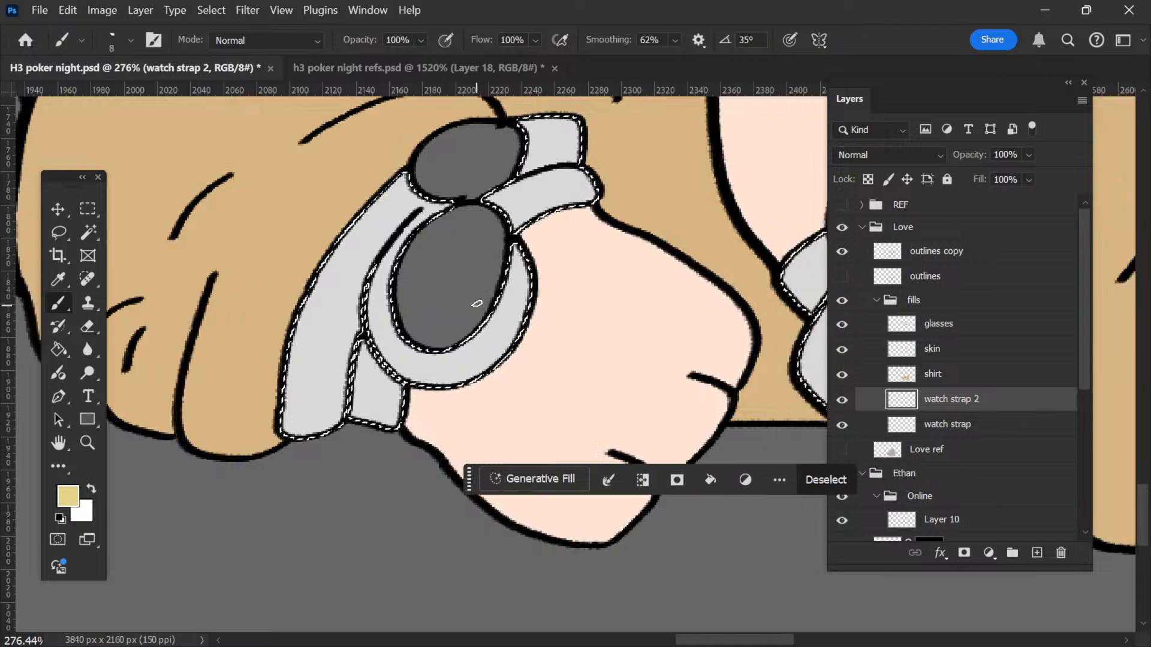
right_click(512, 300)
click(643, 252)
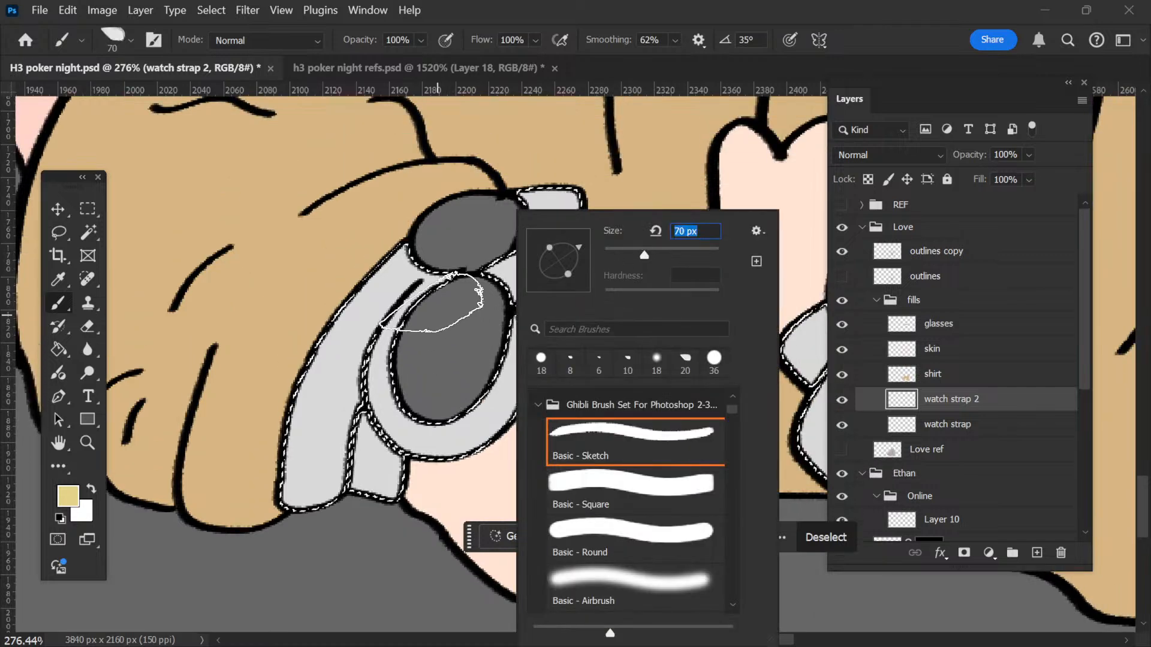
Step: Paint the large watch's bezel and strap within the selection using the sampled pale yellow-gold
mouse_move(439, 293)
mouse_down()
mouse_move(388, 542)
mouse_move(429, 543)
mouse_up()
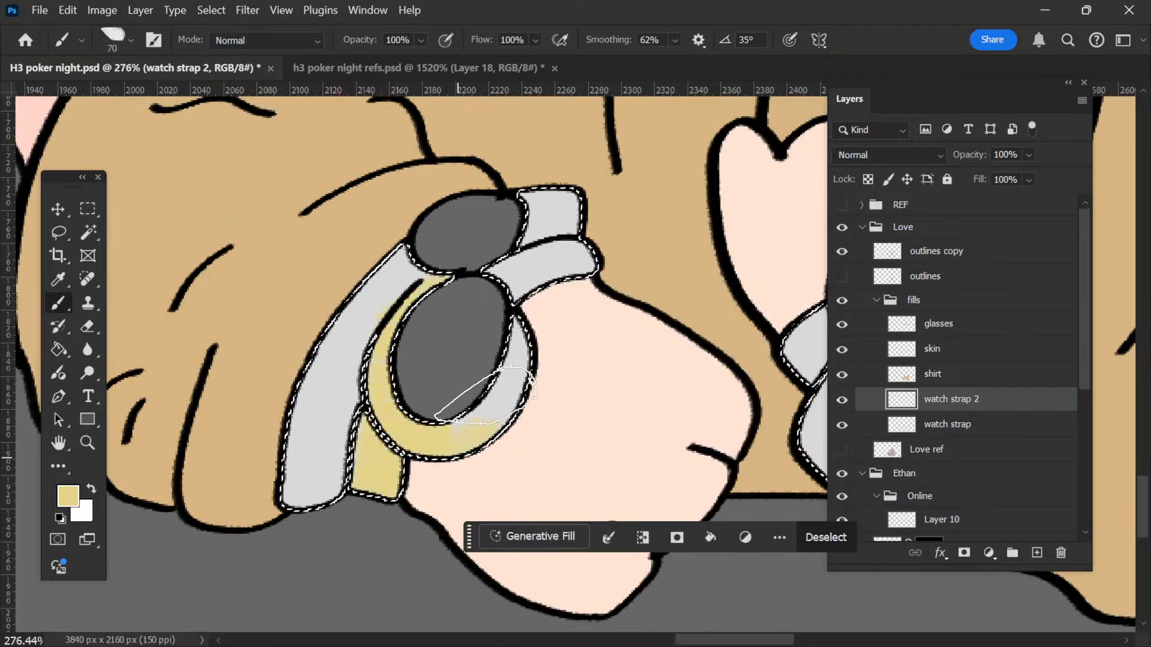
mouse_move(484, 396)
mouse_down()
mouse_move(537, 253)
mouse_move(627, 244)
mouse_move(491, 273)
mouse_move(586, 247)
mouse_up()
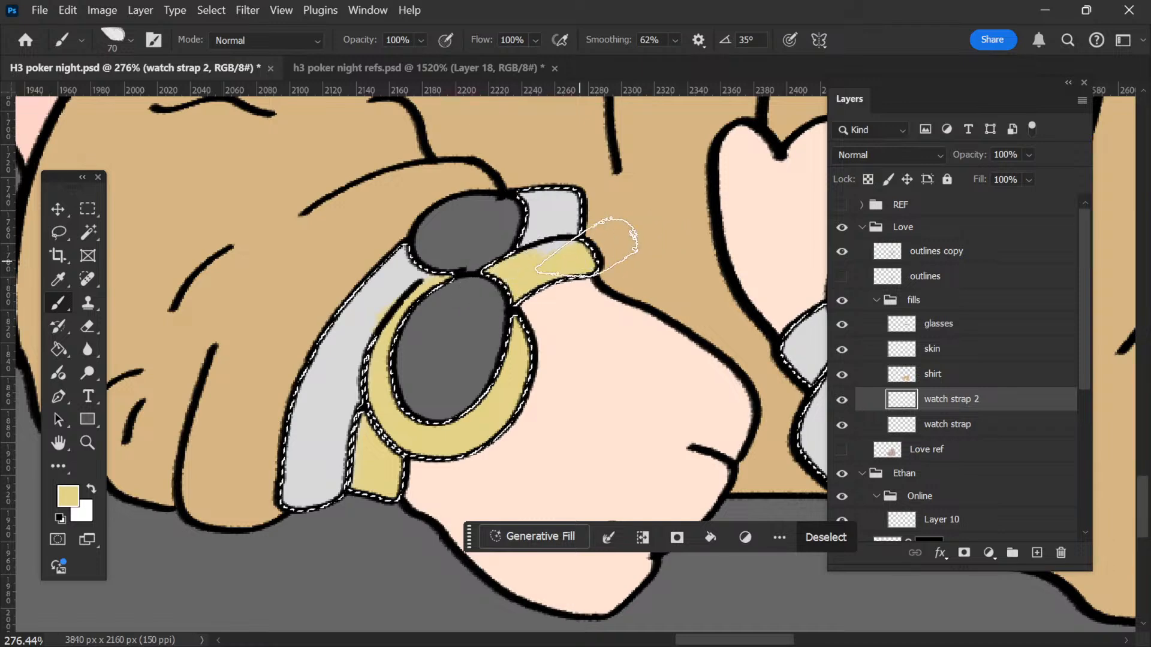
drag(678, 306, 535, 329)
scroll(451, 304, down, 2)
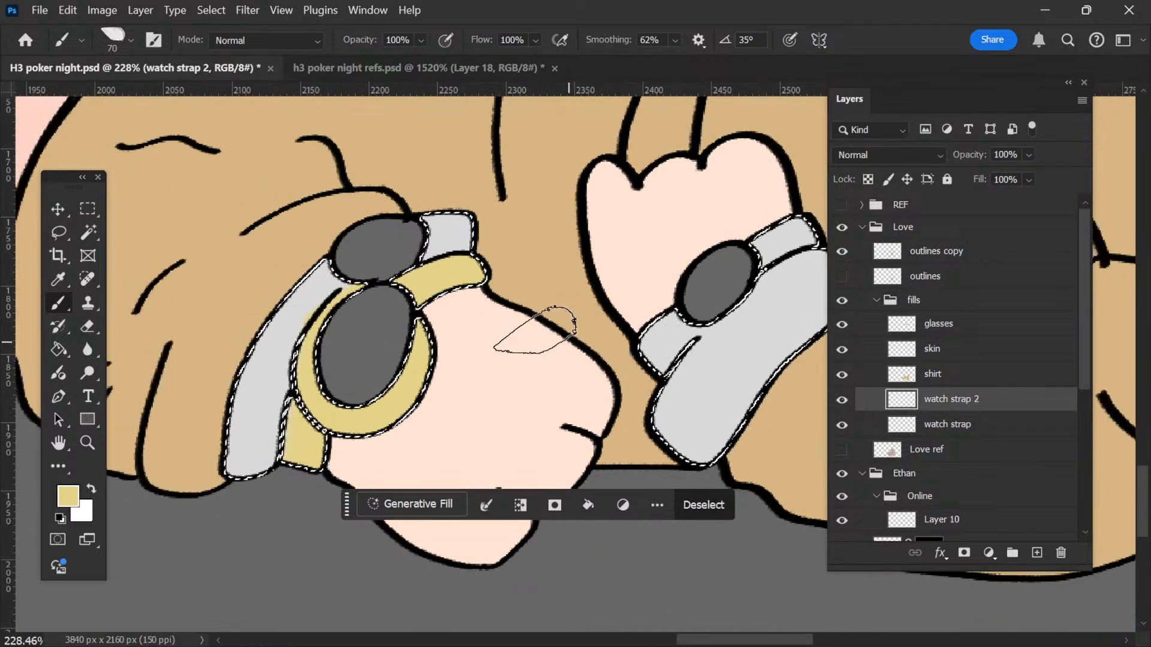
Step: Choose a more saturated gold as the foreground color and repaint the large watch's bezel and strap with it
click(71, 495)
drag(413, 207, 451, 199)
click(710, 174)
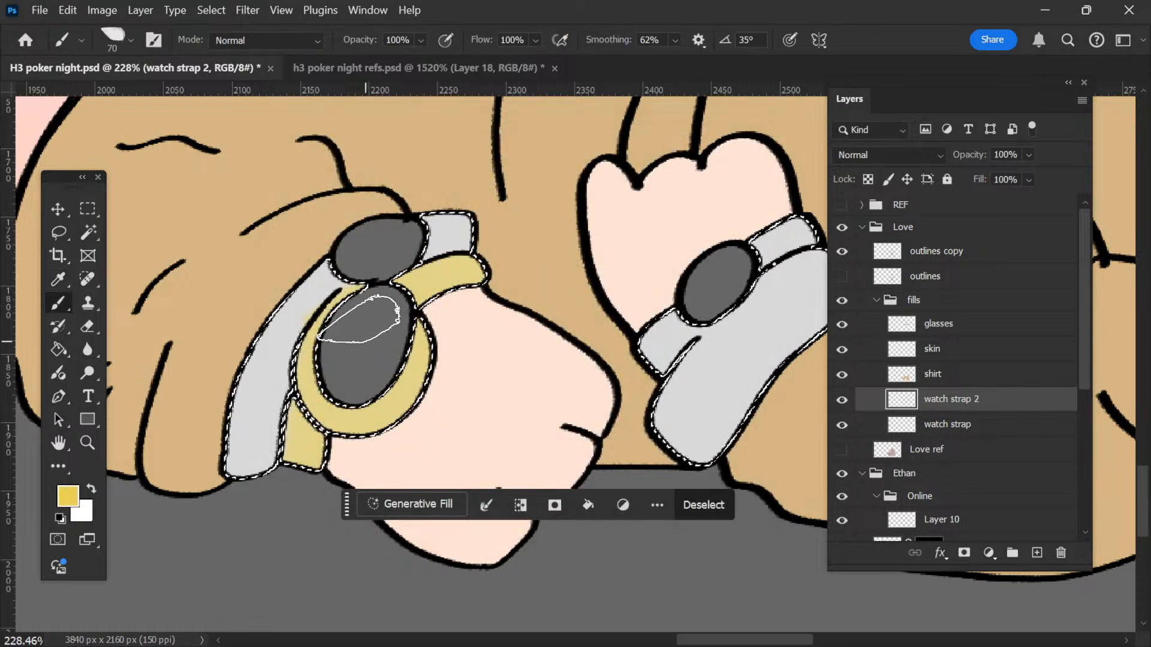
drag(344, 305, 311, 516)
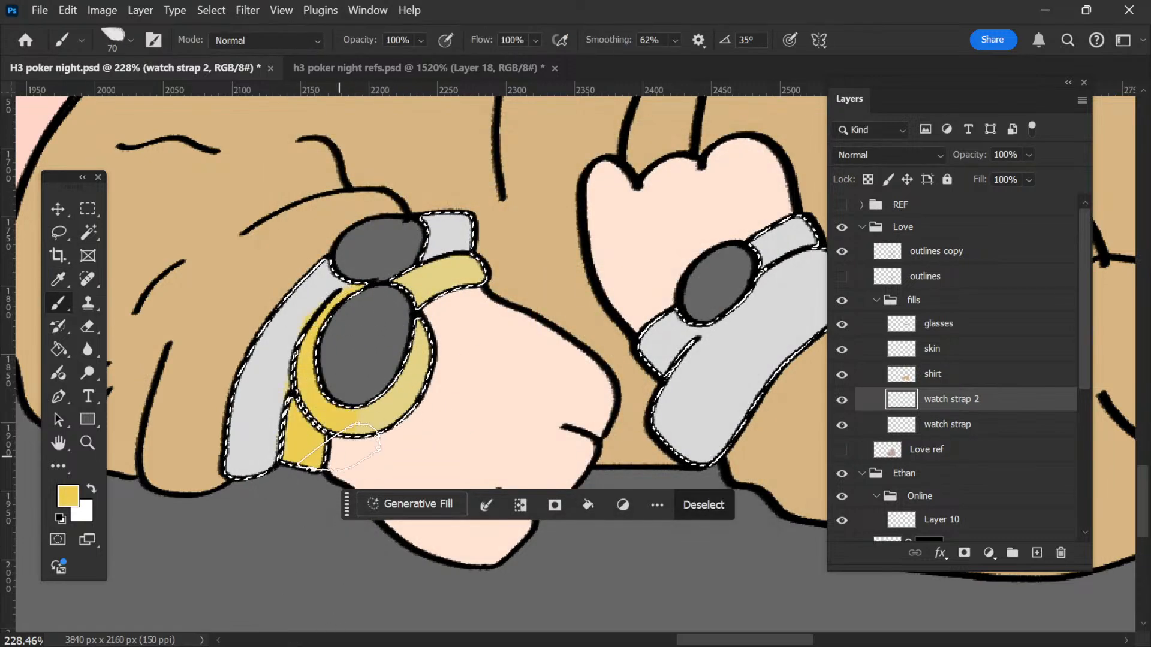
drag(338, 446, 402, 375)
mouse_move(389, 300)
mouse_down()
mouse_move(555, 240)
mouse_move(543, 330)
mouse_up()
Step: Check the watches in the h3 poker night refs.psd photo and paint the smaller watch's strap the same gold
scroll(382, 352, down, 5)
key(ctrl+Tab)
scroll(395, 351, down, 10)
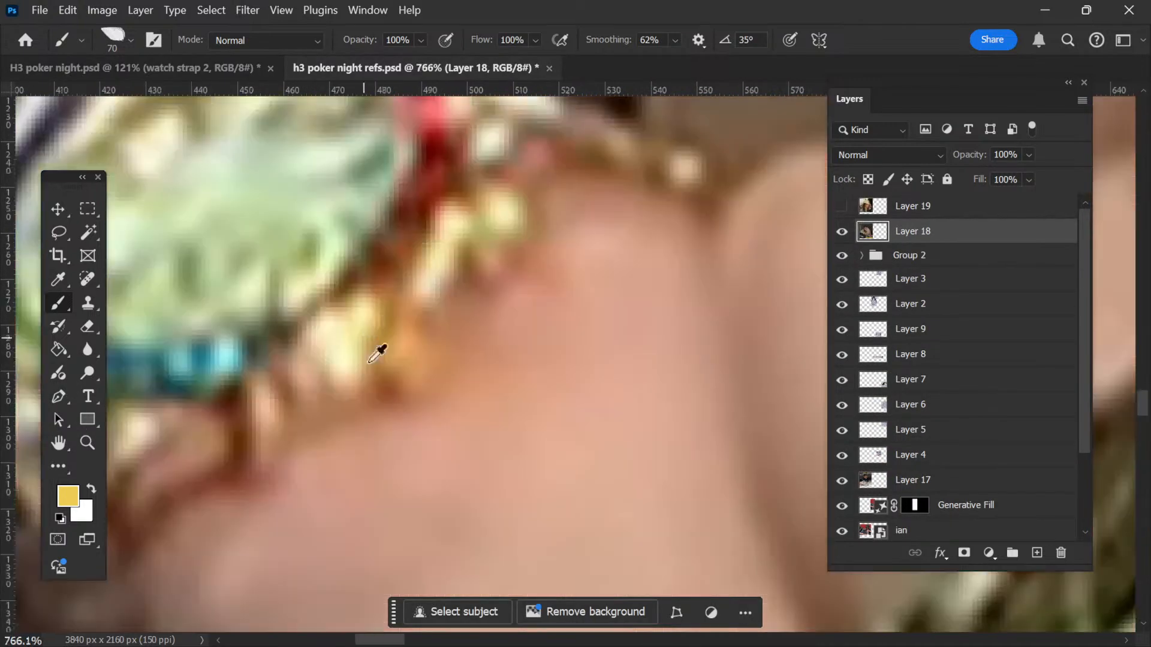
key(ctrl+Tab)
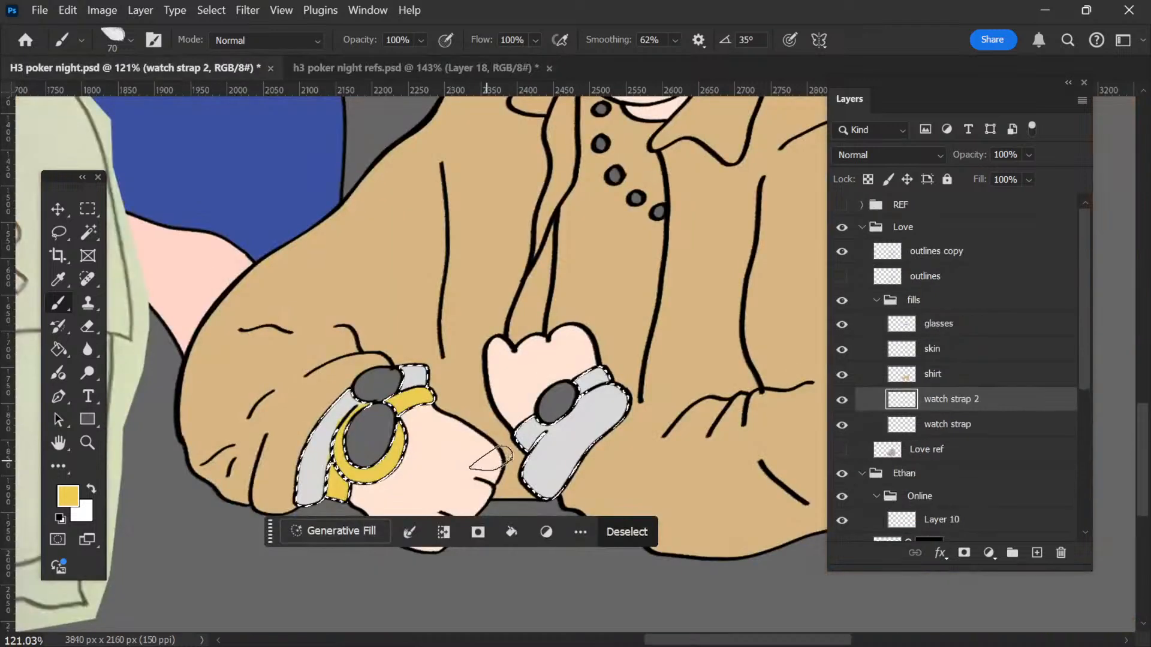
scroll(576, 372, up, 5)
mouse_move(580, 377)
mouse_down()
mouse_move(617, 324)
mouse_move(689, 273)
mouse_up()
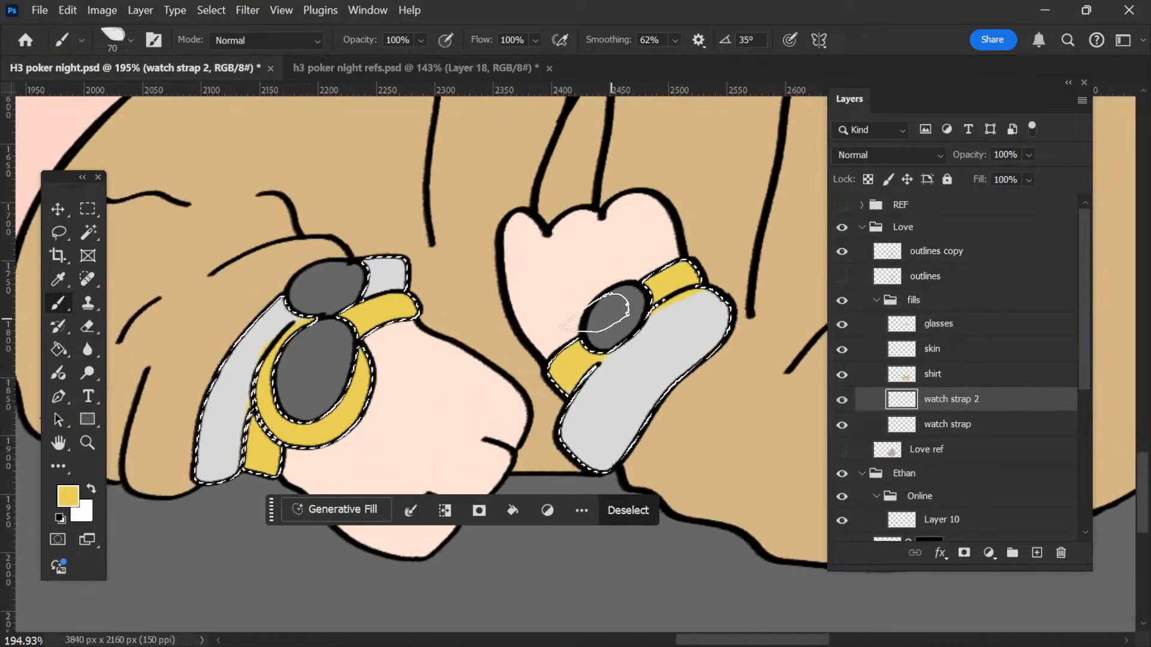
Step: Compare the gold watch straps with the reference photo, clear the selection and inspect both wrists in the illustration
scroll(600, 333, right, 2)
scroll(576, 364, down, 4)
scroll(348, 383, left, 1)
scroll(327, 396, up, 4)
key(ctrl+Tab)
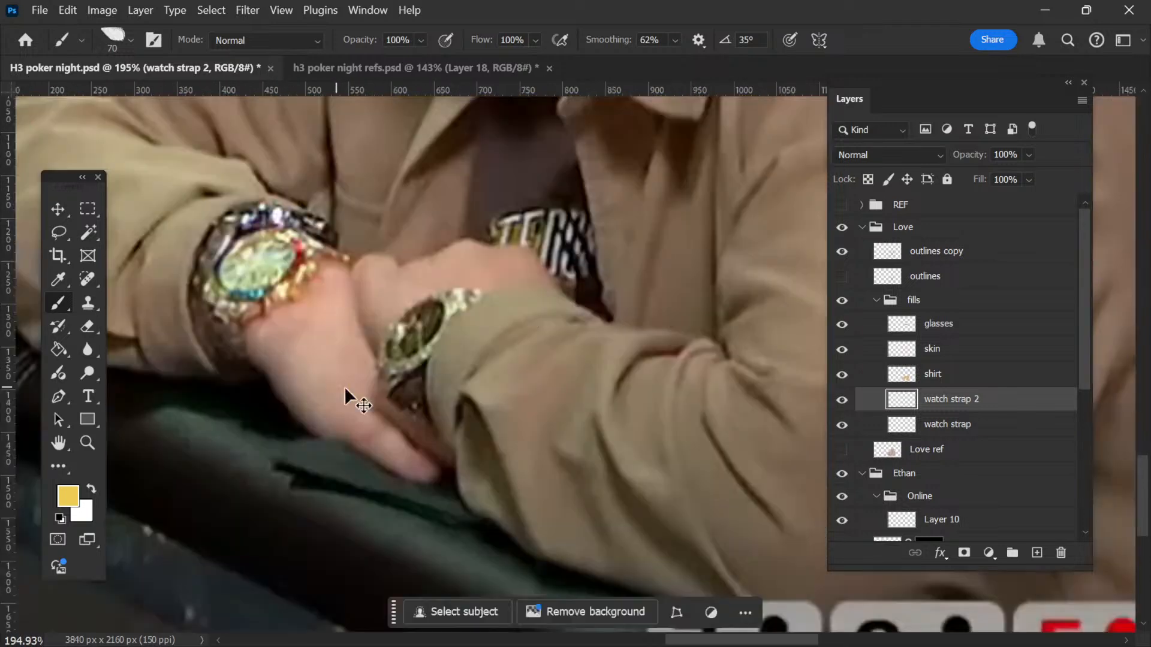
key(ctrl+Tab)
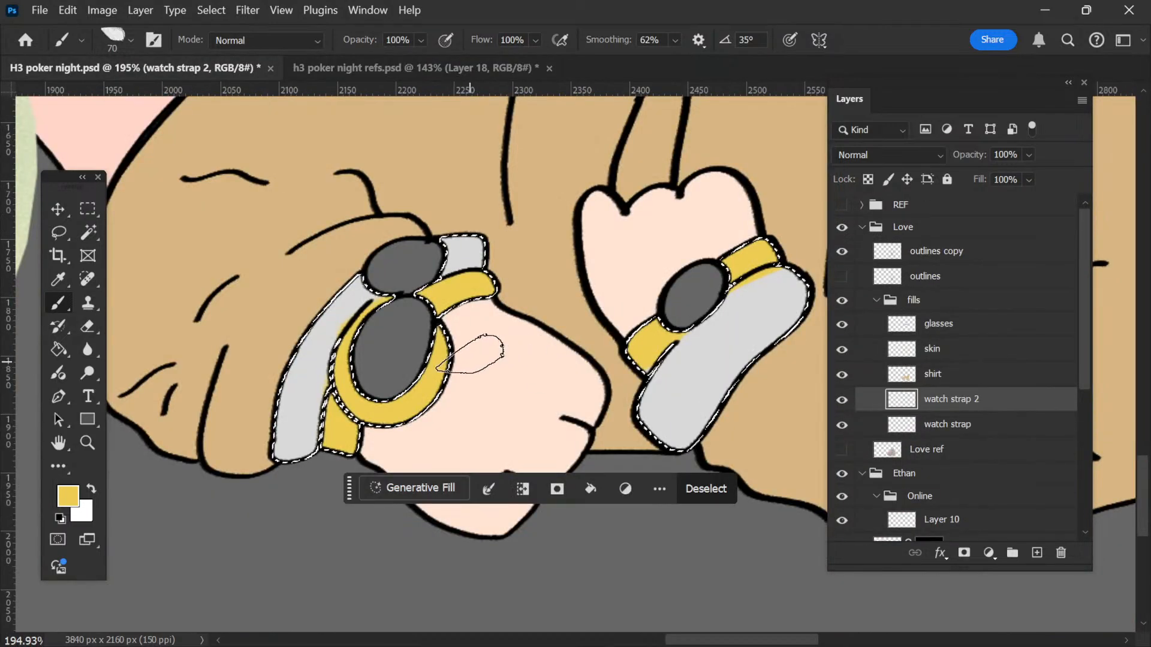
key(ctrl+d)
key(v)
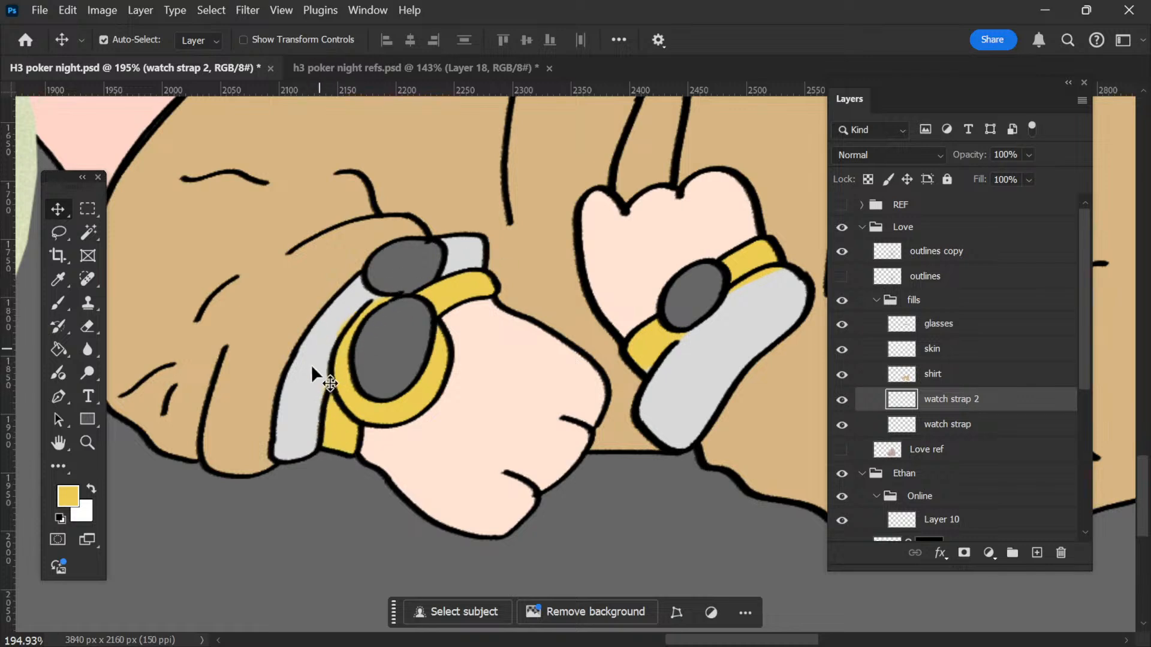
scroll(431, 398, down, 6)
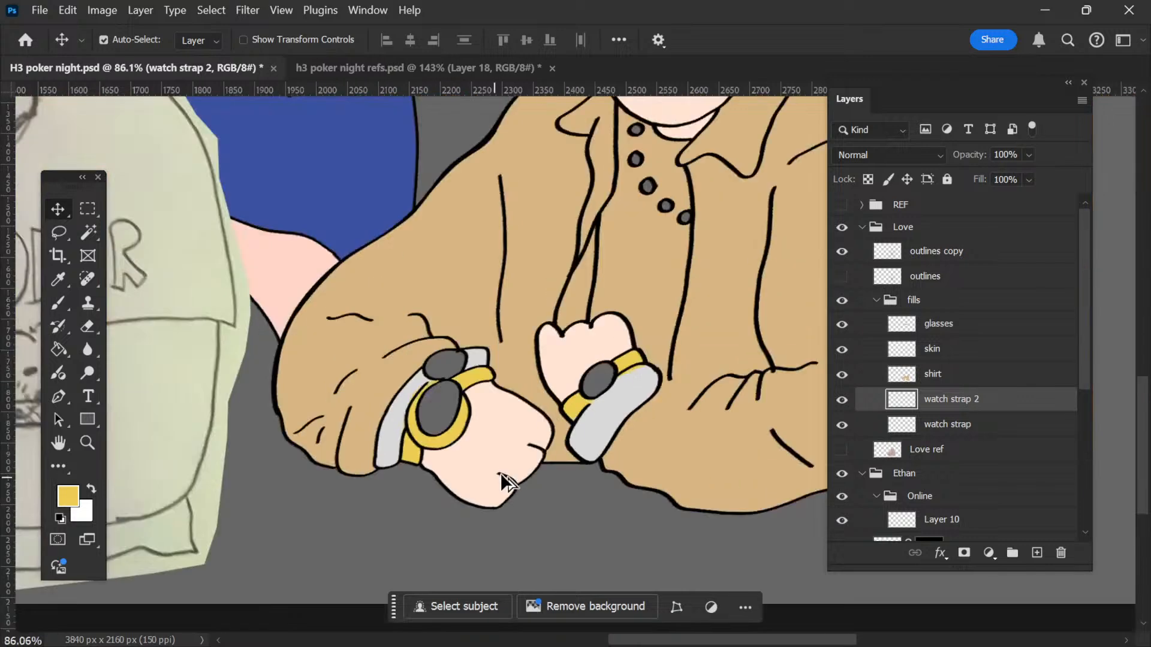
scroll(462, 478, up, 6)
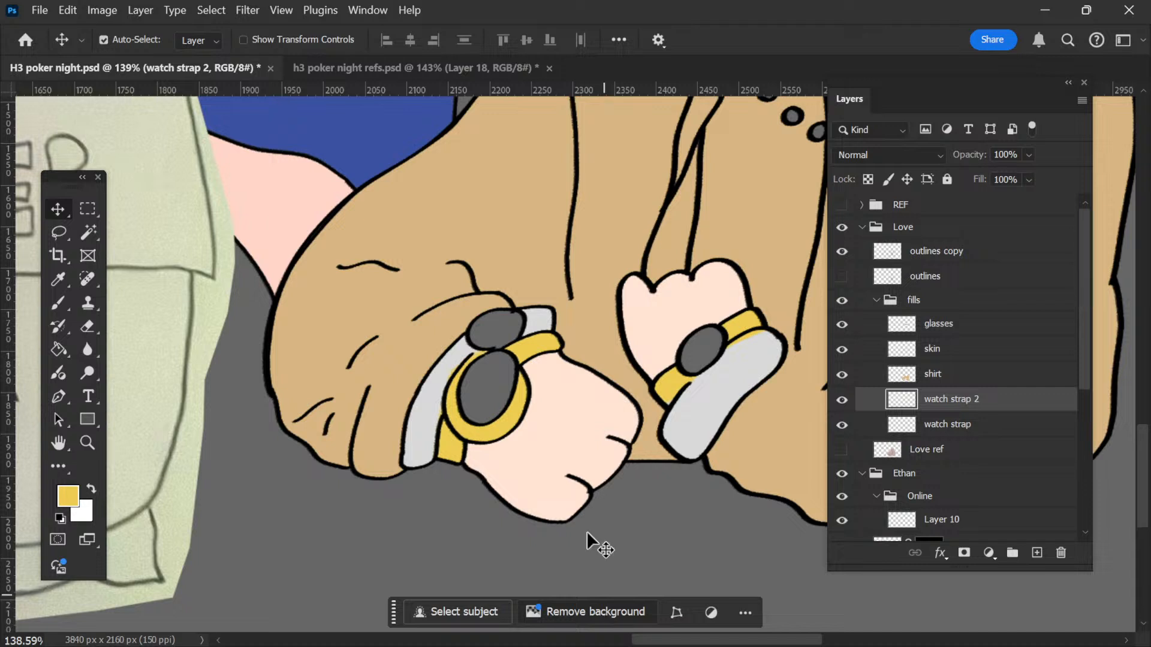
scroll(575, 452, up, 1)
scroll(564, 455, right, 2)
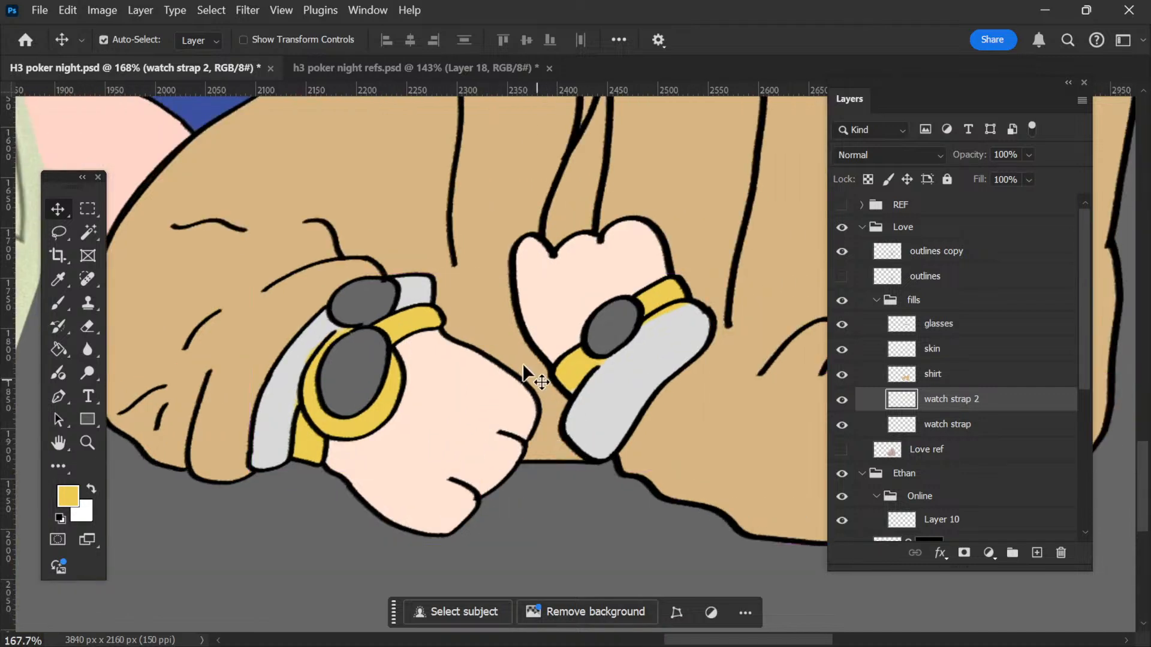
scroll(372, 395, right, 4)
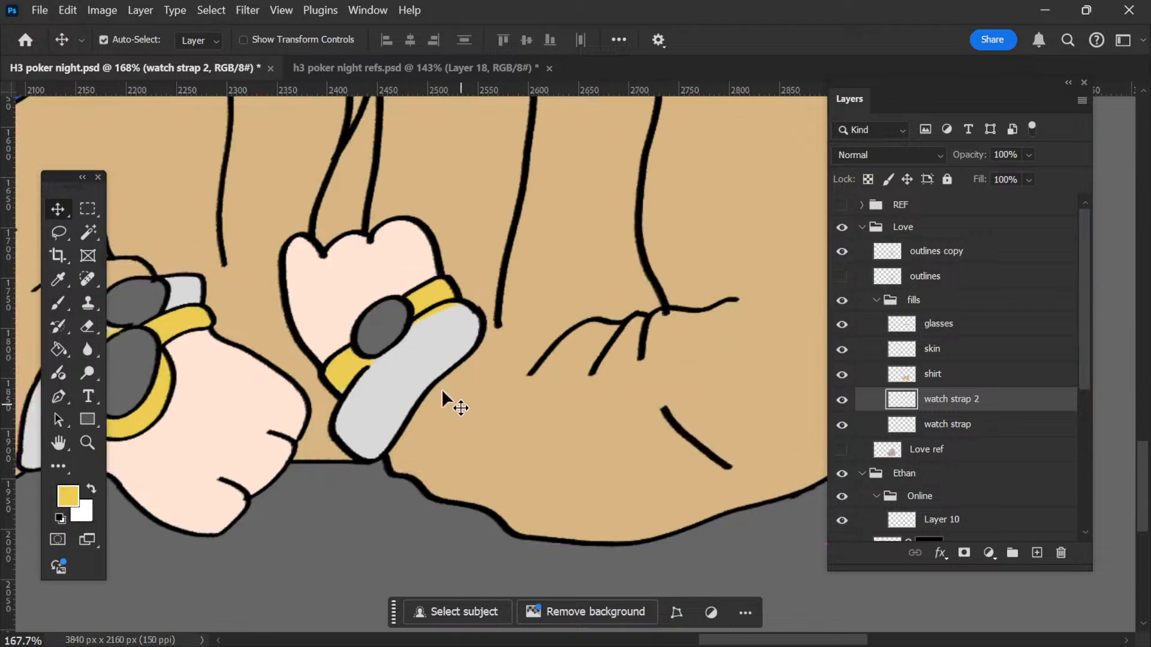
Step: Select the light gray cuff beside the smaller watch on the watch strap layer and erase it with a 322 px eraser
click(408, 414)
key(e)
key(w)
click(376, 436)
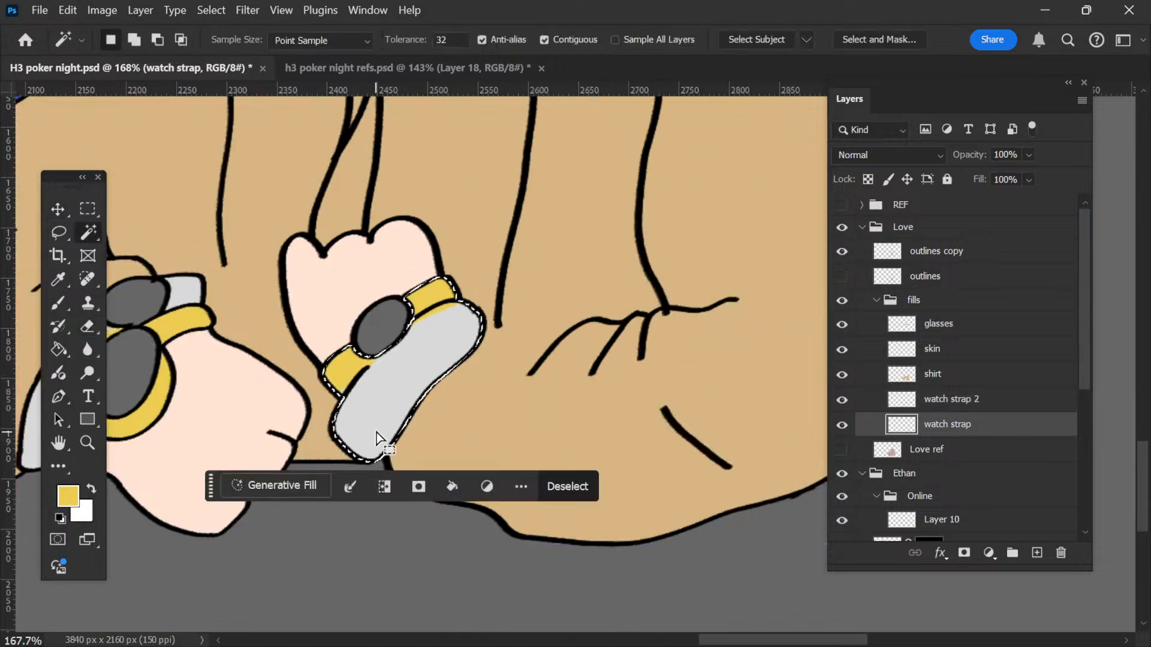
key(e)
right_click(522, 321)
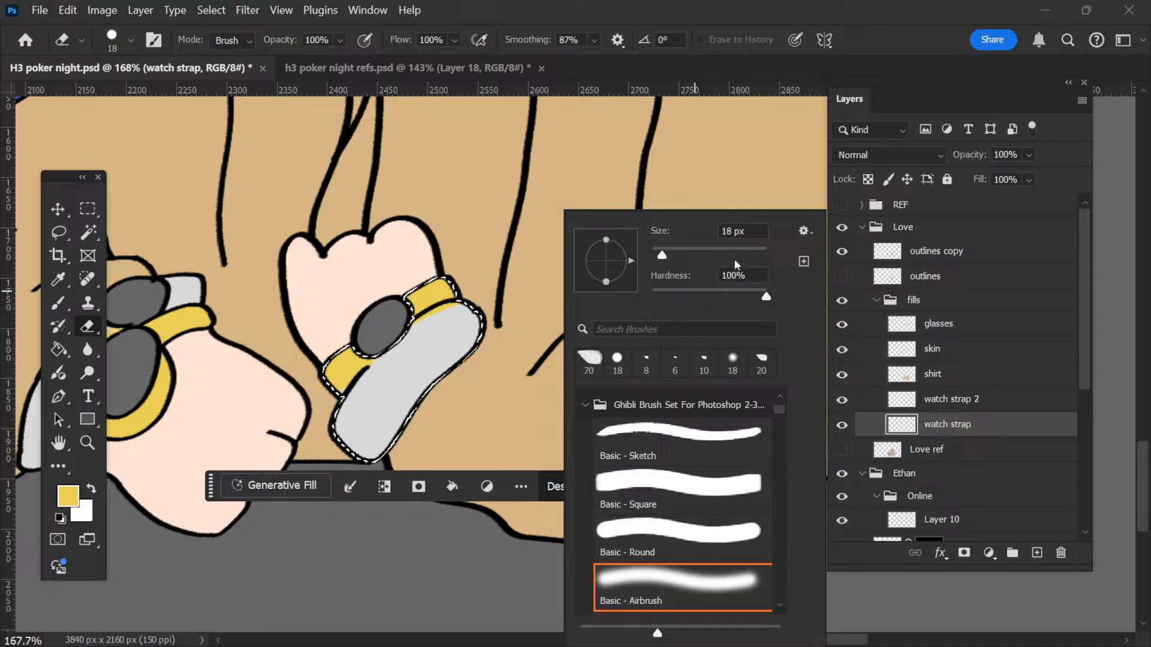
drag(727, 232, 743, 232)
drag(432, 348, 364, 564)
click(585, 486)
key(v)
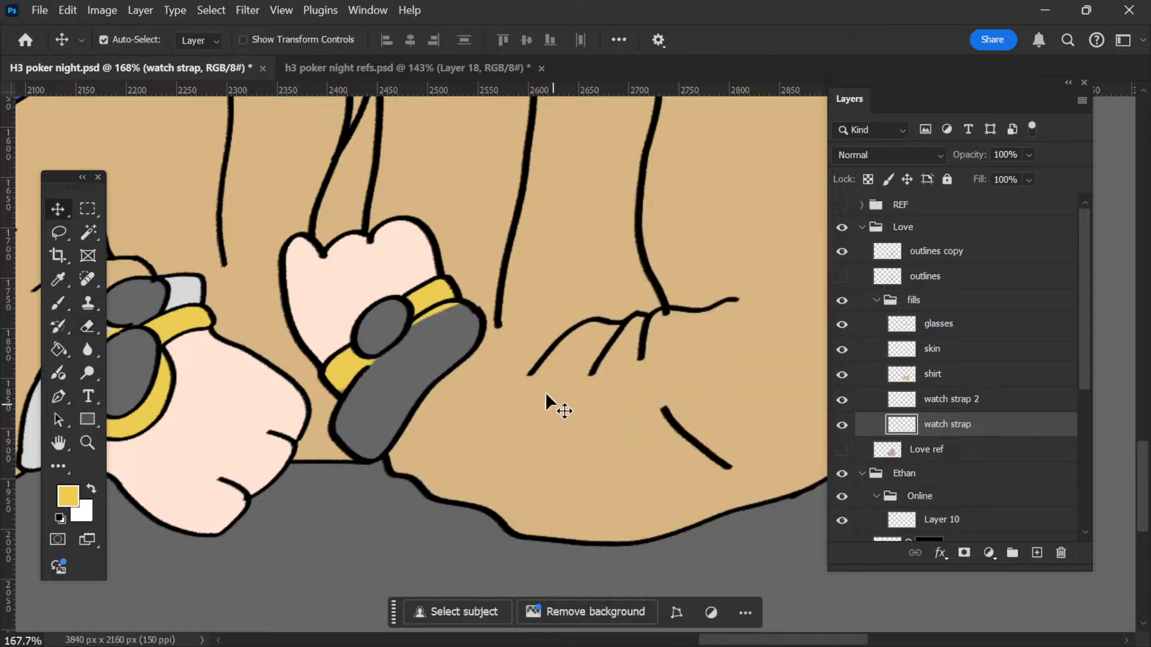
Step: Restore the cuff selection and clone the shirt's tan into it on the shirt layer with a 62 px Clone Stamp
drag(545, 391, 554, 440)
key(ctrl+z)
key(s)
right_click(569, 335)
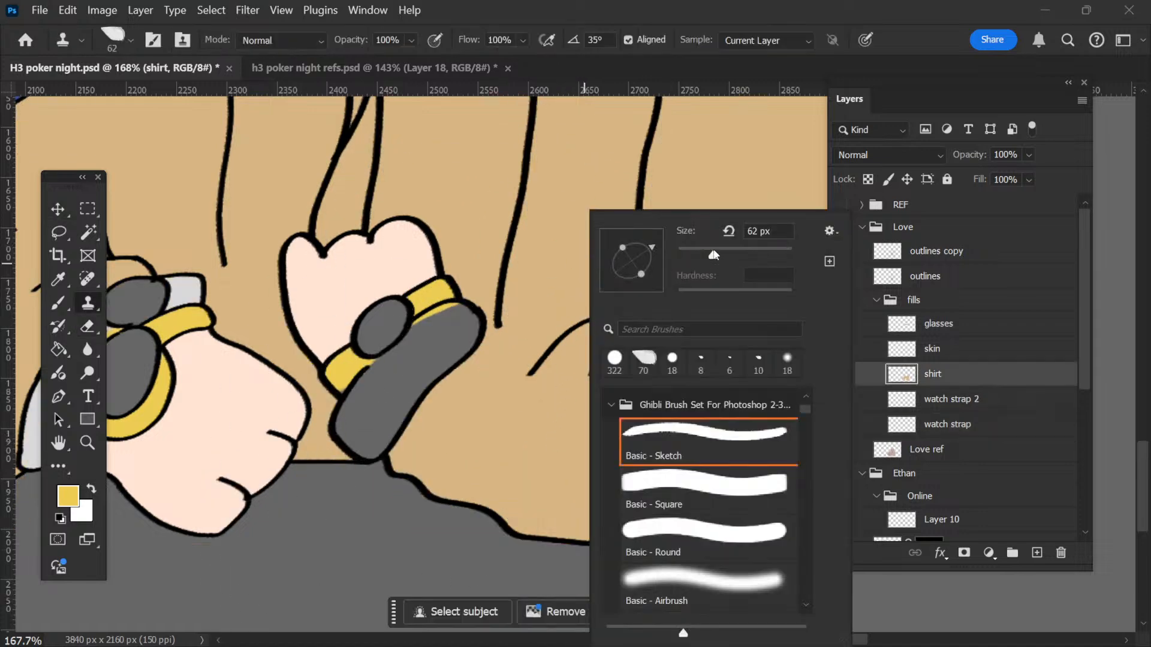
key(Return)
key(ctrl+shift+d)
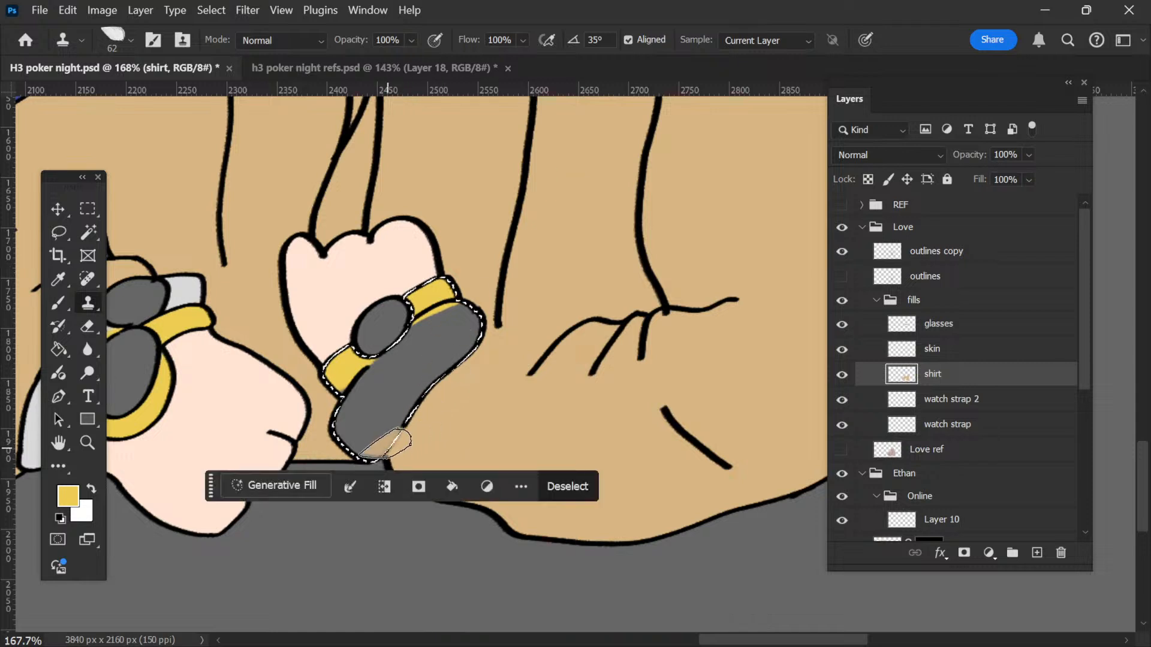
mouse_move(390, 444)
mouse_down()
mouse_move(351, 407)
mouse_move(405, 363)
mouse_move(417, 318)
mouse_move(372, 412)
mouse_move(453, 362)
mouse_move(487, 306)
mouse_up()
scroll(337, 390, up, 4)
Step: Erase the tan spill over the smaller watch's gold strap with a 67 px eraser and clear the selection
key(e)
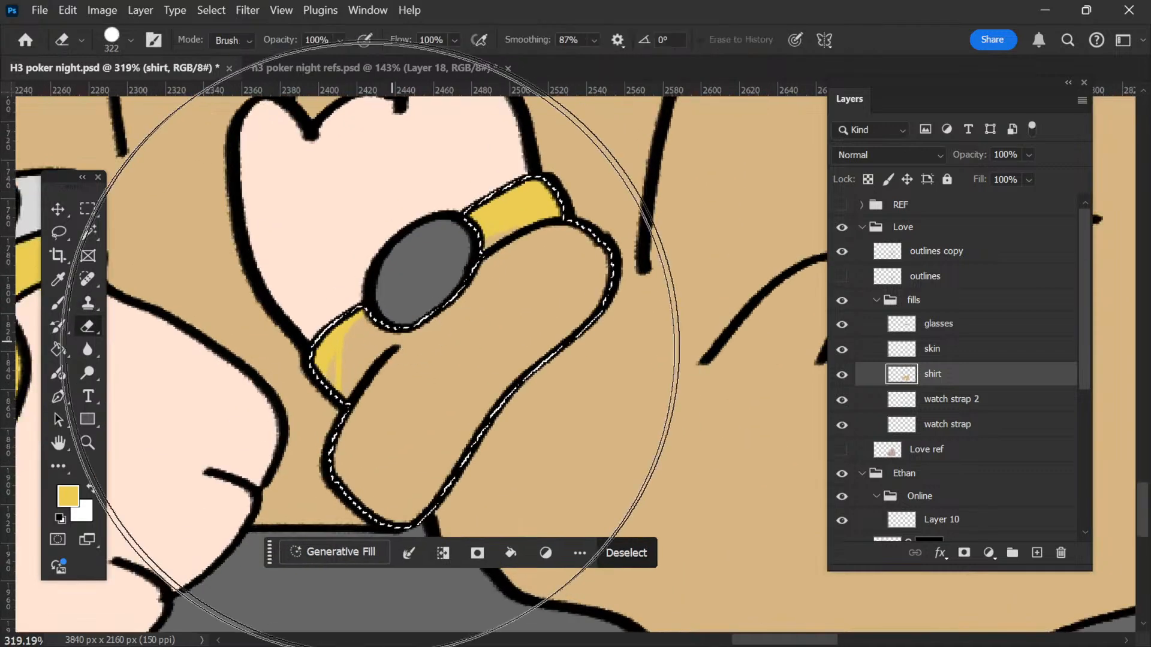
right_click(514, 229)
click(647, 254)
mouse_move(316, 355)
mouse_down()
mouse_move(333, 326)
mouse_move(310, 353)
mouse_move(370, 298)
mouse_up()
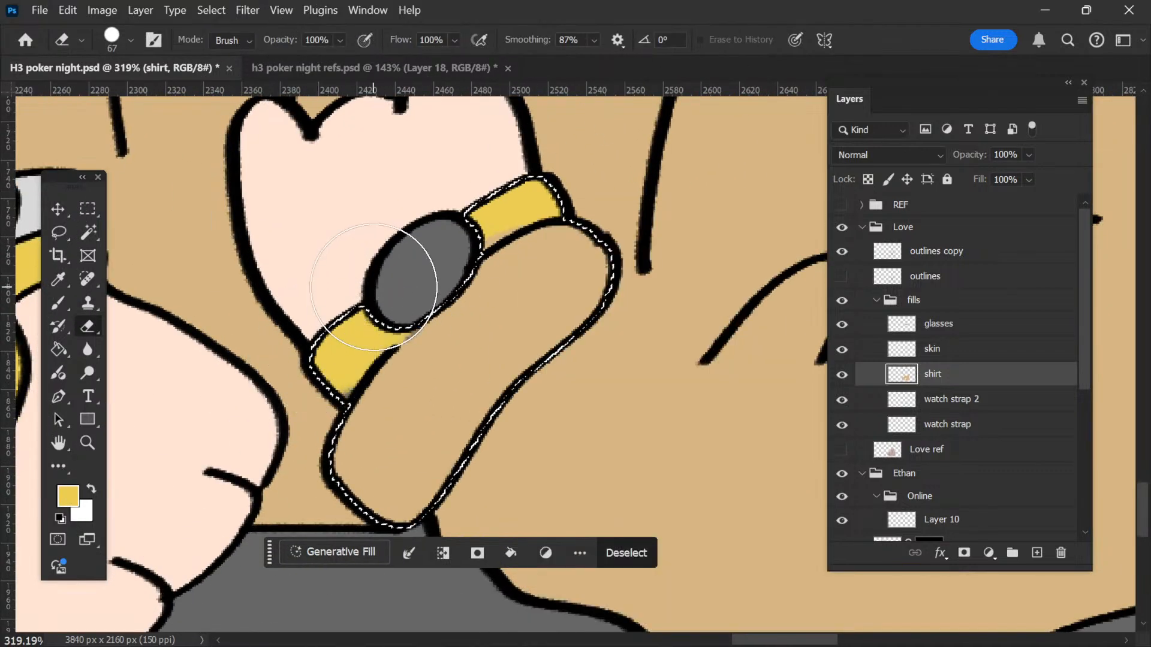
key(ctrl+d)
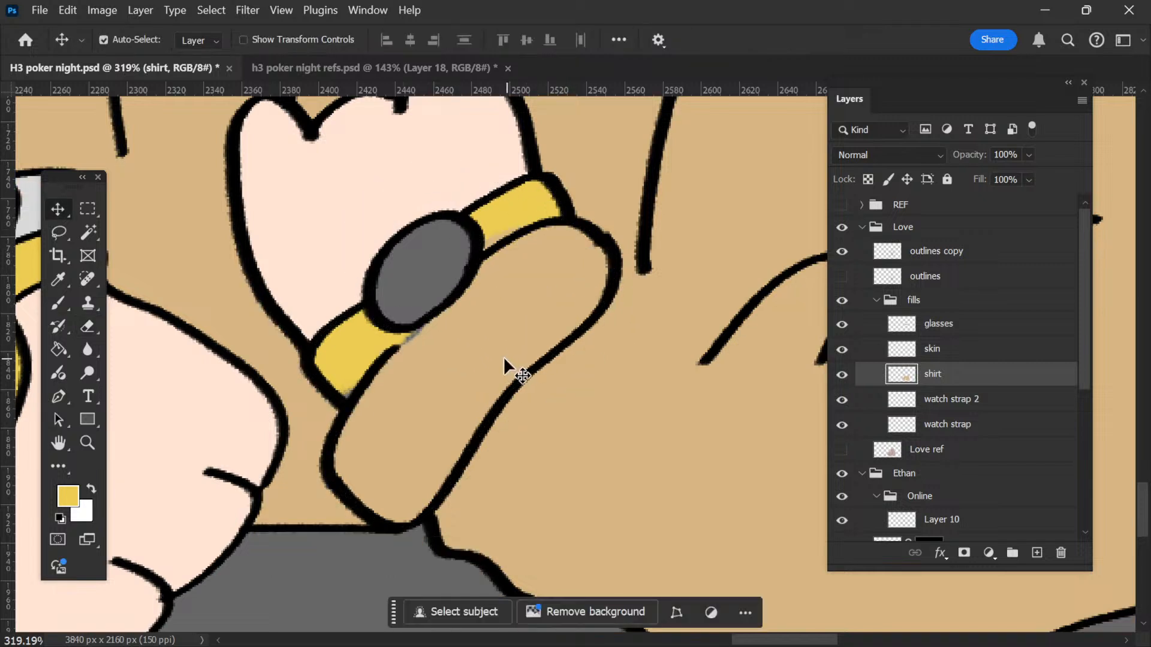
Step: Touch up the gaps along the cuff and gold strap on the shirt and watch strap 2 layers with a 10 px Clone Stamp
key(s)
right_click(462, 308)
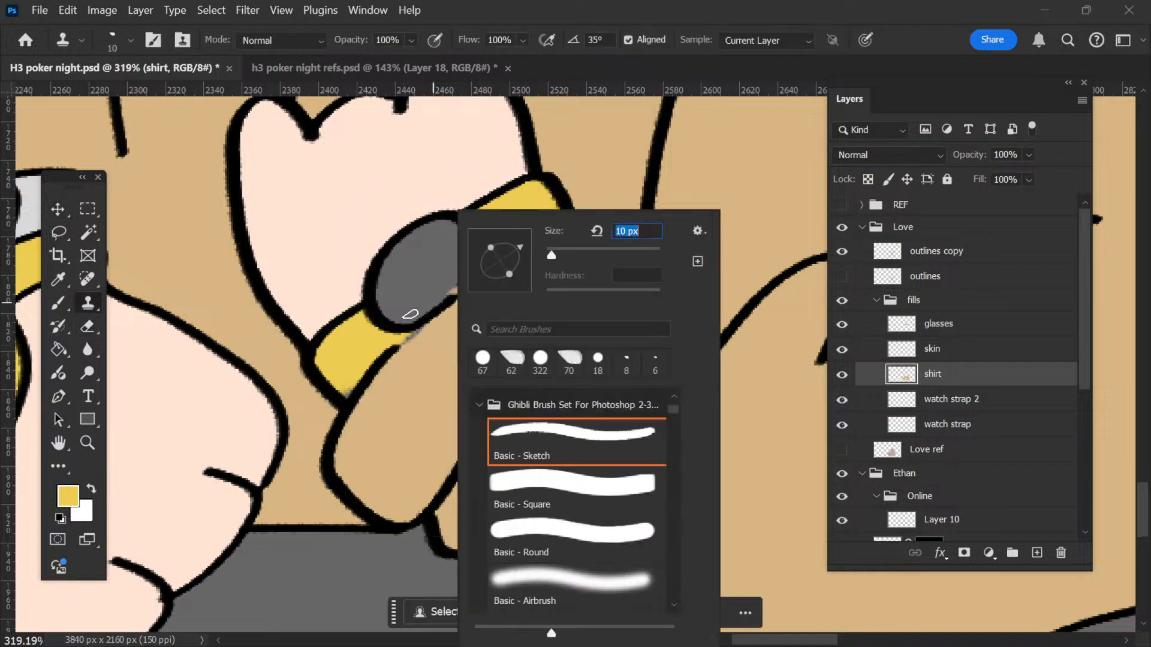
key(Return)
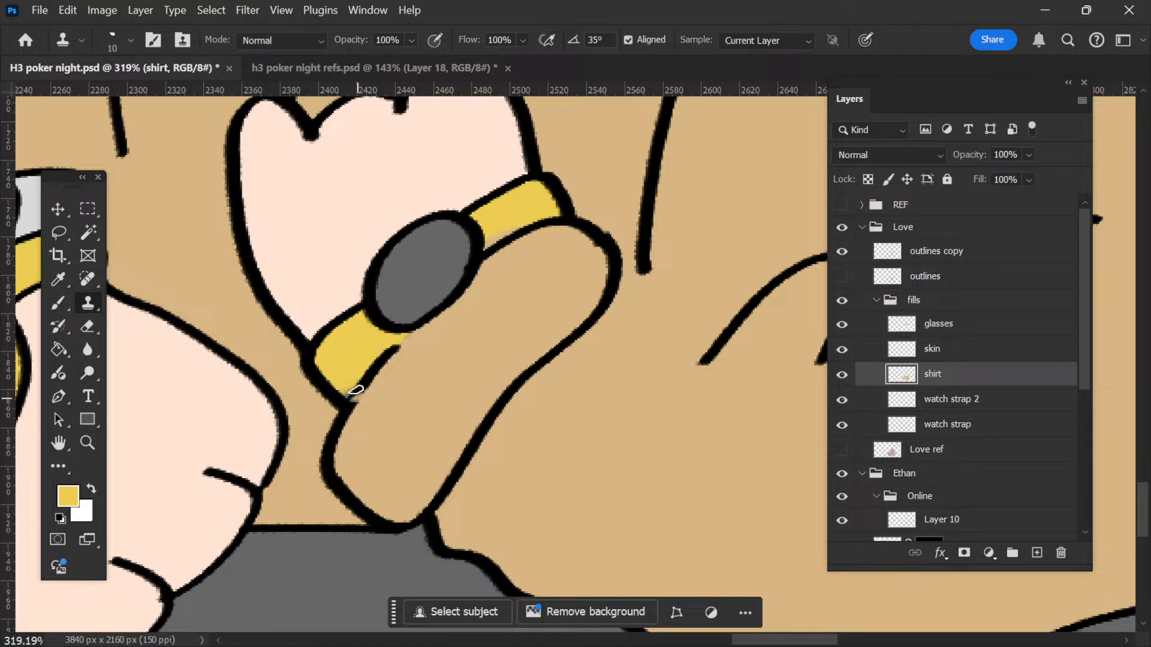
key(alt+bracketleft)
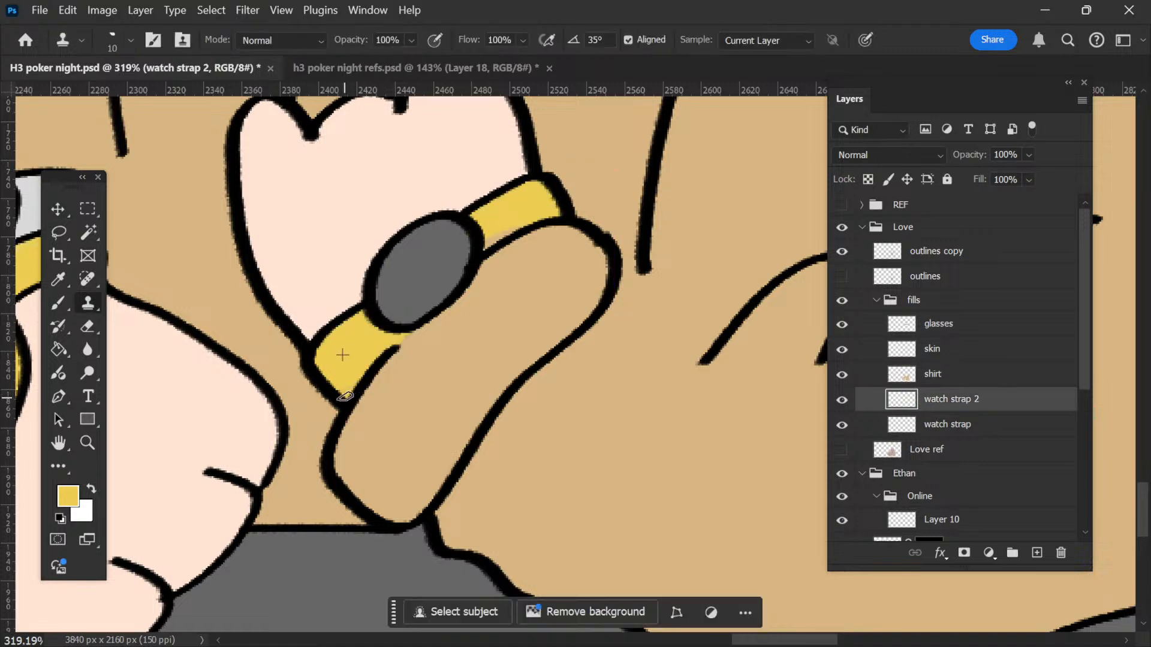
scroll(548, 378, down, 5)
scroll(462, 412, down, 3)
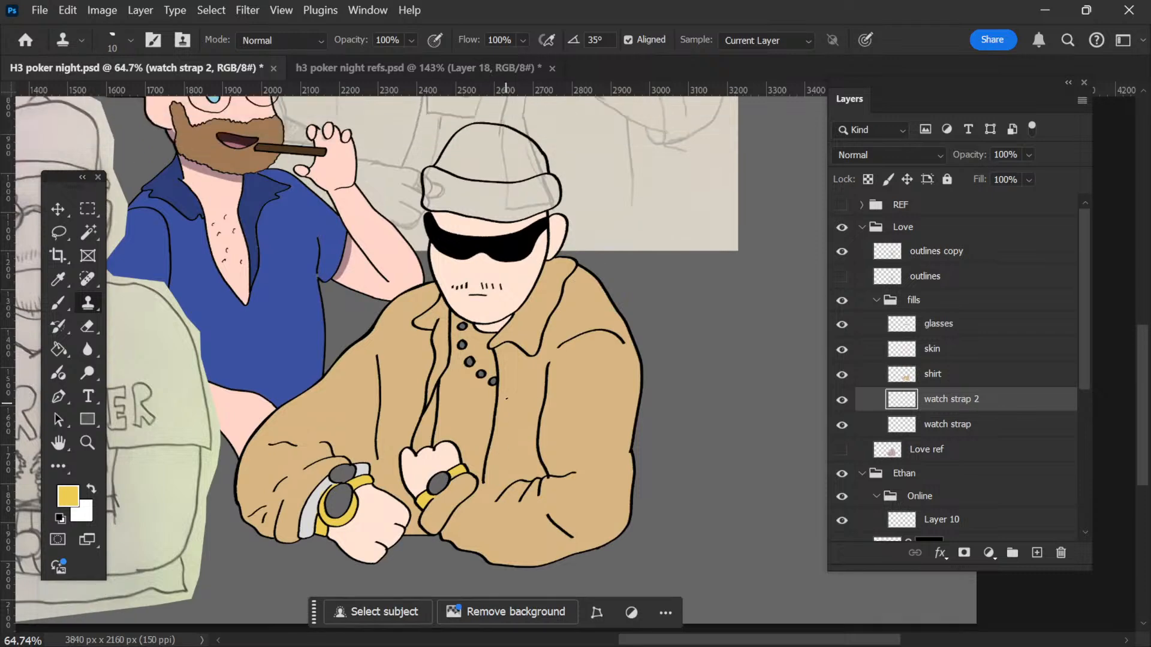
scroll(549, 373, down, 2)
key(v)
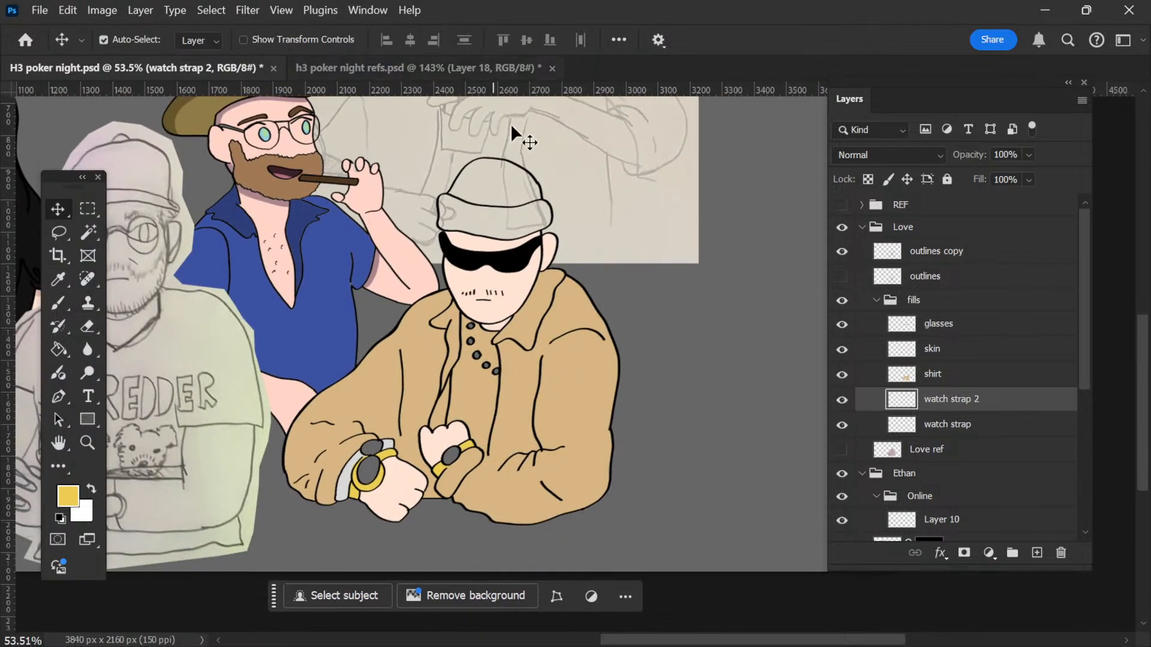
Step: Sample the black of the beanie-wearing player's sunglasses as the foreground color
scroll(507, 149, up, 5)
click(527, 477)
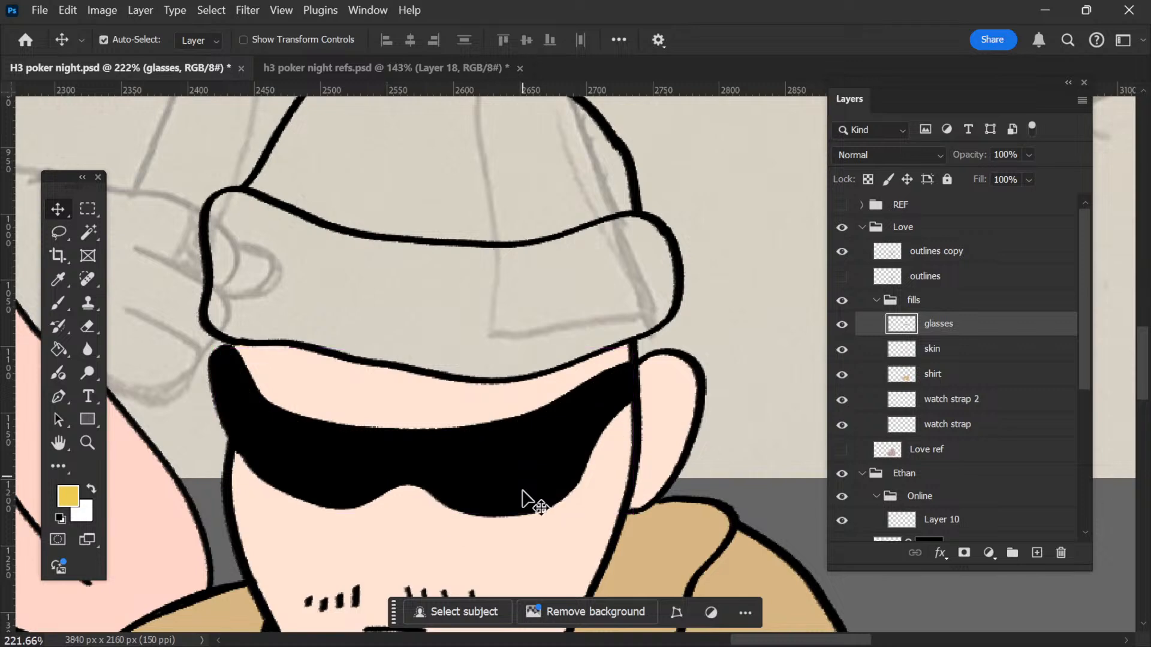
key(i)
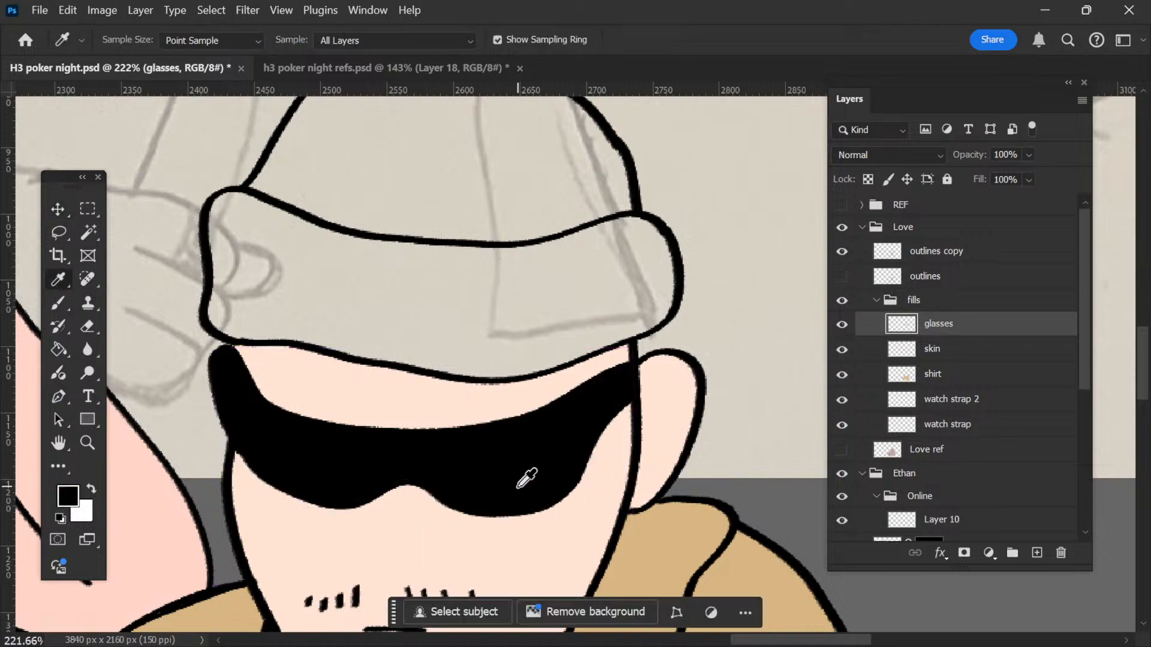
key(v)
Step: Select the beanie's crown and folded brim on the outlines copy layer with the Magic Wand and expand the selection
scroll(458, 303, down, 1)
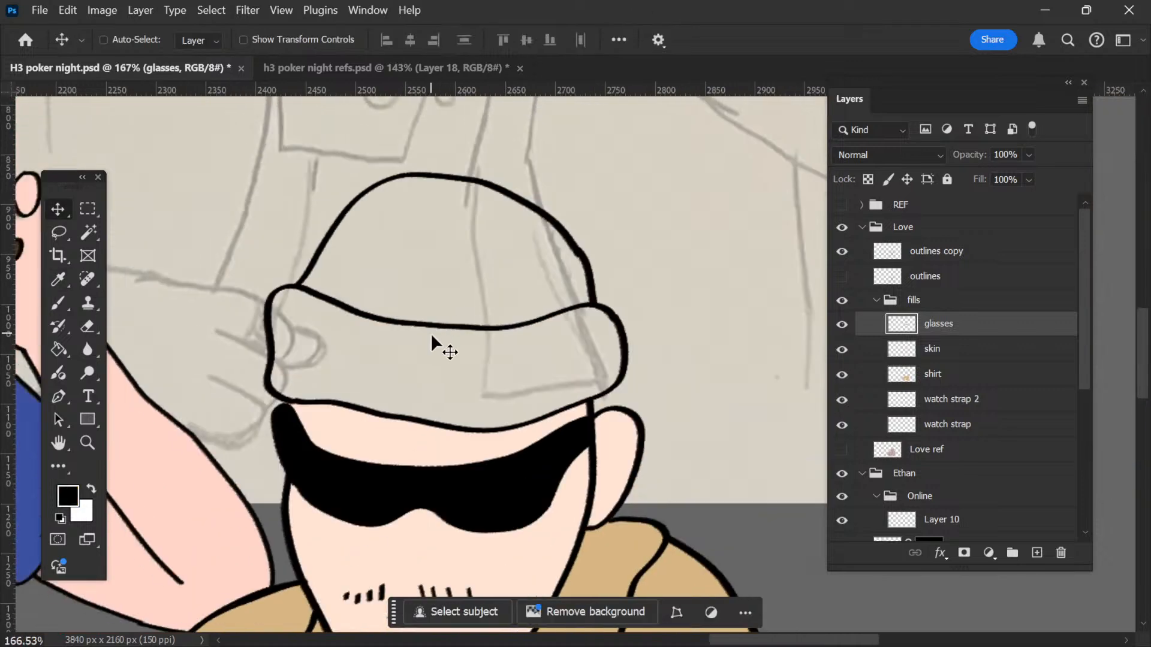
scroll(437, 342, up, 1)
drag(652, 259, 653, 284)
key(ctrl+z)
key(w)
click(528, 222)
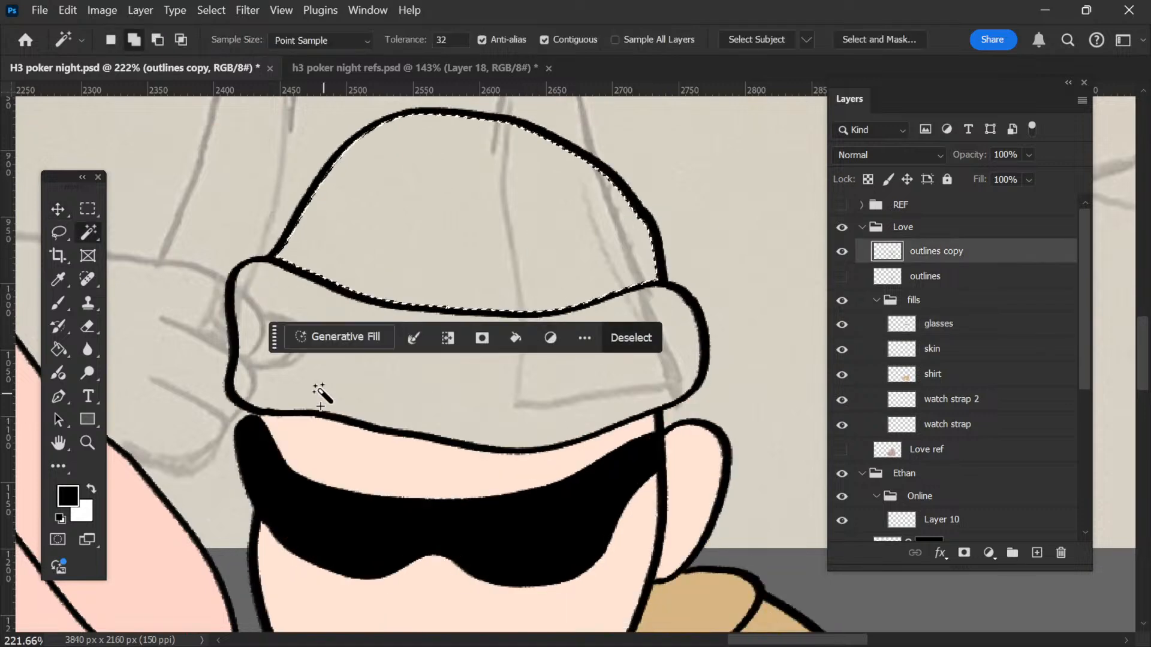
shift+click(317, 386)
click(220, 10)
mouse_move(227, 271)
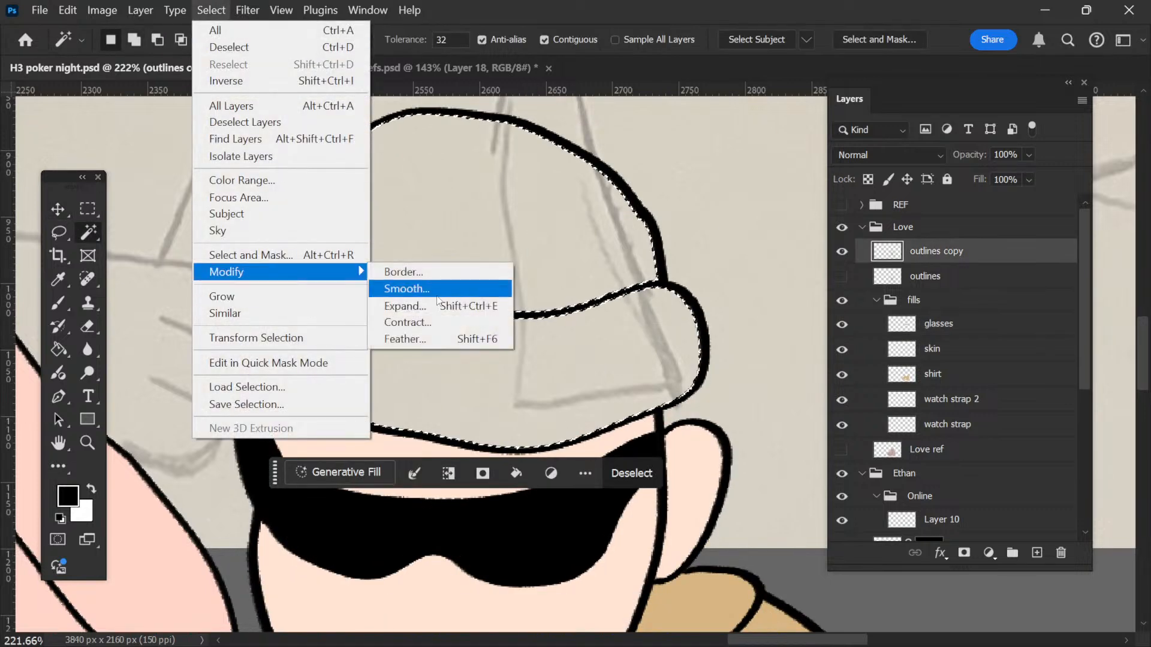
click(414, 306)
click(600, 334)
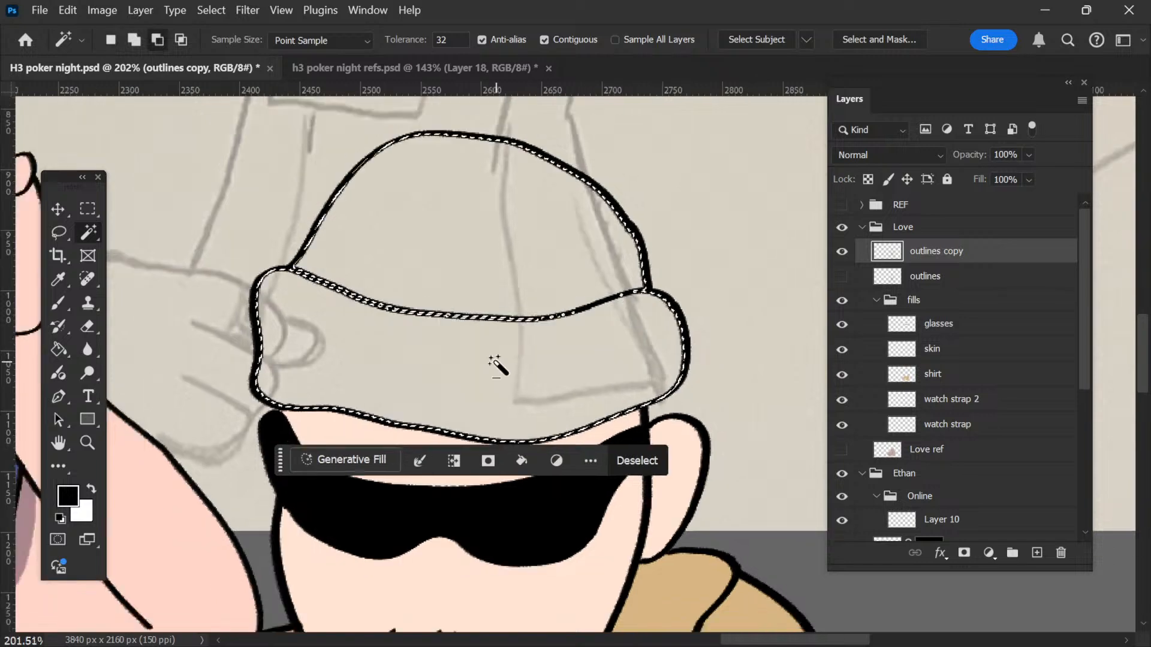
Step: Create a new layer named "hat" above the glasses layer in the fills group
scroll(501, 295, down, 3)
click(953, 327)
click(1036, 552)
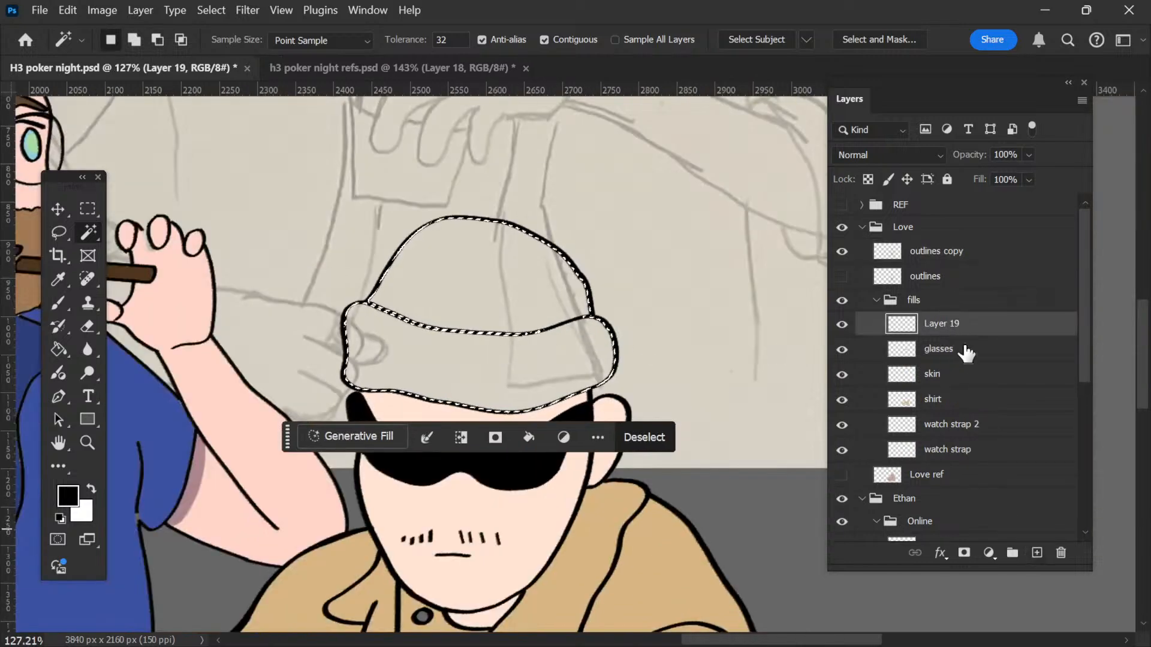
double_click(953, 327)
text(hat)
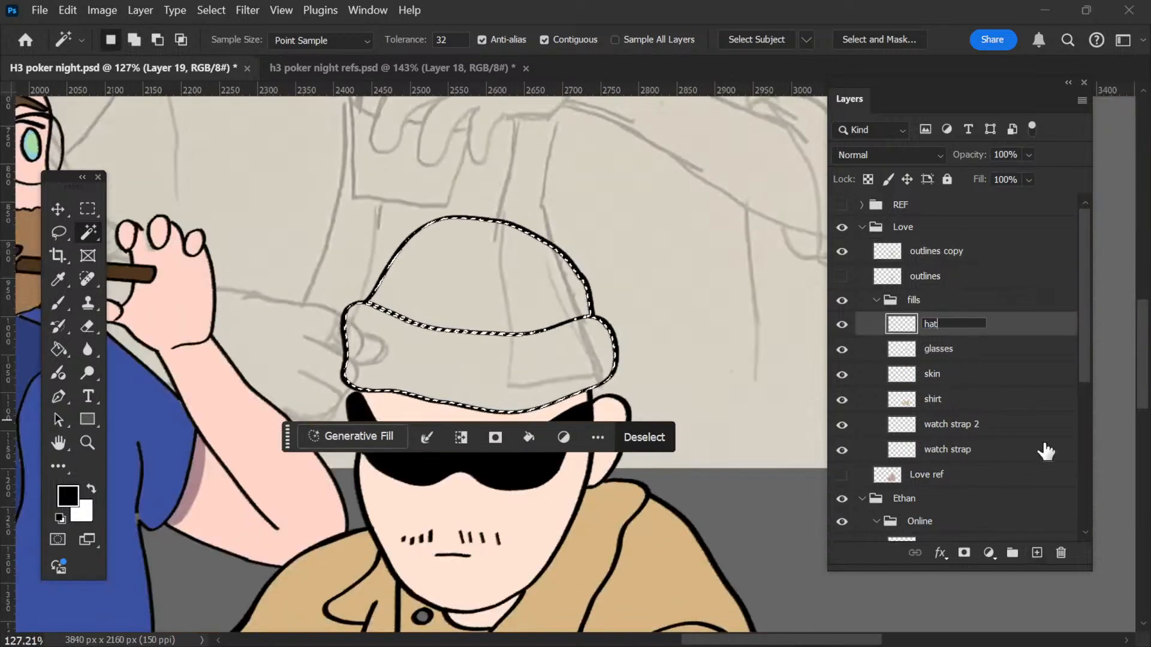
click(1015, 326)
Step: Fill the beanie selection with black on the hat layer and clear the selection
scroll(488, 285, down, 2)
scroll(488, 285, up, 3)
key(g)
click(488, 309)
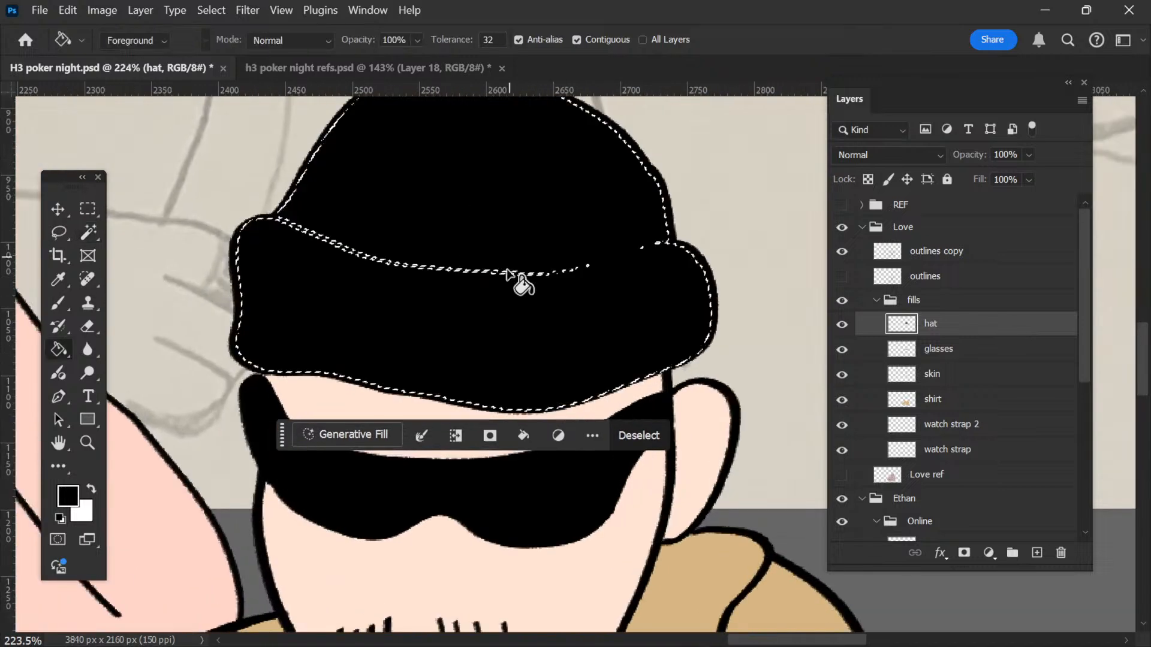
key(ctrl+d)
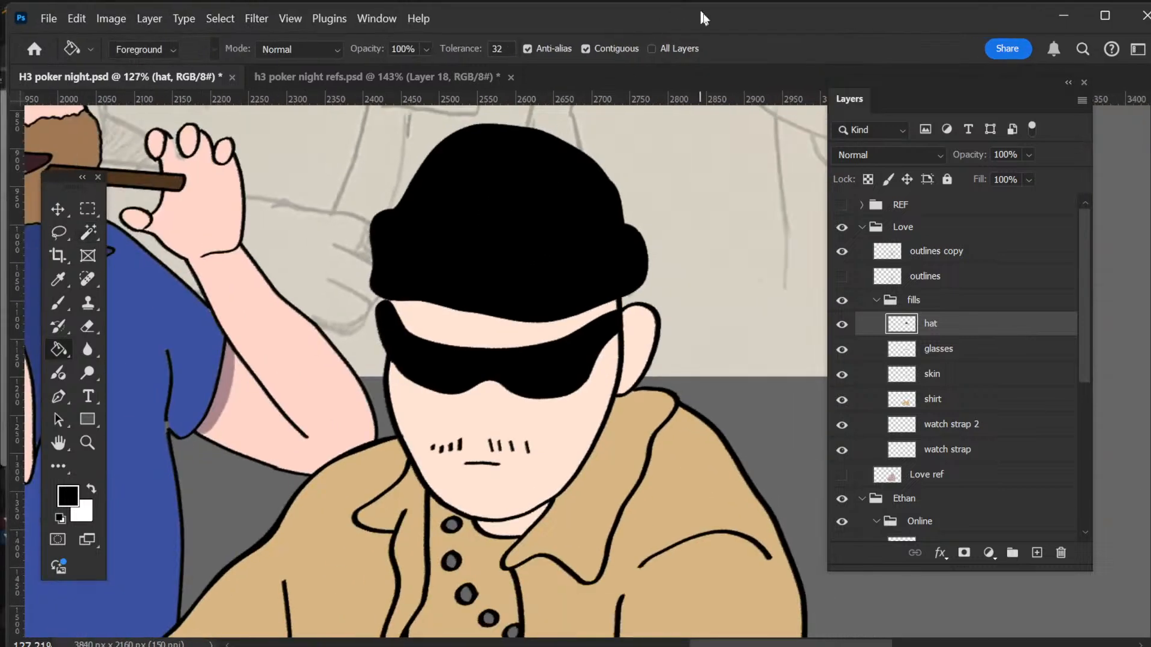
Step: Lighten the hat layer to dark gray with Hue/Saturation, setting Lightness to +16
scroll(536, 316, down, 3)
key(v)
key(ctrl+u)
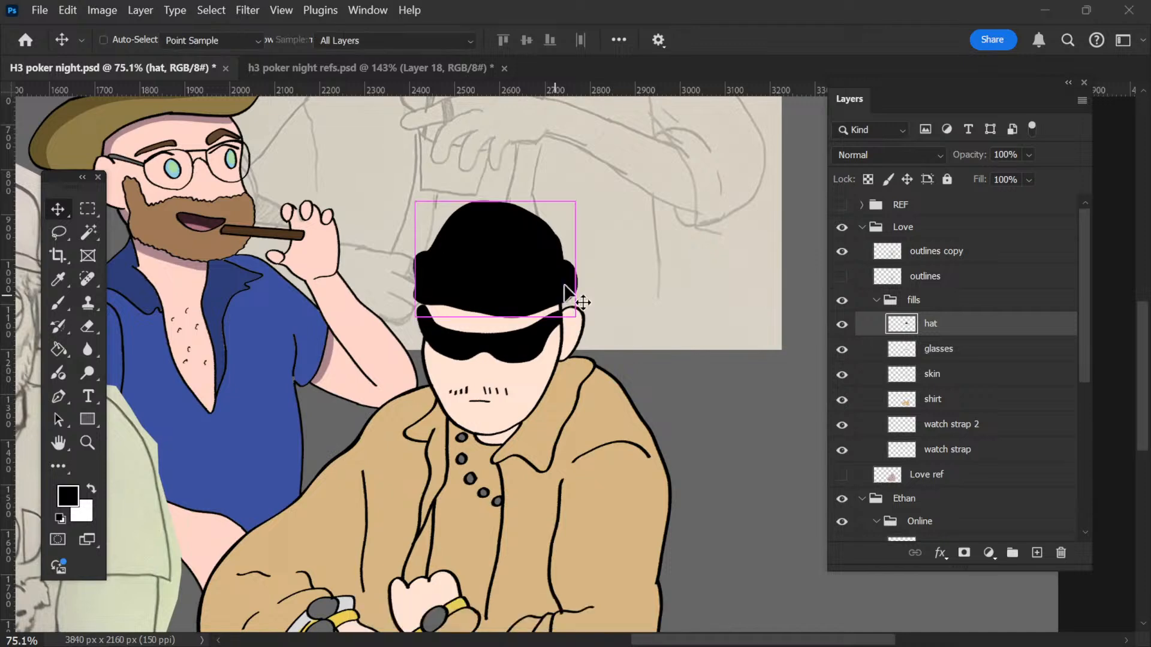
drag(753, 325, 765, 327)
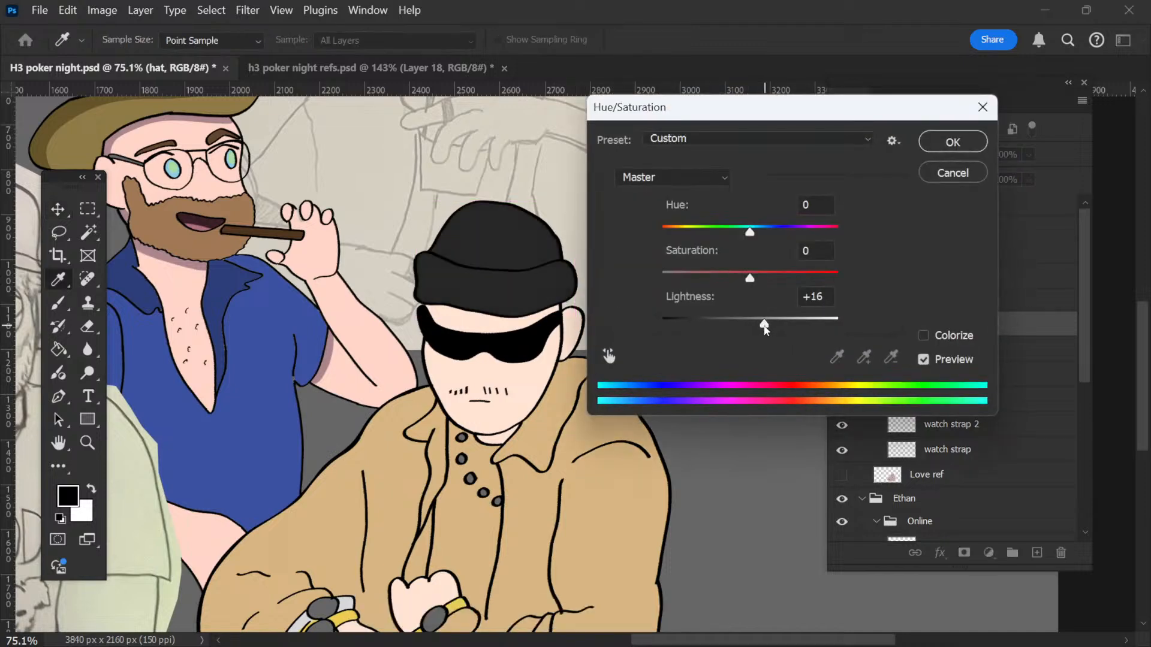
click(961, 142)
Step: In the h3 poker night refs document, sample the smaller watch's dark face as background color and the larger watch's pale green face as foreground color
scroll(473, 396, down, 3)
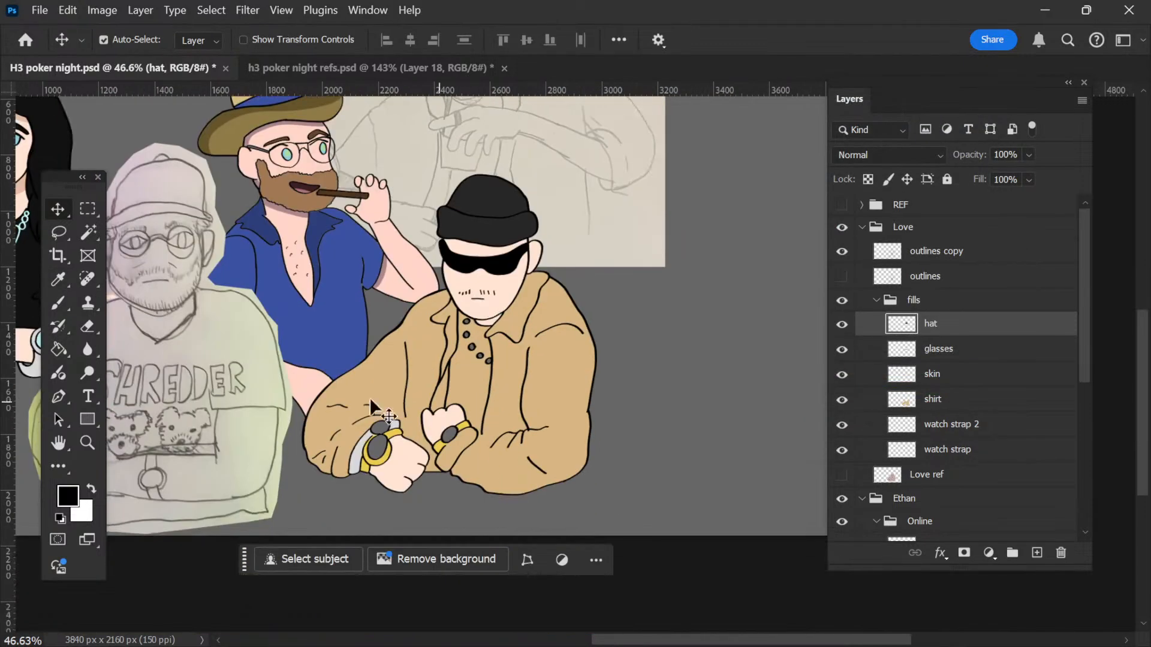
scroll(380, 422, up, 2)
key(ctrl+Tab)
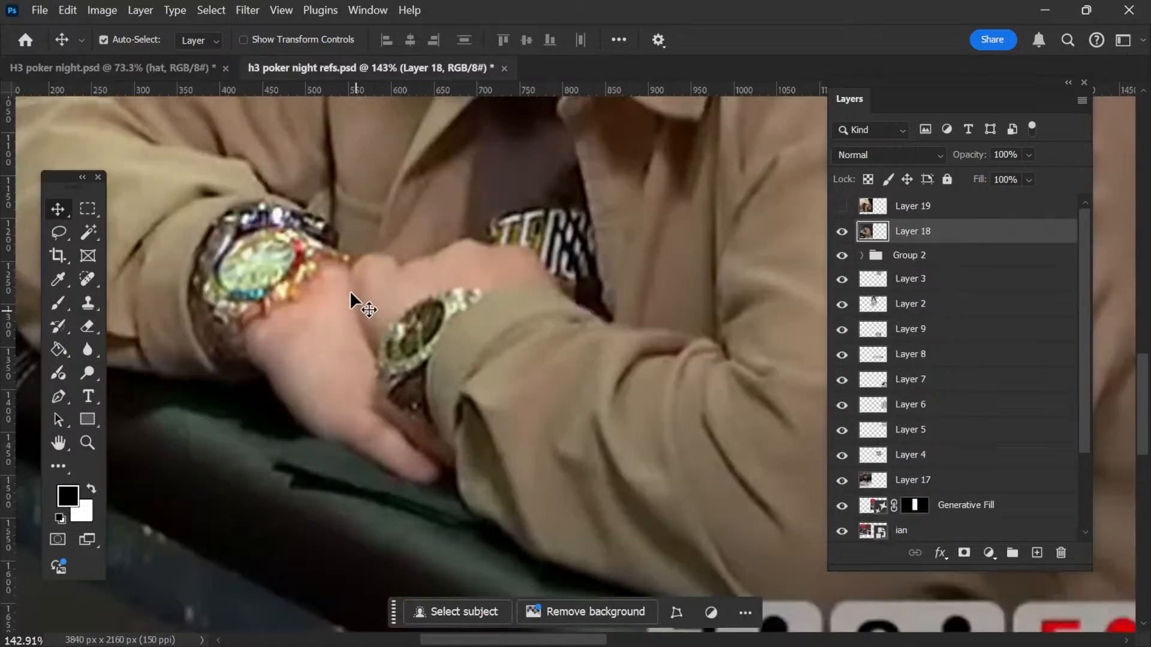
key(i)
click(405, 346)
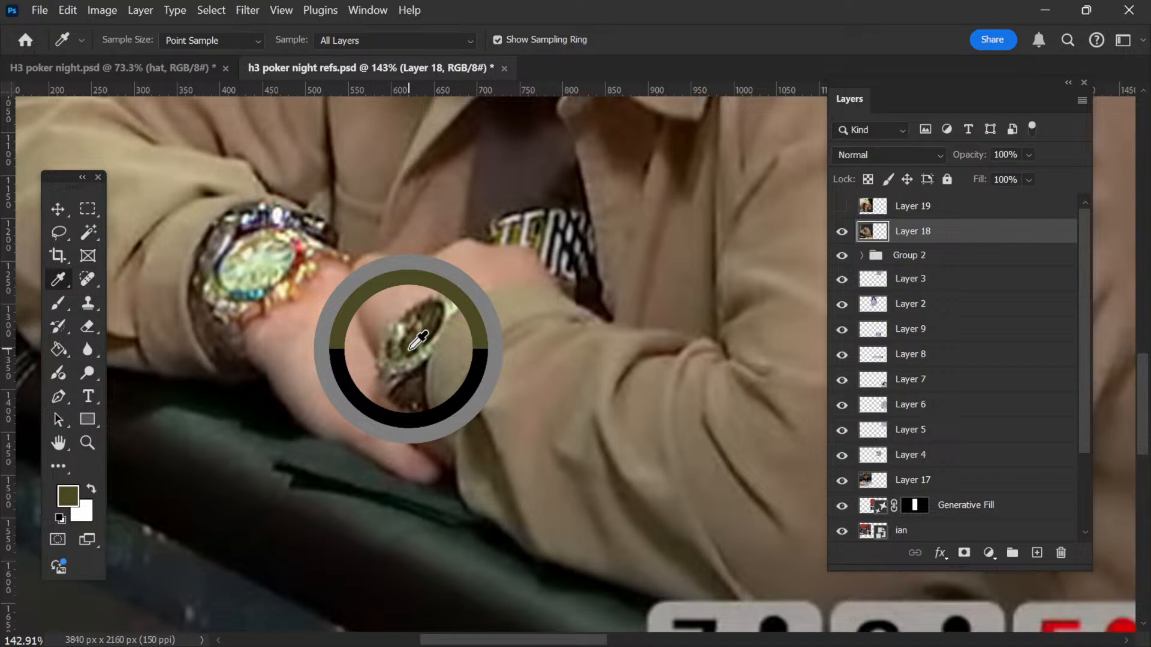
click(244, 275)
key(x)
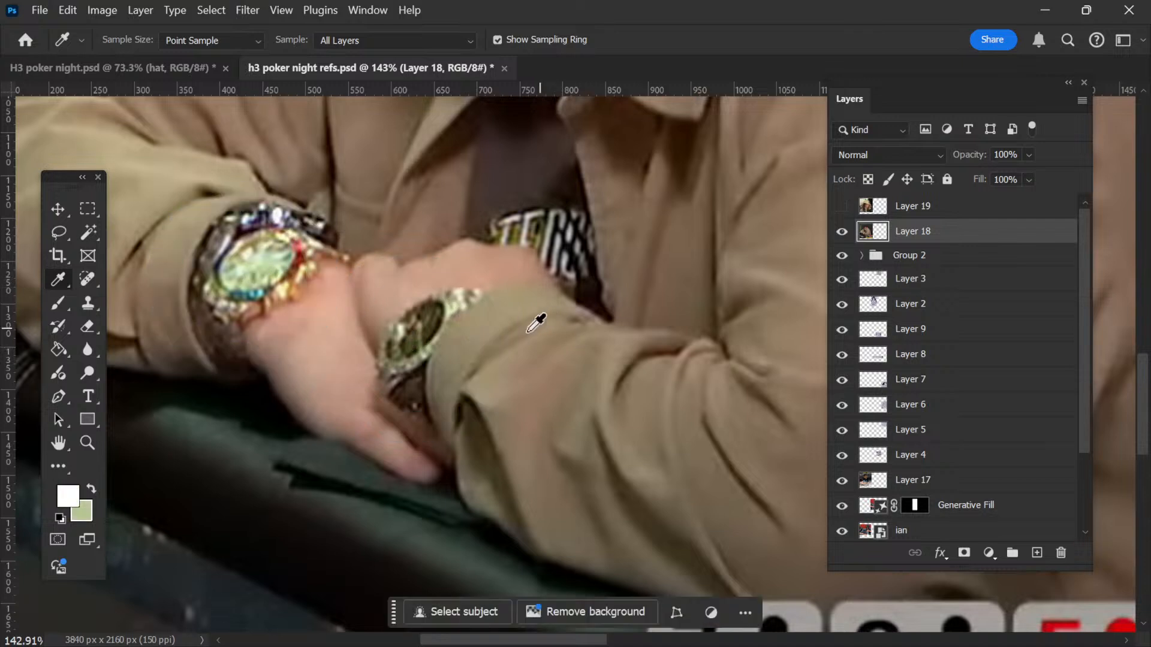
click(423, 335)
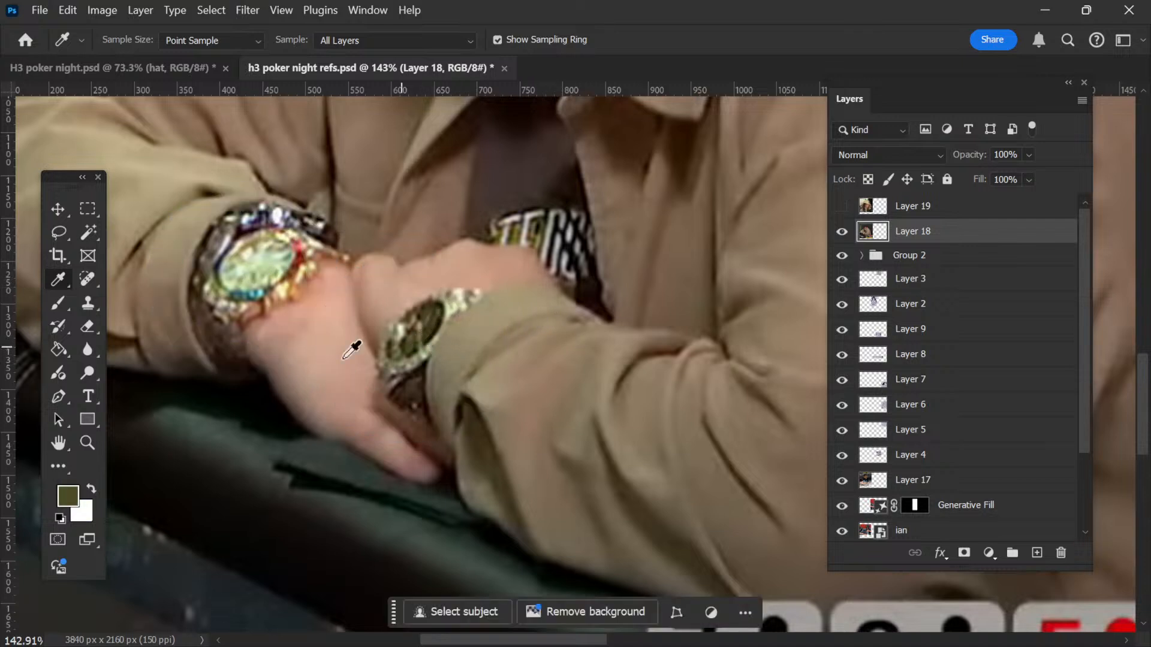
scroll(321, 369, up, 2)
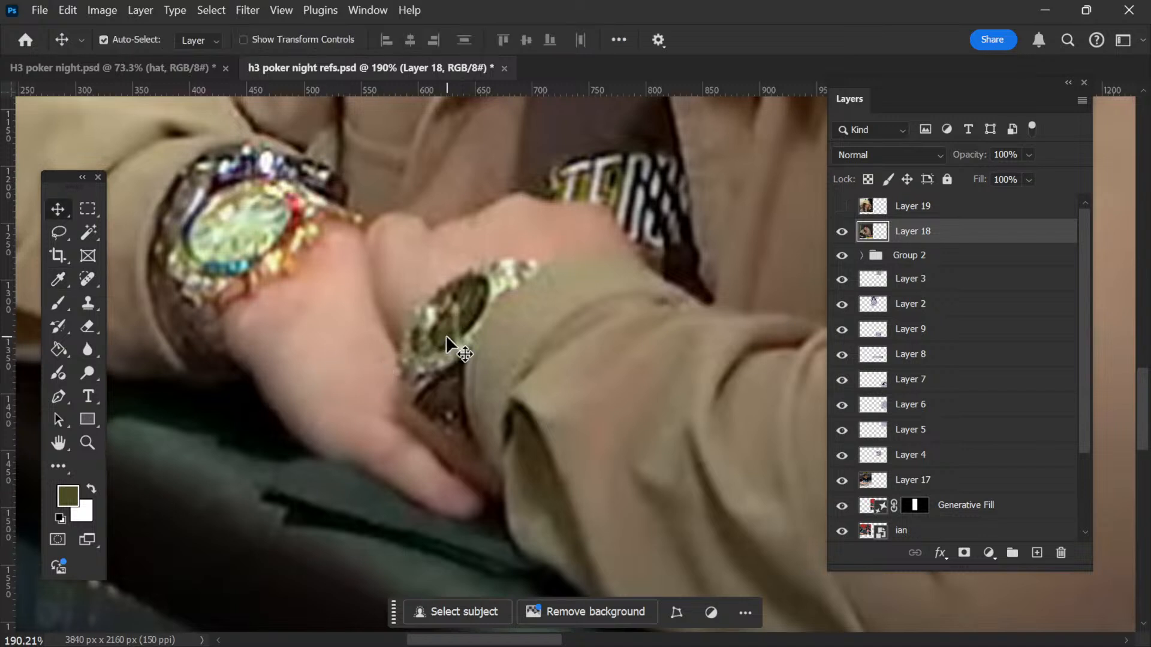
click(448, 310)
key(x)
click(385, 311)
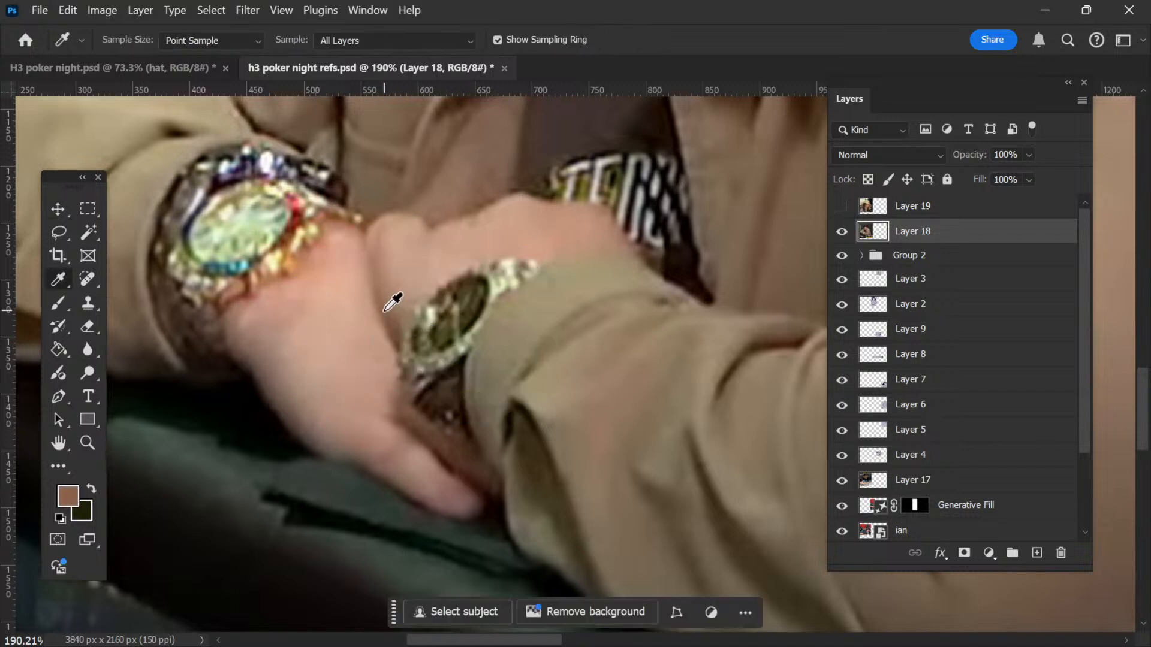
click(240, 255)
click(240, 256)
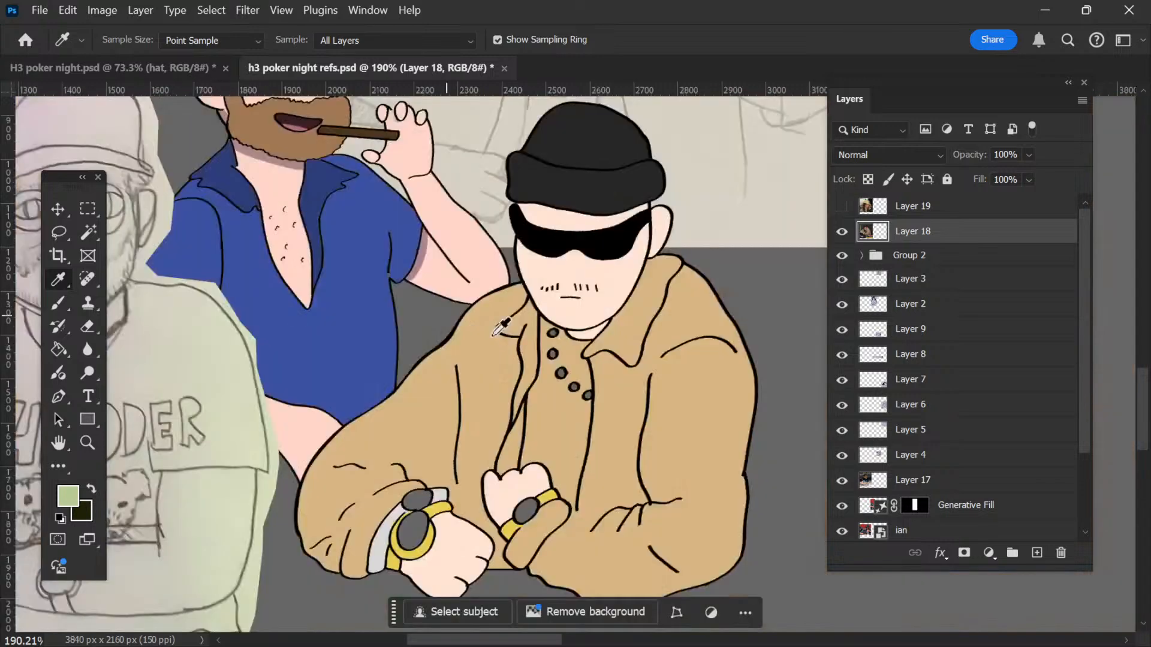
Step: Return to the H3 poker night document and select the larger and smaller watch faces on the outlines copy layer with the Magic Wand
key(ctrl+Tab)
scroll(430, 419, down, 2)
scroll(427, 449, up, 15)
key(v)
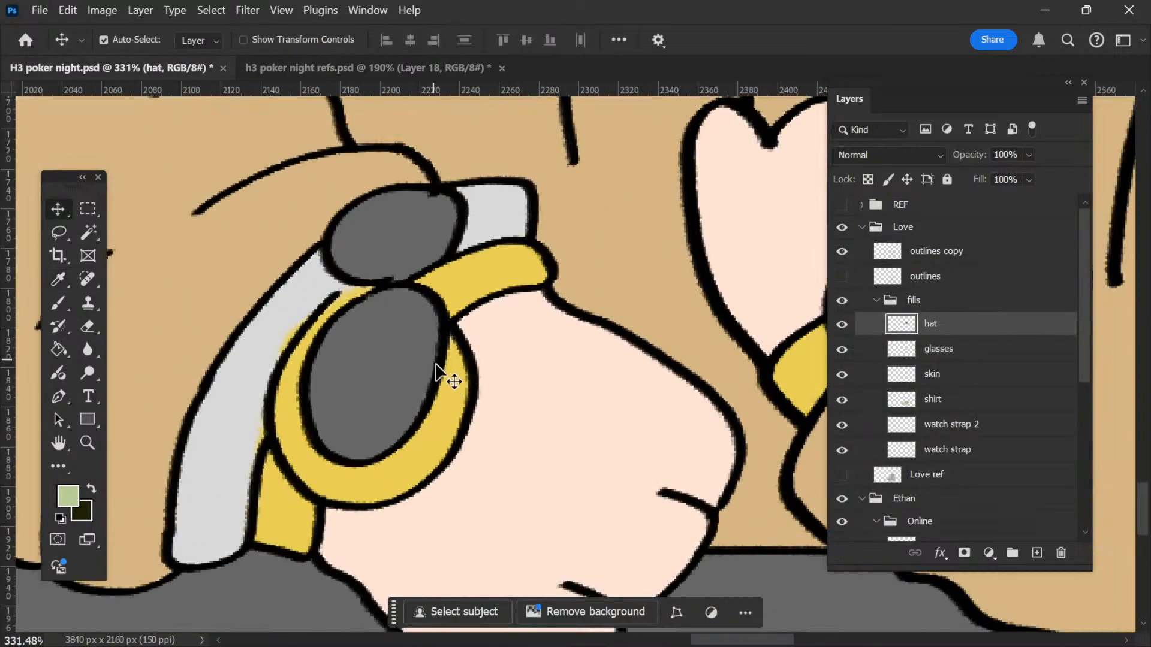
ctrl+click(435, 382)
key(w)
click(412, 373)
scroll(465, 401, down, 3)
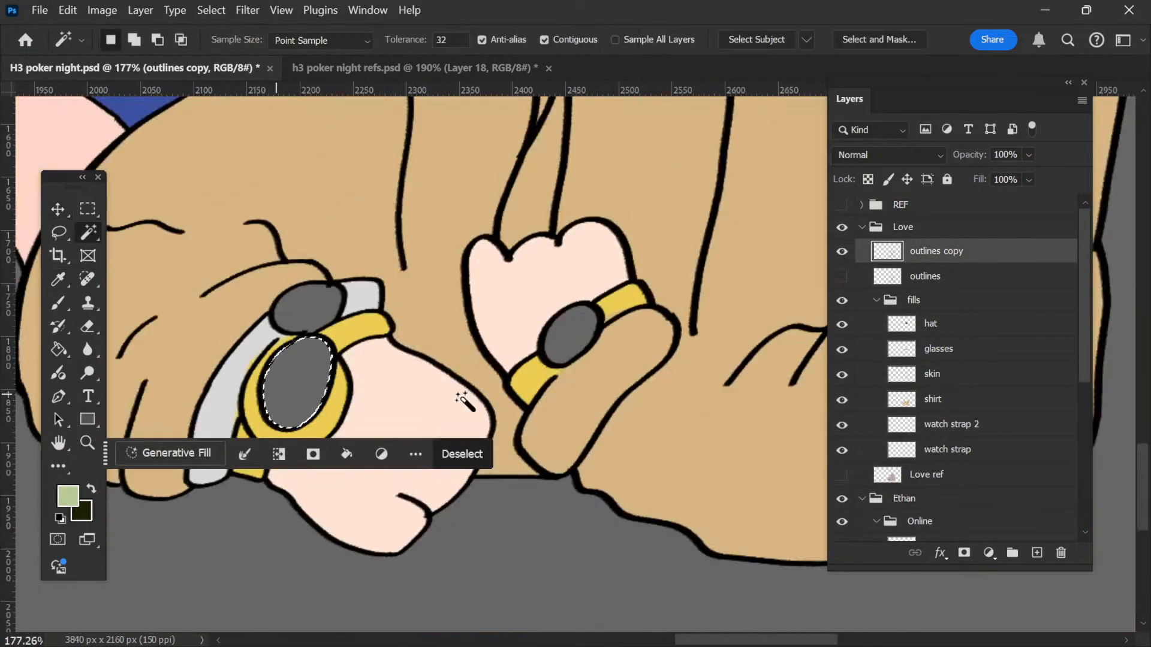
shift+click(569, 343)
Step: Expand the selection around the two watch faces by 2 pixels
click(211, 10)
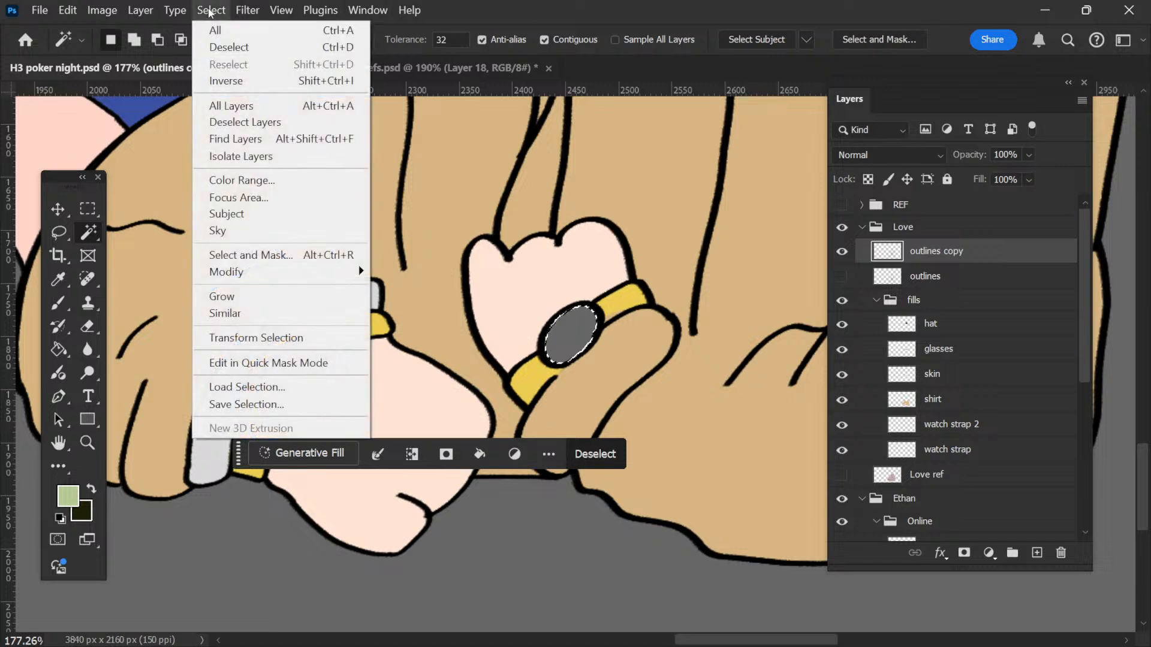
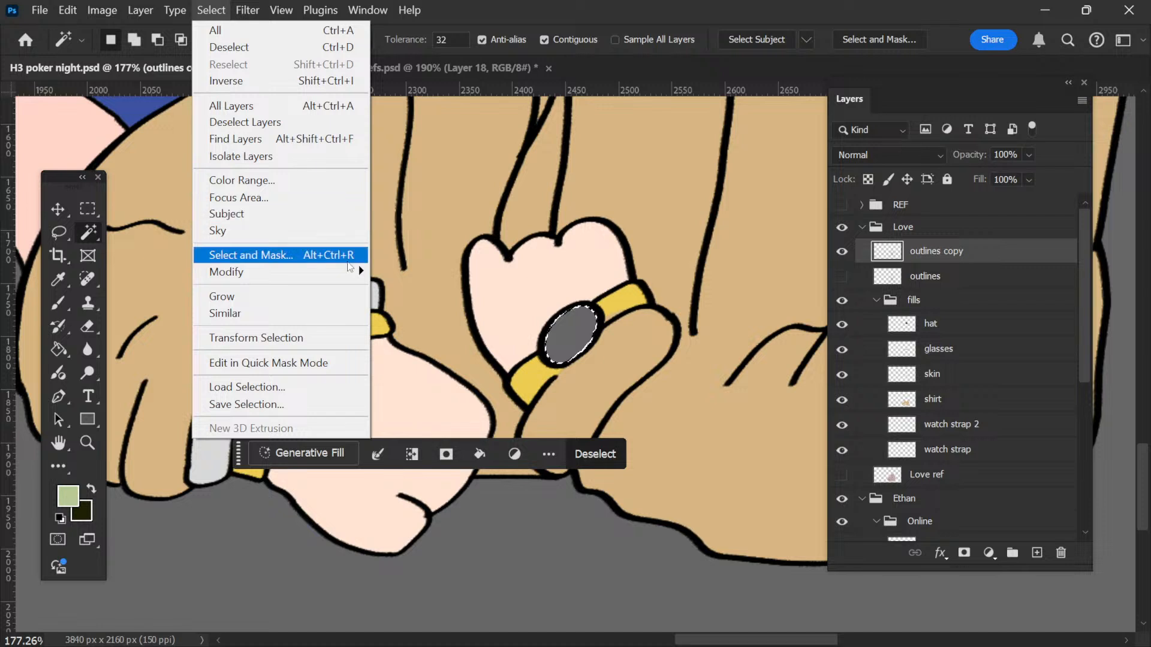
mouse_move(252, 272)
click(479, 307)
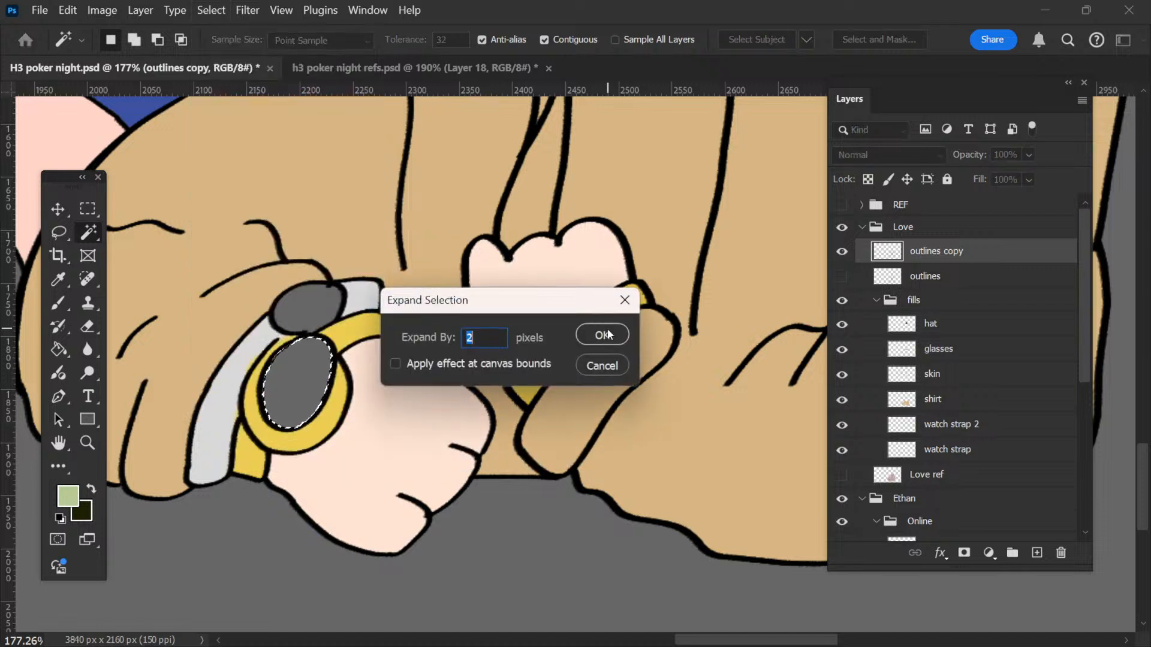
click(606, 329)
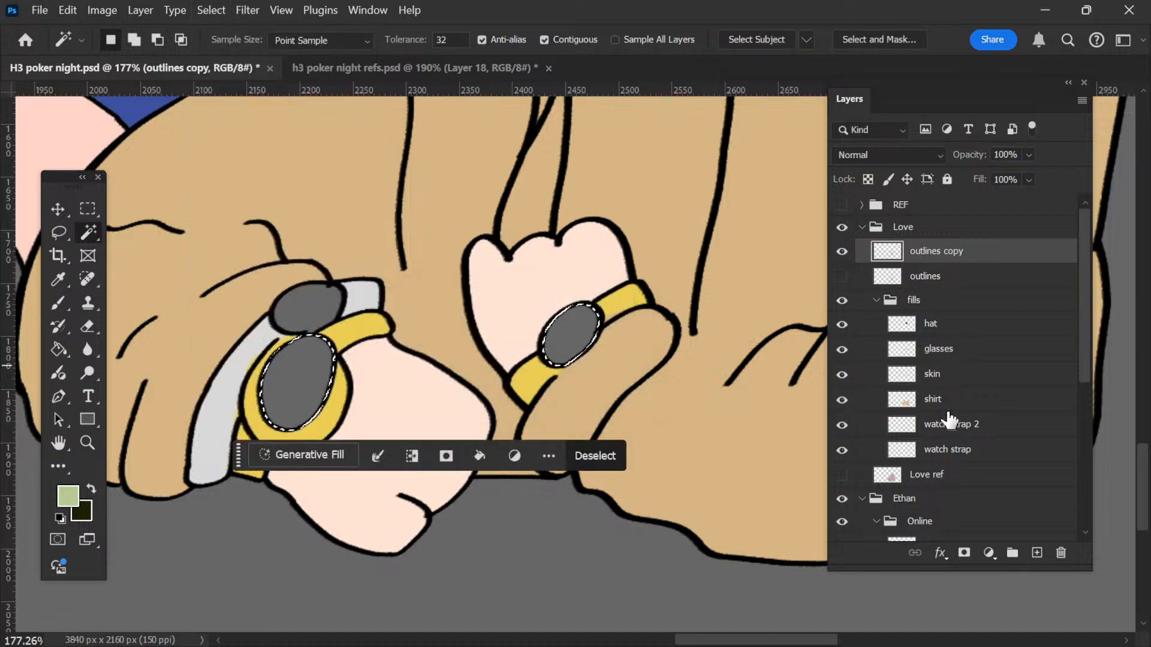
Step: Create a new layer named "watch face" above the watch strap 2 layer
click(958, 424)
click(1037, 553)
double_click(951, 427)
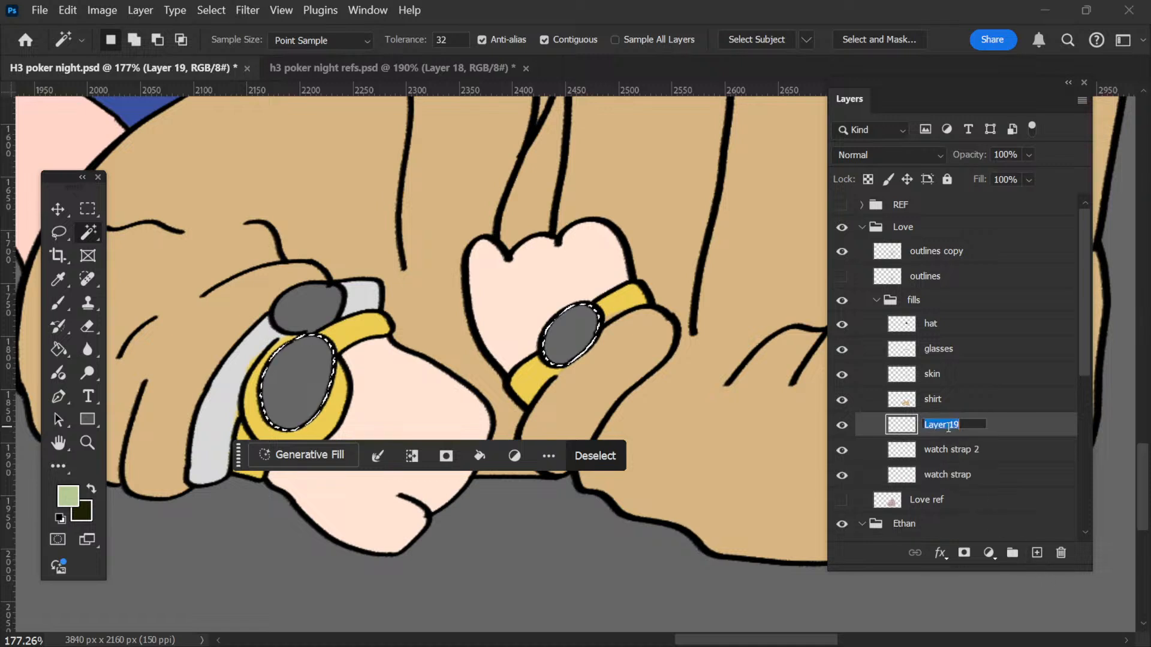
text(watch)
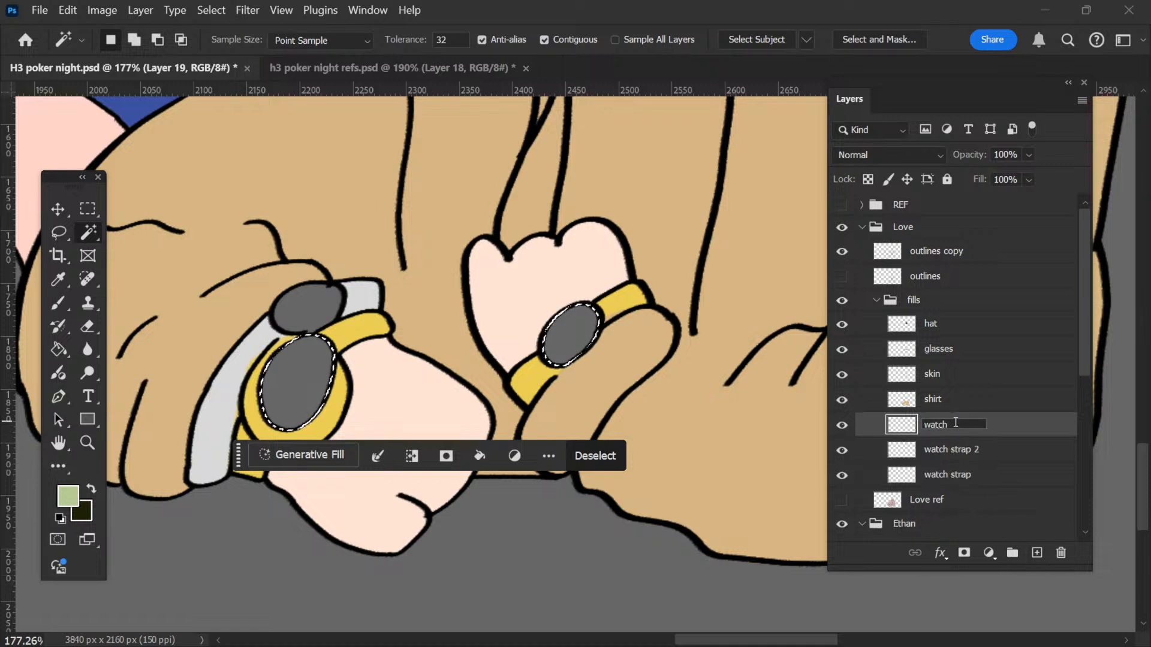
text( face)
key(Return)
Step: Fill the selected watch faces with pale green, paint the smaller one dark olive with a 143 px brush, and clear the selection
key(g)
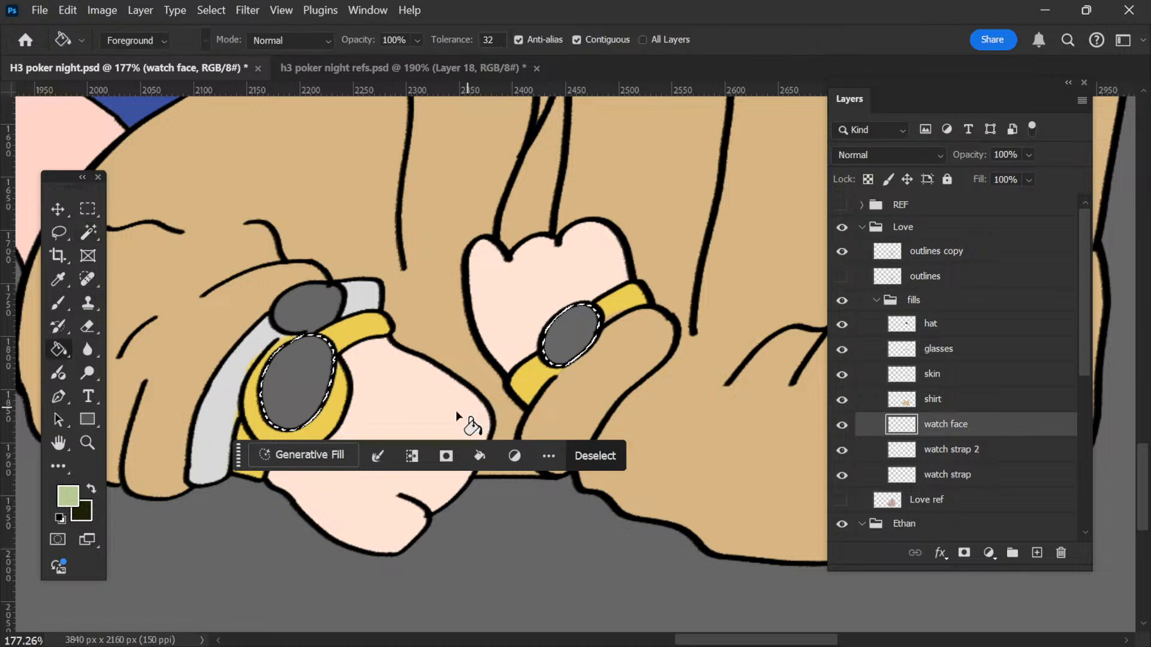
click(312, 386)
key(x)
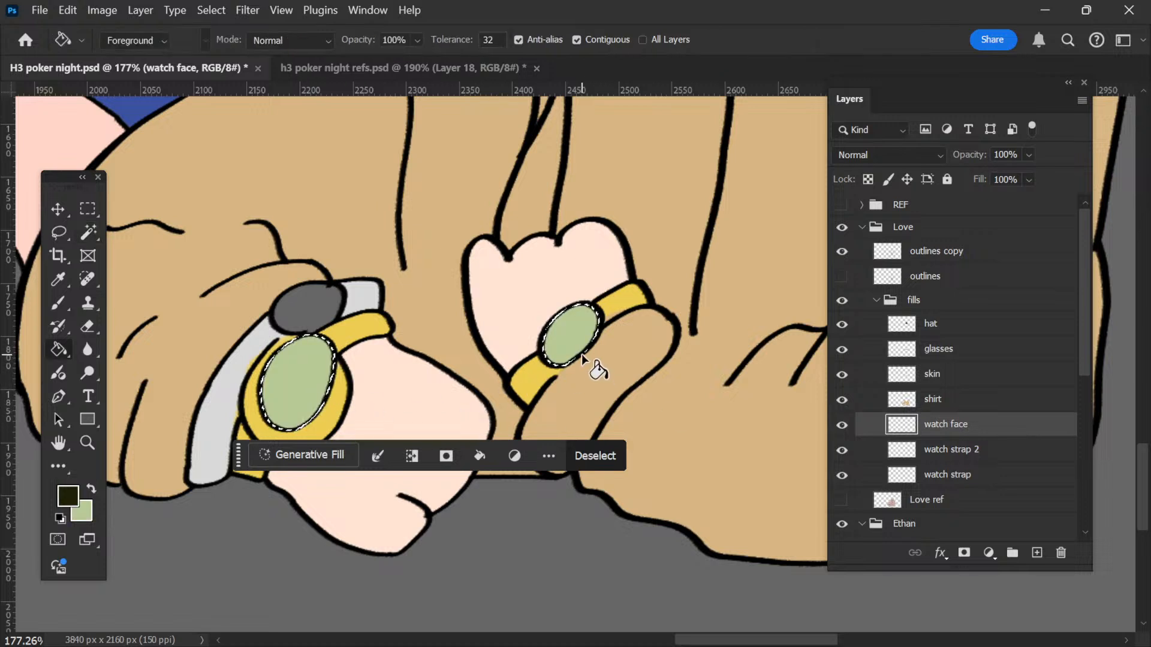
key(b)
right_click(586, 359)
click(762, 254)
drag(583, 274, 572, 539)
key(ctrl+d)
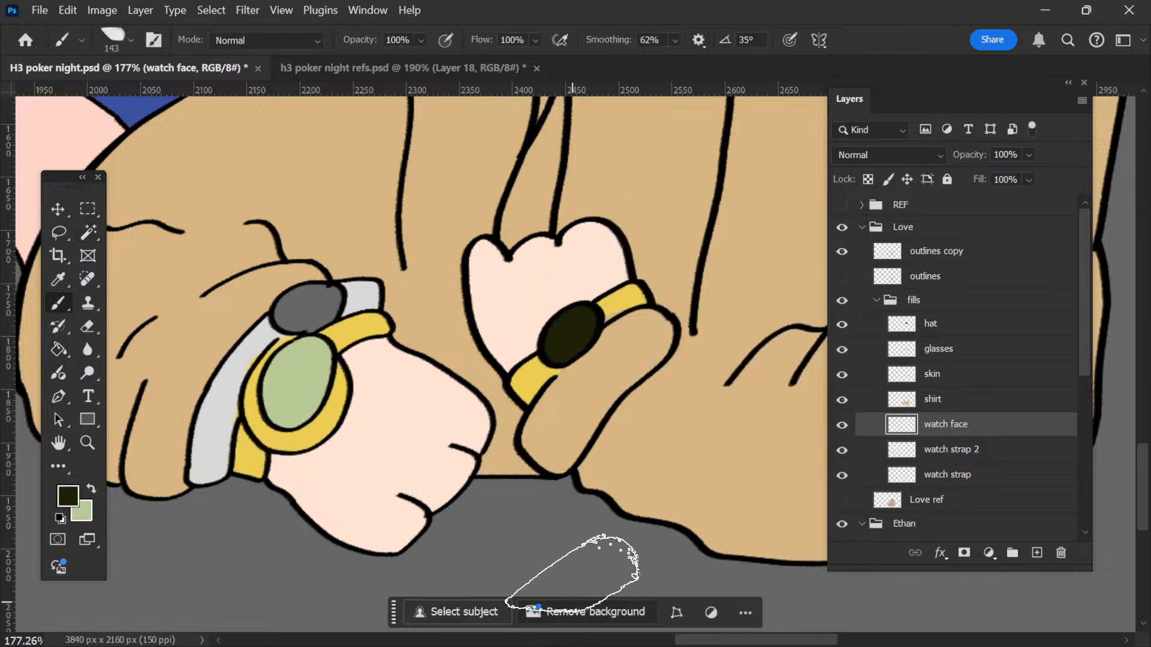
Step: Sample the muted purple at the larger watch's upper rim in the h3 poker night refs document
key(v)
scroll(406, 444, down, 3)
key(ctrl+Tab)
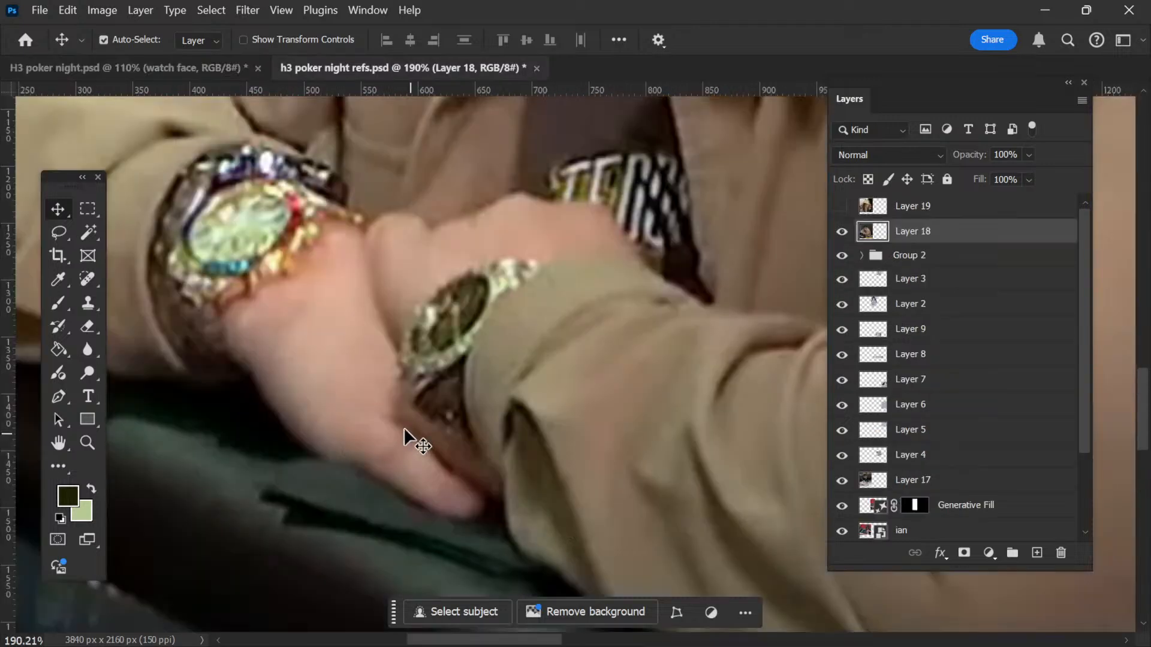
key(i)
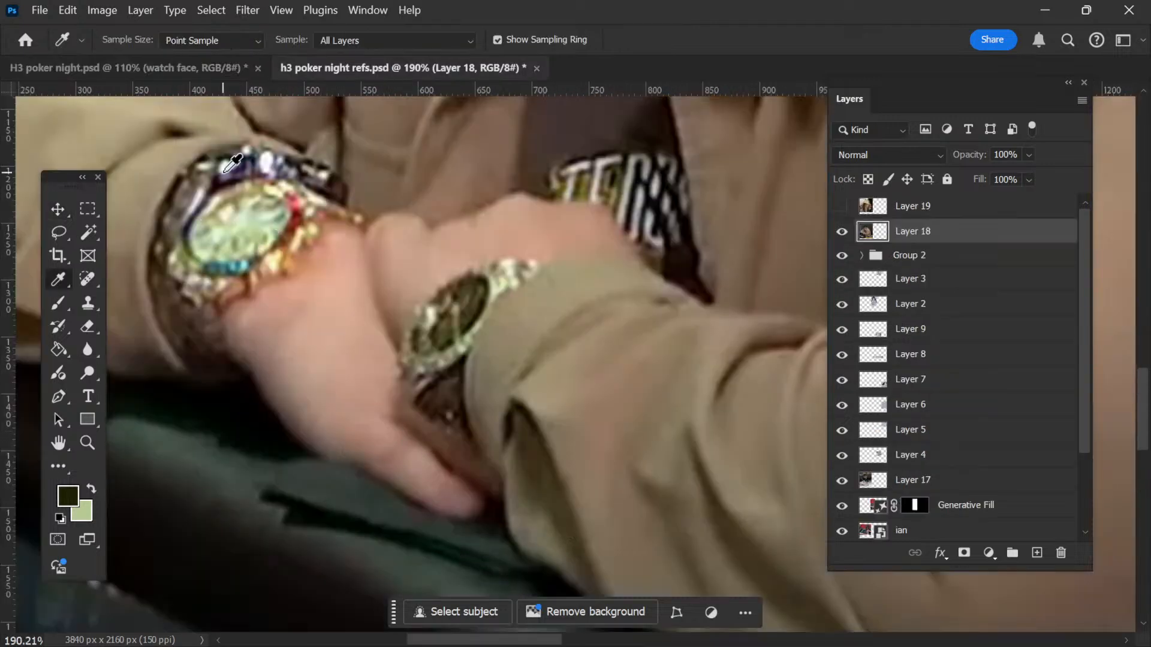
drag(225, 181, 232, 185)
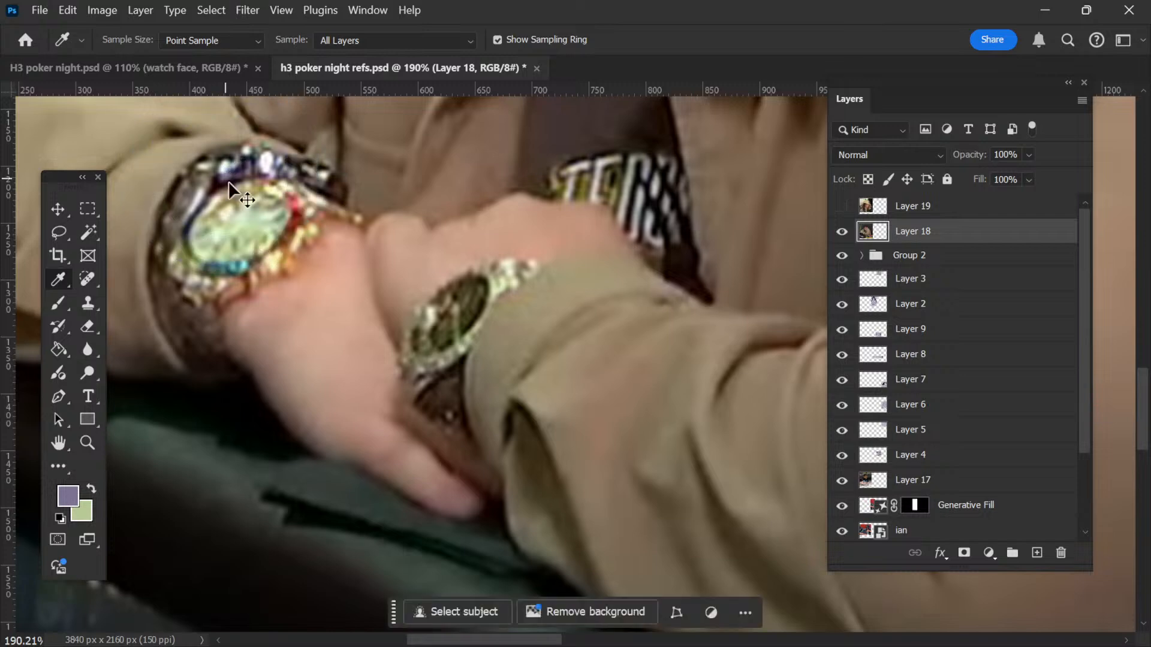
Step: Back in the H3 poker night document, select the gray oval above the larger watch's face on the outlines copy layer with the Magic Wand
key(ctrl+Tab)
scroll(363, 407, up, 3)
scroll(359, 414, up, 6)
key(v)
drag(477, 298, 479, 315)
key(ctrl+z)
key(w)
click(384, 354)
scroll(383, 351, down, 5)
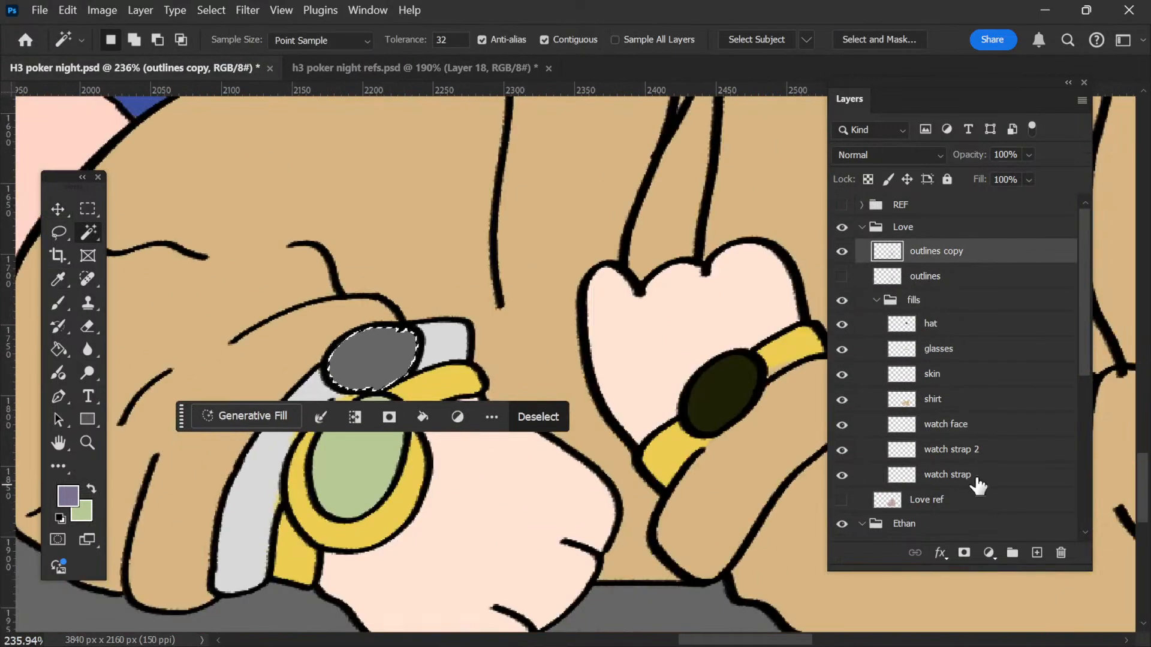
Step: Paint the selected oval above the larger watch's face muted purple on the watch face layer and clear the selection
click(958, 429)
key(b)
mouse_move(371, 297)
mouse_down()
mouse_move(321, 548)
mouse_move(331, 564)
mouse_up()
key(ctrl+d)
Step: Erase the stray black notch inside the purple oval's upper outline on the outlines copy layer
scroll(433, 296, down, 4)
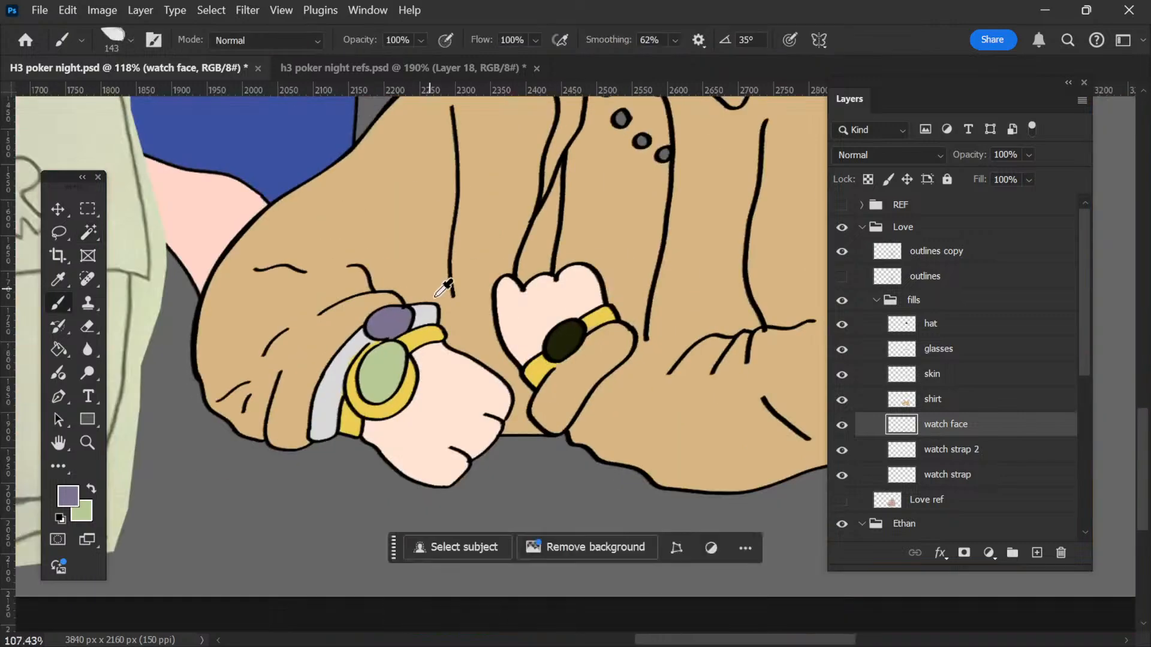
scroll(444, 289, down, 3)
scroll(443, 336, up, 10)
key(v)
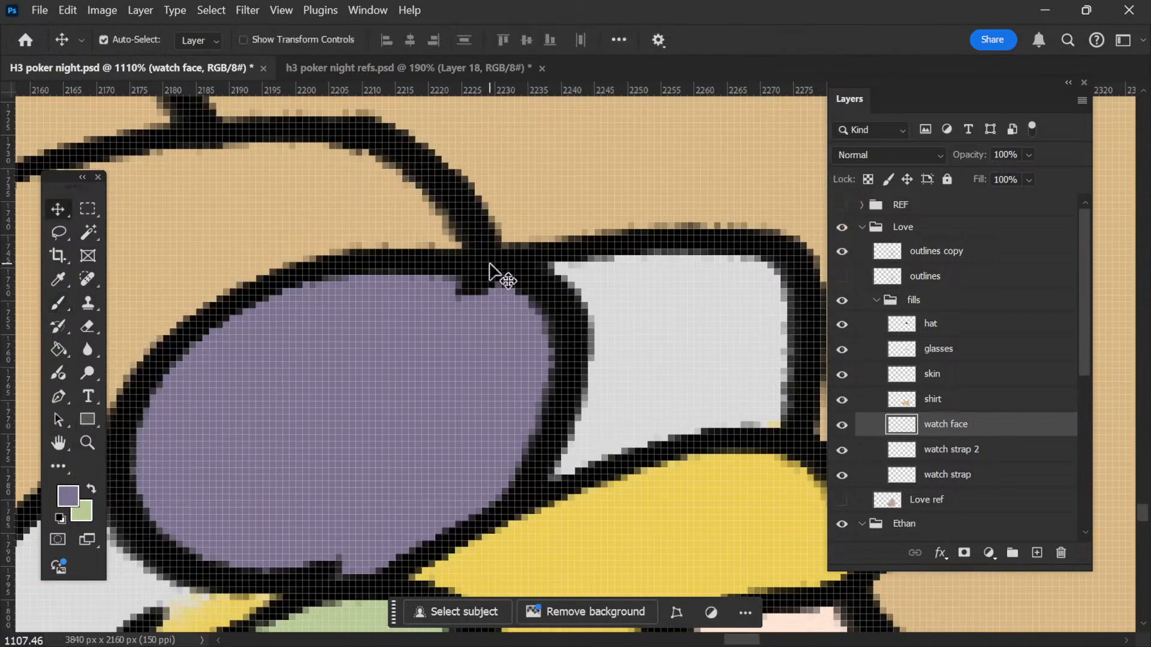
click(490, 264)
key(e)
right_click(474, 370)
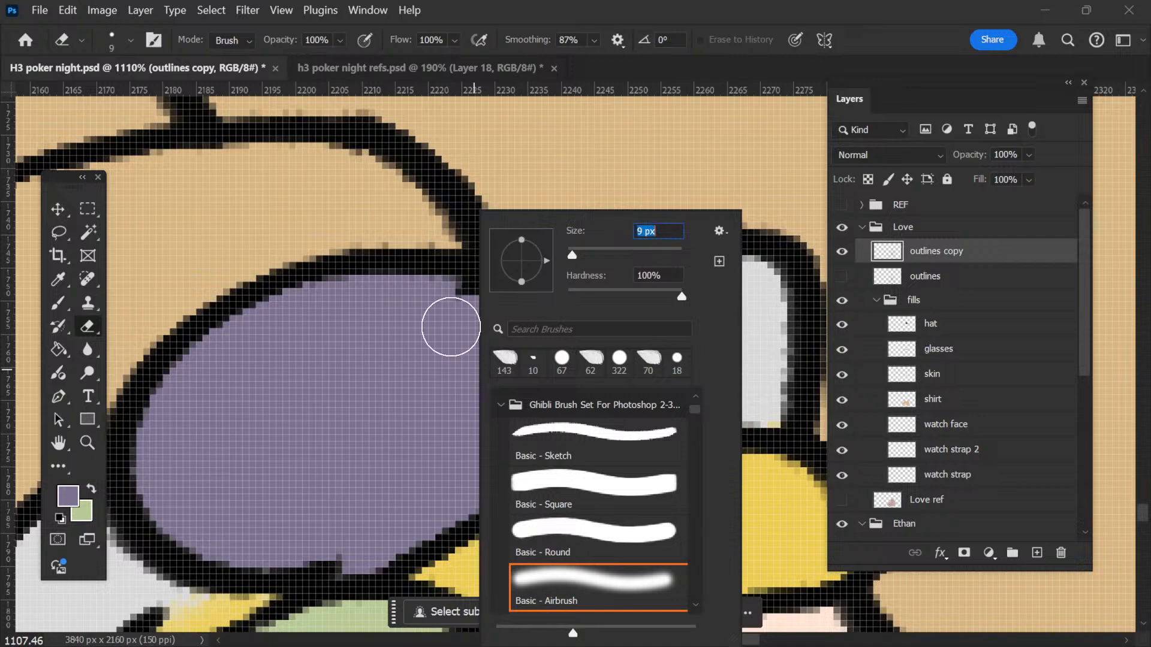
click(460, 307)
Step: Patch the gap at the purple oval's upper edge on the watch face layer with the Clone Stamp
key(v)
click(452, 386)
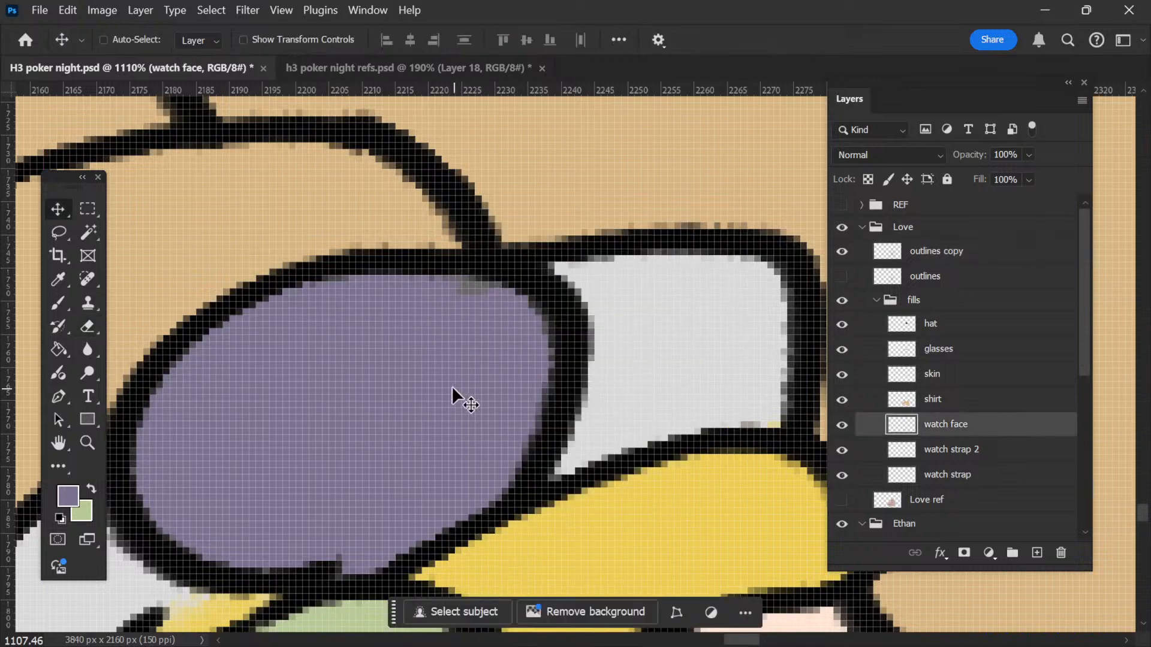
key(s)
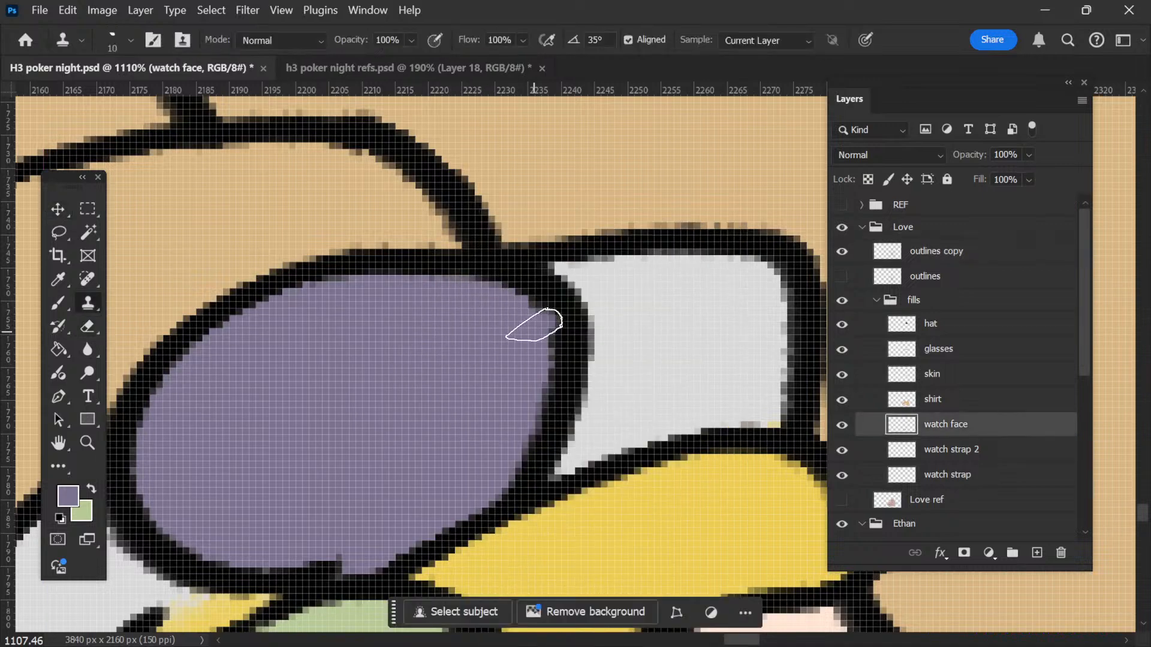
key(v)
key(alt+v)
click(777, 5)
scroll(269, 376, down, 3)
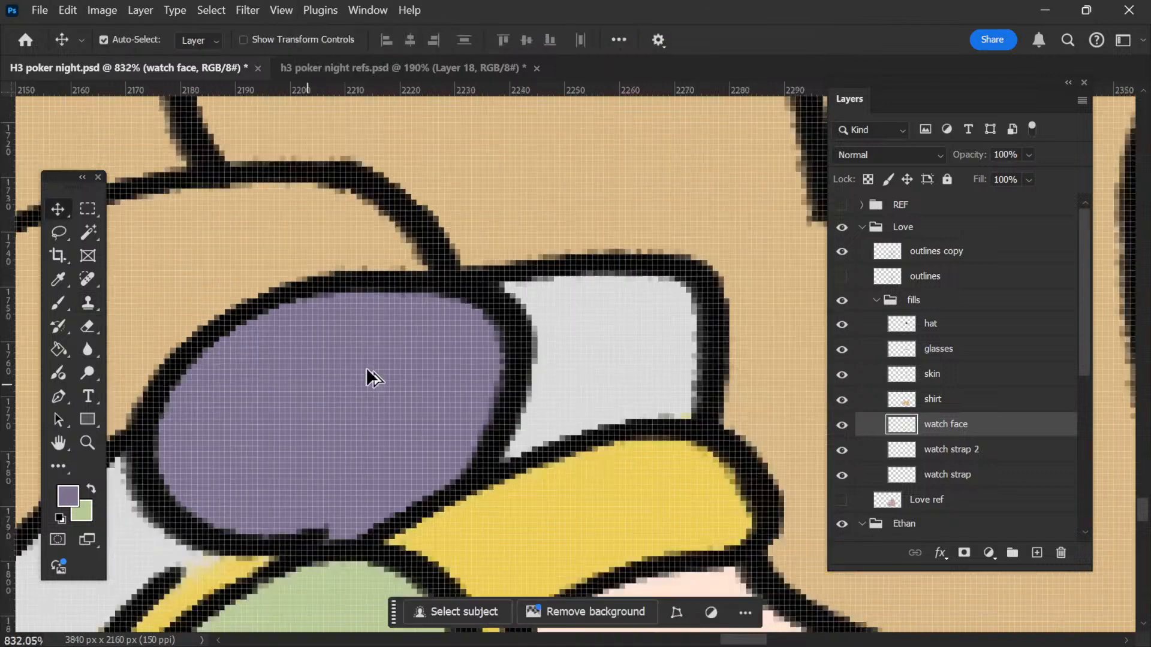
Step: Try to lighten the entire watch face layer with Hue/Saturation at Lightness +65
scroll(368, 373, down, 10)
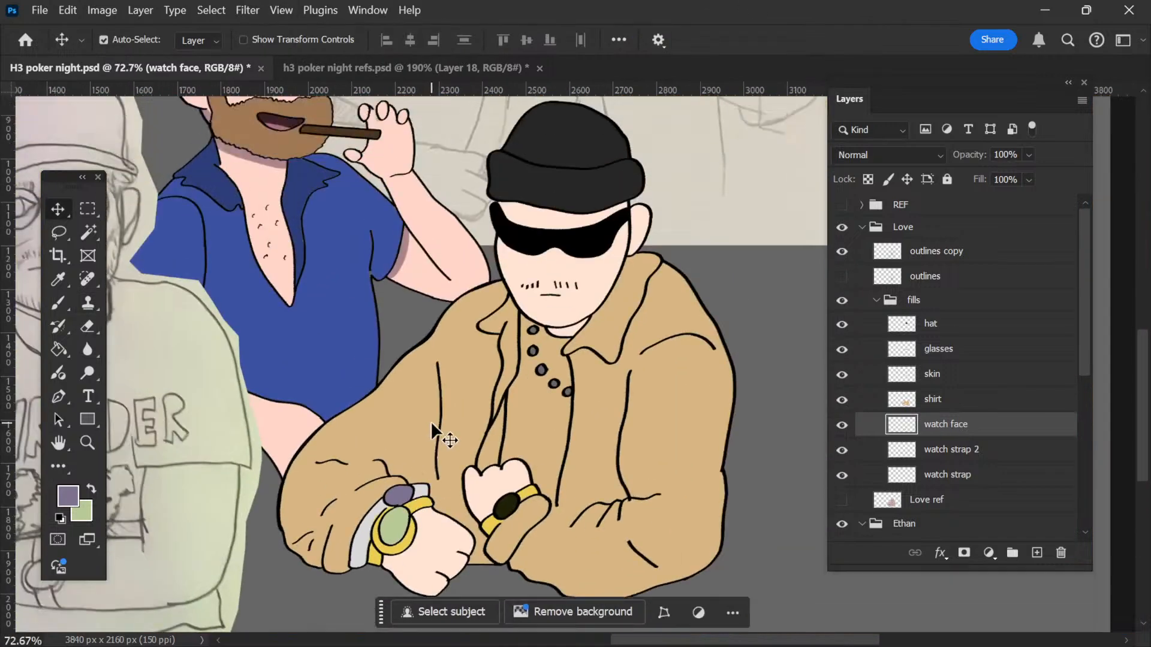
scroll(430, 422, up, 8)
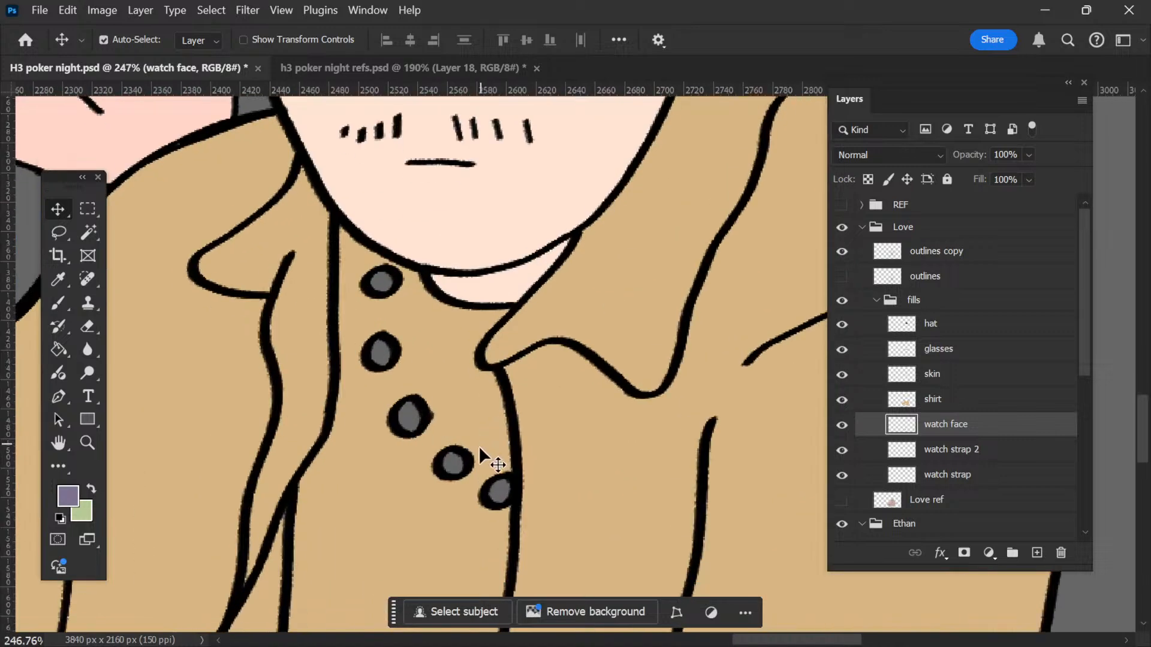
scroll(479, 447, down, 4)
scroll(421, 450, up, 3)
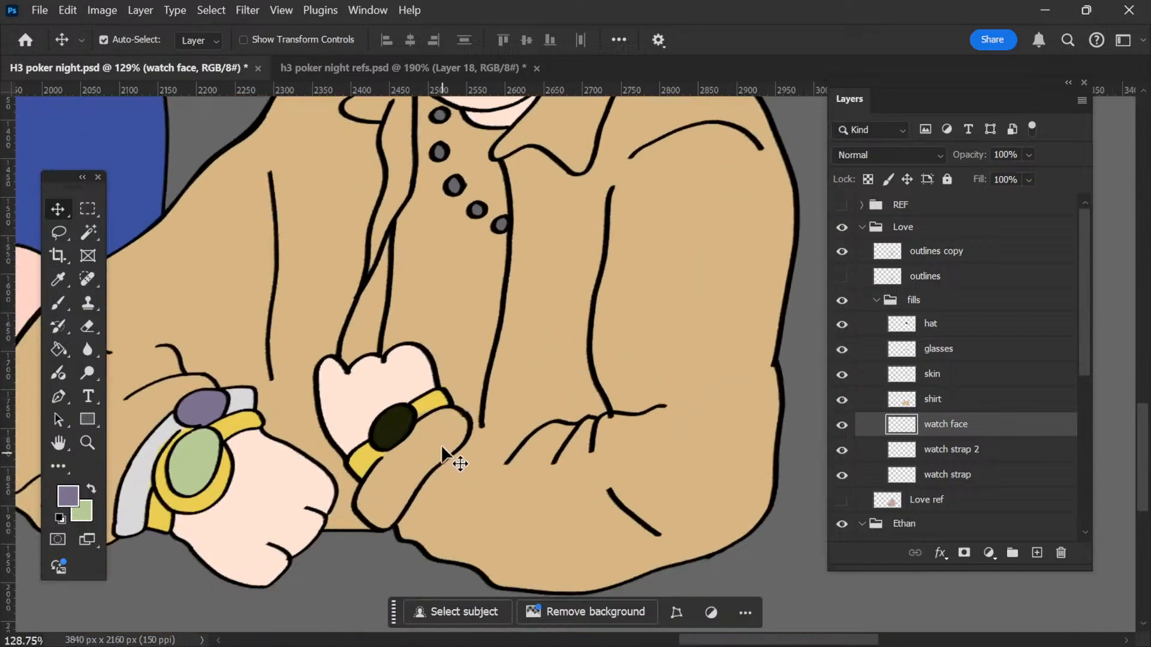
scroll(441, 444, up, 5)
key(s)
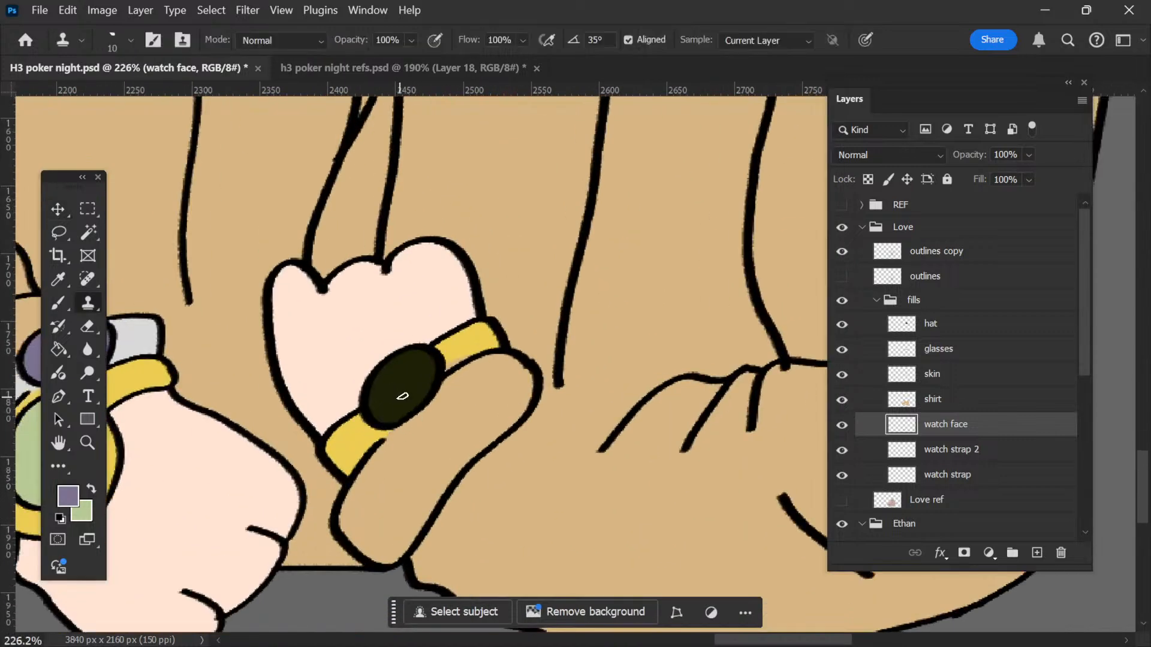
key(v)
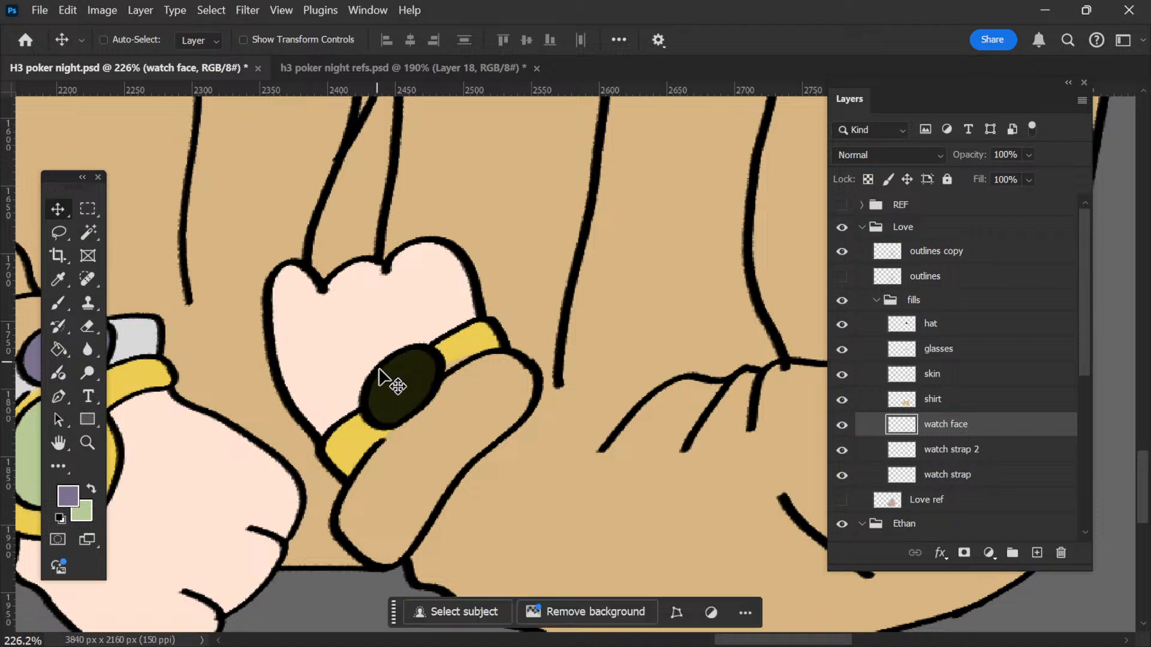
key(ctrl+u)
drag(751, 332, 809, 326)
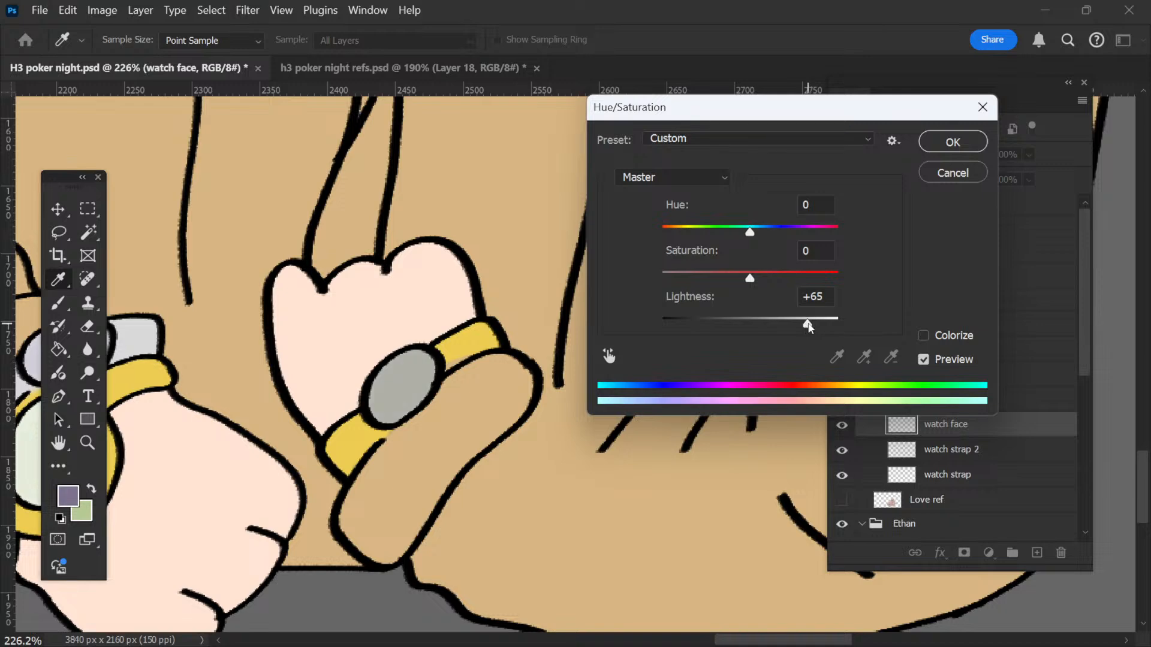
click(941, 147)
key(v)
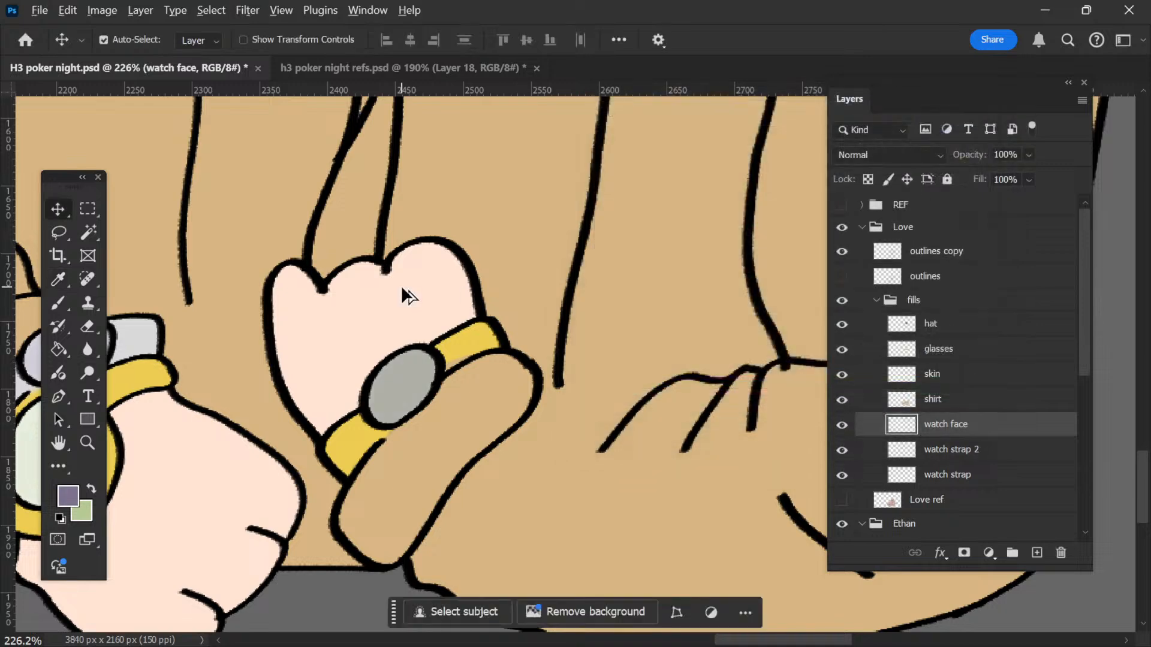
Step: Examine the lightened watch faces against the straps and the rest of the beanie-wearing player
scroll(401, 285, down, 3)
scroll(459, 296, up, 3)
scroll(476, 325, down, 3)
scroll(470, 345, up, 5)
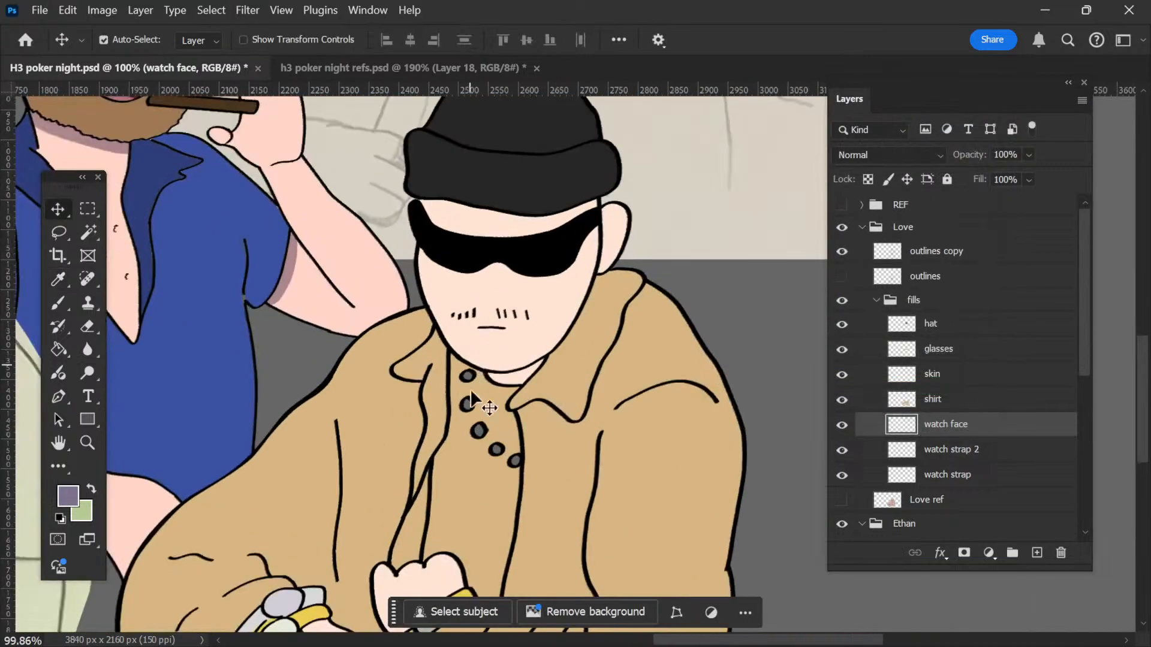
scroll(468, 403, down, 3)
scroll(469, 407, left, 3)
scroll(365, 433, down, 3)
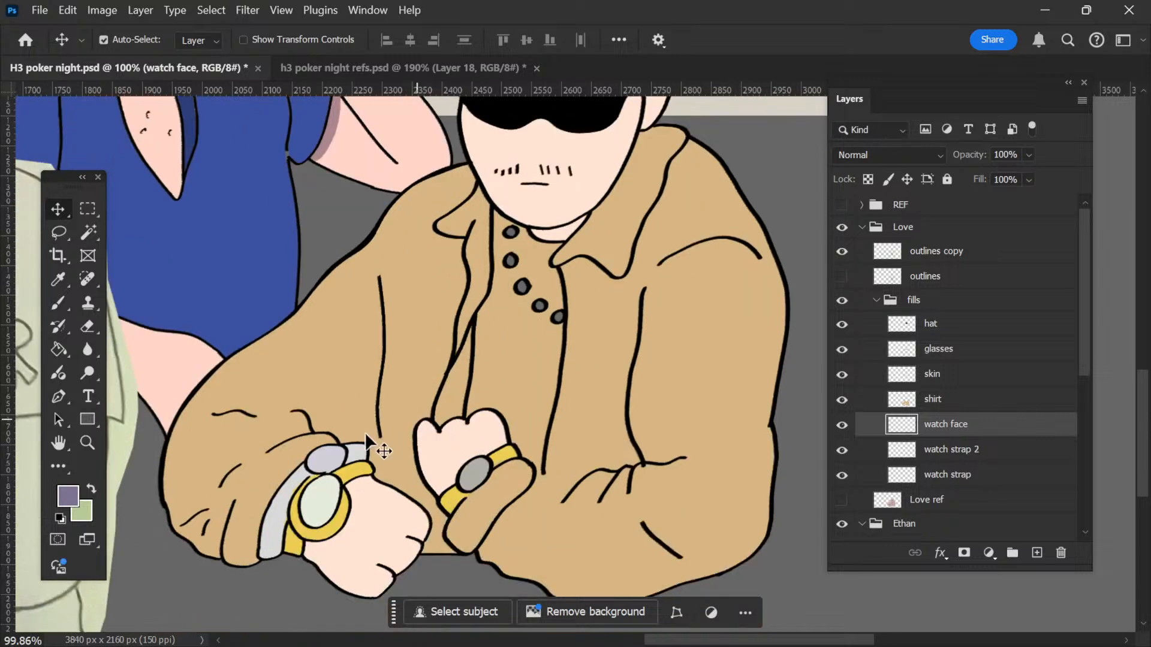
scroll(359, 470, up, 3)
scroll(367, 444, down, 3)
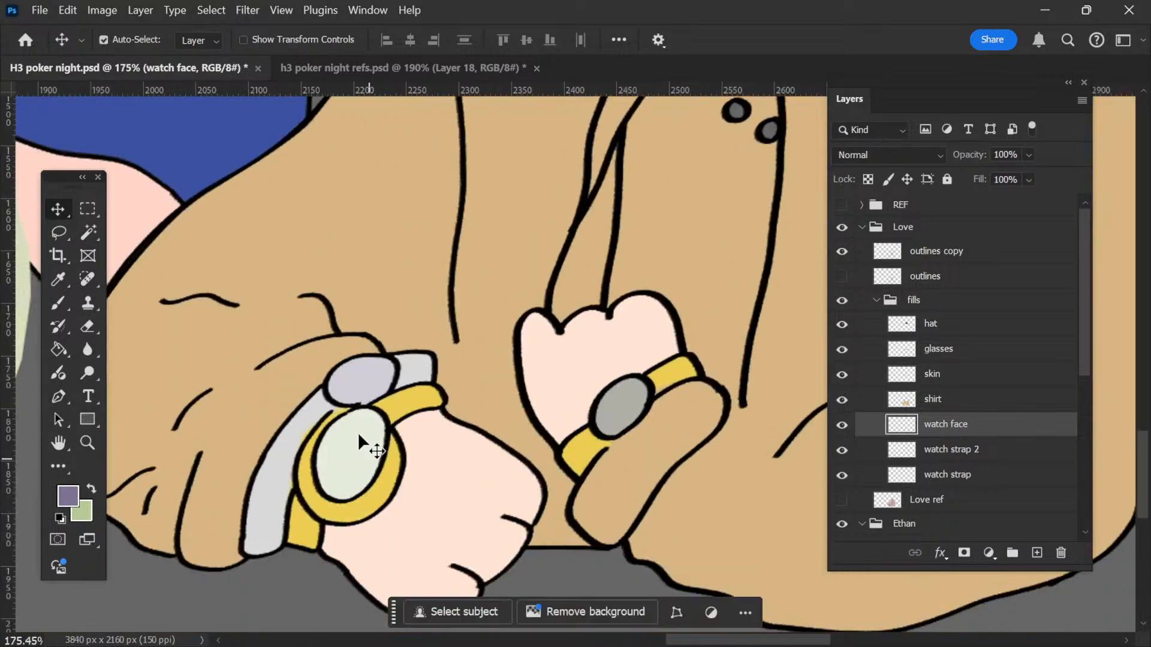
scroll(372, 411, up, 3)
scroll(352, 398, down, 3)
drag(352, 373, 345, 416)
scroll(348, 418, up, 2)
Step: Revert the layer-wide lightening, lighten only the smaller watch's dark olive face with Hue/Saturation, and clear the selection
key(l)
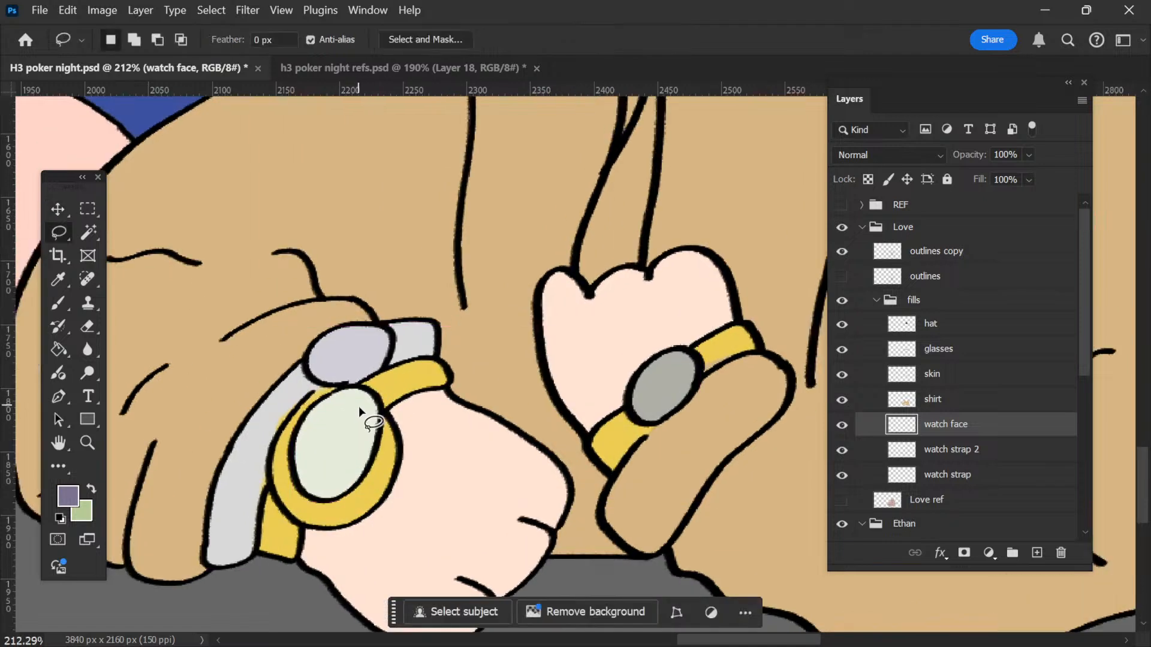
key(v)
key(w)
click(666, 396)
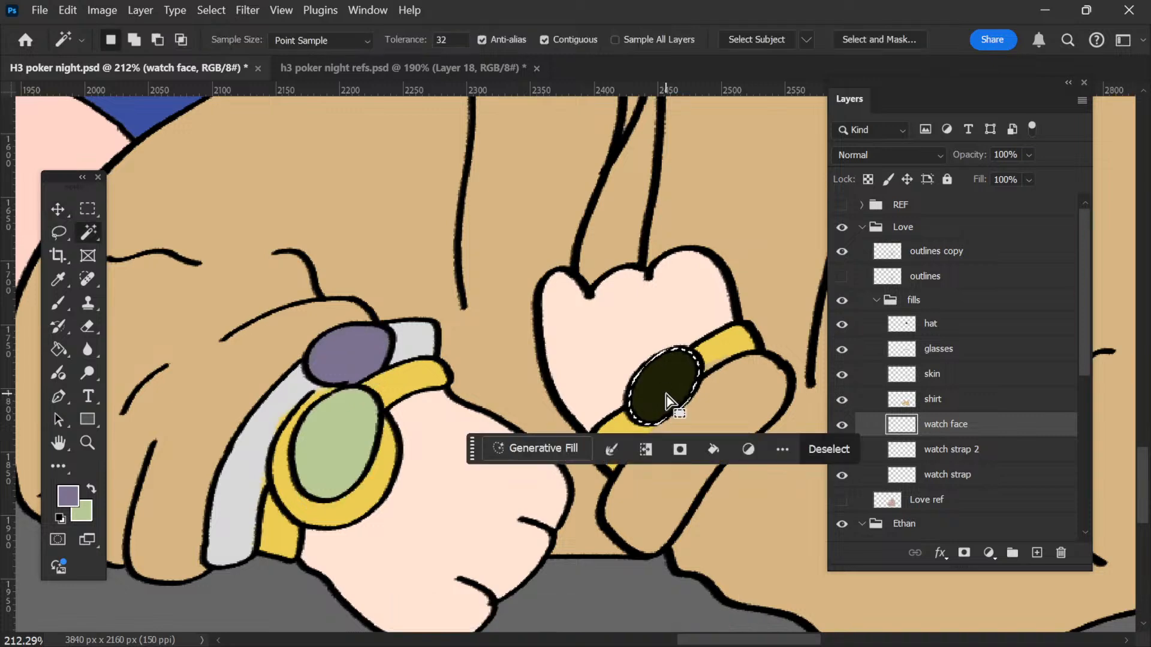
key(ctrl+u)
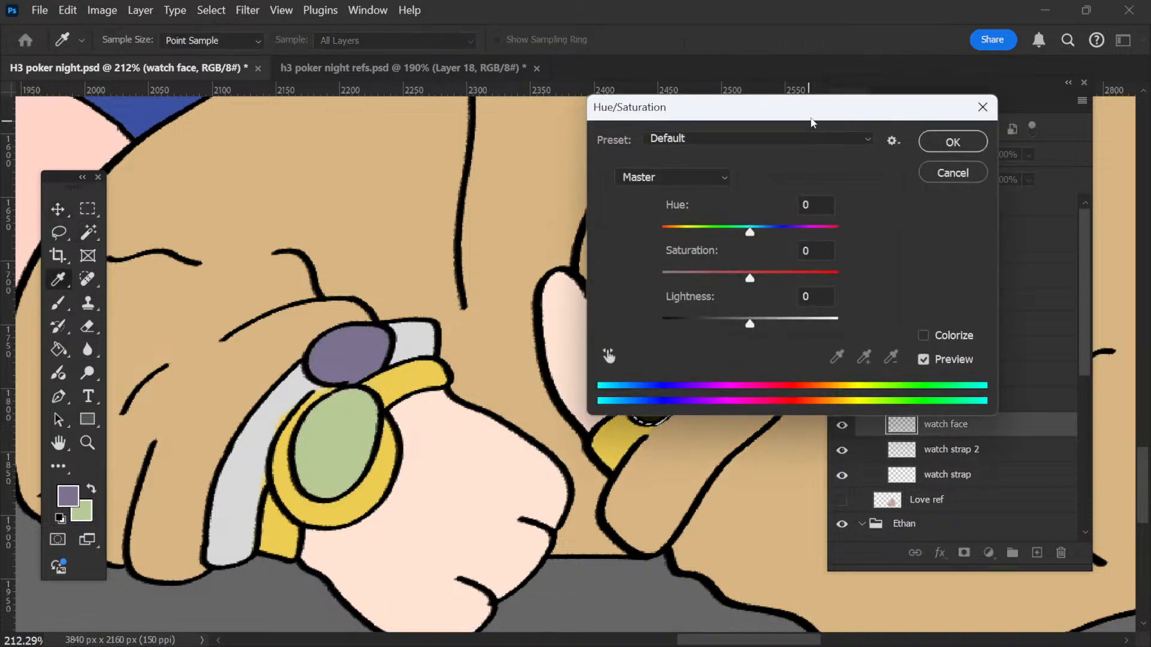
drag(812, 122, 467, 72)
drag(404, 273, 437, 280)
click(599, 94)
key(ctrl+d)
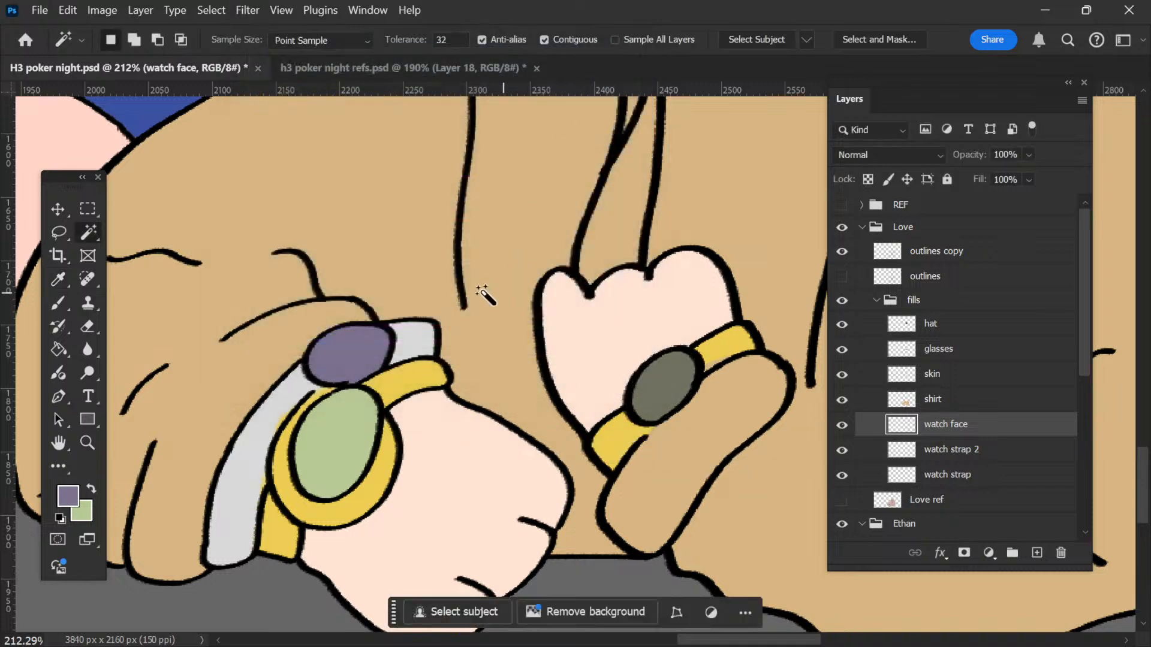
Step: Look over the colored player's watches, shirt buttons and face for areas that still need work
scroll(470, 288, down, 12)
drag(563, 204, 561, 288)
key(v)
scroll(468, 306, up, 8)
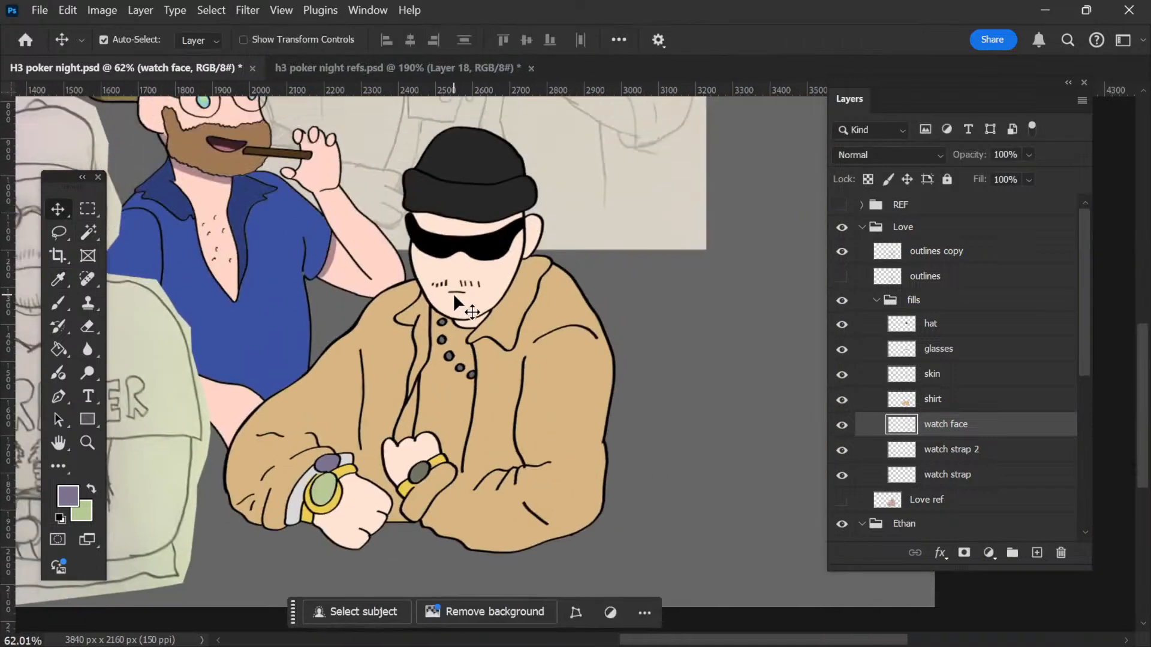
scroll(521, 373, up, 3)
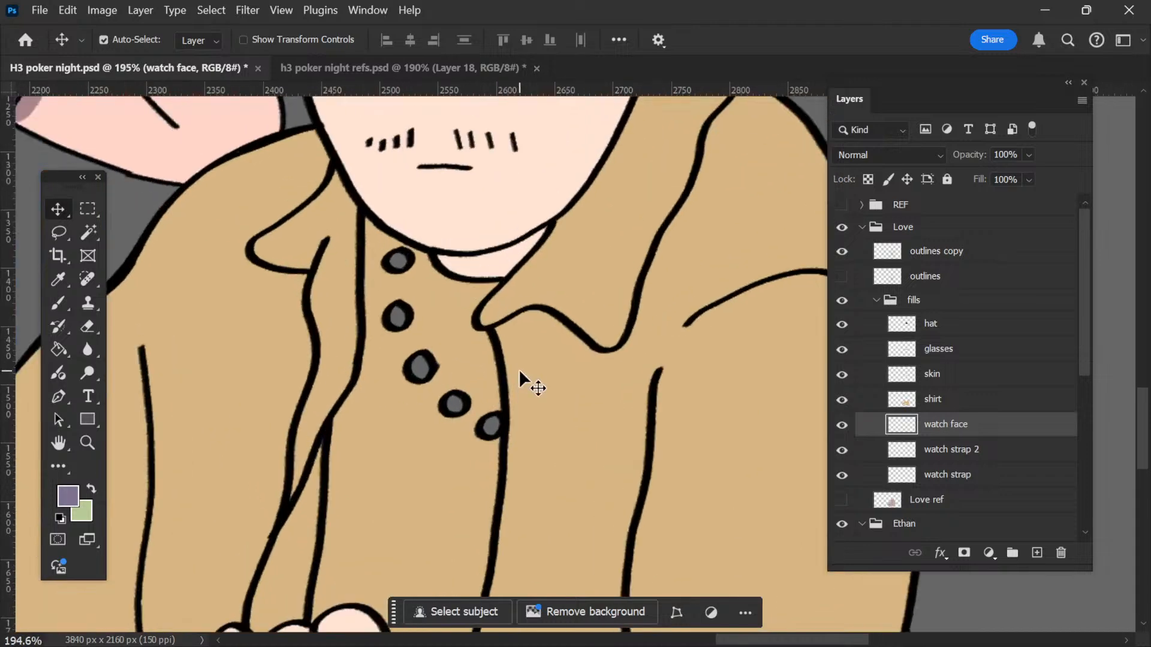
scroll(509, 373, up, 4)
scroll(509, 374, down, 4)
scroll(509, 373, down, 2)
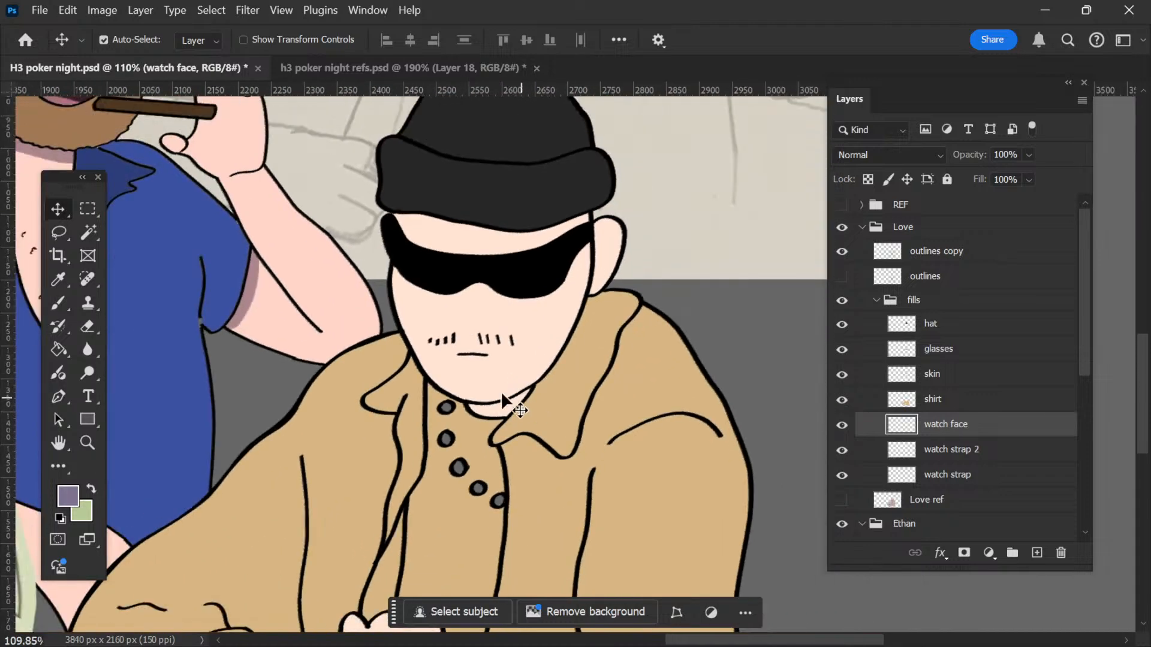
Step: Lasso the leftmost moustache stroke on the outlines copy layer, move it slightly downward with Free Transform, and deselect
scroll(438, 371, up, 10)
scroll(407, 317, up, 5)
click(447, 301)
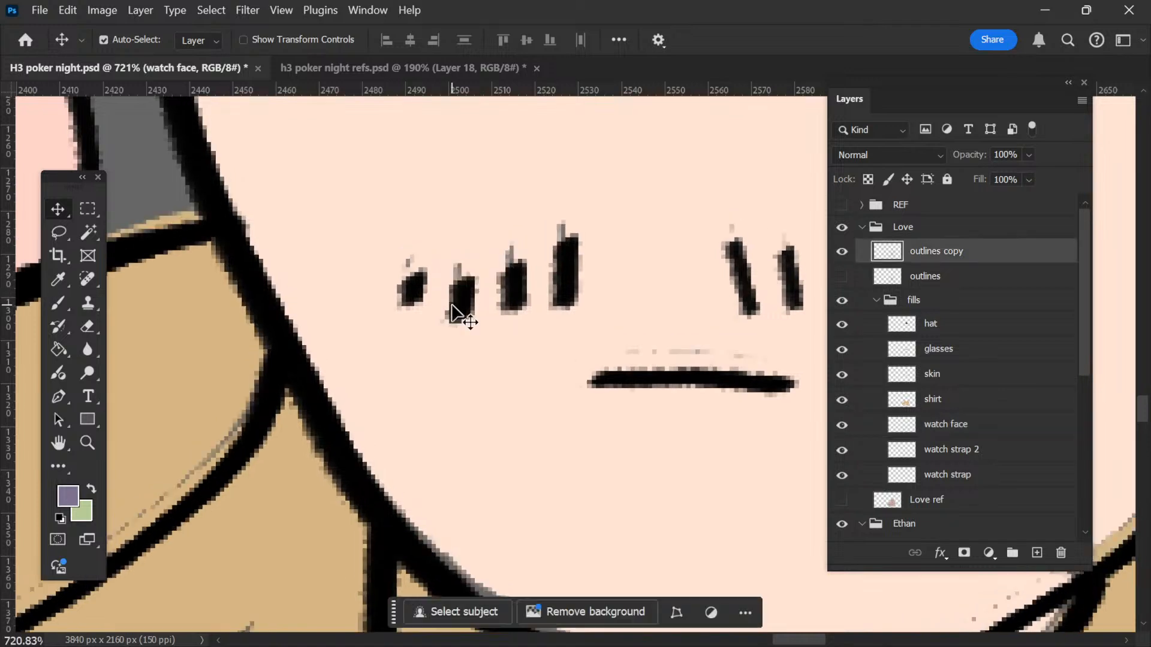
key(l)
mouse_move(431, 294)
mouse_down()
mouse_move(332, 293)
mouse_move(369, 318)
mouse_up()
key(ctrl+t)
drag(405, 260, 400, 288)
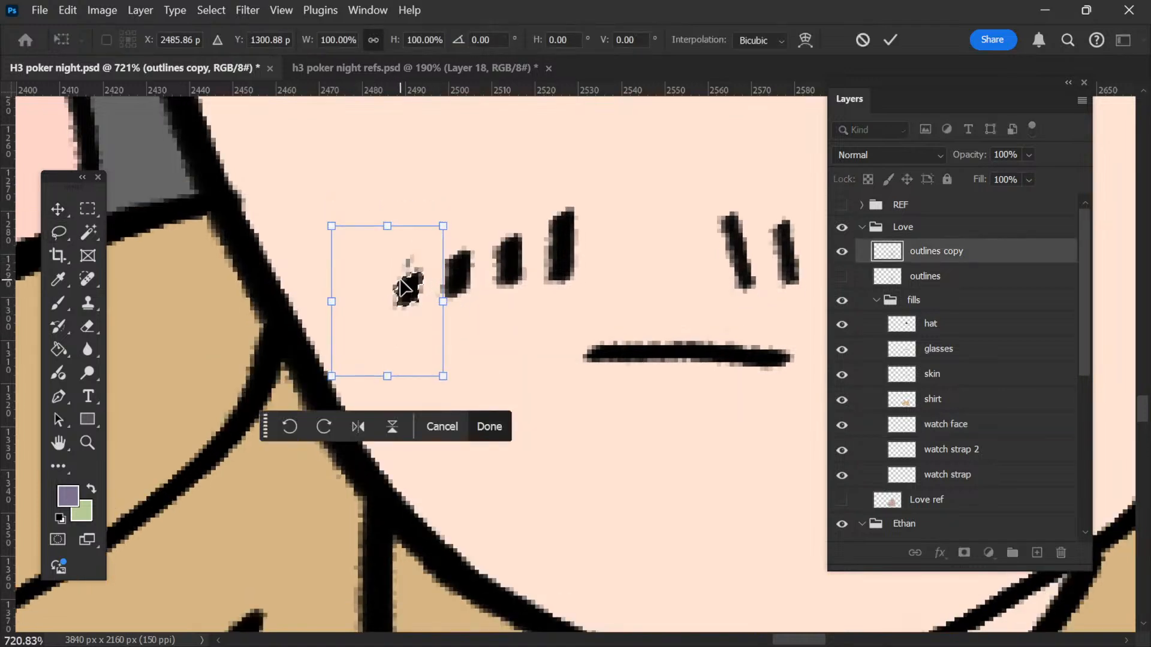
key(Return)
key(ctrl+d)
Step: Patch the small fill gap above the leftmost moustache stroke on the skin layer with the Clone Stamp
ctrl+click(521, 437)
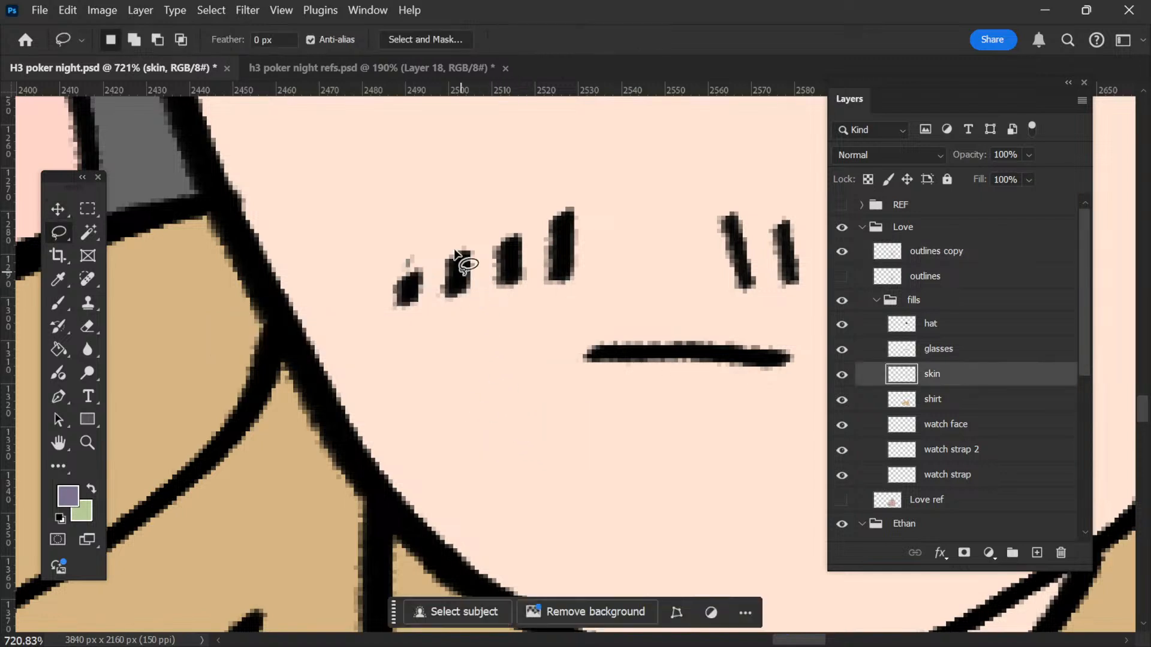
key(s)
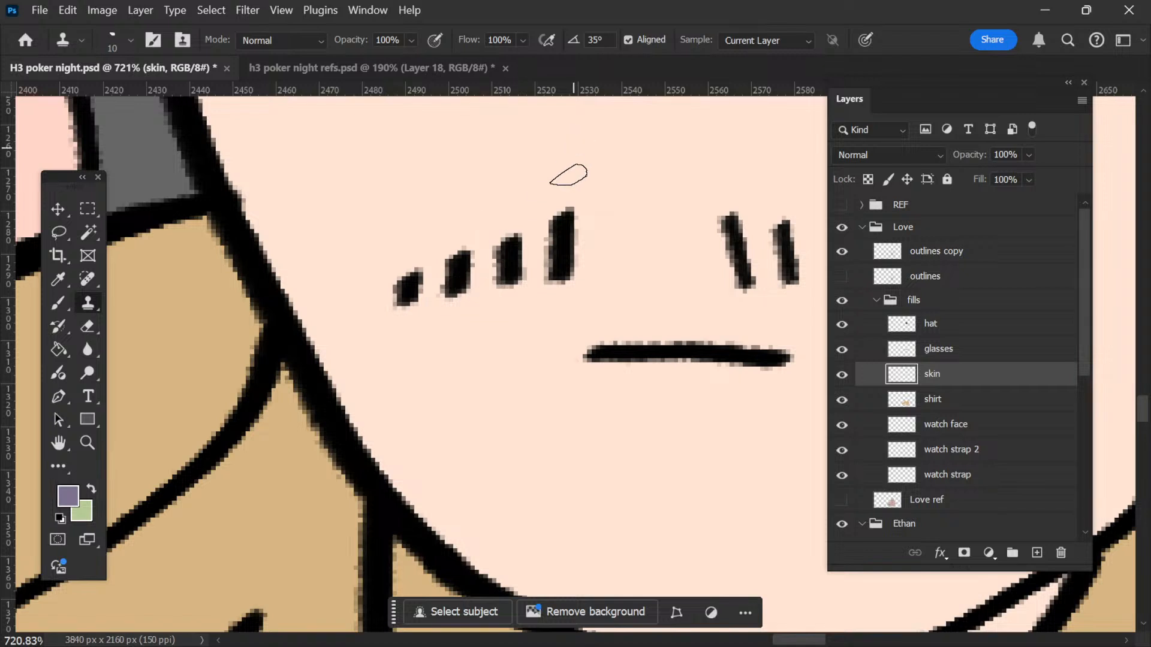
scroll(501, 346, right, 3)
scroll(501, 334, right, 2)
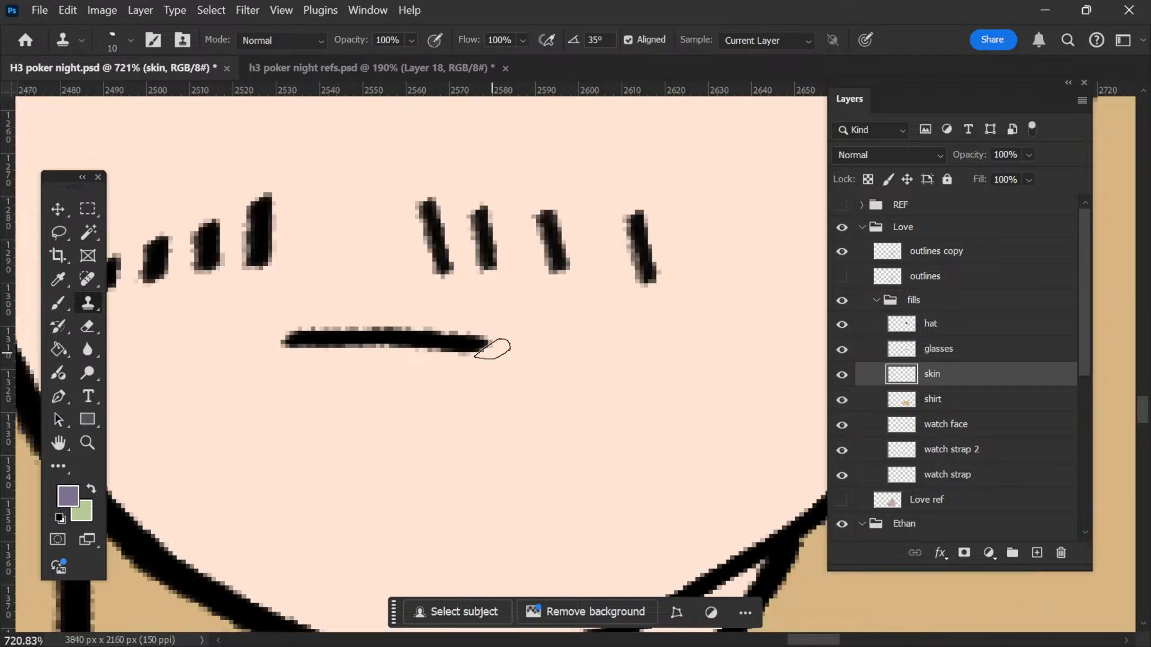
scroll(488, 341, up, 2)
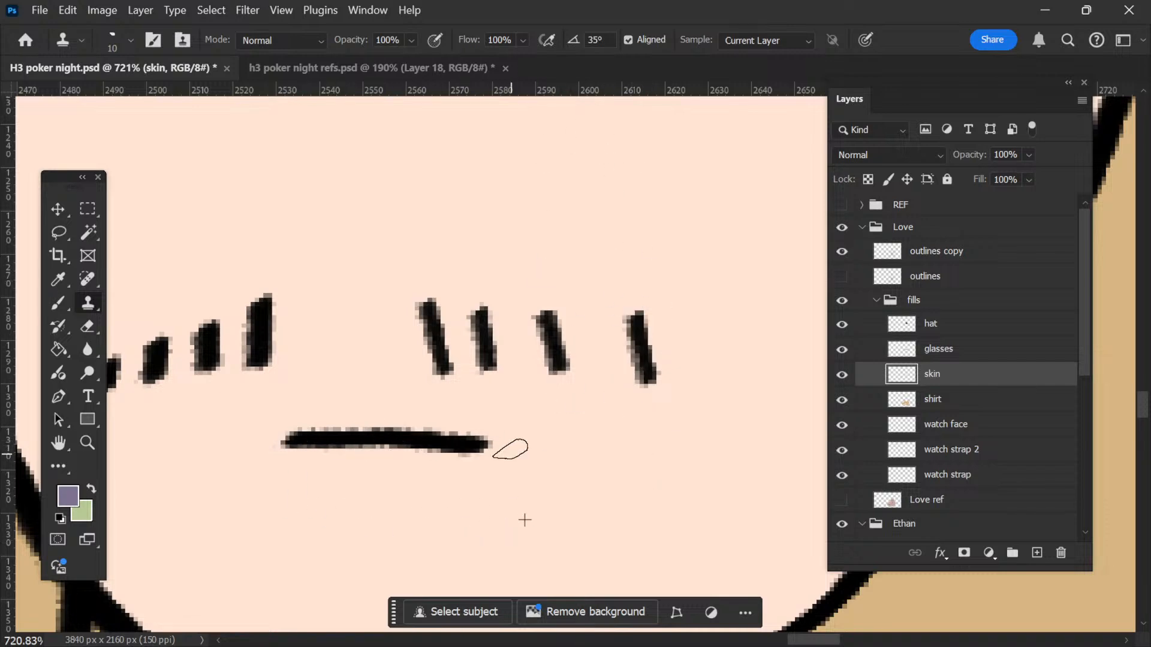
Step: Sample the light gray of the silver watch strap as the foreground color
scroll(478, 430, down, 10)
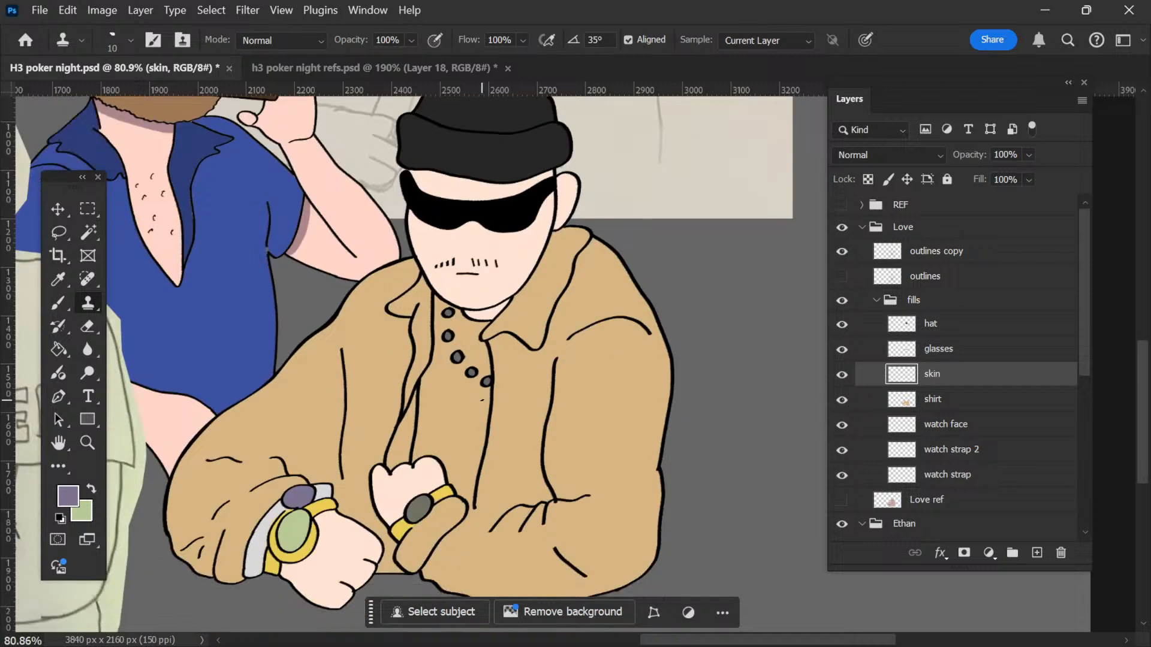
scroll(321, 542, up, 3)
key(i)
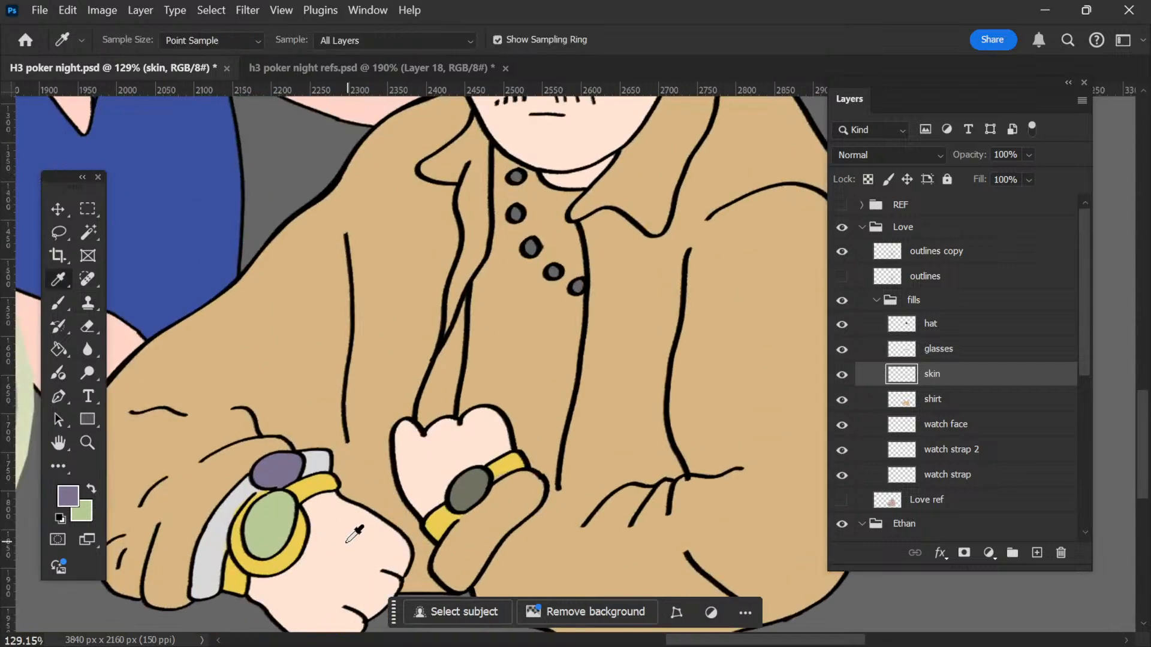
click(236, 519)
key(v)
Step: Select the insides of all five necklace beads with the Magic Wand on the outlines copy layer
scroll(560, 262, up, 3)
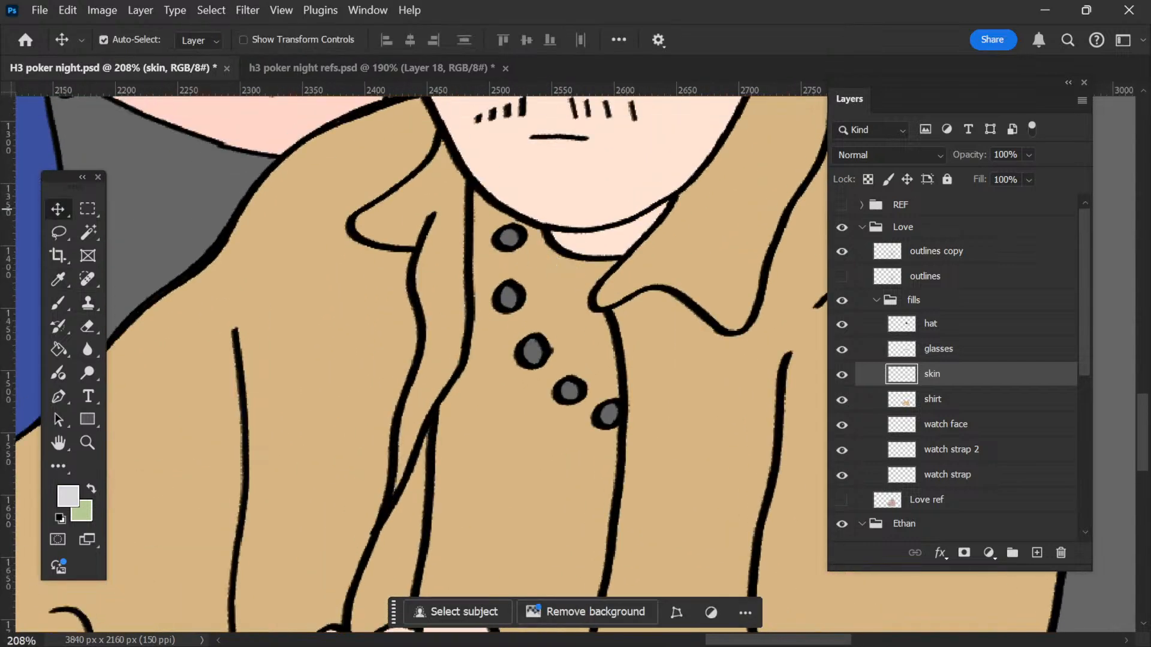
key(ctrl+shift+n)
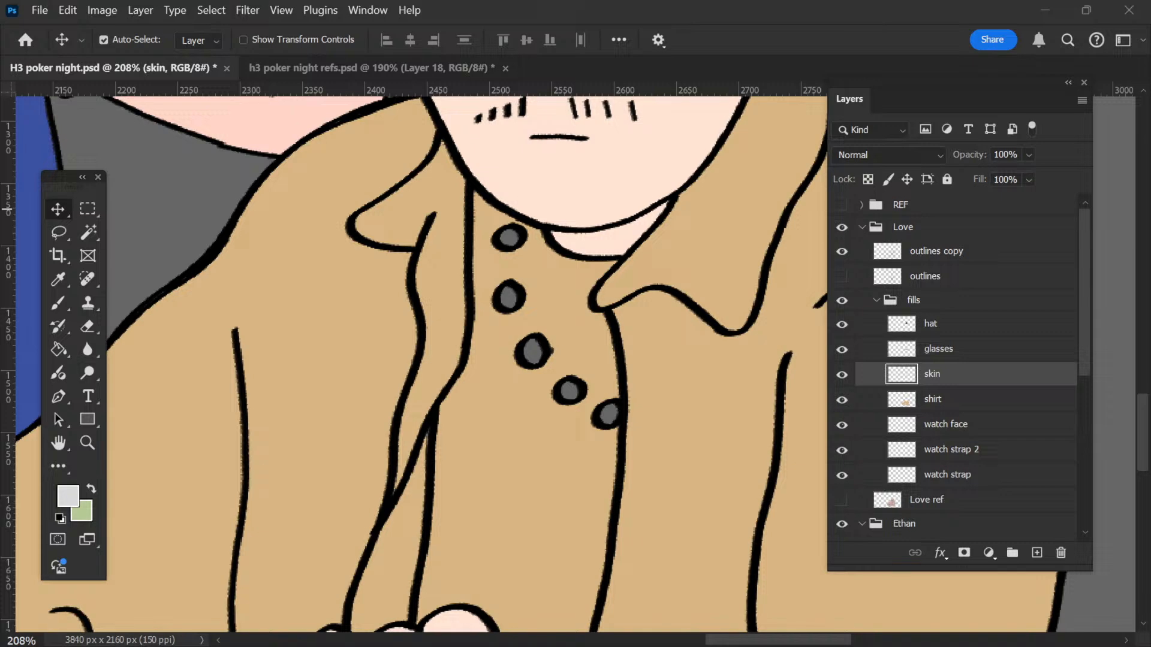
click(744, 6)
scroll(532, 384, up, 3)
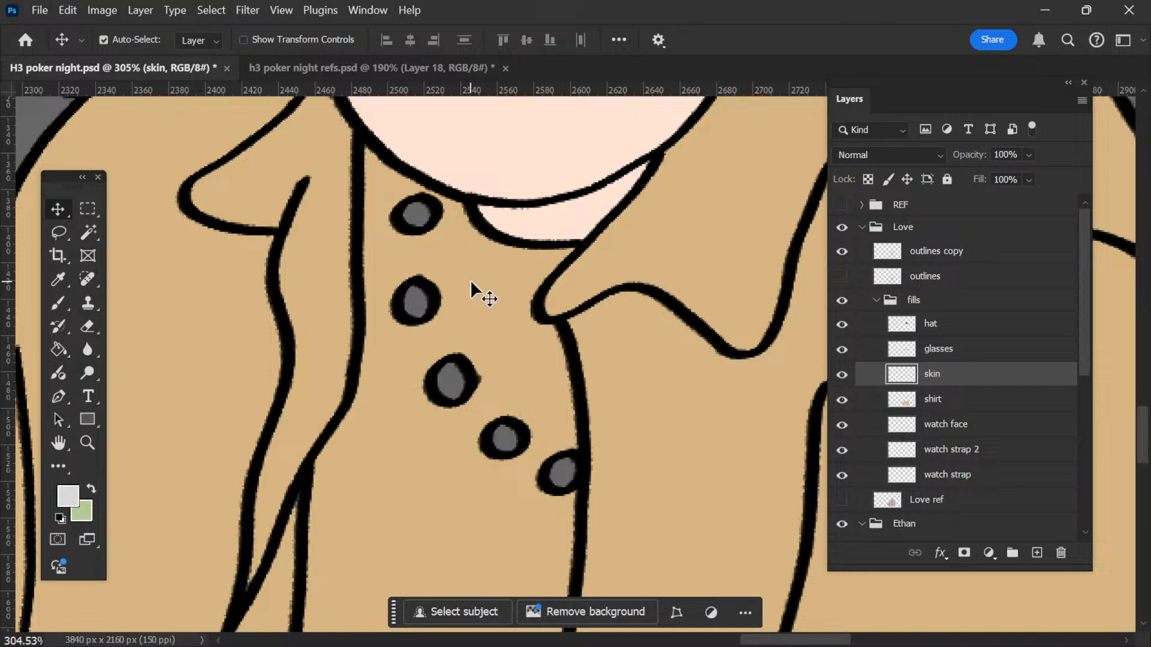
drag(431, 299, 432, 335)
key(ctrl+z)
key(w)
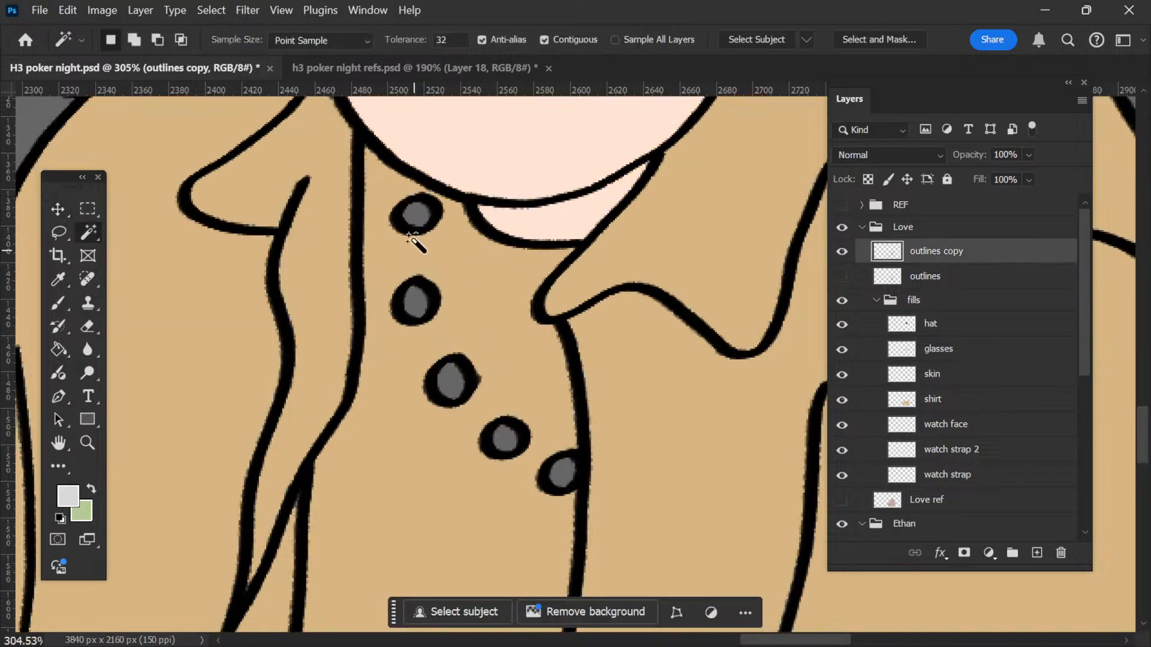
click(416, 215)
click(415, 303)
click(451, 382)
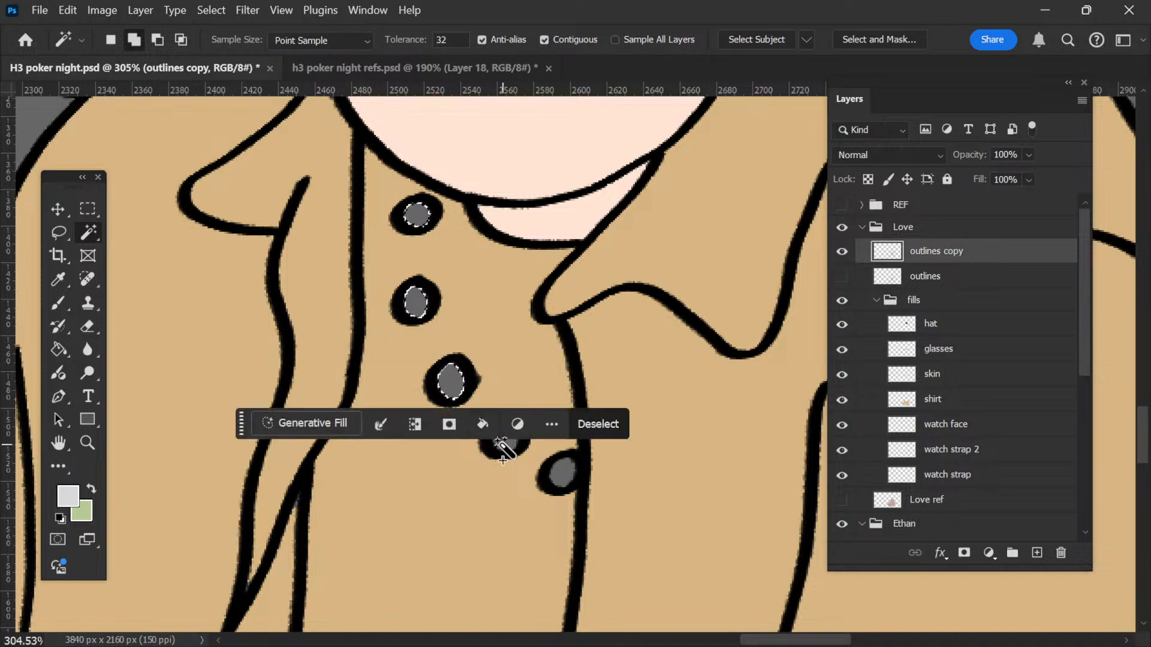
click(505, 440)
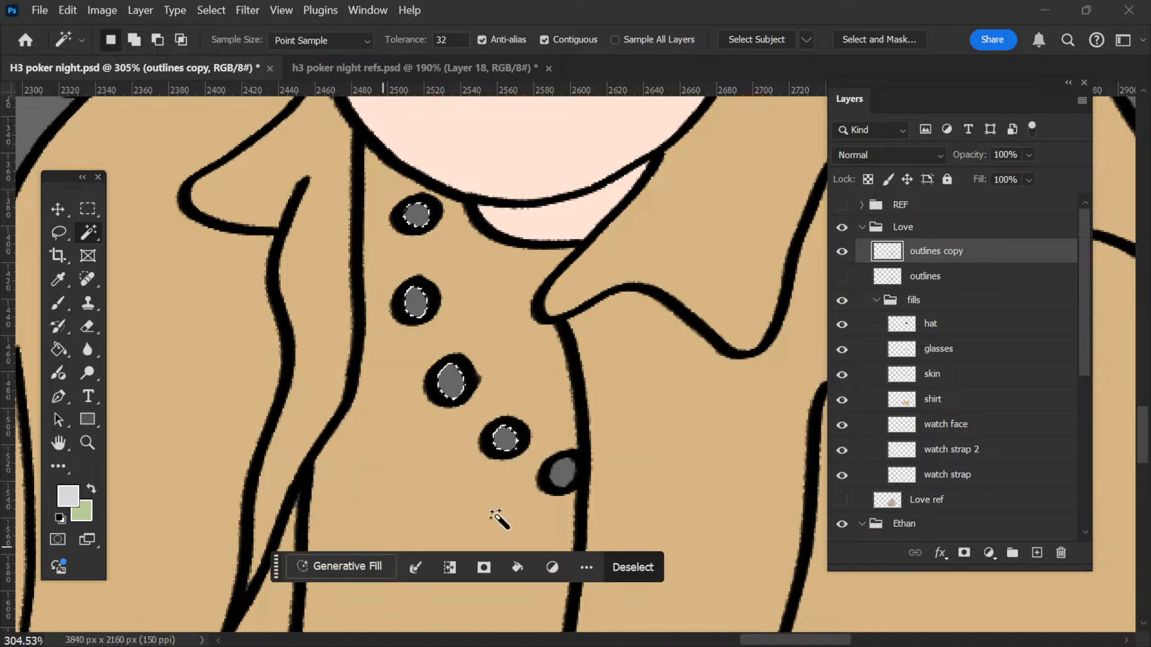
click(562, 475)
Step: Expand the bead selection by 2 pixels
click(221, 9)
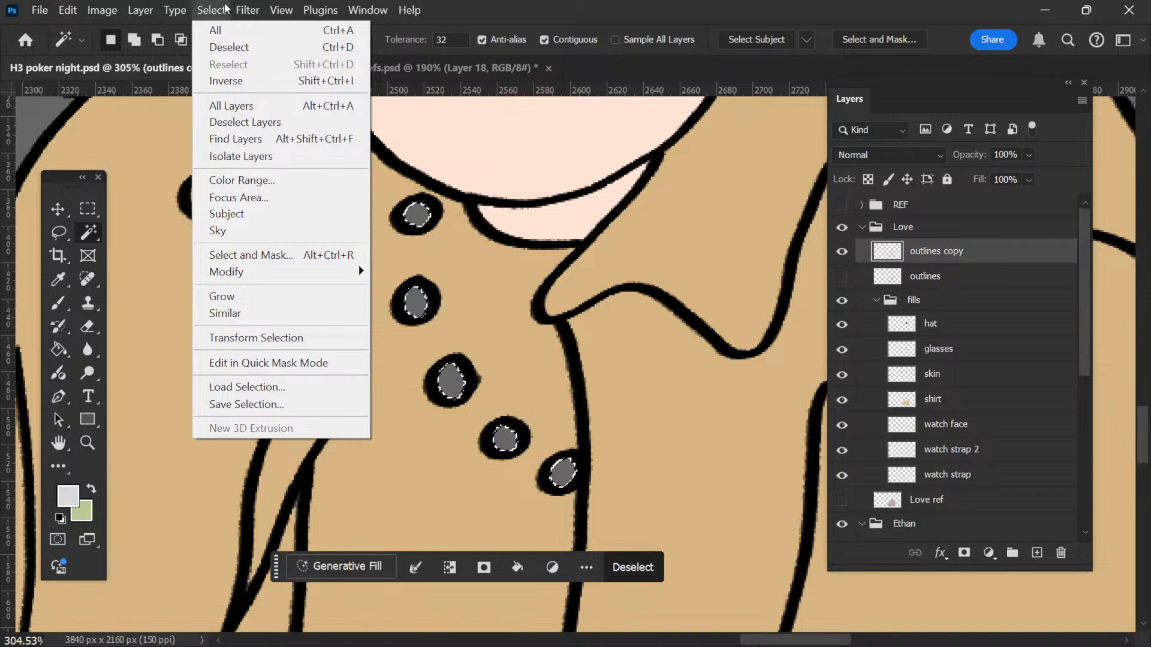
mouse_move(264, 272)
click(419, 308)
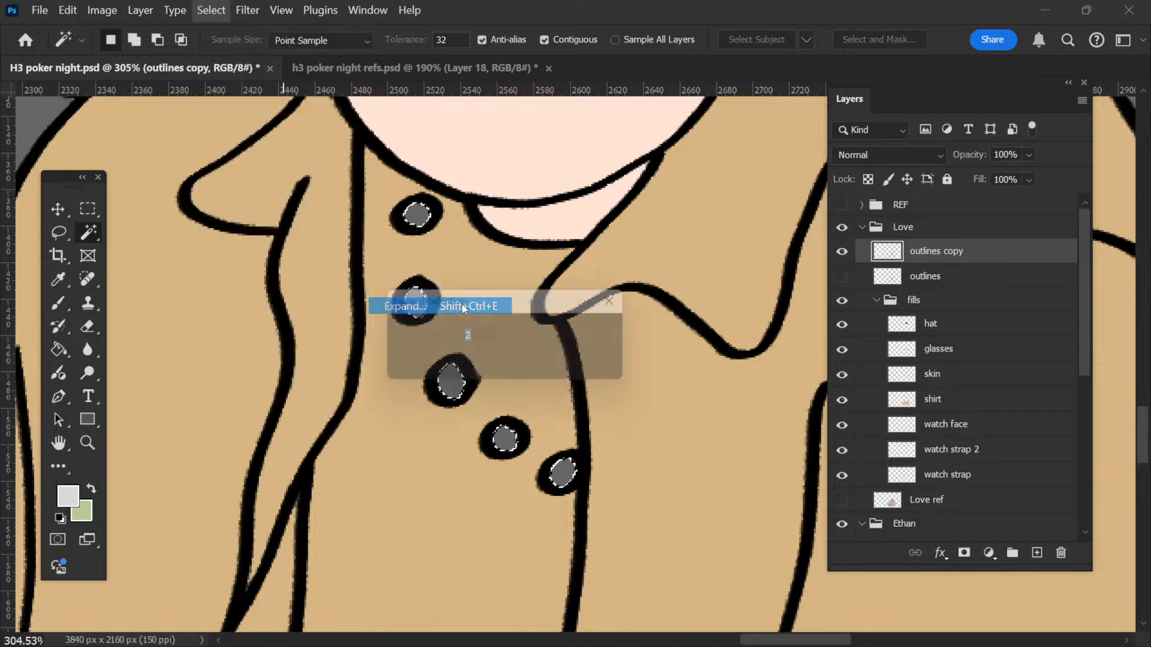
click(602, 334)
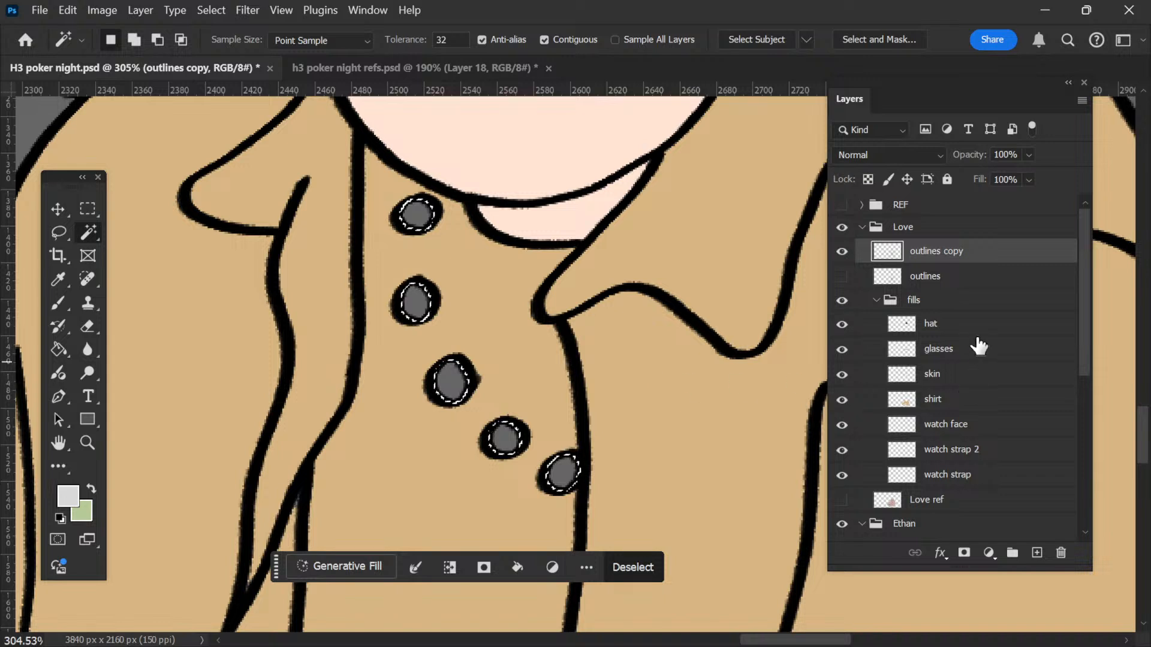
Step: Add a layer named necklace above the hat layer, fill the bead selection with the light gray foreground color, and deselect
click(977, 333)
click(1036, 553)
double_click(956, 324)
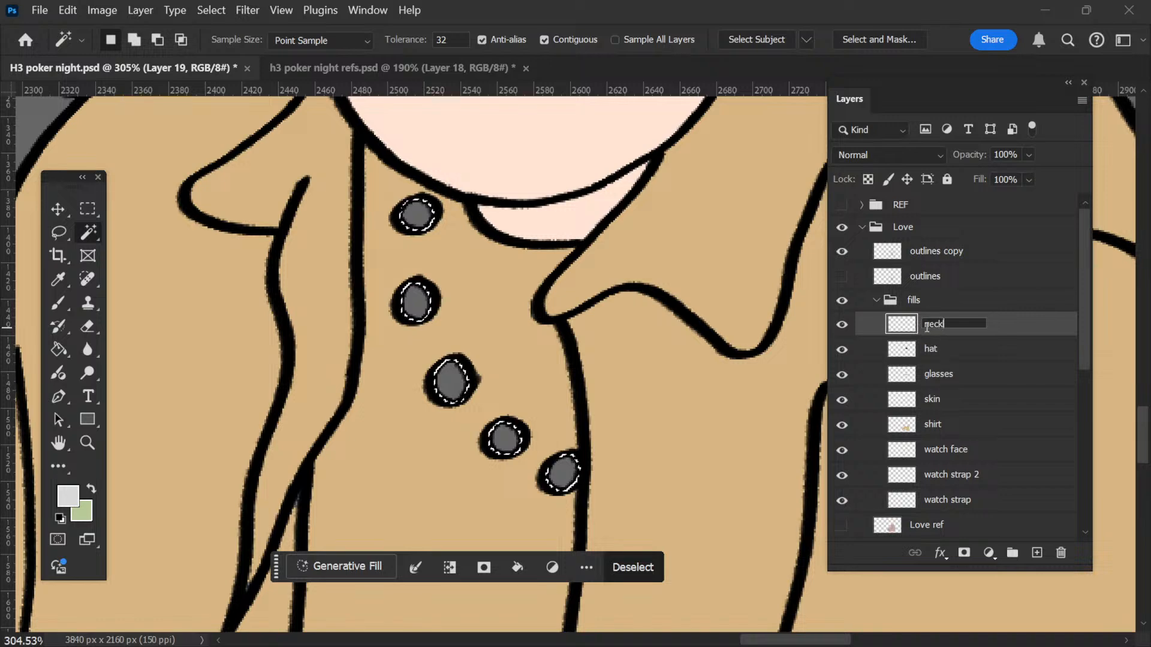
key(Return)
key(alt+BackSpace)
key(b)
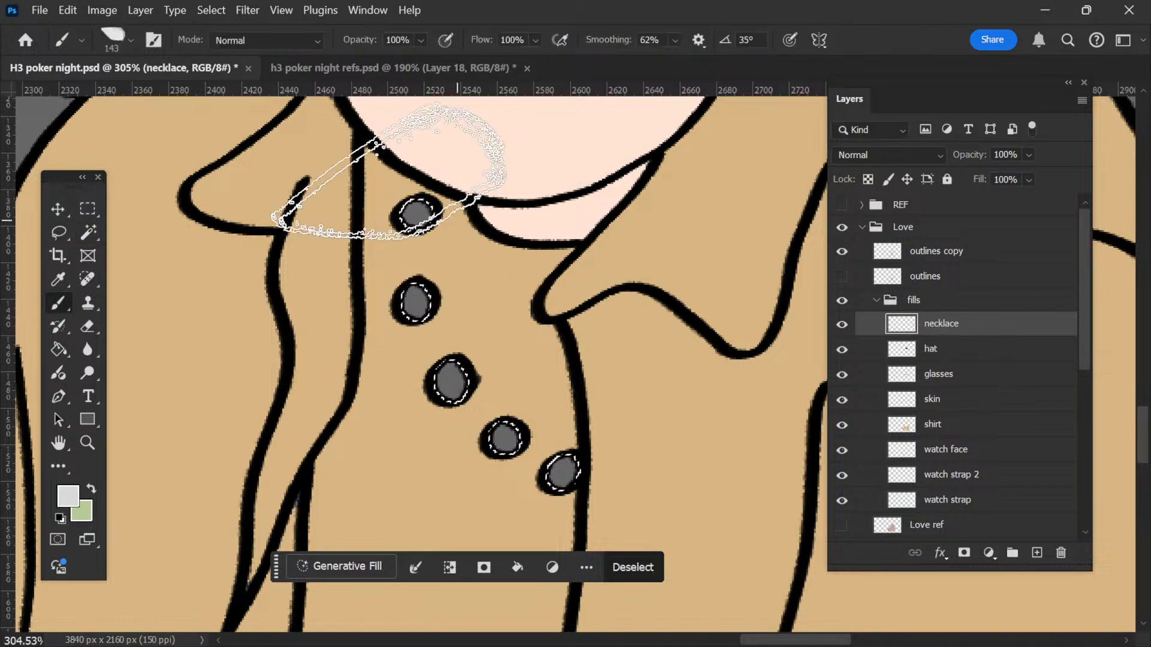
Step: Look over the beanie-wearing player and the surrounding figures for areas of the jacket and shirt that still need work
scroll(421, 340, down, 10)
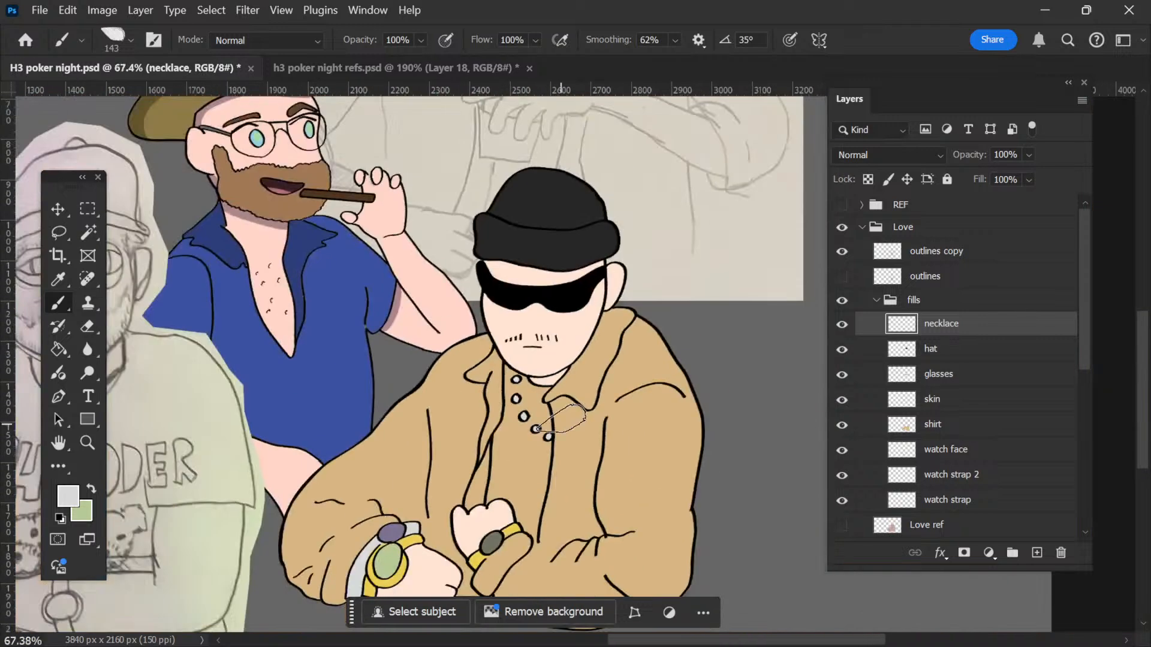
scroll(421, 340, down, 3)
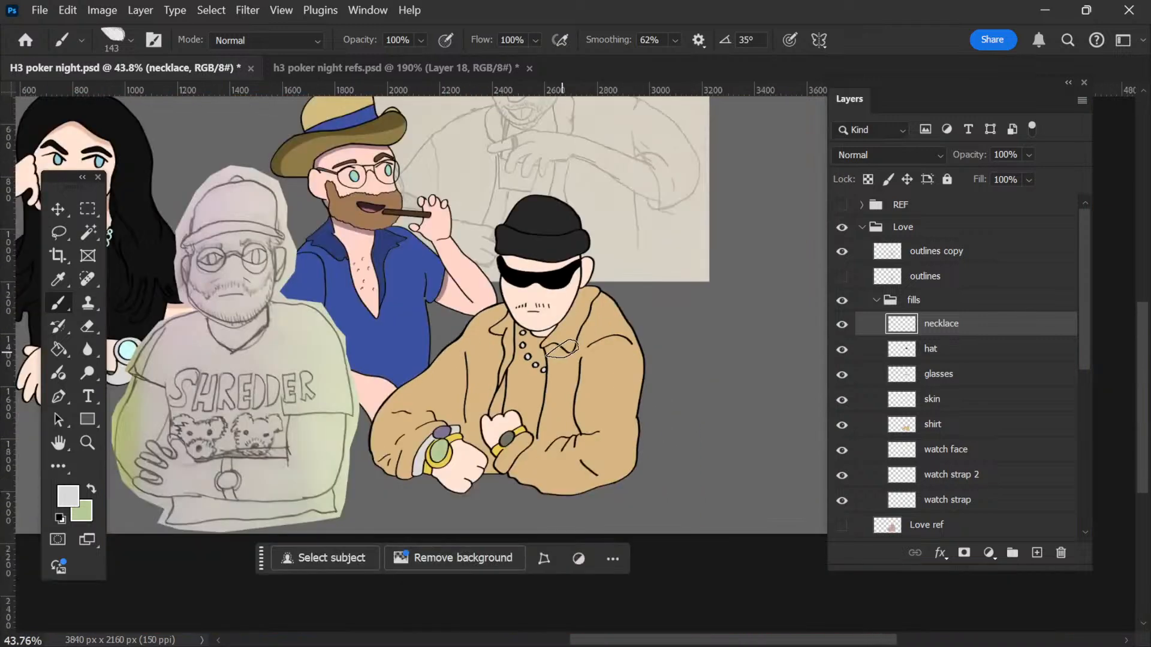
scroll(560, 387, up, 2)
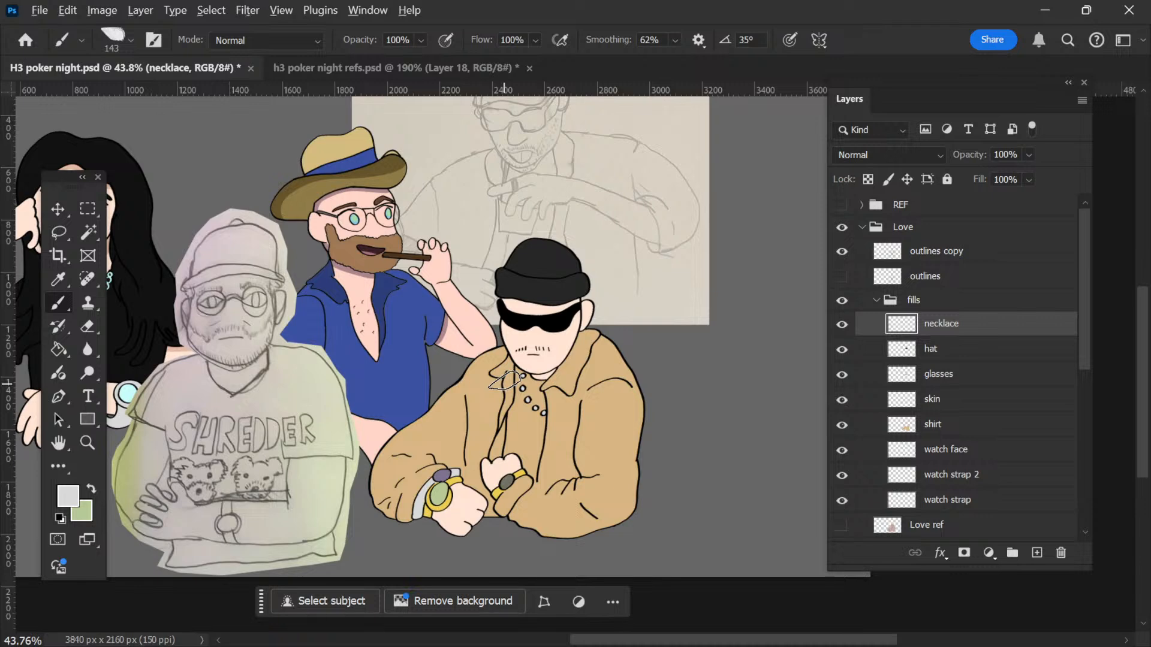
scroll(505, 381, up, 3)
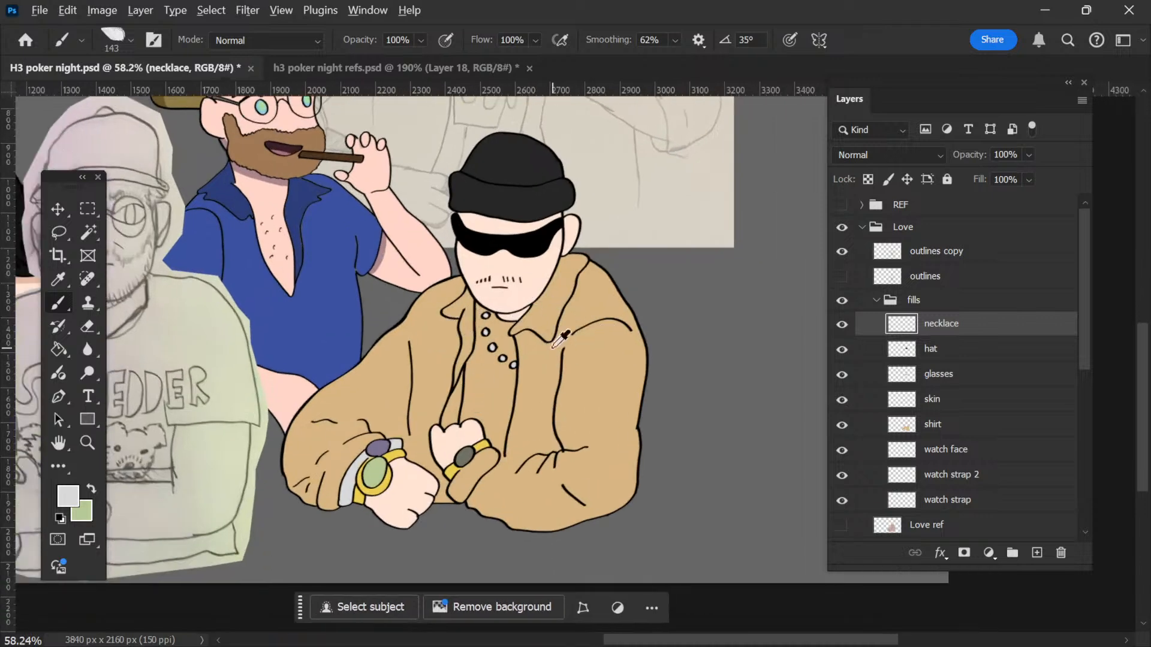
scroll(477, 320, up, 2)
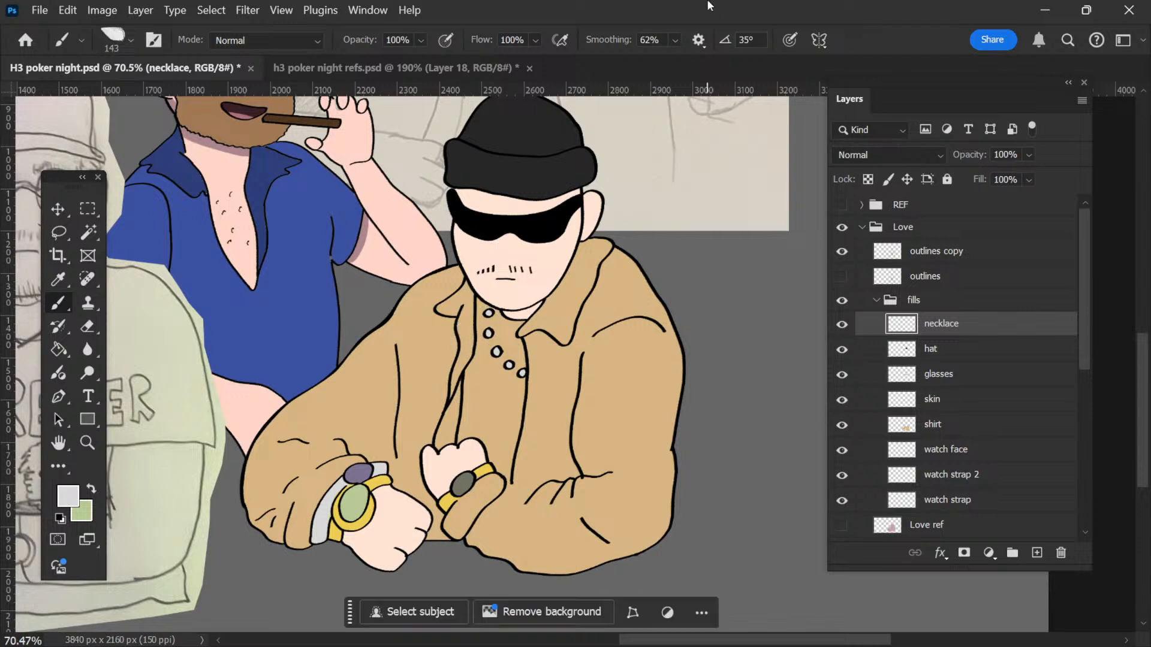
scroll(543, 413, left, 1)
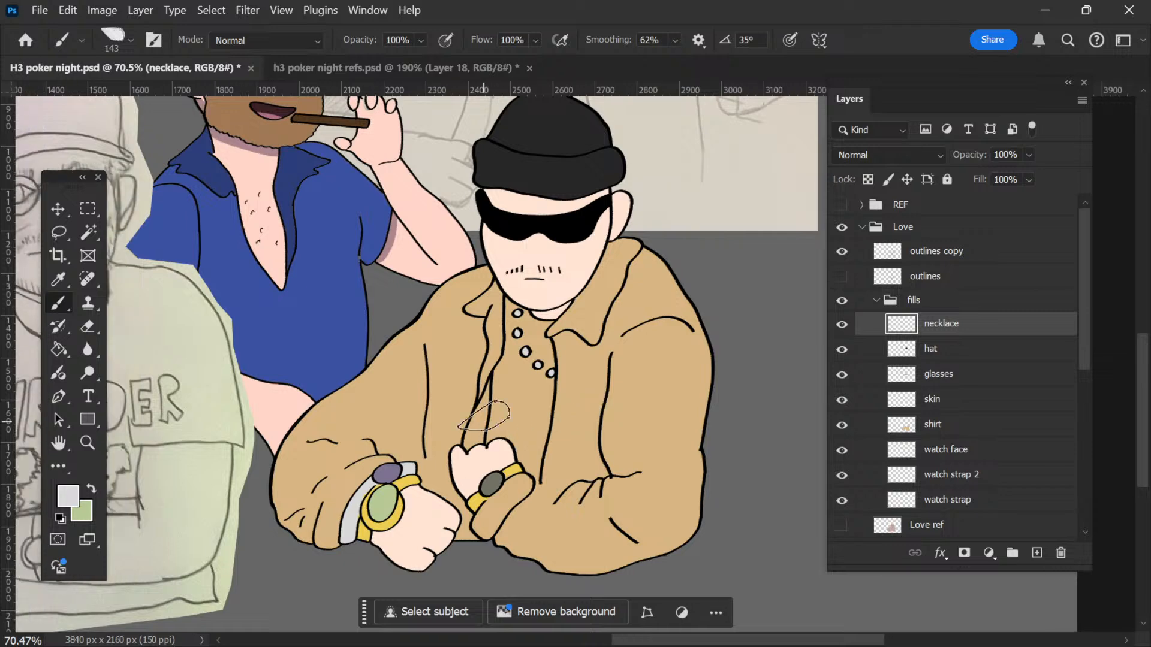
key(v)
click(487, 463)
scroll(550, 516, up, 2)
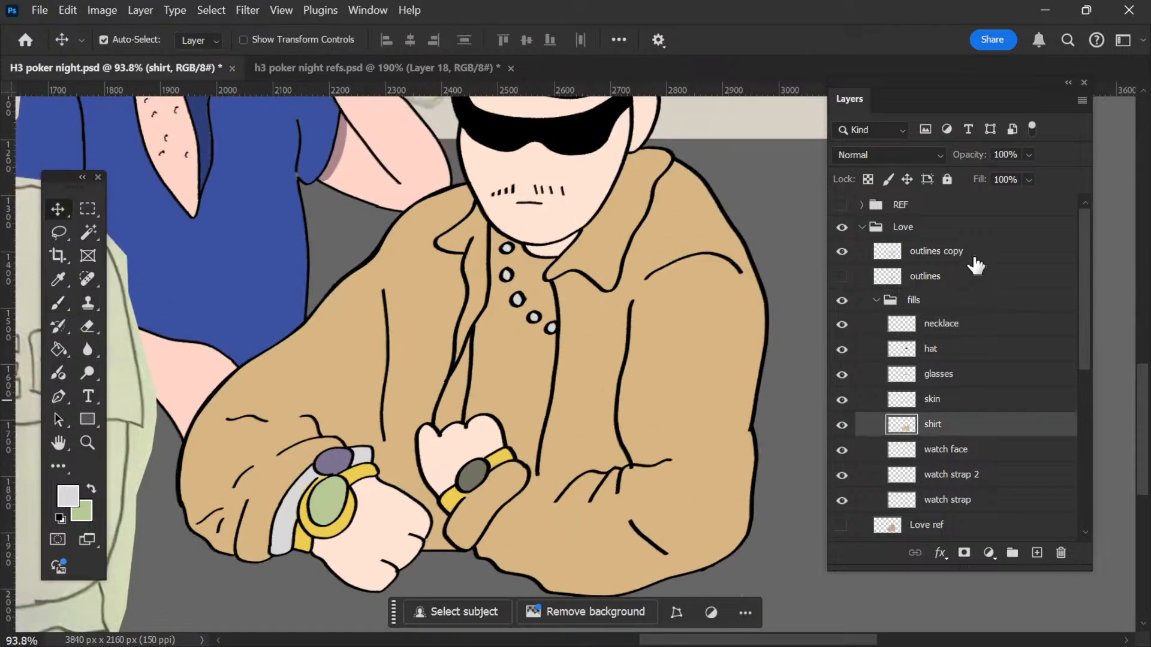
Step: Close the gap between the jacket opening line and the cuff on the outlines copy layer with a 12 px black brush
click(971, 256)
key(b)
scroll(627, 477, up, 9)
scroll(557, 446, down, 2)
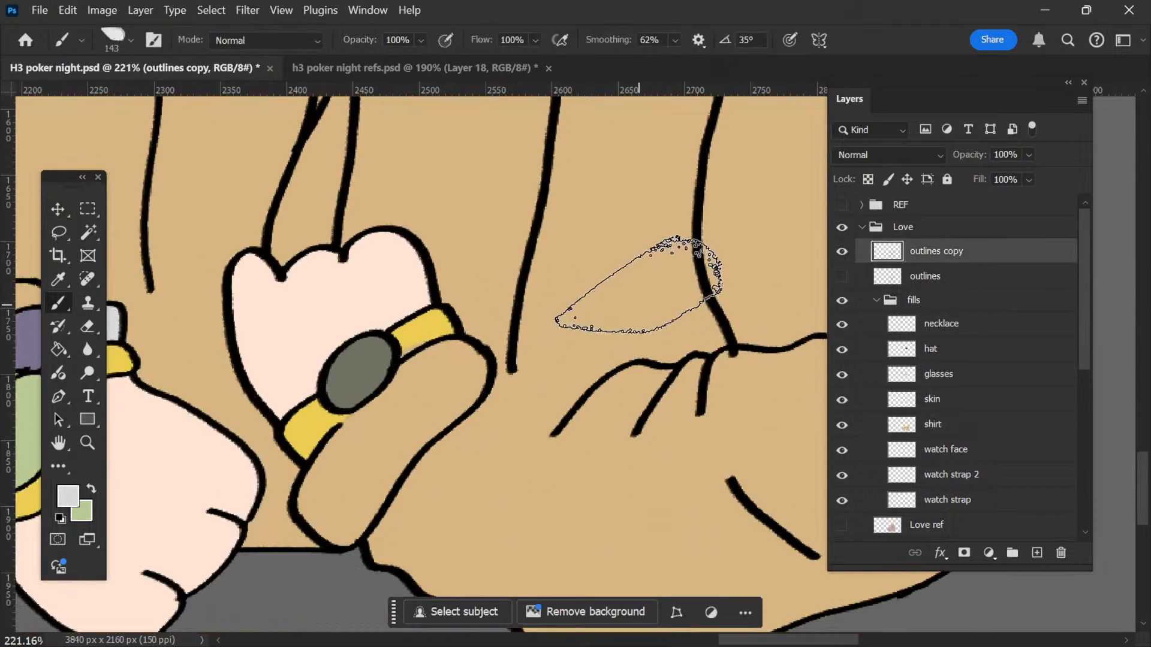
scroll(640, 285, up, 2)
right_click(647, 270)
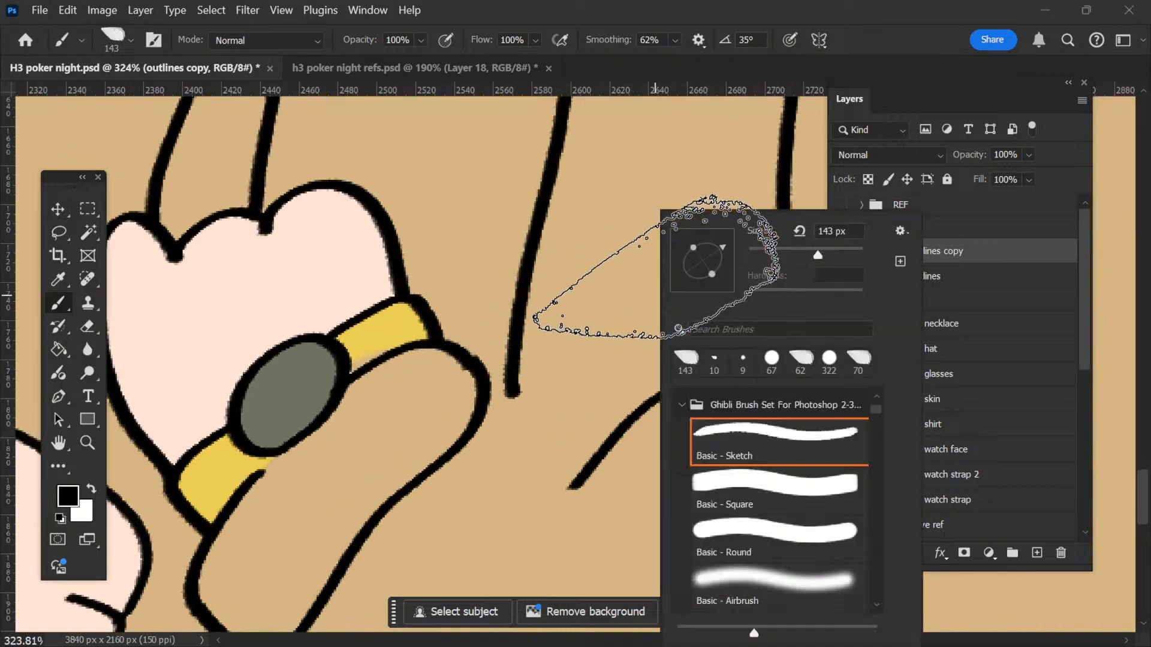
click(754, 248)
click(485, 407)
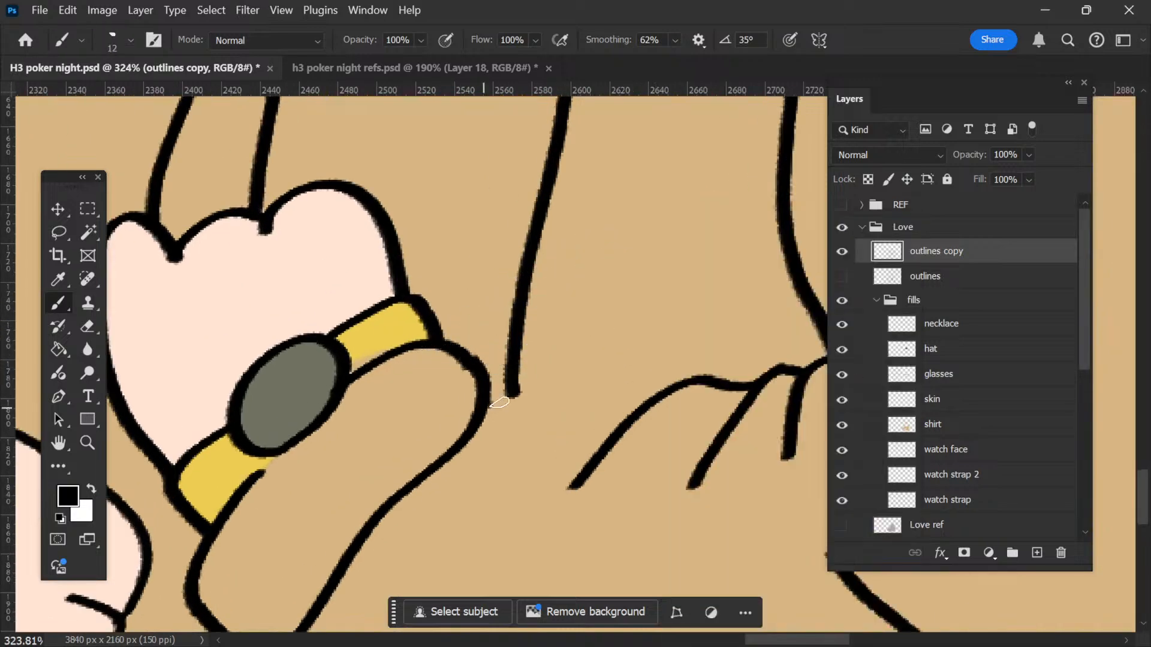
Step: Select the undershirt area around the necklace beads with the Magic Wand on the outlines copy layer
scroll(540, 367, down, 4)
scroll(540, 366, up, 2)
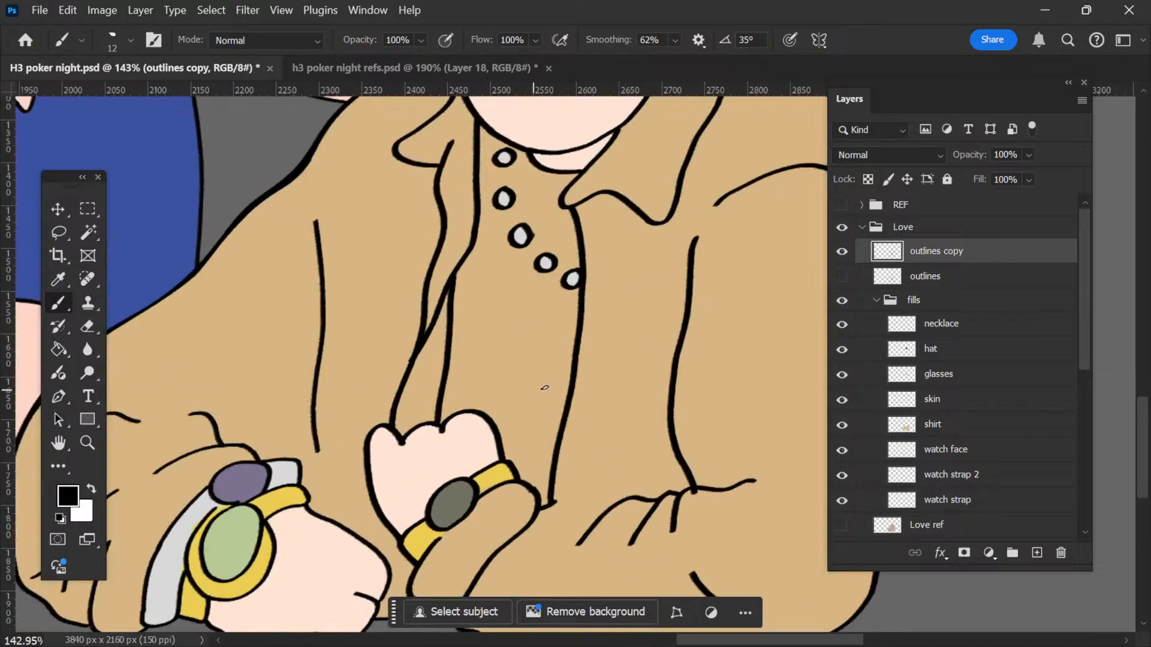
key(w)
click(540, 371)
scroll(540, 371, down, 2)
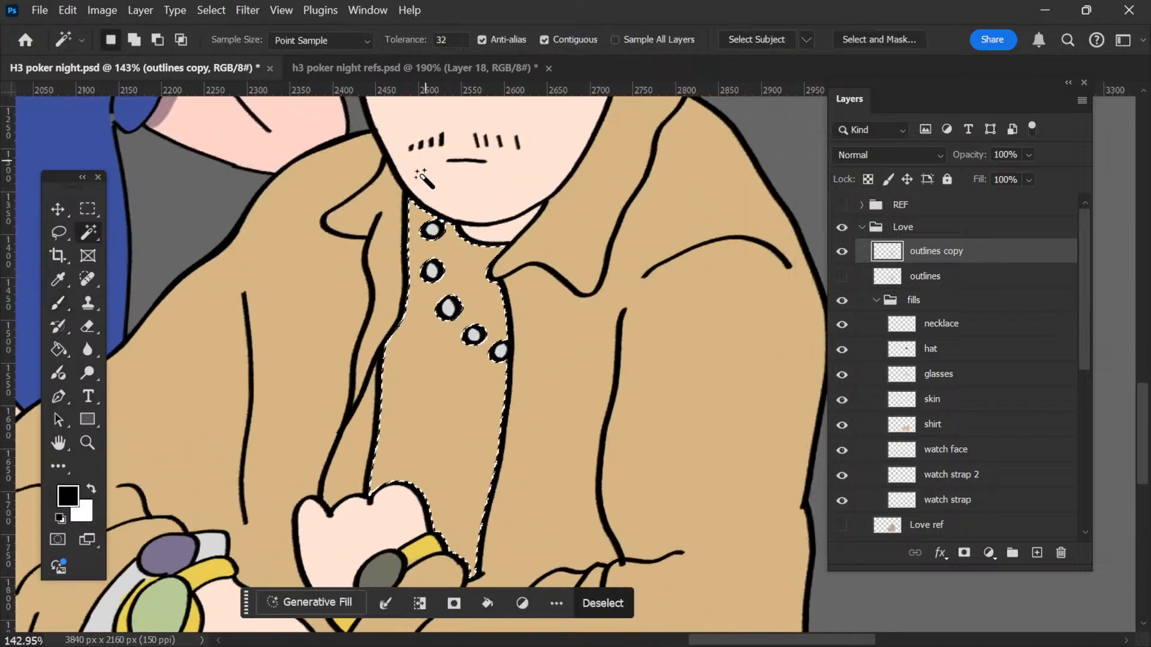
scroll(393, 199, down, 2)
scroll(436, 227, up, 3)
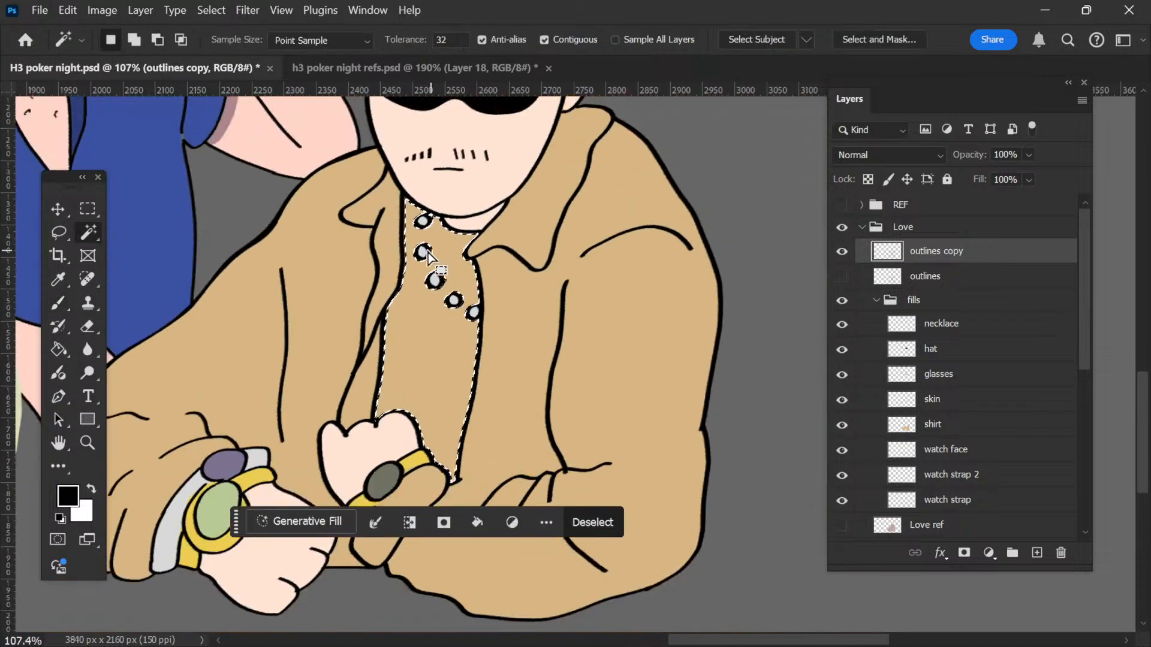
scroll(398, 323, up, 2)
Step: Expand the undershirt selection by 2 pixels
click(211, 10)
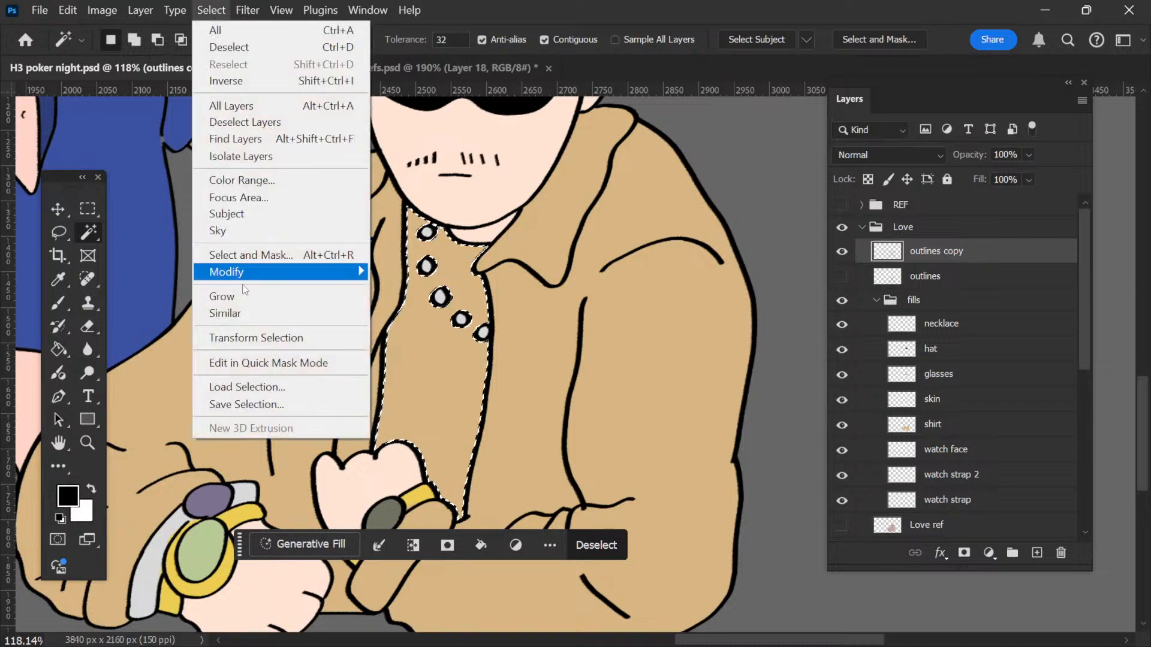
mouse_move(246, 282)
click(404, 305)
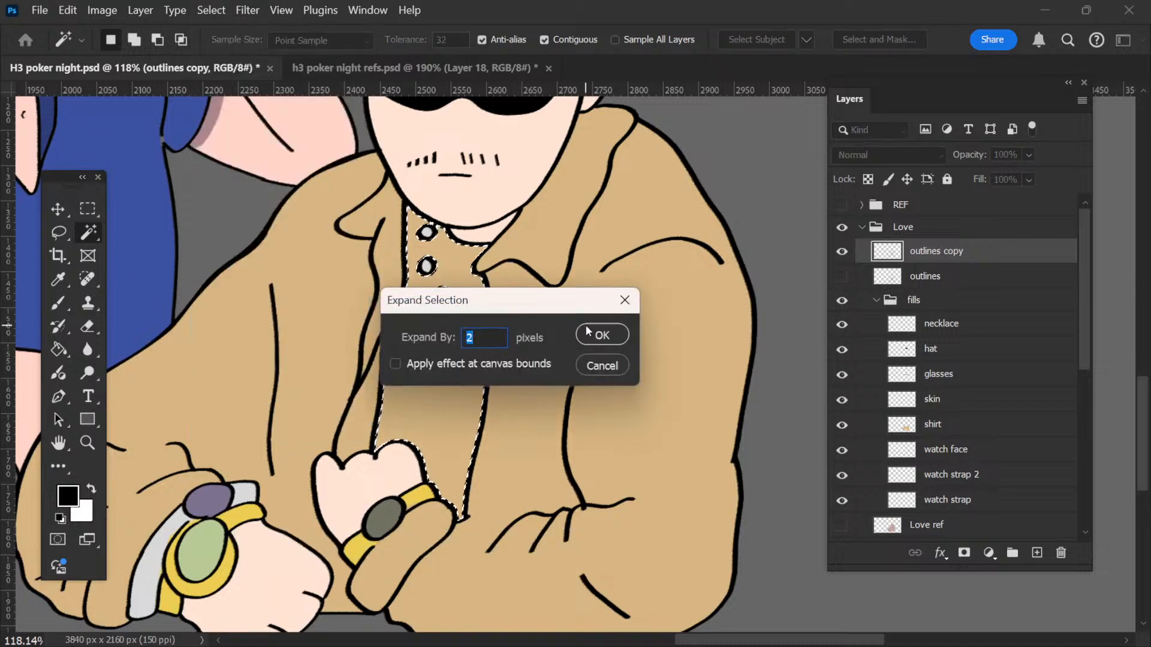
text(2)
click(601, 333)
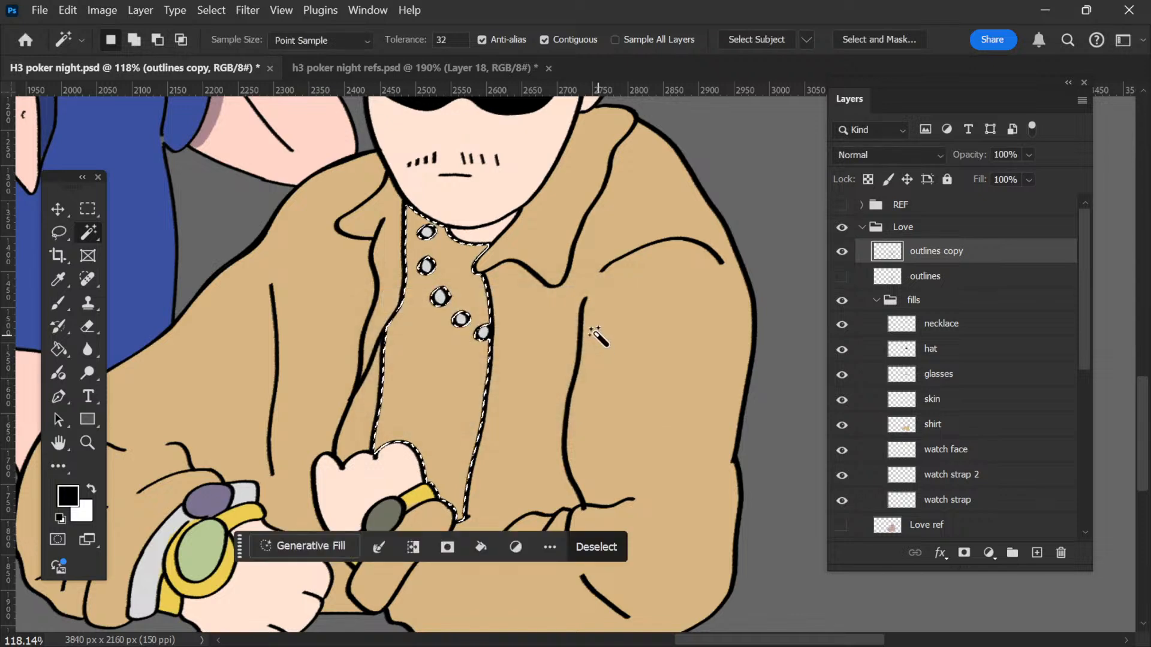
Step: Make the necklace layer active and sample the dark brown undershirt in the reference photo document as the foreground color
scroll(564, 483, up, 2)
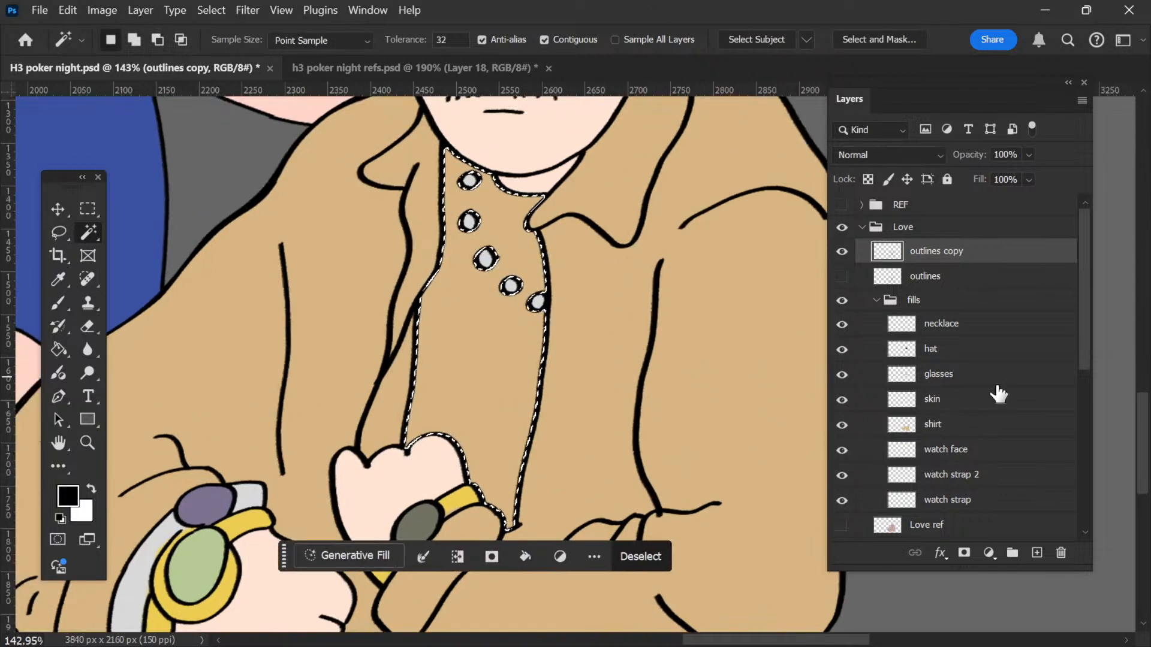
click(980, 327)
scroll(529, 339, down, 1)
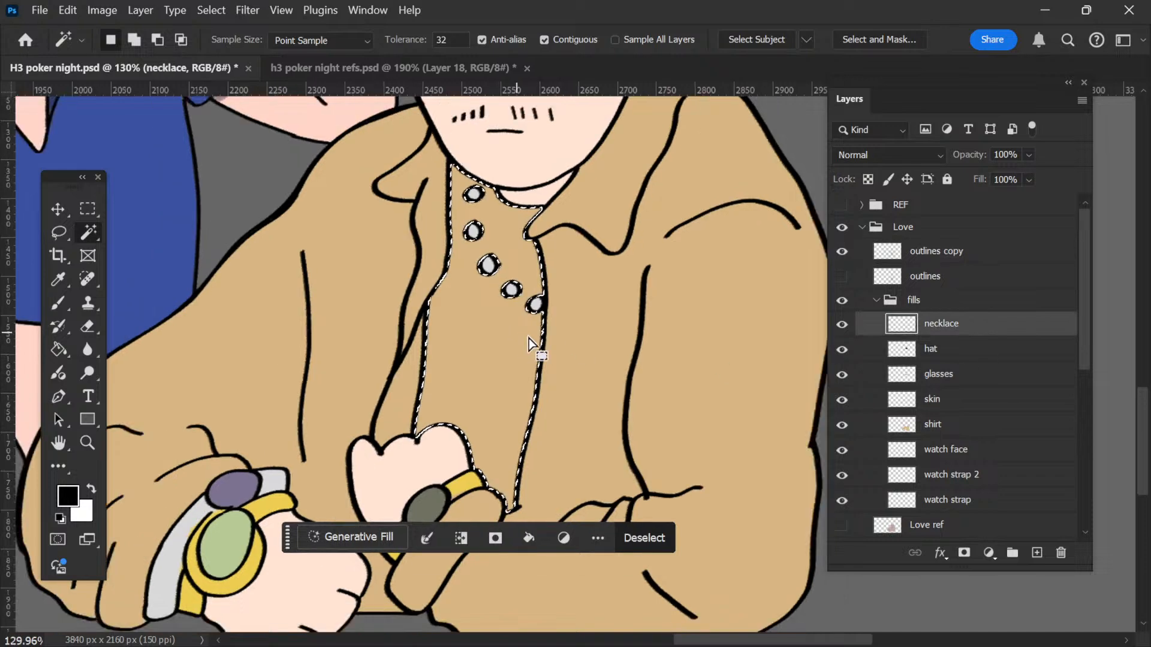
key(ctrl+Tab)
scroll(558, 405, down, 3)
scroll(336, 380, up, 2)
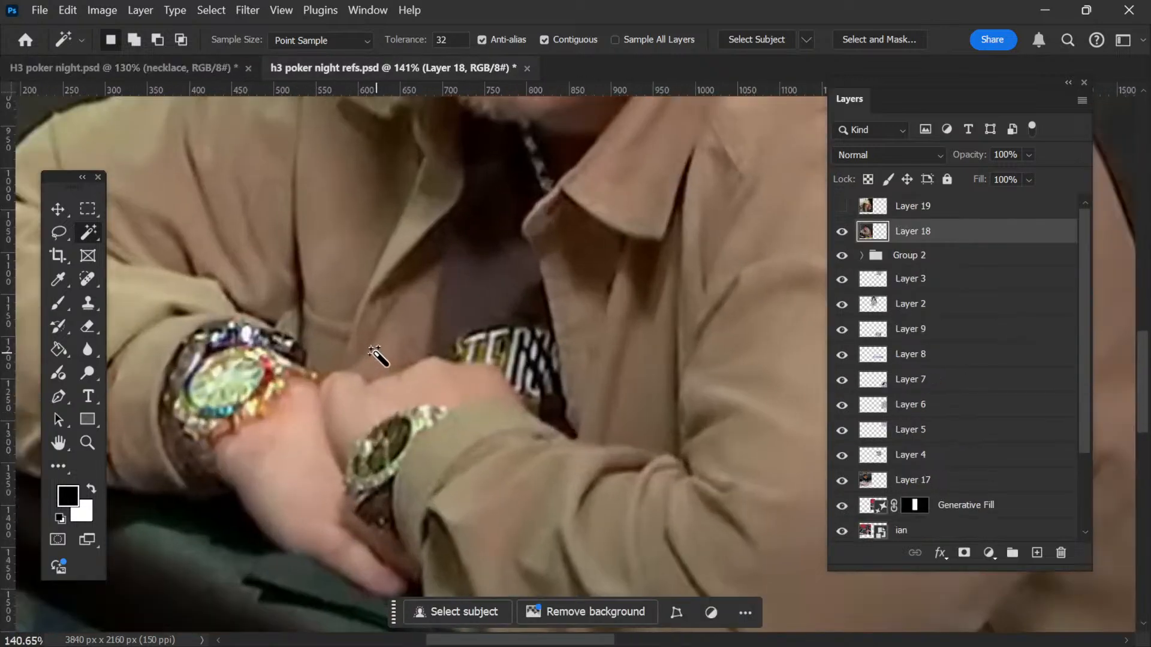
key(o)
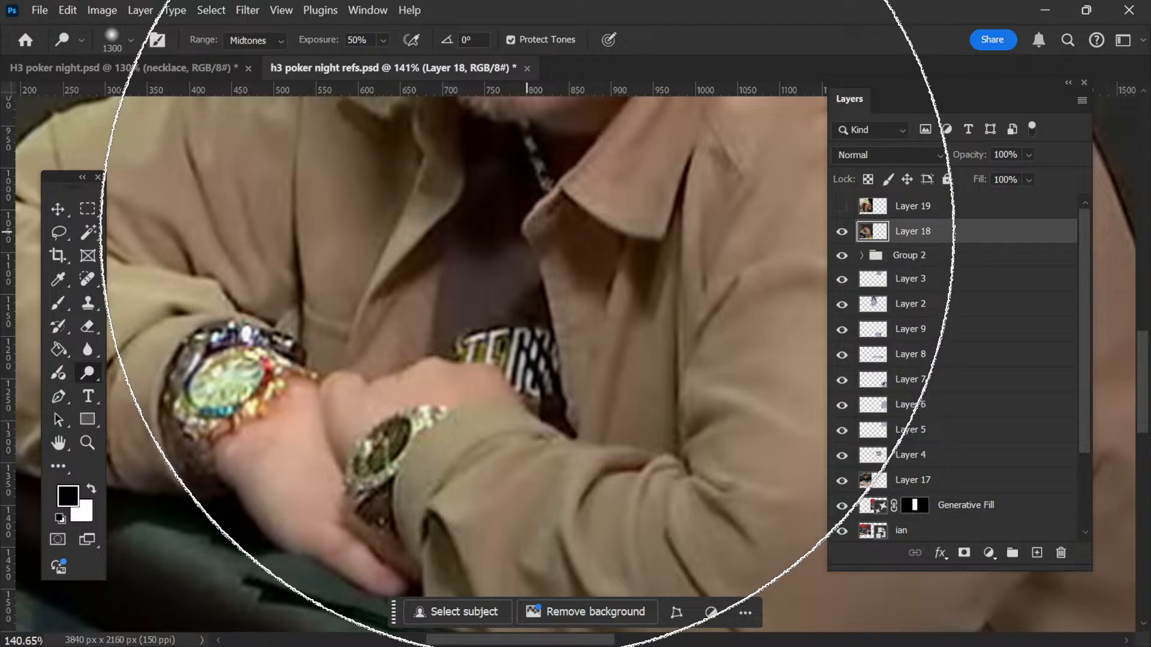
key(i)
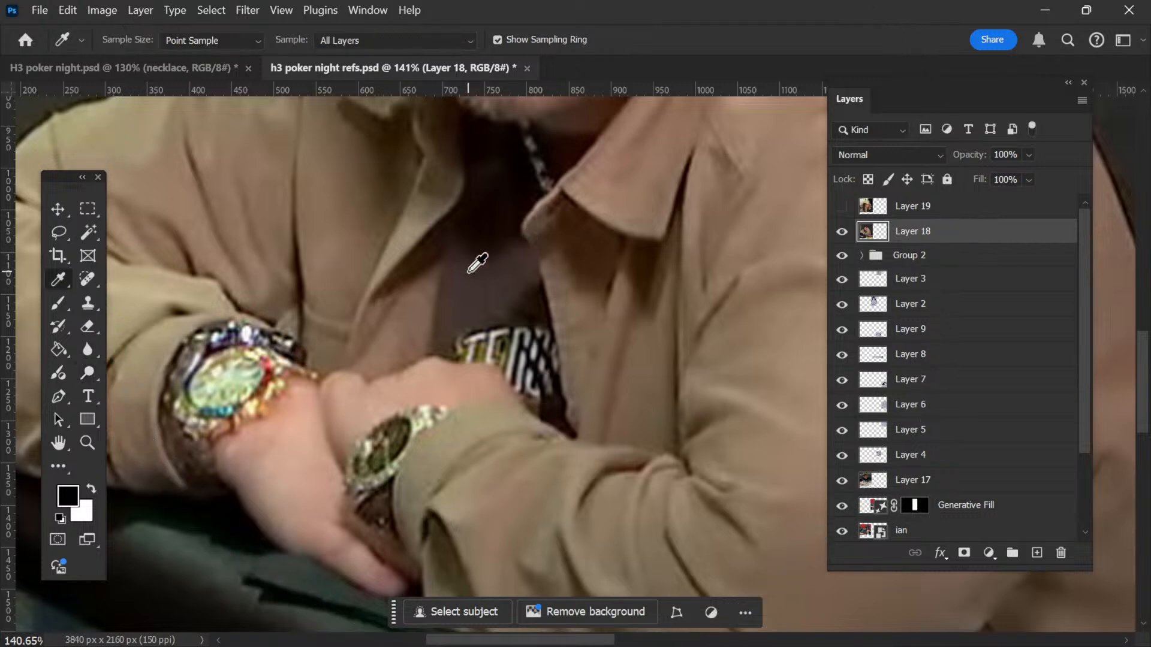
key(ctrl+Tab)
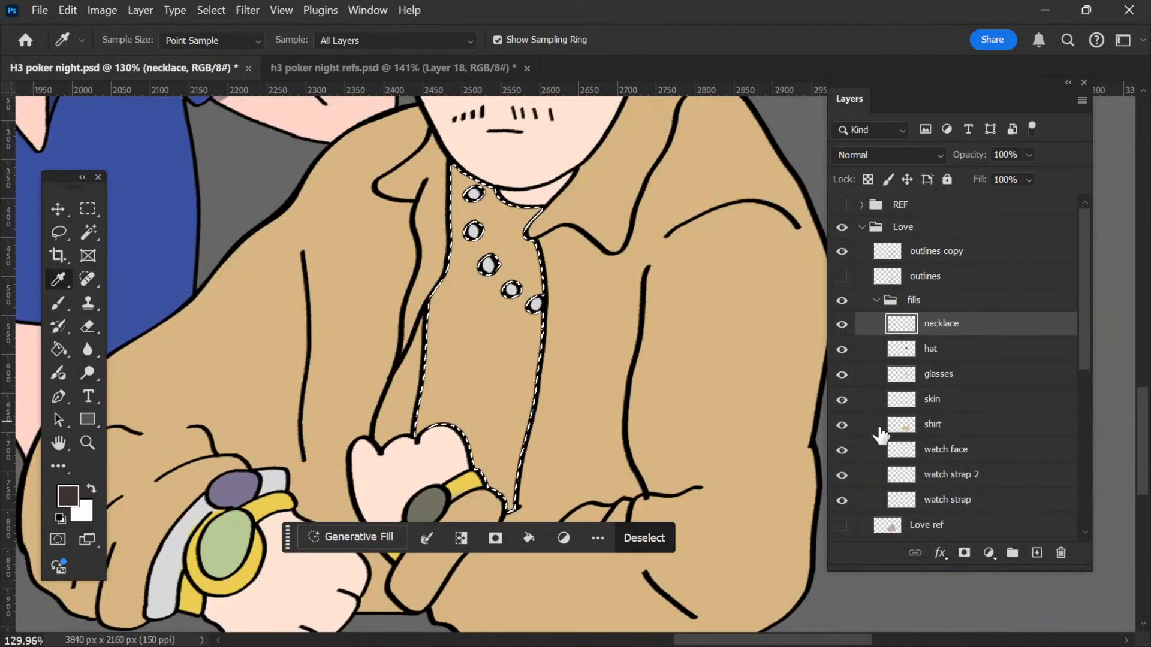
Step: Add a new layer named hate above the necklace layer in the fills group
click(1037, 552)
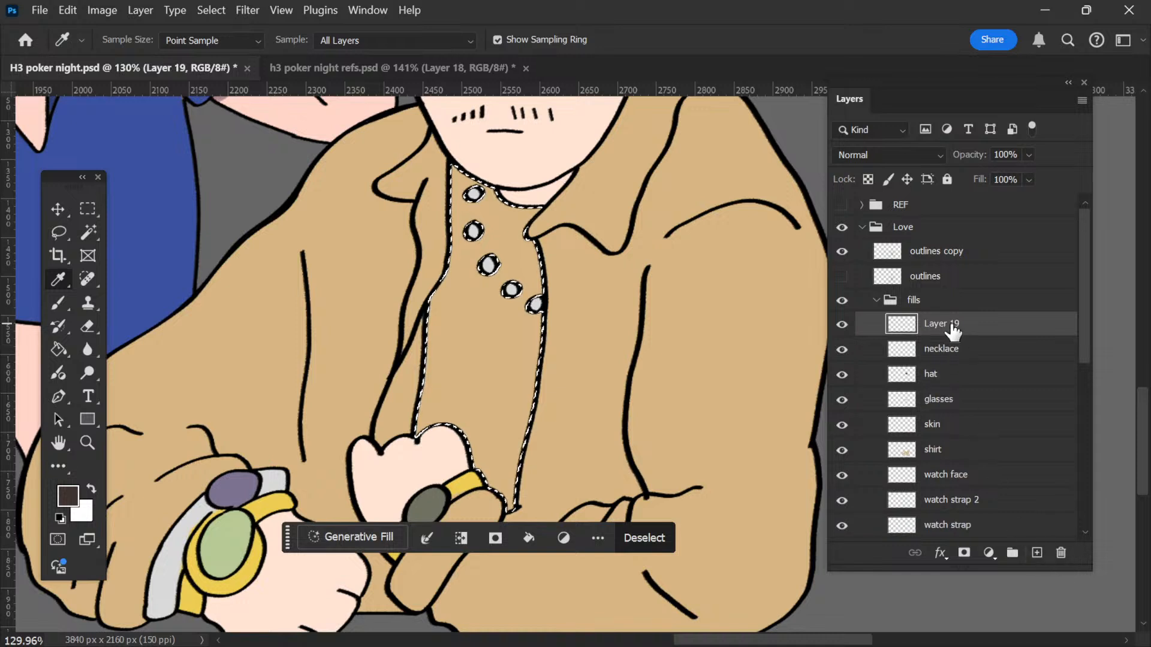
double_click(935, 324)
text(hate)
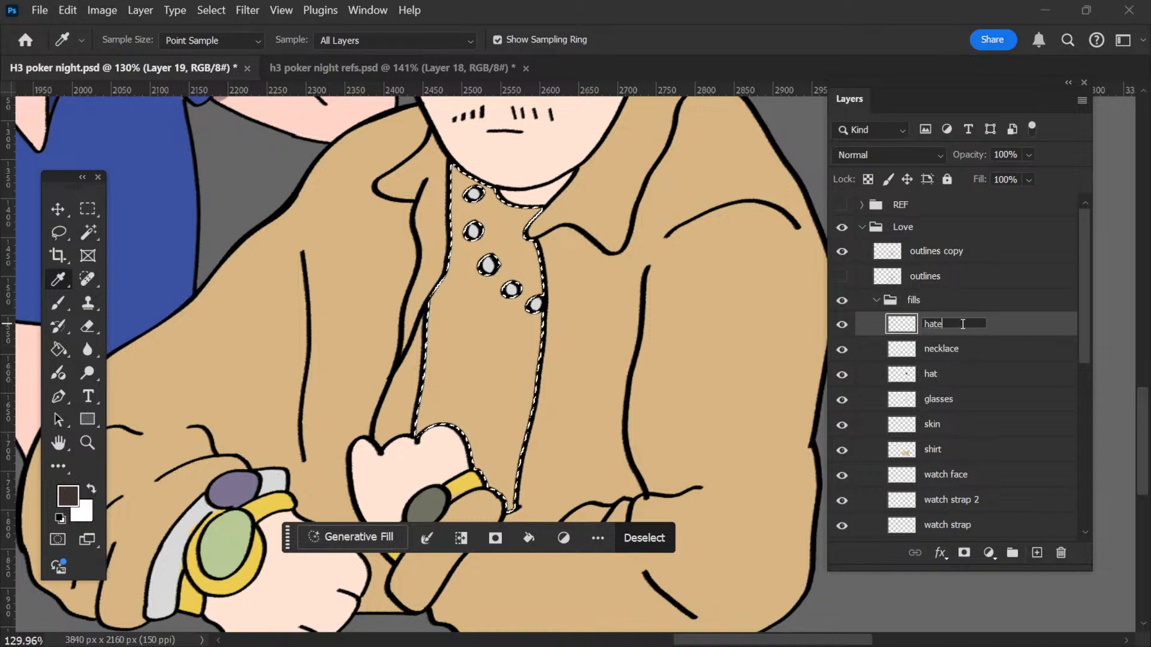
key(Return)
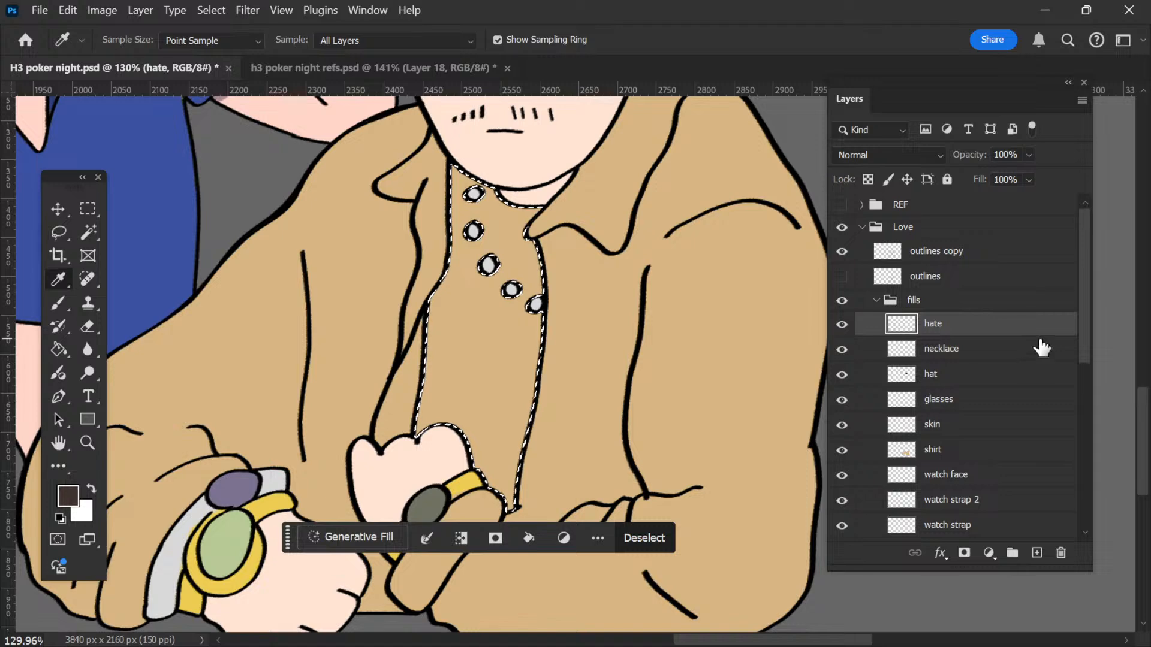
Step: Fill the selected undershirt area with the sampled dark brown on the hate layer and clear the selection
key(g)
click(508, 401)
key(ctrl+d)
scroll(585, 386, down, 4)
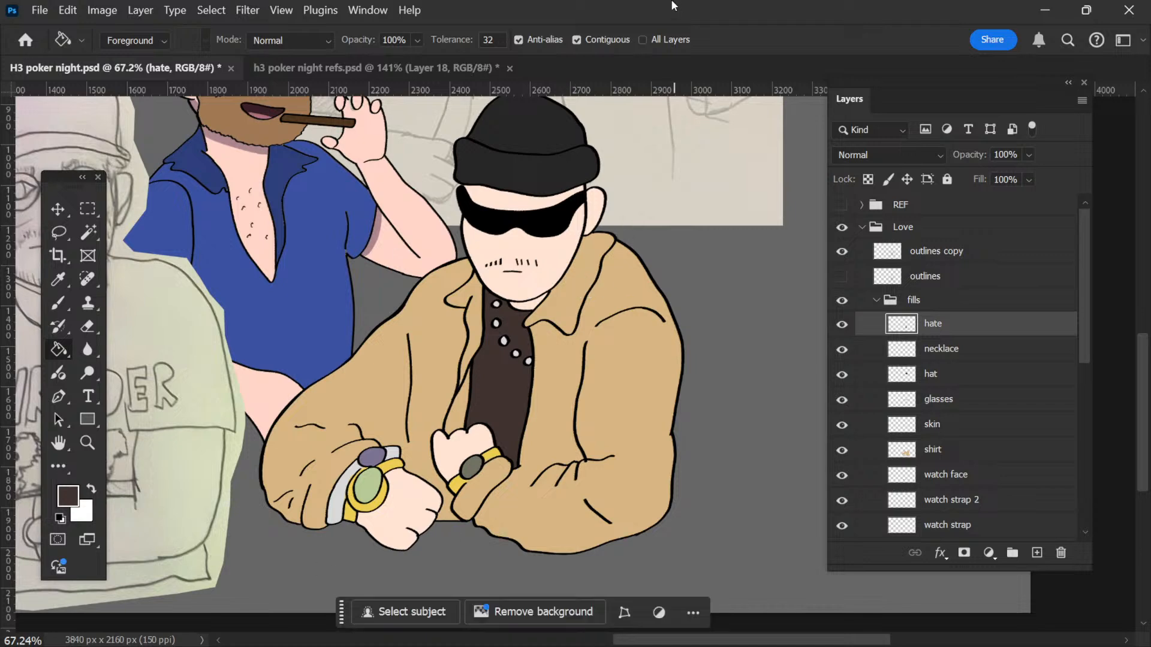
scroll(680, 215, down, 2)
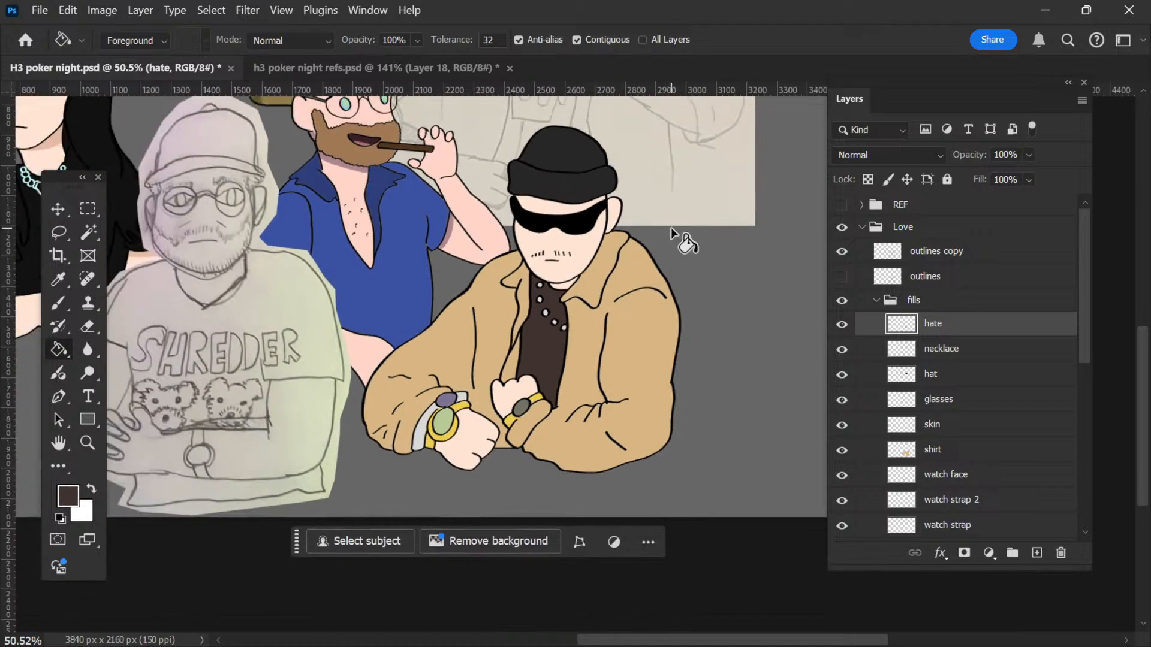
scroll(671, 228, up, 3)
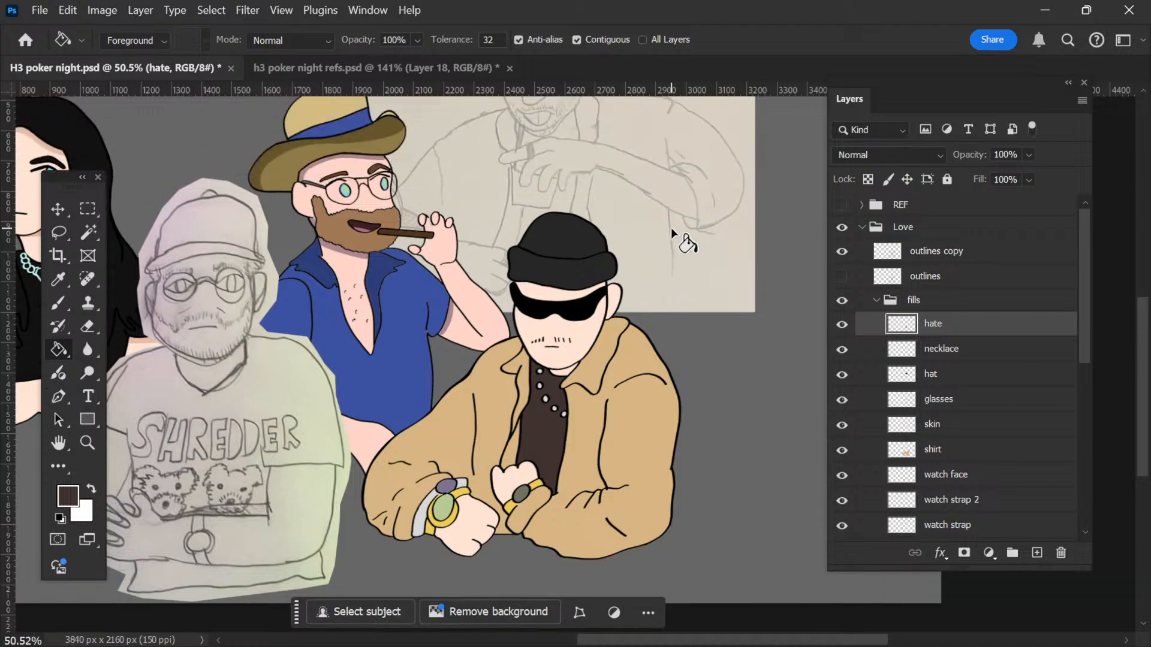
scroll(670, 228, left, 4)
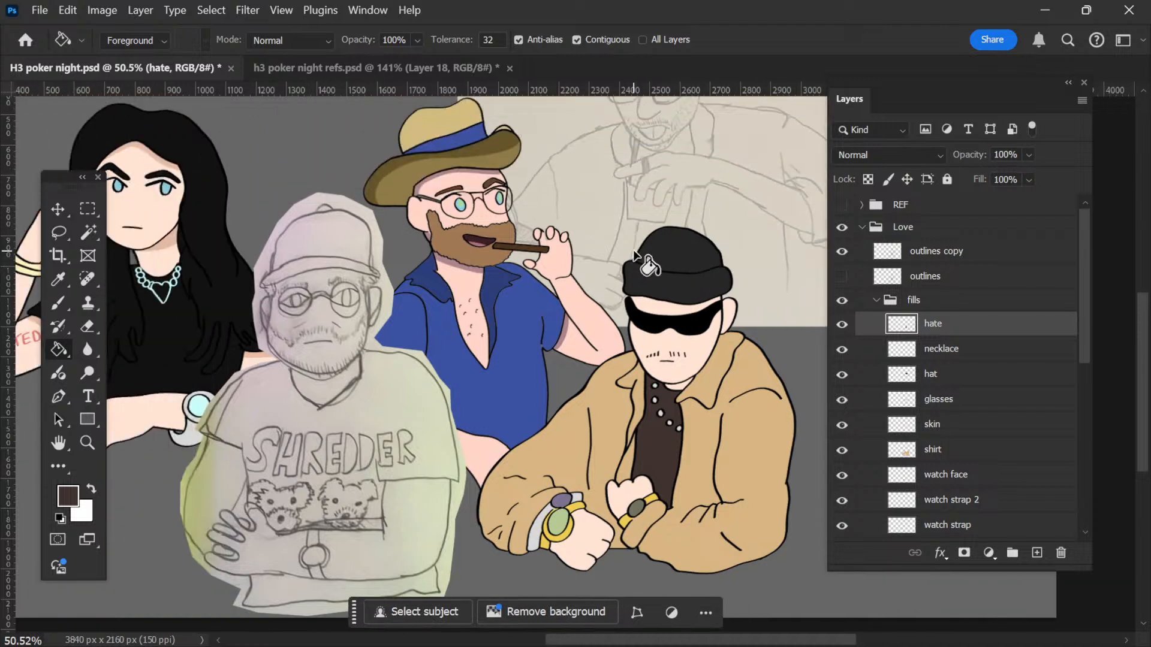
Step: Sample the peach skin shadow color from the long-haired woman as the foreground color, and make the beanie player's skin layer active
key(i)
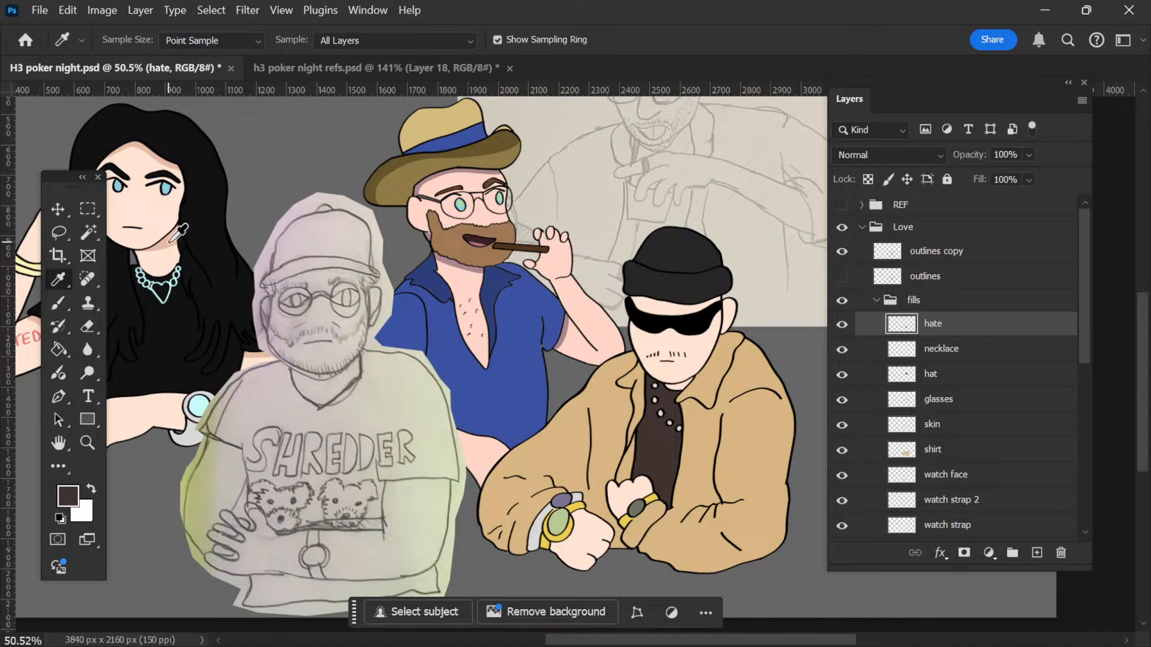
key(v)
scroll(571, 340, up, 6)
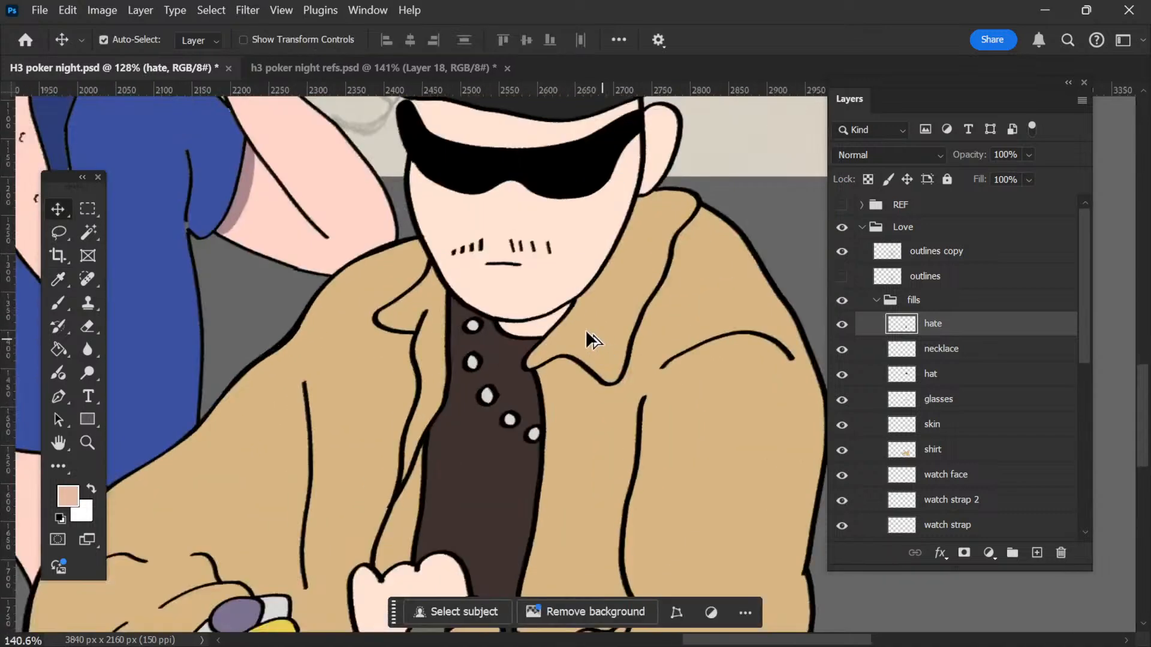
scroll(585, 335, up, 6)
ctrl+click(509, 341)
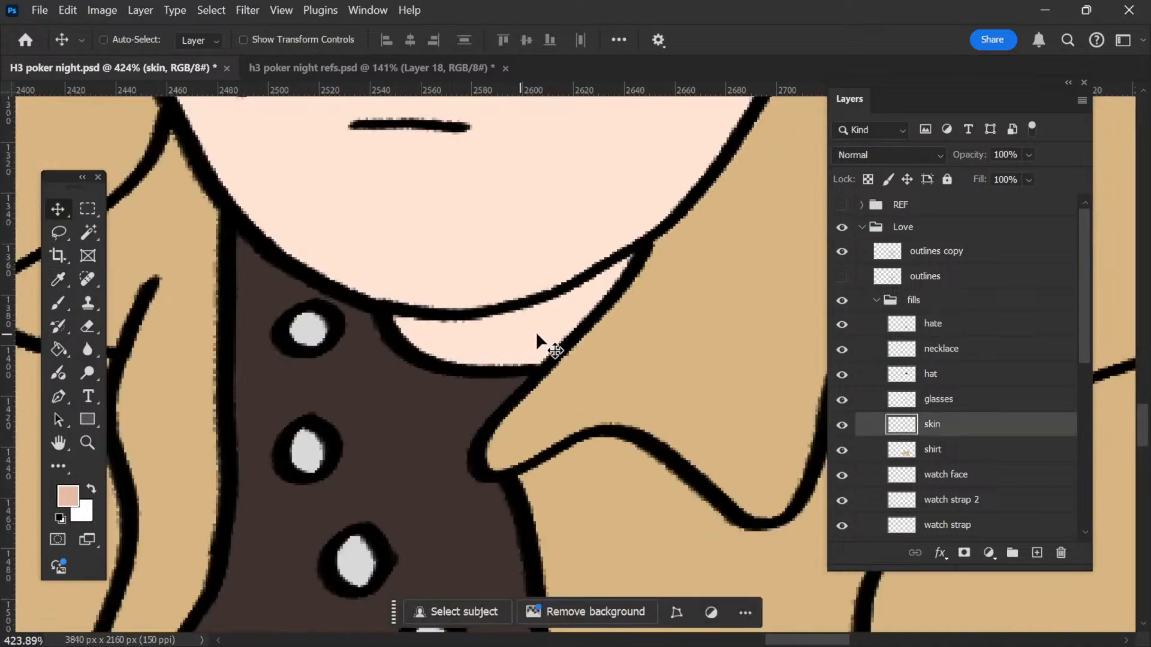
Step: Add a new layer above the fills group and place it in a group named shading
click(879, 300)
click(1036, 553)
key(ctrl+g)
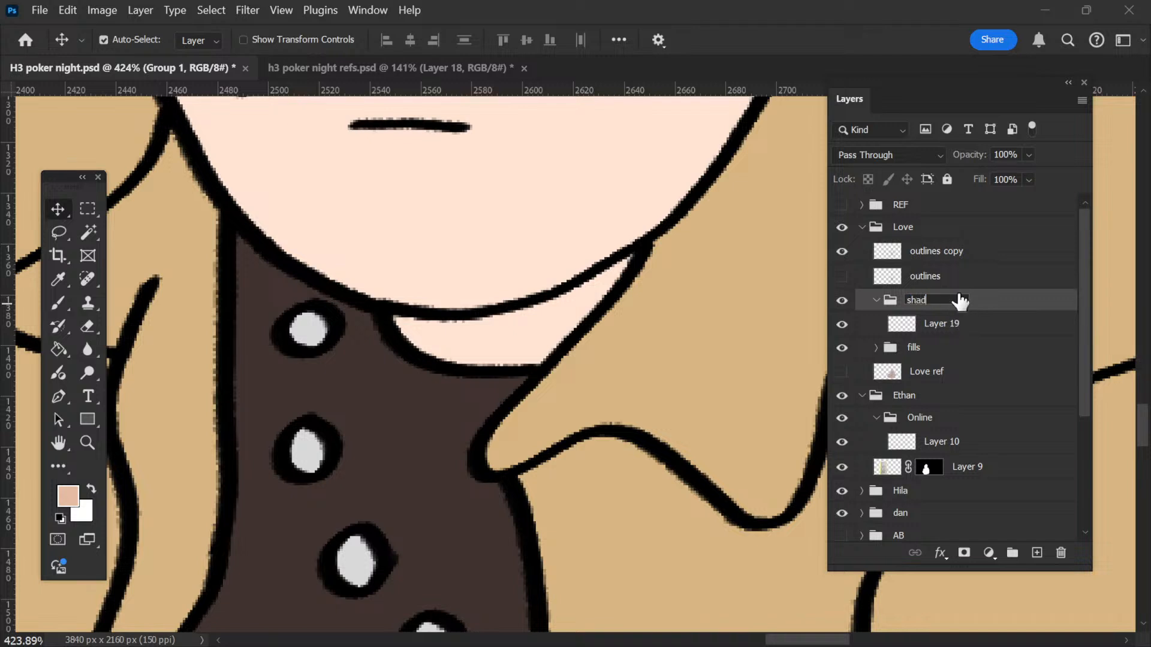
text(shading)
key(Return)
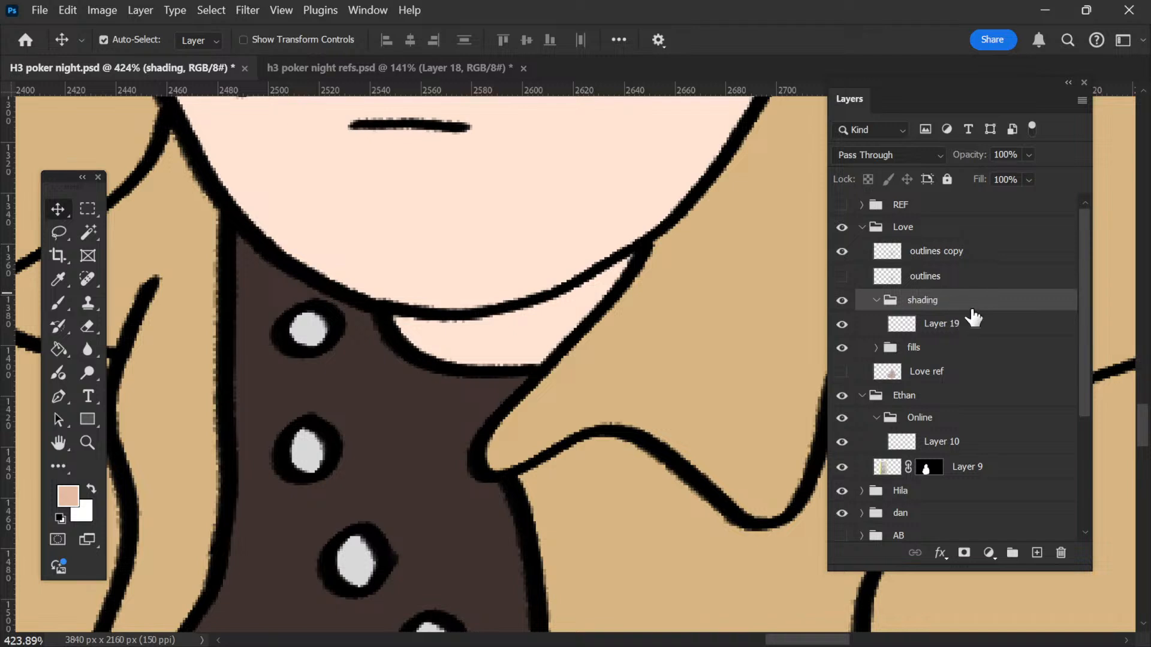
Step: Load the skin layer's pixels as a selection and make the empty layer in the shading group active
click(877, 348)
click(476, 276)
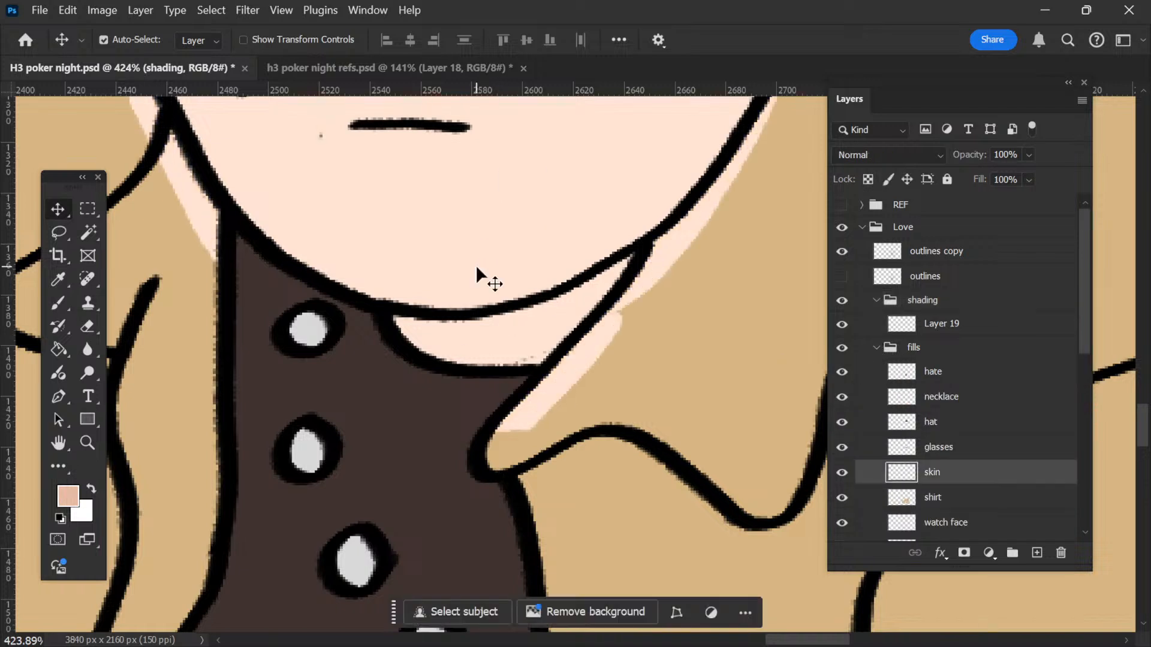
ctrl+click(902, 474)
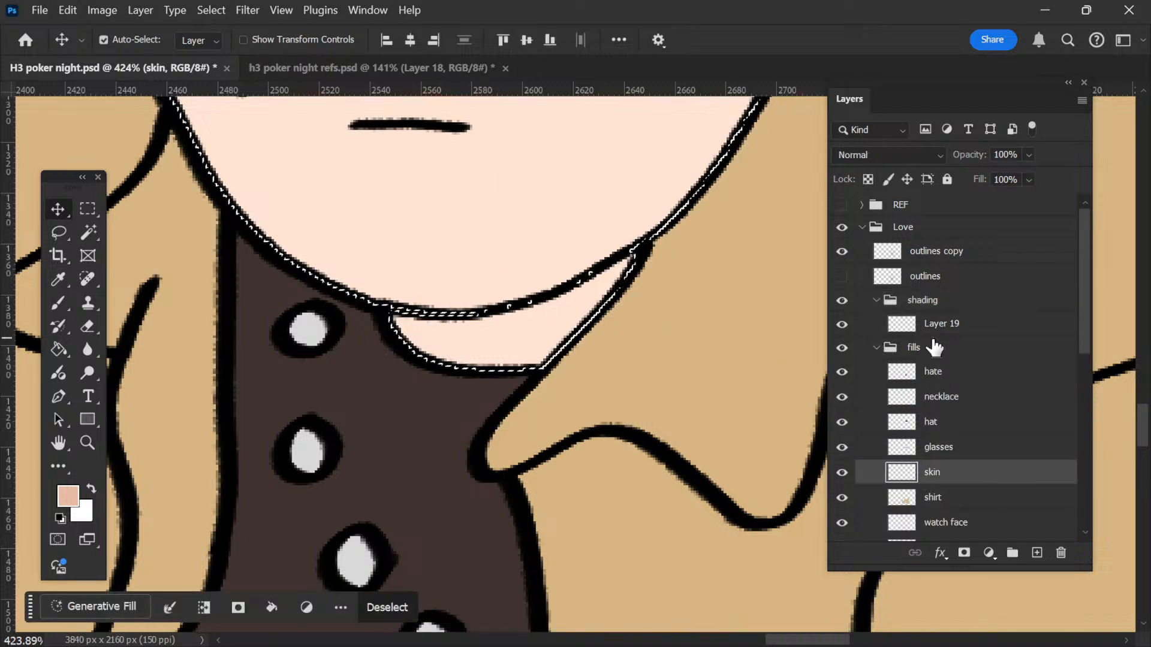
click(956, 330)
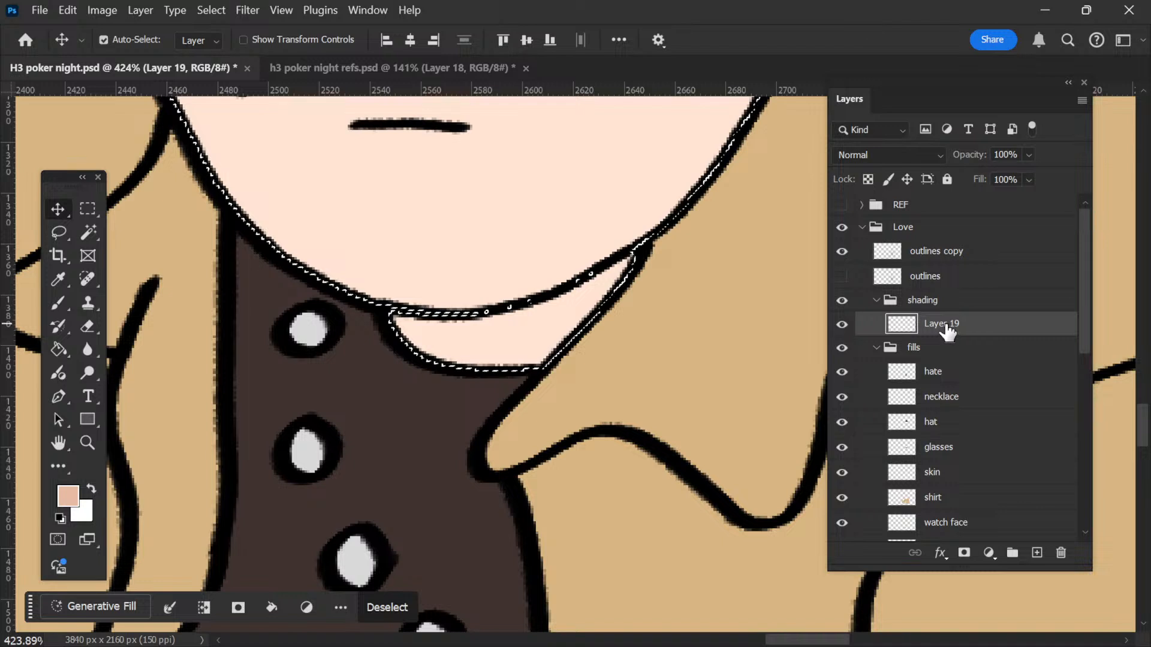
Step: Rename the layer inside the shading group as shading
double_click(945, 324)
text(shad)
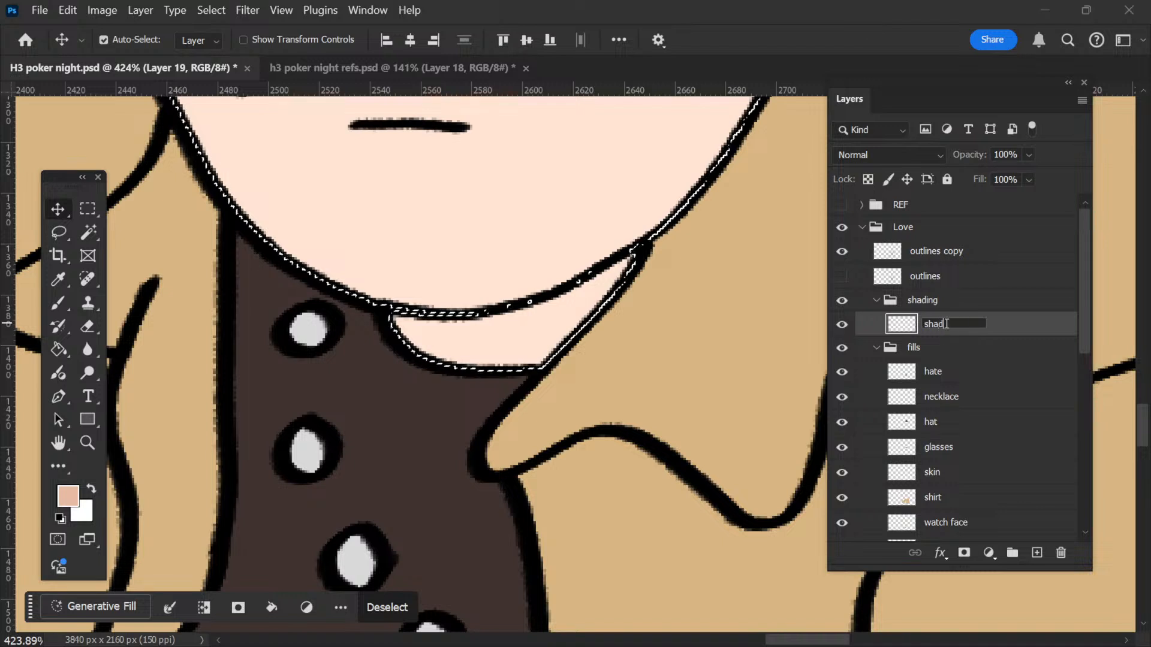
text(ing])
key(Return)
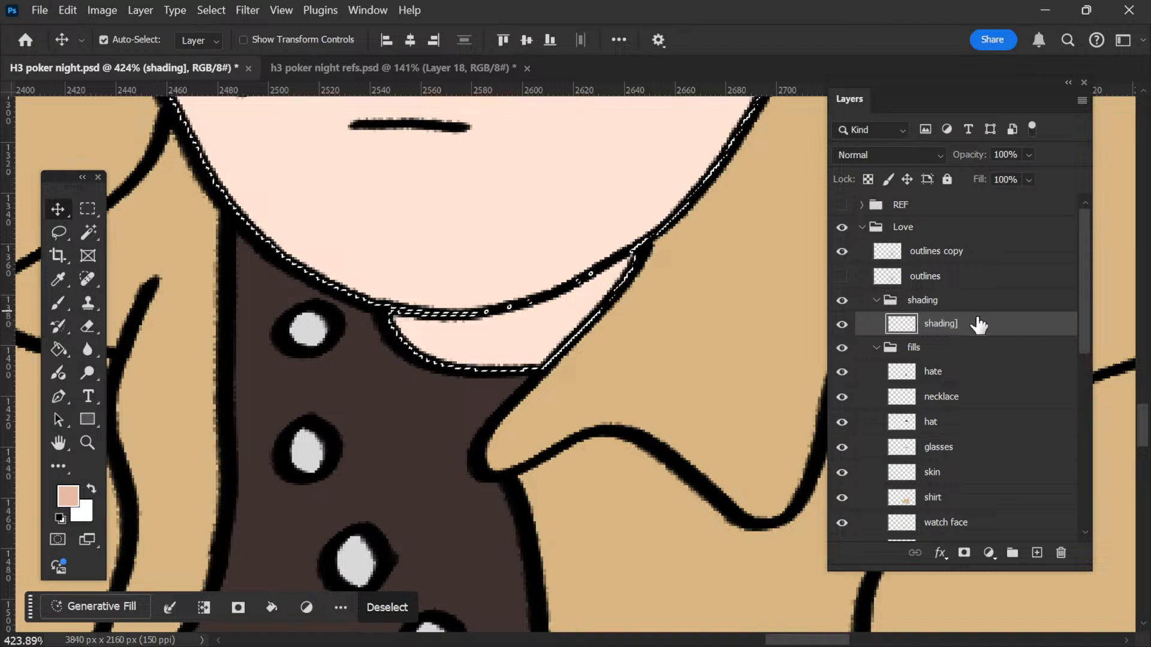
double_click(955, 325)
click(965, 326)
key(BackSpace)
key(Return)
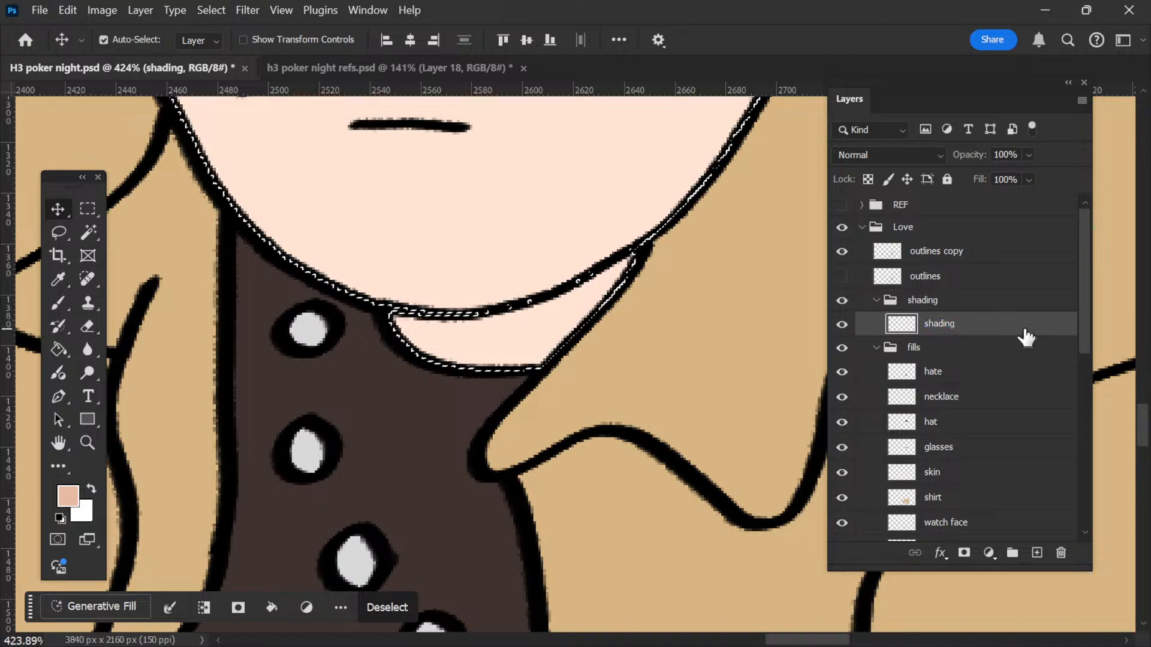
Step: Paint a peach shadow across the neck below the chin with a 25 px Basic - Sketch brush, and clear the skin selection
key(b)
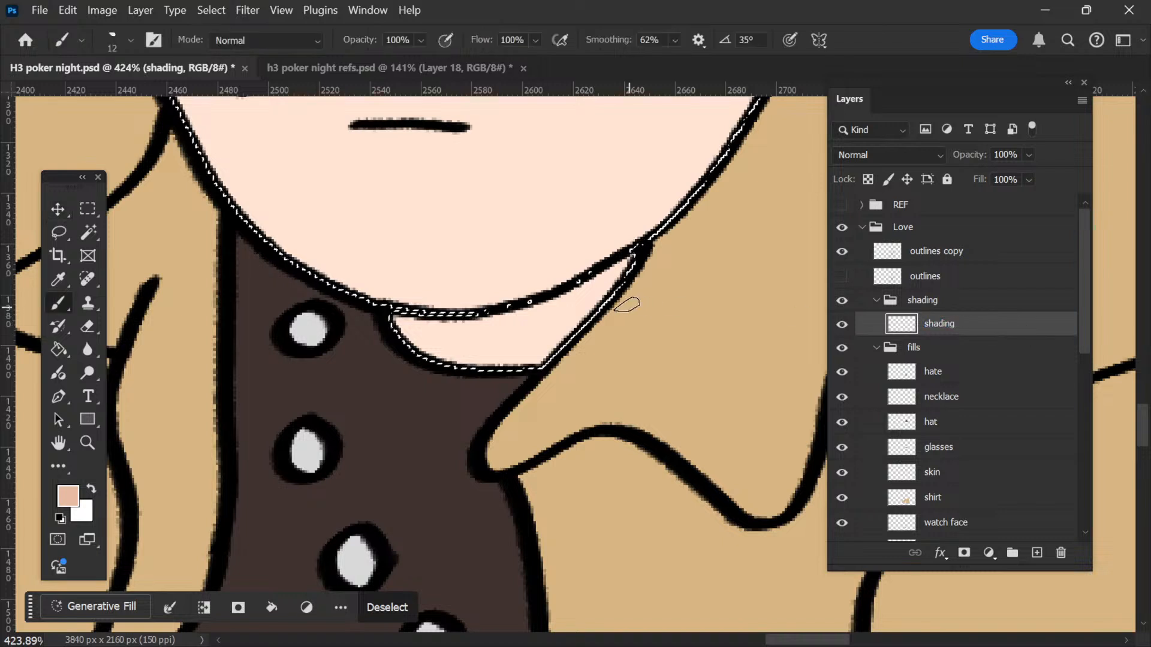
scroll(624, 303, up, 2)
right_click(555, 212)
drag(664, 248, 654, 253)
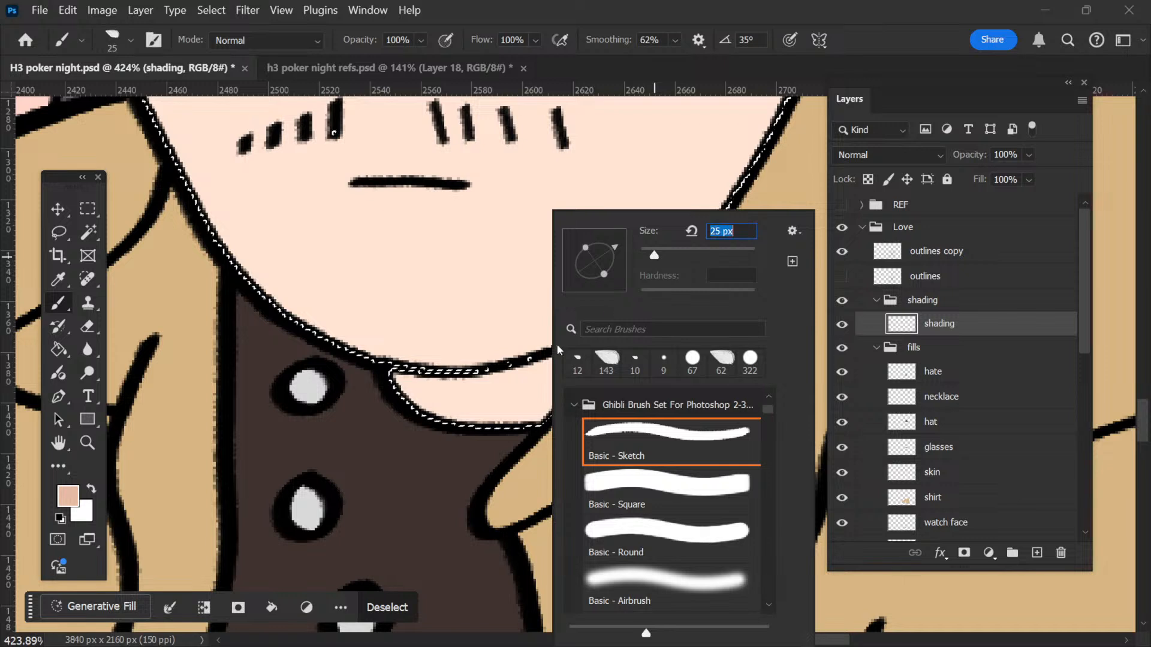
drag(398, 372, 591, 347)
key(ctrl+z)
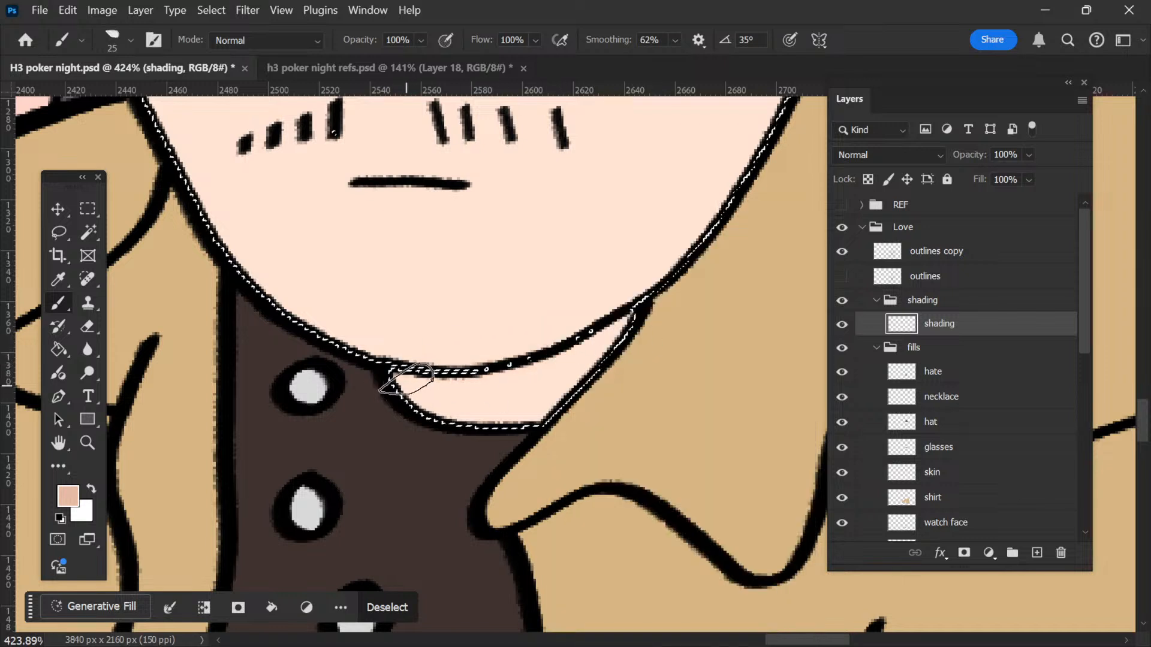
mouse_move(390, 380)
mouse_down()
mouse_move(497, 398)
mouse_move(571, 385)
mouse_move(648, 336)
mouse_up()
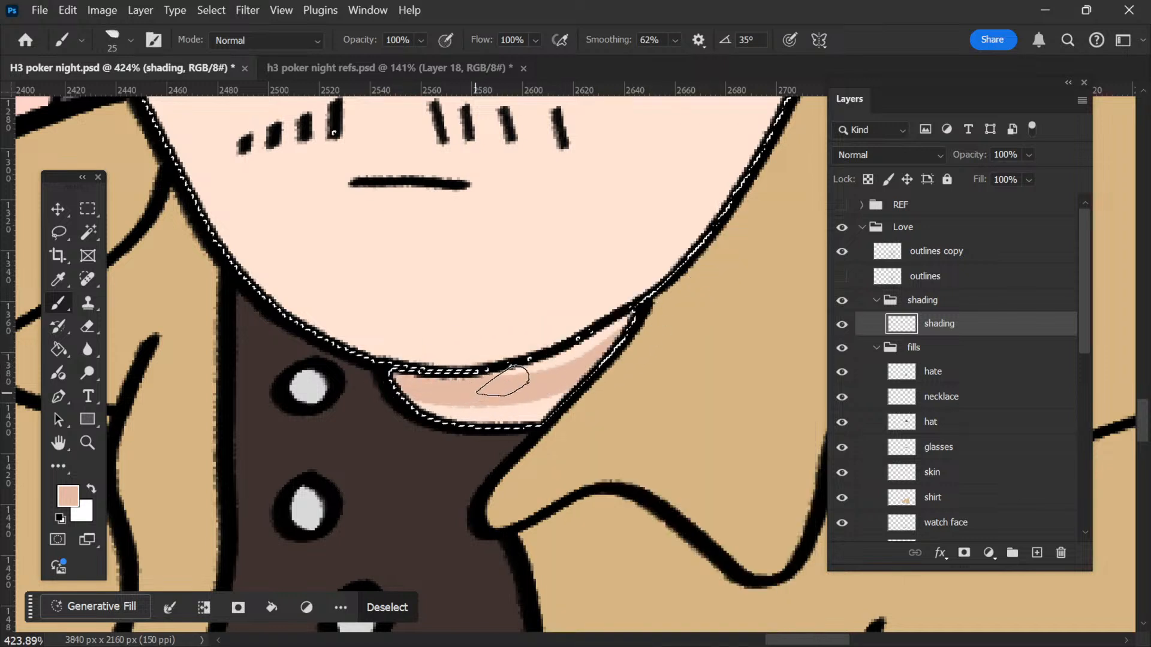
drag(503, 382, 662, 300)
scroll(591, 353, down, 3)
key(ctrl+d)
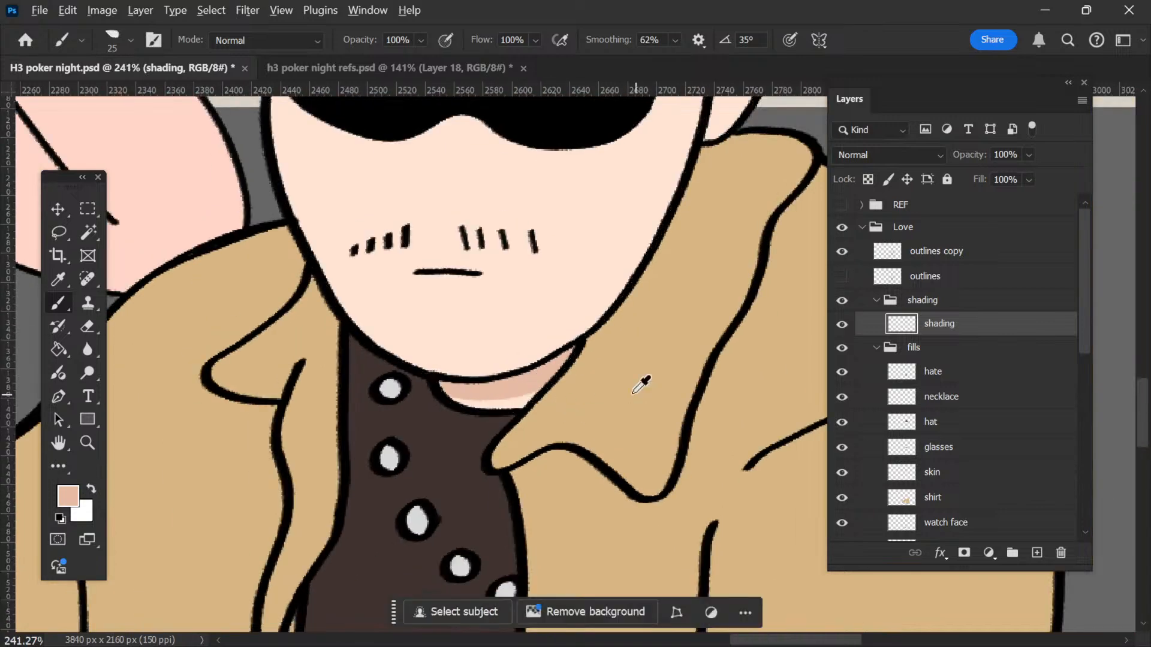
Step: Restore the skin selection and paint a peach shadow on the ear along the edge of the face
scroll(590, 354, down, 5)
scroll(434, 299, up, 3)
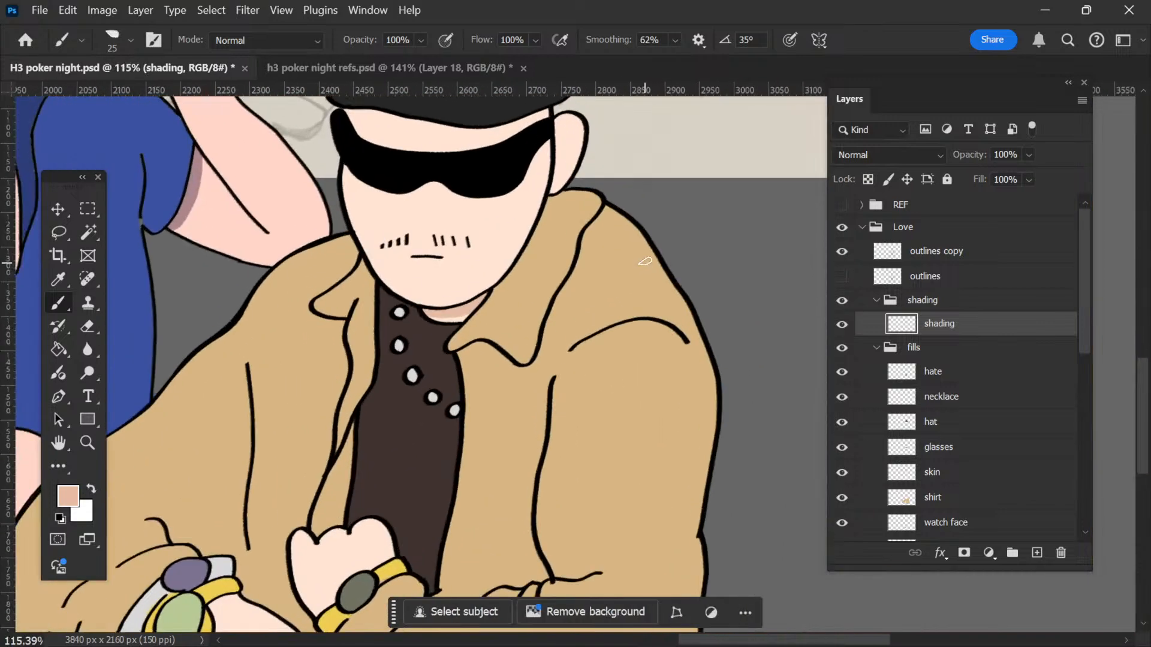
key(ctrl+shift+d)
scroll(459, 280, up, 3)
scroll(650, 210, up, 2)
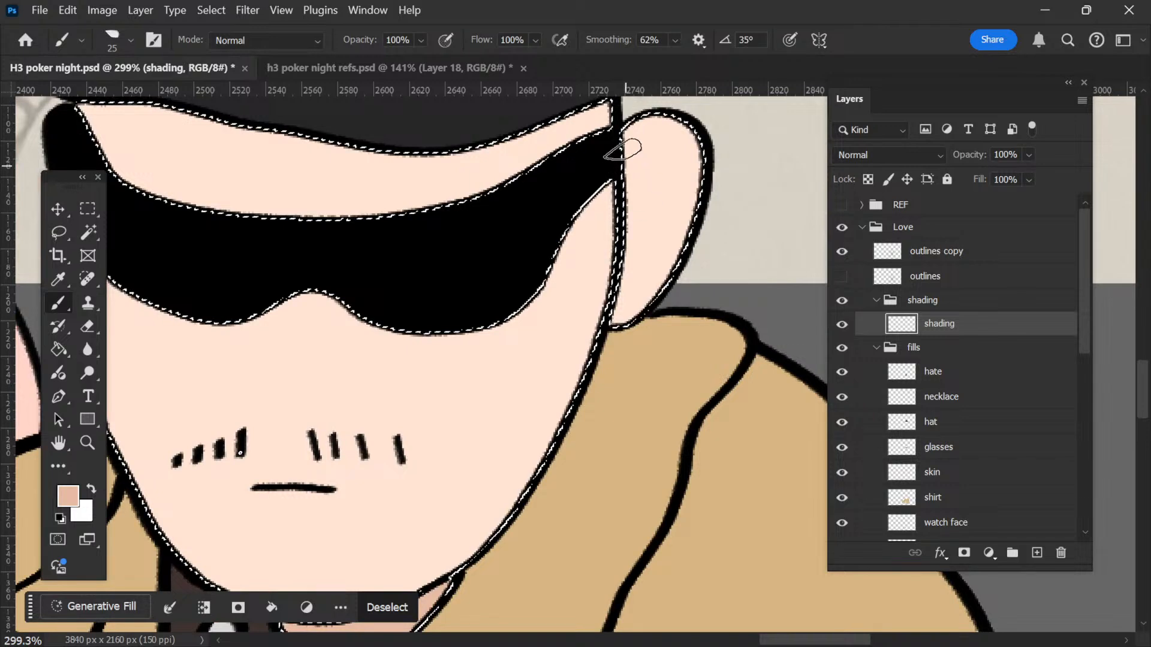
drag(628, 140, 624, 317)
scroll(611, 309, up, 2)
Step: Erase the shadow spill on the cheek beside the ear with a 9 px eraser, and clear the selection
key(e)
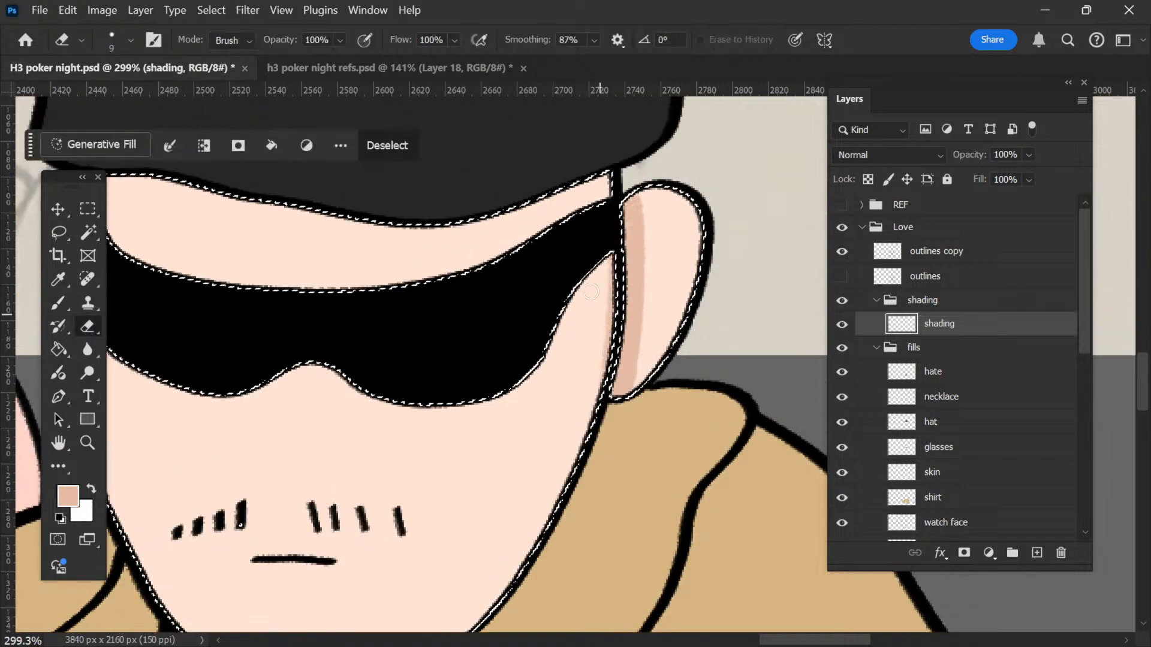
mouse_move(604, 250)
mouse_down()
mouse_move(621, 359)
mouse_move(601, 448)
mouse_up()
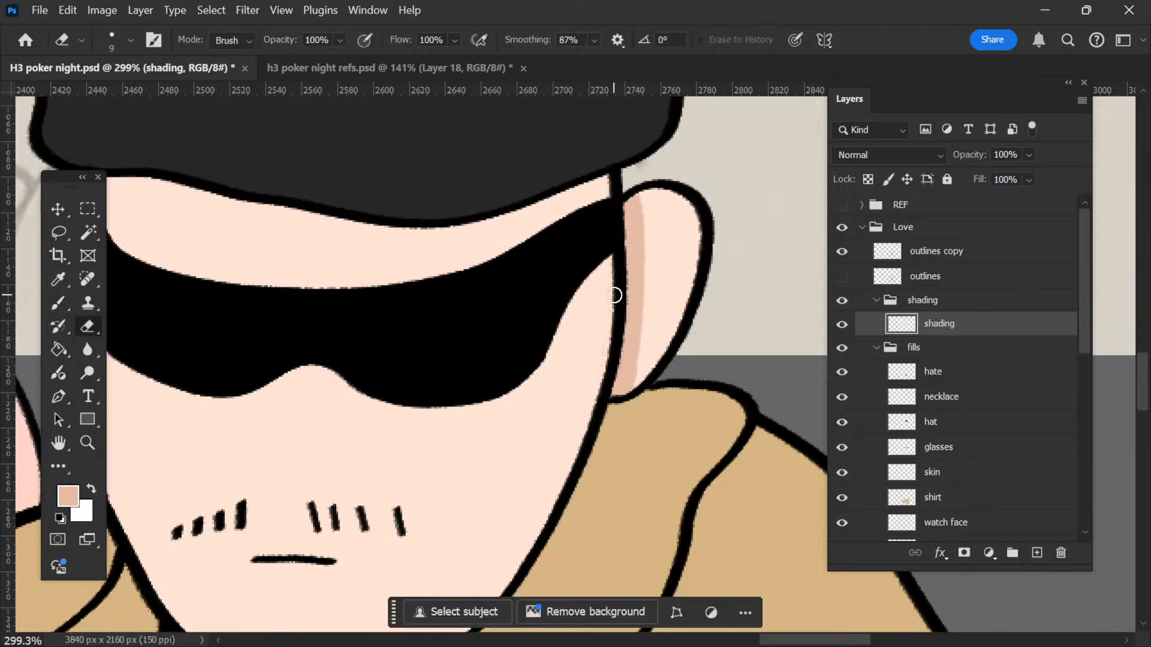
key(ctrl+d)
scroll(587, 303, down, 7)
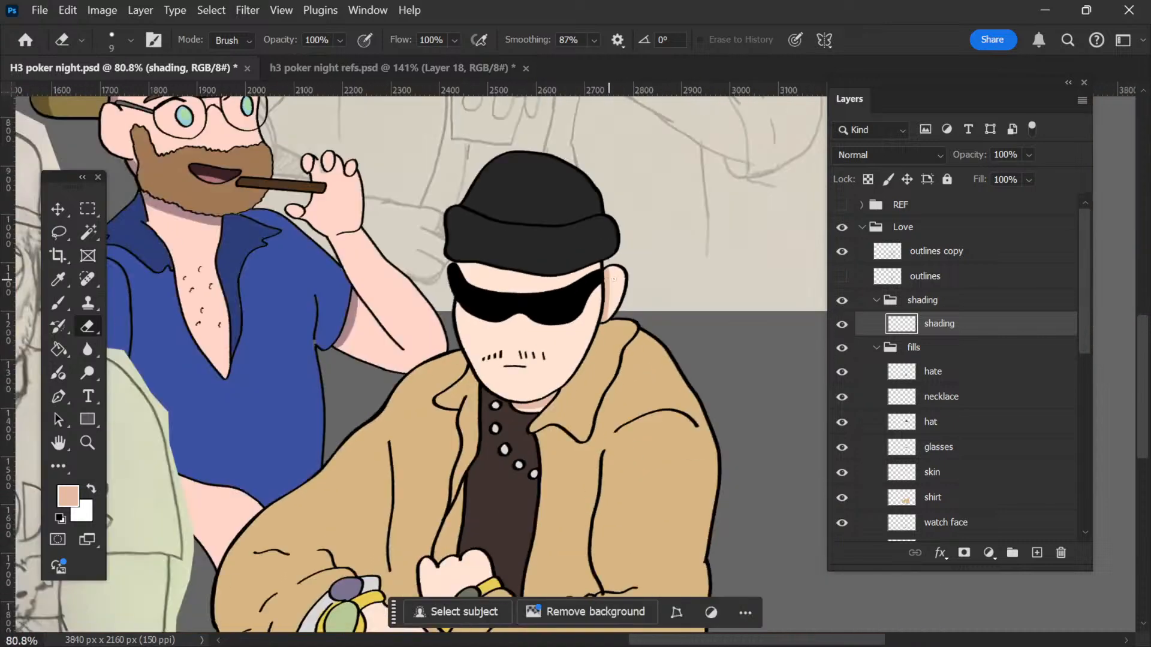
scroll(600, 288, down, 3)
scroll(629, 255, up, 2)
scroll(631, 253, down, 4)
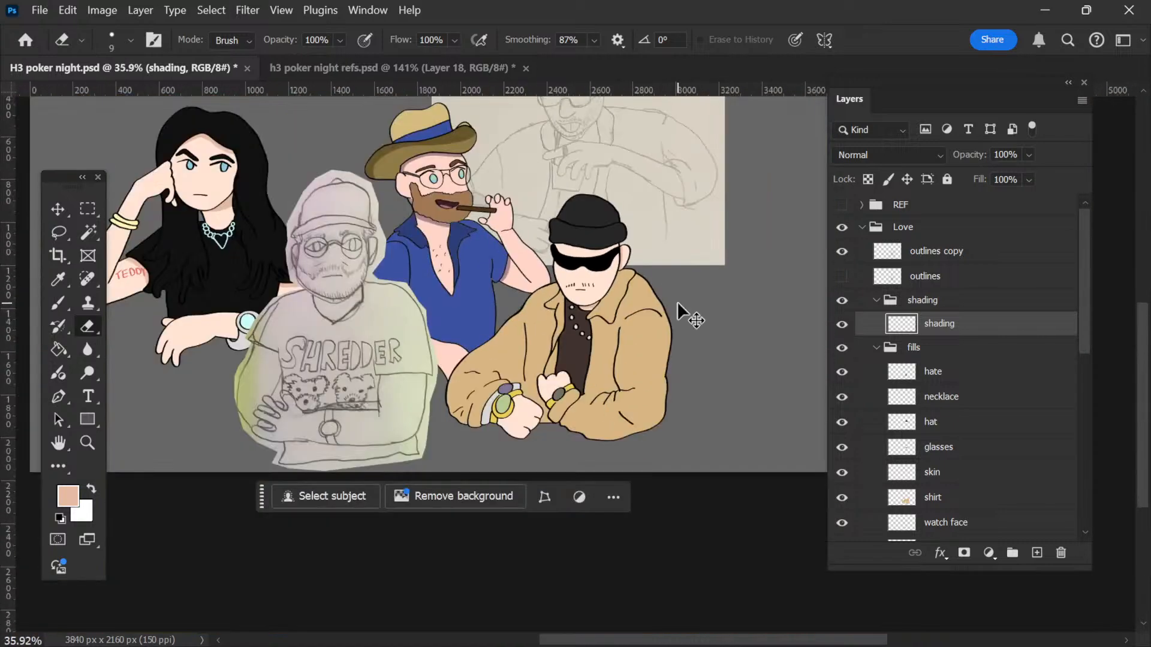
Step: Restore the skin selection, erase the ear shadow with a 36 px eraser, and clear the selection
key(ctrl+shift+d)
scroll(677, 301, up, 7)
scroll(667, 274, up, 3)
right_click(670, 273)
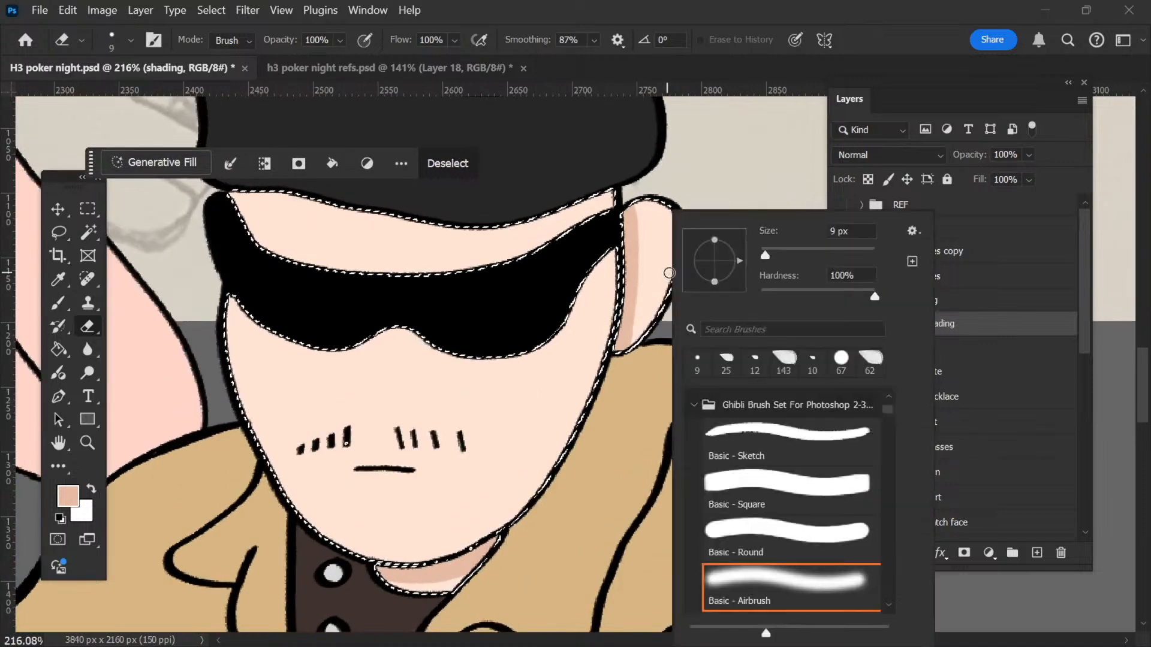
click(780, 256)
drag(644, 203, 613, 494)
key(ctrl+d)
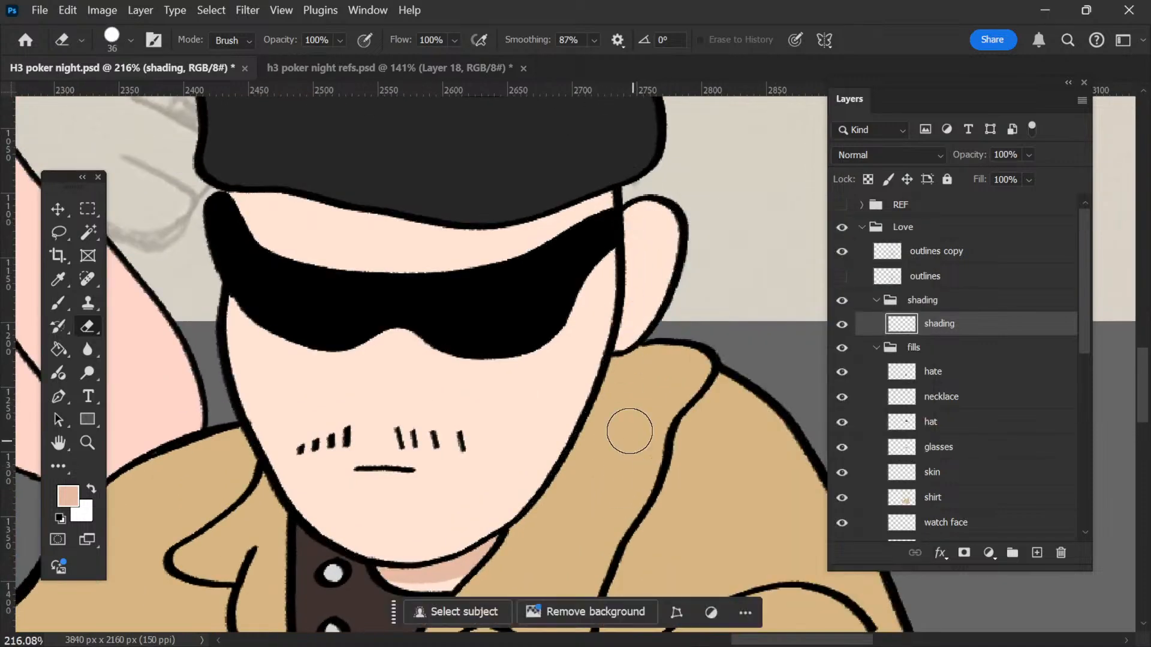
Step: Make the shirt layer active by picking the tan jacket beside the undershirt
scroll(610, 381, down, 4)
key(v)
scroll(590, 339, down, 3)
scroll(605, 336, down, 2)
scroll(504, 318, down, 3)
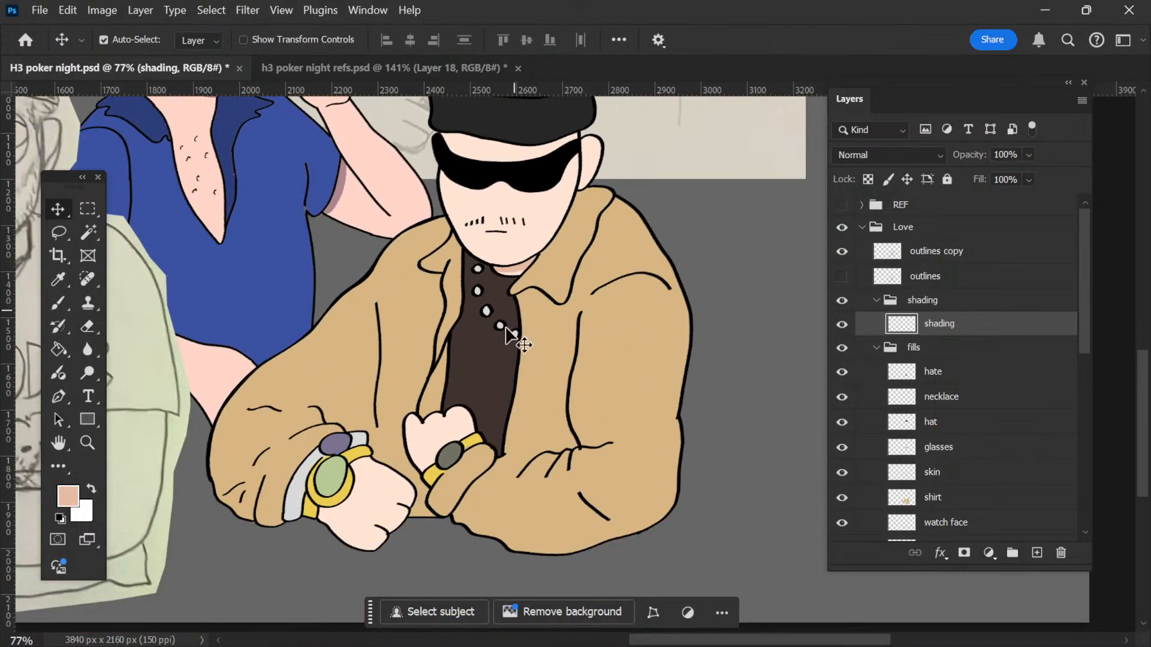
scroll(420, 420, up, 2)
click(433, 395)
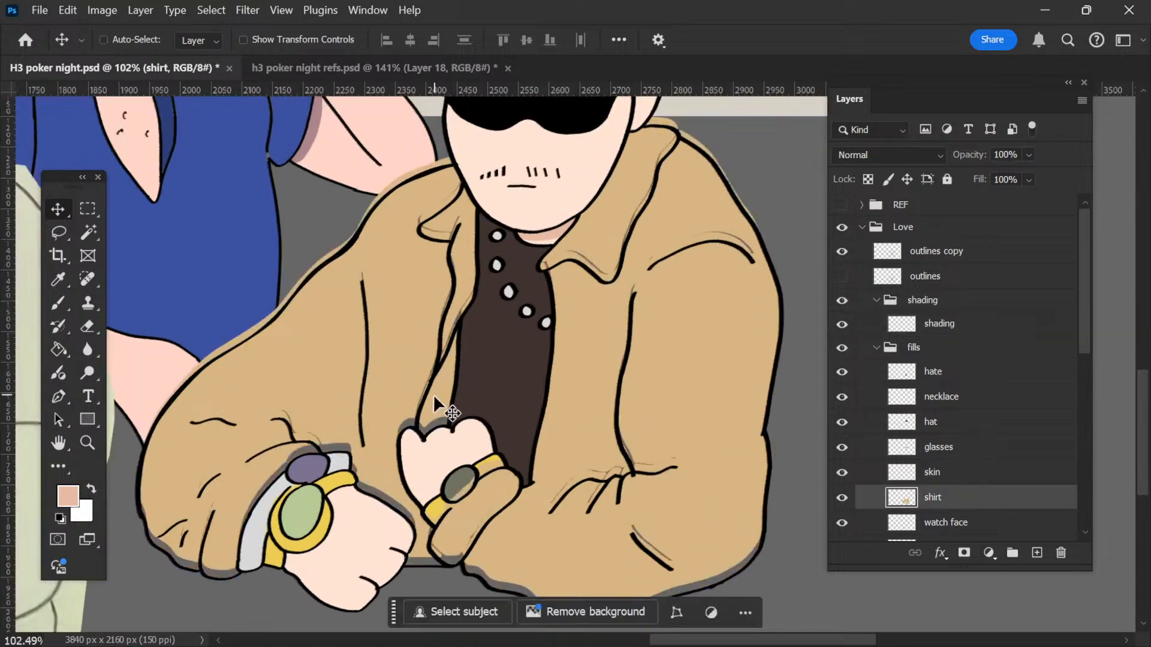
Step: Try to select the narrow jacket strip beside the undershirt with the Magic Wand on the shirt layer, and clear the selection
scroll(437, 413, up, 2)
key(w)
click(437, 399)
scroll(438, 395, down, 2)
key(ctrl+d)
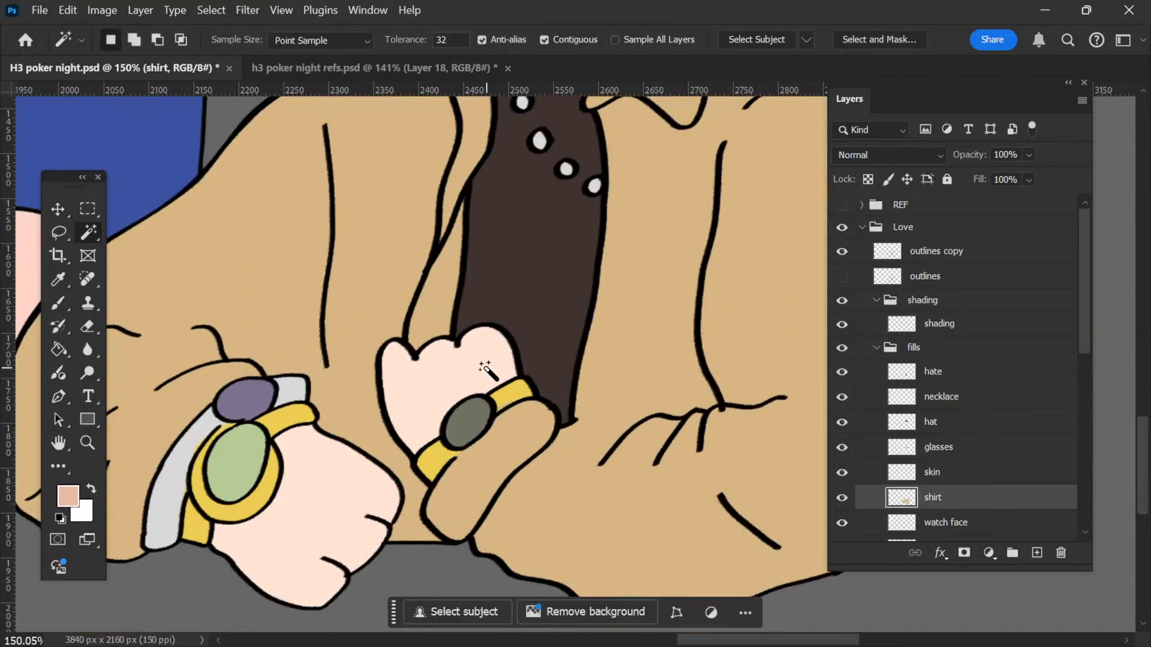
key(v)
scroll(489, 333, up, 1)
scroll(489, 377, up, 1)
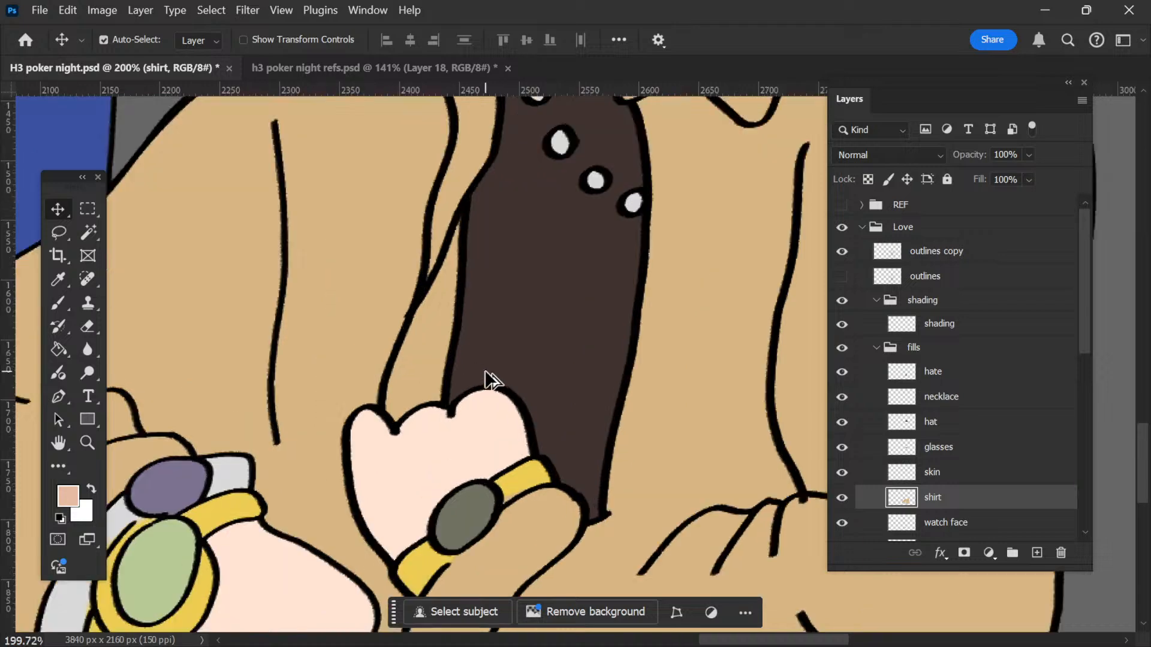
Step: Select the connected tan jacket fill on the shirt layer with the Magic Wand
click(419, 363)
scroll(420, 364, down, 2)
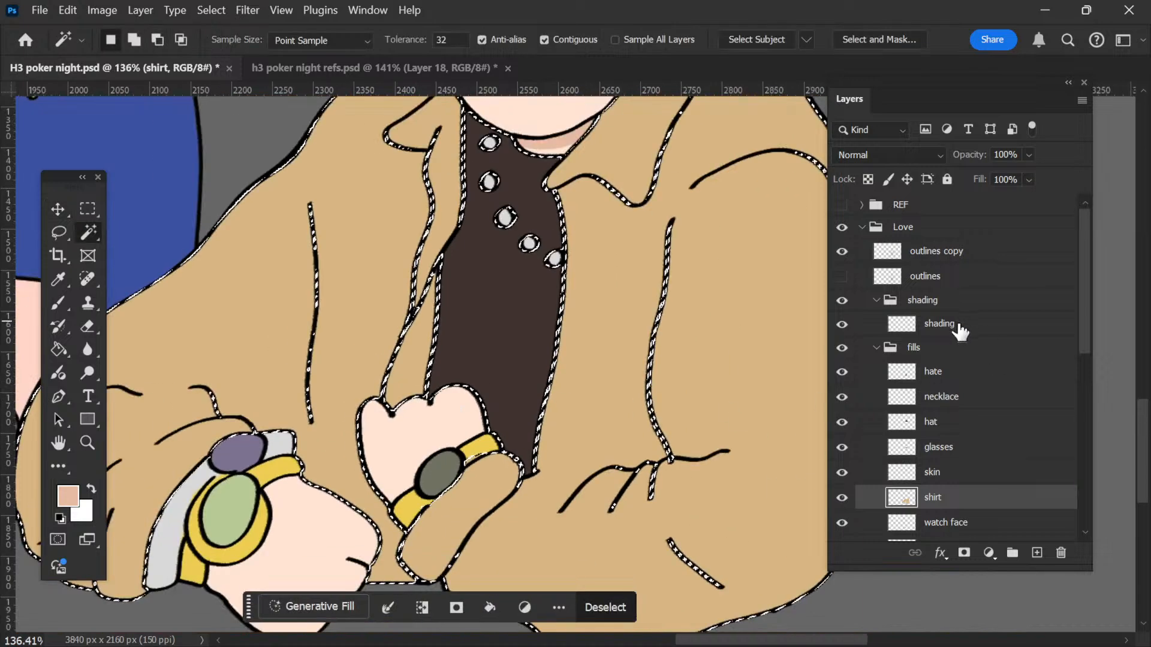
Step: Rename the layer in the shading group as skin and add a new layer above it
click(939, 323)
double_click(932, 324)
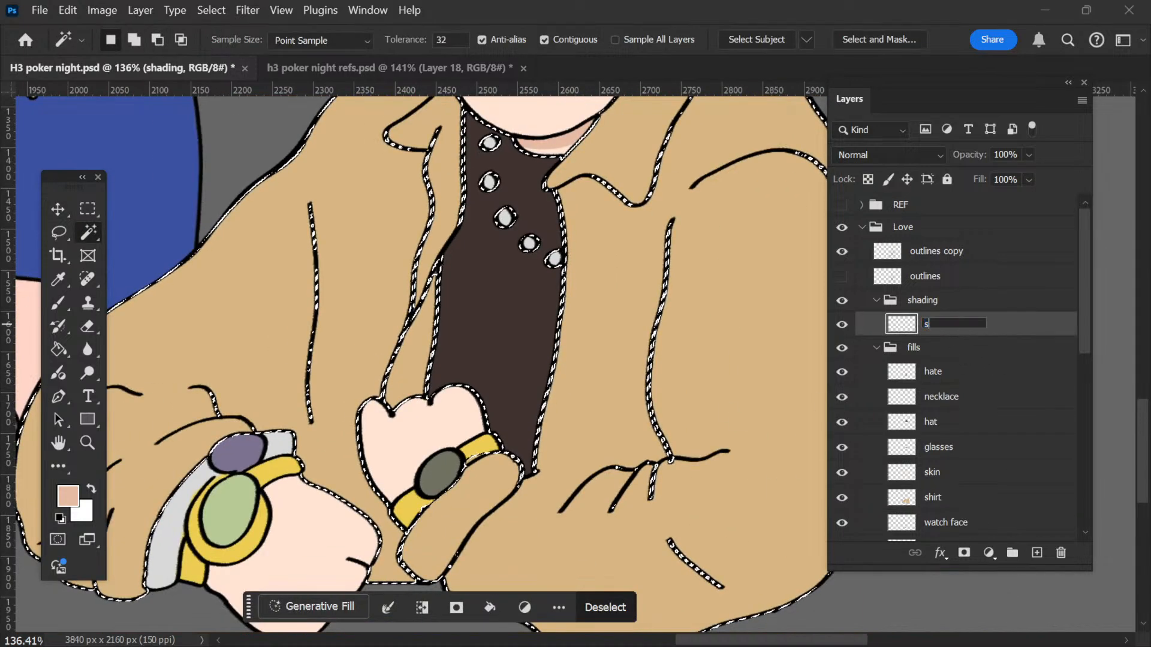
text(skin)
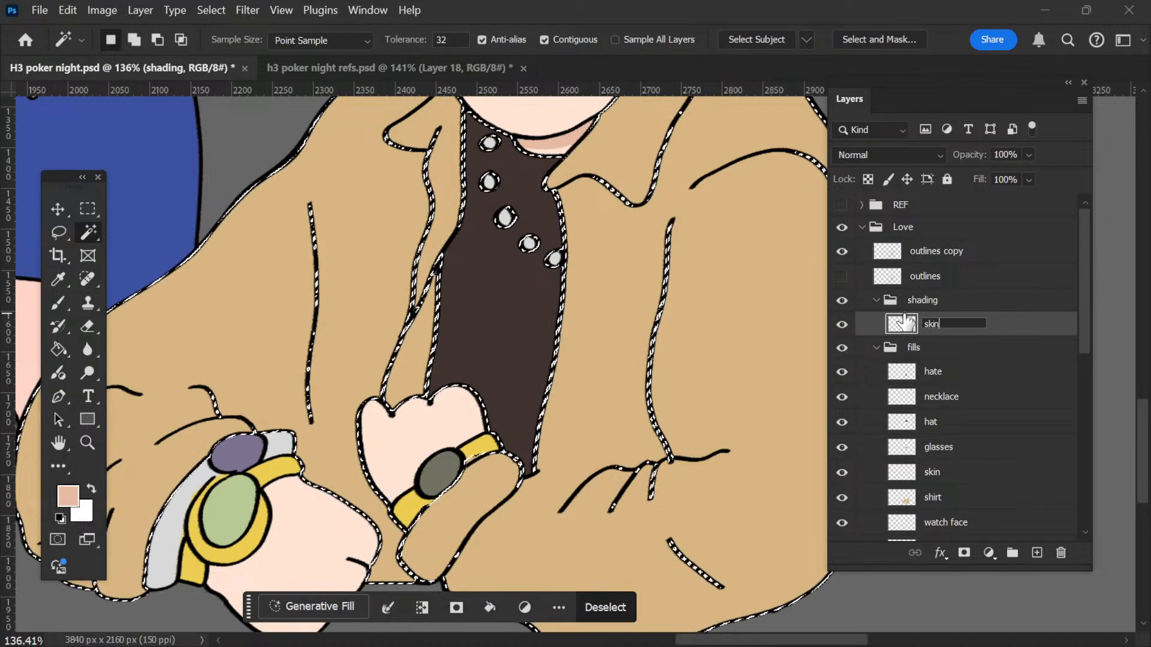
key(Return)
click(1037, 553)
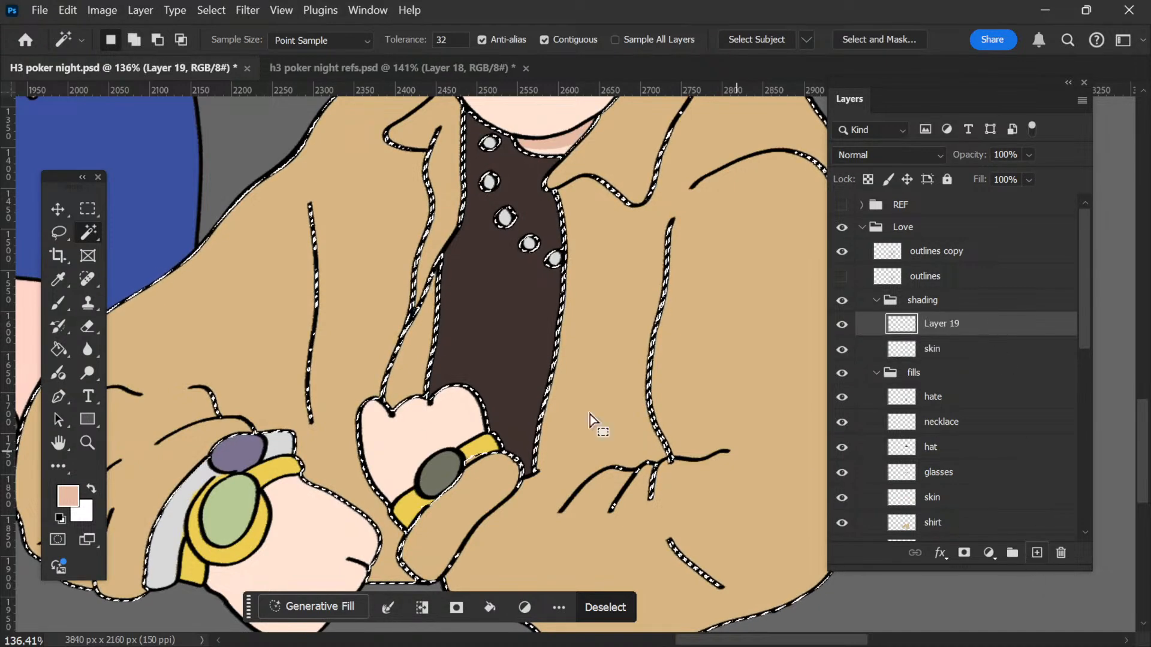
Step: Sample the jacket's tan and darken the foreground color to bd904b
scroll(430, 348, up, 5)
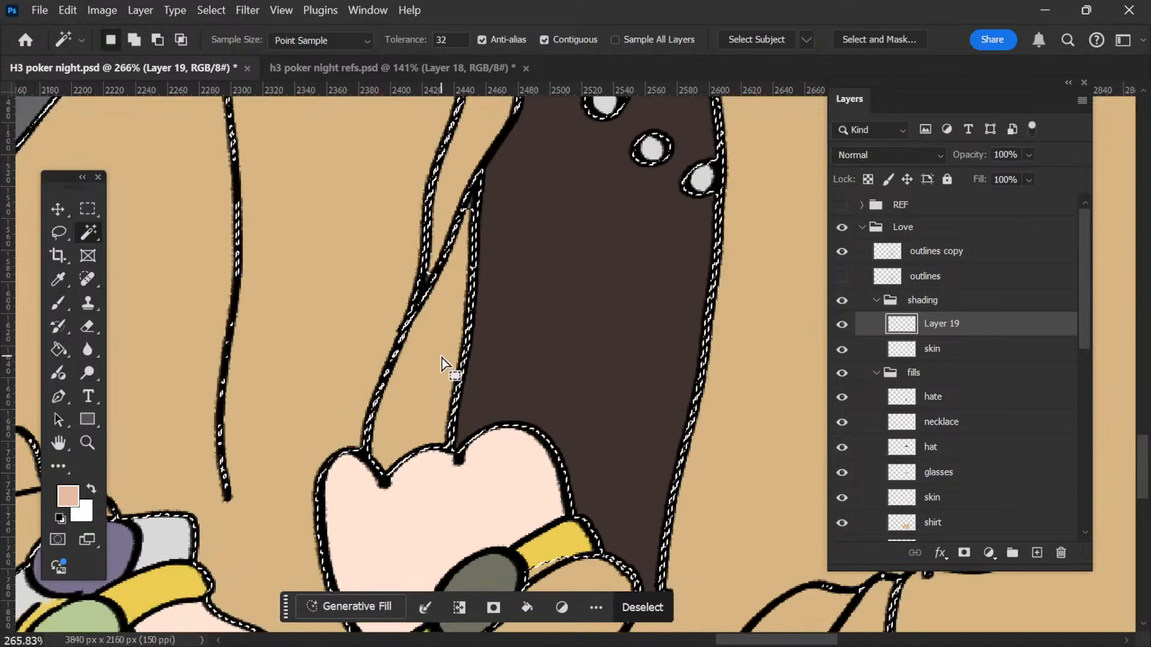
key(i)
click(450, 328)
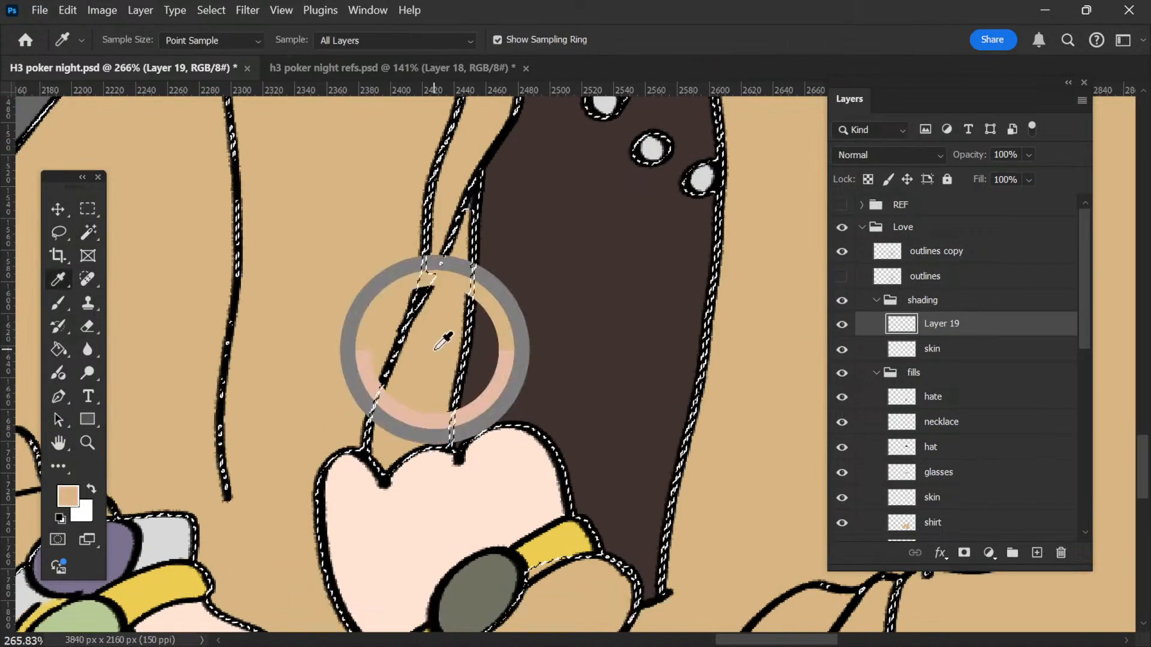
scroll(437, 360, right, 1)
scroll(436, 359, right, 1)
click(68, 496)
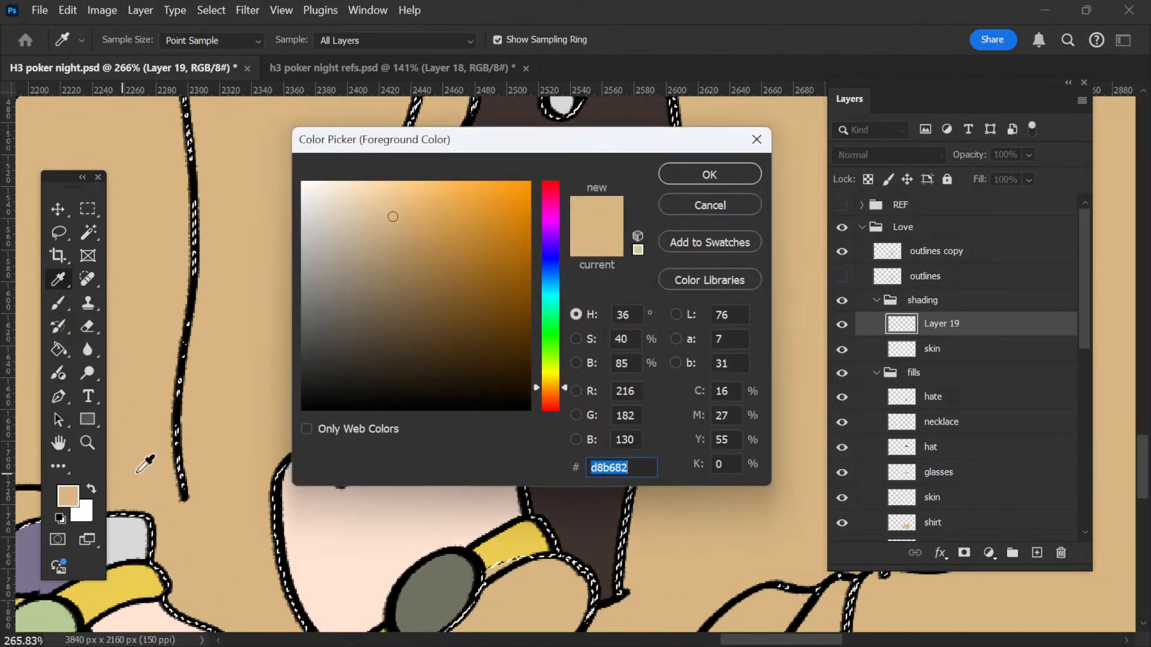
drag(396, 215, 438, 248)
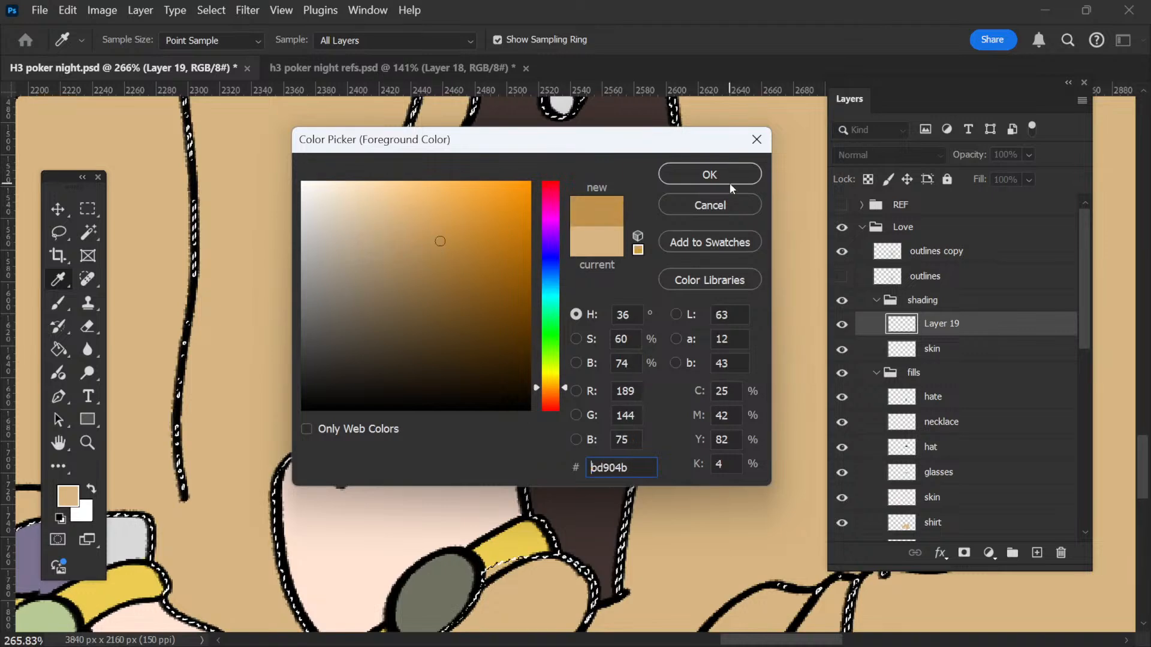
click(729, 180)
Step: Paint the narrow jacket strip beside the undershirt in the darker tan with a 25 px brush, and clear the selection
key(b)
scroll(278, 342, up, 1)
mouse_move(343, 519)
mouse_down()
mouse_move(327, 448)
mouse_move(424, 307)
mouse_move(454, 225)
mouse_up()
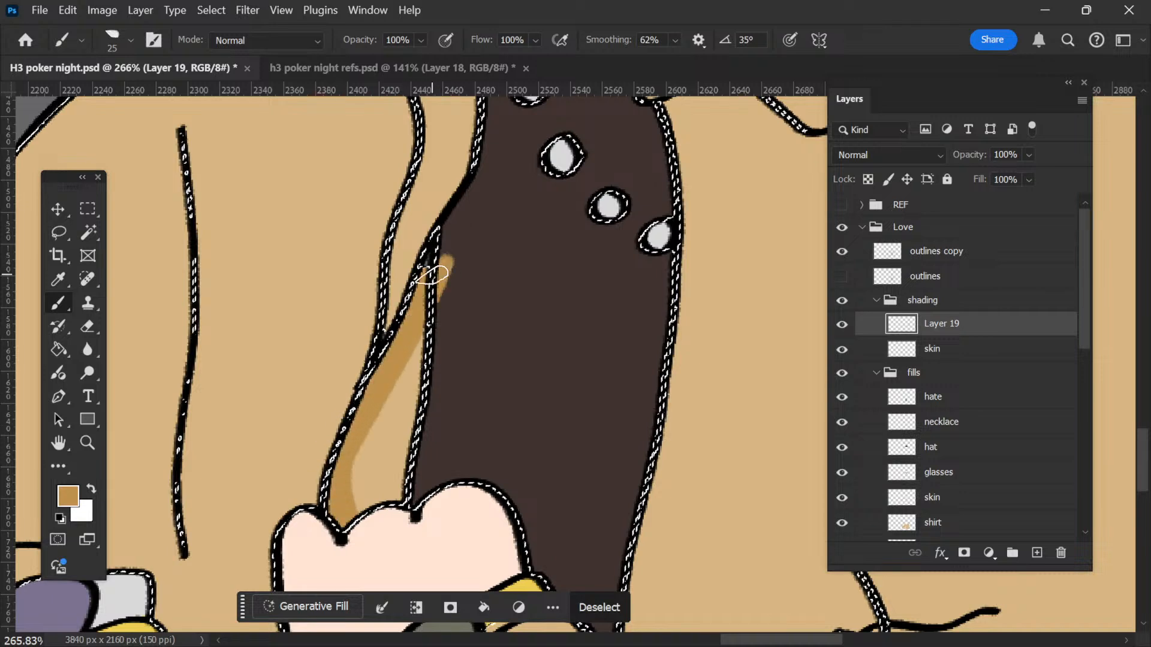
mouse_move(428, 264)
mouse_down()
mouse_move(401, 498)
mouse_move(358, 511)
mouse_move(417, 478)
mouse_move(414, 313)
mouse_move(393, 499)
mouse_move(402, 309)
mouse_move(422, 282)
mouse_move(398, 444)
mouse_move(375, 496)
mouse_move(371, 416)
mouse_move(399, 319)
mouse_move(403, 348)
mouse_up()
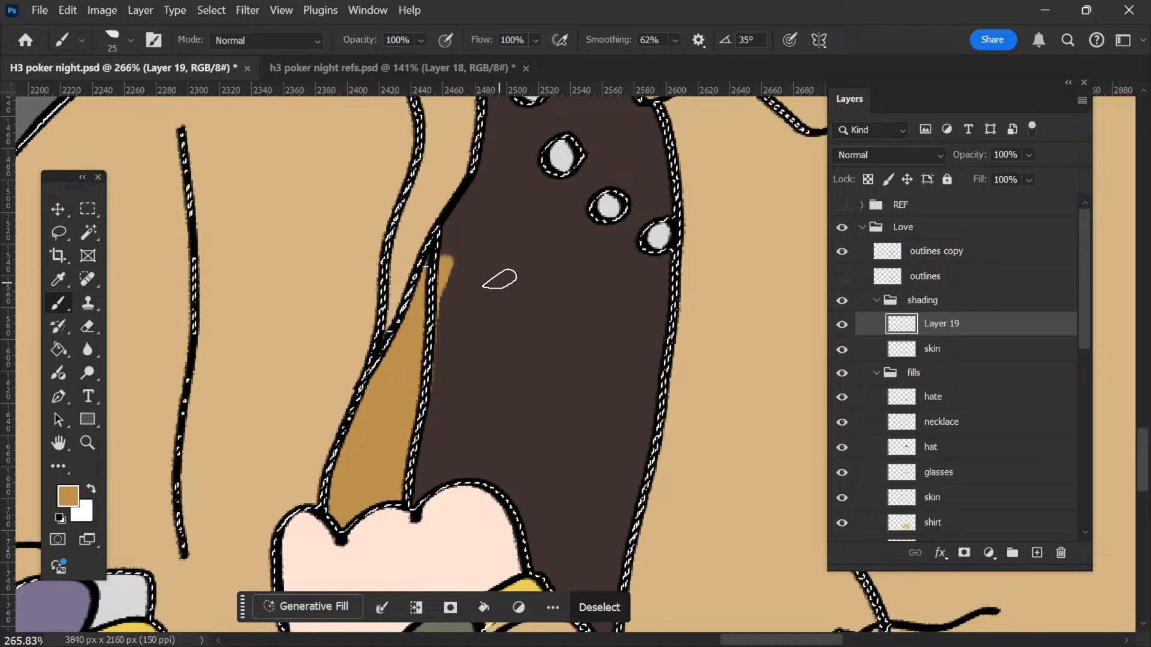
key(ctrl+d)
Step: Erase the darker tan spill on the undershirt beside the jacket strip with a 36 px eraser
key(e)
drag(467, 294, 465, 489)
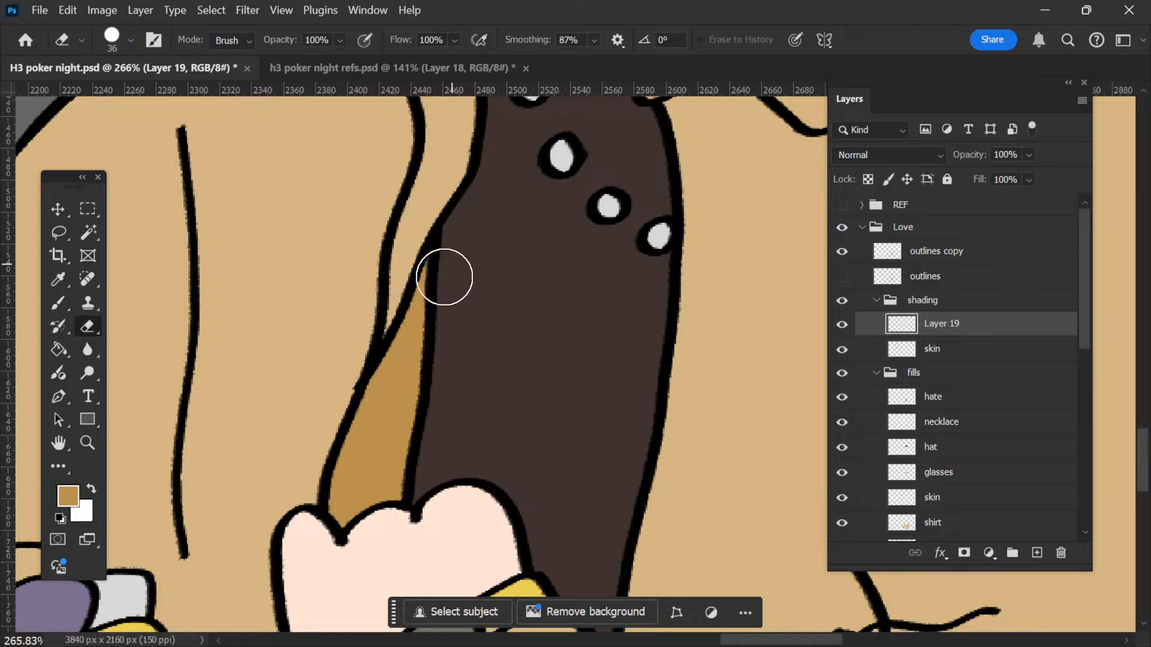
key(b)
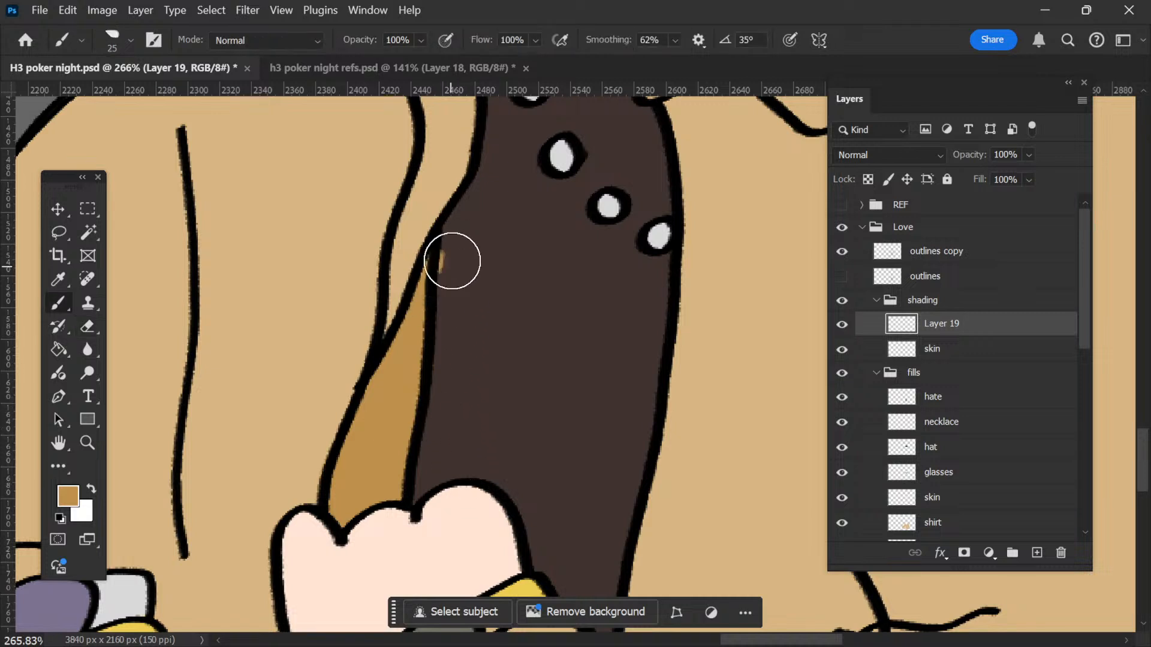
key(e)
scroll(435, 316, down, 5)
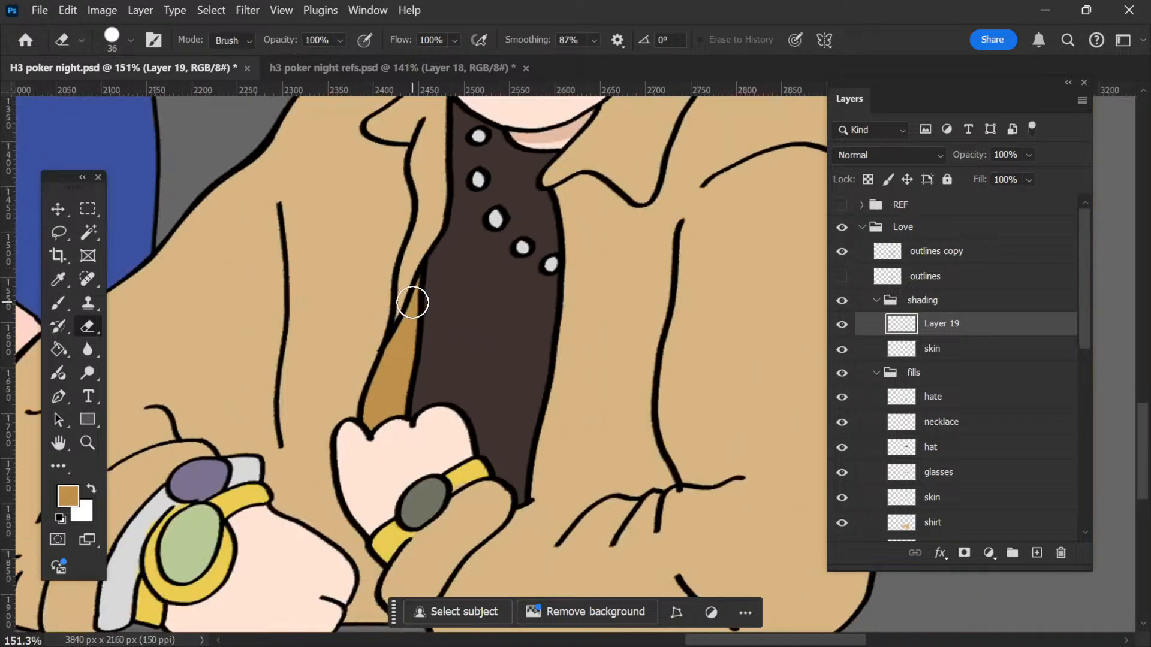
key(b)
scroll(424, 286, down, 3)
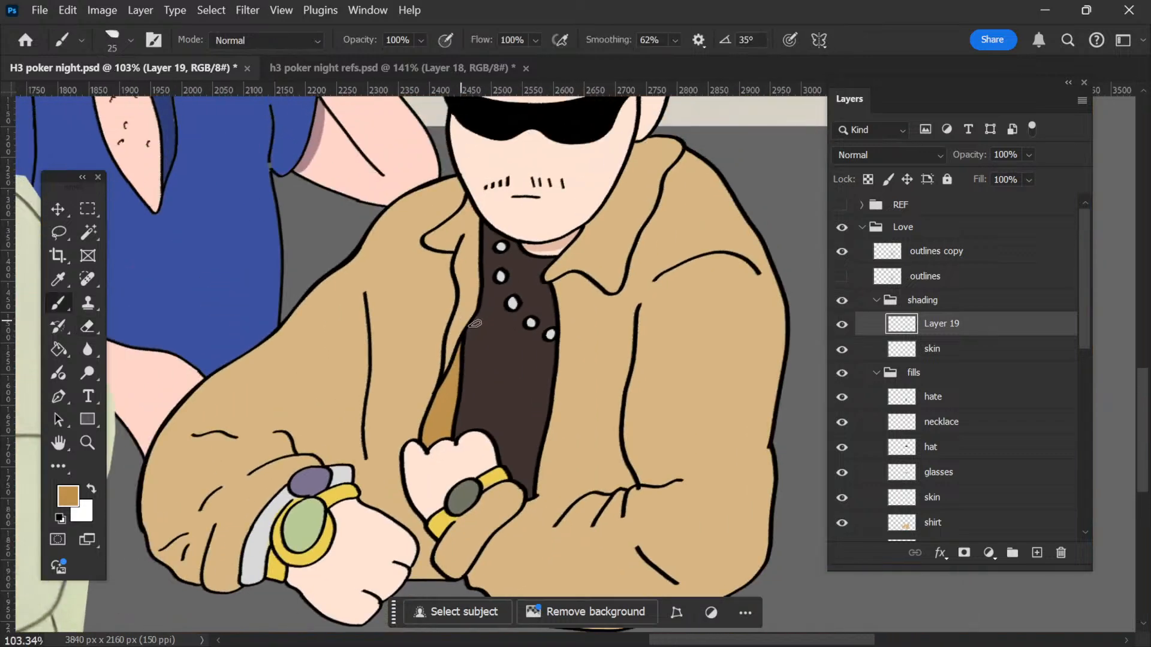
Step: Paint a darker tan shadow below and along the outer edge of the collar on the ear side, and erase the spill inside the collar
scroll(555, 347, up, 2)
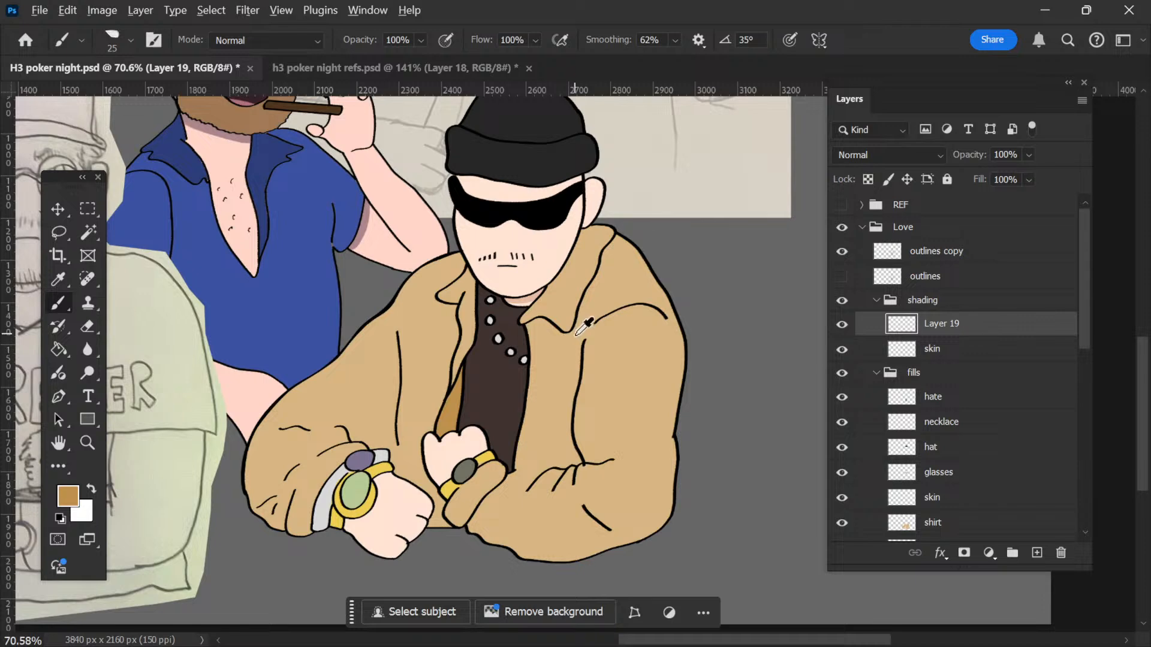
scroll(580, 327, up, 8)
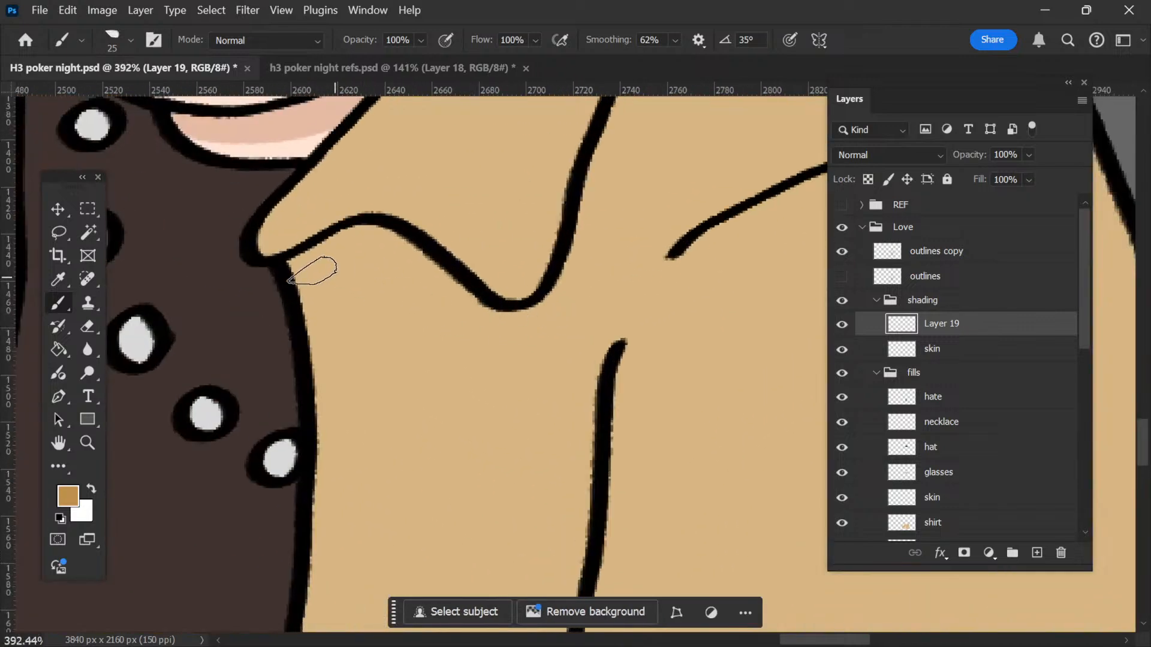
mouse_move(315, 251)
mouse_down()
mouse_move(406, 235)
mouse_move(481, 283)
mouse_move(529, 350)
mouse_move(597, 308)
mouse_up()
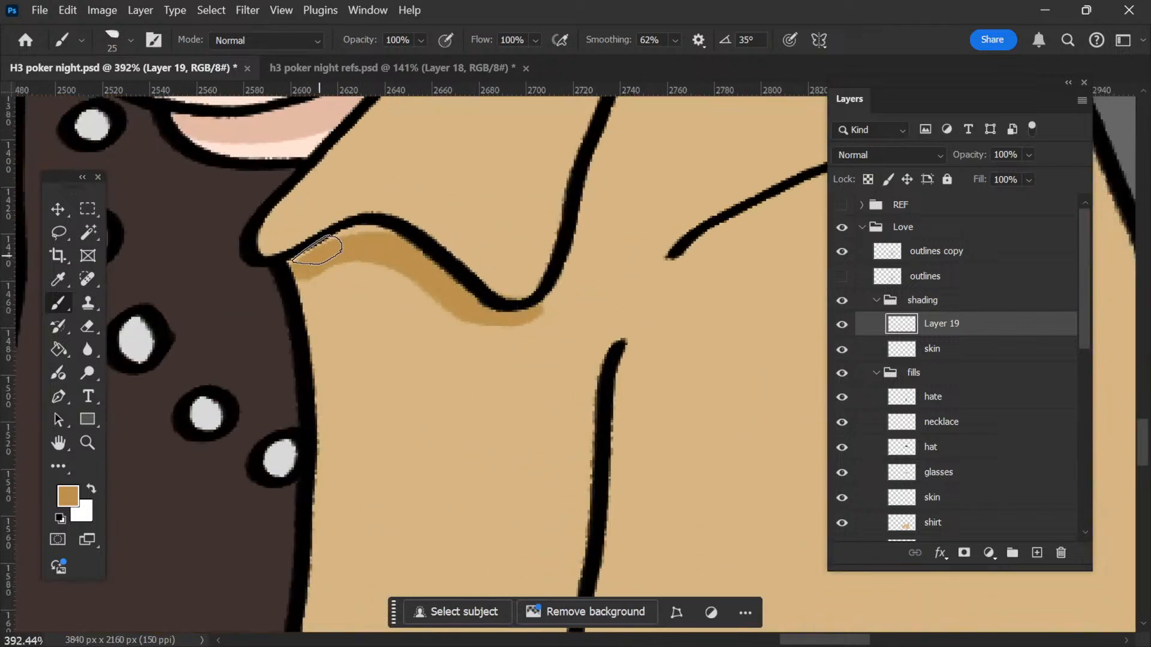
mouse_move(303, 289)
mouse_down()
mouse_move(332, 267)
mouse_move(398, 256)
mouse_move(514, 324)
mouse_up()
mouse_move(574, 291)
mouse_down()
mouse_move(586, 268)
mouse_move(596, 97)
mouse_up()
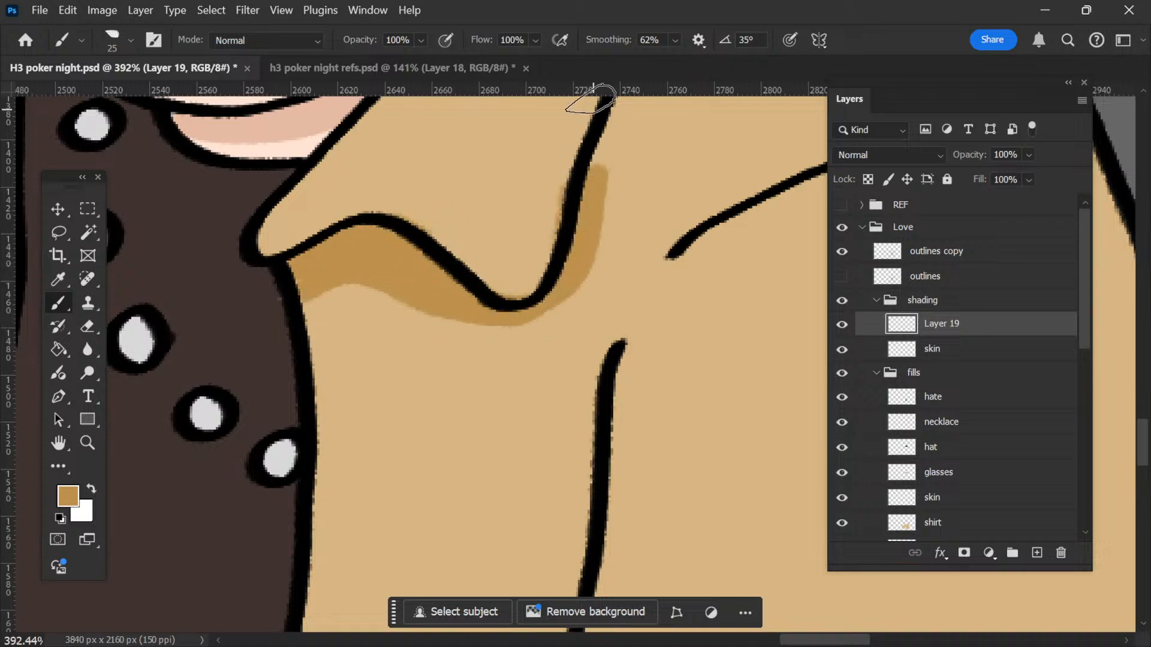
scroll(423, 321, down, 5)
scroll(535, 297, up, 3)
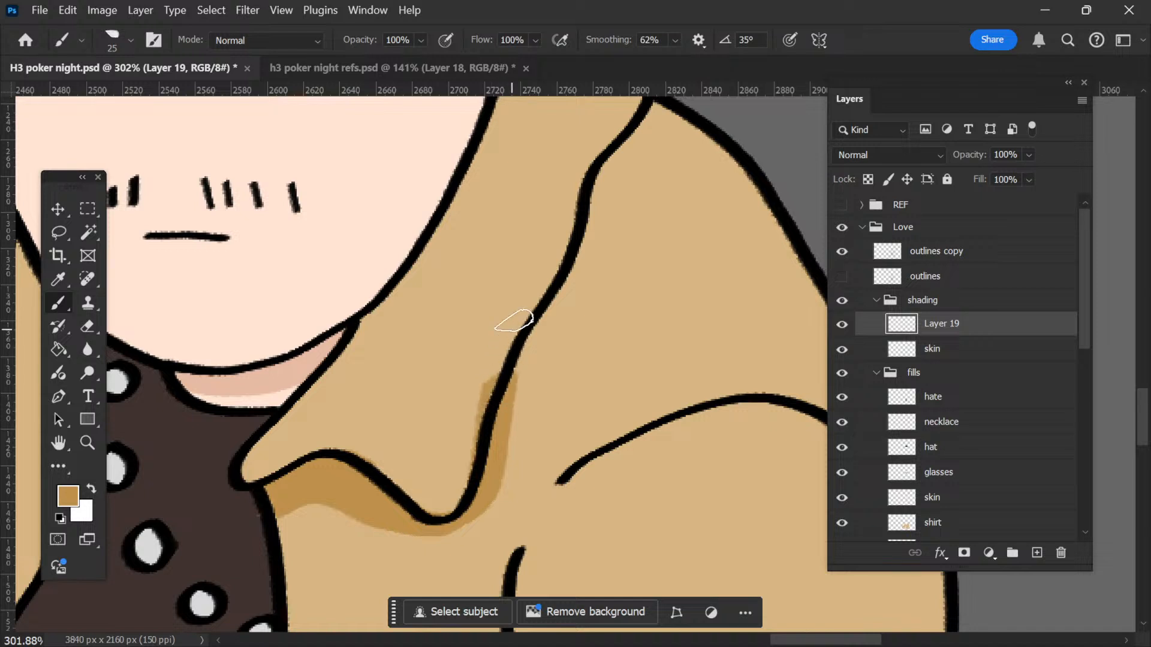
mouse_move(514, 321)
mouse_down()
mouse_move(588, 224)
mouse_move(598, 127)
mouse_move(621, 99)
mouse_up()
key(e)
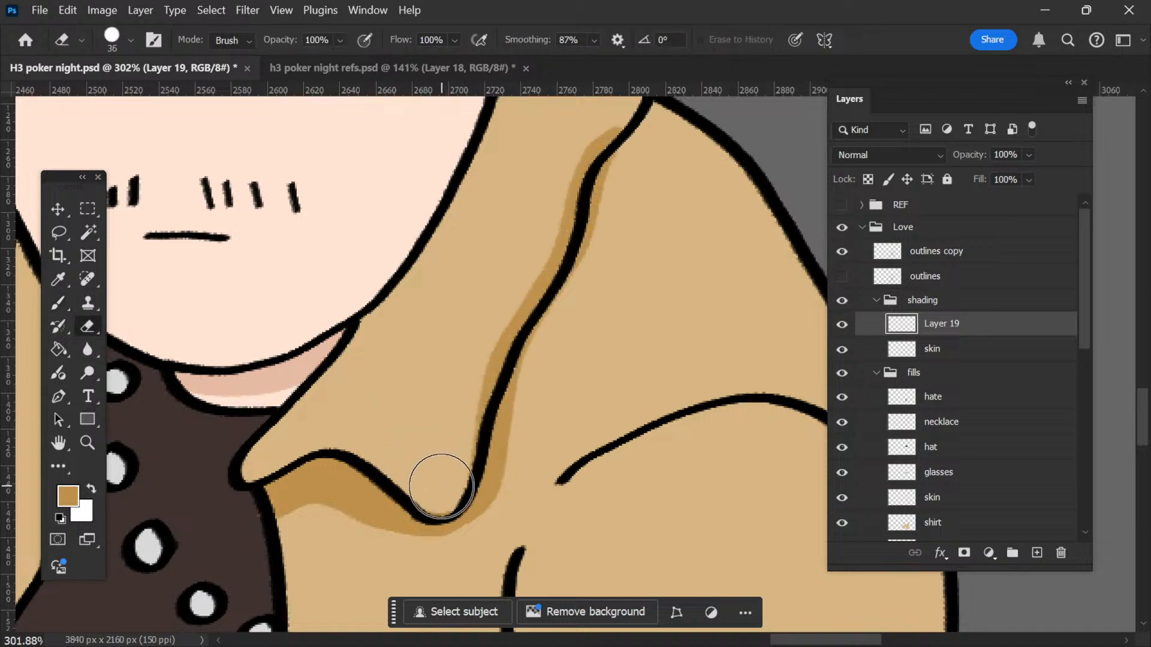
mouse_move(453, 396)
mouse_down()
mouse_move(549, 231)
mouse_move(584, 99)
mouse_move(560, 198)
mouse_up()
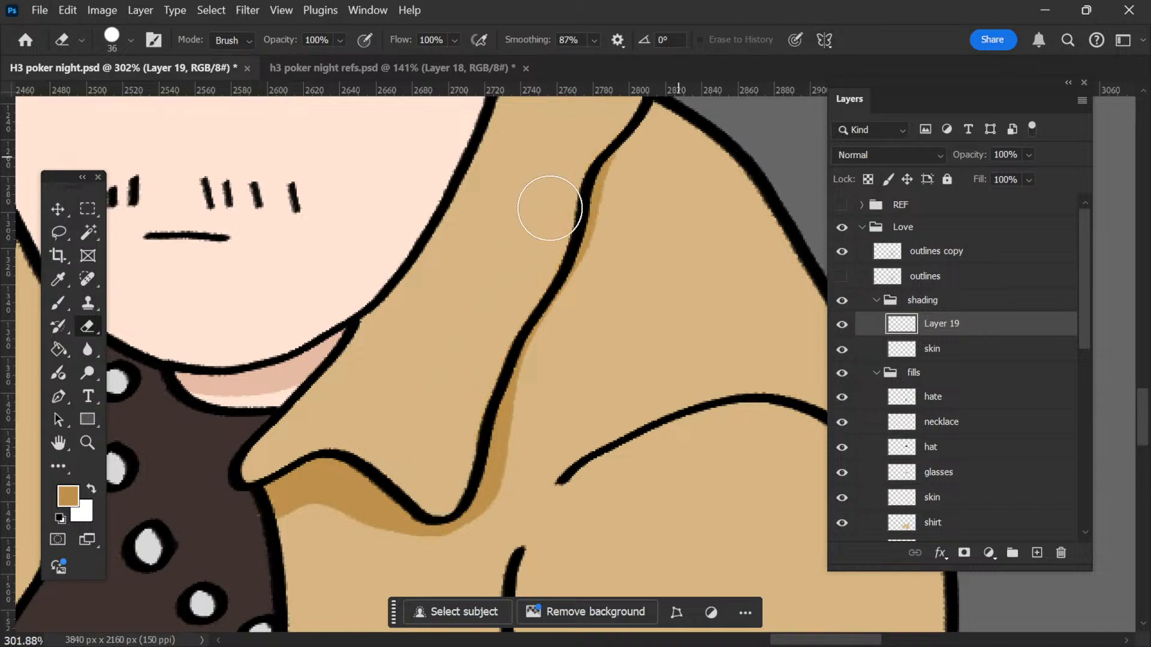
Step: Paint a darker tan shadow under the opposite collar tip with the 25 px brush, and erase the spill inside the collar
scroll(553, 205, down, 10)
scroll(522, 248, up, 10)
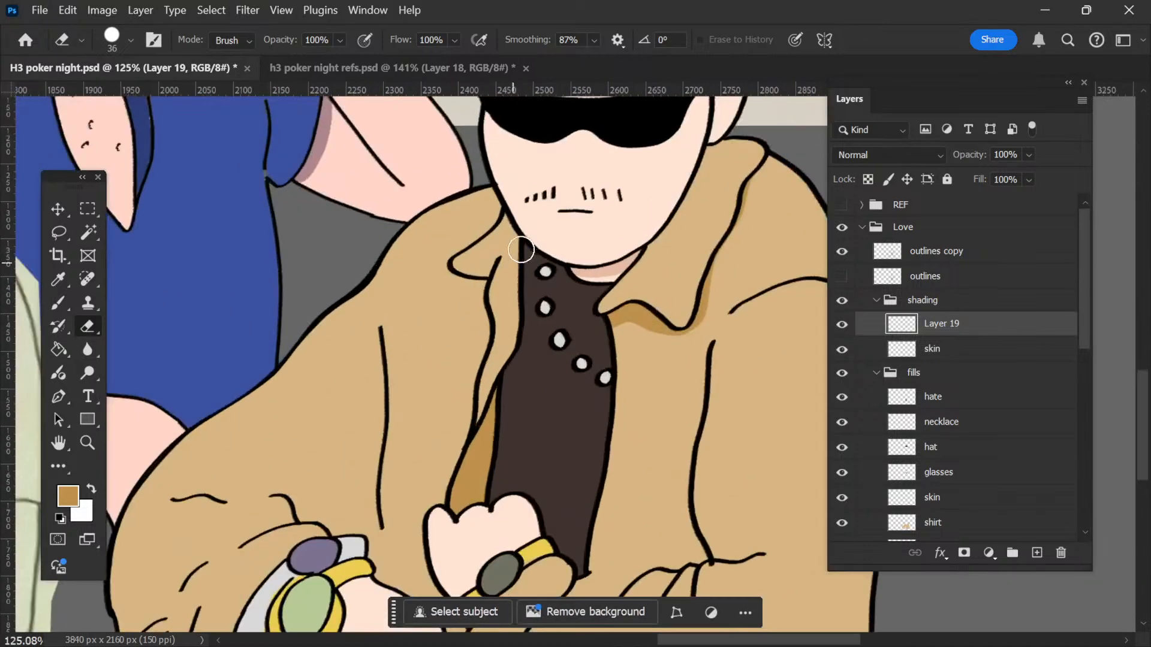
key(b)
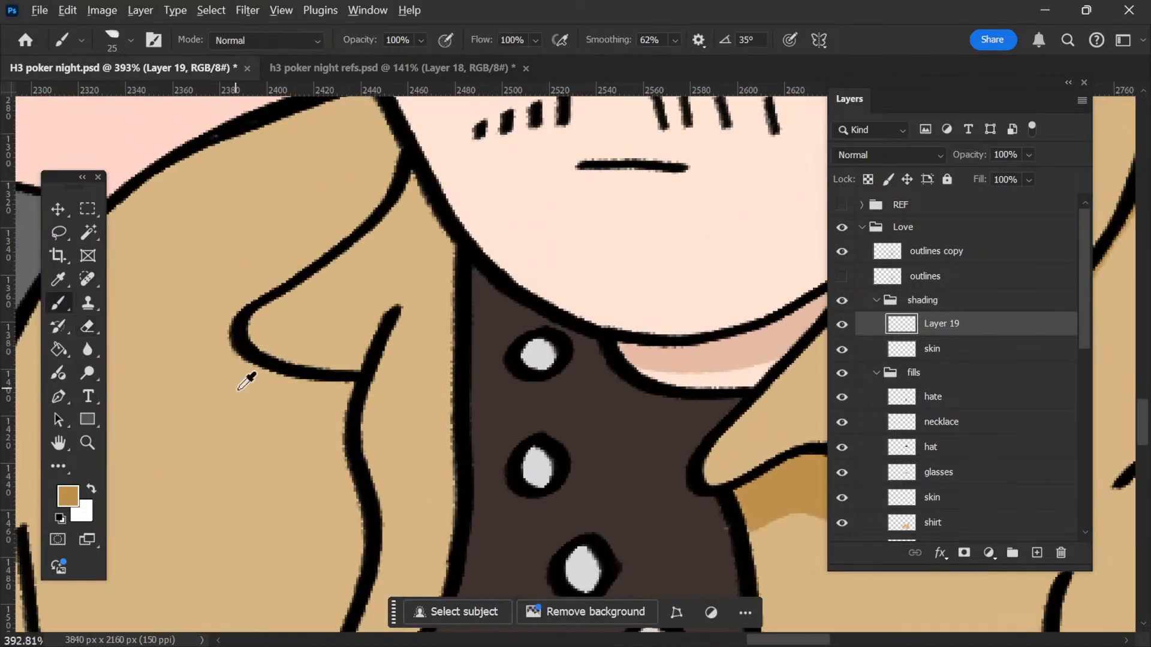
scroll(240, 381, up, 2)
mouse_move(244, 301)
mouse_down()
mouse_move(246, 376)
mouse_move(295, 424)
mouse_move(473, 372)
mouse_move(514, 418)
mouse_move(339, 429)
mouse_move(498, 383)
mouse_move(564, 402)
mouse_move(501, 412)
mouse_up()
key(e)
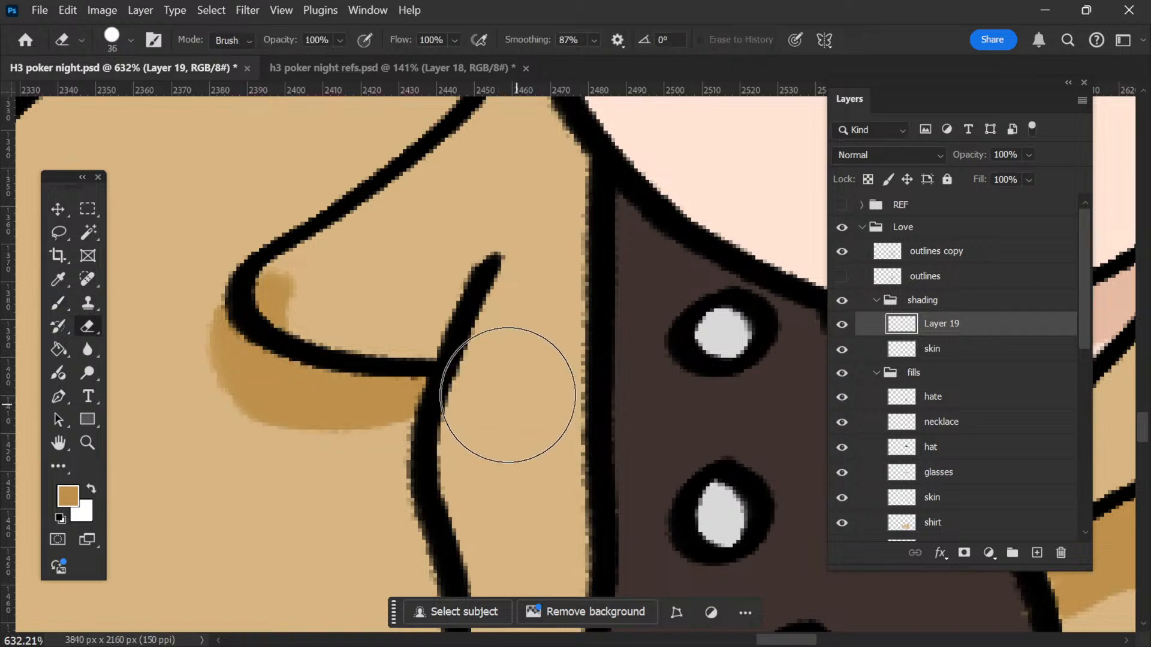
drag(326, 264, 301, 272)
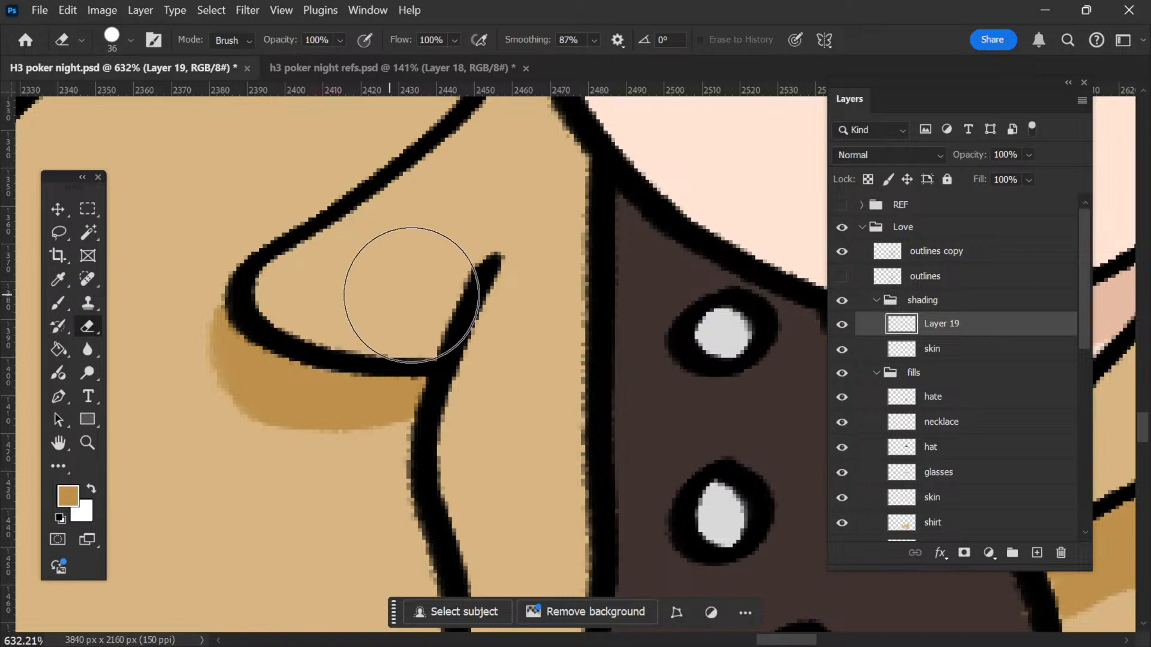
scroll(443, 281, down, 5)
scroll(443, 282, down, 3)
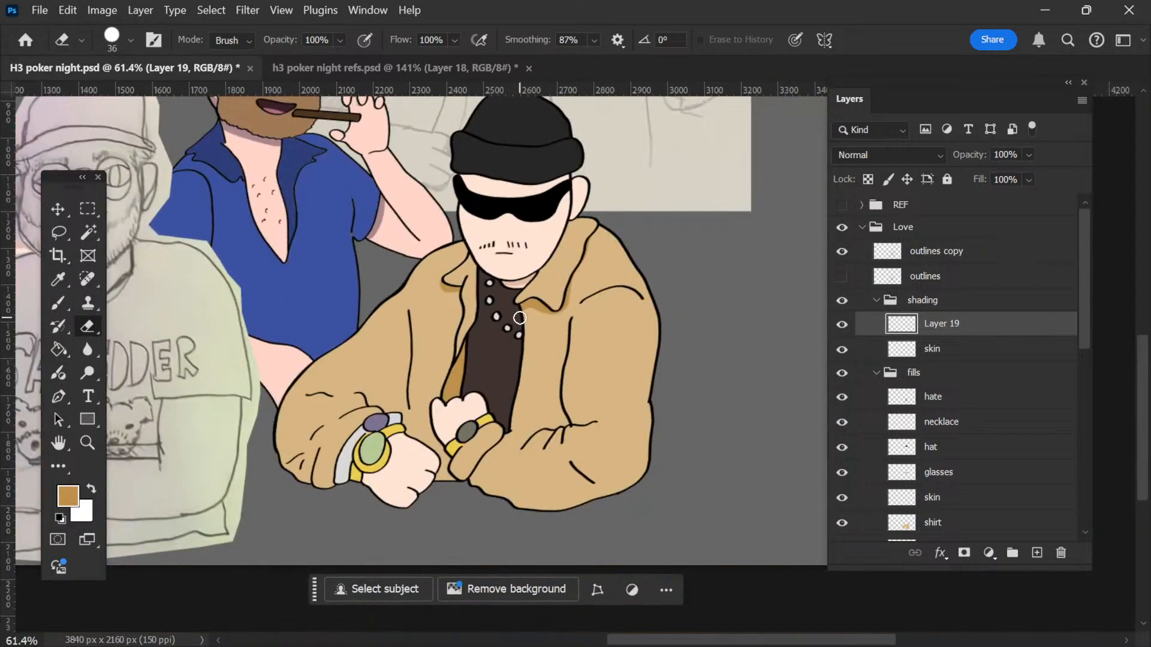
Step: Review the jacket shading on the beanie-wearing player alongside the other characters
scroll(528, 330, right, 5)
scroll(416, 476, left, 4)
scroll(424, 472, up, 3)
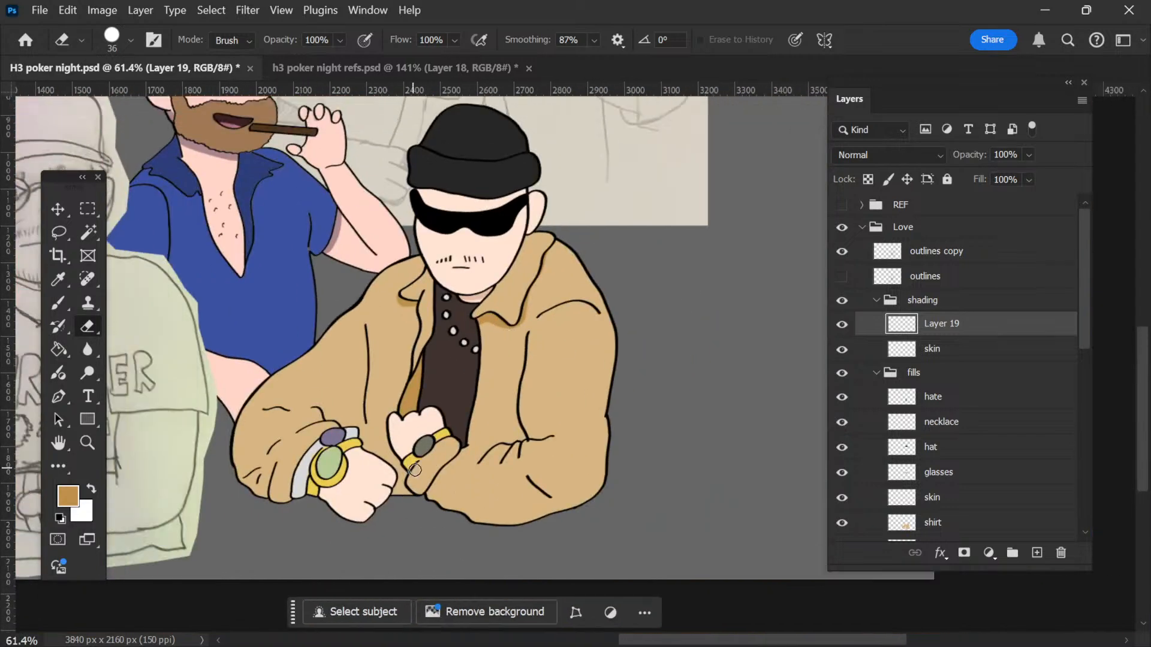
scroll(700, 347, down, 5)
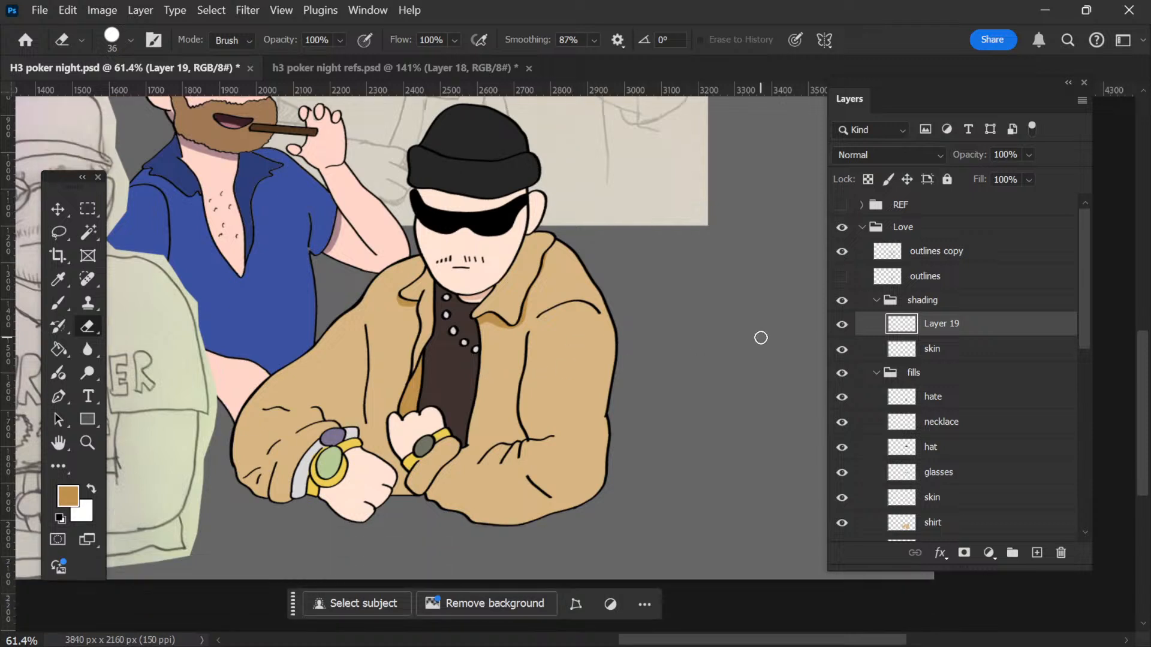
scroll(712, 329, up, 4)
scroll(720, 330, left, 2)
key(b)
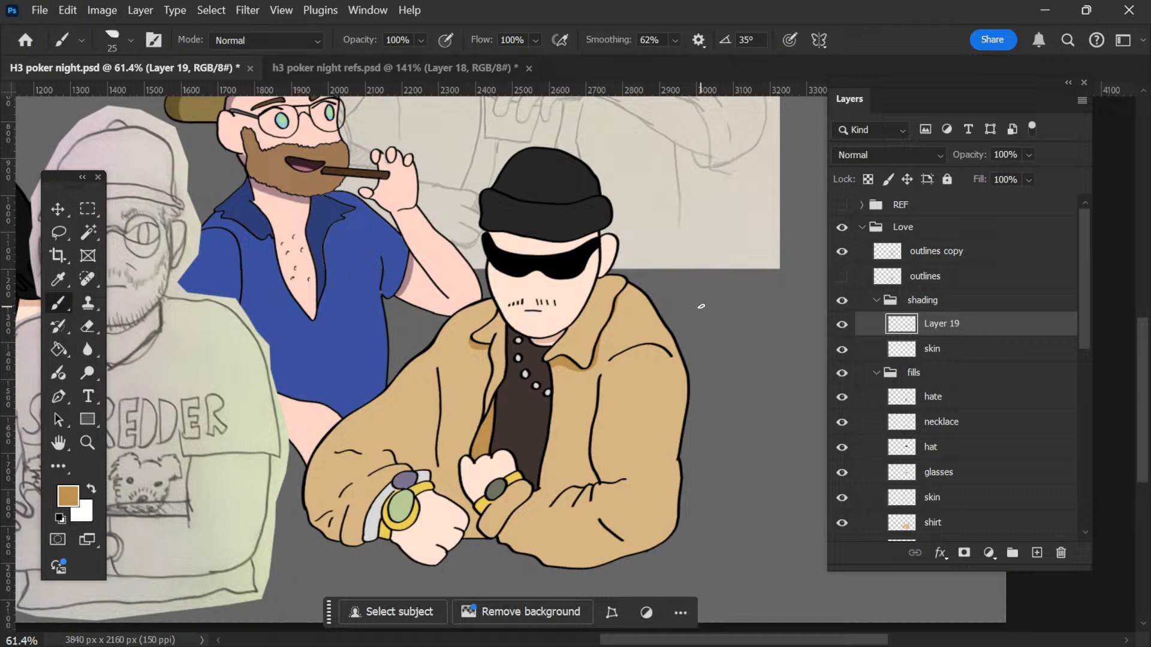
scroll(538, 315, down, 5)
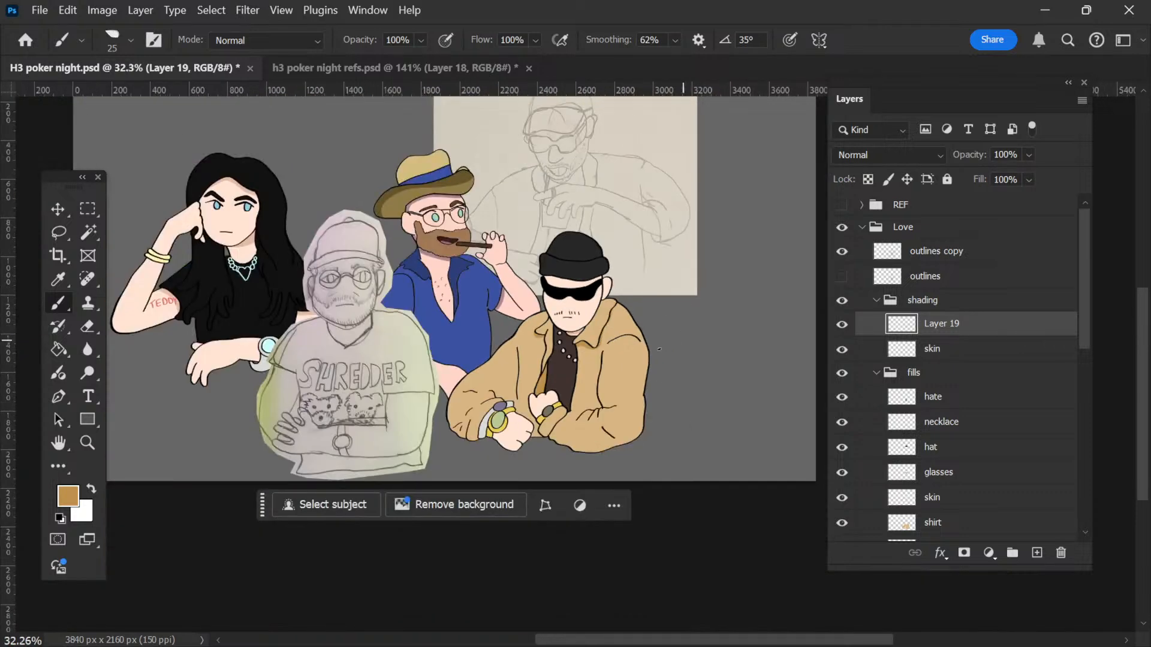
Step: Adjust the beanie-wearing player's skin fill with Hue/Saturation, setting Saturation to +24 and Lightness to -10
scroll(531, 420, up, 2)
key(v)
click(549, 465)
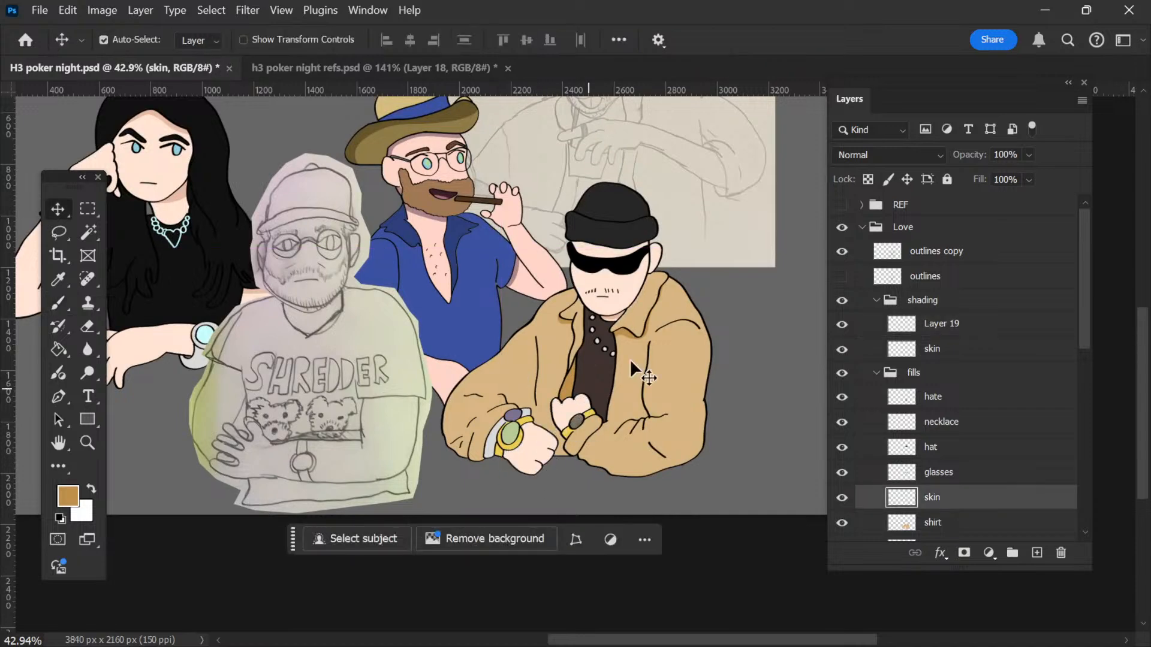
scroll(634, 367, up, 1)
key(ctrl)
key(ctrl+u)
drag(462, 54, 926, 93)
click(878, 263)
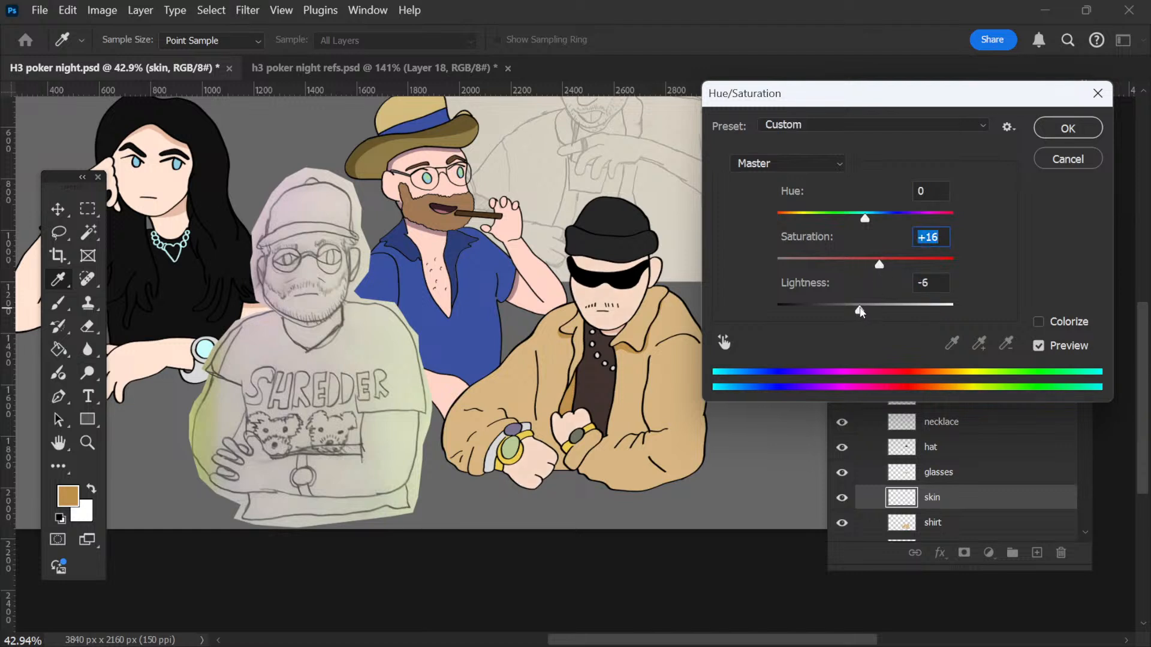
drag(860, 310, 857, 310)
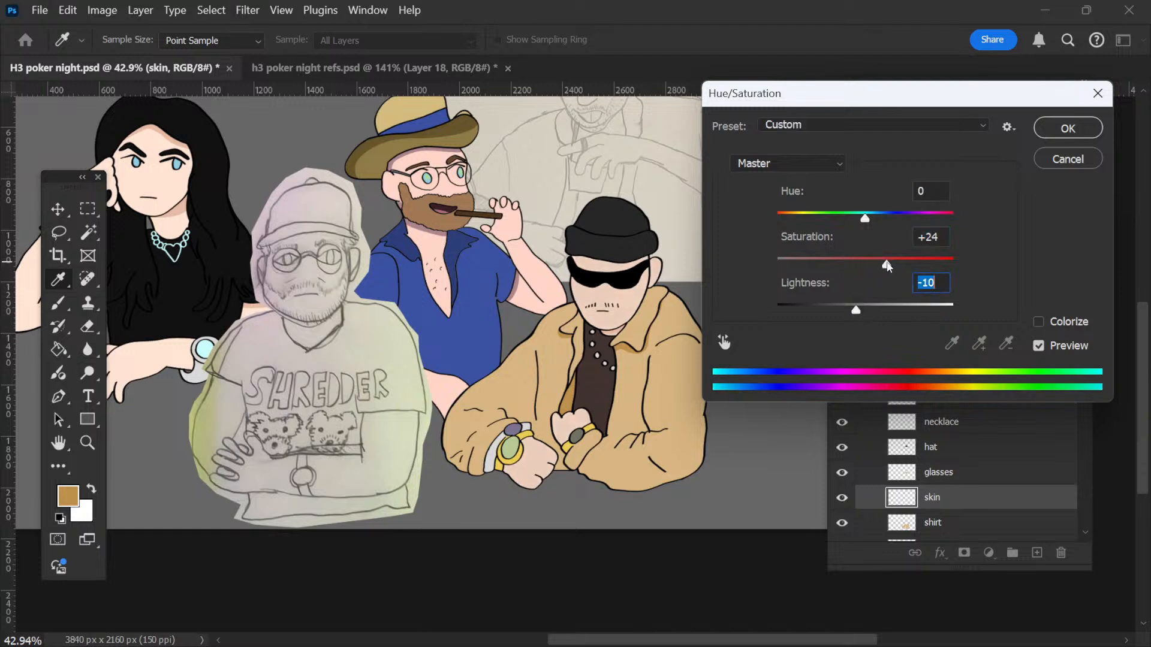
click(887, 265)
click(1067, 128)
Step: Make the skin shading layer active by picking the shadow on the player's neck
key(ctrl+space)
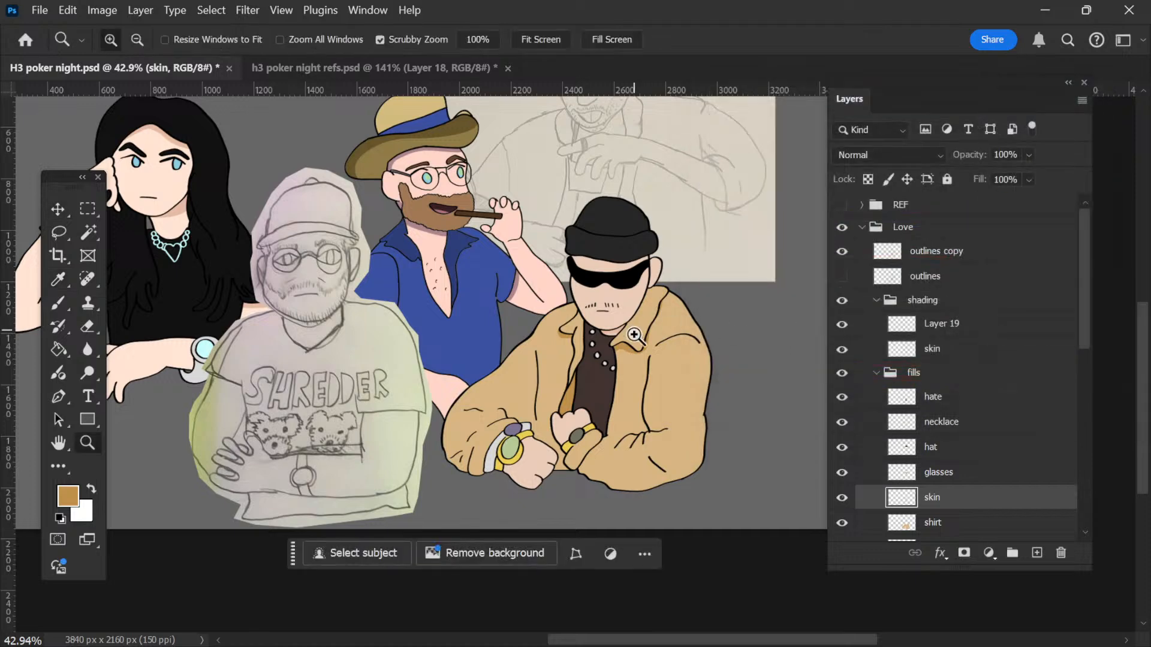
drag(634, 335, 685, 402)
click(580, 331)
key(ctrl+space)
mouse_move(538, 356)
mouse_down()
mouse_move(479, 365)
mouse_move(628, 373)
mouse_up()
key(space)
key(ctrl+space)
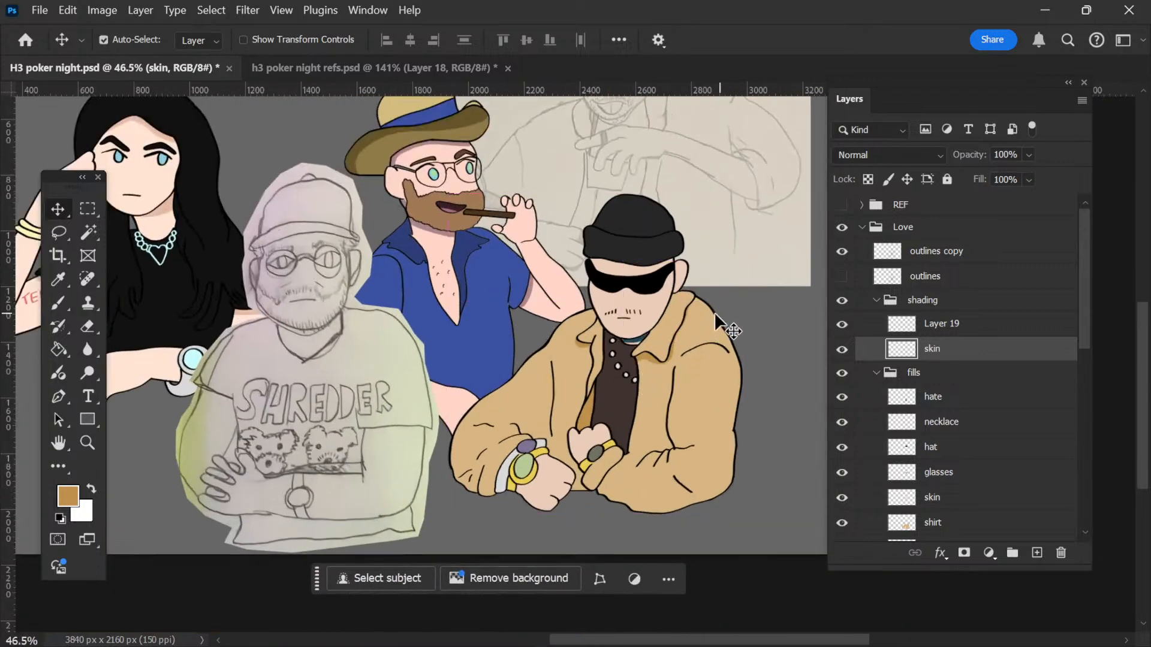
Step: Adjust the skin shading layer with Hue/Saturation, setting Lightness to -11 and raising Saturation
key(ctrl+u)
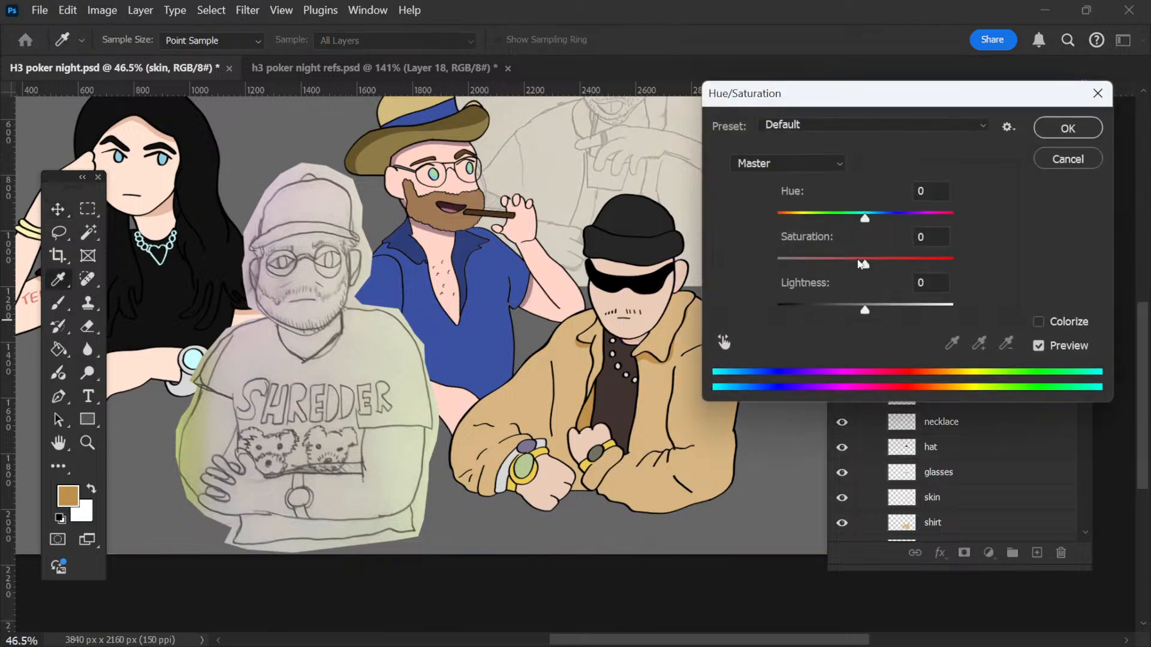
drag(867, 310, 859, 312)
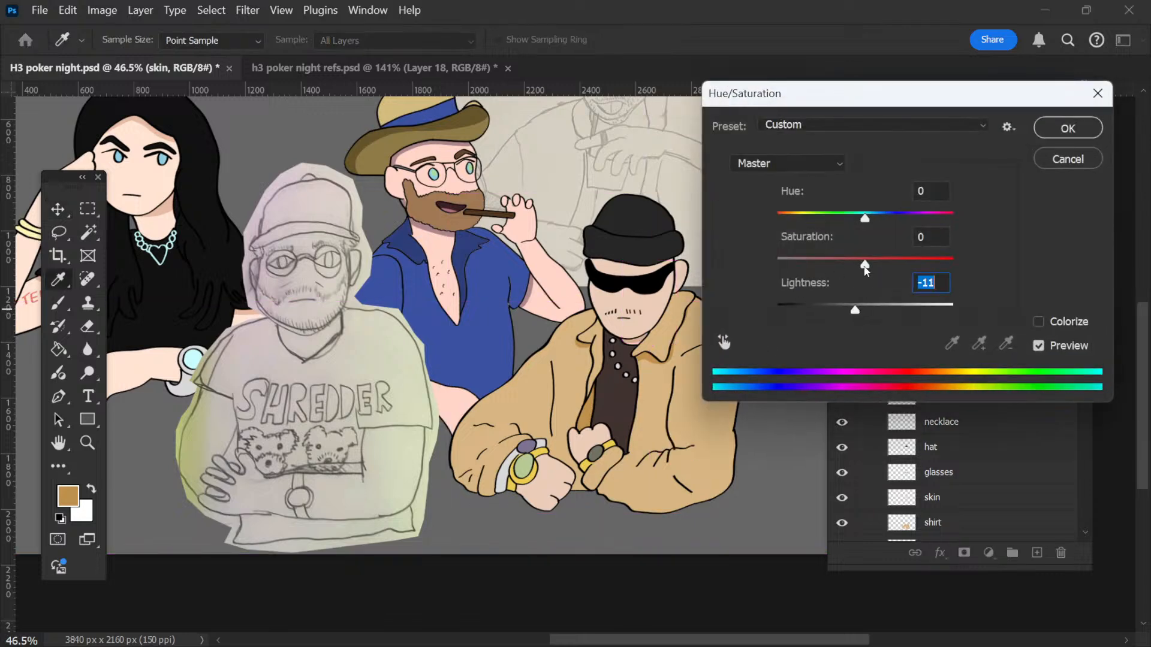
drag(866, 267, 893, 265)
click(1067, 128)
Step: Examine the neck shadow up close and compare the beanie-wearing player's skin tone with the other characters
key(z)
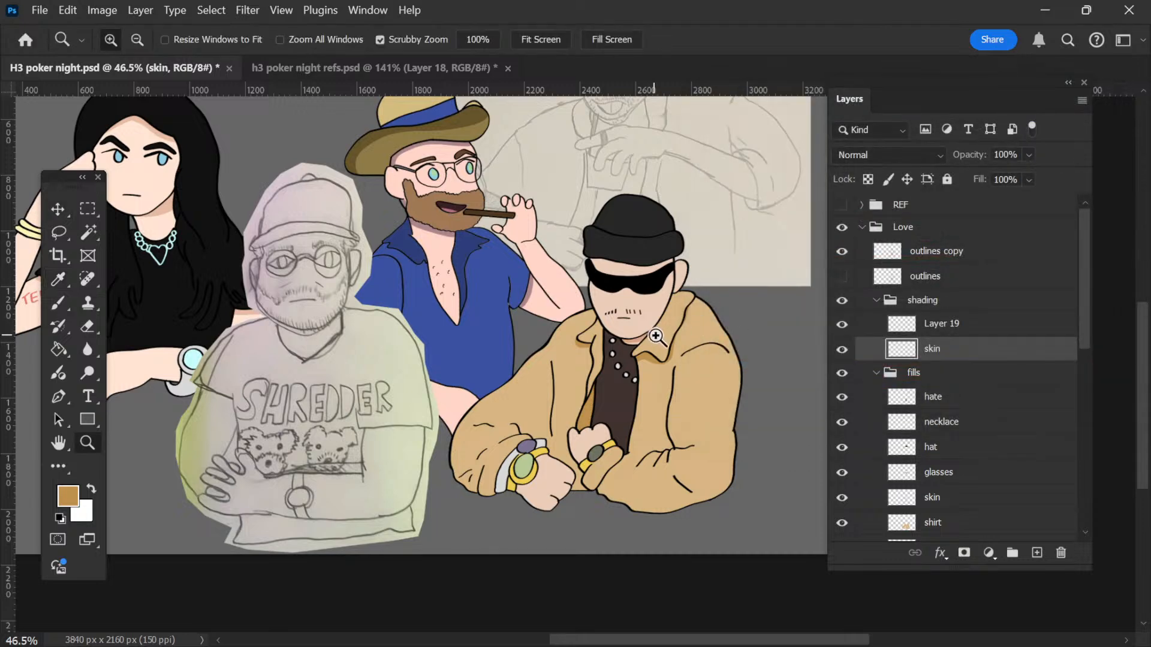
click(641, 327)
click(631, 321)
click(636, 371)
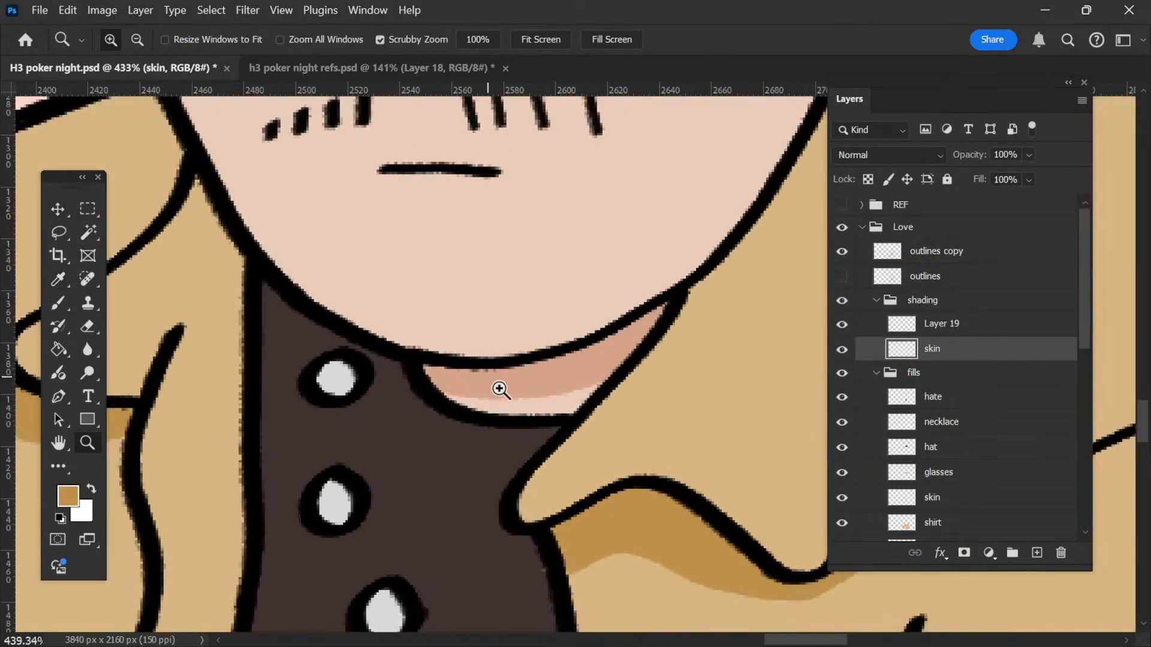
click(502, 390)
key(v)
scroll(501, 389, down, 10)
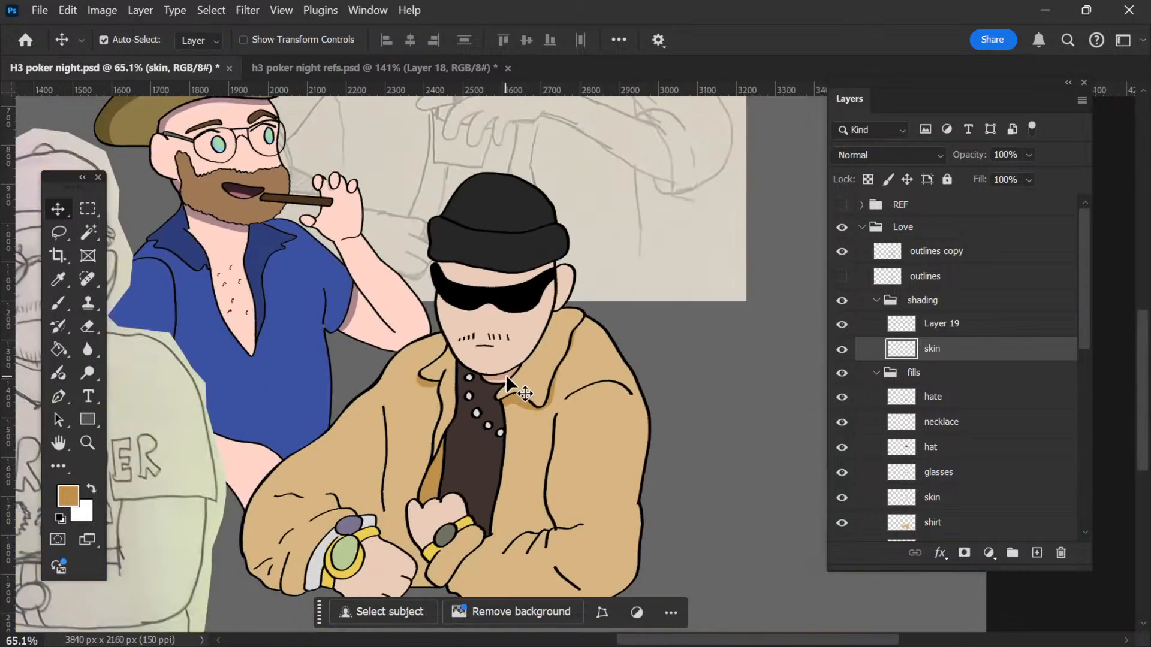
scroll(527, 393, down, 4)
scroll(530, 391, up, 1)
scroll(539, 392, left, 1)
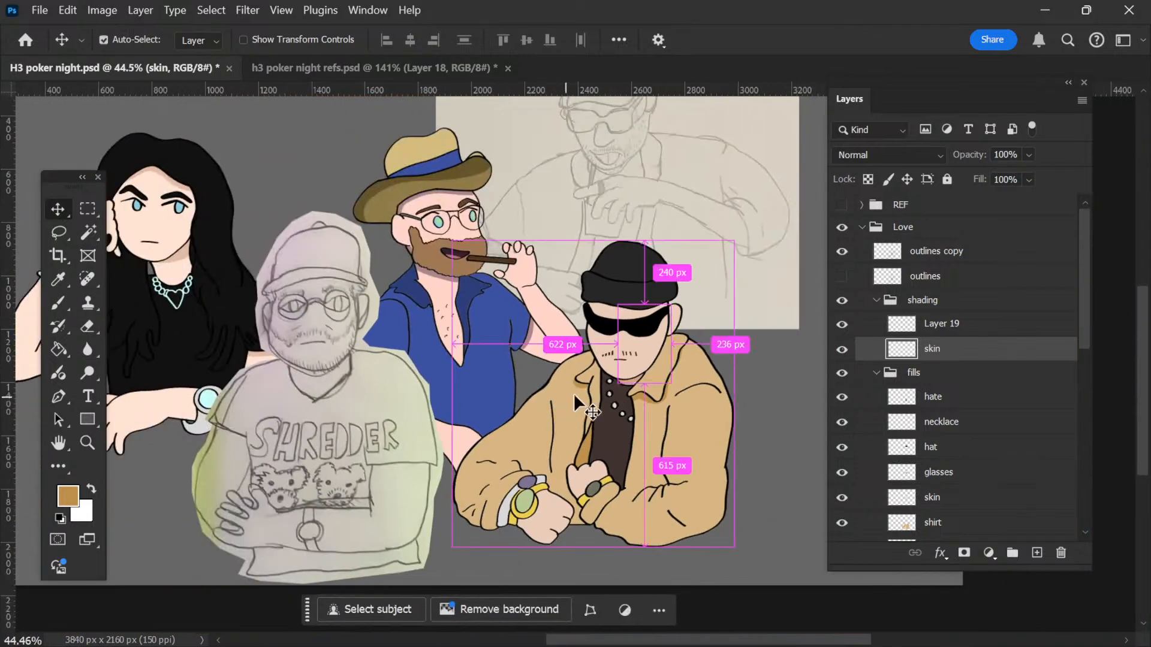
scroll(605, 402, up, 1)
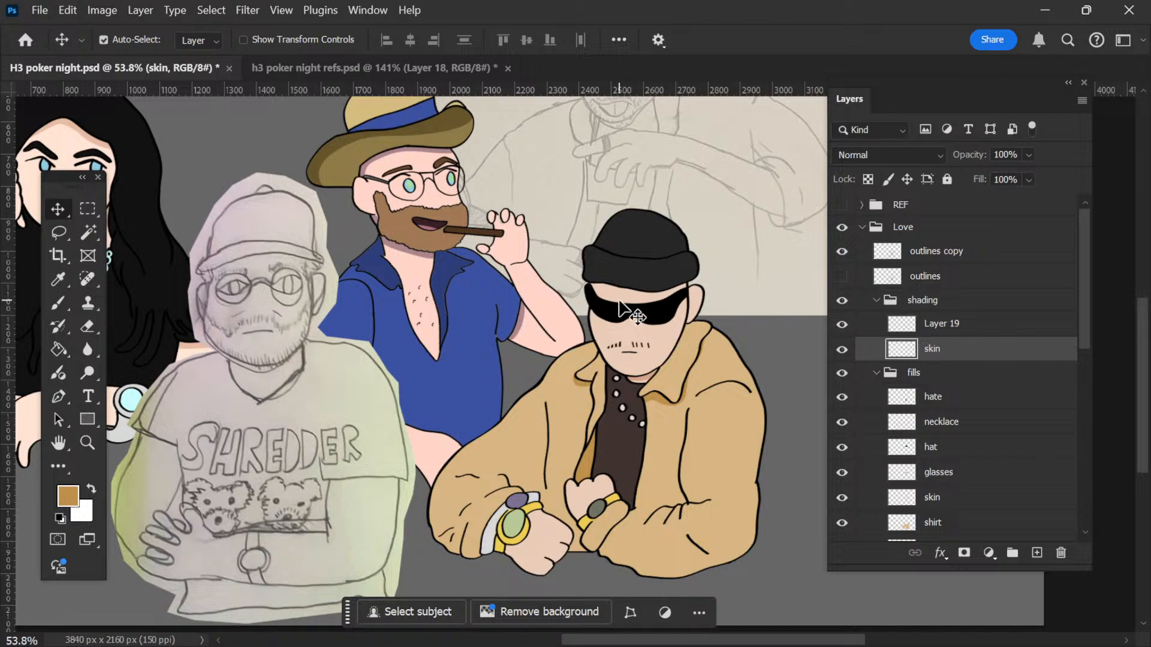
scroll(746, 312, right, 1)
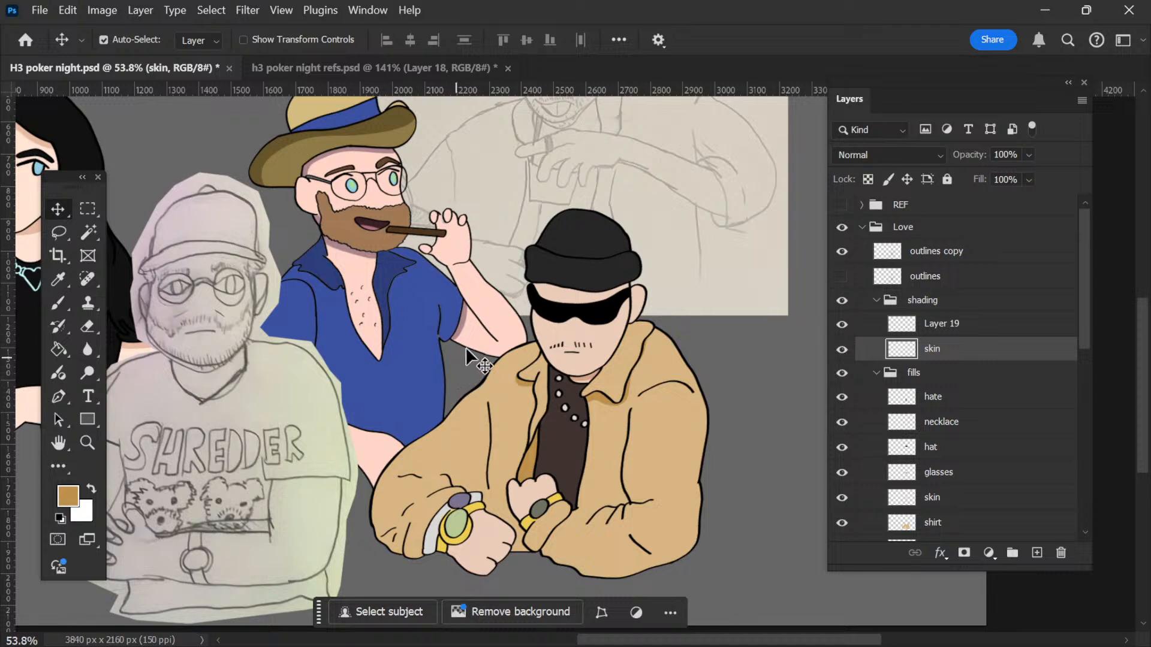
scroll(470, 398, left, 1)
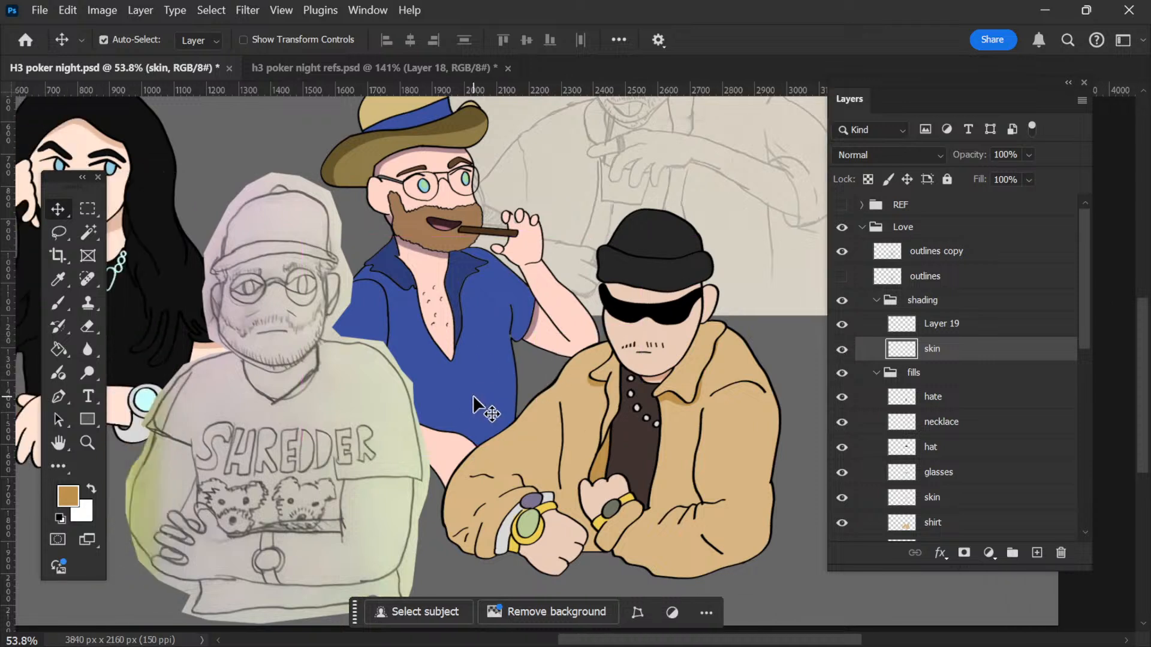
Step: Make the shirt fill layer active by picking the tan jacket on the beanie-wearing player
click(234, 407)
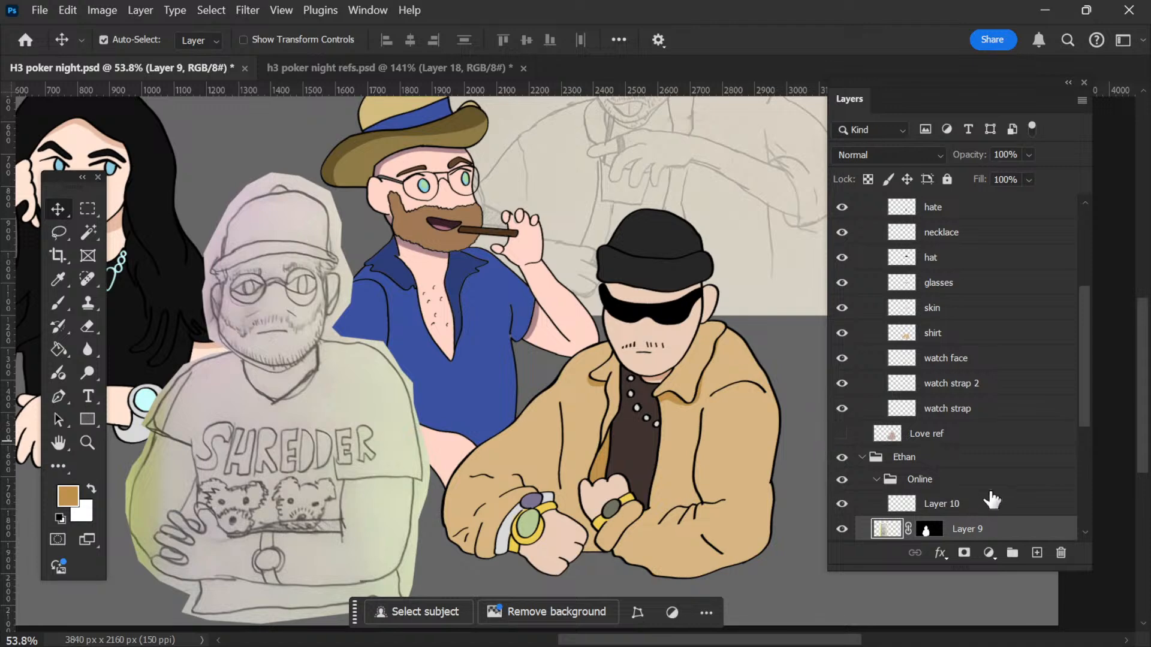
click(772, 487)
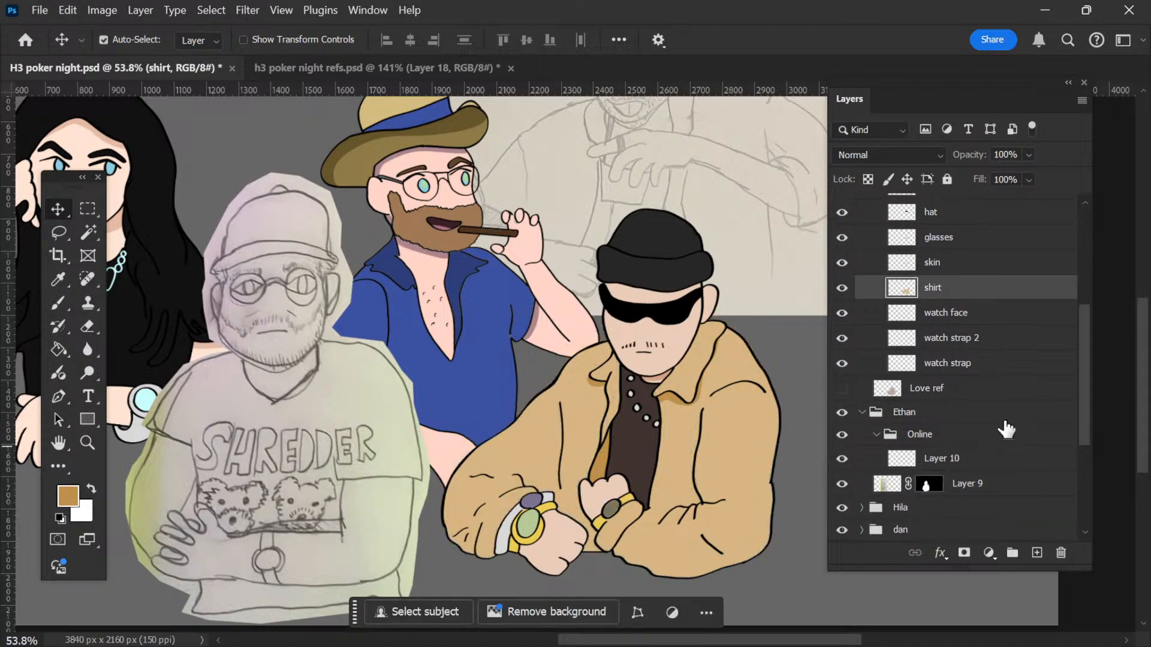
scroll(1004, 429, up, 4)
scroll(1007, 426, up, 1)
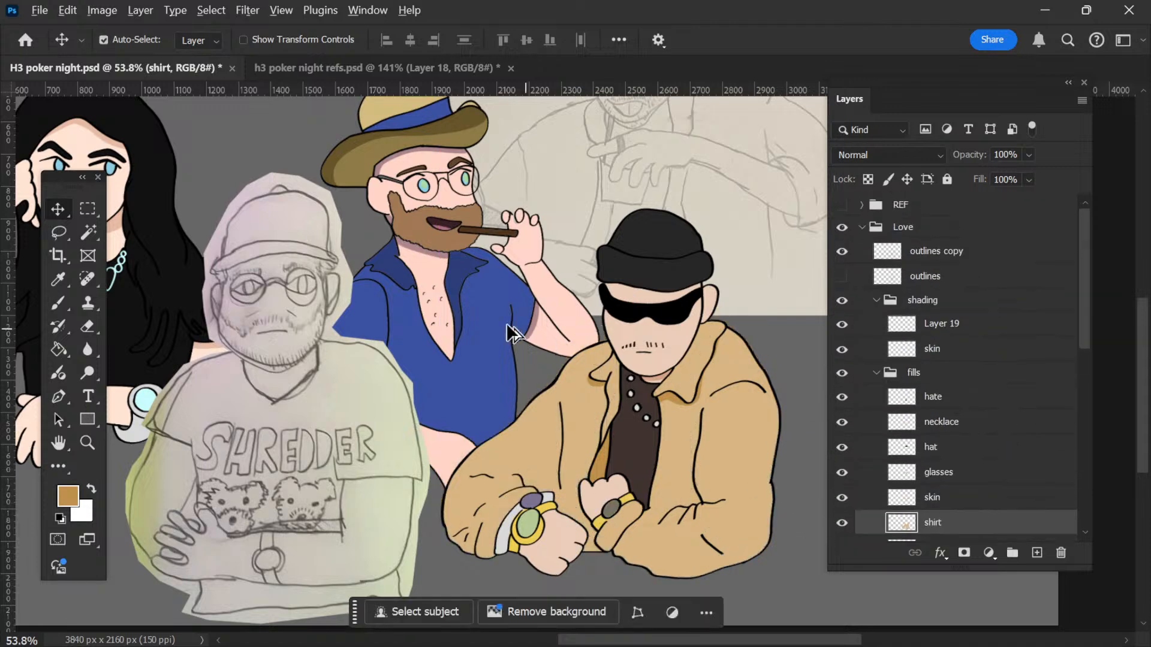
Step: Review the overall composition of the poker players across the whole canvas
alt+scroll(512, 326, down, 2)
scroll(506, 309, up, 1)
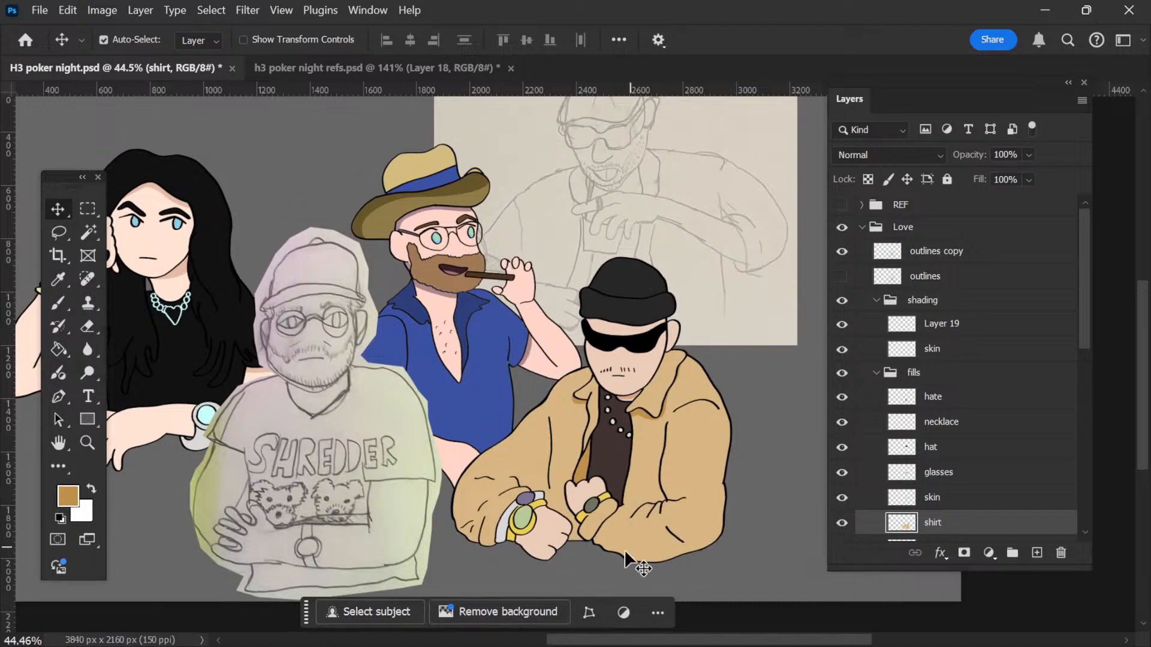
alt+scroll(621, 368, down, 2)
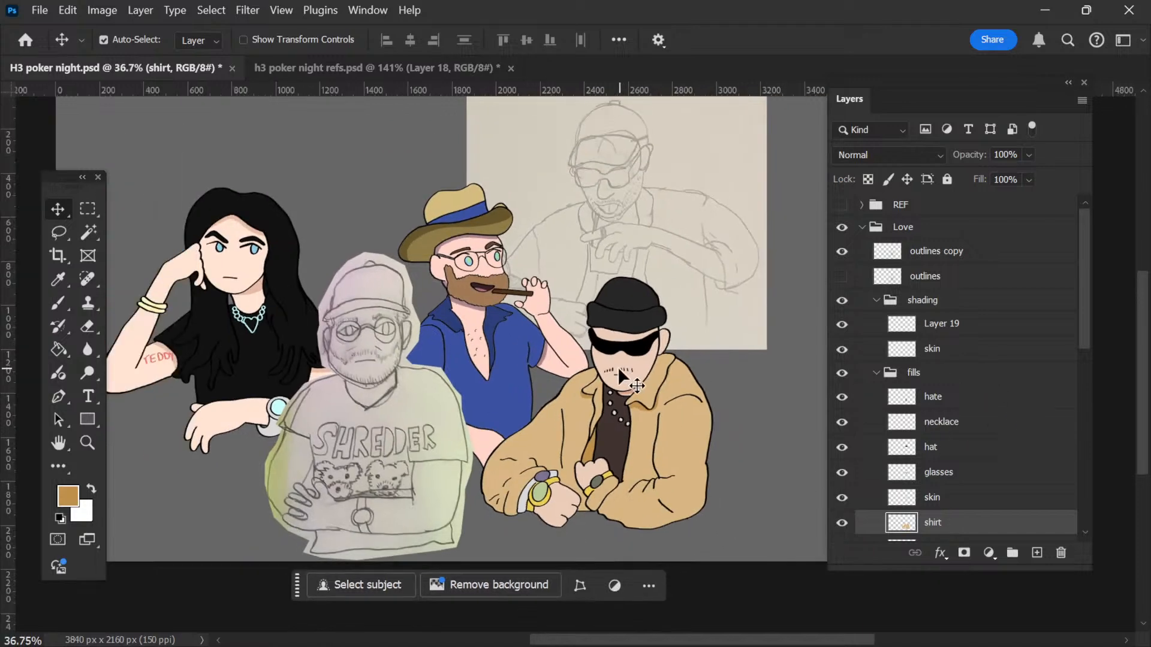
scroll(617, 369, left, 1)
scroll(615, 368, up, 1)
scroll(648, 362, down, 2)
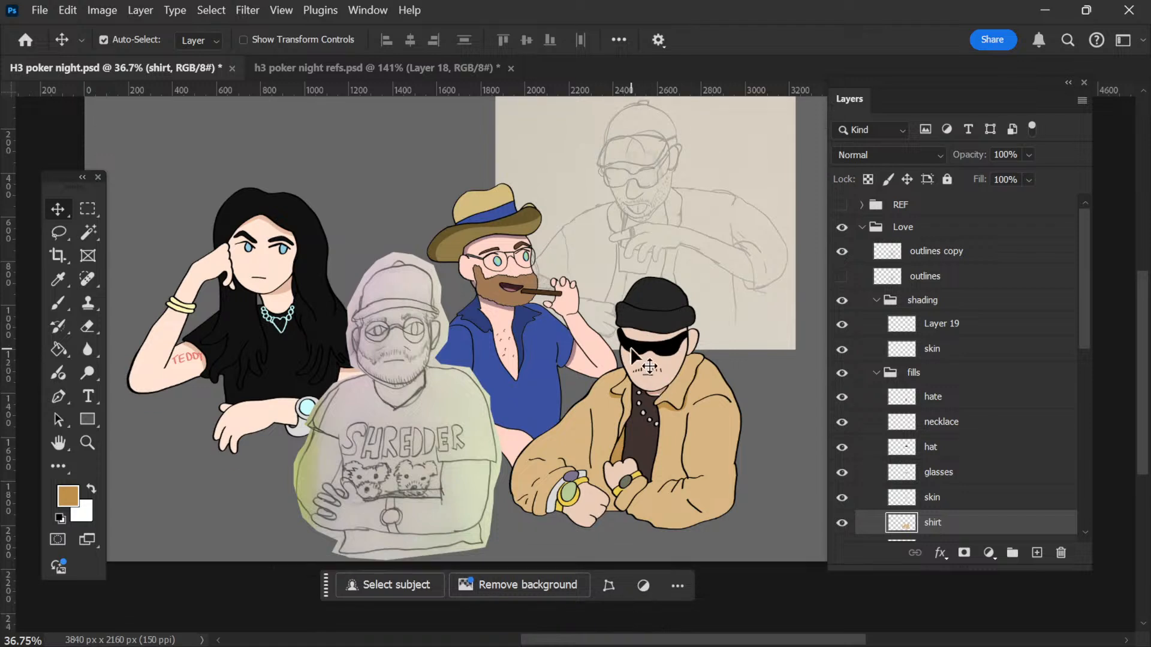
scroll(631, 350, up, 1)
scroll(632, 351, right, 1)
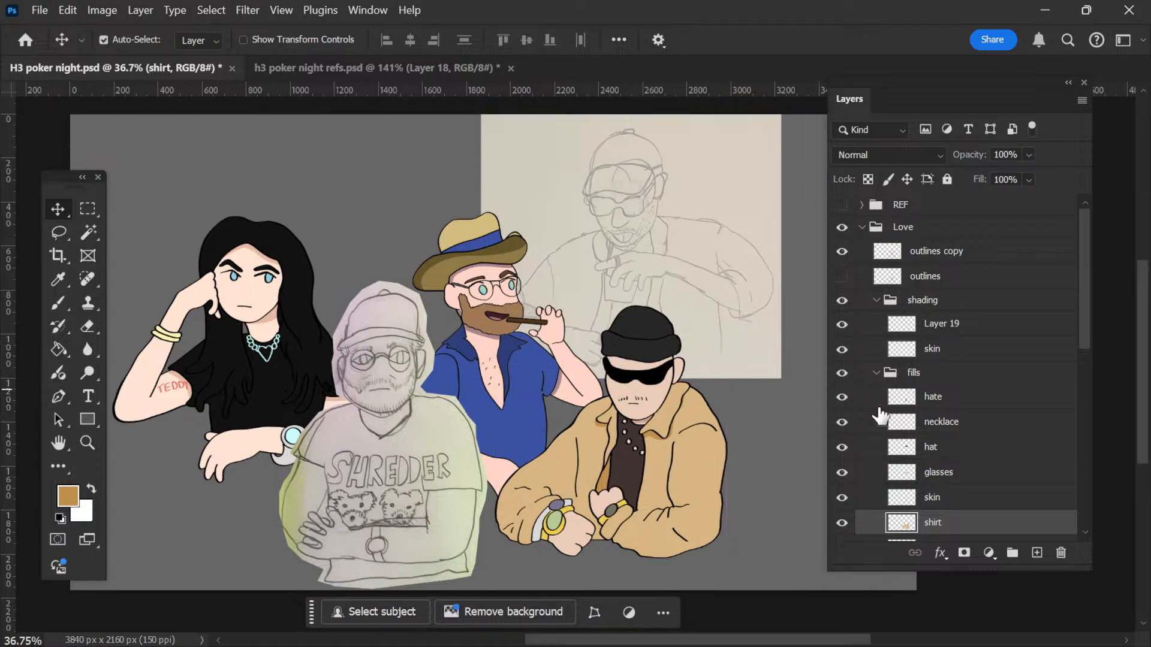
Step: Toggle the Love group's visibility off and on to check its contents, and collapse the Love and Ethan groups
click(869, 231)
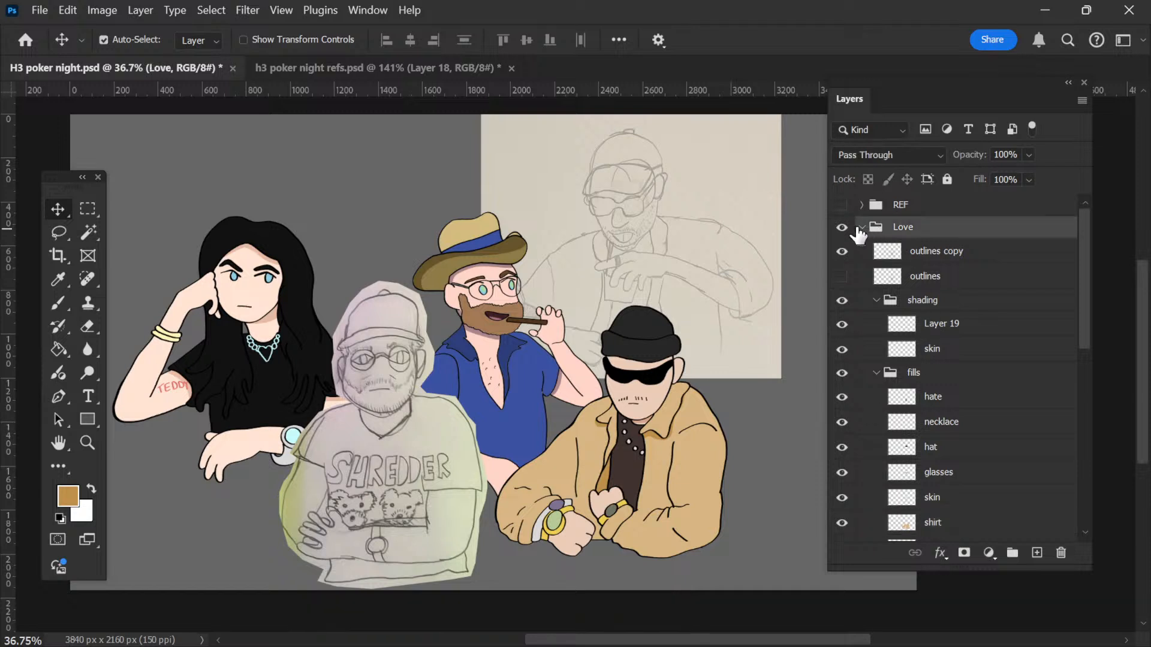
click(841, 227)
click(841, 226)
click(862, 226)
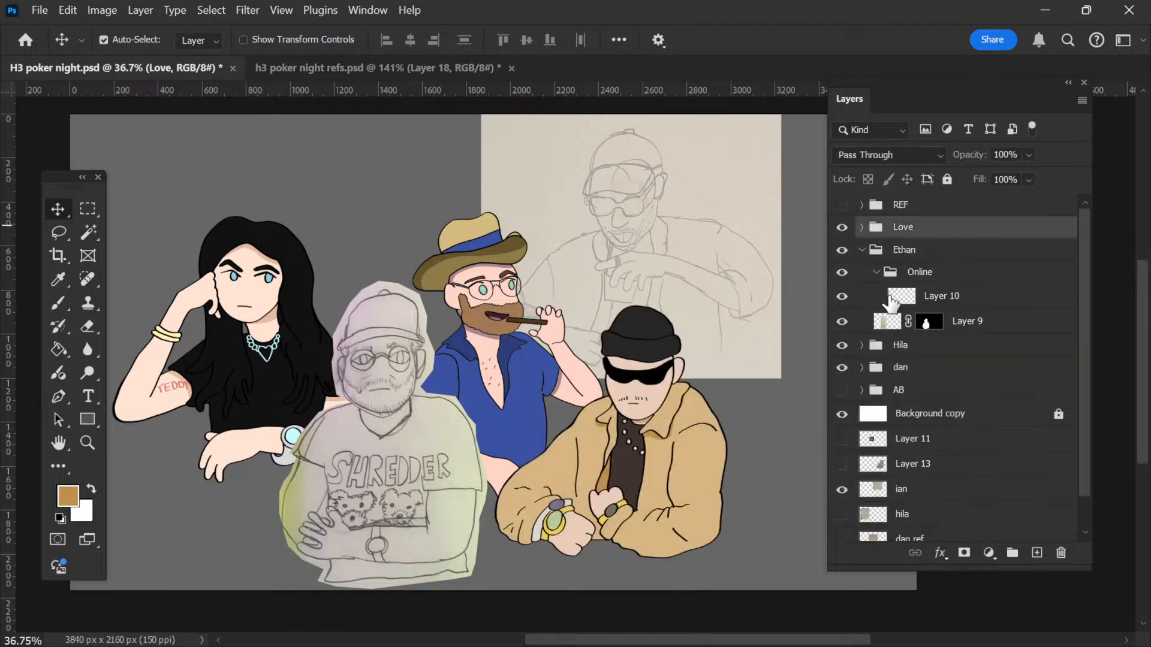
click(862, 250)
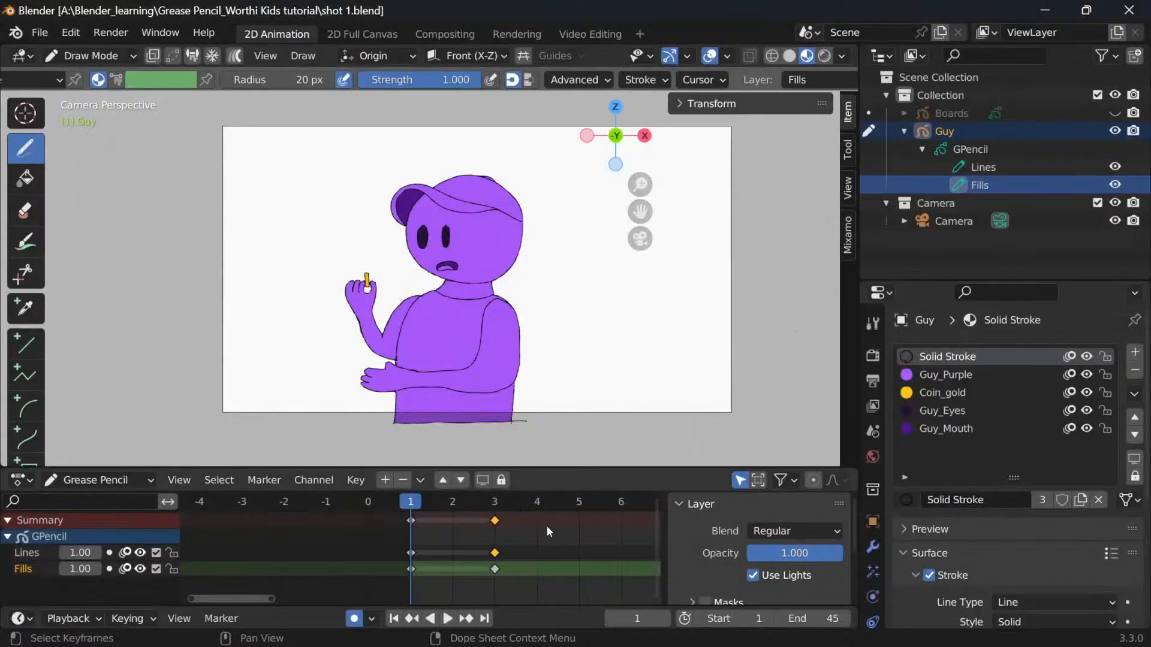
Step: In Blender's shot 1.blend, deselect all Grease Pencil keyframes and return the viewport to the camera view
click(547, 526)
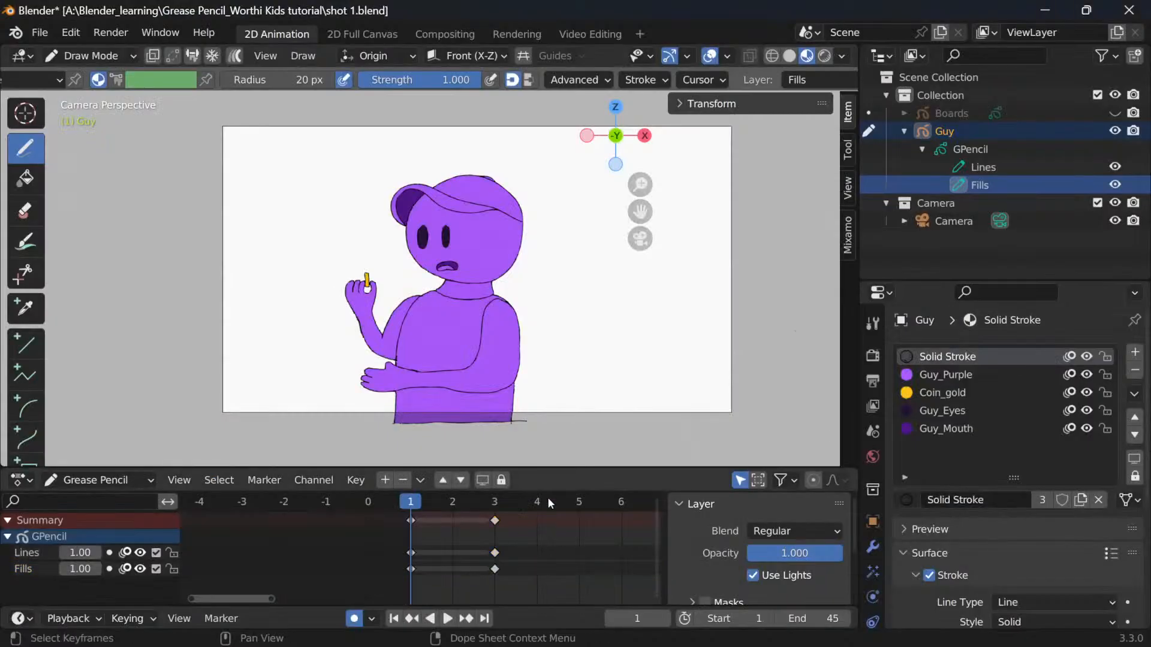
scroll(583, 525, right, 2)
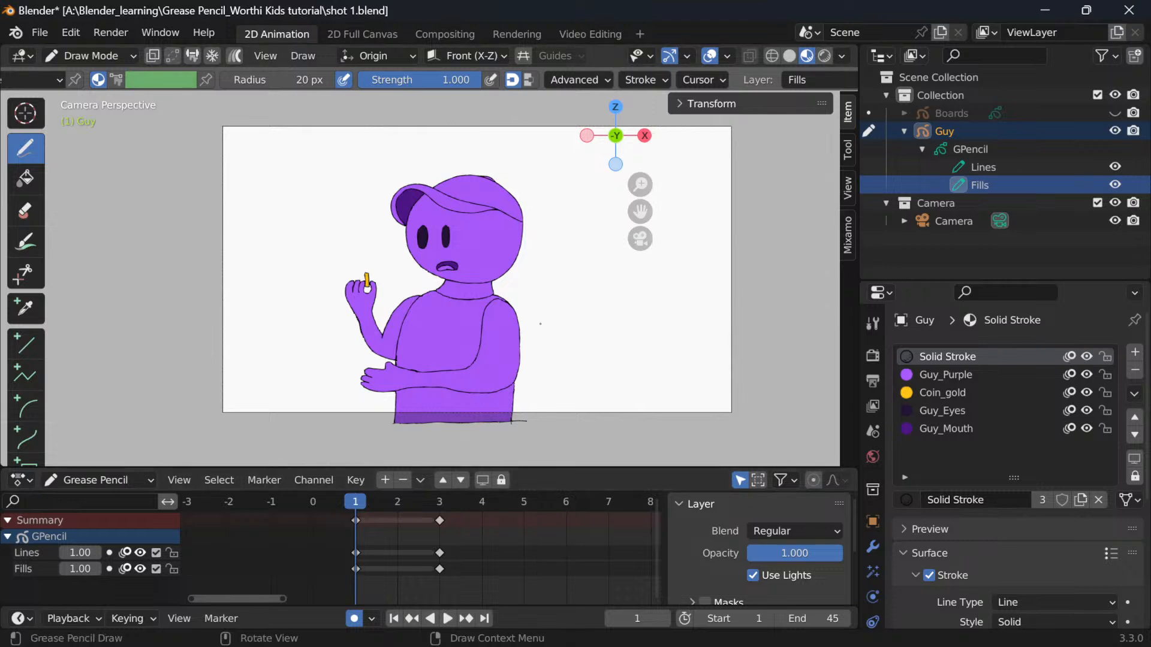
drag(618, 346, 795, 330)
scroll(624, 342, down, 6)
key(KP_0)
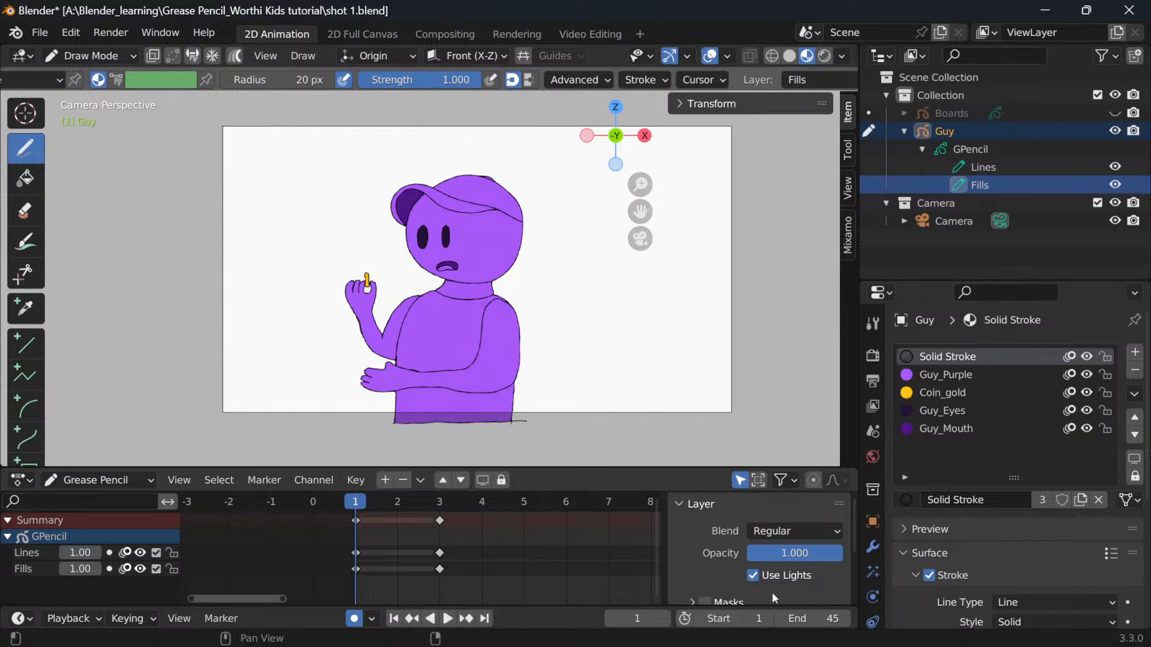
Step: Set the animation's end frame to 245
click(829, 618)
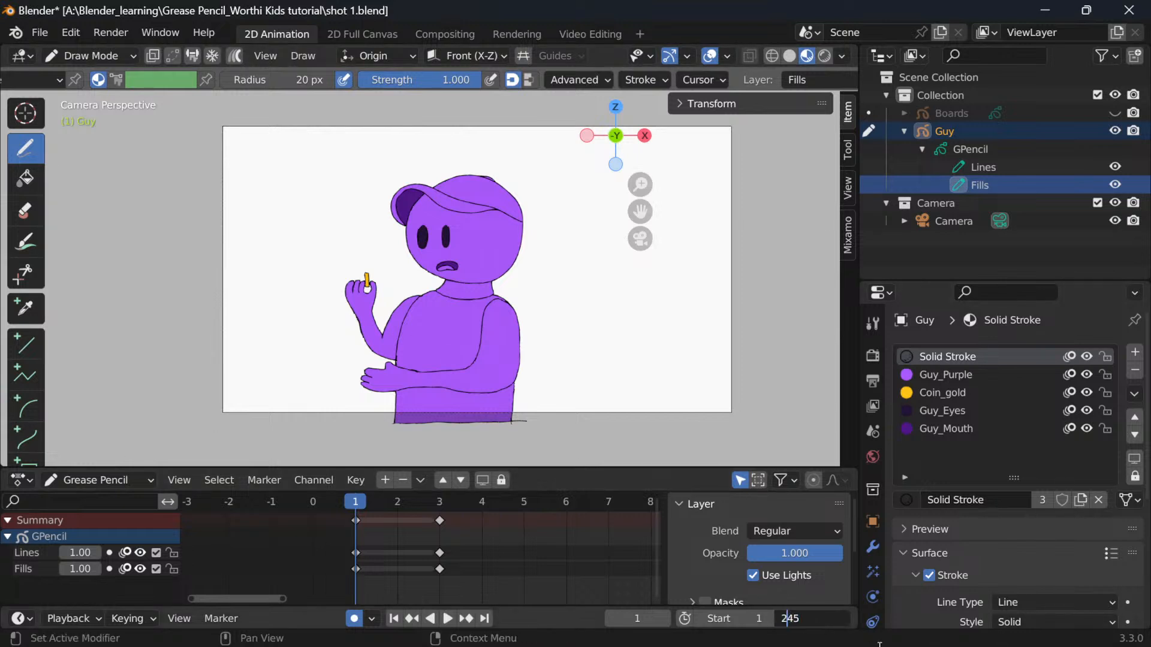
key(Return)
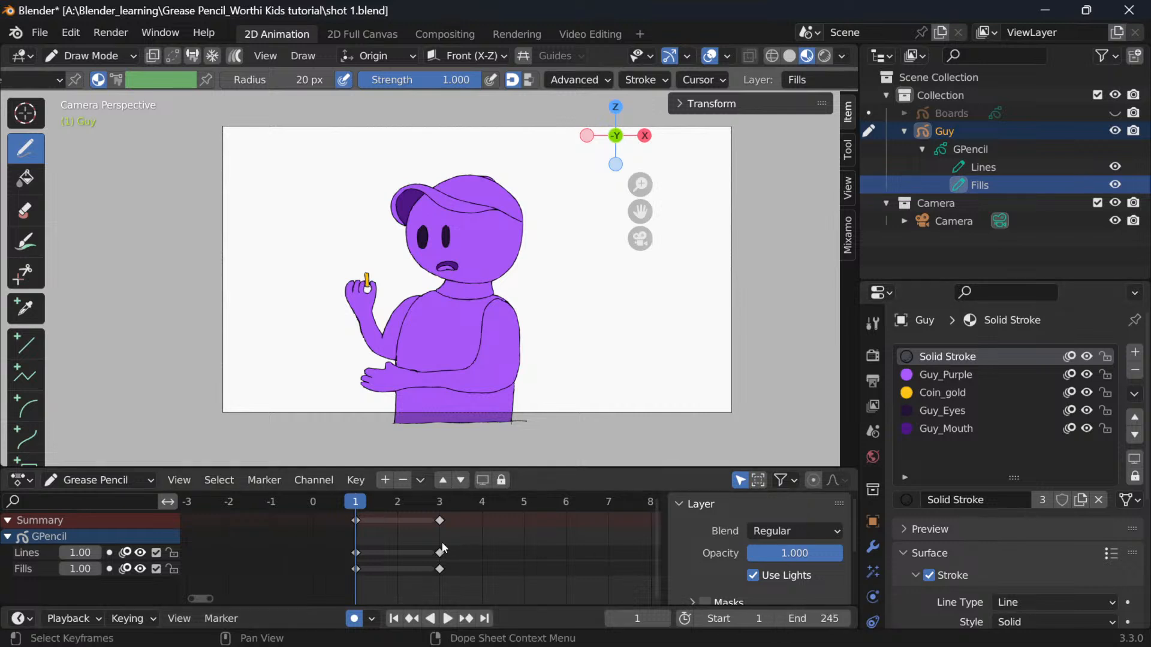
scroll(442, 551, down, 2)
scroll(441, 552, down, 10)
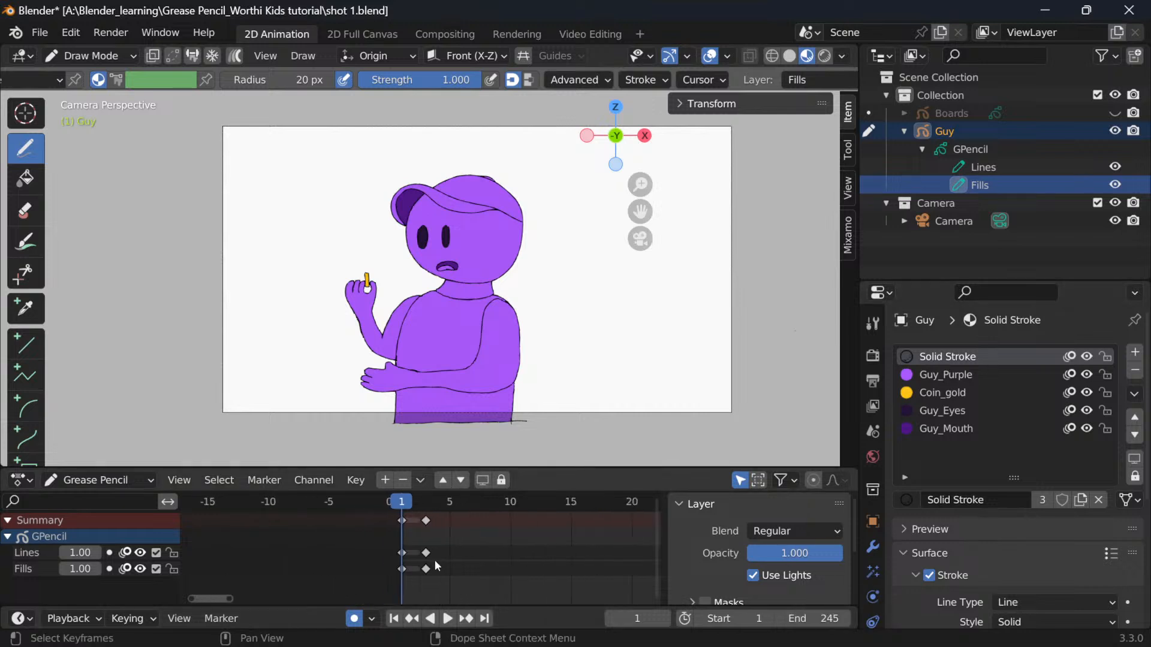
Step: Show the Boards storyboard object and hide the Guy object
click(953, 113)
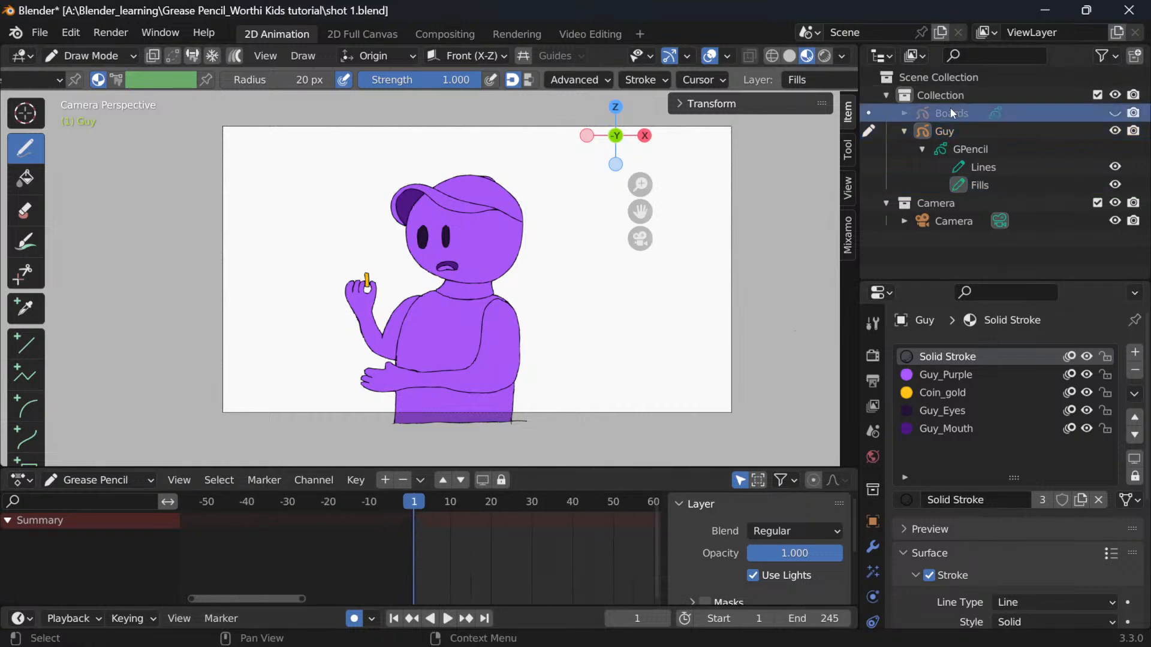
click(1117, 114)
click(1115, 130)
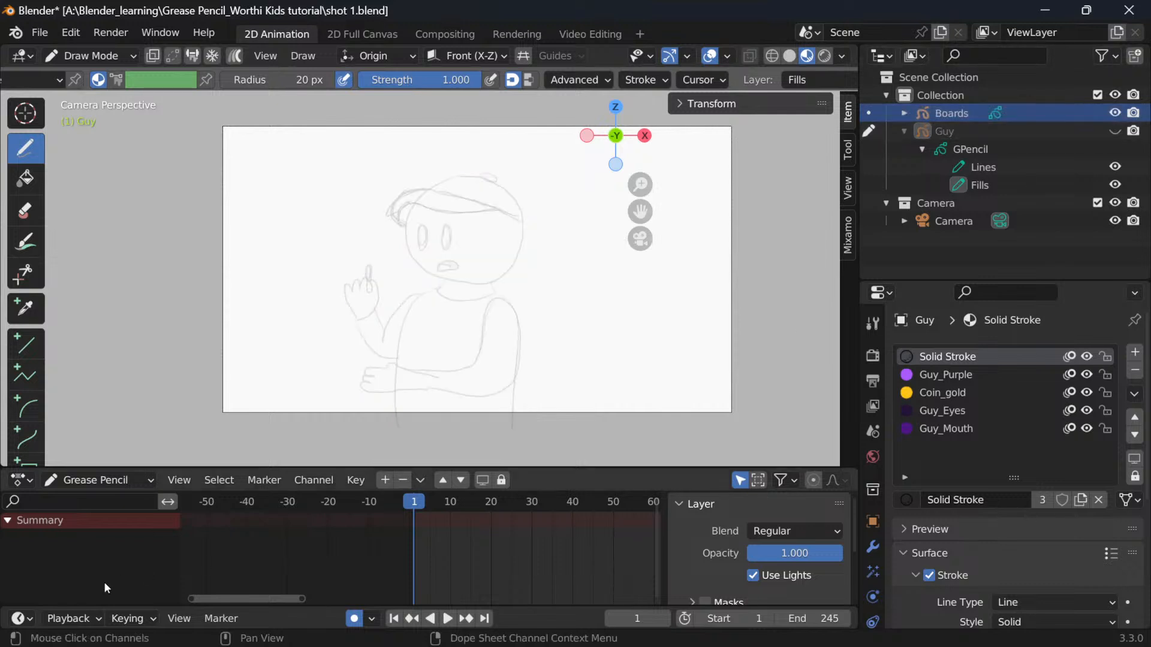
Step: Raise the opacity of the Boards object's Lines layer to 1.00, and deselect the object
click(952, 113)
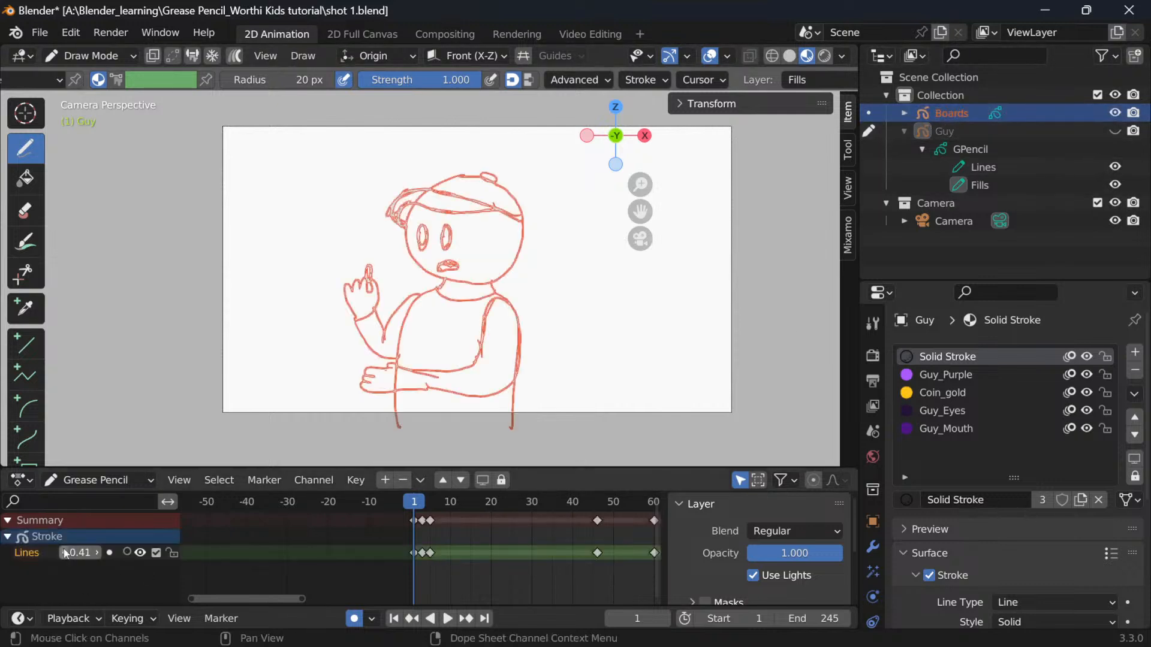
drag(79, 552, 124, 552)
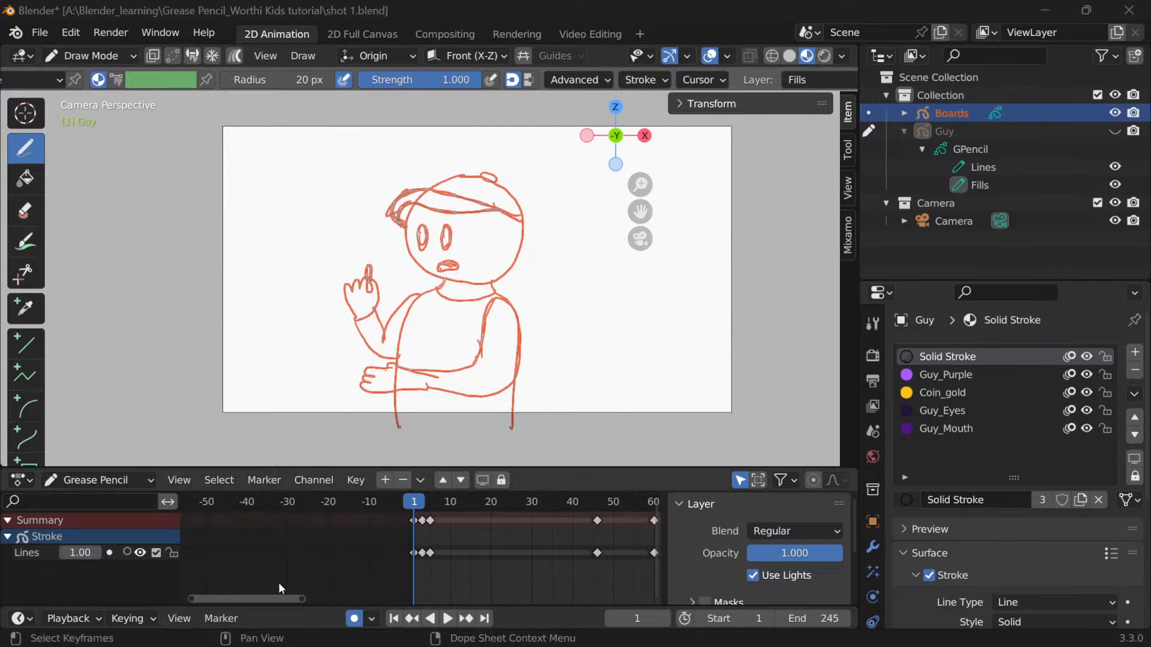
scroll(472, 576, down, 8)
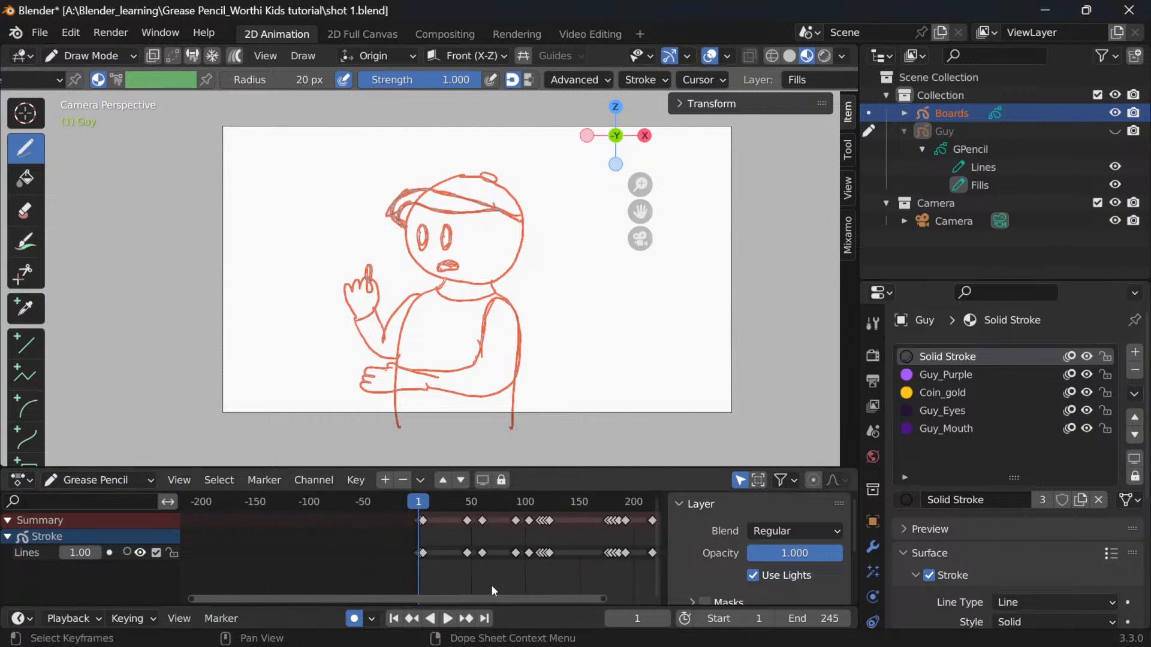
click(928, 254)
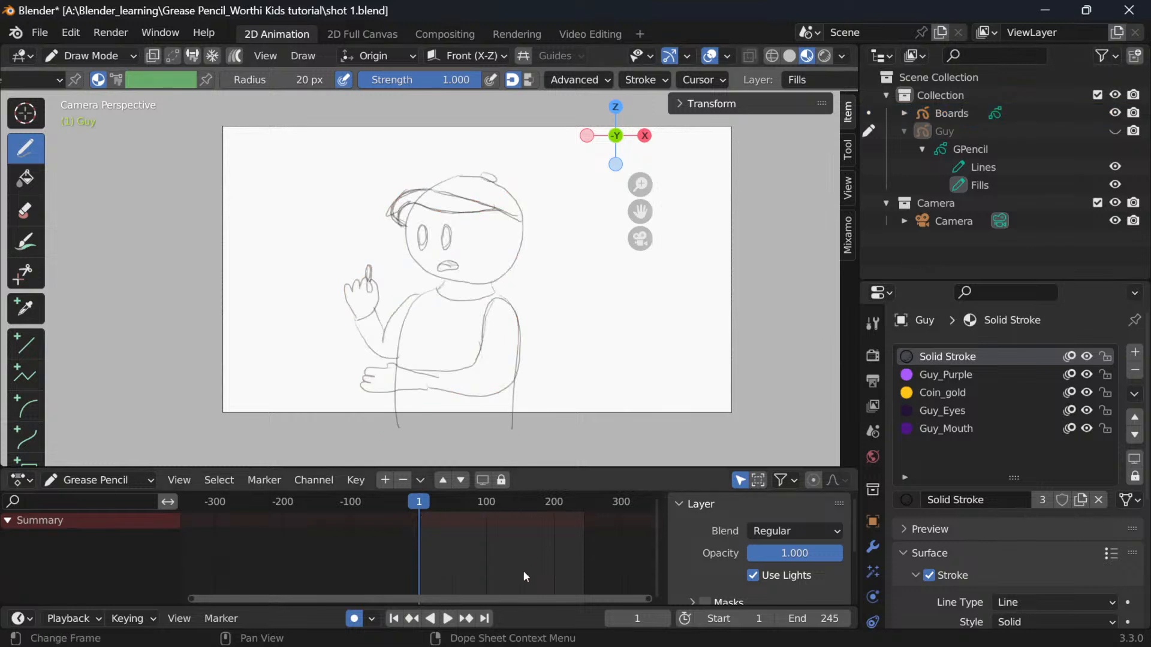
Step: Play back the Boards storyboard animation to examine its timing and poses, and stop the playback
key(space)
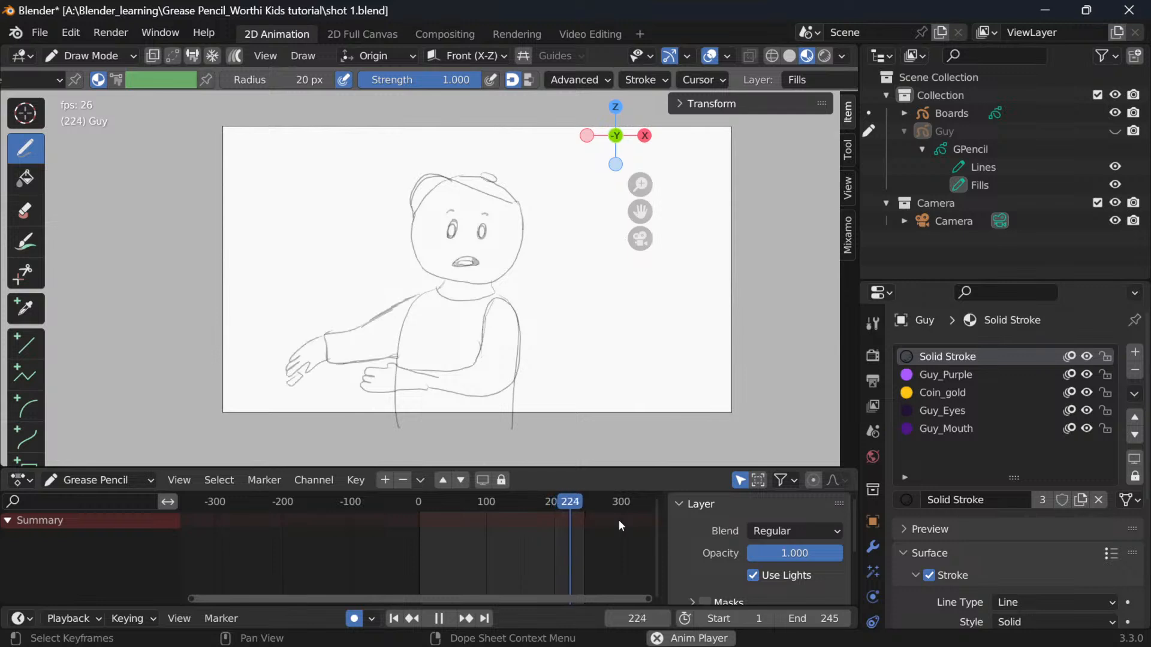
key(space)
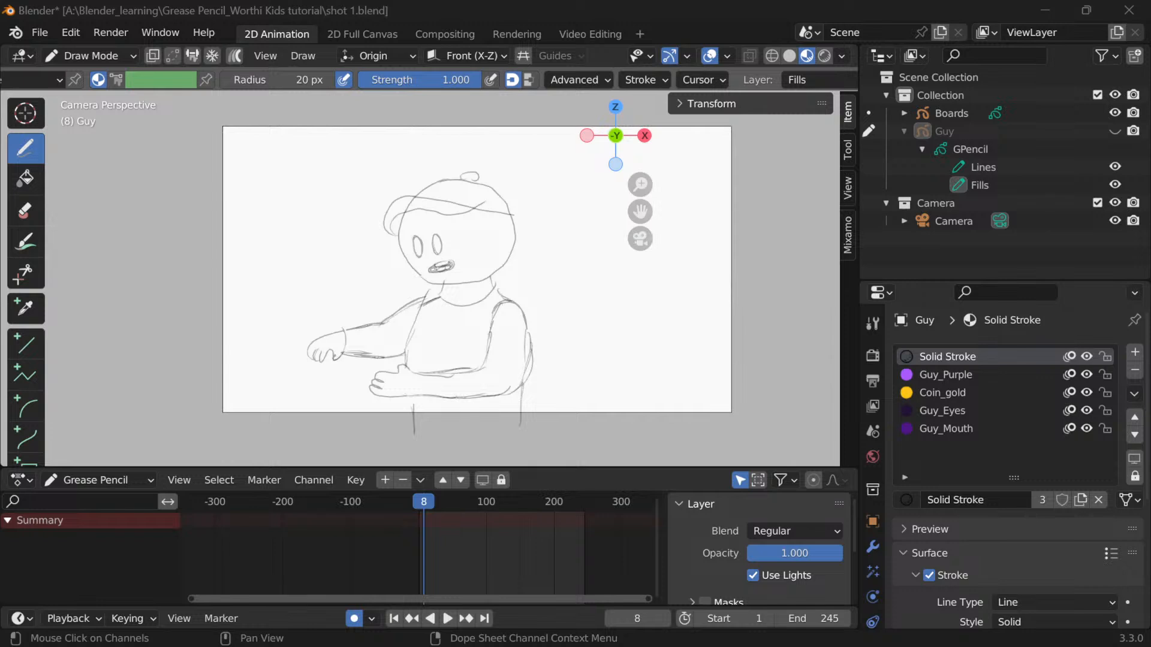
click(890, 19)
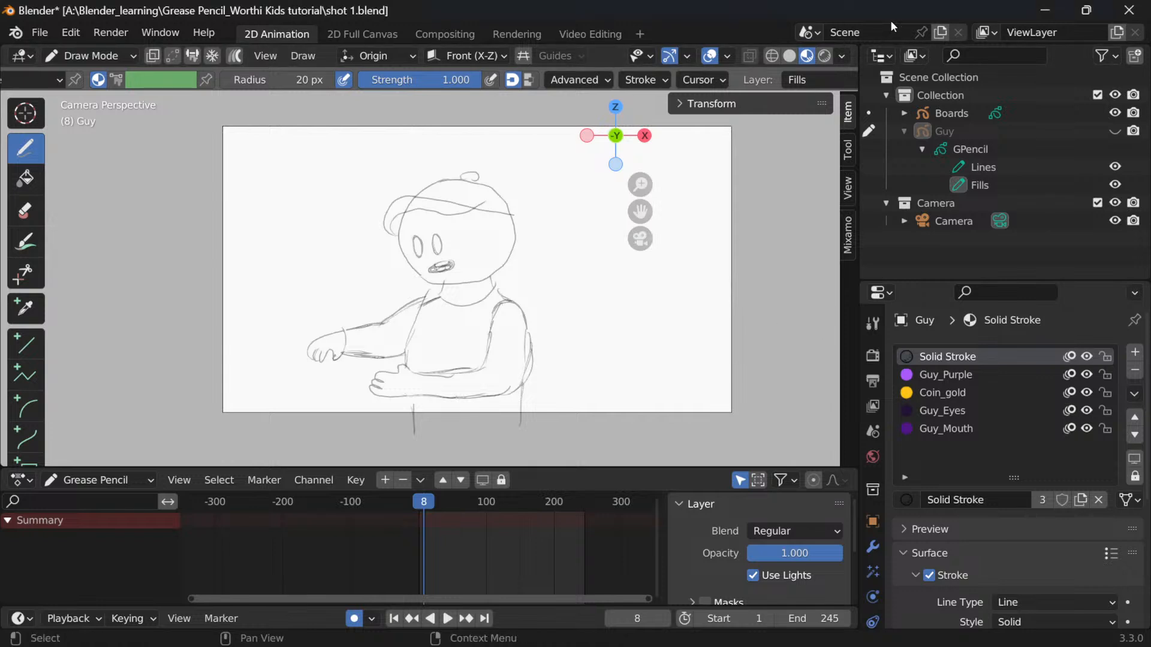
scroll(430, 270, up, 1)
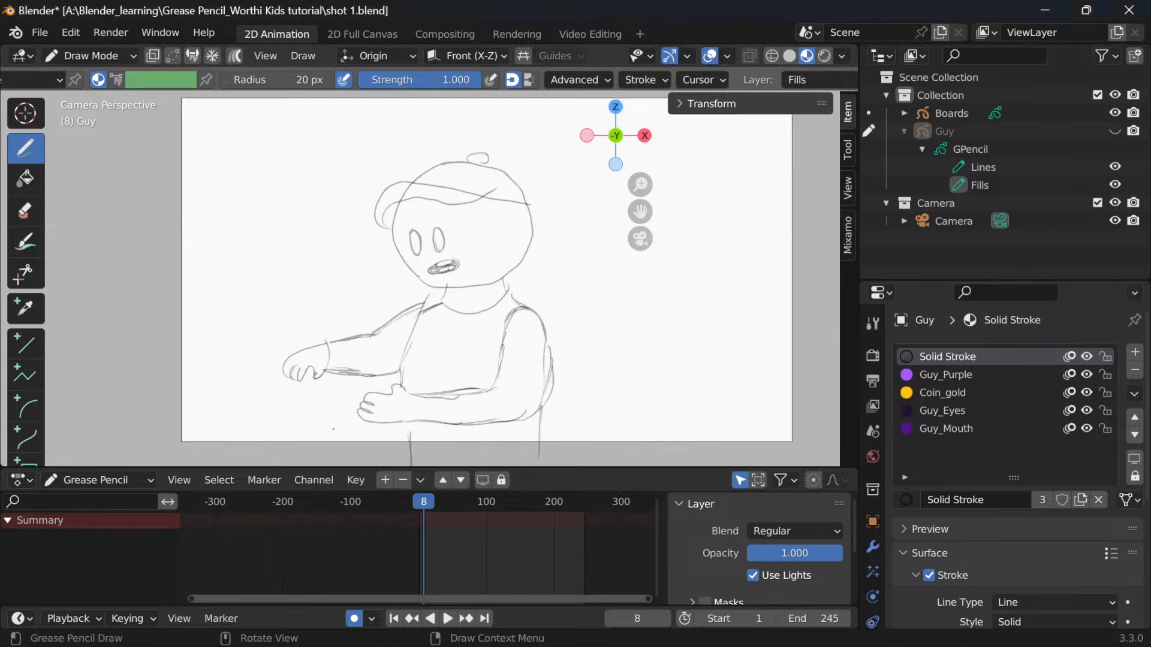
Step: Select the Boards object to show its keyframes, and return to frame 1
click(958, 118)
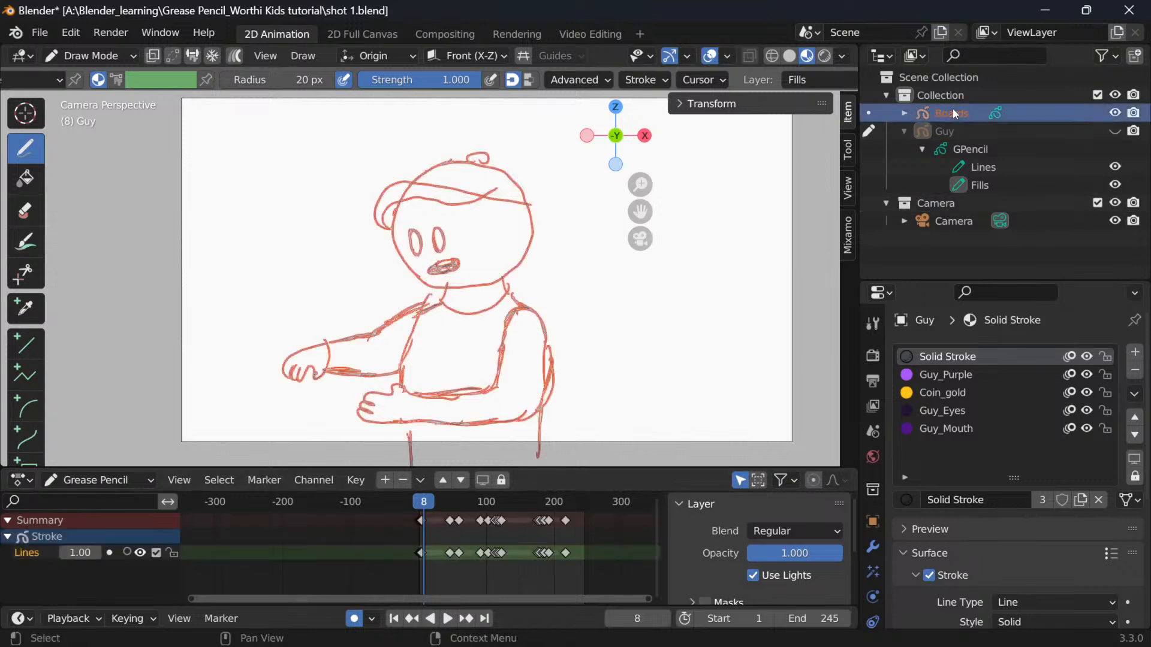
click(570, 565)
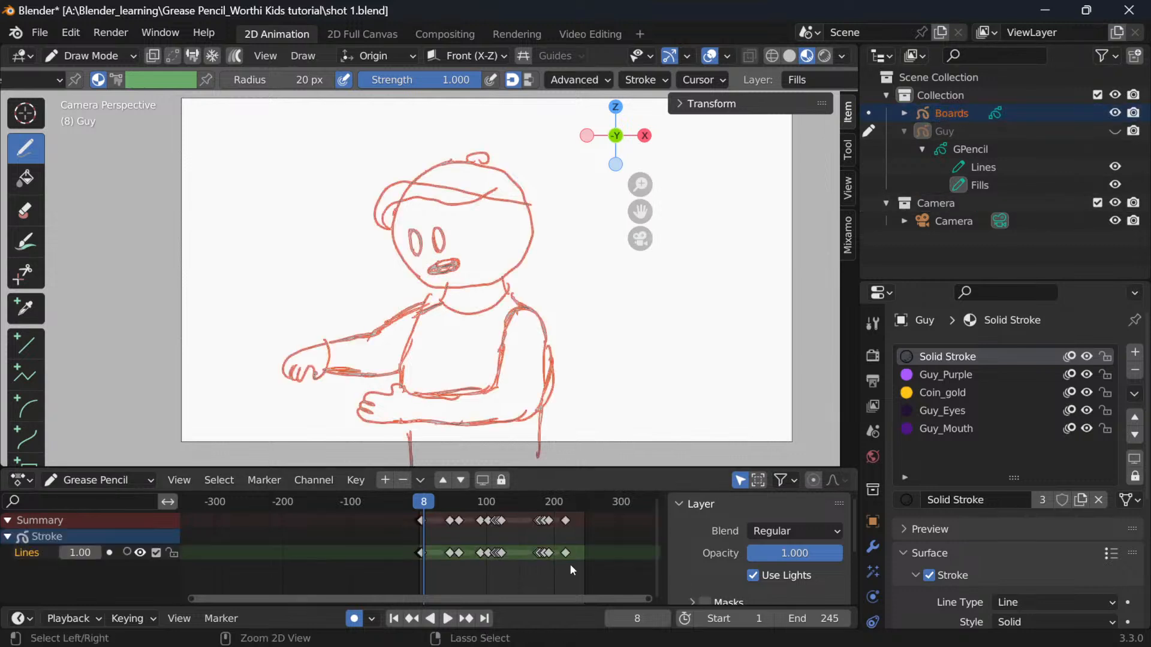
key(shift+Left)
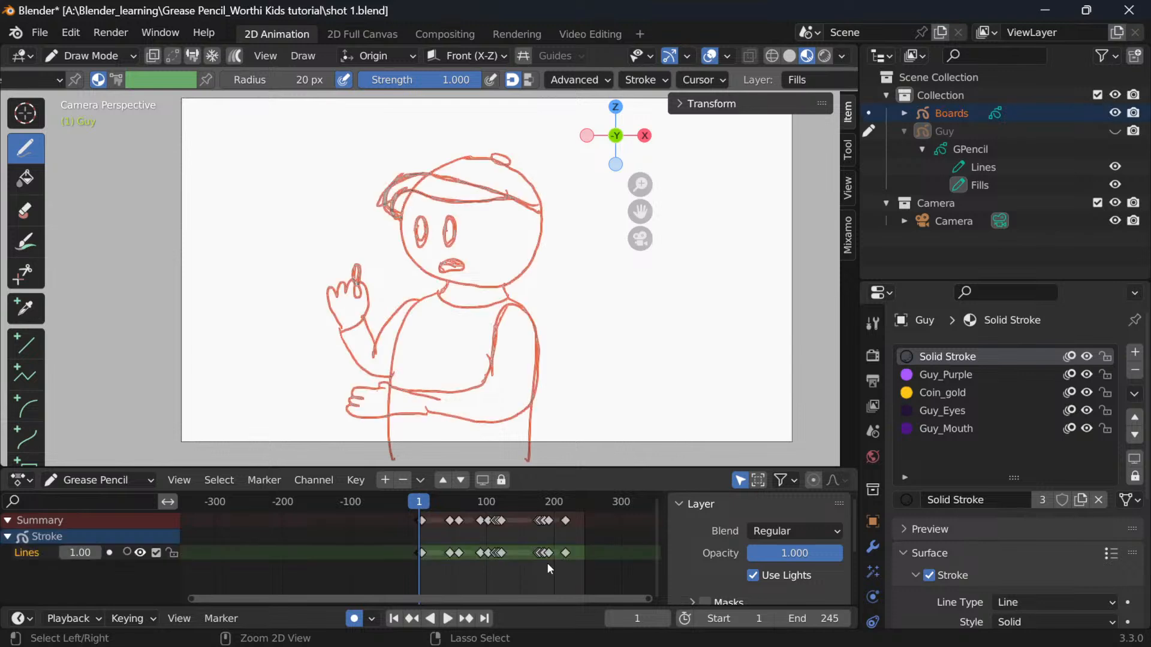
click(480, 580)
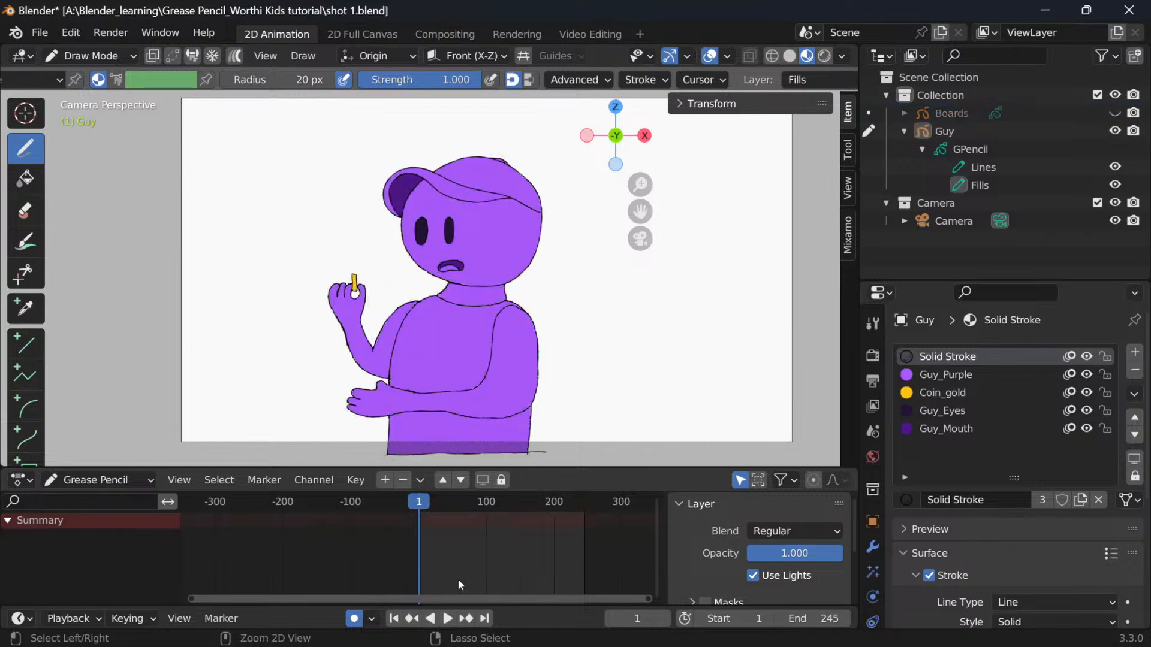
Step: Compare the Boards sketch with the Guy drawing at frame 1 by switching which of the two objects is visible
scroll(422, 563, up, 5)
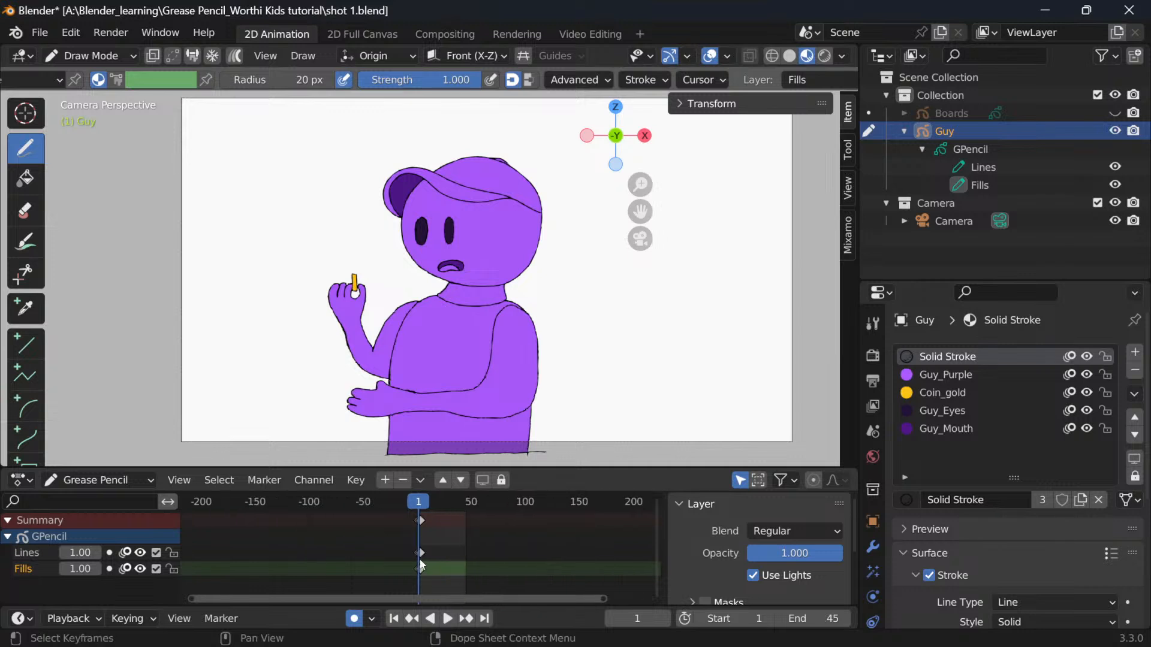
scroll(419, 560, up, 10)
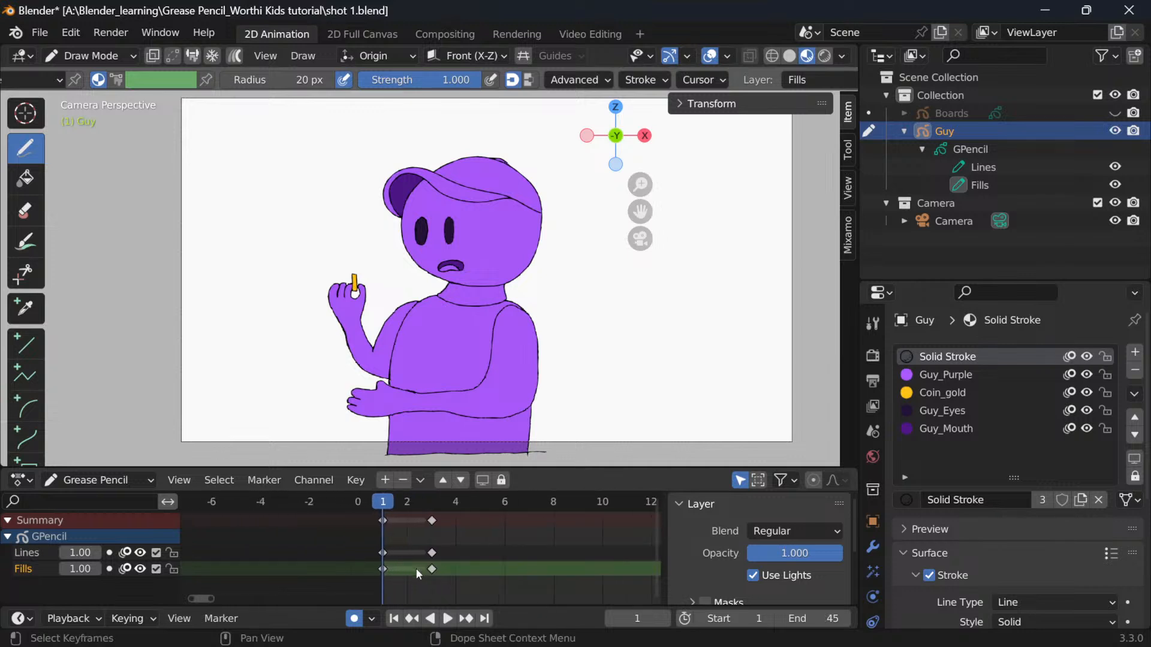
scroll(409, 566, up, 1)
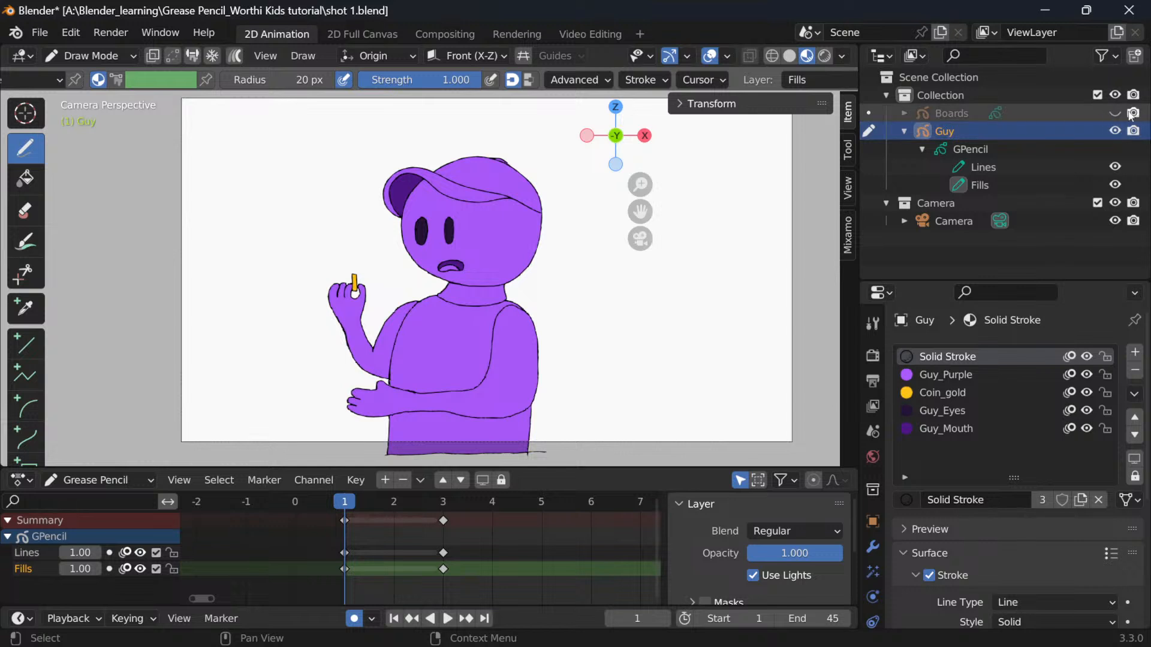
click(1115, 112)
click(1115, 131)
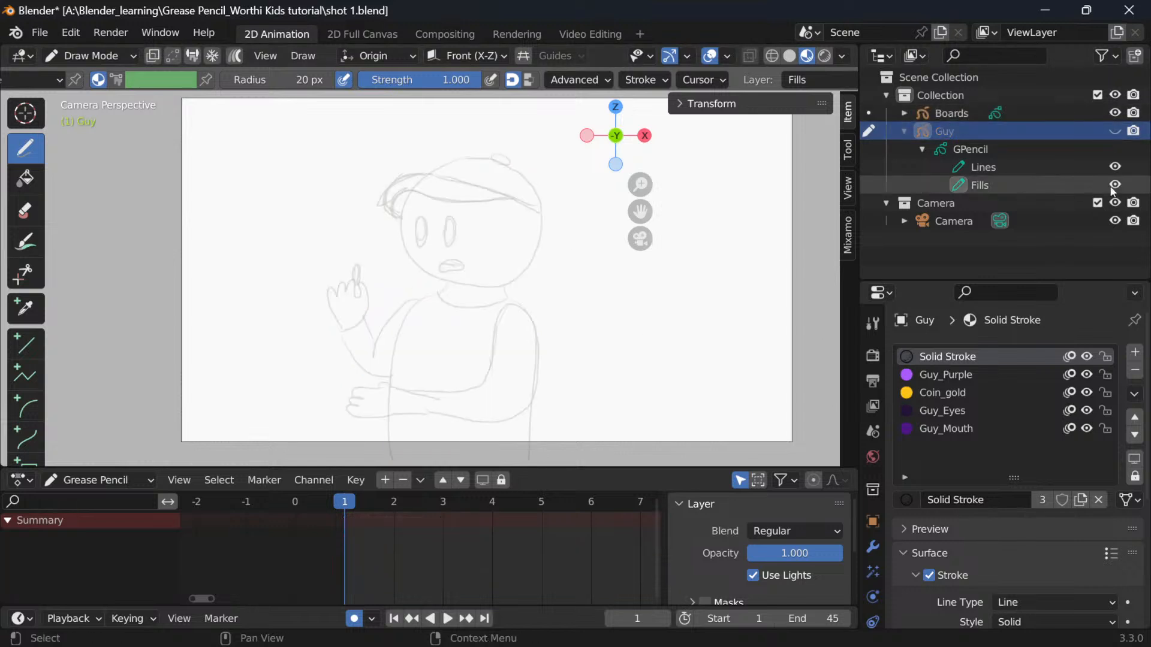
click(1114, 112)
click(1115, 131)
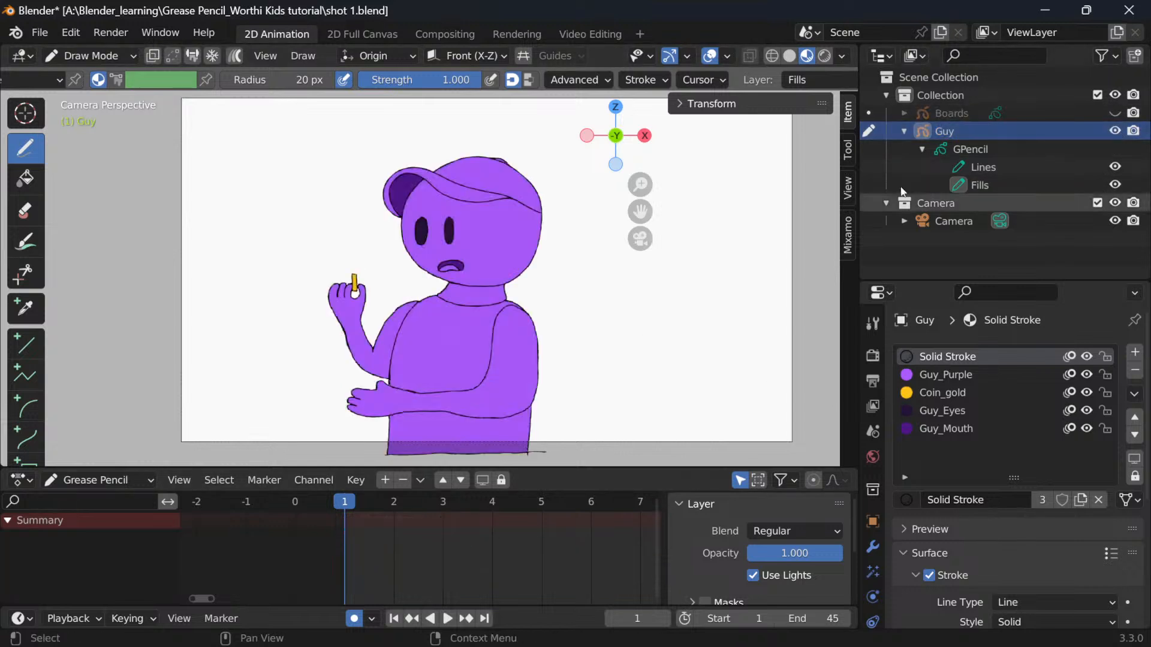
scroll(355, 558, up, 1)
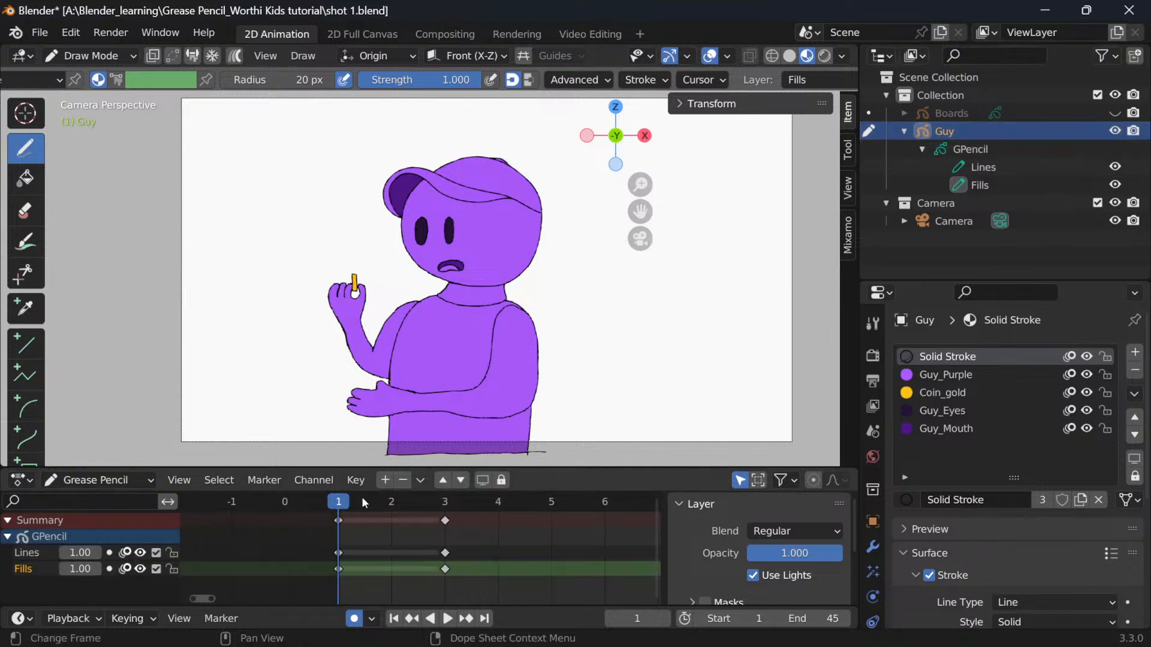
Step: Show the Boards object together with Guy, and go through its keyframes at frames 3 and 5
click(971, 114)
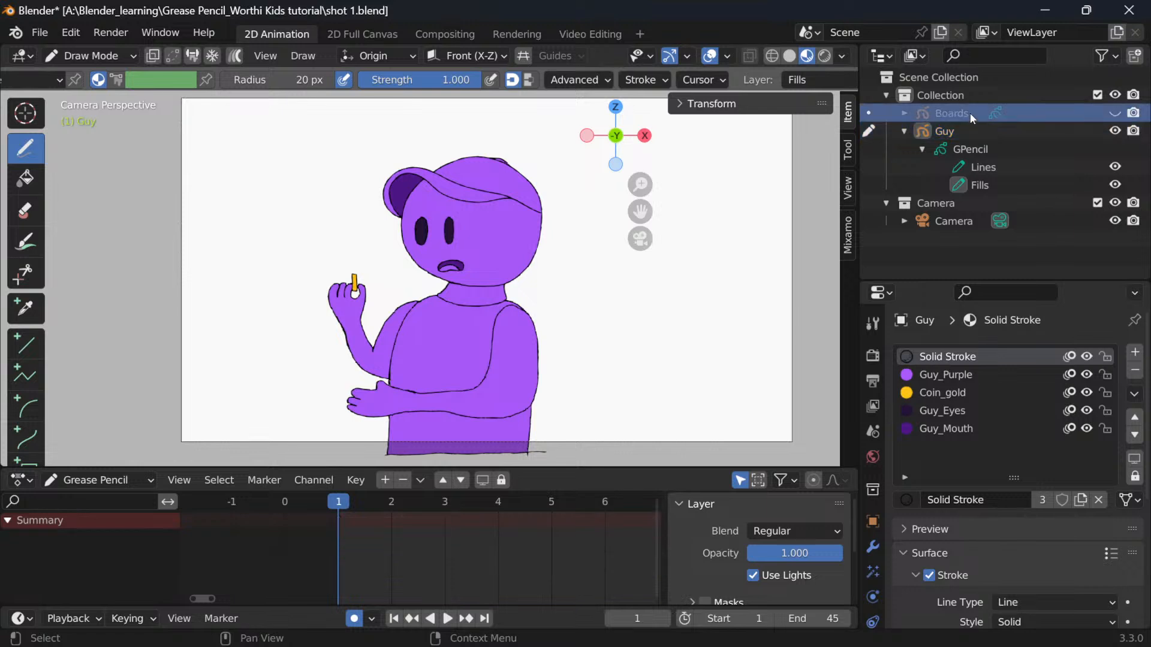
click(1115, 112)
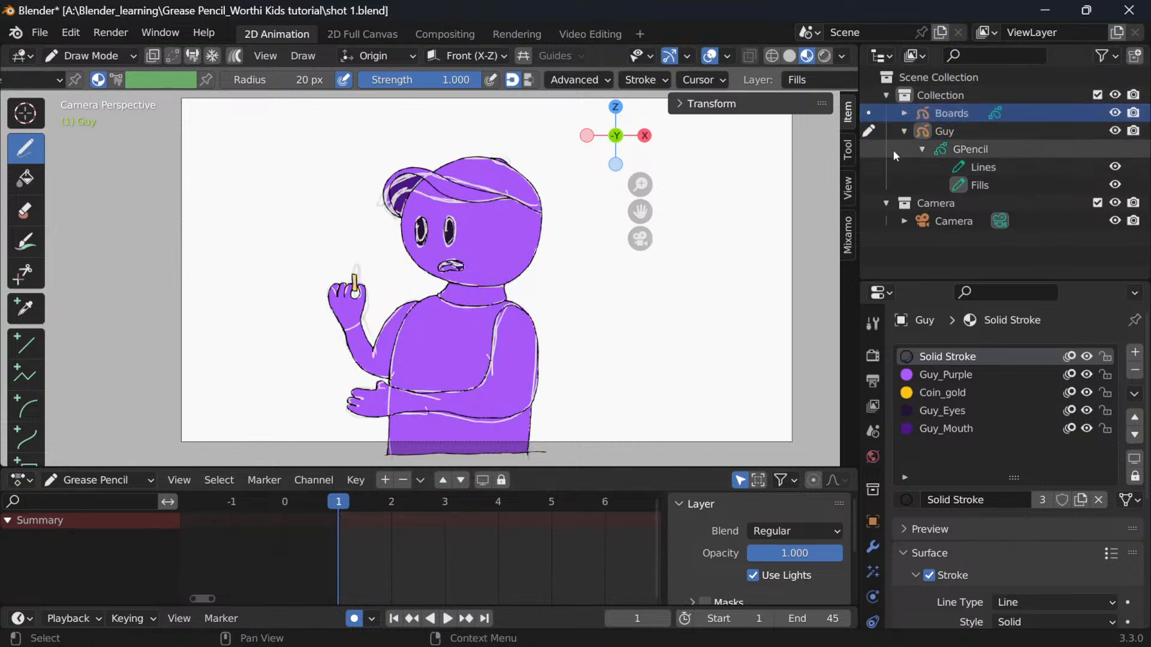
click(953, 113)
click(448, 501)
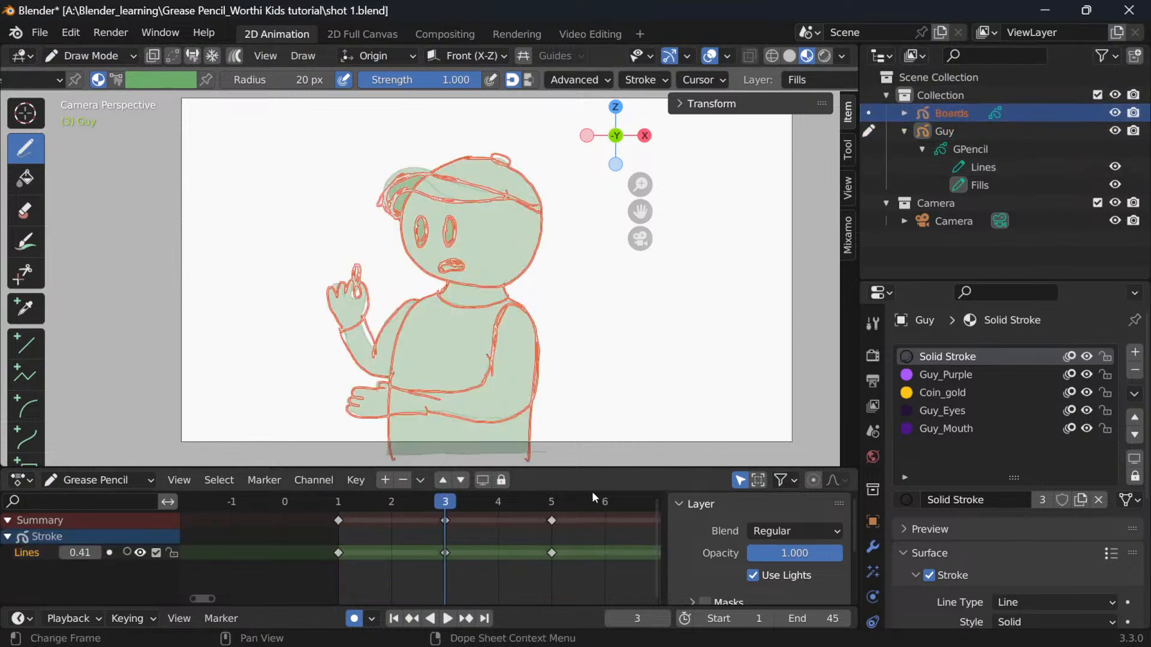
click(555, 502)
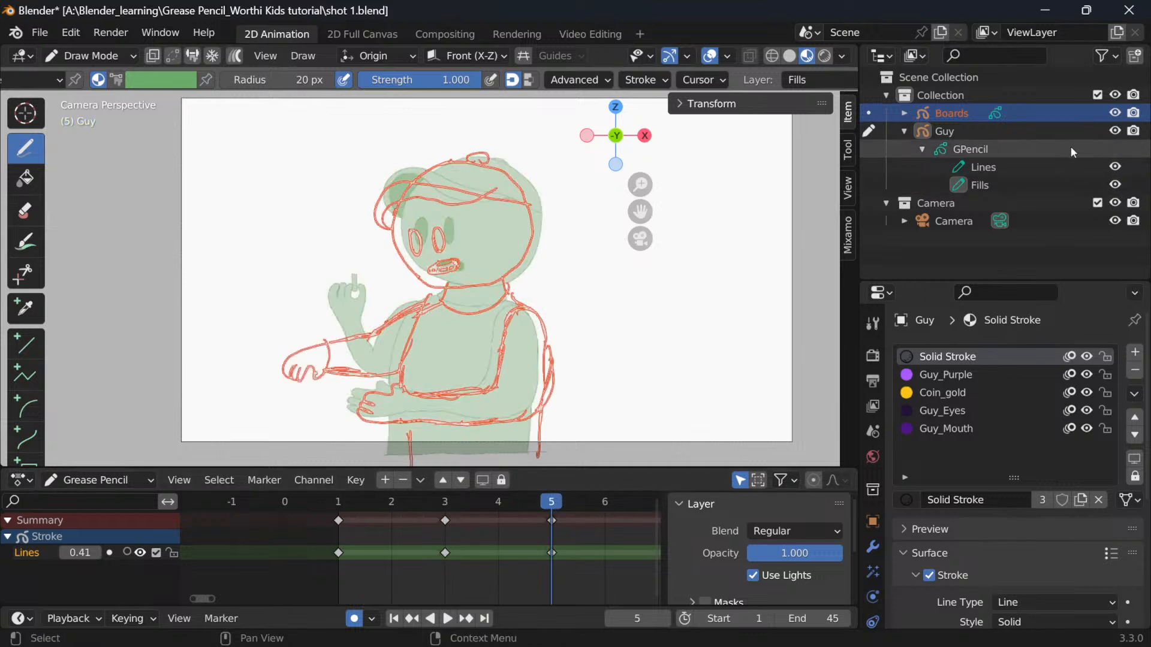
Step: Scrub between frames 2 and 4 to compare the Boards sketch with the Guy drawing
click(1116, 114)
click(1116, 114)
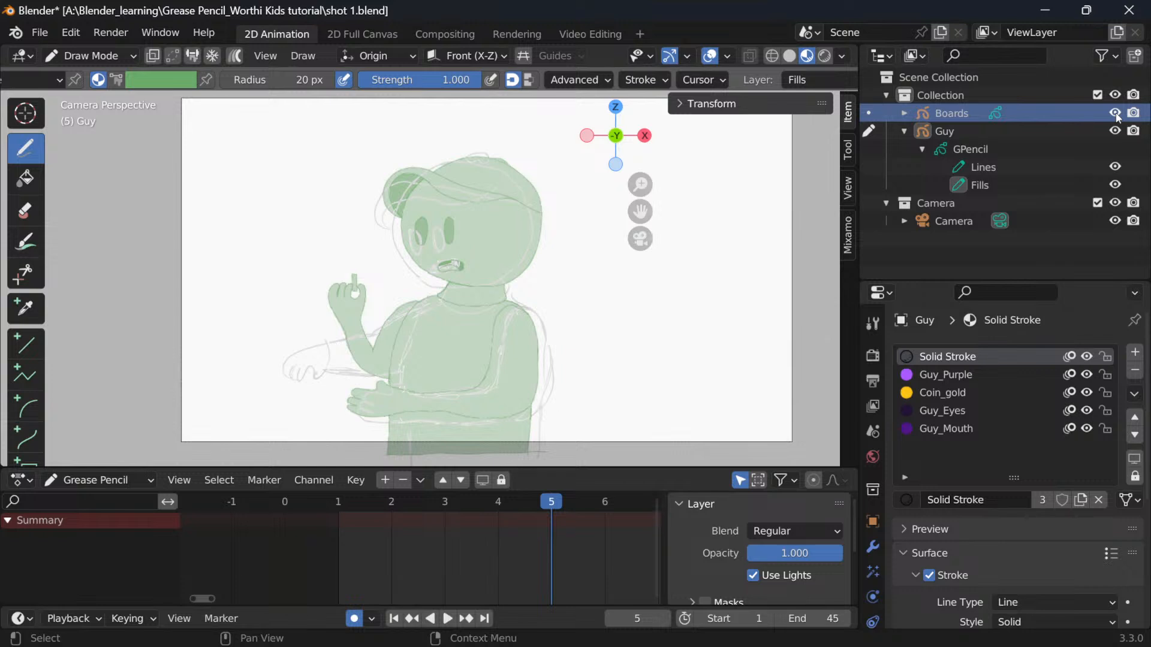
click(392, 501)
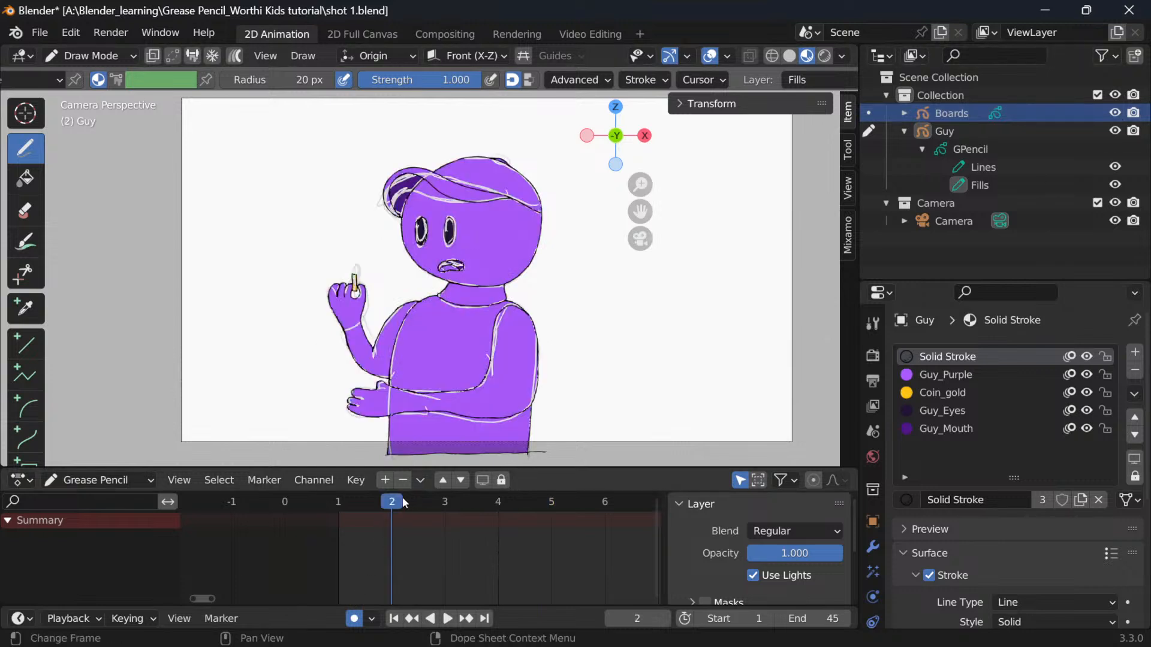
drag(419, 501, 498, 500)
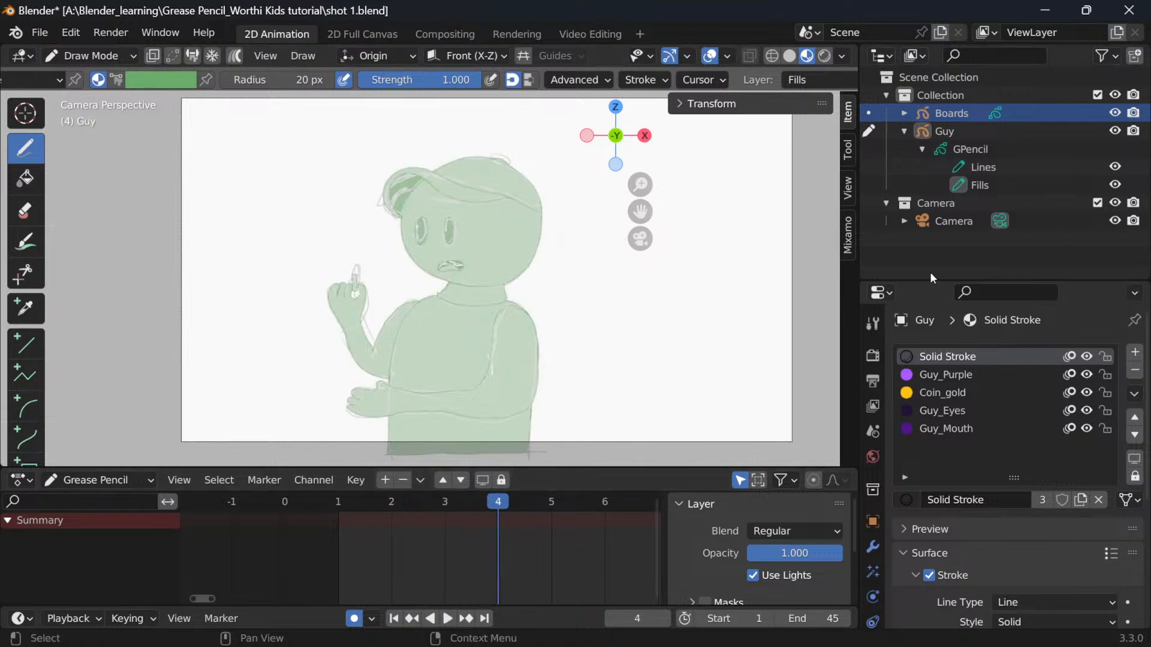
Step: Make the Guy object's Lines layer active, and move to its keyframe at frame 3
click(960, 130)
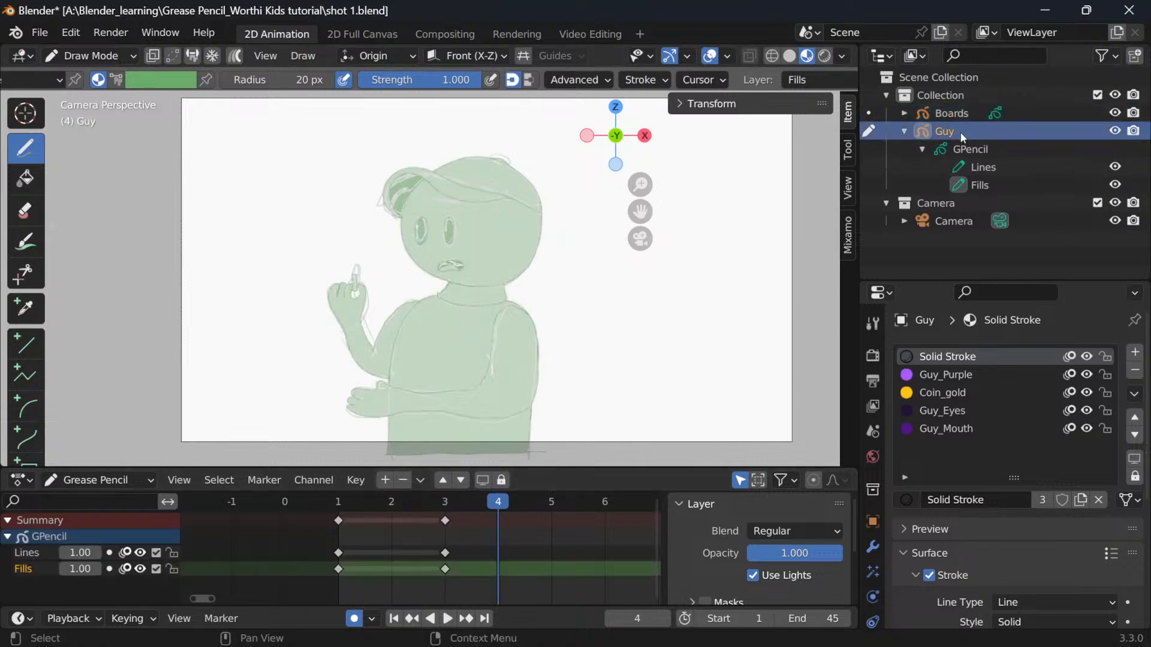
click(983, 167)
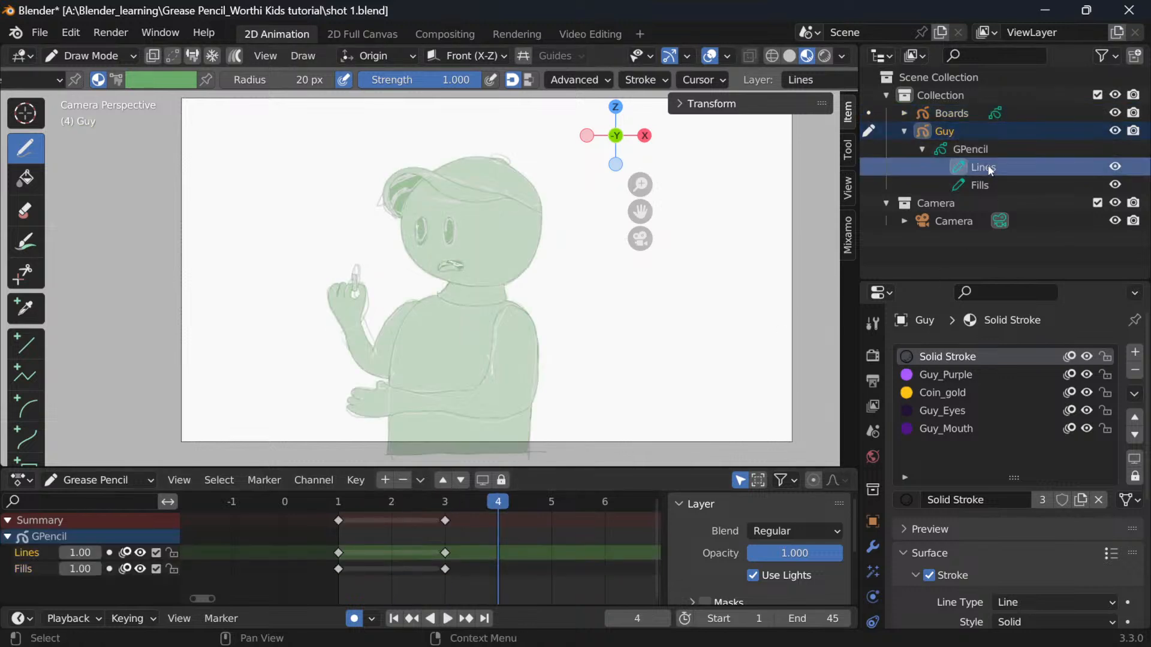
click(449, 501)
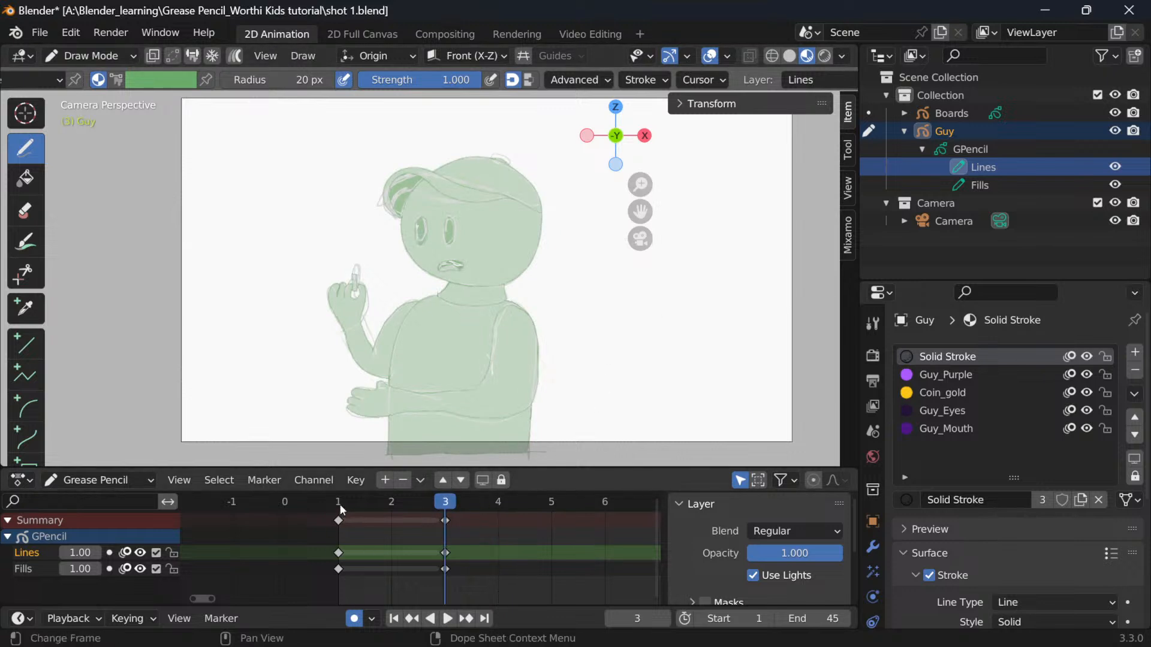
click(340, 503)
click(448, 502)
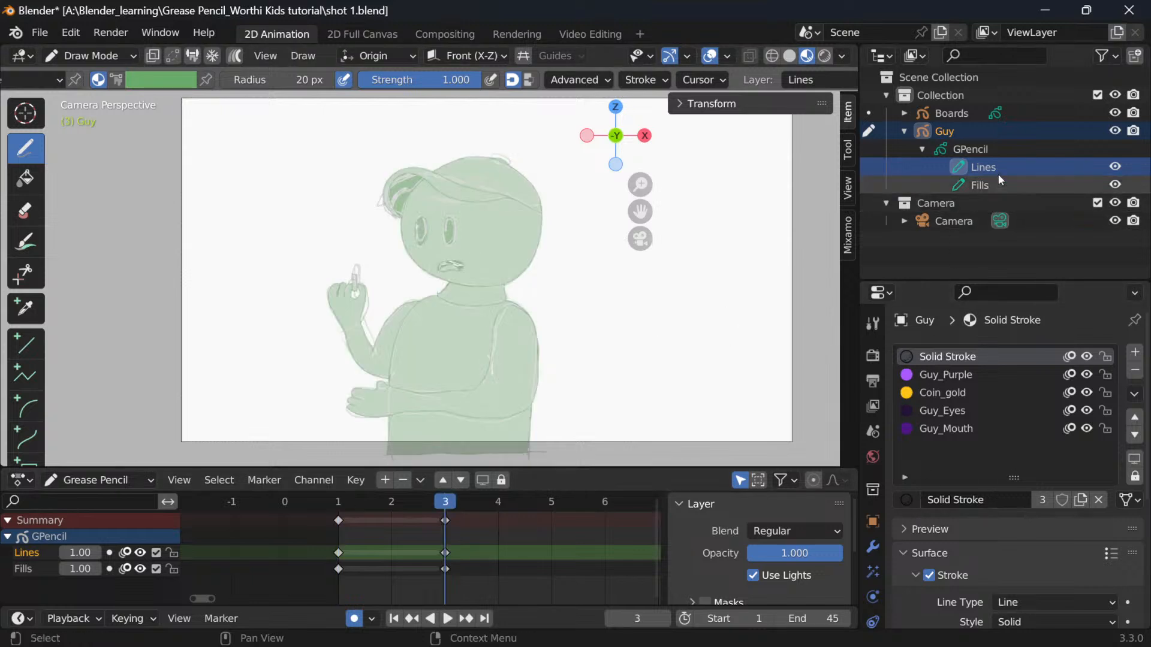
Step: Undo a trial stroke beside the character, then hide Guy's Fills layer and make its Lines layer active
mouse_move(706, 280)
mouse_down()
mouse_move(708, 336)
mouse_move(658, 393)
mouse_up()
key(ctrl+z)
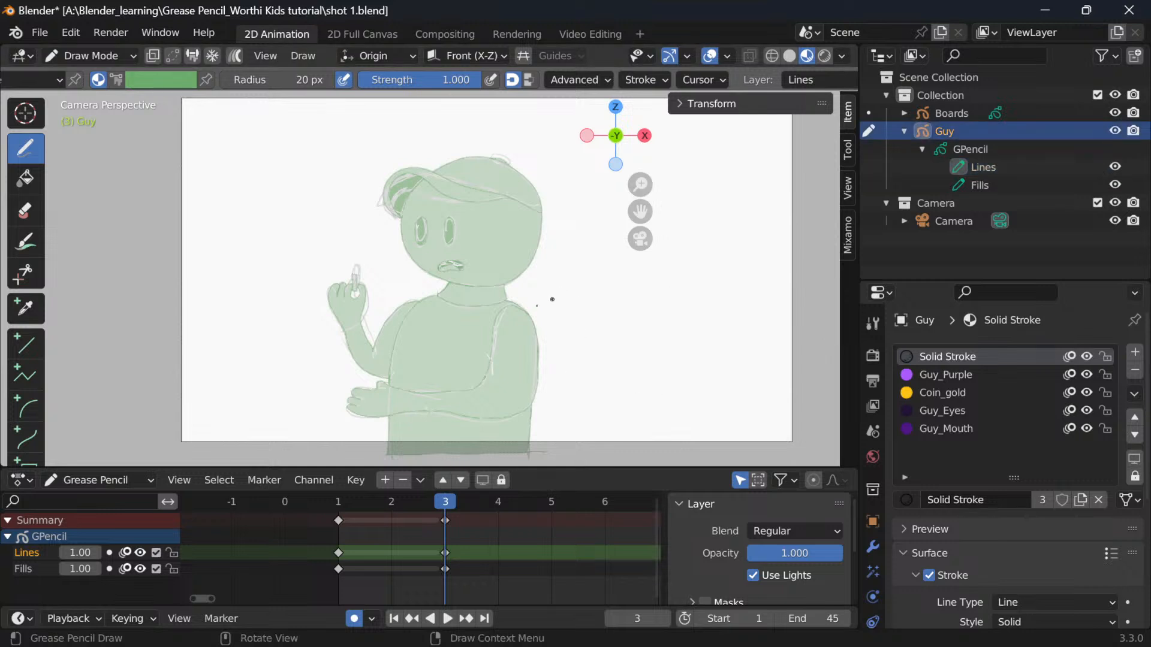
click(1115, 185)
click(983, 167)
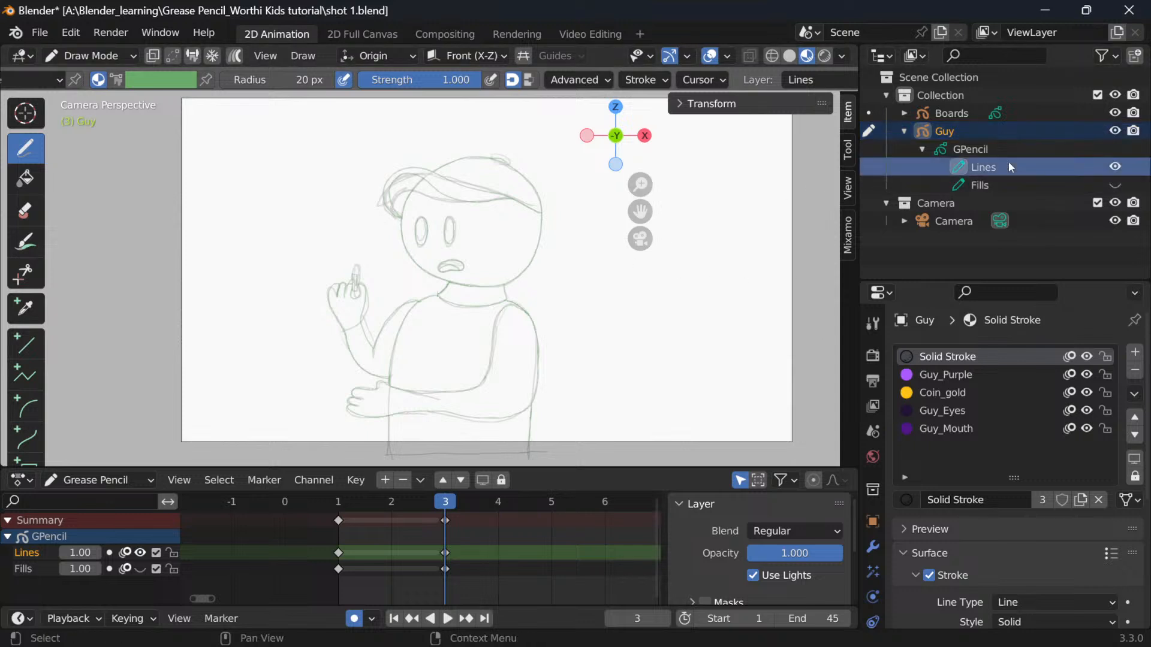
Step: Hide the Boards object, and compare Guy's line art at frames 1 and 3
scroll(440, 256, up, 6)
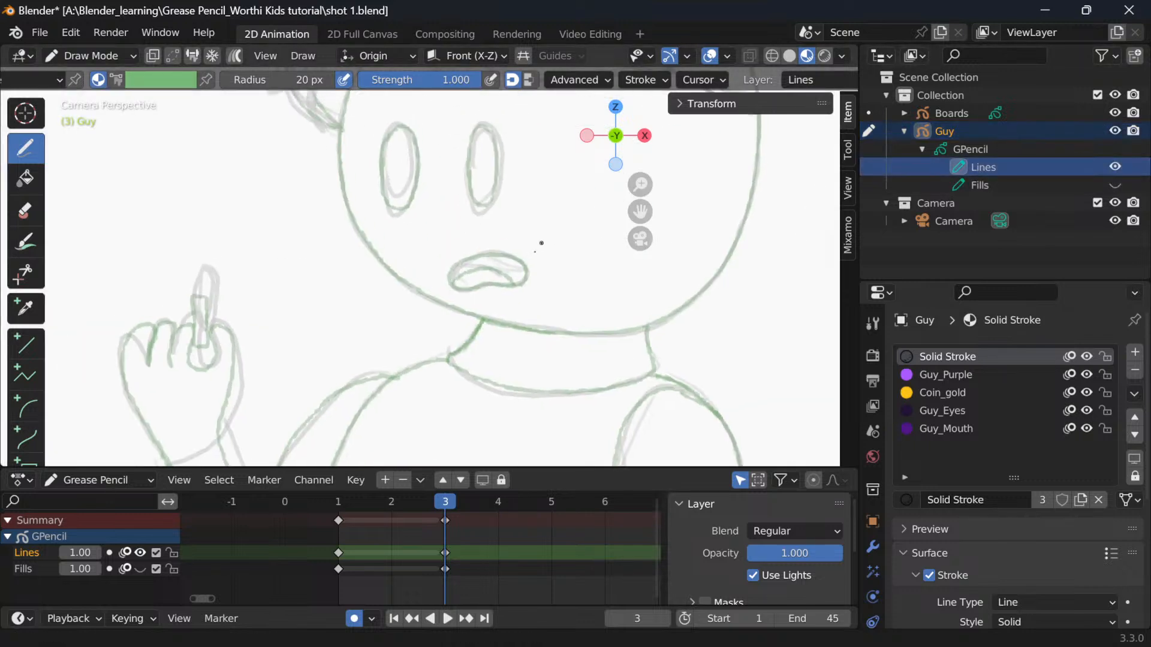
scroll(457, 330, down, 1)
click(1115, 112)
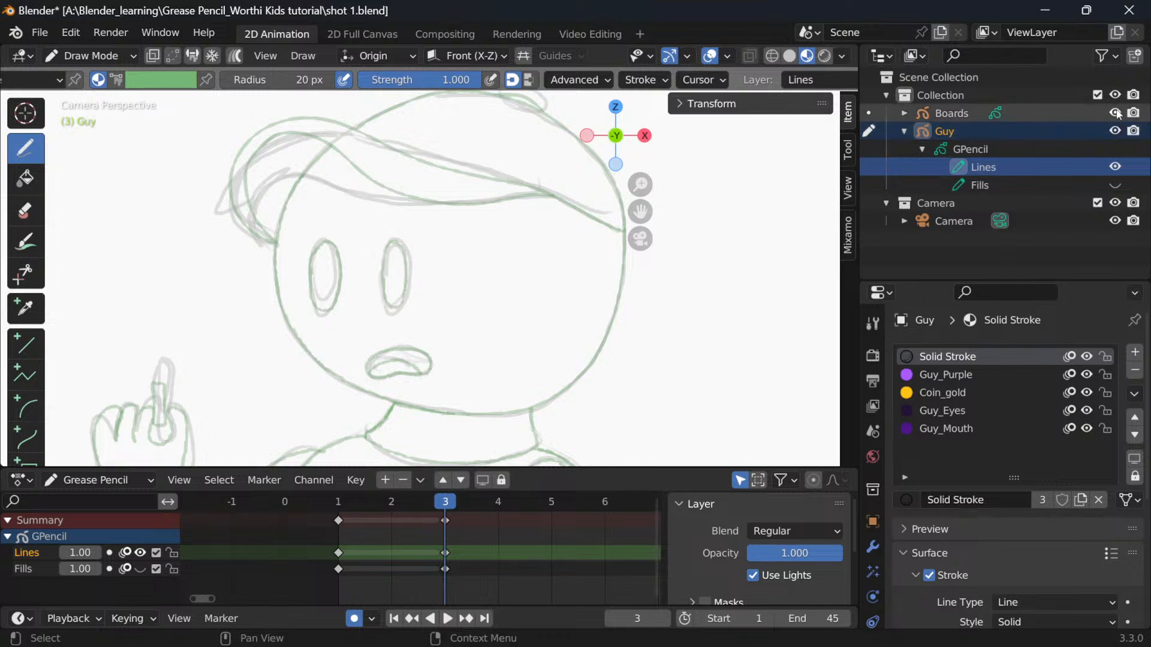
key(Home)
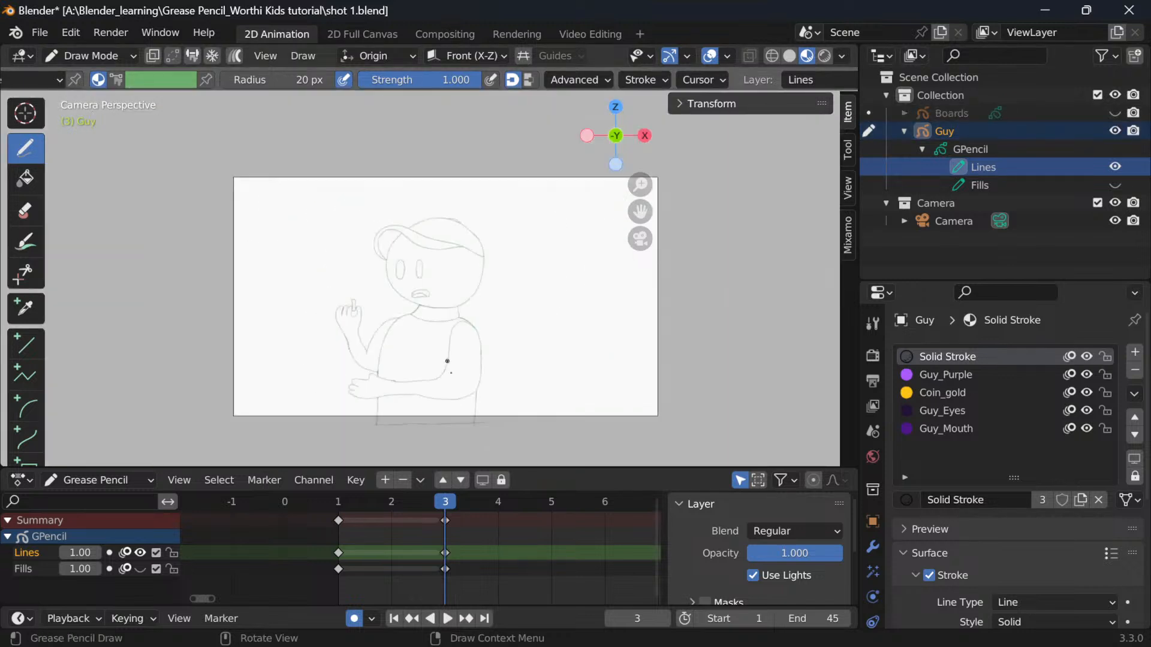
click(337, 517)
click(445, 498)
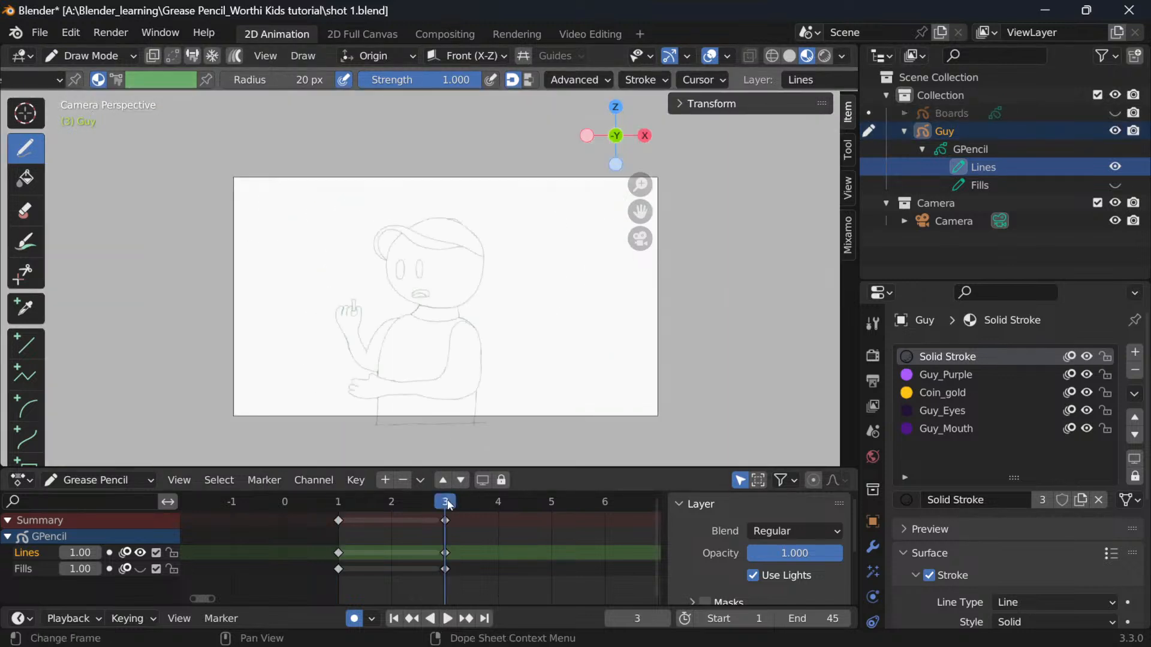
Step: Show the Boards object, hide Guy, and briefly play back the storyboard from frame 1
scroll(428, 263, up, 3)
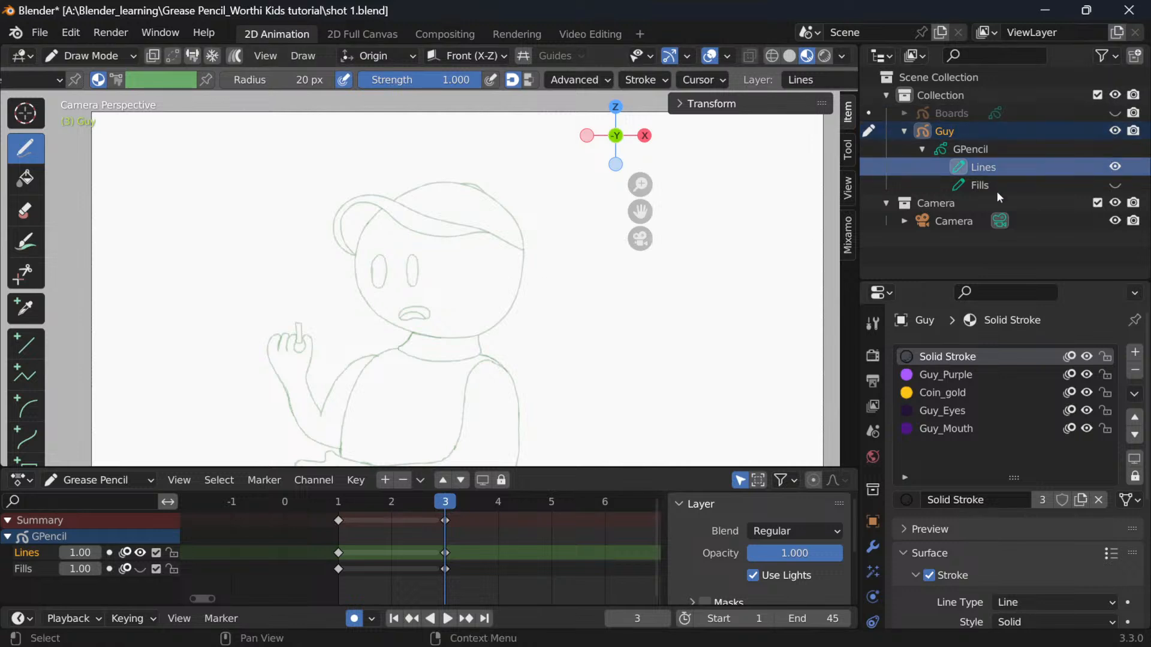
scroll(488, 321, down, 3)
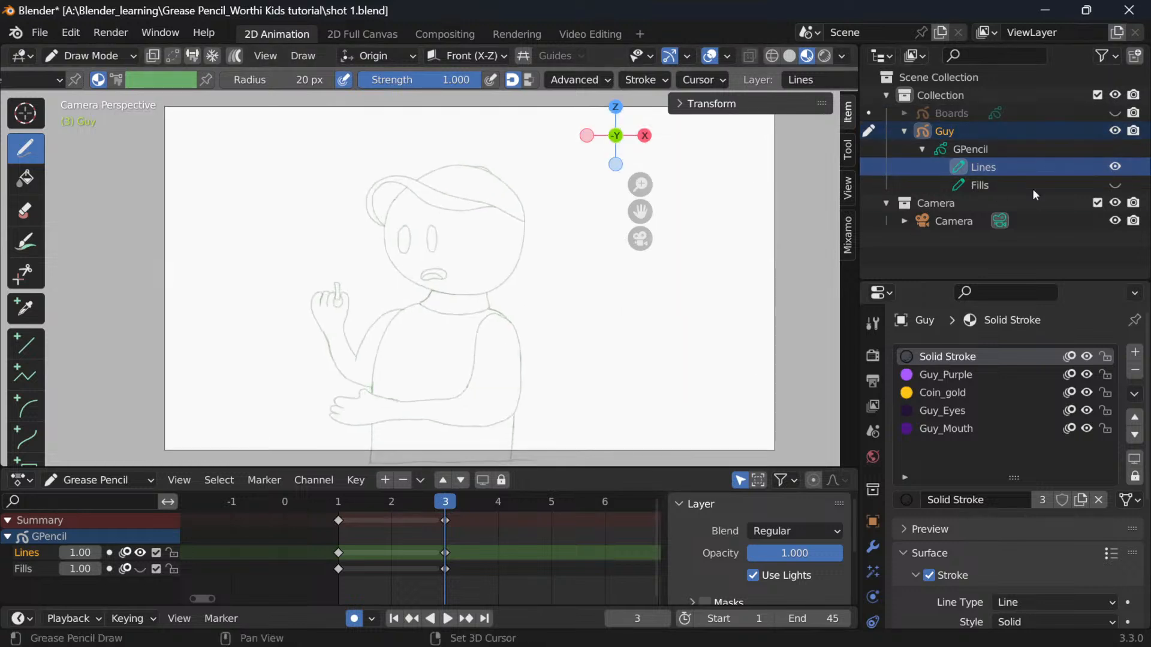
click(1114, 114)
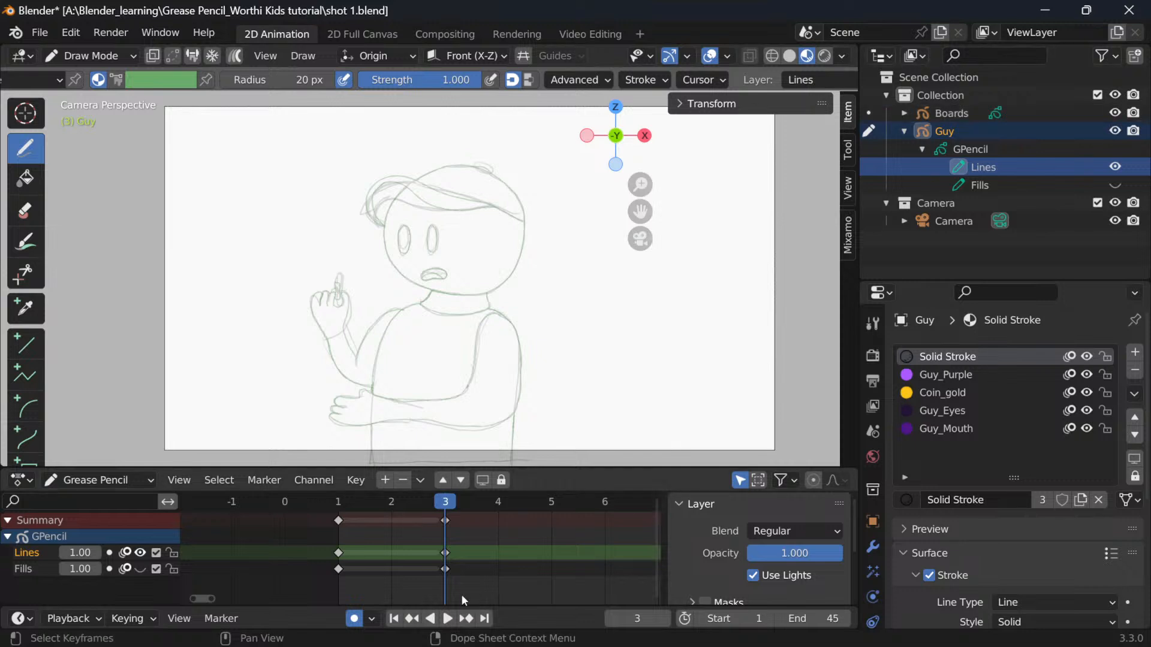
click(347, 503)
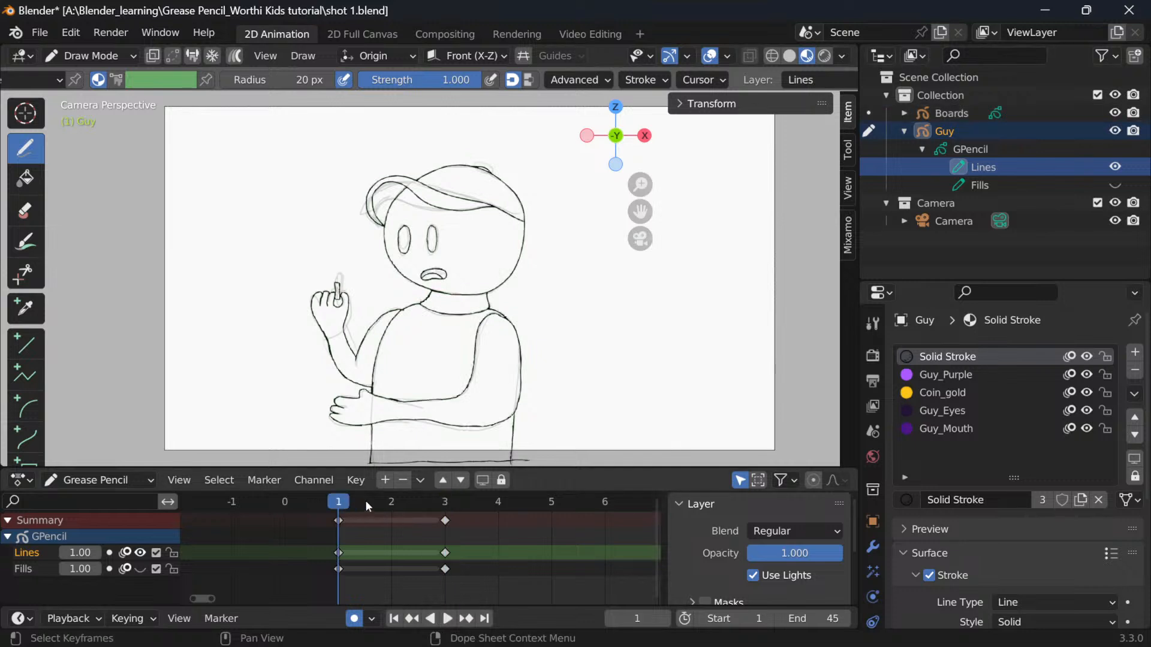
click(1114, 130)
key(space)
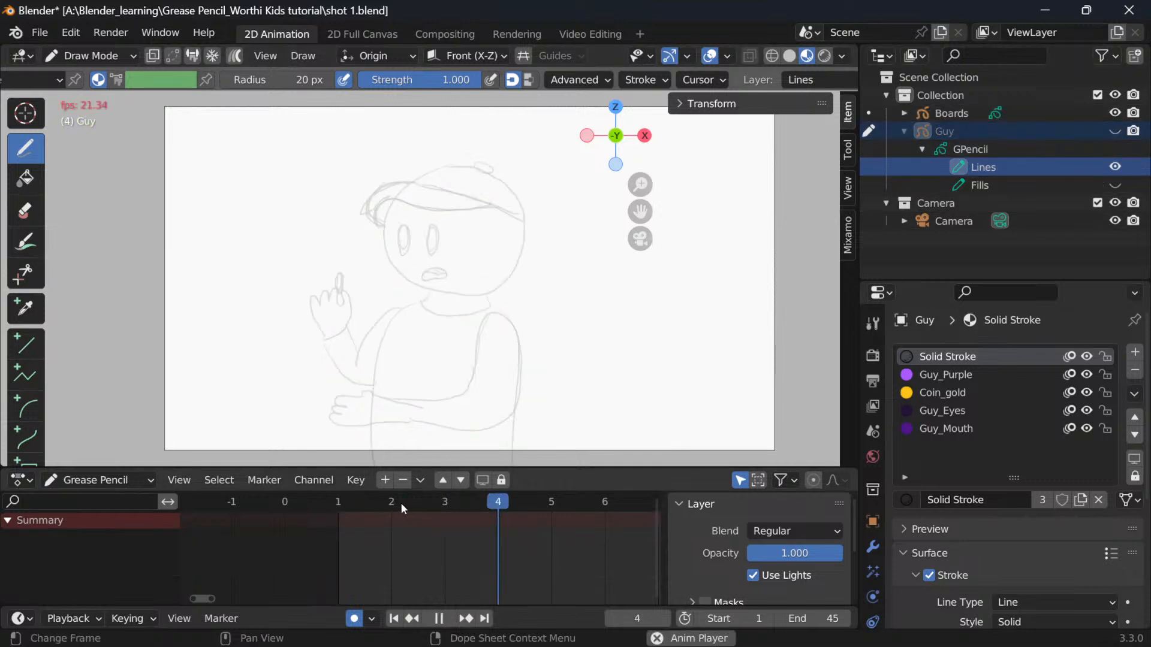
key(space)
Step: Select the Boards object and scrub from frame 1 to its keyframe at frame 5
scroll(430, 544, down, 5)
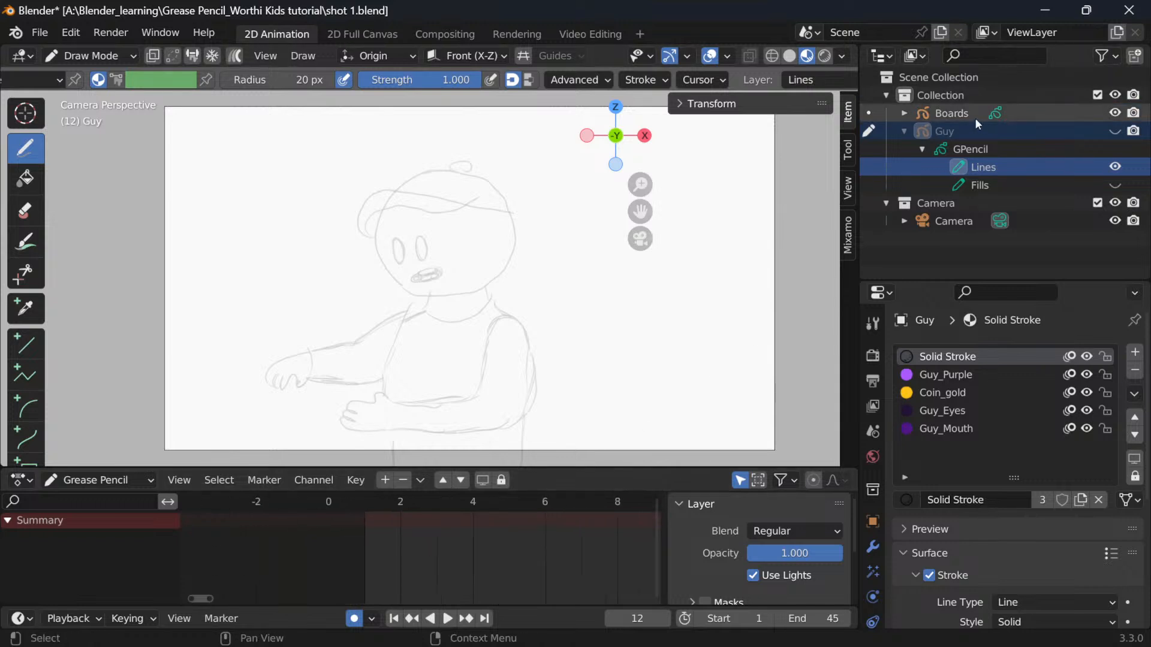
click(952, 114)
drag(366, 503, 509, 504)
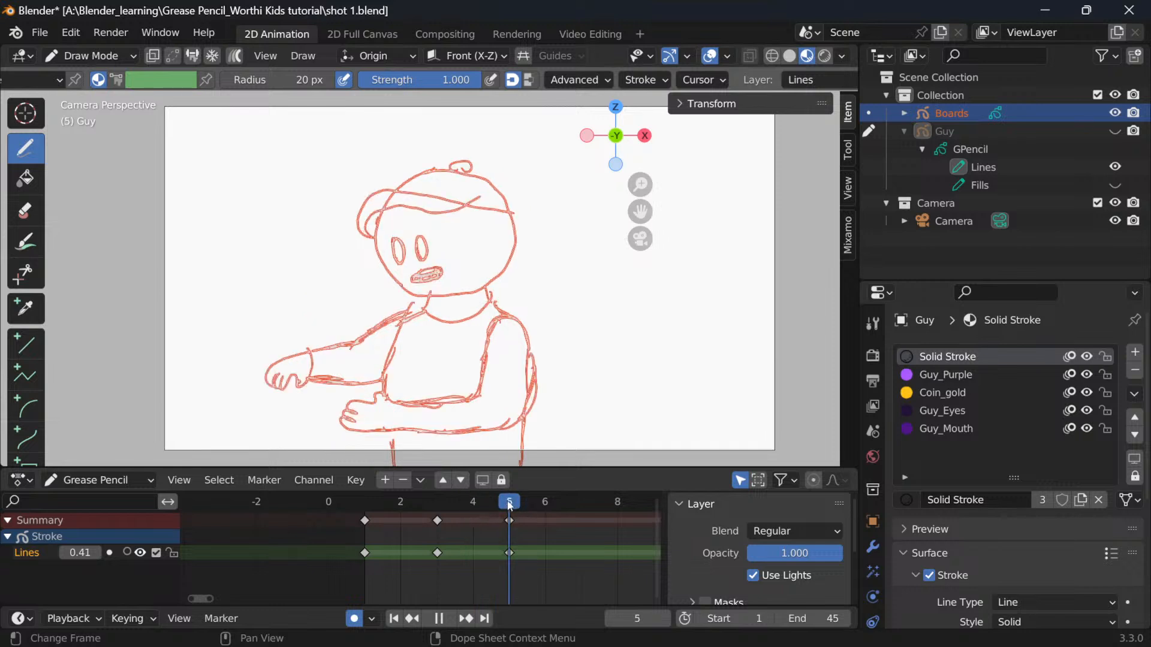
Step: Show the Guy object together with the Boards sketch at frame 5
click(1115, 113)
click(1088, 128)
click(1115, 131)
click(1114, 114)
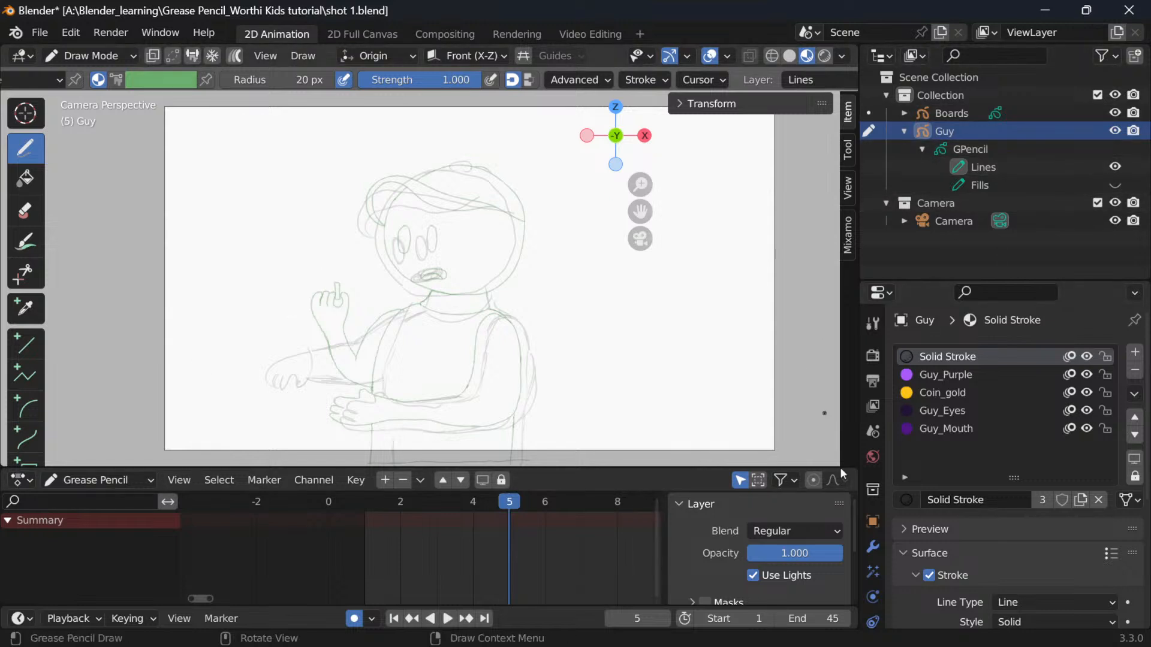
Step: Turn off the viewport overlays to hide the onion-skin ghosts around the sketch at frame 5
click(711, 57)
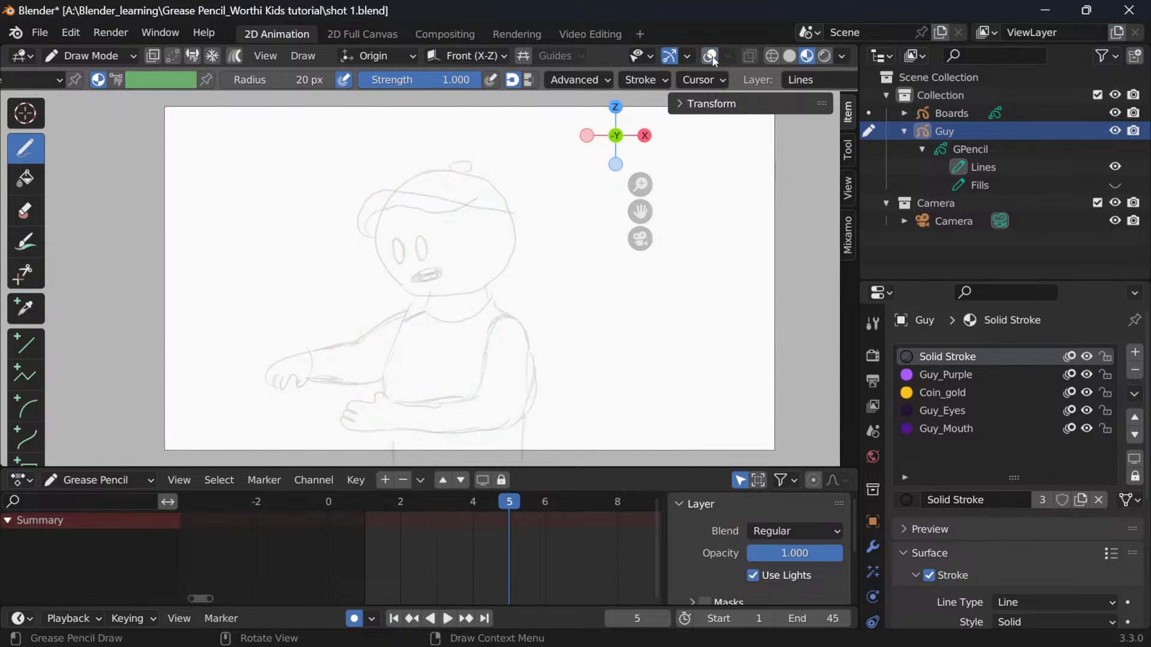
scroll(444, 145, up, 4)
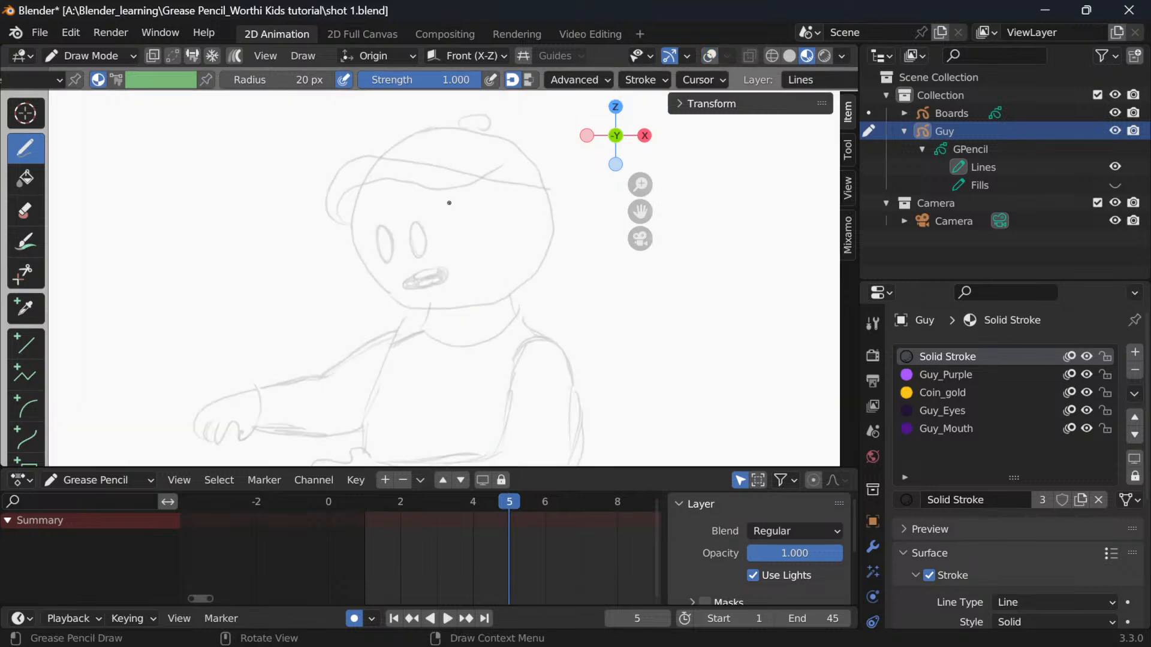
scroll(485, 216, down, 2)
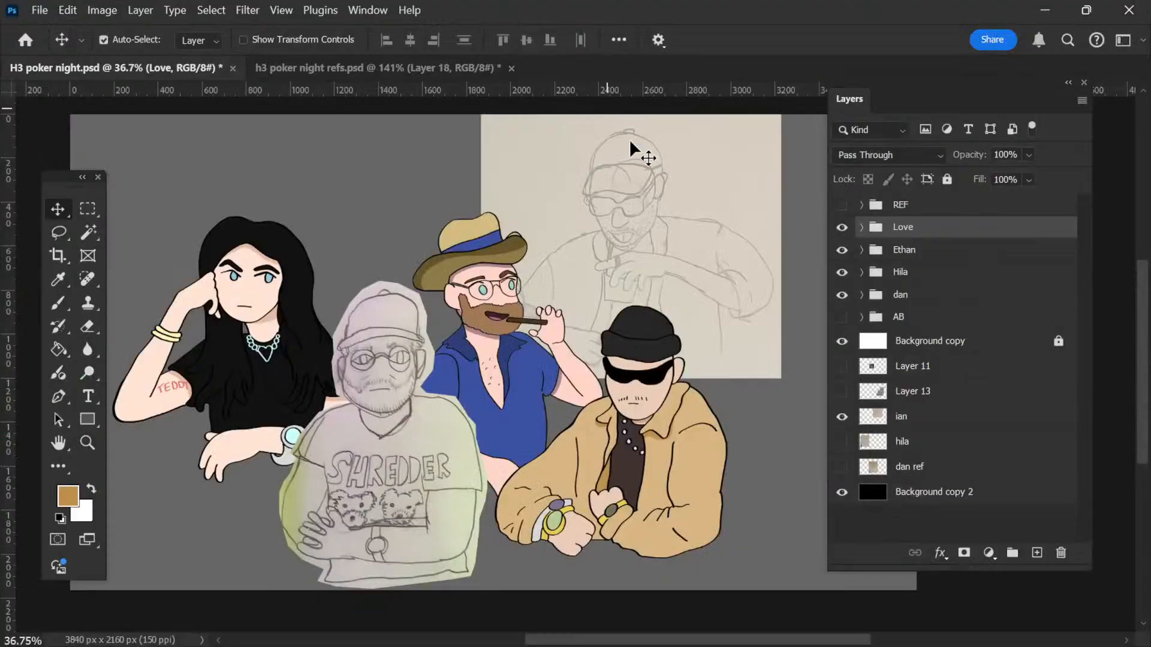
Step: Switch to Photoshop and look over the coloured characters and pencil sketches in H3 poker night.psd
scroll(642, 281, down, 3)
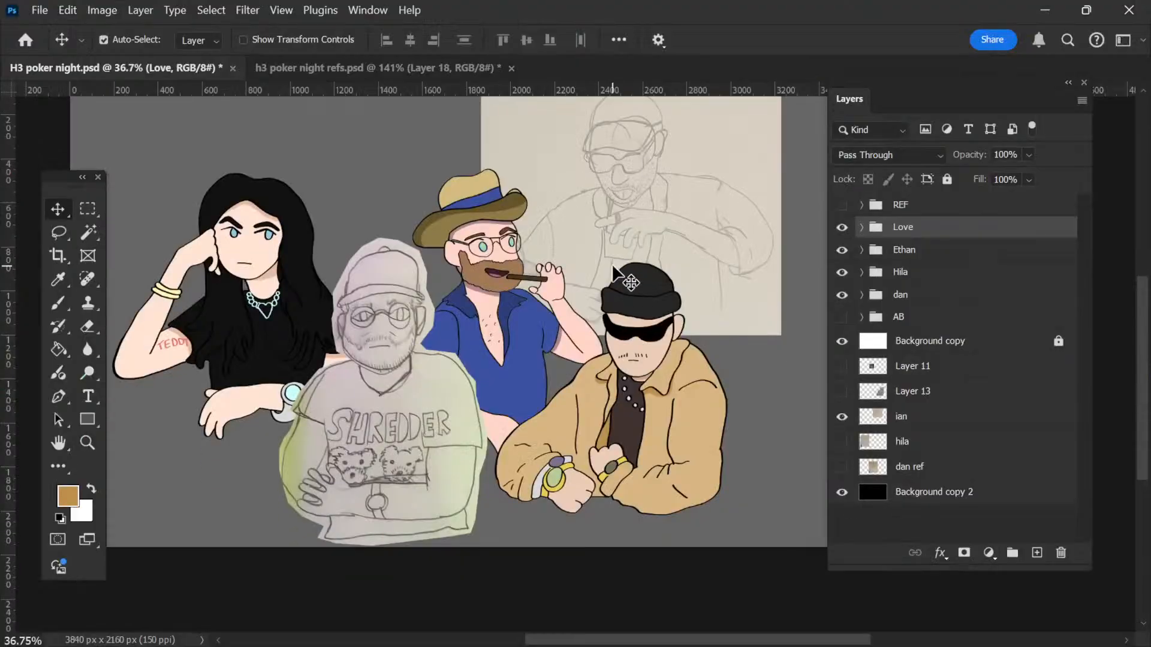
scroll(641, 282, down, 2)
scroll(641, 281, right, 2)
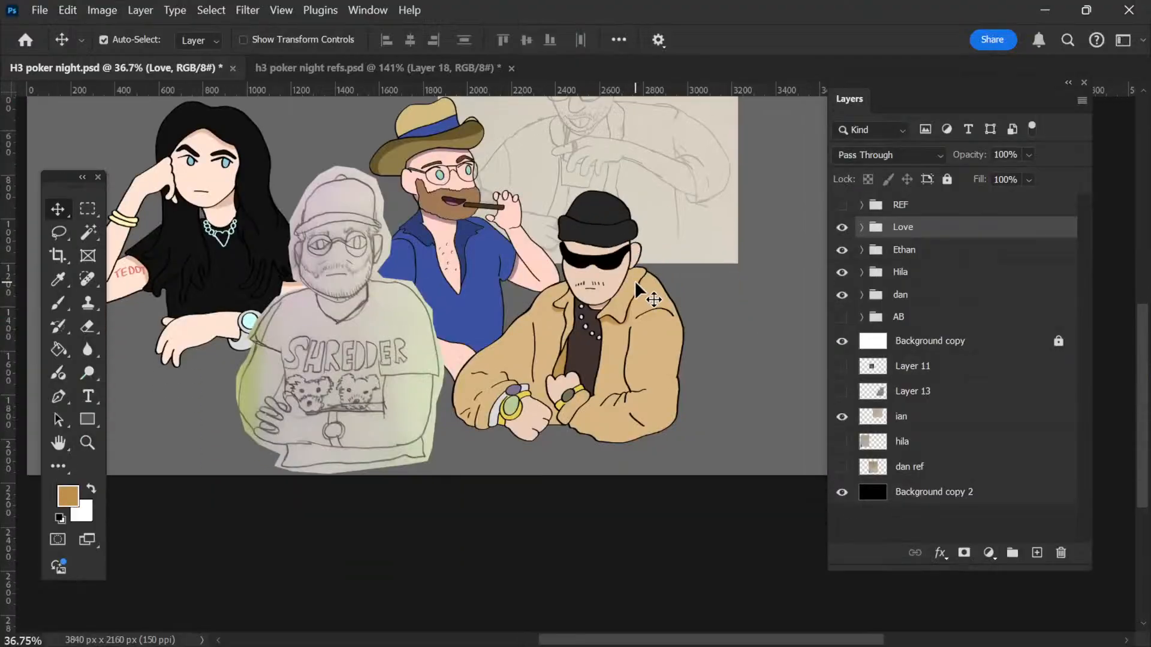
scroll(638, 291, up, 3)
scroll(638, 291, left, 1)
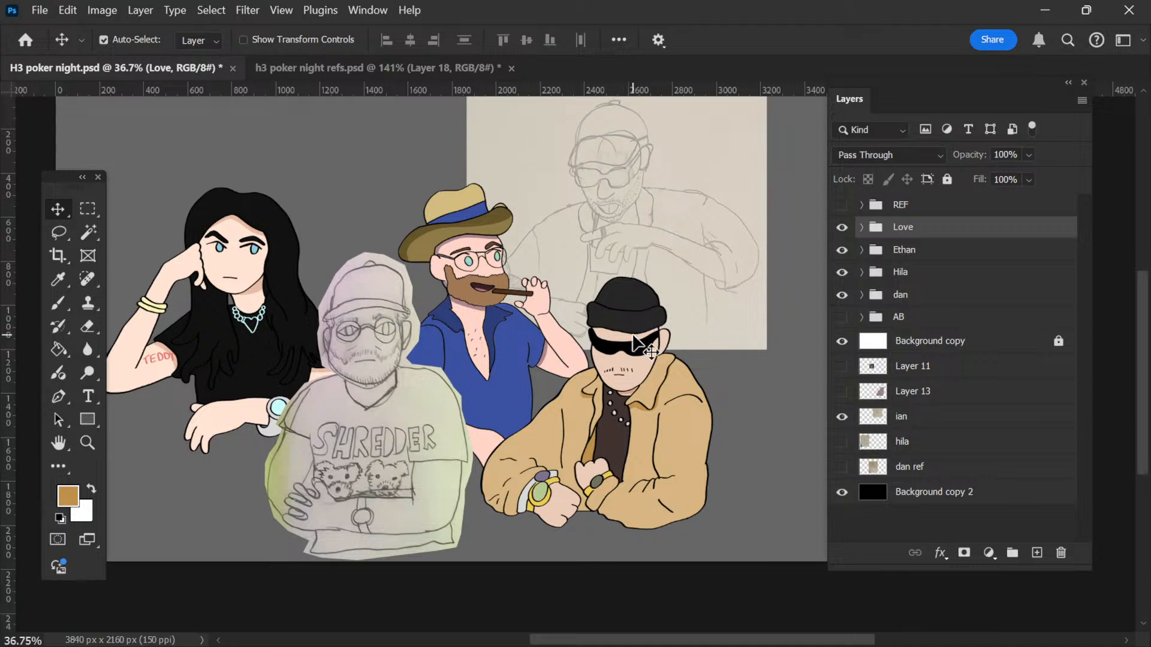
drag(661, 428, 667, 371)
key(ctrl+z)
mouse_move(668, 192)
mouse_down()
mouse_move(673, 219)
mouse_move(666, 191)
mouse_up()
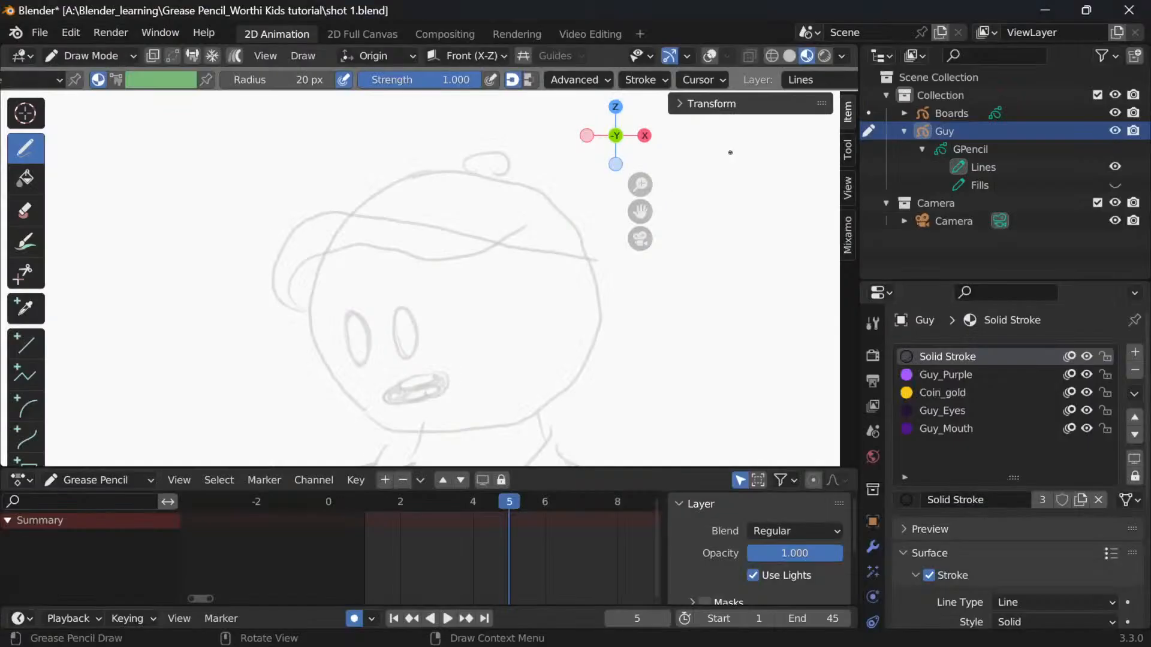
Step: Return to Blender, play back the animation from frame 1, and stop at frame 2
scroll(509, 214, down, 4)
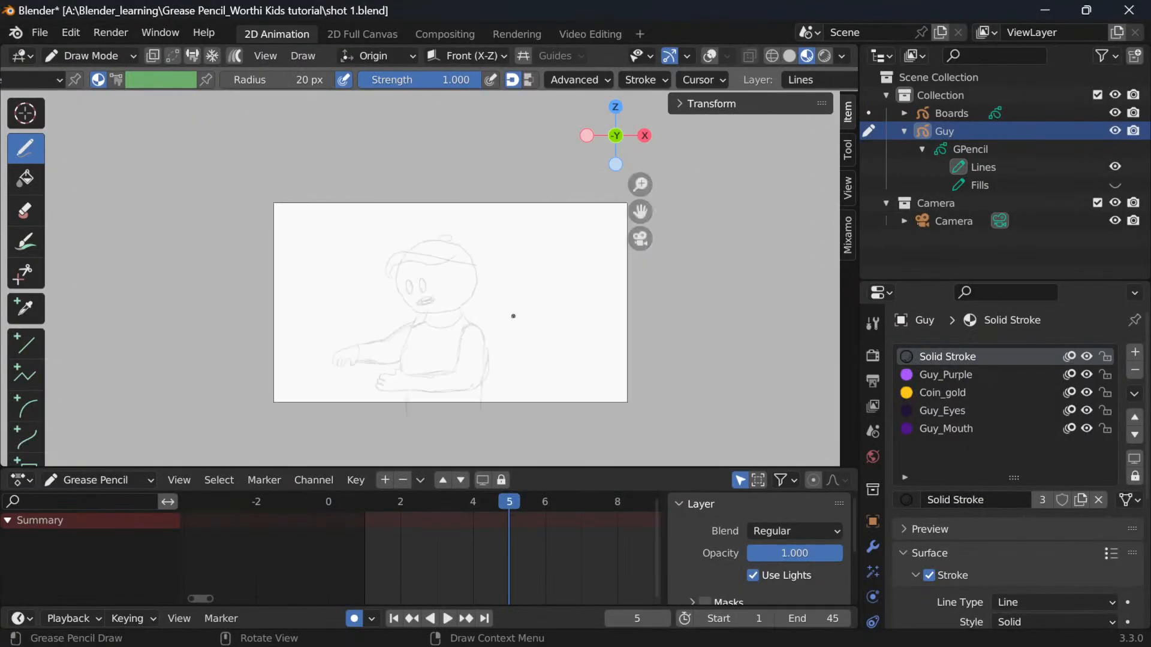
key(Home)
drag(500, 345, 493, 272)
click(370, 503)
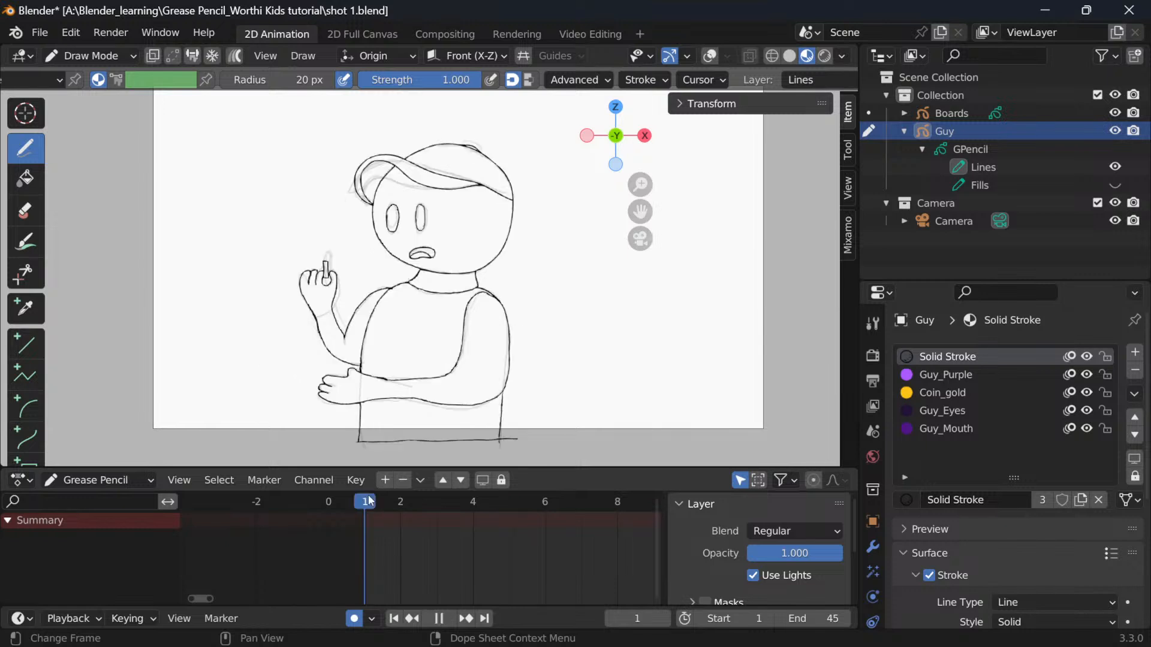
key(space)
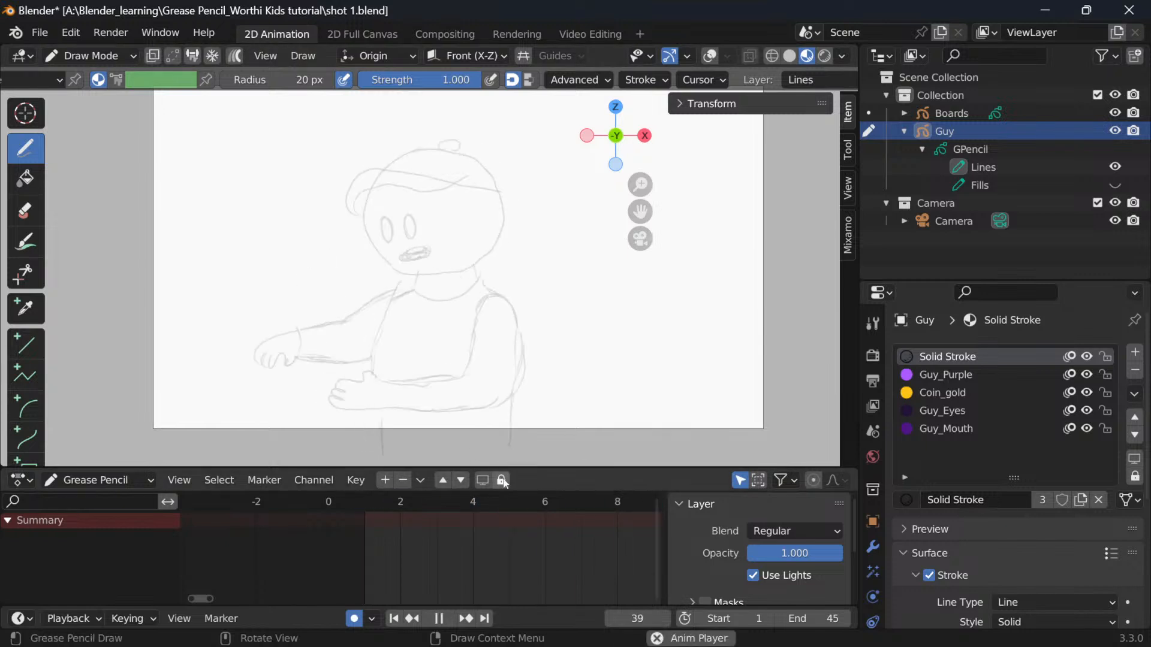
click(407, 497)
key(space)
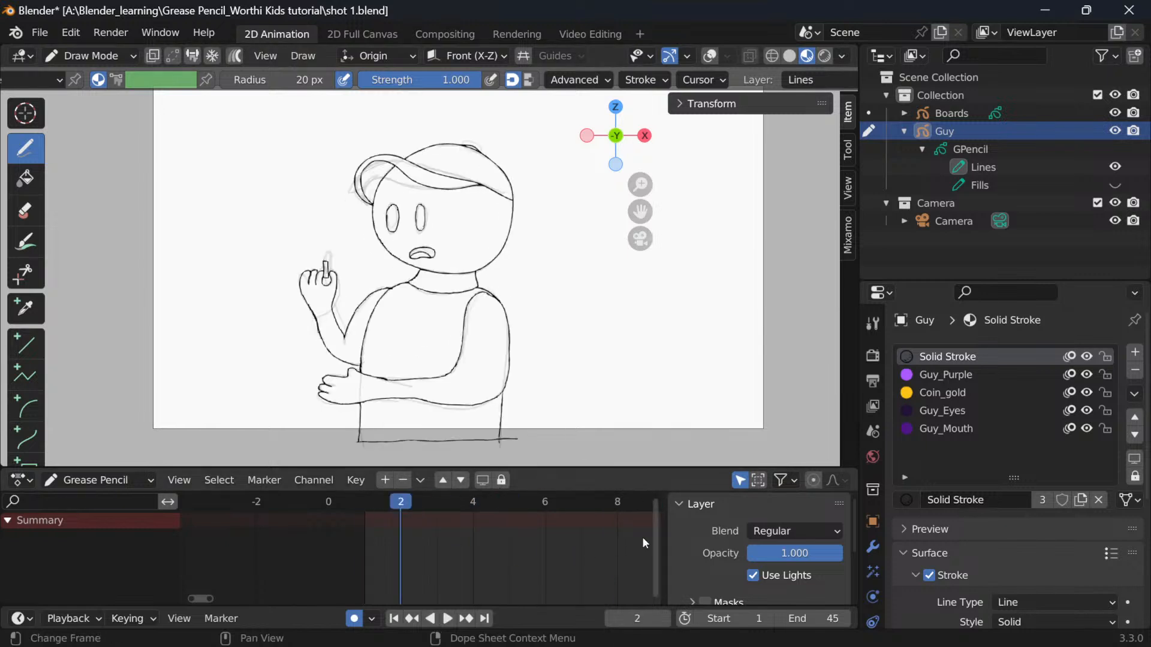
Step: Use the Boards keyframes to move to frame 5, and make Guy's Lines layer active for drawing
scroll(503, 548, down, 4)
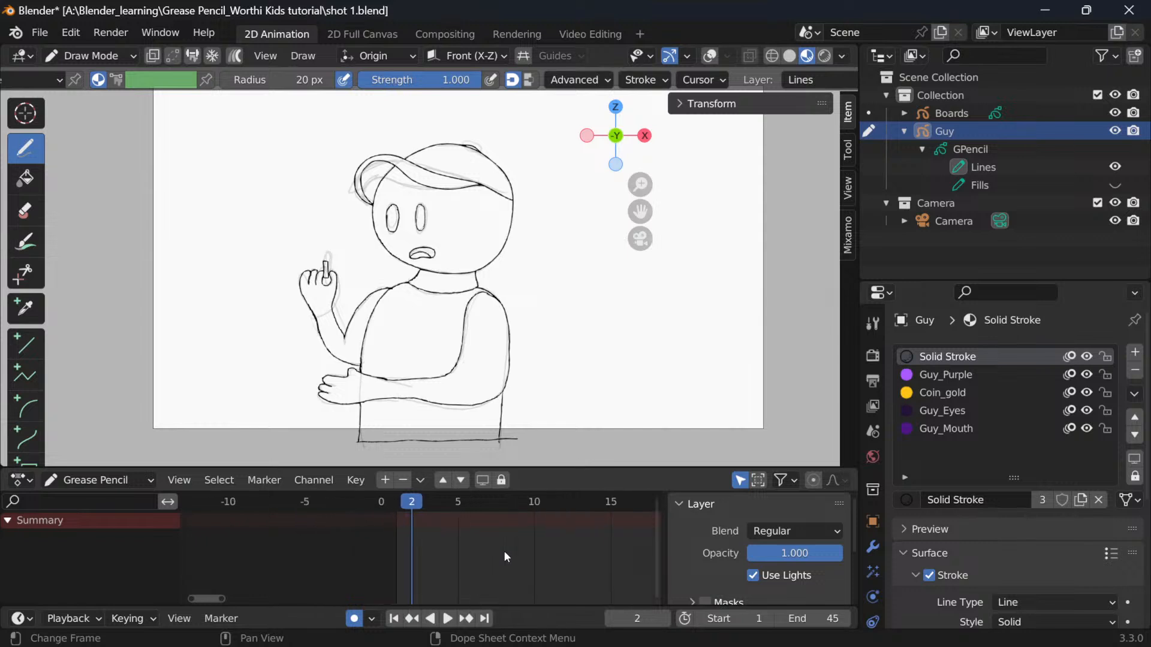
click(948, 113)
scroll(419, 530, up, 4)
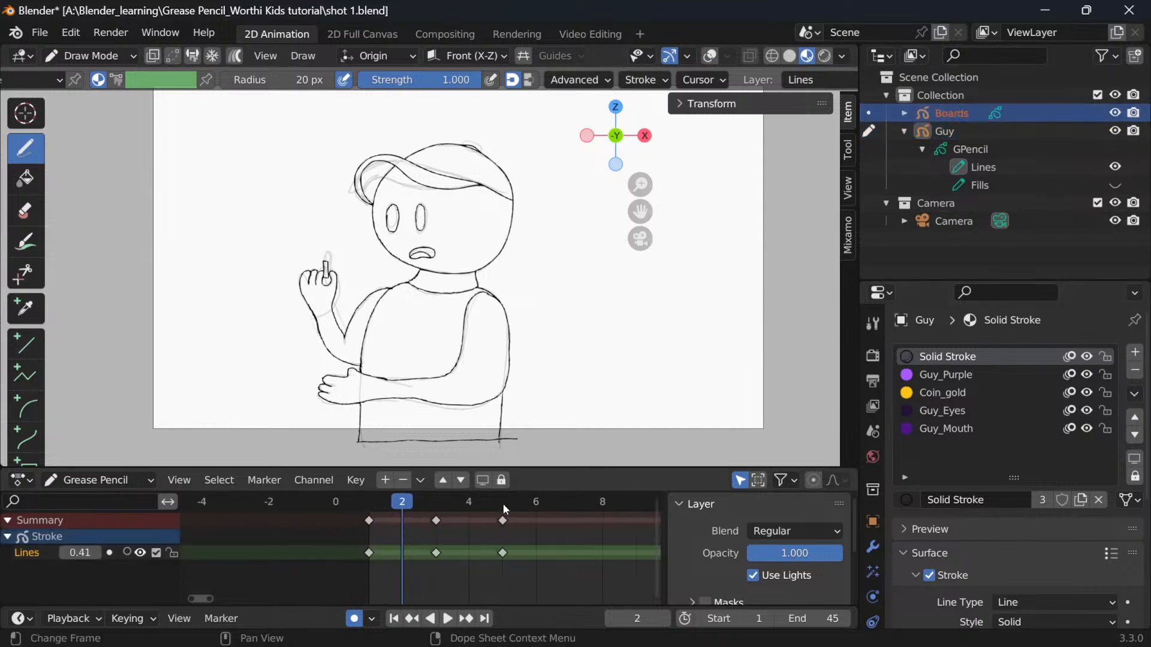
click(502, 504)
click(1015, 168)
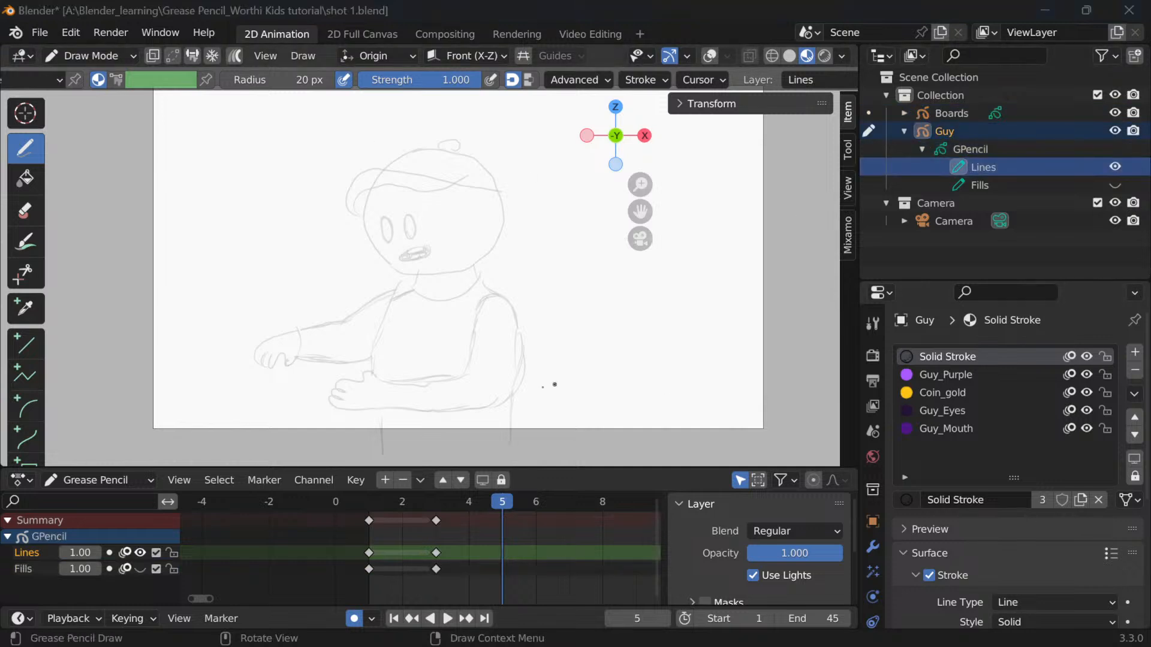
Step: In front view, trace the neck's two side lines and the left contour of Guy's face at frame 5
mouse_move(552, 385)
mouse_down()
mouse_move(362, 372)
mouse_move(389, 317)
mouse_up()
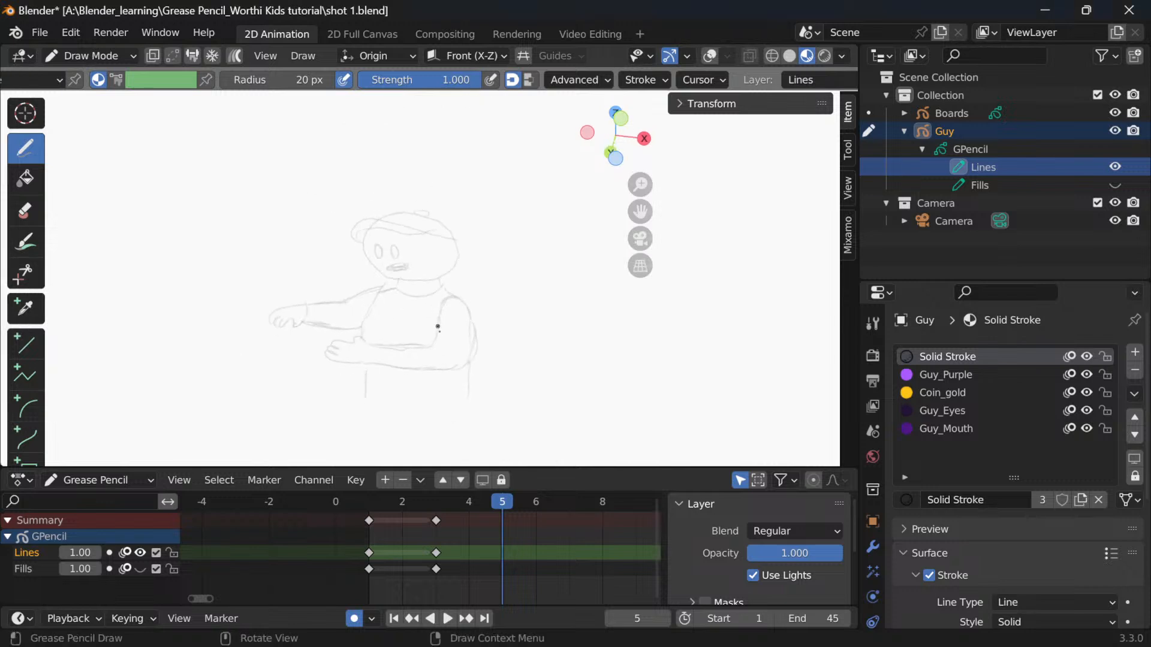
key(KP_1)
scroll(488, 257, up, 7)
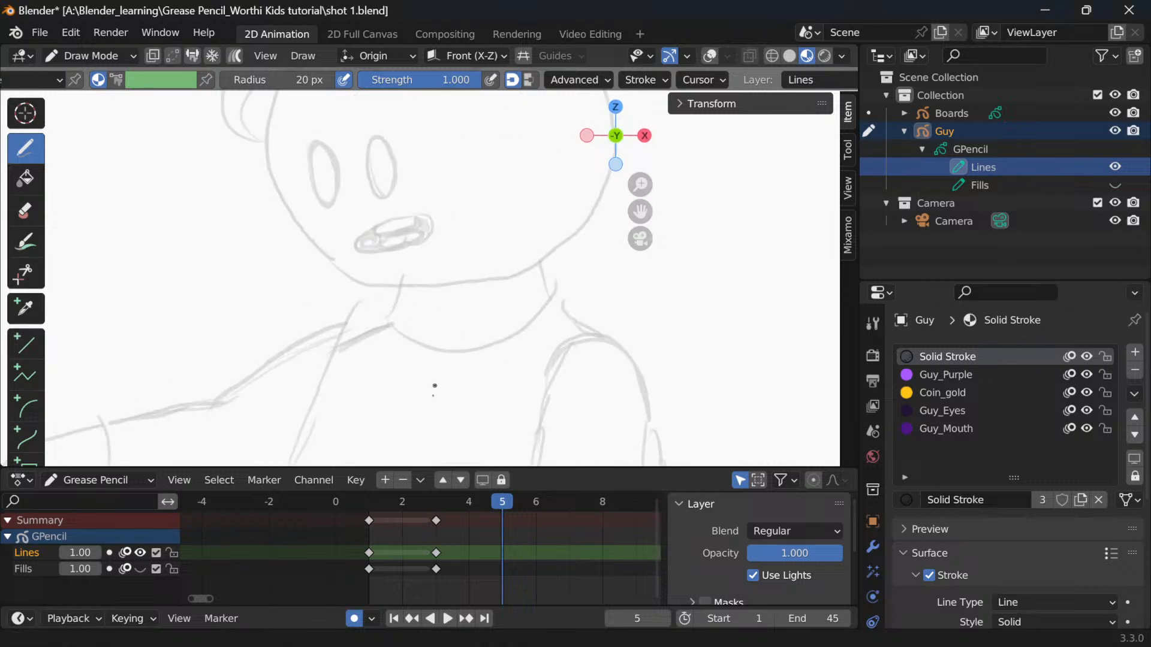
drag(434, 385, 434, 504)
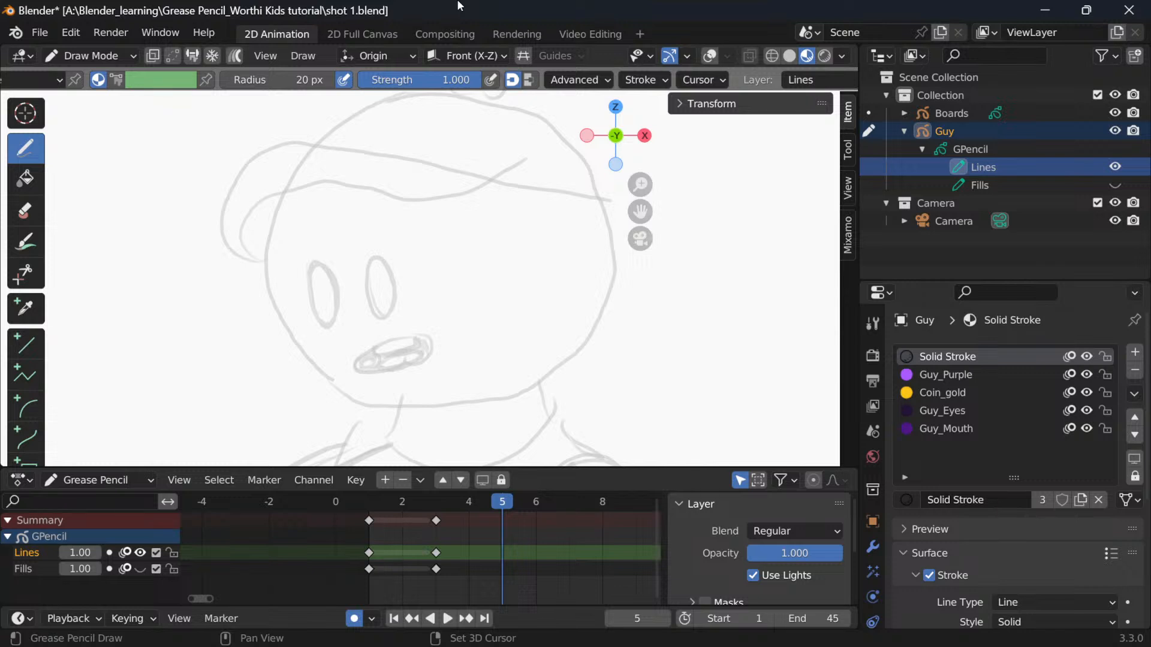
drag(389, 446, 399, 411)
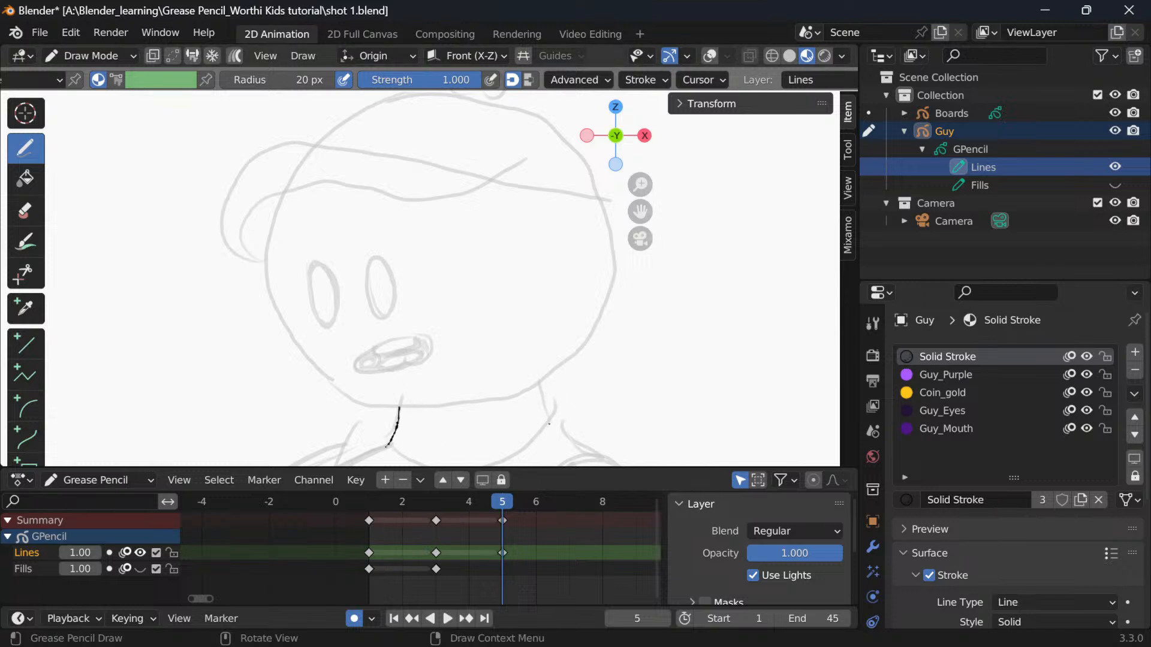
drag(549, 423, 539, 388)
mouse_move(286, 193)
mouse_down()
mouse_move(272, 275)
mouse_move(293, 338)
mouse_move(339, 388)
mouse_move(397, 409)
mouse_up()
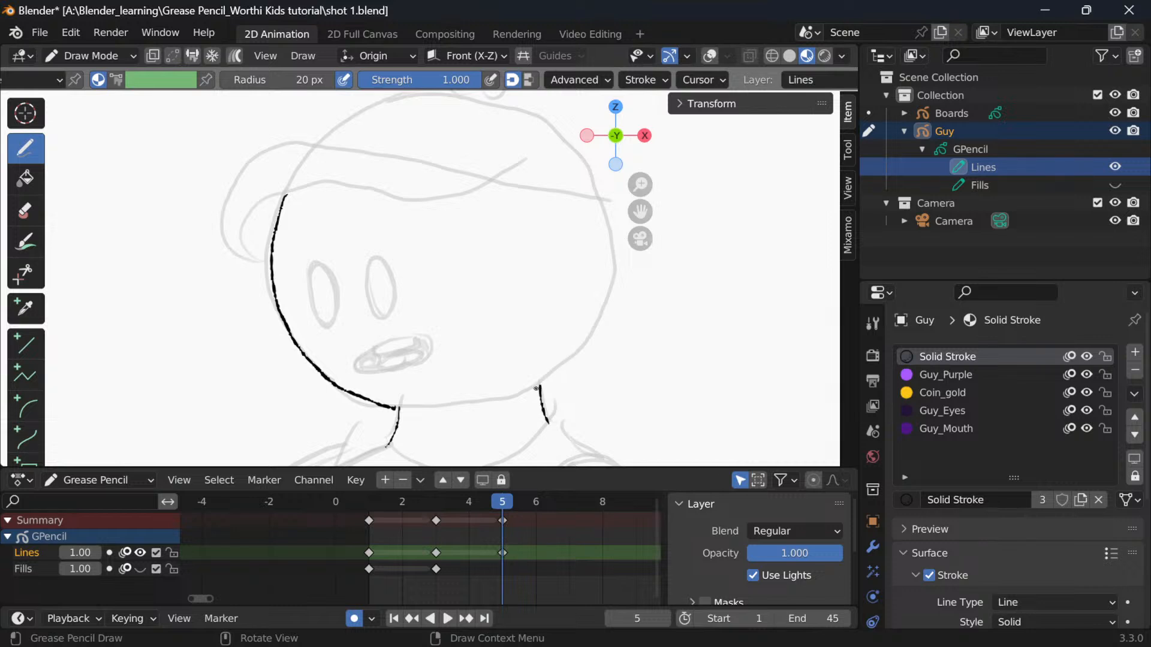
drag(536, 389, 592, 336)
key(ctrl+z)
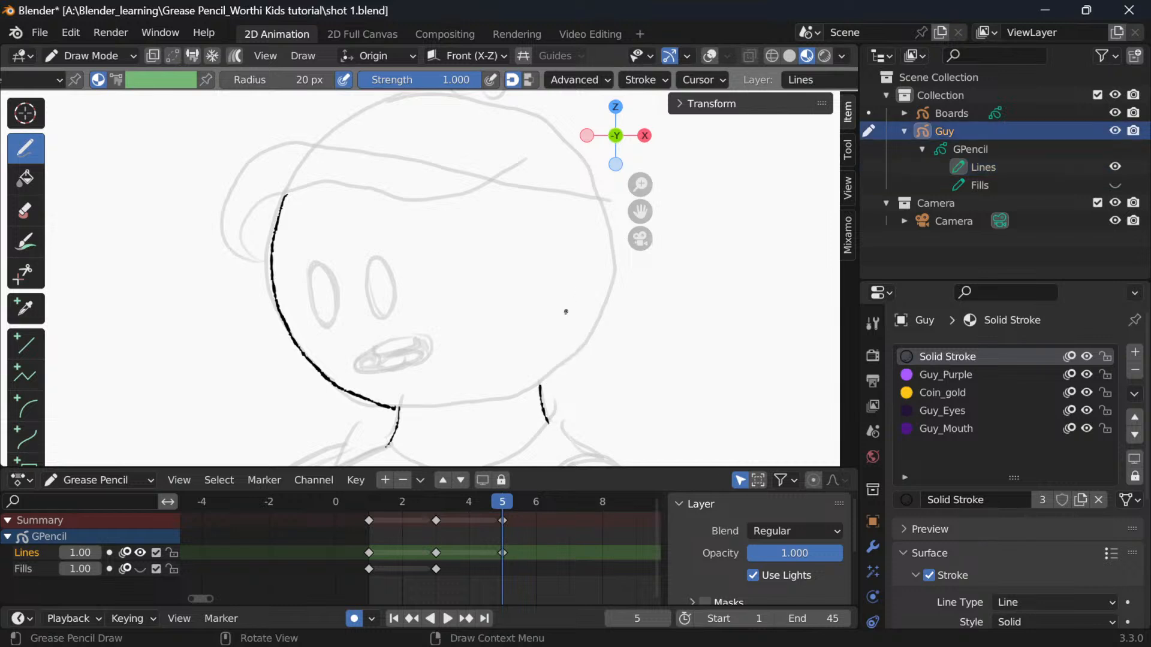
key(z)
key(Escape)
scroll(563, 311, down, 4)
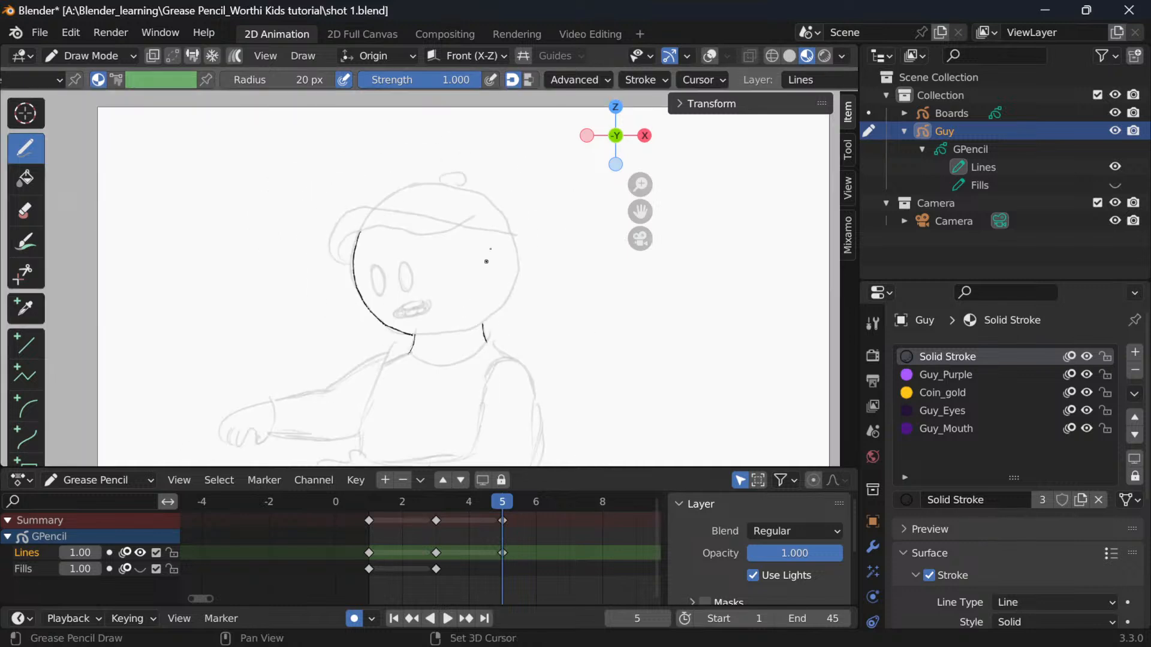
scroll(398, 157, up, 2)
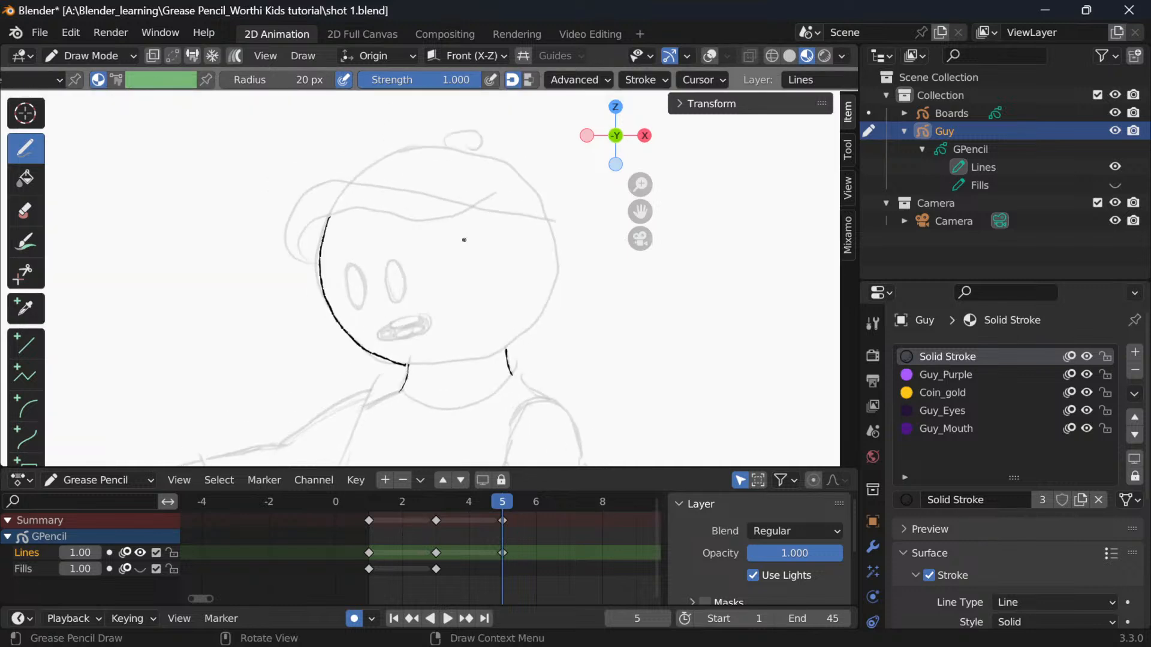
drag(352, 186, 397, 158)
key(ctrl+z)
Step: Enable Stabilize Stroke for the drawing brush
click(585, 78)
click(639, 79)
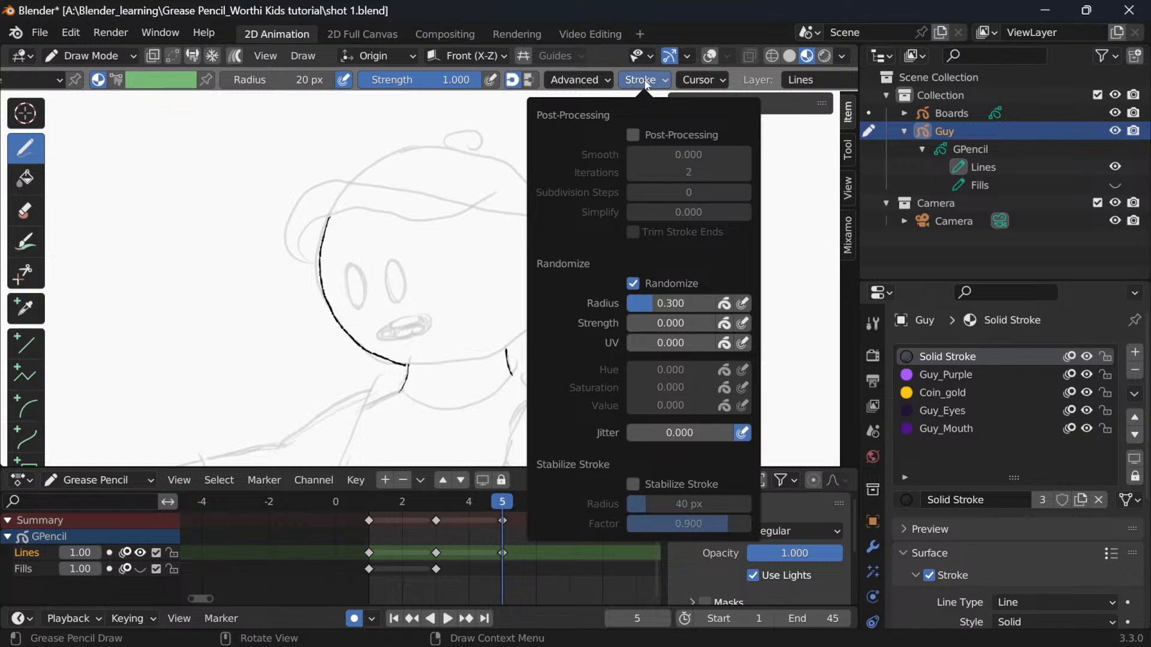
click(633, 484)
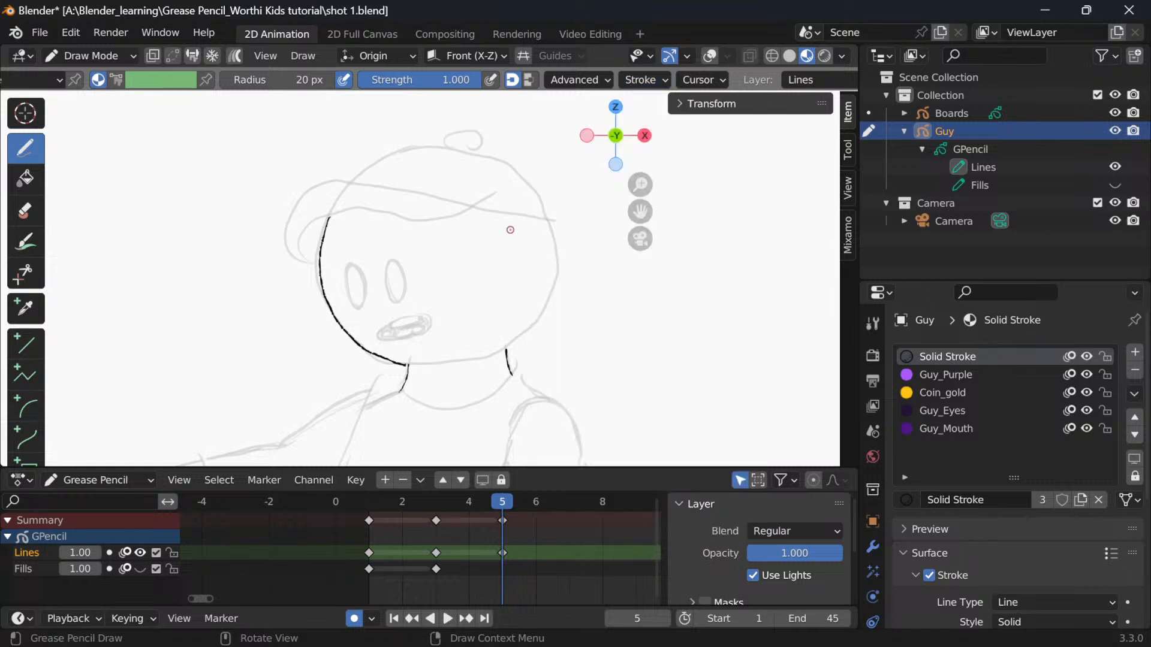
Step: Trace the top and right side of Guy's head, and close the outline along the jaw
mouse_move(350, 183)
mouse_down()
mouse_move(404, 144)
mouse_move(472, 153)
mouse_up()
key(ctrl+z)
mouse_move(350, 184)
mouse_down()
mouse_move(384, 158)
mouse_move(441, 144)
mouse_move(508, 163)
mouse_move(541, 193)
mouse_move(556, 243)
mouse_move(552, 296)
mouse_move(492, 355)
mouse_up()
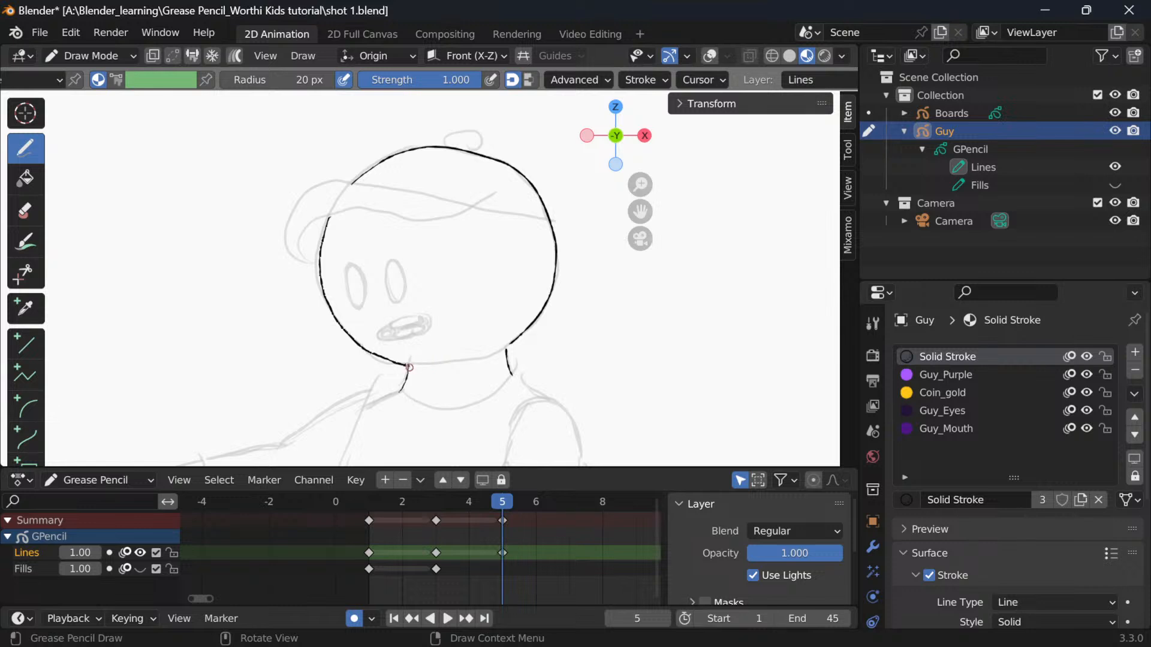
drag(409, 366, 468, 361)
key(ctrl+z)
mouse_move(431, 364)
mouse_down()
mouse_move(473, 360)
mouse_move(529, 329)
mouse_up()
Step: Trace the cap's brim with two long curves, and draw the small button on top of the cap
mouse_move(317, 266)
mouse_down()
mouse_move(282, 249)
mouse_move(277, 226)
mouse_move(304, 180)
mouse_move(346, 173)
mouse_move(560, 219)
mouse_up()
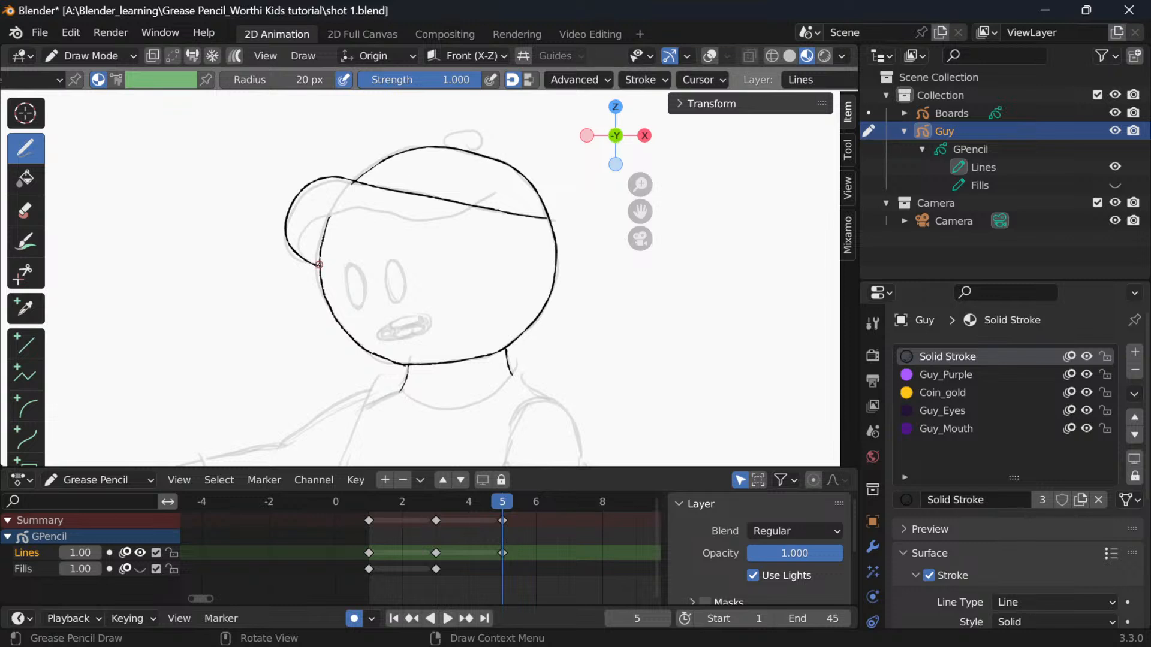
mouse_move(294, 246)
mouse_down()
mouse_move(292, 209)
mouse_move(333, 189)
mouse_move(421, 218)
mouse_move(558, 223)
mouse_up()
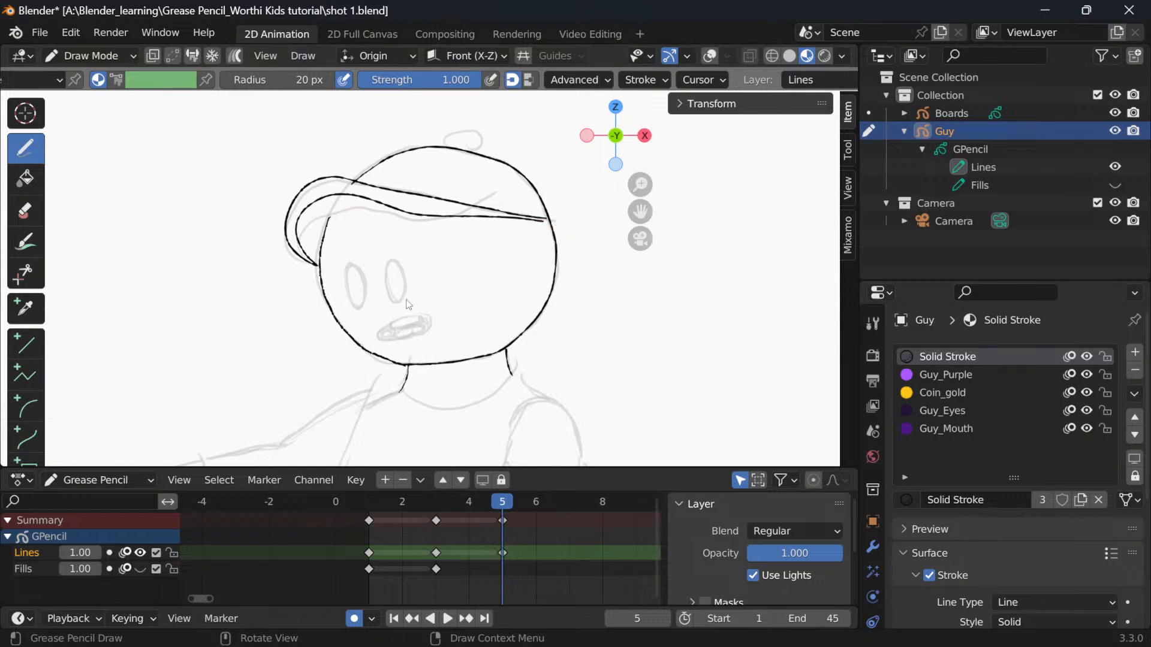
mouse_move(443, 146)
mouse_down()
mouse_move(470, 124)
mouse_move(498, 152)
mouse_up()
key(ctrl+z)
mouse_move(459, 134)
mouse_down()
mouse_move(483, 142)
mouse_move(507, 178)
mouse_up()
Step: Reinforce the neck's left side line, and trace the curved collar between the two neck lines
scroll(517, 245, down, 2)
drag(480, 326, 479, 192)
scroll(471, 192, up, 2)
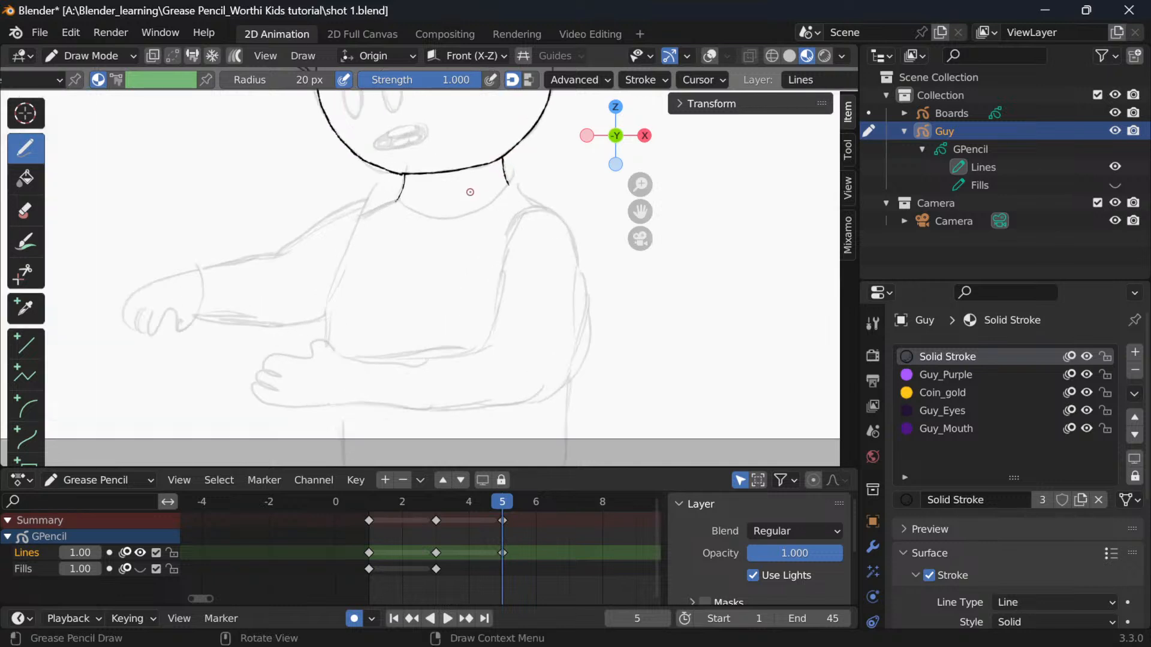
scroll(473, 197, up, 1)
drag(541, 150, 525, 254)
scroll(498, 285, up, 2)
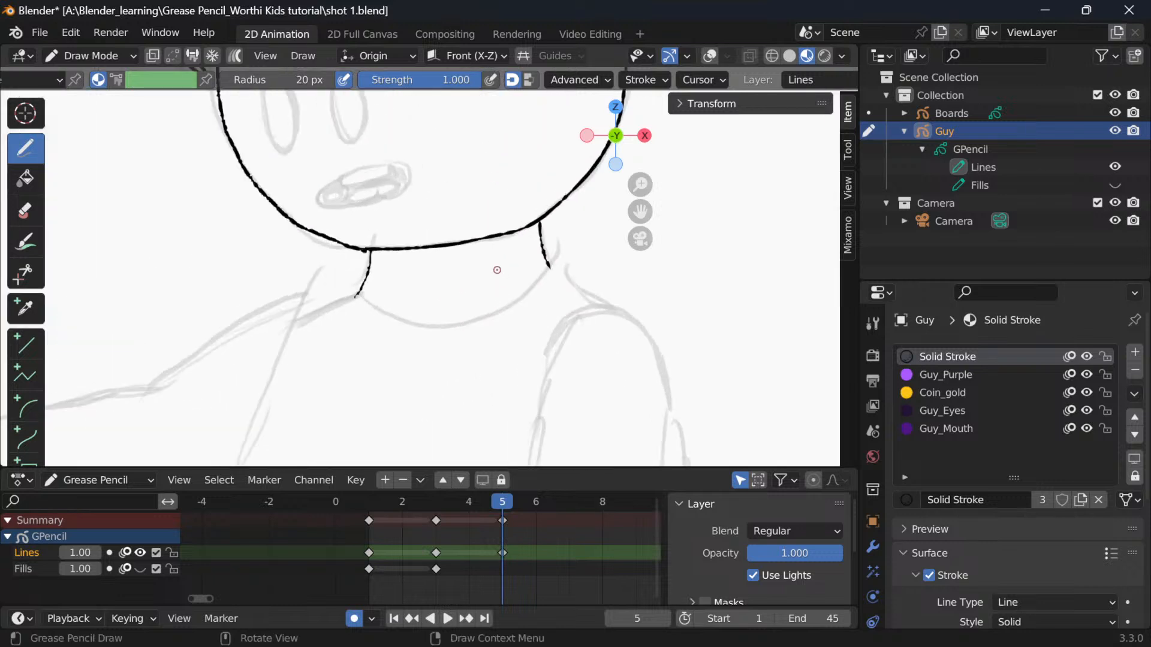
drag(357, 295, 375, 233)
mouse_move(368, 300)
mouse_down()
mouse_move(429, 327)
mouse_move(519, 308)
mouse_move(561, 253)
mouse_move(548, 263)
mouse_move(540, 210)
mouse_up()
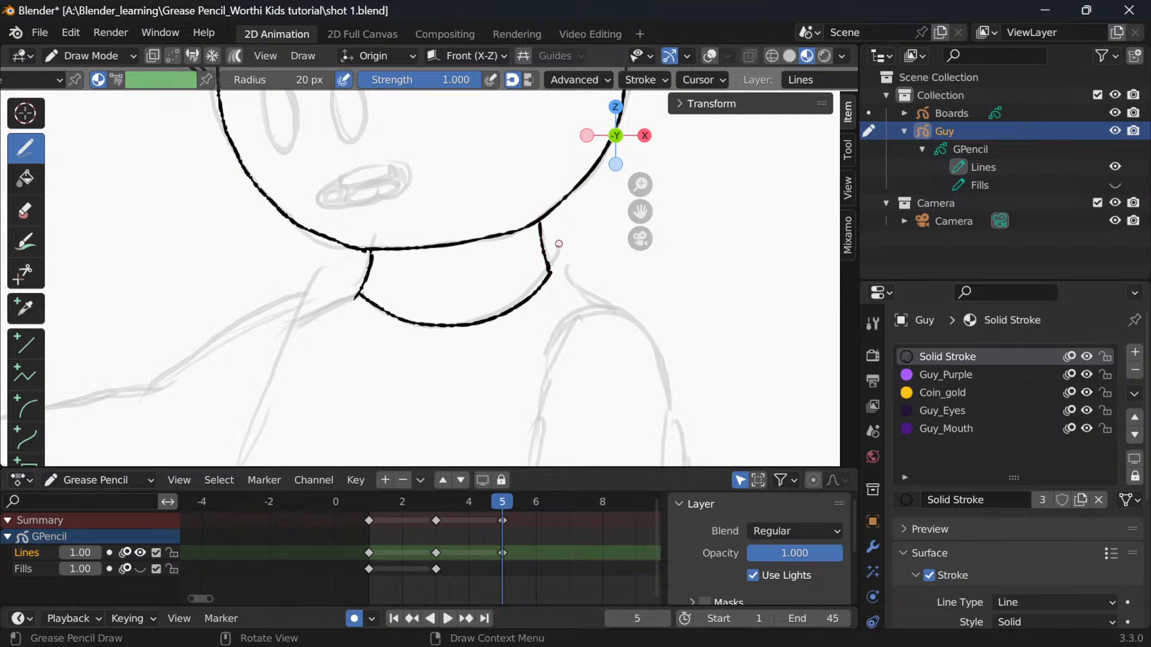
Step: Trace the right-hand upper arm in one stroke, from the inner elbow over the shoulder to the outer elbow
scroll(534, 353, down, 4)
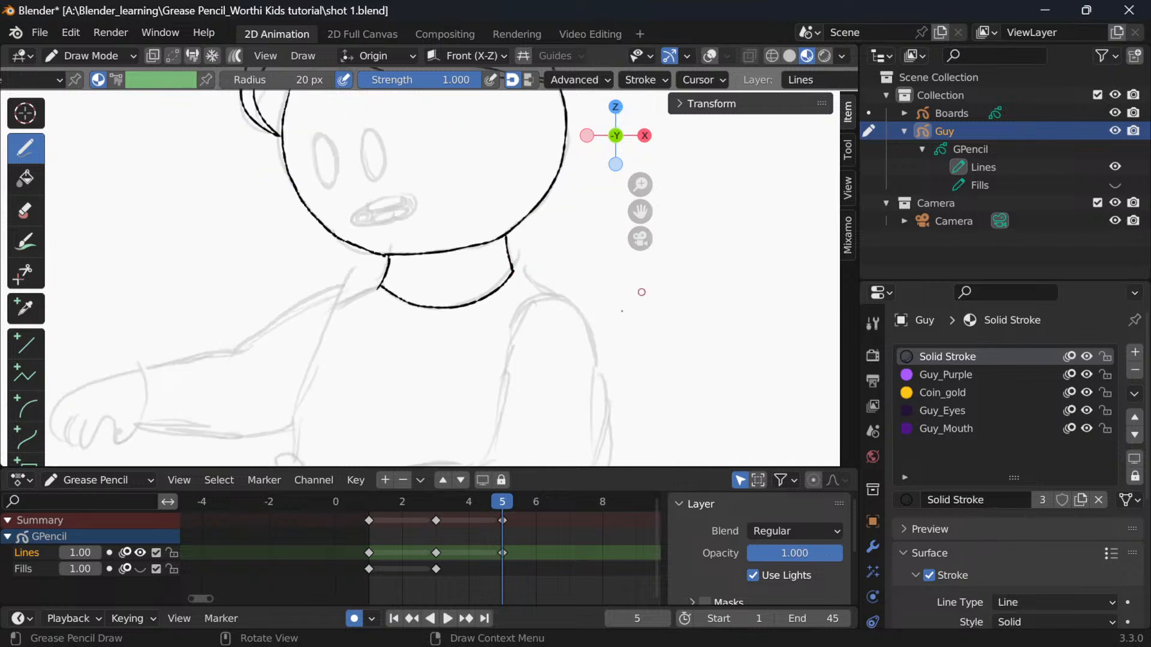
mouse_move(565, 346)
mouse_down()
mouse_move(532, 280)
mouse_move(493, 326)
mouse_up()
scroll(540, 282, up, 1)
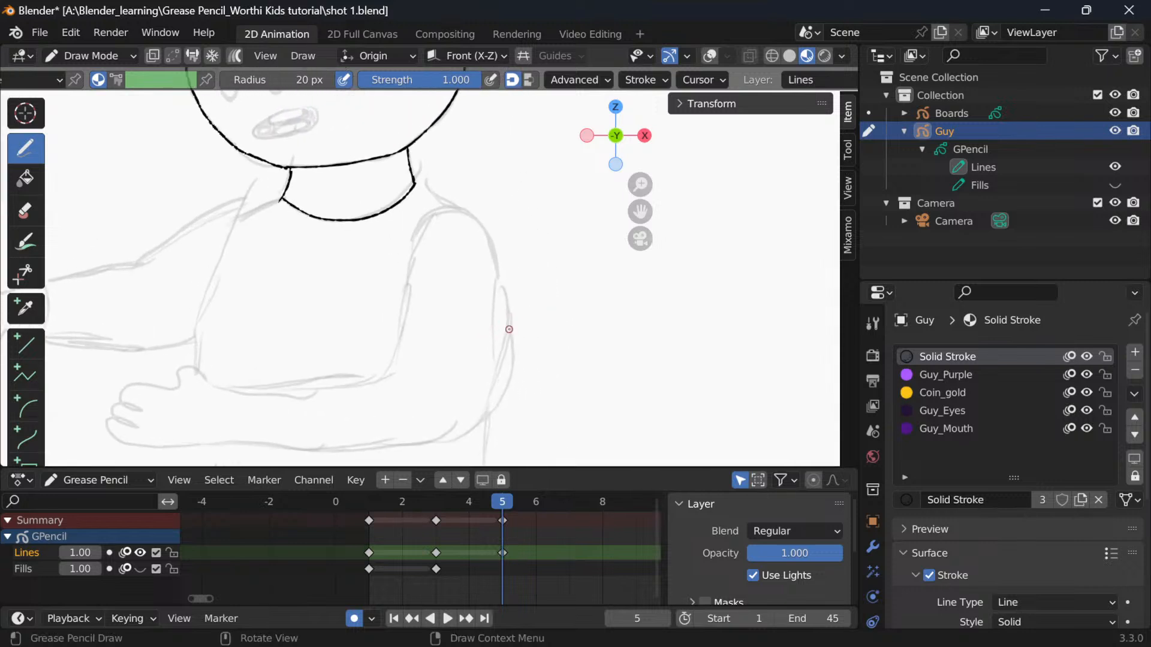
mouse_move(393, 366)
mouse_down()
mouse_move(419, 220)
mouse_move(441, 202)
mouse_move(470, 207)
mouse_move(497, 231)
mouse_move(506, 276)
mouse_move(504, 364)
mouse_move(477, 419)
mouse_up()
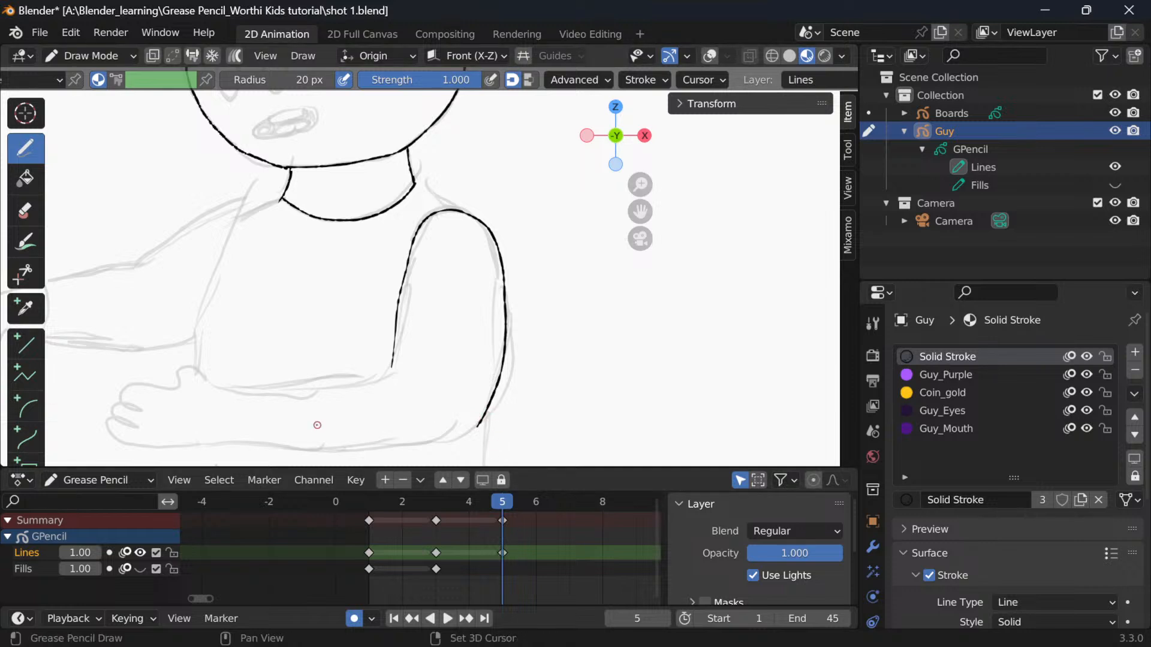
Step: Draw the shoulder line from the collar to the arm, and the two torso side lines below the forearm
scroll(385, 380, down, 1)
mouse_move(490, 292)
mouse_down()
mouse_move(616, 218)
mouse_move(543, 239)
mouse_up()
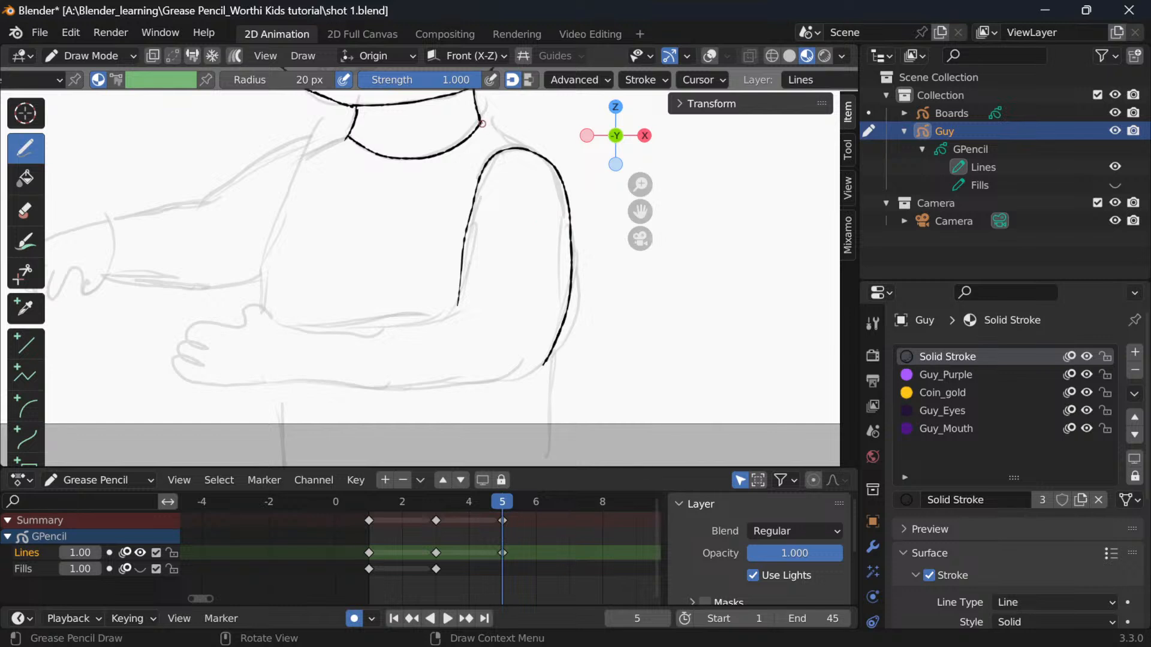
drag(483, 125, 544, 164)
drag(549, 354, 549, 453)
drag(280, 420, 279, 365)
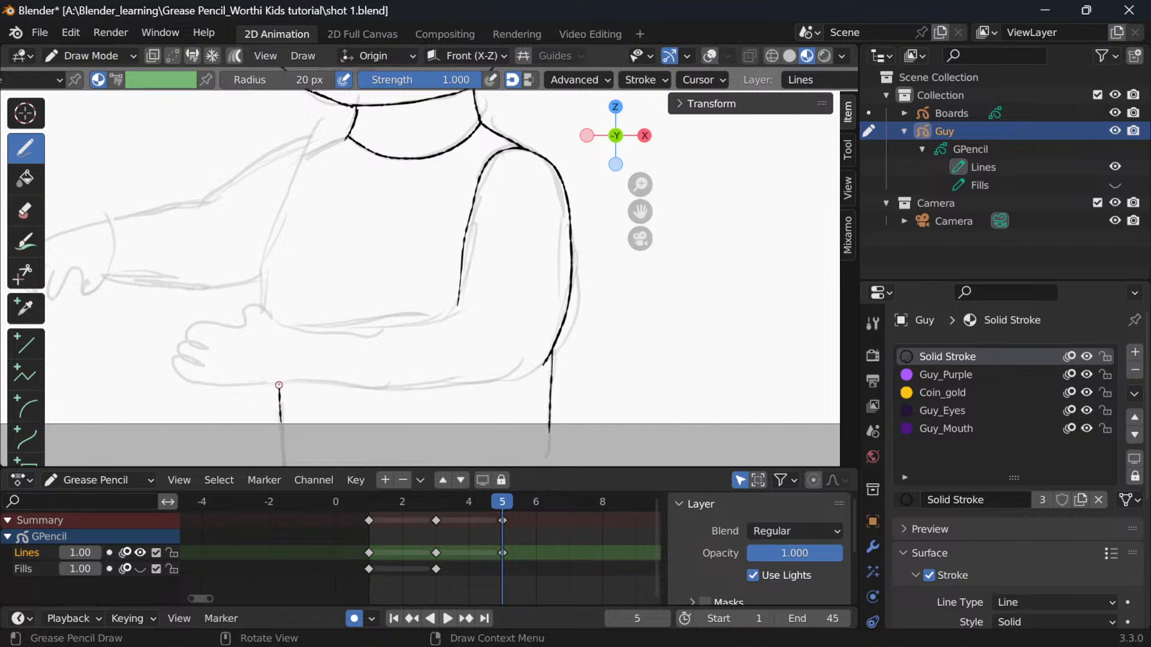
Step: Trace the lower edge of the front hand outward from the torso line, and erase the lowest finger's curve at its end
drag(281, 426, 277, 385)
mouse_move(257, 385)
mouse_down()
mouse_move(181, 380)
mouse_move(160, 350)
mouse_move(190, 338)
mouse_move(228, 374)
mouse_up()
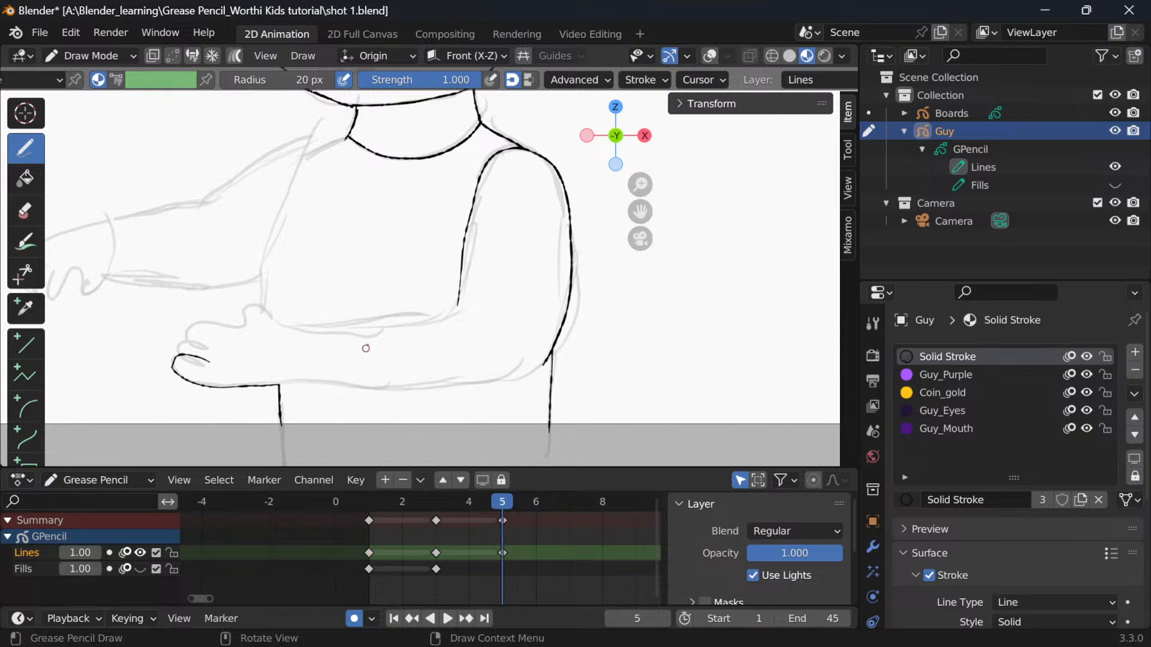
scroll(366, 348, down, 5)
key(KP_0)
scroll(434, 362, up, 1)
drag(267, 375, 310, 335)
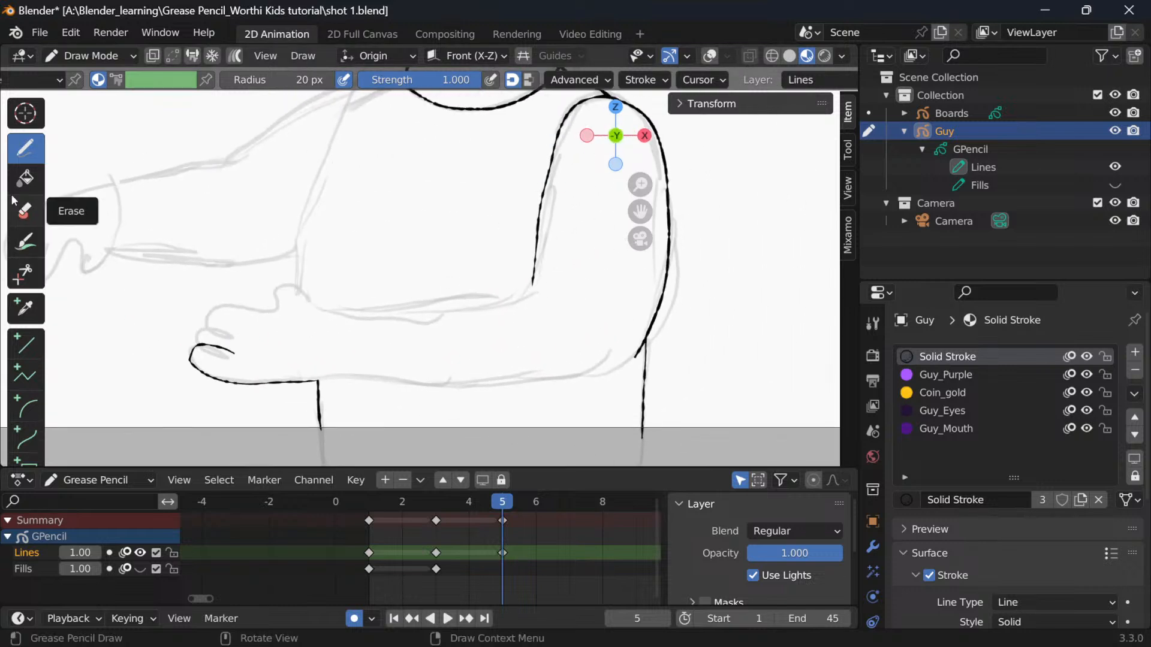
click(25, 210)
mouse_move(232, 333)
mouse_down()
mouse_move(262, 337)
mouse_move(201, 349)
mouse_move(203, 339)
mouse_move(257, 362)
mouse_up()
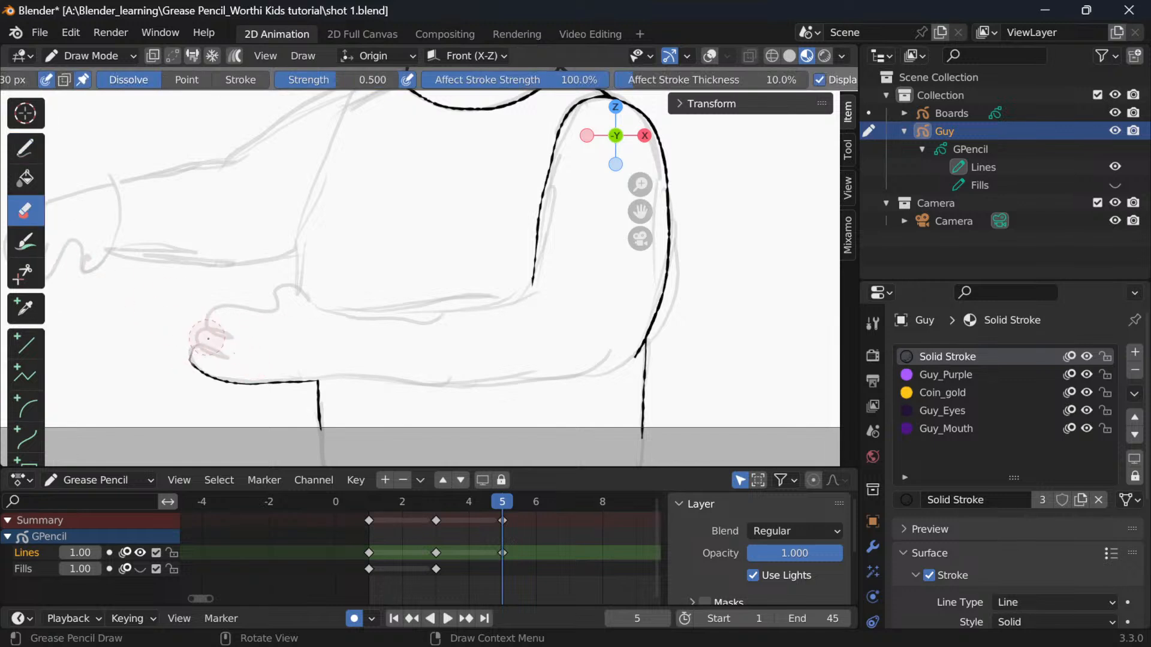
Step: Trace the front hand's curled fingers and knuckles, and draw the raised thumb with its line running into the forearm
click(30, 153)
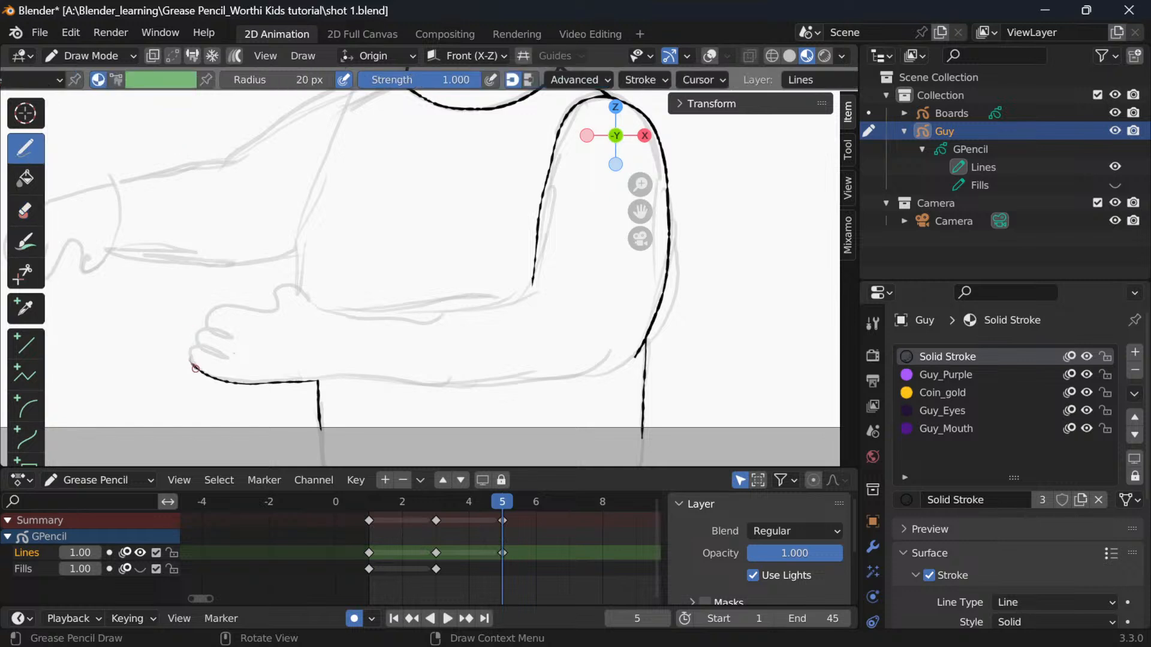
mouse_move(178, 350)
mouse_down()
mouse_move(216, 335)
mouse_move(247, 368)
mouse_move(186, 328)
mouse_move(197, 314)
mouse_move(252, 343)
mouse_move(203, 327)
mouse_move(201, 304)
mouse_move(213, 293)
mouse_move(287, 297)
mouse_up()
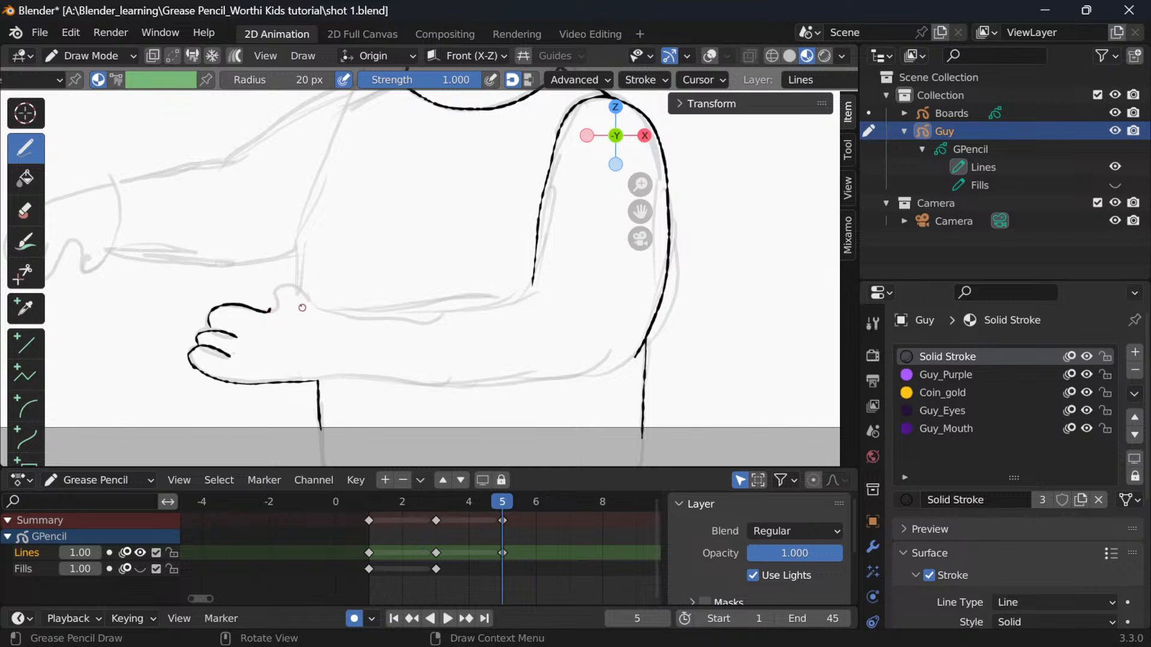
key(ctrl+z)
mouse_move(210, 331)
mouse_down()
mouse_move(203, 303)
mouse_move(243, 298)
mouse_move(291, 315)
mouse_move(279, 277)
mouse_move(303, 279)
mouse_move(327, 320)
mouse_move(388, 336)
mouse_up()
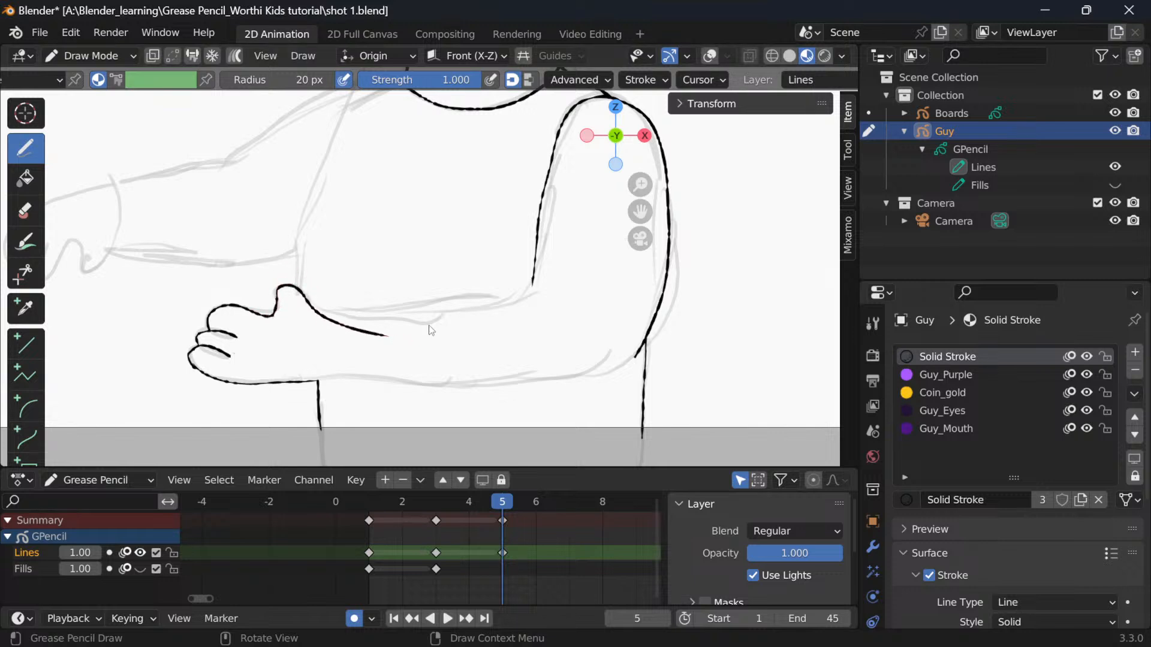
Step: Erase the thumb line's excess over the forearm, and trace the forearm's upper edge around the inner elbow up to the shoulder
click(26, 211)
mouse_move(347, 303)
mouse_down()
mouse_move(314, 330)
mouse_move(357, 293)
mouse_move(340, 340)
mouse_move(396, 334)
mouse_move(321, 305)
mouse_up()
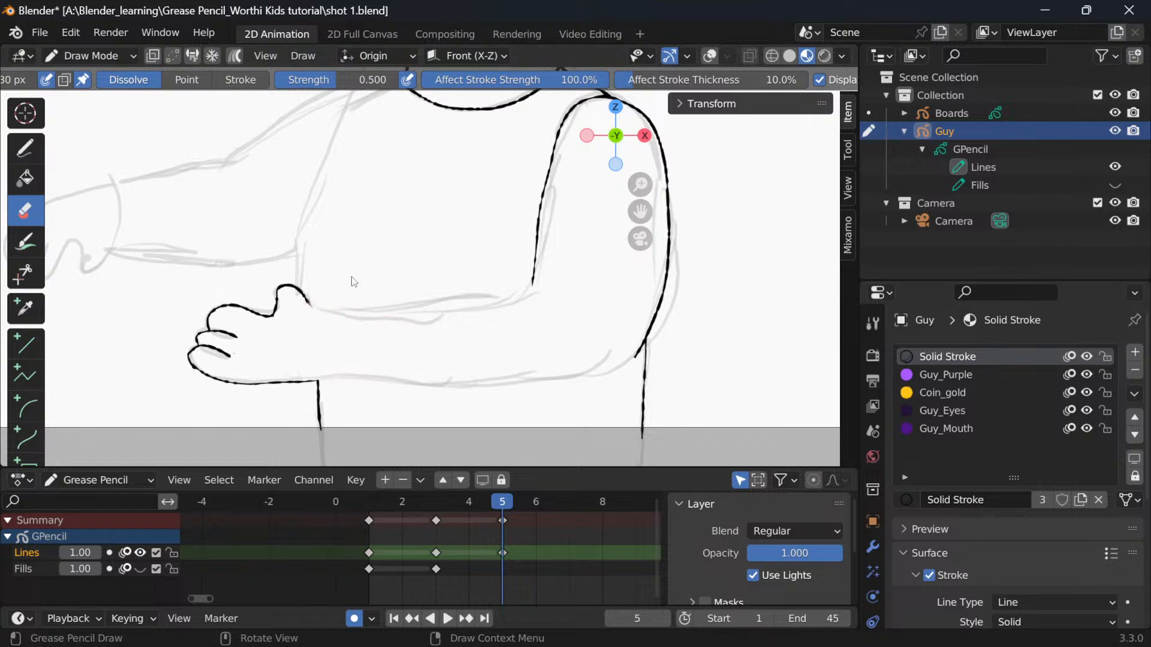
click(25, 155)
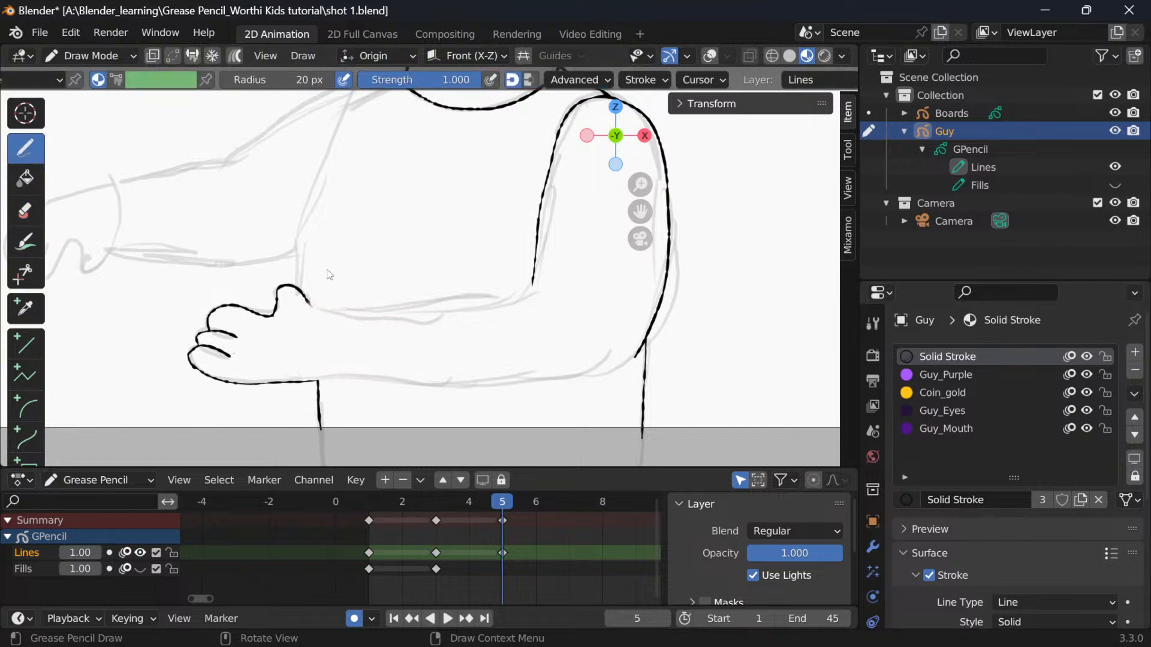
mouse_move(325, 315)
mouse_down()
mouse_move(459, 329)
mouse_move(533, 312)
mouse_move(562, 116)
mouse_move(595, 94)
mouse_up()
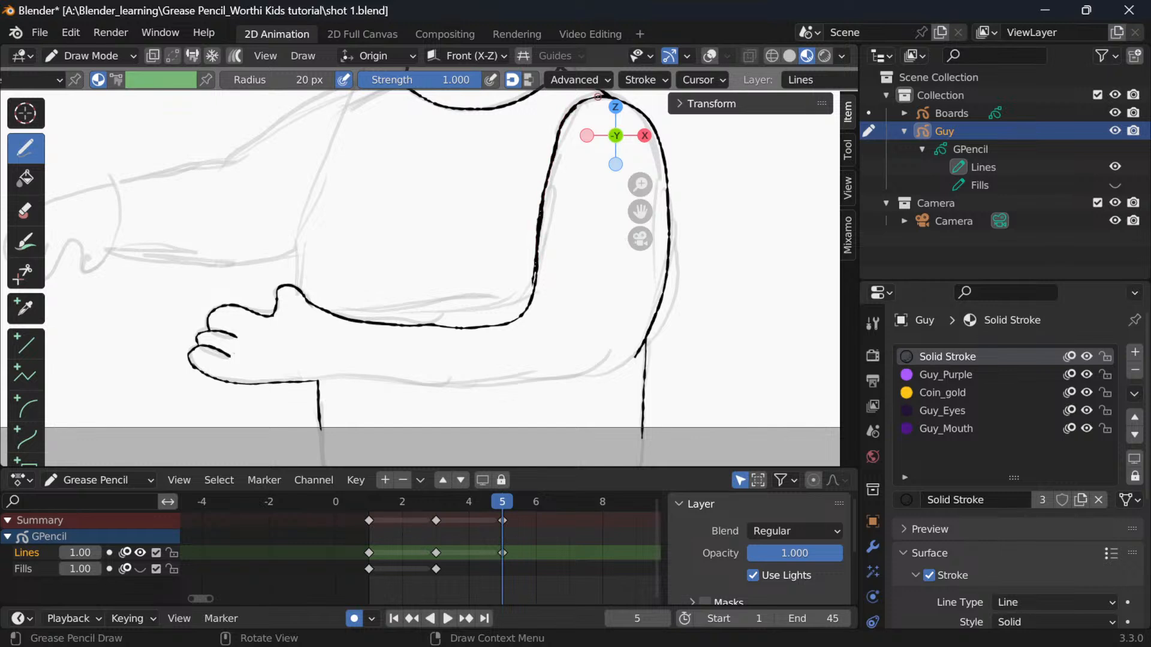
Step: Erase the doubled lines at the inner elbow and lower upper arm, and redraw them as one clean curve joining the forearm
scroll(597, 336, down, 4)
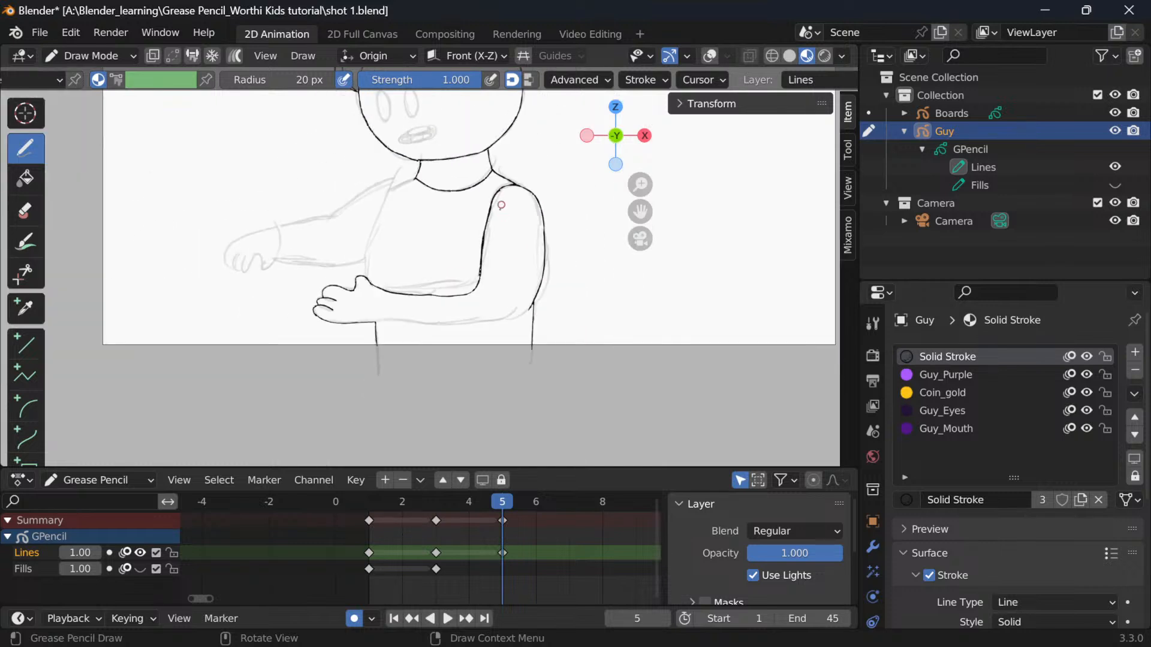
scroll(501, 205, up, 4)
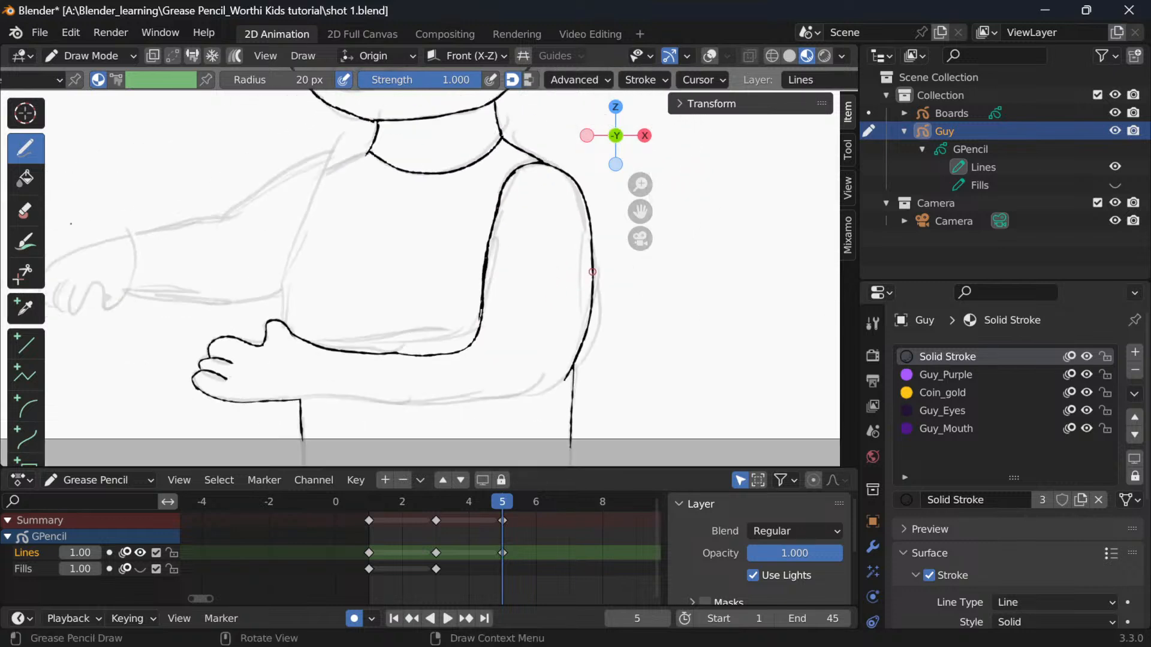
key(e)
mouse_move(470, 288)
mouse_down()
mouse_move(467, 314)
mouse_move(484, 256)
mouse_move(484, 349)
mouse_move(469, 349)
mouse_move(484, 328)
mouse_up()
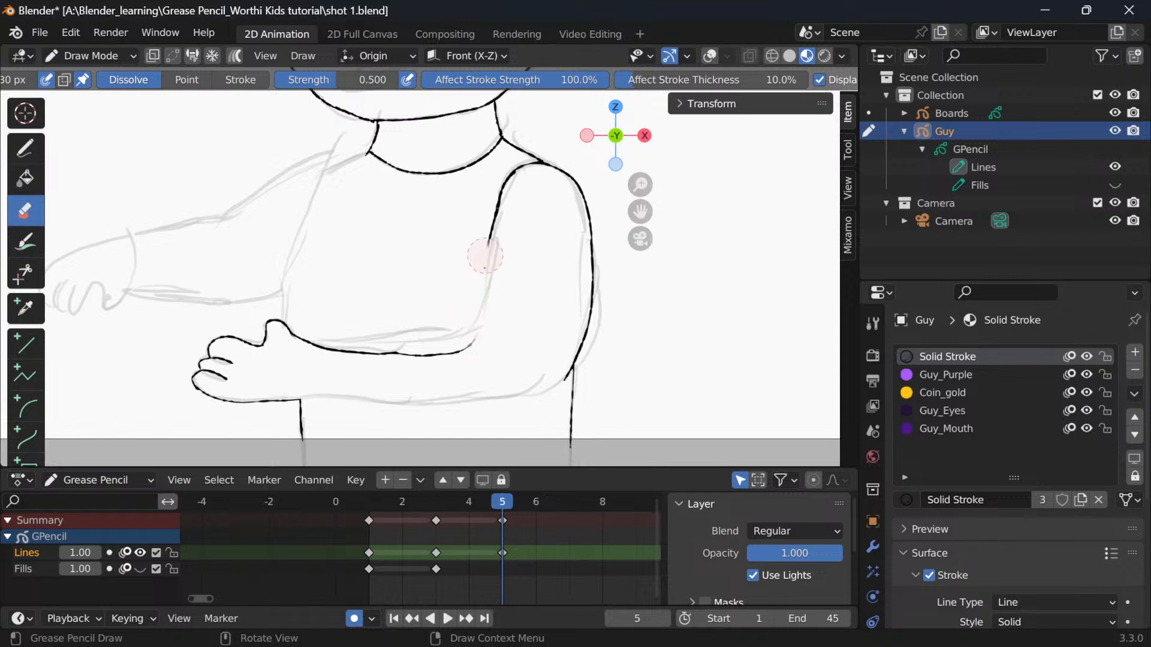
click(31, 148)
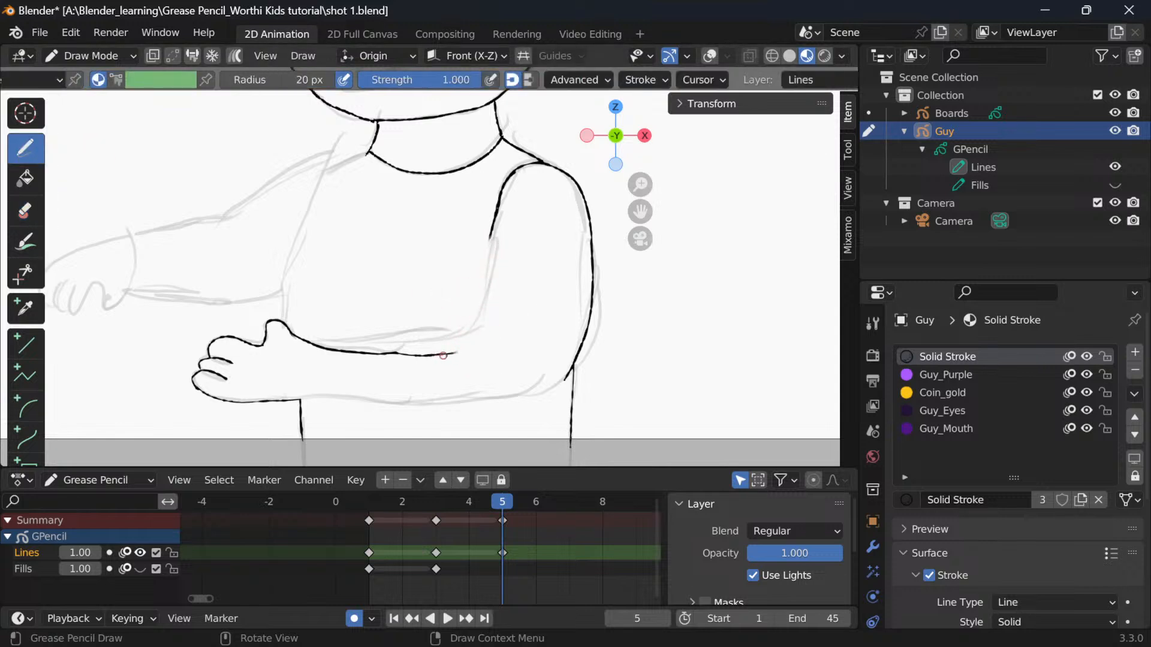
drag(465, 352, 497, 213)
drag(322, 274, 459, 342)
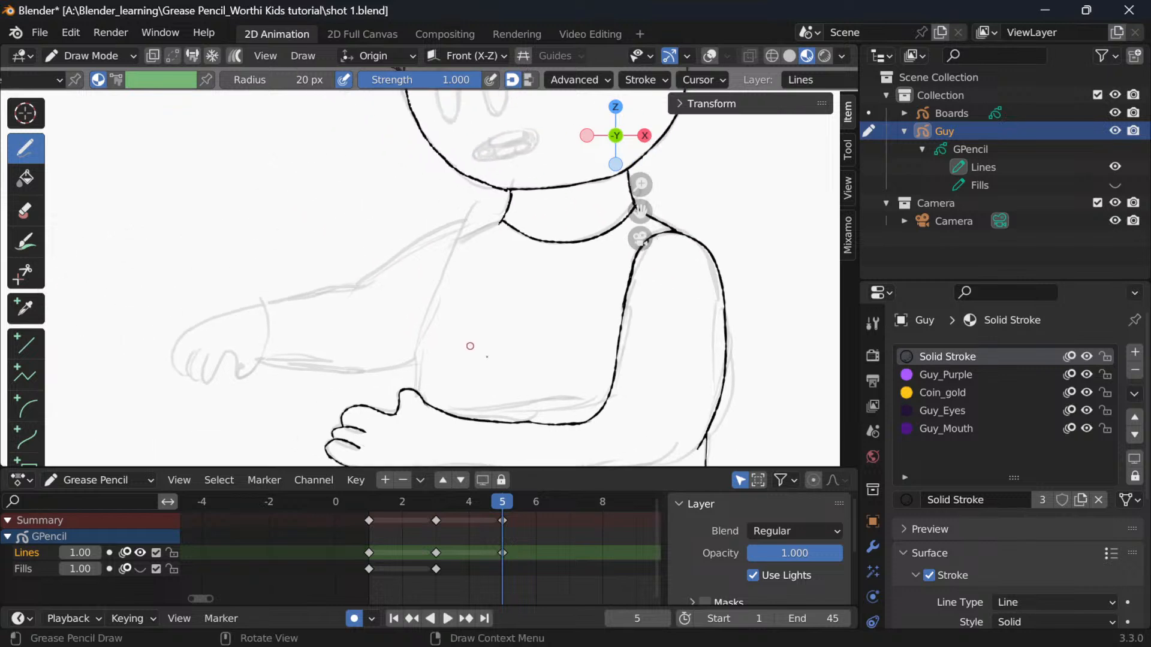
drag(533, 384, 473, 316)
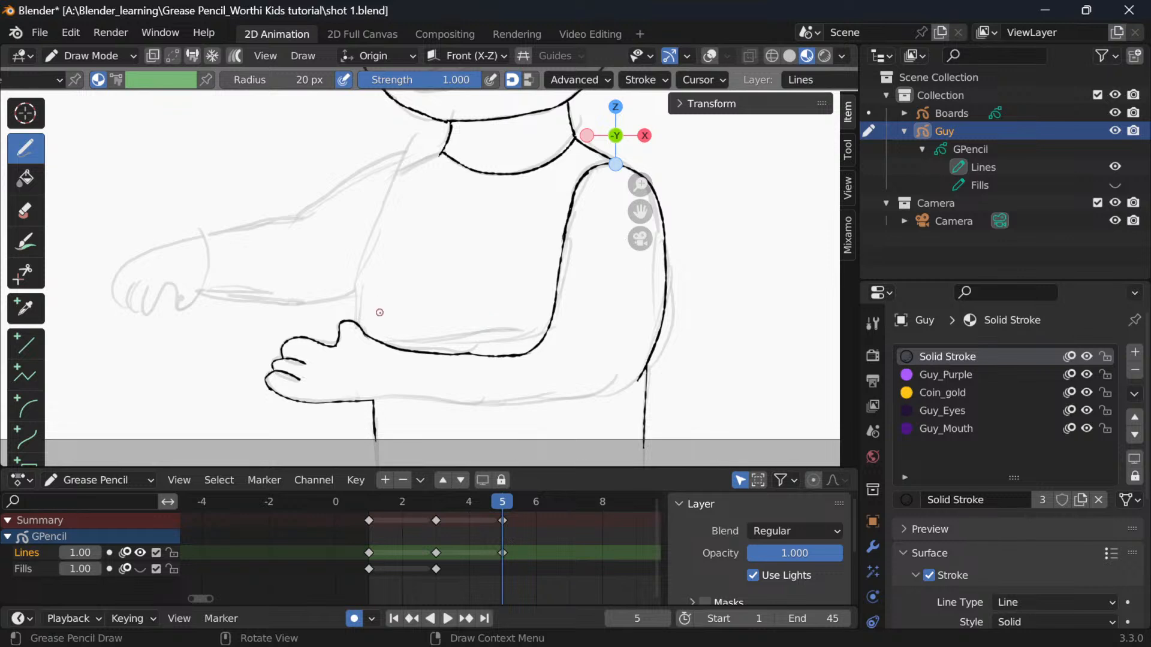
Step: Ink the torso's side edge and the outstretched arm's shoulder line and underside over the rough sketch on frame 5
mouse_move(369, 333)
mouse_down()
mouse_move(364, 280)
mouse_move(306, 291)
mouse_up()
mouse_move(304, 217)
mouse_down()
mouse_move(380, 169)
mouse_move(441, 155)
mouse_up()
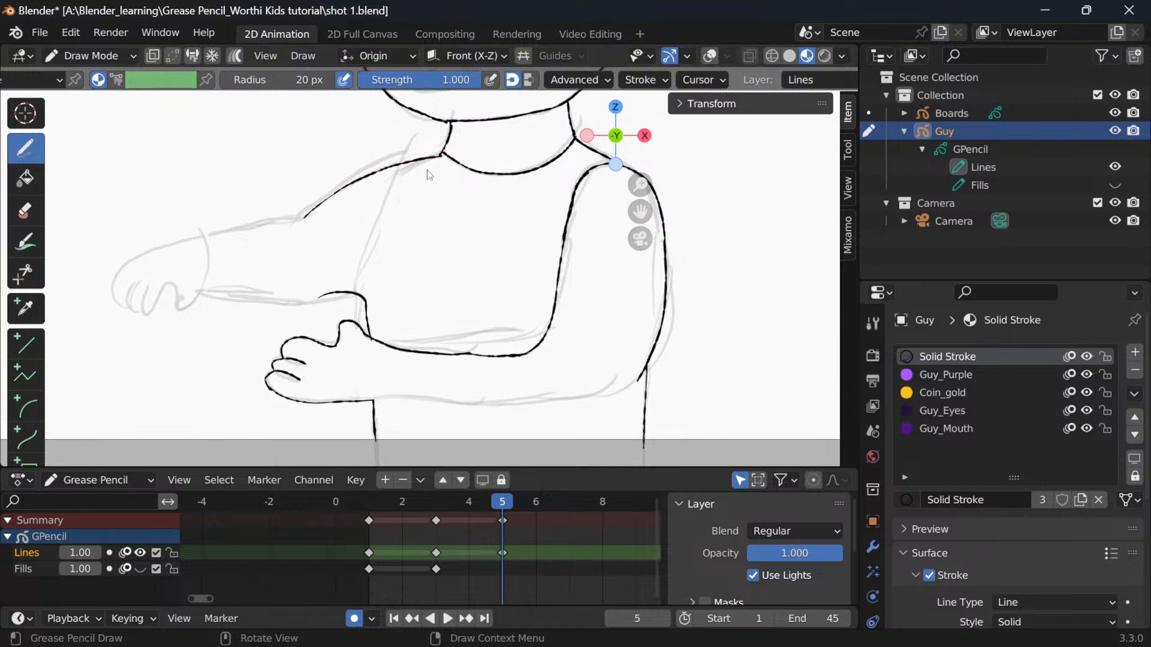
drag(211, 292, 360, 291)
mouse_move(159, 246)
mouse_down()
mouse_move(110, 265)
mouse_move(101, 295)
mouse_up()
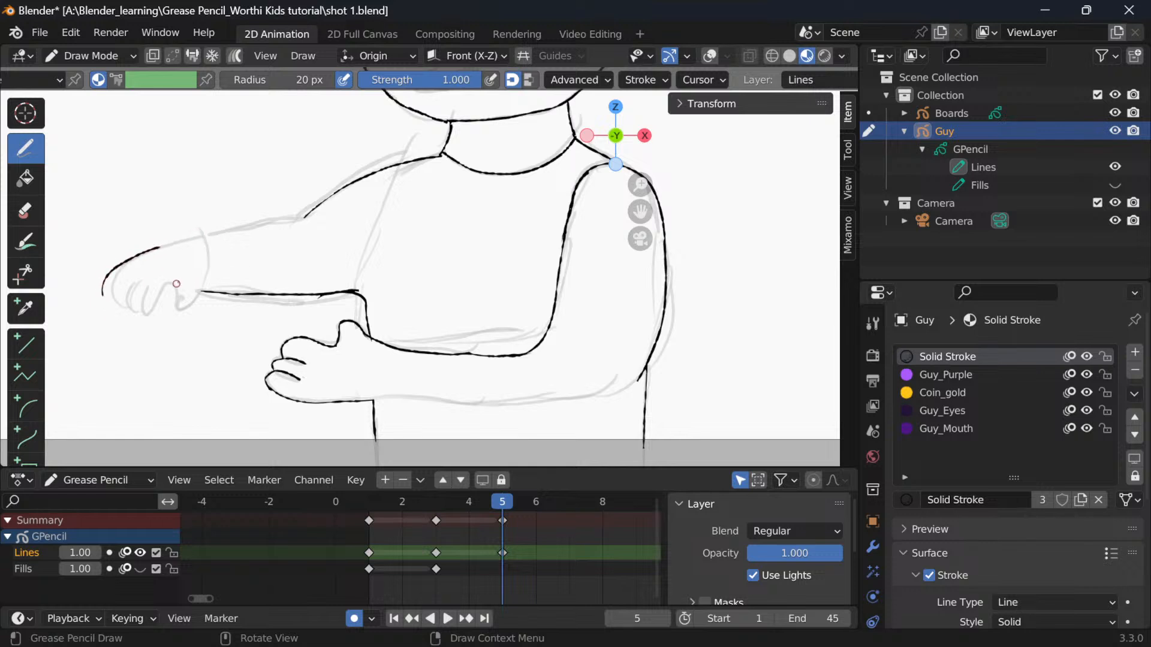
key(ctrl+z)
Step: Ink the underside of the character's bent arm from the wrist to the elbow
scroll(493, 306, down, 1)
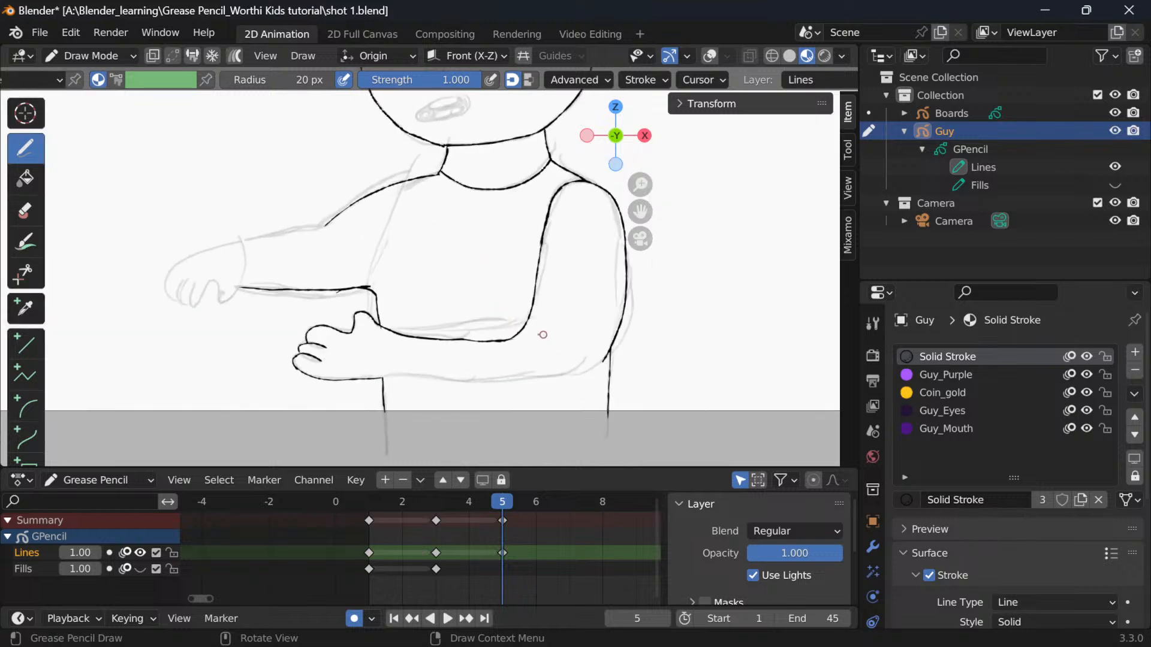
scroll(543, 335, up, 1)
scroll(504, 364, right, 3)
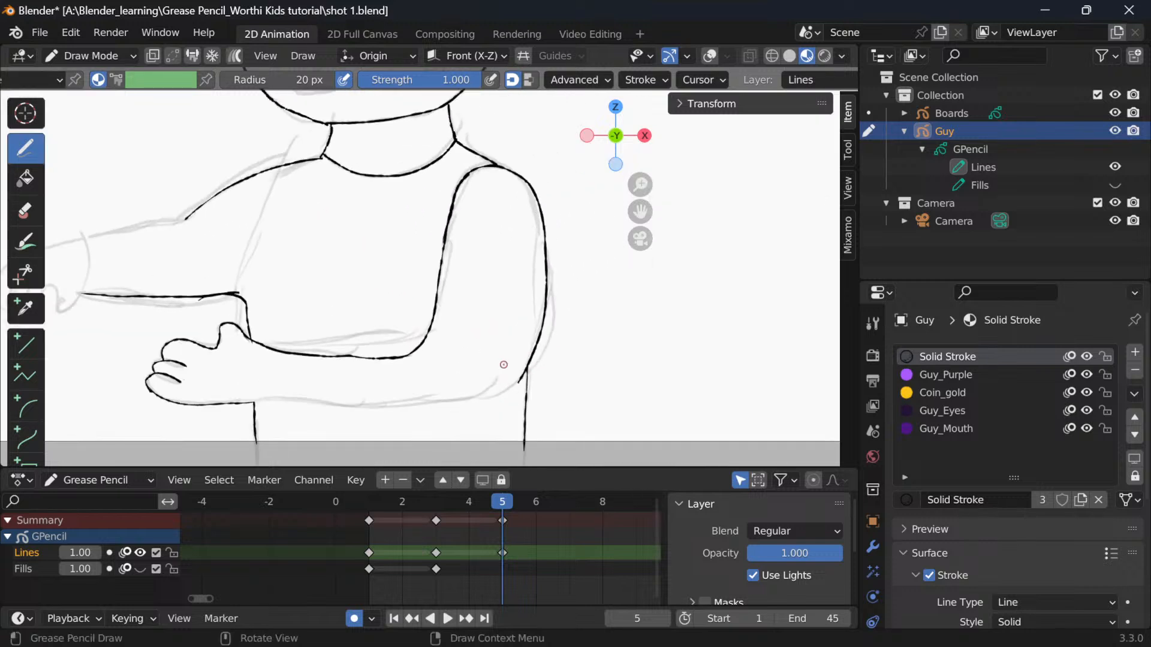
mouse_move(264, 403)
mouse_down()
mouse_move(425, 407)
mouse_move(501, 390)
mouse_move(531, 368)
mouse_up()
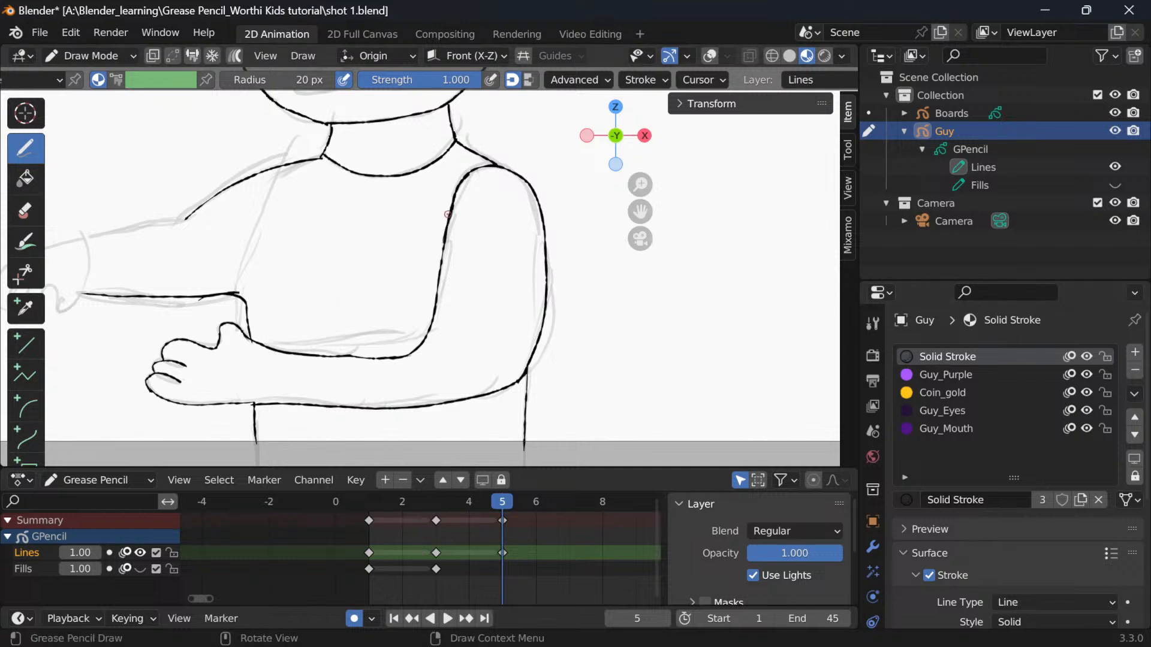
Step: Ink the outstretched hand's outer contour from the wrist to the fingertips and start the first finger
scroll(407, 198, down, 1)
mouse_move(351, 244)
mouse_down()
mouse_move(573, 306)
mouse_move(458, 310)
mouse_up()
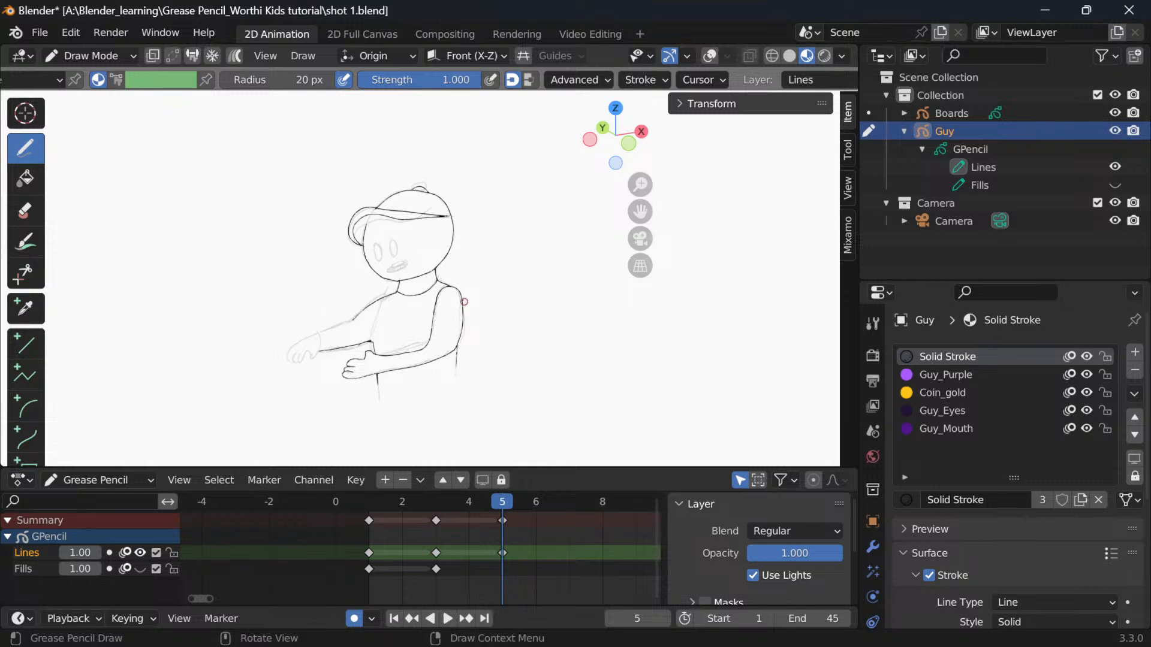
key(KP_0)
scroll(447, 304, up, 2)
drag(175, 254, 525, 193)
scroll(419, 204, up, 1)
drag(420, 214, 463, 287)
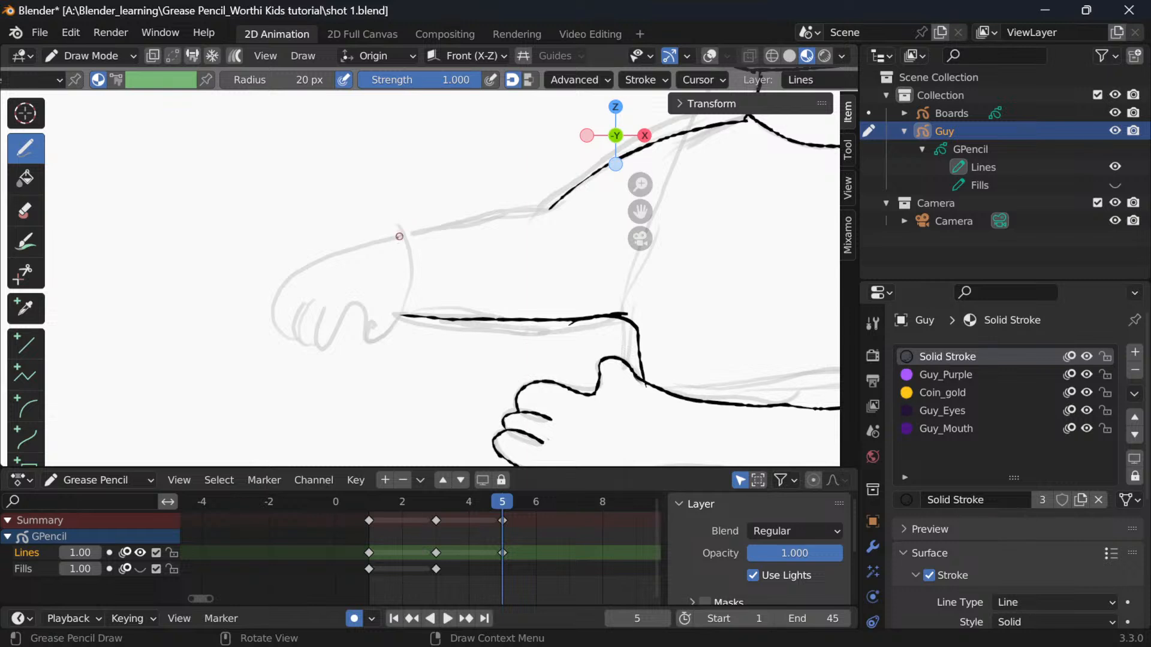
mouse_move(399, 236)
mouse_down()
mouse_move(301, 266)
mouse_move(271, 293)
mouse_move(265, 322)
mouse_move(291, 351)
mouse_up()
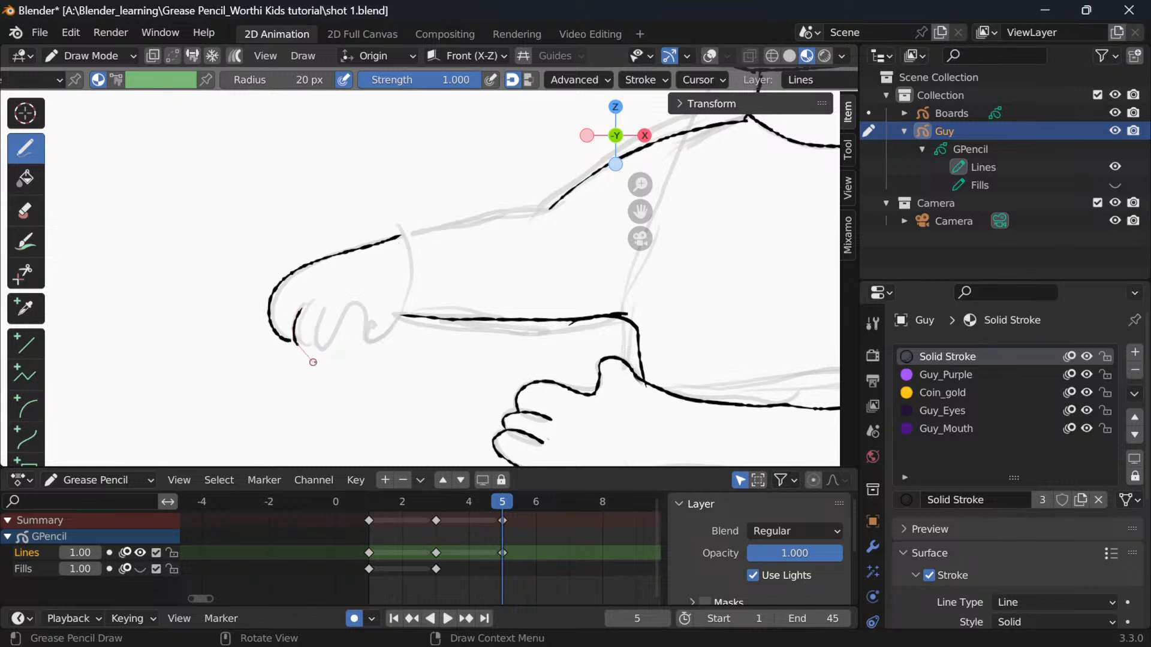
mouse_move(332, 337)
mouse_down()
mouse_move(313, 354)
mouse_move(328, 364)
mouse_move(360, 290)
mouse_move(379, 322)
mouse_move(363, 366)
mouse_move(399, 338)
mouse_move(407, 281)
mouse_up()
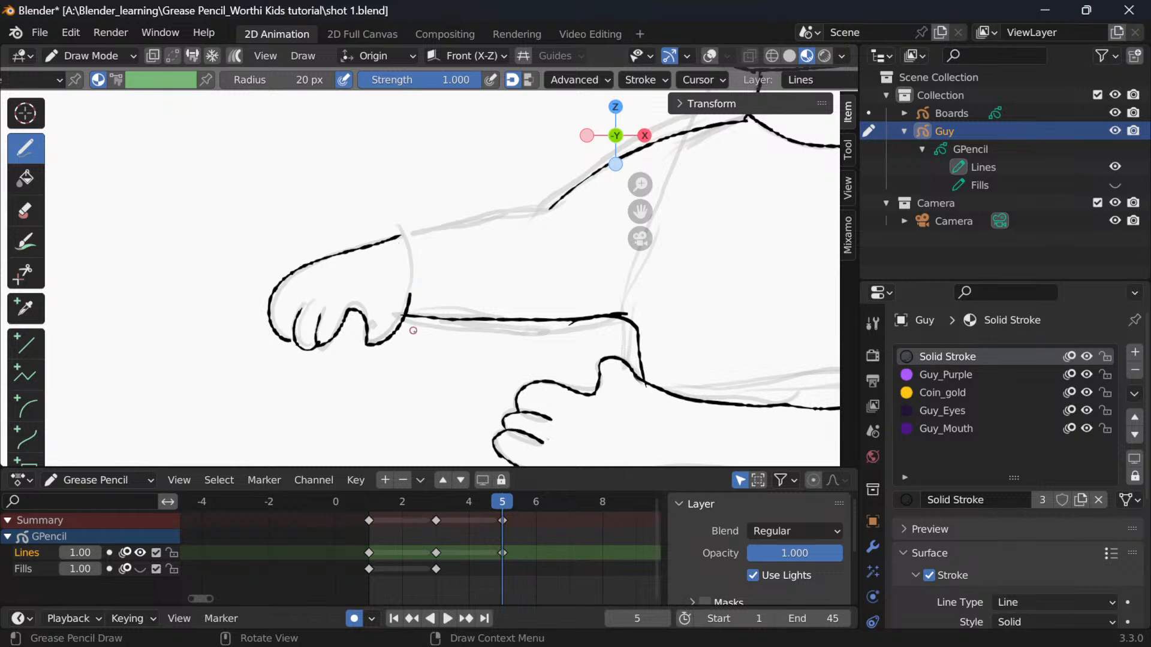
key(ctrl+z)
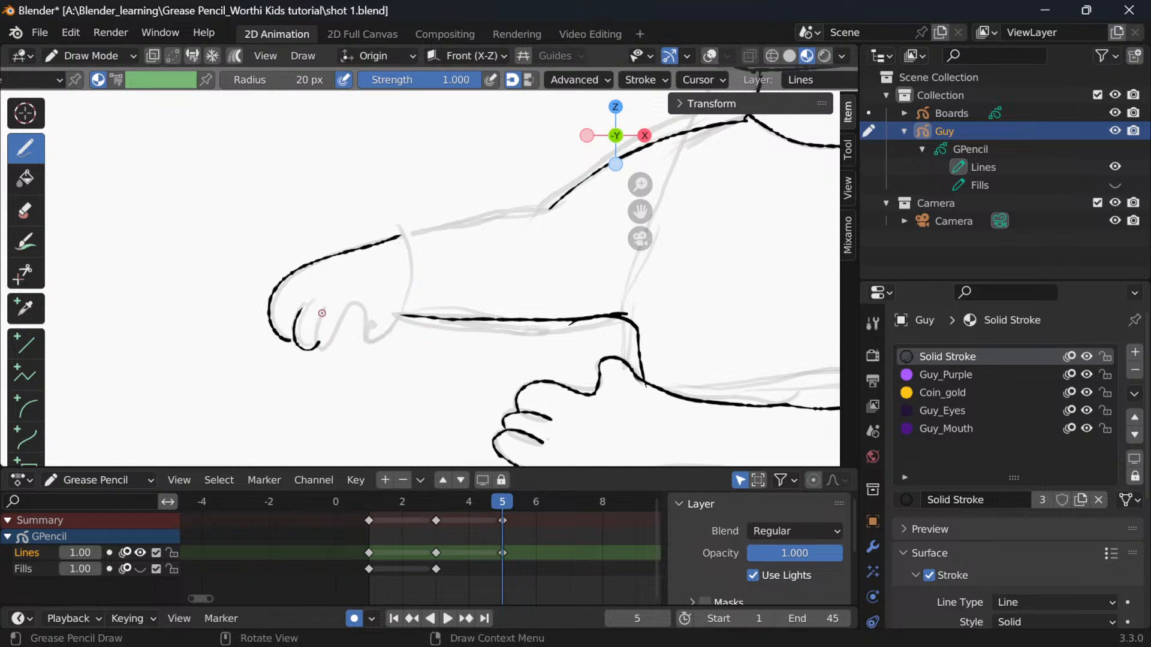
mouse_move(322, 313)
mouse_down()
mouse_move(313, 367)
mouse_move(329, 366)
mouse_move(356, 294)
mouse_move(369, 294)
mouse_move(369, 364)
mouse_move(379, 368)
mouse_move(413, 326)
mouse_move(416, 289)
mouse_up()
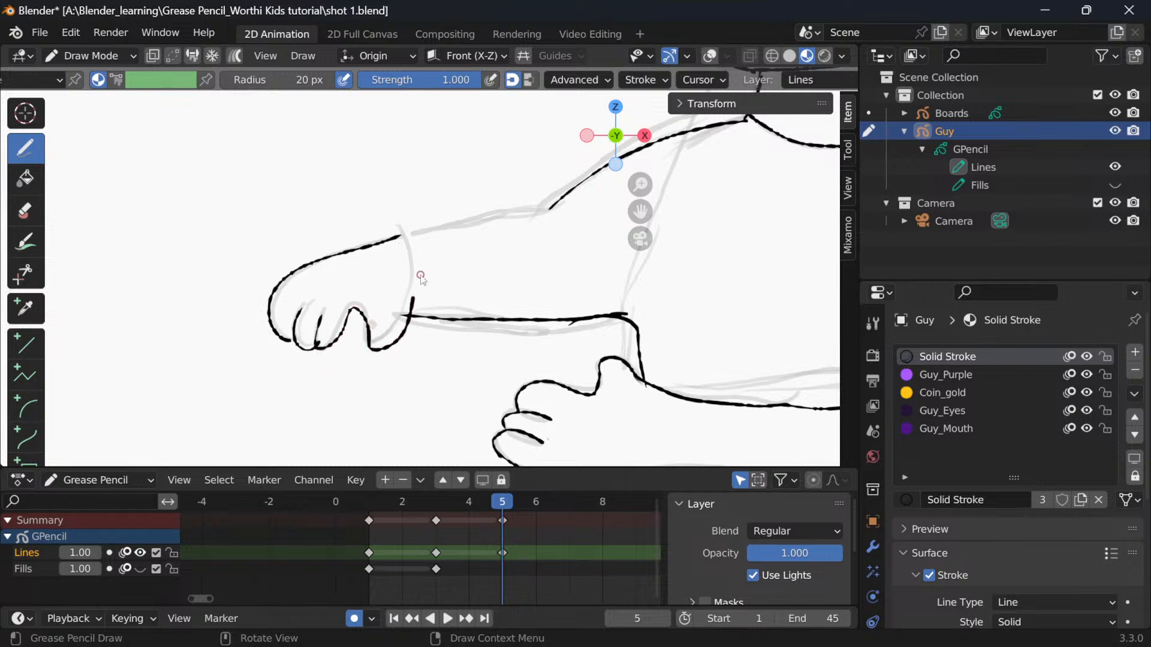
key(ctrl+z)
key(ctrl+z)
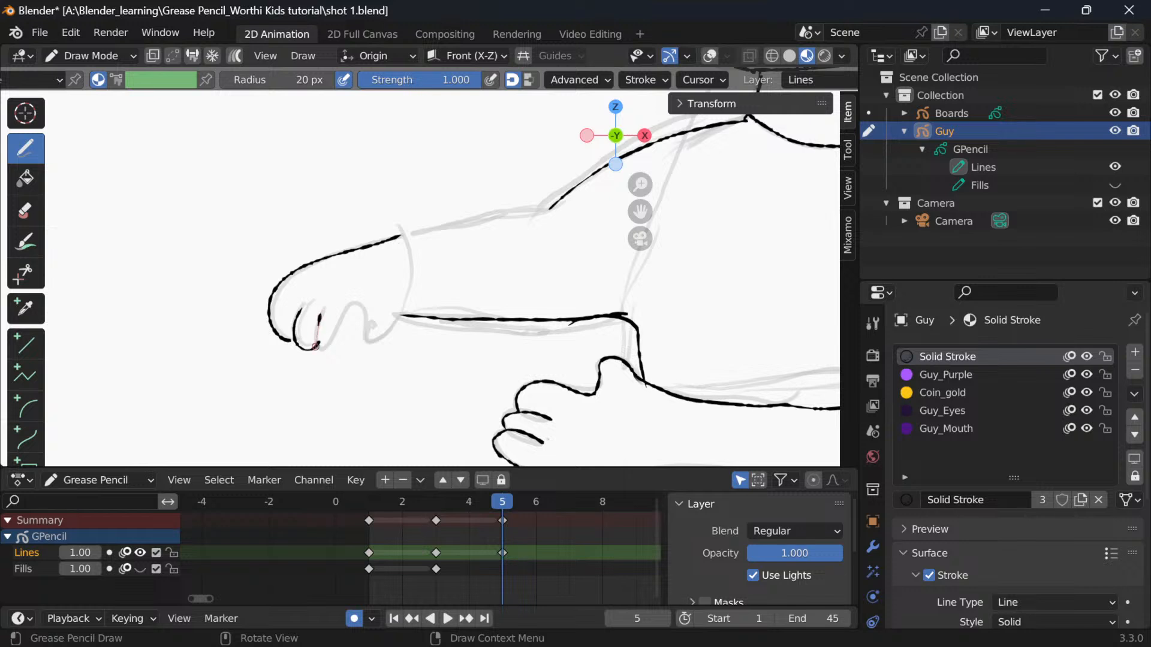
mouse_move(322, 367)
mouse_down()
mouse_move(358, 291)
mouse_move(379, 317)
mouse_move(370, 374)
mouse_move(393, 352)
mouse_move(407, 293)
mouse_up()
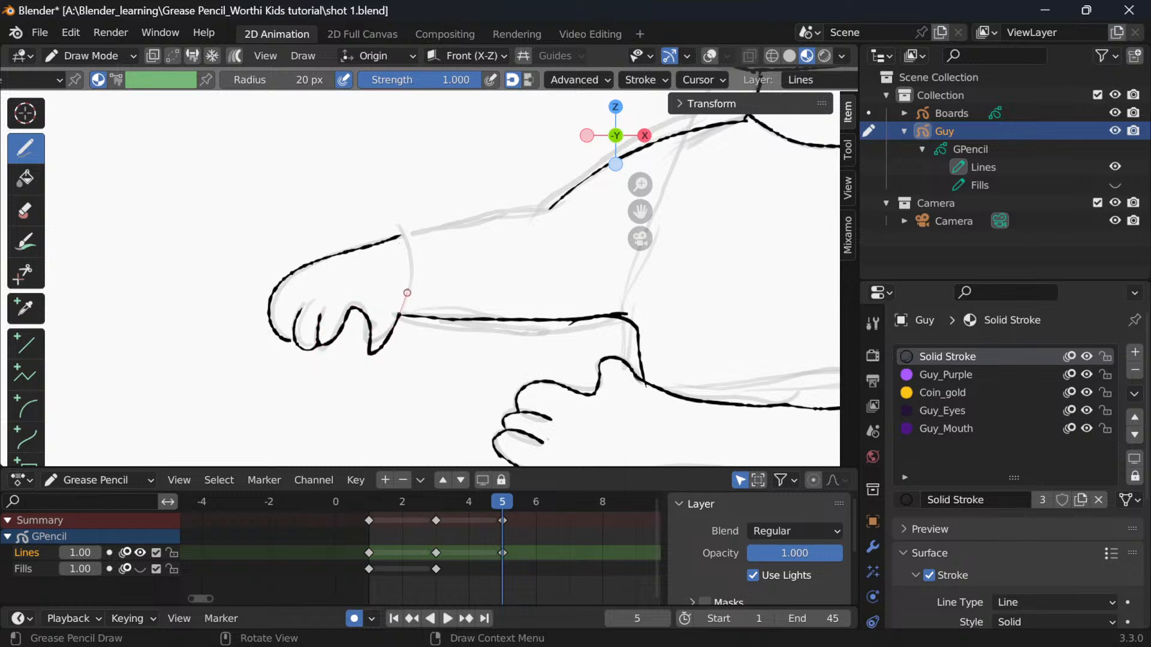
key(ctrl+z)
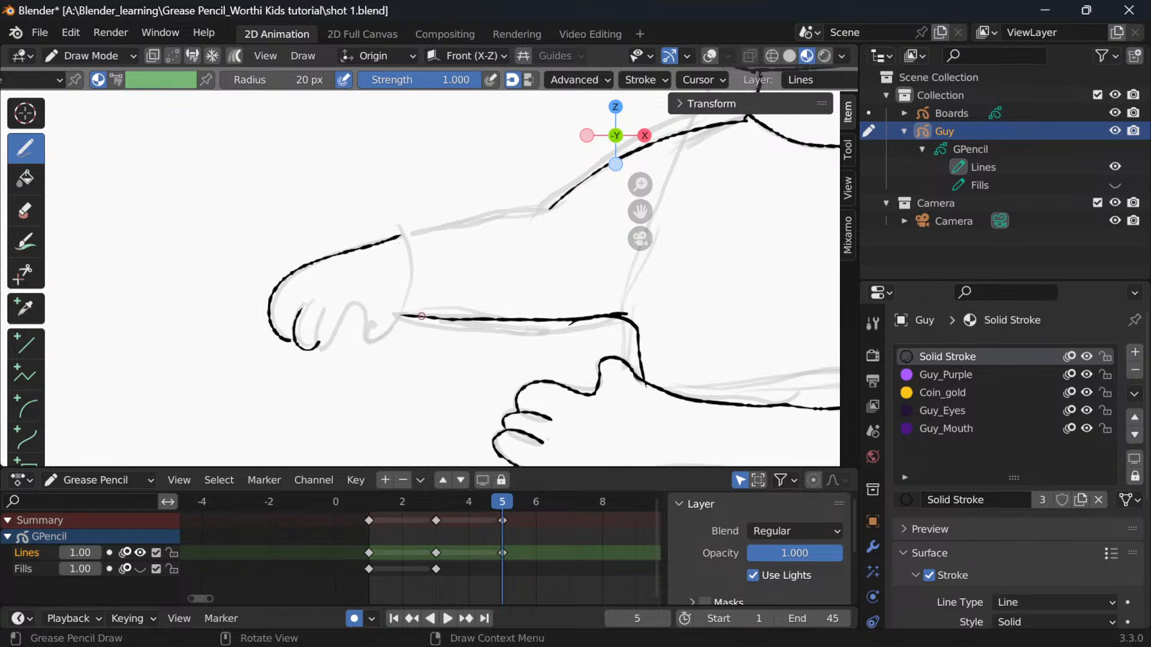
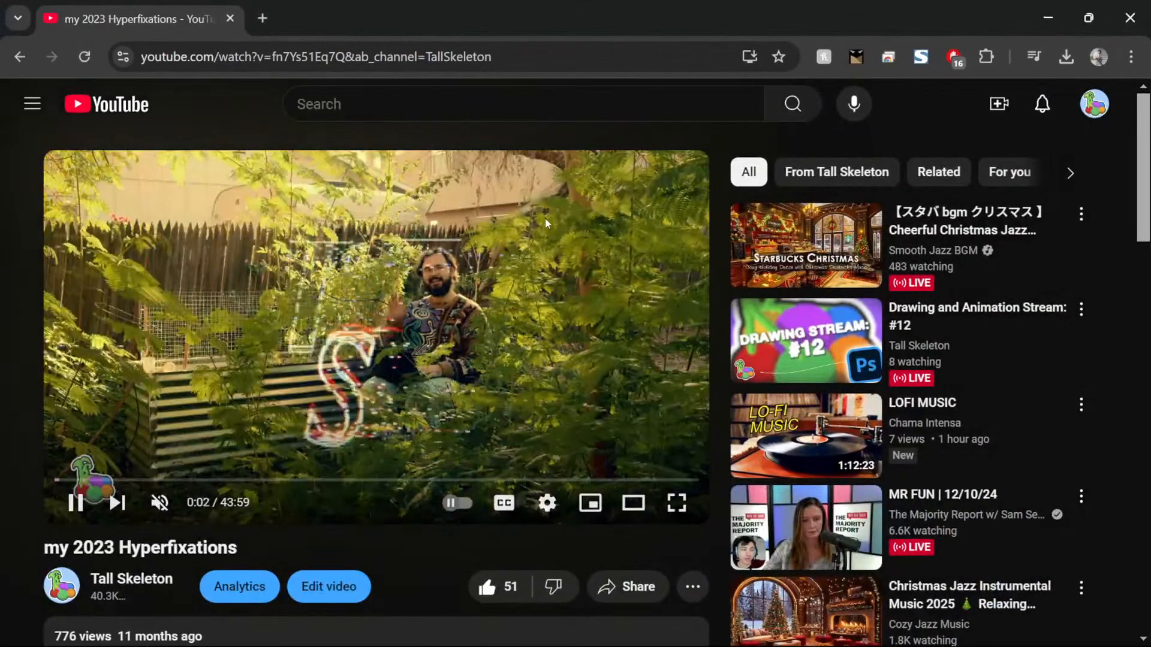
Step: In the web browser, open the Tall Skeleton channel from the "my 2023 Hyperfixations" video page in a new tab
scroll(545, 240, down, 1)
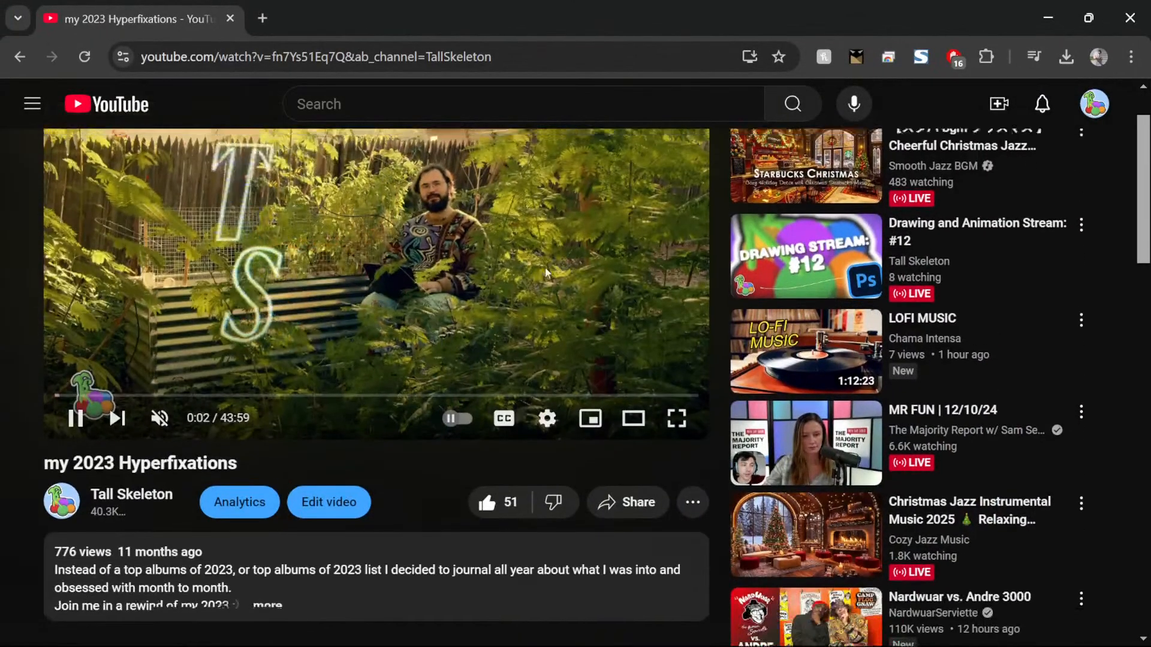
scroll(544, 272, up, 1)
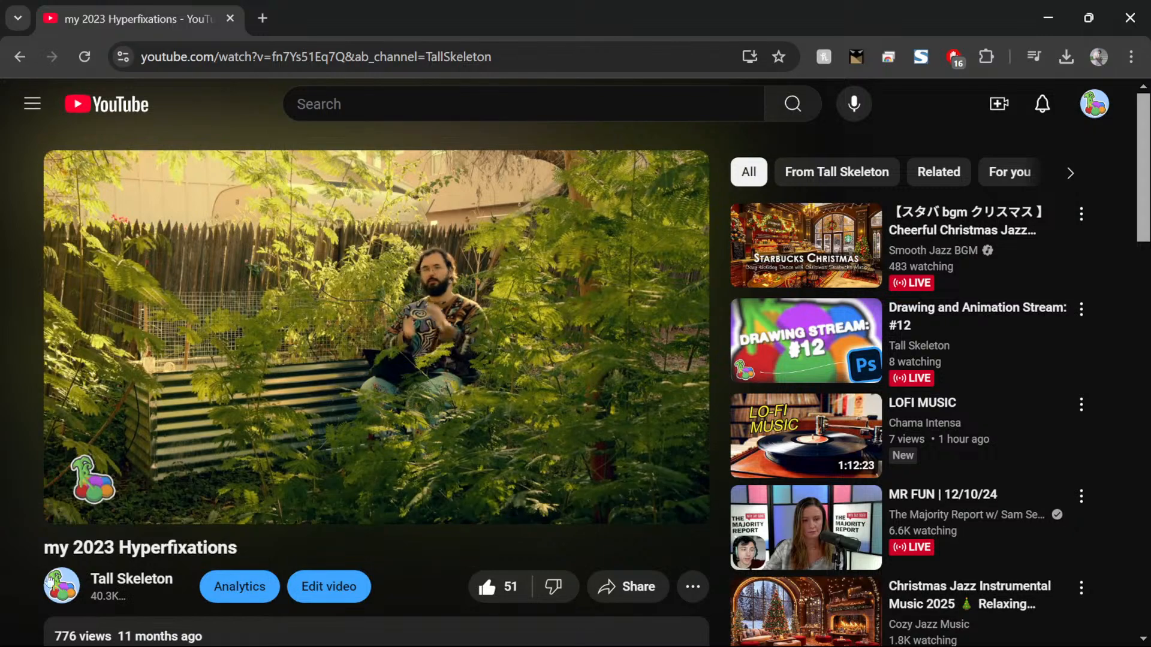
middle_click(131, 579)
click(417, 17)
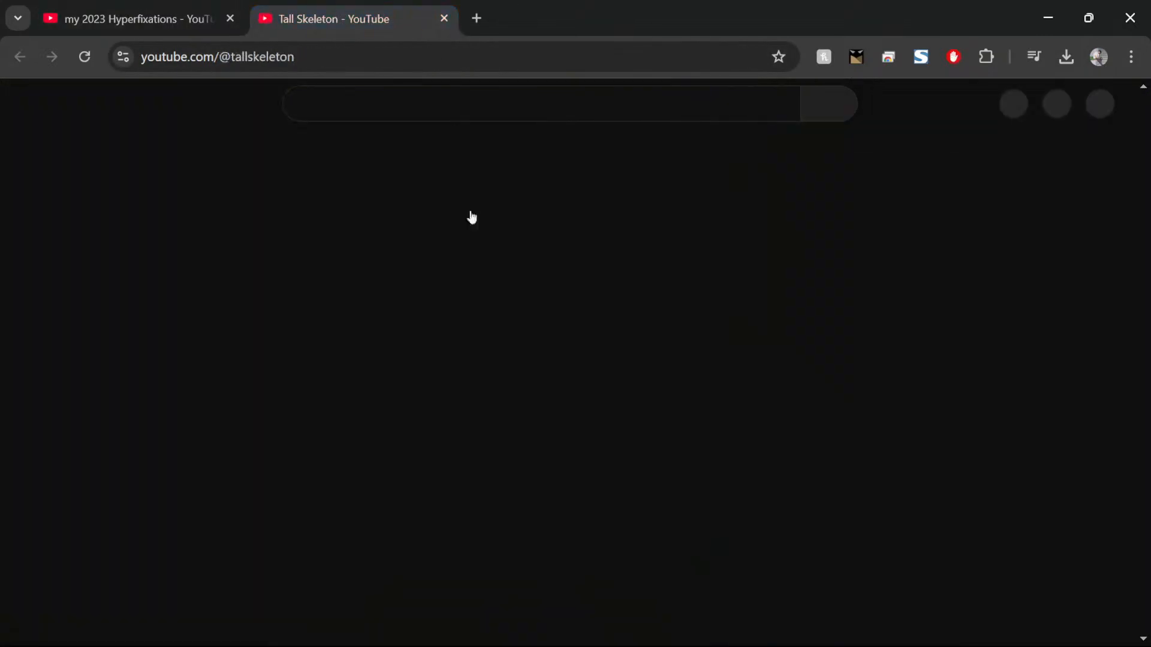
click(153, 7)
click(405, 19)
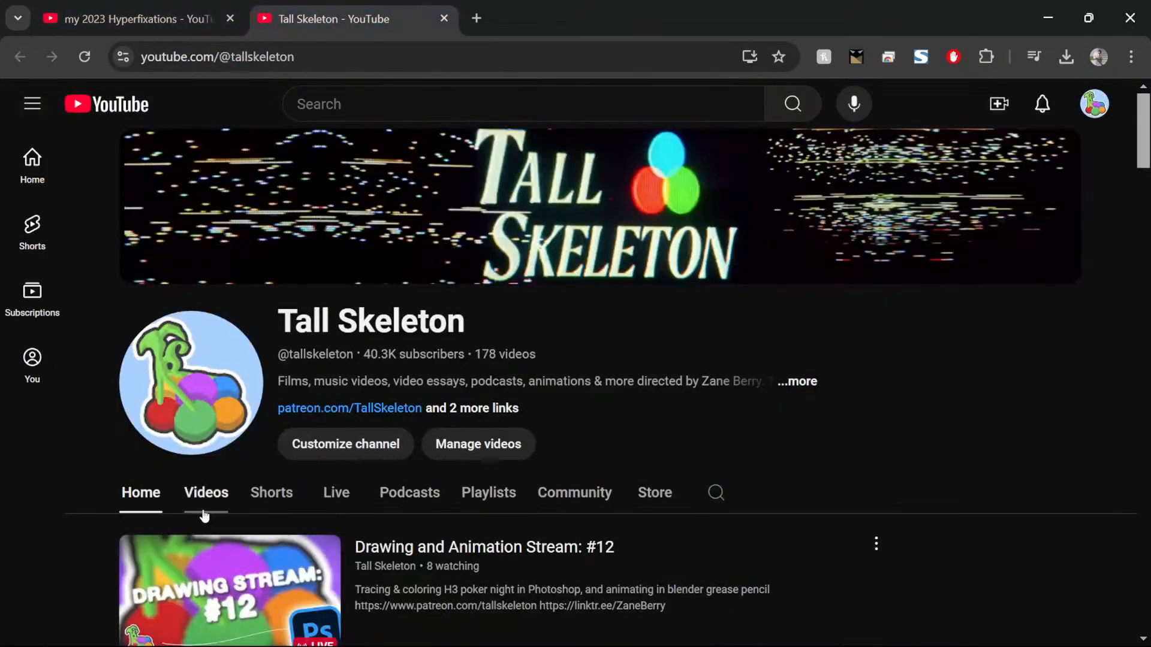
Step: Browse the channel's videos and open the never-the-right-time, little-time-to-be-happy and creative-but-unmotivated videos, the latter two in new tabs
click(205, 515)
scroll(1022, 403, down, 10)
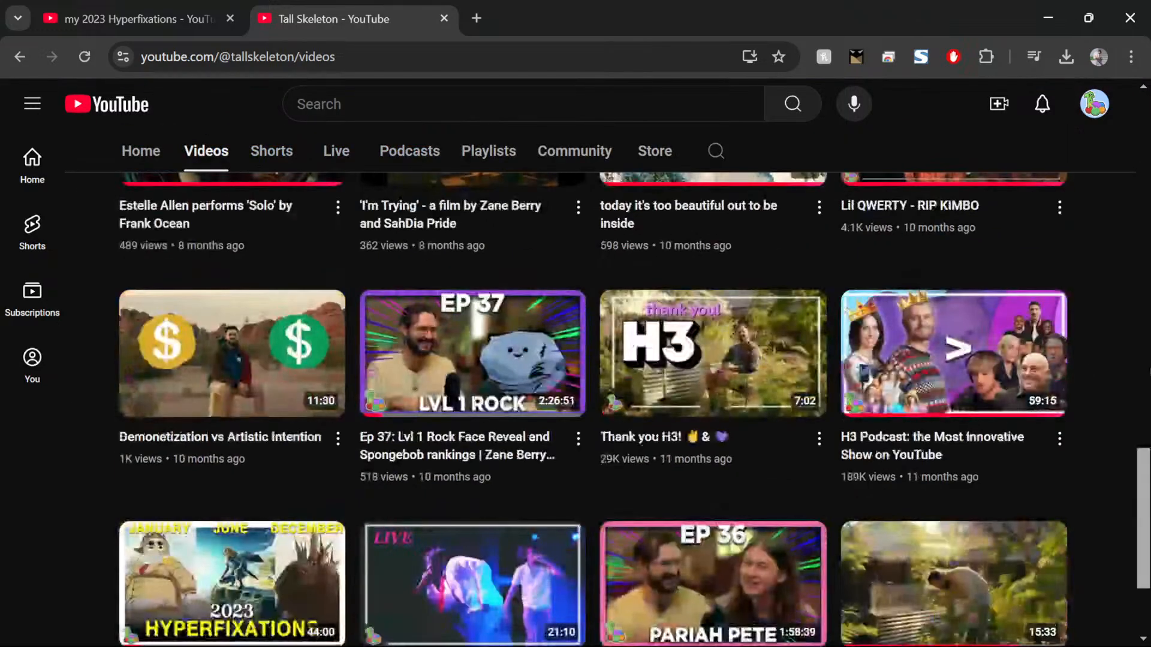
scroll(1136, 367, down, 3)
scroll(1119, 358, down, 7)
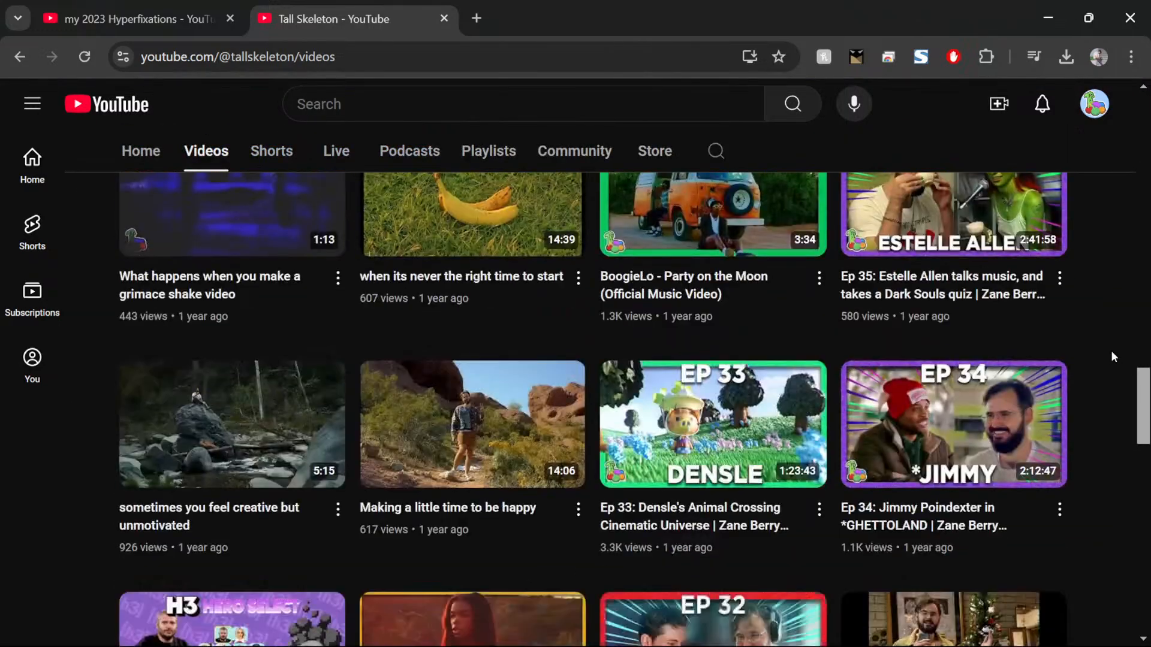
middle_click(442, 439)
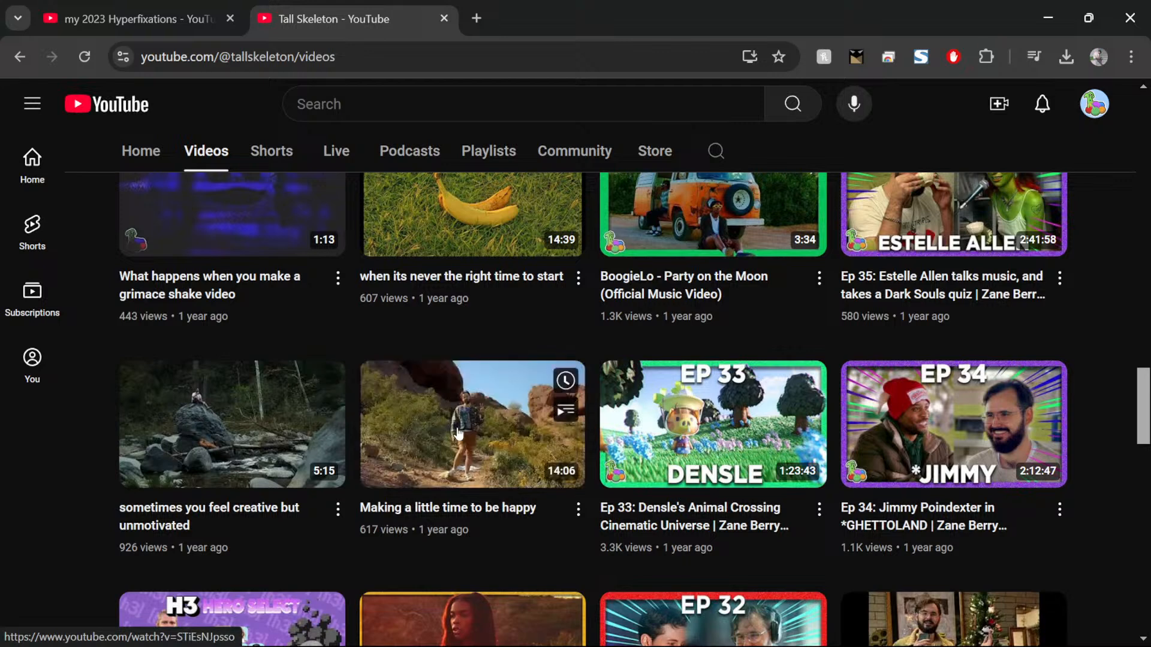
middle_click(240, 426)
click(502, 252)
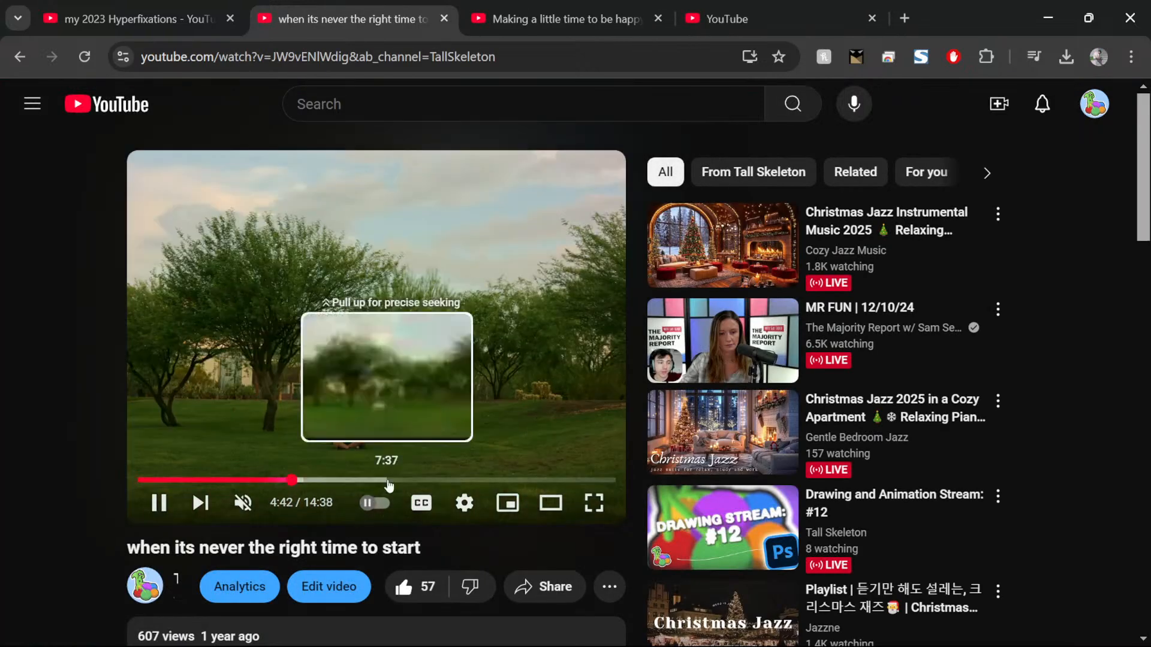
Step: Skip to about the midpoint of the "Making a little time to be happy" and "sometimes you feel creative but unmotivated" videos
key(ctrl+Tab)
click(374, 479)
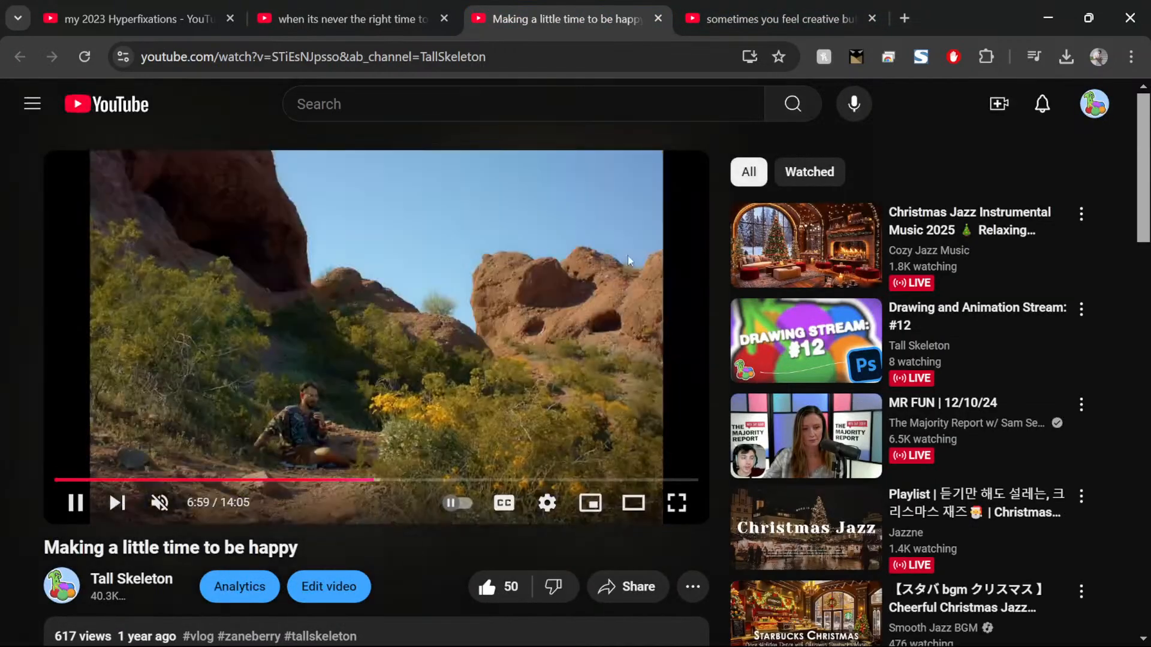
key(ctrl+Tab)
drag(366, 480, 358, 478)
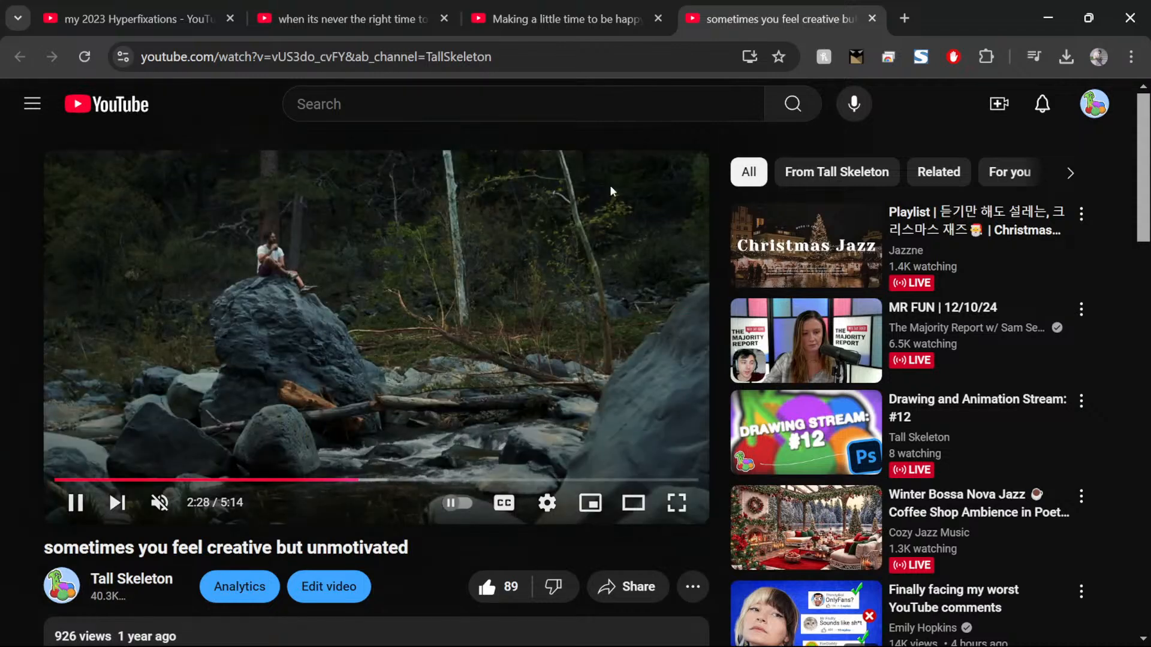
Step: Compare the outdoor wide shots in the three opened videos by switching back and forth between them
click(557, 15)
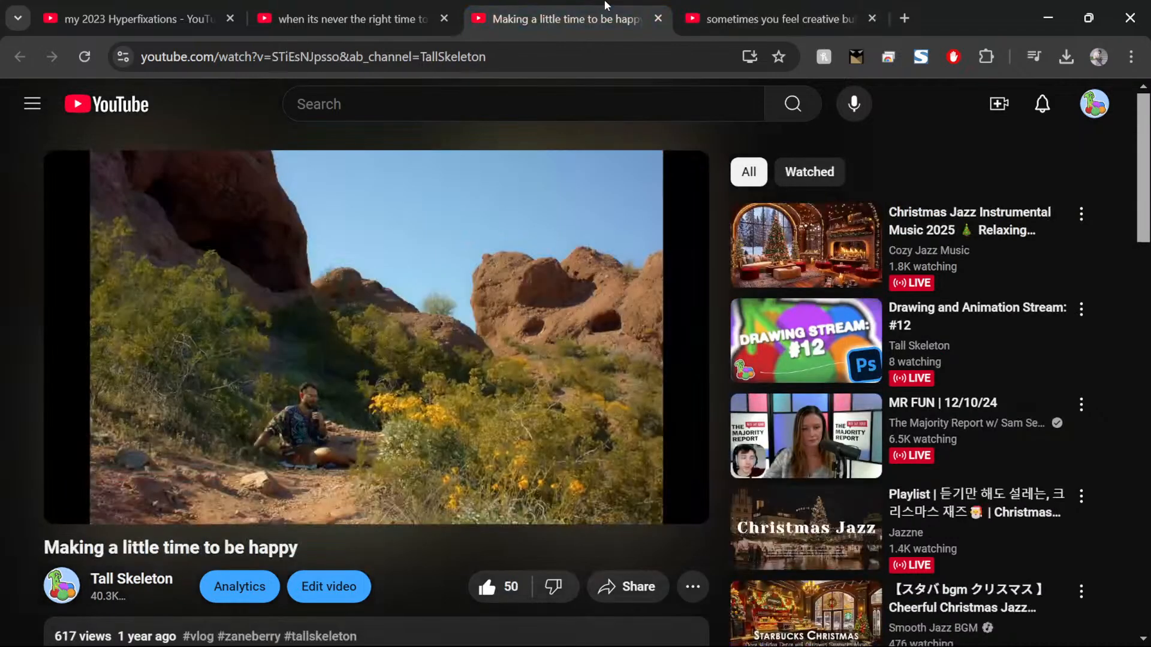
click(773, 18)
click(537, 7)
click(779, 6)
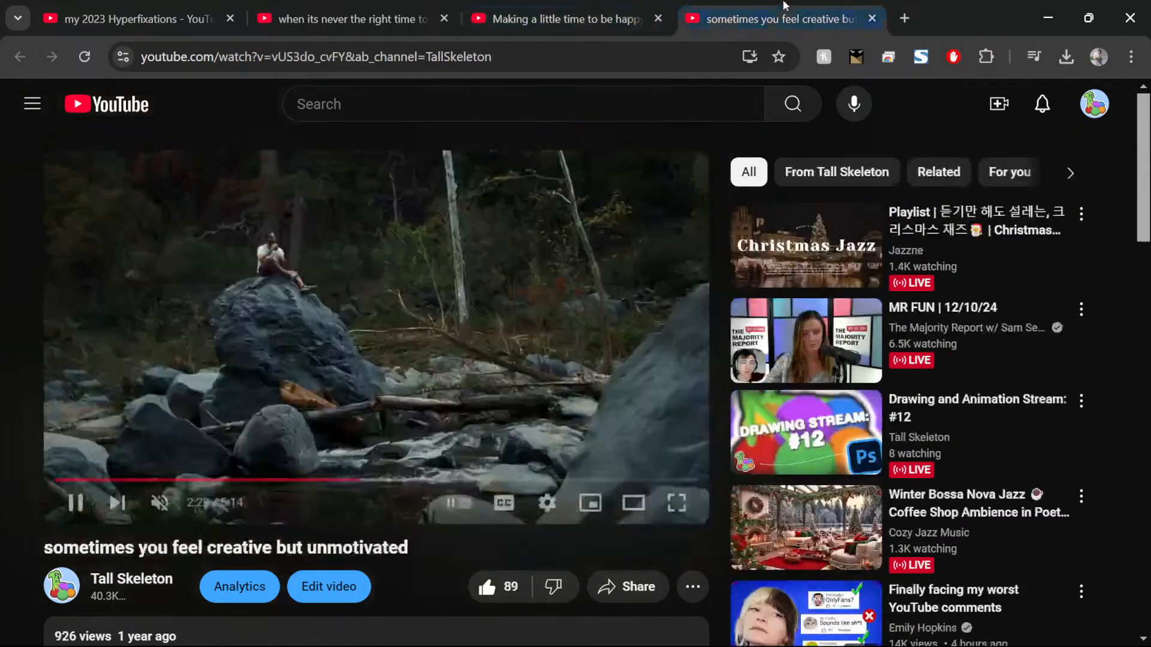
click(587, 5)
click(424, 5)
click(575, 5)
click(773, 6)
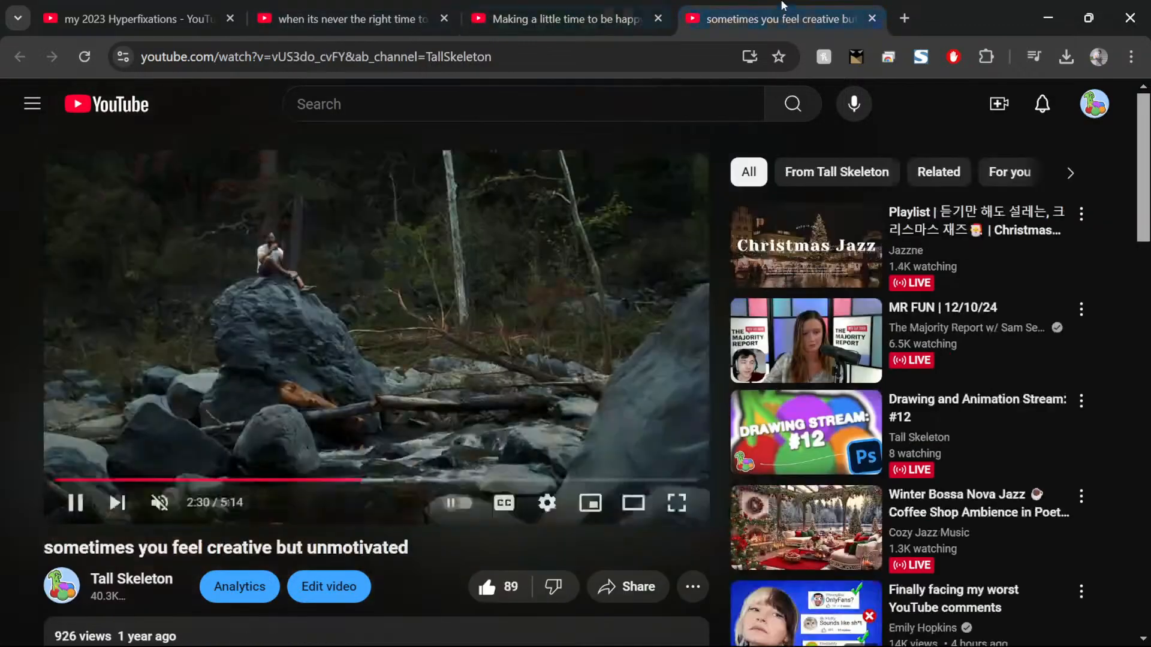
click(575, 5)
click(420, 5)
click(569, 5)
click(757, 5)
click(569, 7)
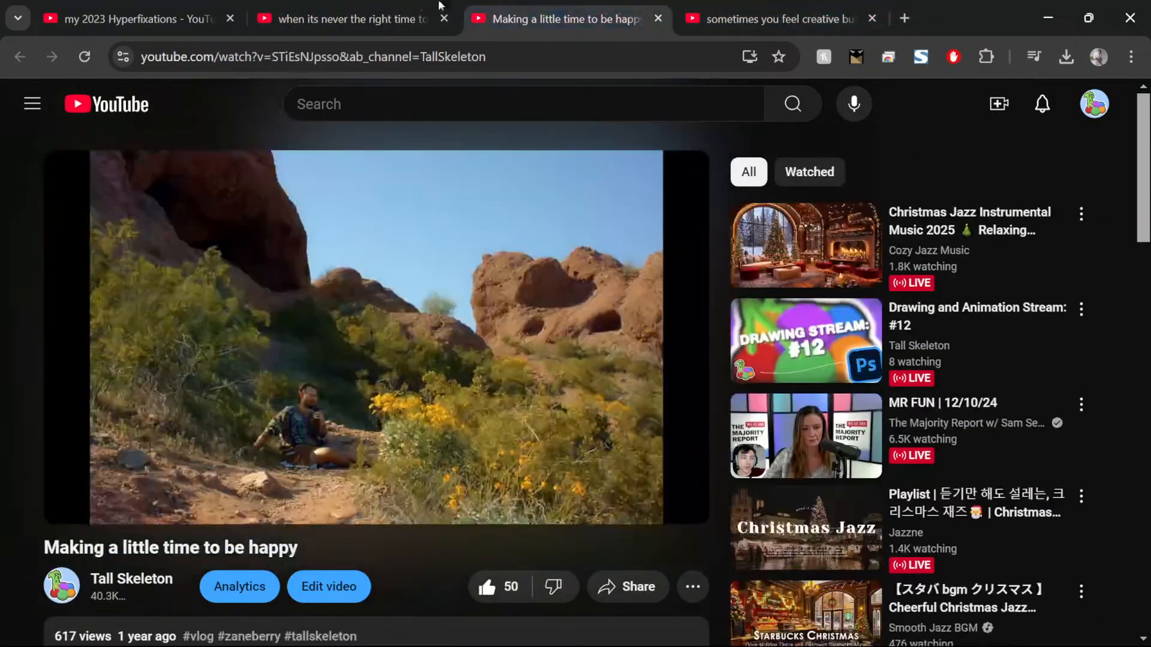
click(420, 7)
click(774, 7)
click(570, 7)
click(404, 5)
click(599, 6)
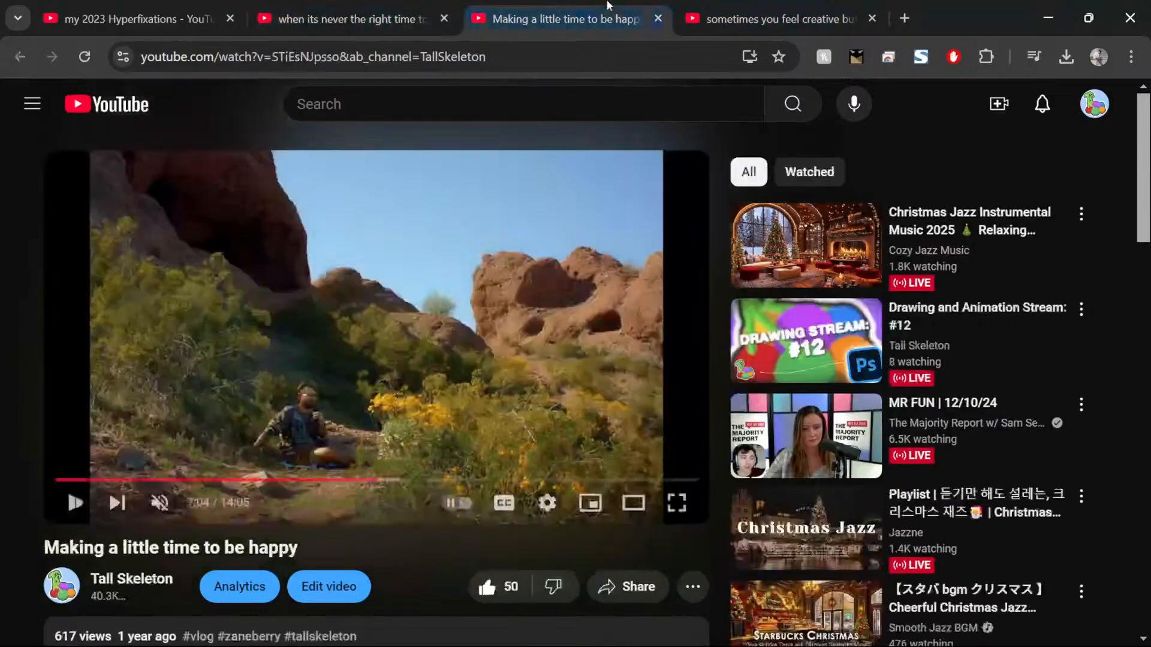
click(786, 12)
Step: Close the three compared videos and return to "my 2023 Hyperfixations"
middle_click(384, 6)
middle_click(379, 5)
middle_click(379, 6)
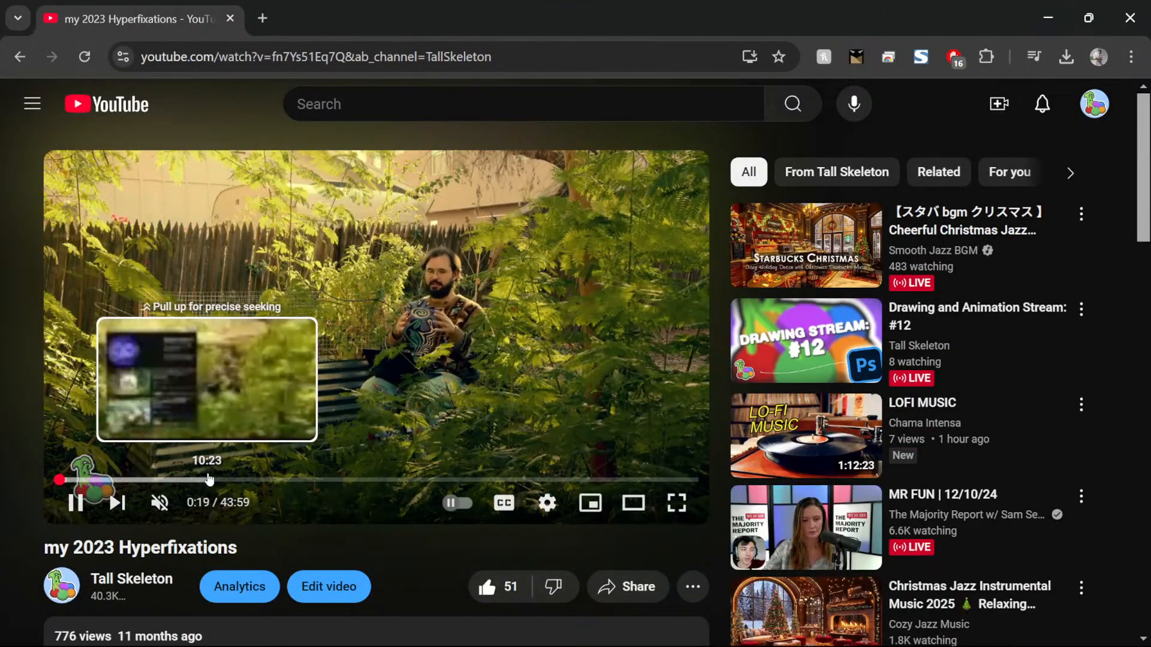
Step: Skim "my 2023 Hyperfixations" at several points, including about 10:23, 28:34, 40:34 and 16:46
click(209, 482)
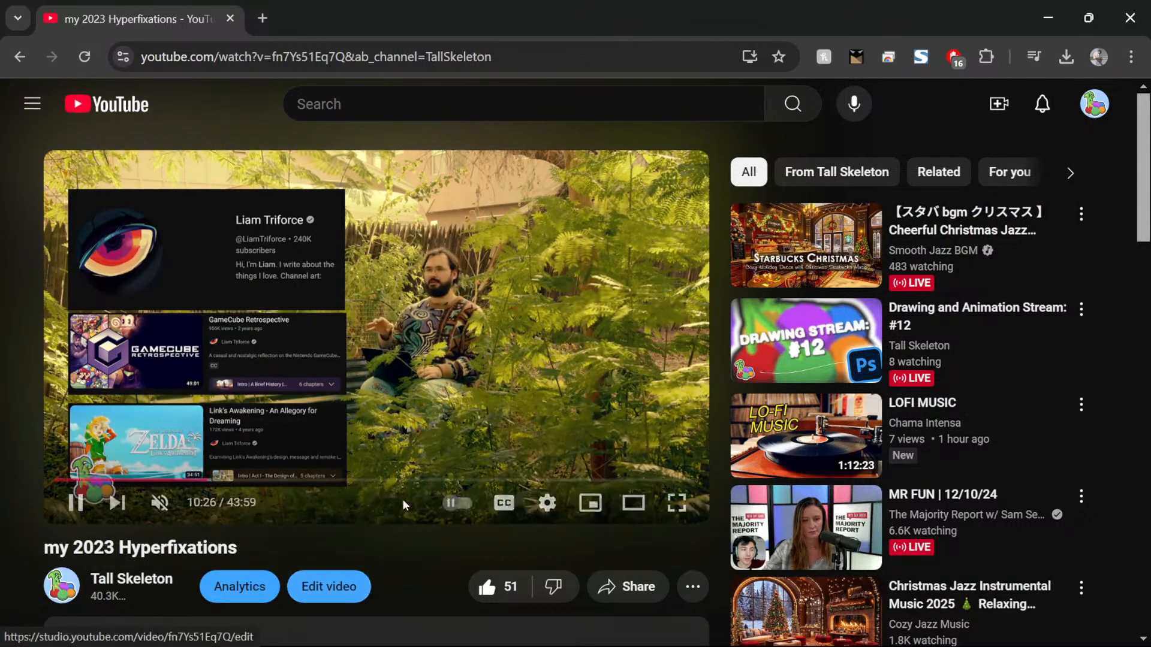
drag(384, 482, 388, 483)
drag(476, 477, 474, 480)
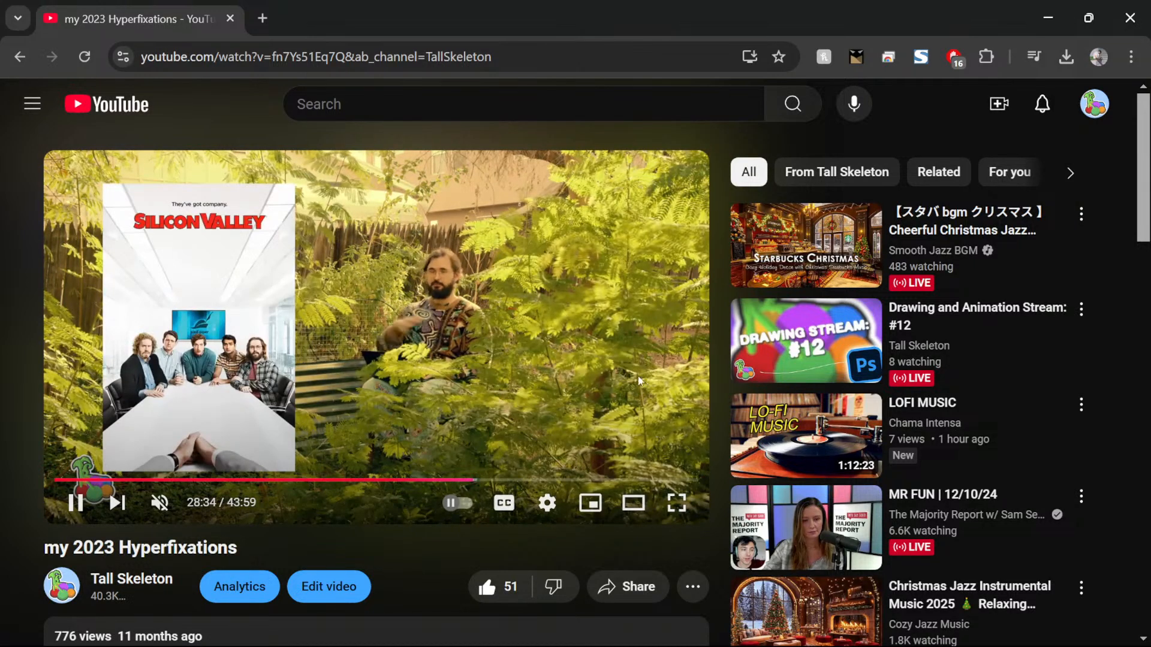
drag(540, 475, 651, 481)
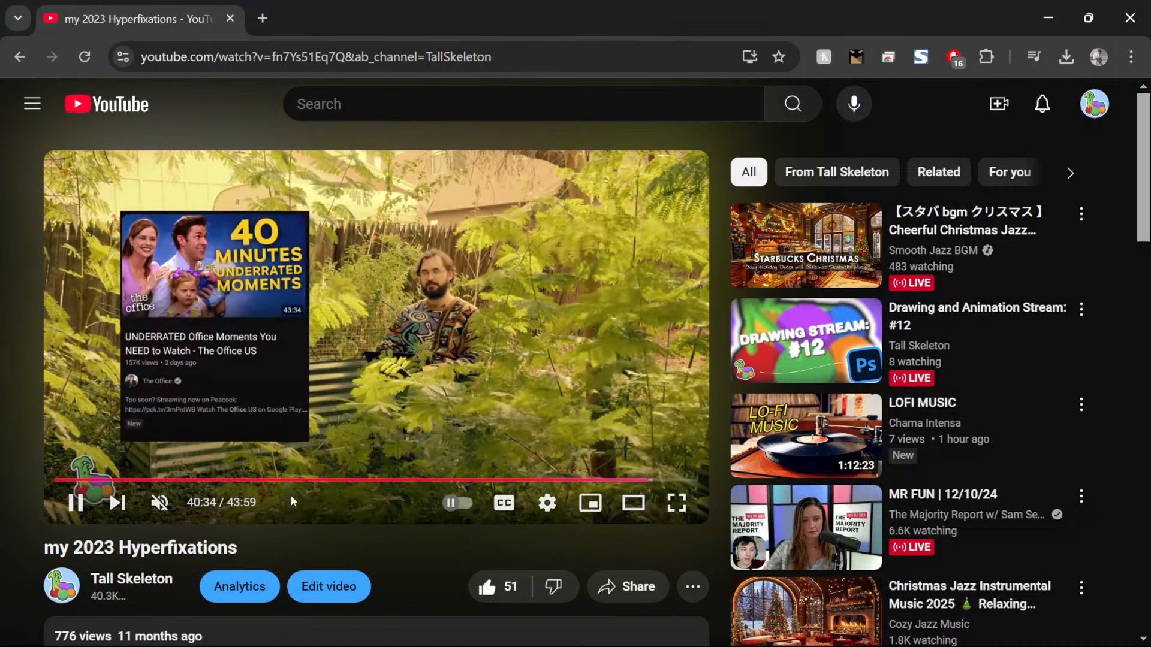
click(301, 480)
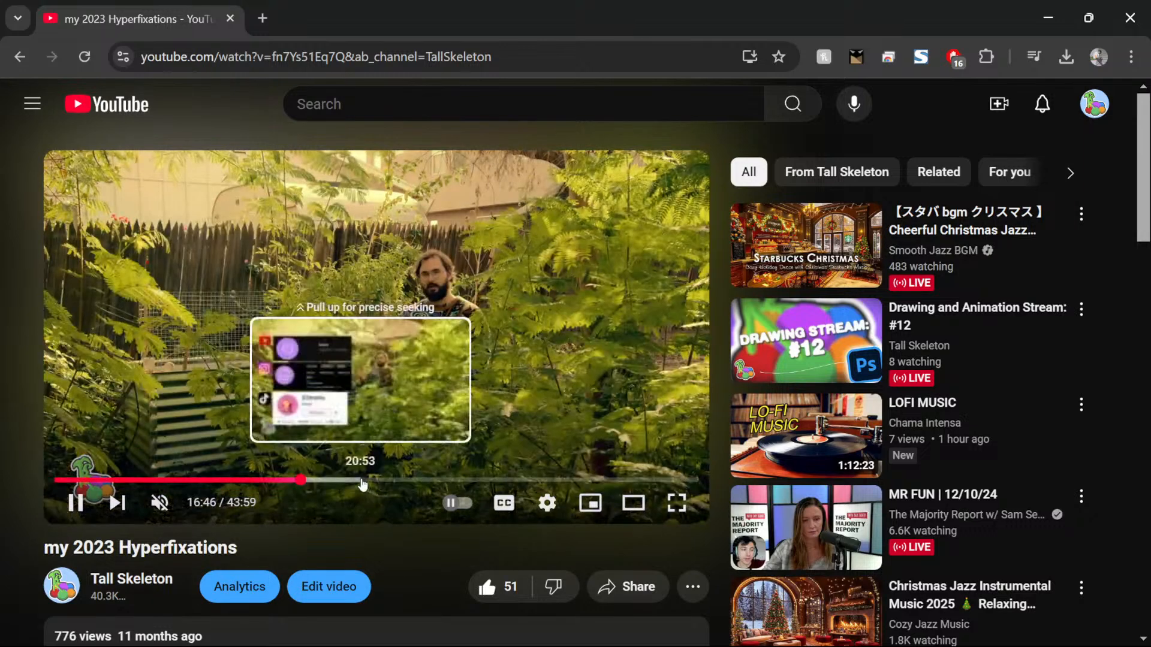
Step: Skim the video further, jumping to about 20:53, 11:00, 19:36 and 25:38
click(360, 480)
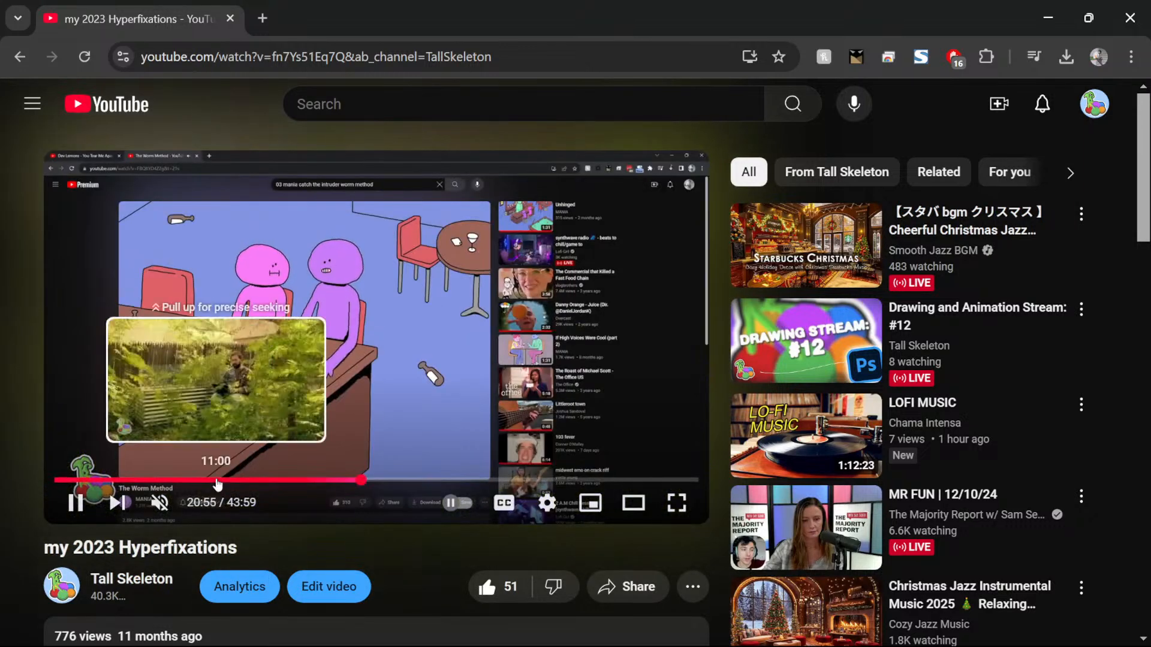
click(216, 480)
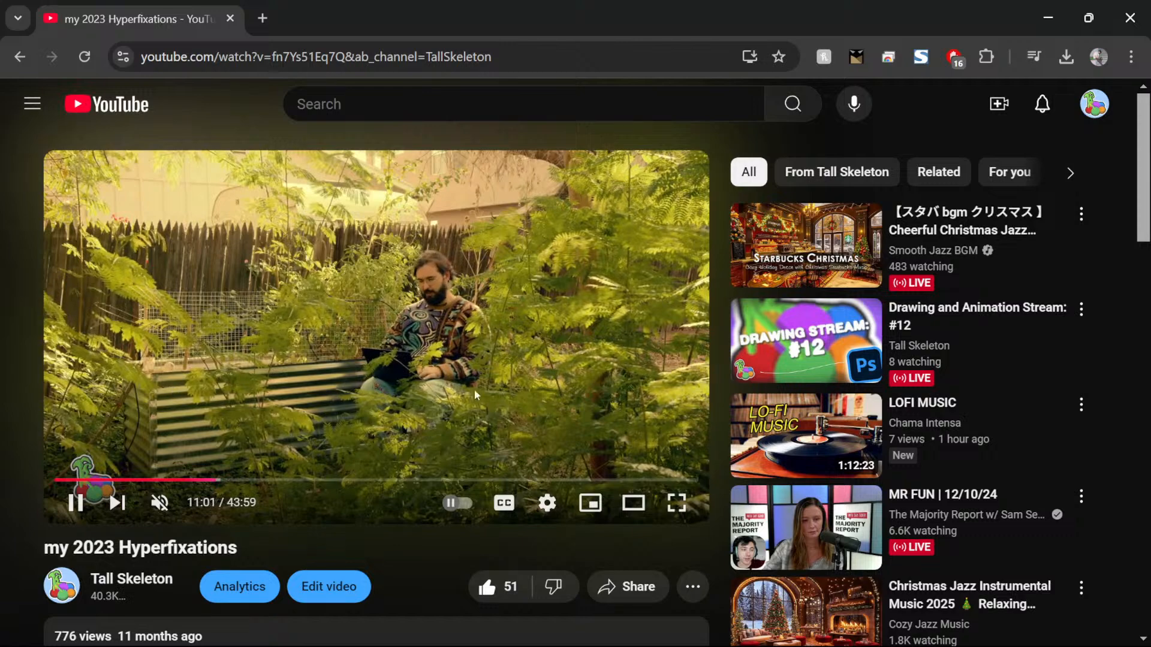
click(342, 480)
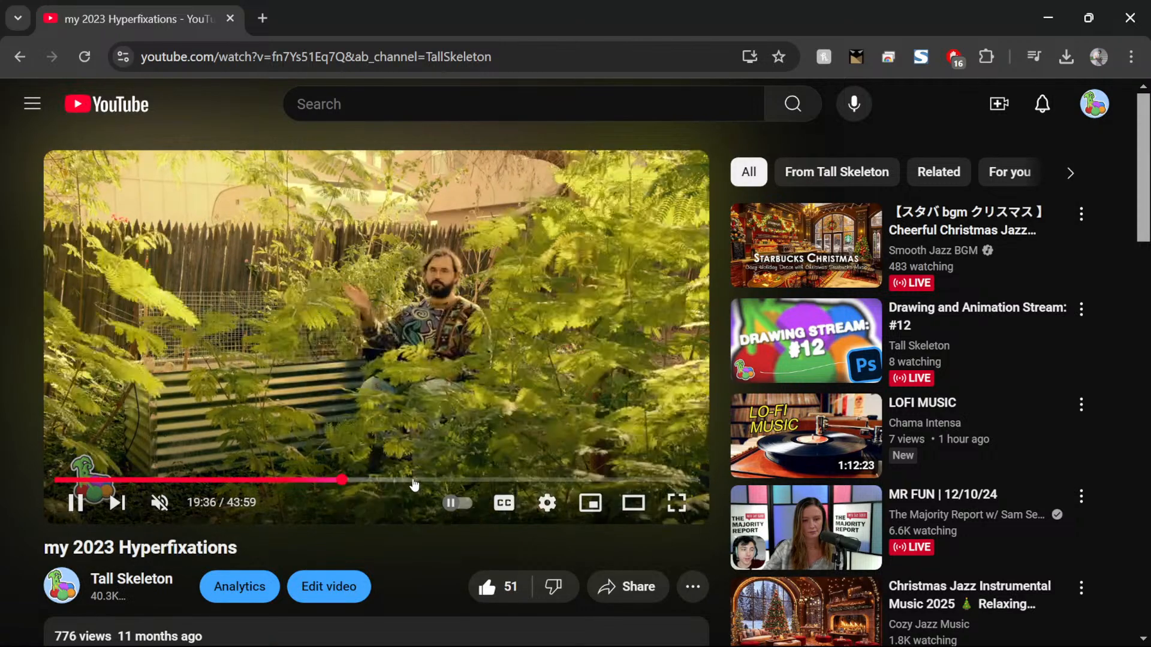
click(430, 479)
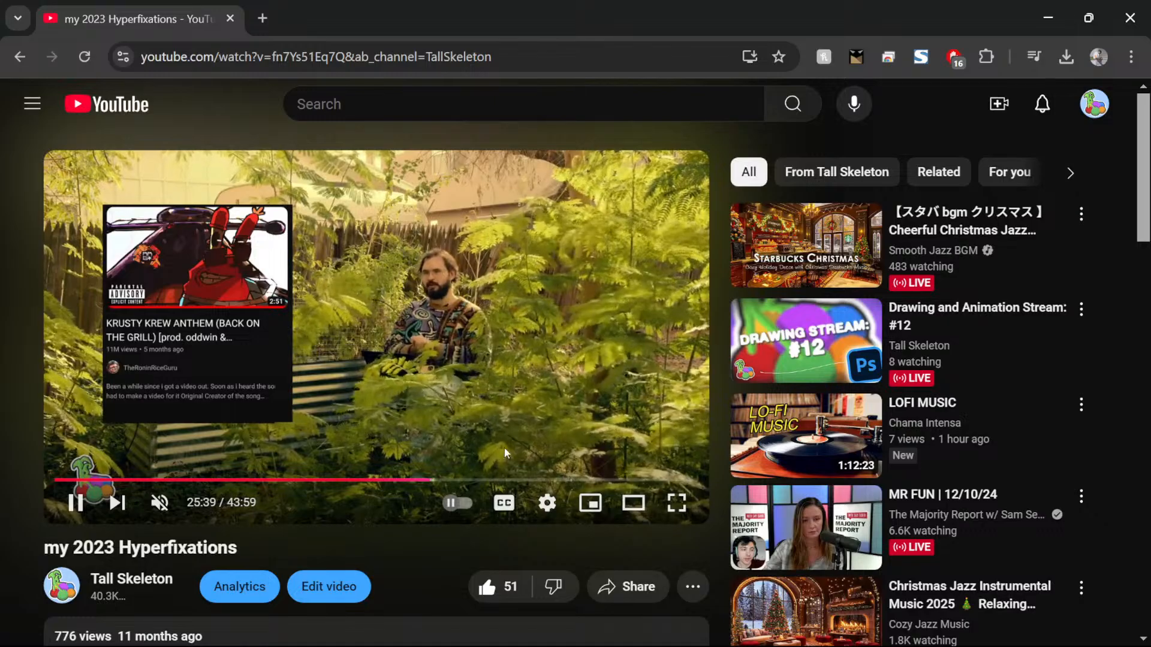
Step: Switch to Blender and ink the last finger and the gap beside the thumb on the outstretched hand, redrawing until the stroke follows the sketch
key(alt+Tab)
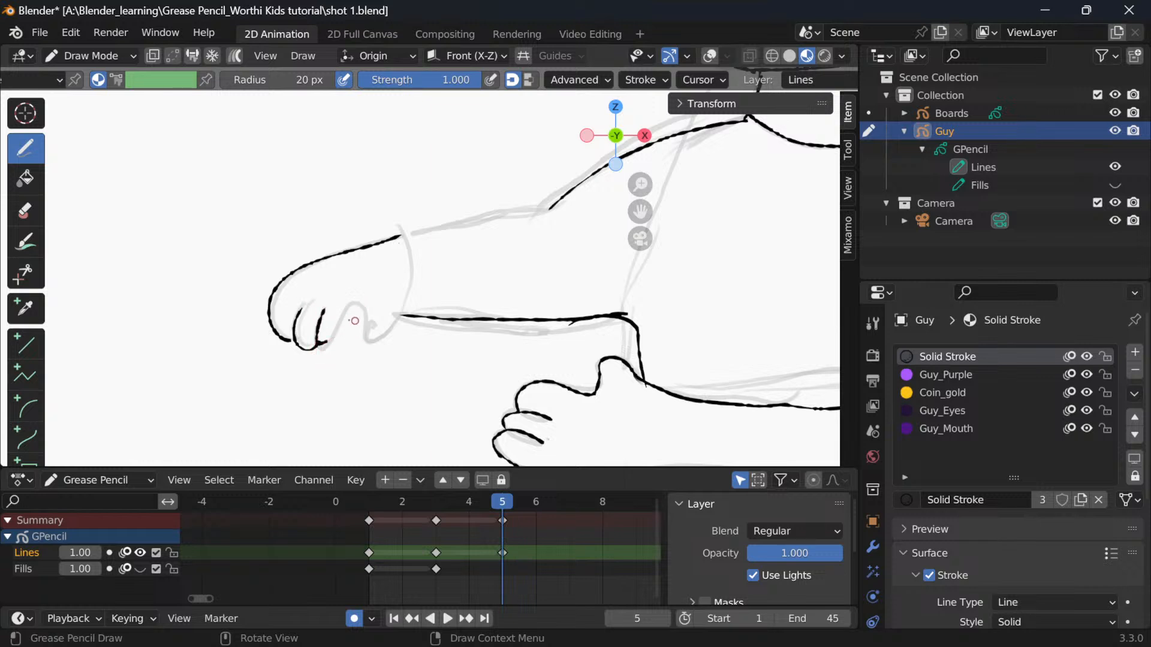
key(ctrl+z)
mouse_move(347, 352)
mouse_down()
mouse_move(357, 293)
mouse_move(378, 323)
mouse_move(371, 366)
mouse_move(405, 322)
mouse_up()
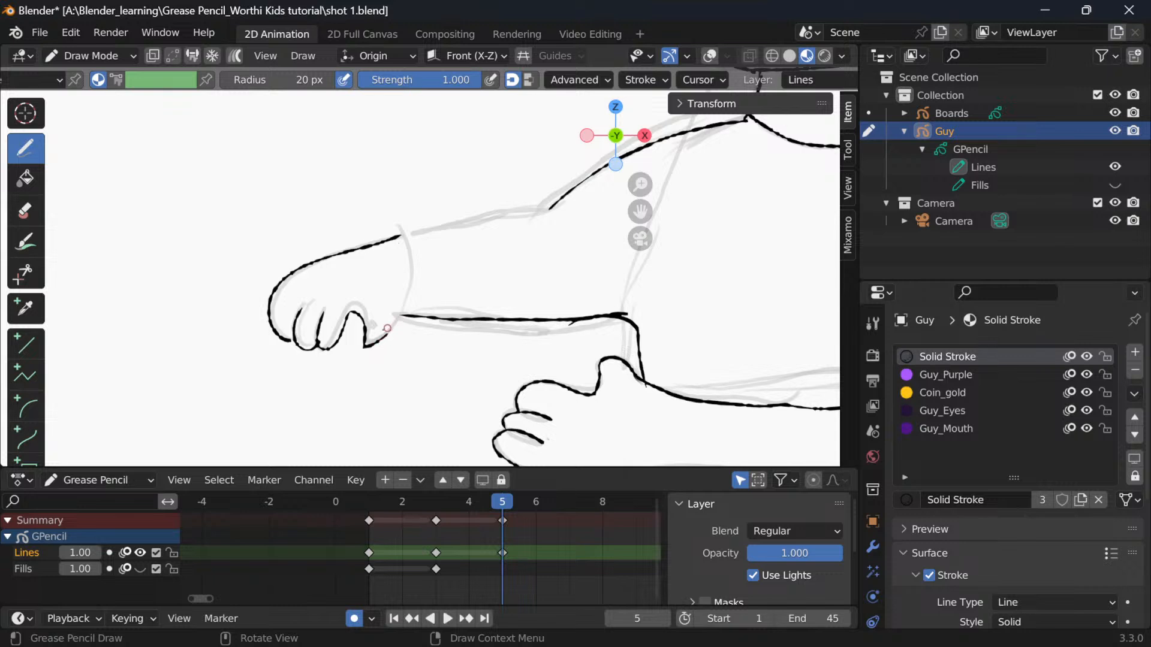
key(ctrl+z)
drag(340, 357, 349, 312)
key(ctrl+z)
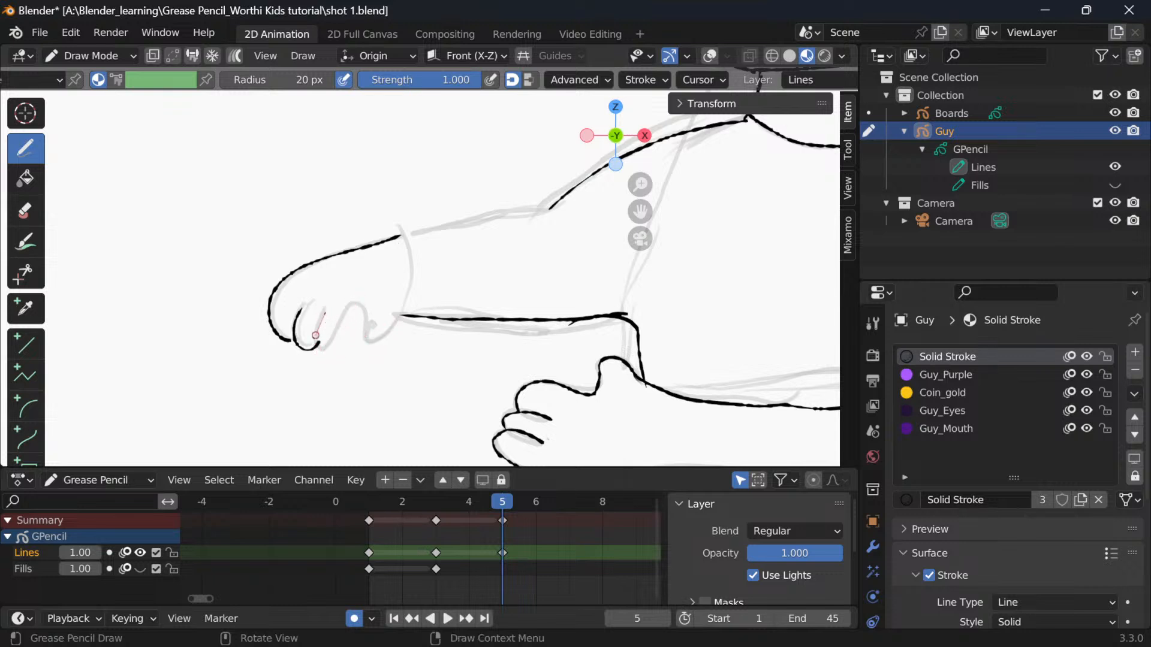
mouse_move(345, 352)
mouse_down()
mouse_move(347, 301)
mouse_move(362, 293)
mouse_move(379, 325)
mouse_move(359, 372)
mouse_move(379, 359)
mouse_up()
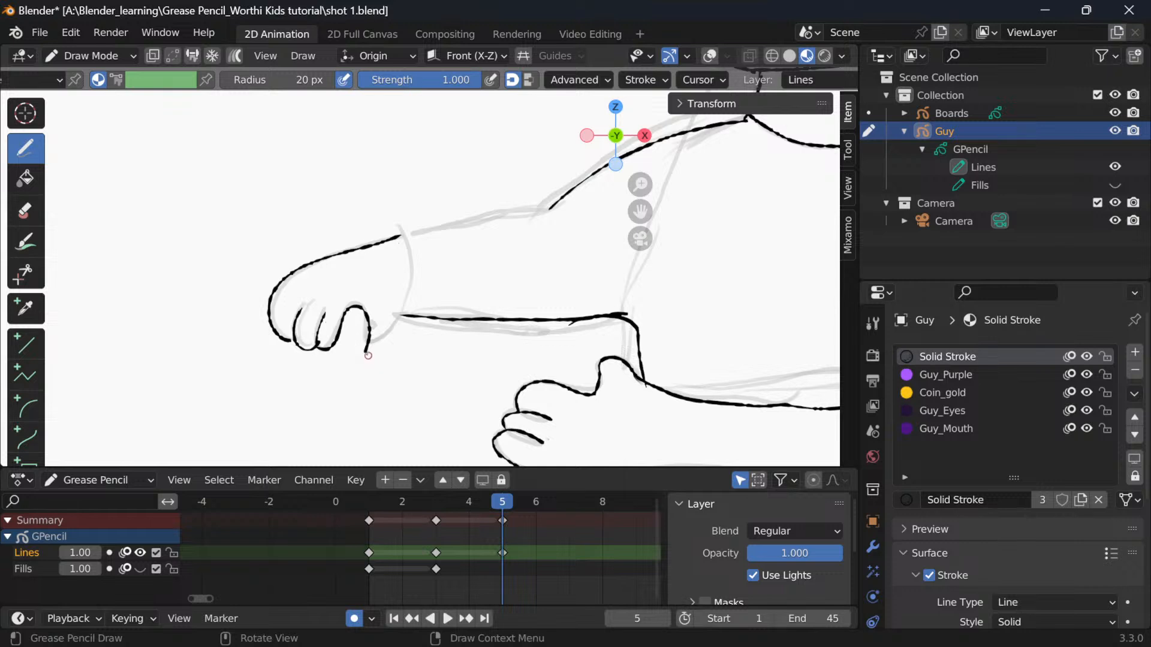
Step: Erase the thumb end on the outstretched hand and re-ink the thumb's outer edge up to the wrist
key(e)
mouse_move(364, 340)
mouse_down()
mouse_move(362, 363)
mouse_move(367, 317)
mouse_move(400, 285)
mouse_up()
key(d)
mouse_move(378, 324)
mouse_down()
mouse_move(364, 363)
mouse_move(390, 352)
mouse_move(407, 311)
mouse_move(370, 301)
mouse_move(382, 313)
mouse_move(363, 364)
mouse_move(408, 303)
mouse_up()
key(ctrl+z)
mouse_move(370, 340)
mouse_down()
mouse_move(360, 369)
mouse_move(378, 367)
mouse_move(396, 341)
mouse_move(407, 296)
mouse_up()
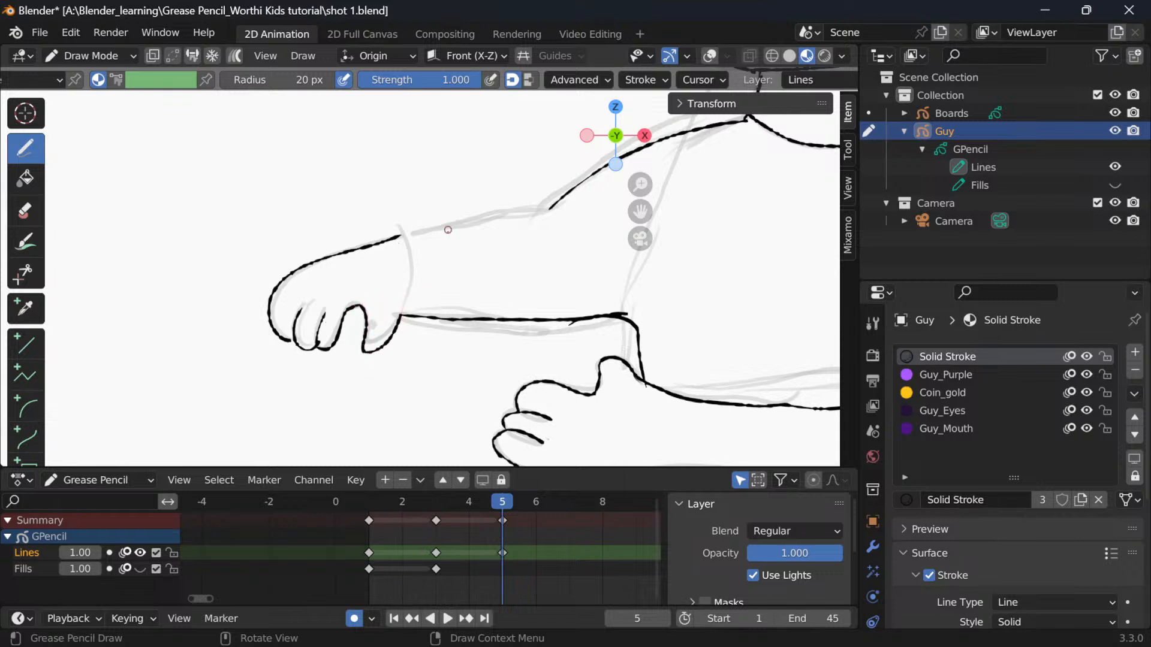
key(ctrl+z)
click(644, 80)
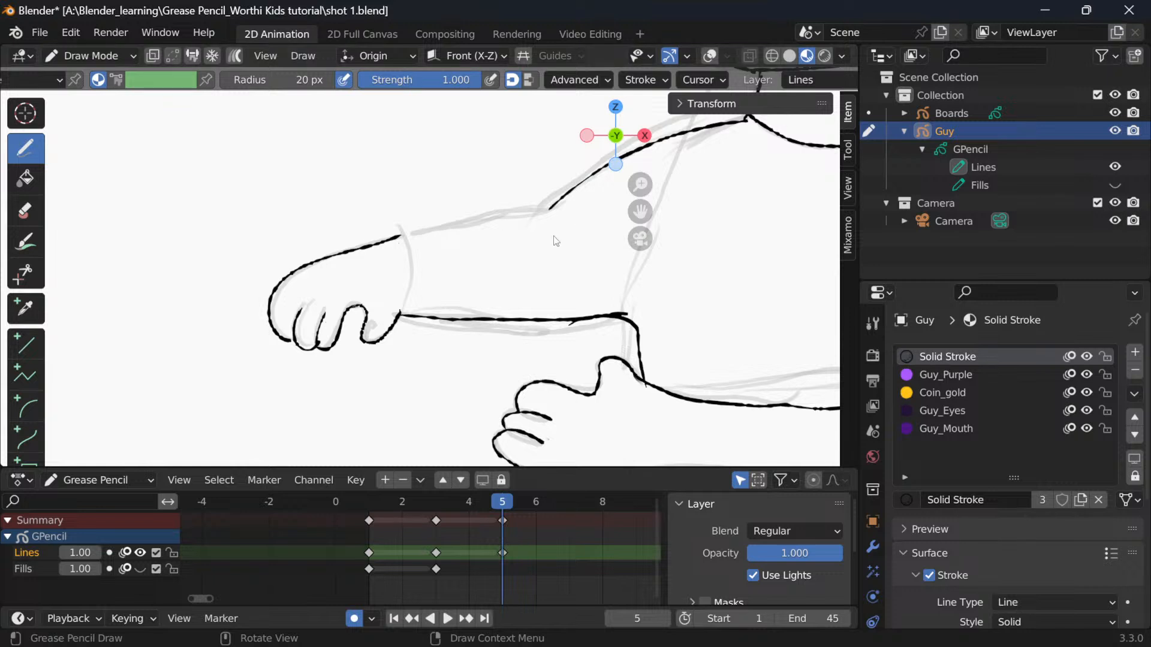
Step: Ink the upper contour of the outstretched forearm from the wrist to the elbow, replacing the first attempt
scroll(562, 279, down, 1)
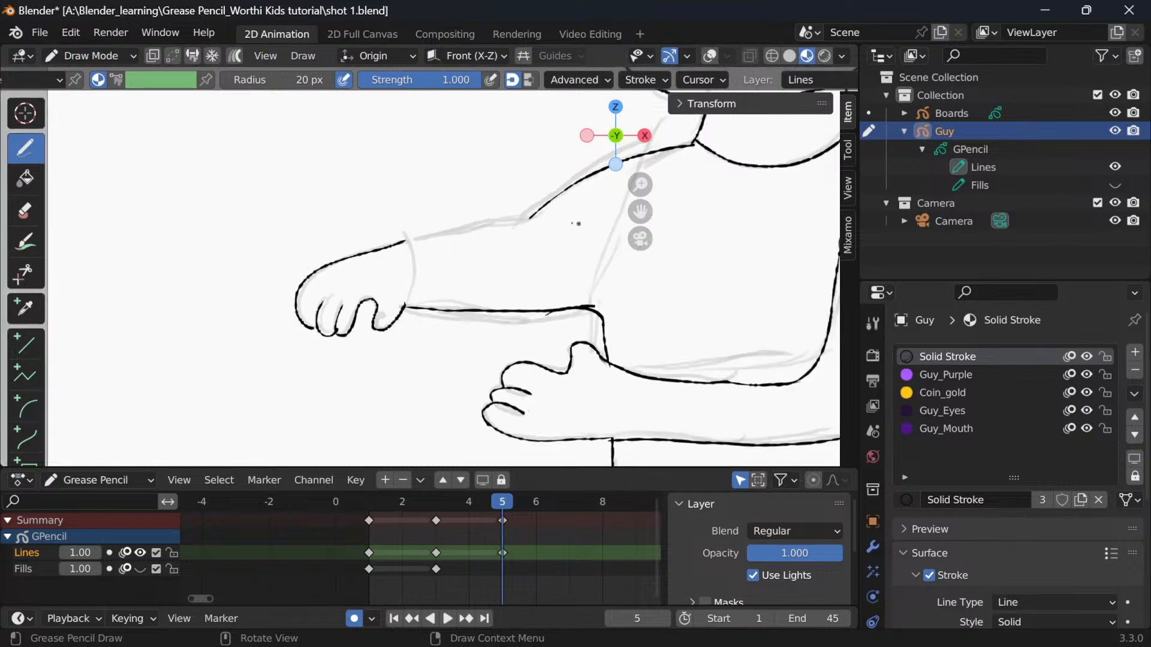
drag(531, 242, 313, 310)
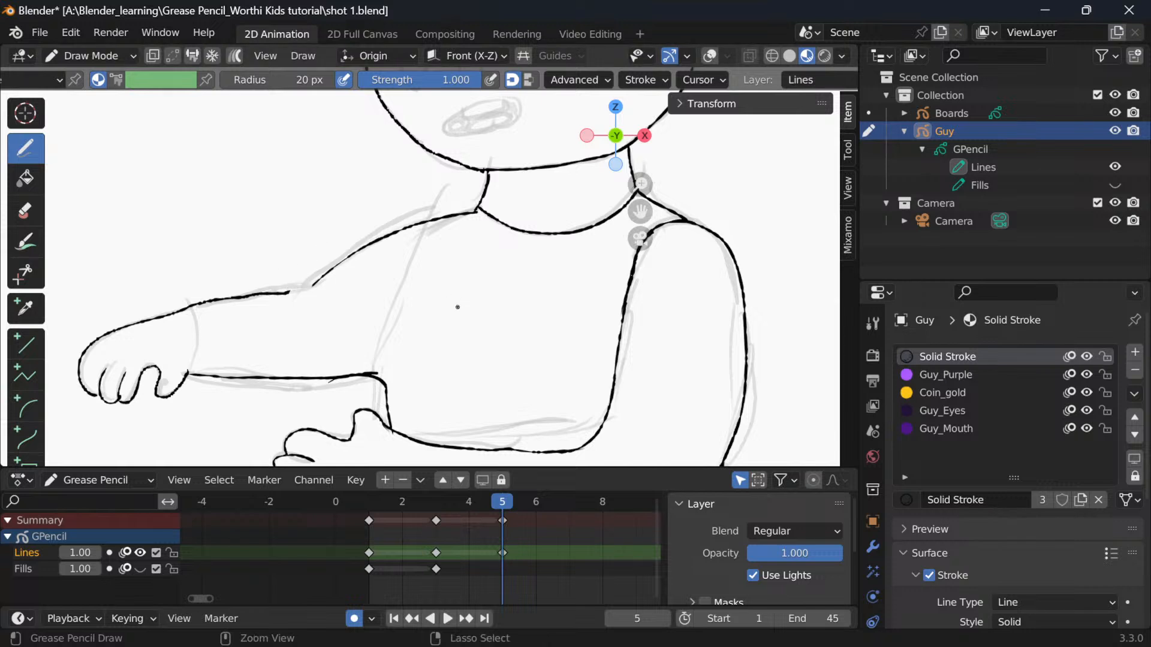
key(ctrl+z)
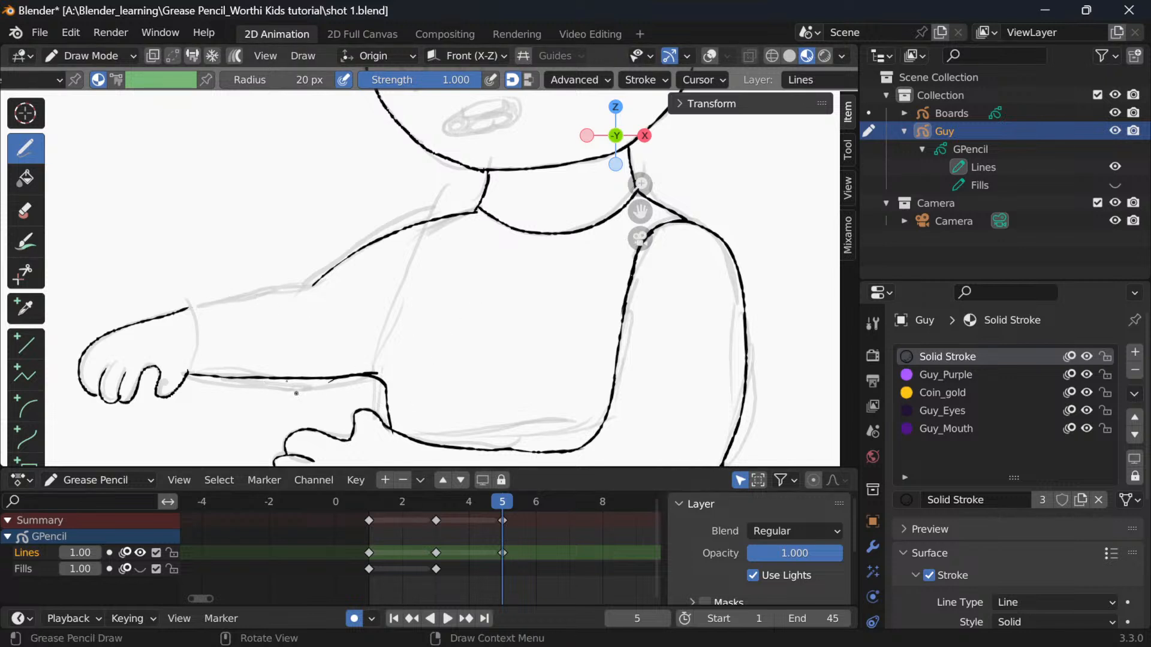
mouse_move(249, 342)
mouse_down()
mouse_move(286, 349)
mouse_move(432, 312)
mouse_move(362, 262)
mouse_up()
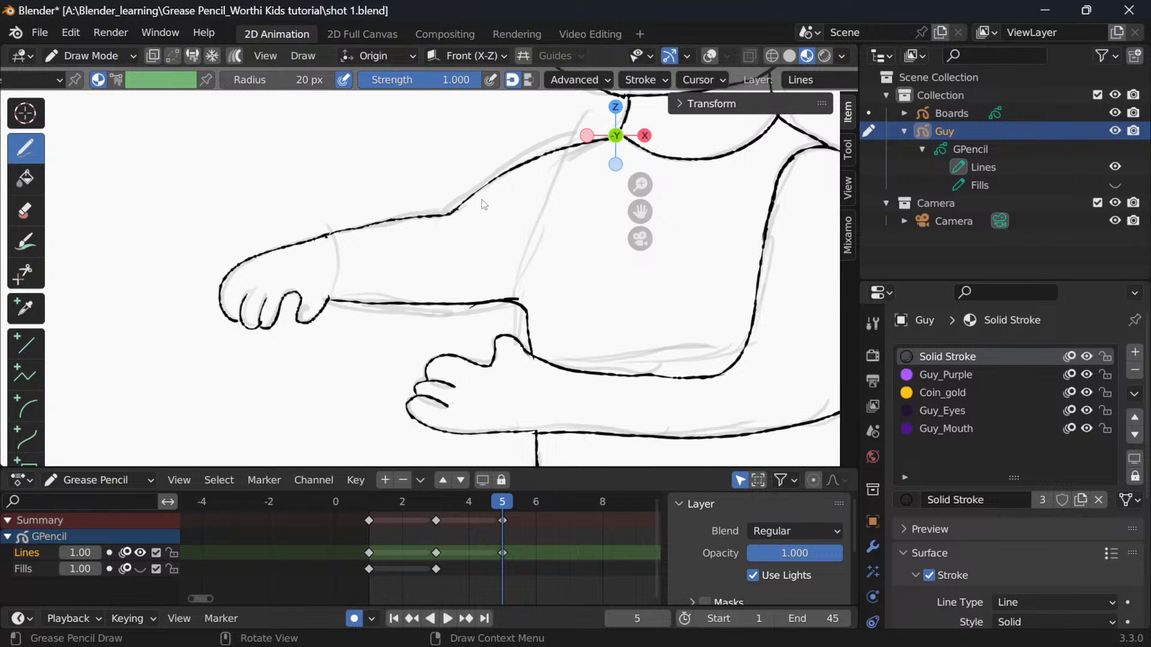
Step: Ink the oval outlines of both eyes over the sketched face
scroll(293, 264, down, 2)
drag(501, 265, 316, 387)
scroll(323, 169, up, 1)
scroll(270, 150, up, 2)
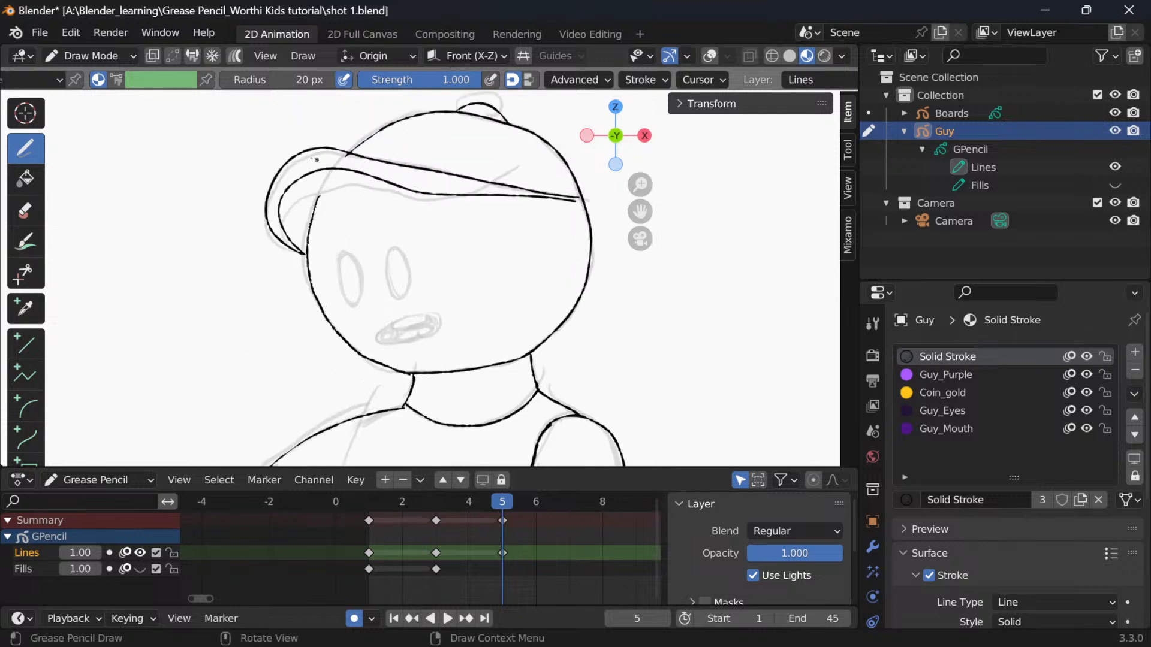
scroll(263, 146, up, 3)
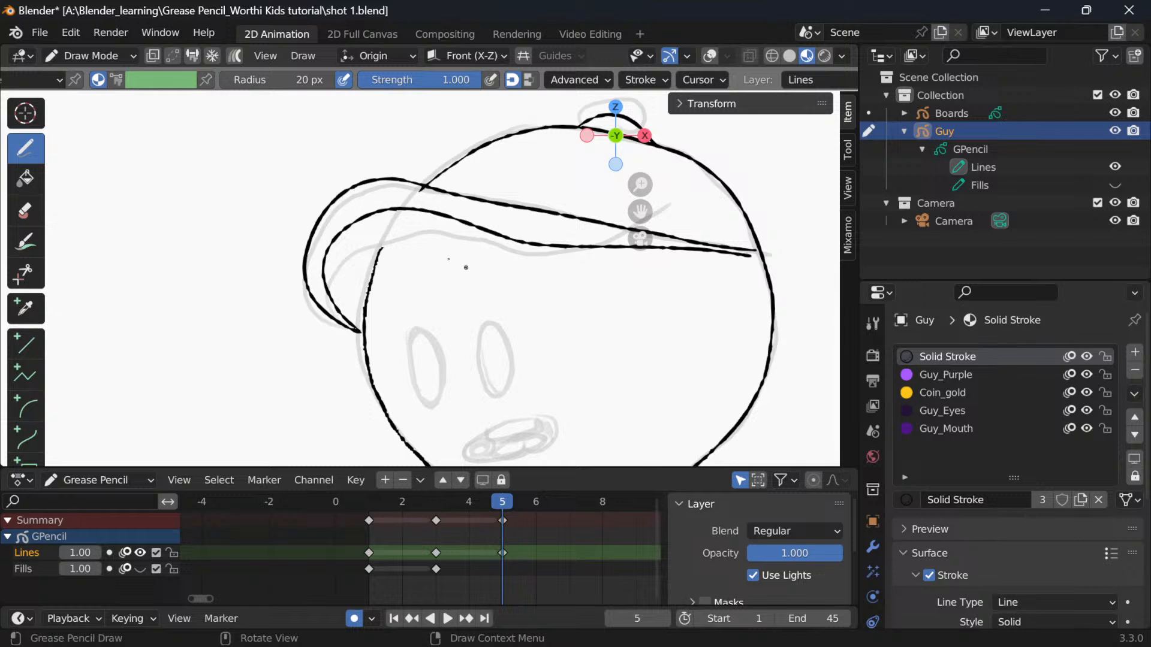
scroll(429, 246, down, 1)
drag(526, 328, 478, 269)
scroll(395, 306, up, 1)
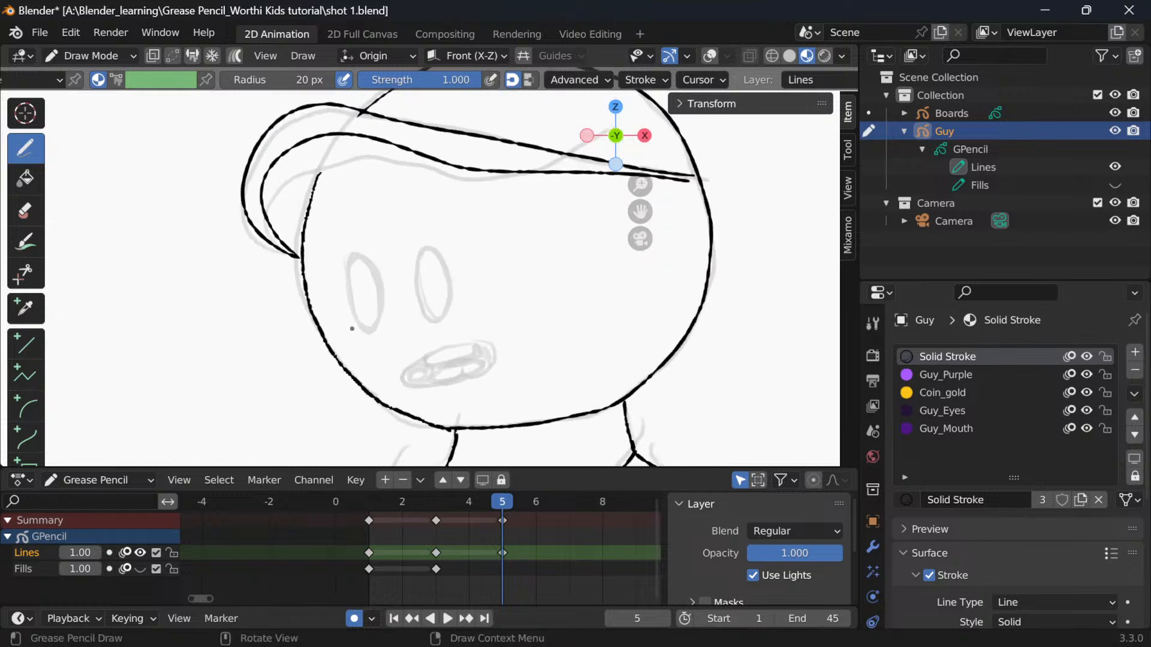
scroll(352, 329, up, 1)
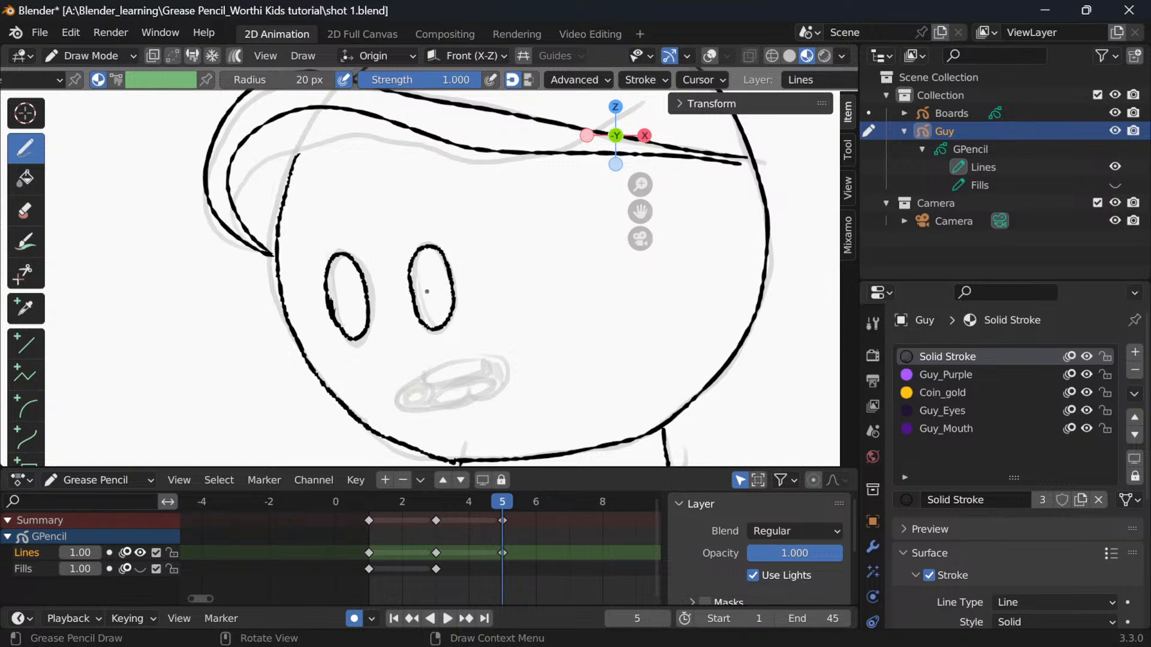
Step: Examine the inked character from several angles and through the camera view
scroll(565, 190, down, 6)
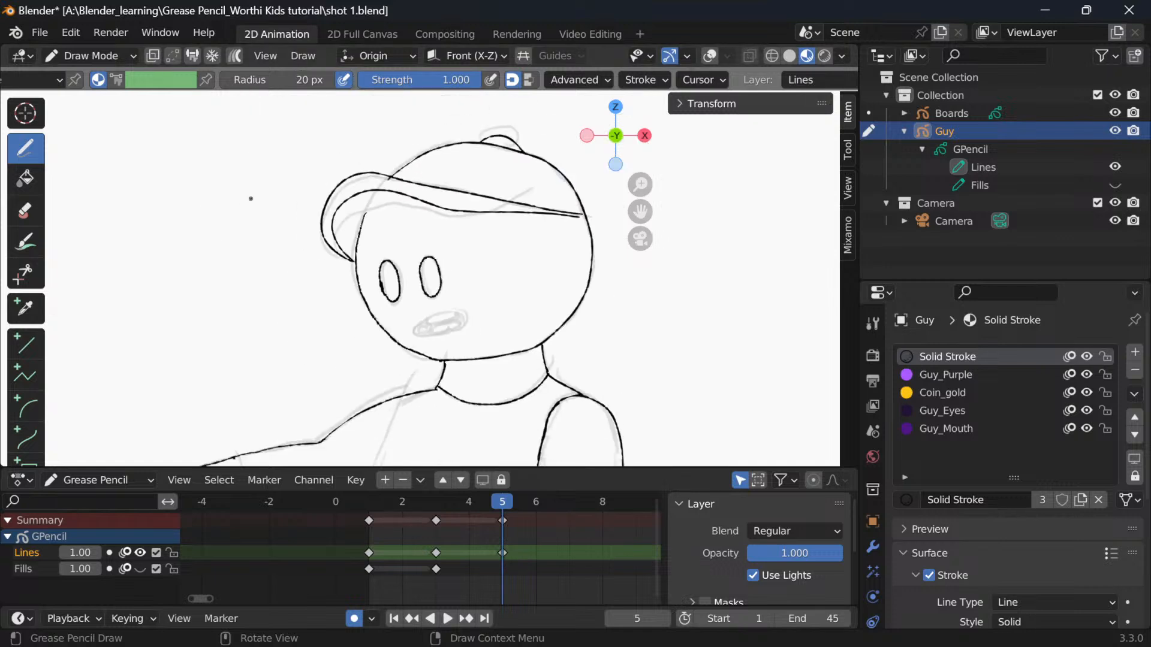
drag(526, 361, 517, 300)
scroll(457, 286, up, 2)
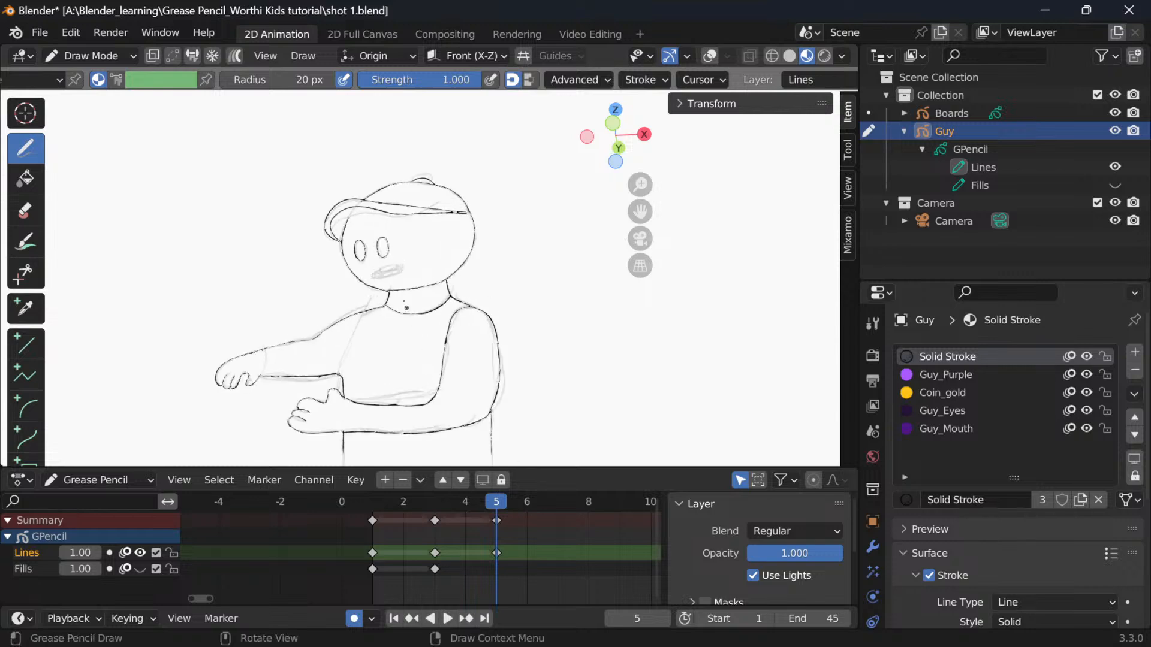
mouse_move(407, 307)
mouse_down()
mouse_move(511, 357)
mouse_move(433, 400)
mouse_move(479, 407)
mouse_move(506, 372)
mouse_move(503, 332)
mouse_up()
key(KP_0)
scroll(452, 329, up, 2)
scroll(480, 366, down, 3)
scroll(510, 422, up, 1)
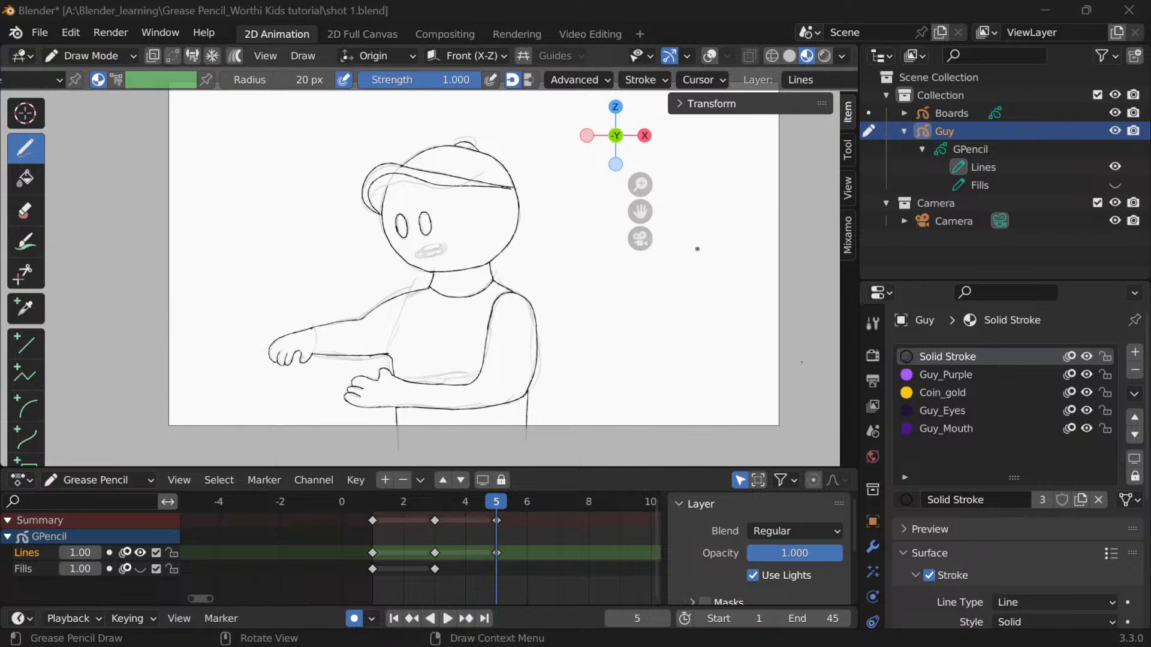
scroll(515, 308, up, 1)
mouse_move(520, 311)
mouse_down()
mouse_move(634, 225)
mouse_move(457, 304)
mouse_up()
scroll(455, 304, down, 1)
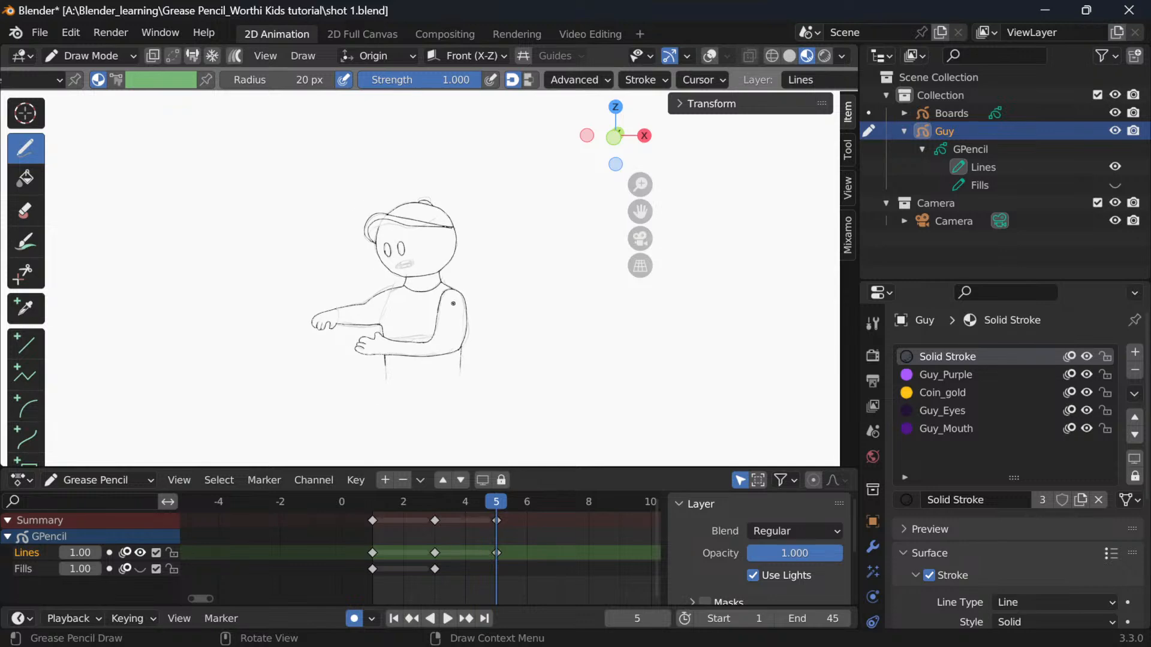
key(KP_0)
Step: Play the animation briefly, return to frame 5 and save the file
key(space)
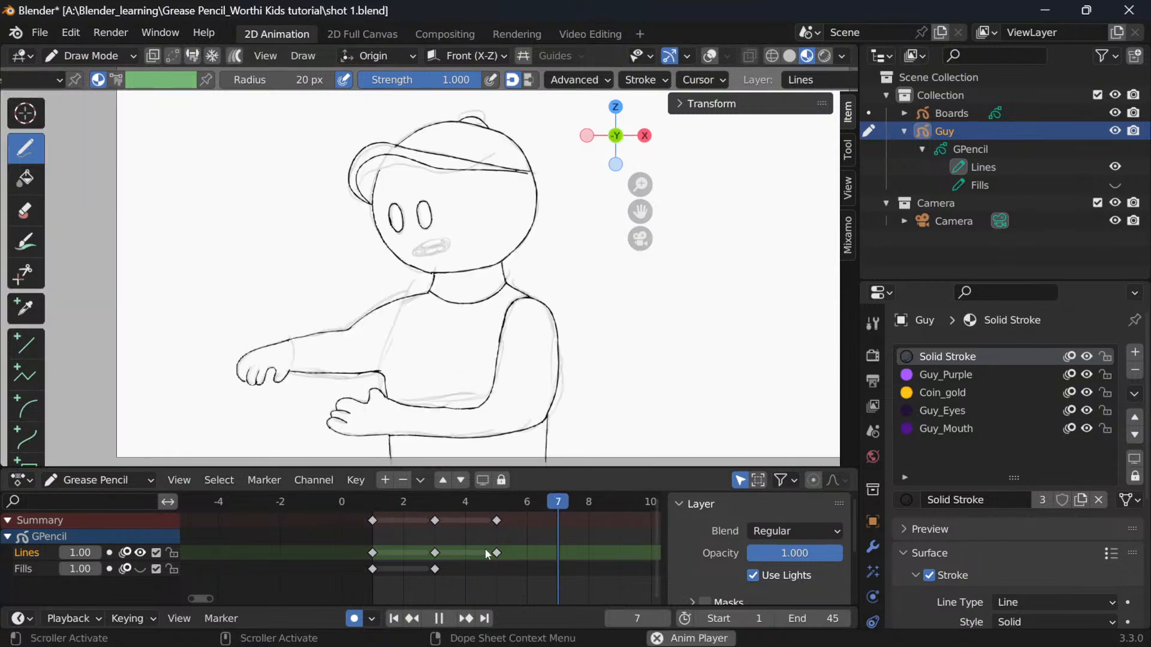
key(space)
click(495, 502)
key(ctrl+s)
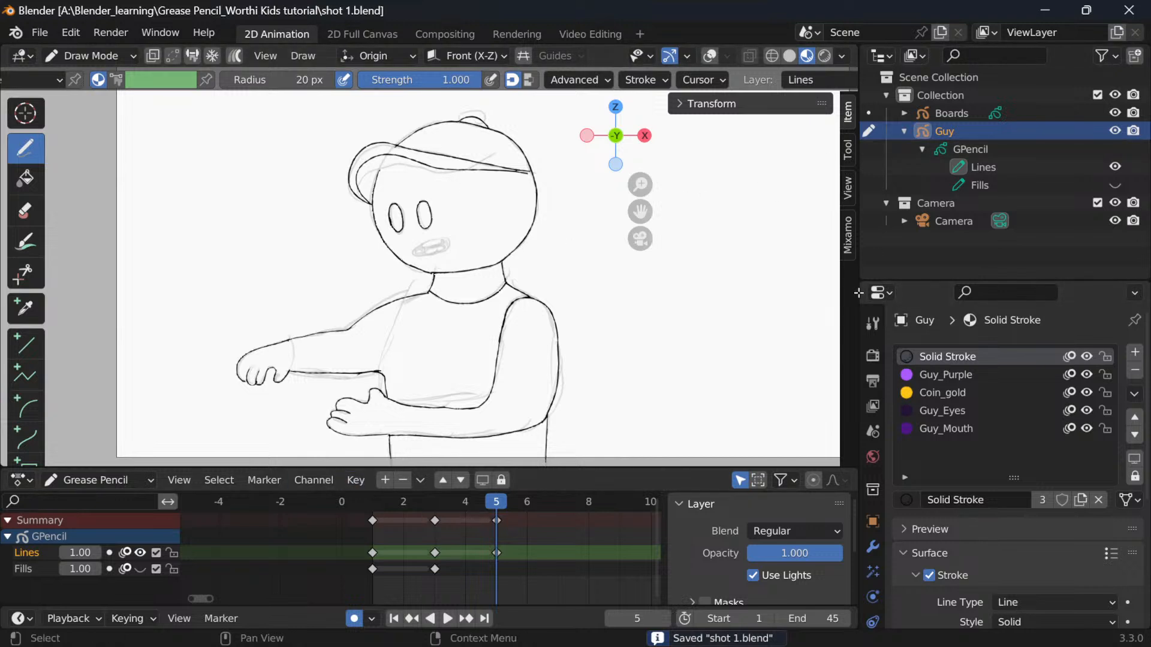
Step: Inspect the linework around the face and neck up close, and return to the full camera view
scroll(339, 404, up, 5)
drag(349, 409, 401, 393)
scroll(418, 331, down, 1)
key(KP_0)
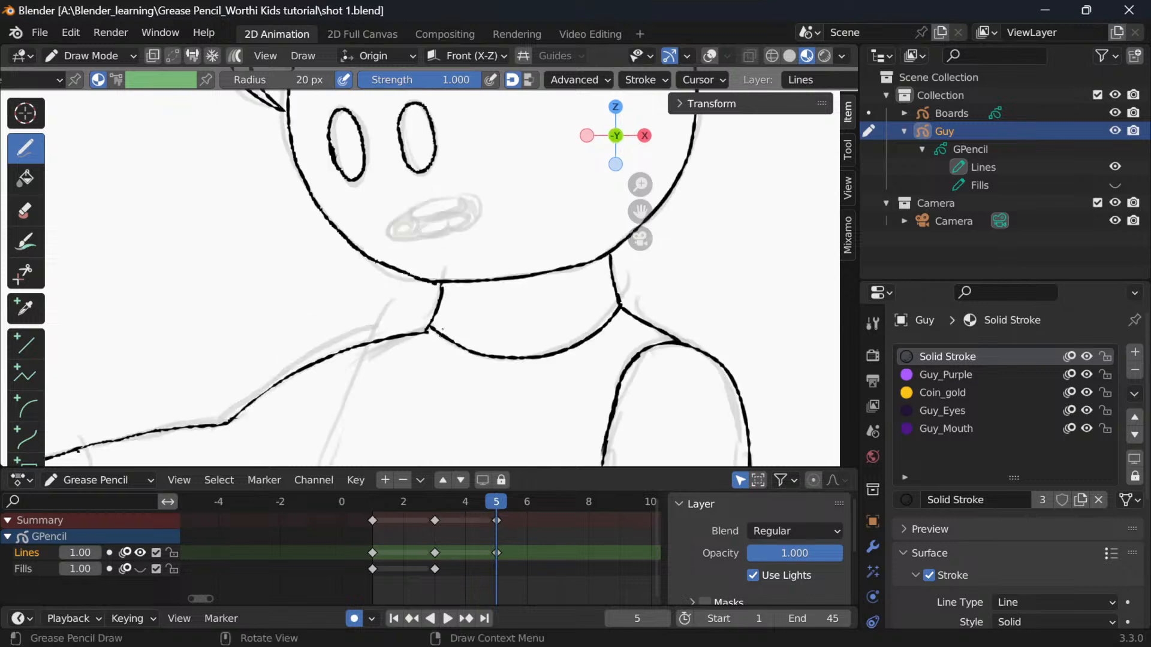
scroll(445, 257, down, 6)
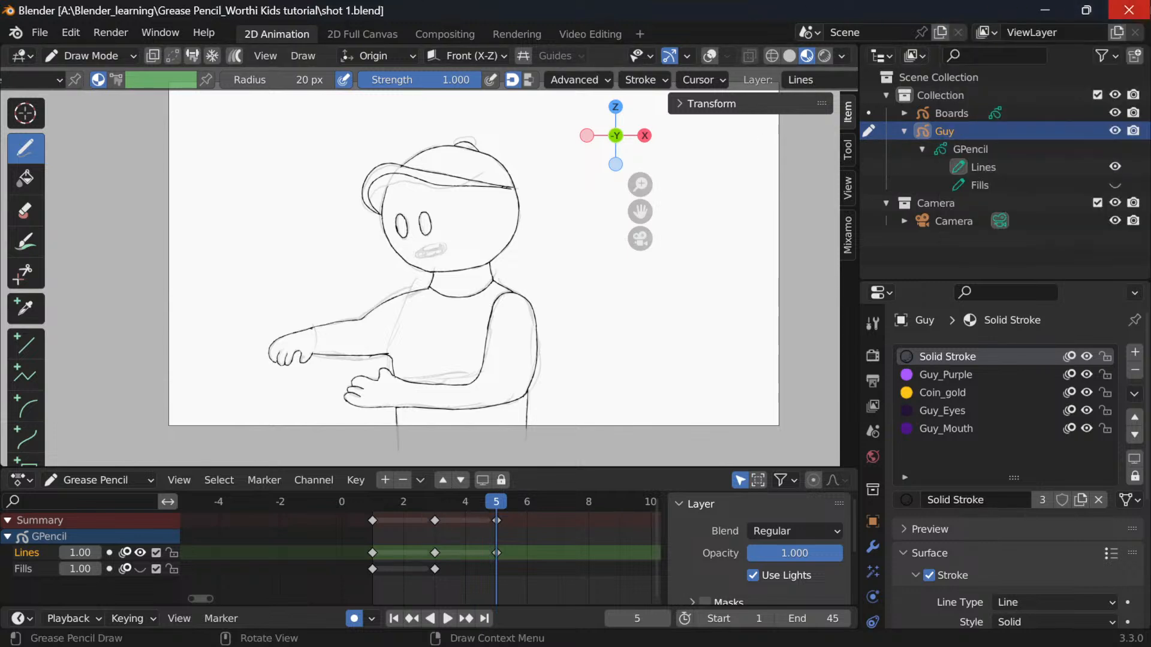
Step: Leave Blender for Photoshop's H3 poker night.psd, reset the colors to black and white, and activate the Brush tool
click(1129, 12)
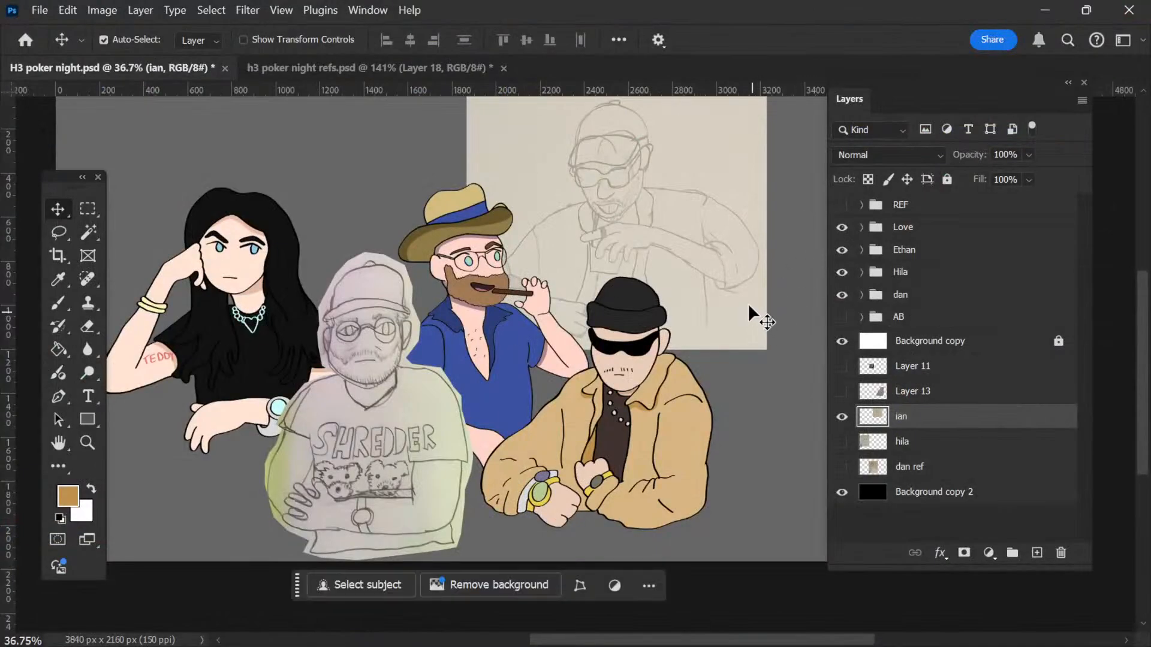
click(60, 518)
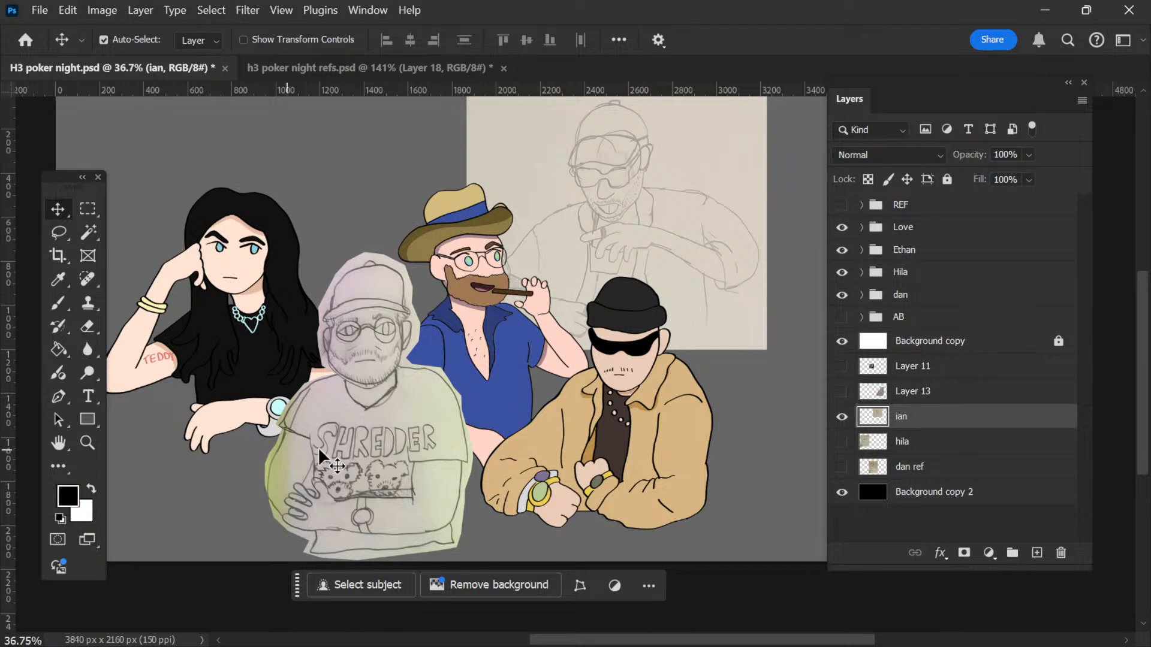
key(b)
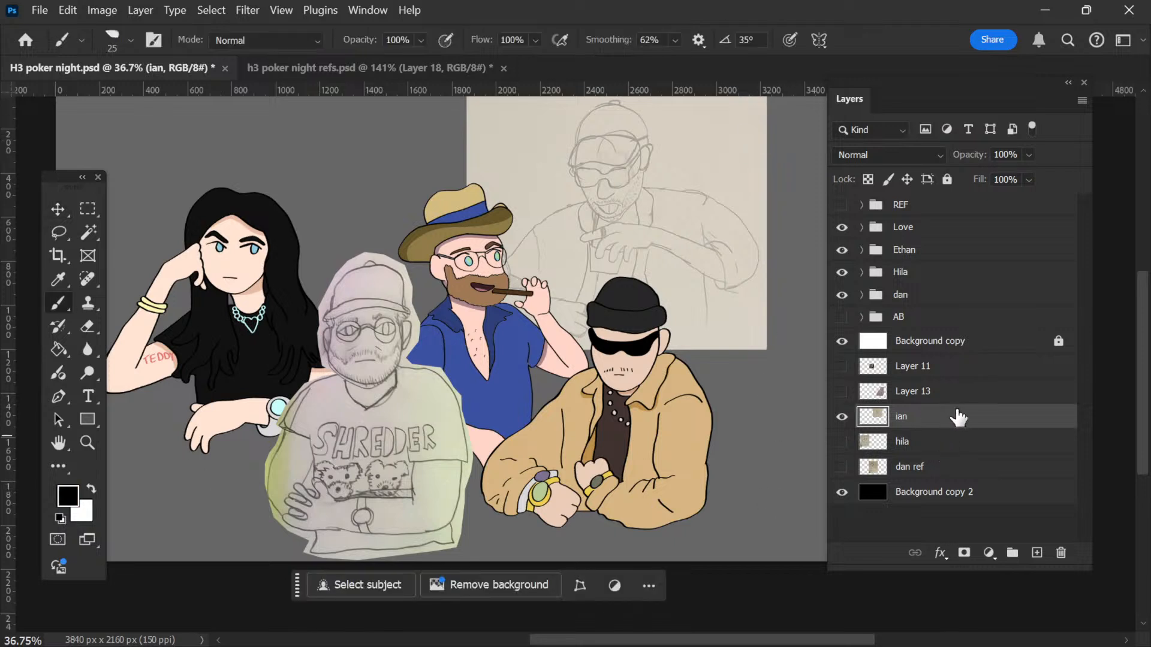
Step: Expand the Ethan group and make Layer 10 in its Online subgroup the active layer
click(921, 258)
click(842, 250)
click(842, 249)
click(861, 249)
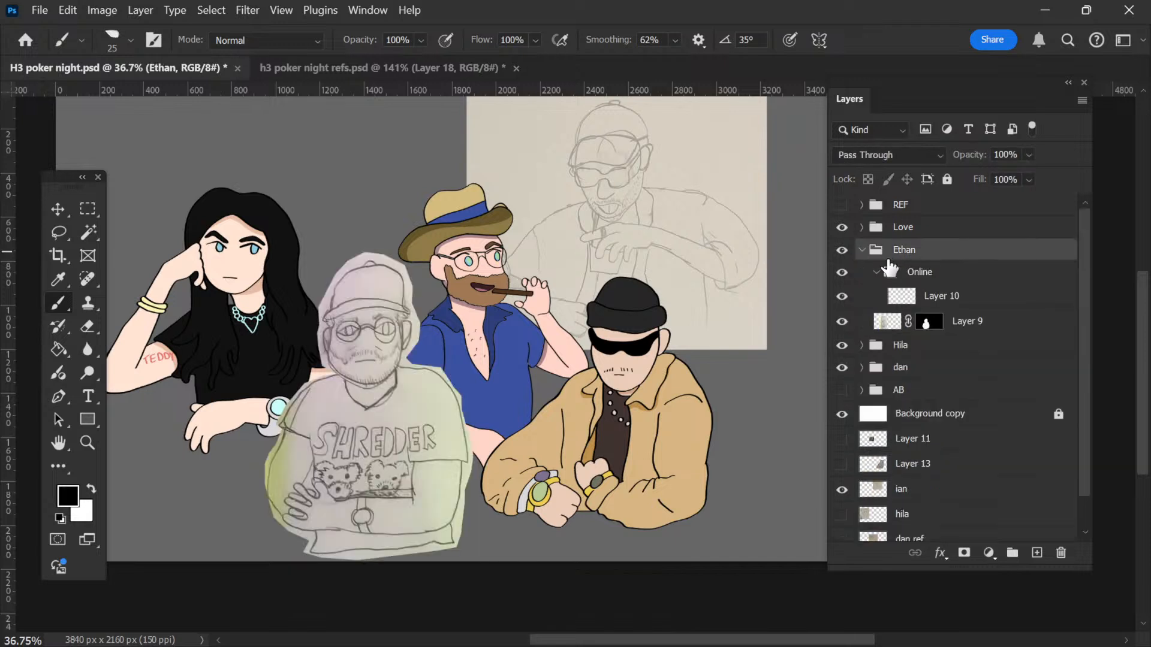
click(949, 274)
click(935, 298)
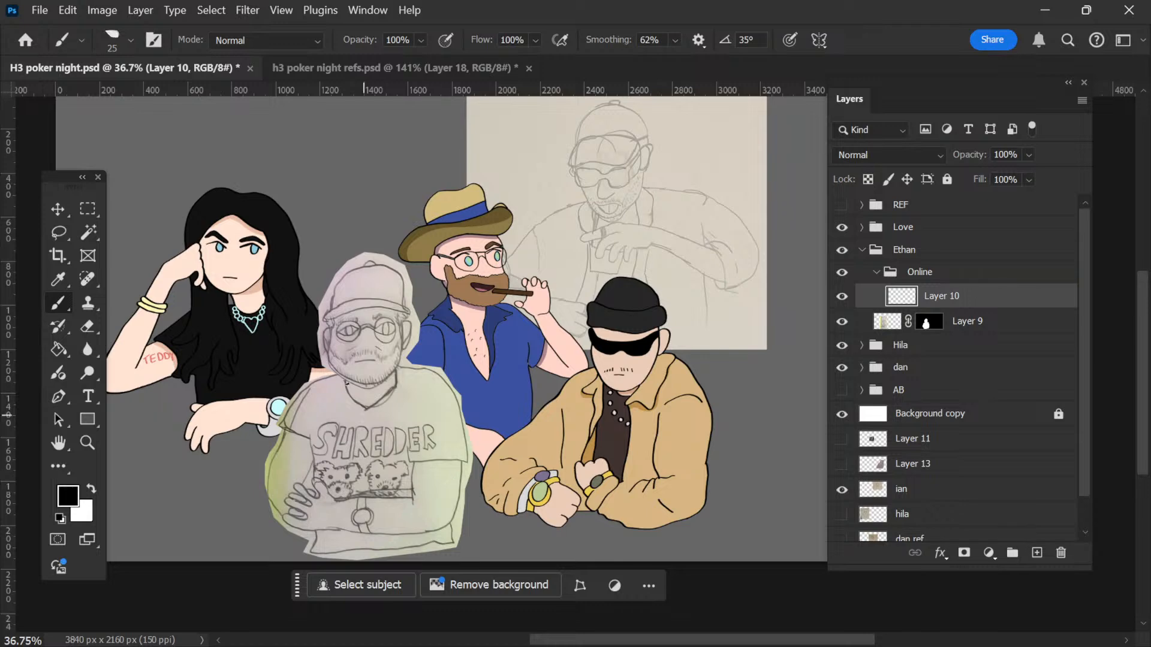
Step: Try a black brush stroke on Layer 10 in the empty area below the long-haired woman's hand
scroll(346, 381, left, 5)
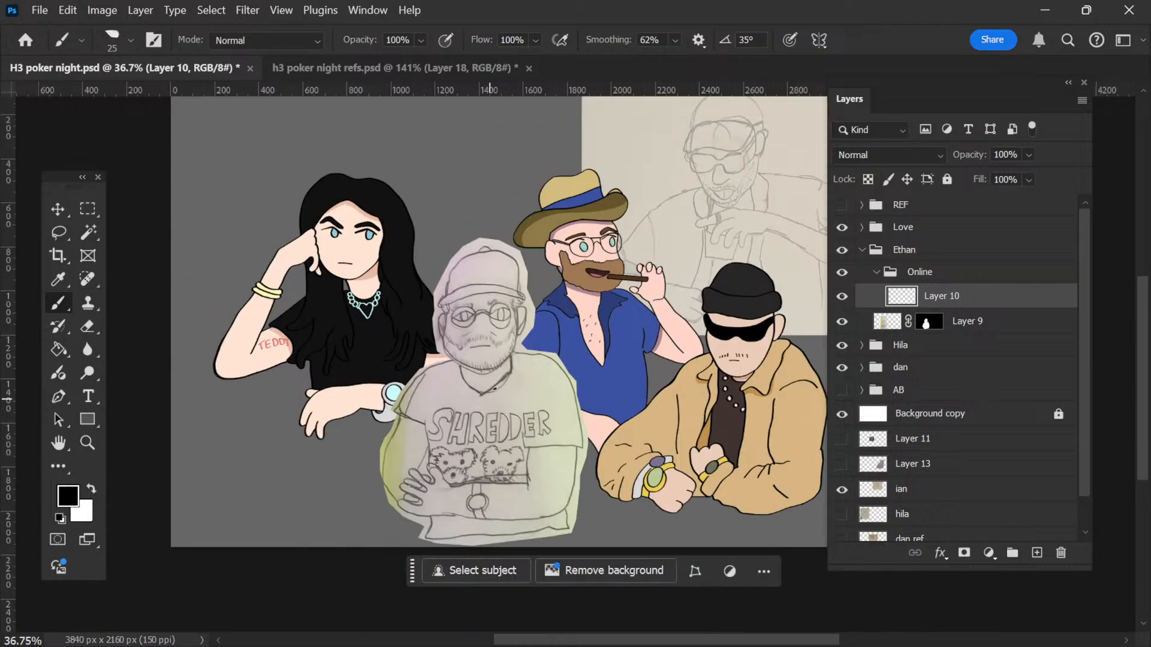
scroll(410, 317, up, 5)
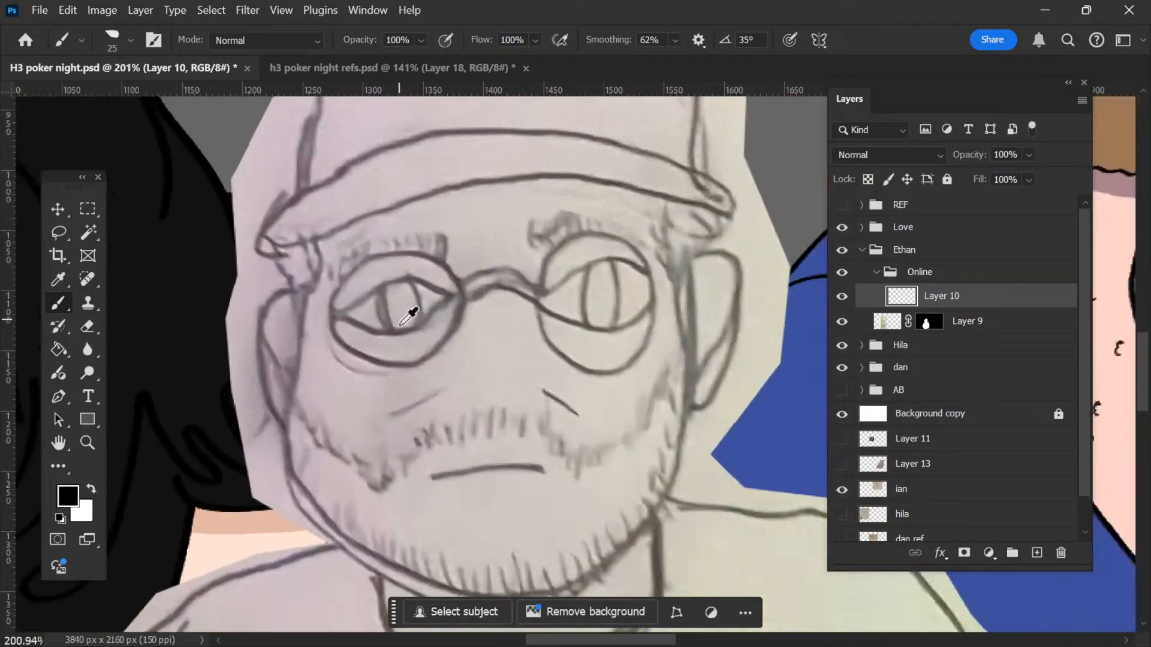
scroll(410, 317, down, 6)
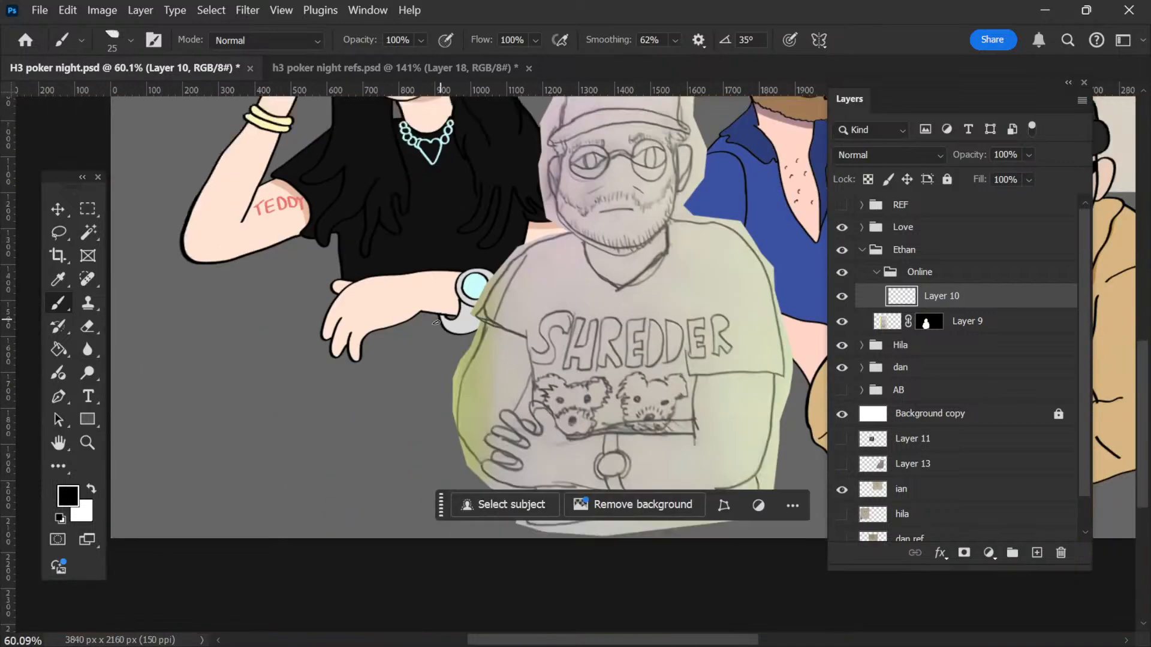
scroll(387, 300, up, 5)
mouse_move(273, 327)
mouse_down()
mouse_move(270, 339)
mouse_move(483, 169)
mouse_move(455, 231)
mouse_up()
key(ctrl+z)
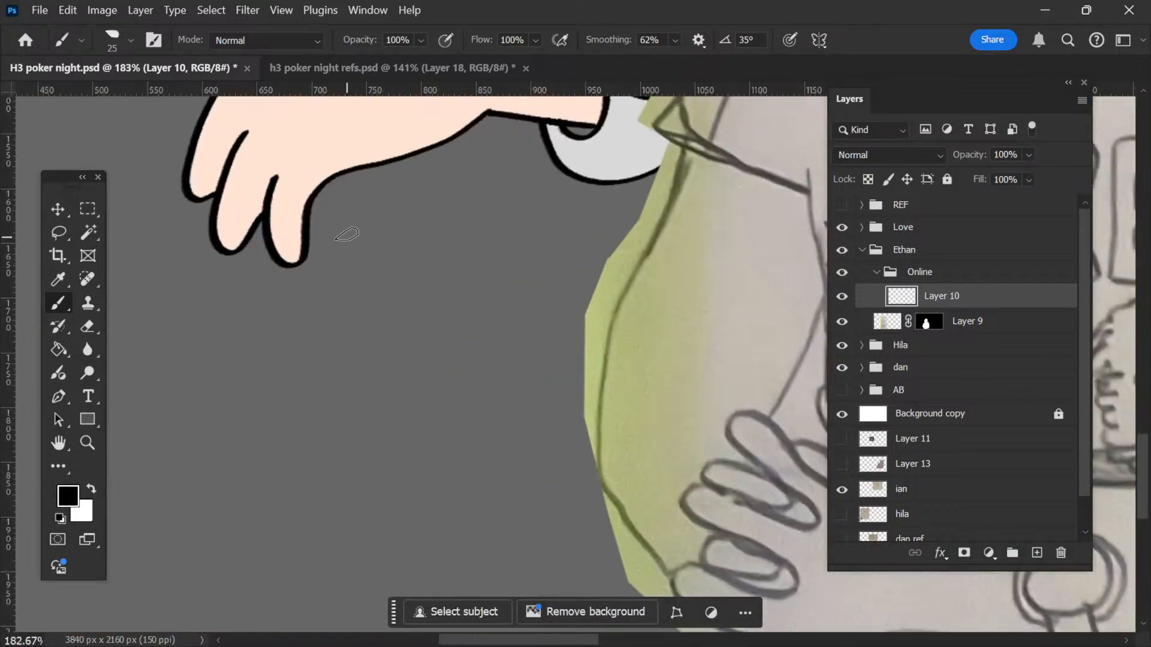
Step: Reduce the brush size to 10 and test a curved stroke in the empty area below the woman's hand
key(bracketleft)
key(bracketleft)
key(bracketleft)
mouse_move(427, 195)
mouse_down()
mouse_move(394, 229)
mouse_move(318, 413)
mouse_up()
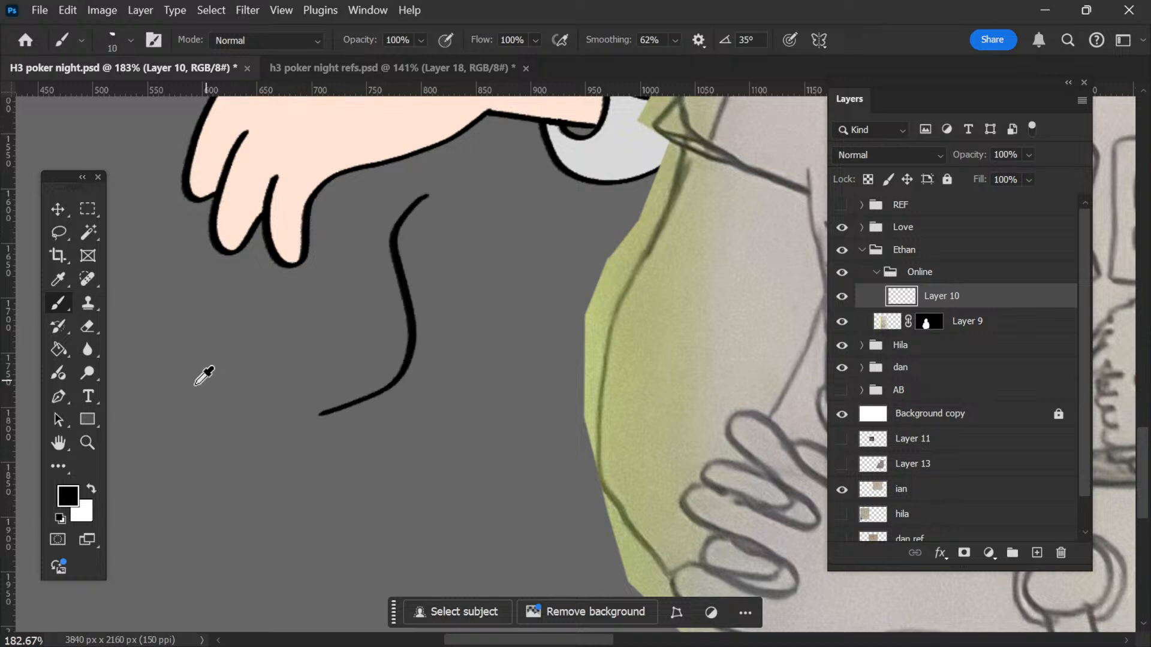
Step: Ink the hair tufts below the cap brim on both sides of the bearded man's face over the sketch
scroll(203, 378, down, 7)
scroll(376, 222, up, 8)
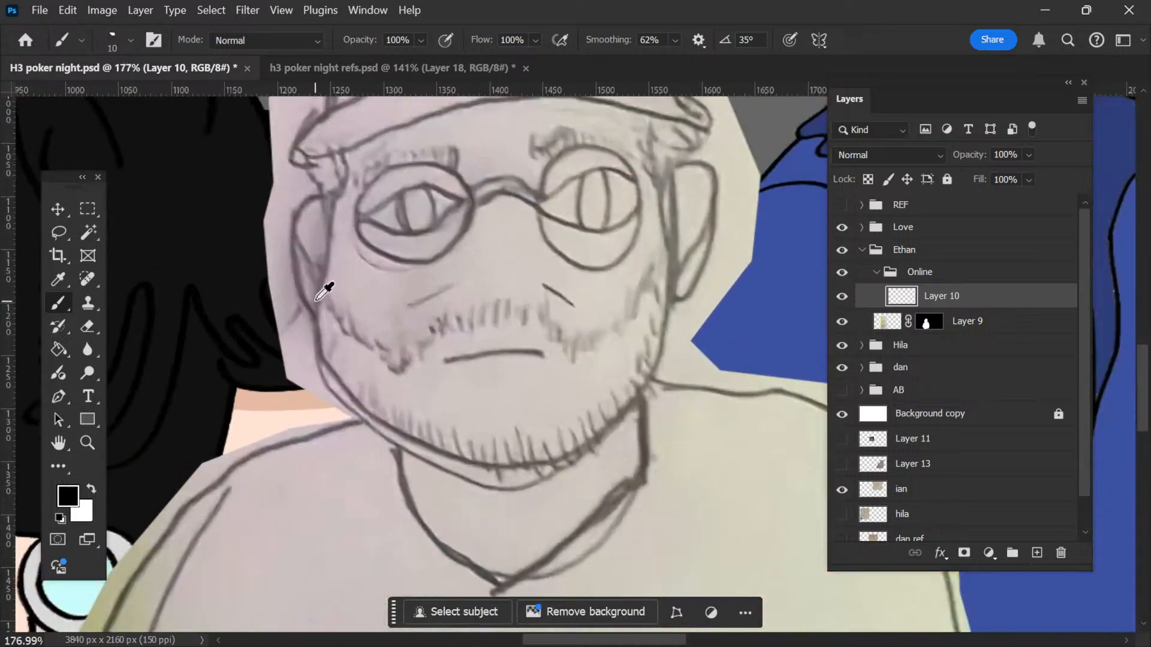
scroll(314, 149, up, 2)
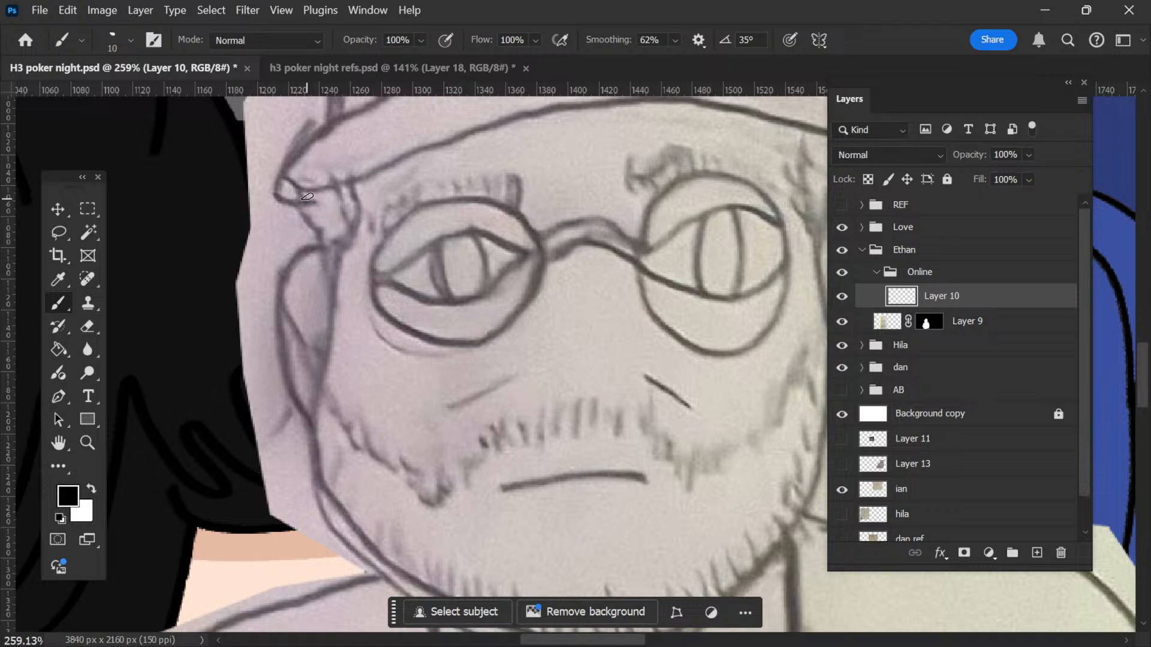
mouse_move(310, 196)
mouse_down()
mouse_move(296, 226)
mouse_move(314, 222)
mouse_move(307, 244)
mouse_move(333, 234)
mouse_move(323, 233)
mouse_move(320, 260)
mouse_move(339, 295)
mouse_move(346, 230)
mouse_move(364, 203)
mouse_move(348, 158)
mouse_move(357, 184)
mouse_up()
key(space)
drag(618, 264, 413, 264)
drag(607, 188, 606, 198)
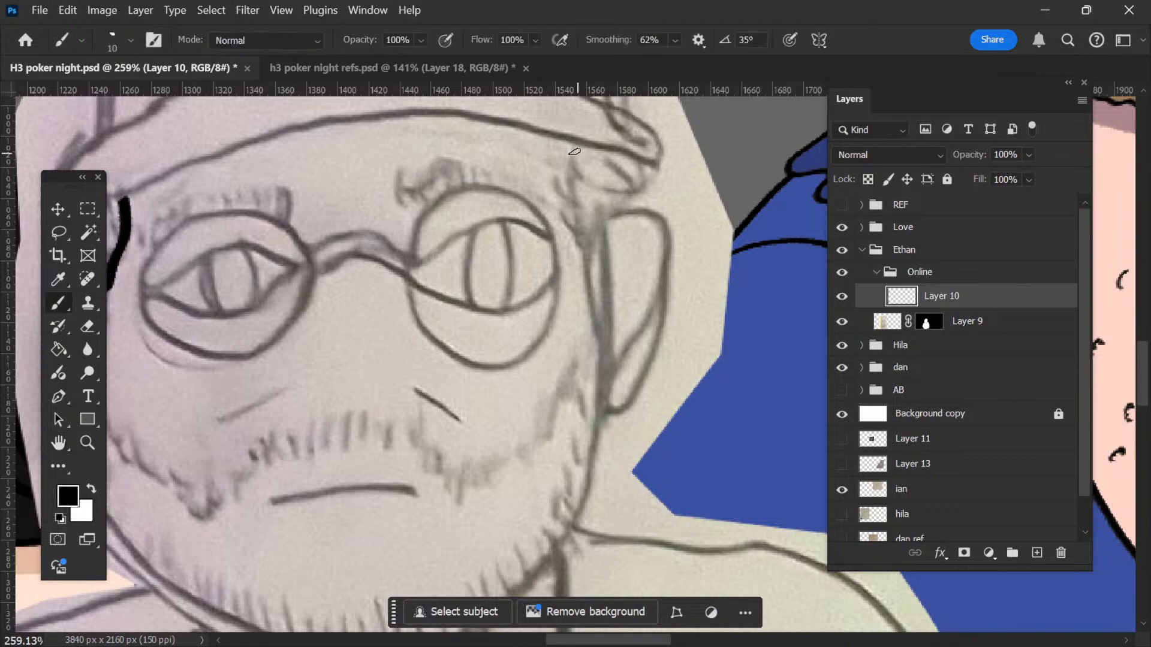
mouse_move(580, 140)
mouse_down()
mouse_move(562, 155)
mouse_move(579, 188)
mouse_move(571, 167)
mouse_move(560, 192)
mouse_move(590, 224)
mouse_move(573, 208)
mouse_move(592, 276)
mouse_move(606, 209)
mouse_move(634, 194)
mouse_move(622, 175)
mouse_move(623, 193)
mouse_move(644, 151)
mouse_move(621, 138)
mouse_up()
mouse_move(597, 279)
mouse_down()
mouse_move(570, 247)
mouse_move(543, 276)
mouse_move(562, 228)
mouse_up()
Step: Ink the man's face outline around the bearded chin from sideburn to sideburn, and outline both ears
mouse_move(337, 194)
mouse_down()
mouse_move(319, 292)
mouse_move(337, 336)
mouse_move(438, 405)
mouse_move(512, 410)
mouse_move(600, 356)
mouse_move(619, 327)
mouse_move(636, 195)
mouse_move(621, 146)
mouse_up()
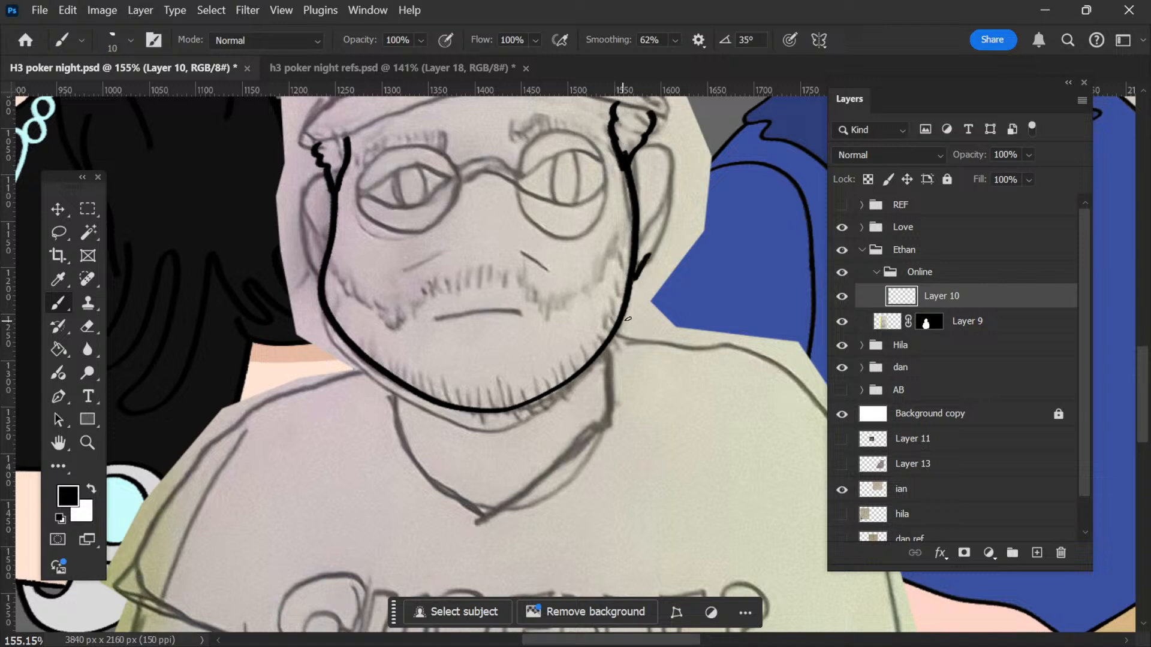
key(space)
drag(647, 273, 624, 322)
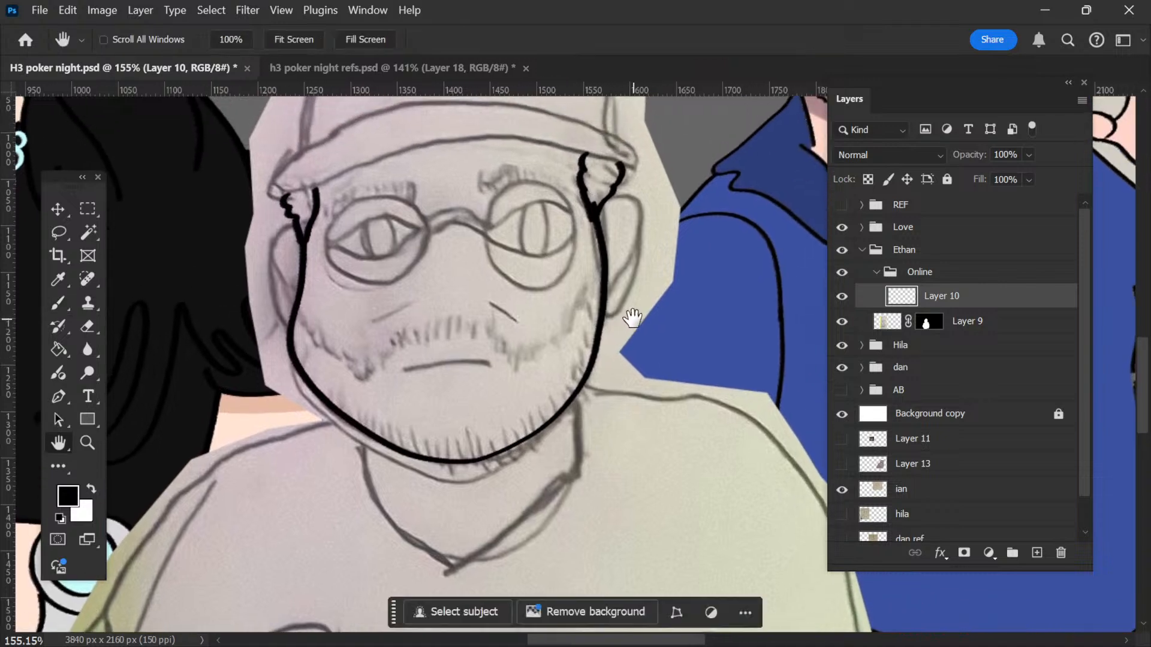
mouse_move(624, 191)
mouse_down()
mouse_move(645, 217)
mouse_move(627, 303)
mouse_move(613, 325)
mouse_move(590, 314)
mouse_up()
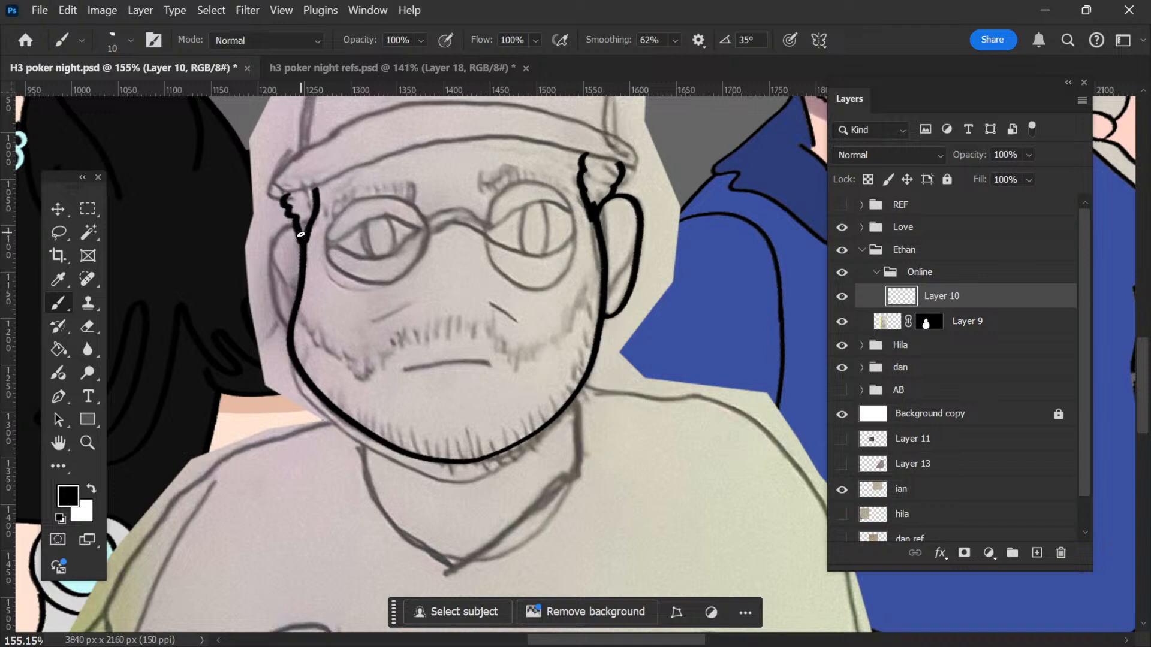
mouse_move(301, 234)
mouse_down()
mouse_move(272, 231)
mouse_move(264, 261)
mouse_move(288, 336)
mouse_up()
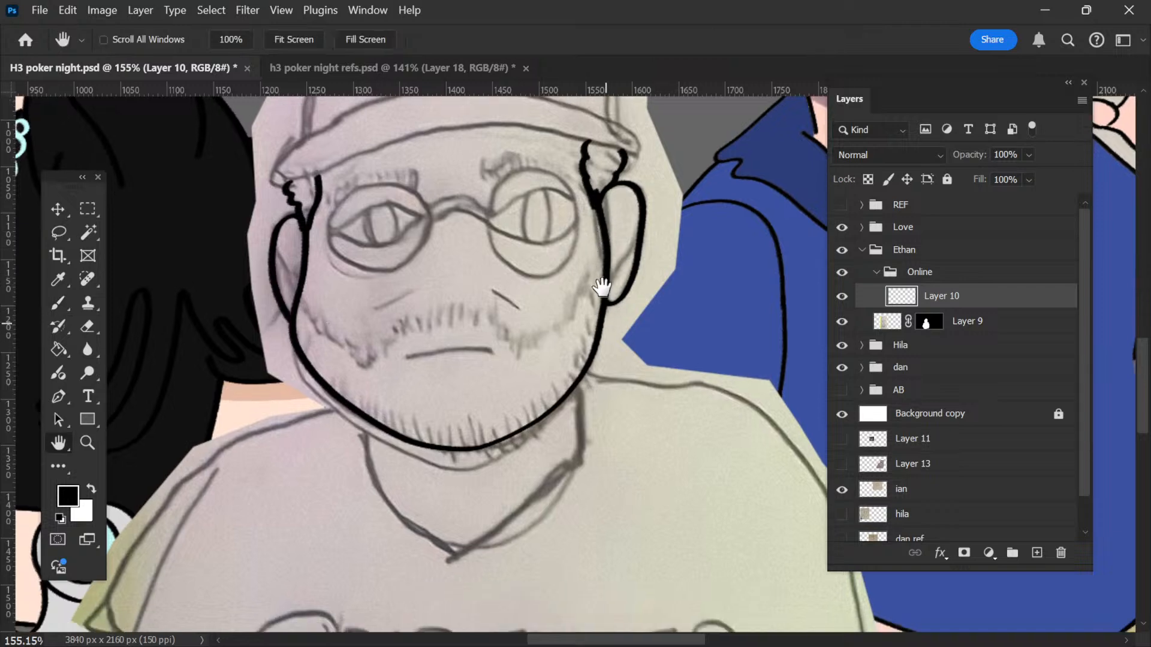
Step: Ink the shirt's curved neckline under the chin and the sleeve hem beneath the last letters of SHREDDER
drag(605, 291, 592, 211)
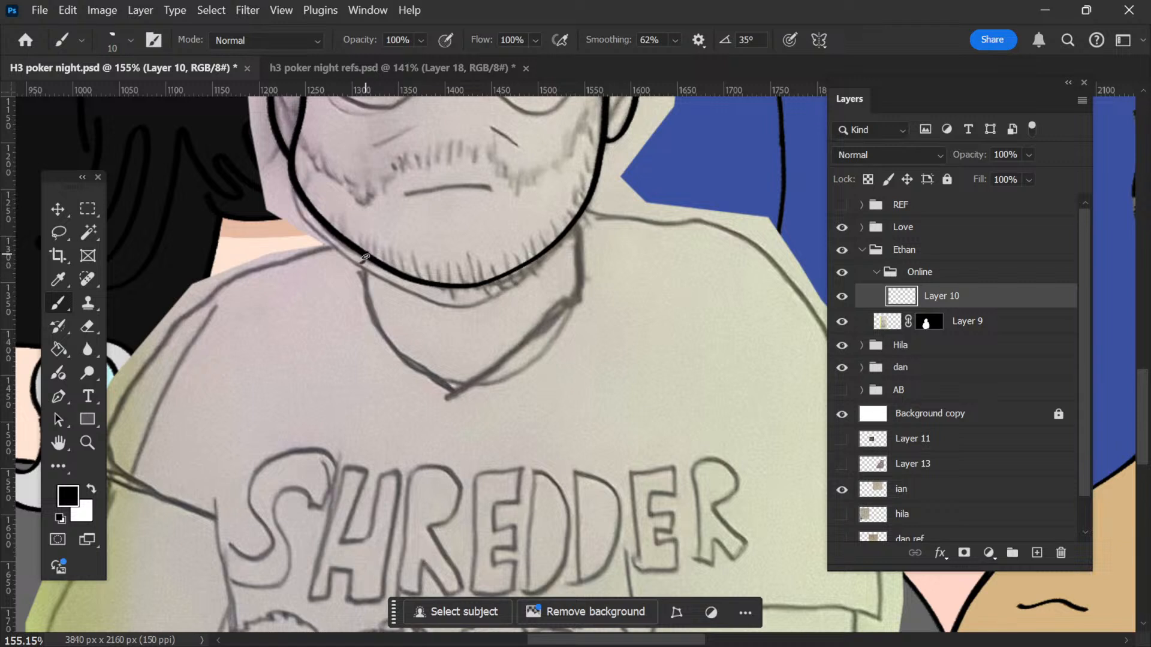
mouse_move(367, 256)
mouse_down()
mouse_move(368, 310)
mouse_move(403, 356)
mouse_move(464, 378)
mouse_move(496, 371)
mouse_move(566, 315)
mouse_move(584, 264)
mouse_move(572, 201)
mouse_up()
key(space)
mouse_move(630, 331)
mouse_down()
mouse_move(473, 216)
mouse_move(360, 183)
mouse_up()
drag(590, 283, 588, 229)
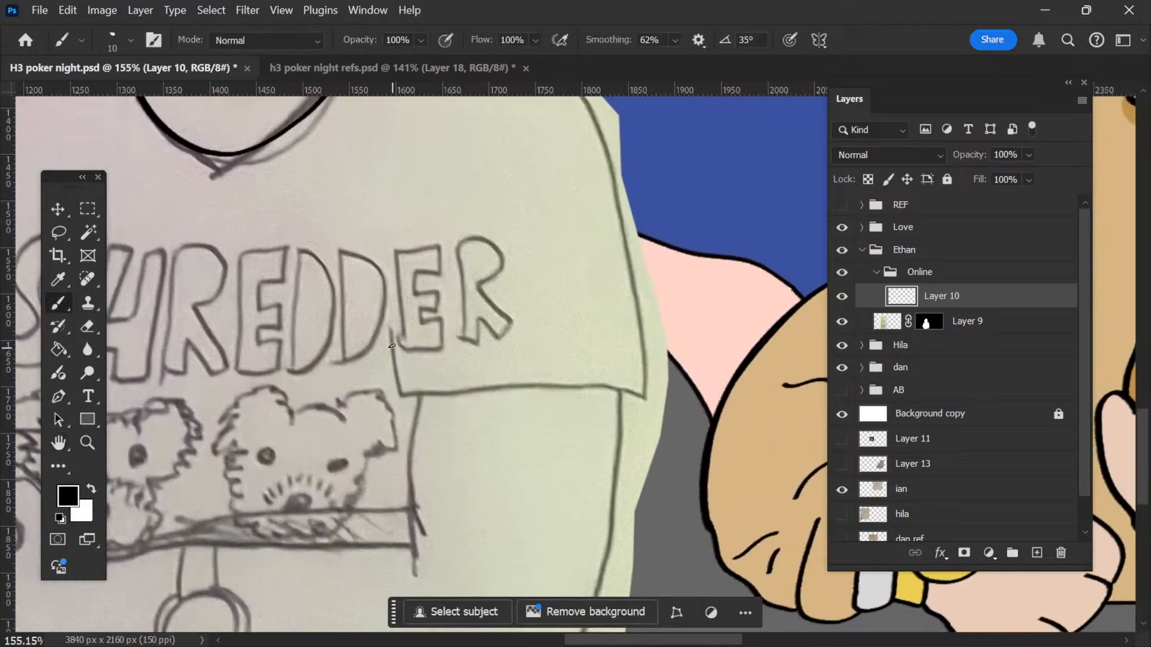
drag(390, 363, 398, 401)
mouse_move(416, 406)
mouse_down()
mouse_move(544, 385)
mouse_move(644, 395)
mouse_move(650, 361)
mouse_move(631, 316)
mouse_move(611, 325)
mouse_move(613, 295)
mouse_move(604, 404)
mouse_up()
Step: Ink the shoulder line from the neck down the sleeve's outer edge to the inked hem
key(space)
key(ctrl+space)
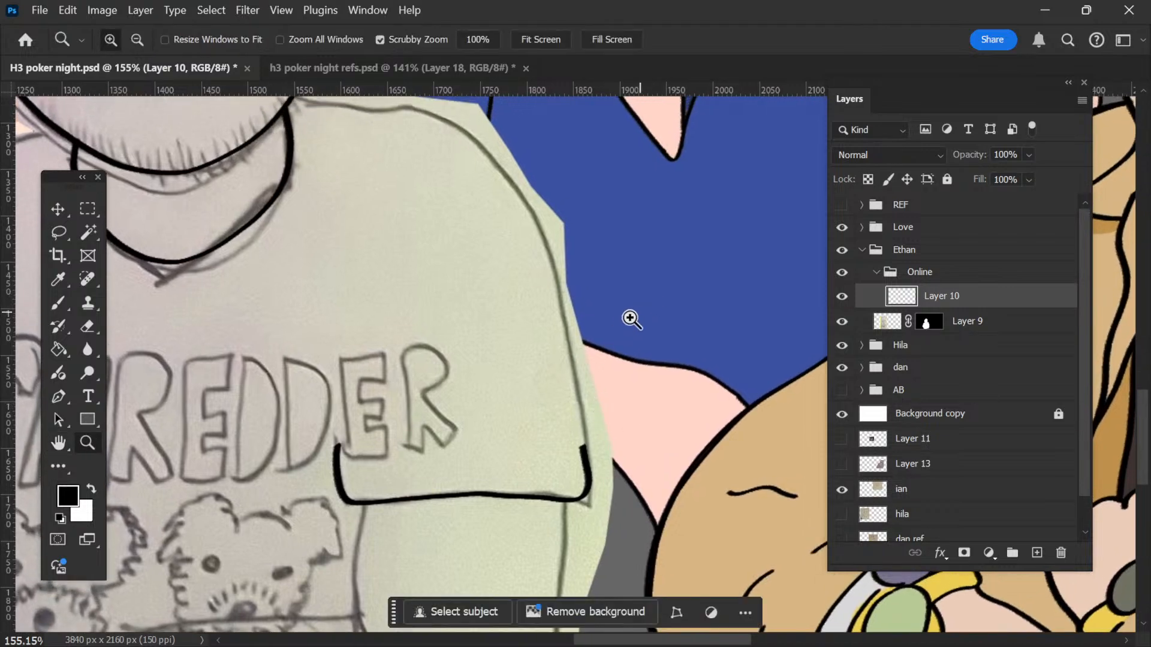
mouse_move(629, 318)
mouse_down()
mouse_move(599, 275)
mouse_move(593, 295)
mouse_up()
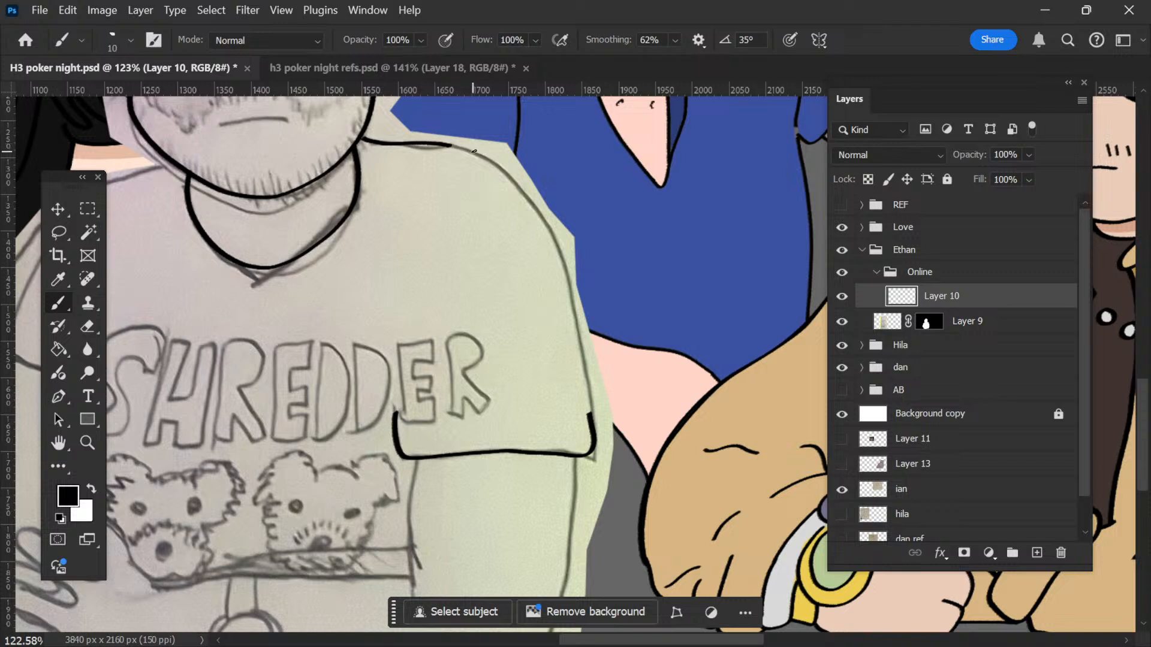
drag(530, 202, 561, 258)
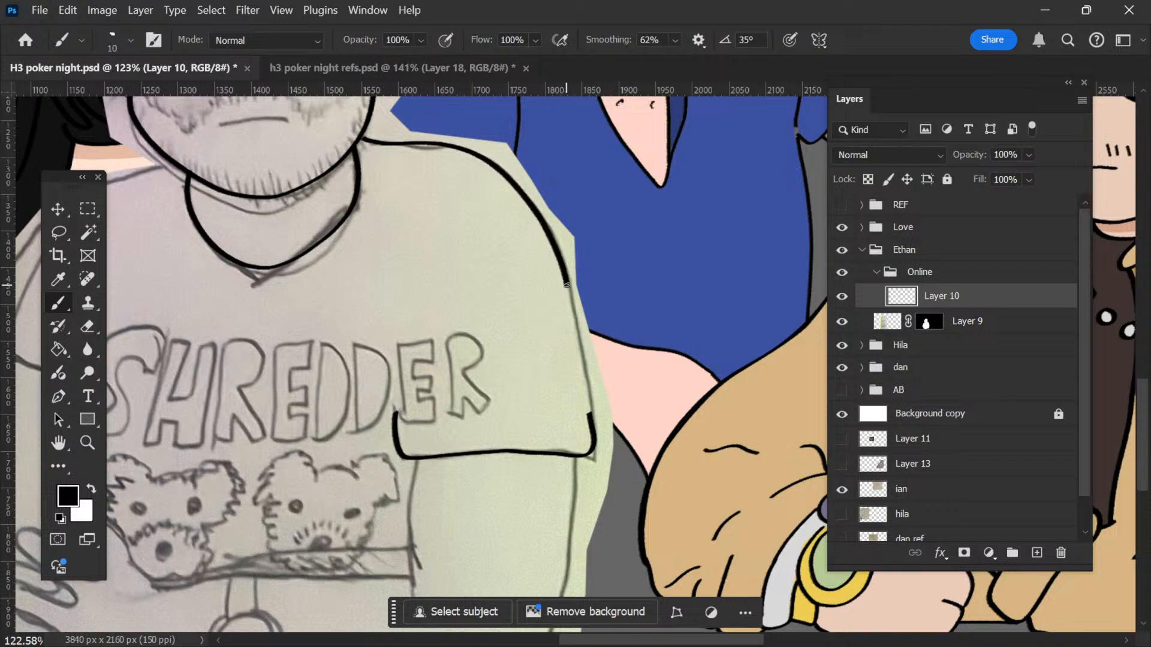
drag(572, 316, 587, 401)
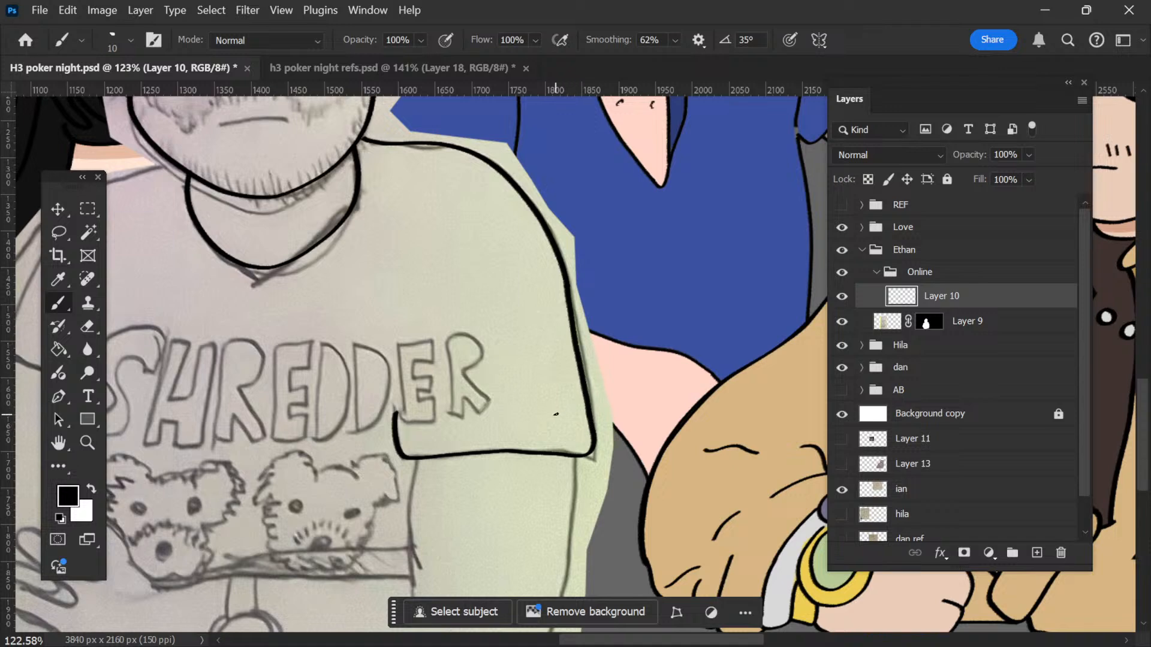
Step: Ink the opposite shoulder and sleeve, next to the long-haired woman, including its lower hem
key(space)
drag(519, 388, 830, 345)
drag(560, 277, 664, 339)
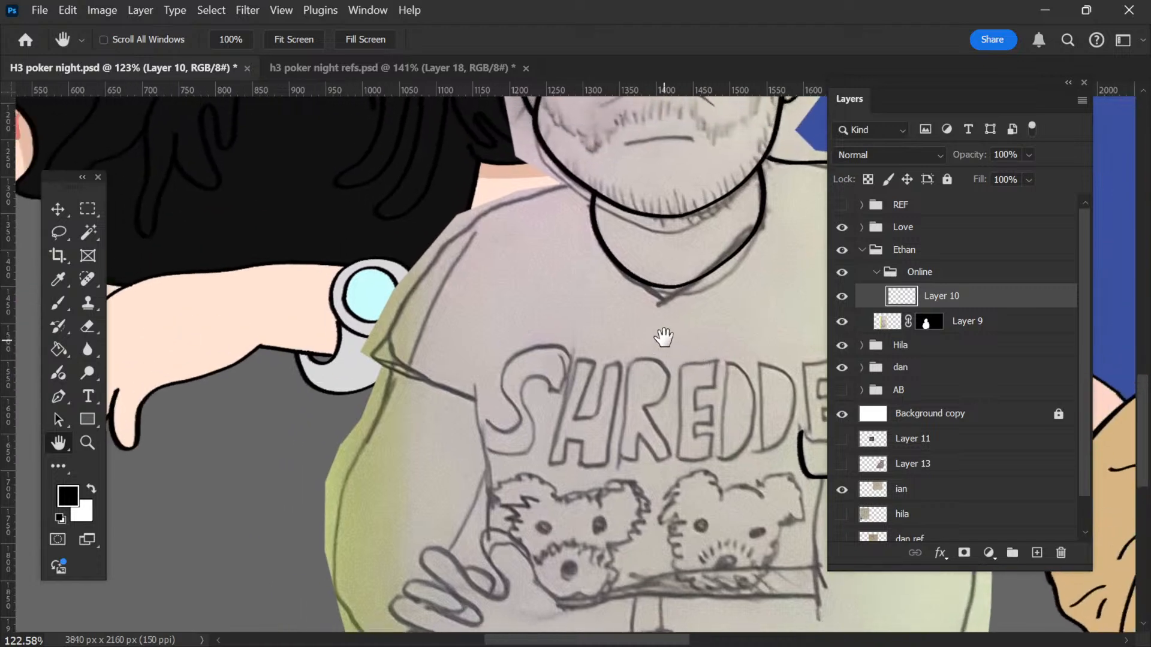
key(r)
mouse_move(659, 223)
mouse_down()
mouse_move(603, 226)
mouse_move(562, 245)
mouse_up()
key(b)
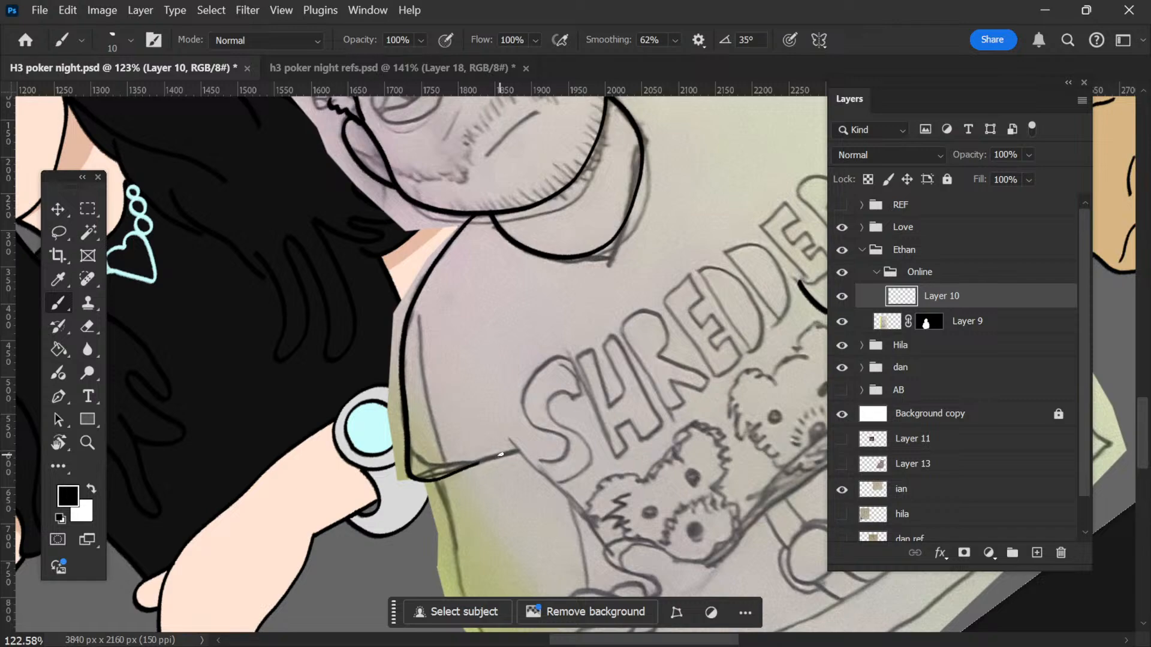
Step: Reset the canvas rotation and ink the torso's side edge from the sleeve hem down to the hand
key(r)
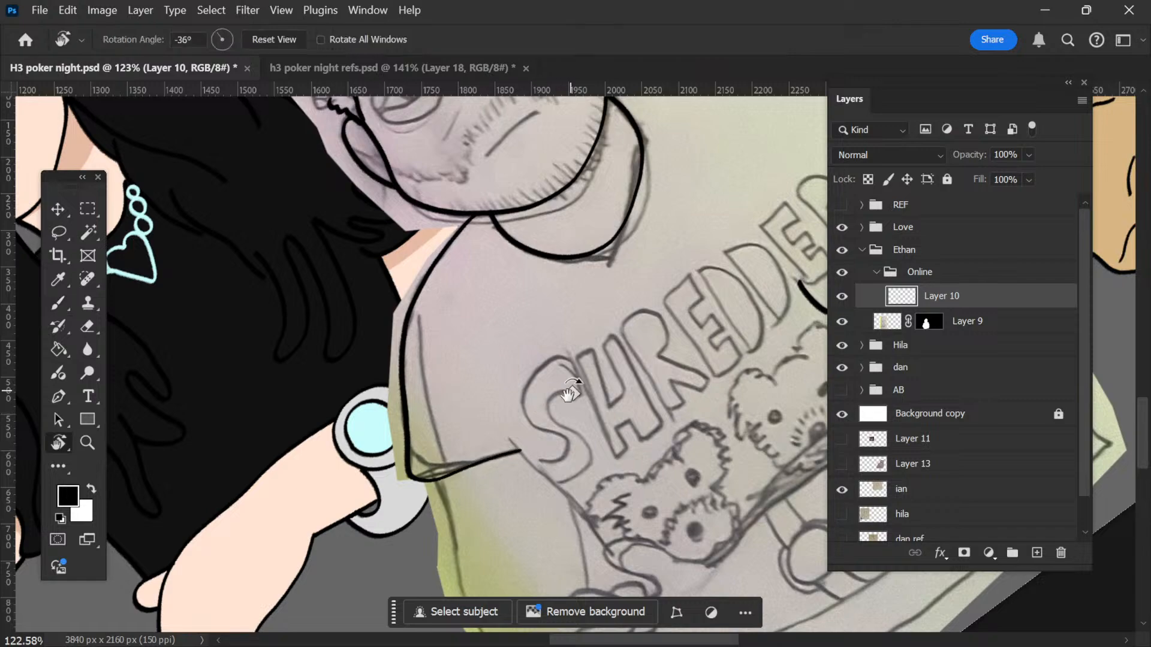
drag(569, 393, 606, 408)
click(623, 400)
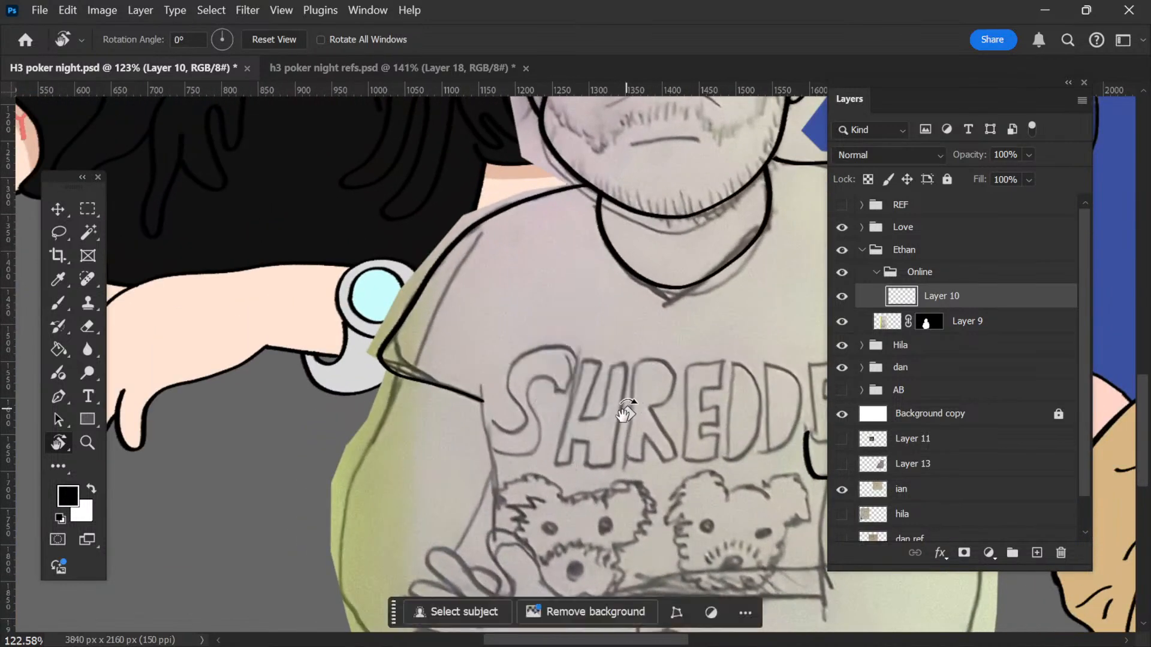
key(h)
drag(586, 310, 563, 181)
key(b)
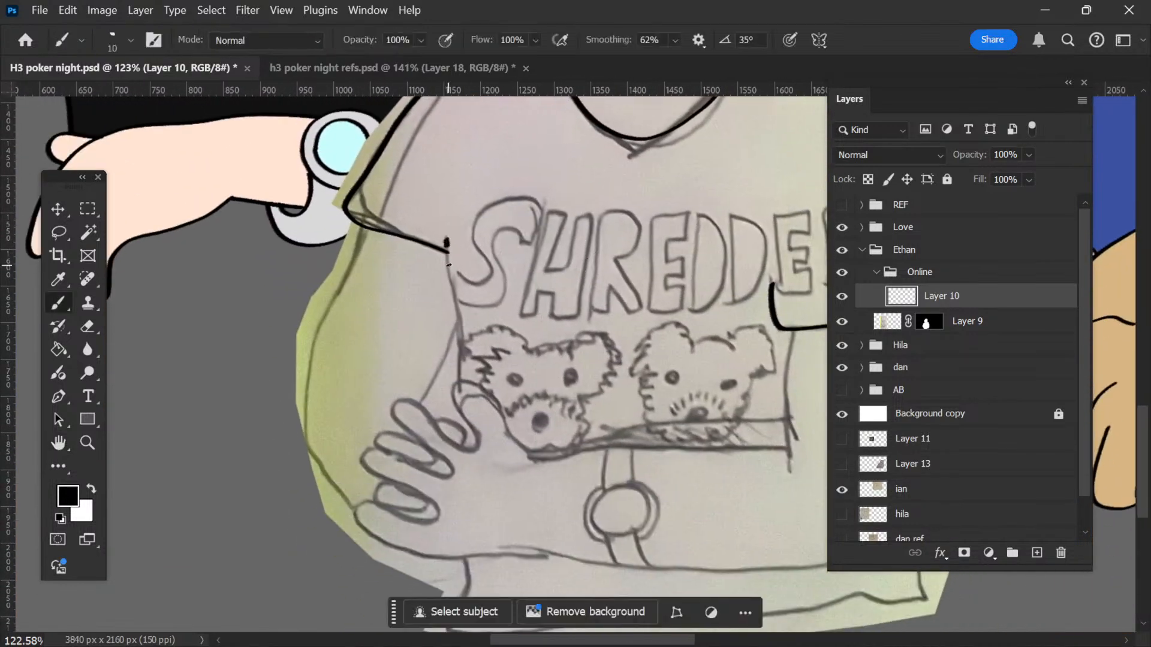
drag(448, 264, 459, 307)
Step: Rotate the canvas and ink the arm's outer contour from the sleeve around the elbow to the hand
key(r)
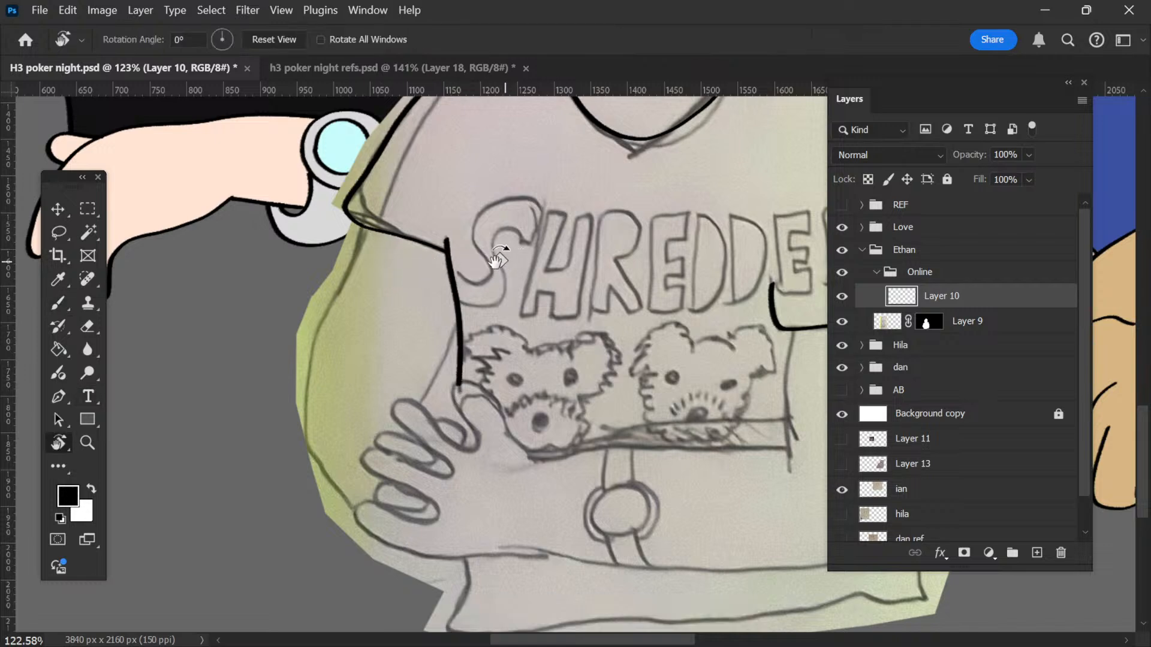
drag(489, 259, 505, 162)
key(h)
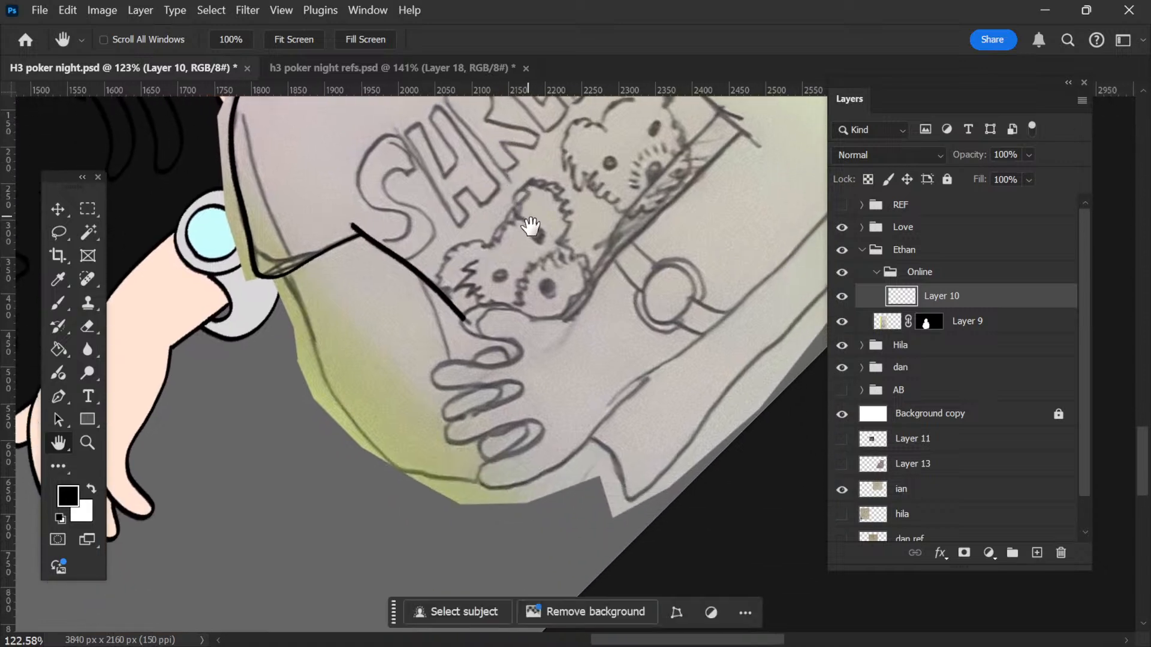
key(r)
drag(531, 249, 563, 289)
key(b)
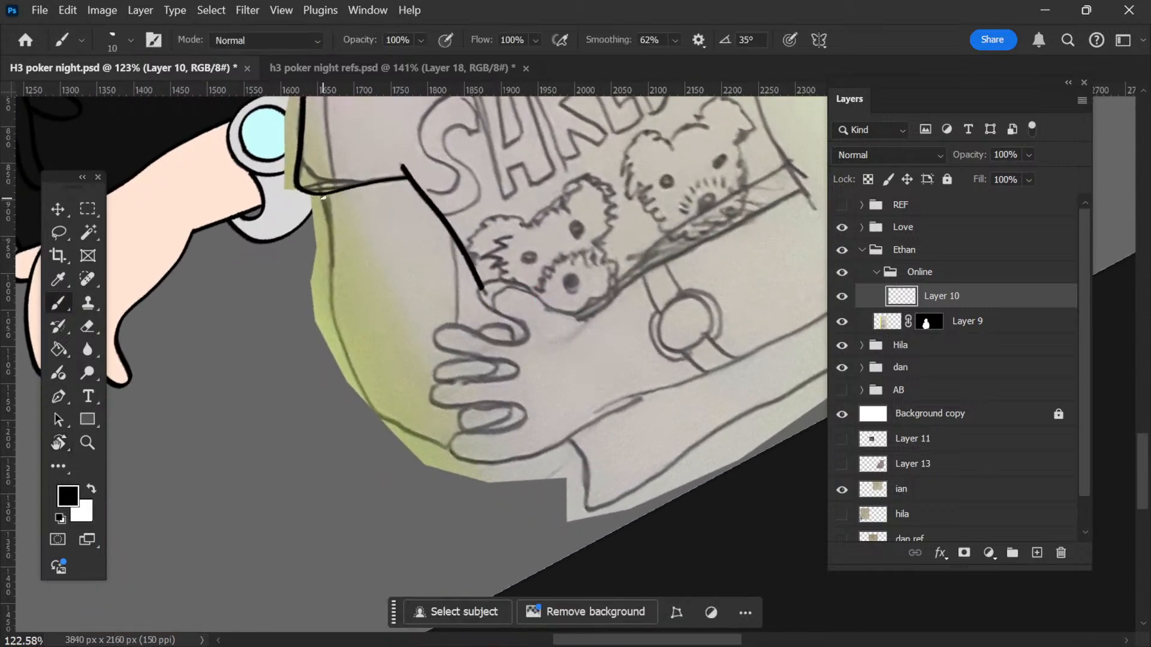
drag(323, 212, 331, 259)
mouse_move(332, 309)
mouse_down()
mouse_move(345, 391)
mouse_move(394, 433)
mouse_up()
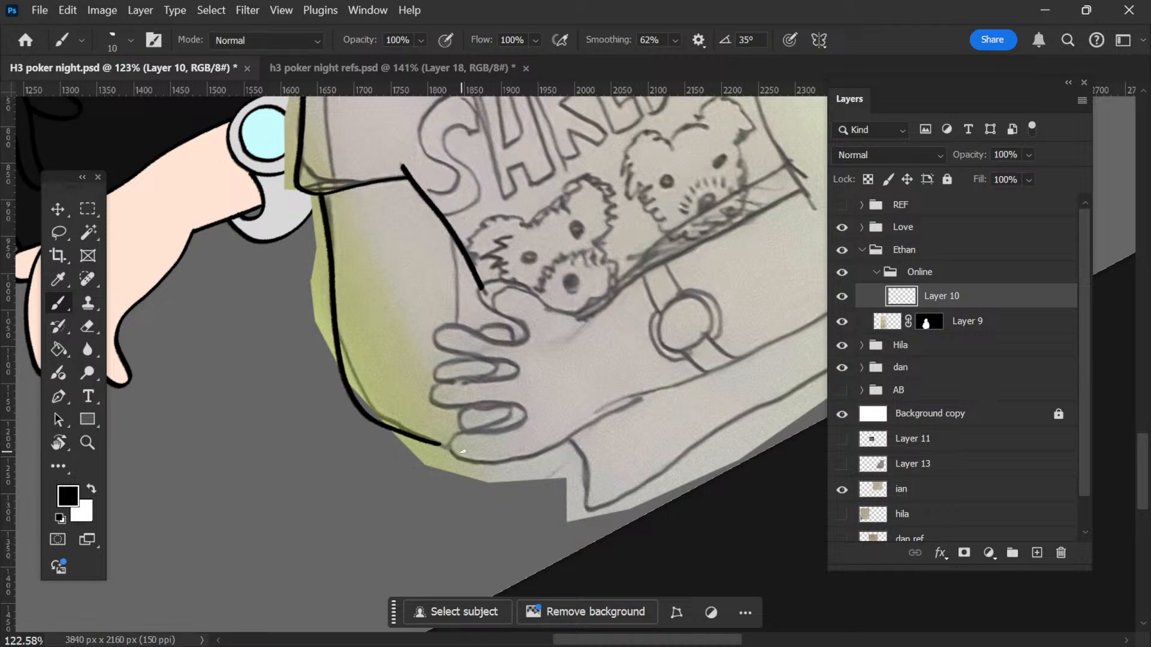
Step: Ink the side edges and wavy bottom edge of the shirt's lower band beneath the folded arms
key(r)
drag(642, 380, 471, 245)
key(space)
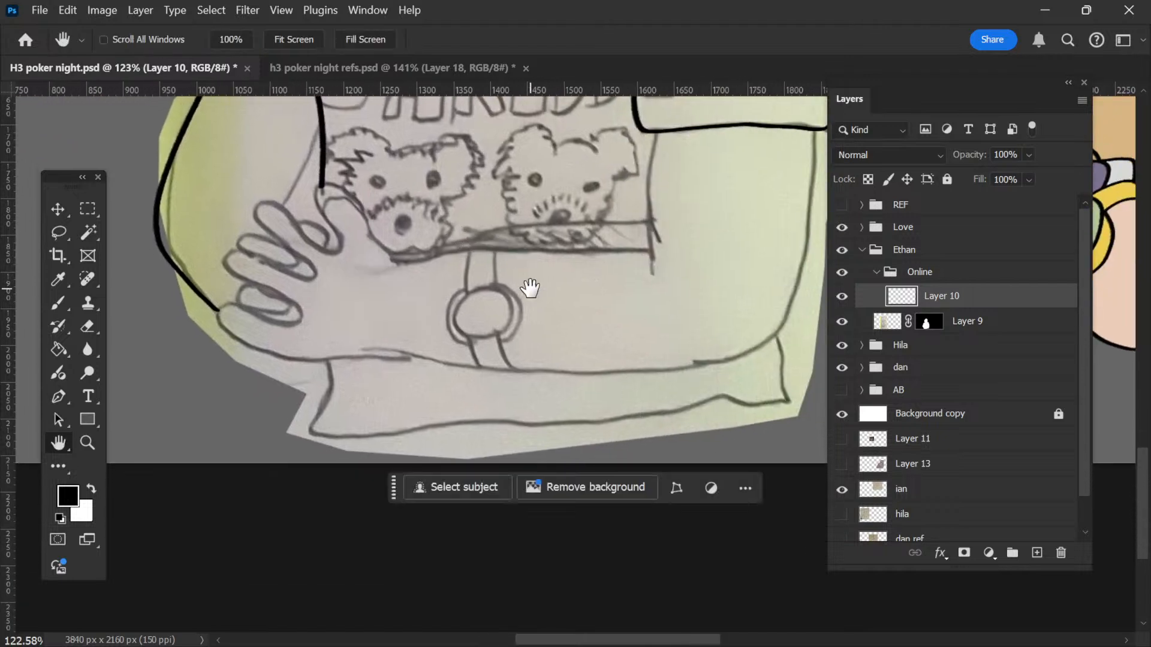
drag(546, 334, 677, 273)
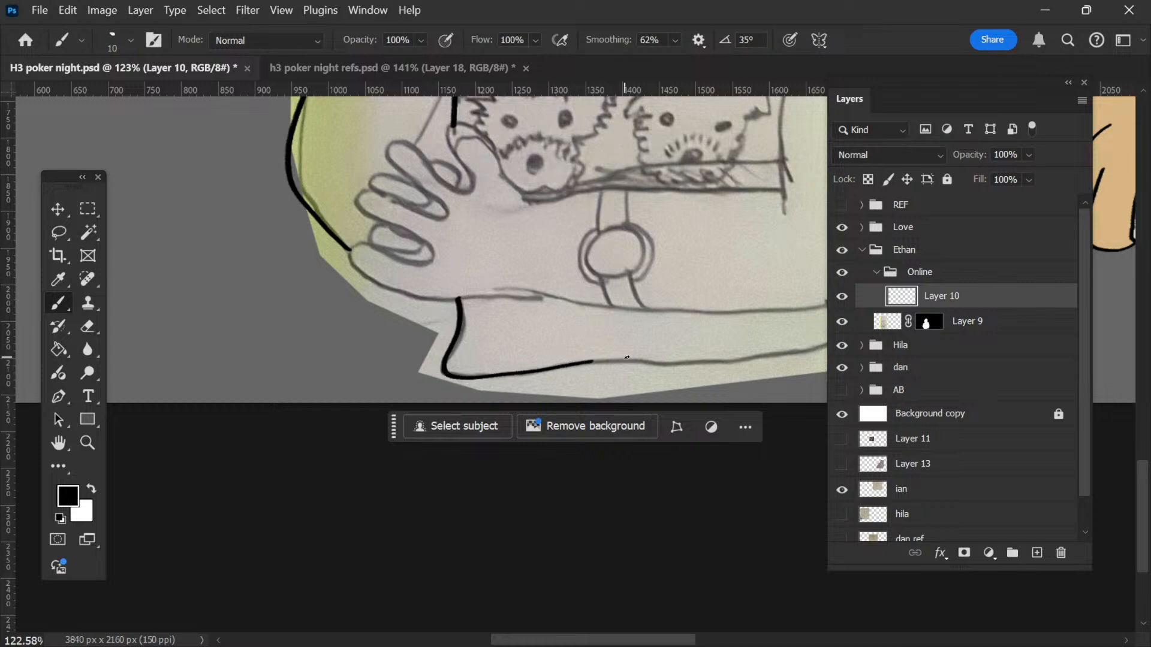
drag(677, 367, 813, 349)
key(space)
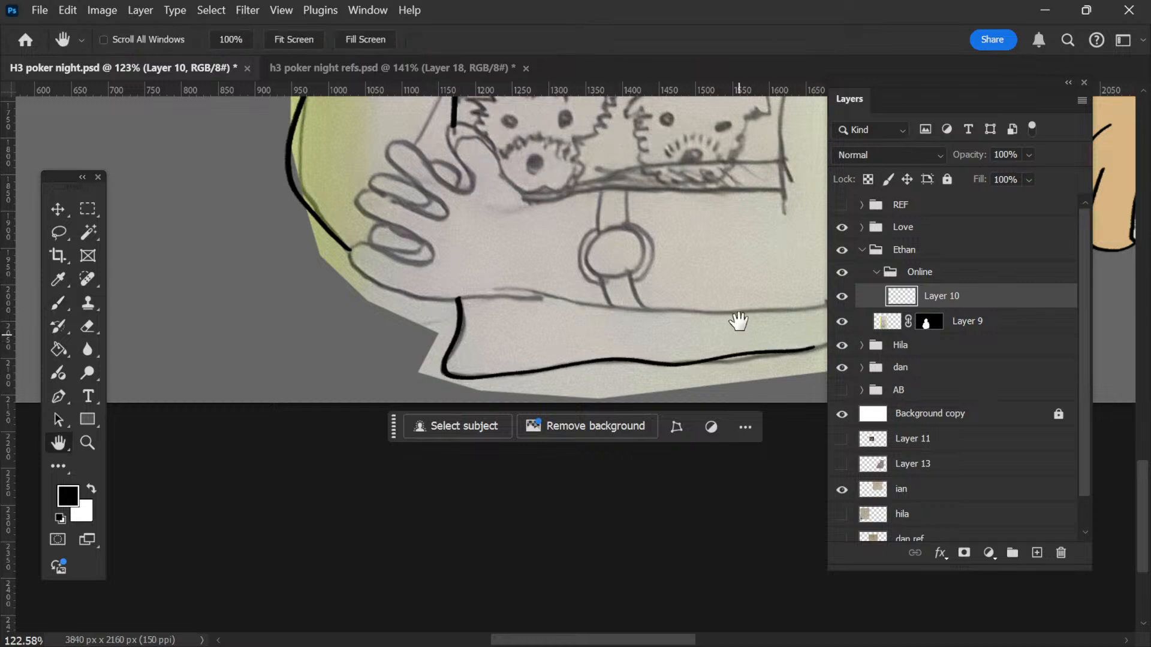
drag(737, 321, 489, 361)
drag(651, 307, 553, 329)
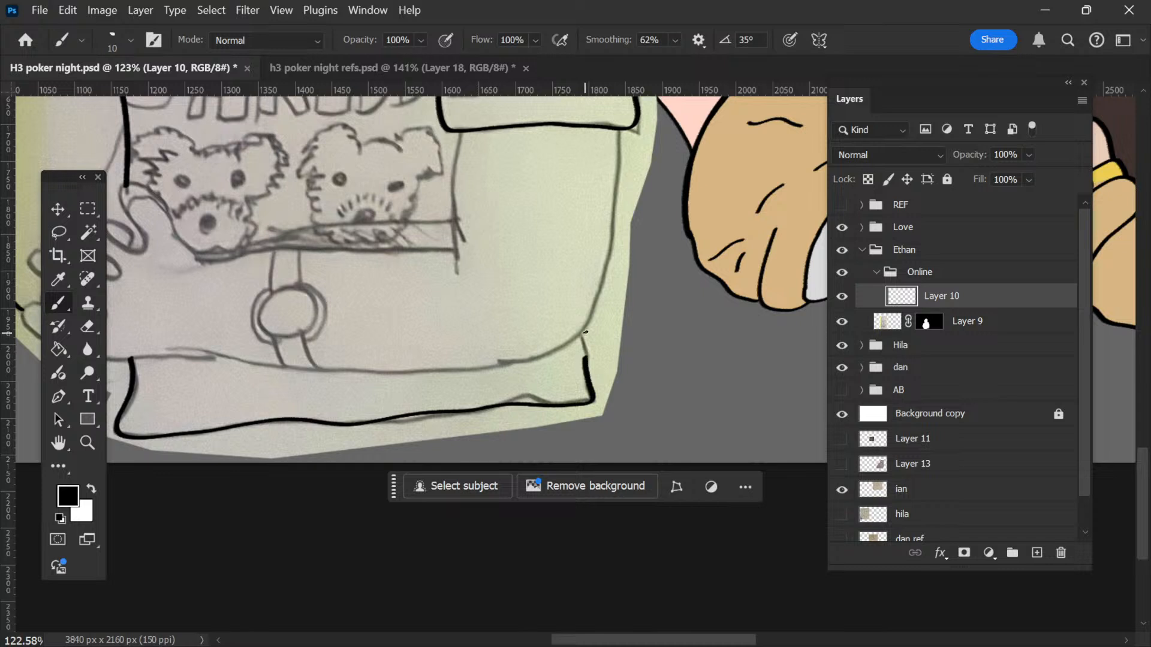
Step: Ink the inner and outer edges of the arm from the sleeve hem below SHREDDER down around the elbow
key(space)
drag(573, 317, 692, 405)
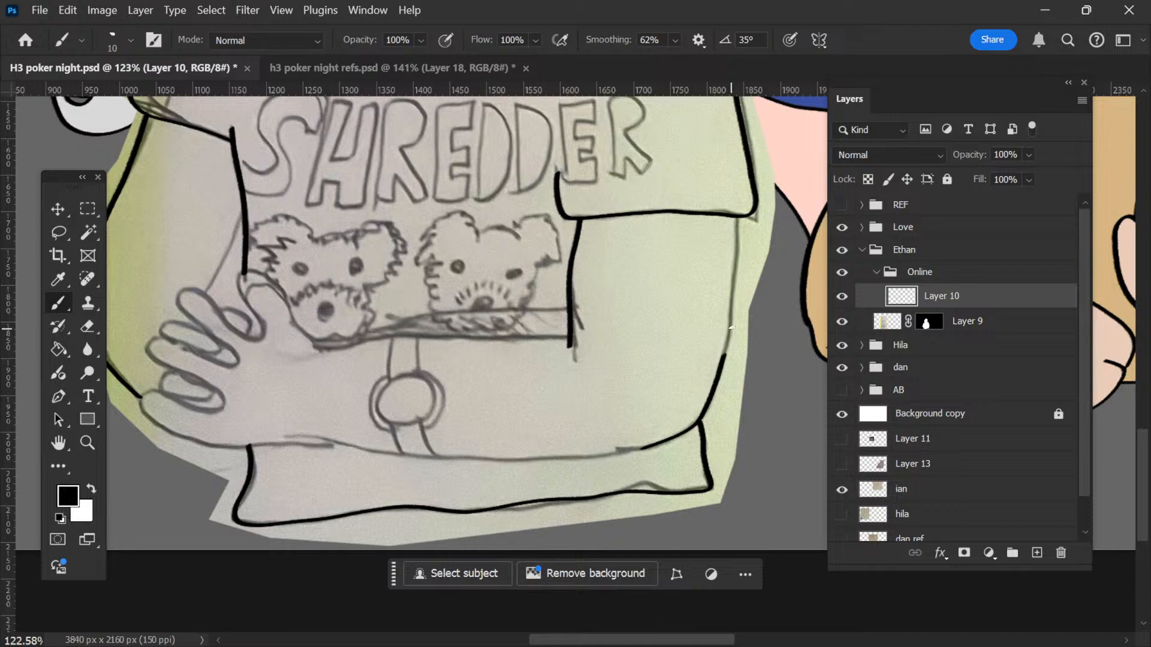
drag(731, 328, 736, 284)
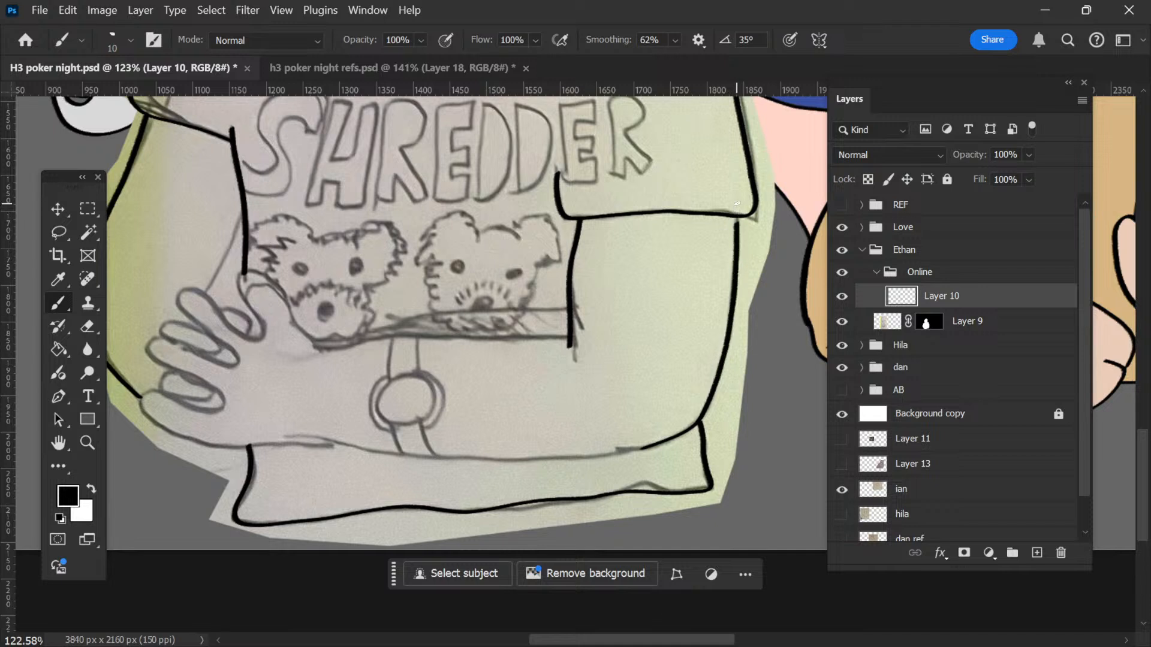
Step: Ink the watch strap segments on both sides of the round watch face, undoing a stray stroke
key(space)
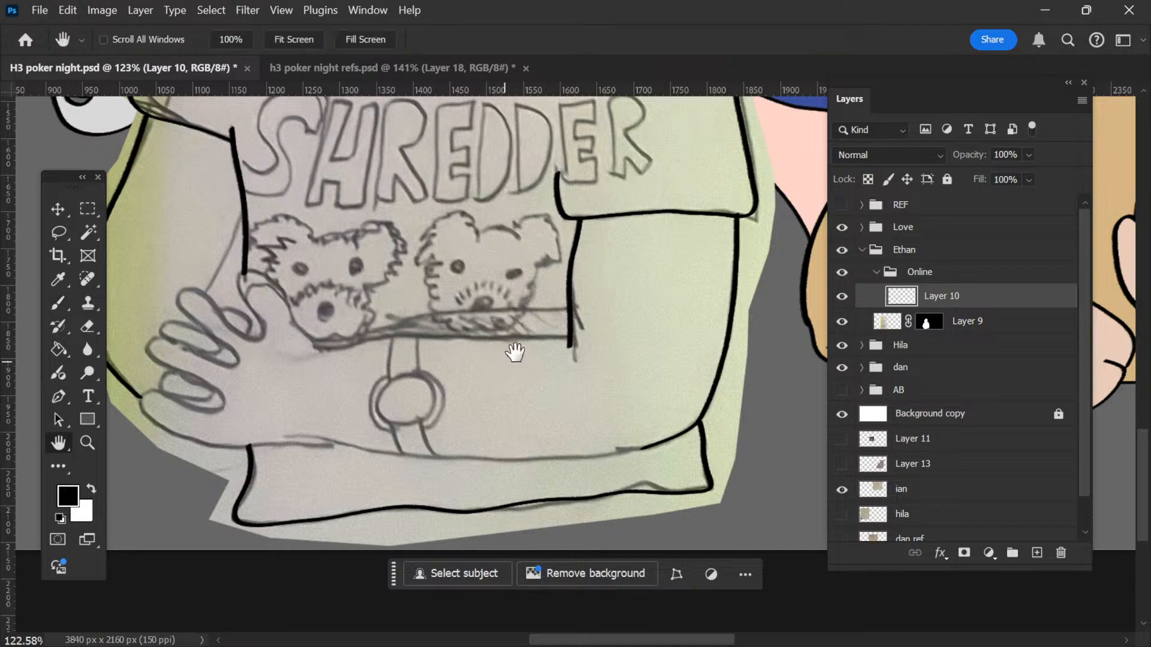
mouse_move(559, 360)
mouse_down()
mouse_move(612, 334)
mouse_move(604, 326)
mouse_up()
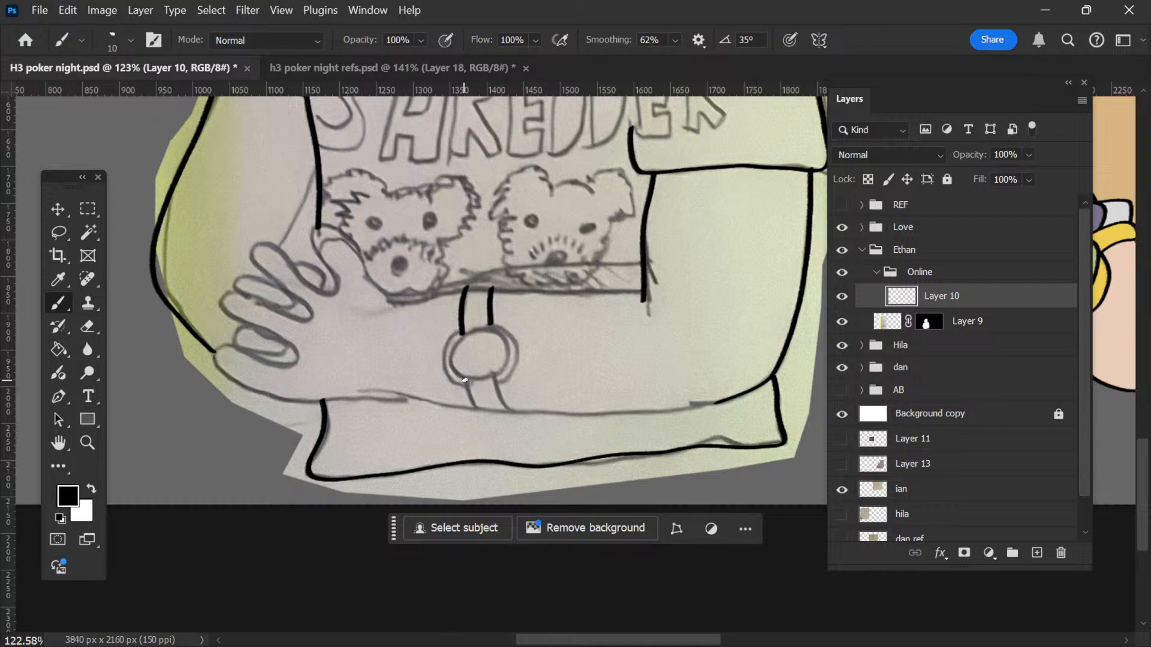
key(ctrl+z)
key(r)
drag(721, 273, 664, 355)
Step: Ink the forearm's upper edge beneath the dog print, from the torso's side line toward the hand
key(space)
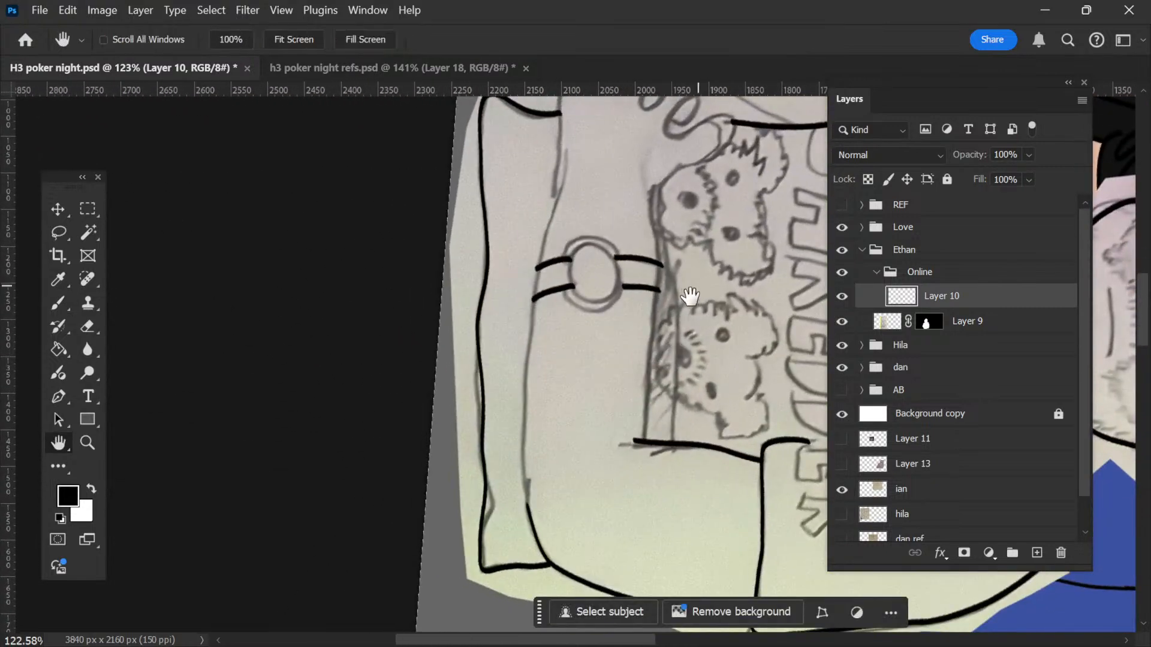
drag(689, 298, 558, 362)
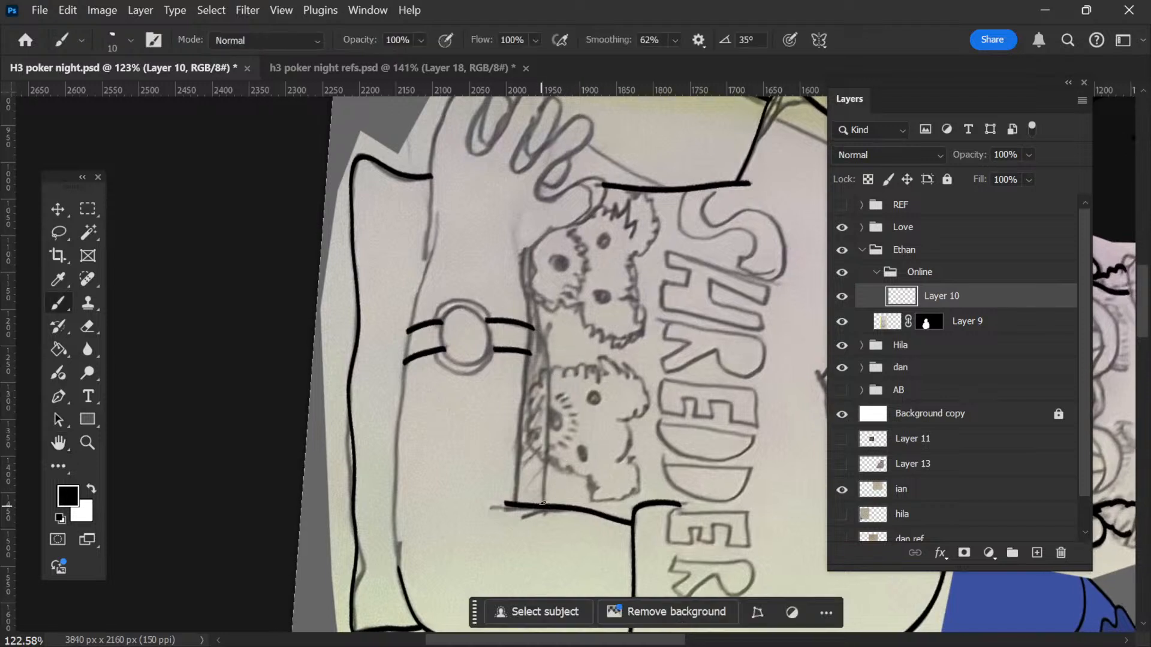
drag(543, 503, 540, 383)
drag(536, 341, 529, 305)
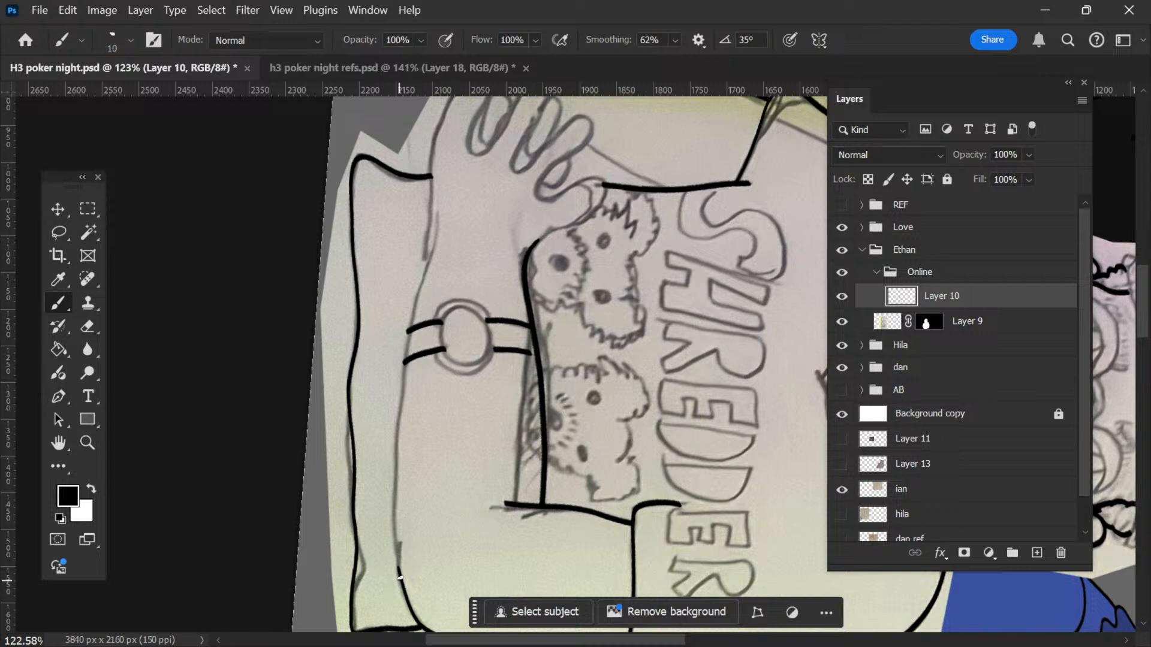
Step: Ink the forearm's lower edge from the shirt band past the watch strap down to the elbow curve
key(ctrl+z)
key(r)
drag(431, 249, 422, 288)
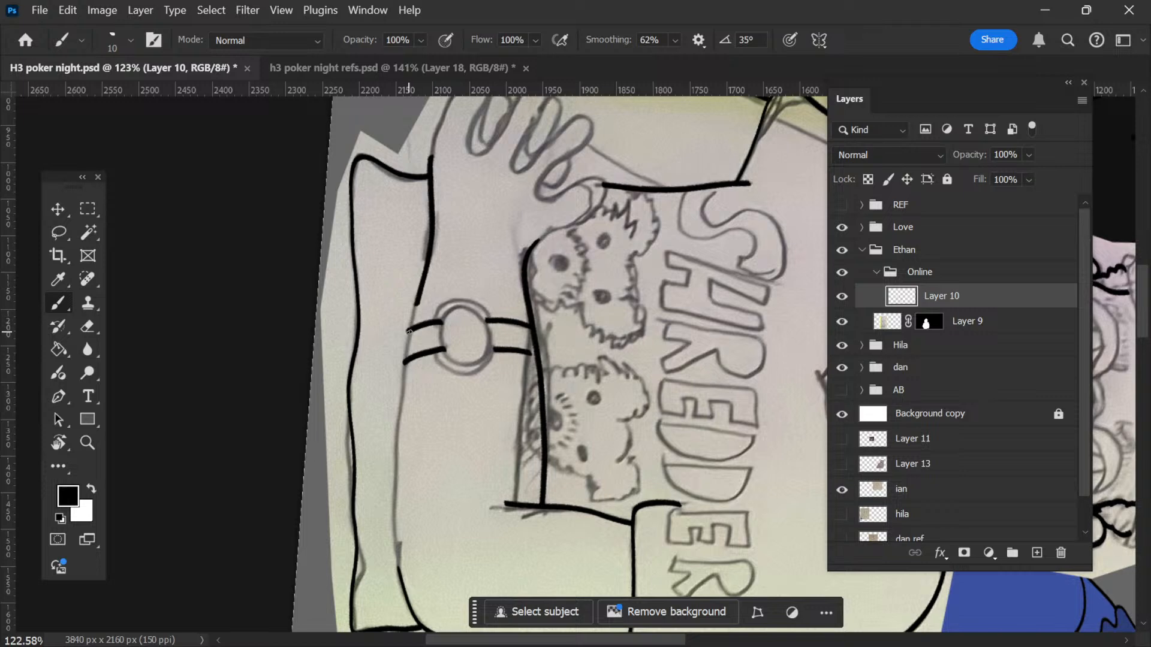
mouse_move(404, 364)
mouse_down()
mouse_move(397, 582)
mouse_move(420, 601)
mouse_up()
Step: Ink the round watch face between the strap segments and the outer rim arcs on both of its sides
key(r)
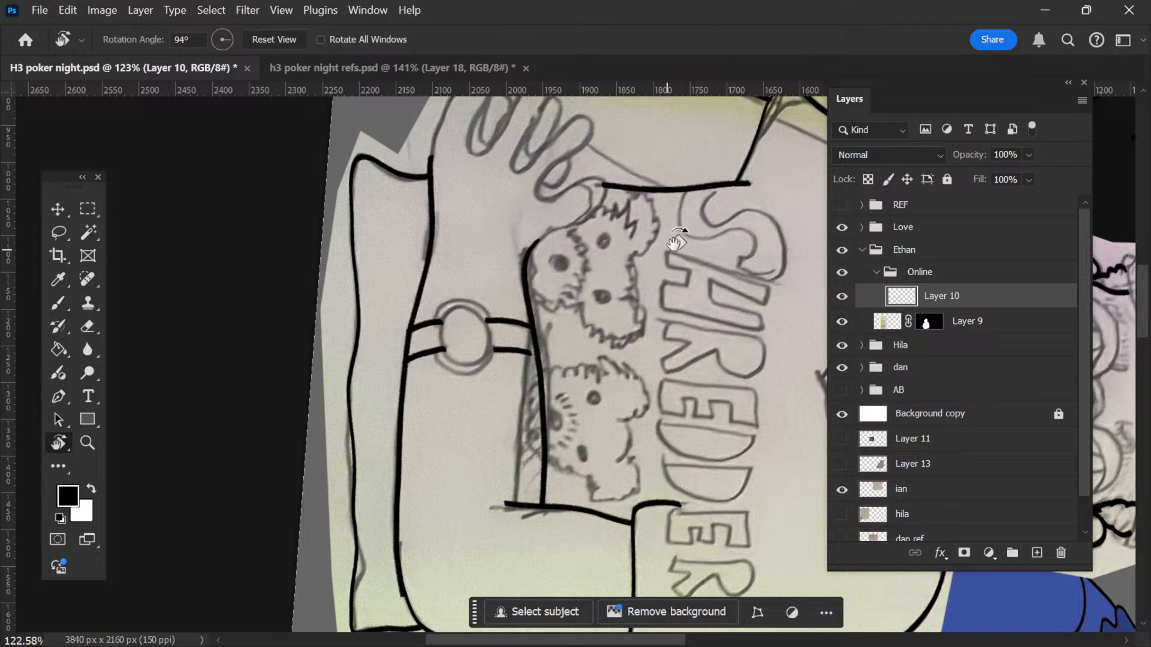
mouse_move(677, 239)
mouse_down()
mouse_move(535, 250)
mouse_move(479, 341)
mouse_move(502, 309)
mouse_up()
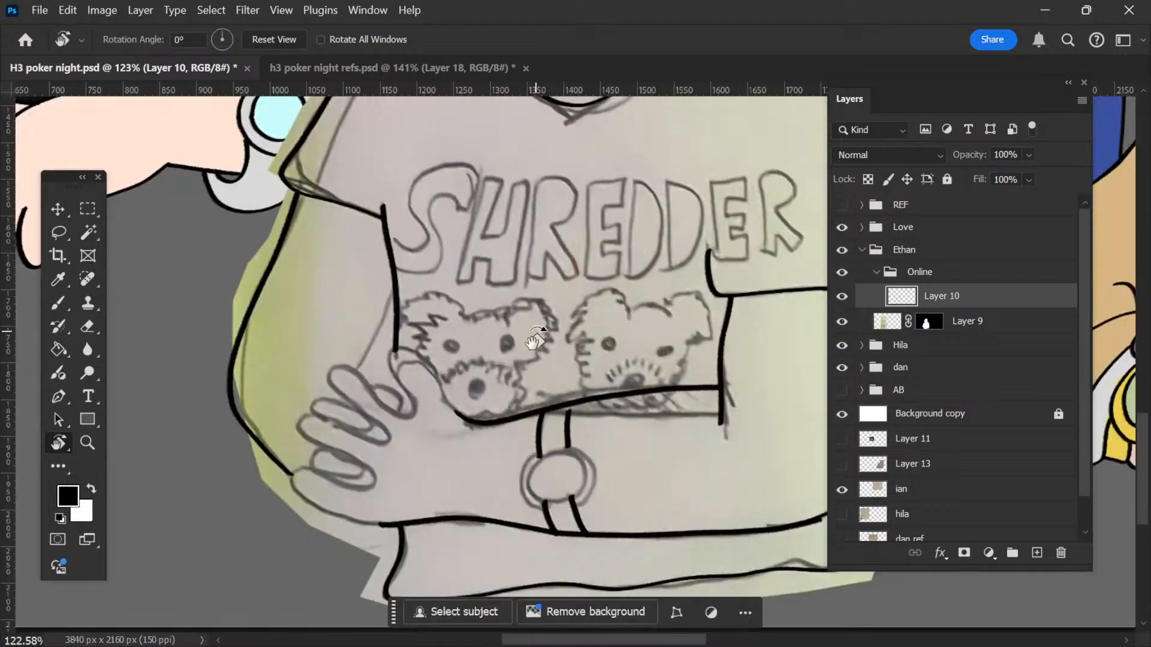
key(space)
drag(600, 372, 565, 231)
key(ctrl+space)
drag(519, 352, 554, 337)
mouse_move(465, 319)
mouse_down()
mouse_move(456, 352)
mouse_move(469, 377)
mouse_move(525, 400)
mouse_move(580, 373)
mouse_move(589, 300)
mouse_move(566, 274)
mouse_move(524, 268)
mouse_move(480, 287)
mouse_move(472, 306)
mouse_move(464, 291)
mouse_move(441, 314)
mouse_move(434, 339)
mouse_move(450, 391)
mouse_move(504, 404)
mouse_up()
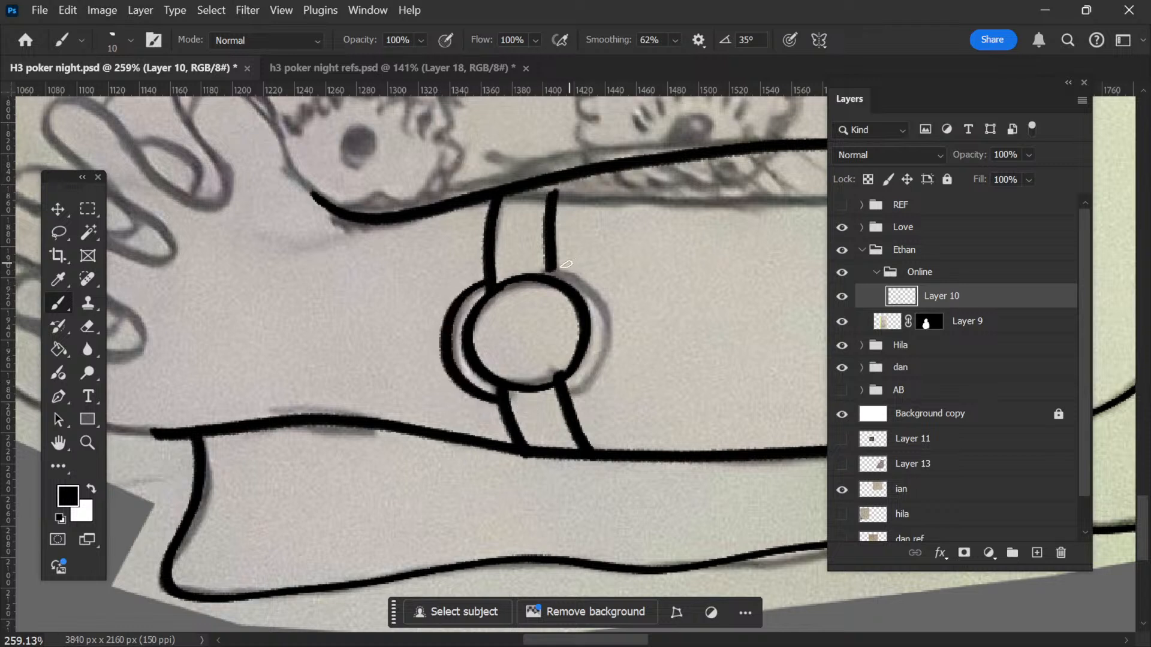
mouse_move(550, 273)
mouse_down()
mouse_move(576, 271)
mouse_move(599, 289)
mouse_move(612, 349)
mouse_move(583, 402)
mouse_move(538, 391)
mouse_move(576, 380)
mouse_move(594, 396)
mouse_up()
Step: Ink the lower arc of the watch's outer rim across the strap to join the two side arcs
key(z)
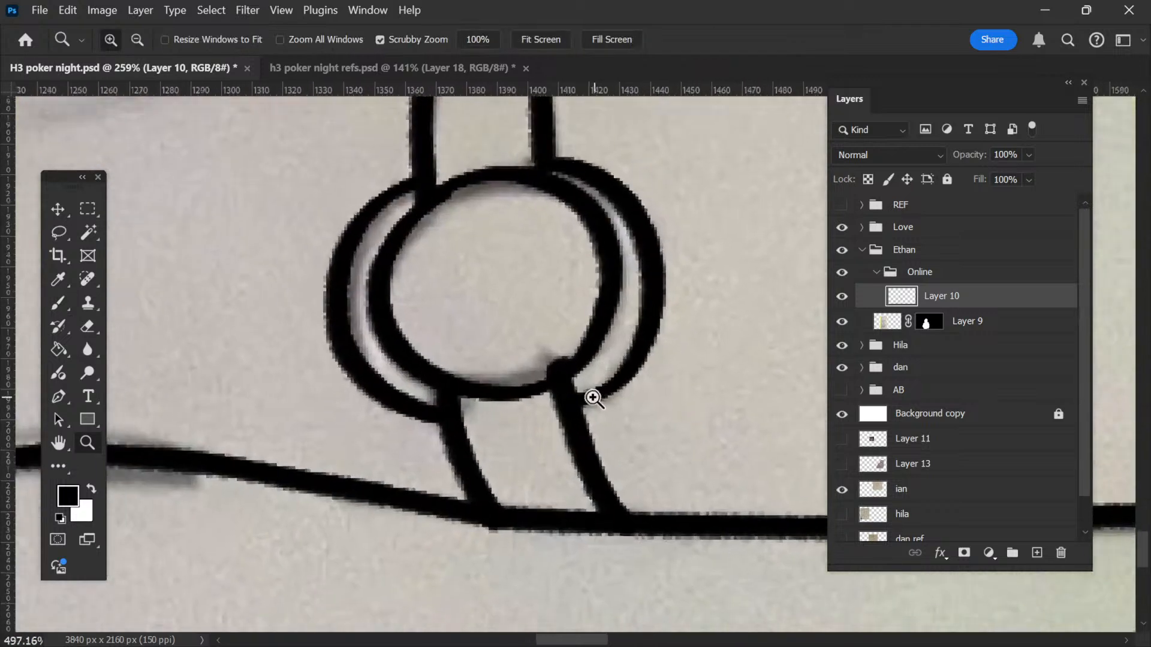
key(e)
mouse_move(530, 330)
mouse_down()
mouse_move(535, 316)
mouse_move(514, 325)
mouse_move(564, 311)
mouse_up()
key(z)
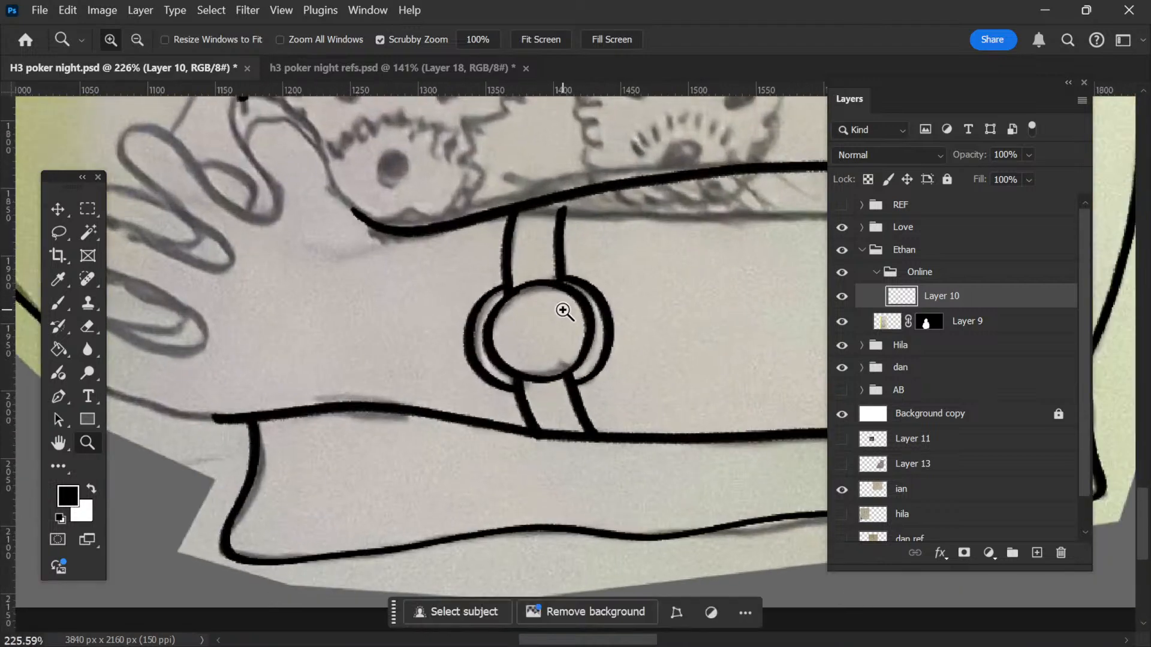
key(b)
key(z)
drag(560, 394, 586, 409)
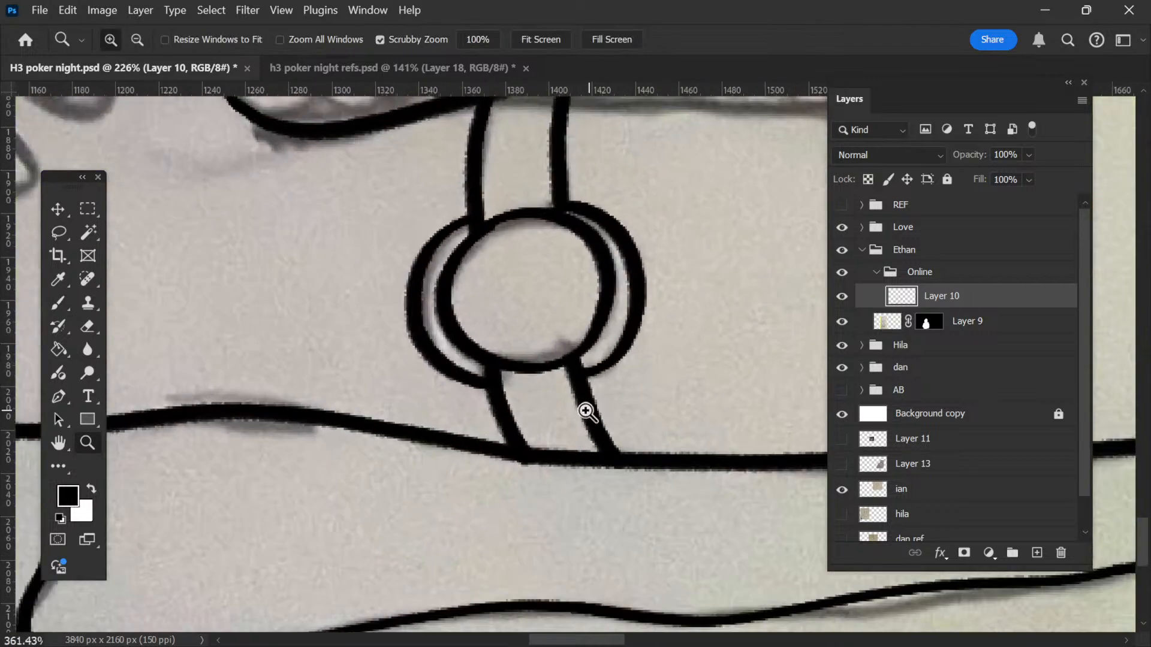
key(b)
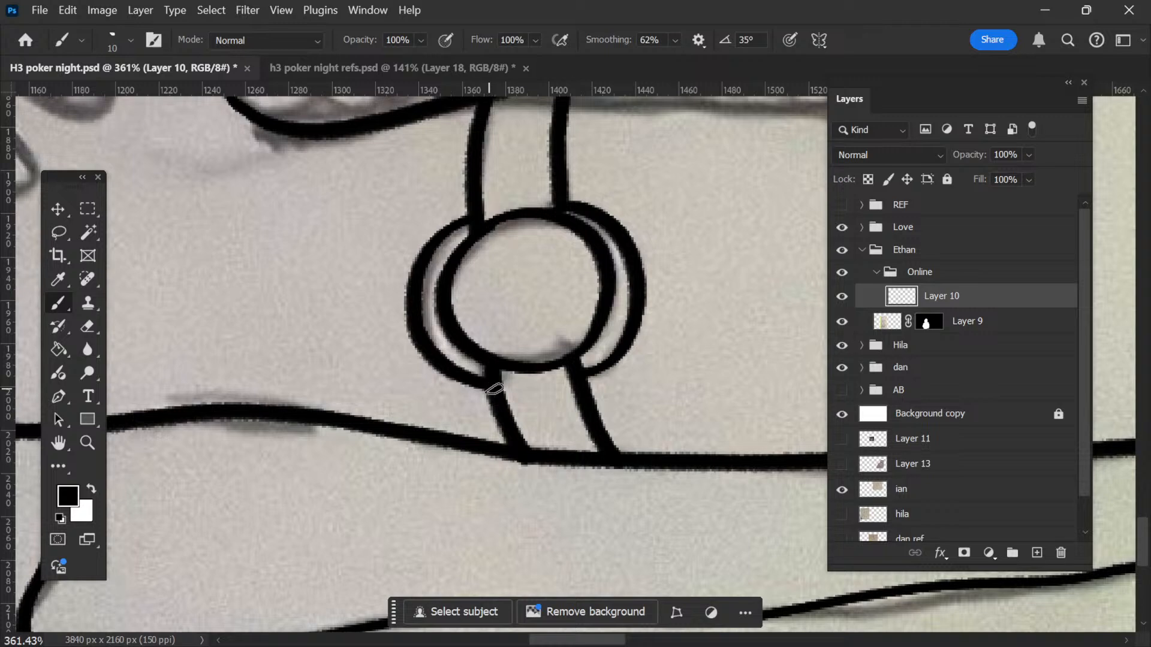
drag(503, 387, 596, 380)
Step: Erase the strap line ends that cut between the watch face and its outer rim's lower arc, using a smaller eraser
key(z)
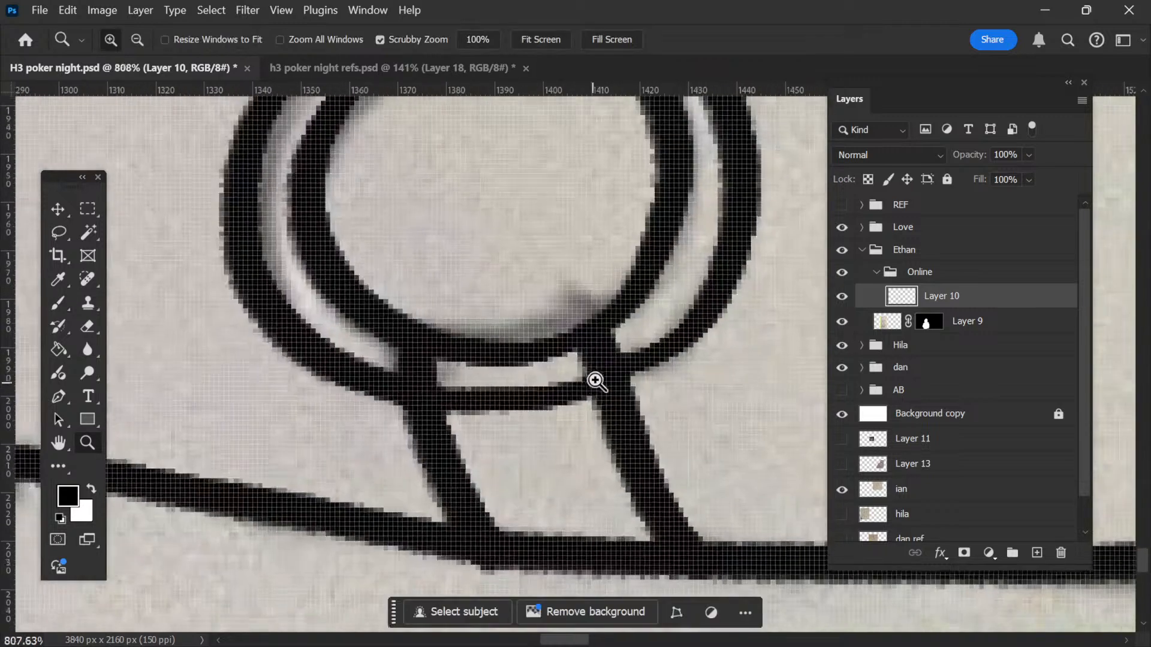
key(e)
key(bracketleft)
key(bracketleft)
key(bracketleft)
key(bracketleft)
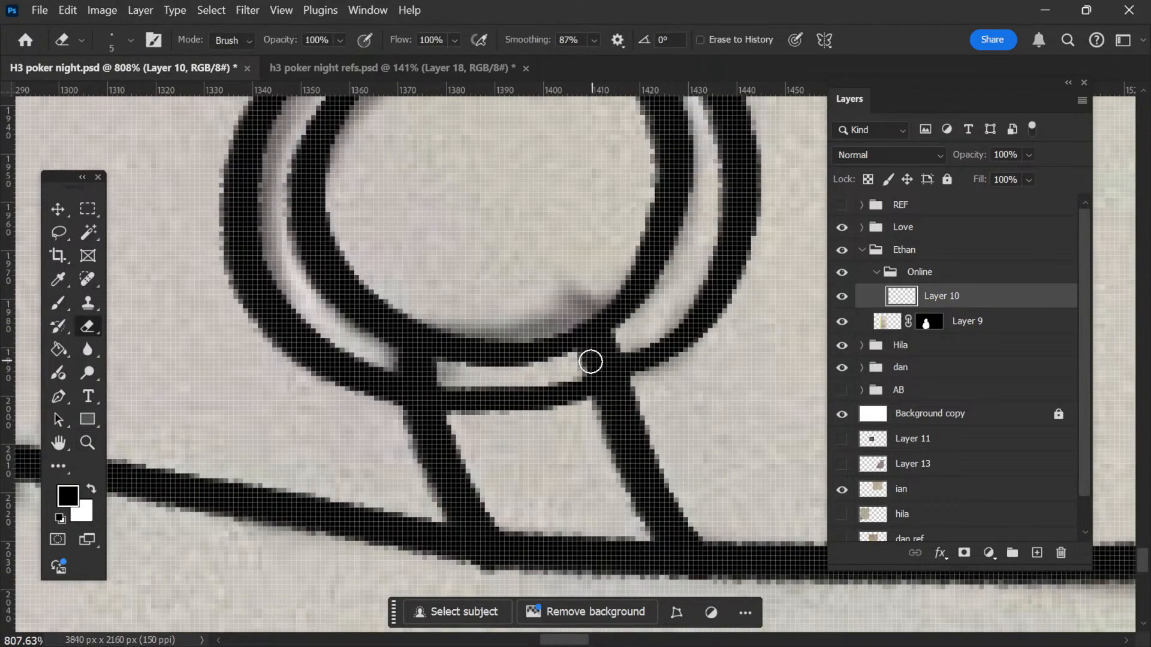
mouse_move(596, 356)
mouse_down()
mouse_move(666, 310)
mouse_move(599, 363)
mouse_up()
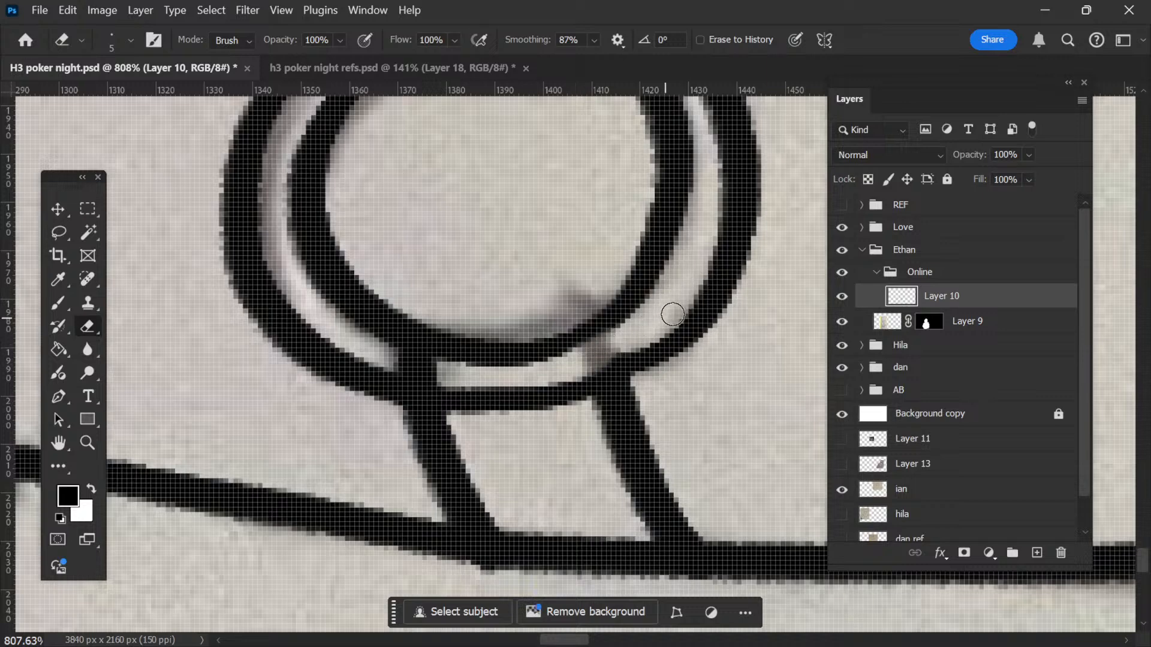
mouse_move(424, 377)
mouse_down()
mouse_move(408, 362)
mouse_move(434, 372)
mouse_move(386, 350)
mouse_move(524, 382)
mouse_move(506, 372)
mouse_up()
key(z)
drag(543, 330, 459, 318)
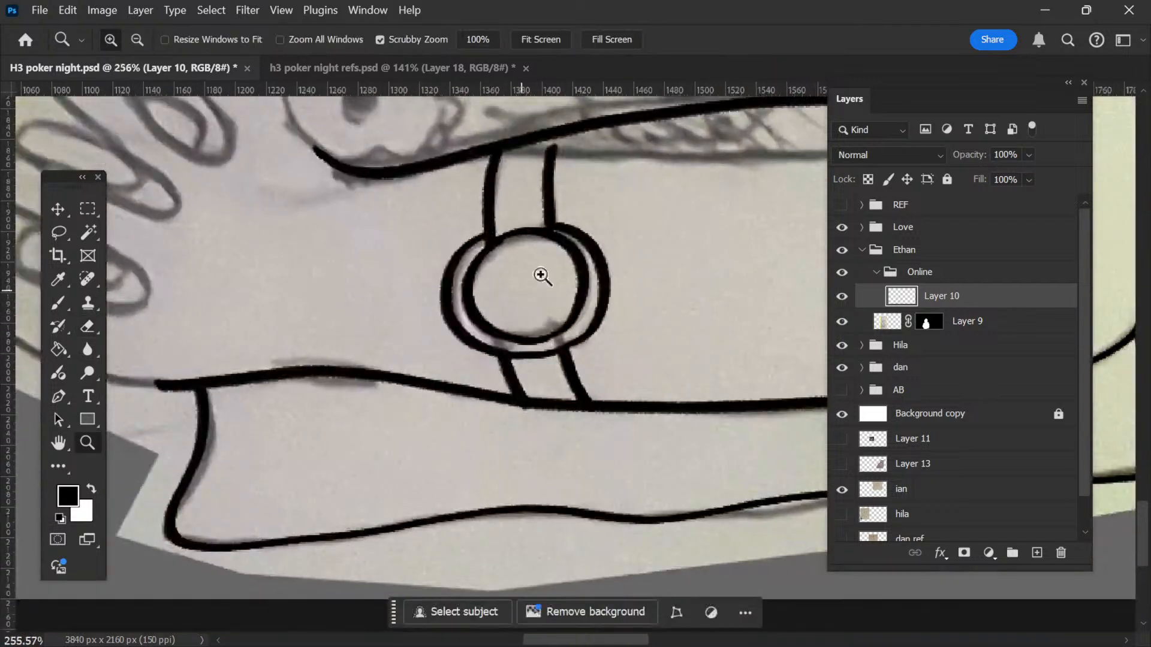
drag(536, 219, 559, 226)
key(b)
mouse_move(457, 259)
mouse_down()
mouse_move(528, 219)
mouse_move(579, 222)
mouse_move(601, 230)
mouse_move(526, 225)
mouse_move(575, 223)
mouse_move(626, 251)
mouse_up()
key(ctrl+z)
key(ctrl+z)
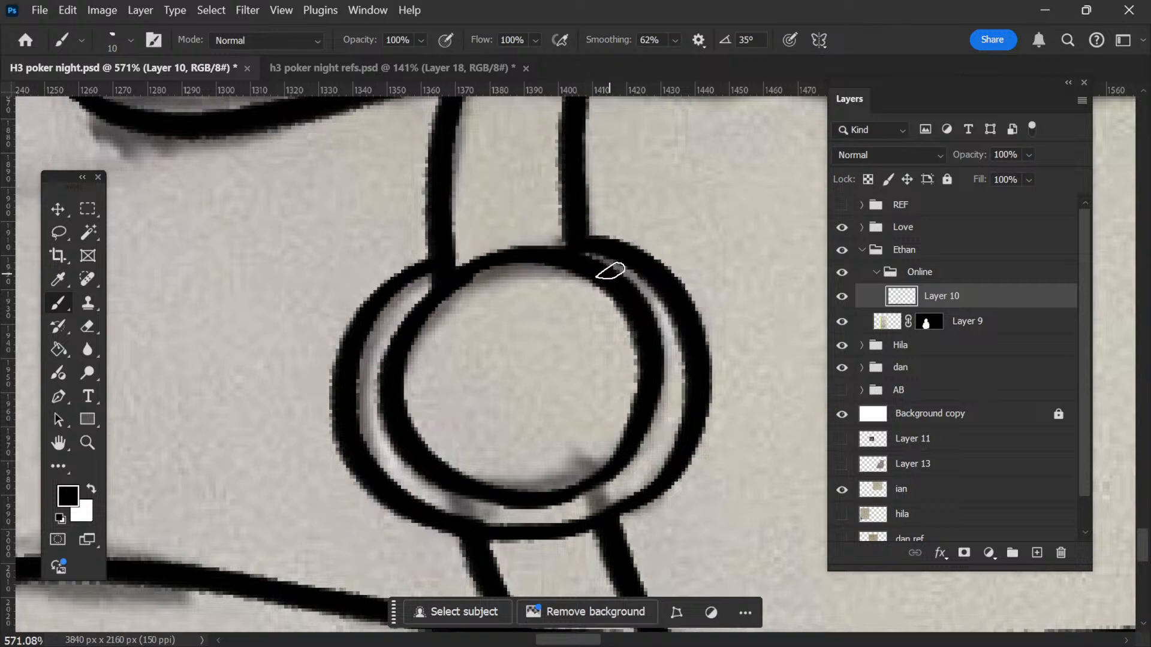
Step: Erase the strap line's overlap between the watch face and the upper end of the outer rim
key(e)
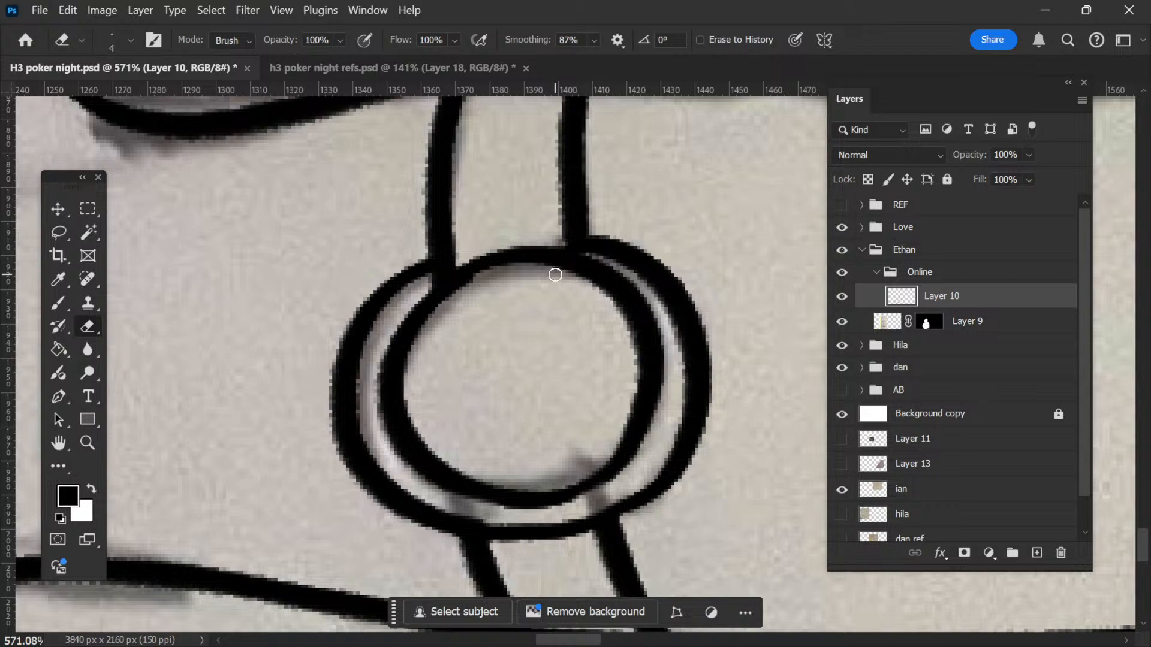
mouse_move(495, 243)
mouse_down()
mouse_move(444, 268)
mouse_move(518, 217)
mouse_up()
drag(422, 290, 549, 212)
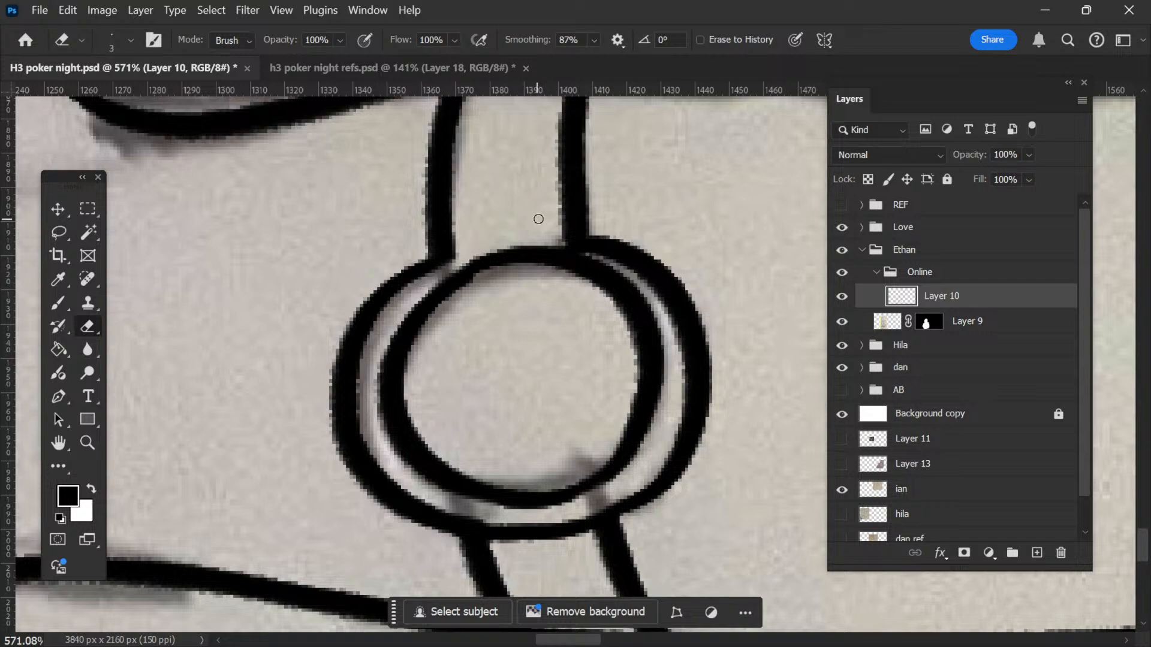
Step: Ink the upper arc of the watch's outer rim across the strap and clean the gap around the face
key(b)
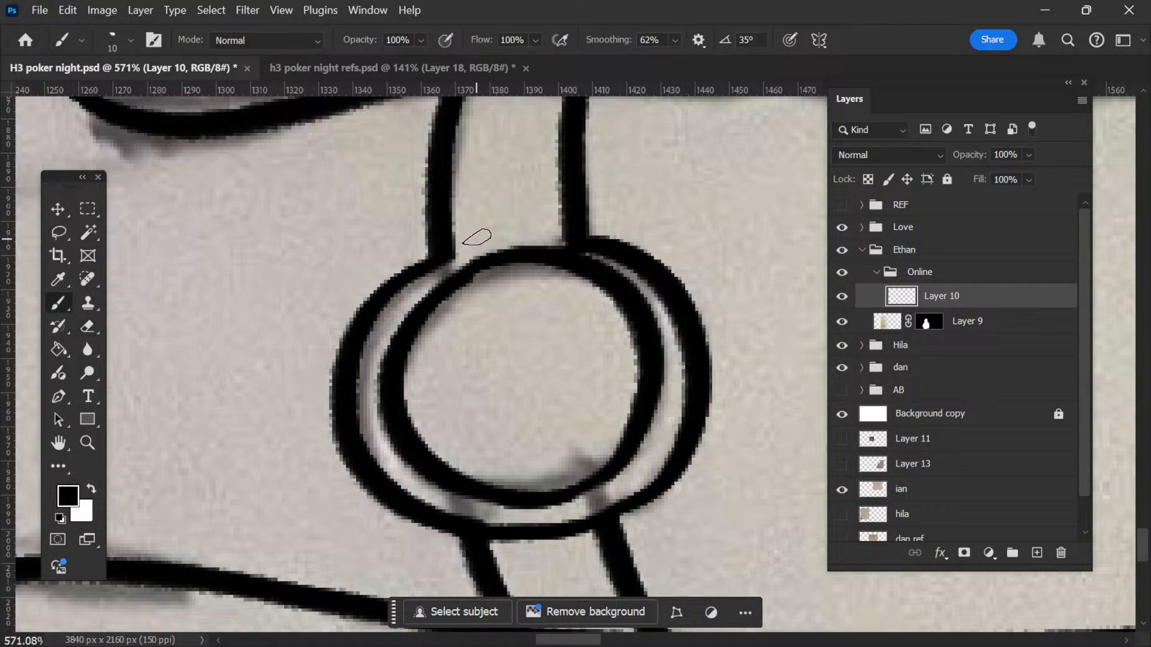
mouse_move(444, 254)
mouse_down()
mouse_move(569, 227)
mouse_move(628, 248)
mouse_move(591, 258)
mouse_up()
key(e)
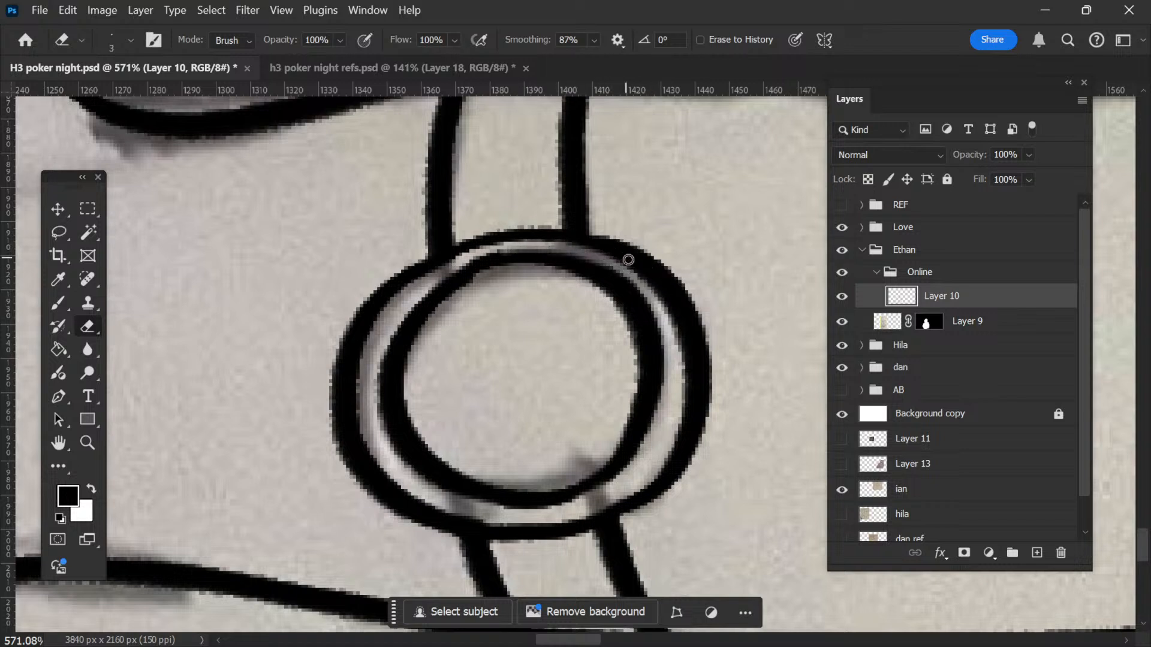
key(b)
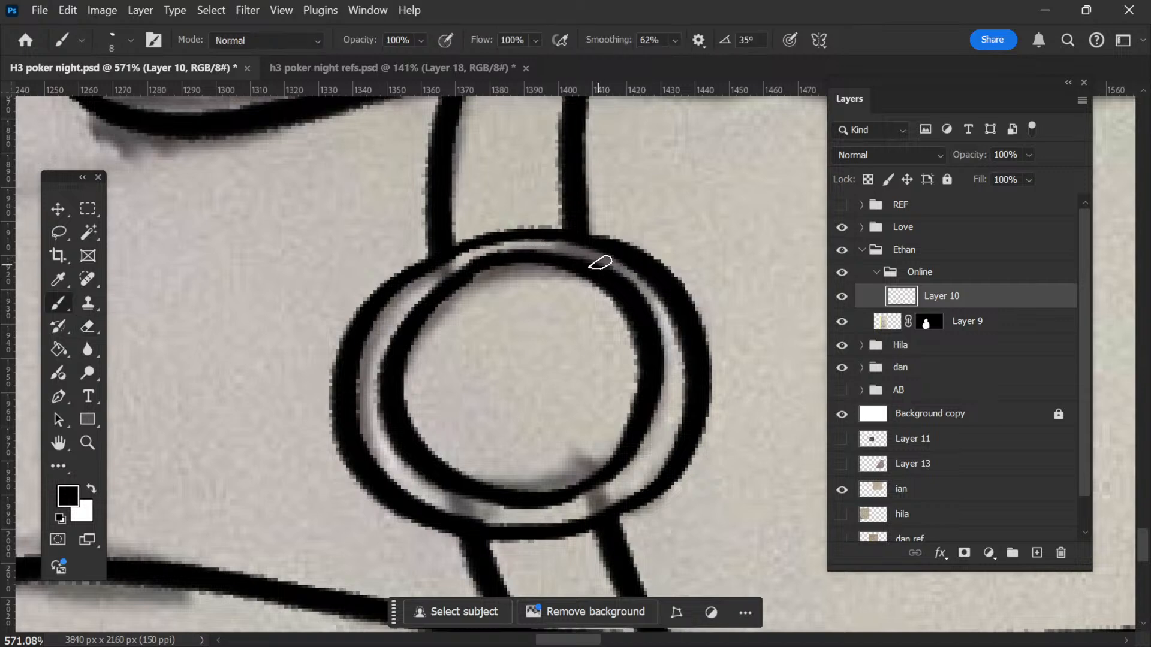
Step: Ink the hand's fingers as a continuous outline from the lowest finger up to the topmost fingertip, undoing a stray dot
key(z)
mouse_move(647, 298)
mouse_down()
mouse_move(548, 249)
mouse_move(592, 285)
mouse_up()
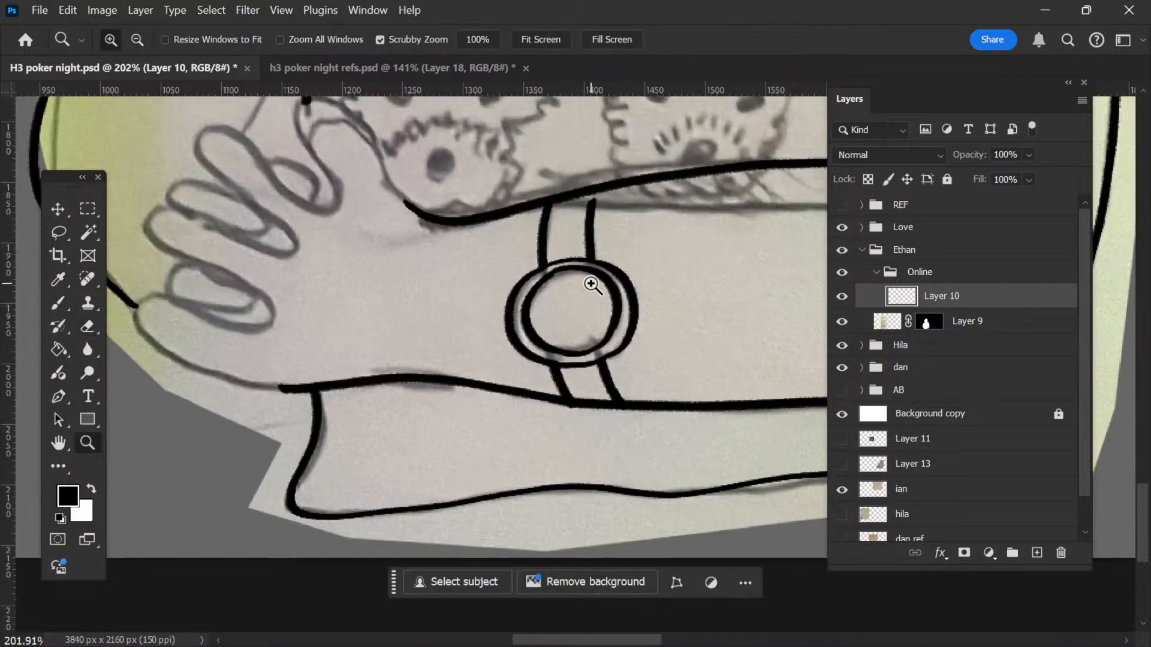
key(space)
drag(416, 314, 616, 303)
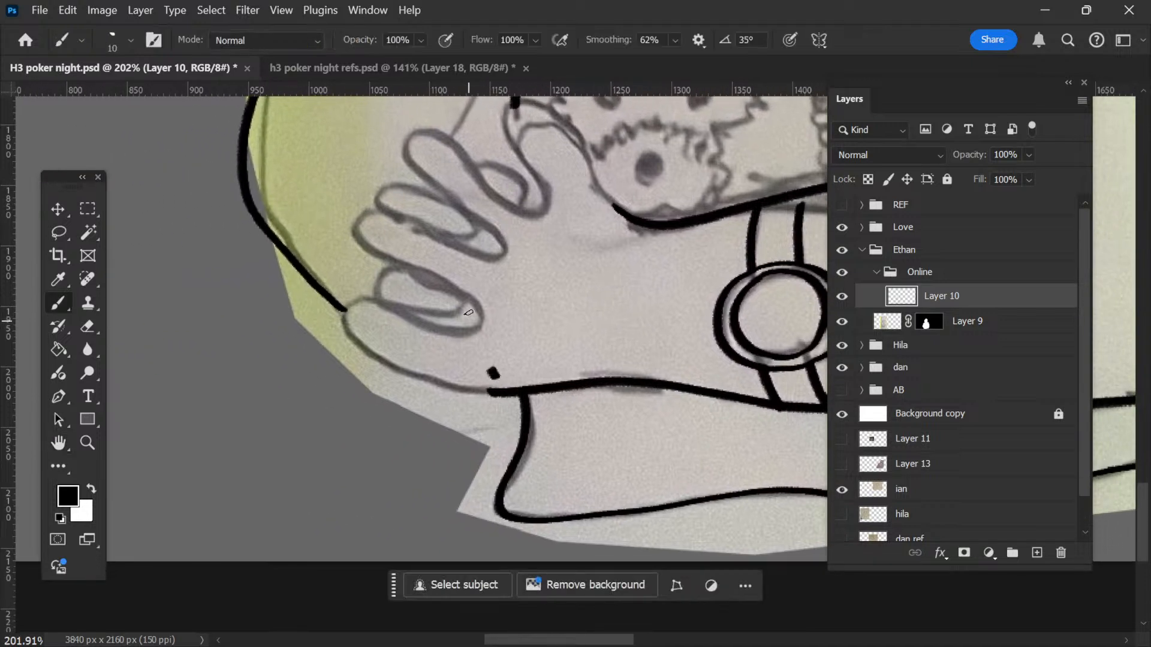
key(ctrl+z)
mouse_move(352, 340)
mouse_down()
mouse_move(350, 290)
mouse_move(467, 334)
mouse_up()
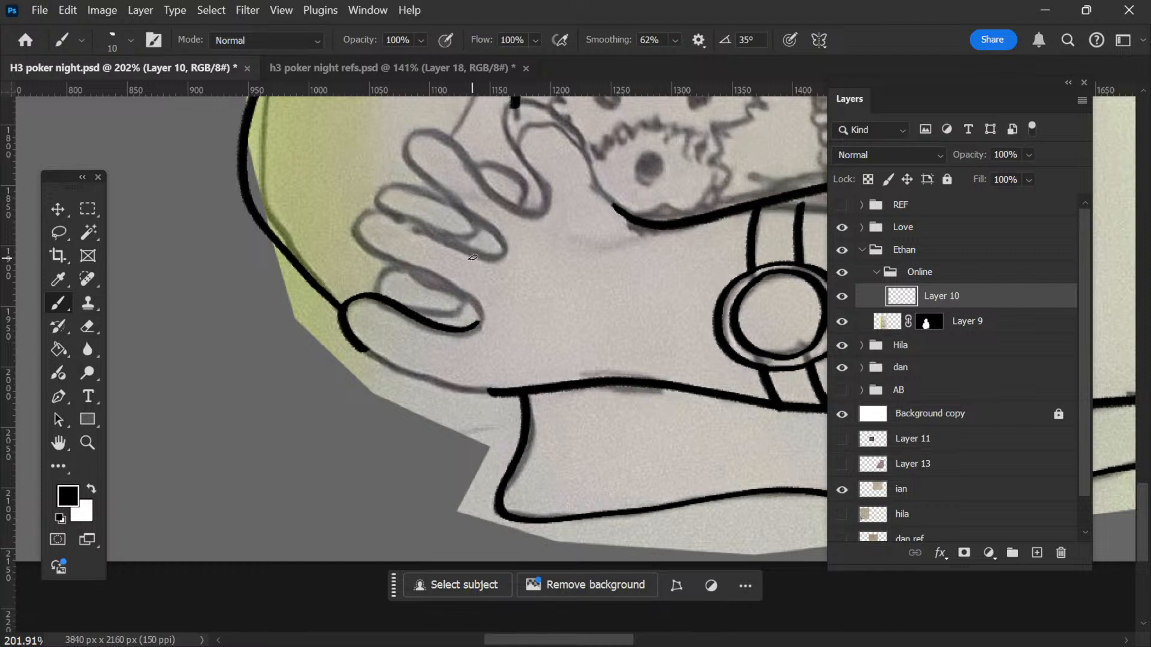
mouse_move(382, 258)
mouse_down()
mouse_move(345, 218)
mouse_move(364, 203)
mouse_move(425, 226)
mouse_up()
mouse_move(414, 270)
mouse_down()
mouse_move(484, 310)
mouse_move(477, 345)
mouse_up()
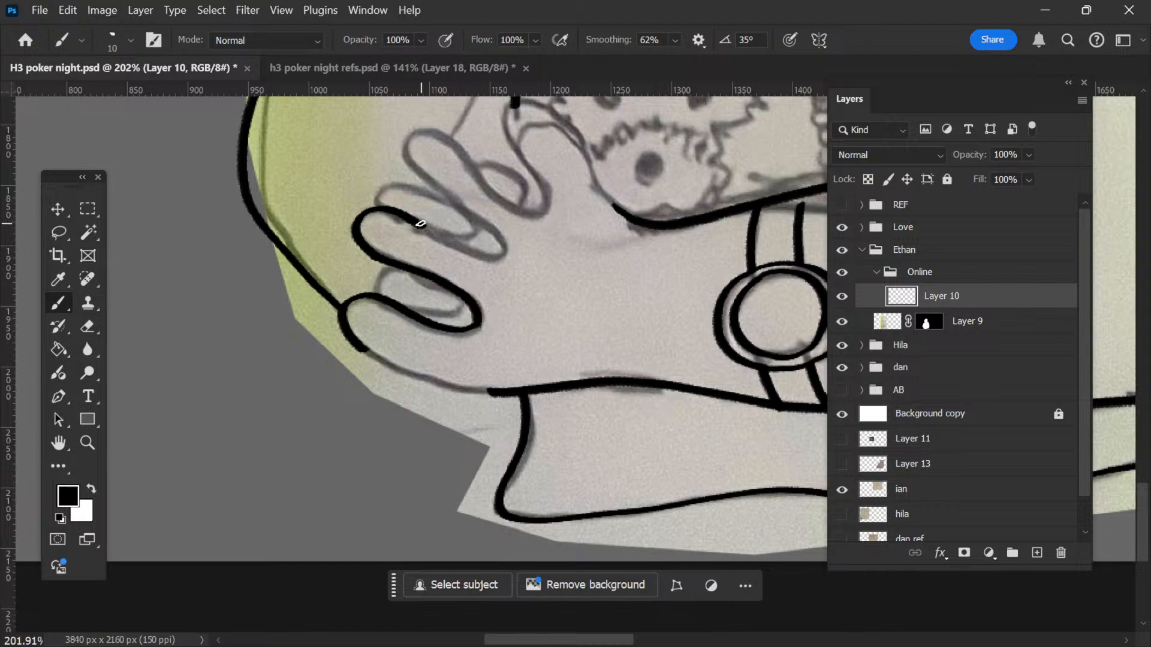
mouse_move(454, 243)
mouse_down()
mouse_move(495, 264)
mouse_move(514, 250)
mouse_move(403, 162)
mouse_move(397, 140)
mouse_move(415, 122)
mouse_move(452, 127)
mouse_move(501, 200)
mouse_move(542, 220)
mouse_move(555, 197)
mouse_move(509, 141)
mouse_move(497, 106)
mouse_move(527, 94)
mouse_move(566, 120)
mouse_up()
Step: Ink the topmost finger's outer edge down beside the dog print to meet the forearm's upper edge
key(space)
drag(658, 228, 507, 318)
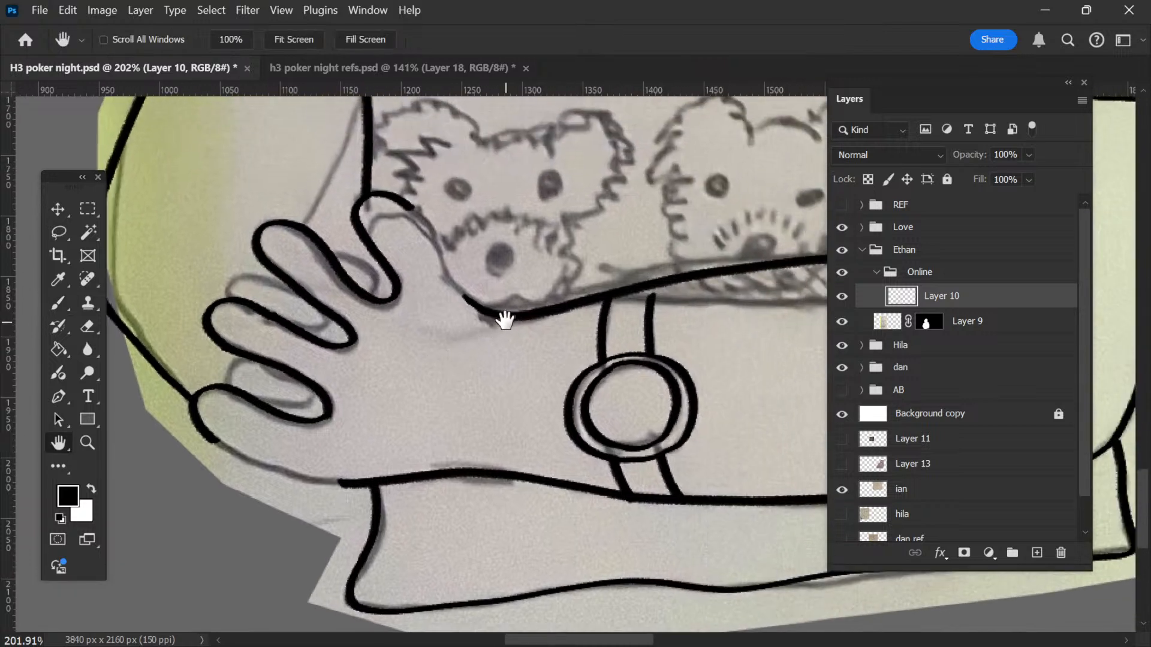
mouse_move(441, 242)
mouse_down()
mouse_move(469, 313)
mouse_move(501, 320)
mouse_up()
Step: Ink the hand's lower edge from the lowest finger to the forearm line above the shirt band
key(g)
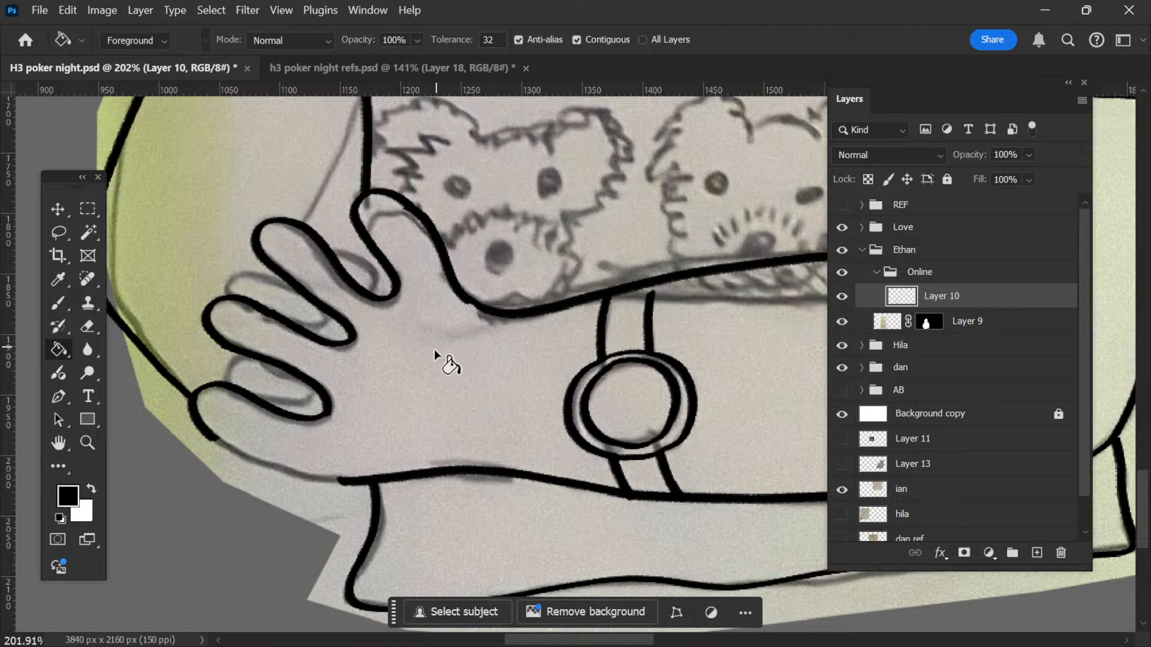
key(space)
drag(435, 351, 452, 353)
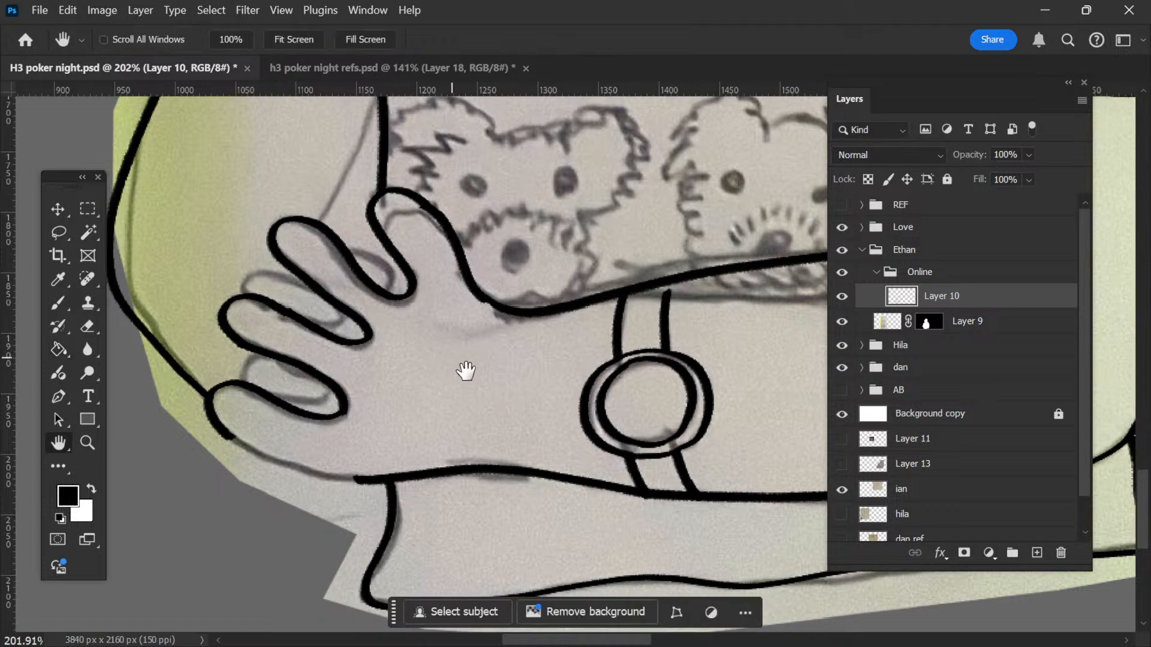
drag(476, 386, 582, 278)
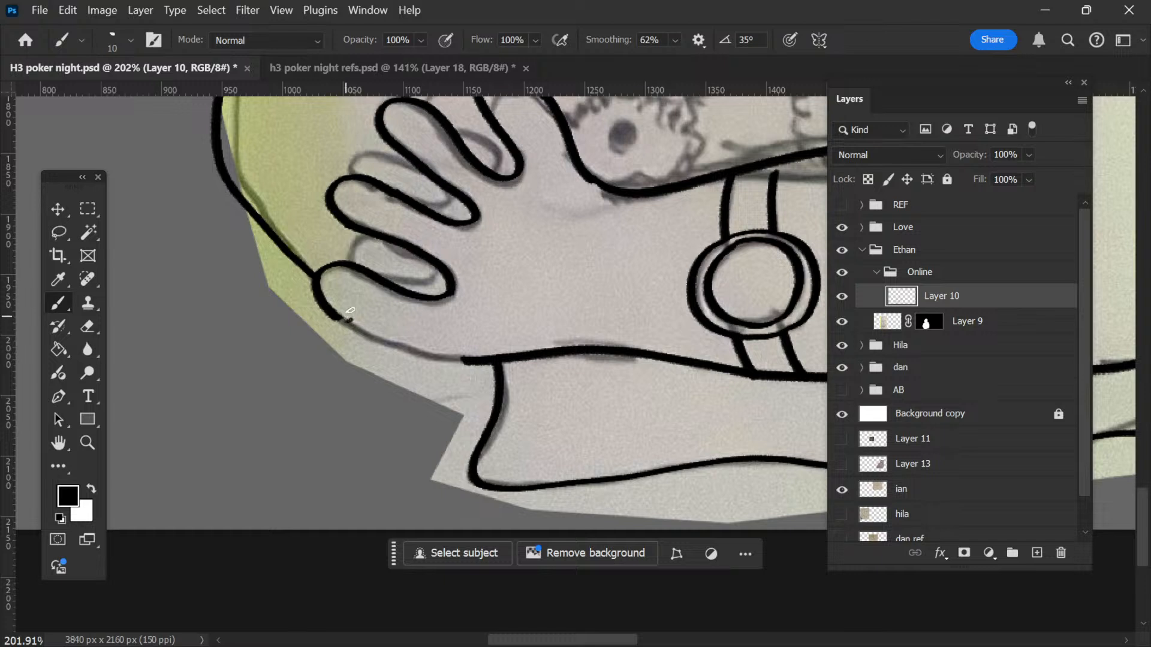
mouse_move(329, 314)
mouse_down()
mouse_move(367, 337)
mouse_move(492, 364)
mouse_up()
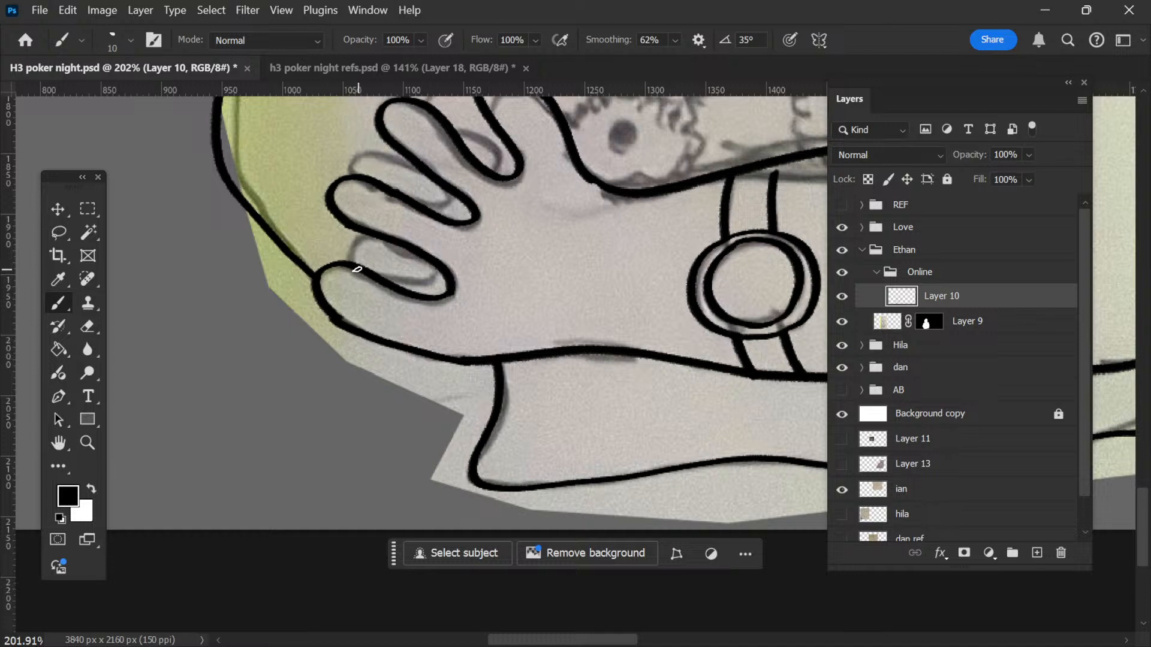
Step: Ink the short arcs closing the gaps between the fingers, undoing the stray fill and stroke
key(g)
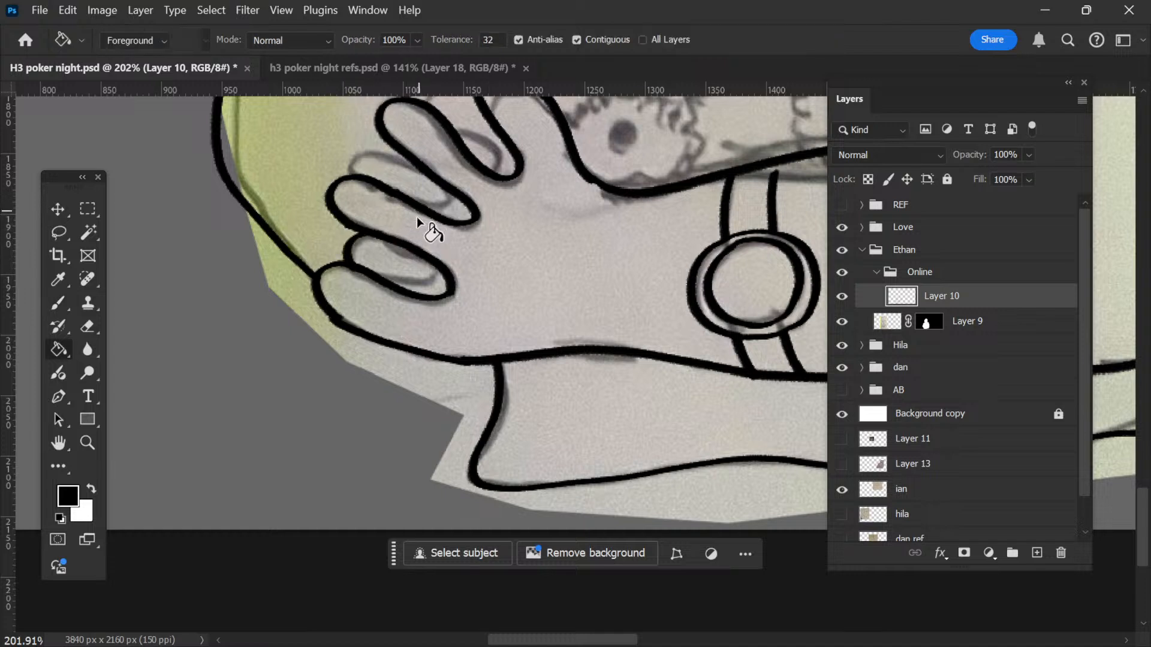
click(422, 245)
key(ctrl+z)
key(space)
drag(423, 240, 380, 333)
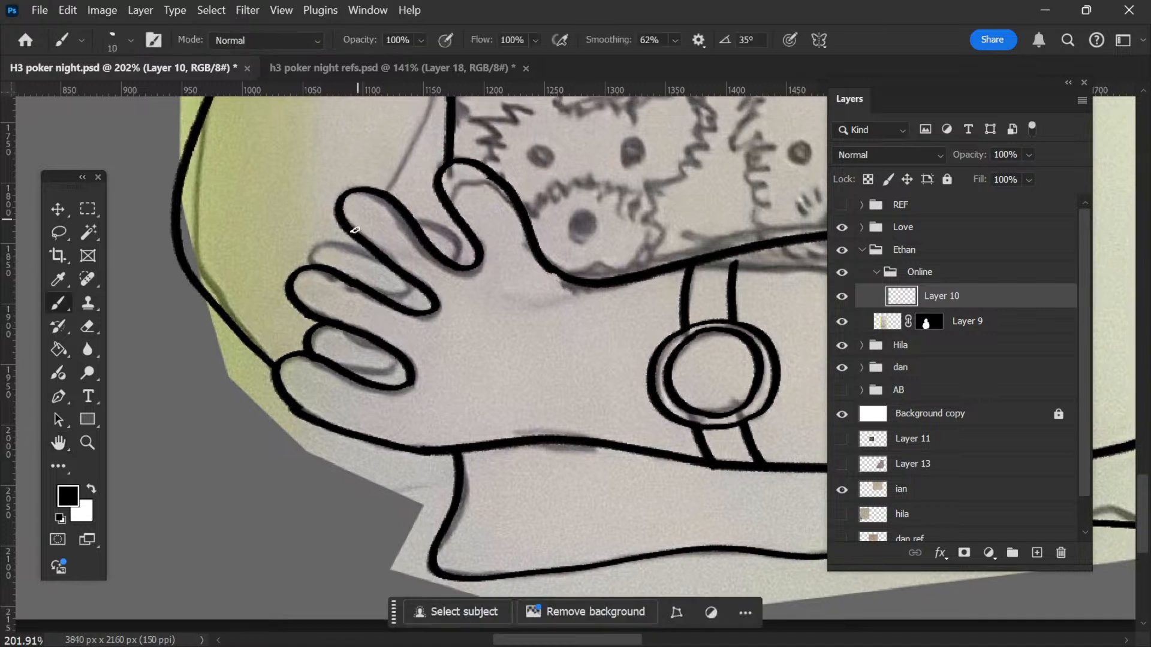
mouse_move(350, 233)
mouse_down()
mouse_move(332, 264)
mouse_move(334, 237)
mouse_move(362, 235)
mouse_up()
key(ctrl+z)
drag(462, 243, 459, 253)
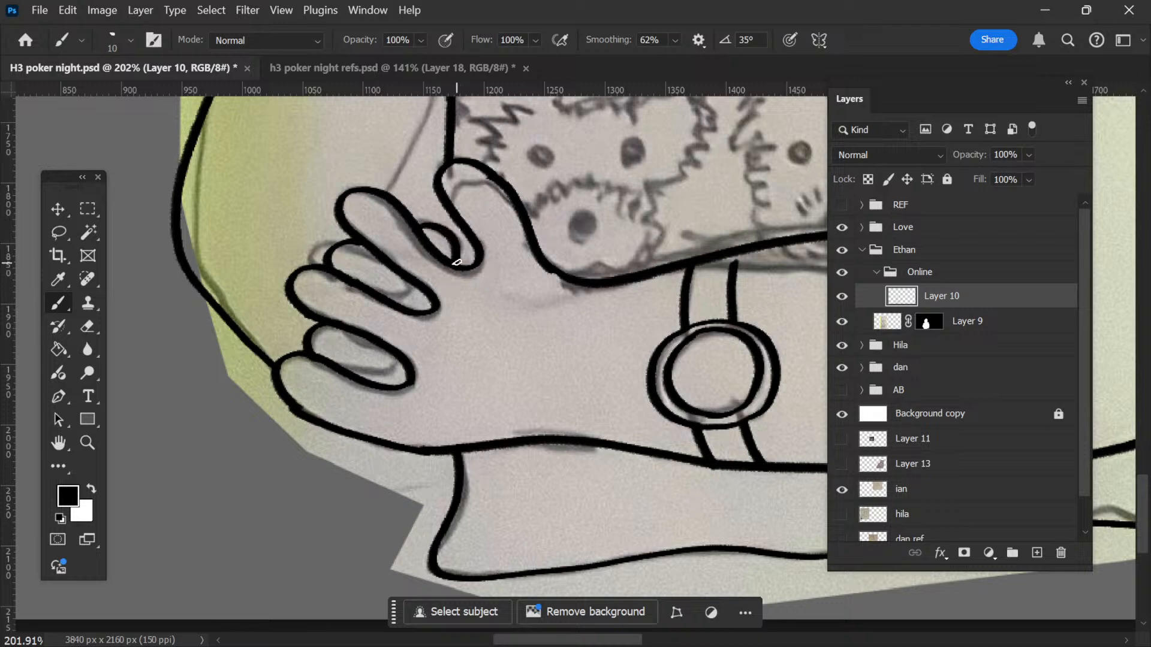
Step: Ink the cap brim's rounded ends and its curved lower edge across the forehead above the glasses
key(ctrl+space)
drag(663, 277, 612, 280)
key(space)
mouse_move(779, 178)
mouse_down()
mouse_move(434, 388)
mouse_move(645, 324)
mouse_move(547, 329)
mouse_move(493, 388)
mouse_up()
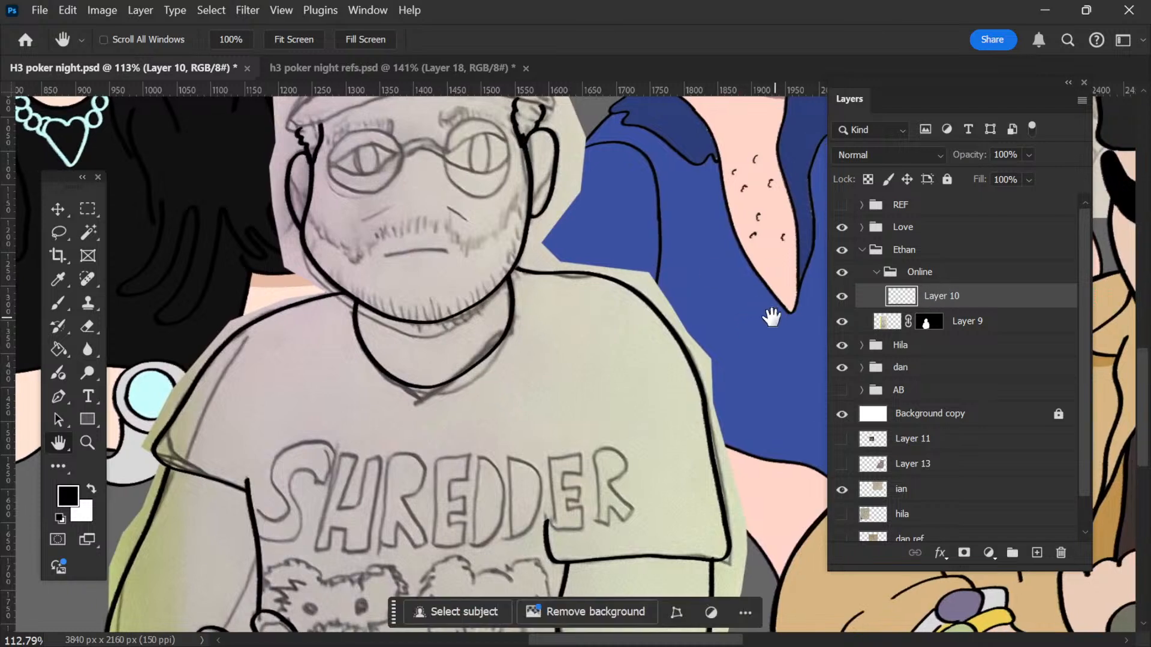
drag(550, 205, 534, 383)
drag(340, 231, 436, 251)
scroll(534, 271, up, 3)
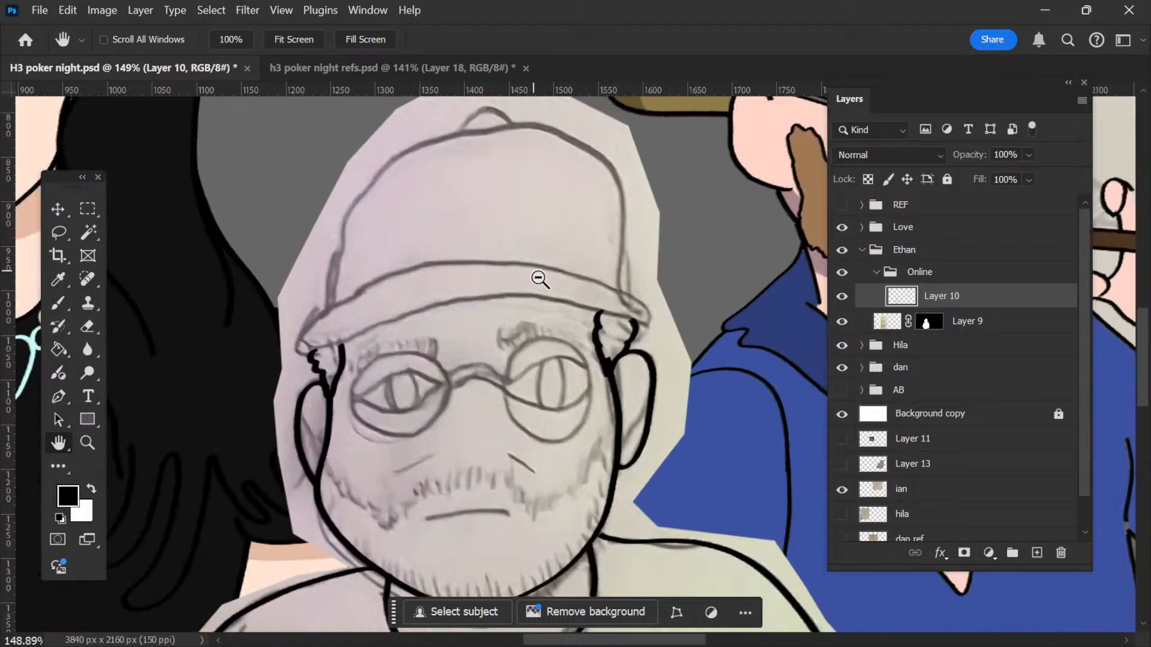
scroll(539, 279, up, 1)
key(b)
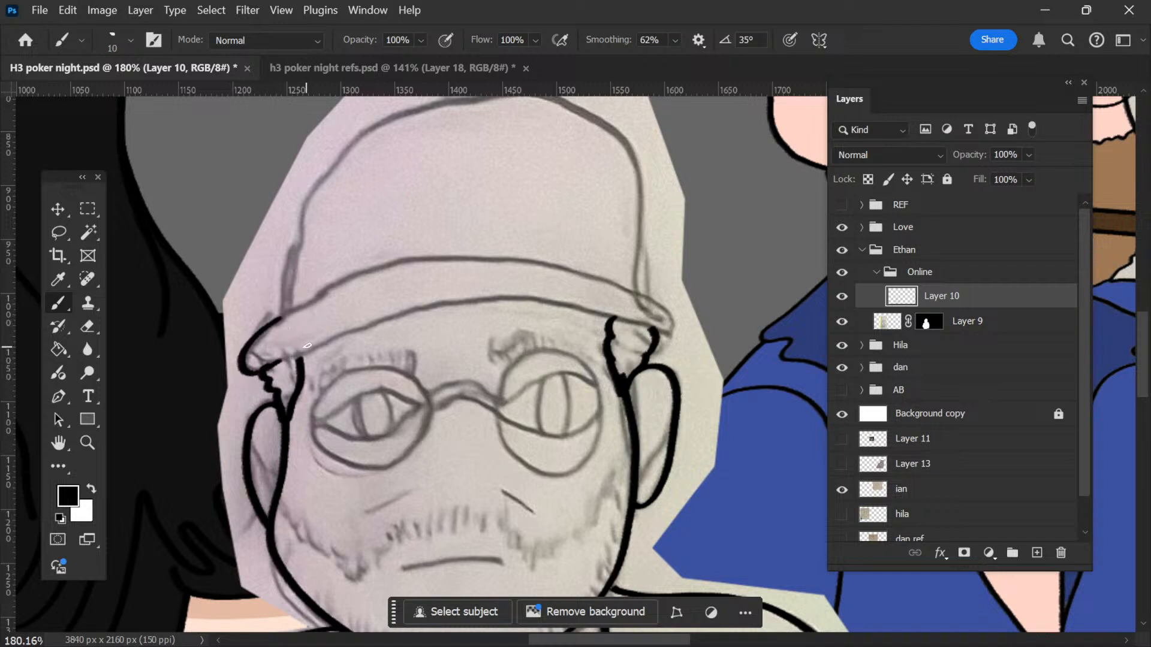
drag(352, 326, 505, 298)
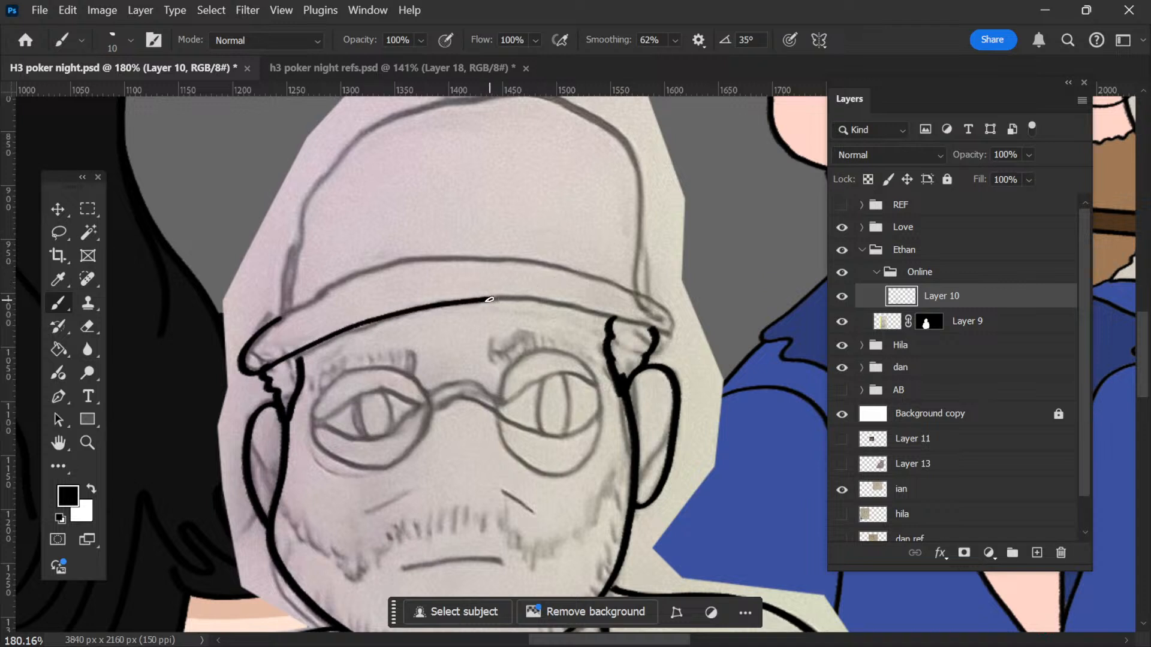
mouse_move(522, 297)
mouse_down()
mouse_move(680, 339)
mouse_move(675, 312)
mouse_move(624, 290)
mouse_up()
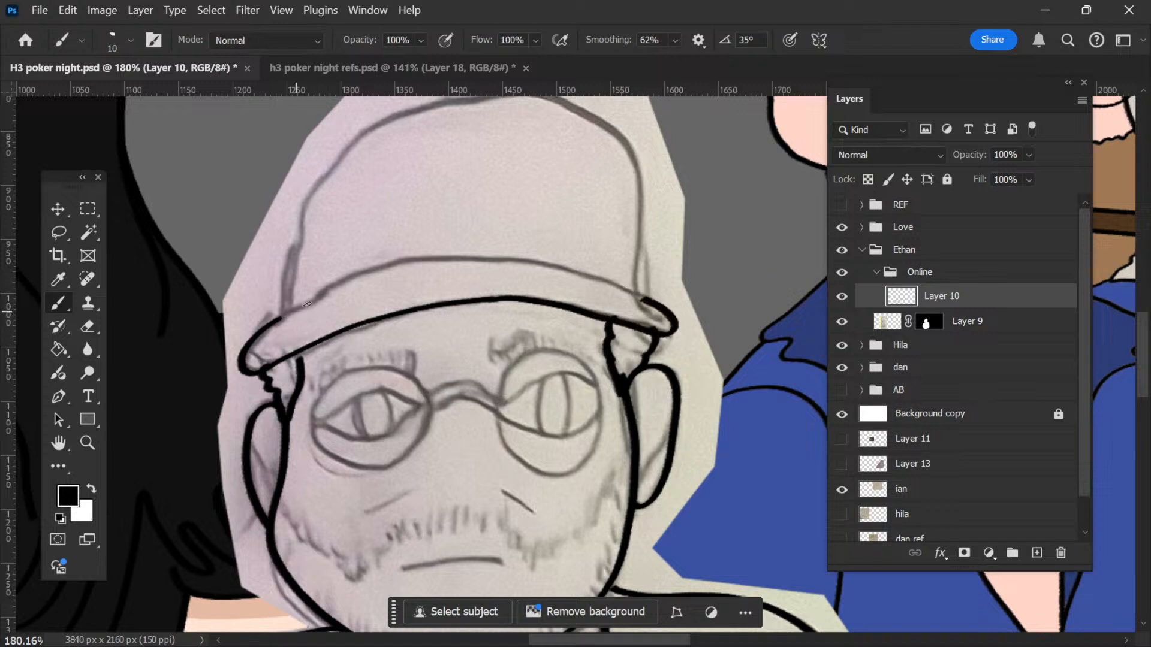
Step: Ink the cap brim's upper edge and the sides of the crown rising from the brim
mouse_move(371, 271)
mouse_down()
mouse_move(442, 254)
mouse_move(507, 260)
mouse_move(629, 293)
mouse_move(641, 189)
mouse_up()
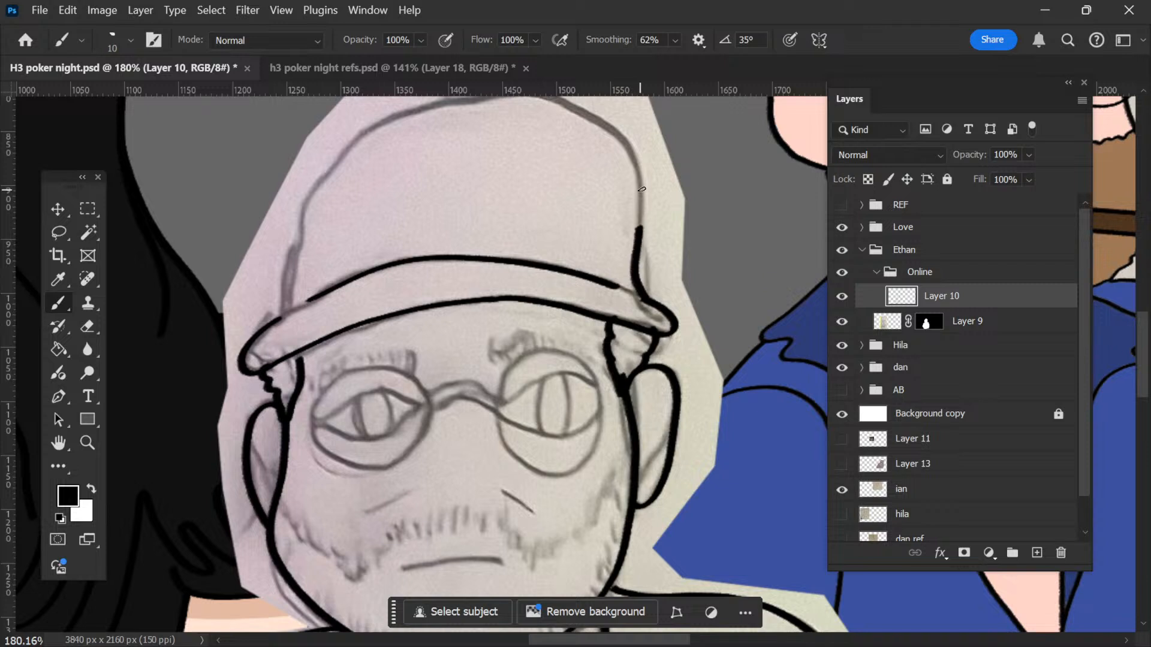
mouse_move(293, 277)
mouse_down()
mouse_move(312, 187)
mouse_move(353, 139)
mouse_move(394, 121)
mouse_up()
drag(577, 164, 566, 231)
Step: Erase the upper stretch of the line on the crown's left side with a 26 px eraser
key(e)
right_click(401, 253)
drag(475, 255, 489, 256)
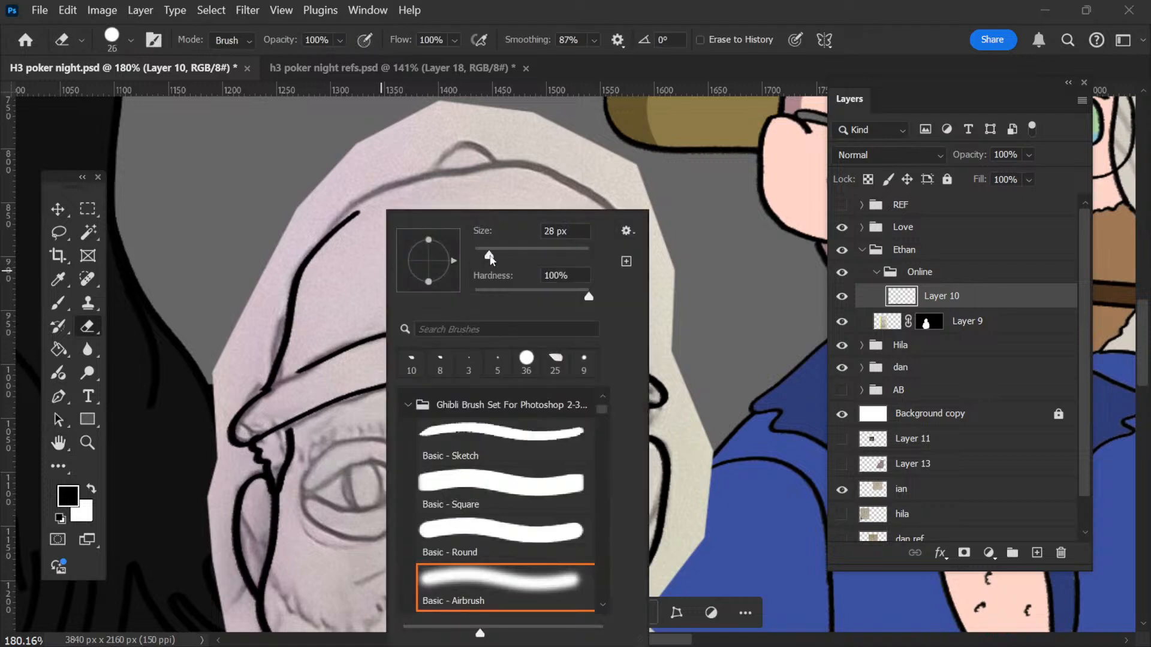
drag(302, 259, 395, 183)
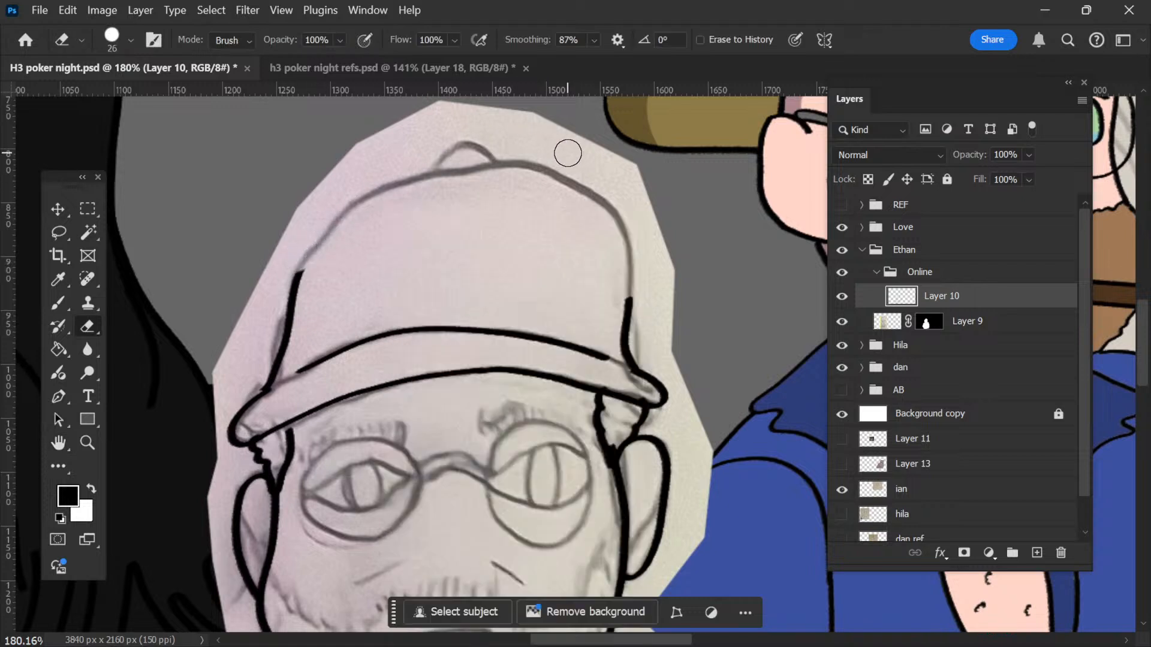
Step: Ink the crown's domed top to join both side lines and add the small button on top of the cap
key(v)
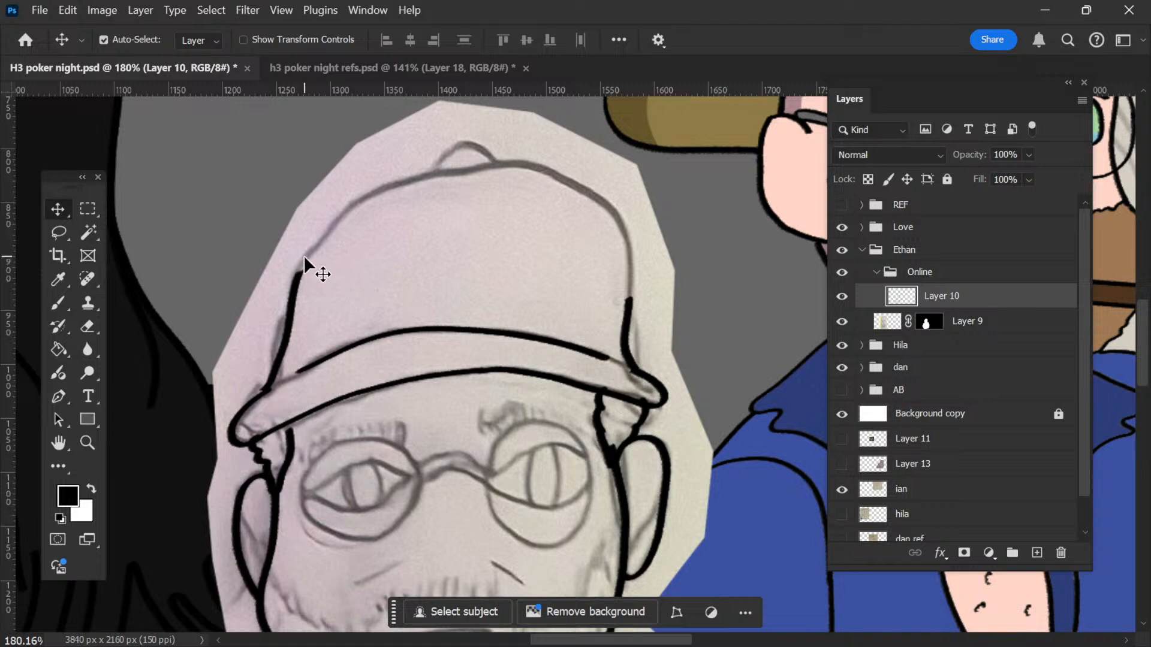
key(b)
mouse_move(301, 271)
mouse_down()
mouse_move(377, 192)
mouse_move(434, 174)
mouse_move(543, 171)
mouse_move(605, 207)
mouse_move(623, 236)
mouse_move(628, 318)
mouse_up()
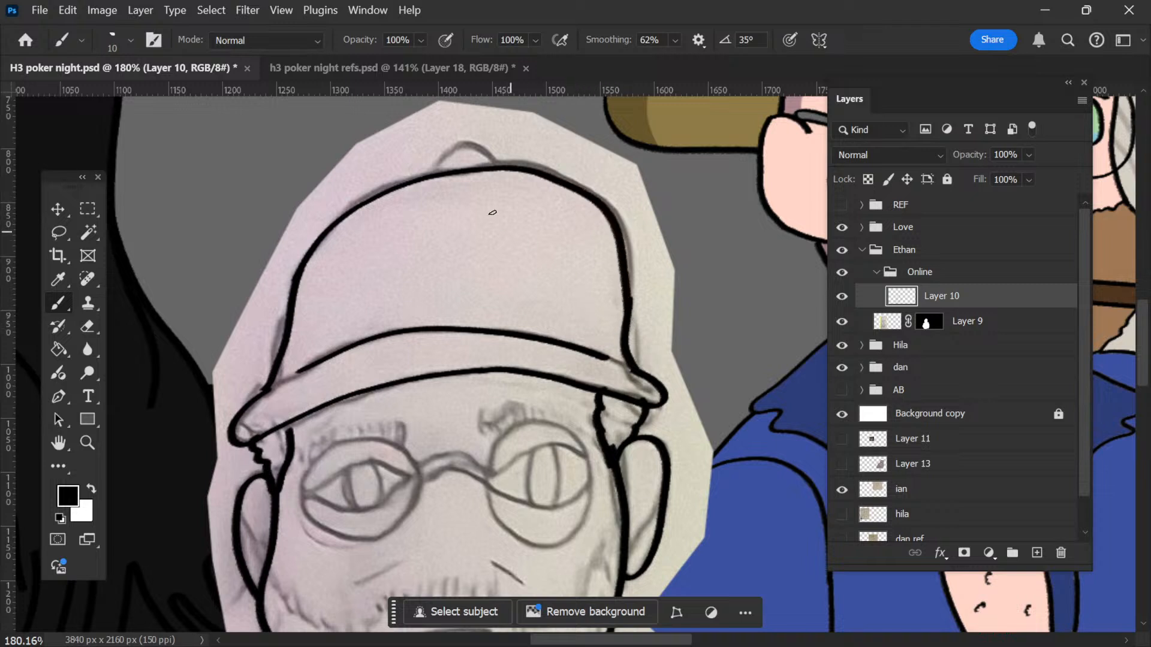
drag(461, 144, 499, 162)
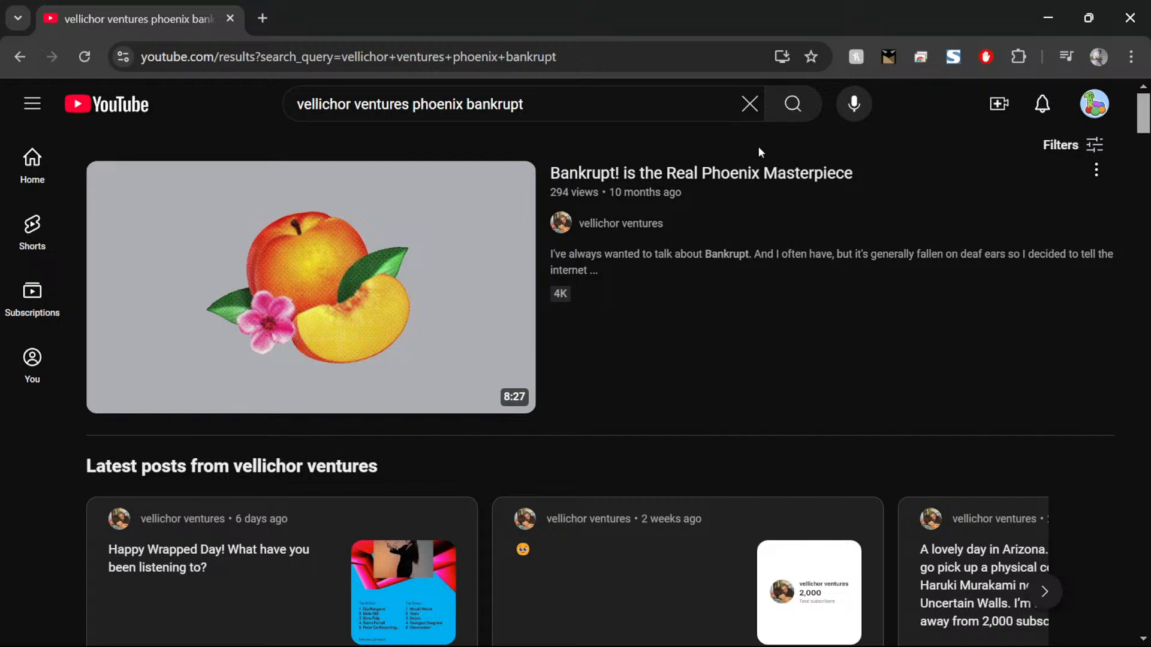
Step: On YouTube, open the video "Bankrupt! is the Real Phoenix Masterpiece" and copy its share link
click(731, 180)
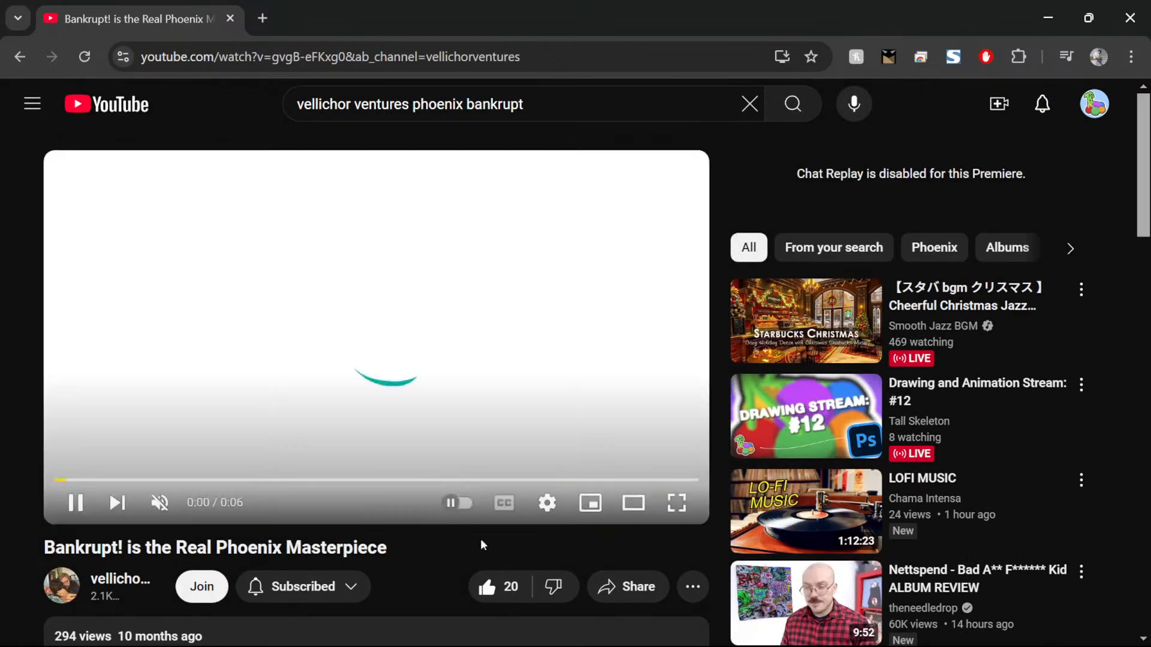
click(618, 586)
click(750, 457)
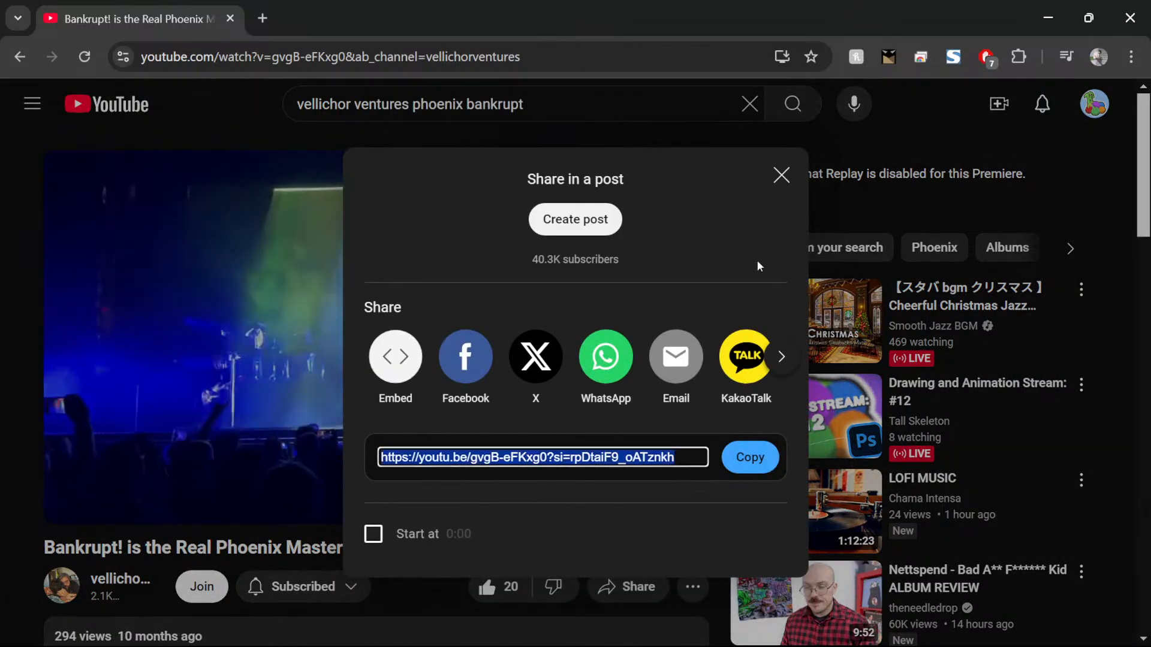
click(781, 176)
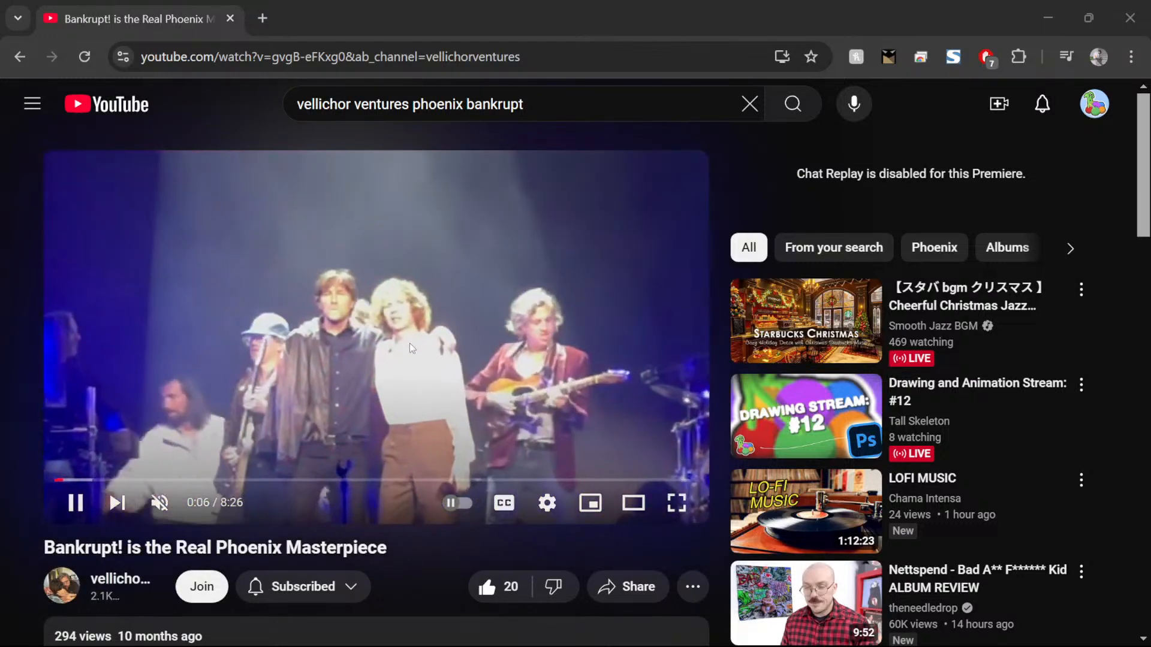
Step: Look over the video's description and comments, and sample the playback at 3:44 and 1:56
scroll(433, 363, down, 6)
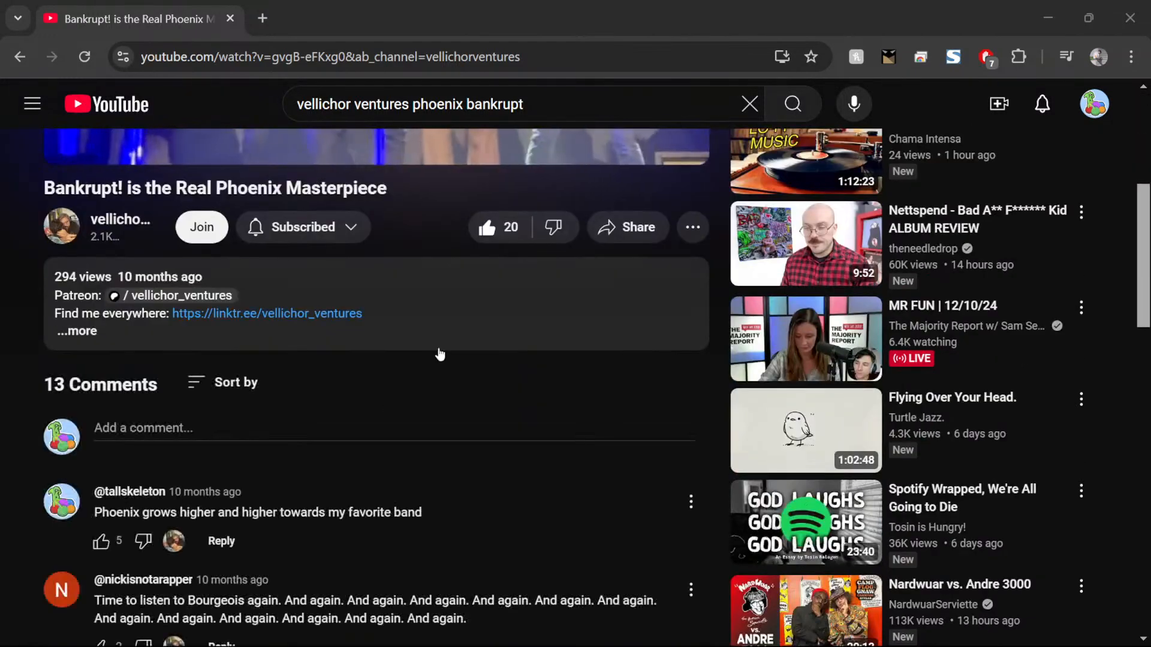
scroll(433, 340, up, 6)
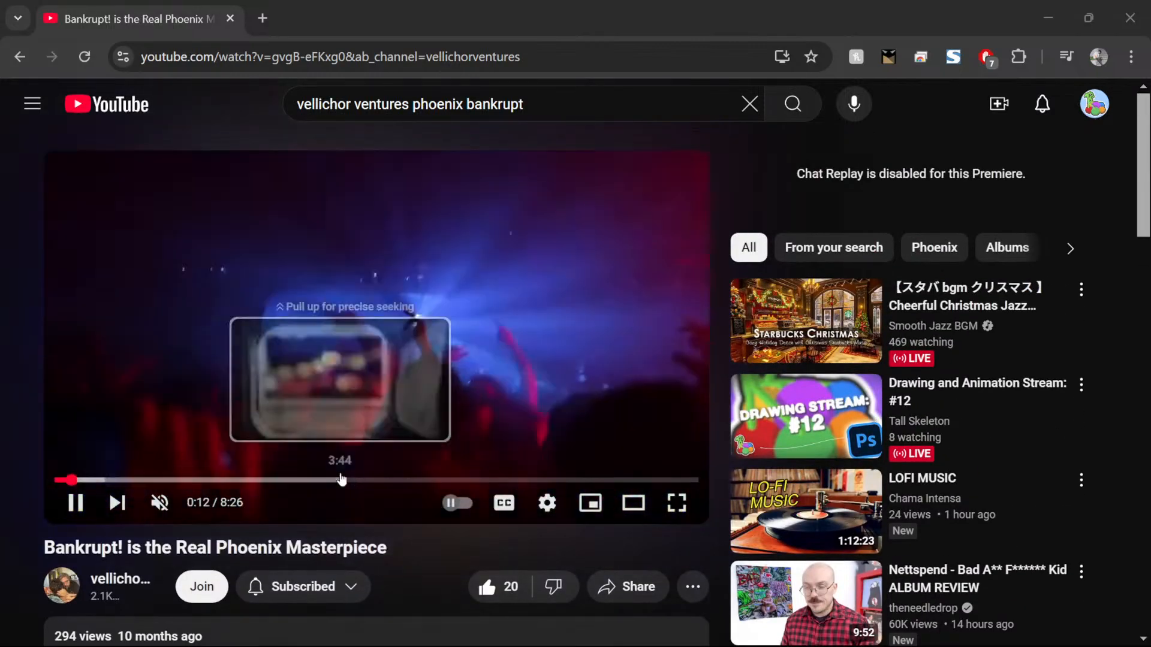
click(341, 480)
click(204, 479)
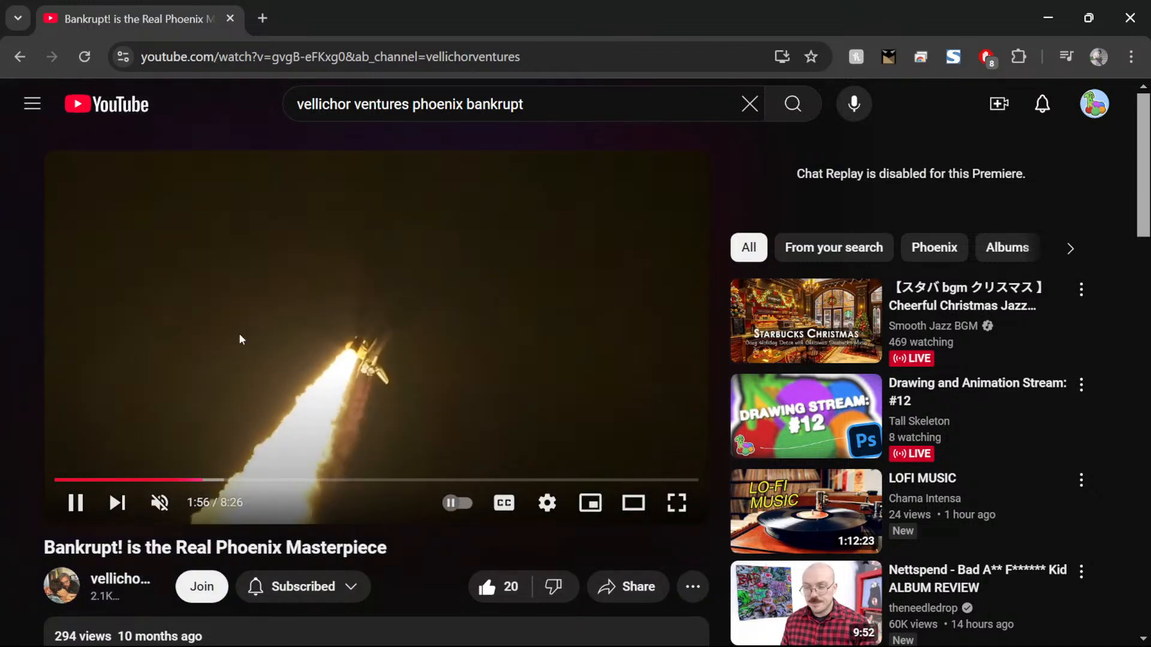
Step: Open the vellichor ventures channel from the video and browse the featured videos on its home page
scroll(180, 300, down, 1)
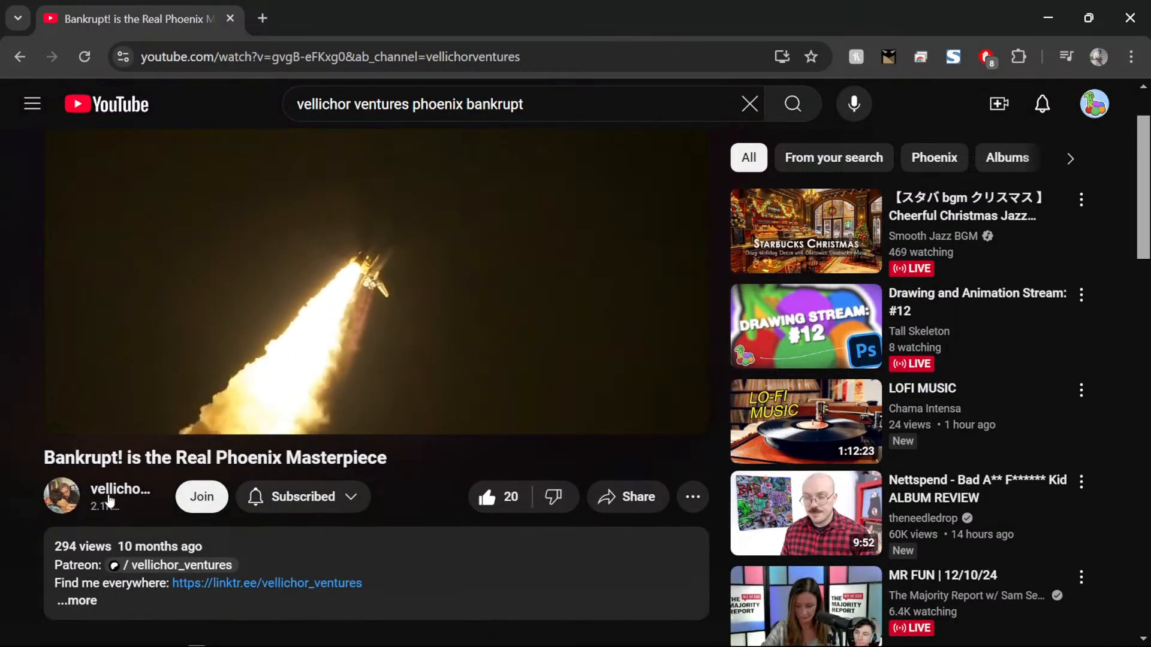
click(116, 493)
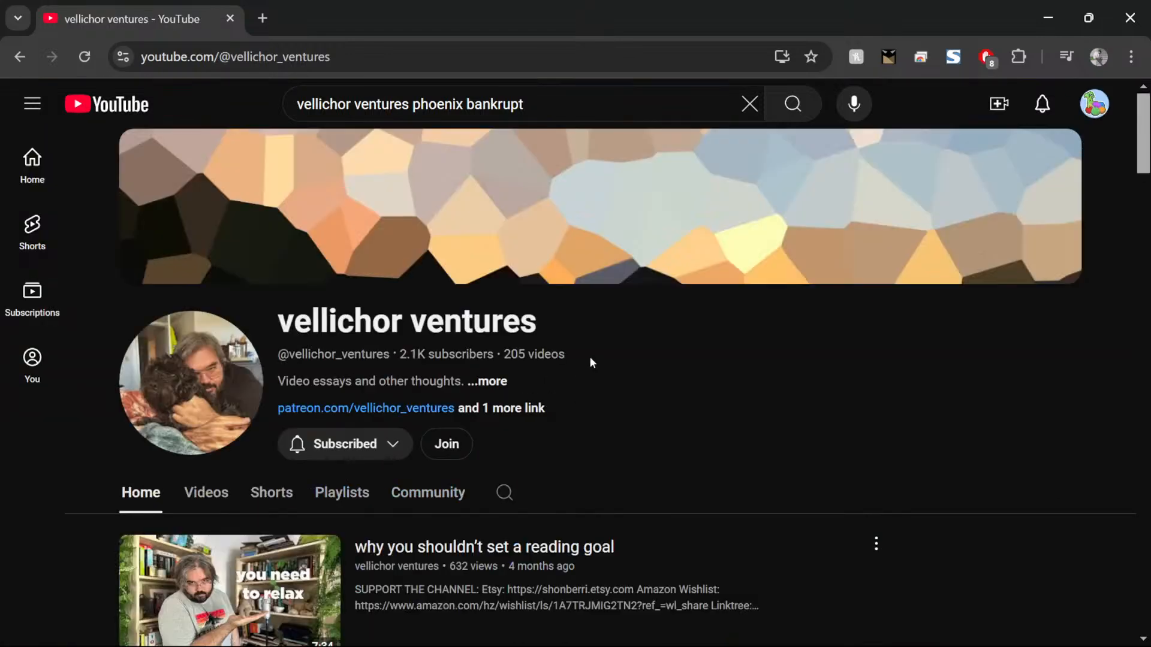
scroll(590, 360, down, 1)
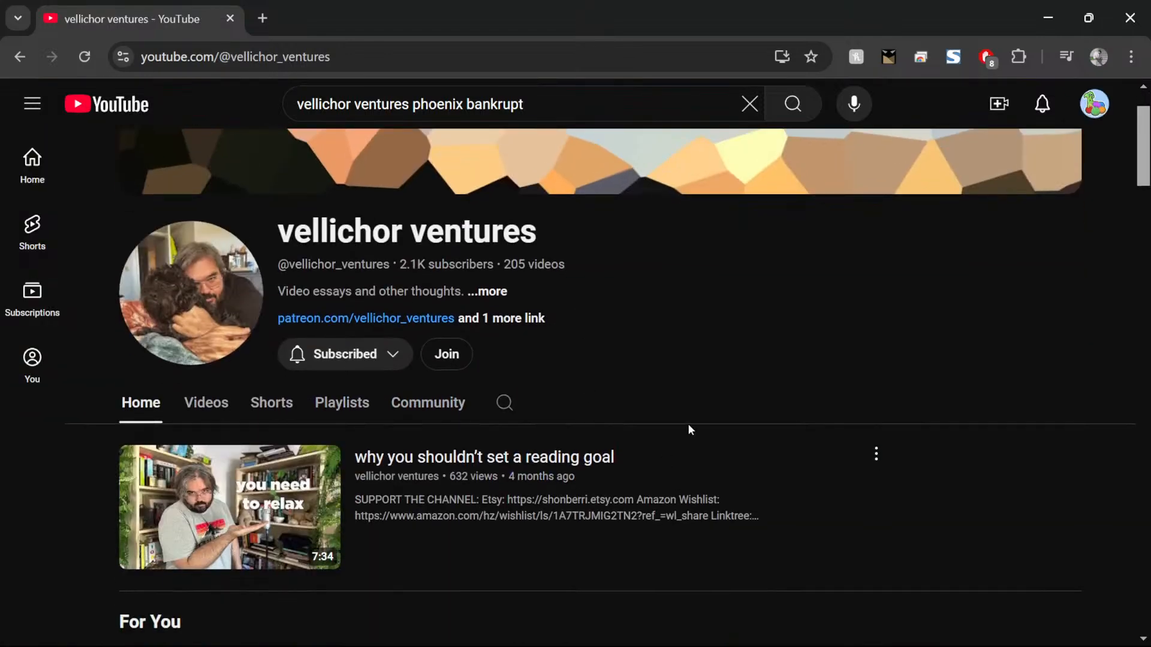
scroll(688, 423, down, 4)
scroll(769, 272, down, 1)
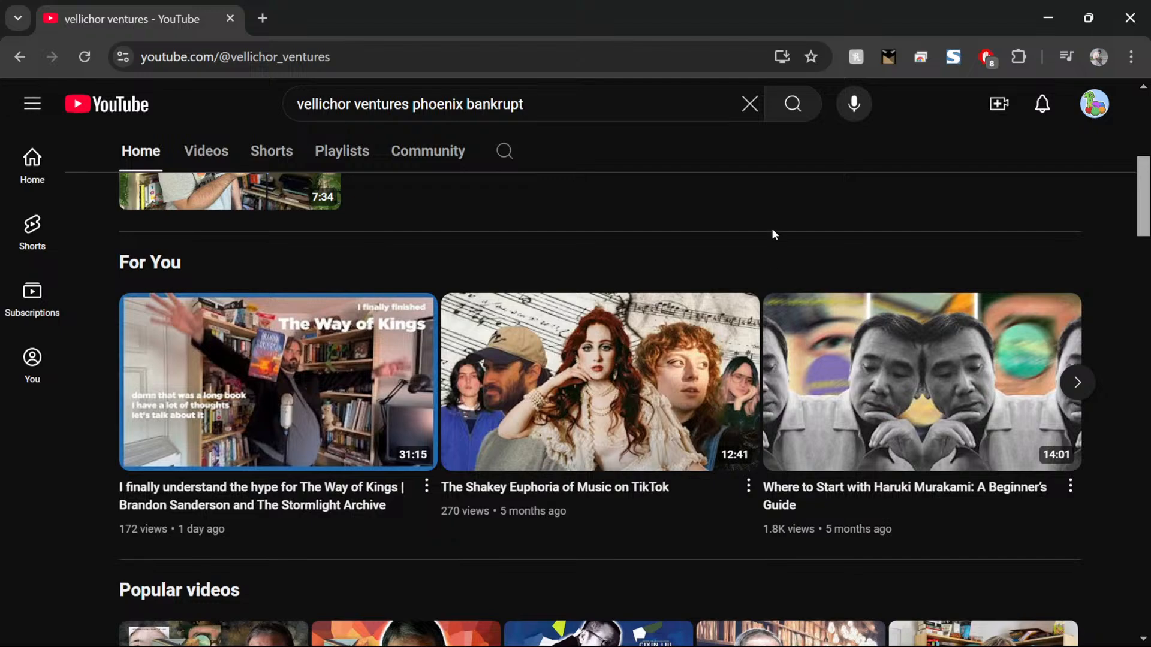
scroll(771, 228, up, 5)
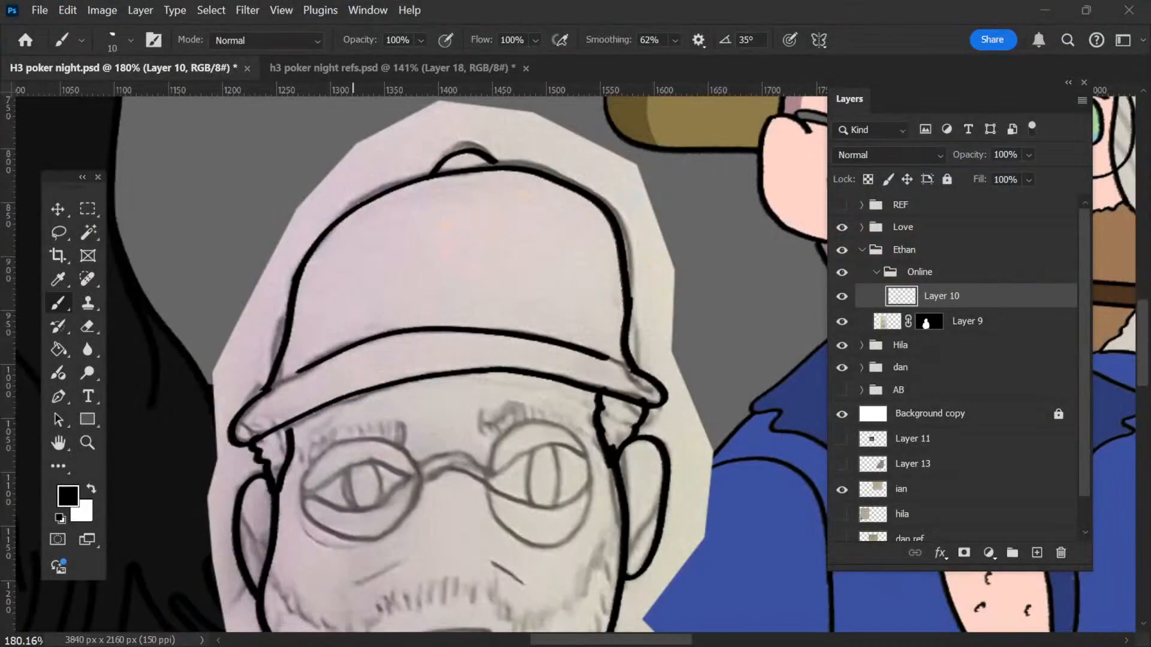
Step: Return to the Photoshop illustration and ink the man's mouth as one slightly arched line
scroll(526, 467, down, 5)
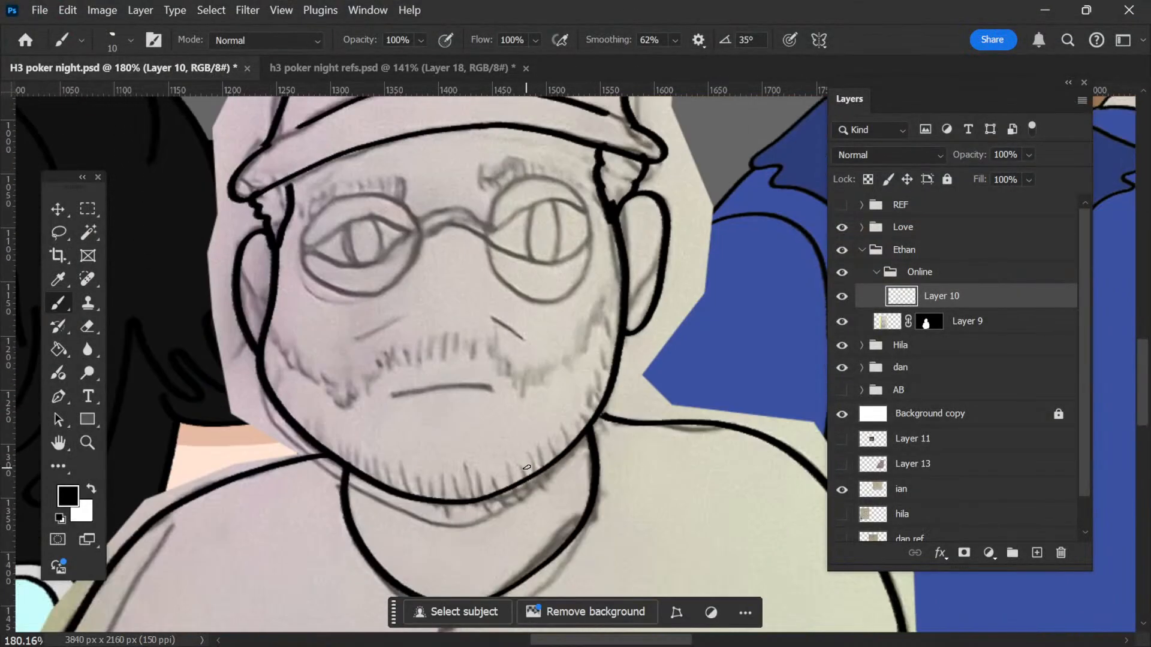
scroll(533, 418, down, 2)
scroll(411, 329, up, 4)
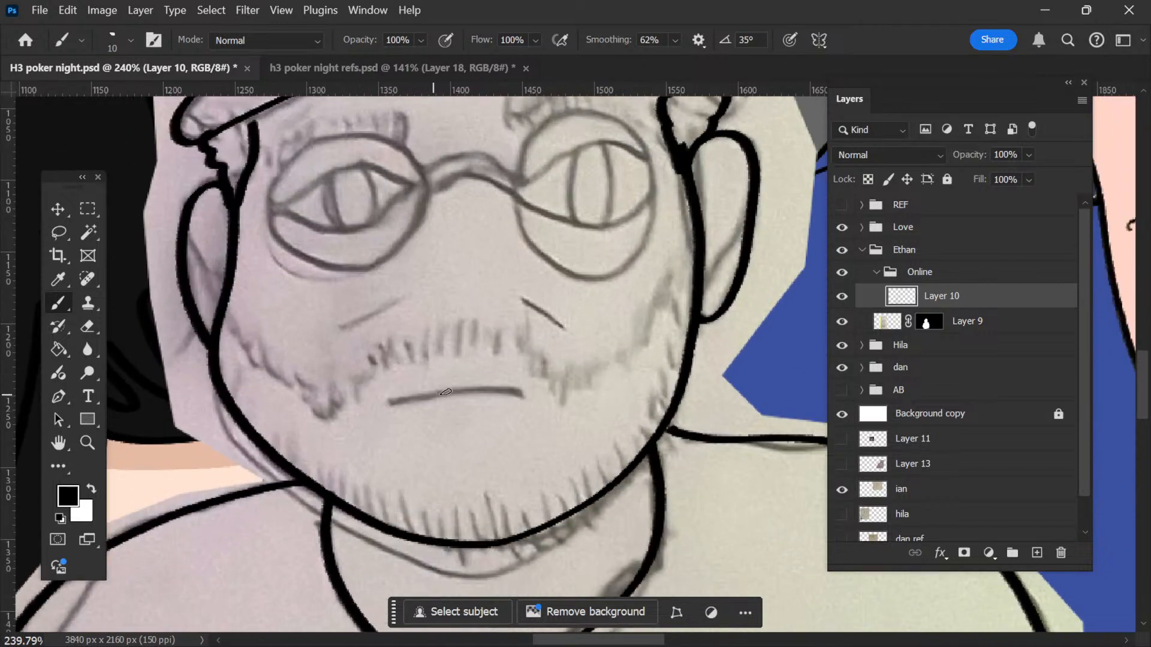
mouse_move(419, 398)
mouse_down()
mouse_move(504, 386)
mouse_move(527, 403)
mouse_up()
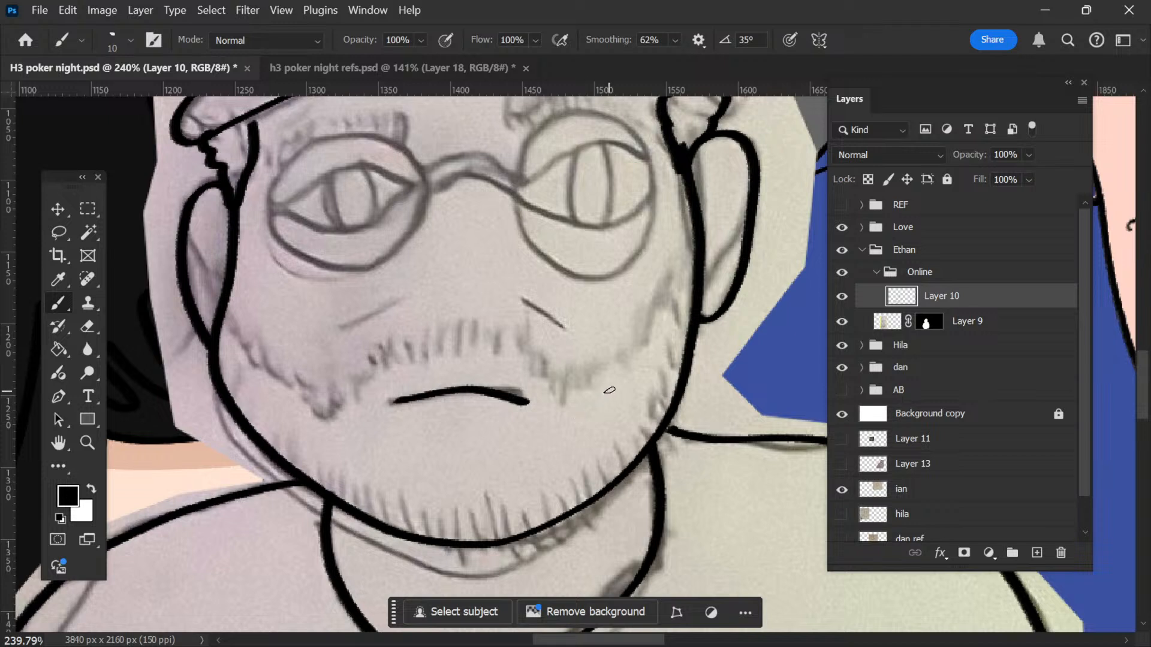
Step: Add a new layer above Layer 10 in the Online group and ink the round glasses lens on the left side of the face
scroll(609, 390, up, 2)
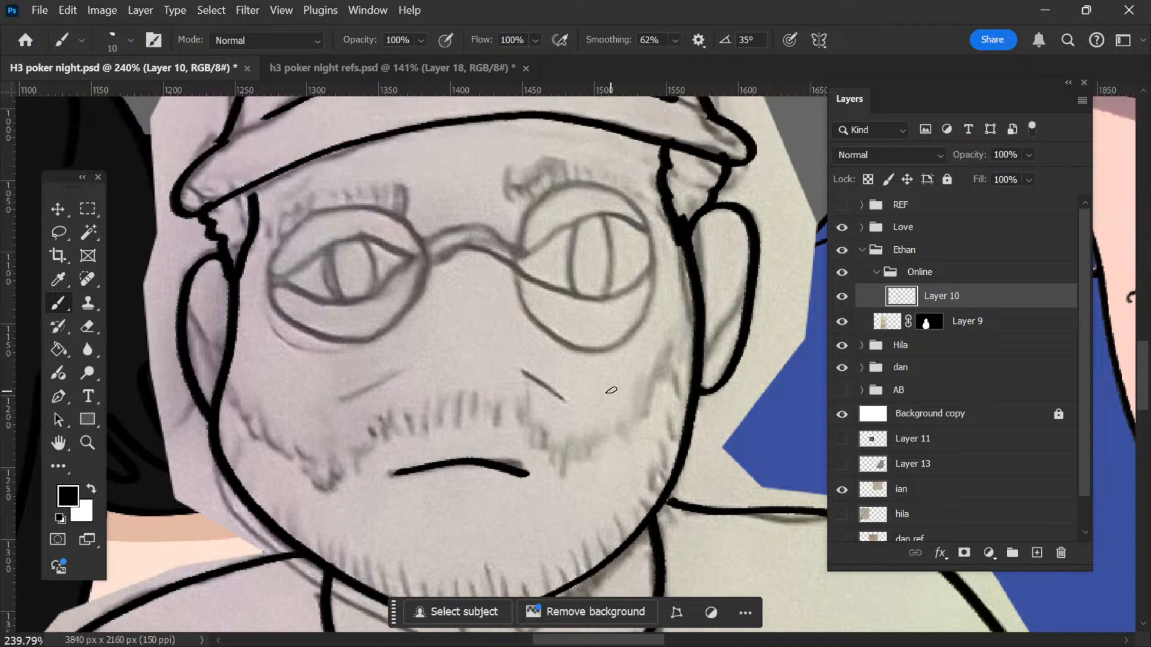
scroll(611, 390, right, 2)
click(1037, 553)
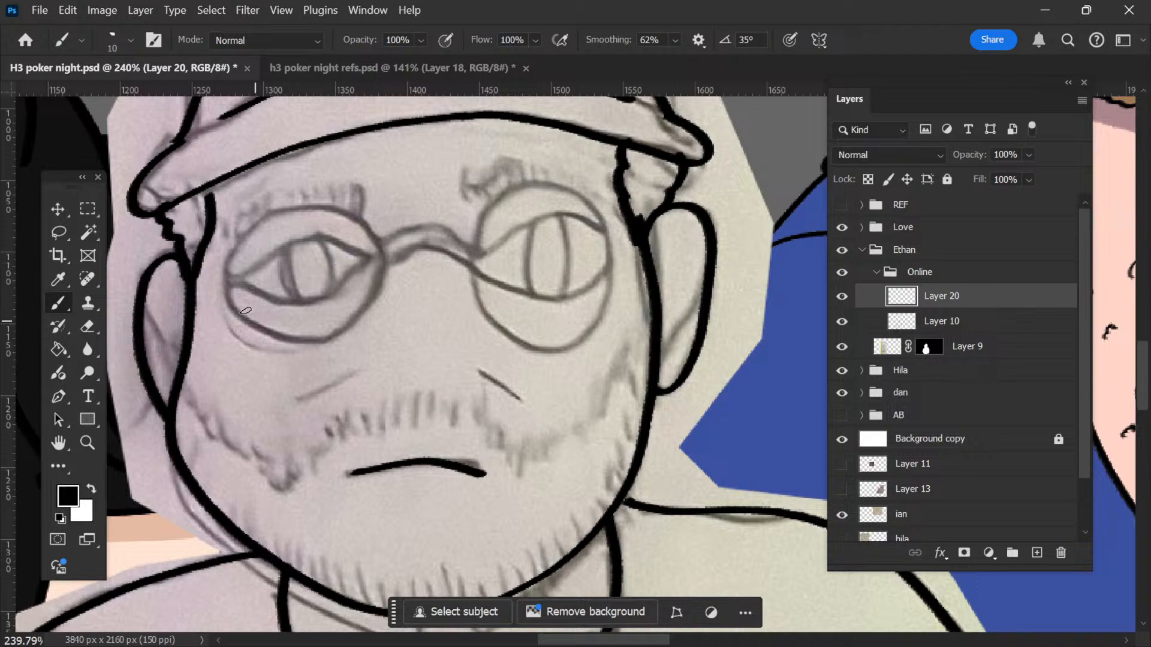
mouse_move(226, 306)
mouse_down()
mouse_move(257, 332)
mouse_move(309, 347)
mouse_move(375, 312)
mouse_move(390, 265)
mouse_move(381, 228)
mouse_move(351, 199)
mouse_move(307, 207)
mouse_up()
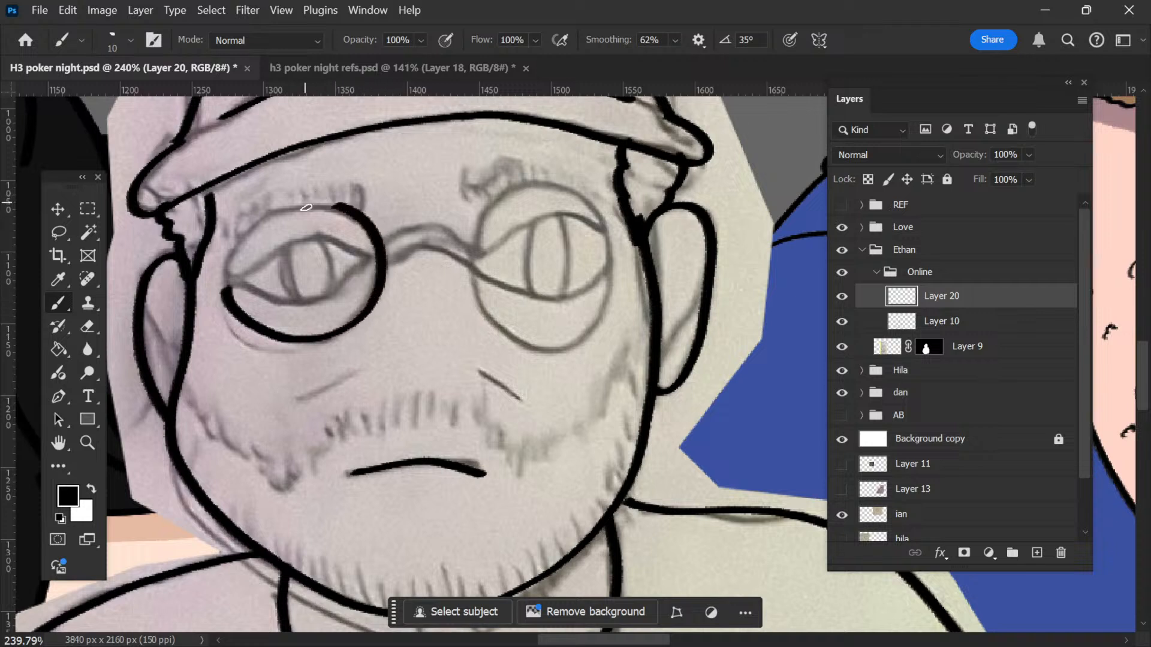
mouse_move(223, 290)
mouse_down()
mouse_move(231, 234)
mouse_move(264, 205)
mouse_move(359, 213)
mouse_up()
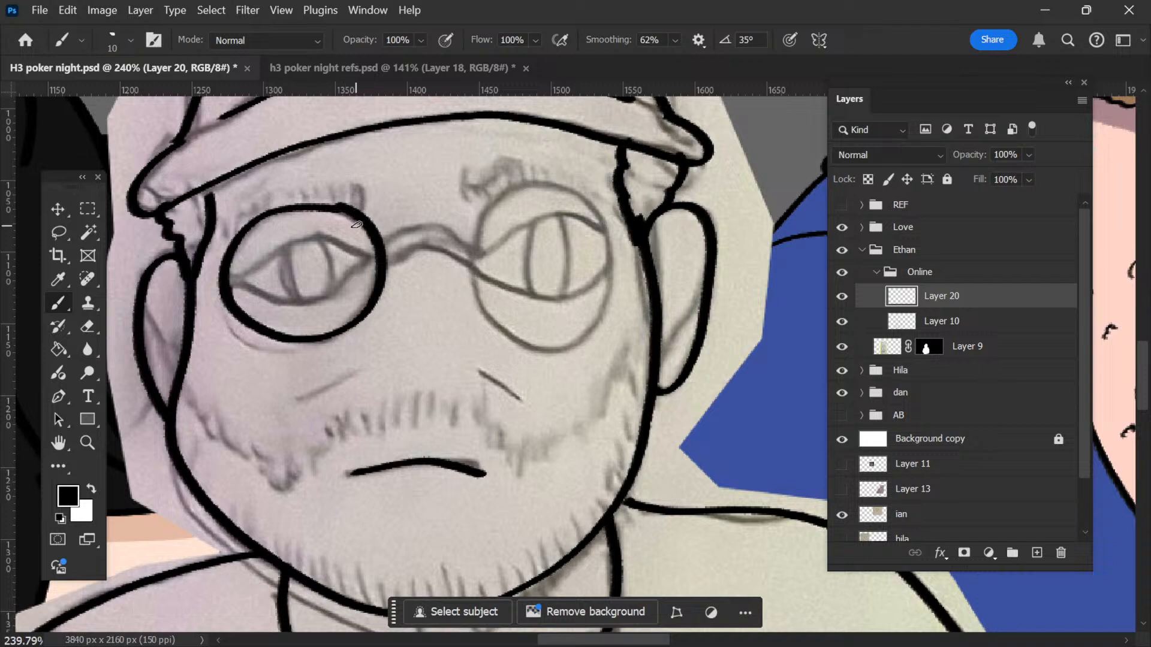
Step: Lasso the inked lens, reshape it slightly with Free Transform to fit the sketch, and deselect it
key(l)
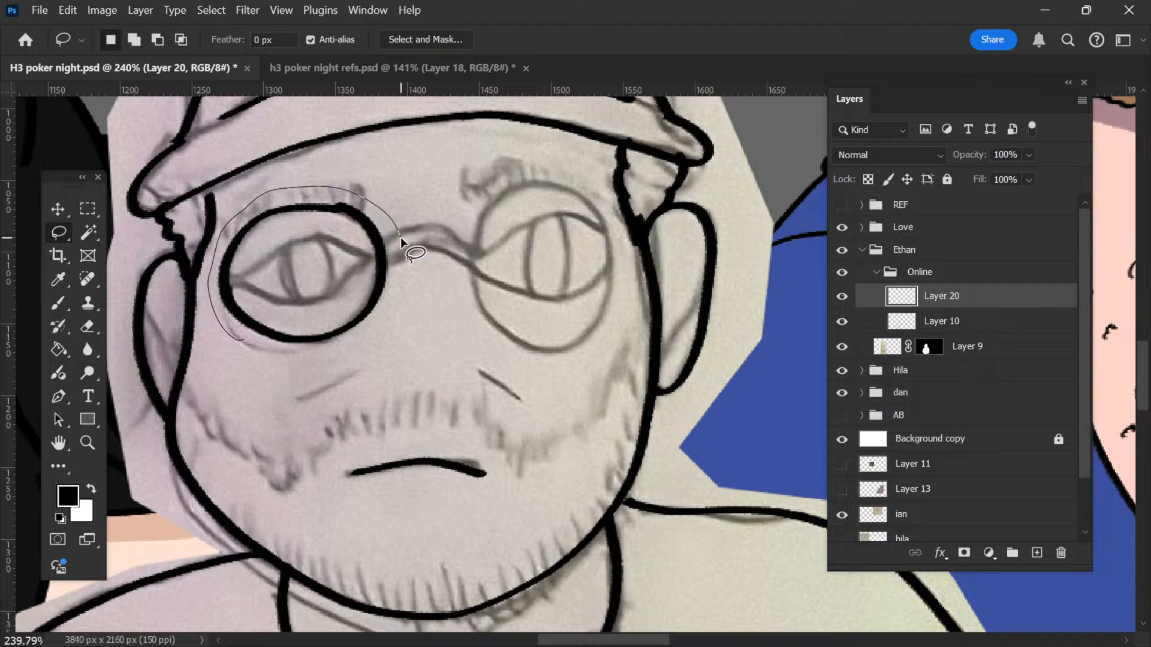
drag(401, 236, 400, 237)
drag(282, 279, 334, 353)
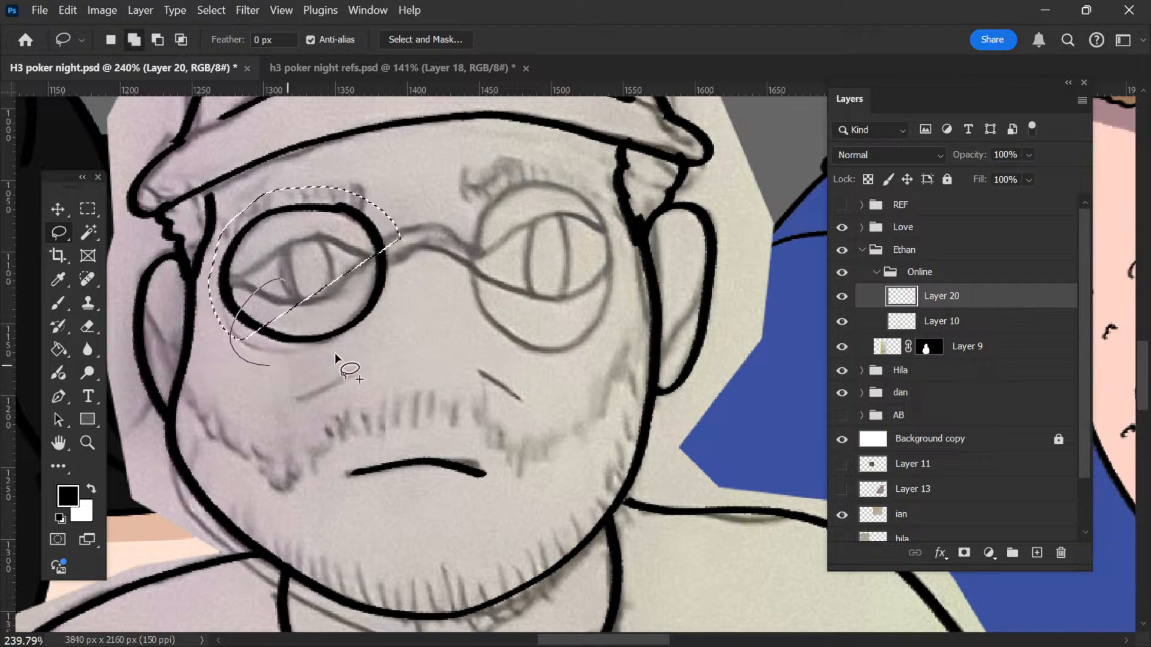
drag(275, 275, 282, 279)
key(ctrl+t)
drag(394, 277, 401, 287)
drag(301, 189, 302, 181)
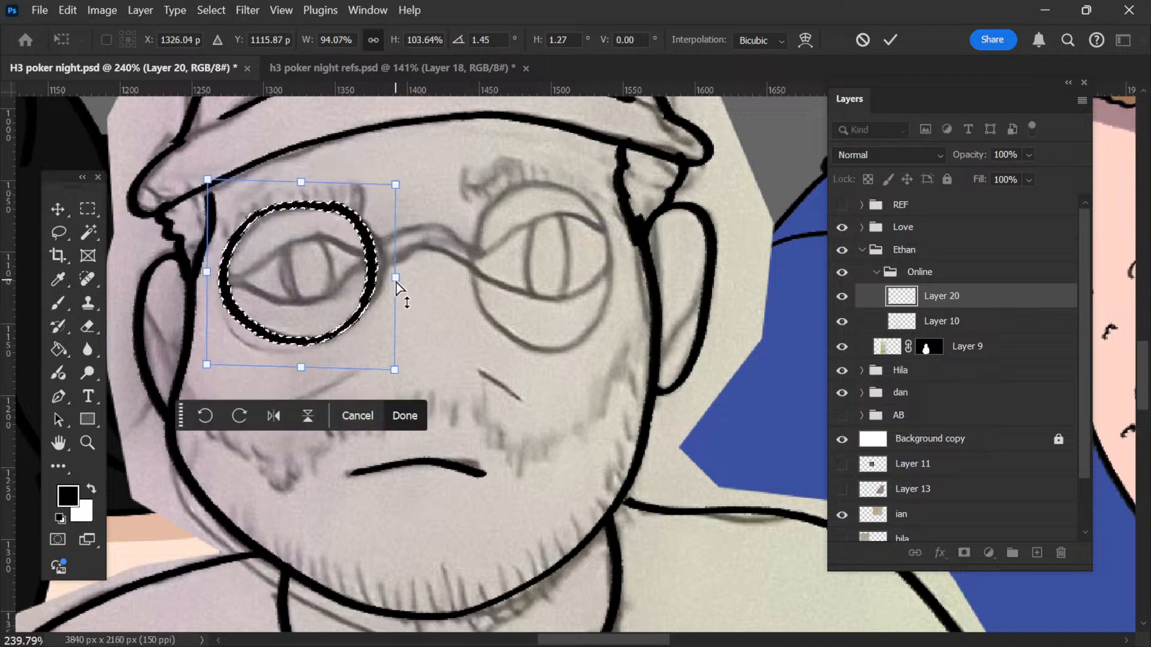
drag(396, 276, 402, 274)
key(Return)
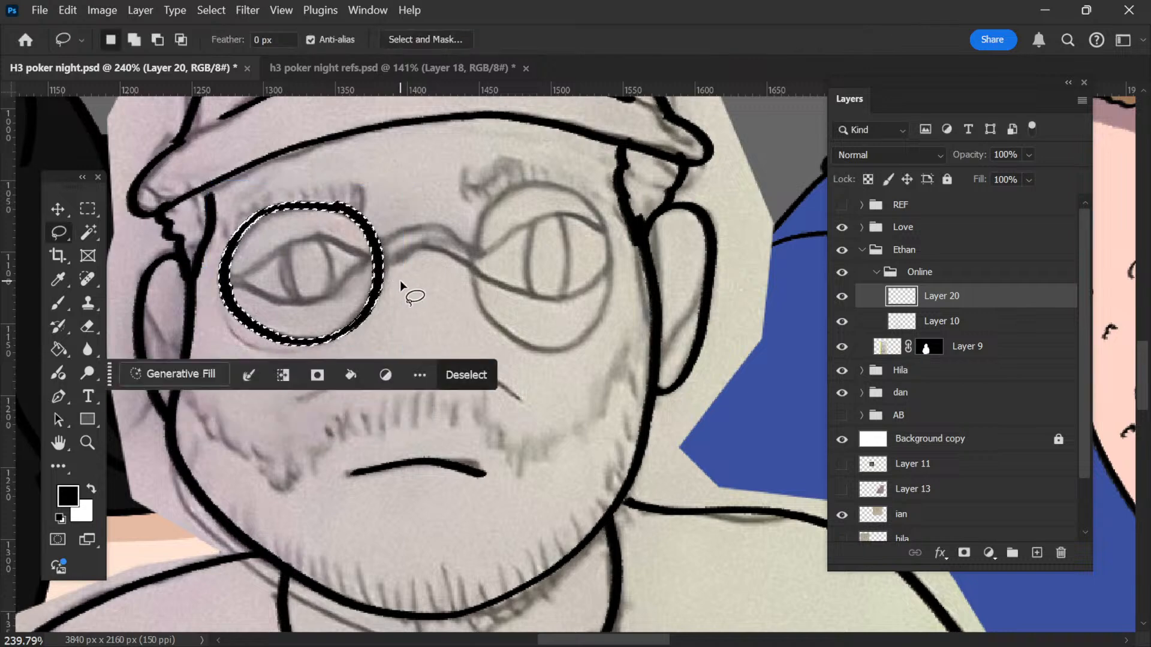
key(ctrl+d)
key(b)
key(z)
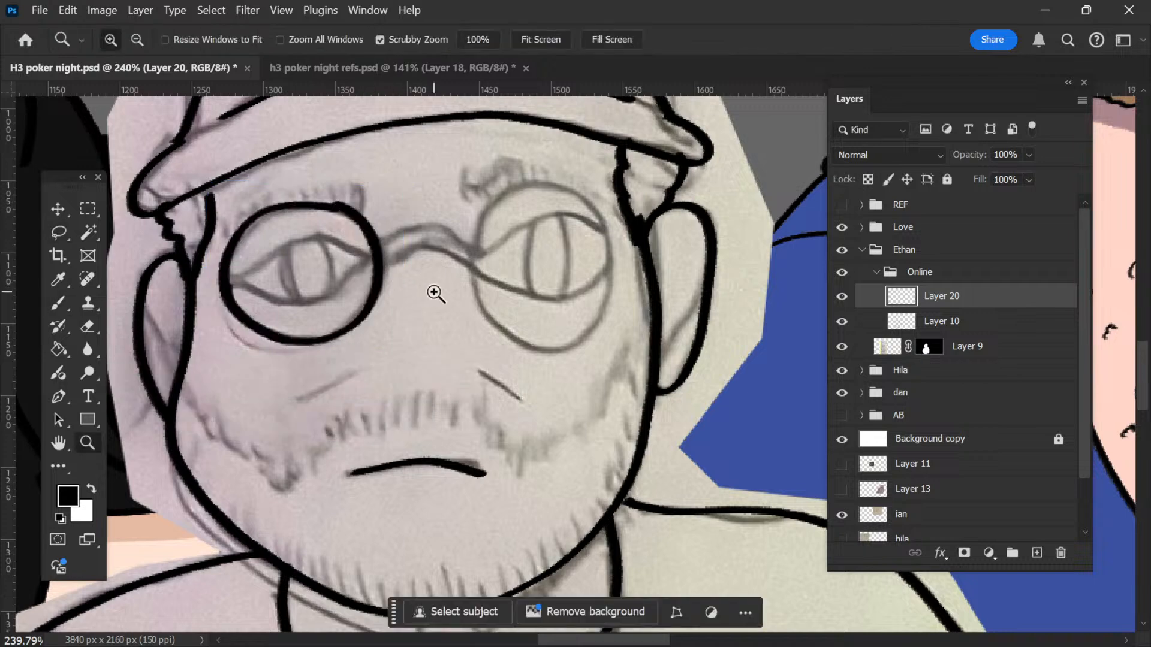
drag(295, 270, 520, 252)
key(h)
key(ctrl+space)
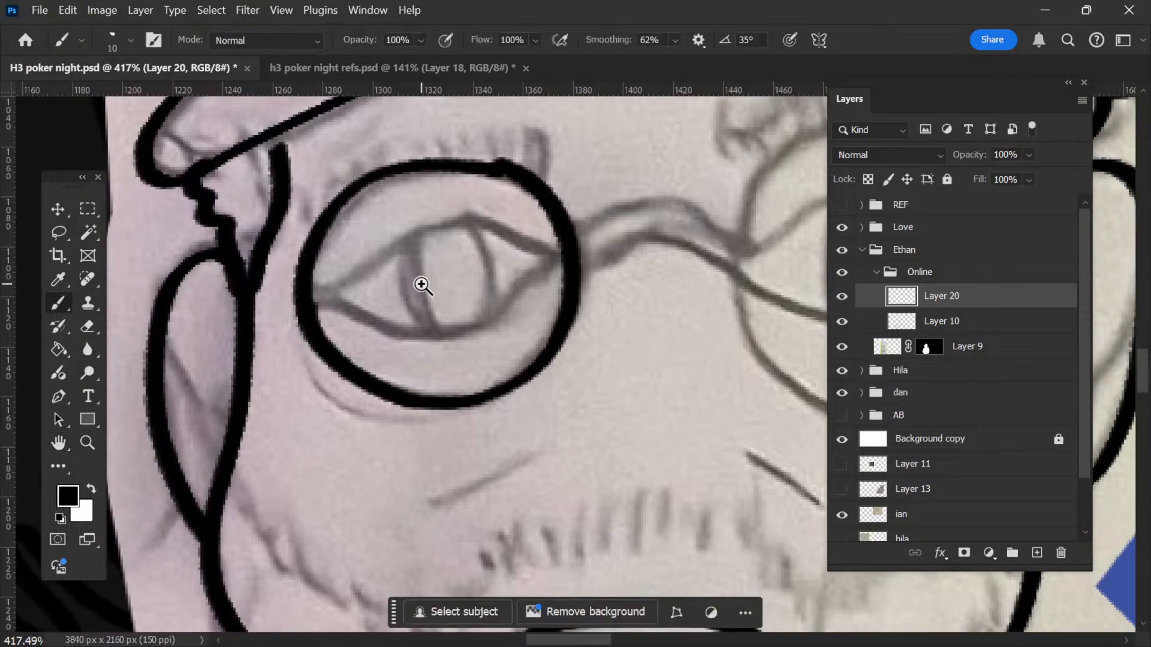
drag(422, 284, 338, 281)
drag(532, 288, 534, 326)
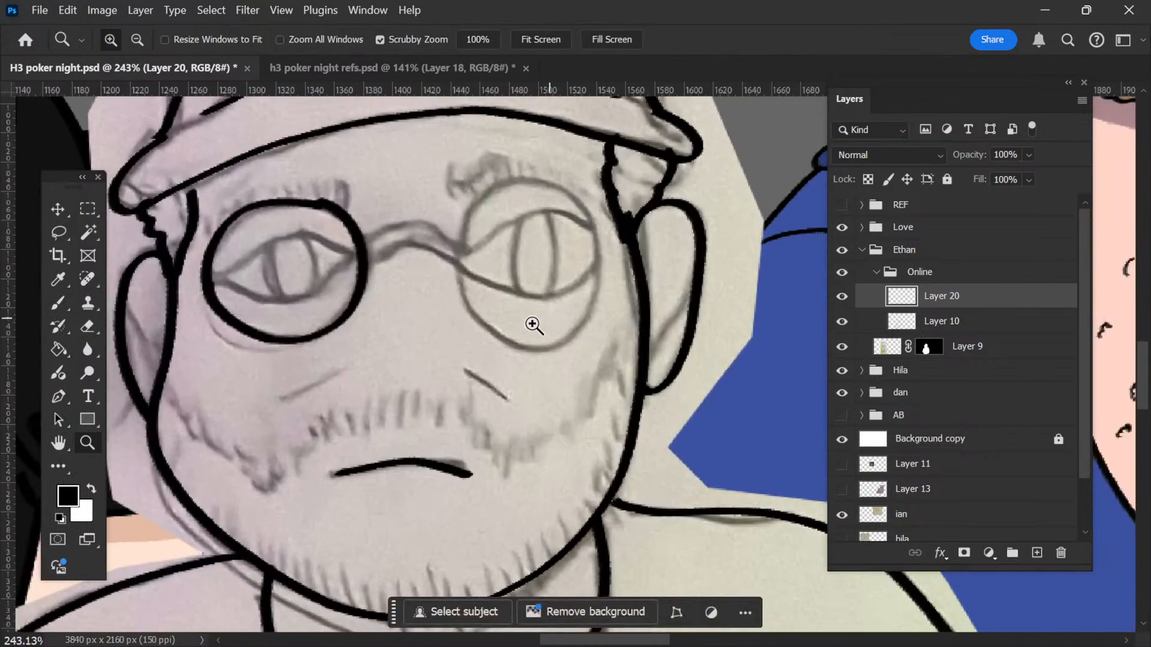
Step: Try placing a lassoed copy of the inked lens over the other eye, and undo it
key(l)
mouse_move(200, 246)
mouse_down()
mouse_move(187, 319)
mouse_move(274, 378)
mouse_up()
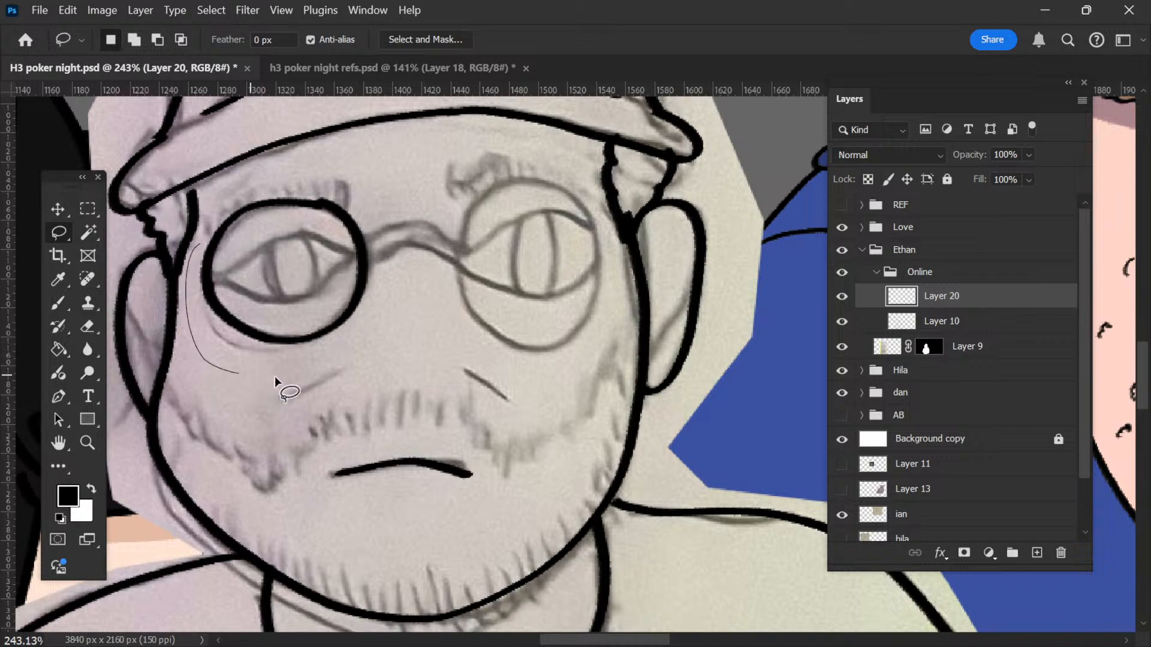
drag(259, 189, 264, 191)
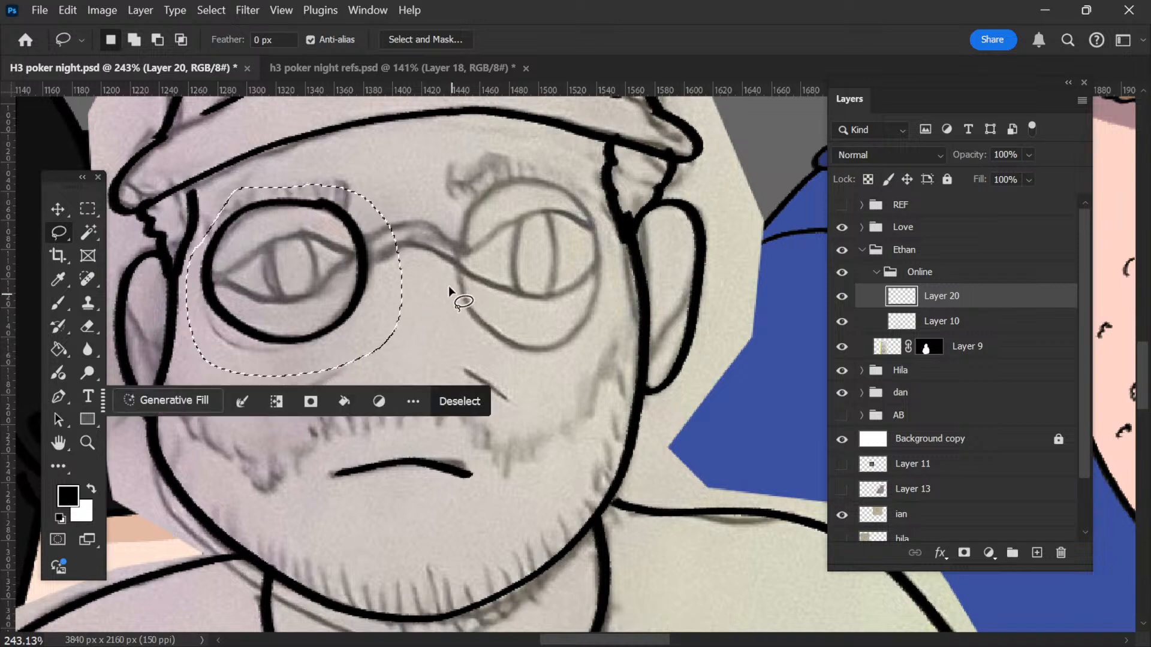
key(v)
drag(358, 278, 623, 273)
key(ctrl+d)
key(ctrl+z)
key(ctrl+z)
key(ctrl+z)
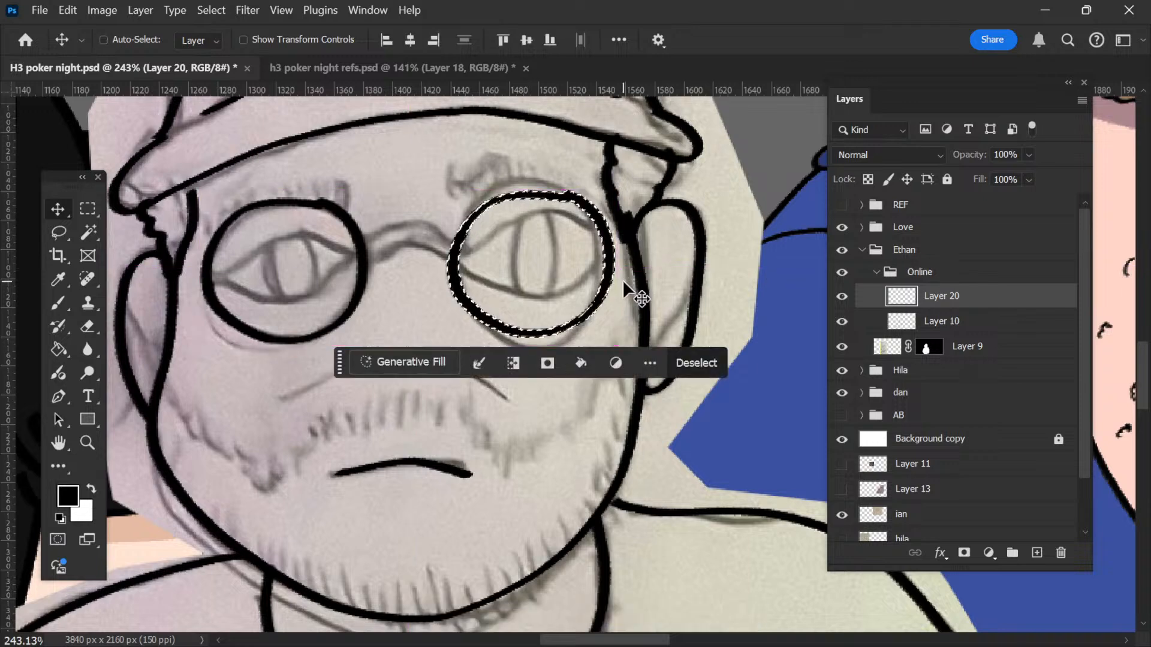
key(ctrl+d)
key(h)
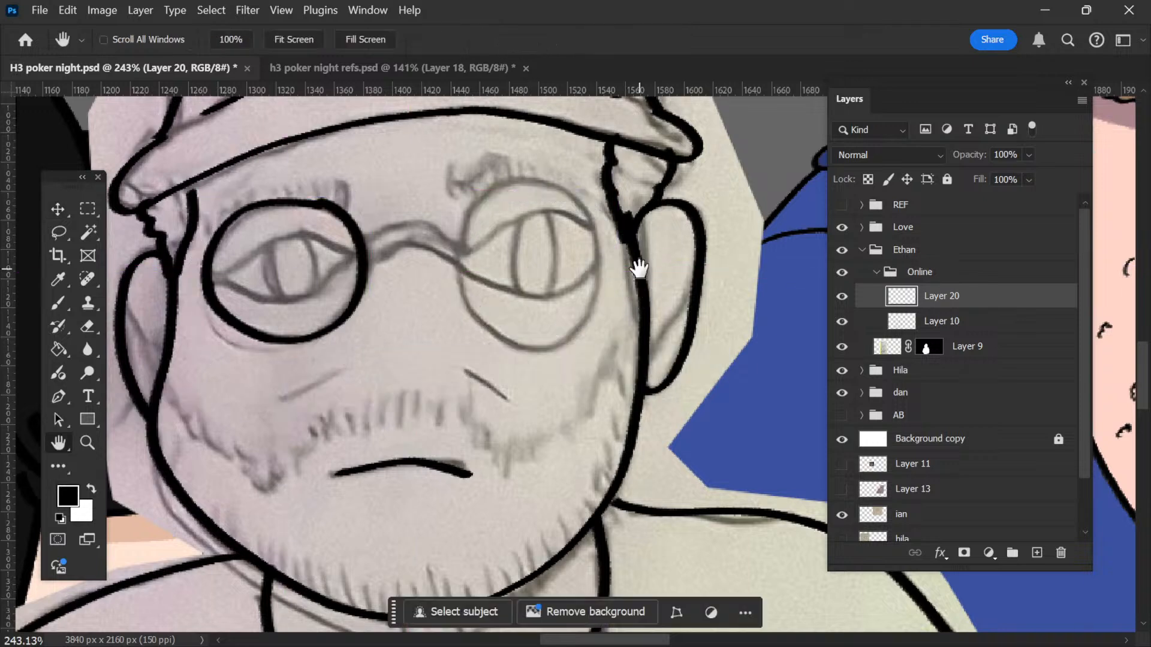
Step: Ink the upper eyelid curve across the inside of the inked round lens, following the sketch
key(z)
drag(262, 262, 486, 319)
key(h)
key(r)
key(b)
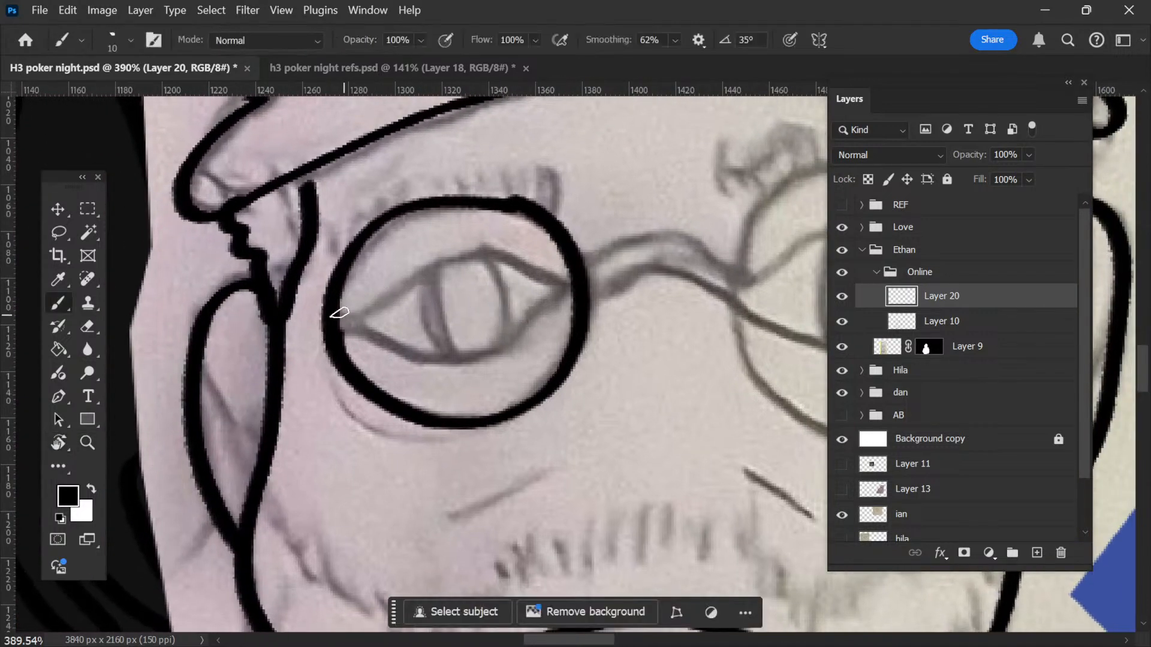
mouse_move(339, 313)
mouse_down()
mouse_move(467, 253)
mouse_move(522, 260)
mouse_move(590, 293)
mouse_up()
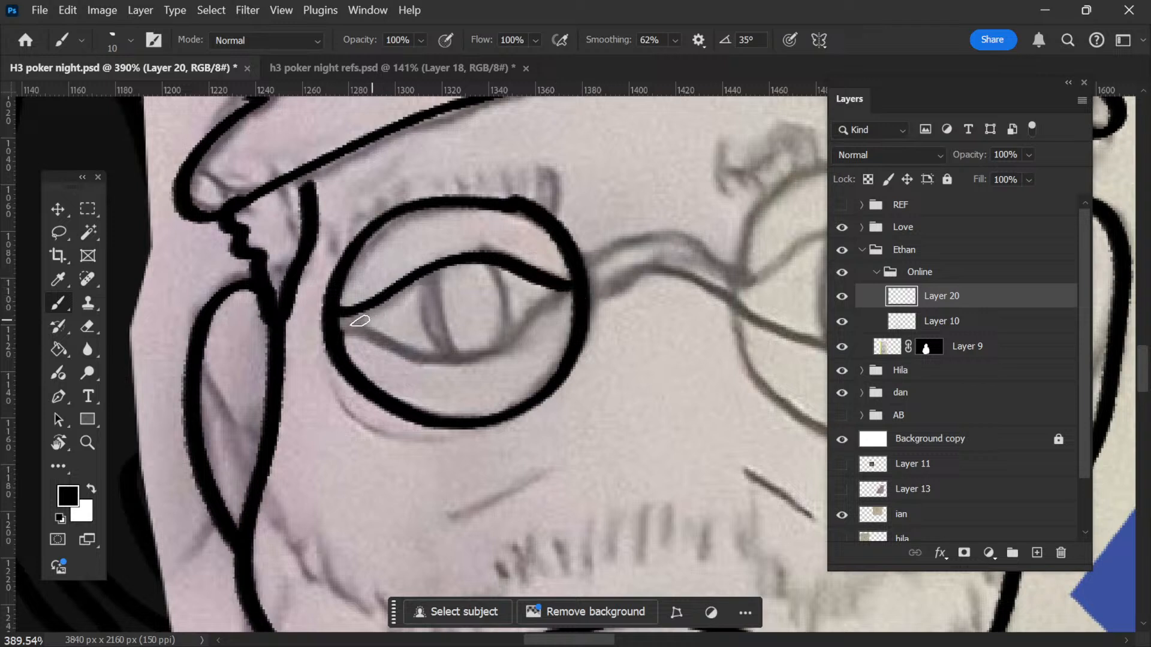
Step: Ink the lower eyelid curve inside the same lens and draw both curved sides of the iris between the eyelids
mouse_move(340, 324)
mouse_down()
mouse_move(472, 372)
mouse_move(551, 347)
mouse_move(578, 300)
mouse_up()
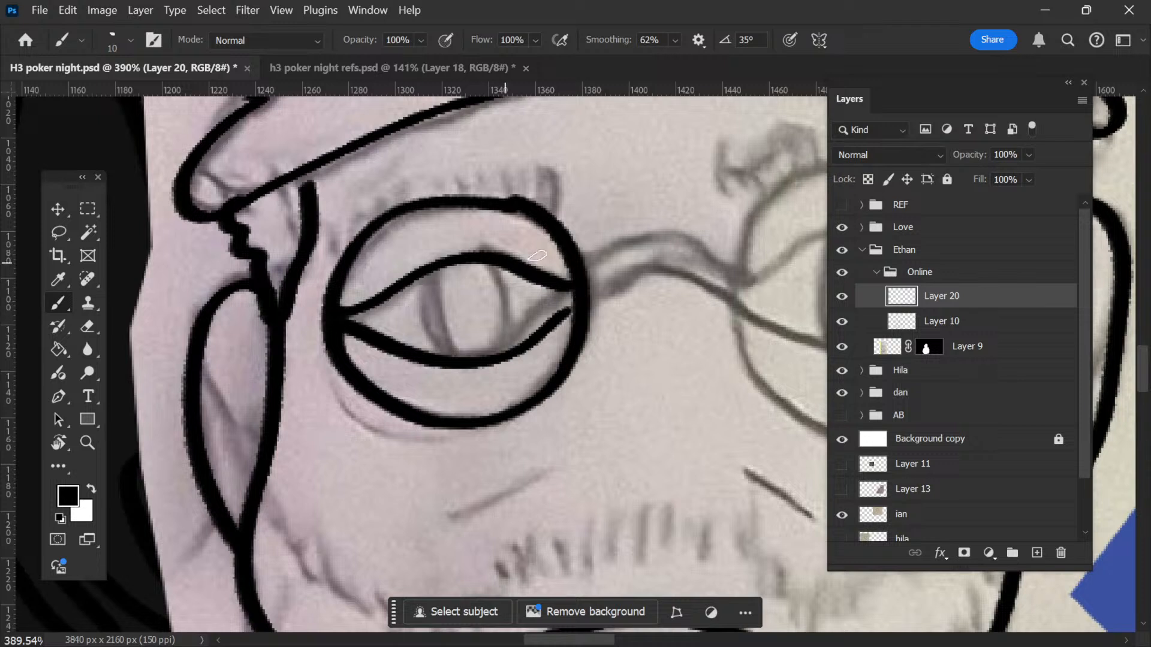
key(ctrl+z)
mouse_move(329, 326)
mouse_down()
mouse_move(356, 325)
mouse_move(411, 337)
mouse_up()
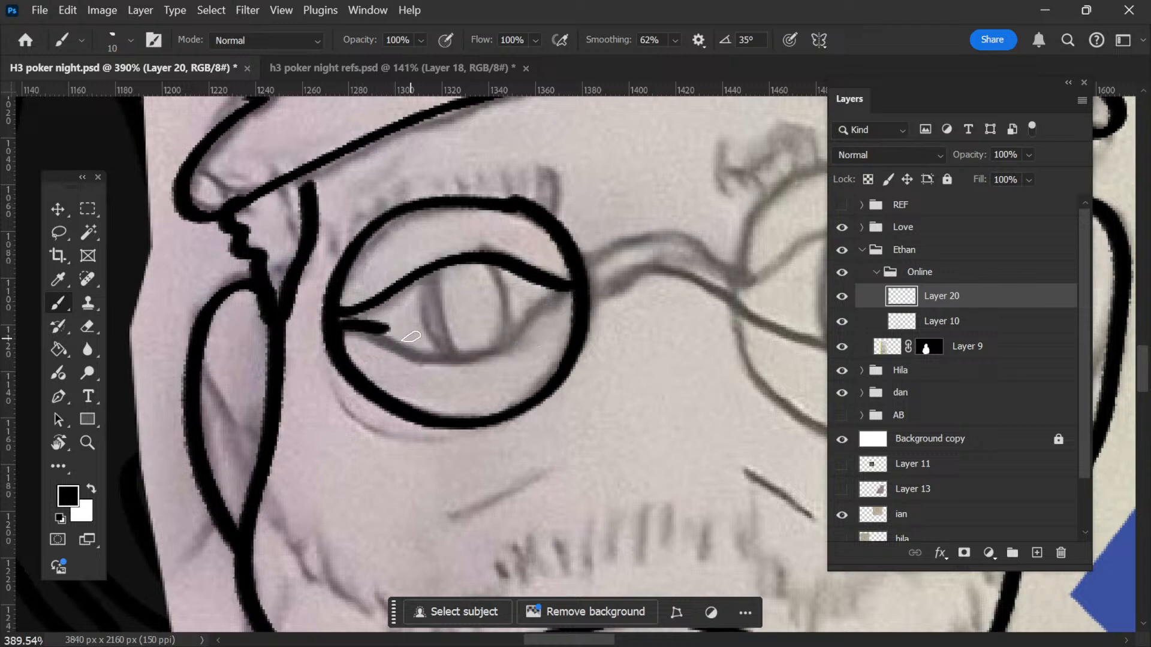
key(ctrl+z)
mouse_move(338, 328)
mouse_down()
mouse_move(385, 330)
mouse_move(418, 359)
mouse_move(506, 367)
mouse_move(453, 339)
mouse_move(398, 355)
mouse_move(489, 354)
mouse_move(584, 281)
mouse_up()
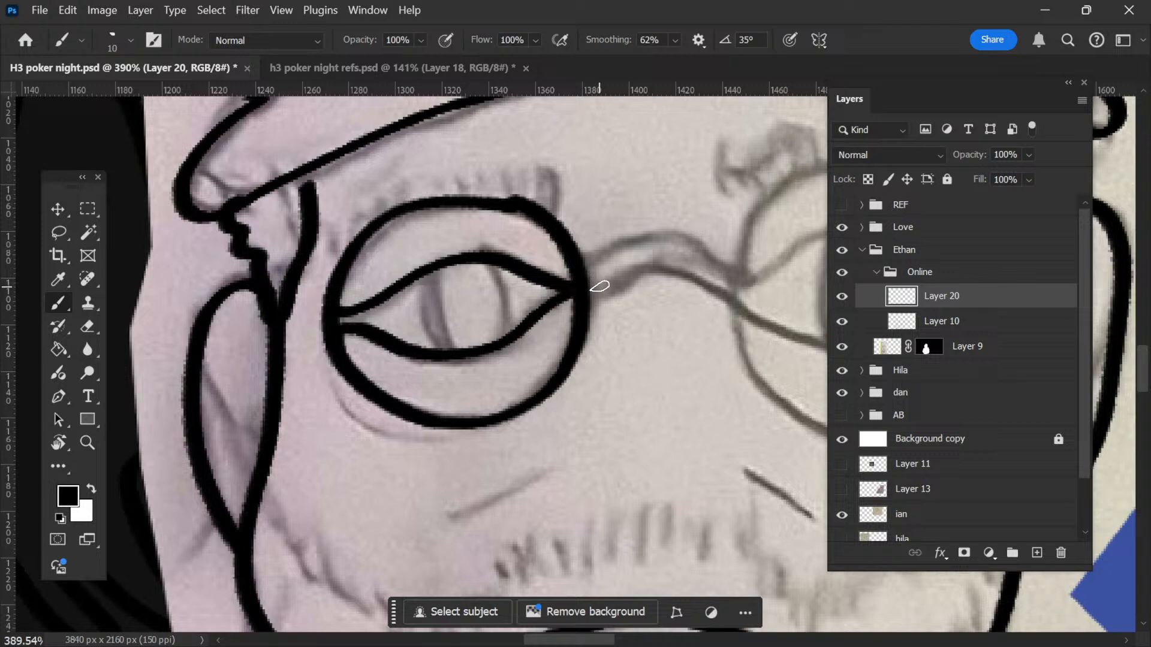
mouse_move(425, 348)
mouse_down()
mouse_move(404, 276)
mouse_move(432, 237)
mouse_up()
drag(493, 342, 507, 271)
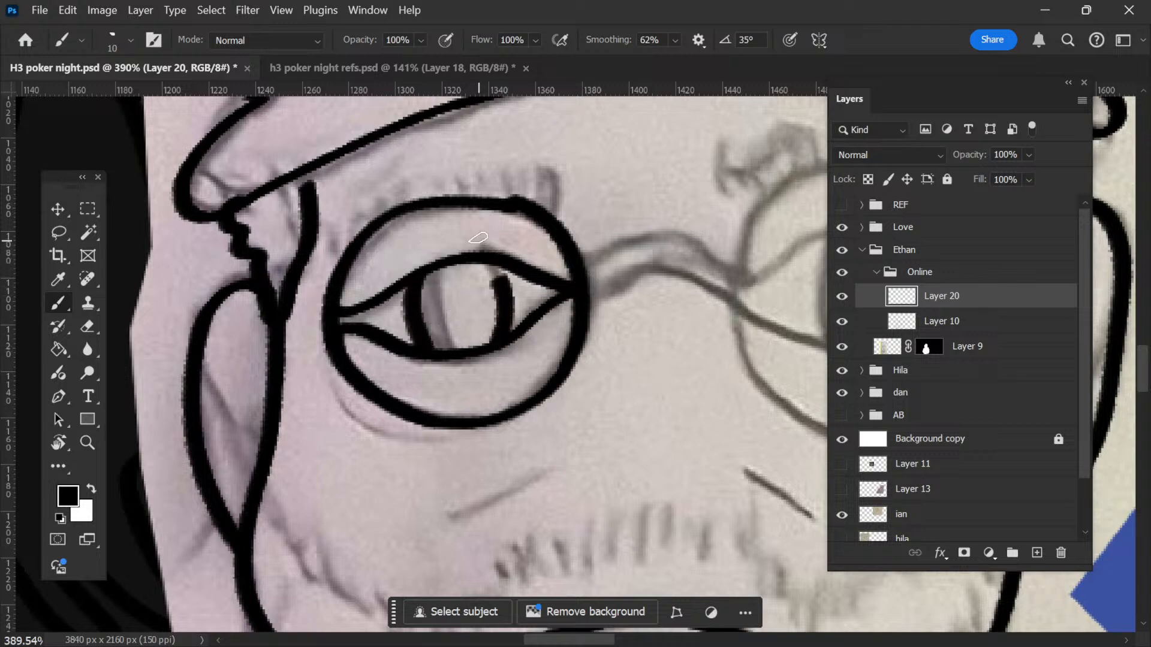
Step: Try inking the two arched lines of the glasses bridge, and undo both strokes
key(space)
mouse_move(586, 298)
mouse_down()
mouse_move(570, 246)
mouse_move(599, 304)
mouse_move(593, 286)
mouse_move(620, 272)
mouse_up()
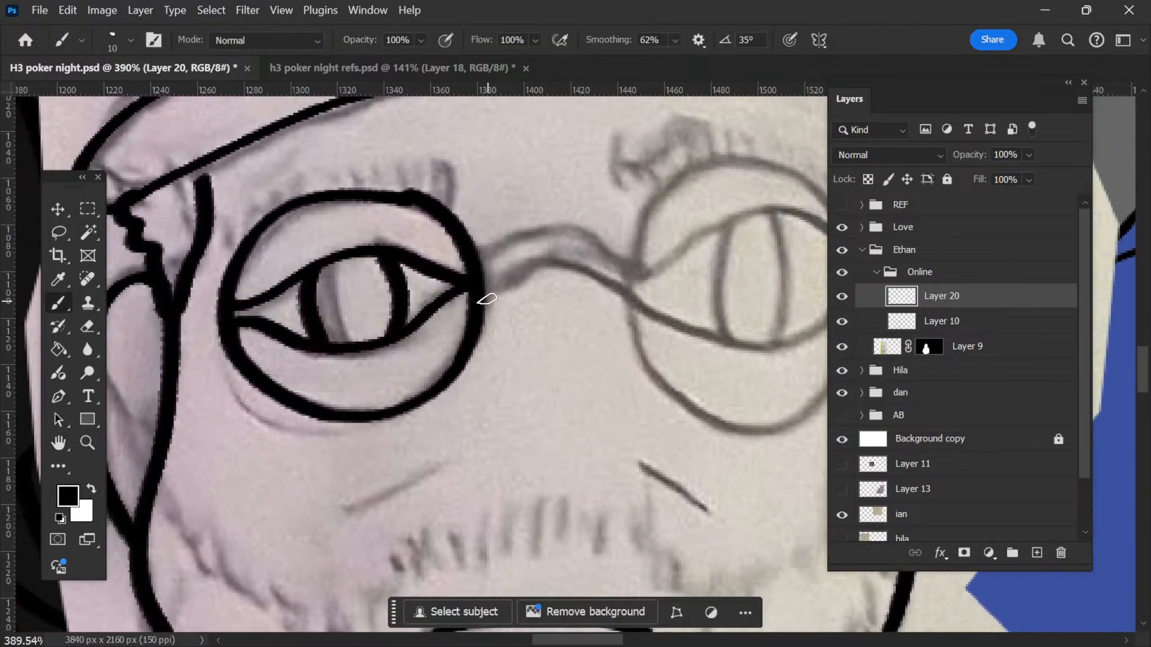
mouse_move(487, 298)
mouse_down()
mouse_move(524, 257)
mouse_move(580, 254)
mouse_move(610, 276)
mouse_move(637, 329)
mouse_move(617, 308)
mouse_up()
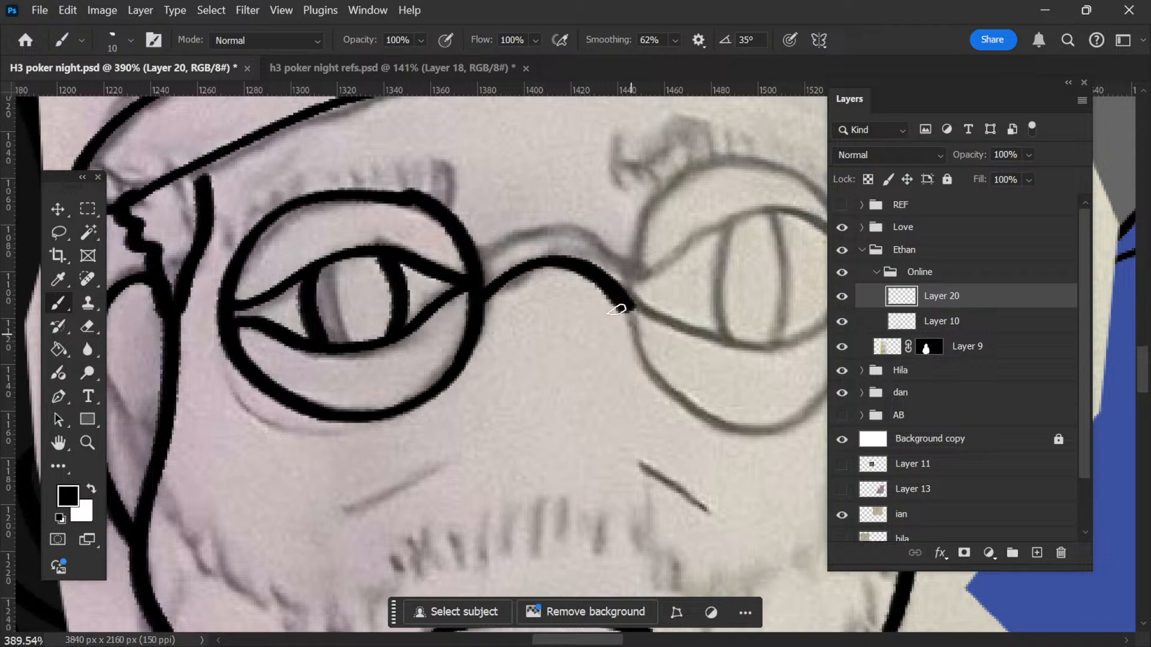
mouse_move(476, 255)
mouse_down()
mouse_move(543, 218)
mouse_move(614, 228)
mouse_move(611, 241)
mouse_up()
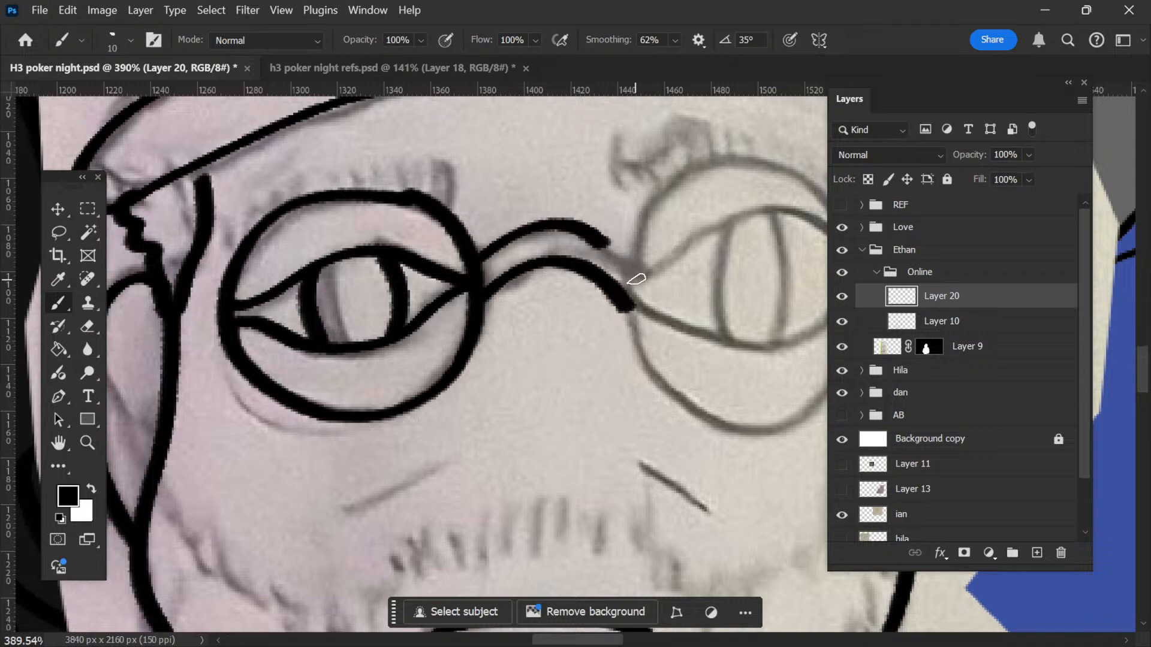
mouse_move(637, 280)
mouse_down()
mouse_move(642, 290)
mouse_move(484, 273)
mouse_move(448, 282)
mouse_up()
key(space)
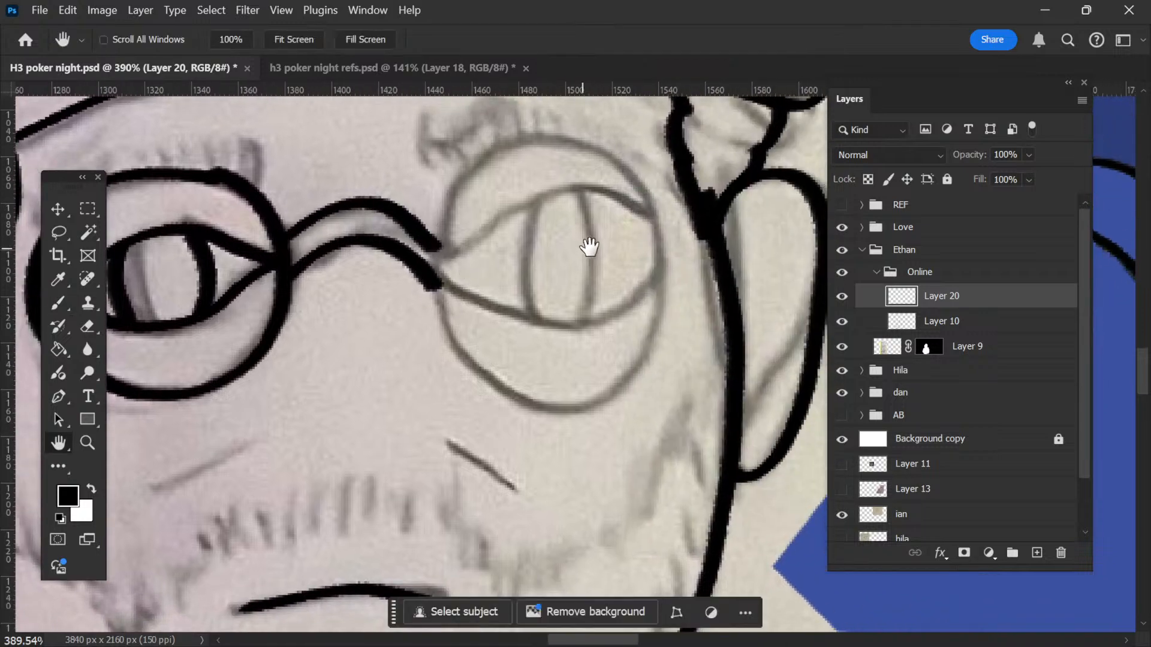
drag(590, 247, 521, 262)
key(ctrl+space)
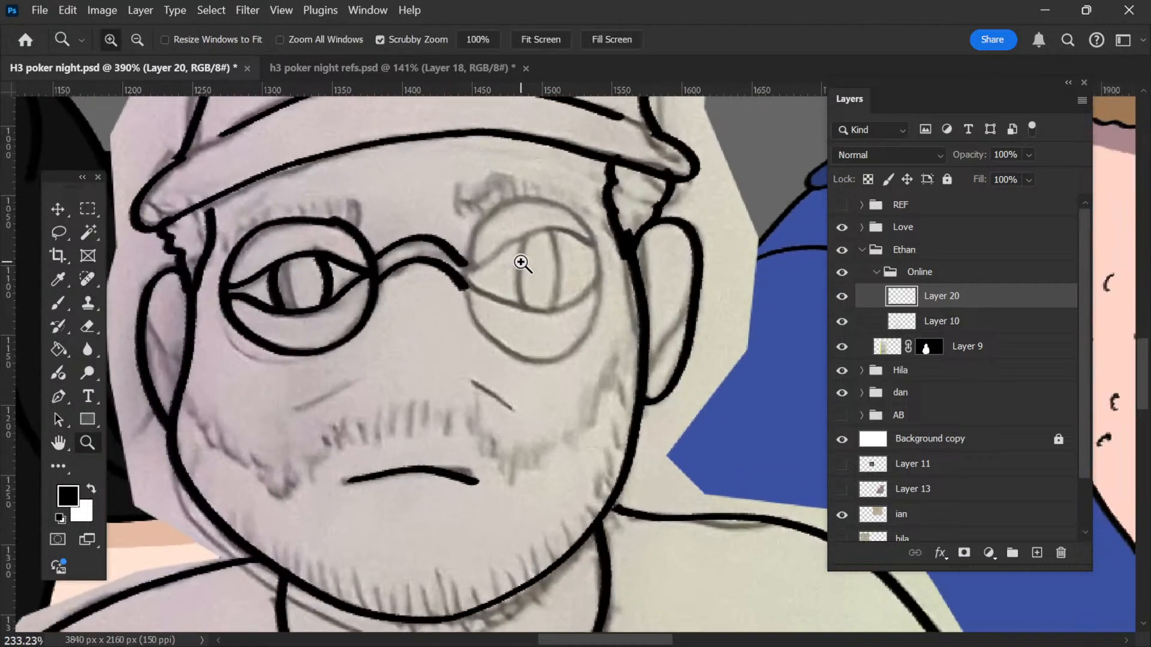
key(ctrl+z)
key(ctrl+z)
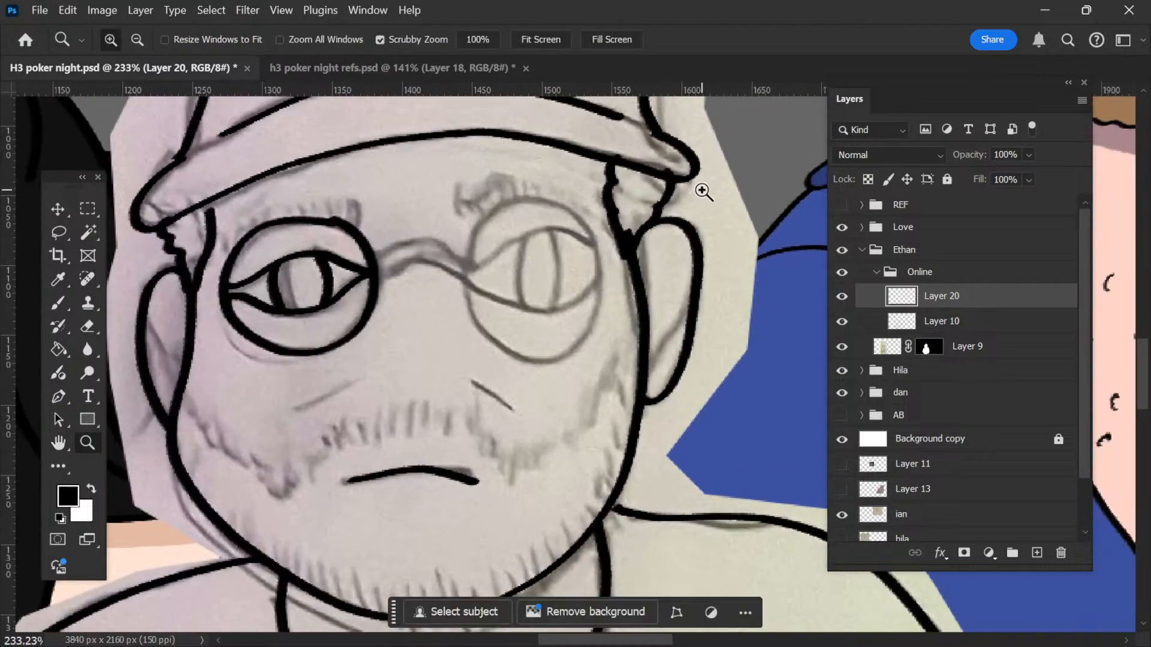
Step: Lasso the inked lens with its eye and duplicate the selection onto a new layer
key(space)
drag(466, 286, 544, 290)
key(l)
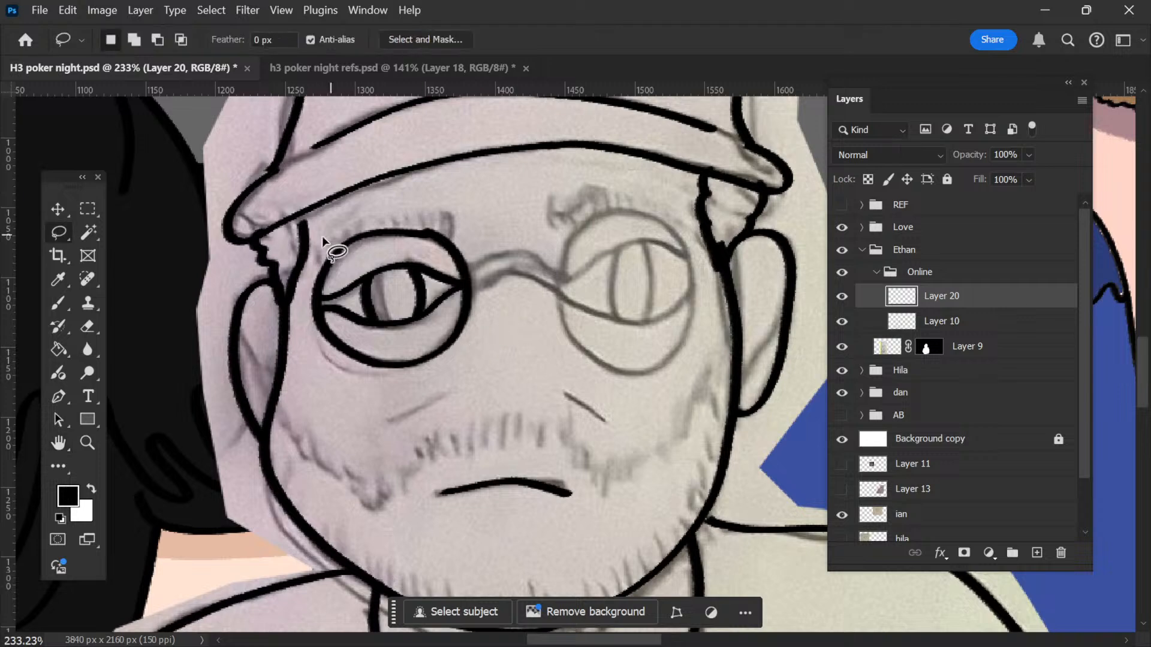
mouse_move(329, 235)
mouse_down()
mouse_move(309, 264)
mouse_move(478, 382)
mouse_move(412, 198)
mouse_up()
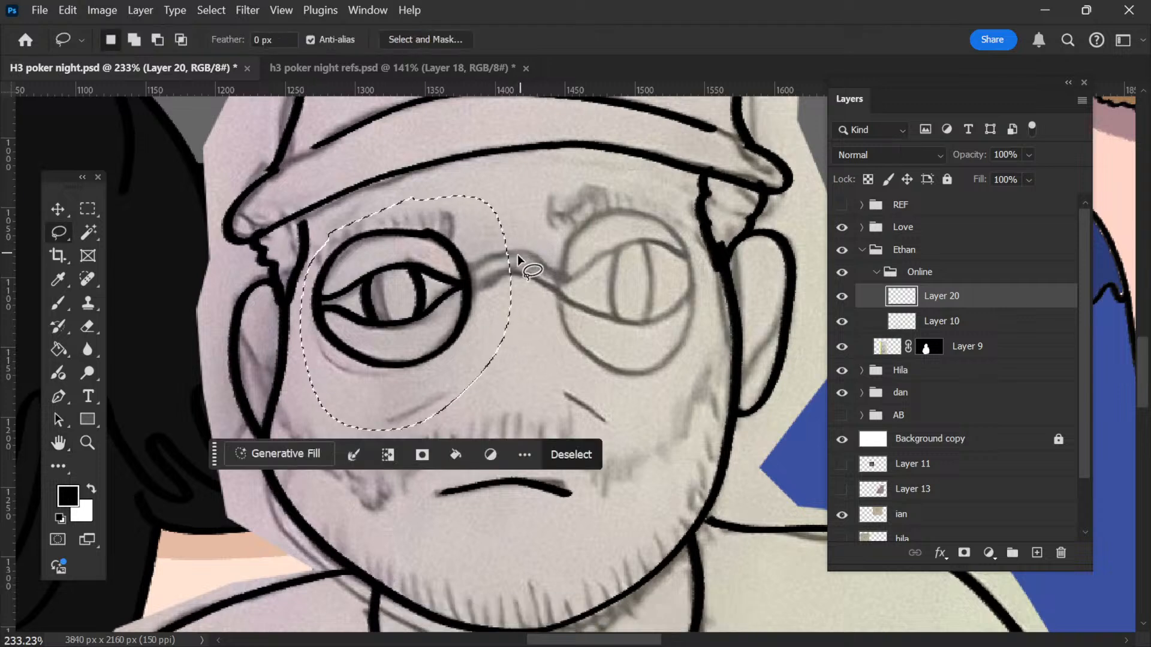
key(ctrl+j)
Step: Use Free Transform to place the copied lens and eye over the other sketched lens, narrowing and rotating it slightly clockwise
key(ctrl+t)
mouse_move(420, 295)
mouse_down()
mouse_move(644, 312)
mouse_move(690, 292)
mouse_move(714, 296)
mouse_up()
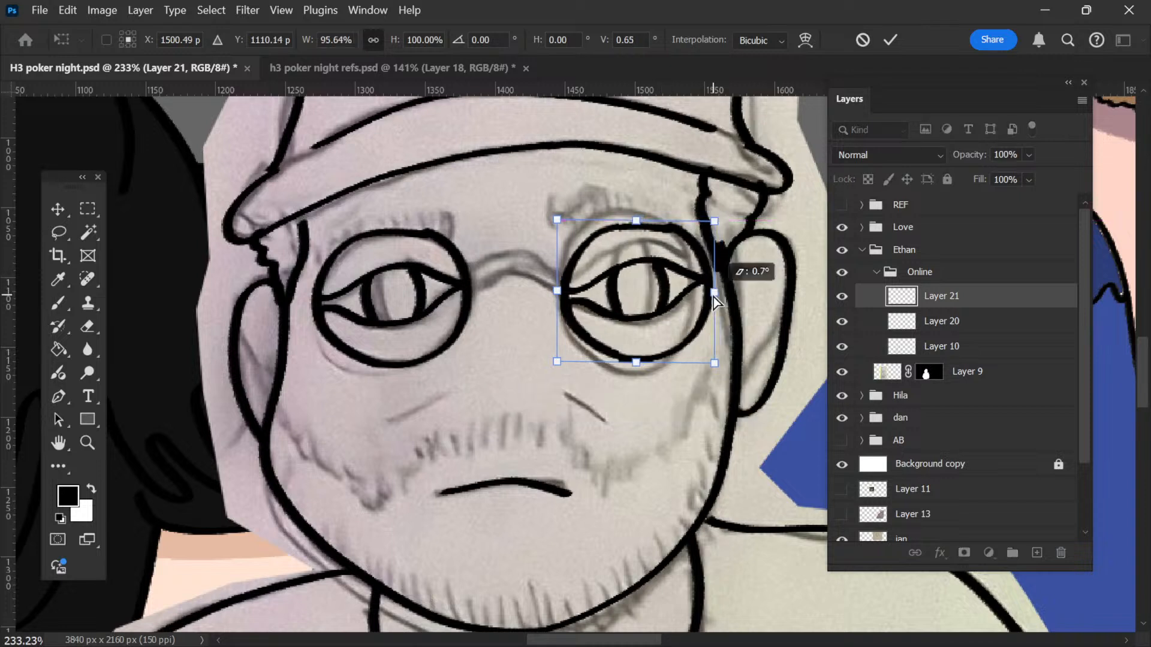
drag(718, 217, 718, 233)
drag(680, 271, 677, 263)
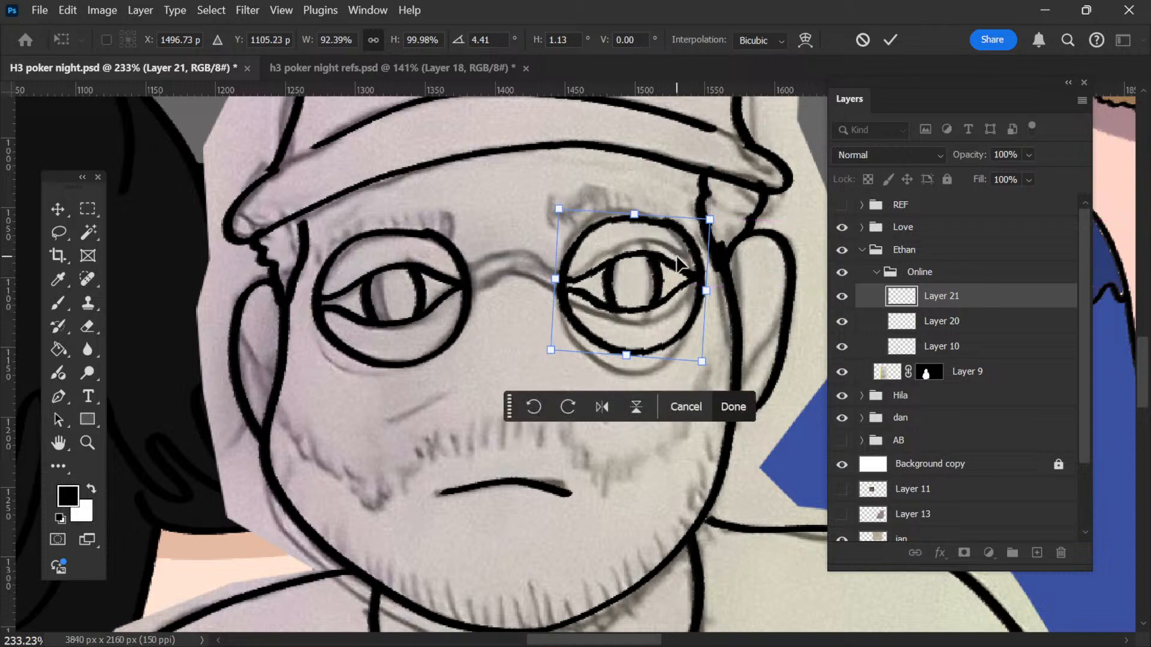
drag(730, 219, 742, 217)
drag(628, 356, 630, 358)
key(Return)
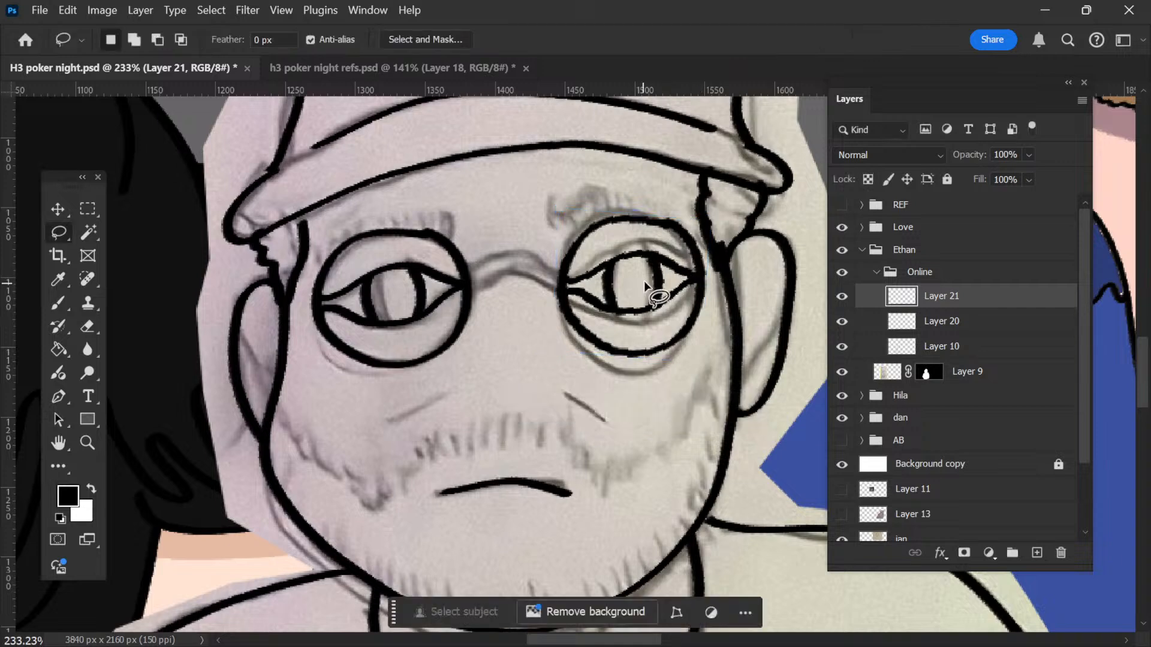
Step: Erase the bump on the upper rim of the copied lens using an eraser reduced to 7 px
key(z)
drag(741, 216, 700, 260)
key(e)
key(bracketleft)
key(bracketleft)
key(bracketleft)
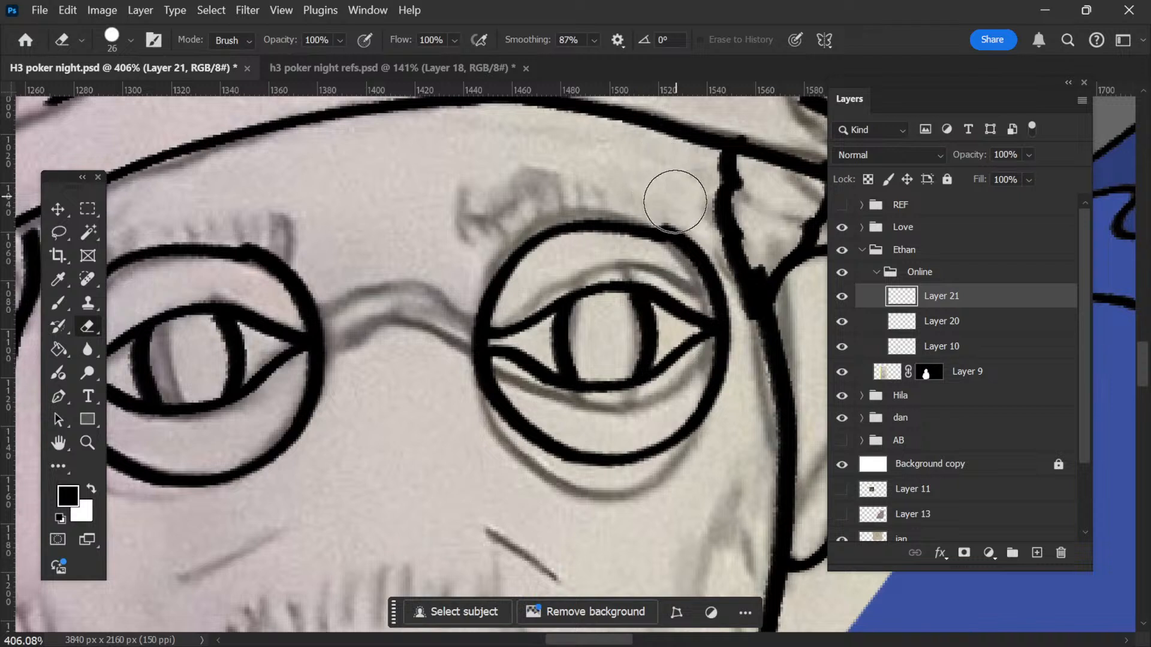
key(bracketleft)
key(bracketleft)
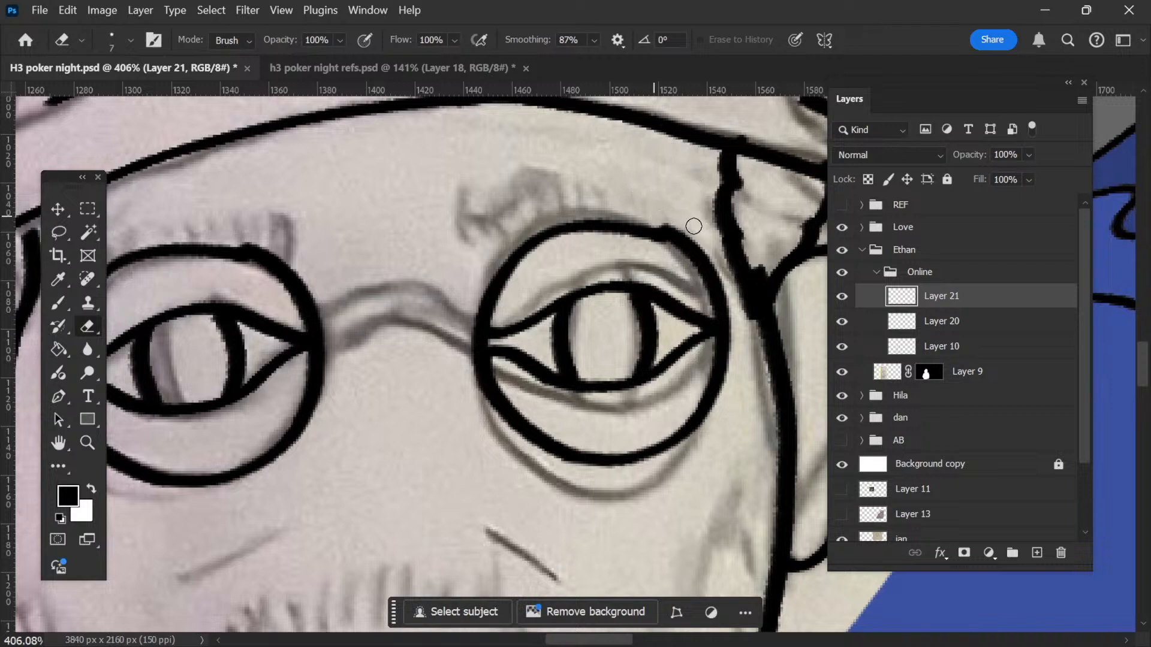
Step: Ink the lower and upper arched lines of the glasses bridge between the two lenses
key(b)
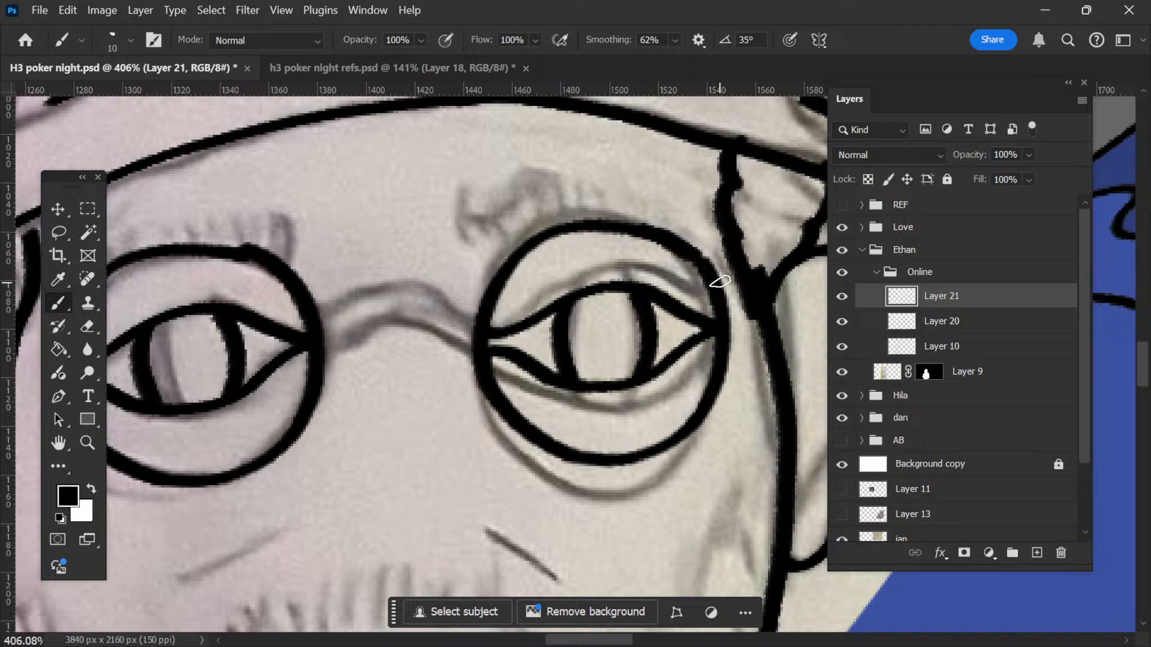
key(z)
drag(687, 284, 654, 265)
mouse_move(603, 298)
mouse_down()
mouse_move(616, 318)
mouse_move(545, 249)
mouse_up()
key(space)
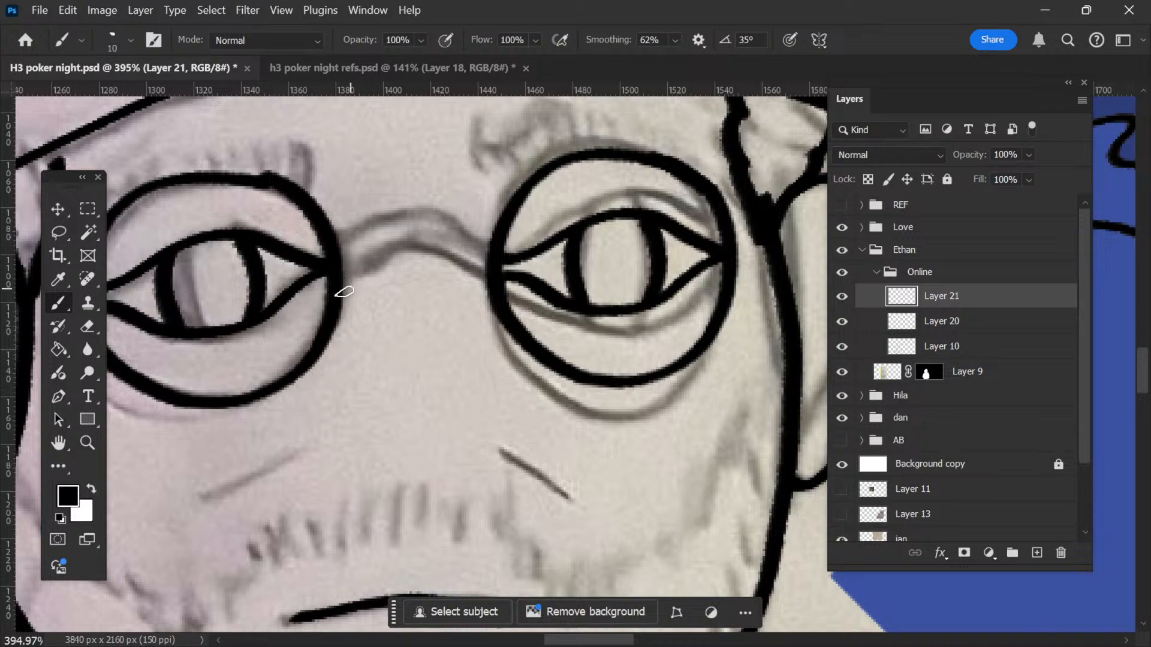
mouse_move(345, 292)
mouse_down()
mouse_move(378, 249)
mouse_move(442, 245)
mouse_move(512, 310)
mouse_up()
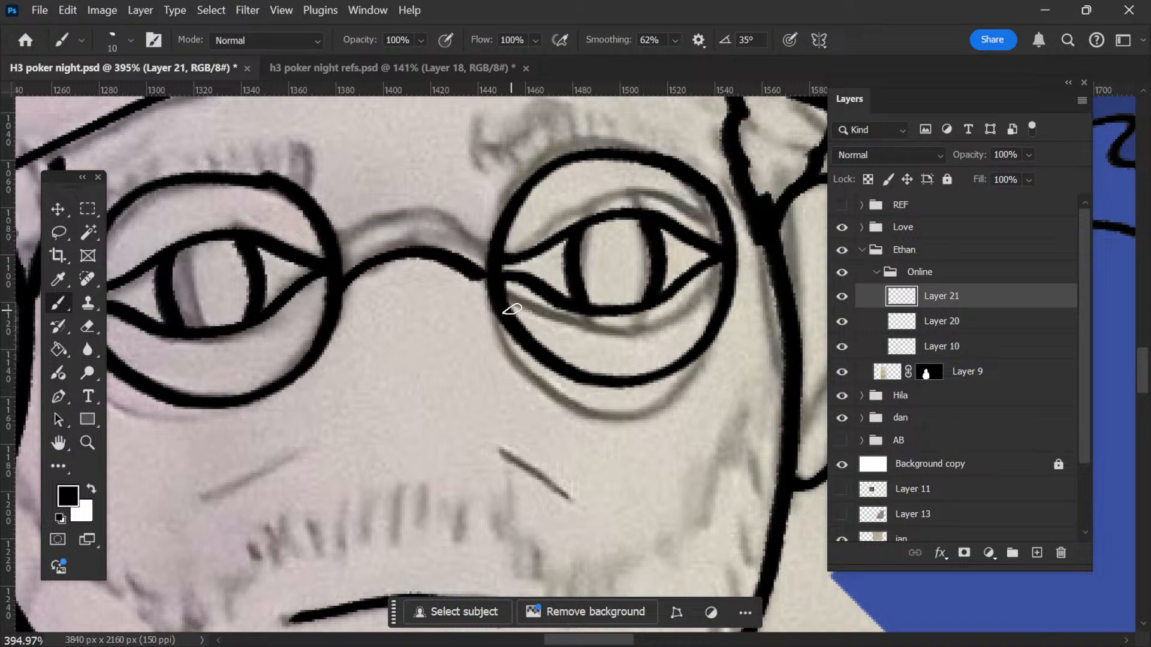
mouse_move(340, 246)
mouse_down()
mouse_move(437, 206)
mouse_move(482, 229)
mouse_move(520, 291)
mouse_move(417, 260)
mouse_up()
Step: Rename Layer 21 as glasses
key(z)
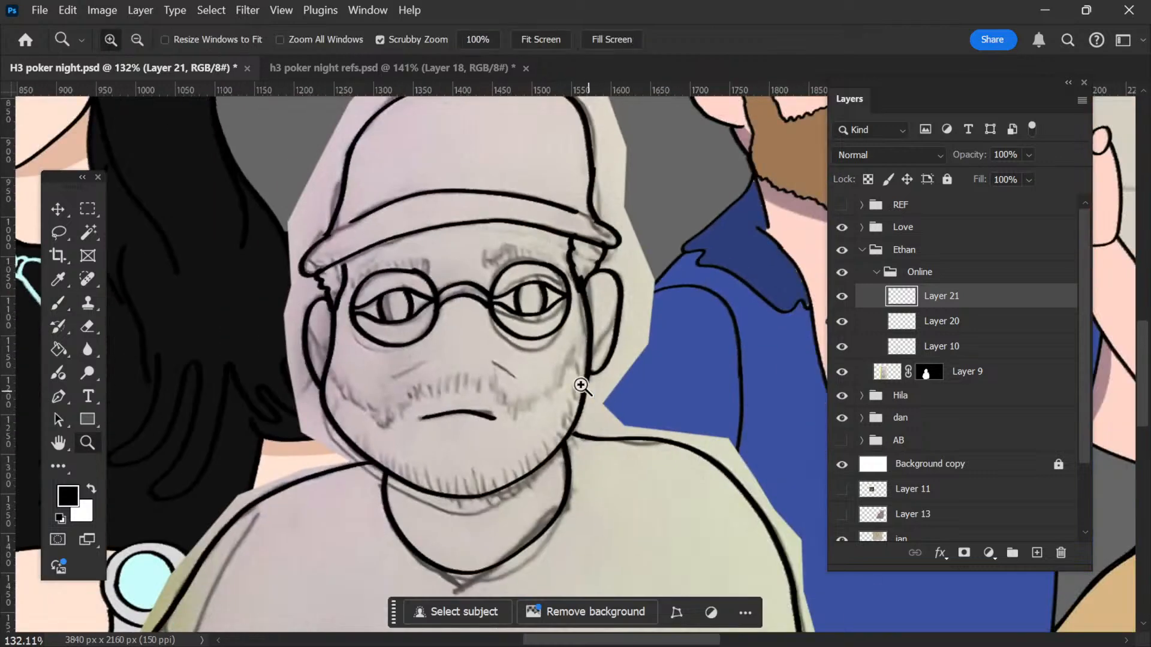
double_click(951, 298)
text(glasses)
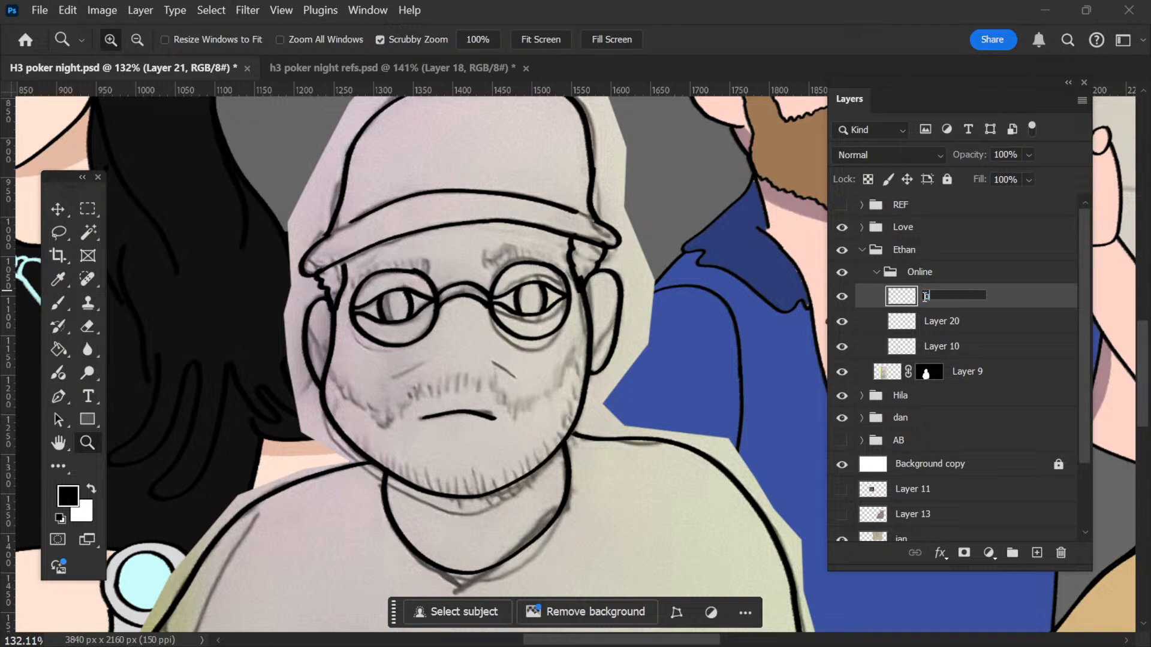
click(965, 322)
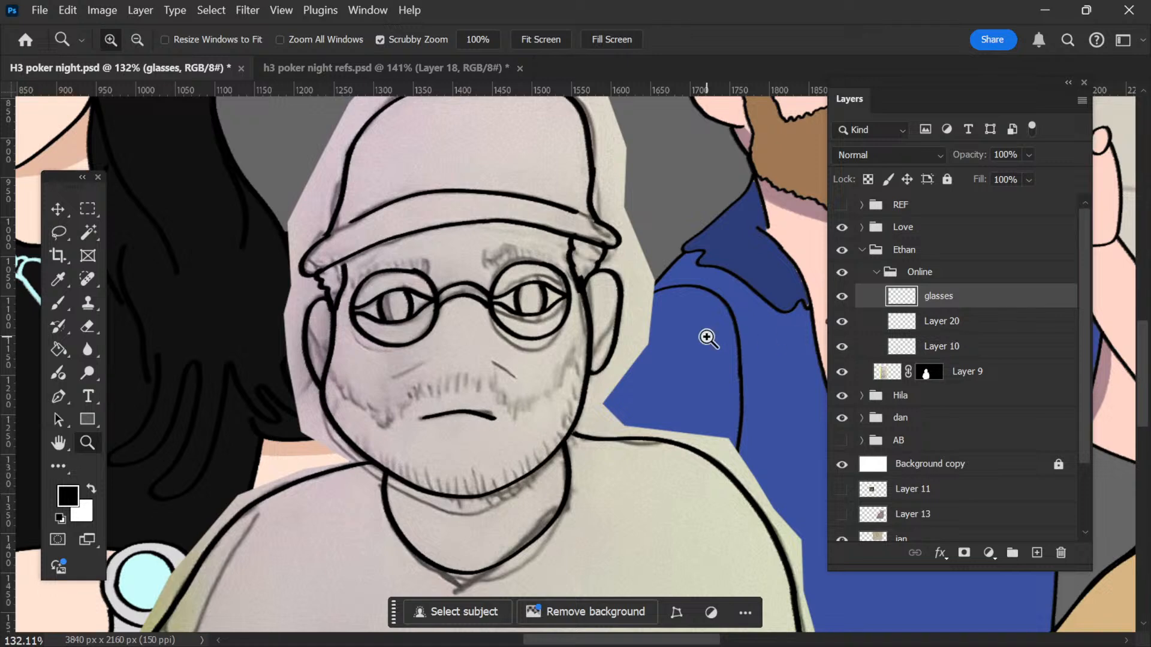
Step: Merge Layer 20 with the glasses layer
mouse_move(416, 275)
mouse_down()
mouse_move(452, 298)
mouse_move(441, 299)
mouse_move(457, 225)
mouse_up()
key(e)
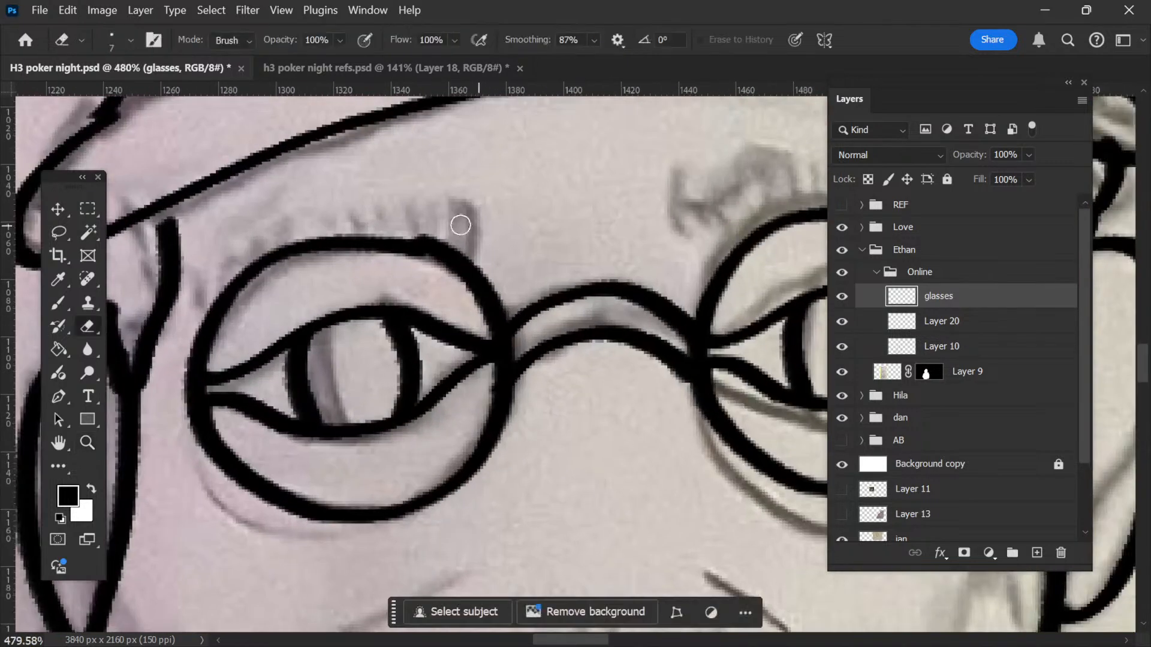
ctrl+click(953, 324)
key(ctrl+e)
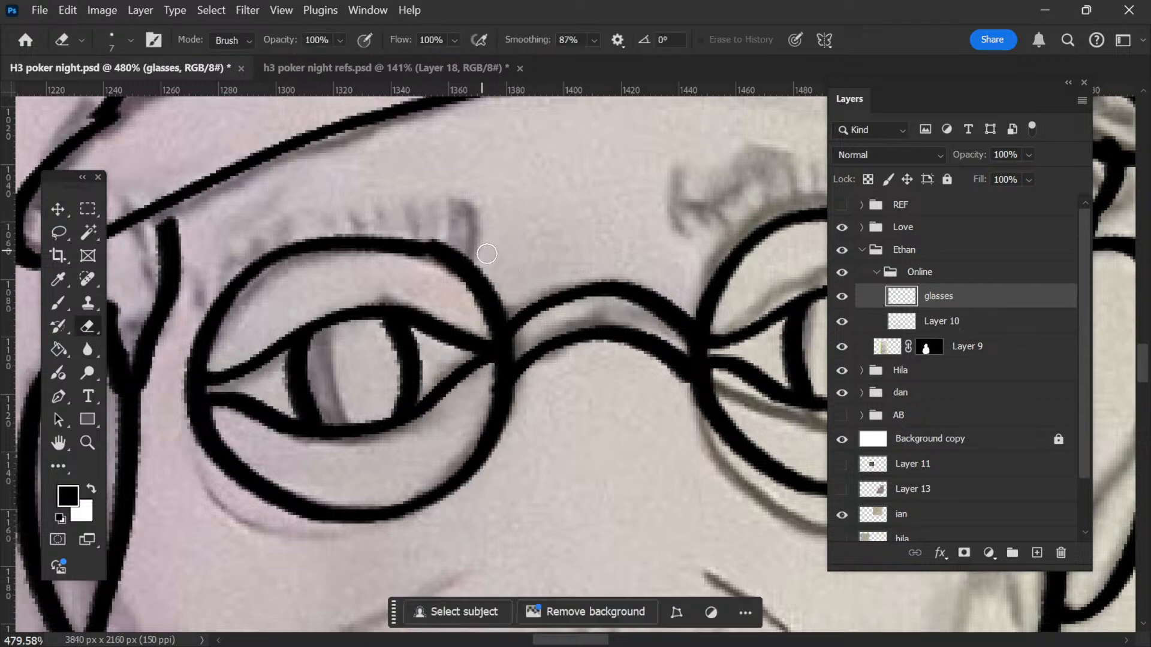
Step: Ink over the upper rim of the original lens with the Brush to smooth its outer curve
key(b)
mouse_move(386, 243)
mouse_down()
mouse_move(499, 285)
mouse_move(511, 325)
mouse_up()
key(ctrl+space)
drag(388, 270, 326, 226)
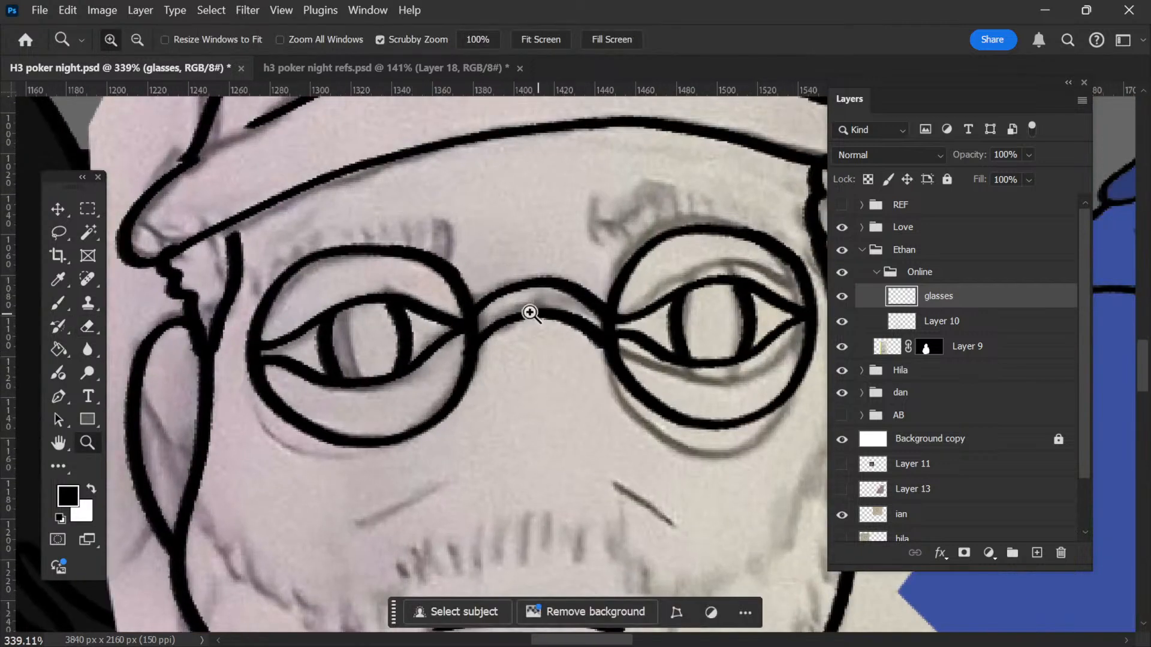
drag(529, 311, 432, 294)
Step: Look over the capped man's inked face, shirt lettering and crossed arms against the finished characters
key(space)
drag(628, 368, 551, 253)
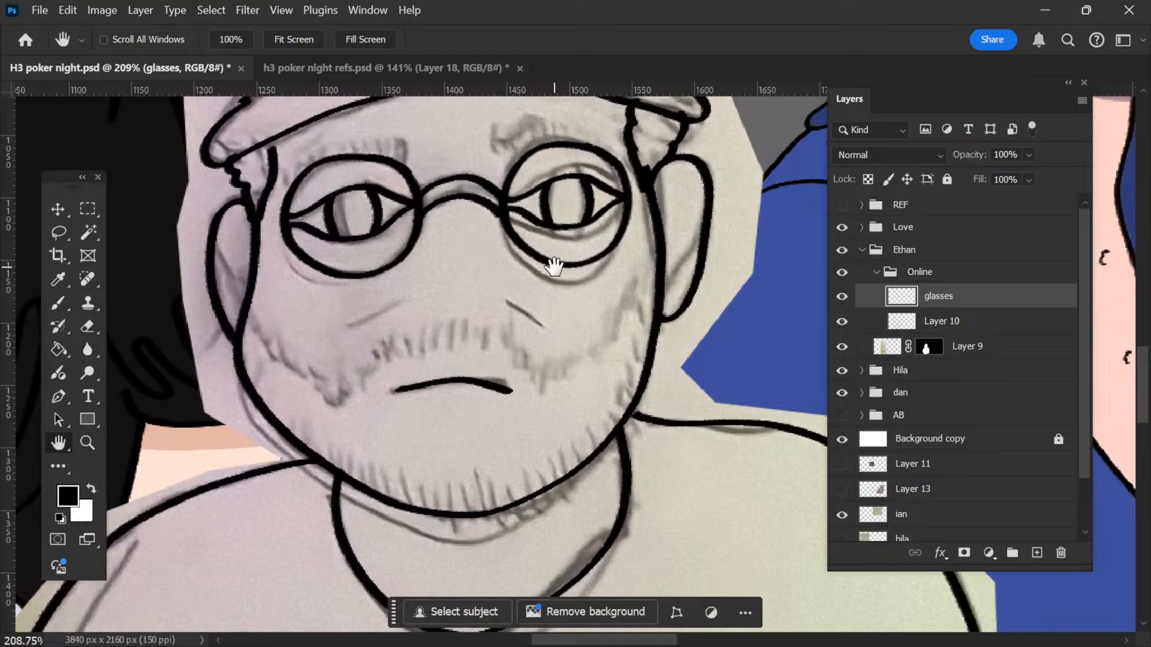
right_click(570, 233)
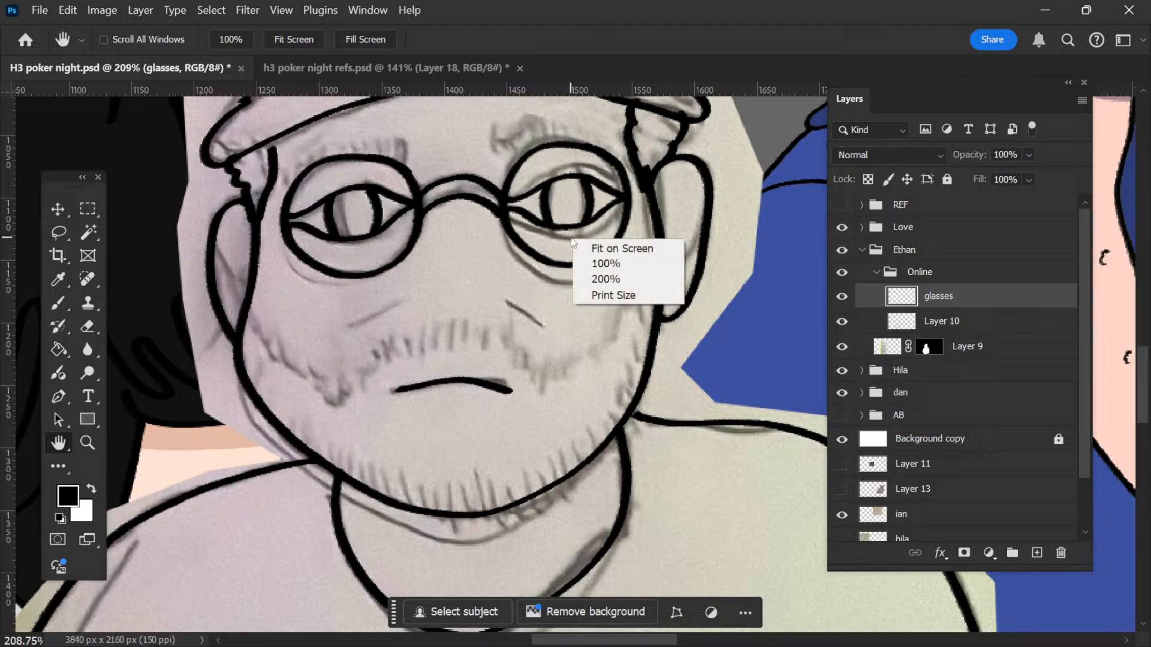
key(Escape)
scroll(389, 405, down, 3)
scroll(389, 369, down, 5)
scroll(409, 369, down, 5)
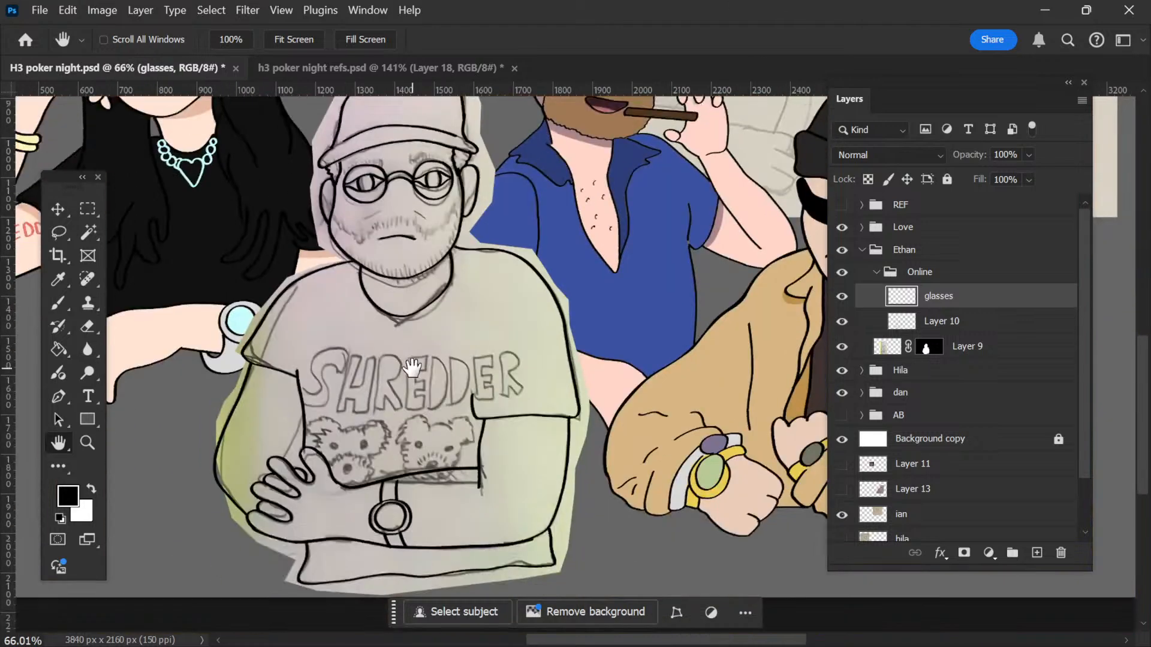
scroll(470, 400, up, 2)
scroll(470, 397, up, 3)
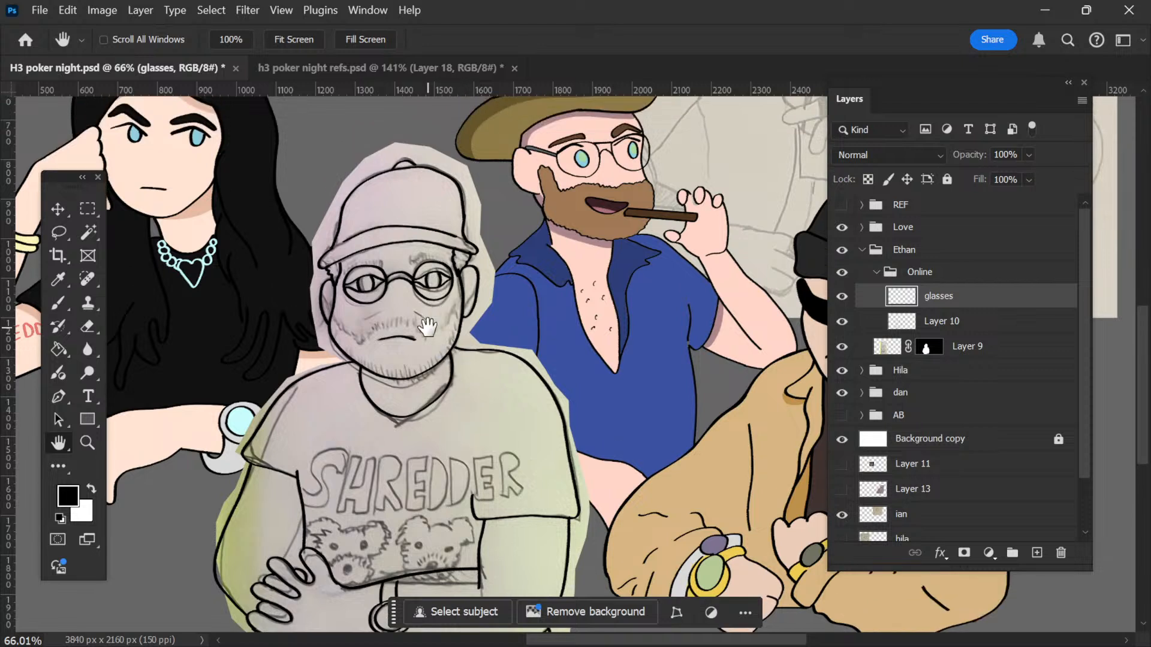
scroll(327, 308, left, 2)
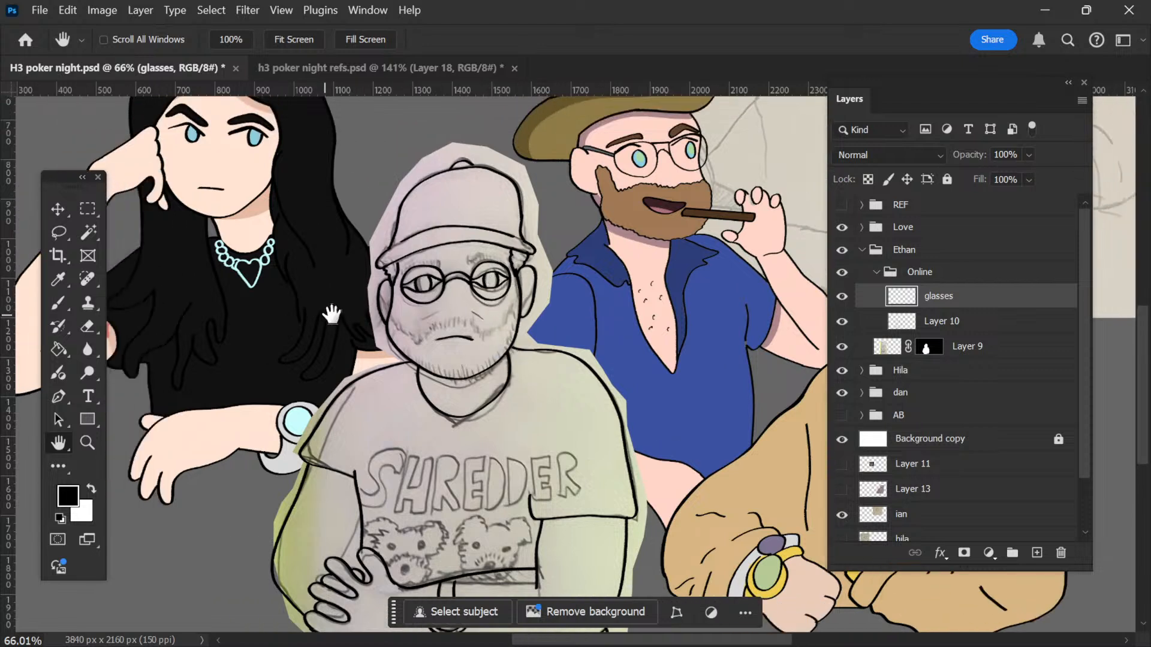
scroll(332, 313, down, 4)
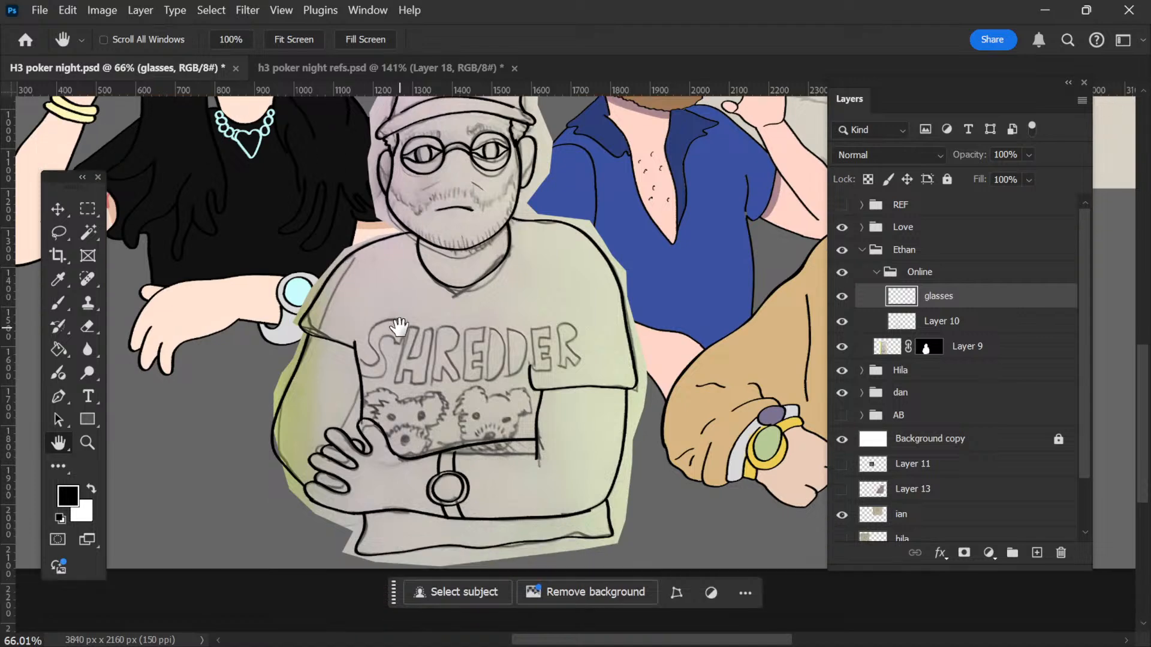
scroll(443, 467, up, 2)
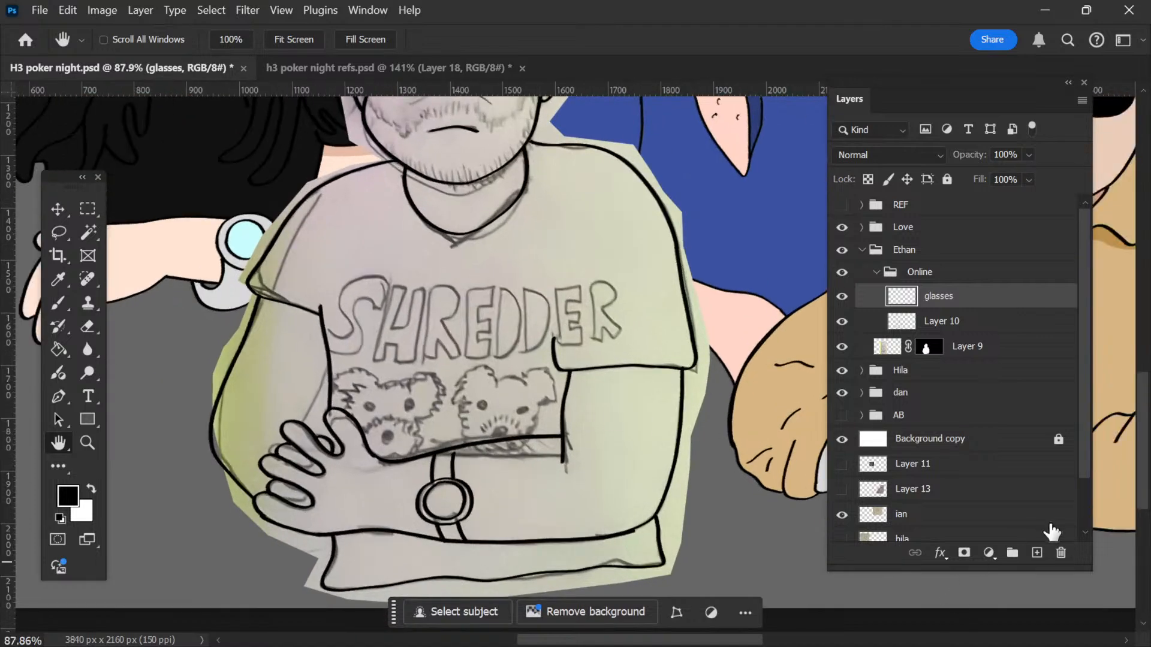
Step: Add a new layer above the glasses layer in the Online group and name it shirt
click(1037, 552)
double_click(941, 295)
text(s)
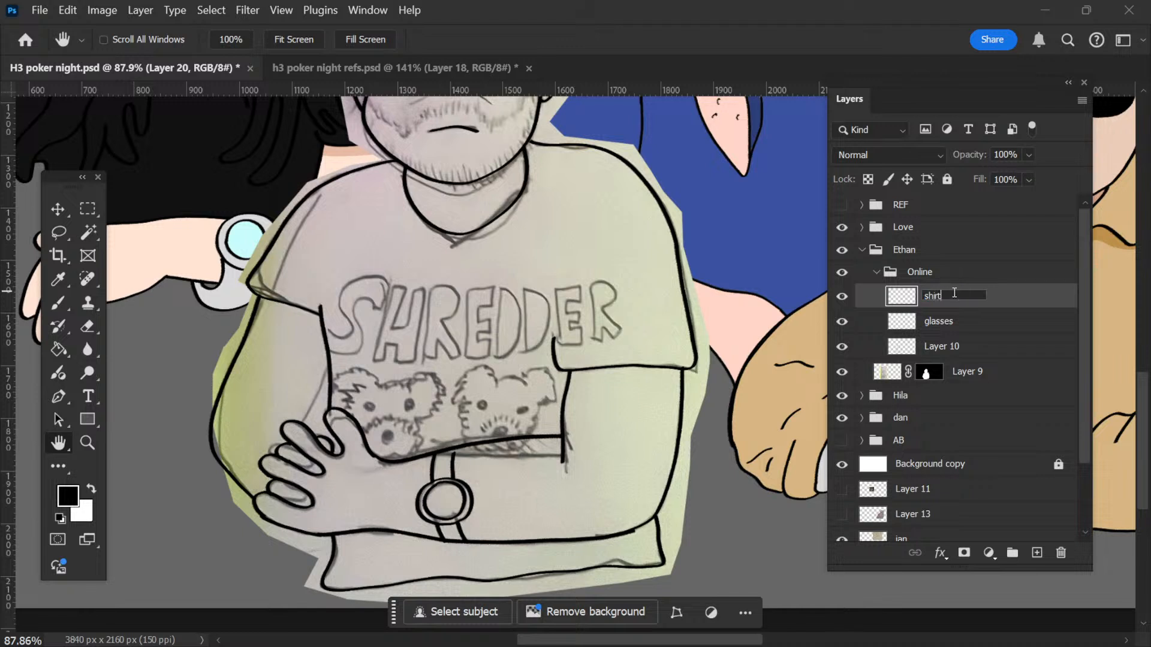
text(hirt)
key(Return)
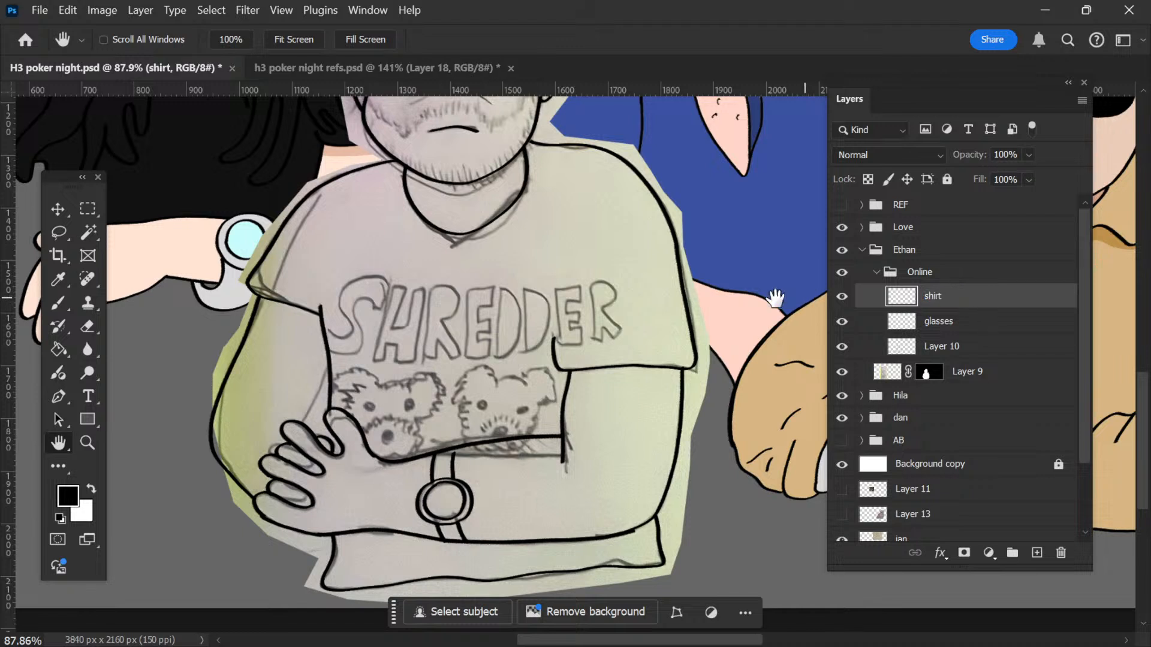
Step: Ink the shaggy head, ears, whiskers and muzzle outline of the shirt's dog nearest the hand with the Brush
scroll(412, 436, up, 3)
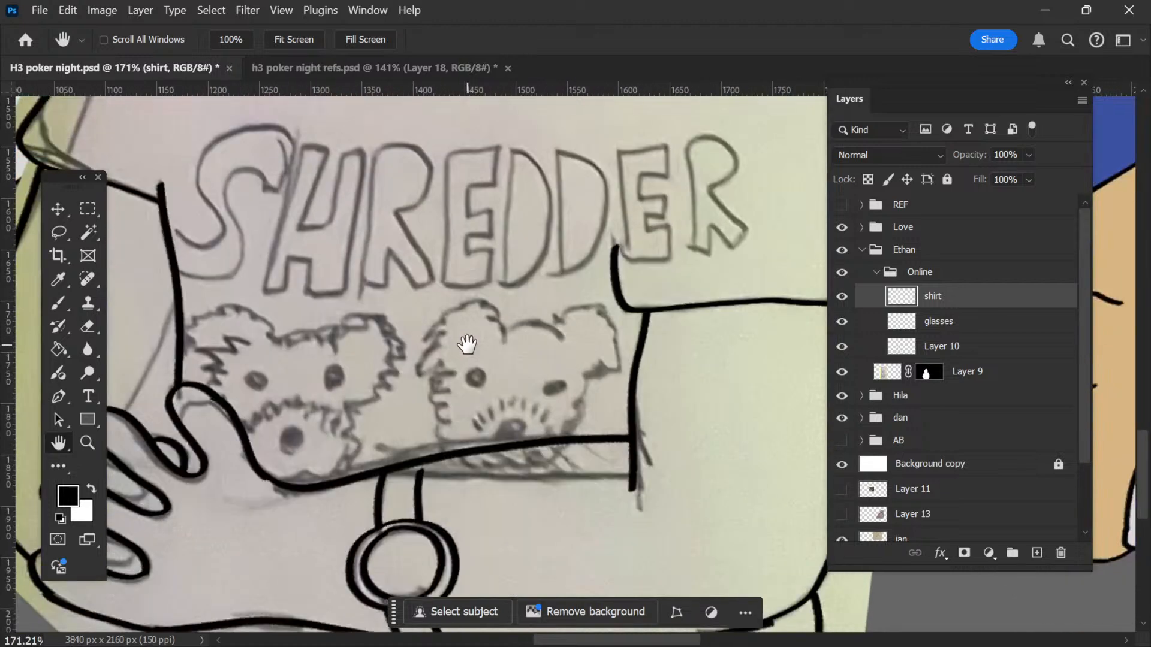
scroll(467, 345, up, 4)
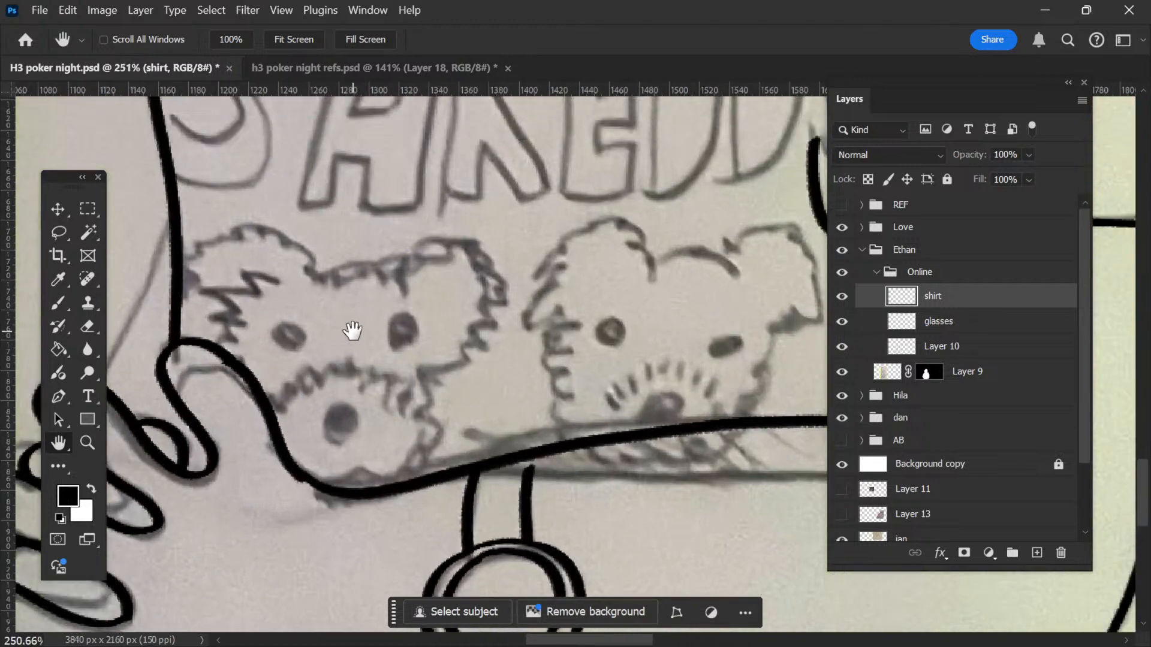
key(b)
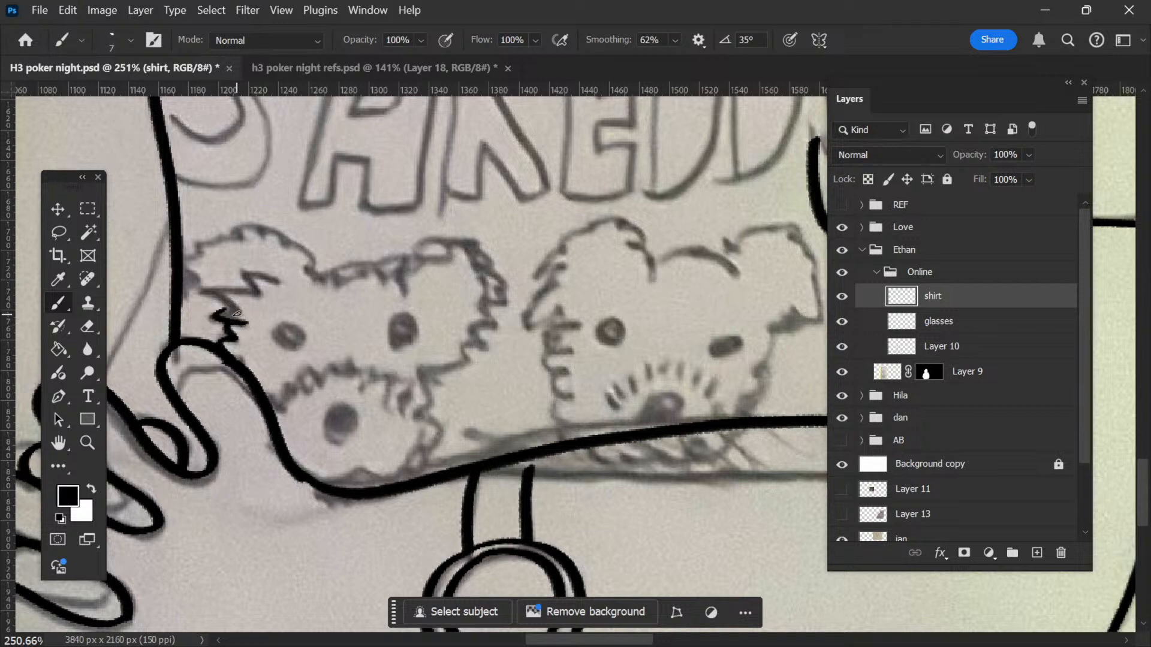
drag(202, 288, 242, 283)
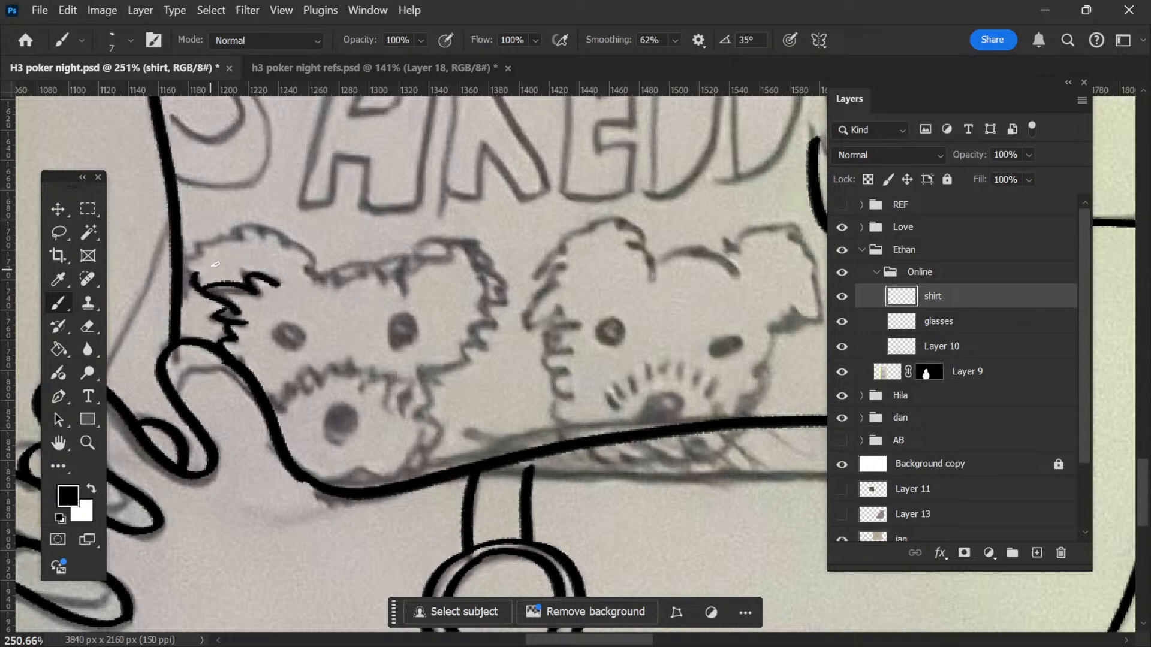
mouse_move(199, 277)
mouse_down()
mouse_move(206, 246)
mouse_move(219, 256)
mouse_move(200, 231)
mouse_move(270, 228)
mouse_up()
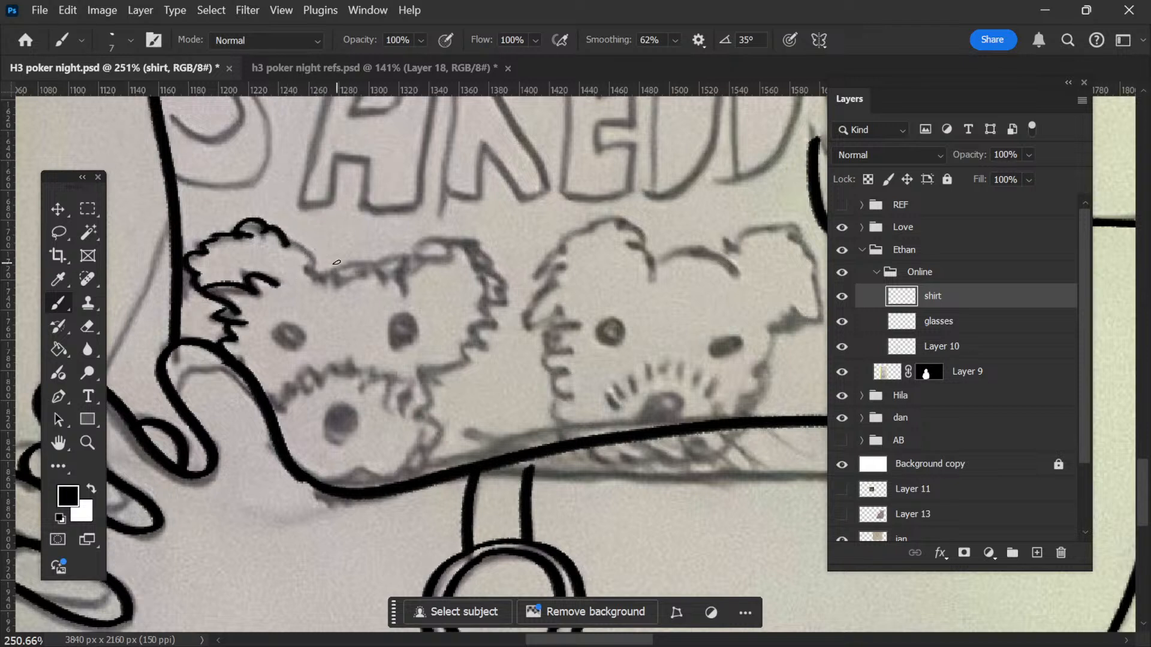
mouse_move(286, 243)
mouse_down()
mouse_move(316, 247)
mouse_move(323, 286)
mouse_move(313, 275)
mouse_move(334, 296)
mouse_move(372, 263)
mouse_move(339, 281)
mouse_up()
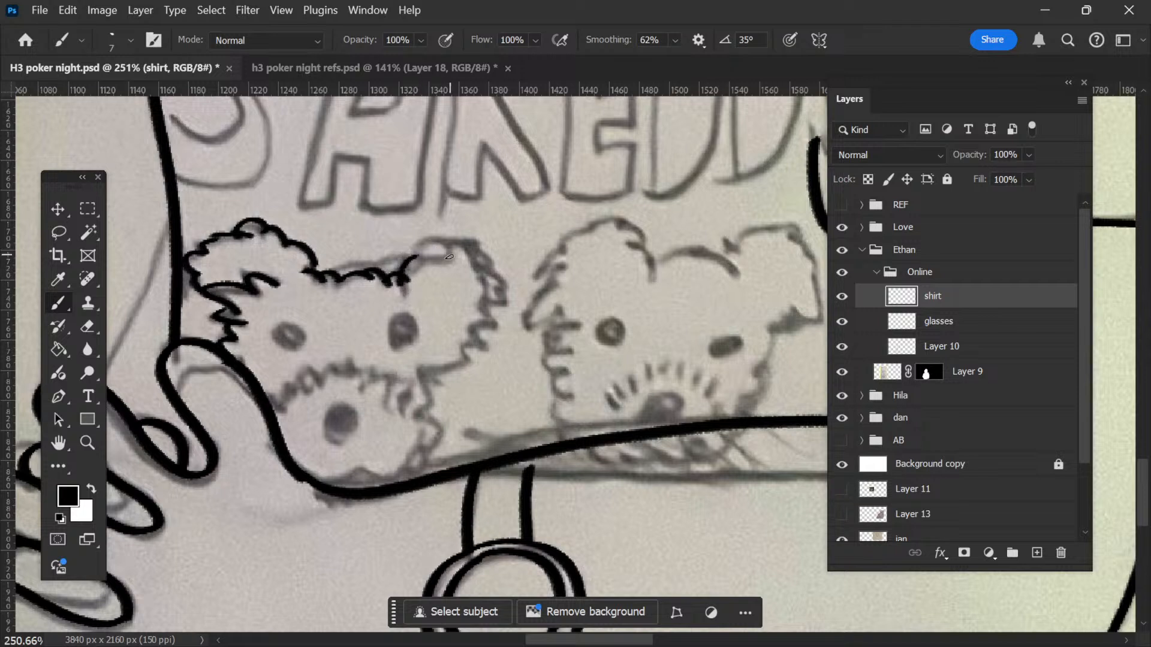
mouse_move(412, 261)
mouse_down()
mouse_move(439, 235)
mouse_move(469, 230)
mouse_move(422, 249)
mouse_move(480, 244)
mouse_move(483, 268)
mouse_move(464, 248)
mouse_move(498, 249)
mouse_move(499, 276)
mouse_move(485, 290)
mouse_move(514, 287)
mouse_move(485, 267)
mouse_move(516, 301)
mouse_up()
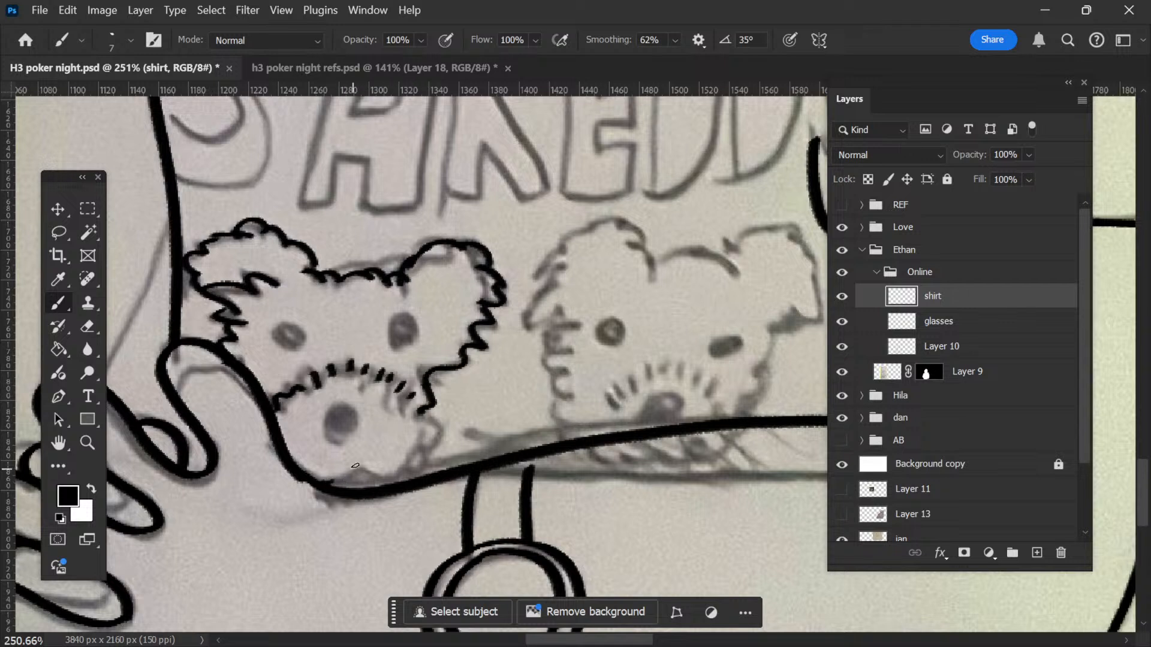
drag(330, 482, 365, 471)
mouse_move(417, 447)
mouse_down()
mouse_move(412, 421)
mouse_move(431, 422)
mouse_move(406, 395)
mouse_move(430, 368)
mouse_up()
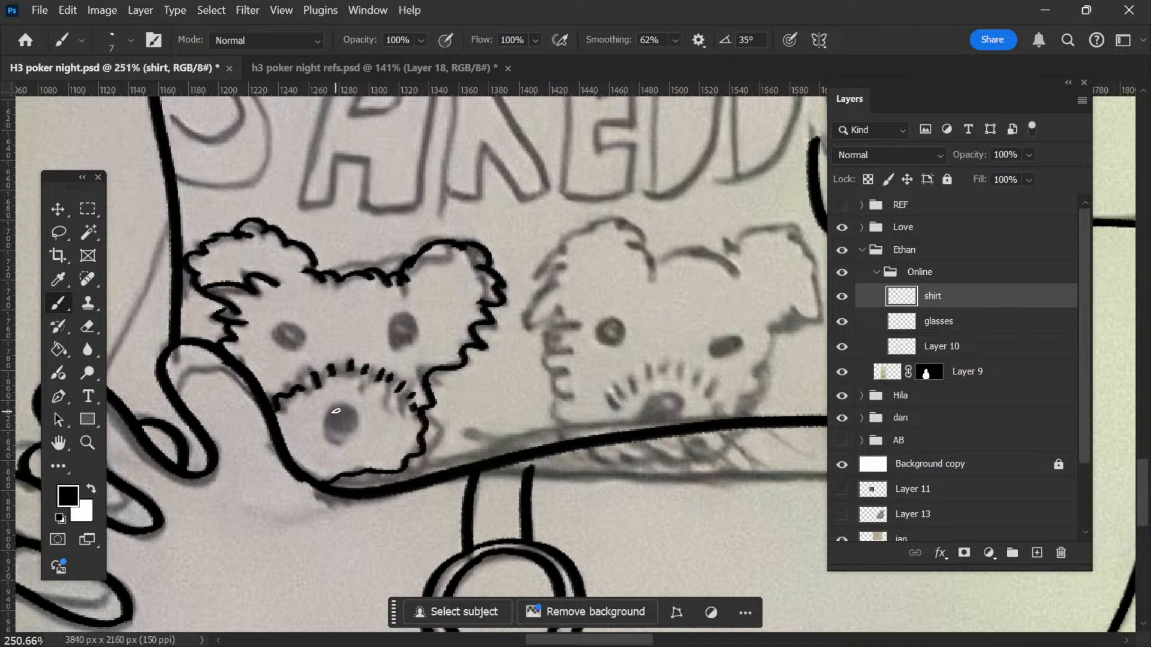
Step: Outline the round nose and both eyes of the dog nearest the hand
mouse_move(314, 419)
mouse_down()
mouse_move(340, 450)
mouse_move(364, 441)
mouse_move(368, 412)
mouse_move(318, 406)
mouse_up()
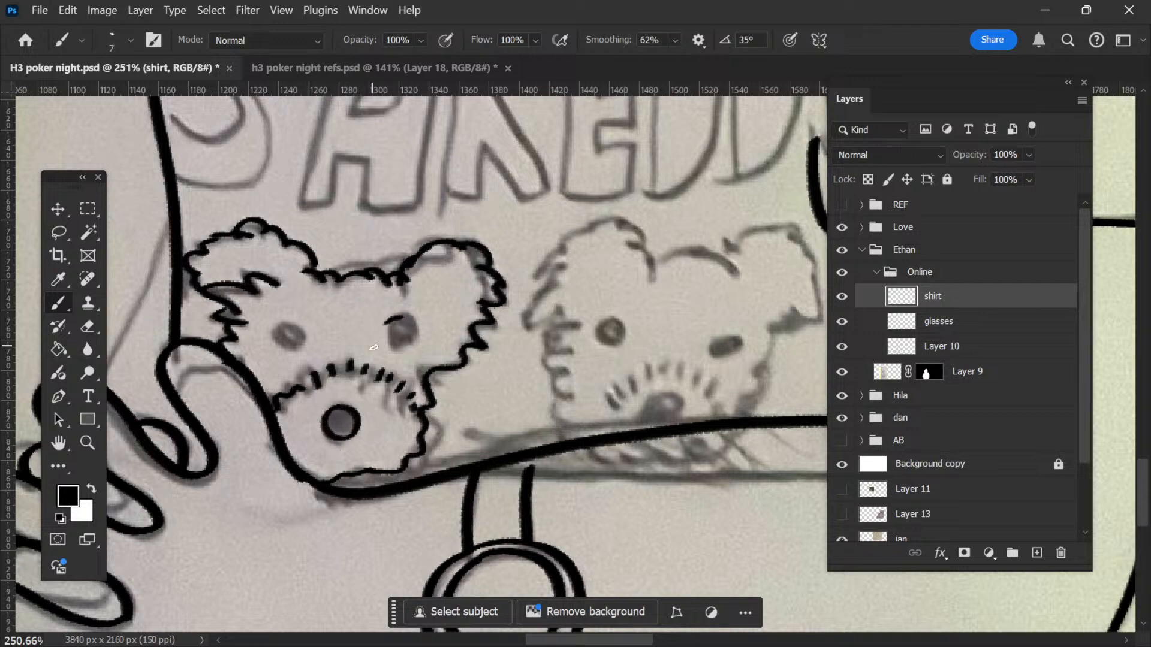
mouse_move(391, 321)
mouse_down()
mouse_move(396, 346)
mouse_move(392, 308)
mouse_up()
mouse_move(276, 327)
mouse_down()
mouse_move(290, 360)
mouse_move(309, 357)
mouse_move(317, 331)
mouse_move(273, 323)
mouse_up()
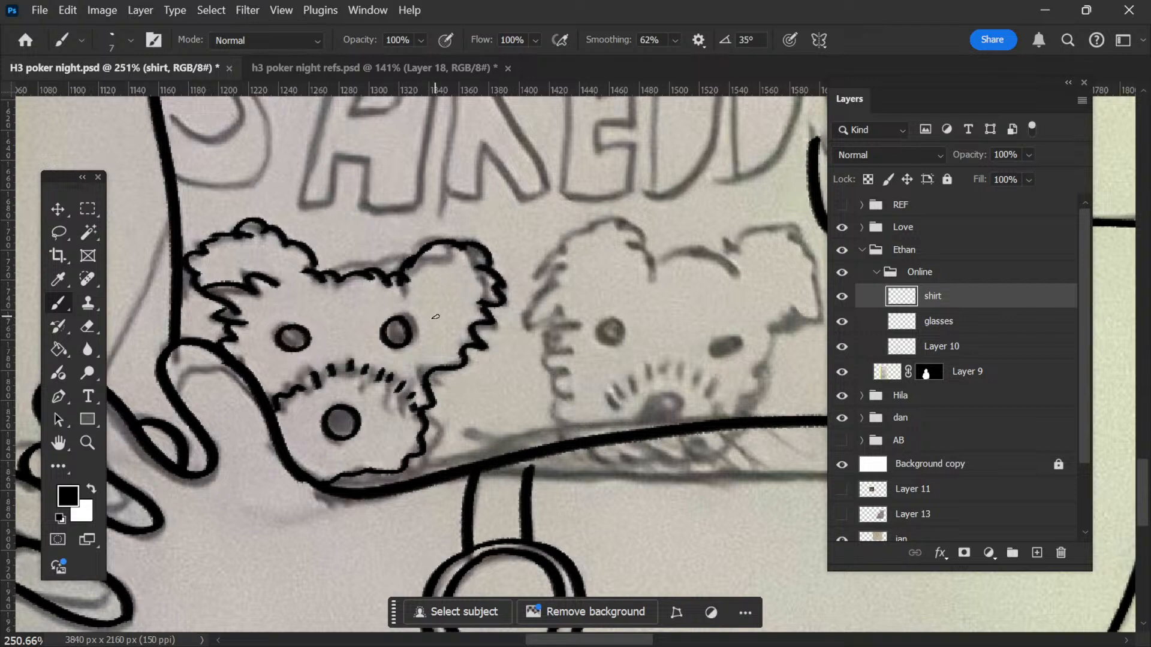
Step: Ink the fluffy head and ears of the second dog on the shirt, ending at the forearm line
key(space)
drag(527, 321, 368, 269)
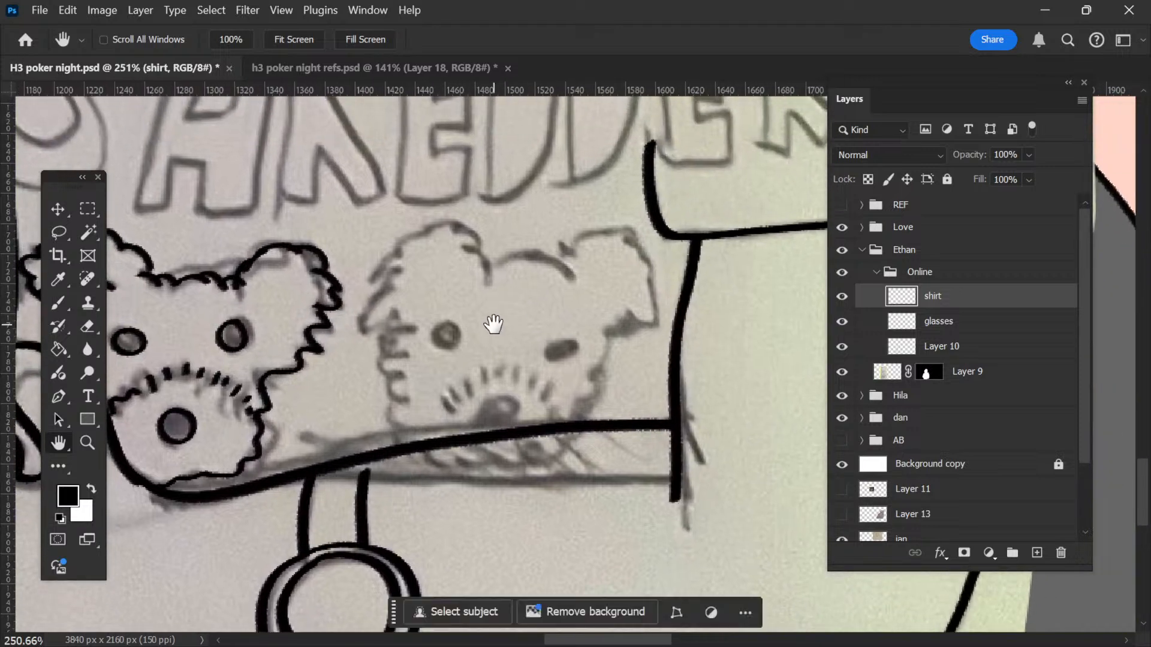
mouse_move(409, 427)
mouse_down()
mouse_move(397, 318)
mouse_move(356, 352)
mouse_move(333, 334)
mouse_move(396, 281)
mouse_move(376, 274)
mouse_move(405, 257)
mouse_move(387, 275)
mouse_move(355, 275)
mouse_move(419, 241)
mouse_move(402, 254)
mouse_move(396, 241)
mouse_move(476, 221)
mouse_move(464, 257)
mouse_move(460, 229)
mouse_move(483, 233)
mouse_move(494, 254)
mouse_move(481, 273)
mouse_move(483, 251)
mouse_move(502, 272)
mouse_move(495, 294)
mouse_move(525, 248)
mouse_move(578, 265)
mouse_move(587, 293)
mouse_move(540, 266)
mouse_move(504, 267)
mouse_move(481, 230)
mouse_move(504, 247)
mouse_move(514, 214)
mouse_move(563, 220)
mouse_move(577, 255)
mouse_move(545, 280)
mouse_move(579, 310)
mouse_move(569, 300)
mouse_move(544, 311)
mouse_move(568, 314)
mouse_up()
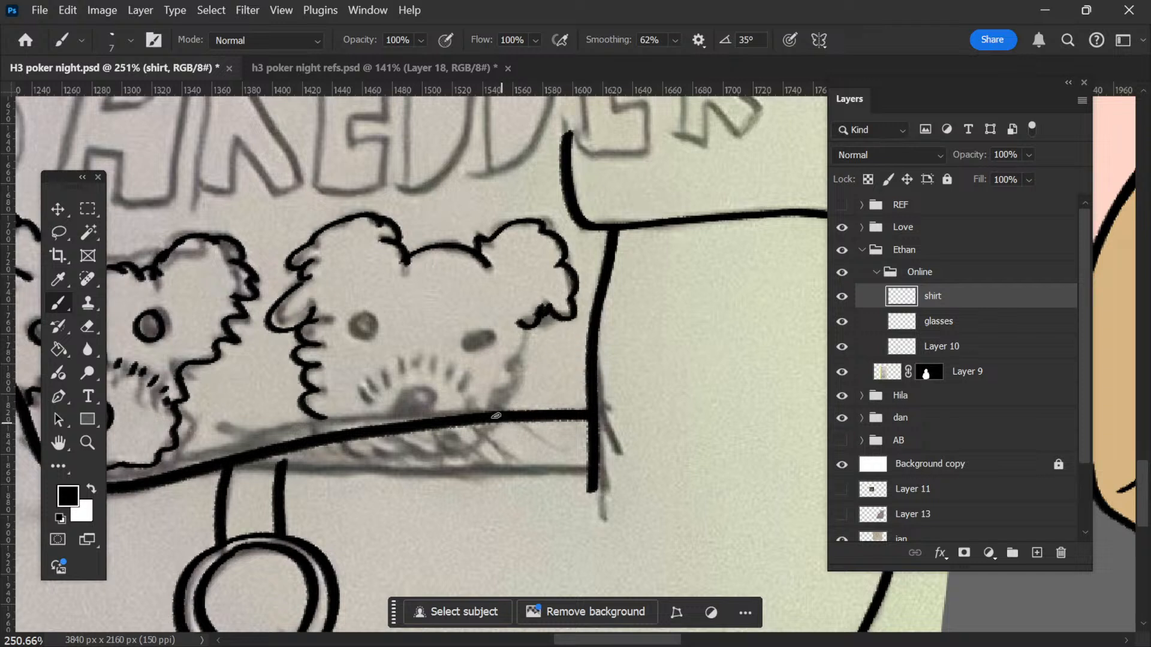
drag(498, 409, 528, 325)
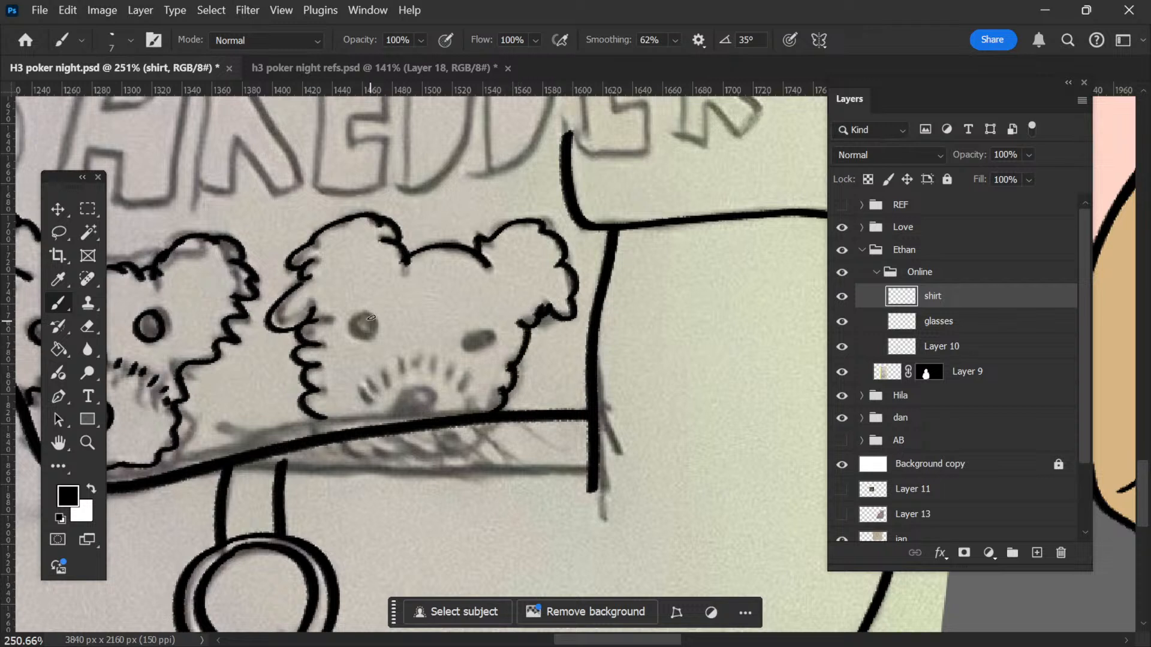
Step: Ink the second dog's two eyes, the short whisker strokes around its muzzle and its oval nose
key(ctrl+z)
mouse_move(369, 314)
mouse_down()
mouse_move(349, 346)
mouse_move(377, 350)
mouse_move(390, 329)
mouse_move(368, 315)
mouse_up()
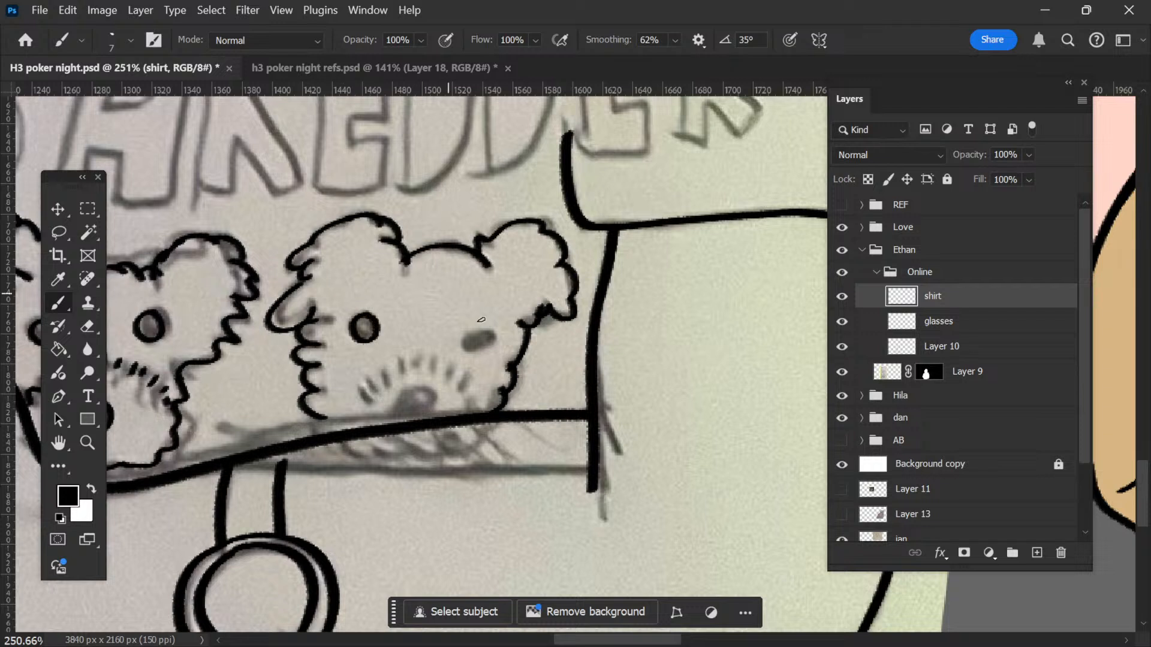
mouse_move(466, 332)
mouse_down()
mouse_move(484, 361)
mouse_move(494, 339)
mouse_move(472, 329)
mouse_up()
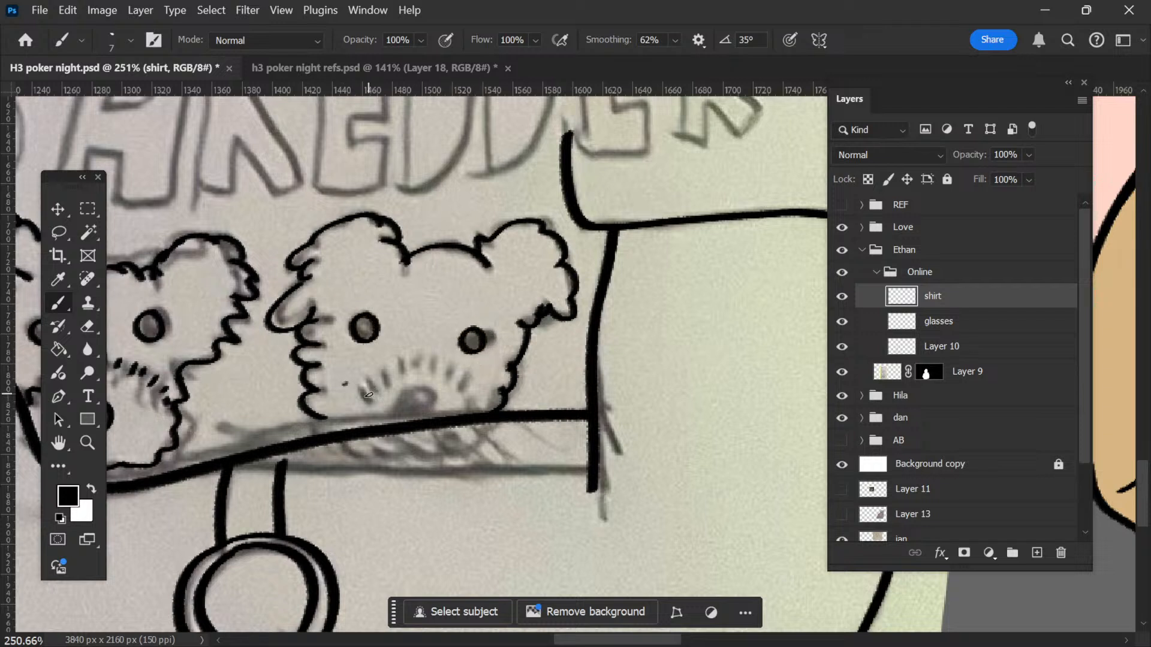
mouse_move(359, 392)
mouse_down()
mouse_move(387, 419)
mouse_move(369, 381)
mouse_move(392, 410)
mouse_move(385, 376)
mouse_move(394, 397)
mouse_move(416, 373)
mouse_move(400, 366)
mouse_move(462, 390)
mouse_move(482, 377)
mouse_move(478, 405)
mouse_up()
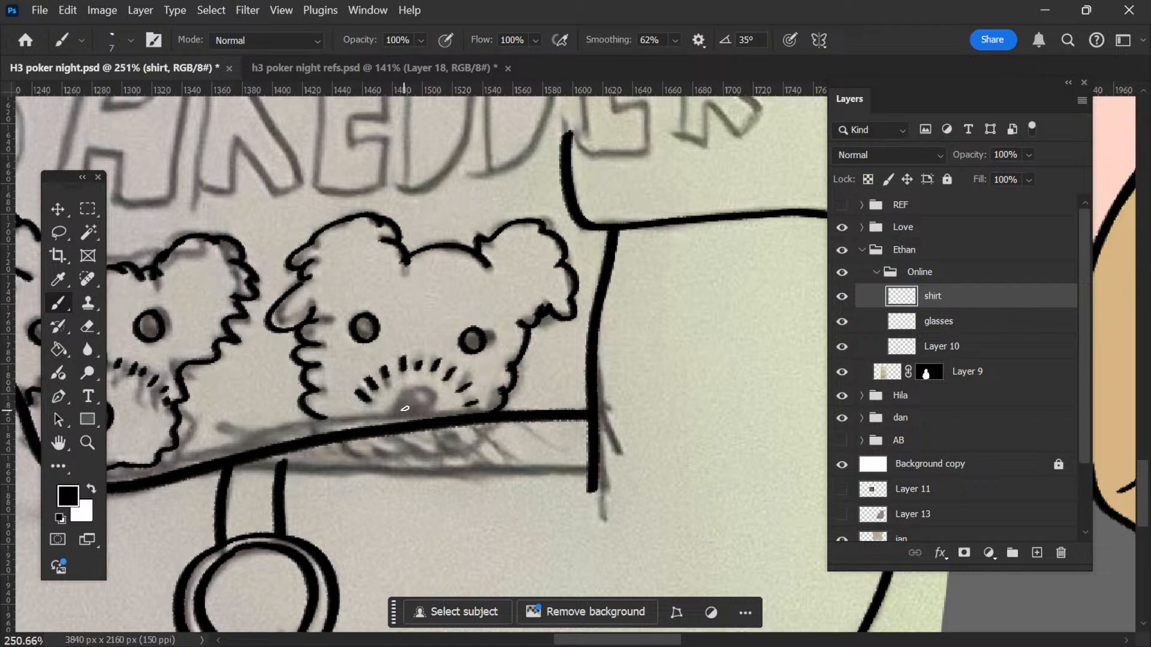
mouse_move(388, 411)
mouse_down()
mouse_move(397, 396)
mouse_move(429, 388)
mouse_move(438, 413)
mouse_move(454, 409)
mouse_up()
Step: Select the insides of both dogs' eyes and noses together with the Magic Wand
key(space)
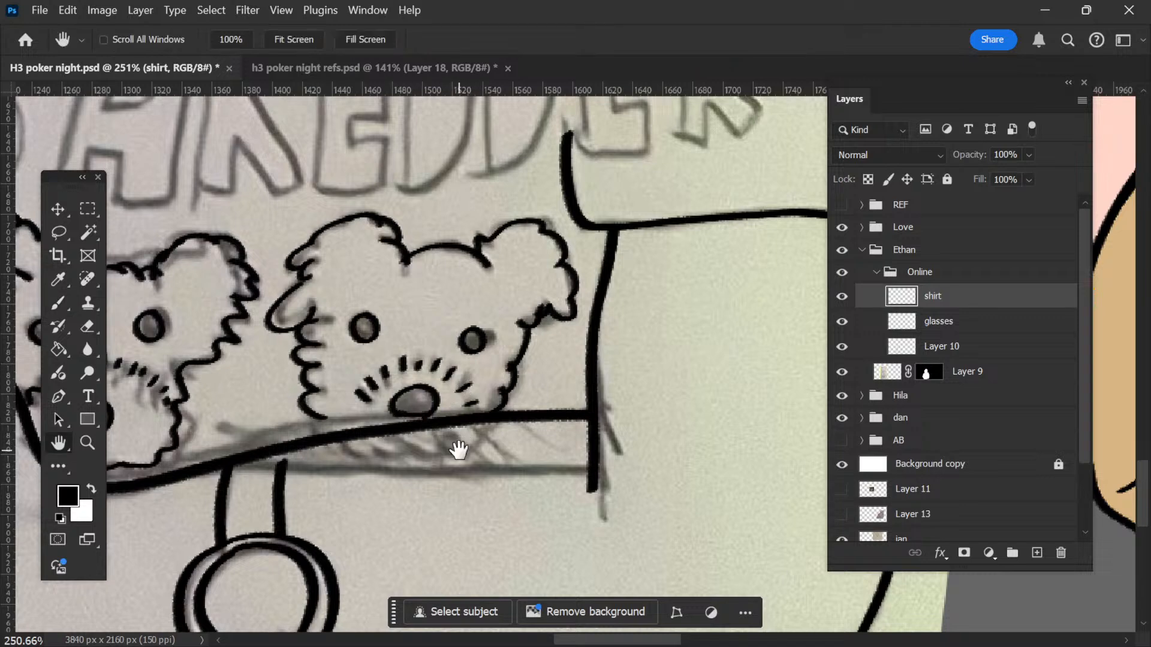
drag(427, 341, 517, 298)
key(ctrl+space)
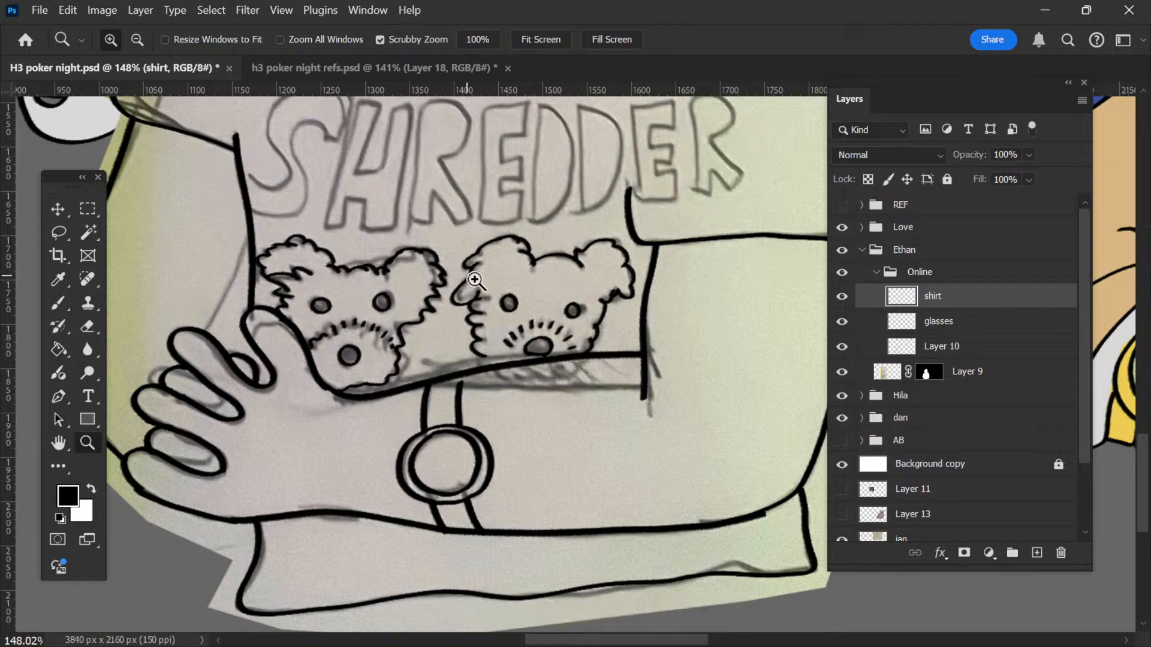
drag(468, 271, 549, 301)
key(w)
click(343, 315)
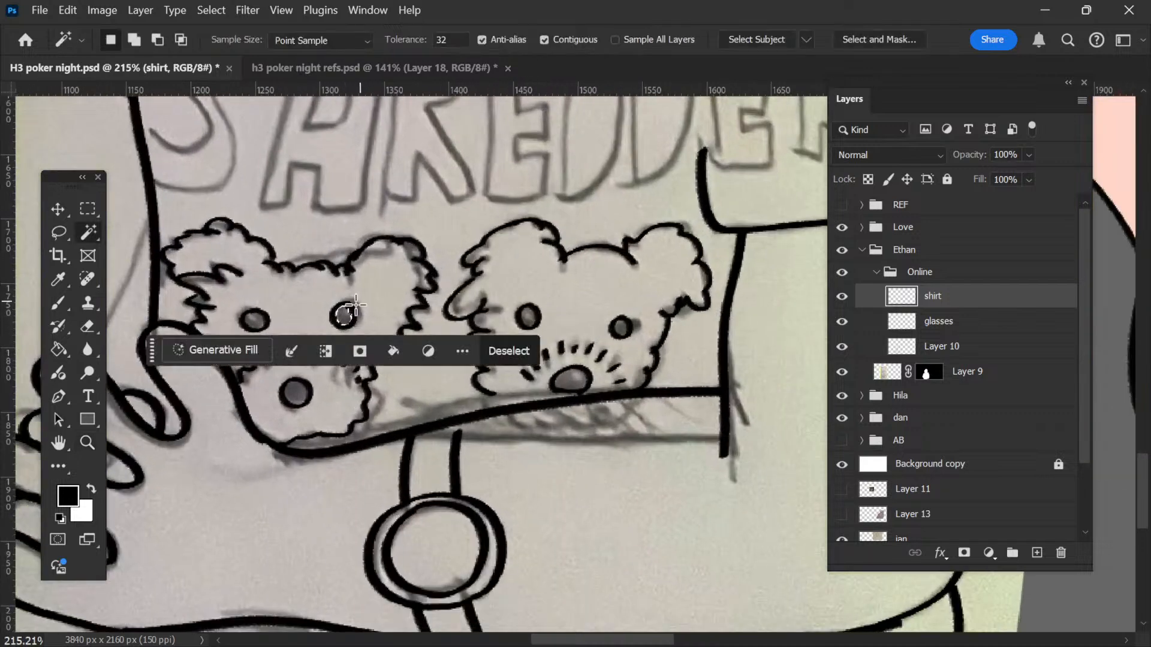
shift+click(247, 321)
shift+click(295, 393)
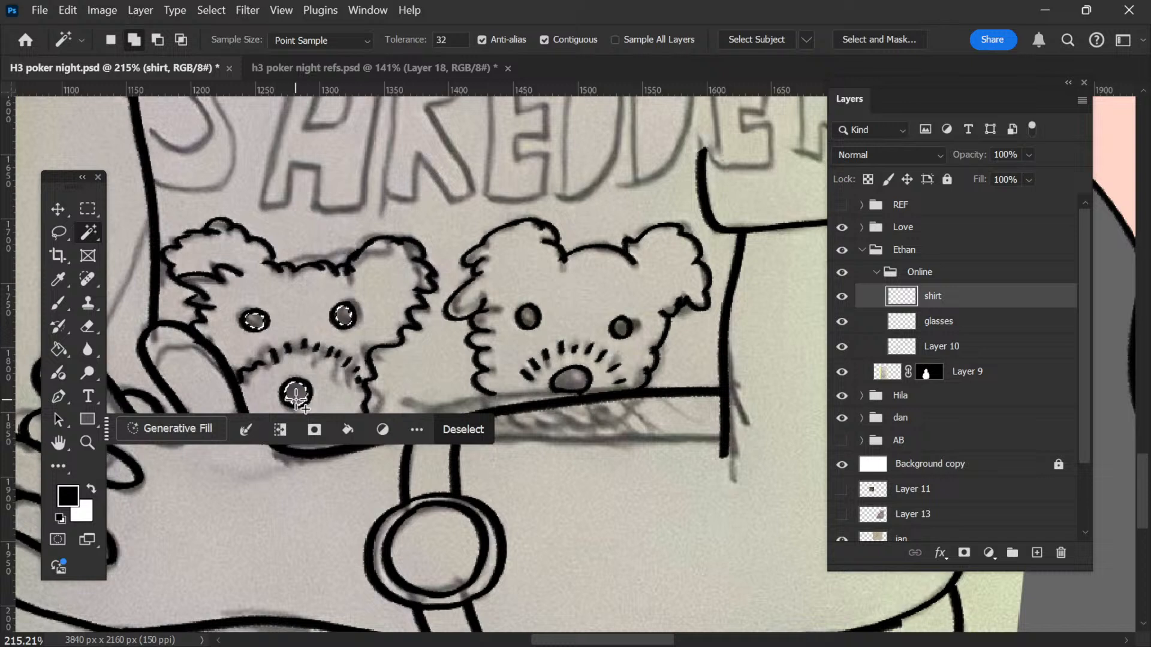
shift+click(575, 376)
shift+click(527, 316)
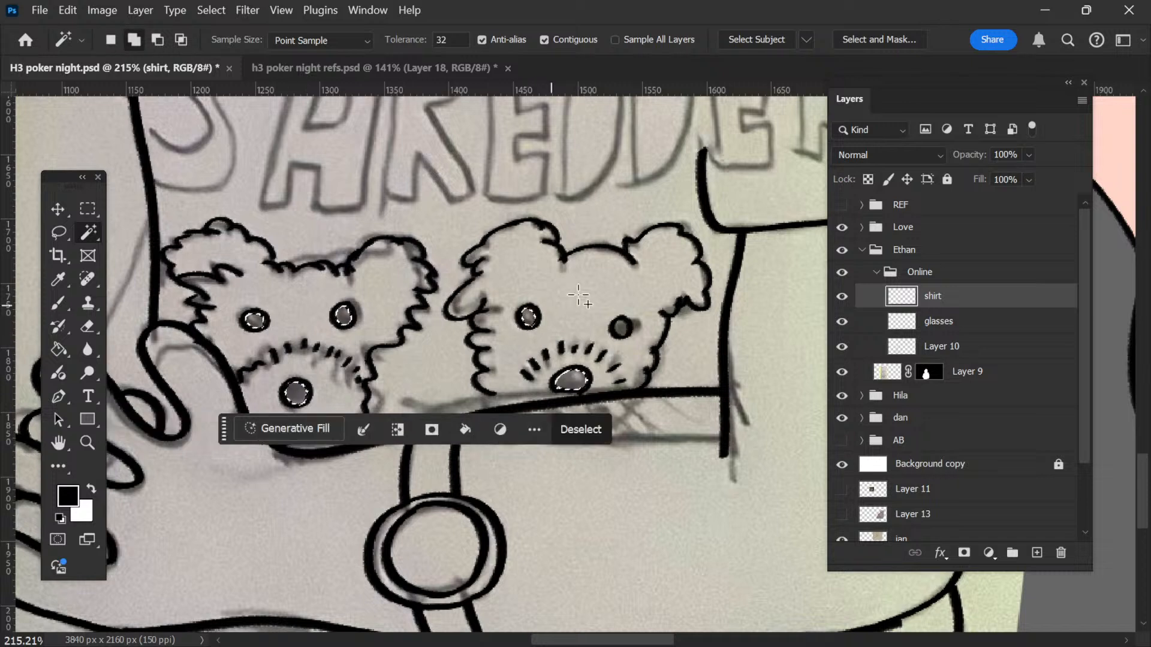
shift+click(623, 328)
Step: Set the foreground colour to a near-black grey
key(z)
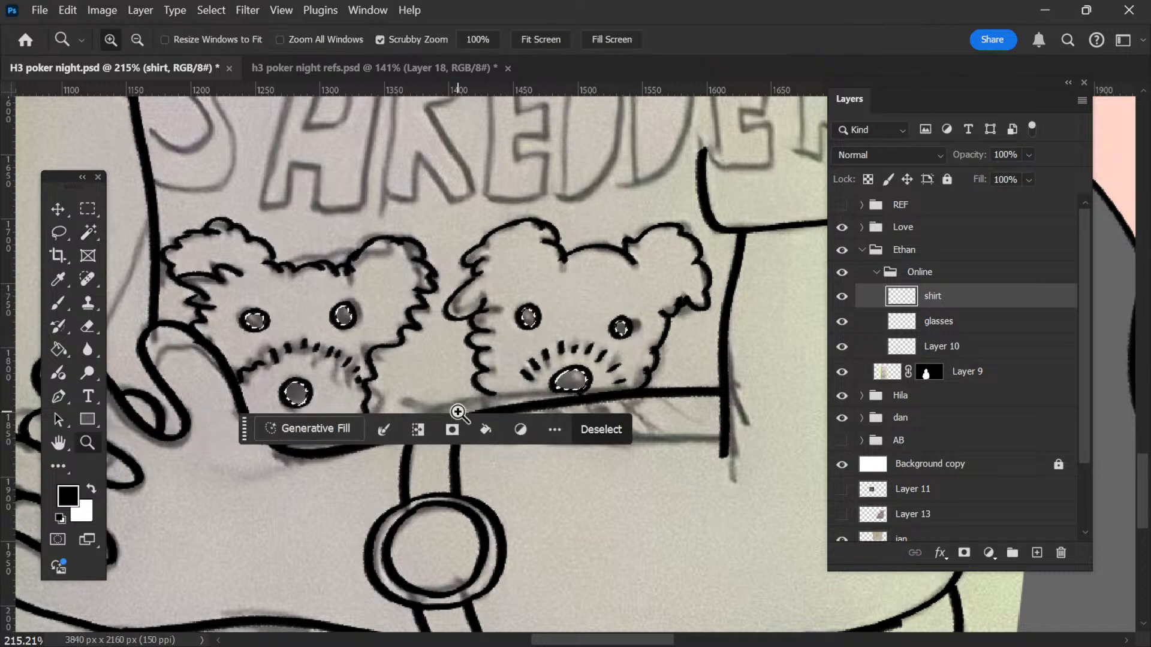
click(66, 494)
drag(303, 378, 300, 362)
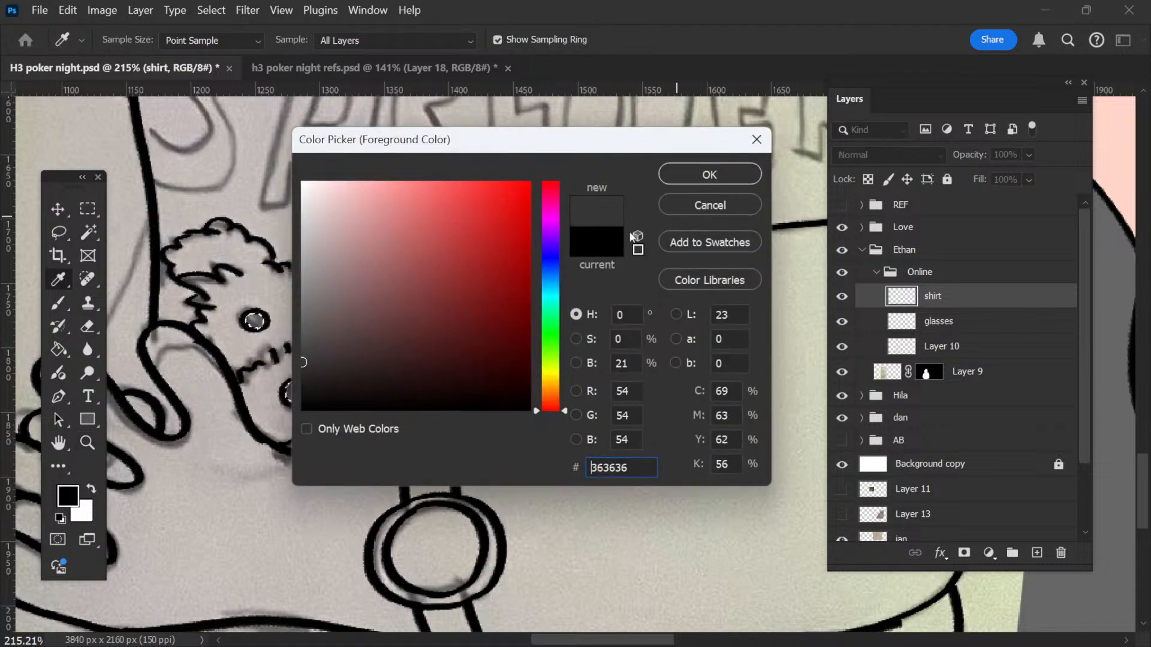
drag(308, 403, 300, 393)
click(719, 174)
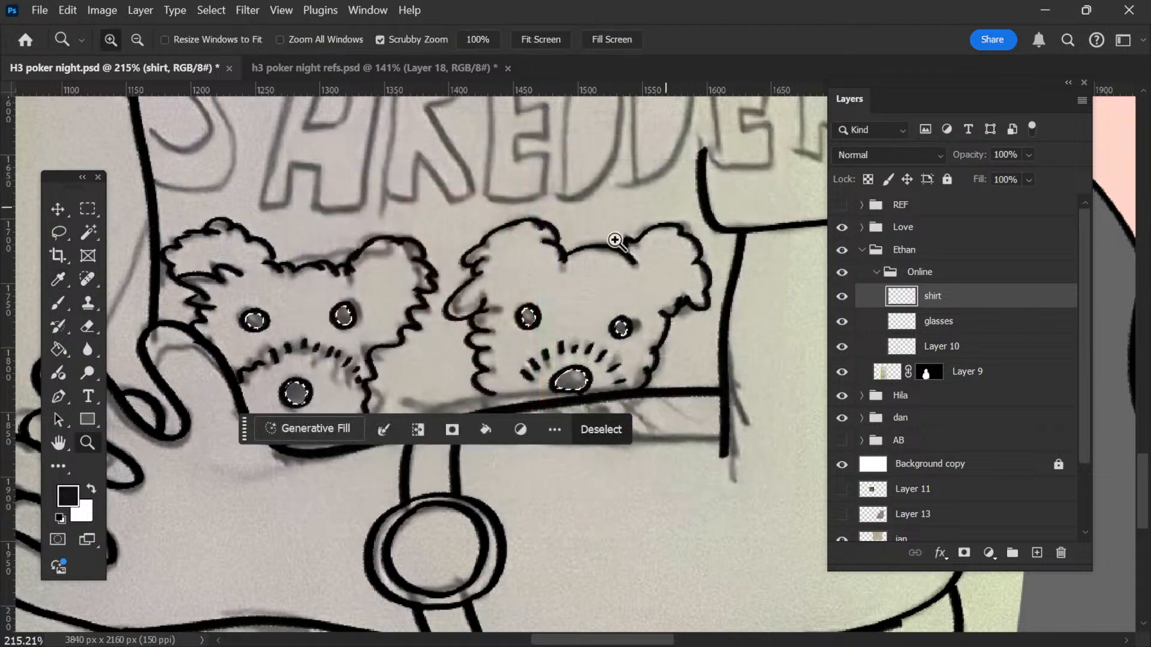
Step: Fill the selected eyes and noses of both dogs with the foreground colour using the Paint Bucket, and clear the selection
key(g)
click(296, 395)
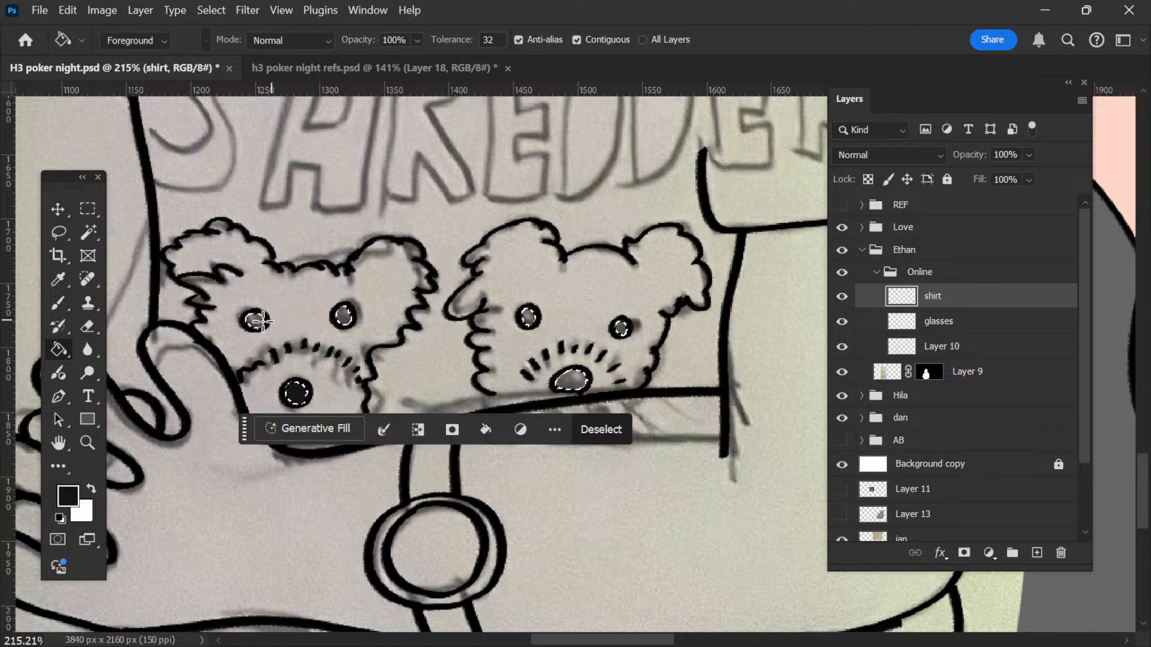
click(260, 322)
click(354, 320)
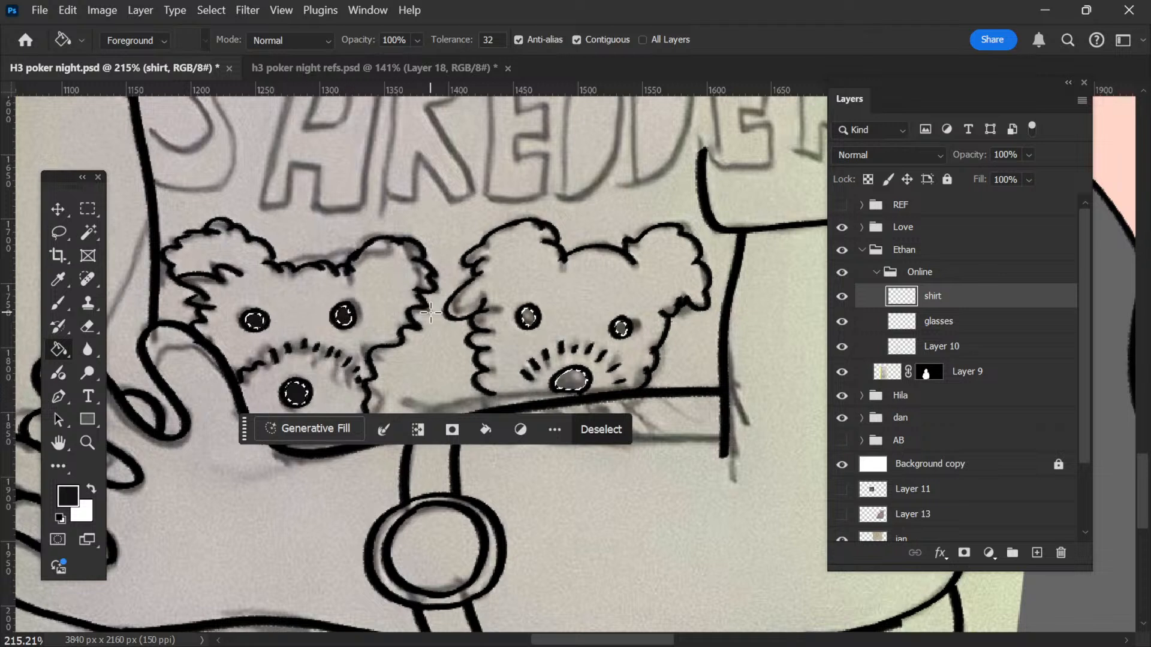
click(579, 377)
click(621, 328)
key(ctrl+d)
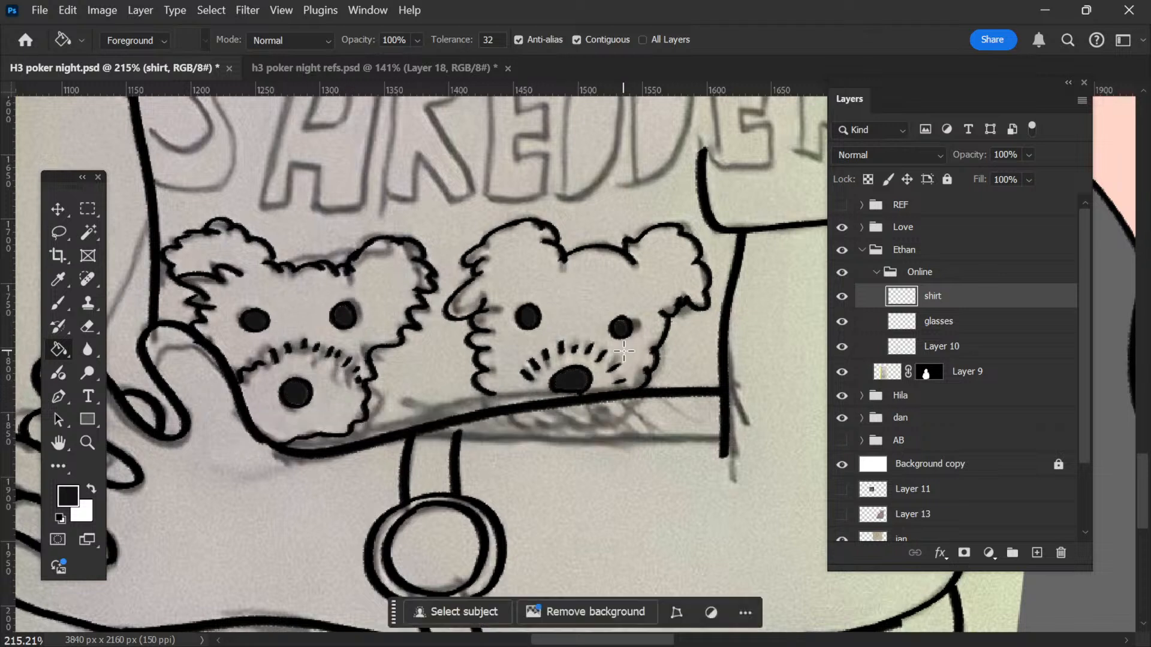
Step: Add a new layer above the shirt layer and name it SHREDDER for inking the shirt lettering
key(z)
drag(588, 362, 535, 360)
key(h)
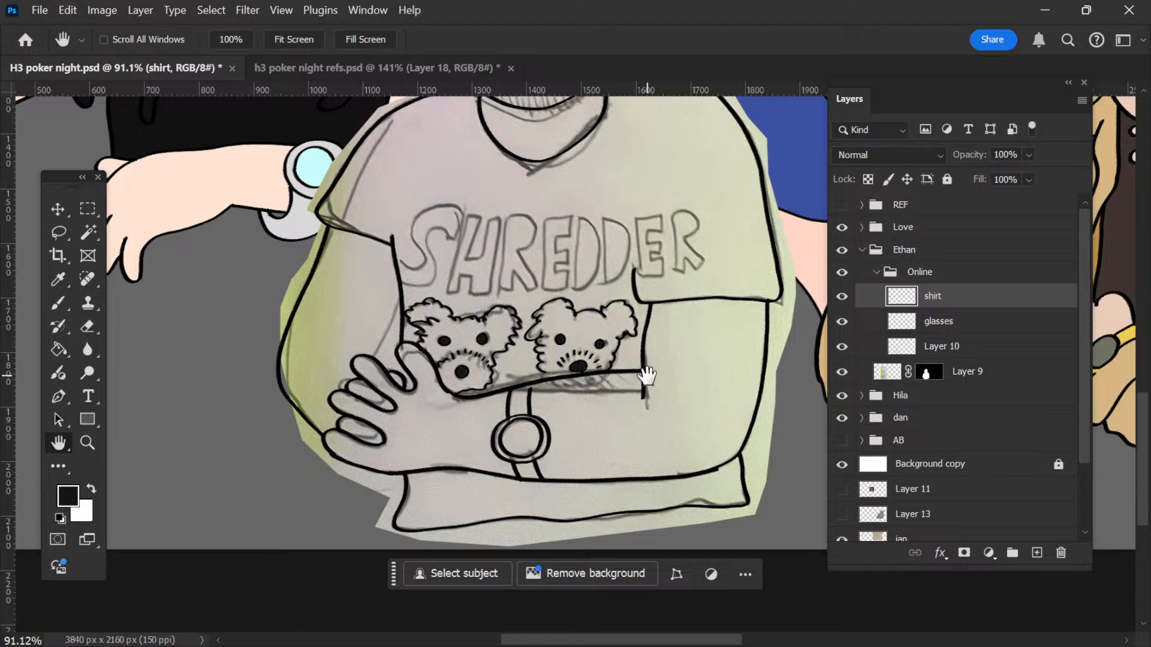
mouse_move(640, 222)
mouse_down()
mouse_move(575, 319)
mouse_move(542, 324)
mouse_up()
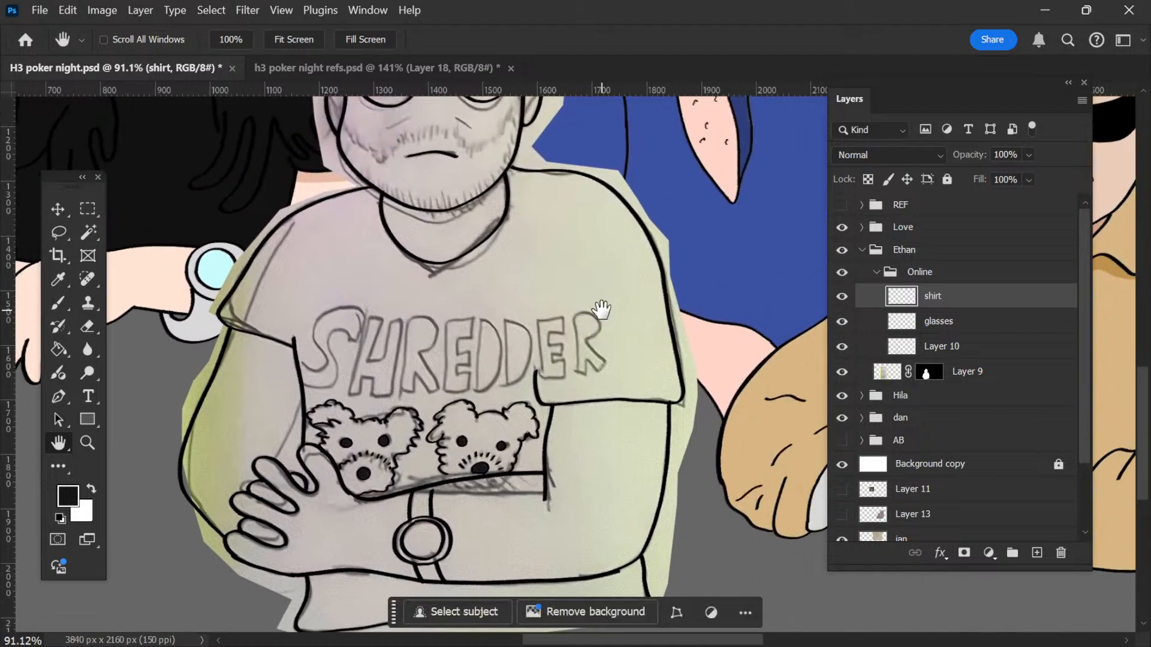
click(1036, 553)
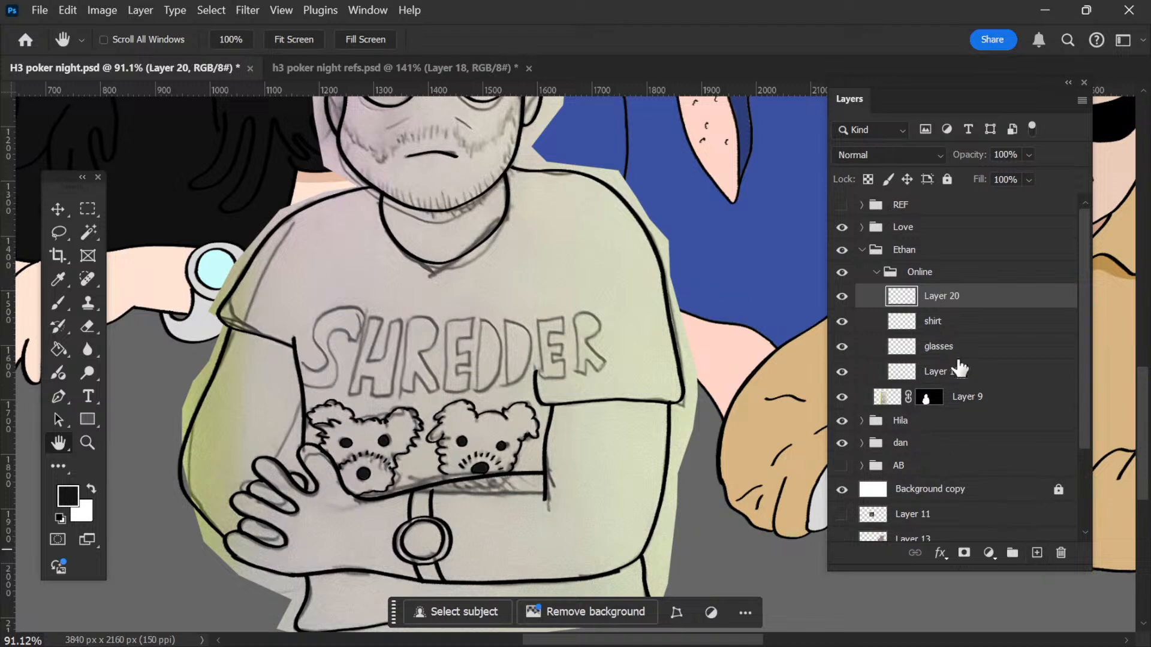
double_click(945, 296)
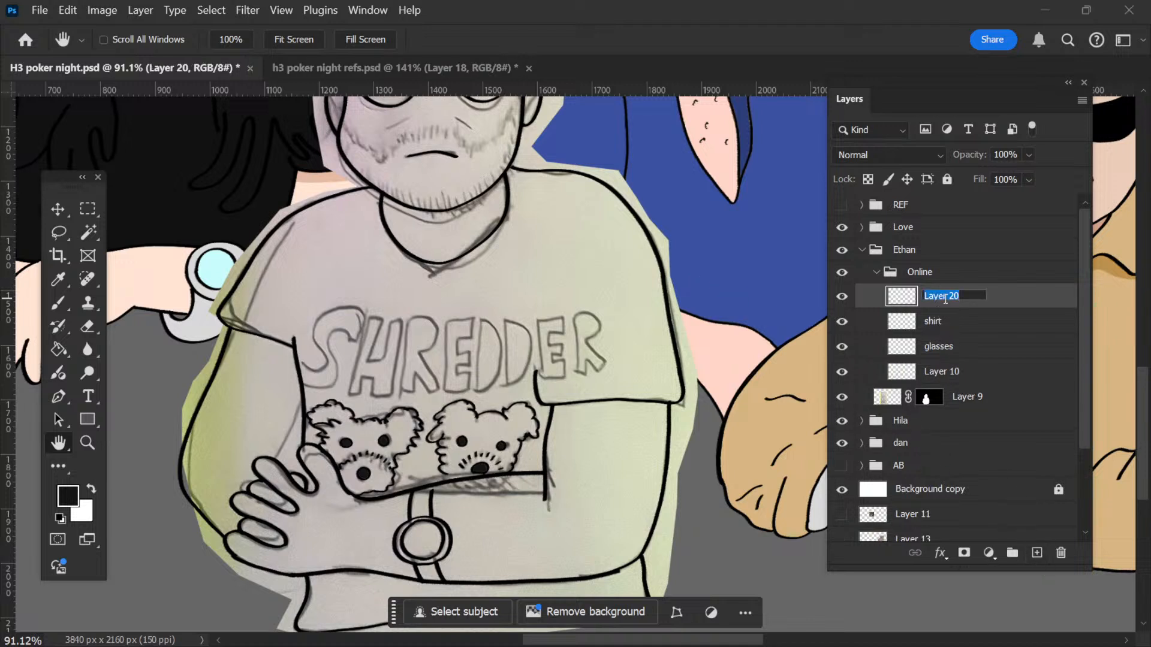
text(SHREDDER)
key(Return)
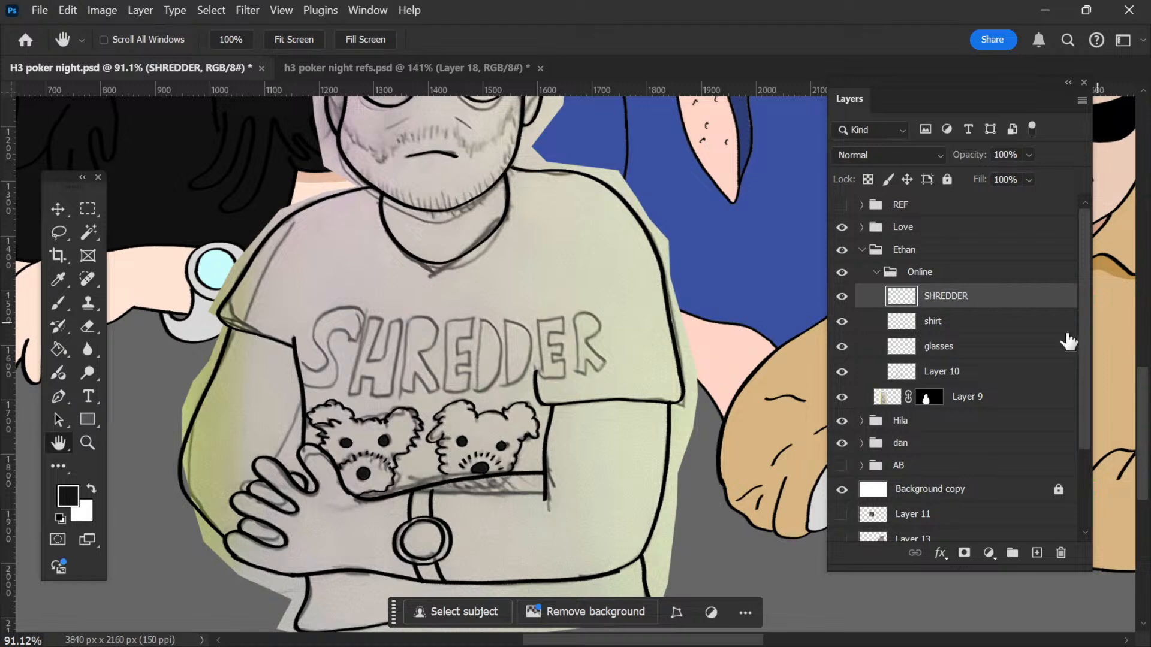
scroll(381, 384, up, 6)
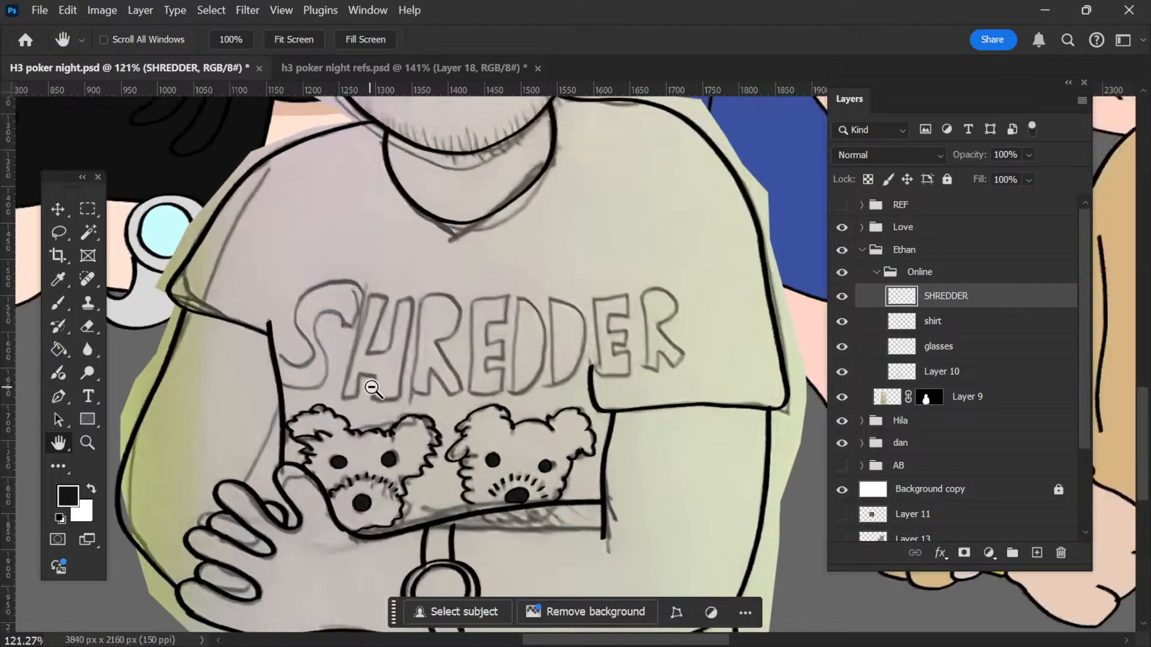
Step: Ink the outline of the S in the shirt lettering with the Brush on the SHREDDER layer, following the sketch
key(b)
scroll(373, 389, up, 1)
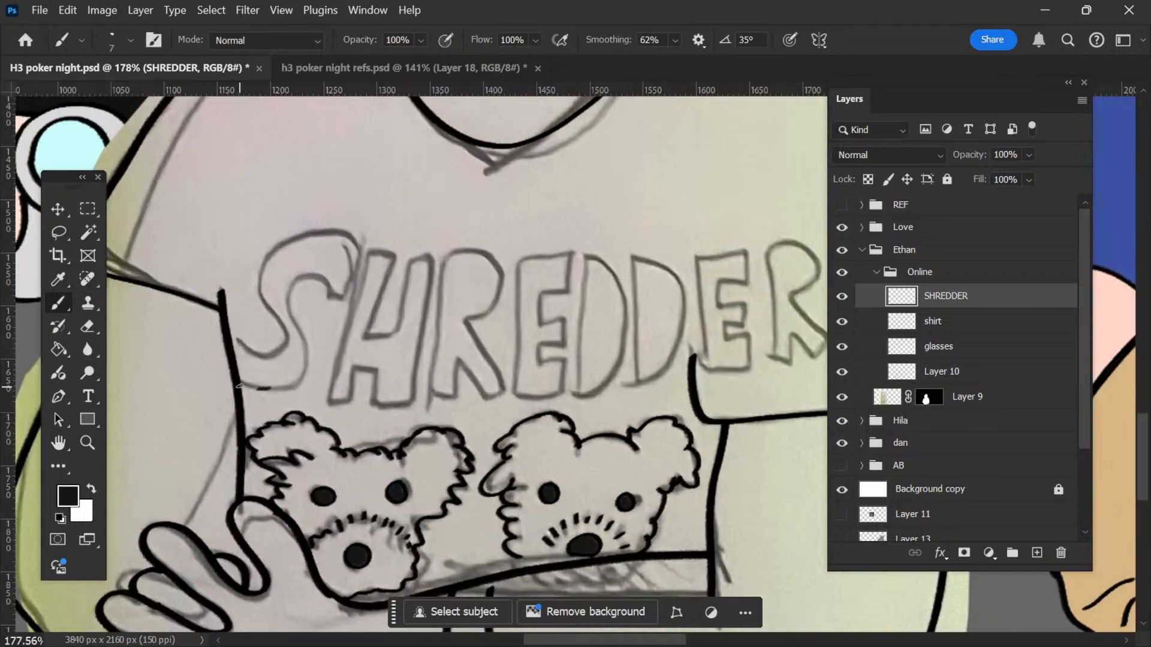
drag(240, 386, 242, 344)
drag(259, 356, 294, 347)
drag(273, 320, 266, 308)
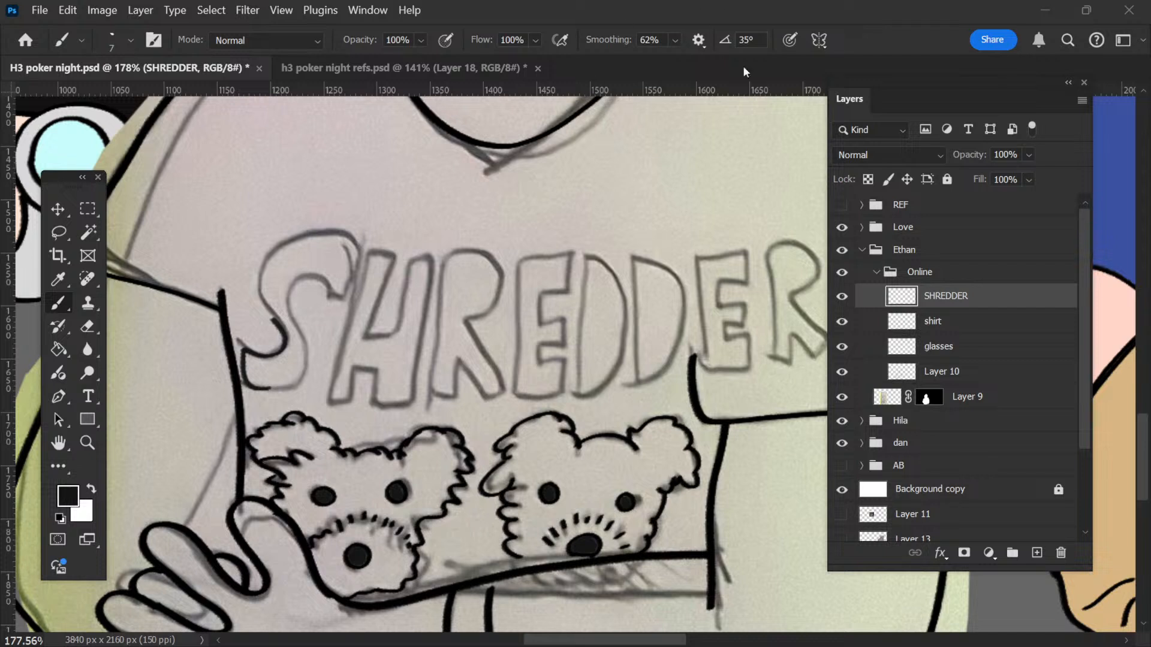
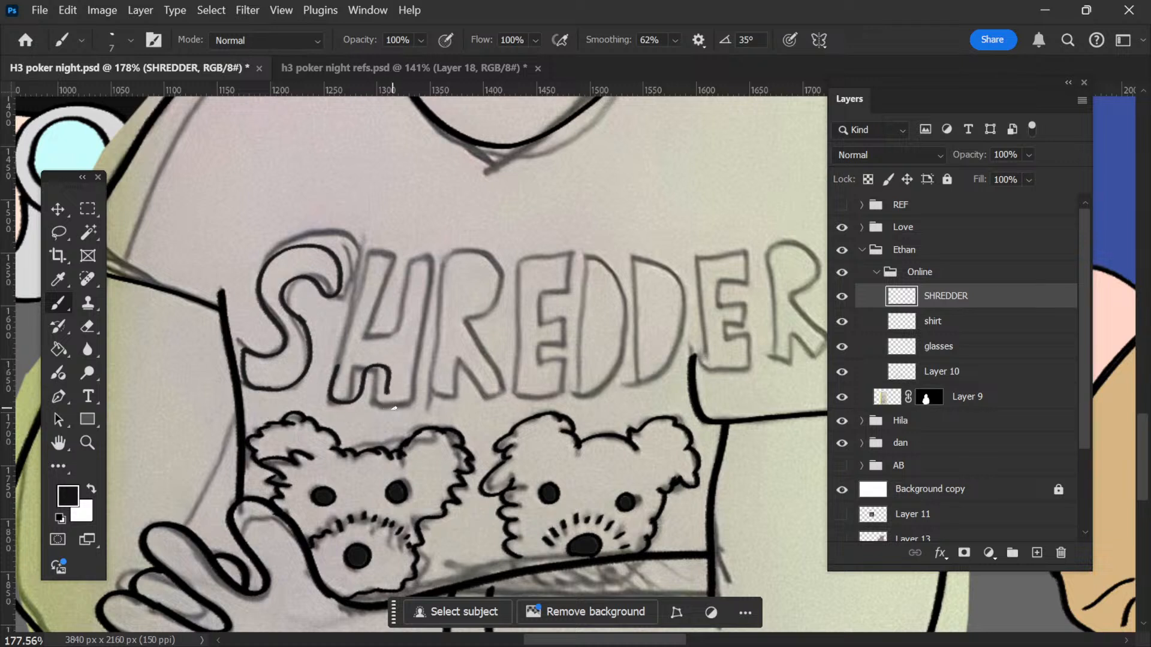
Step: Ink the outline of the H in the shirt lettering with rounded corners, erasing and redrawing its upper strokes
drag(415, 377, 425, 298)
drag(336, 368, 367, 269)
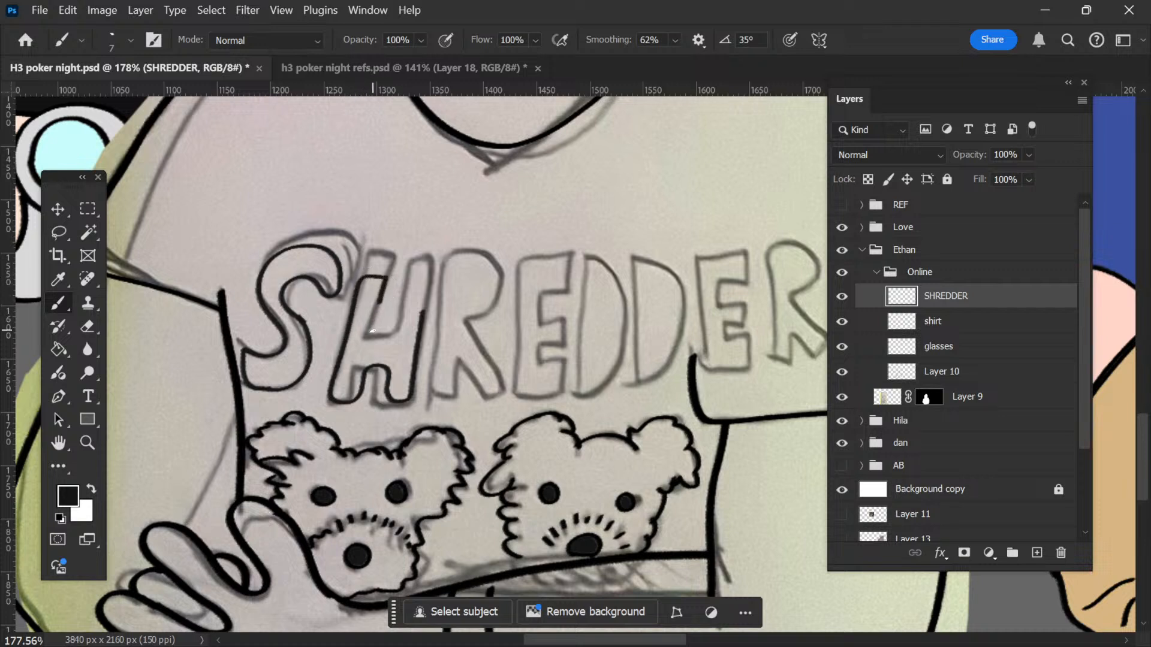
drag(371, 331, 371, 343)
drag(404, 292, 406, 274)
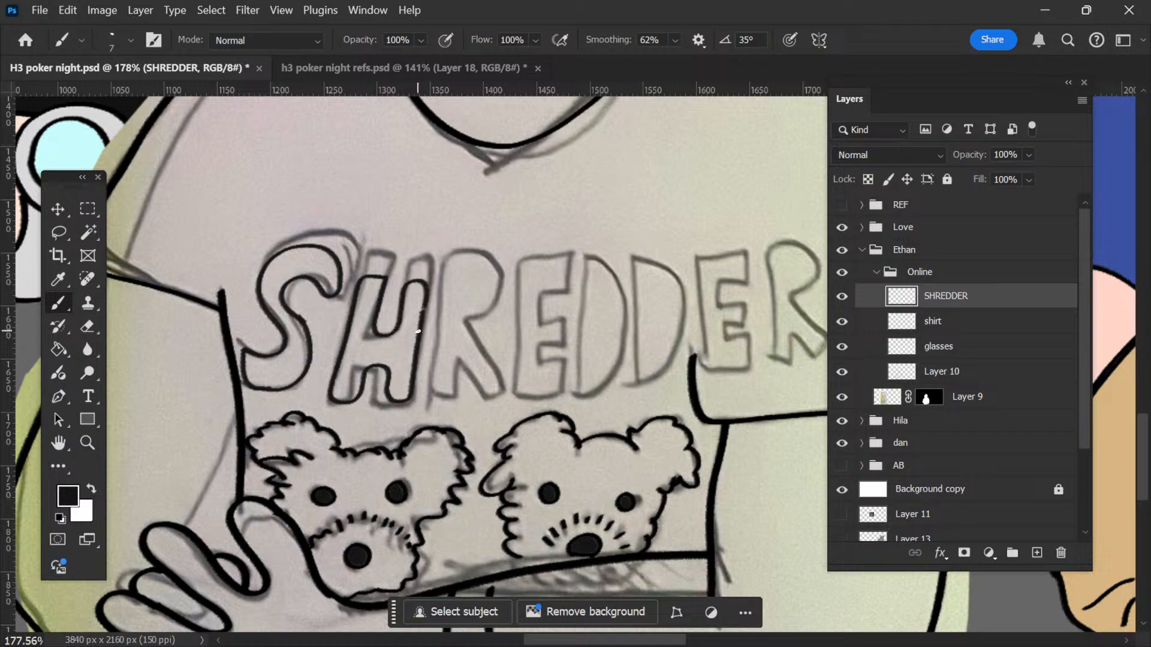
key(e)
mouse_move(363, 280)
mouse_down()
mouse_move(384, 294)
mouse_move(440, 293)
mouse_move(376, 273)
mouse_move(414, 277)
mouse_up()
key(b)
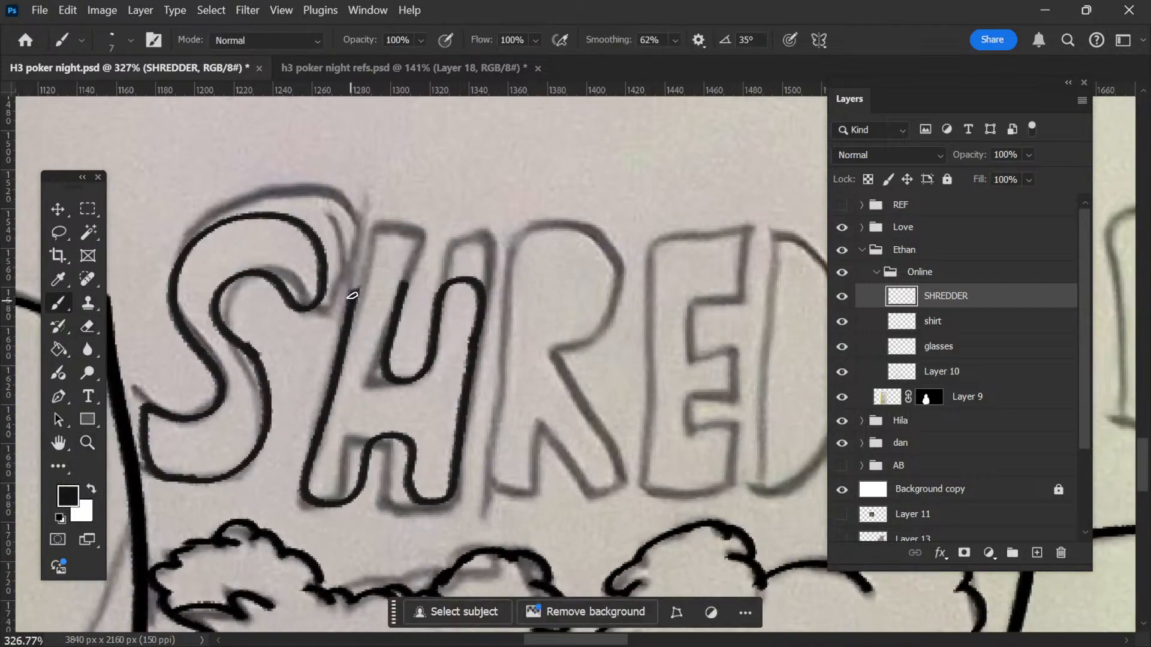
mouse_move(352, 295)
mouse_down()
mouse_move(366, 252)
mouse_move(410, 262)
mouse_move(416, 282)
mouse_move(465, 290)
mouse_move(366, 211)
mouse_up()
Step: Ink the outline of the first R in the shirt lettering, including its legs and rounded bowl
key(space)
mouse_move(383, 347)
mouse_down()
mouse_move(365, 430)
mouse_move(428, 417)
mouse_move(428, 320)
mouse_move(446, 331)
mouse_move(476, 434)
mouse_move(461, 397)
mouse_move(470, 422)
mouse_move(484, 423)
mouse_move(526, 394)
mouse_move(455, 232)
mouse_up()
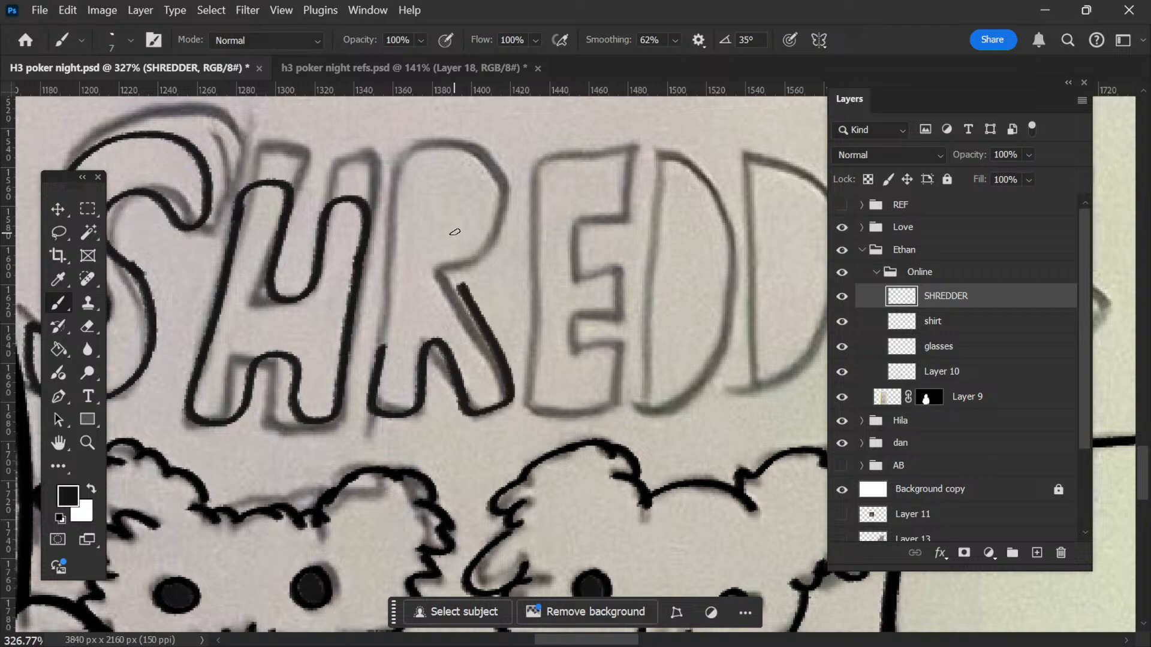
mouse_move(382, 347)
mouse_down()
mouse_move(394, 191)
mouse_move(408, 177)
mouse_move(455, 173)
mouse_move(512, 200)
mouse_up()
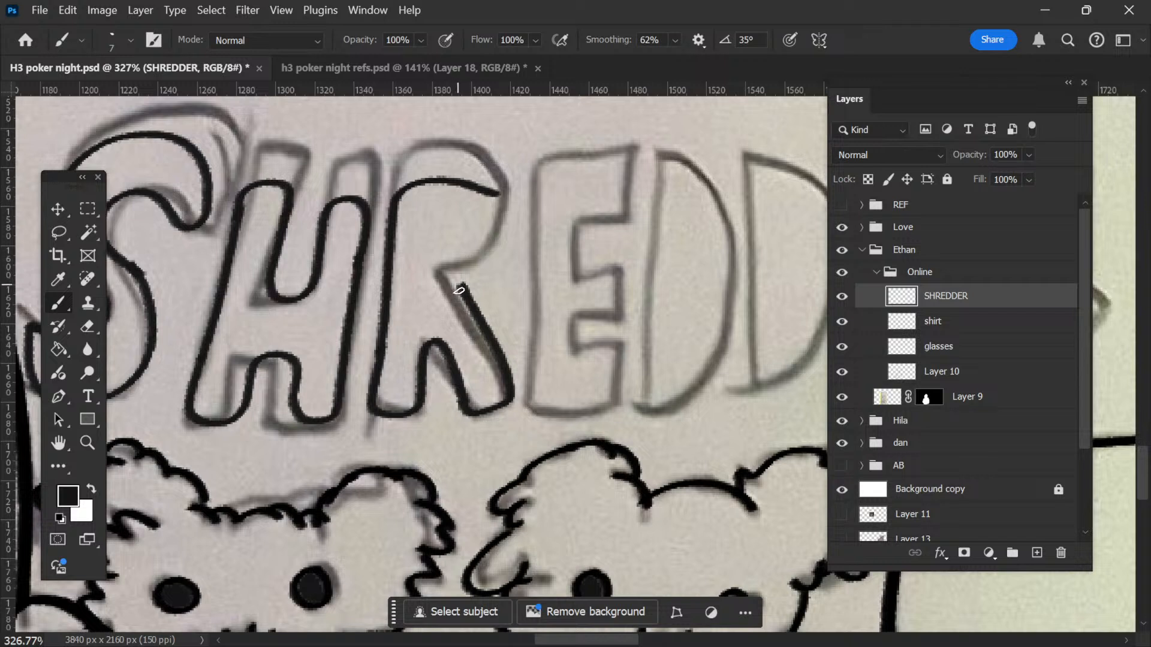
mouse_move(459, 292)
mouse_down()
mouse_move(446, 262)
mouse_move(493, 259)
mouse_move(505, 246)
mouse_move(505, 187)
mouse_move(491, 172)
mouse_move(478, 194)
mouse_up()
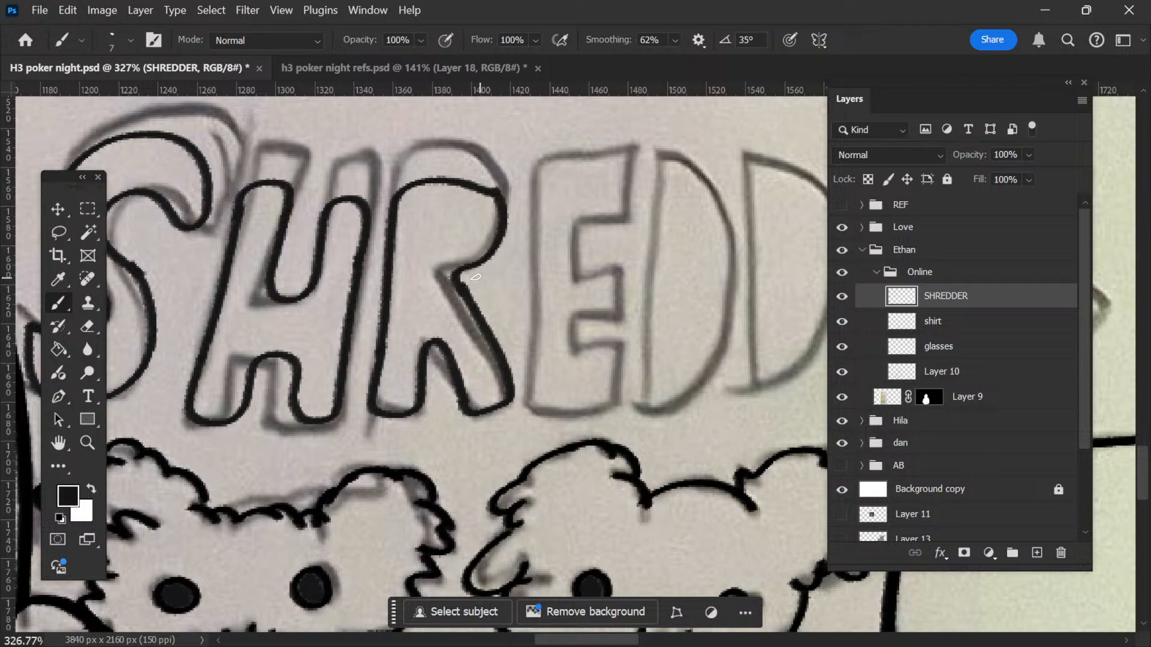
key(space)
drag(552, 303, 426, 297)
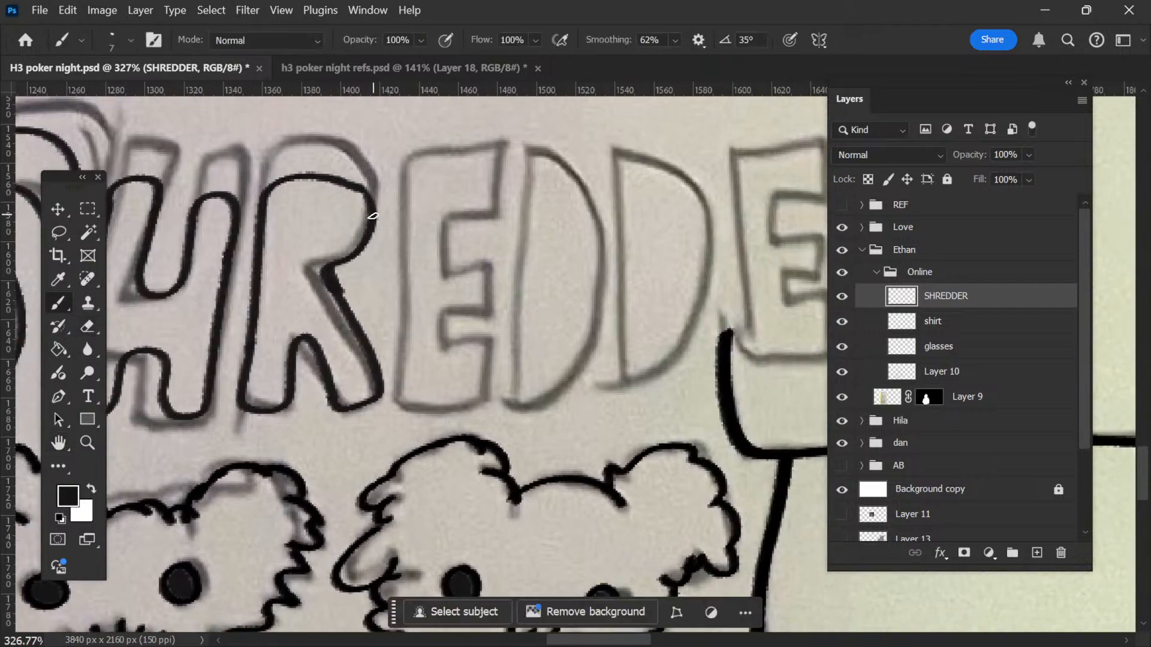
drag(373, 215, 345, 179)
Step: Ink the outline of the first E in the shirt lettering with rounded corners, redoing the stray stroke
mouse_move(431, 412)
mouse_down()
mouse_move(388, 403)
mouse_move(409, 308)
mouse_move(405, 155)
mouse_move(518, 168)
mouse_move(501, 222)
mouse_move(444, 254)
mouse_move(447, 205)
mouse_move(515, 212)
mouse_up()
key(ctrl+z)
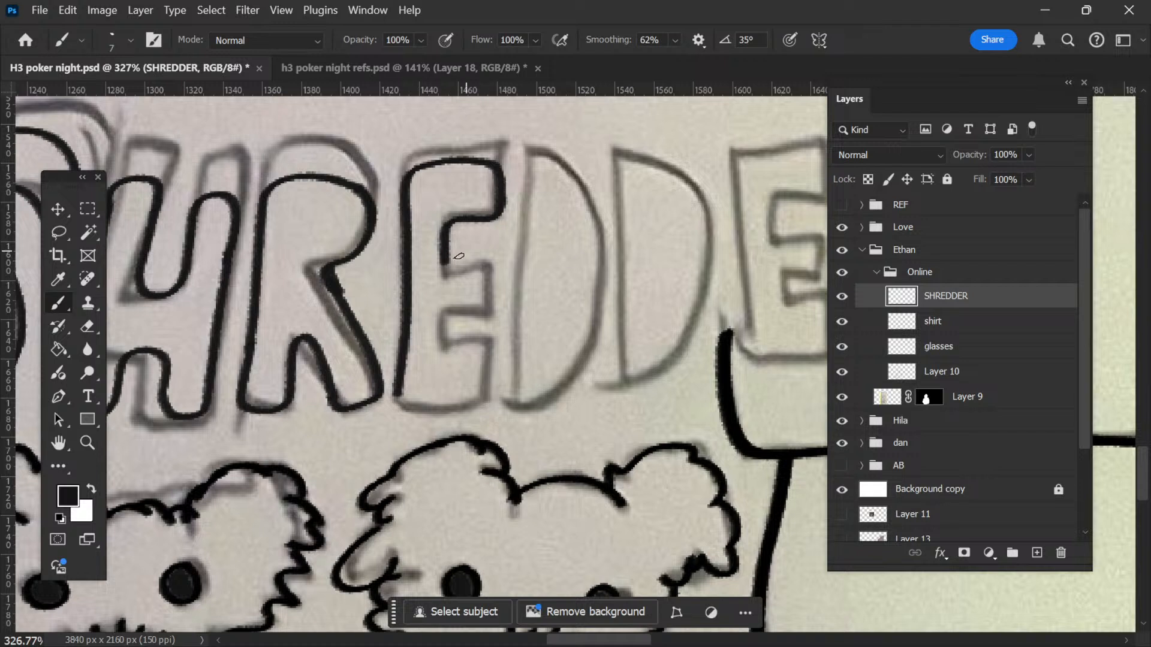
mouse_move(442, 278)
mouse_down()
mouse_move(500, 262)
mouse_move(482, 327)
mouse_move(448, 338)
mouse_move(442, 297)
mouse_move(496, 314)
mouse_move(487, 260)
mouse_up()
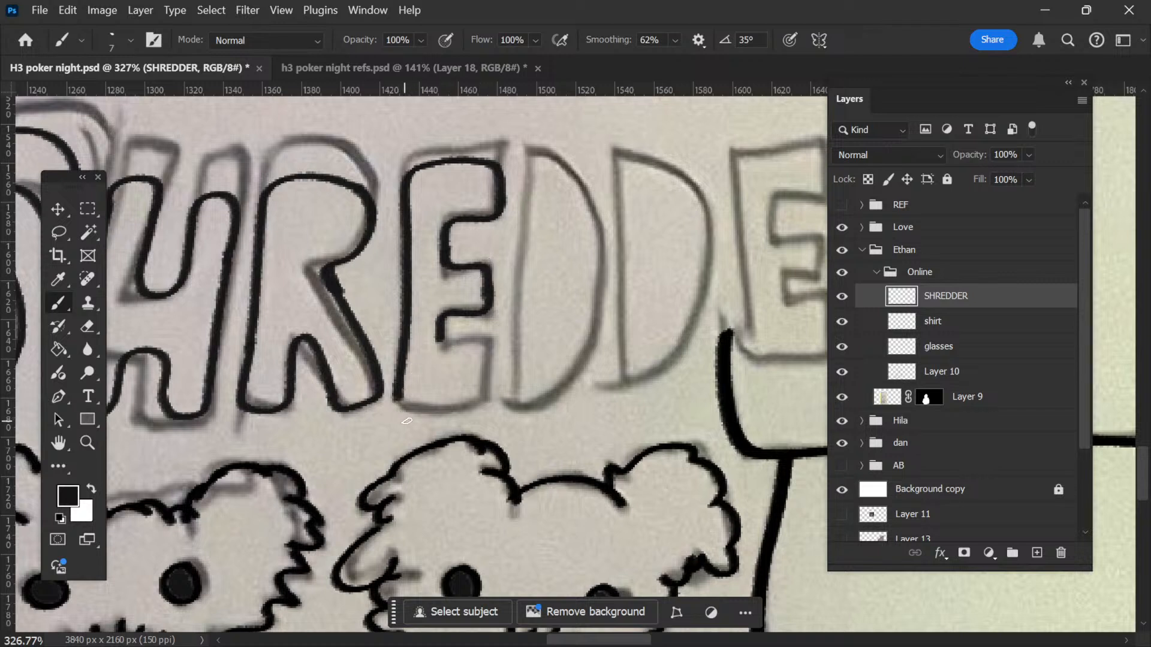
mouse_move(407, 421)
mouse_down()
mouse_move(497, 399)
mouse_move(487, 316)
mouse_move(420, 337)
mouse_up()
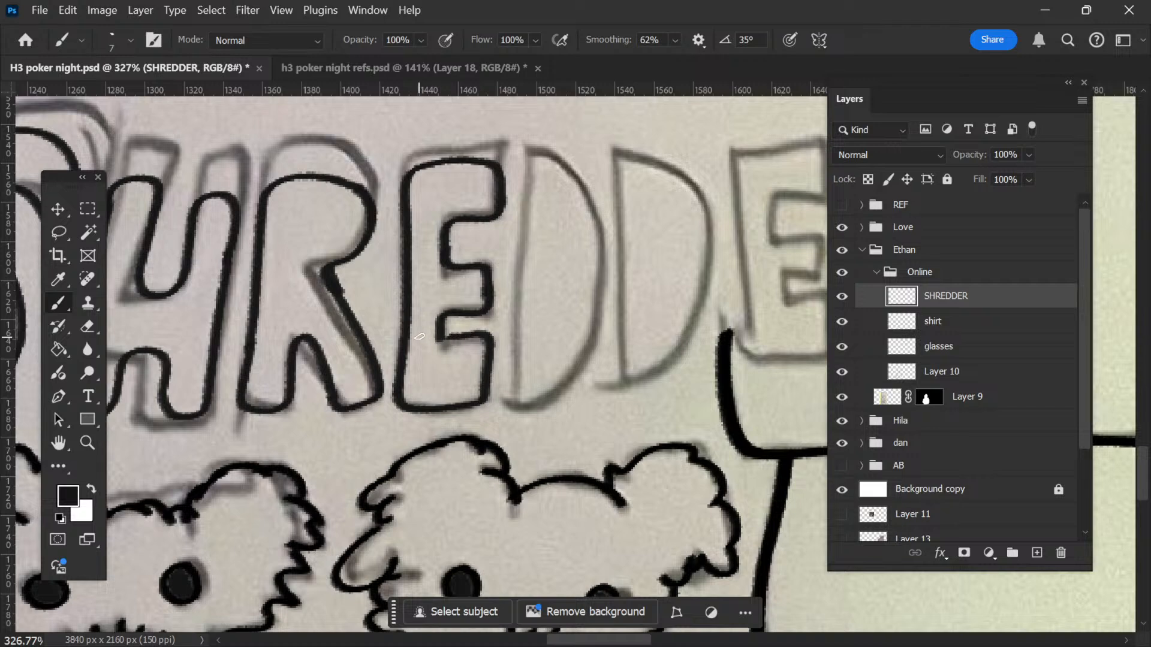
Step: Ink the outline of the first D in the shirt lettering, redrawing its straight stem and closing the curved side
key(space)
mouse_move(537, 325)
mouse_down()
mouse_move(496, 319)
mouse_move(452, 285)
mouse_up()
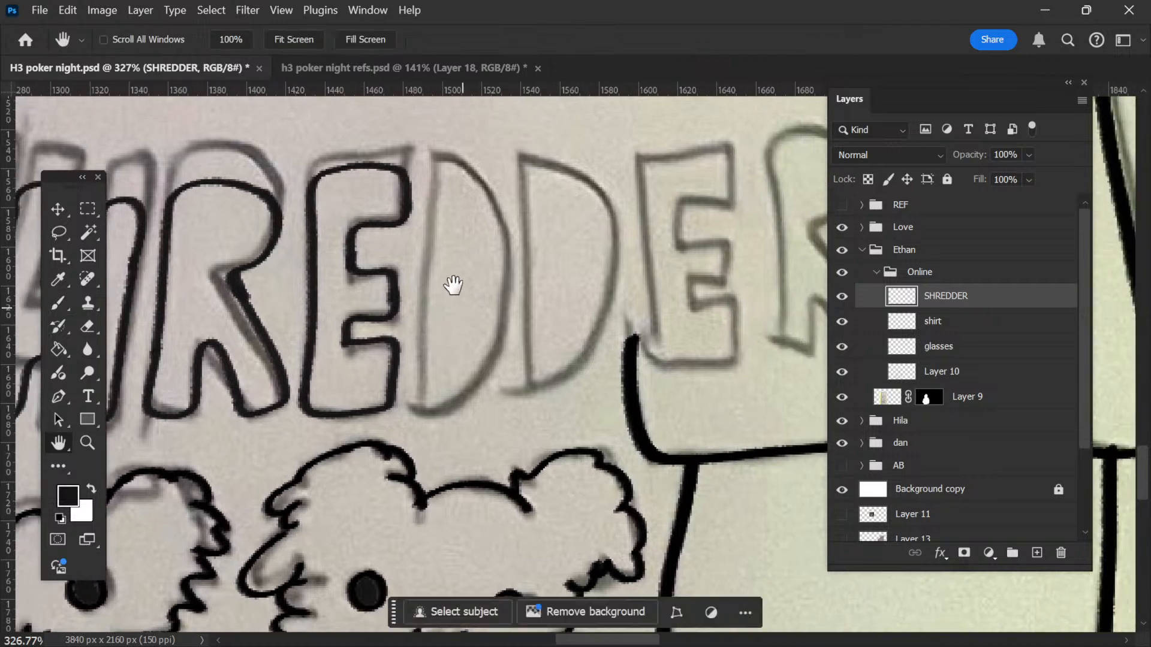
drag(422, 397, 430, 168)
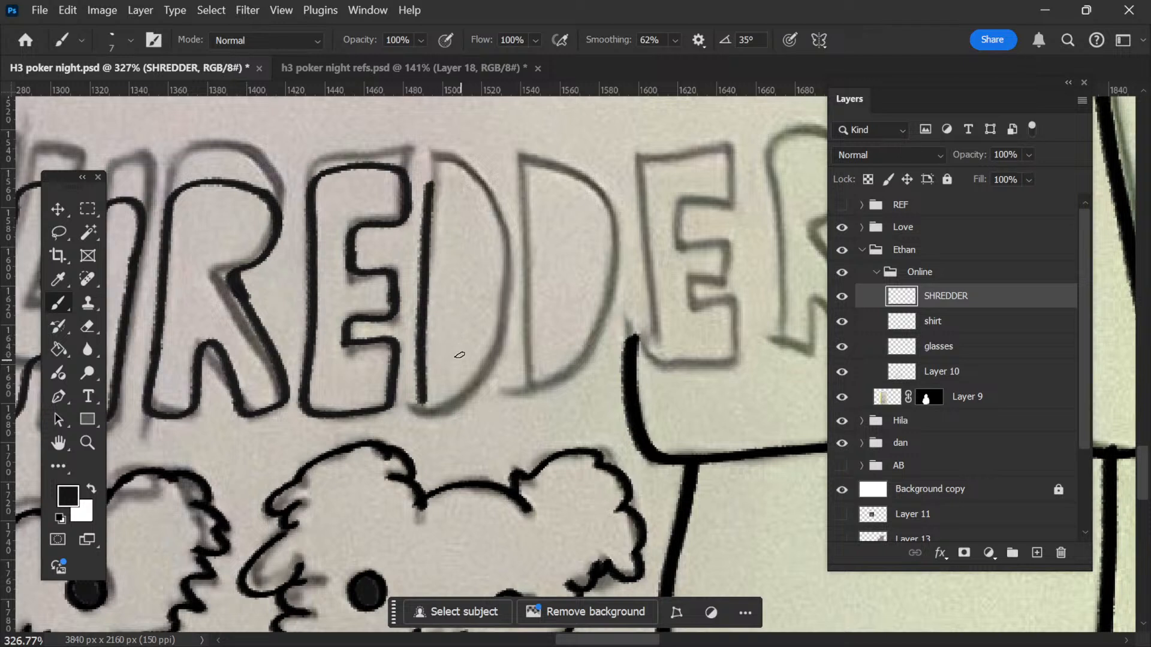
key(ctrl+z)
mouse_move(421, 402)
mouse_down()
mouse_move(428, 152)
mouse_move(456, 154)
mouse_move(515, 207)
mouse_move(510, 287)
mouse_up()
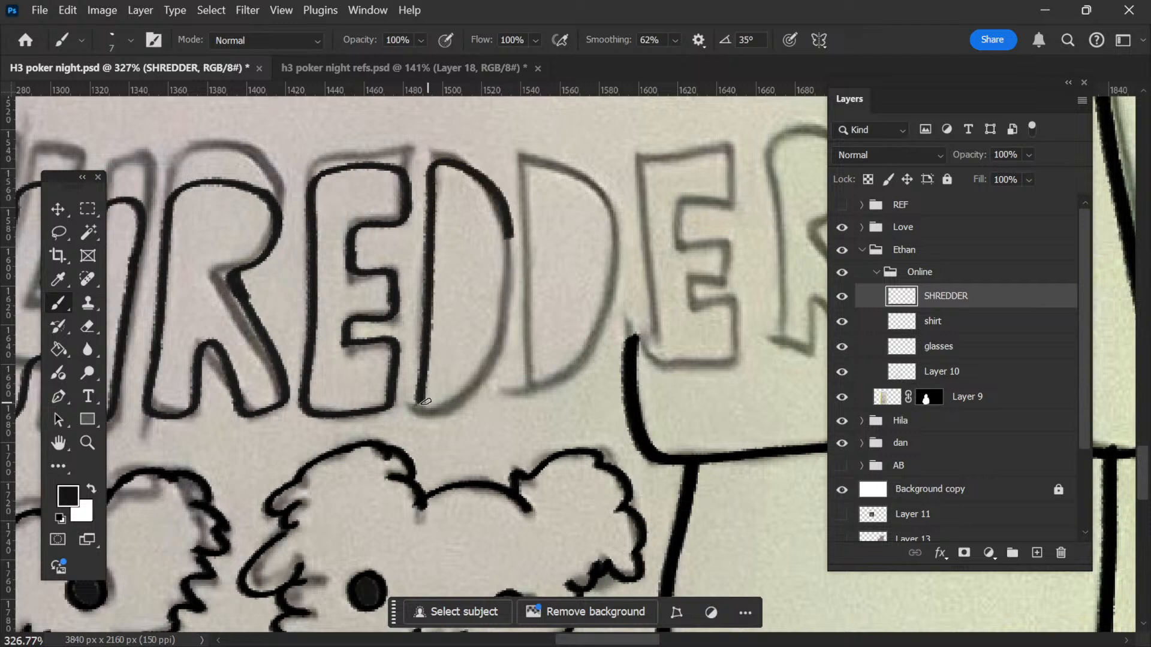
mouse_move(427, 418)
mouse_down()
mouse_move(464, 412)
mouse_move(509, 368)
mouse_move(529, 297)
mouse_move(506, 213)
mouse_up()
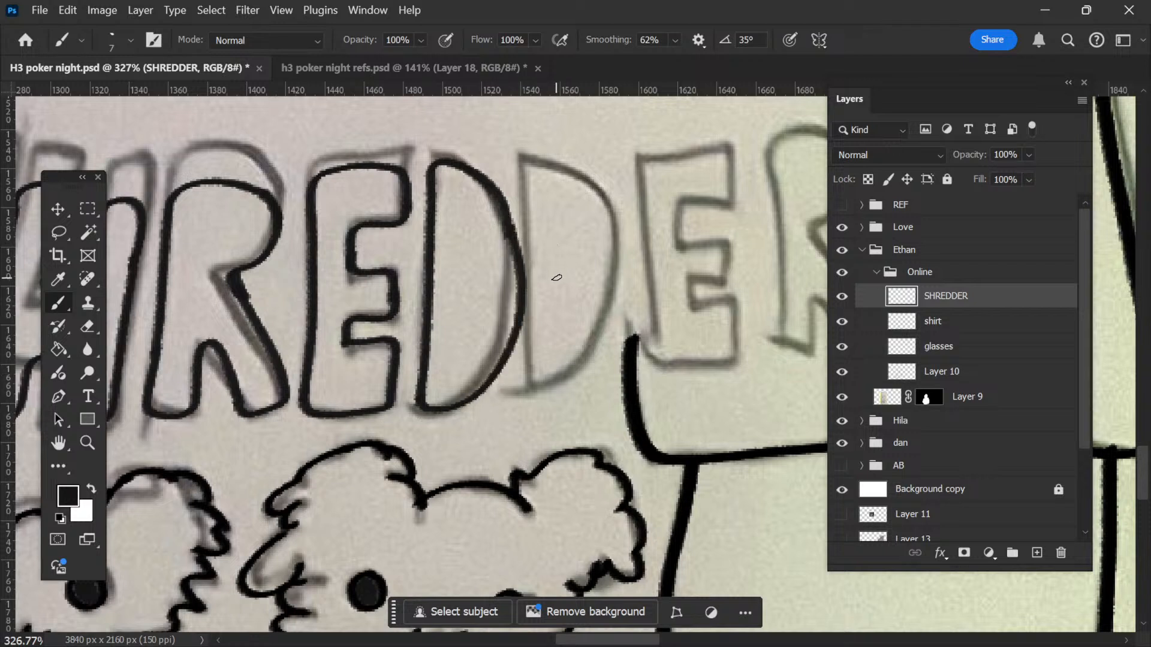
Step: Lasso the inked first D, adjust it slightly with Free Transform, and clear the selection
key(l)
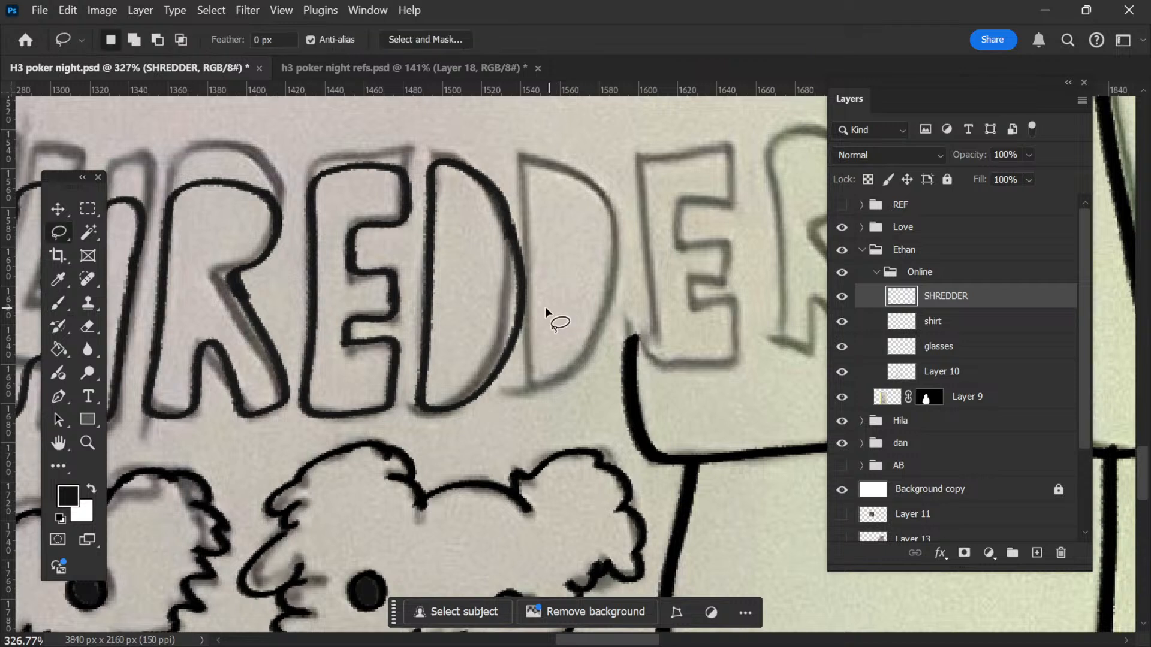
drag(417, 194, 415, 192)
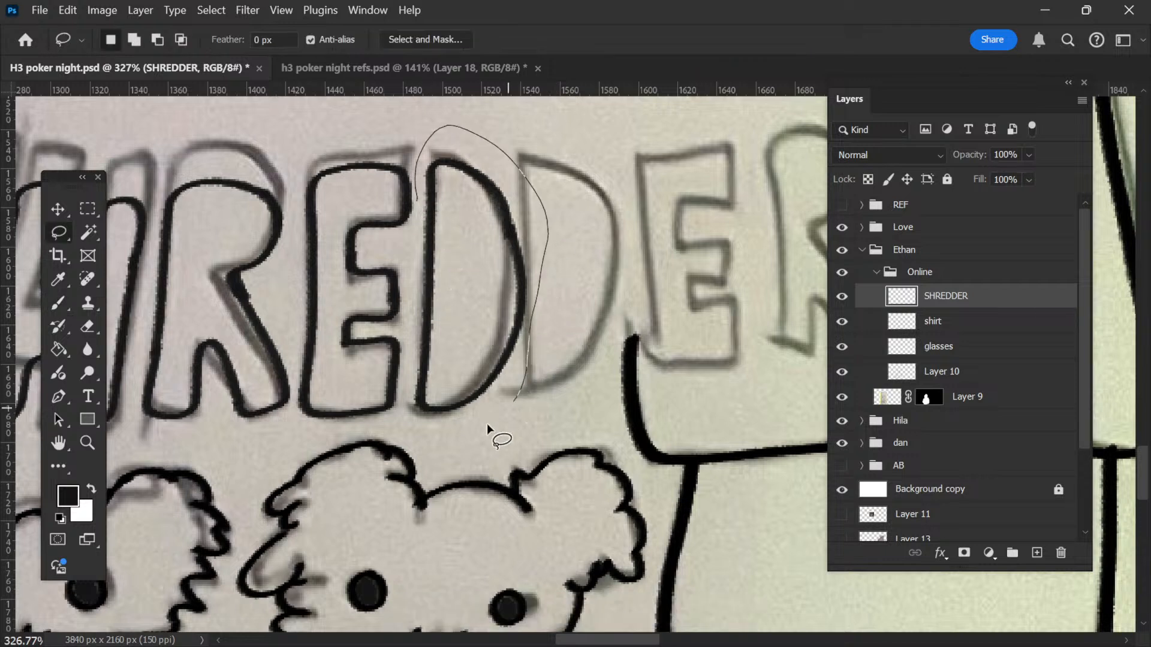
drag(410, 410, 412, 414)
key(ctrl+t)
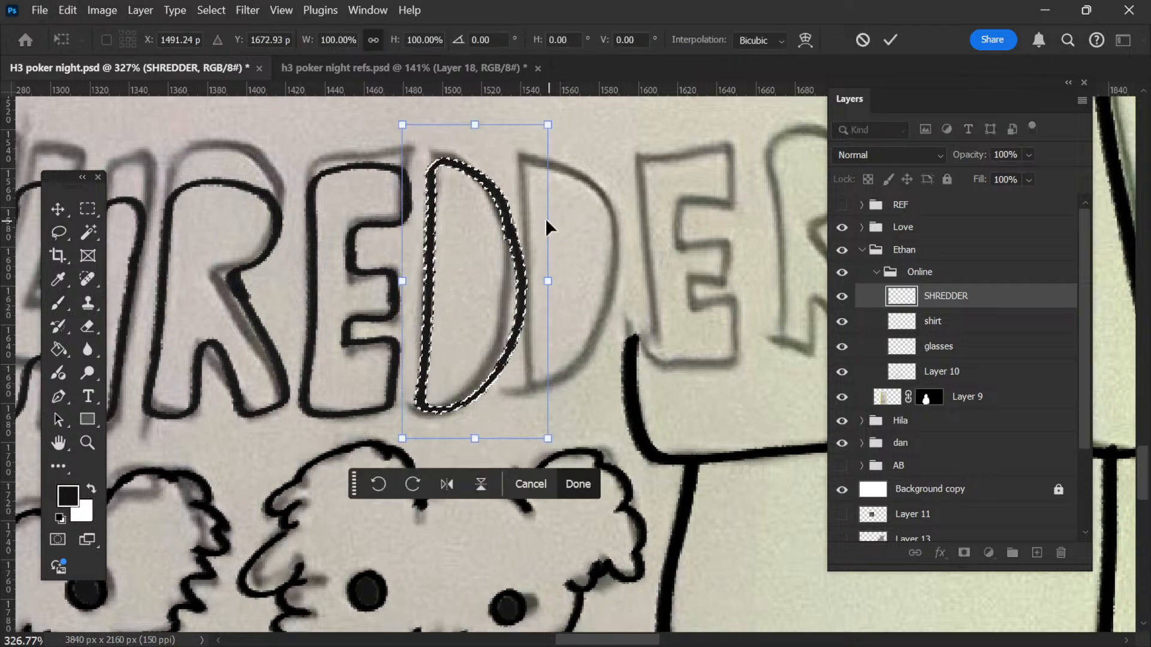
drag(544, 218, 574, 197)
key(Return)
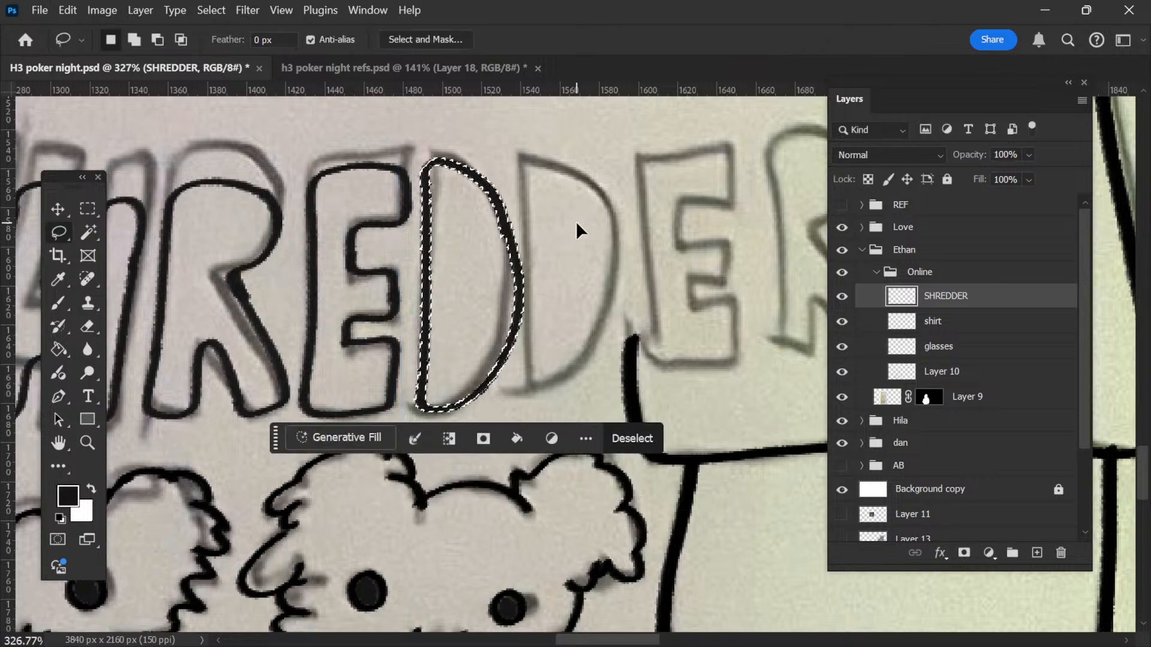
key(ctrl+d)
Step: Ink the outline of the second D in the shirt lettering with the Brush
key(space)
drag(562, 280, 490, 290)
key(b)
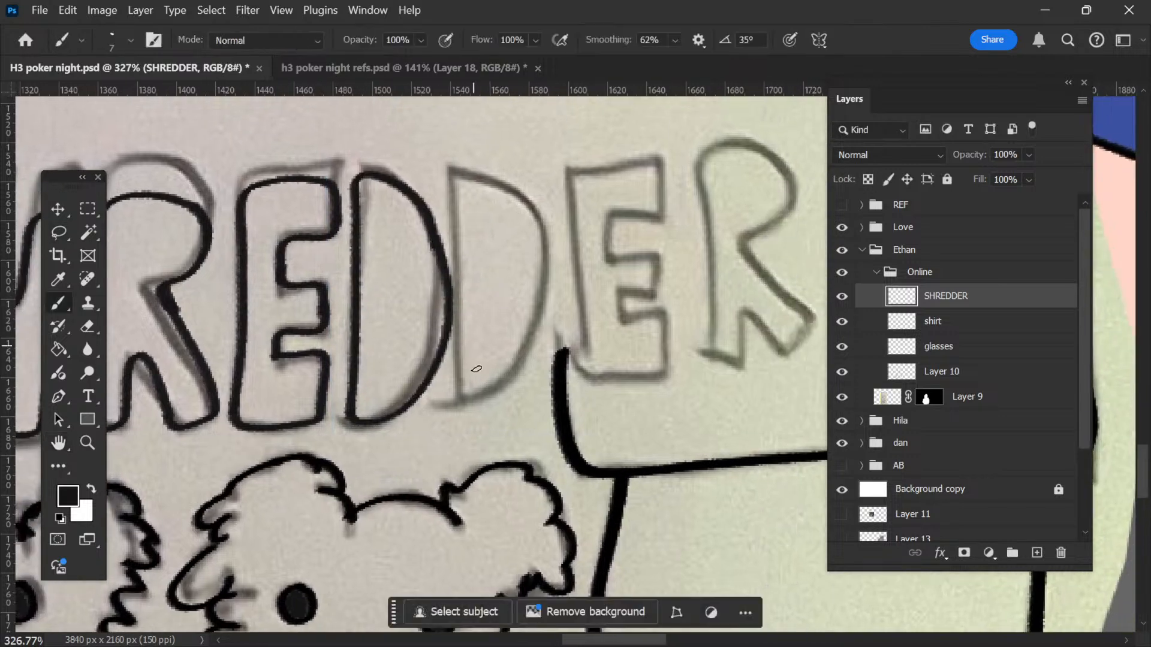
mouse_move(473, 400)
mouse_down()
mouse_move(465, 191)
mouse_move(500, 180)
mouse_move(546, 202)
mouse_up()
mouse_move(468, 400)
mouse_down()
mouse_move(515, 390)
mouse_move(543, 363)
mouse_move(569, 266)
mouse_move(549, 196)
mouse_move(509, 178)
mouse_up()
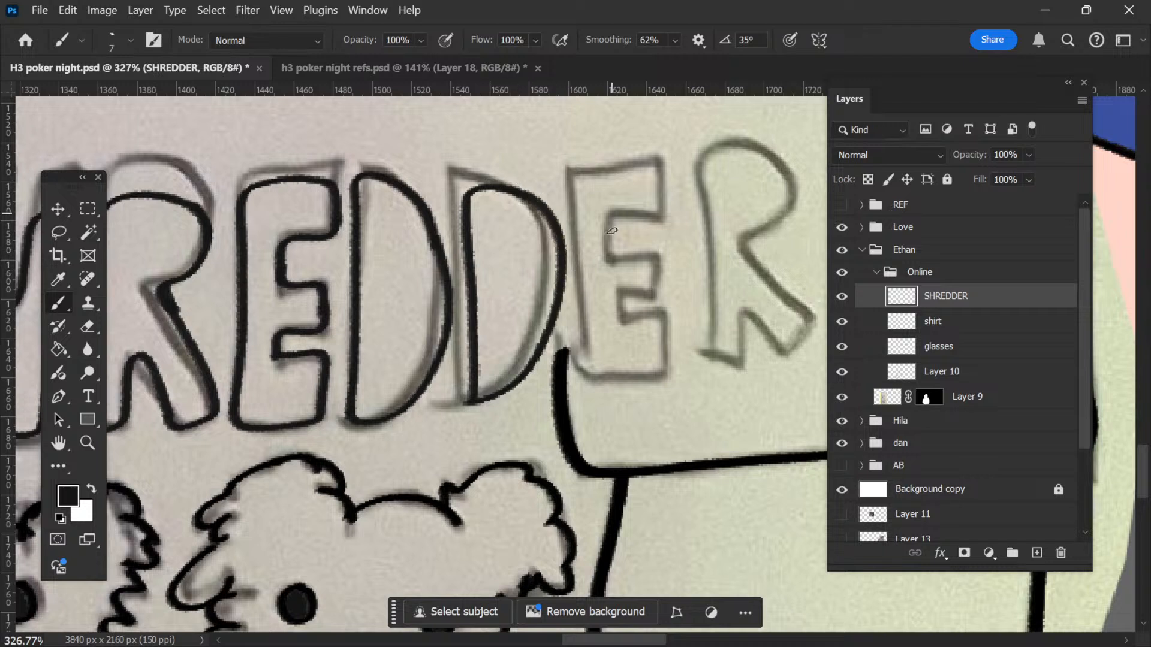
Step: Ink the outline of the second E in the shirt lettering, from its stem through all three rounded arms
mouse_move(591, 375)
mouse_down()
mouse_move(576, 163)
mouse_move(662, 171)
mouse_move(648, 173)
mouse_up()
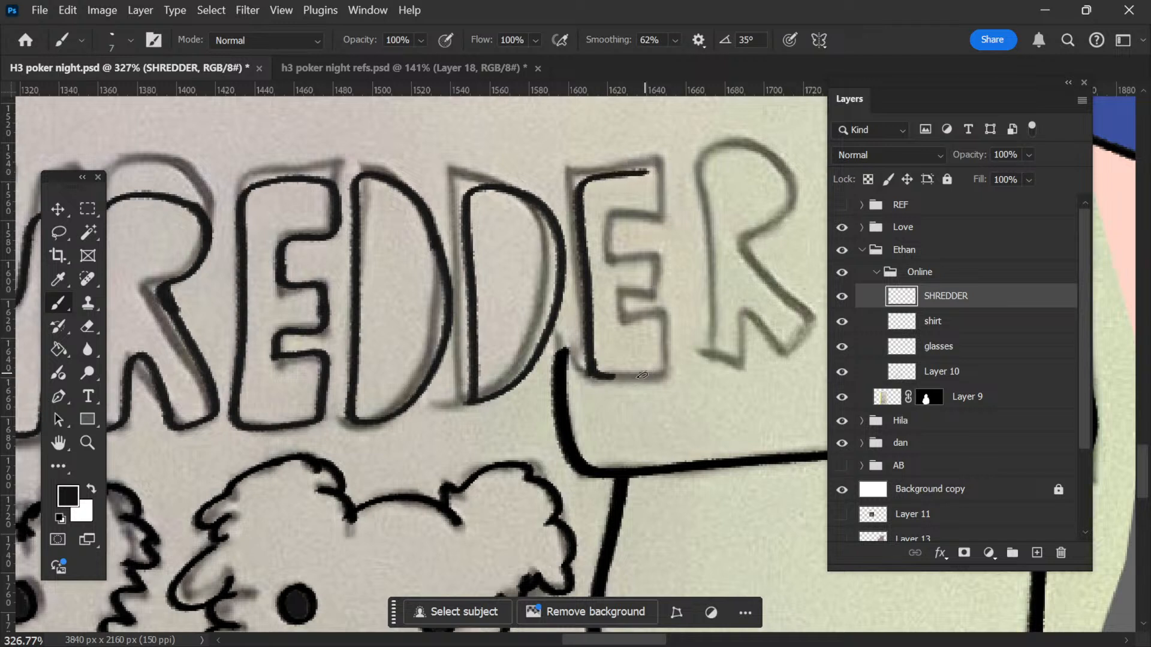
mouse_move(592, 374)
mouse_down()
mouse_move(679, 370)
mouse_move(659, 289)
mouse_up()
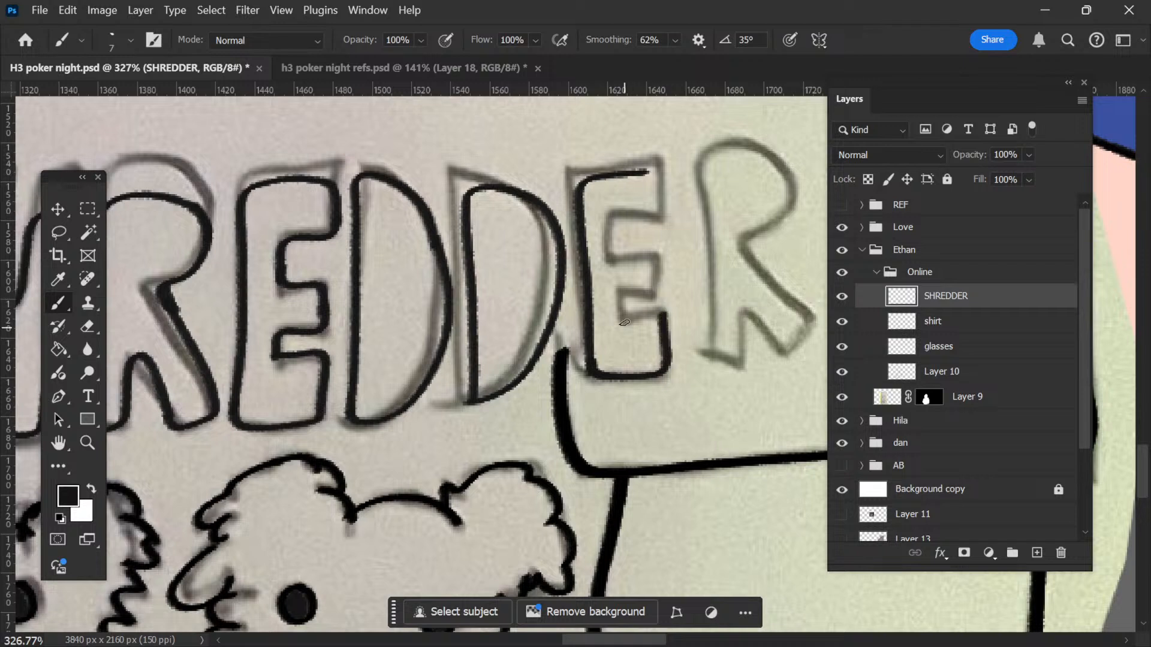
mouse_move(624, 323)
mouse_down()
mouse_move(685, 318)
mouse_move(651, 311)
mouse_move(626, 321)
mouse_move(636, 288)
mouse_up()
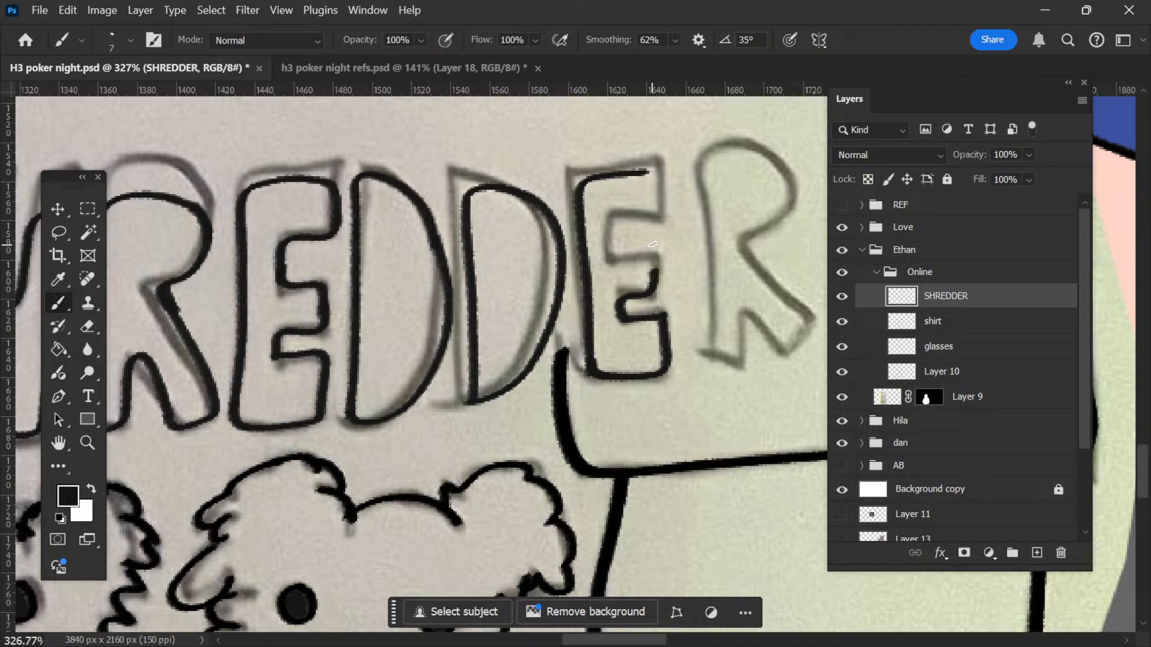
drag(659, 252, 665, 284)
mouse_move(612, 249)
mouse_down()
mouse_move(616, 195)
mouse_move(674, 218)
mouse_move(659, 158)
mouse_move(609, 168)
mouse_move(639, 153)
mouse_up()
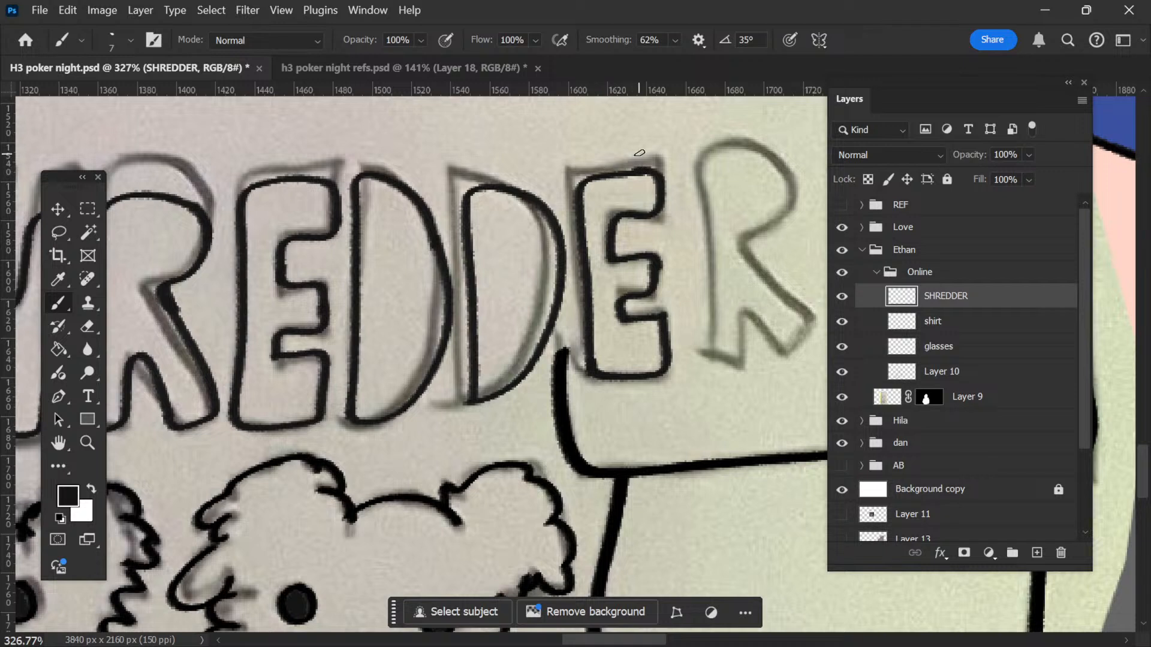
Step: Ink the outline of the final R to complete the SHREDDER lettering on the shirt
drag(667, 245, 569, 262)
mouse_move(544, 358)
mouse_down()
mouse_move(530, 158)
mouse_move(554, 129)
mouse_move(622, 137)
mouse_move(647, 164)
mouse_move(643, 209)
mouse_move(597, 249)
mouse_move(571, 249)
mouse_move(630, 290)
mouse_move(685, 382)
mouse_up()
mouse_move(544, 359)
mouse_down()
mouse_move(601, 360)
mouse_move(591, 286)
mouse_move(639, 372)
mouse_move(664, 350)
mouse_move(647, 312)
mouse_move(592, 280)
mouse_move(621, 333)
mouse_up()
Step: Lasso the whole inked SHREDDER lettering on the shirt, building the selection up from the S and H through the final R
key(z)
key(l)
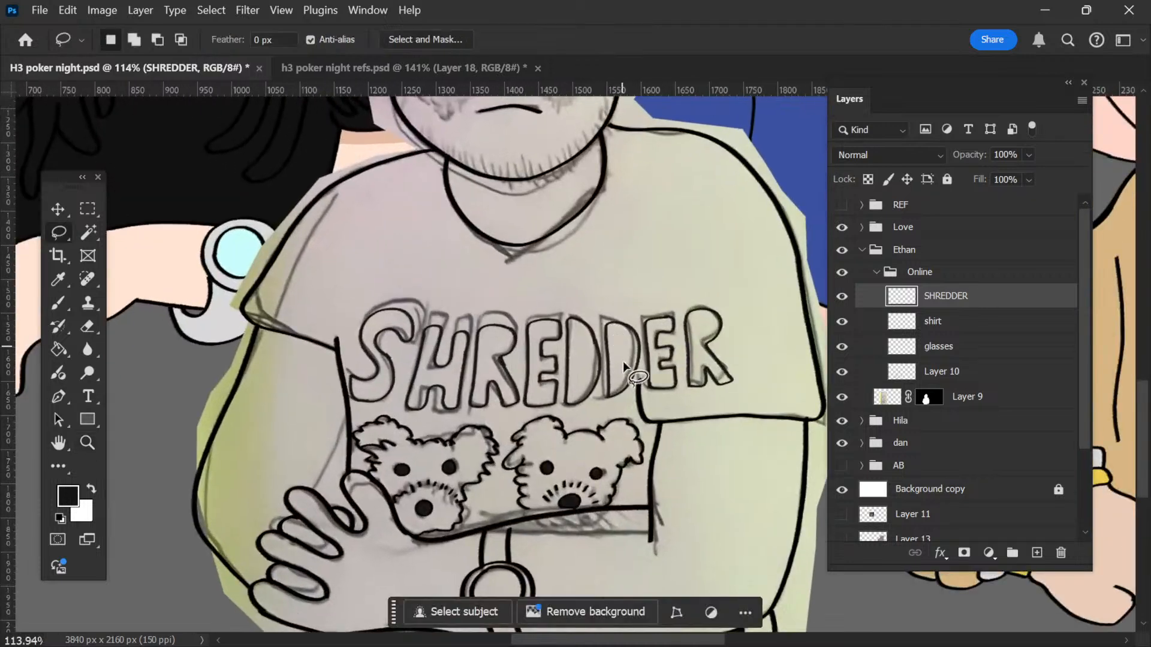
key(z)
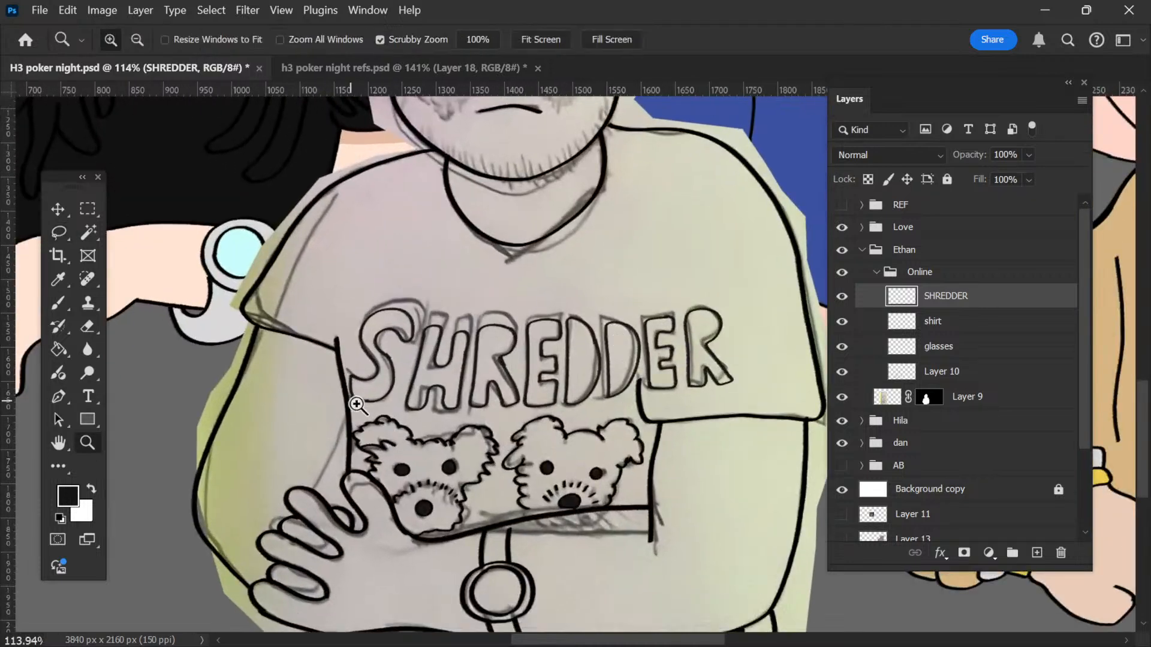
drag(359, 404, 389, 414)
key(l)
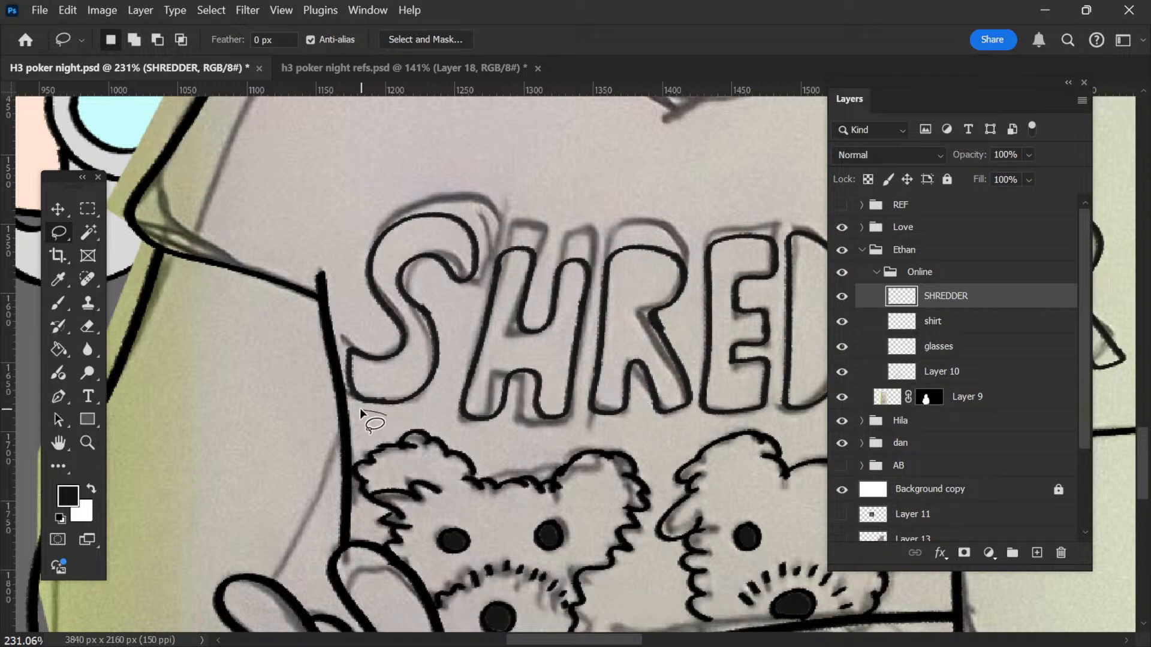
mouse_move(409, 336)
mouse_down()
mouse_move(436, 388)
mouse_move(375, 347)
mouse_move(379, 184)
mouse_move(598, 223)
mouse_move(588, 322)
mouse_up()
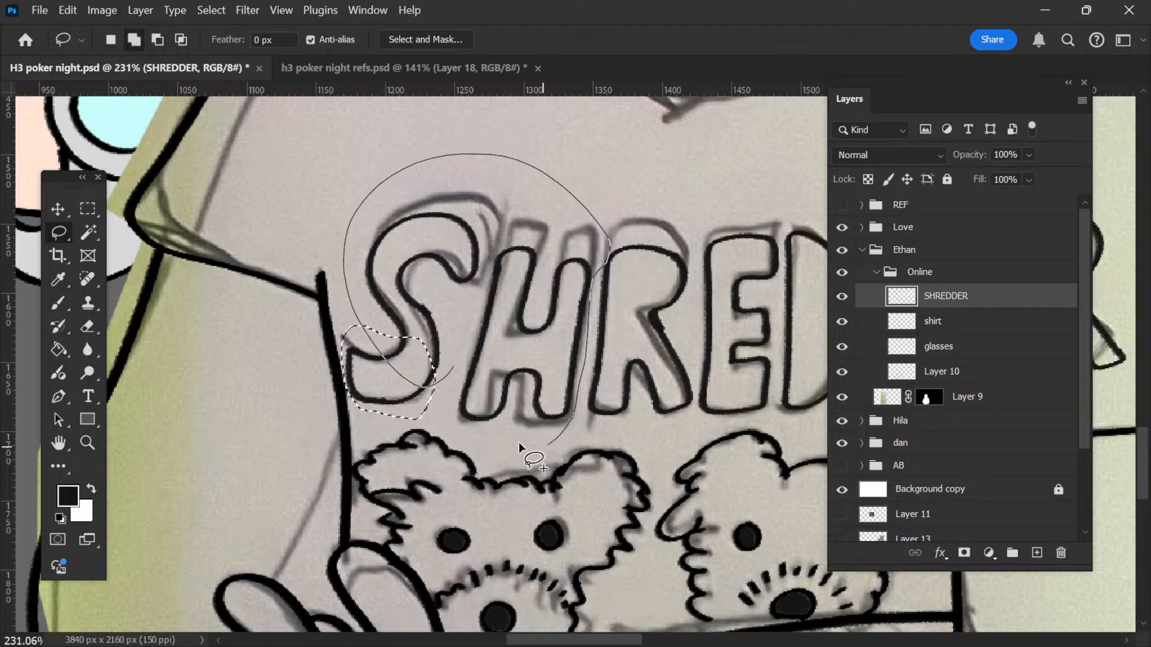
drag(519, 443, 451, 369)
key(z)
drag(530, 373, 498, 375)
key(space)
drag(604, 334, 437, 323)
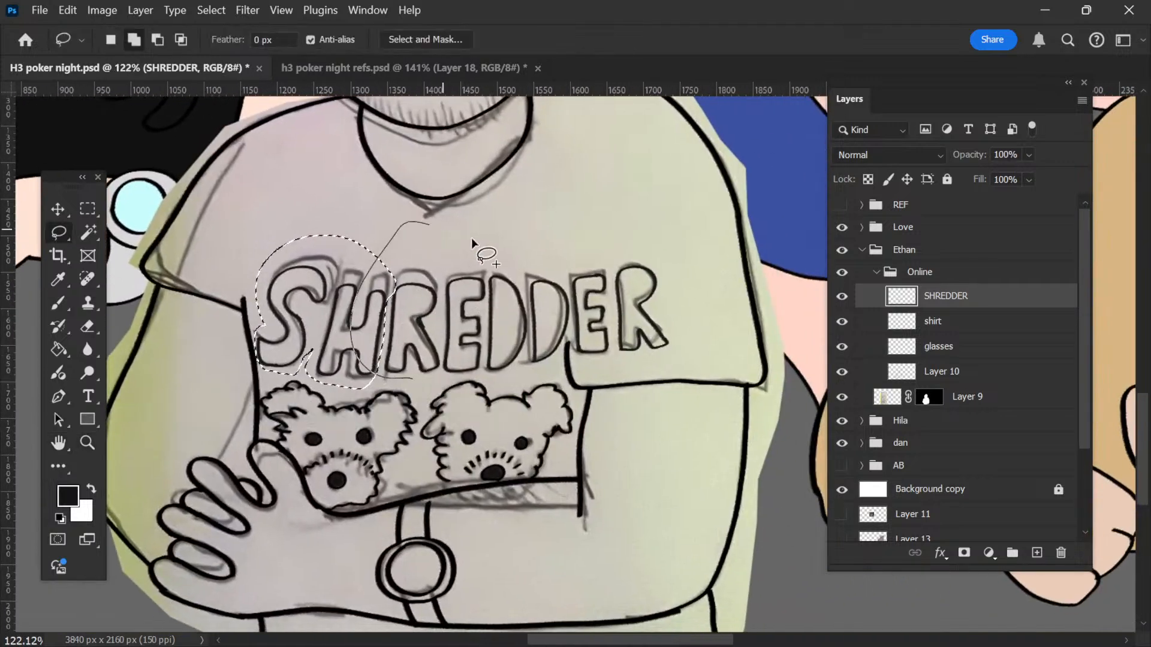
drag(584, 246, 580, 249)
mouse_move(579, 249)
mouse_down()
mouse_move(659, 254)
mouse_move(677, 274)
mouse_up()
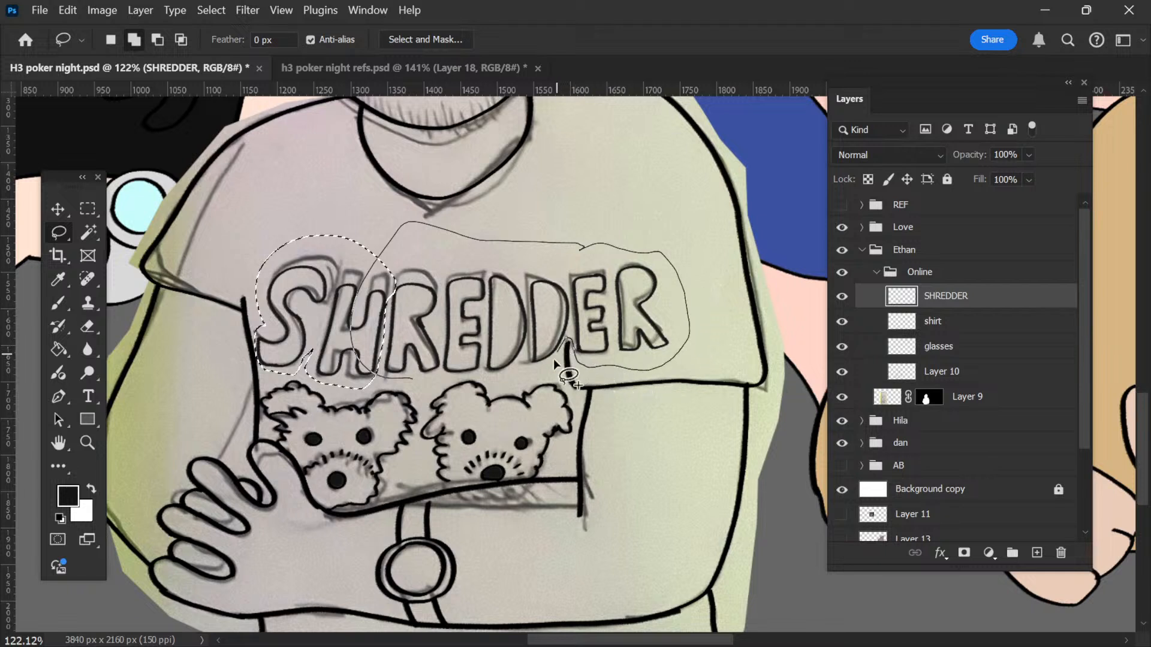
drag(484, 382, 480, 378)
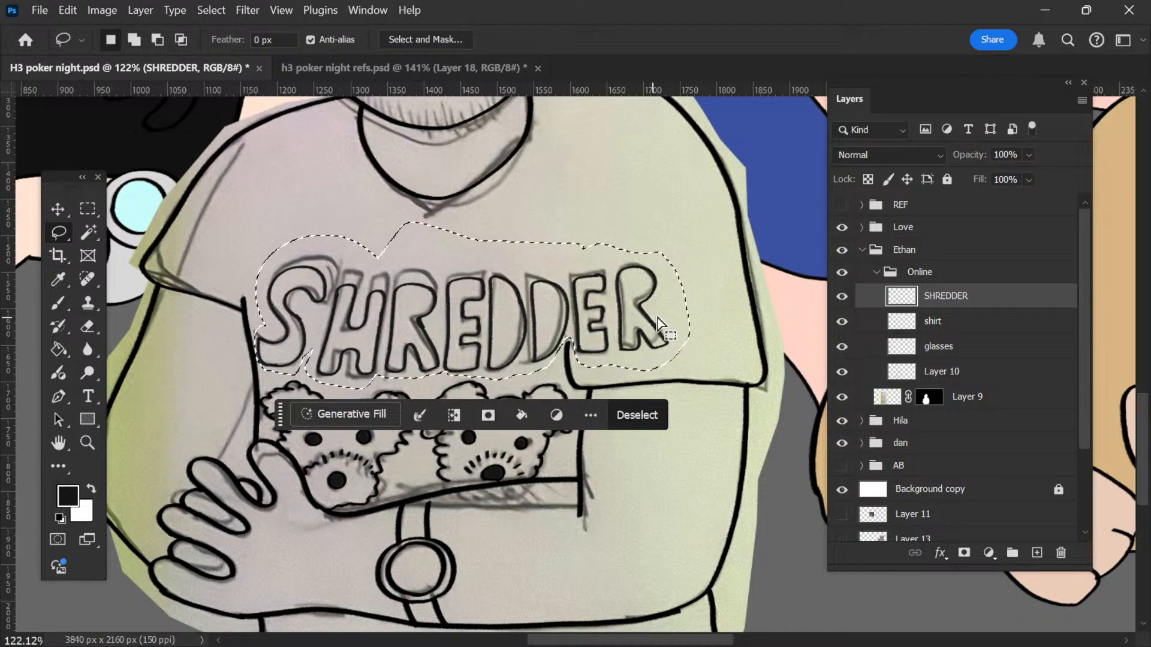
Step: Free Transform the SHREDDER lettering to about 73% width and 106% height with about 2° rotation, and clear the selection
key(ctrl+t)
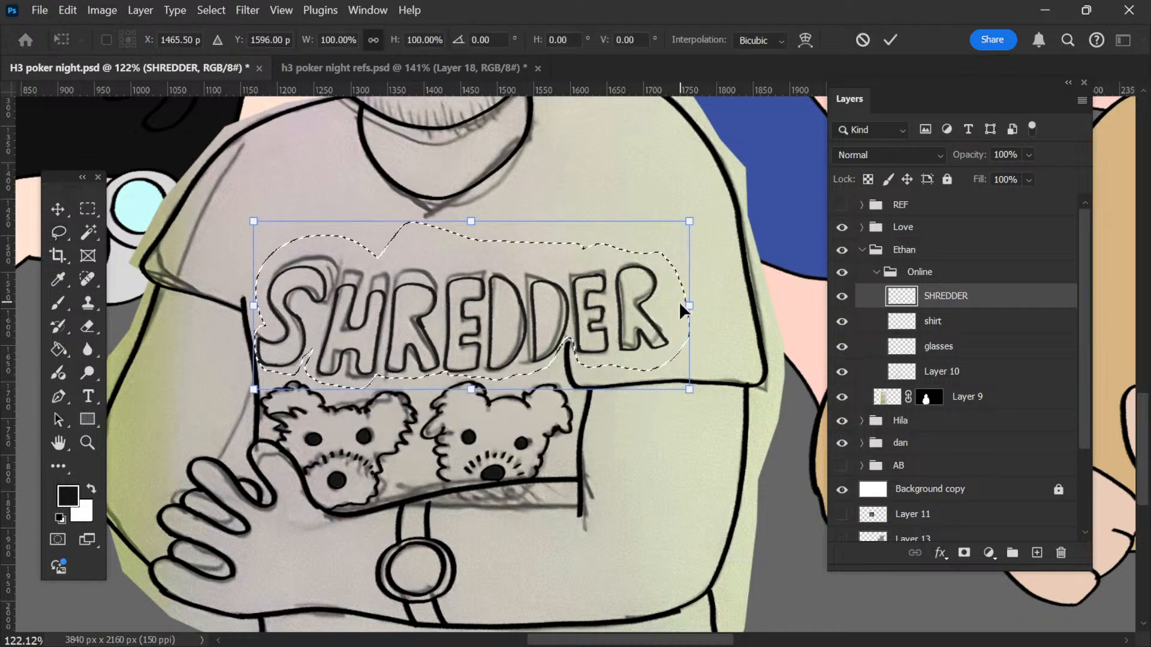
drag(689, 306, 579, 316)
mouse_move(602, 243)
mouse_down()
mouse_move(578, 228)
mouse_move(580, 243)
mouse_up()
drag(285, 384, 288, 376)
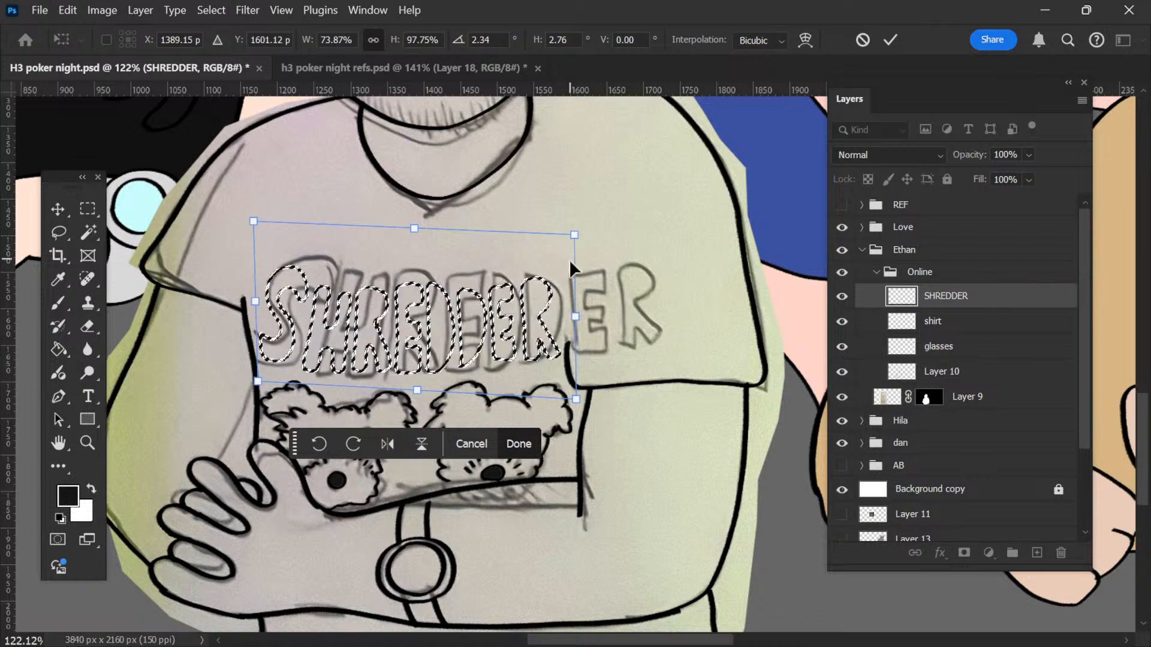
drag(425, 231, 416, 215)
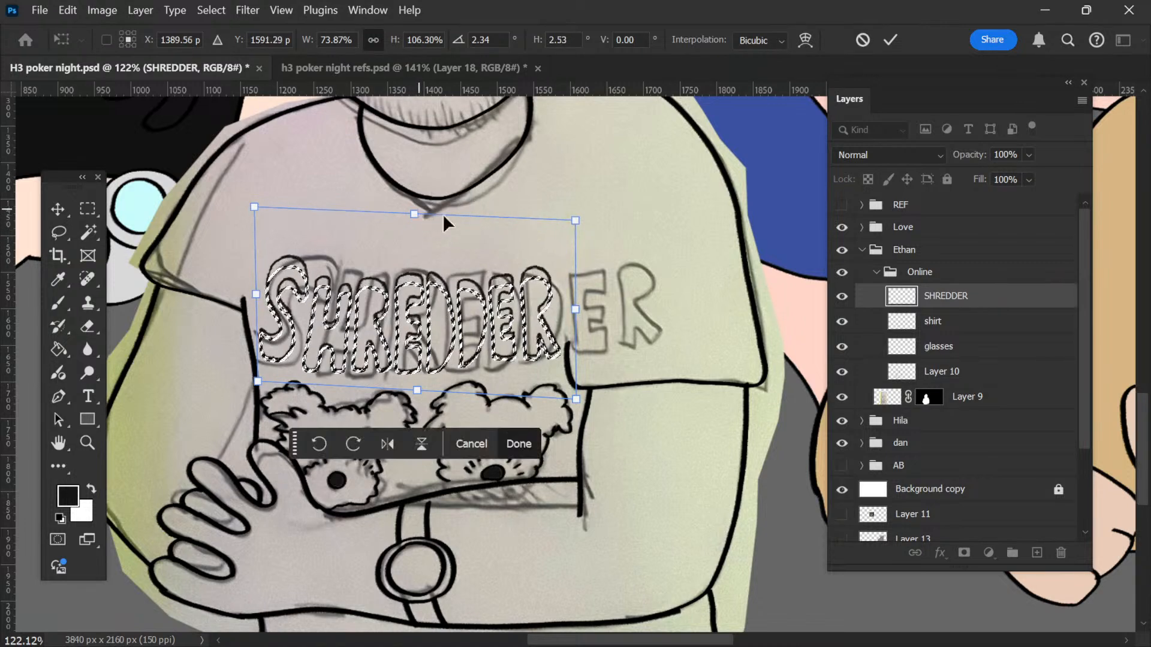
drag(581, 313, 578, 310)
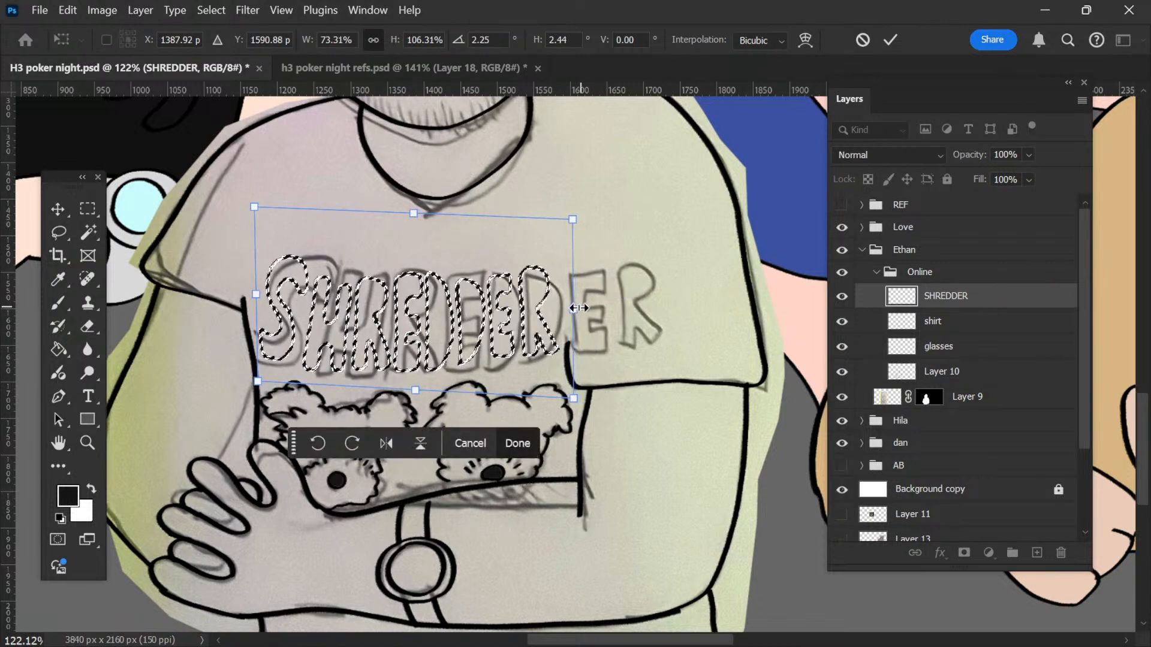
key(Return)
key(ctrl+d)
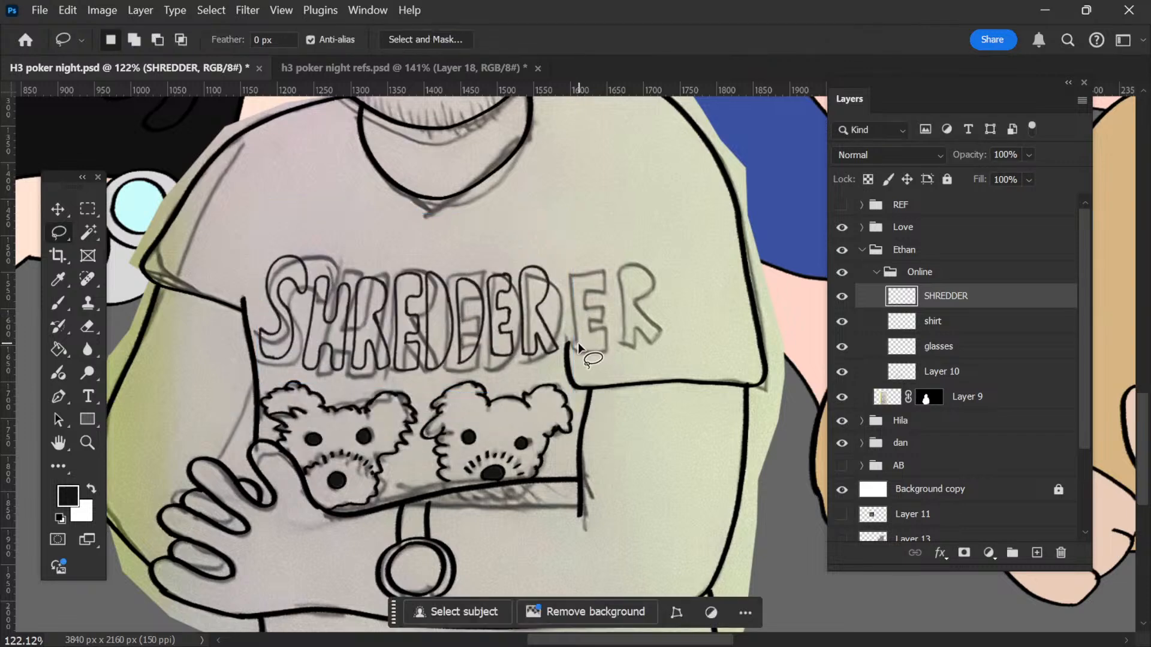
Step: Ink the small inner openings of both Ds in the shirt lettering with the Brush at size 5
key(z)
drag(440, 318, 474, 342)
key(b)
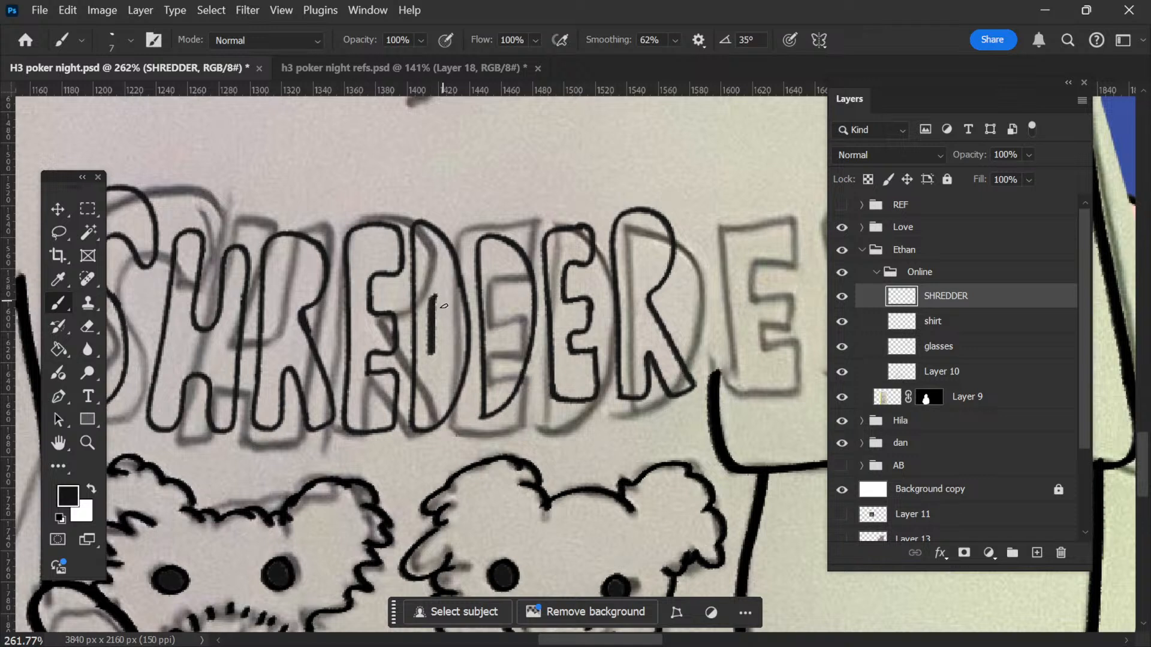
drag(444, 306, 432, 352)
key(ctrl+z)
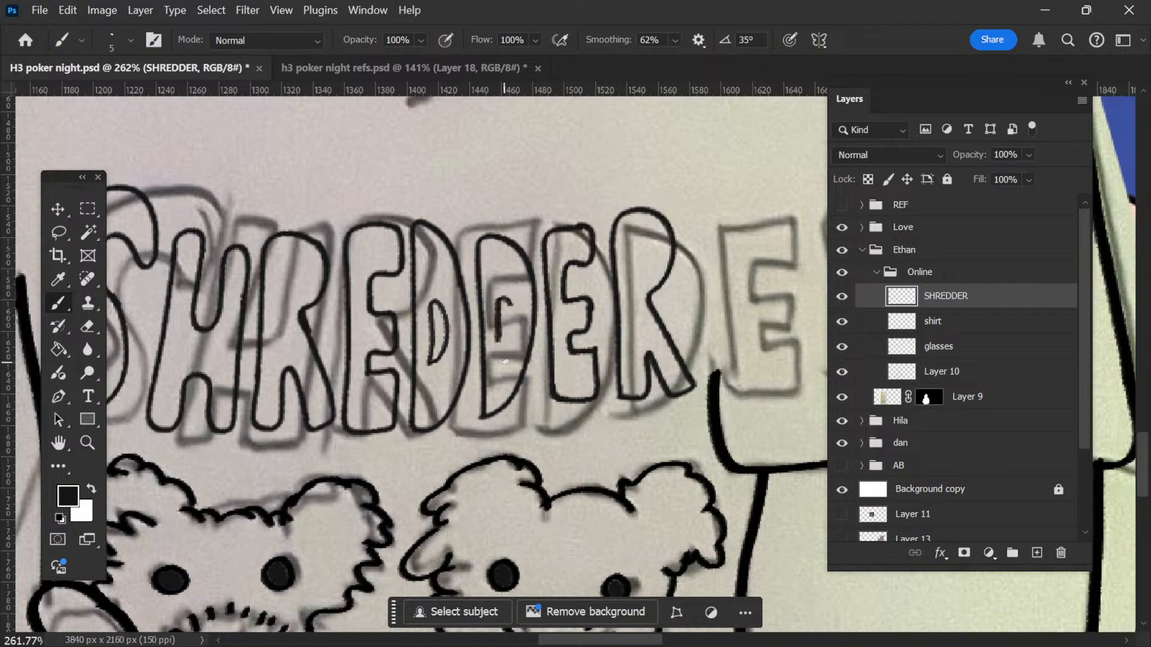
Step: Lasso the second D together with its inner opening, trim the selection edge, delete the letter, and clear the selection
key(z)
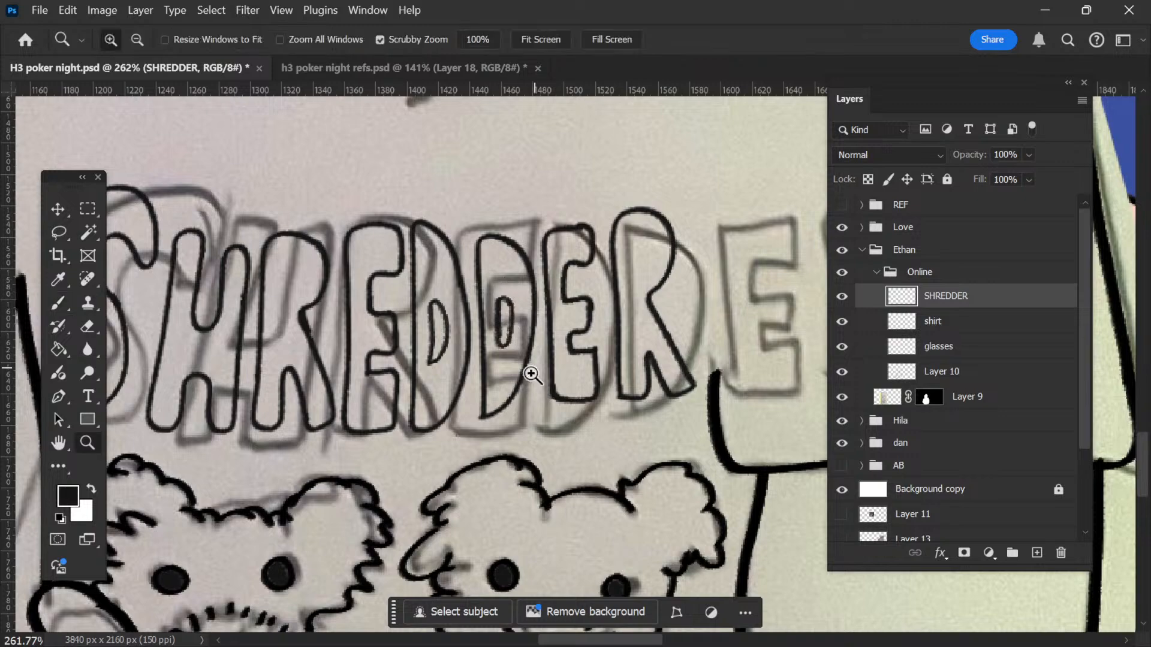
mouse_move(527, 378)
mouse_down()
mouse_move(553, 408)
mouse_move(491, 370)
mouse_move(572, 419)
mouse_move(555, 421)
mouse_up()
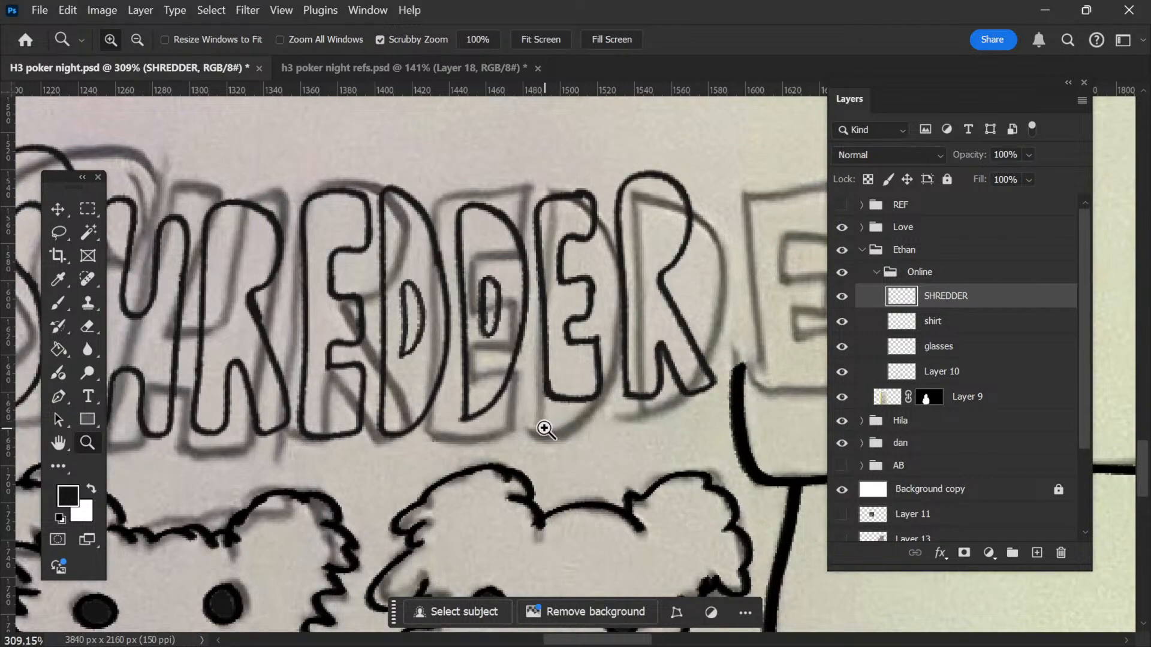
key(l)
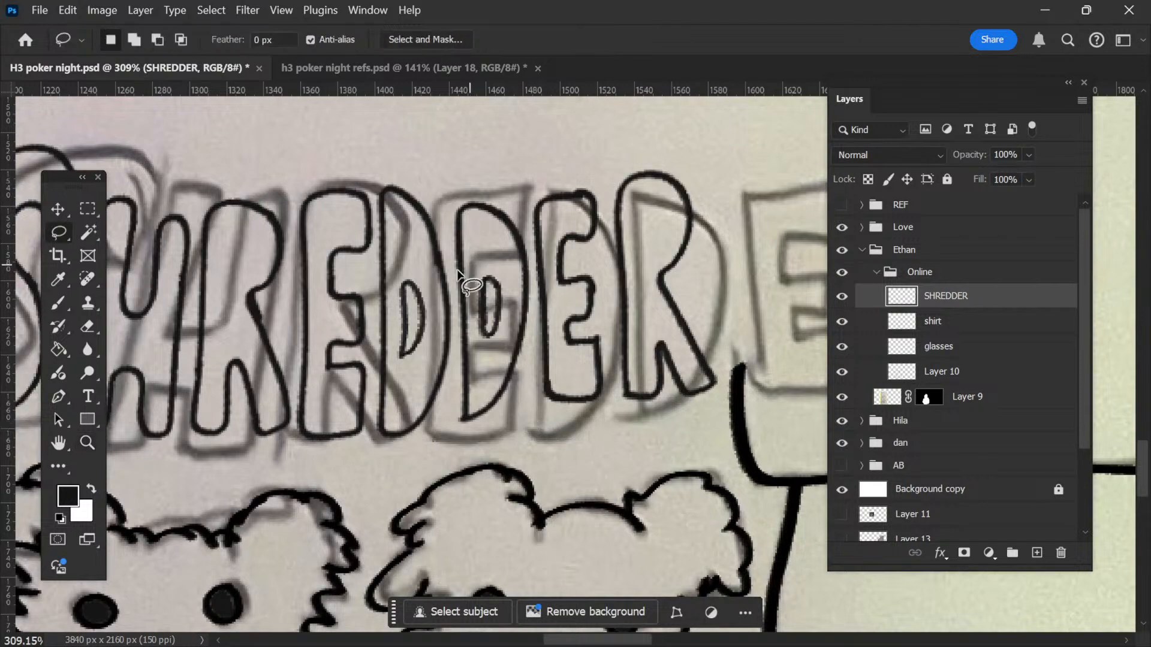
mouse_move(495, 434)
mouse_down()
mouse_move(446, 427)
mouse_move(465, 337)
mouse_up()
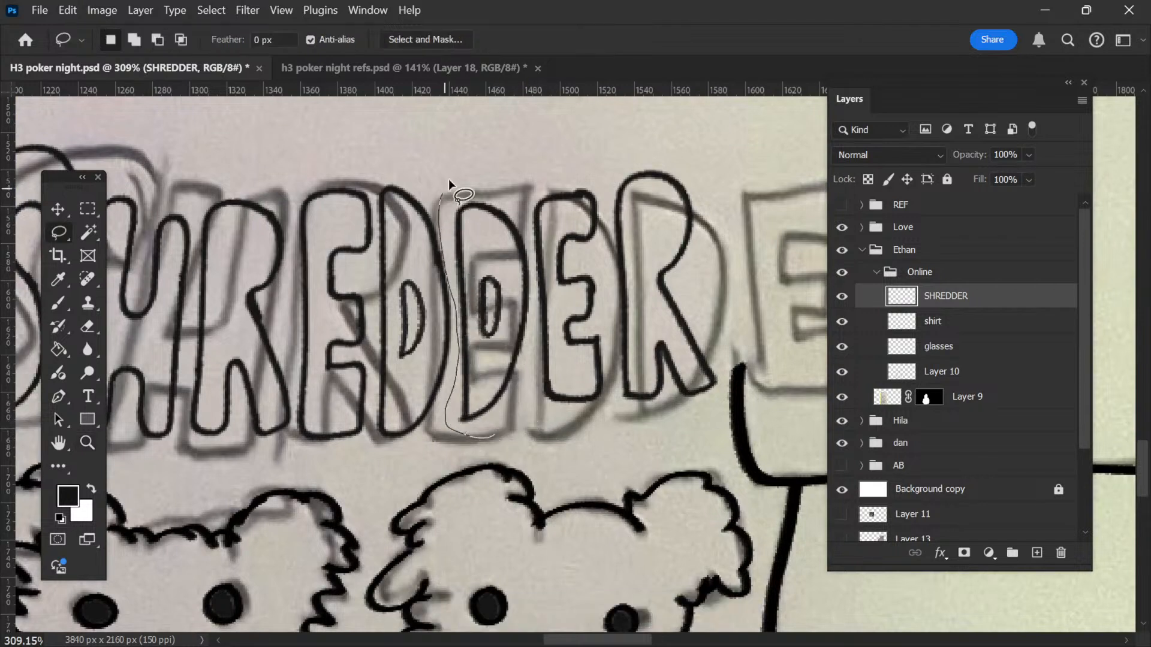
drag(527, 197, 531, 238)
mouse_move(530, 293)
mouse_down()
mouse_move(520, 409)
mouse_move(501, 433)
mouse_up()
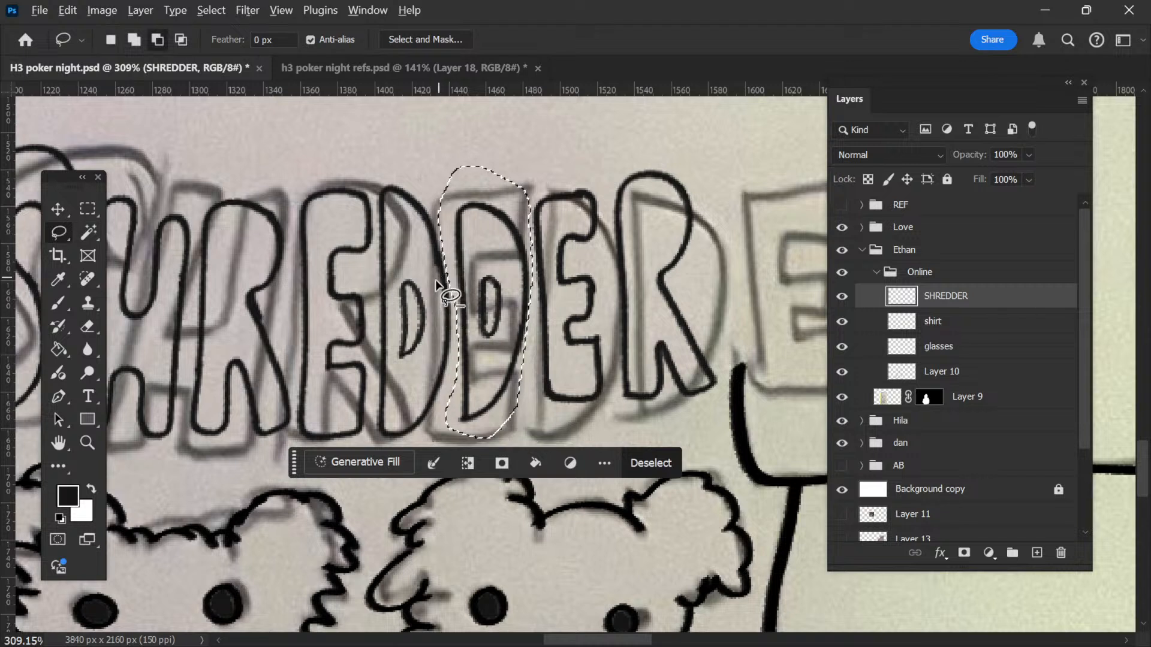
drag(434, 281, 451, 256)
drag(424, 301, 425, 302)
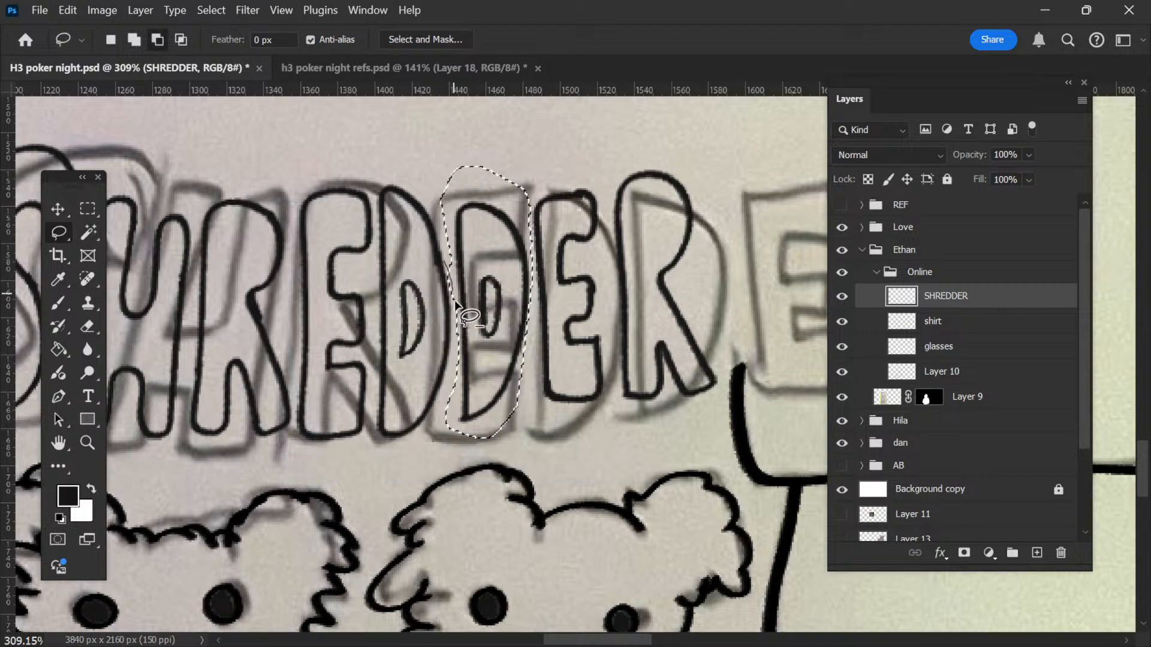
key(Delete)
key(ctrl+d)
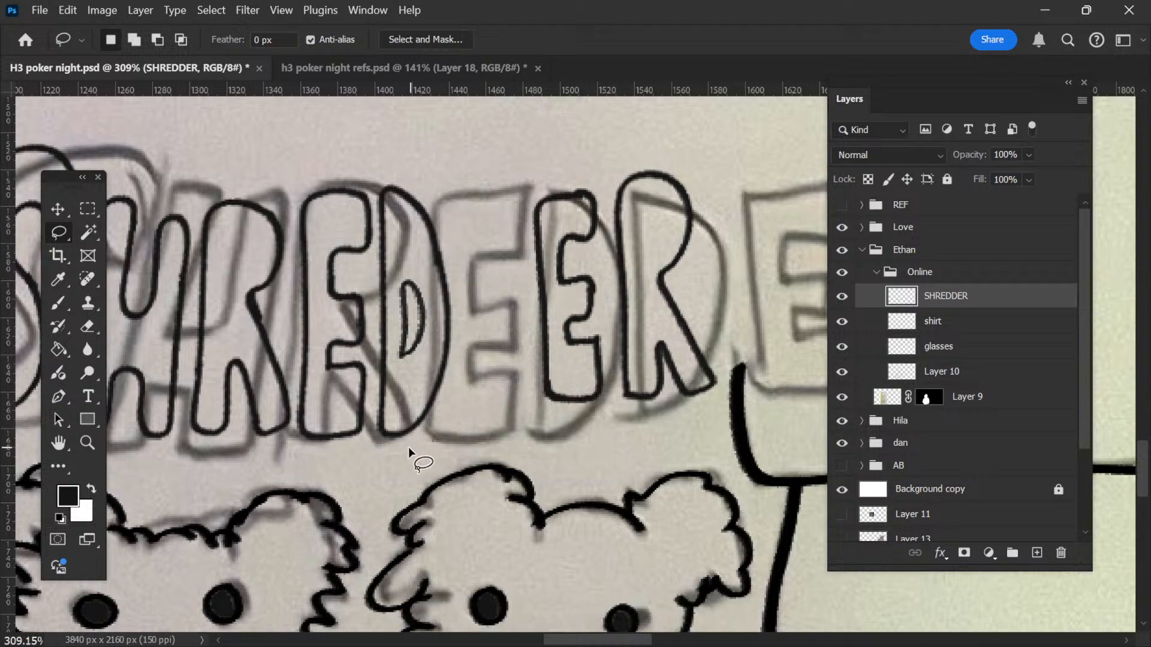
Step: Lasso the first D without its neighbouring letters and place a duplicate in the gap before the second E
drag(371, 426, 372, 323)
drag(380, 197, 472, 293)
drag(406, 437, 420, 456)
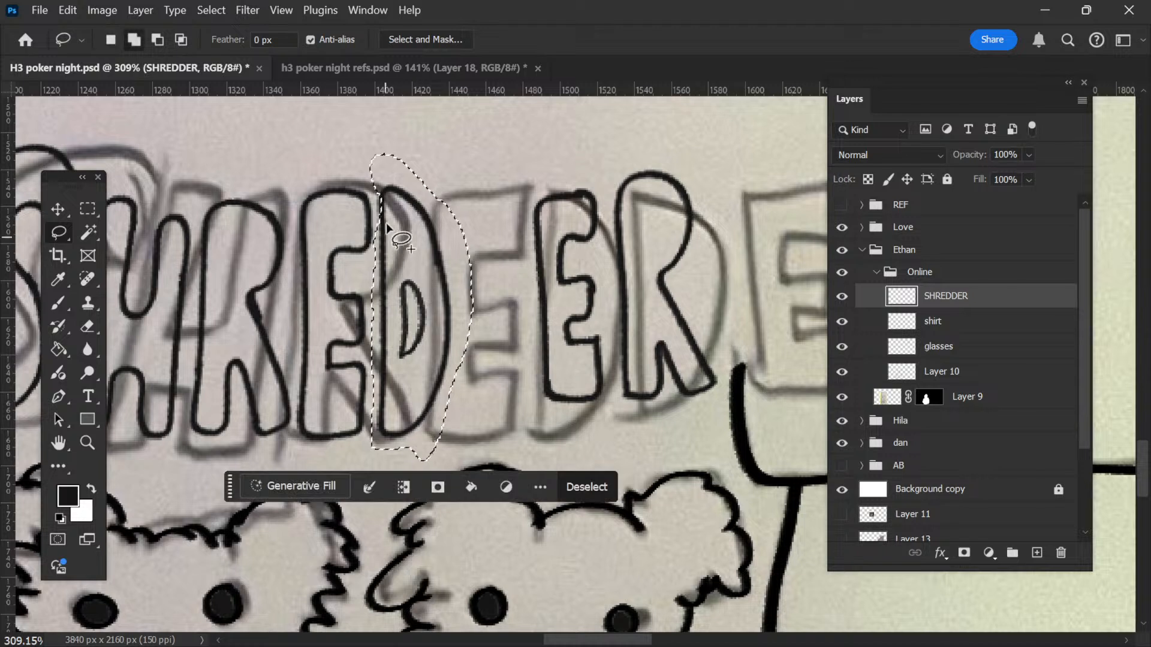
key(alt)
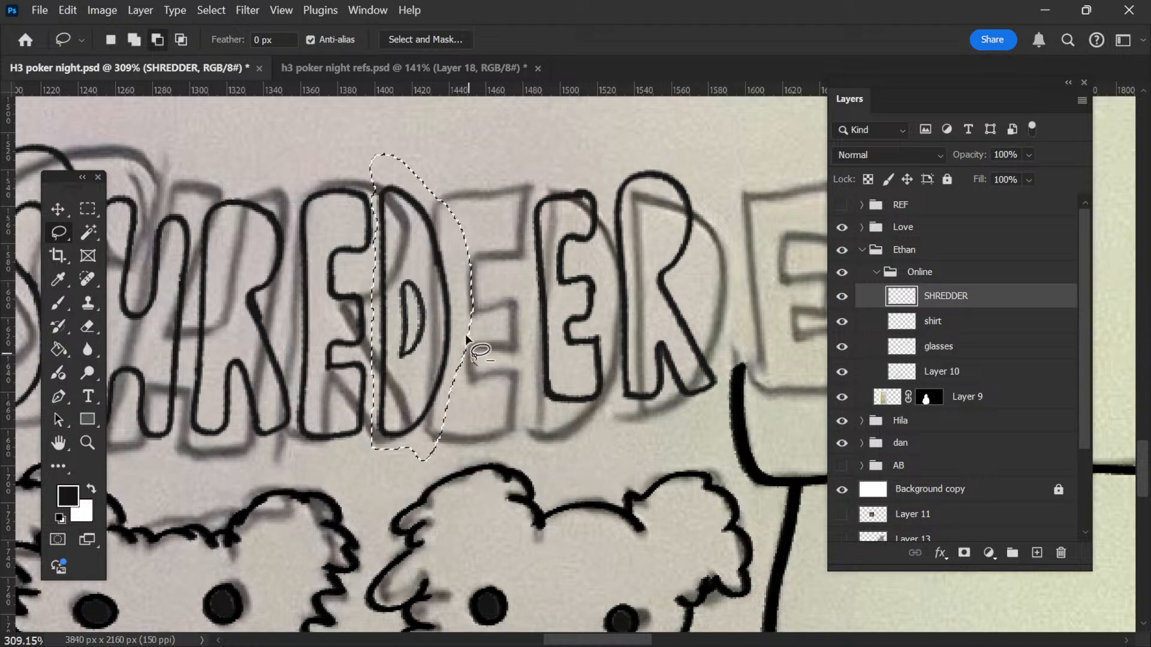
mouse_move(448, 226)
mouse_down()
mouse_move(467, 176)
mouse_move(474, 240)
mouse_up()
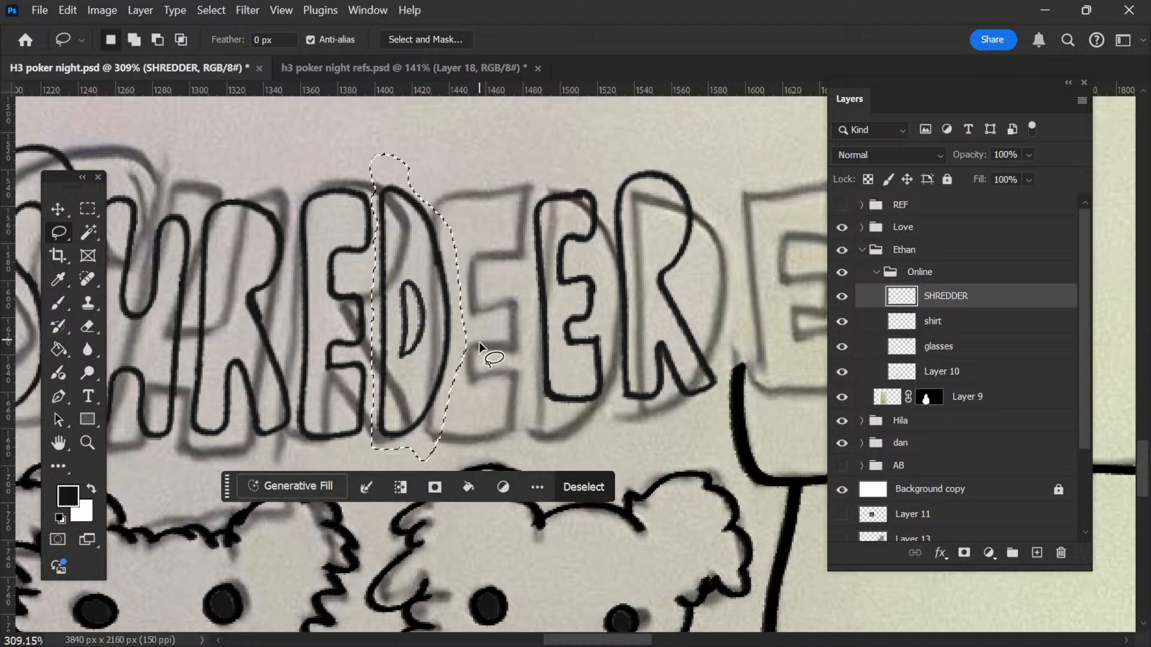
key(v)
drag(418, 335, 500, 331)
Step: Rotate the duplicated D slightly with Free Transform, nudge it up into line, and clear the selection
key(ctrl+t)
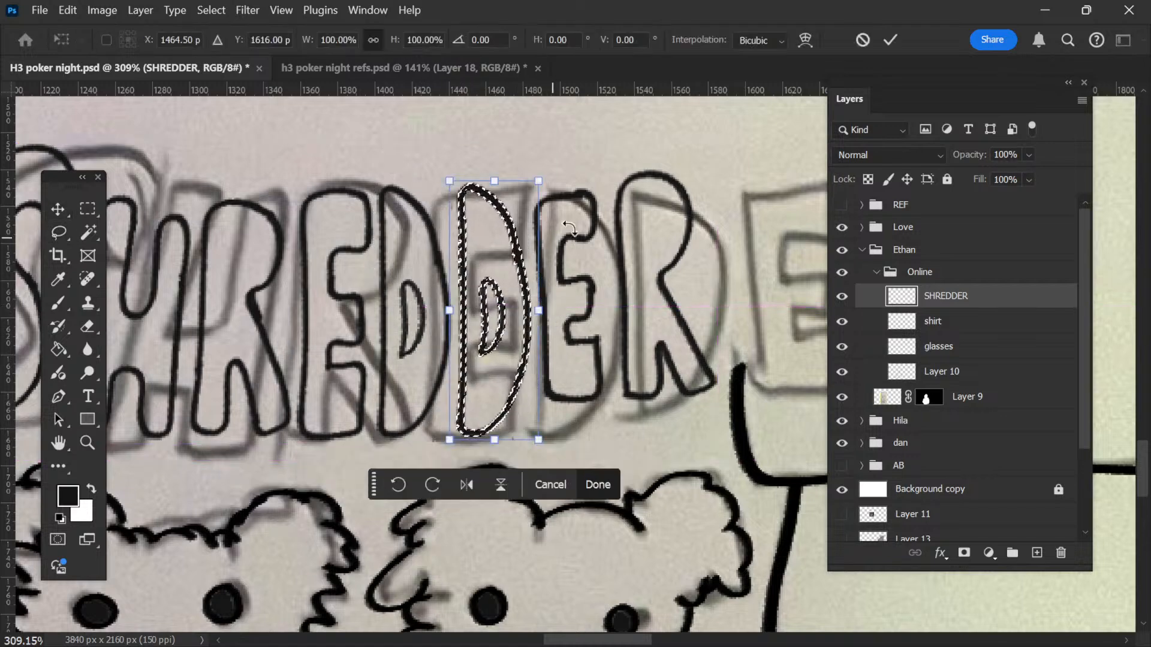
drag(578, 210, 606, 173)
key(Return)
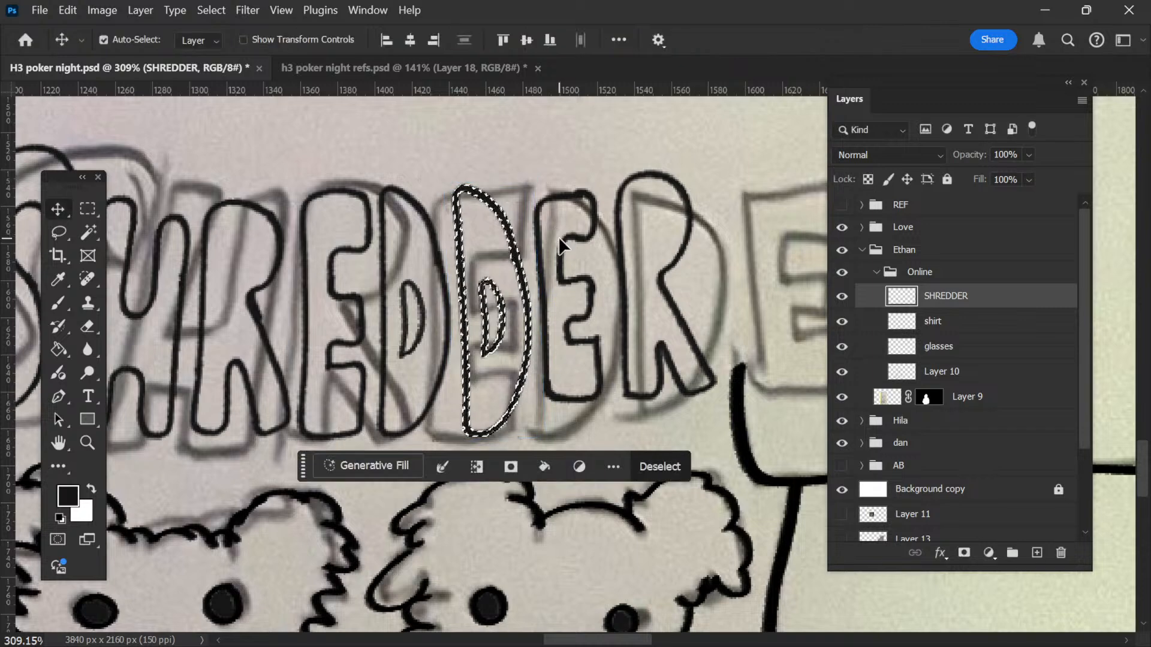
key(ctrl+t)
drag(560, 225, 586, 203)
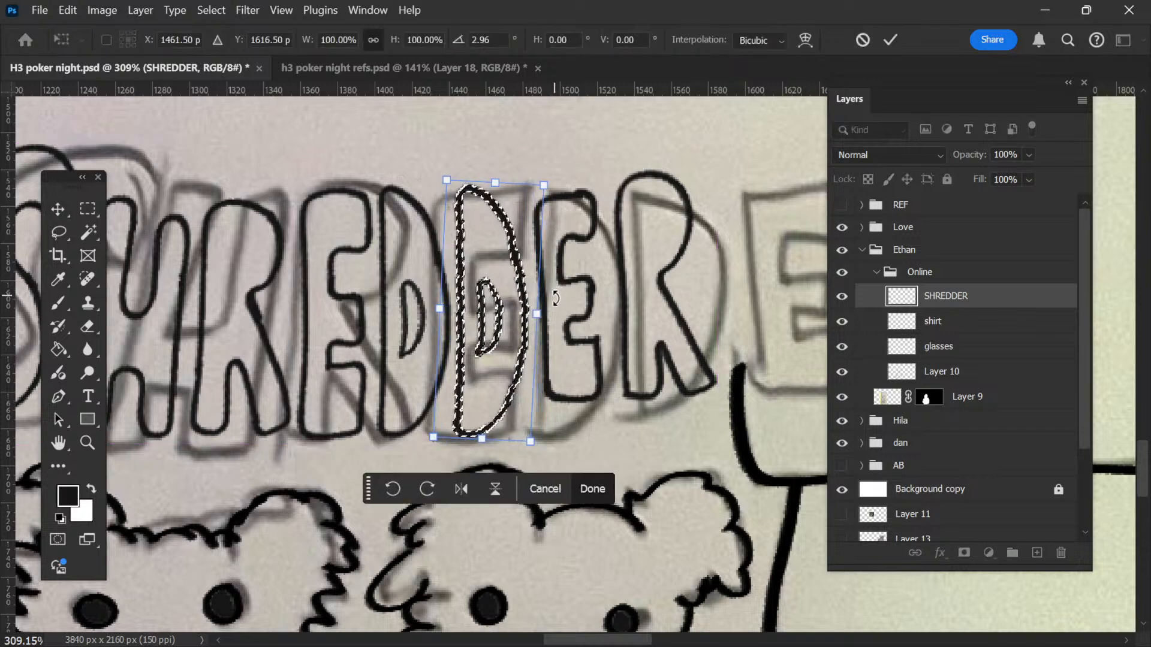
key(Up)
key(Return)
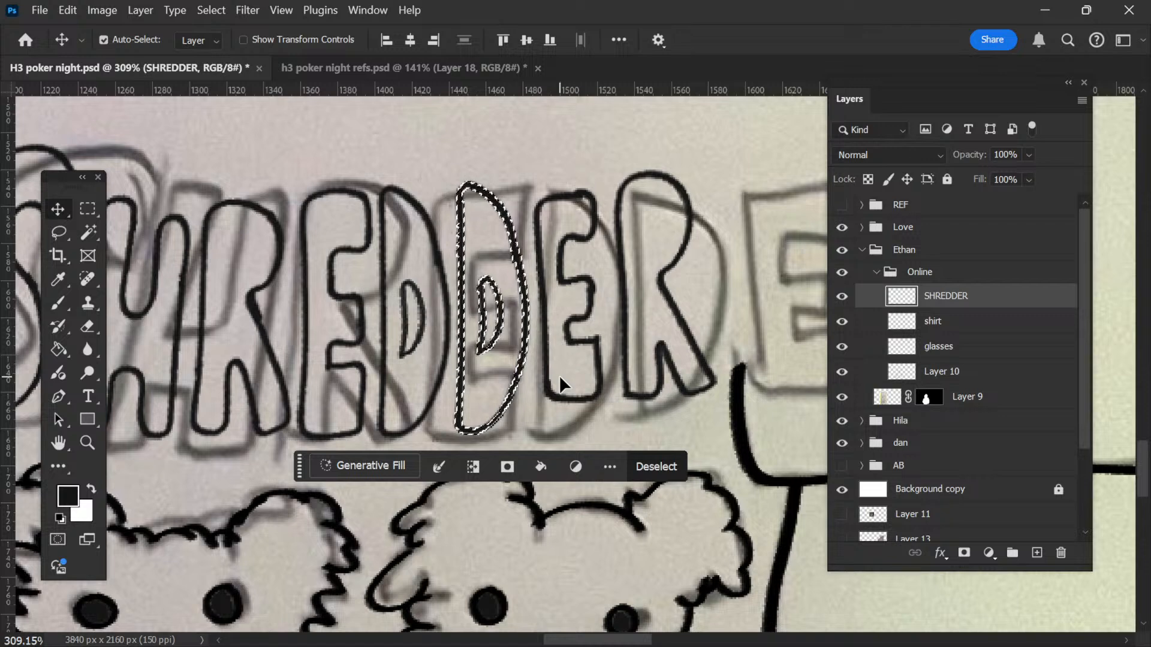
key(ctrl+d)
Step: Add a new layer directly above the shirt layer, name it "beard & lashes", and activate the Brush for the face
scroll(436, 422, down, 5)
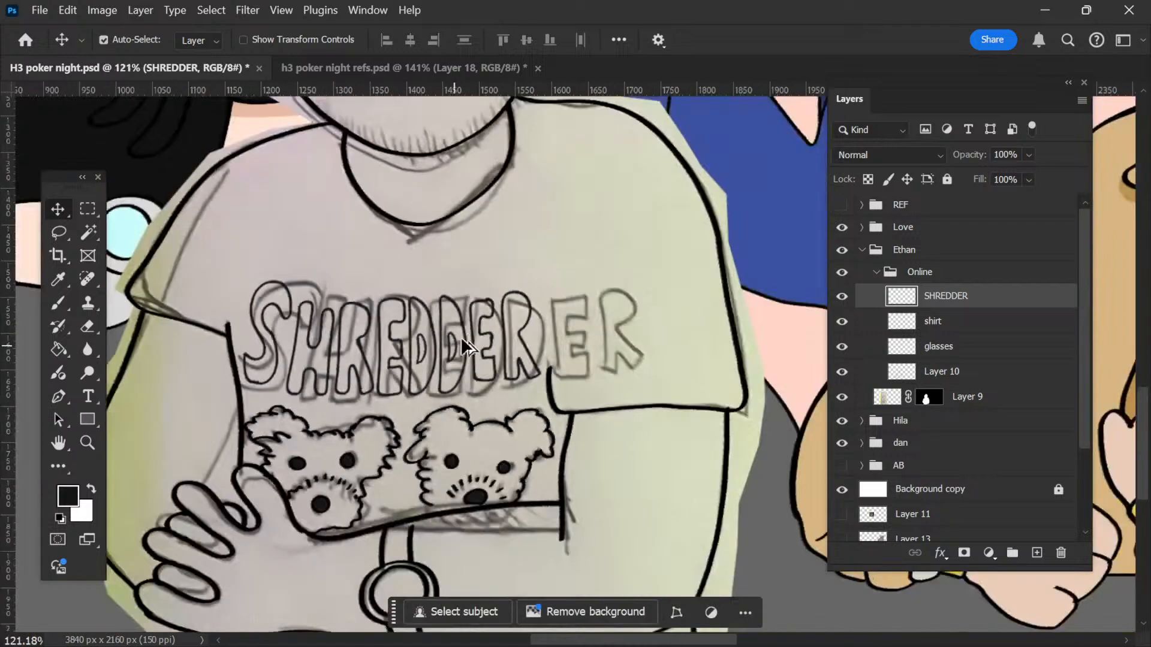
scroll(479, 350, up, 1)
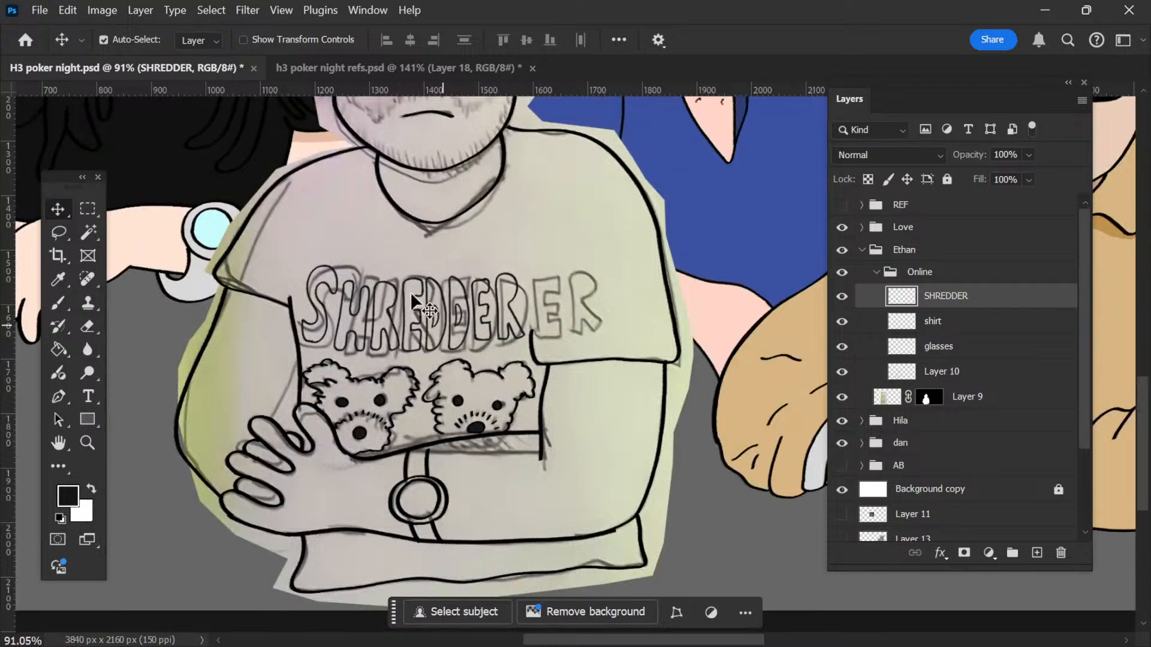
scroll(388, 306, down, 3)
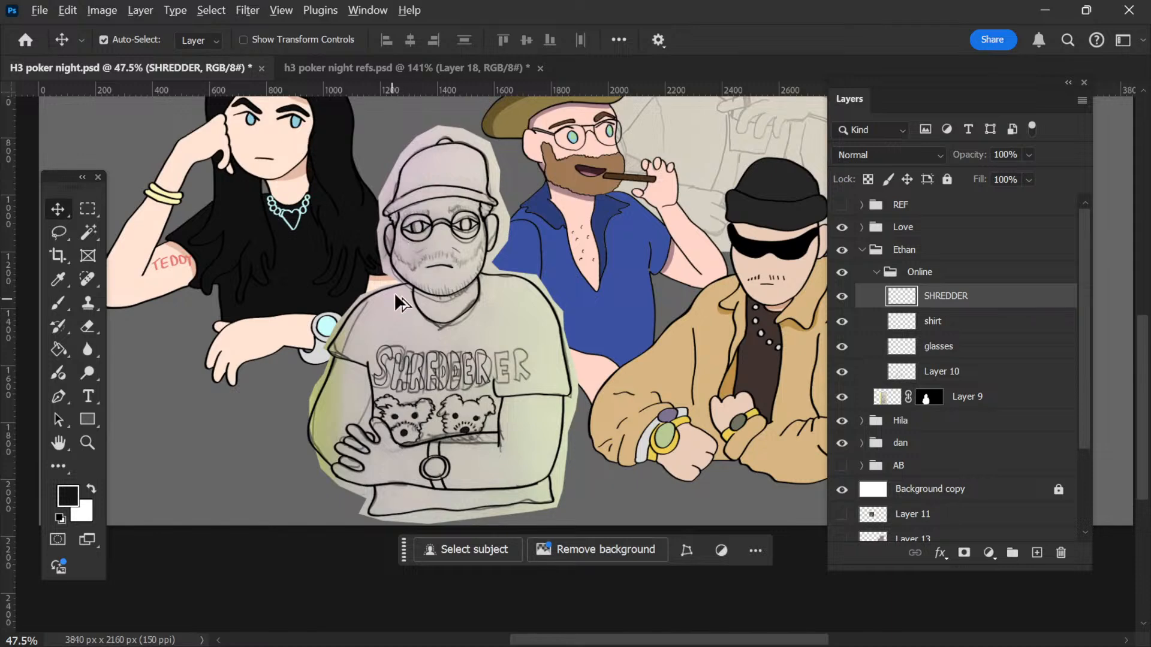
scroll(420, 251, up, 10)
scroll(488, 279, up, 2)
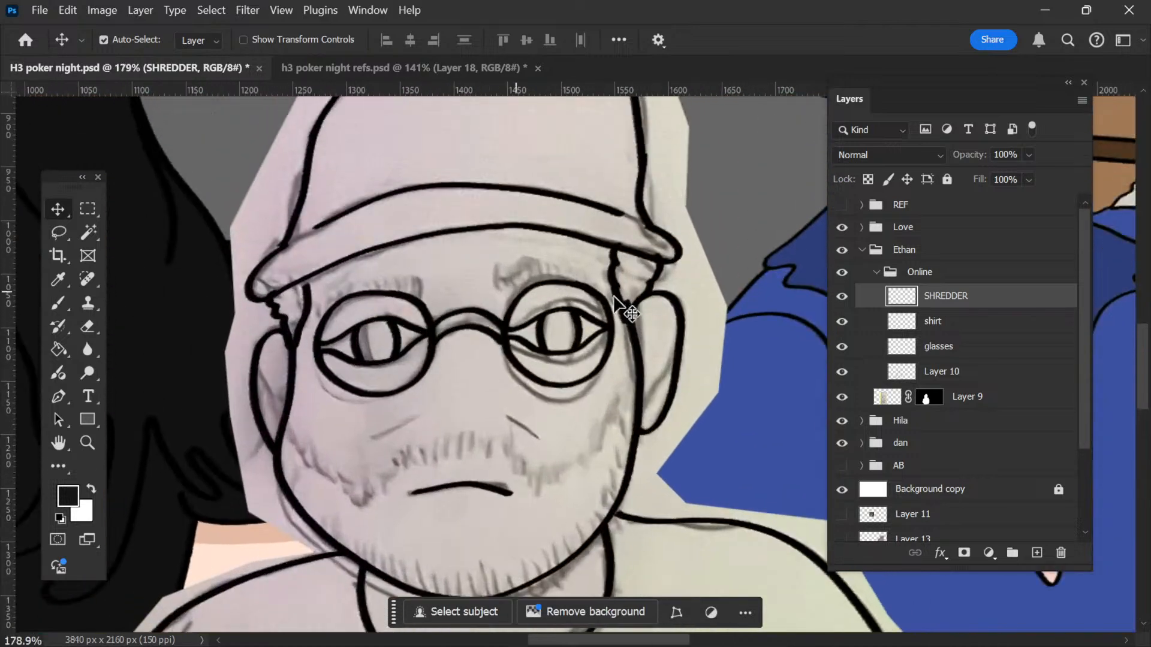
click(953, 330)
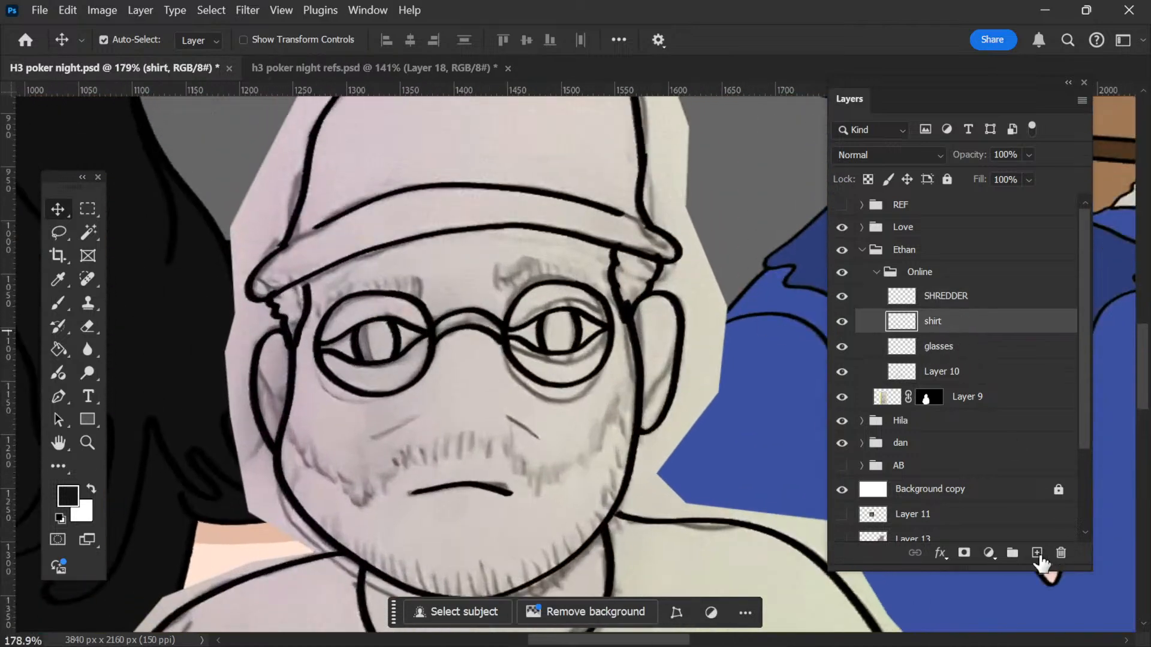
click(1036, 552)
double_click(945, 322)
text(beard)
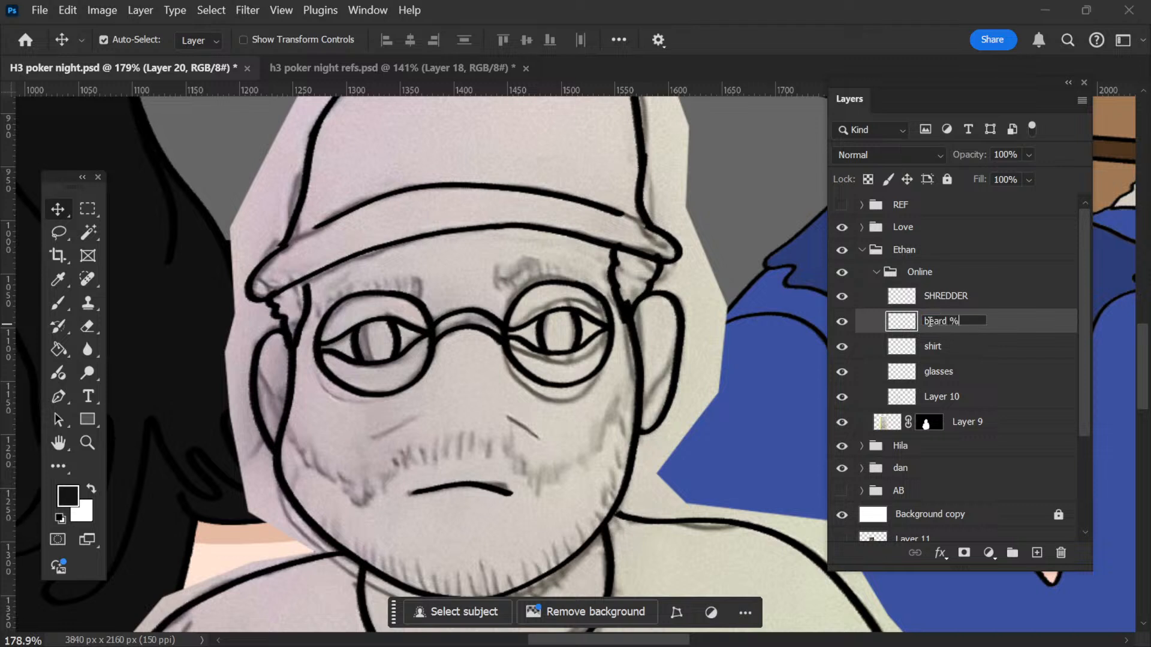
text( & lashes)
key(Return)
key(b)
scroll(491, 307, up, 3)
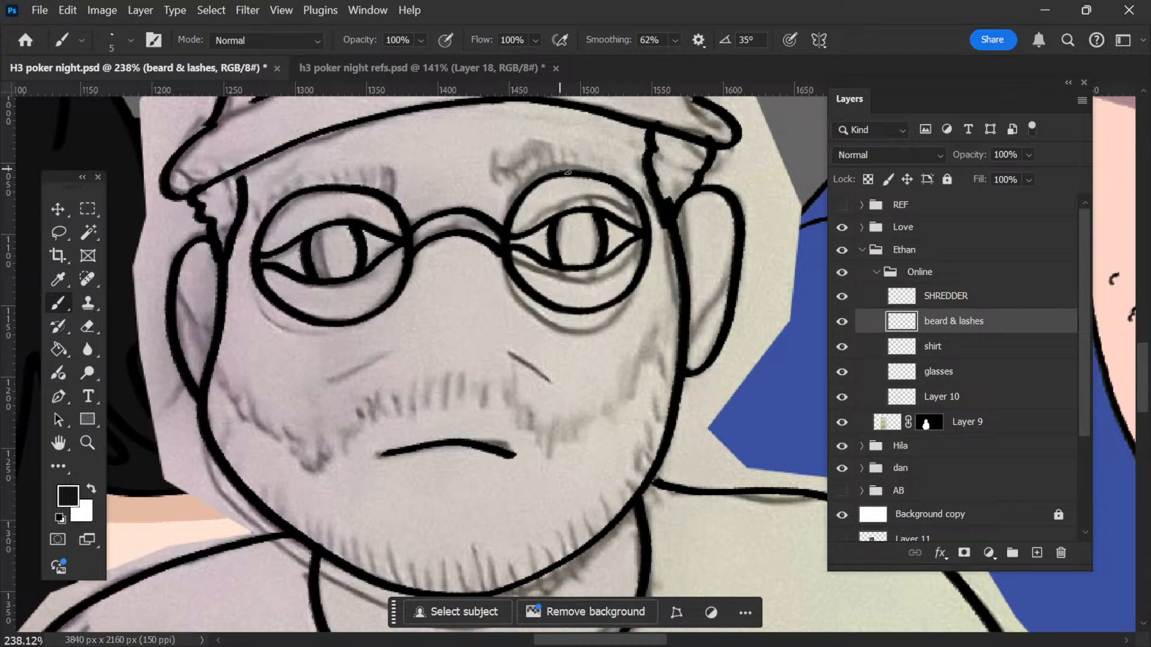
Step: Ink the eyebrow above the lens on the viewer's right with rows of short hair strokes following the sketch
mouse_move(498, 177)
mouse_down()
mouse_move(496, 155)
mouse_move(567, 149)
mouse_move(612, 163)
mouse_up()
drag(514, 183, 518, 175)
drag(529, 170, 537, 164)
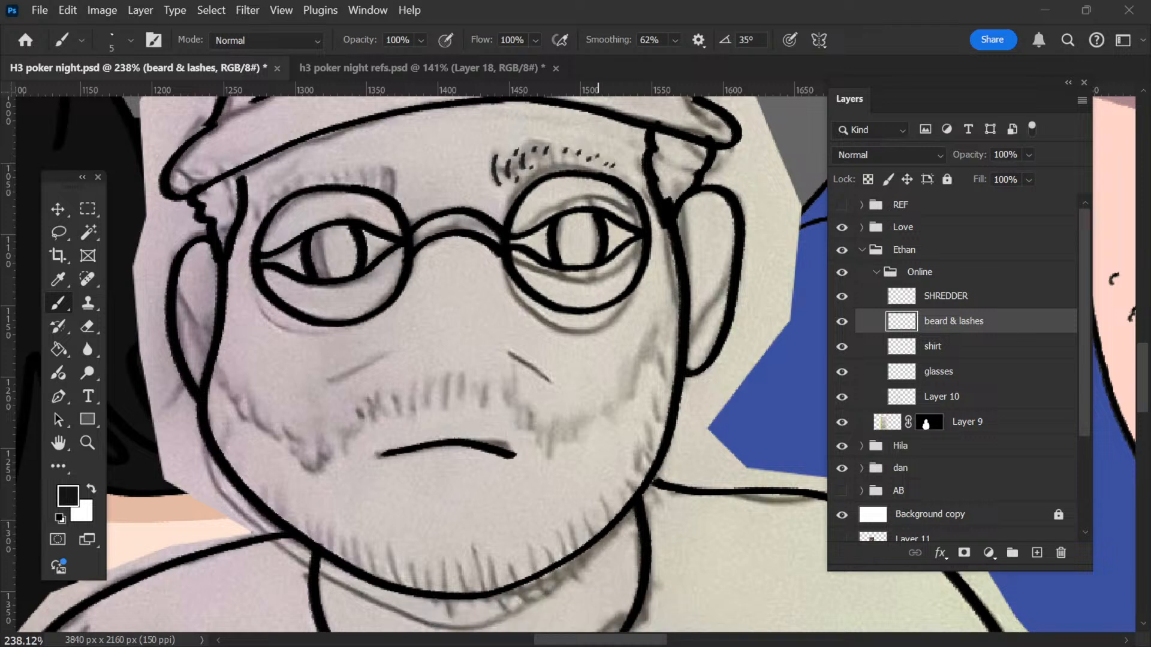
click(769, 6)
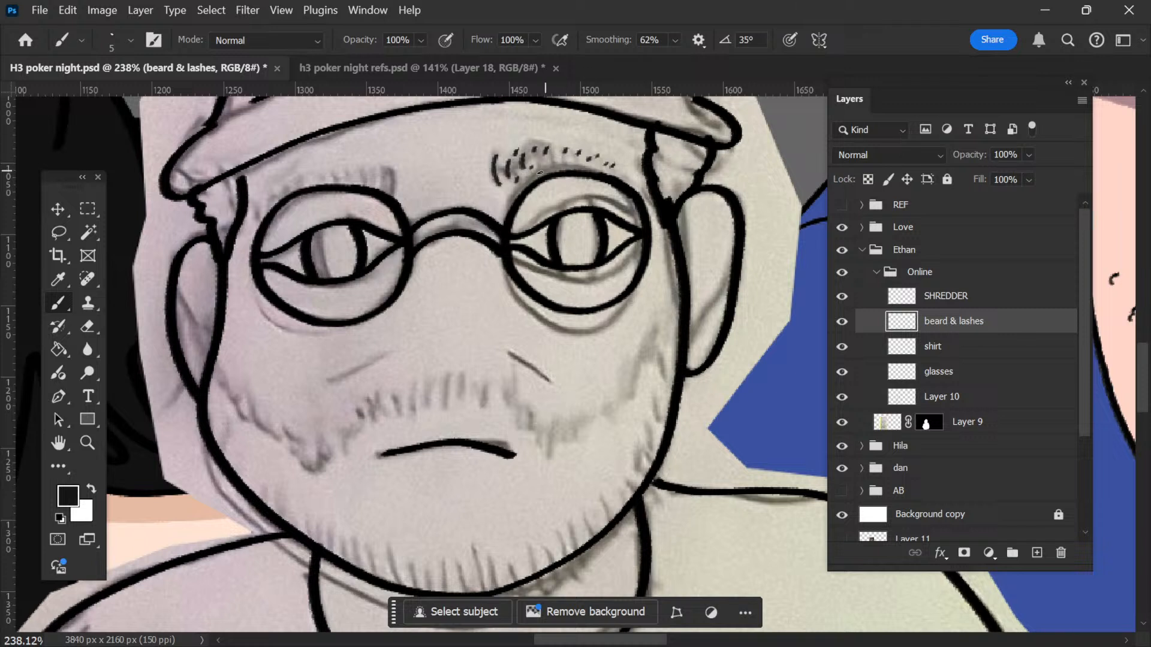
mouse_move(552, 159)
mouse_down()
mouse_move(582, 151)
mouse_move(627, 170)
mouse_up()
Step: Ink the other eyebrow with short hair strokes, running from its inner end out to the temple
mouse_move(393, 184)
mouse_down()
mouse_move(393, 166)
mouse_move(378, 176)
mouse_move(368, 167)
mouse_up()
mouse_move(361, 169)
mouse_down()
mouse_move(352, 144)
mouse_move(341, 171)
mouse_up()
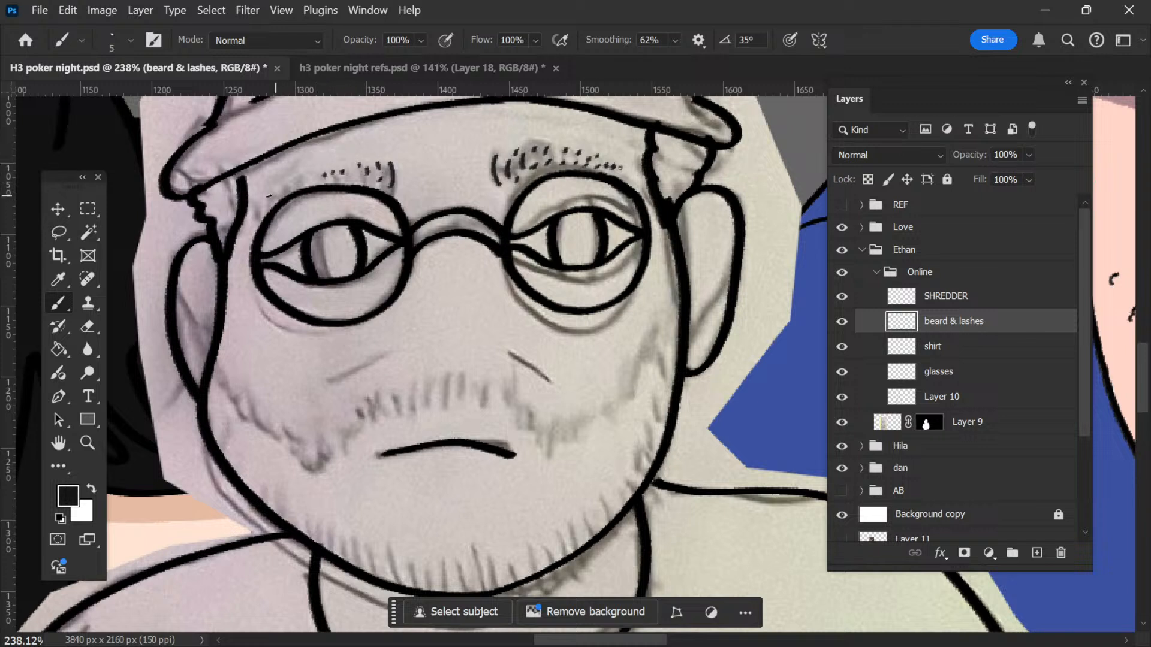
click(264, 196)
click(278, 190)
click(291, 184)
click(309, 179)
click(321, 174)
drag(298, 182, 357, 167)
Step: Ink short beard bristles from the cheek on the viewer's left across to the moustache above the mouth
drag(221, 391, 216, 372)
click(229, 413)
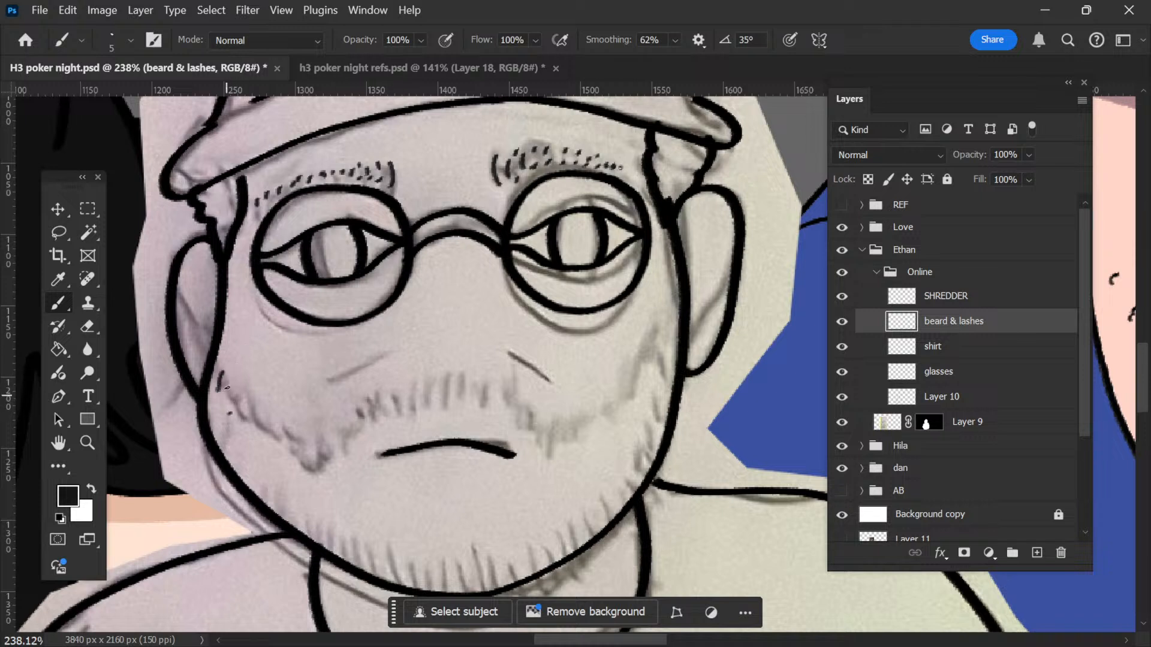
mouse_move(232, 413)
mouse_down()
mouse_move(229, 397)
mouse_move(298, 463)
mouse_move(297, 453)
mouse_move(315, 459)
mouse_move(362, 405)
mouse_move(383, 408)
mouse_move(378, 386)
mouse_move(409, 410)
mouse_move(435, 385)
mouse_move(458, 389)
mouse_move(448, 376)
mouse_move(473, 394)
mouse_move(503, 393)
mouse_move(474, 330)
mouse_move(466, 351)
mouse_move(360, 341)
mouse_up()
key(space)
key(ctrl+space)
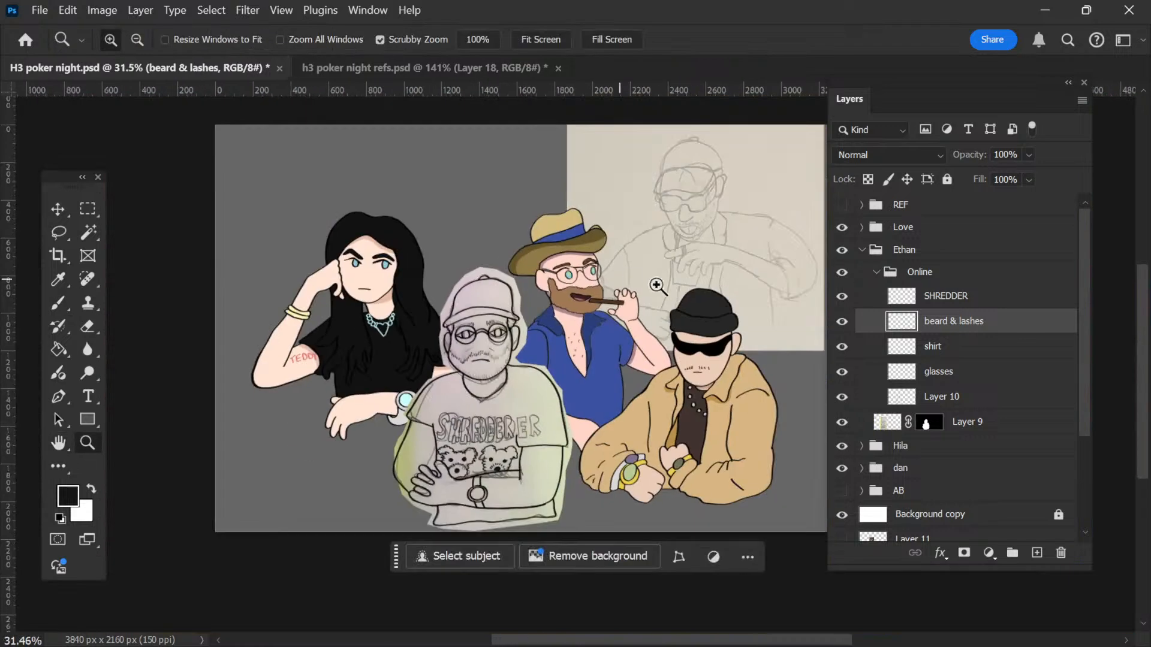
key(space)
drag(712, 260, 580, 273)
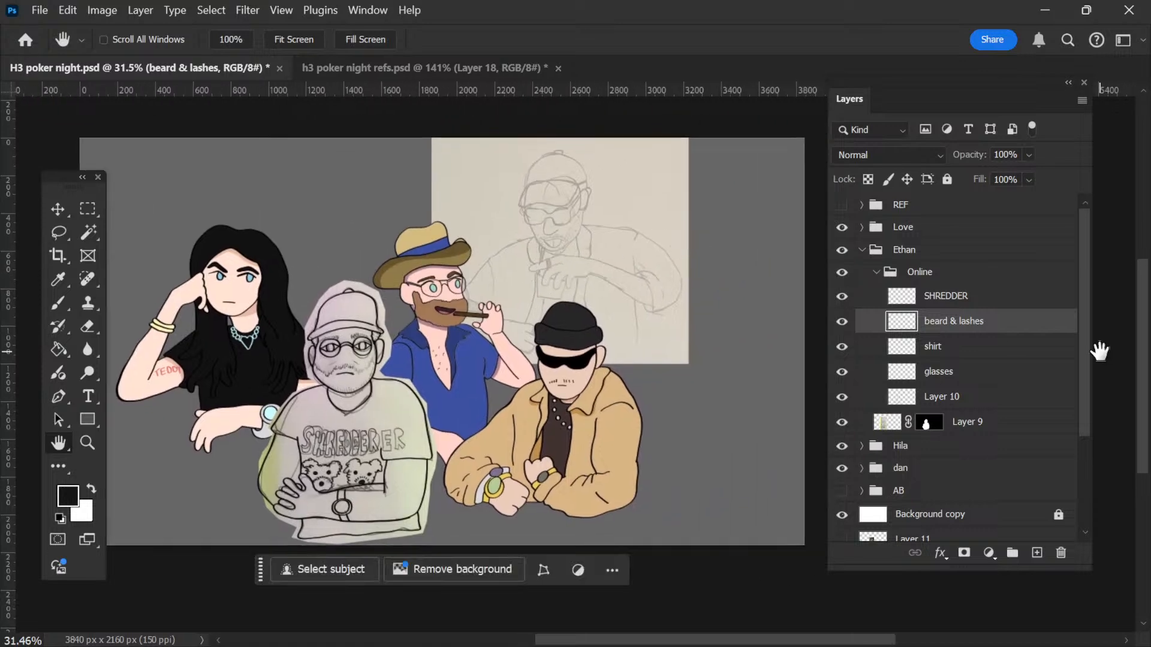
key(v)
mouse_move(314, 447)
mouse_down()
mouse_move(453, 463)
mouse_move(679, 282)
mouse_move(713, 383)
mouse_move(693, 376)
mouse_up()
key(ctrl+z)
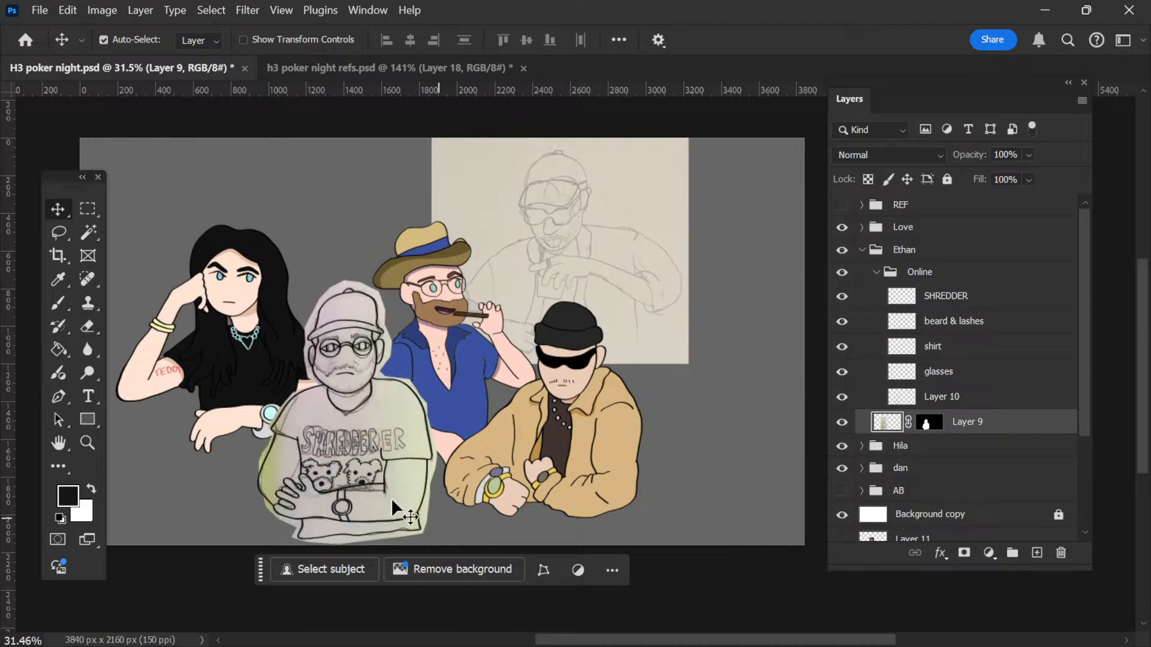
Step: Hide and reshow the Layer 9 sketch to check the bare line art, with the "beard & lashes" layer active again
scroll(391, 498, up, 1)
click(842, 422)
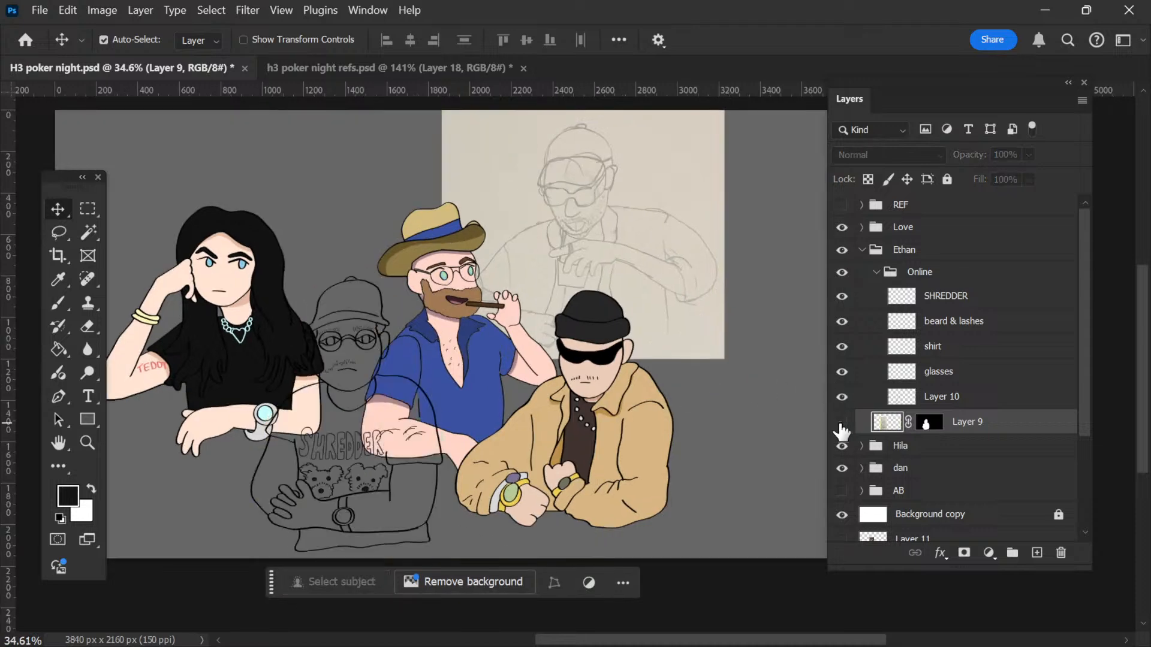
click(842, 422)
click(953, 300)
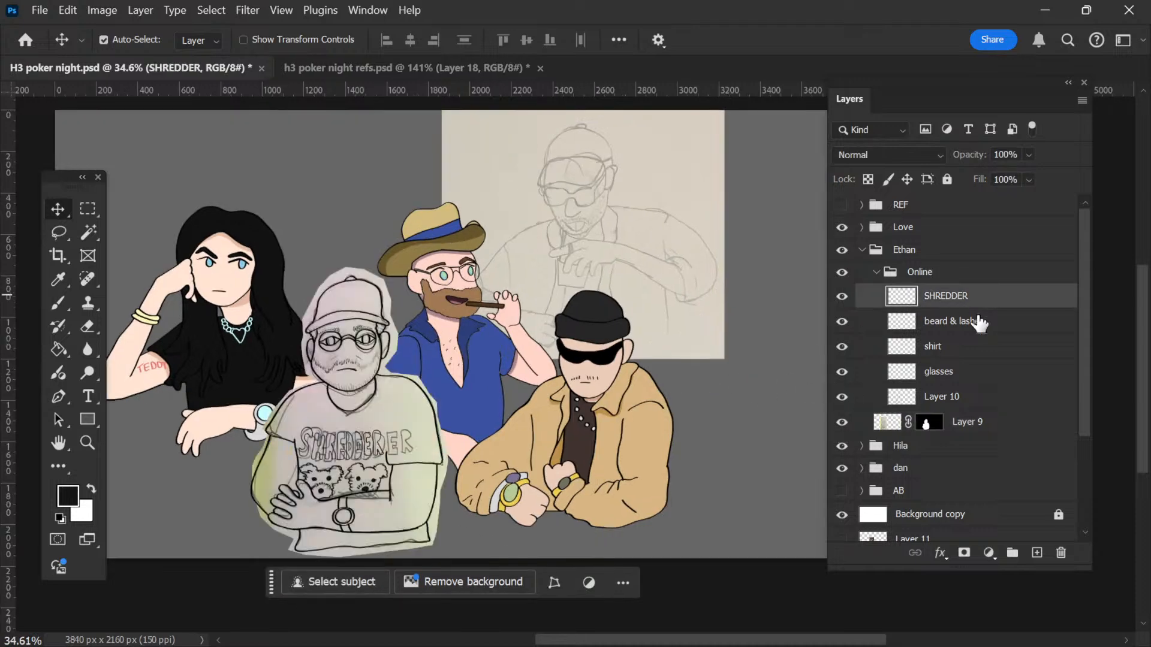
click(966, 327)
click(842, 422)
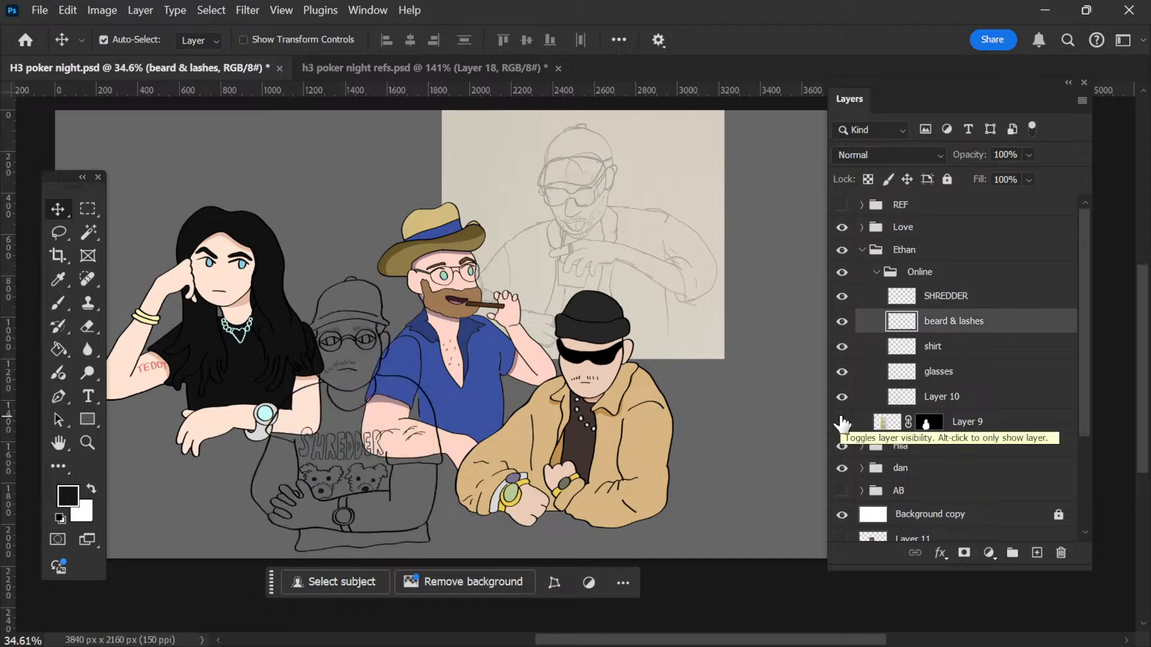
click(841, 422)
Step: Ink the remaining upper beard bristles from the moustache down past the mouth corner and up the cheek on the viewer's right
key(z)
scroll(368, 383, up, 6)
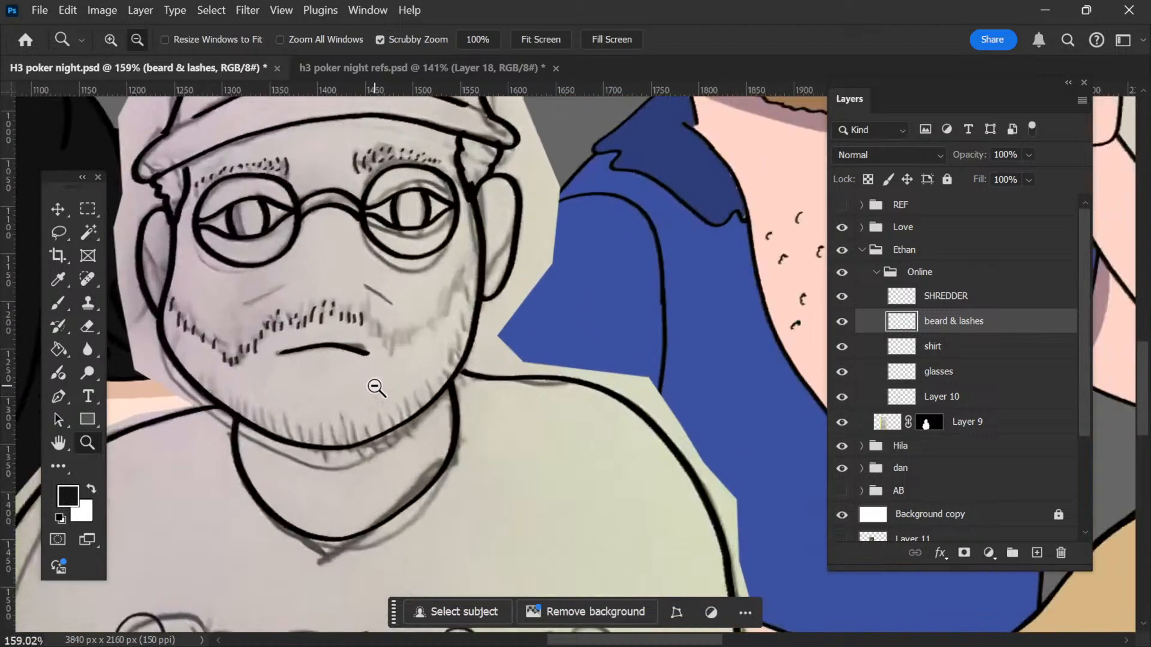
scroll(376, 388, up, 3)
key(b)
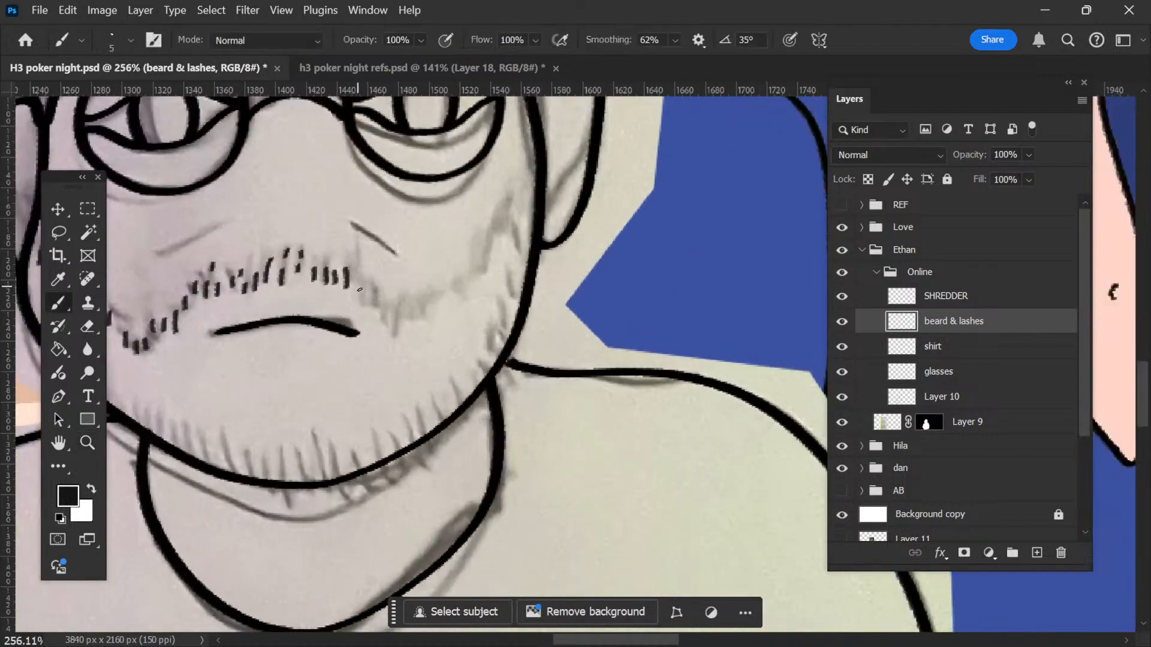
mouse_move(361, 302)
mouse_down()
mouse_move(360, 273)
mouse_move(377, 308)
mouse_move(376, 278)
mouse_up()
mouse_move(391, 330)
mouse_down()
mouse_move(388, 300)
mouse_move(433, 289)
mouse_move(451, 266)
mouse_move(463, 286)
mouse_move(477, 234)
mouse_up()
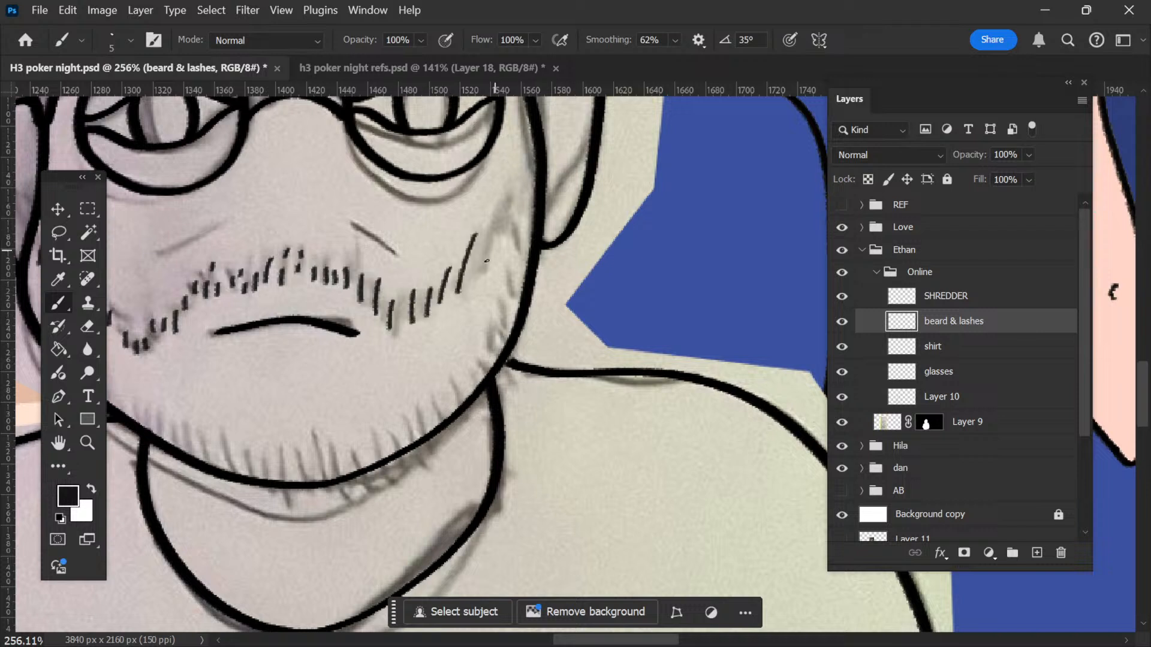
drag(478, 273, 521, 198)
drag(502, 237, 513, 200)
mouse_move(511, 315)
mouse_down()
mouse_move(515, 235)
mouse_move(471, 253)
mouse_move(594, 235)
mouse_move(612, 266)
mouse_up()
Step: Ink evenly spaced short bristles along the whole jawline and chin, from one cheek to the other
key(space)
drag(492, 290, 544, 288)
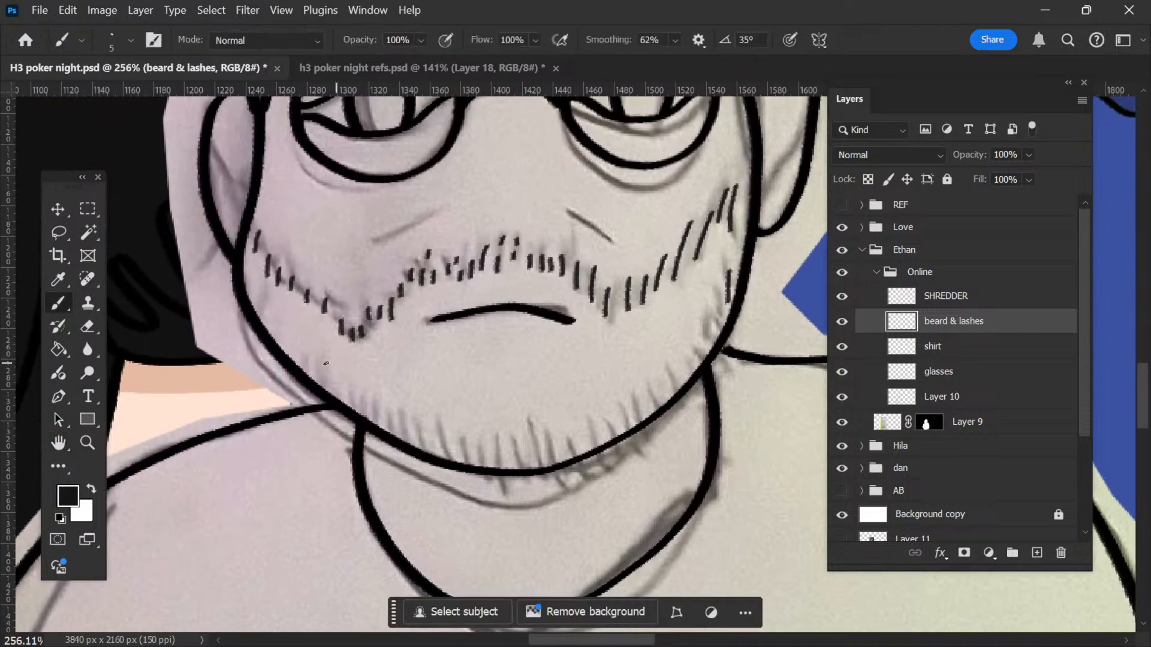
mouse_move(304, 348)
mouse_down()
mouse_move(301, 372)
mouse_move(324, 366)
mouse_move(346, 404)
mouse_move(389, 410)
mouse_move(407, 440)
mouse_move(422, 428)
mouse_move(419, 349)
mouse_move(378, 375)
mouse_move(450, 399)
mouse_move(514, 390)
mouse_up()
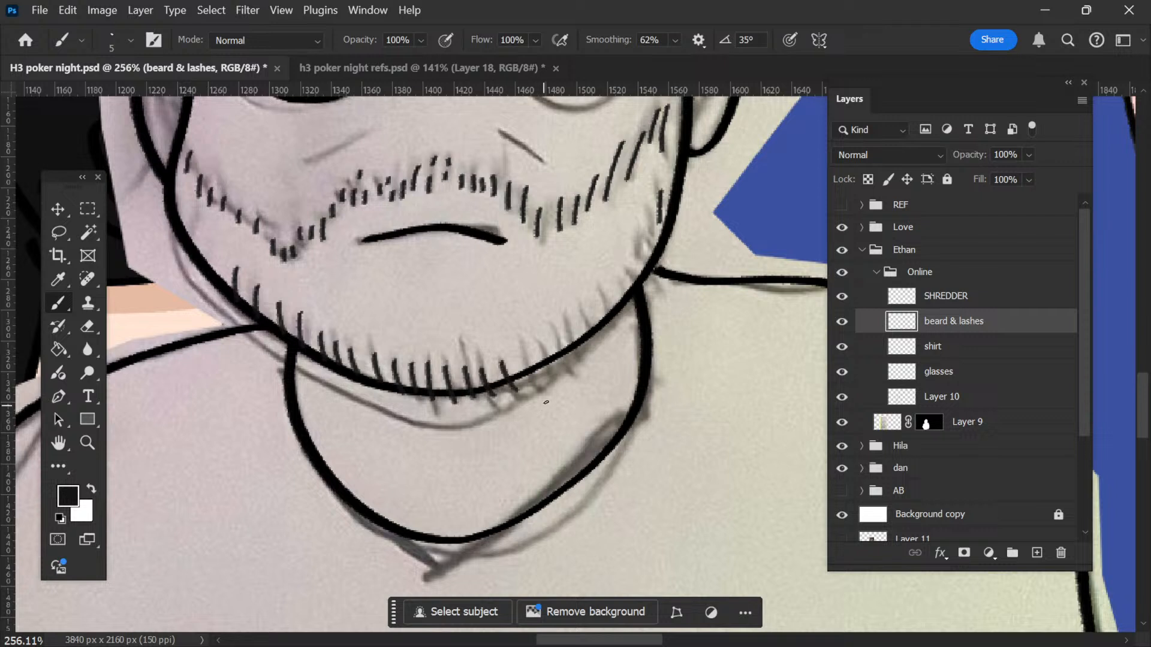
mouse_move(526, 350)
mouse_down()
mouse_move(527, 376)
mouse_move(567, 400)
mouse_move(552, 330)
mouse_move(569, 377)
mouse_move(590, 343)
mouse_move(568, 329)
mouse_move(577, 363)
mouse_move(594, 349)
mouse_move(578, 356)
mouse_move(639, 351)
mouse_move(609, 317)
mouse_move(610, 359)
mouse_move(627, 335)
mouse_move(622, 289)
mouse_move(634, 318)
mouse_up()
key(h)
key(b)
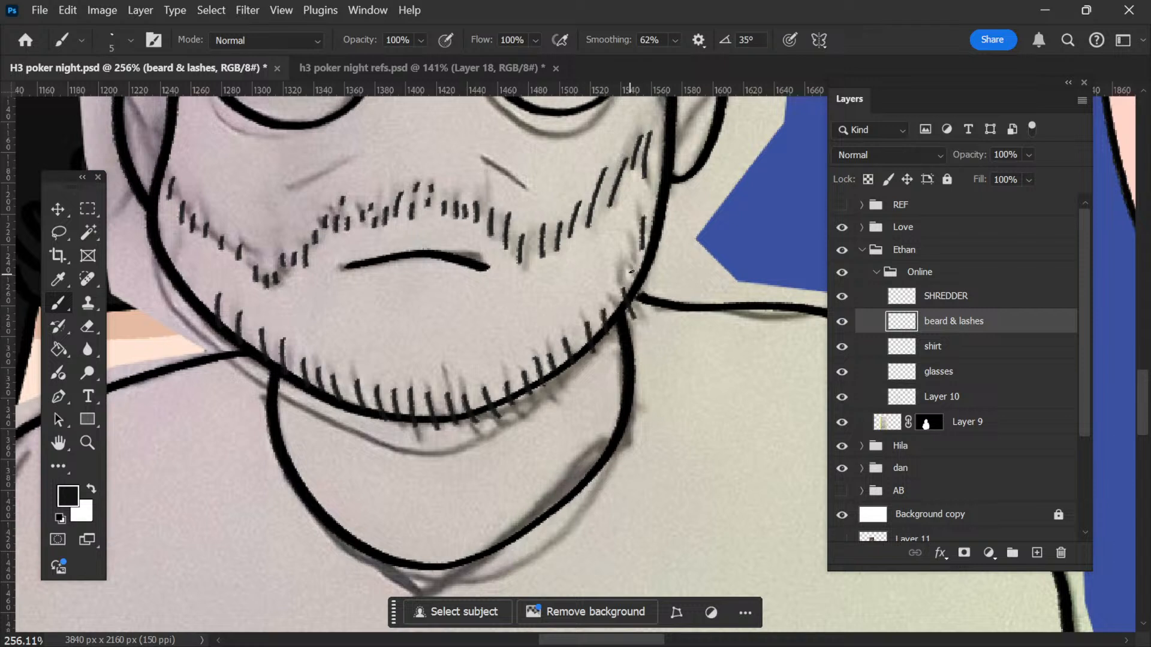
drag(631, 268, 642, 318)
Step: Lasso the bristles from the cheek on the viewer's left to above the mouth, delete them, and clear the selection
key(h)
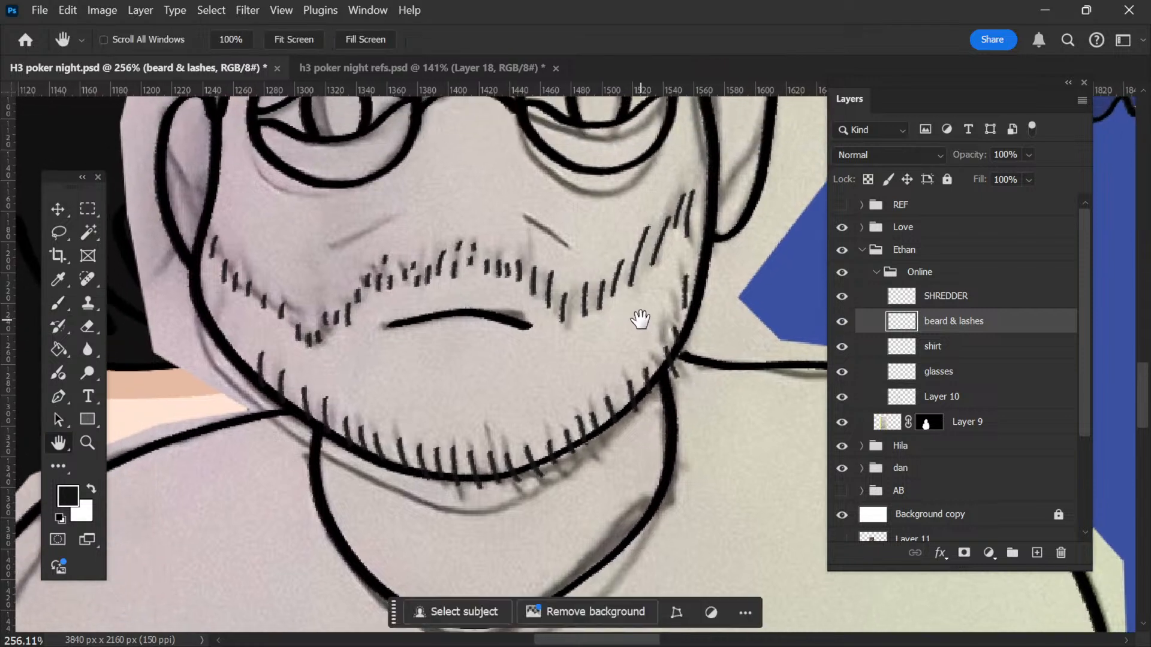
key(l)
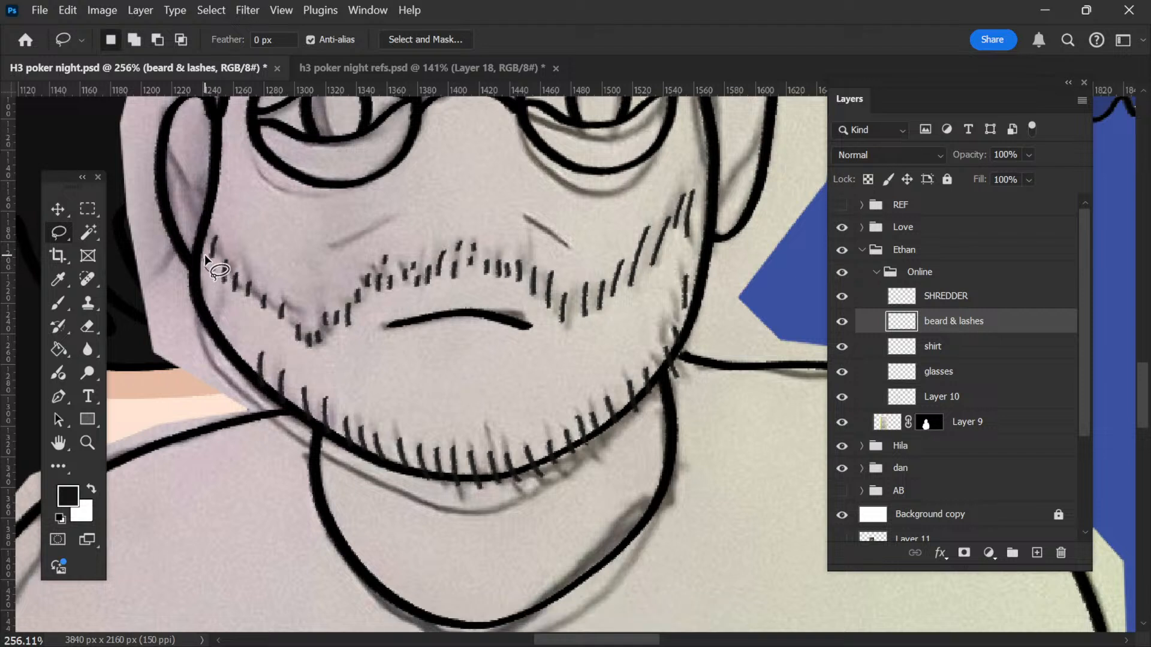
mouse_move(206, 266)
mouse_down()
mouse_move(219, 228)
mouse_move(302, 241)
mouse_up()
mouse_move(543, 246)
mouse_down()
mouse_move(519, 286)
mouse_move(484, 304)
mouse_move(419, 302)
mouse_move(358, 335)
mouse_up()
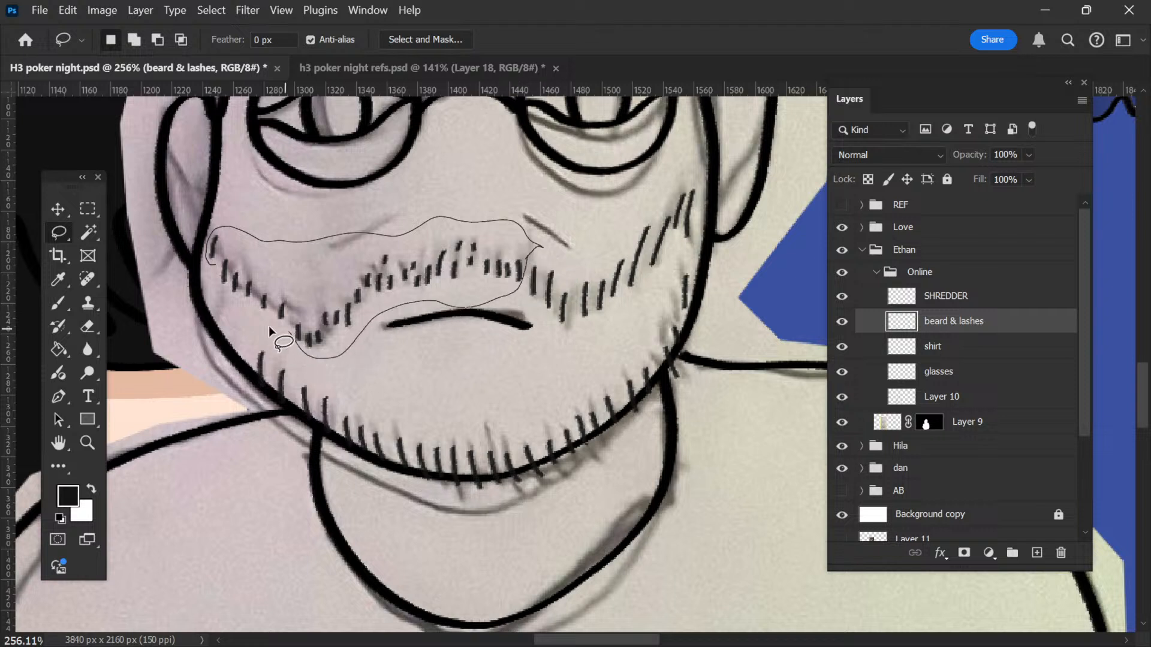
drag(269, 325, 269, 328)
key(Delete)
key(ctrl+d)
key(b)
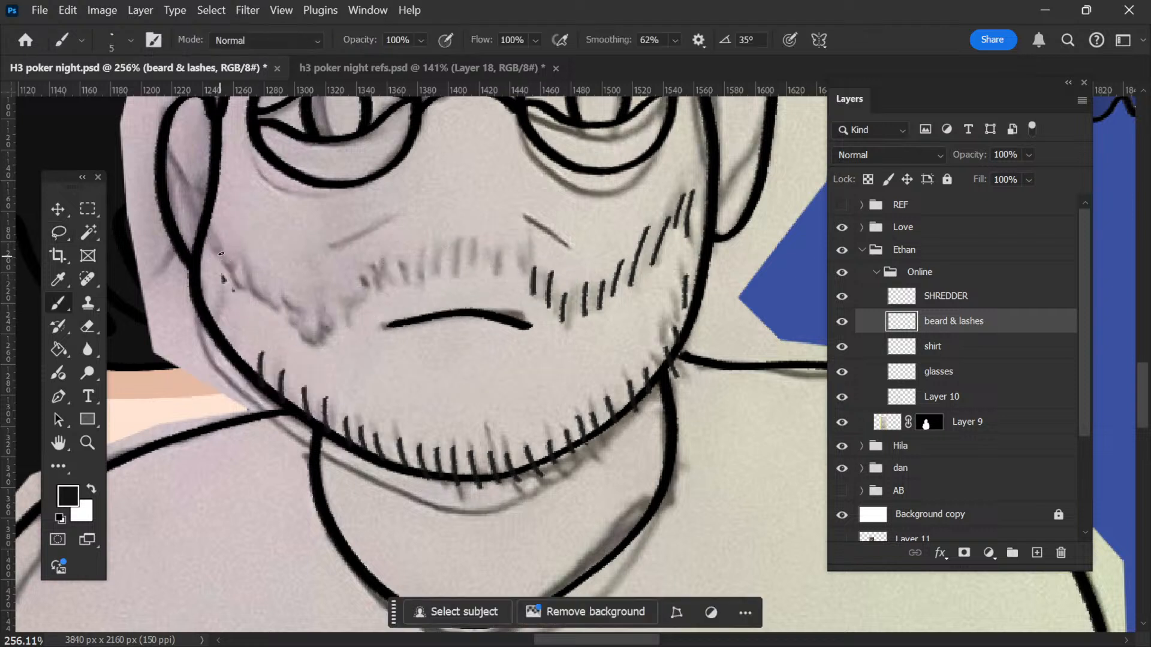
key(l)
mouse_move(234, 295)
mouse_down()
mouse_move(215, 289)
mouse_move(259, 262)
mouse_up()
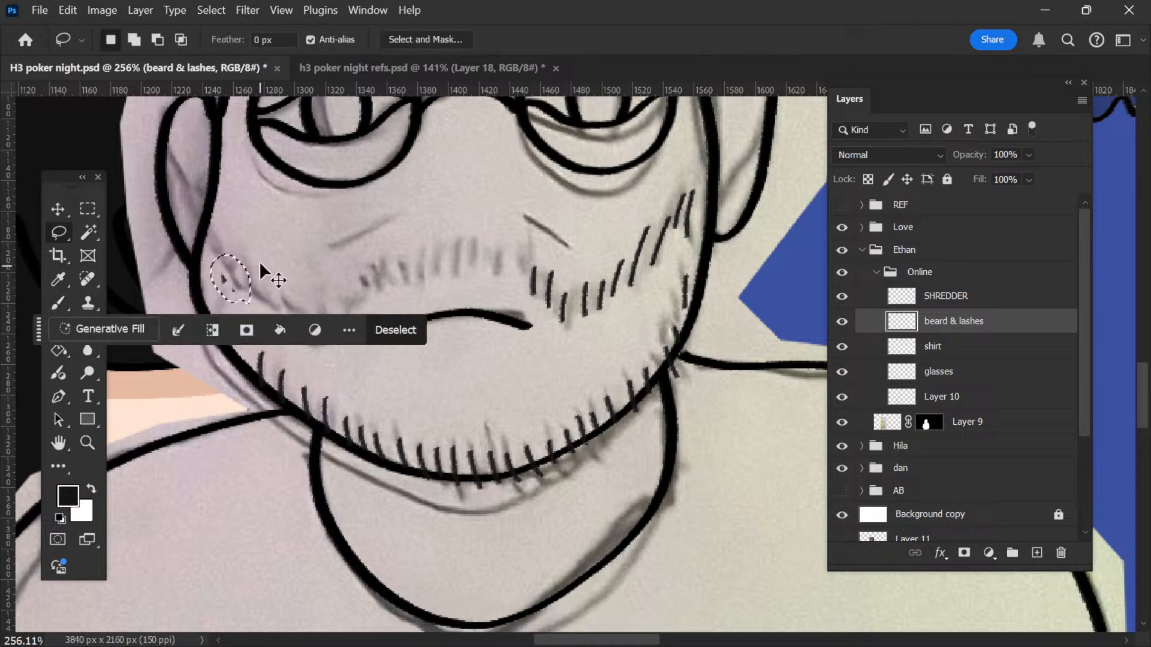
key(Delete)
key(ctrl+d)
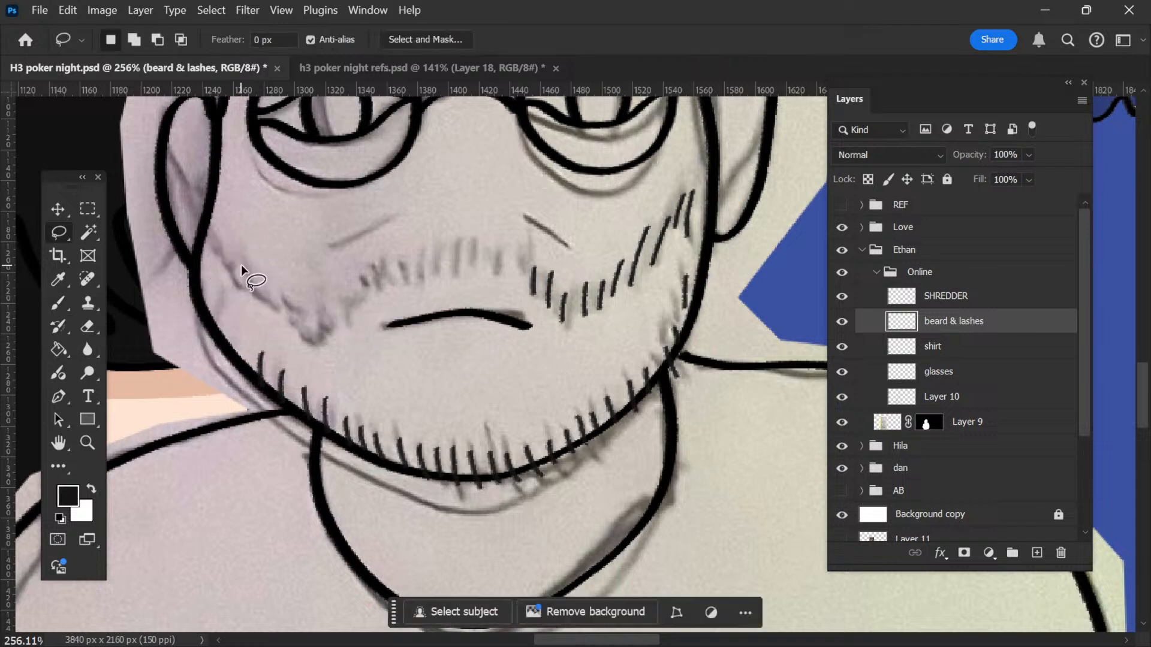
key(b)
click(240, 228)
key(e)
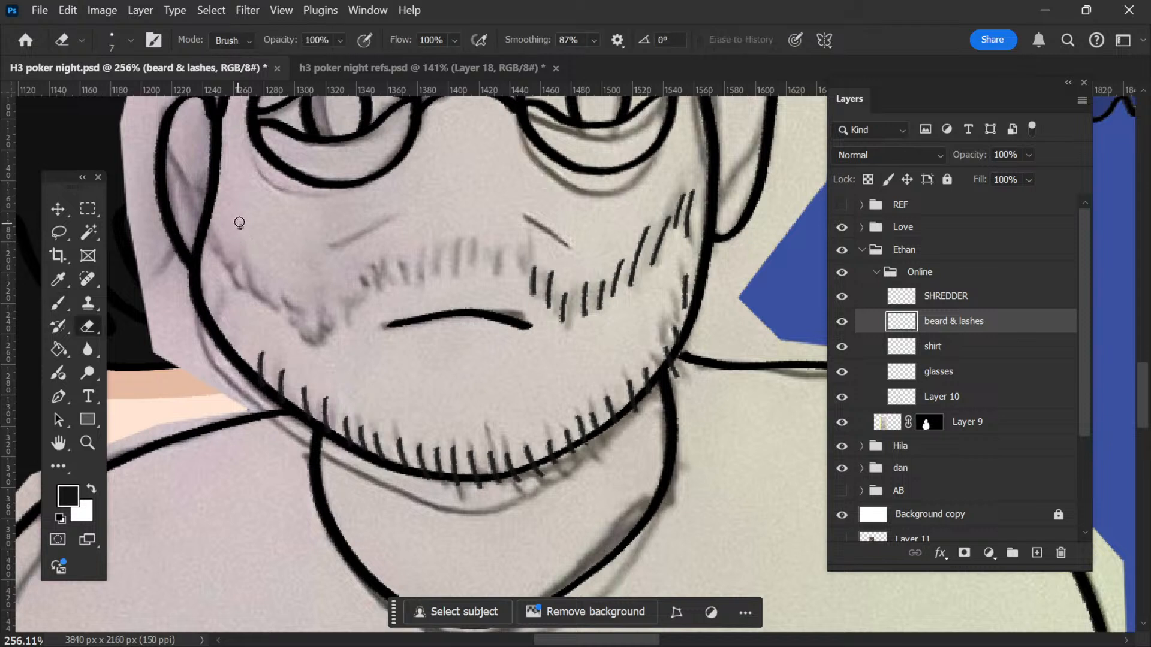
click(240, 227)
Step: Redraw the deleted bristles as longer, evenly spaced strokes from the cheek down and across the moustache
key(b)
drag(210, 261, 219, 203)
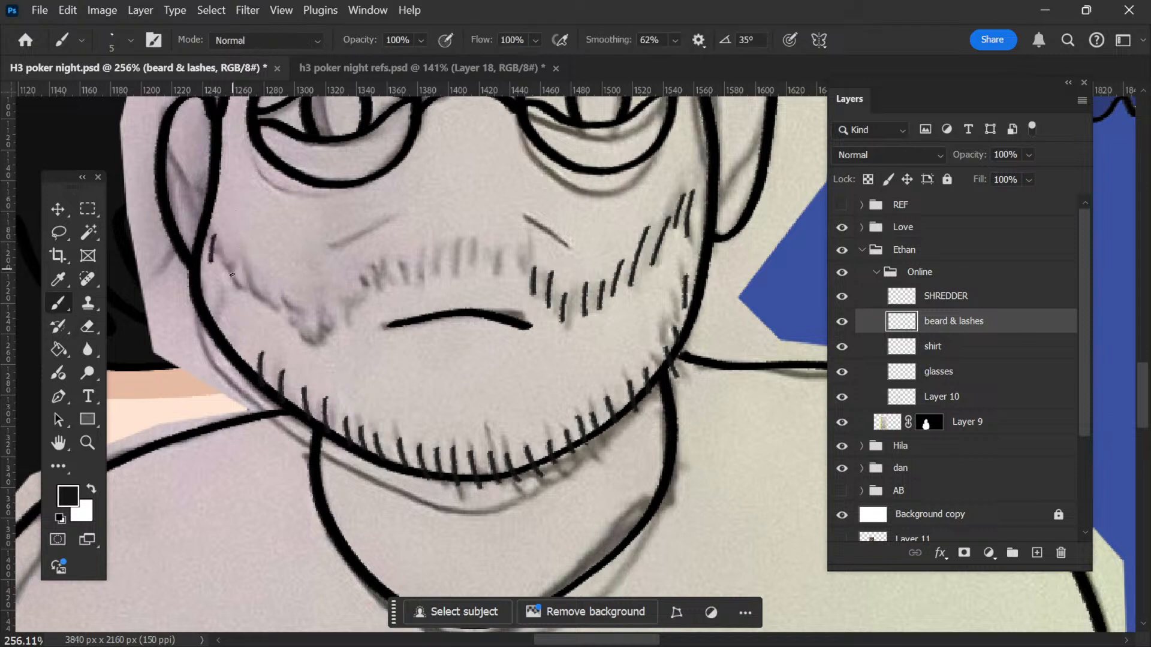
drag(229, 284, 254, 219)
drag(249, 298, 245, 265)
drag(268, 307, 278, 278)
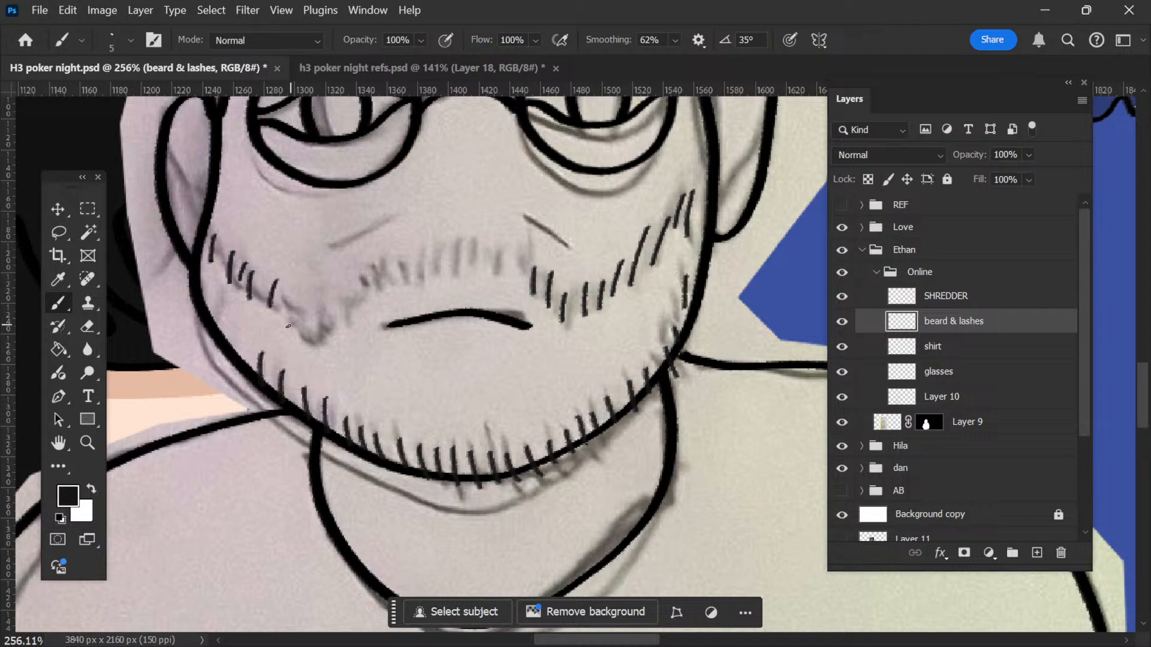
drag(289, 321, 284, 298)
mouse_move(306, 338)
mouse_down()
mouse_move(303, 316)
mouse_move(361, 300)
mouse_move(366, 280)
mouse_move(443, 242)
mouse_move(455, 268)
mouse_move(462, 240)
mouse_move(504, 246)
mouse_move(525, 273)
mouse_up()
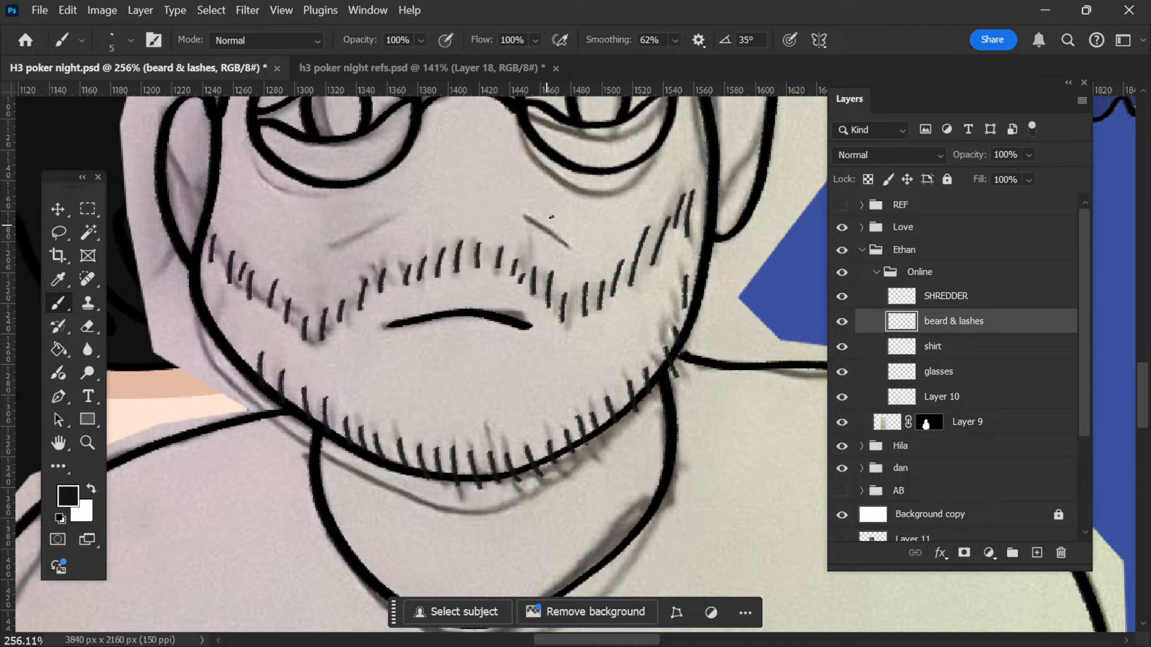
Step: Replace the short bristle strokes near the moustache's end with longer ones and add a missing bristle on the opposite cheek
key(e)
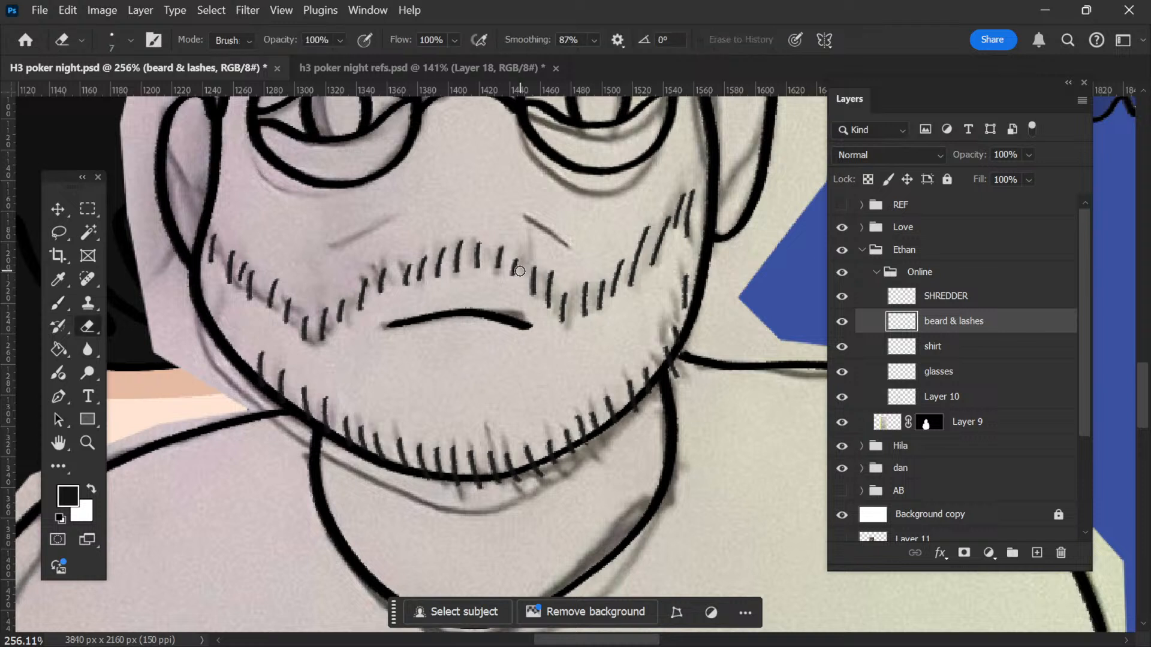
key(b)
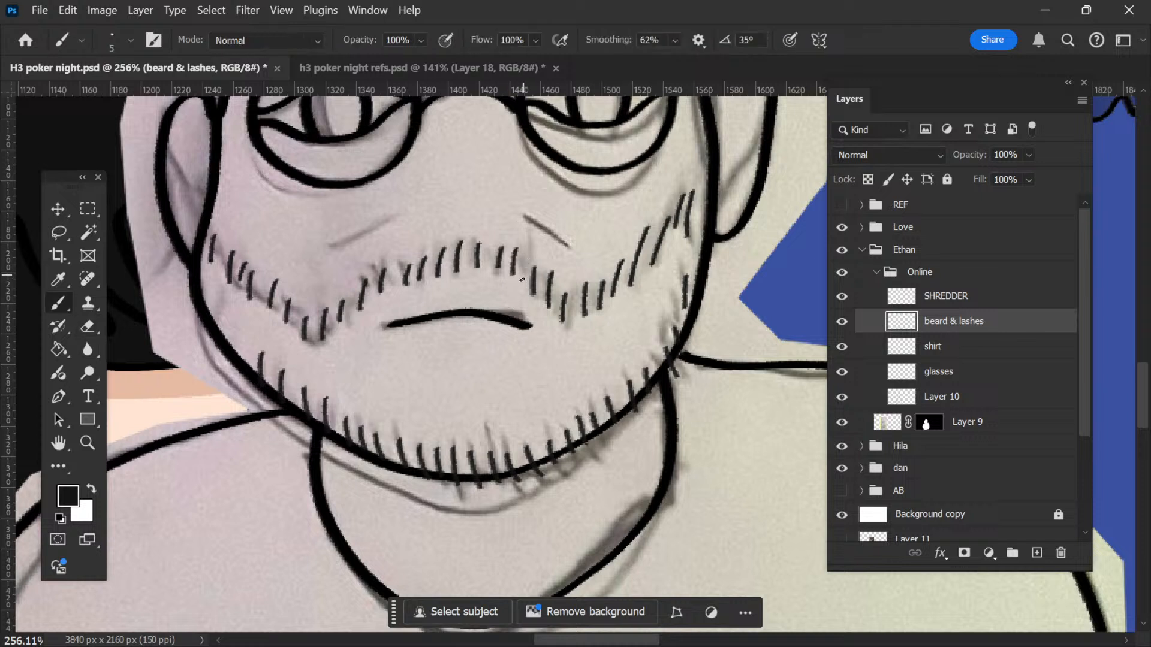
drag(531, 281, 525, 254)
drag(259, 298, 267, 273)
Step: Collapse the Online group, duplicate it, and merge the duplicate into a single line art layer
key(space)
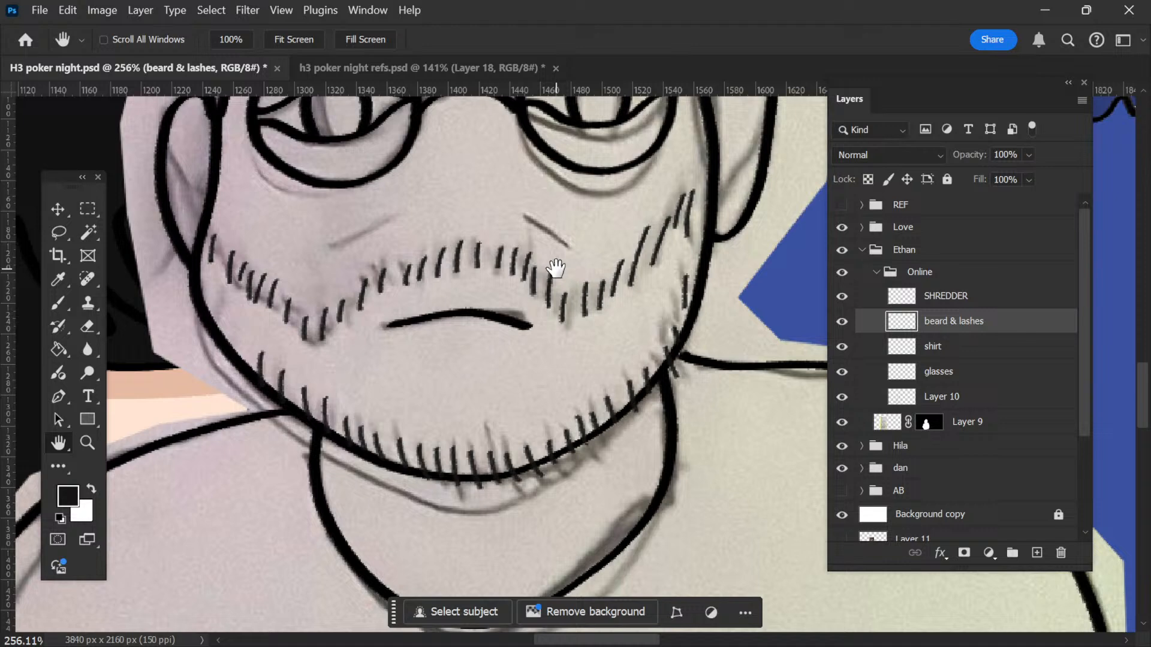
scroll(599, 299, down, 5)
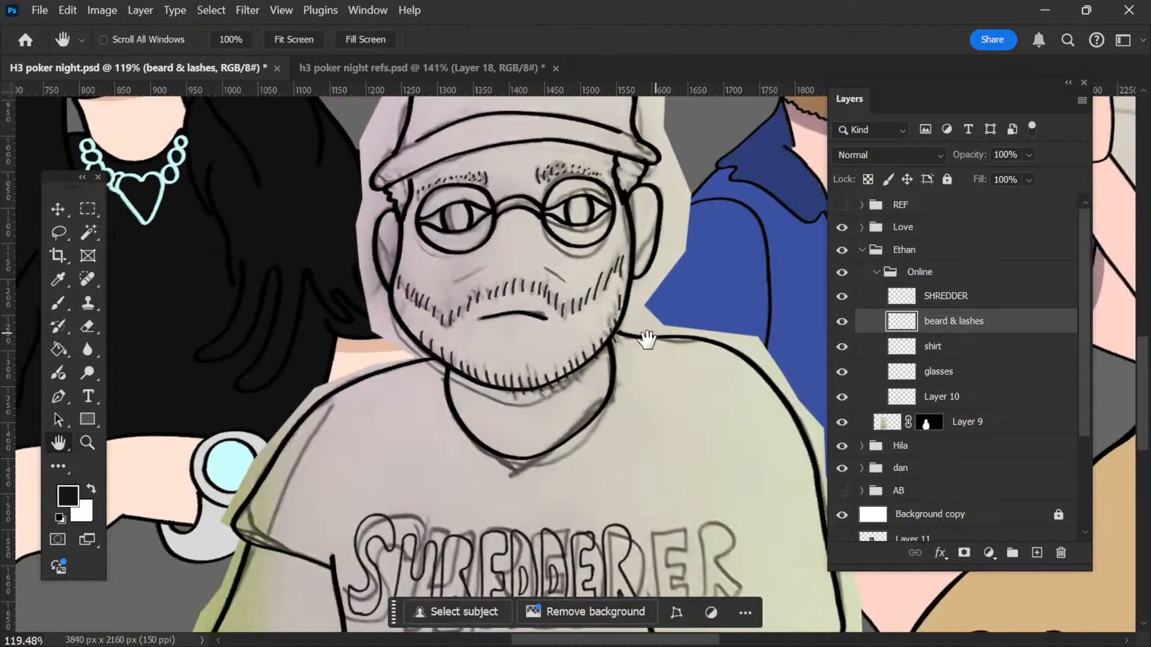
drag(593, 225, 570, 251)
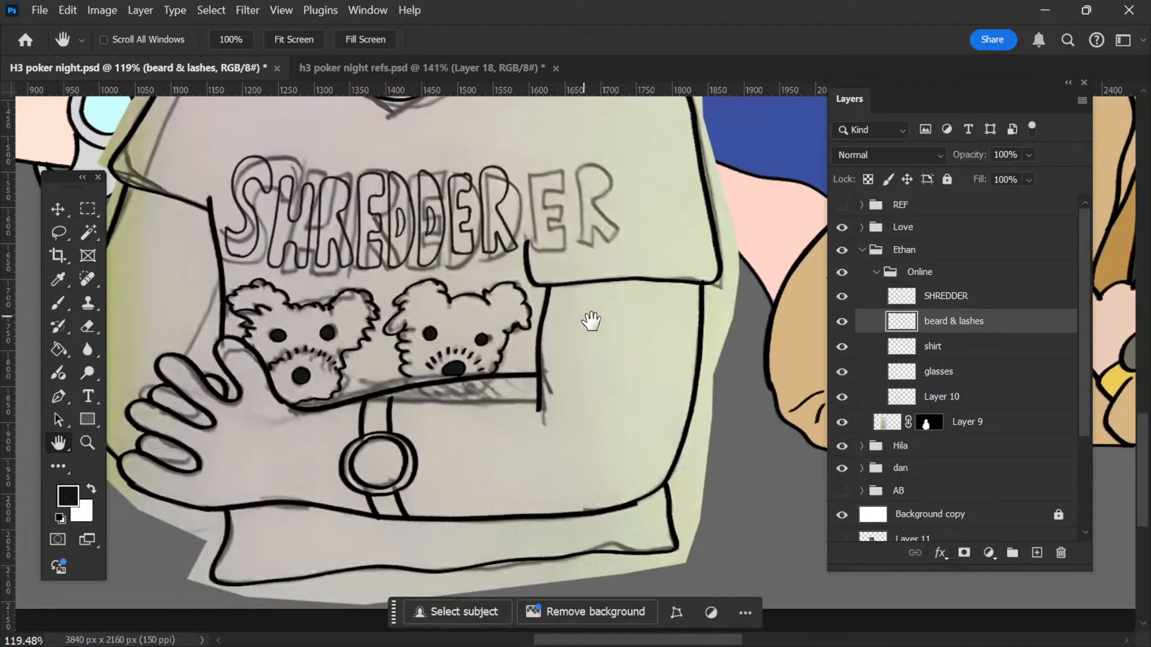
drag(580, 317, 552, 284)
drag(559, 278, 551, 336)
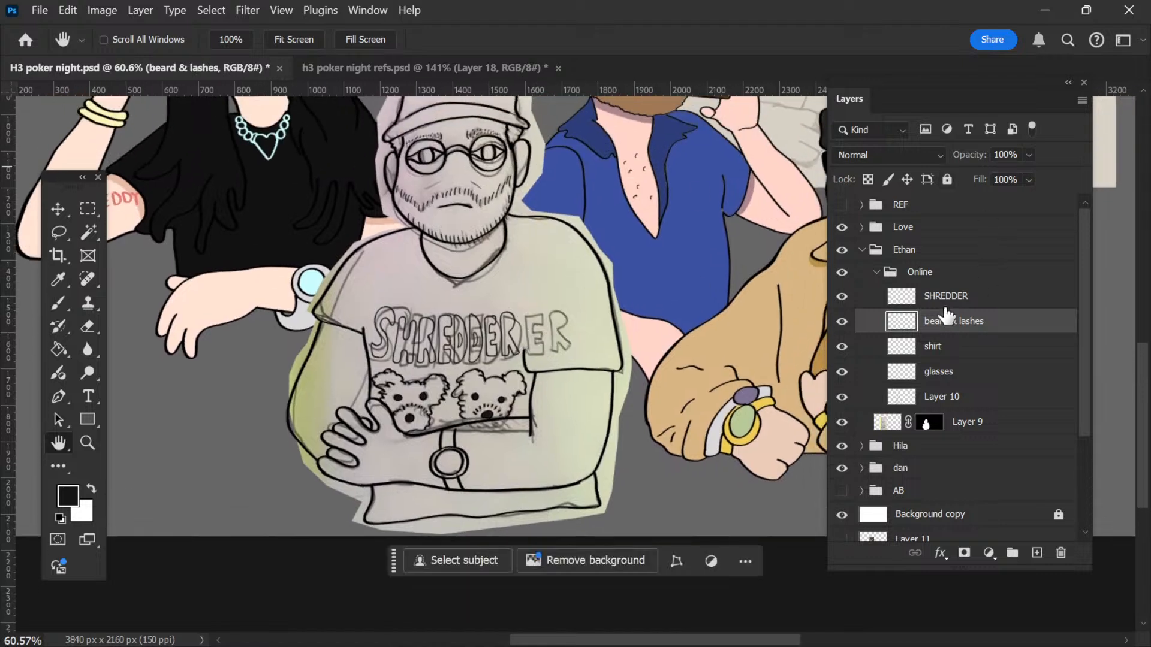
click(895, 279)
click(876, 271)
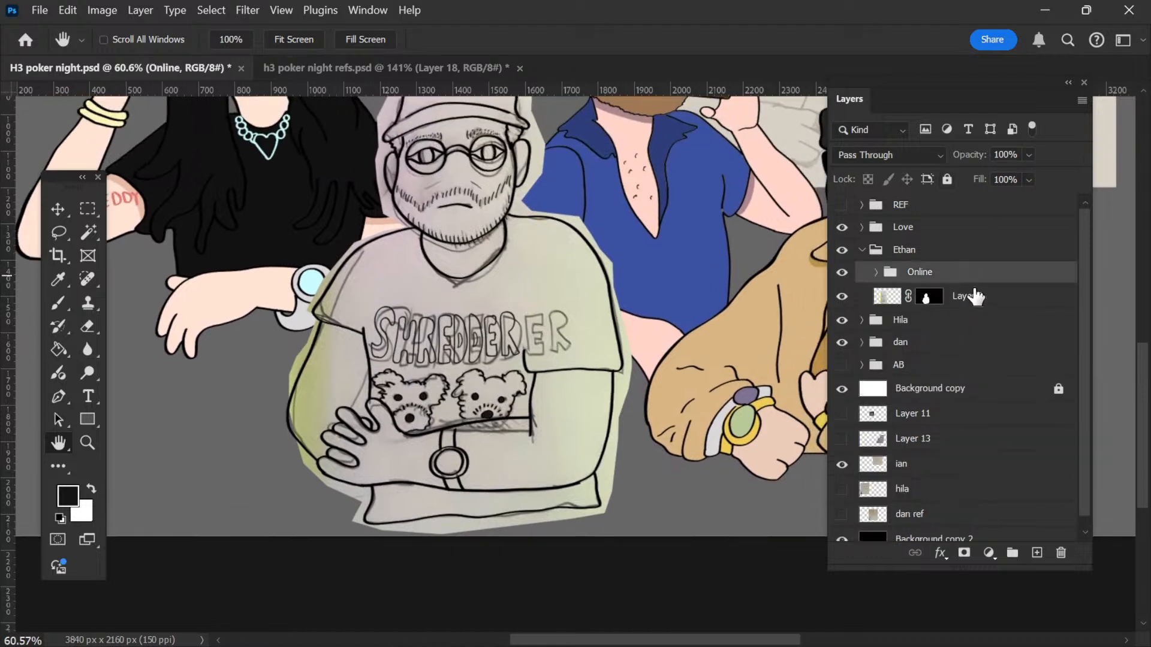
key(ctrl+j)
key(ctrl+e)
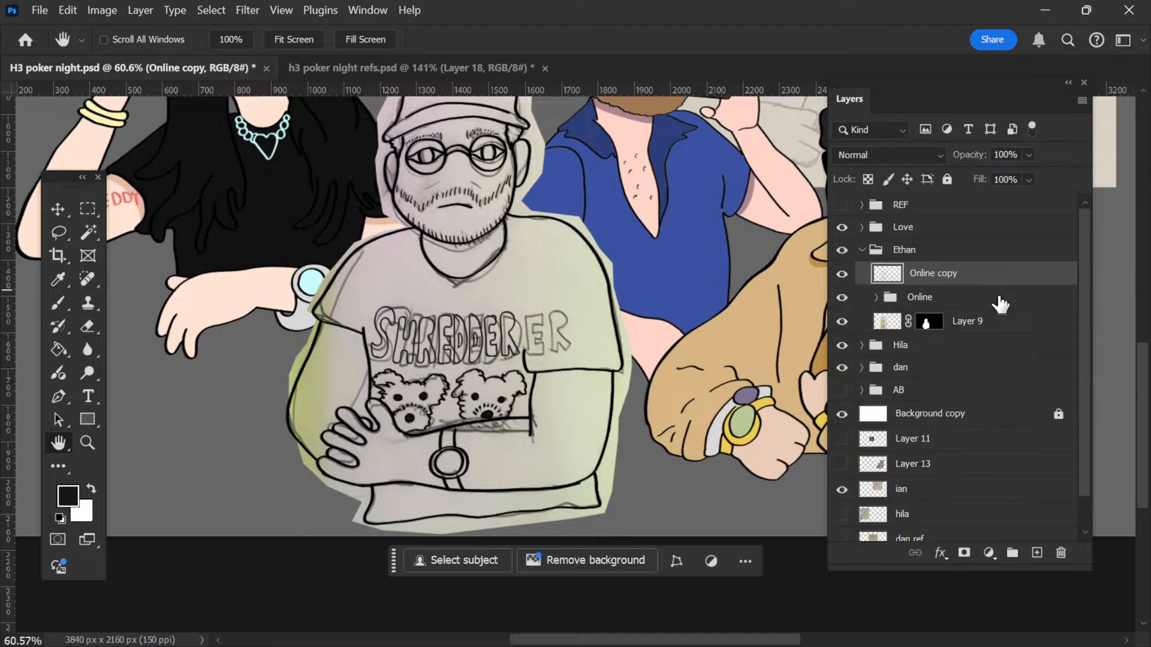
Step: Add a new layer directly above Layer 9 and place it in its own group
click(977, 329)
click(1037, 552)
key(ctrl+g)
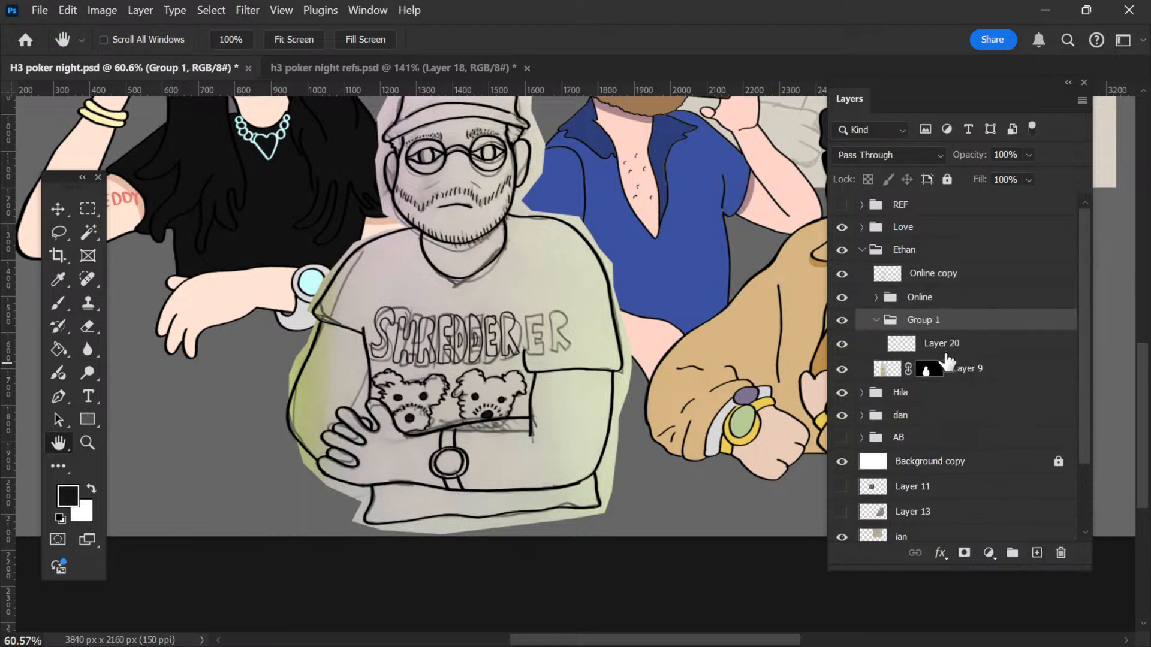
Step: Rename the new group inside the Ethan group to color and make its Layer 20 active
double_click(923, 320)
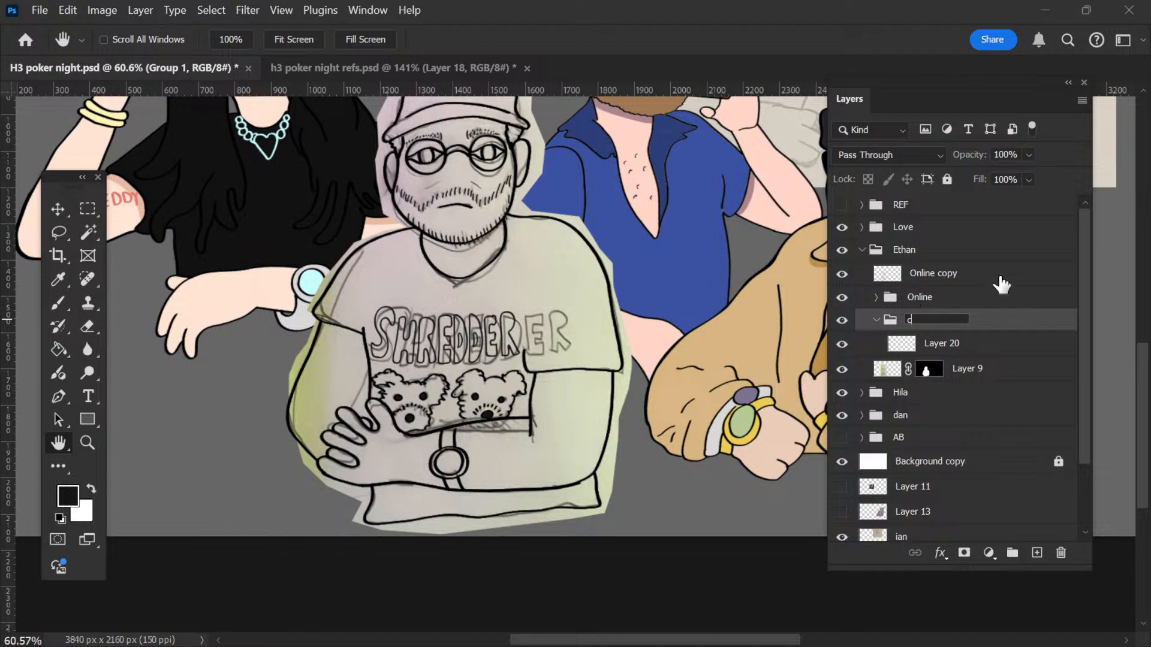
click(995, 353)
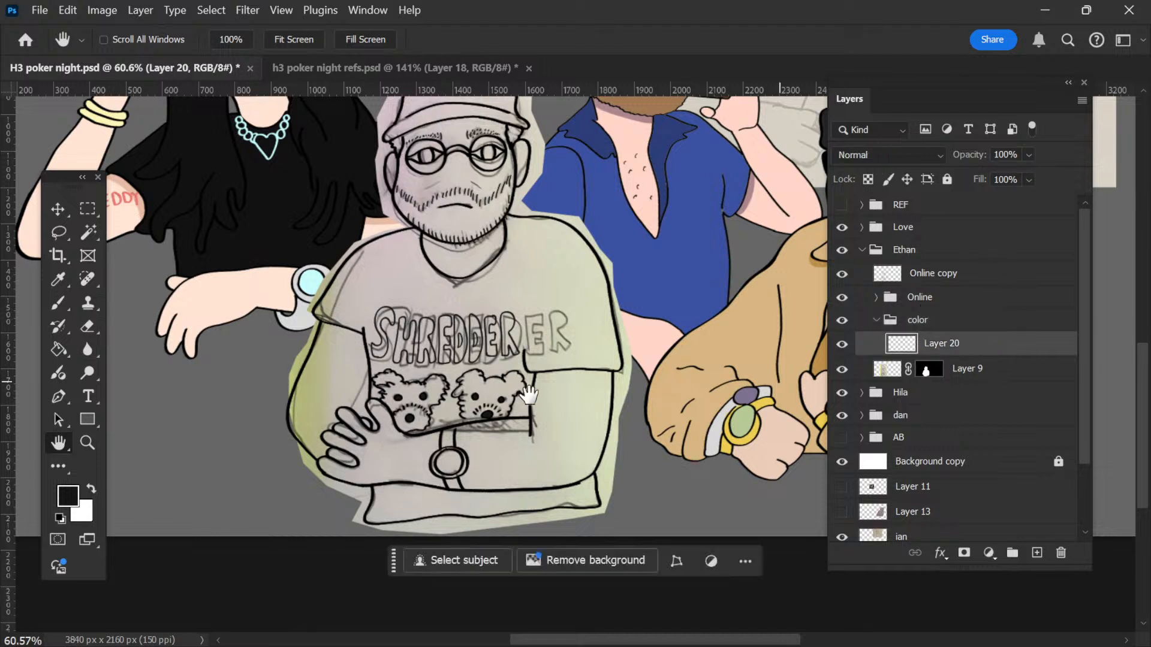
Step: On the Online copy layer, select the shirt's torso and its lower hem together with the Magic Wand
click(983, 279)
key(w)
click(539, 333)
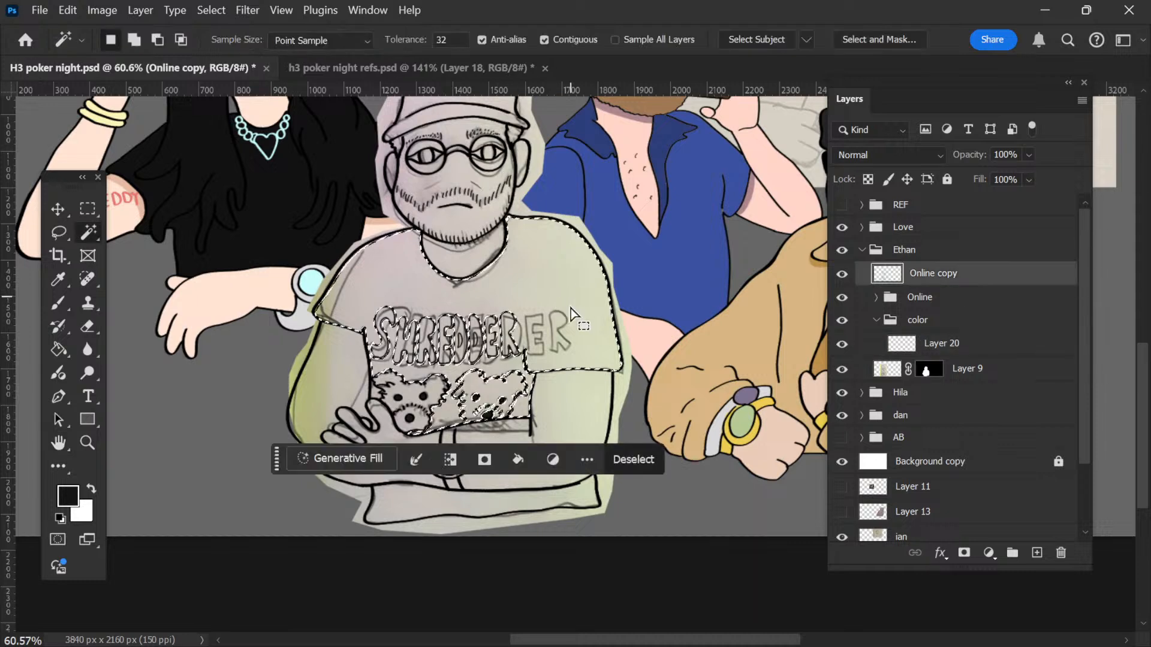
shift+click(414, 511)
Step: Expand the shirt selection by 2 pixels
click(211, 10)
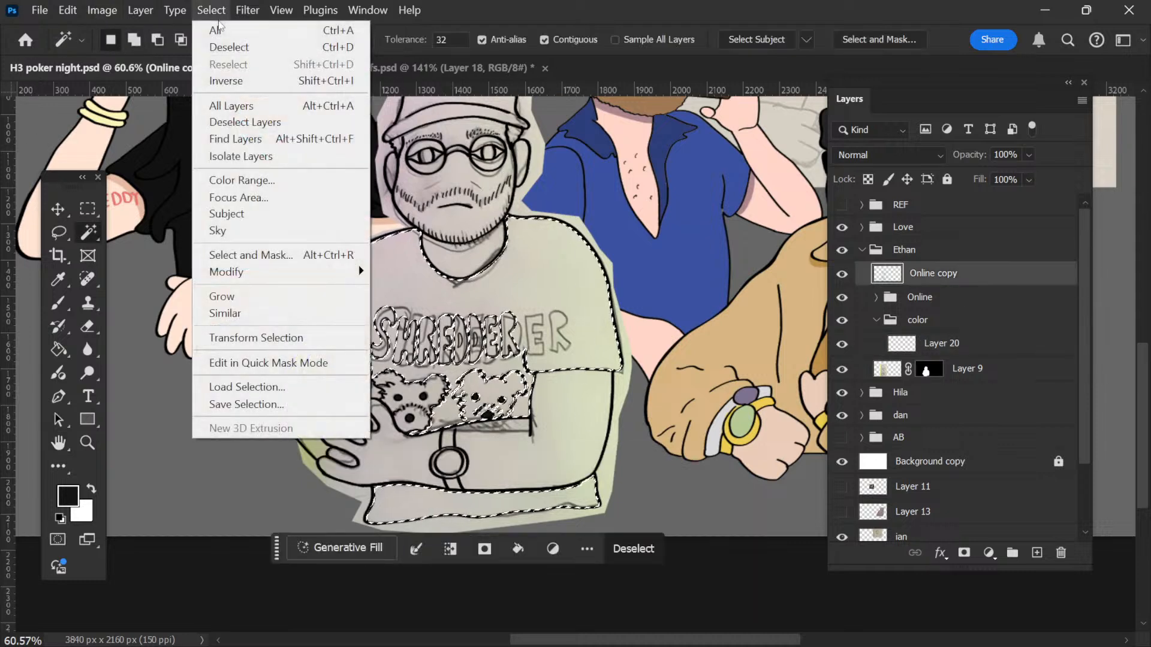
mouse_move(259, 278)
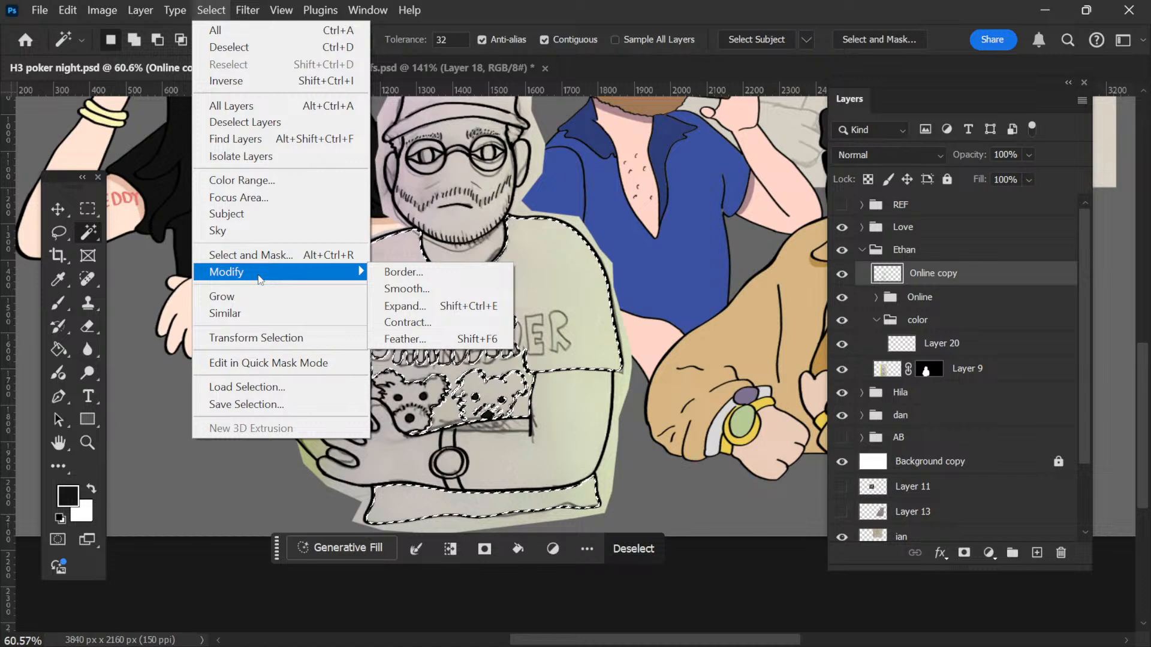
click(461, 307)
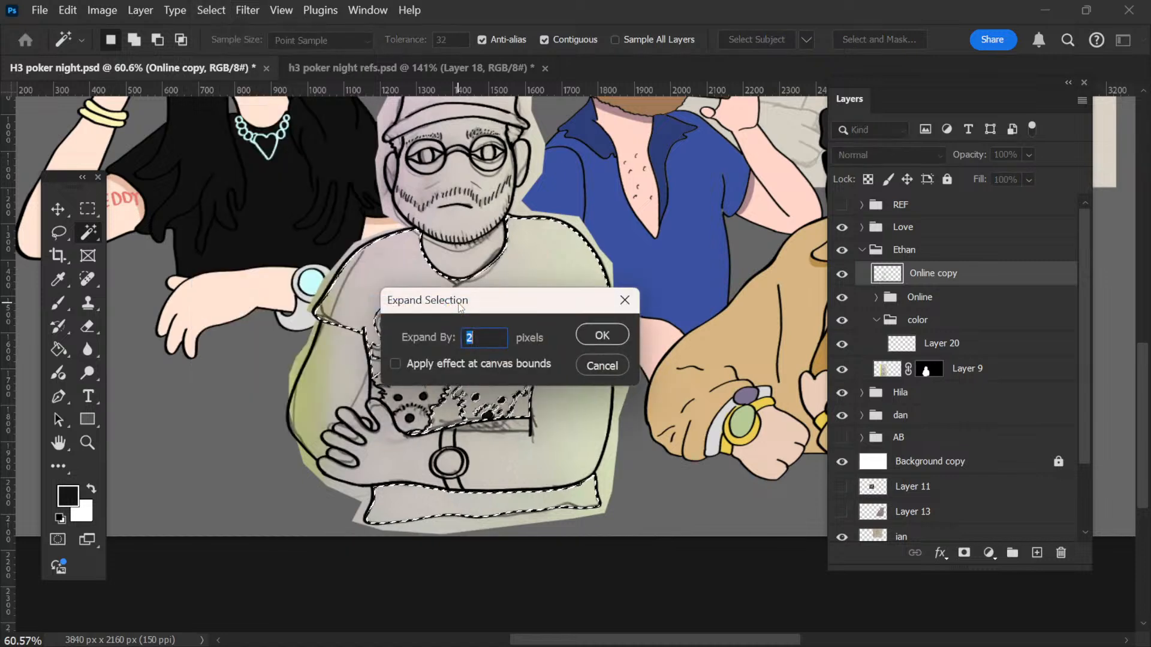
click(599, 334)
scroll(466, 341, up, 1)
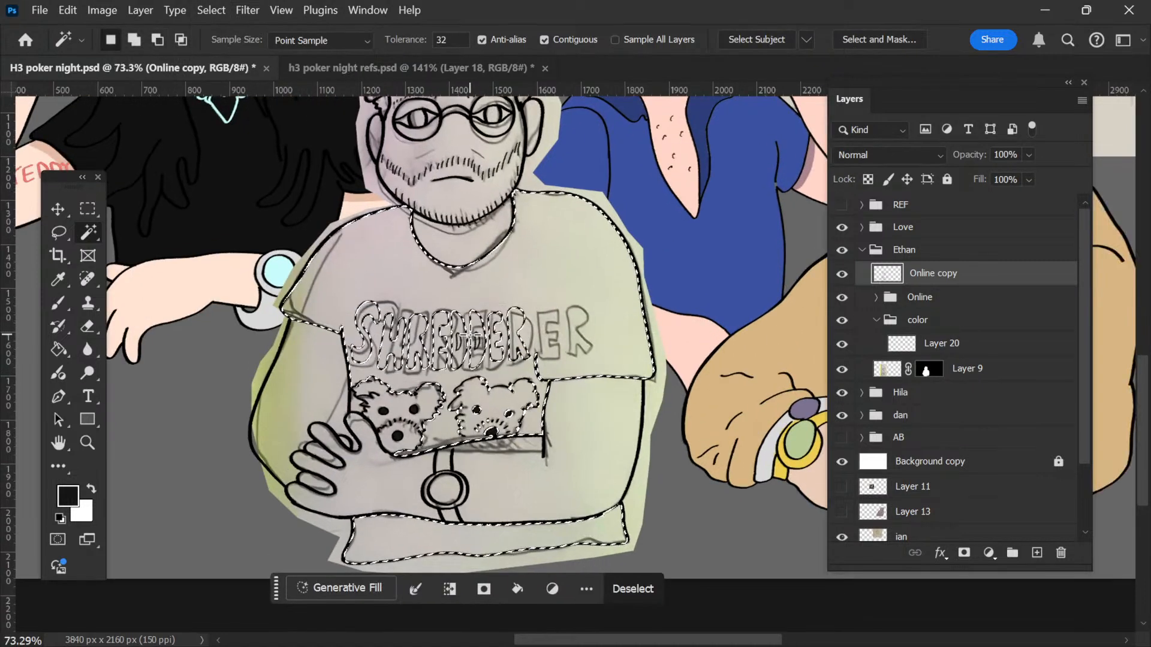
Step: Sample the black of the neighbouring woman's top and rename Layer 20 in the color group to shirt
key(i)
click(218, 206)
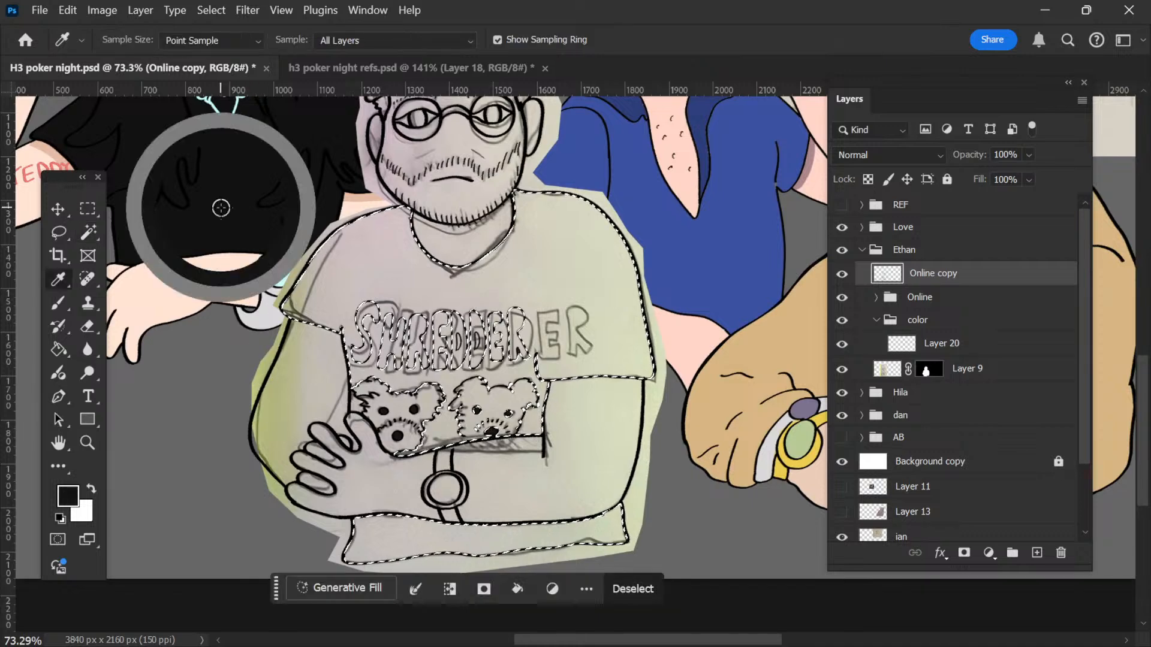
click(944, 346)
double_click(944, 347)
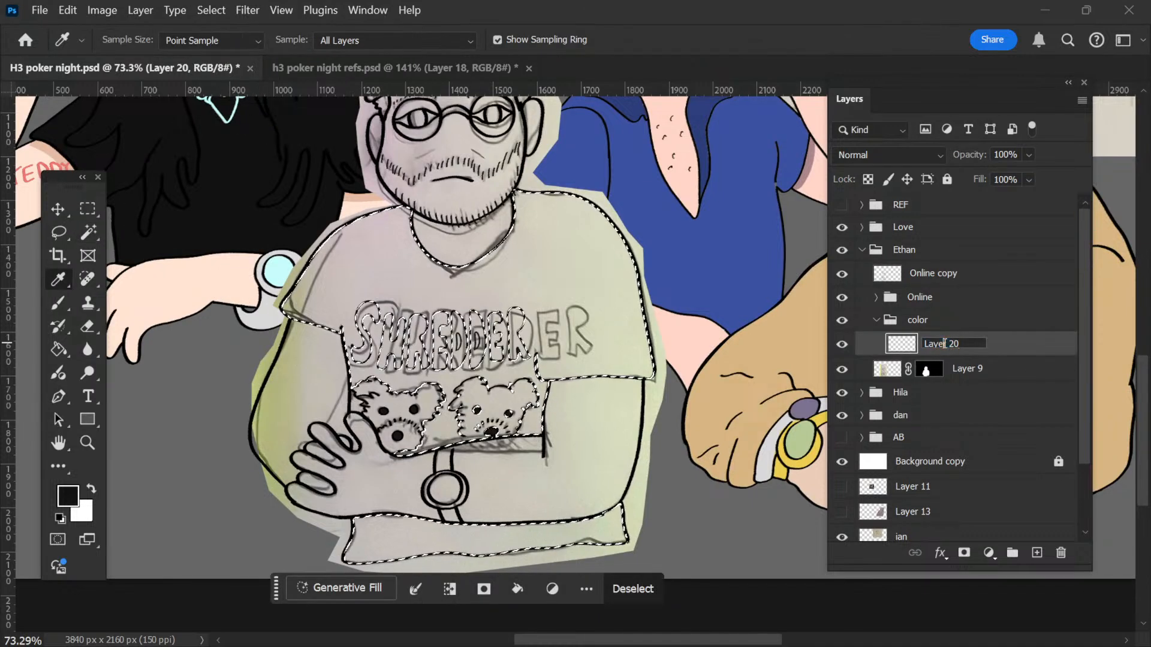
text(SH)
key(BackSpace)
key(BackSpace)
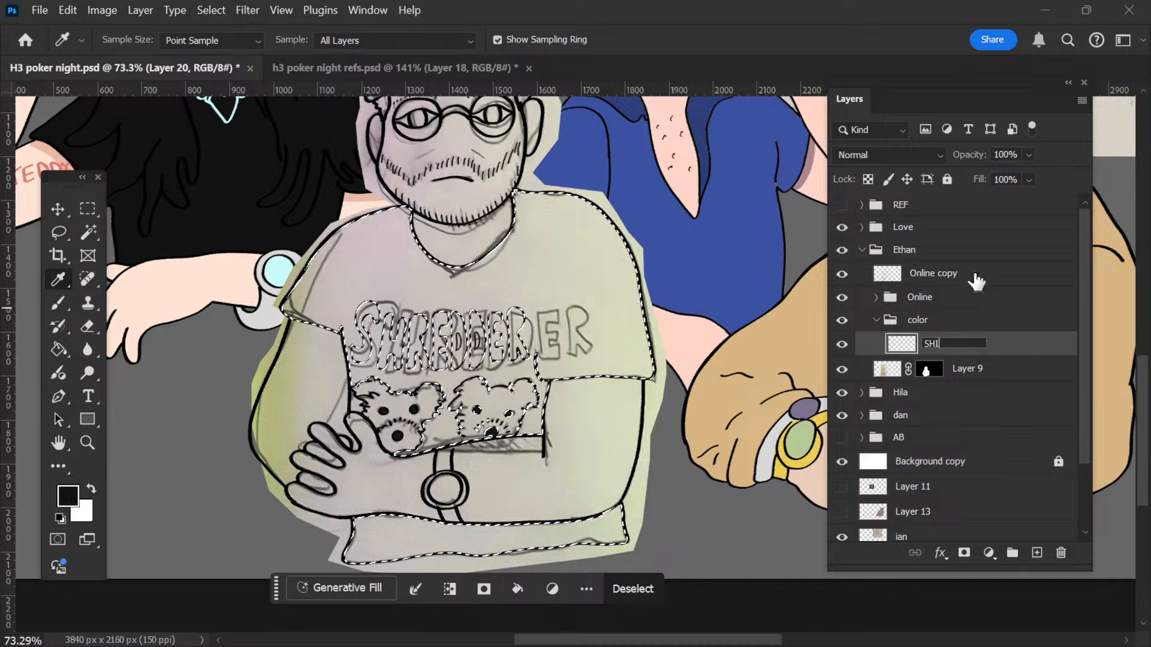
text(s)
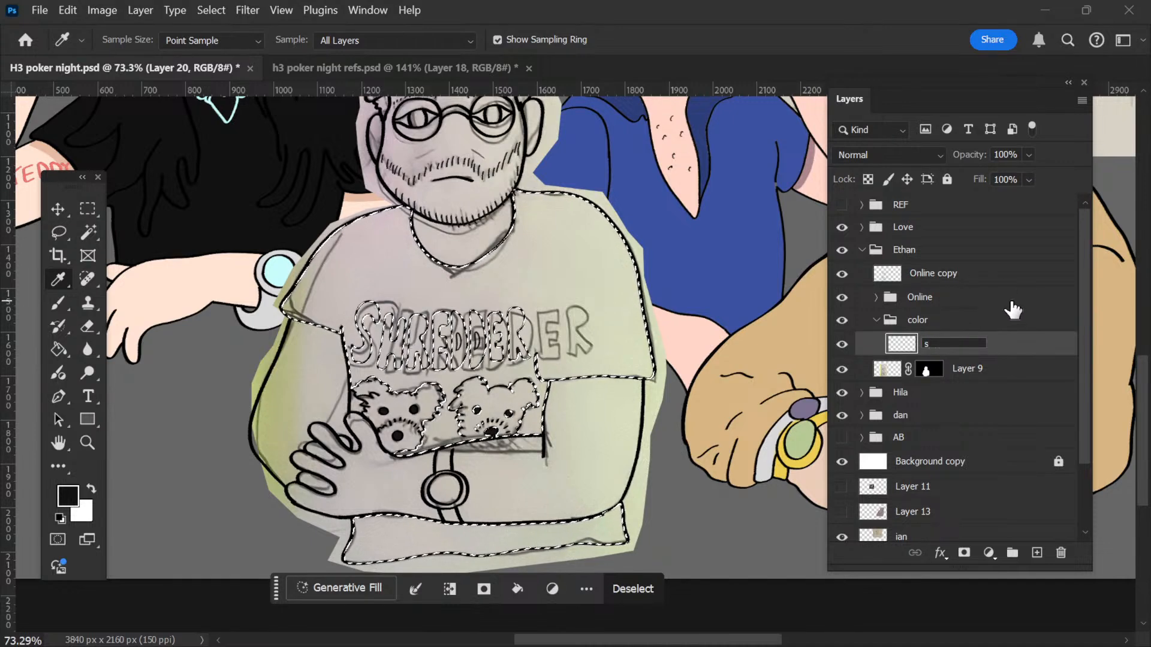
text(hirtt)
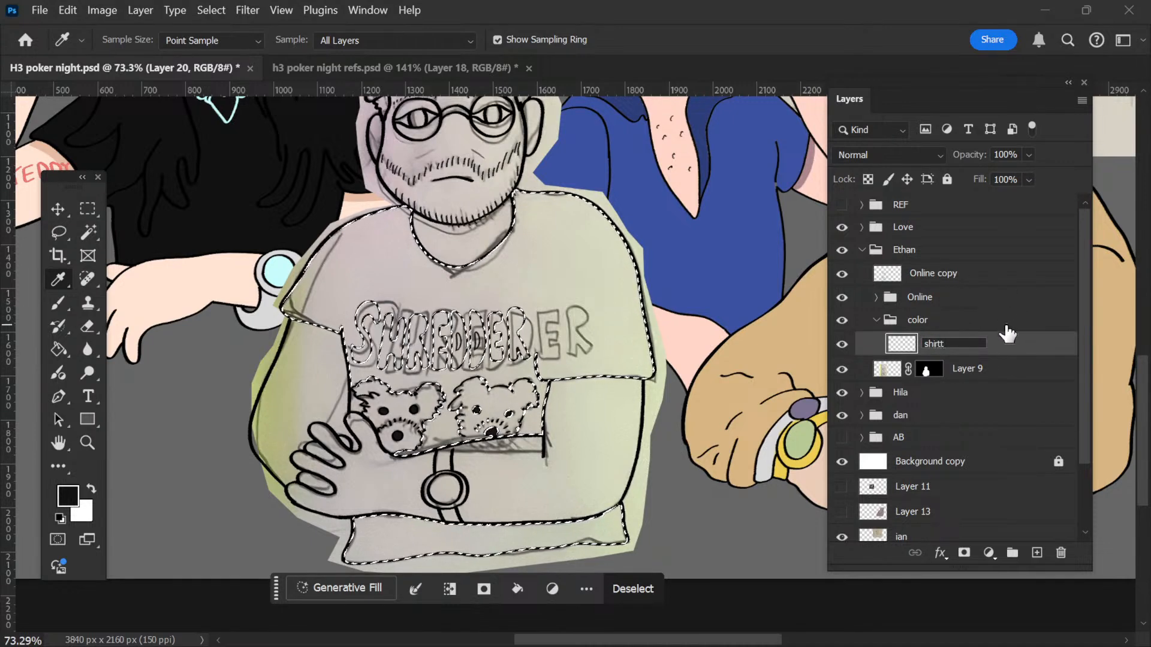
key(BackSpace)
key(Return)
Step: Fill the selected torso and hem areas with the sampled black on the shirt layer using the Paint Bucket
key(g)
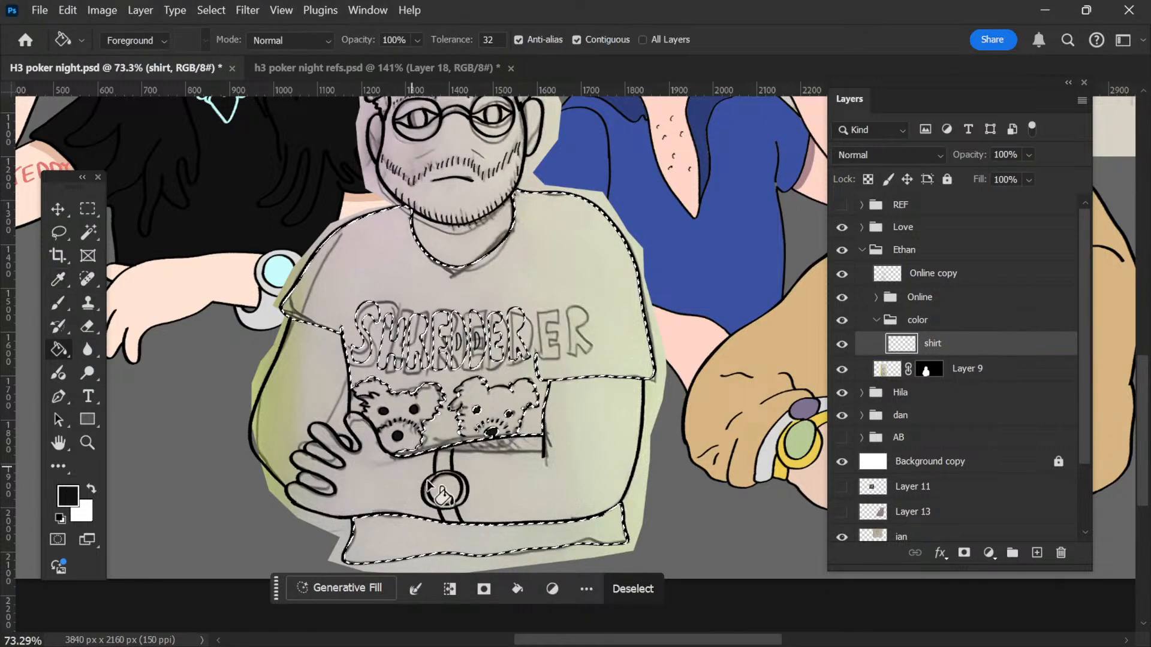
scroll(395, 444, up, 3)
click(404, 518)
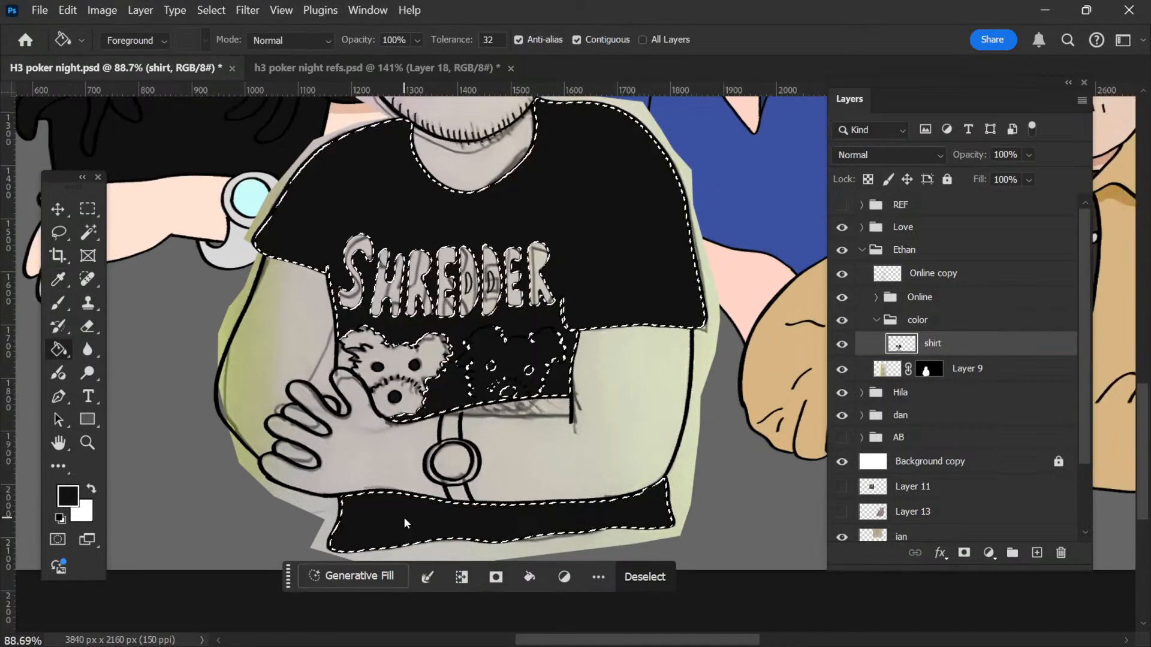
Step: Clear the shirt selection and select the cap's crown, brim and top button with the Magic Wand on the Online copy layer
scroll(427, 382, up, 3)
scroll(426, 377, up, 2)
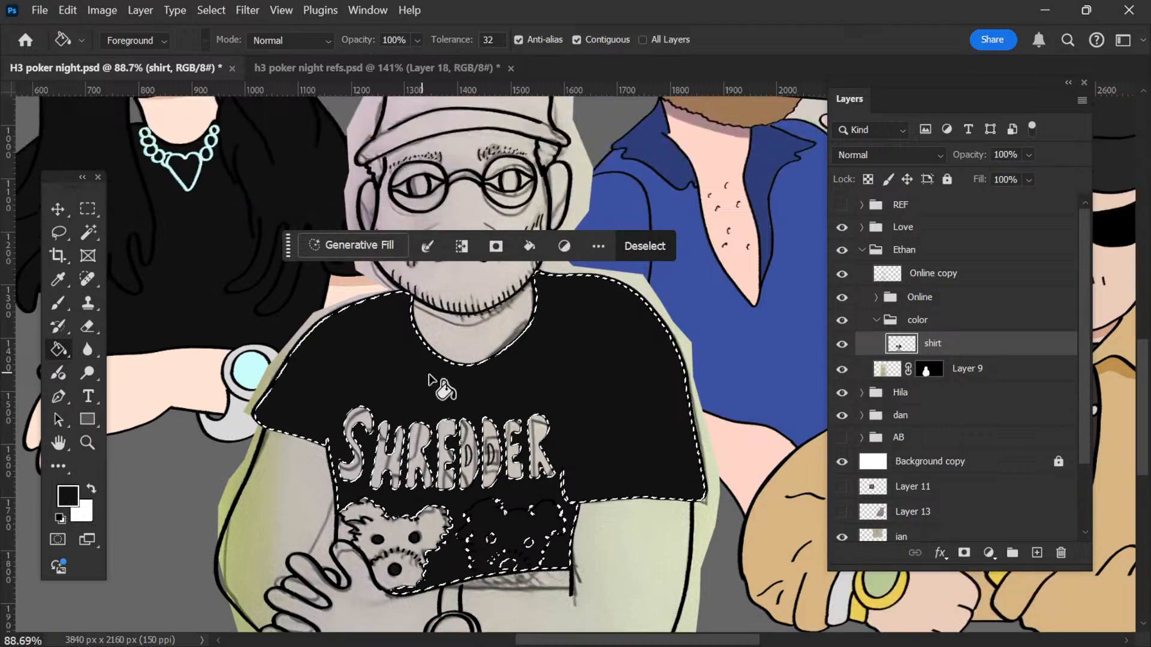
scroll(586, 333, up, 2)
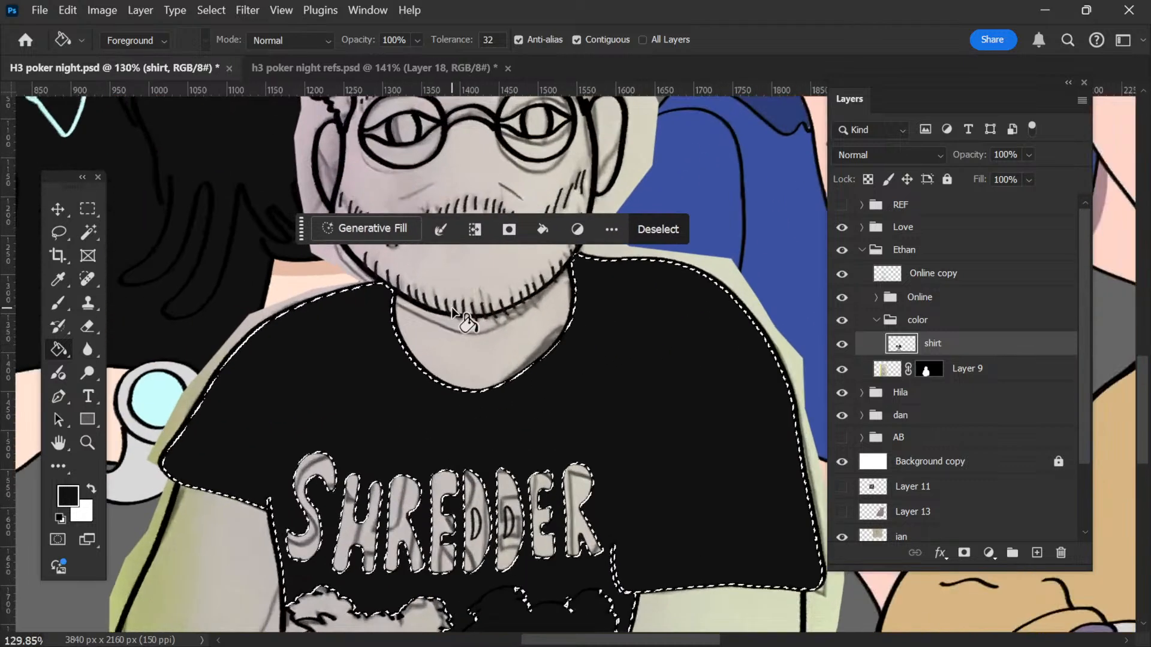
scroll(463, 327, up, 2)
scroll(462, 326, up, 3)
key(ctrl+d)
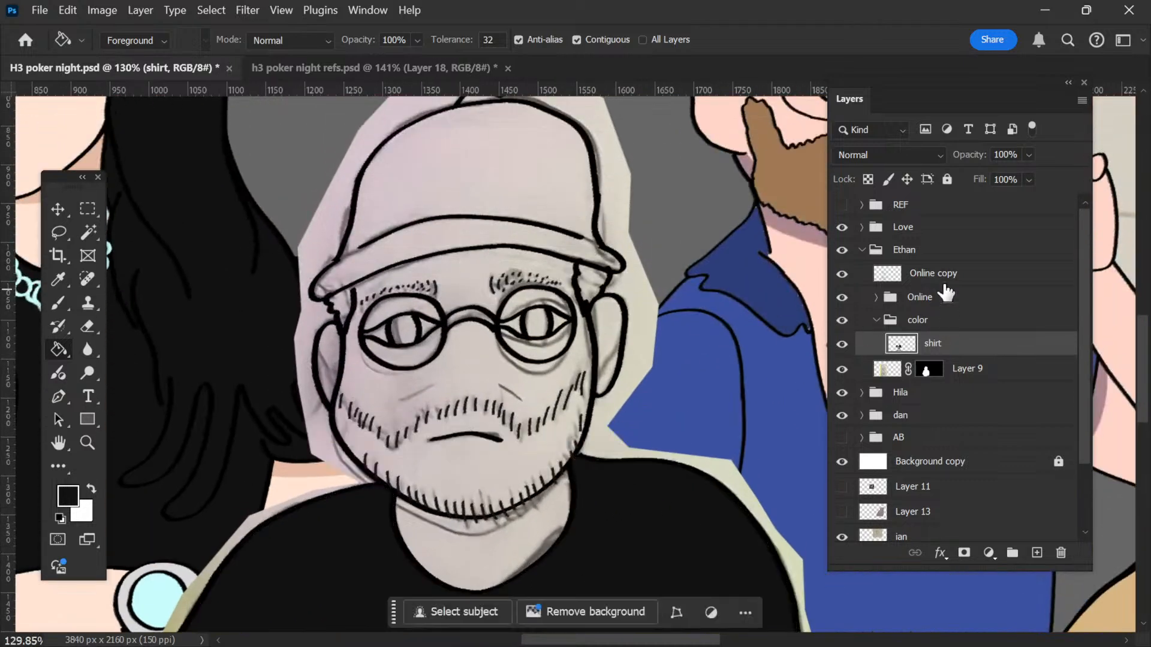
click(940, 281)
key(w)
click(472, 235)
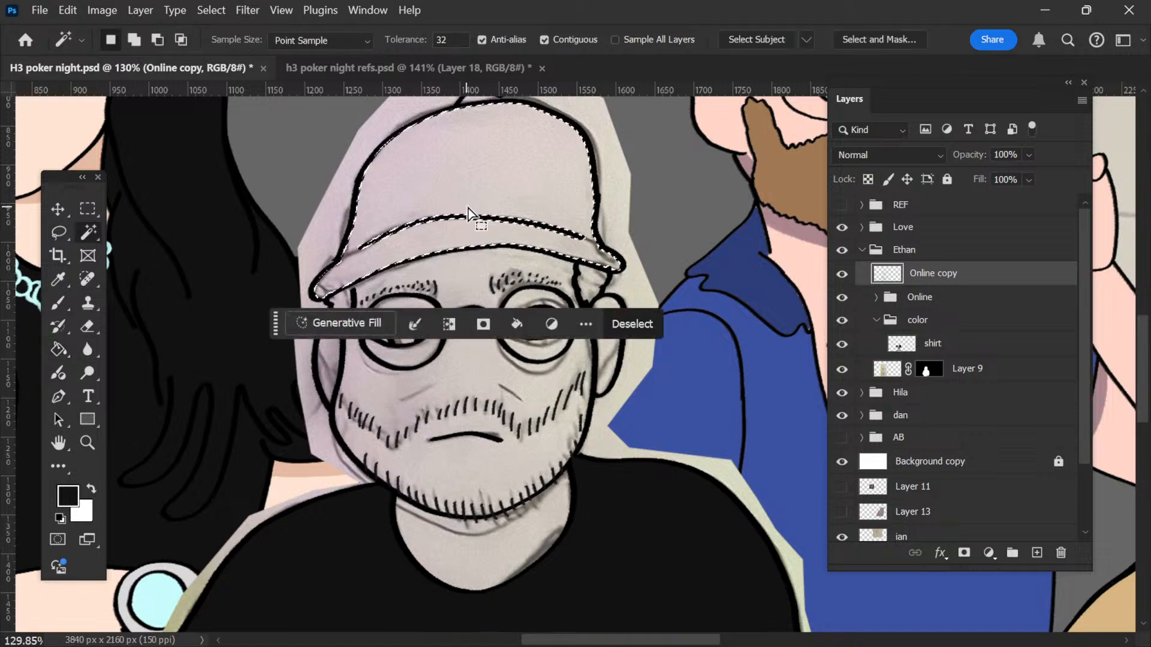
scroll(471, 235, up, 1)
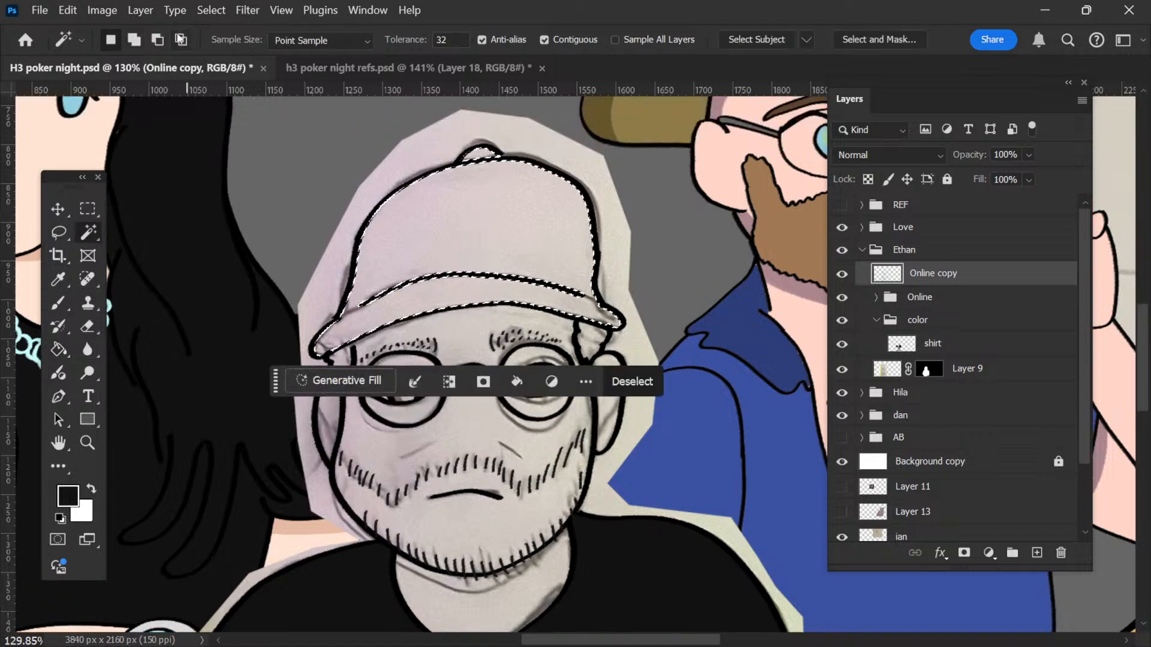
Step: Expand the cap selection outward so it runs under the surrounding outlines
click(246, 11)
mouse_move(140, 10)
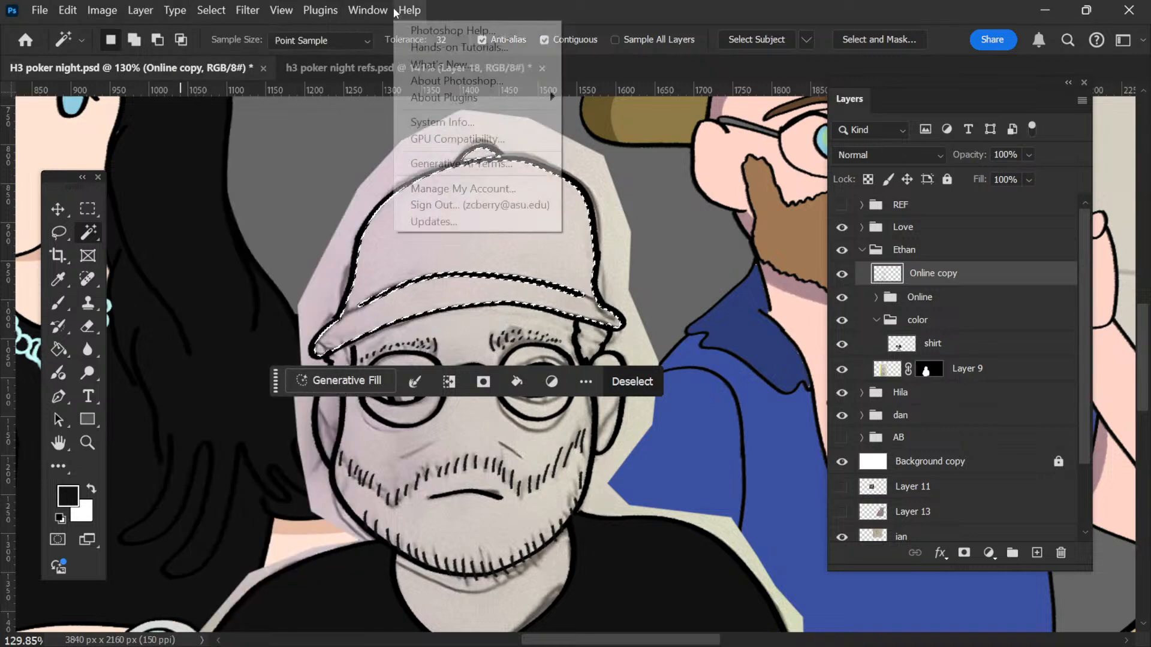
mouse_move(211, 10)
mouse_move(275, 272)
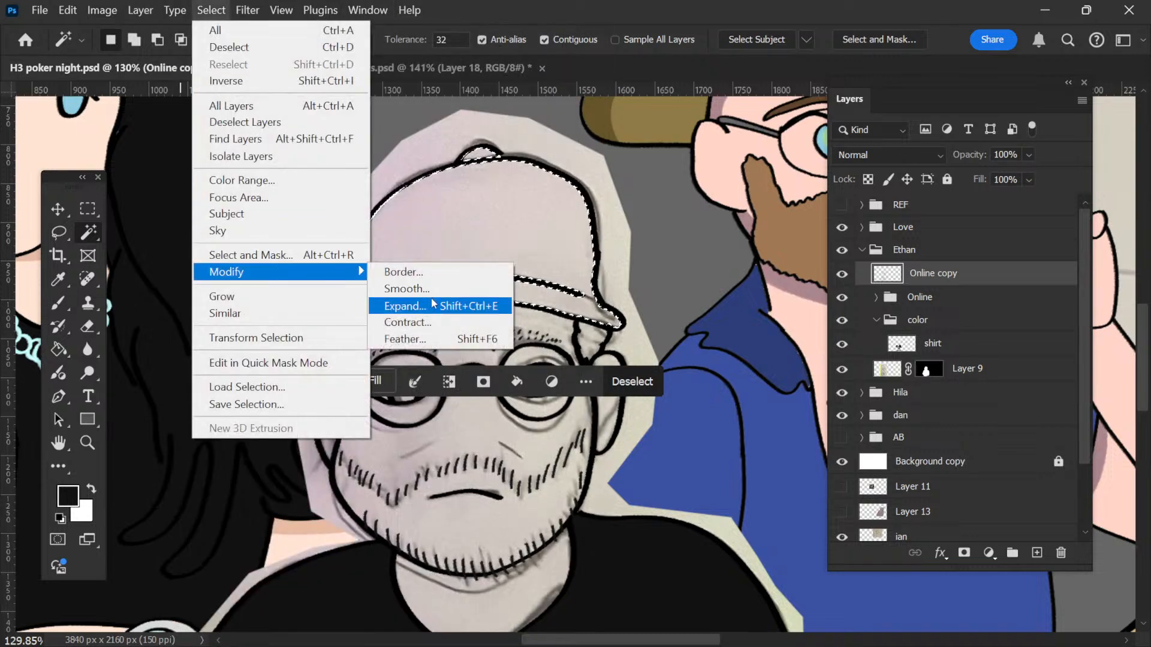
click(420, 305)
click(602, 335)
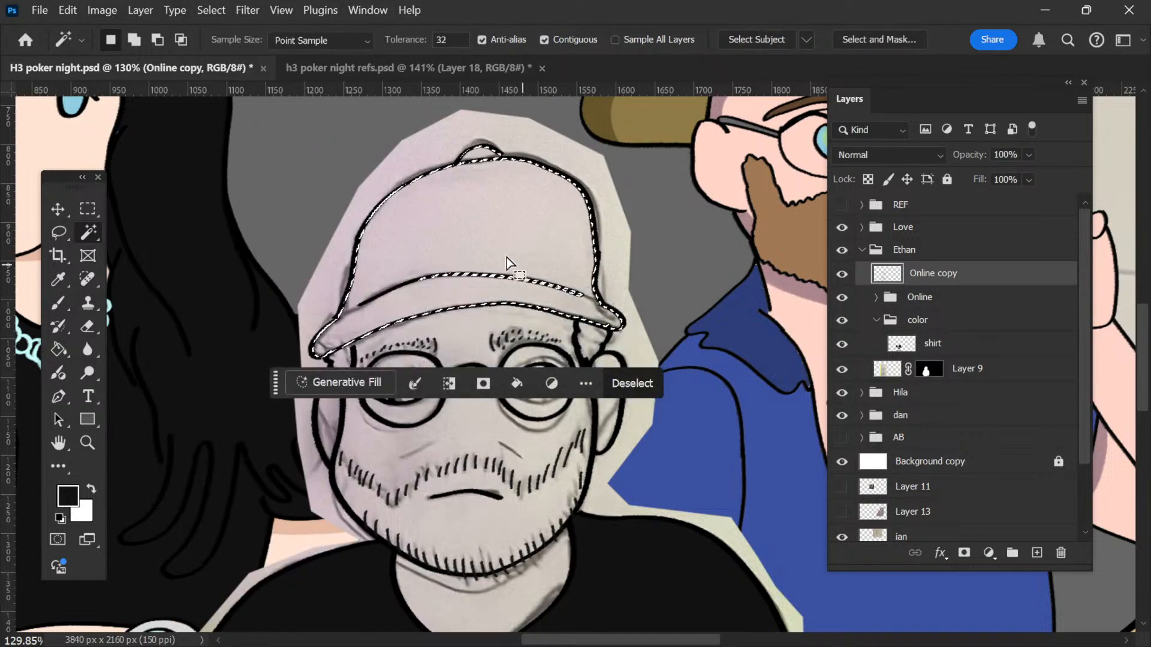
Step: Fill the cap selection with the black foreground colour on the shirt layer, and deselect
scroll(507, 262, up, 3)
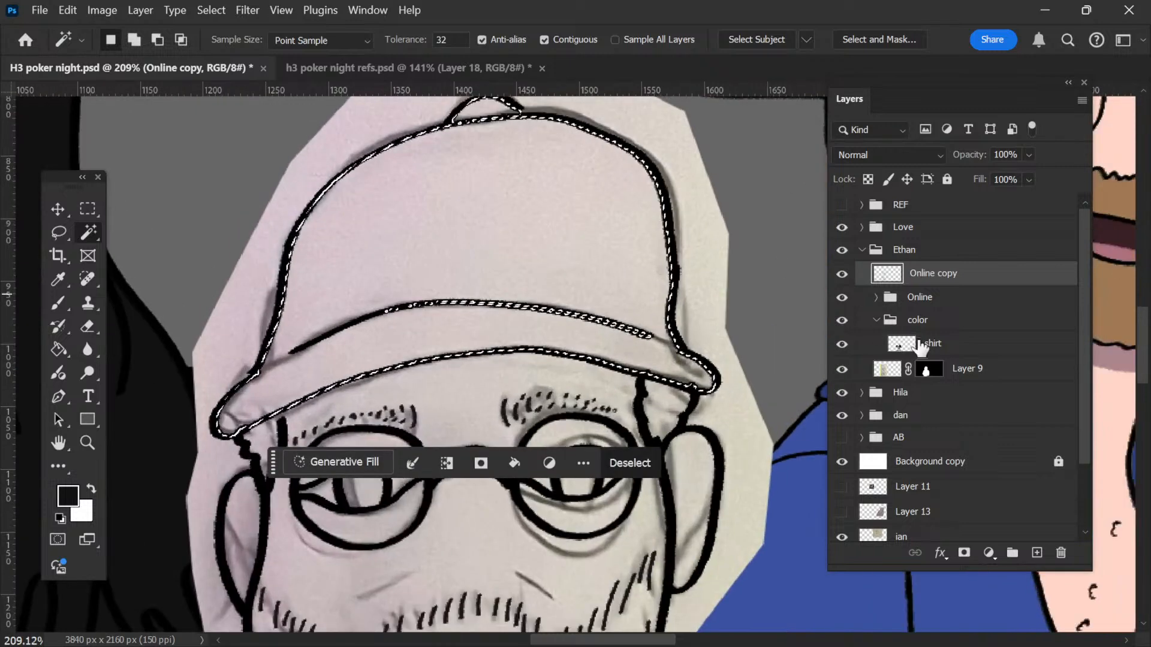
click(938, 344)
key(g)
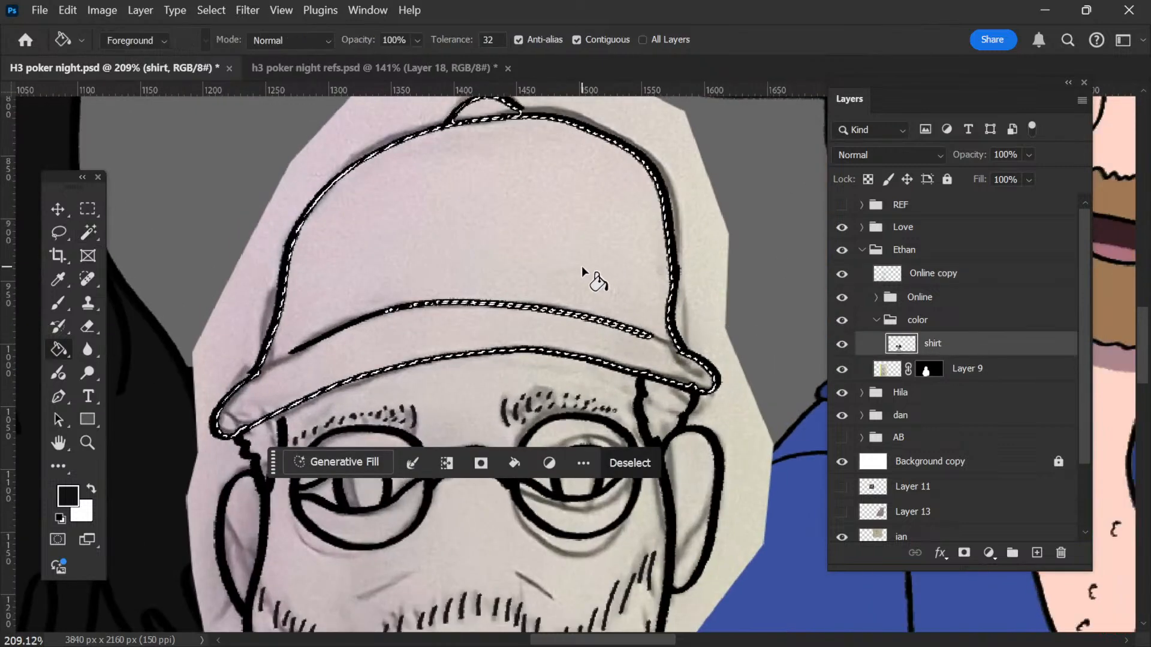
click(584, 271)
key(ctrl+d)
scroll(450, 270, down, 5)
scroll(461, 282, down, 4)
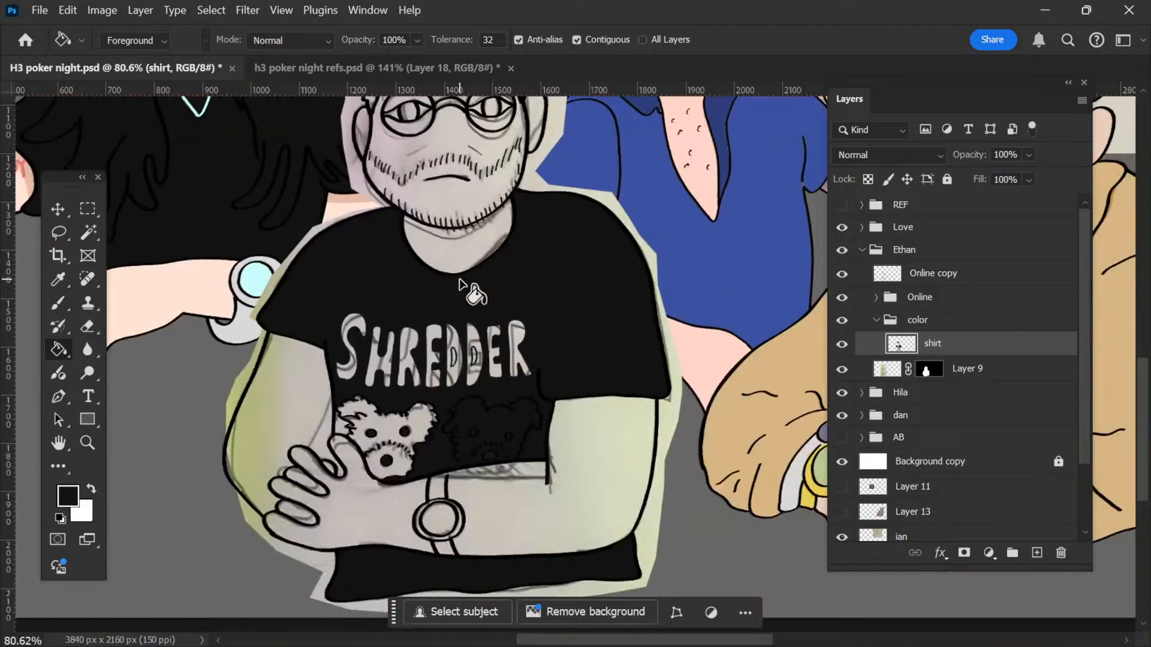
scroll(488, 307, up, 5)
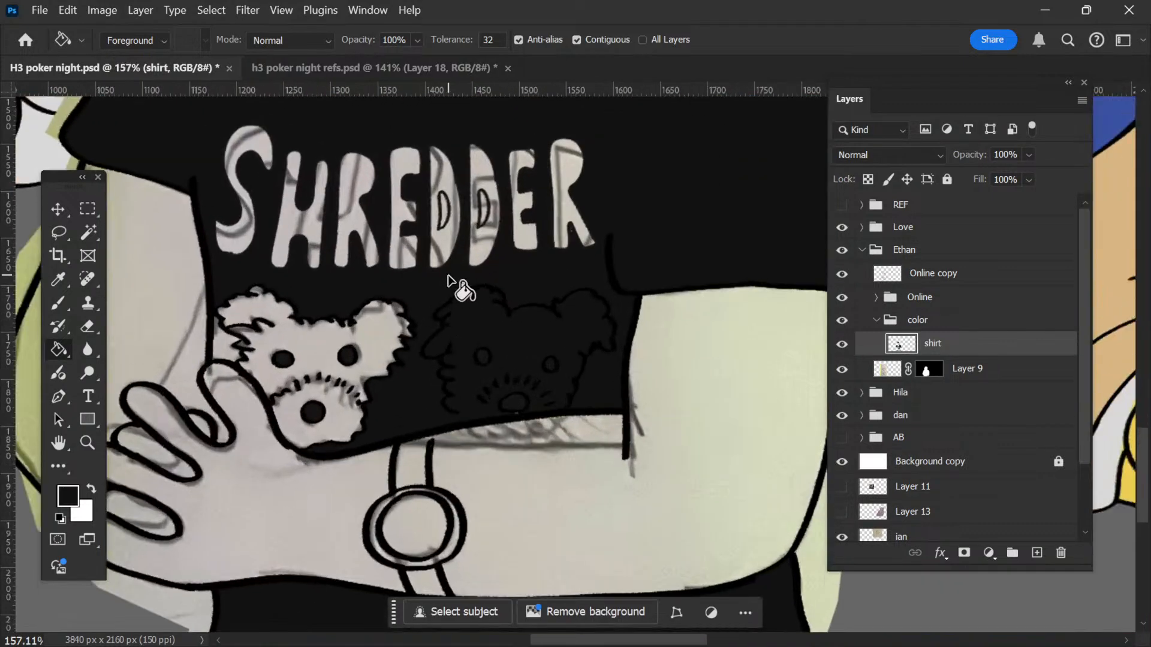
scroll(455, 287, down, 4)
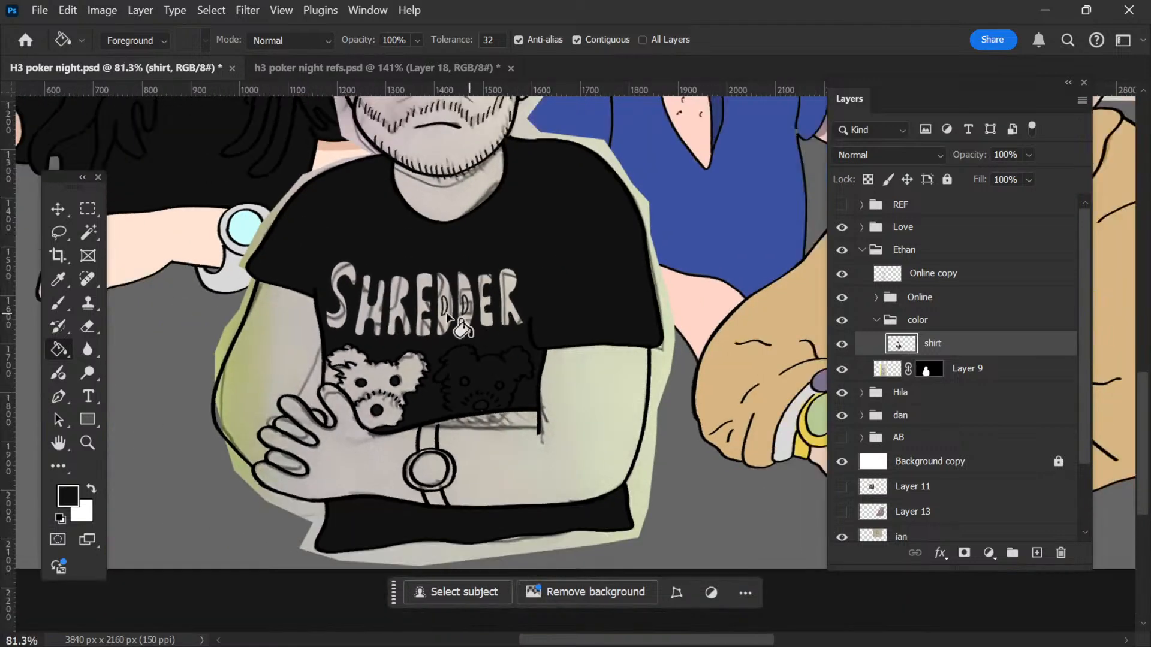
key(alt+Tab)
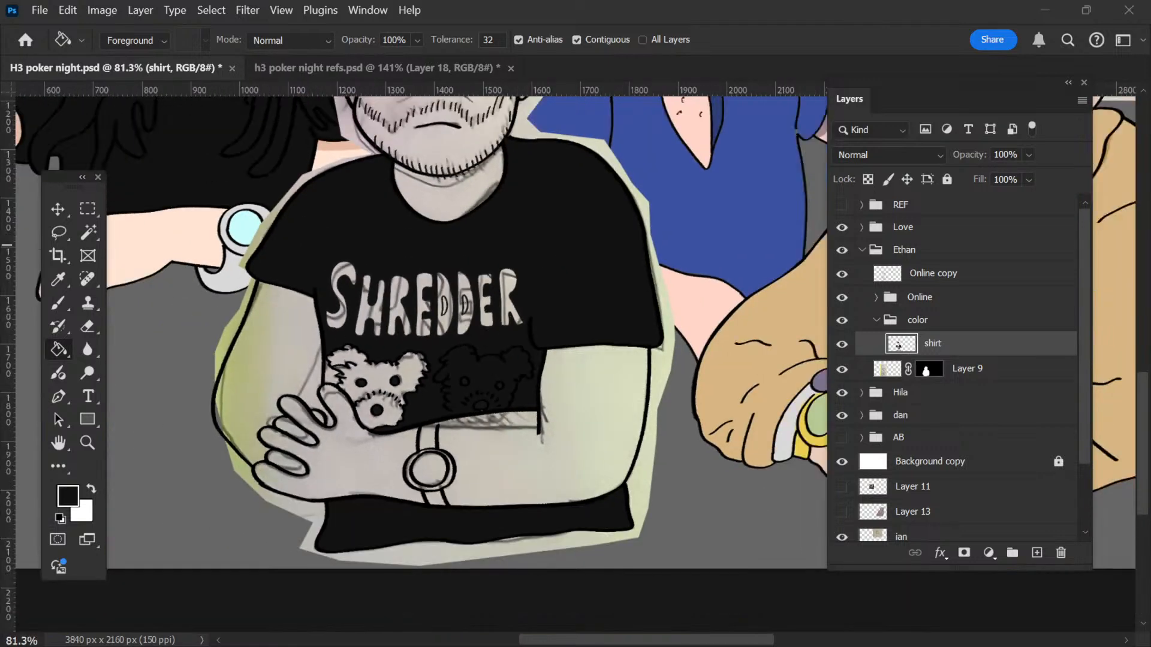
key(alt+Tab)
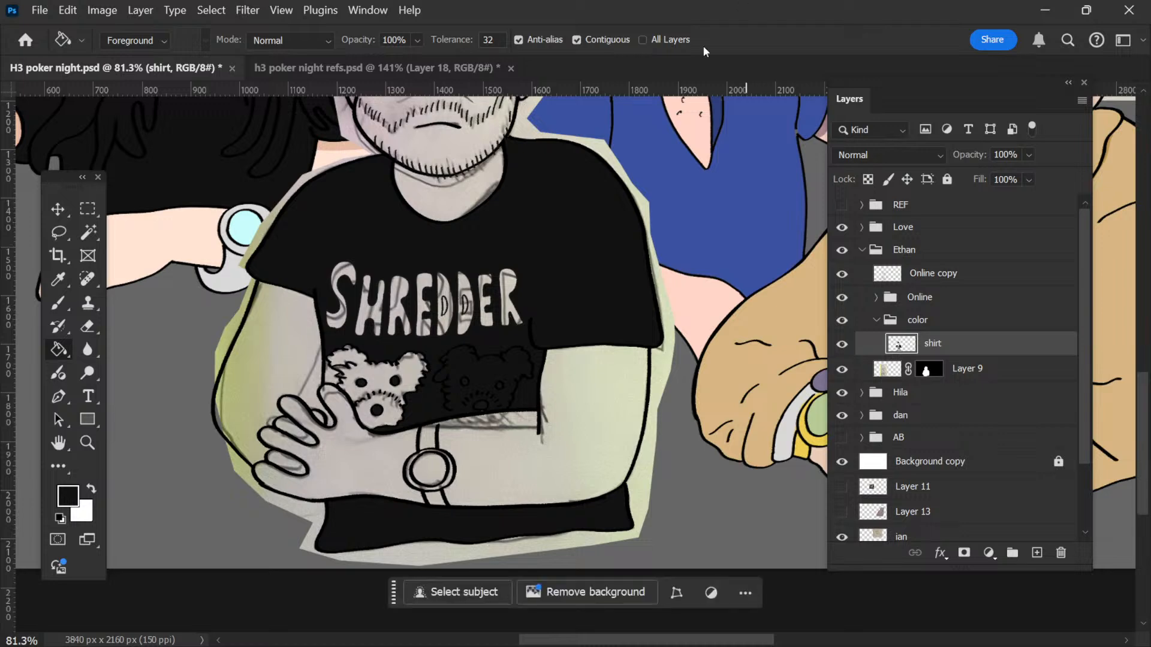
Step: Select the capped man's neck, face and ears together with the Magic Wand on the Online copy layer
scroll(446, 258, up, 8)
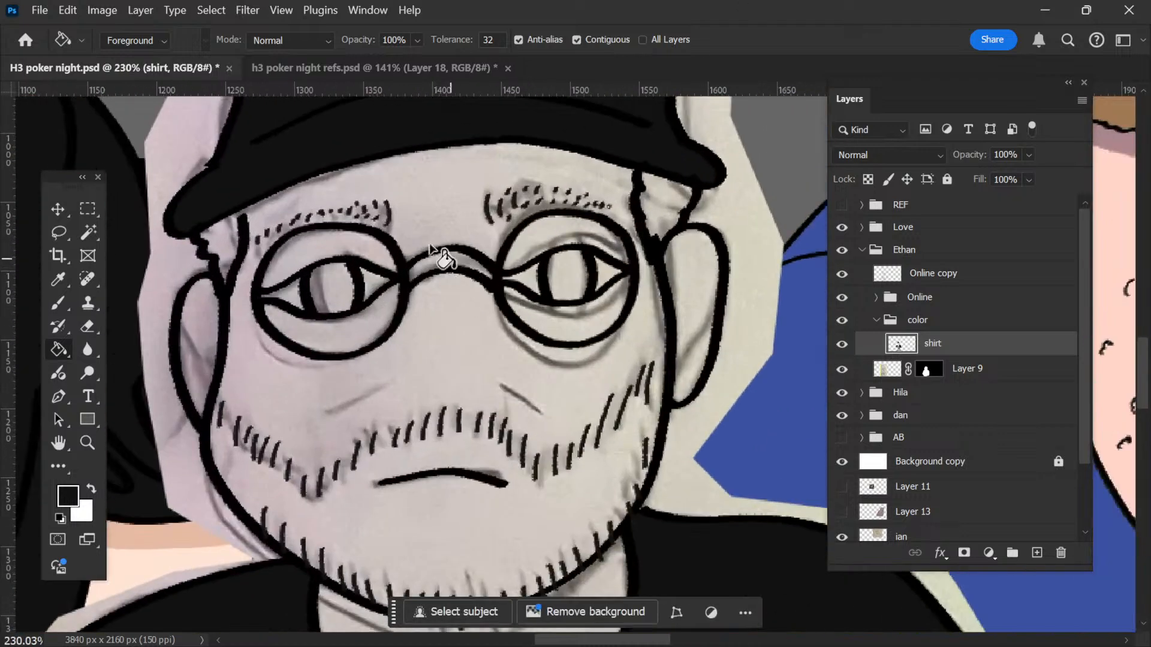
scroll(430, 247, down, 3)
click(983, 274)
scroll(441, 479, up, 2)
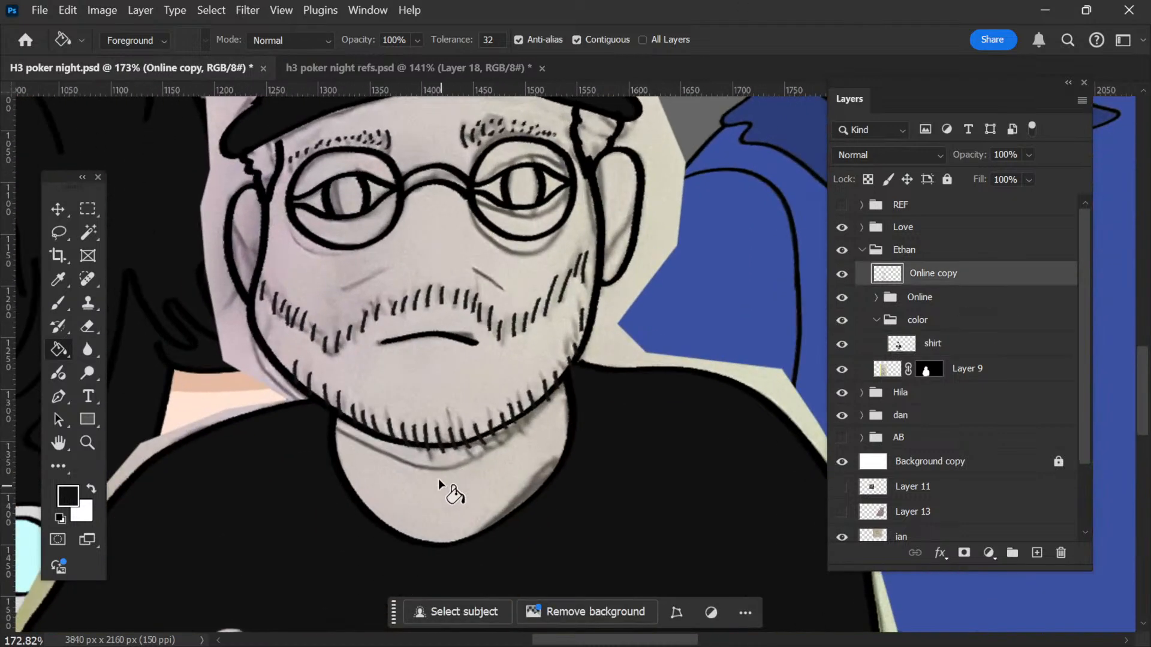
key(w)
click(446, 468)
scroll(446, 464, up, 1)
shift+click(454, 459)
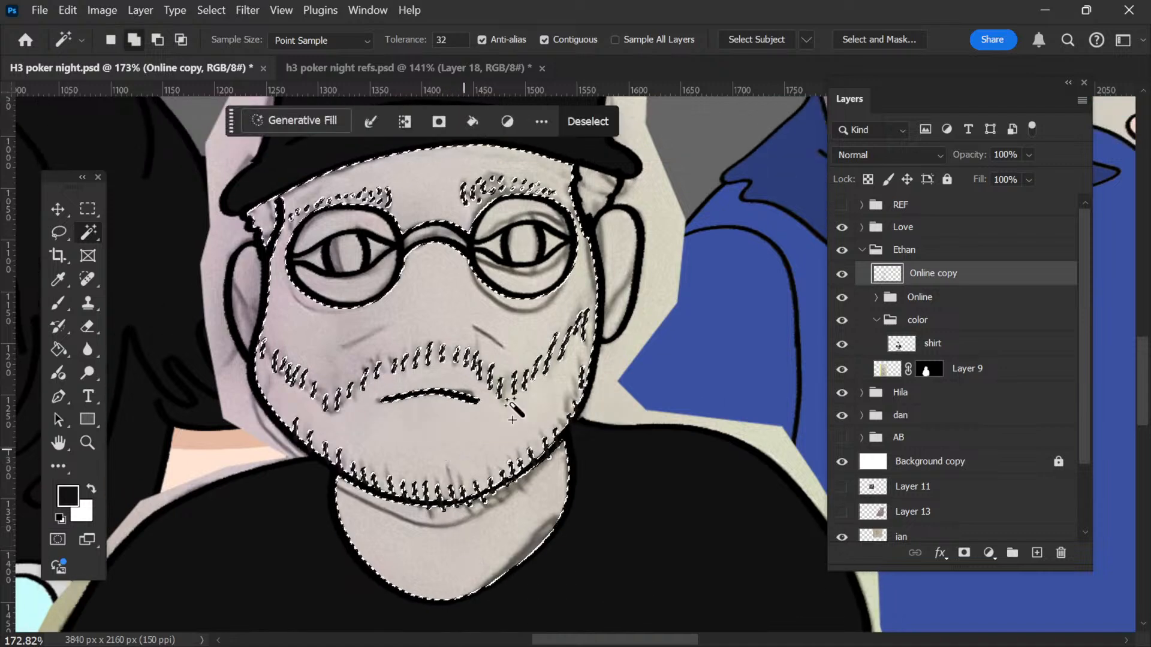
shift+click(624, 254)
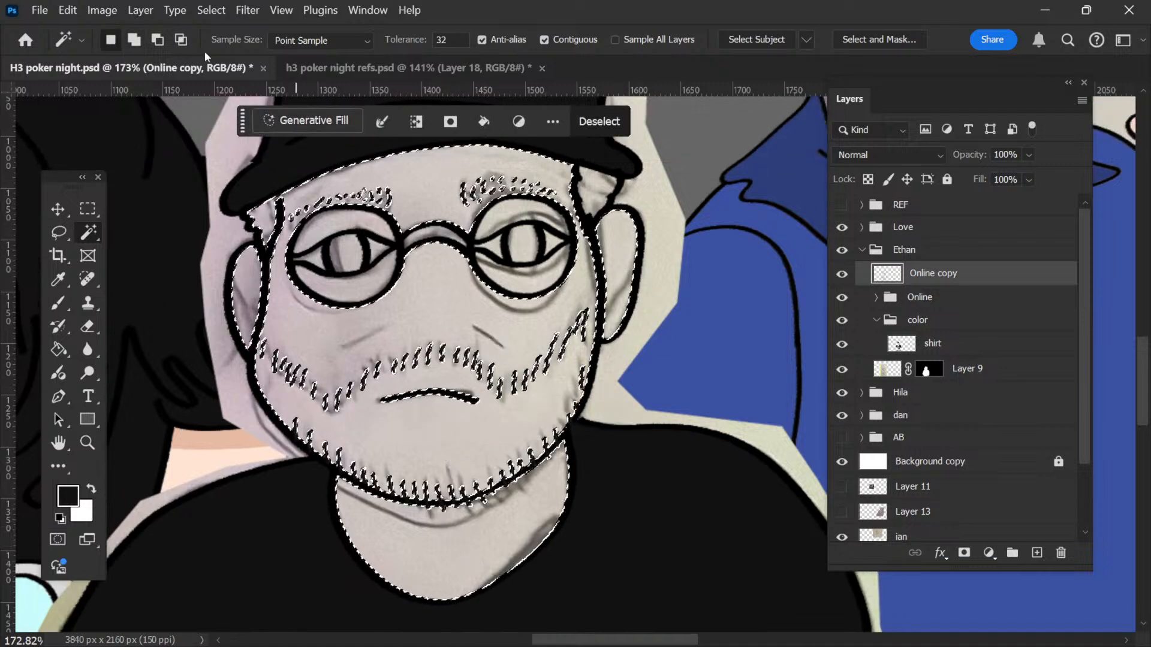
Step: Expand the face, ears and neck selection by 2 pixels
click(211, 10)
mouse_move(281, 271)
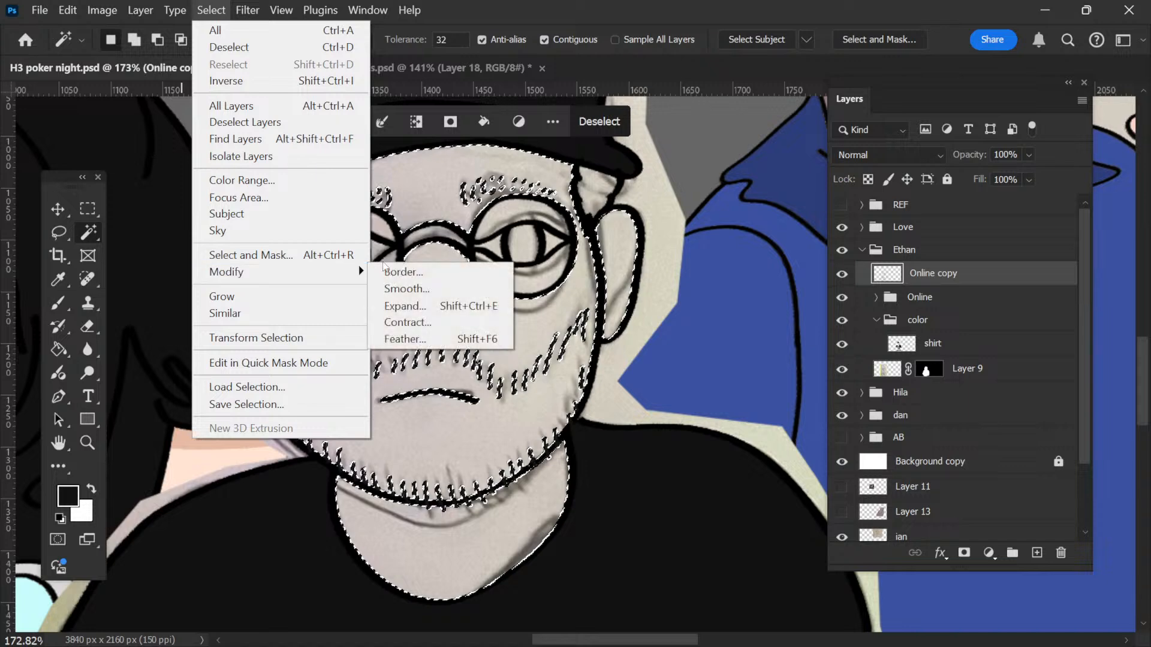
click(435, 306)
click(598, 334)
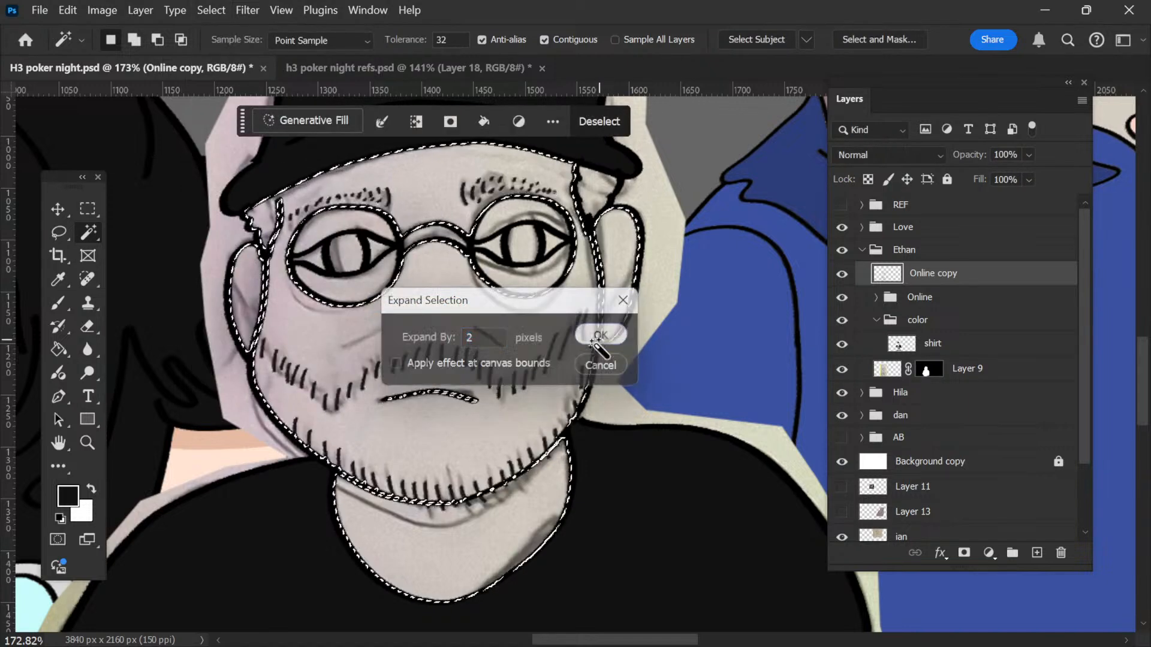
Step: Sample the pink skin tone from the man in the blue shirt as the foreground colour
scroll(507, 360, down, 5)
key(i)
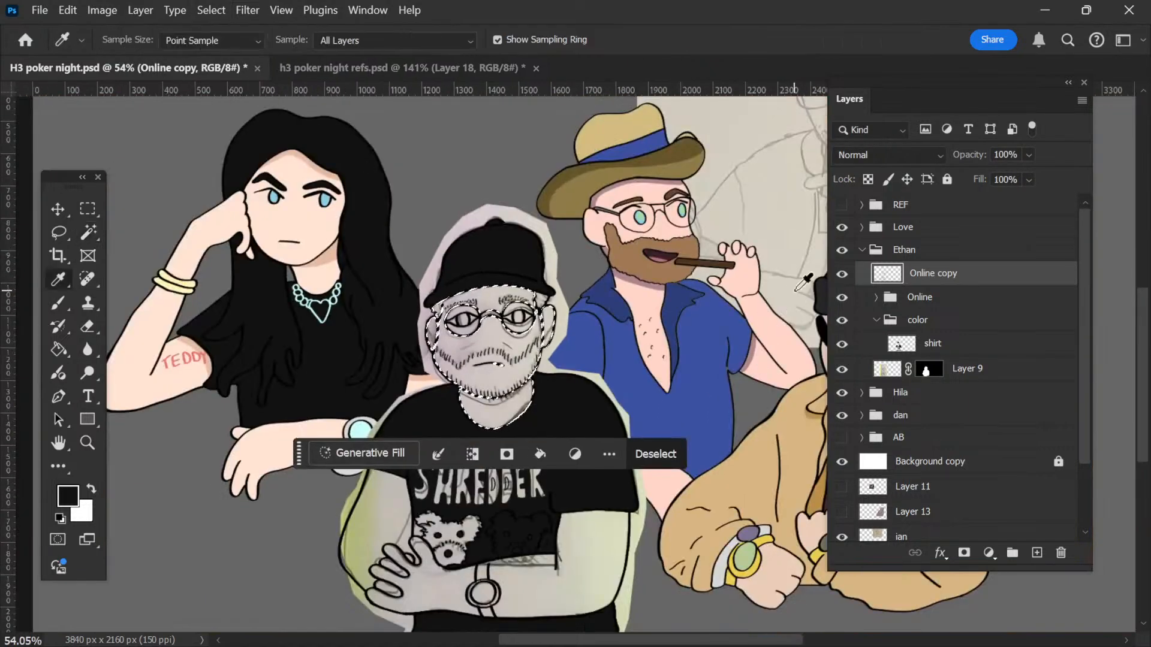
click(637, 304)
scroll(645, 296, up, 5)
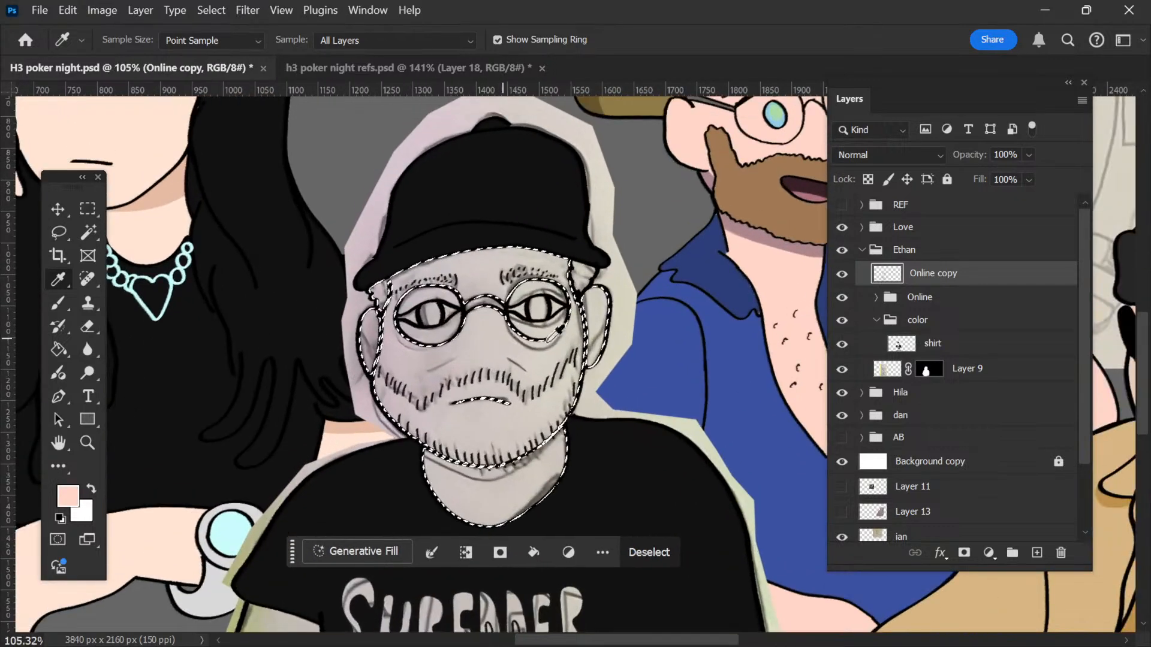
Step: Create a new layer above the shirt layer inside the color group
click(945, 343)
scroll(473, 414, up, 2)
scroll(474, 413, up, 1)
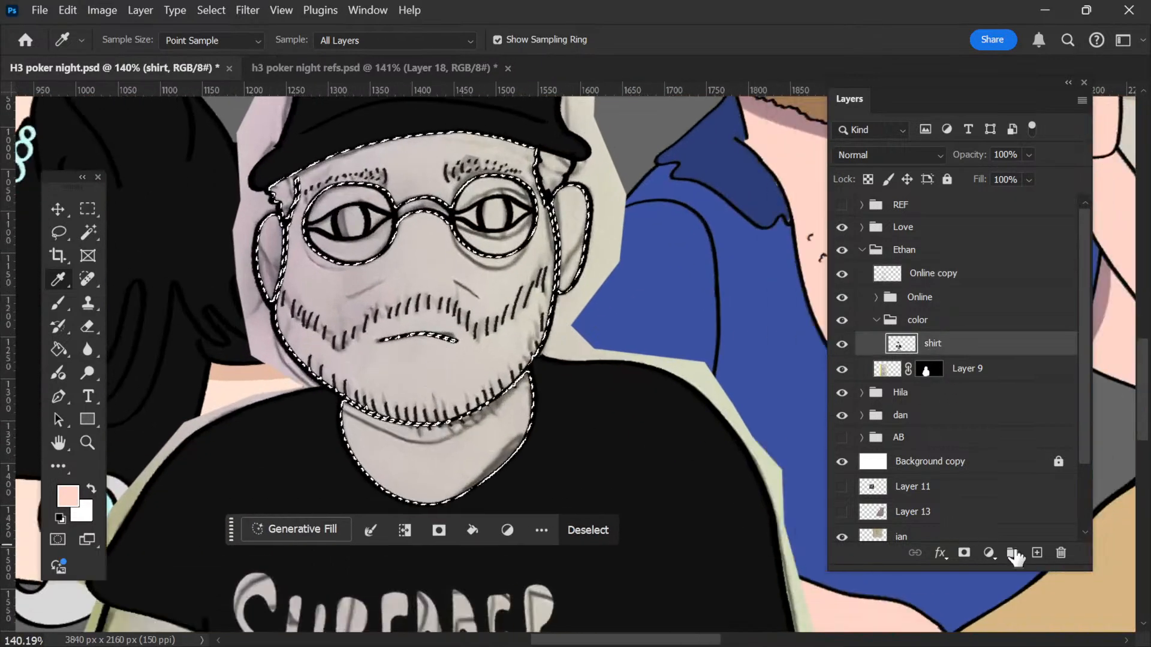
click(1037, 552)
key(ctrl+d)
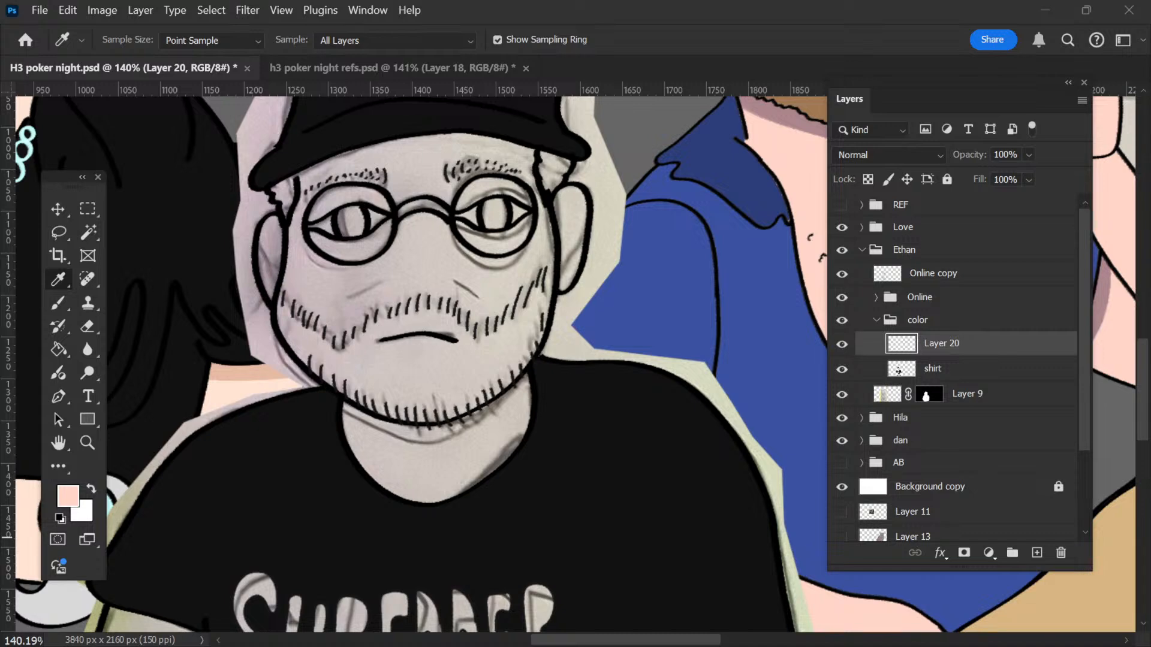
key(Return)
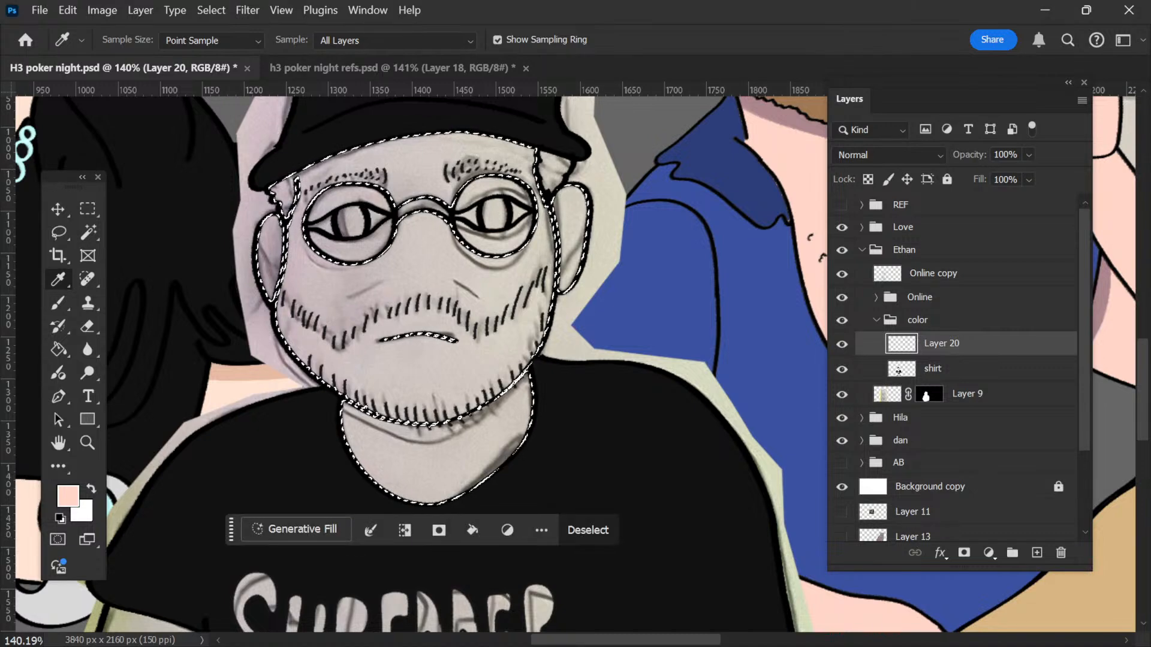
key(ctrl+d)
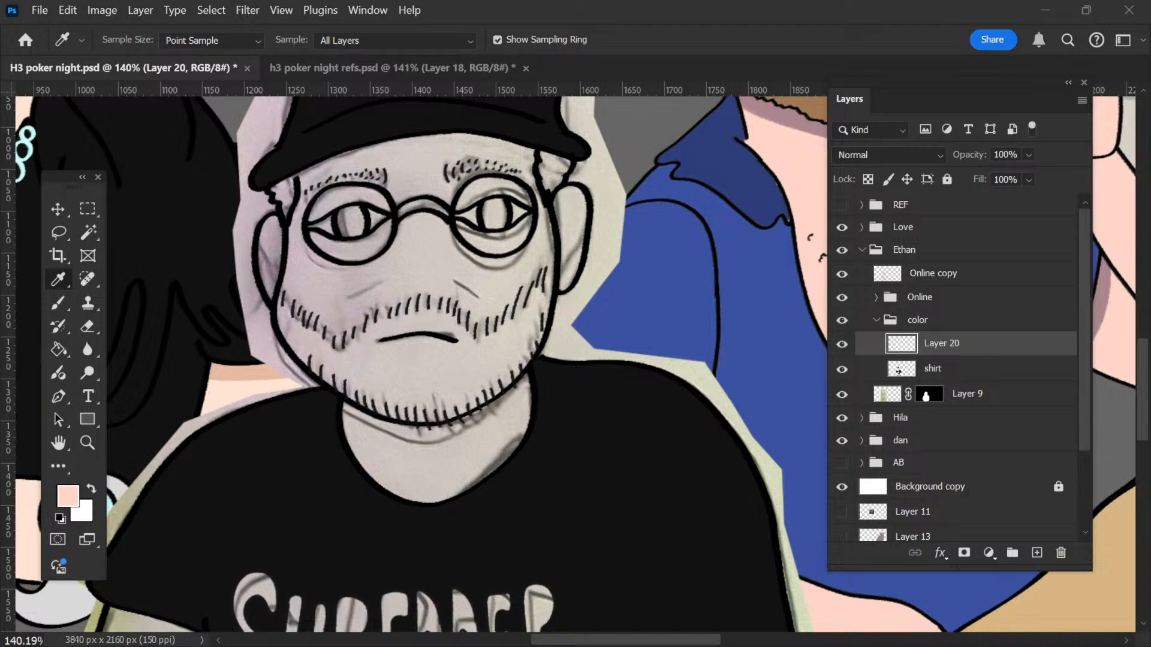
key(ctrl+shift+d)
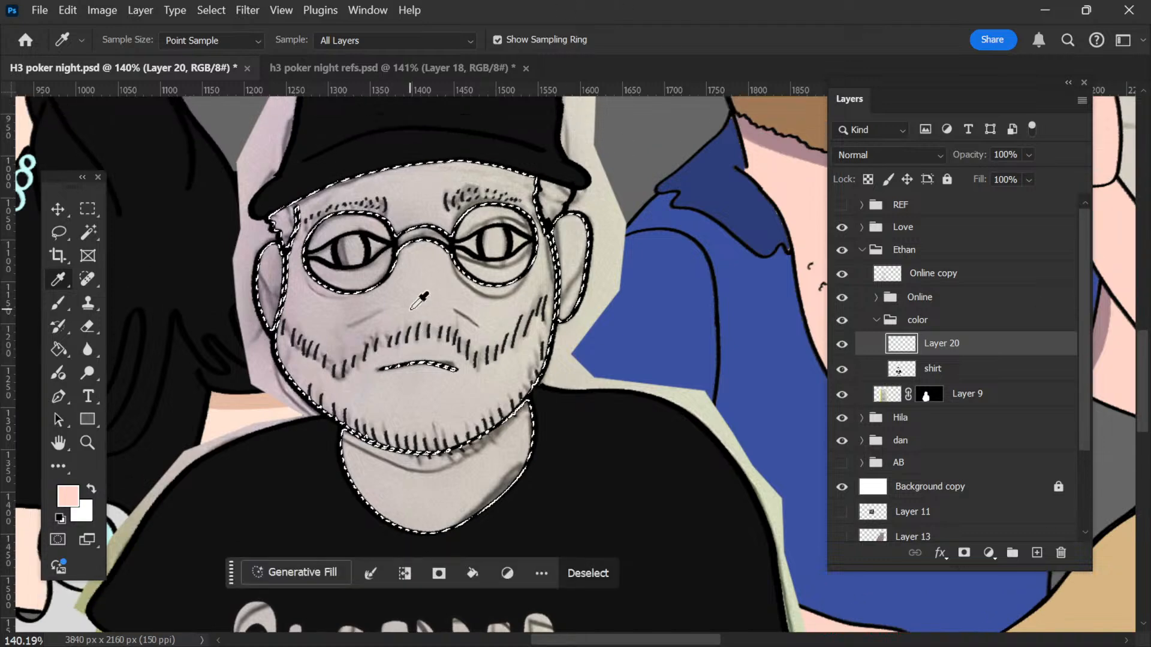
Step: Fill the selected face, ears and neck with the pink skin tone on the new layer, and deselect
scroll(423, 355, up, 1)
key(g)
scroll(462, 396, up, 2)
scroll(458, 385, left, 1)
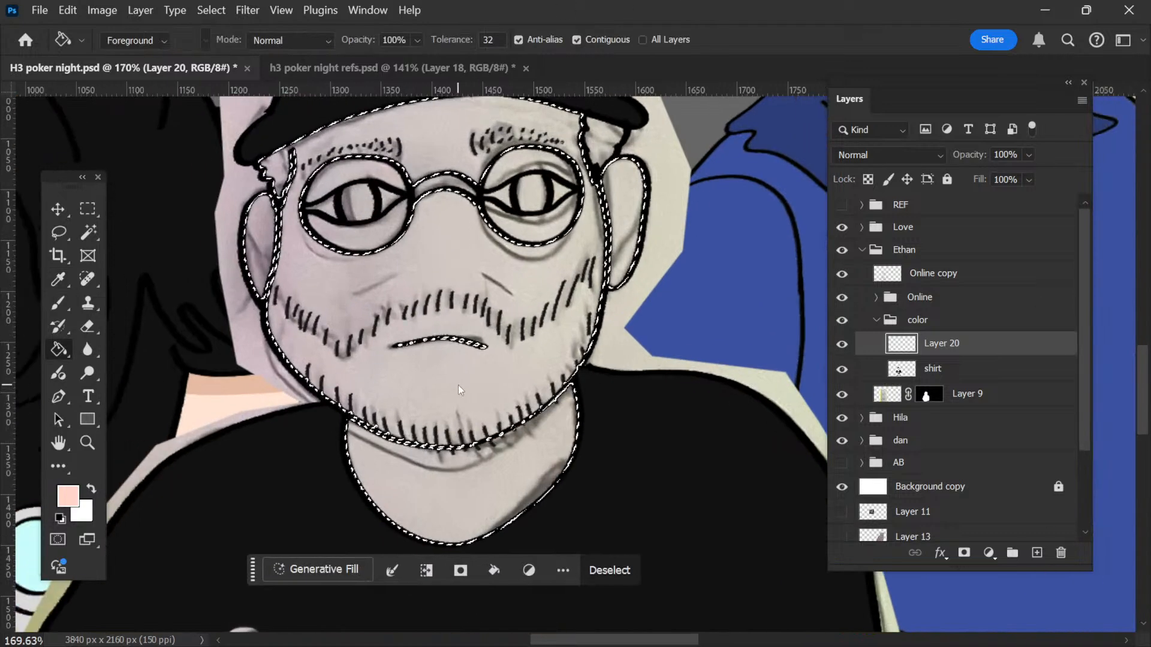
click(458, 385)
scroll(436, 372, down, 2)
scroll(437, 372, down, 1)
key(ctrl+d)
scroll(470, 350, up, 1)
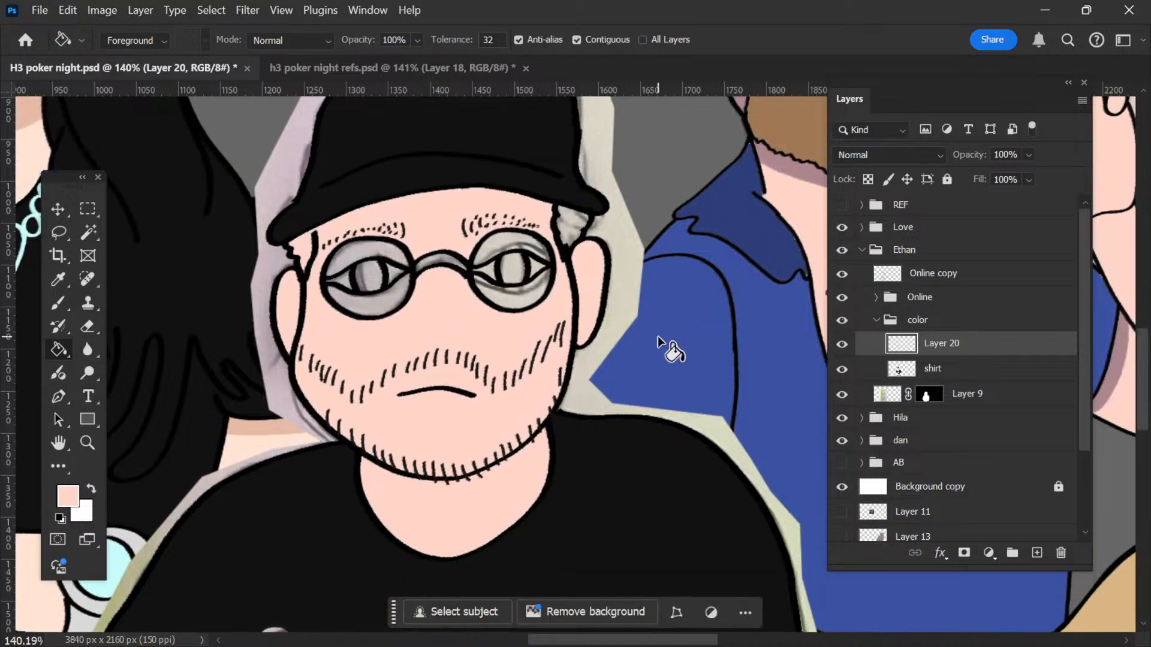
Step: Select both of the capped man's crossed arms with the Magic Wand on the Online copy layer
scroll(442, 268, down, 5)
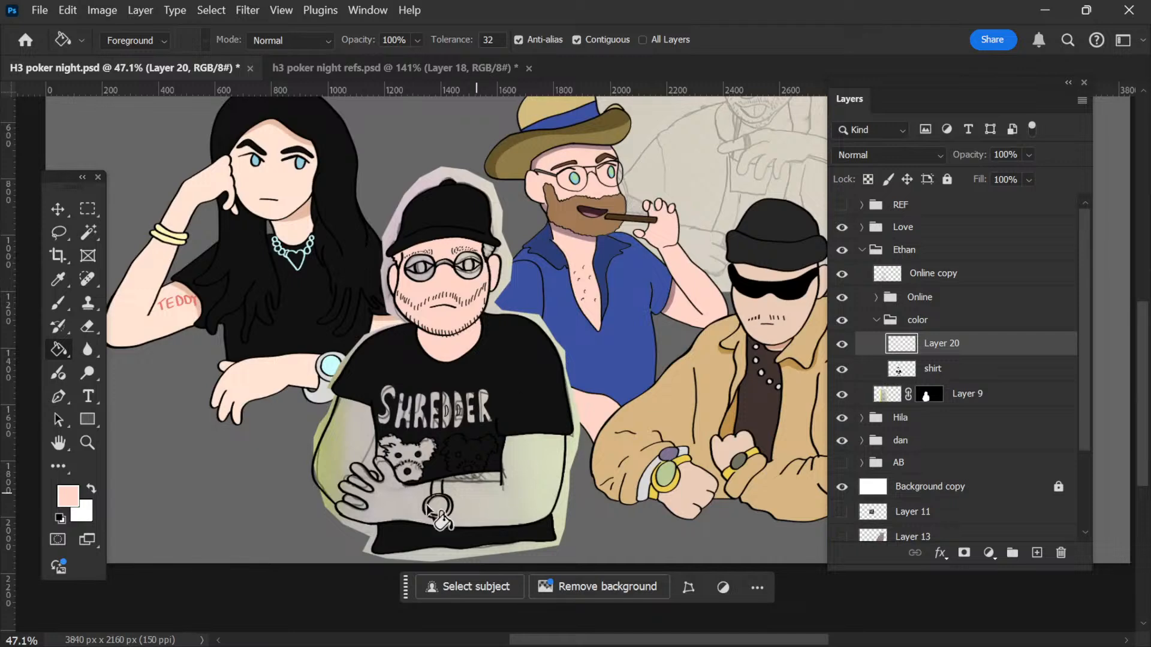
scroll(437, 513, up, 2)
click(936, 281)
key(w)
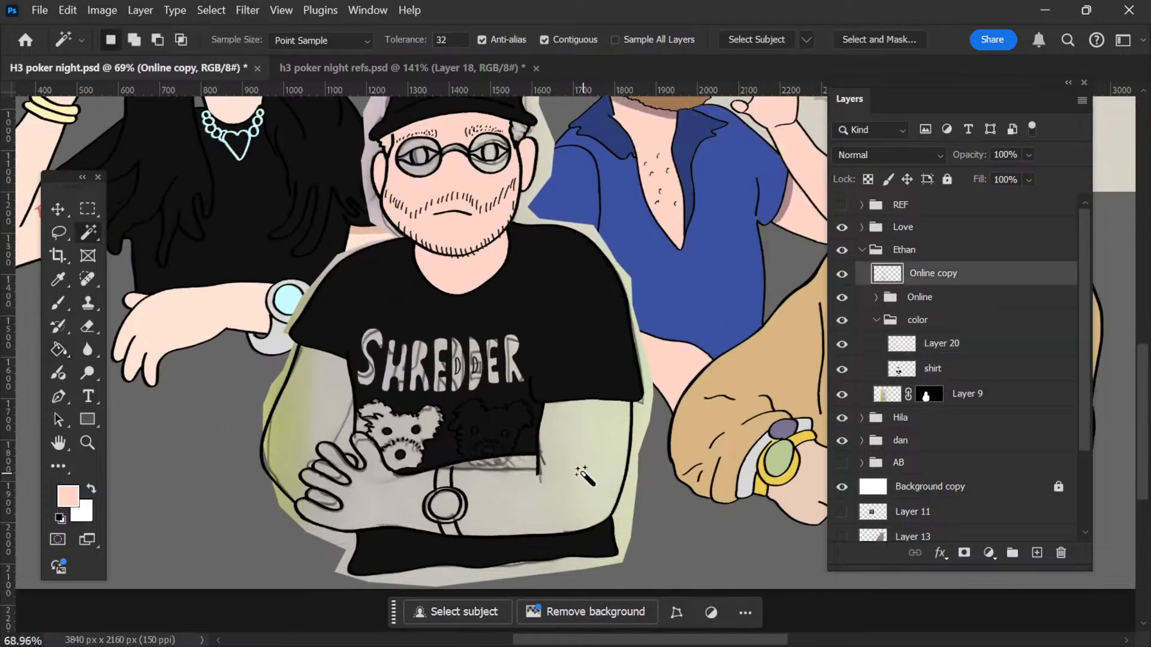
click(591, 486)
shift+click(368, 502)
shift+click(311, 435)
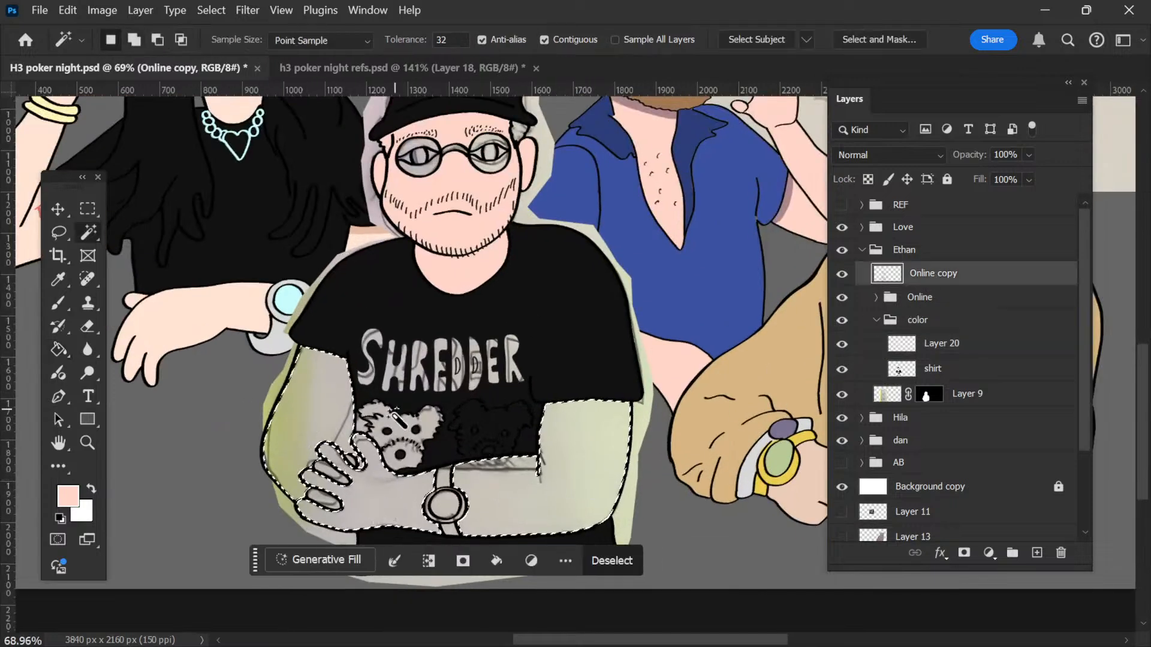
Step: Add the remaining enclosed finger areas of the hand to the arm selection
scroll(317, 493, up, 5)
shift+click(326, 439)
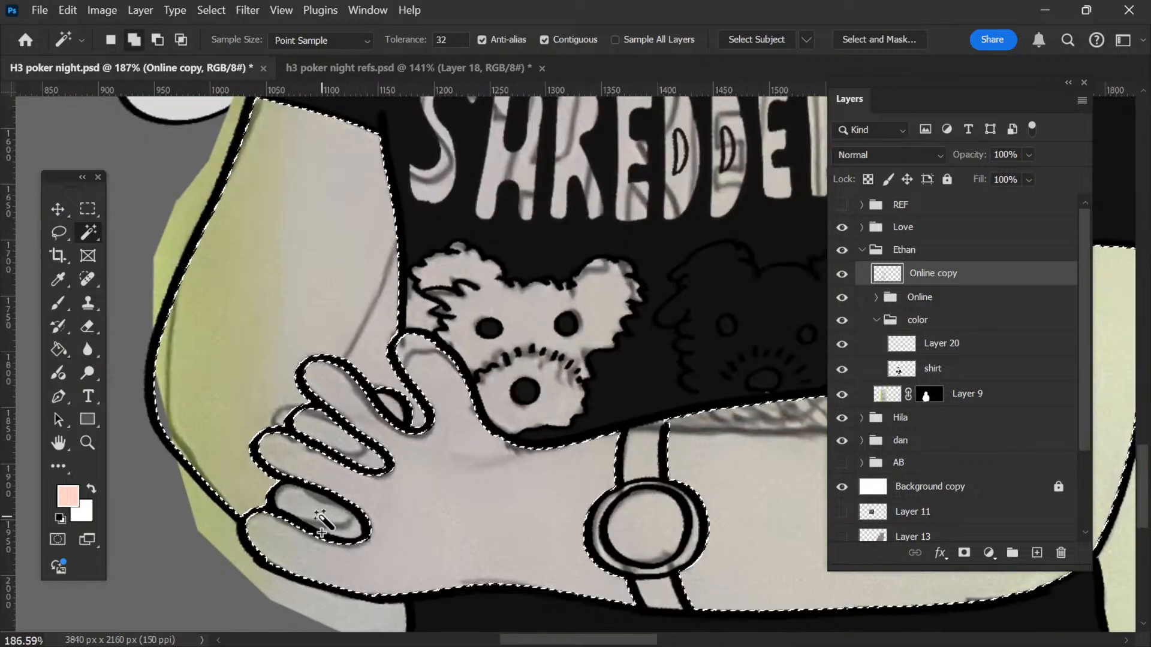
shift+click(319, 516)
shift+click(386, 420)
scroll(389, 433, down, 5)
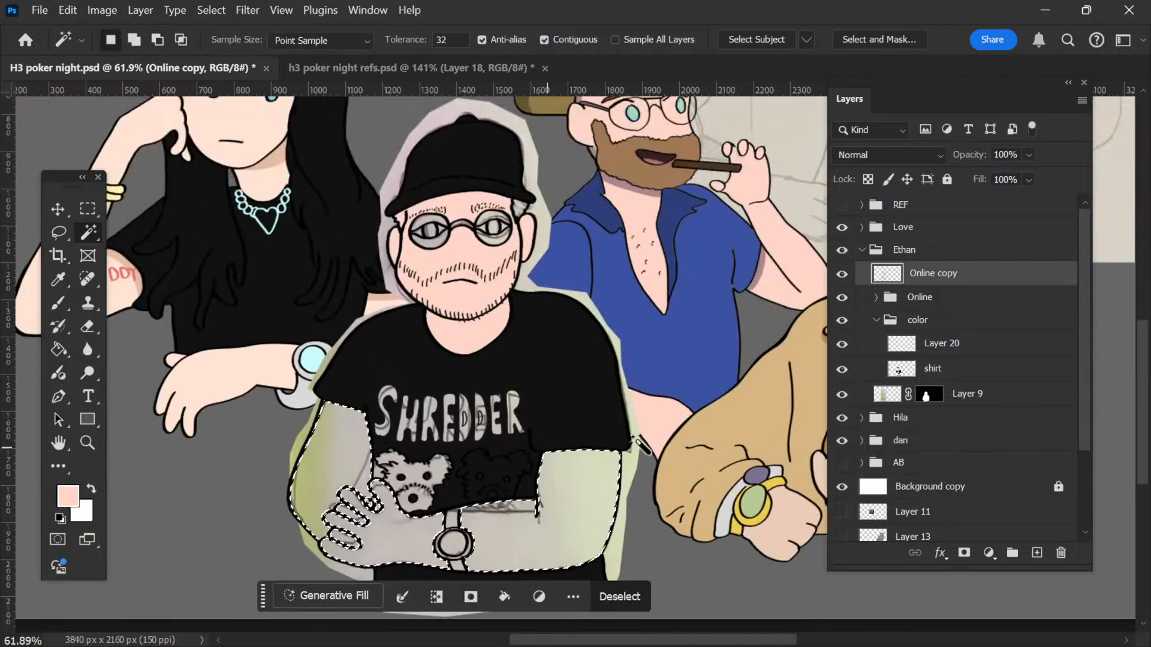
Step: Expand the selection around the capped man's arms and hand, and switch to the Paint Bucket tool
scroll(672, 422, up, 1)
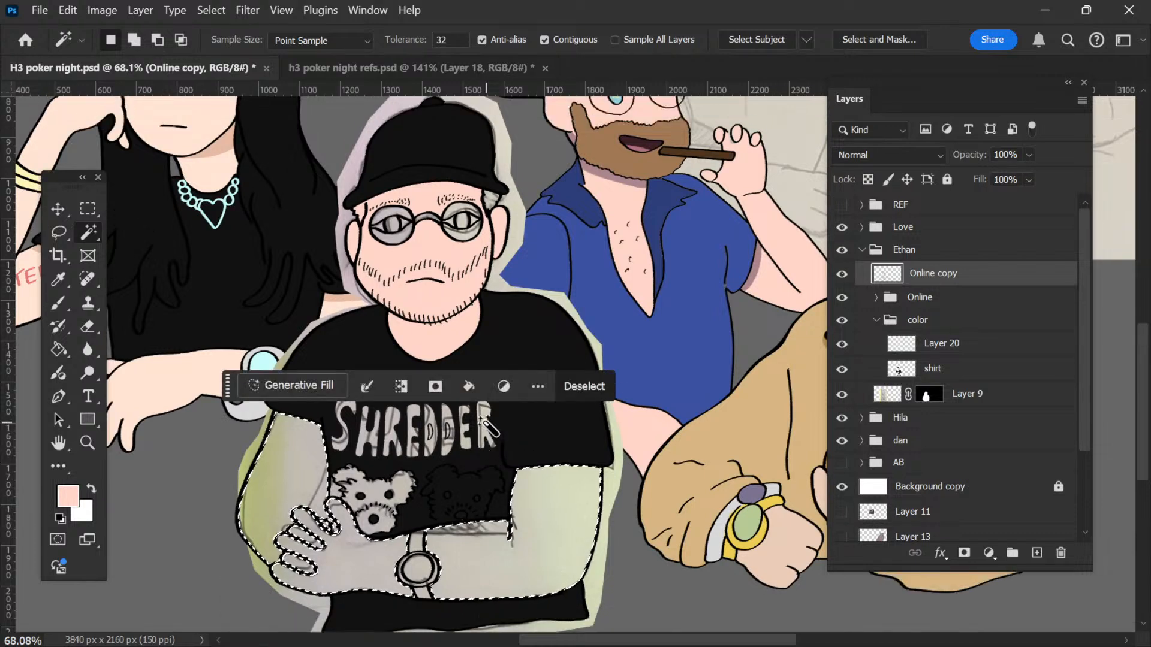
scroll(424, 285, down, 1)
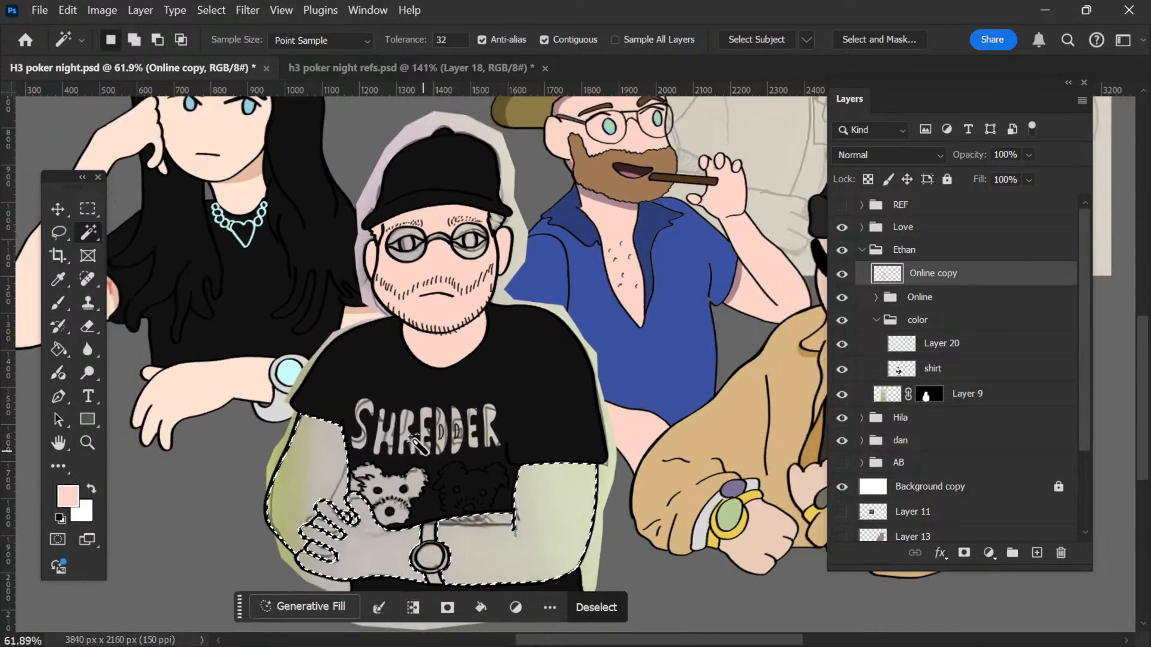
click(211, 10)
mouse_move(336, 271)
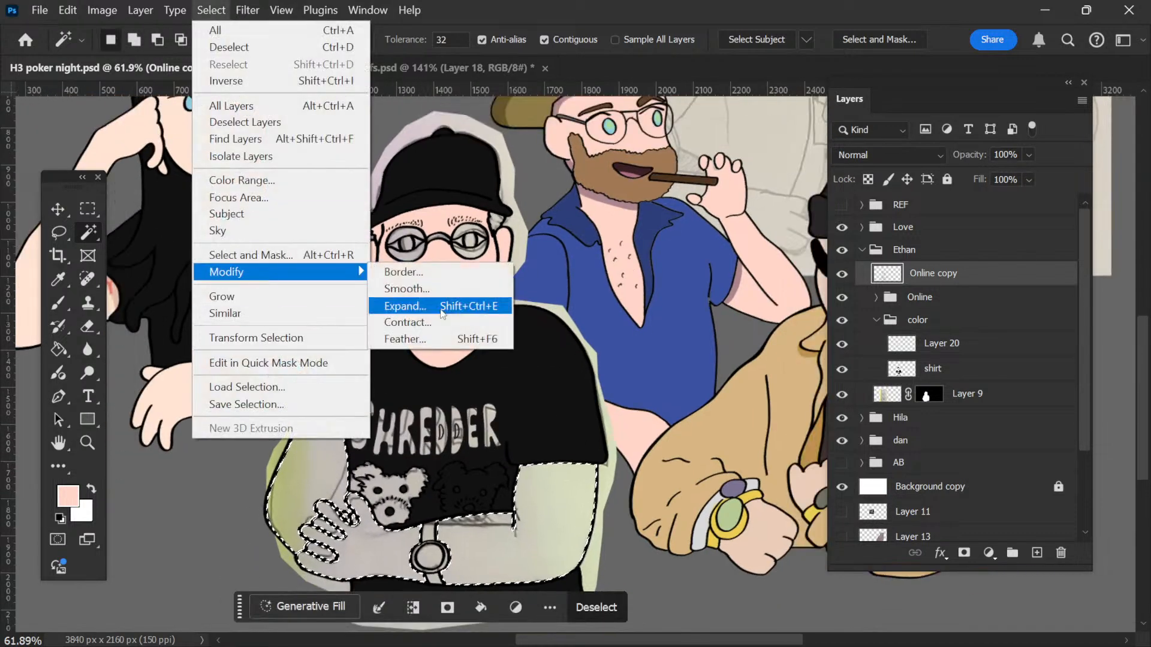
click(448, 306)
click(600, 334)
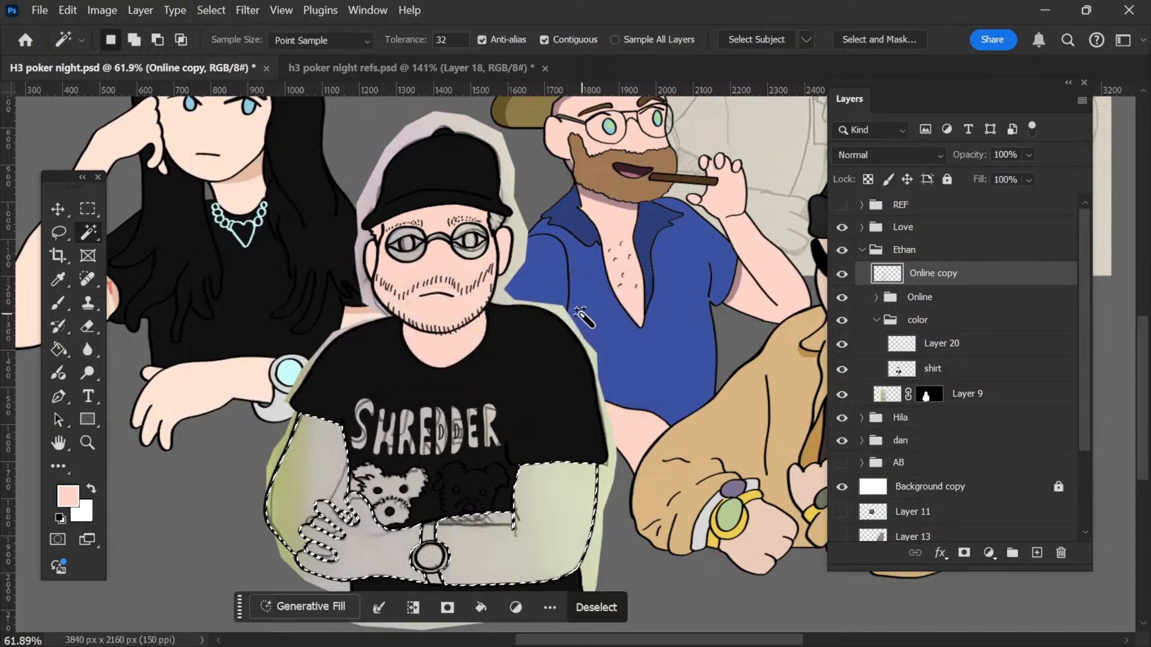
key(g)
click(552, 511)
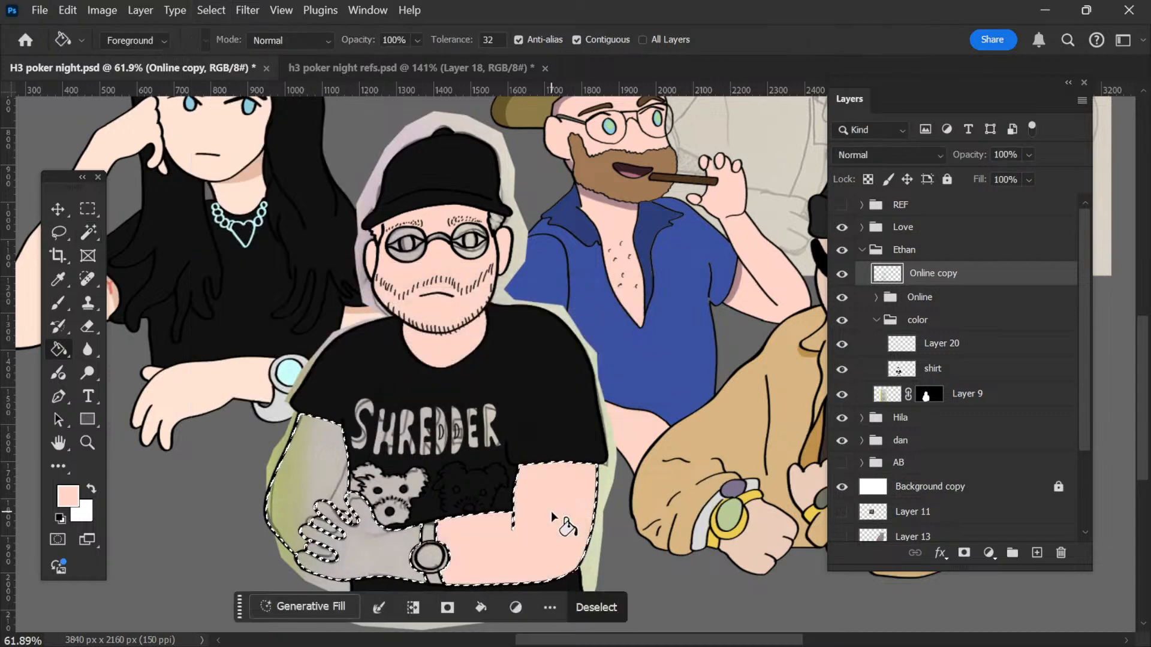
click(400, 555)
click(314, 470)
click(326, 544)
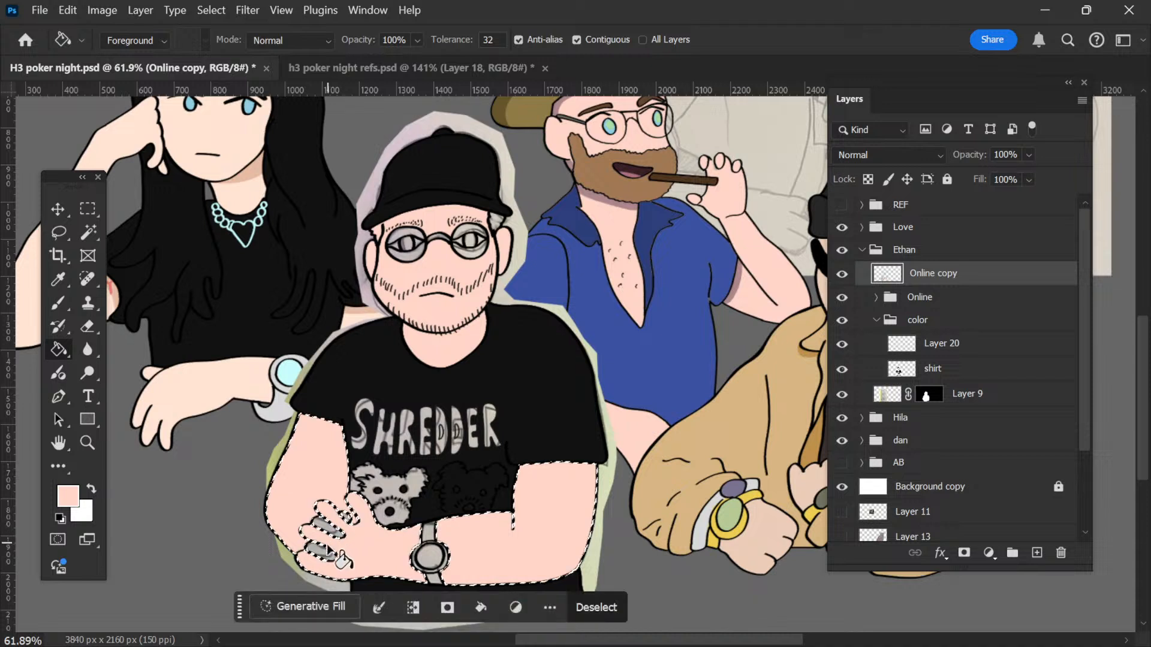
click(339, 533)
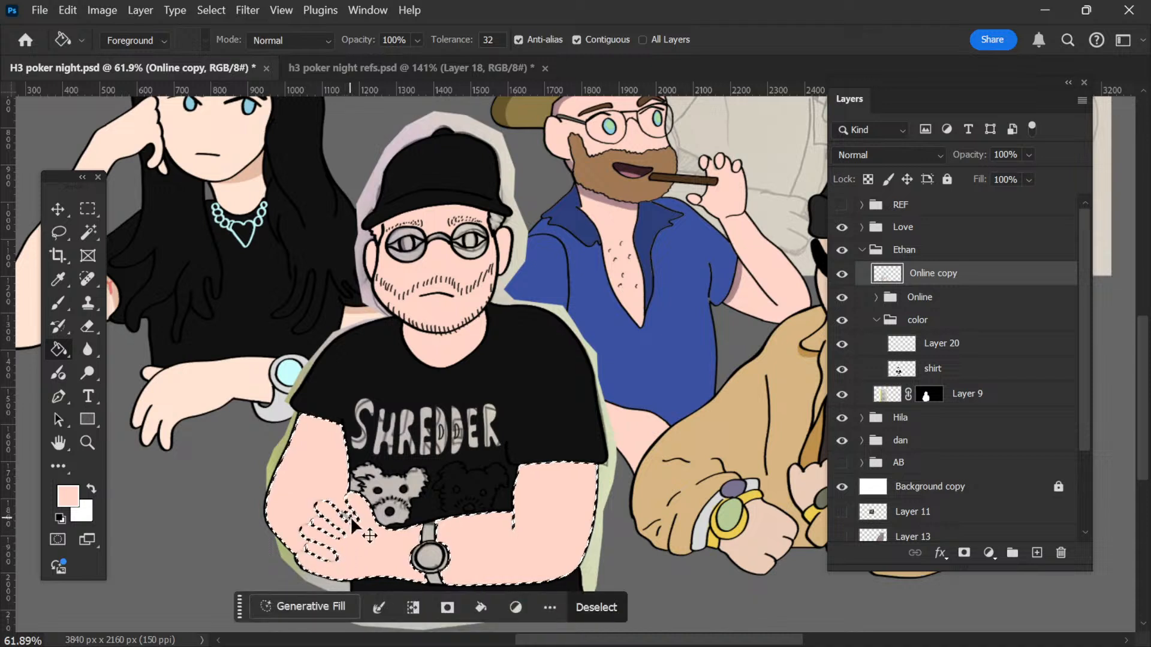
key(ctrl+d)
key(ctrl+z)
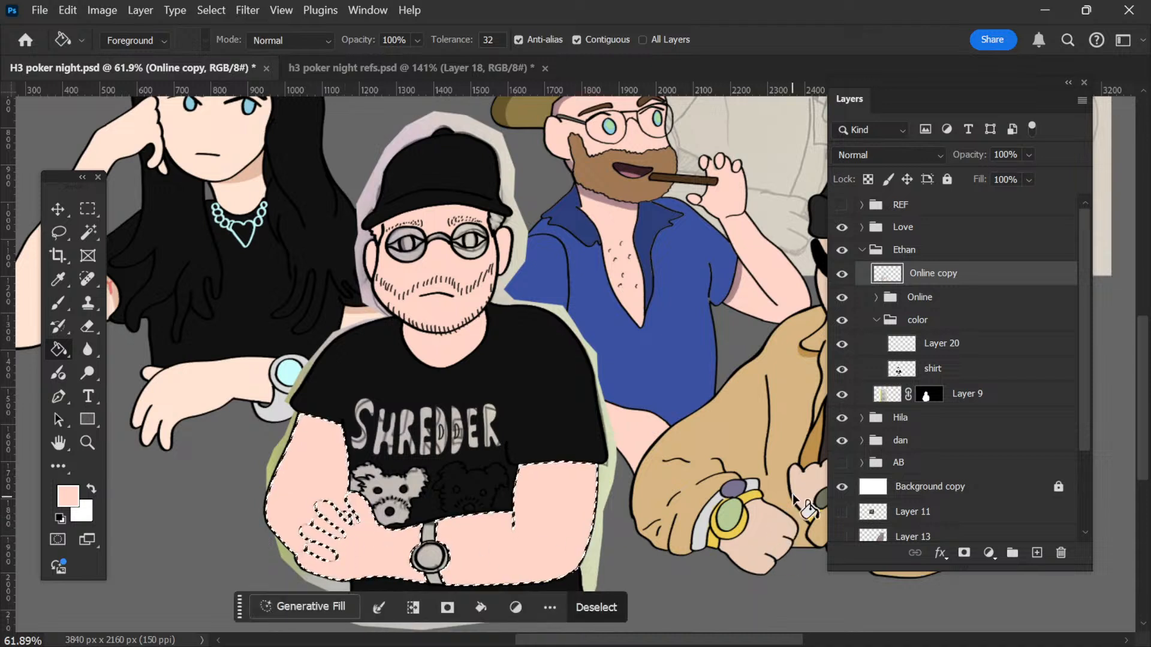
key(ctrl+d)
key(ctrl+z)
key(ctrl+z)
key(ctrl+z)
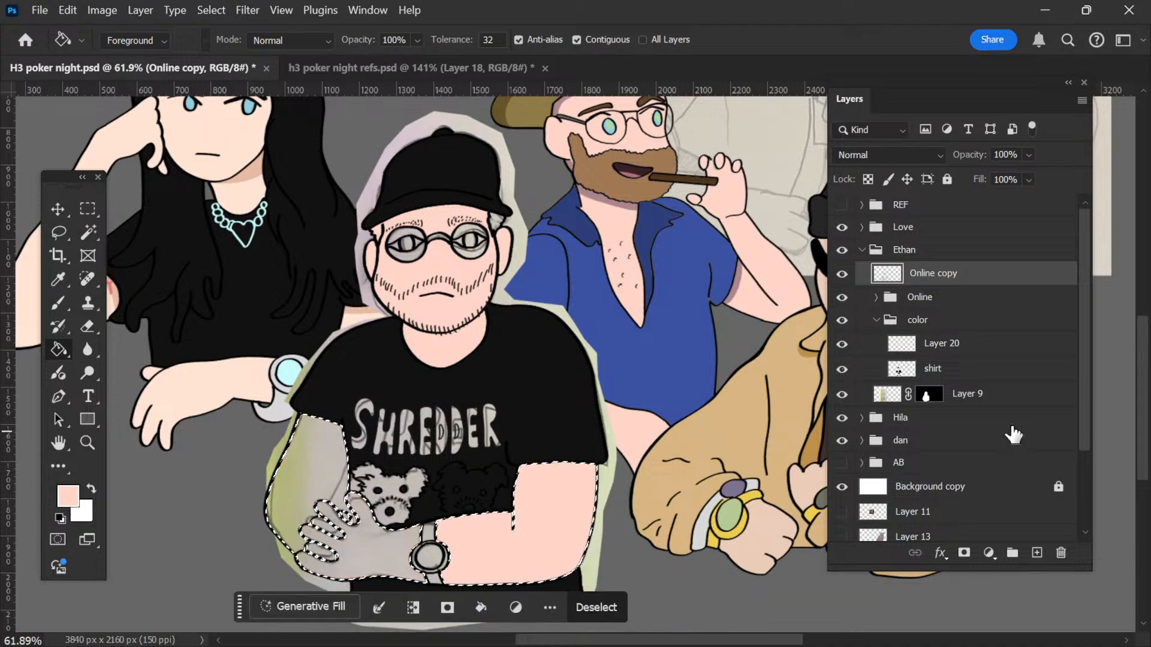
Step: Fill the selected arms, hand and fingers with the pink skin tone on Layer 20, and deselect
click(842, 346)
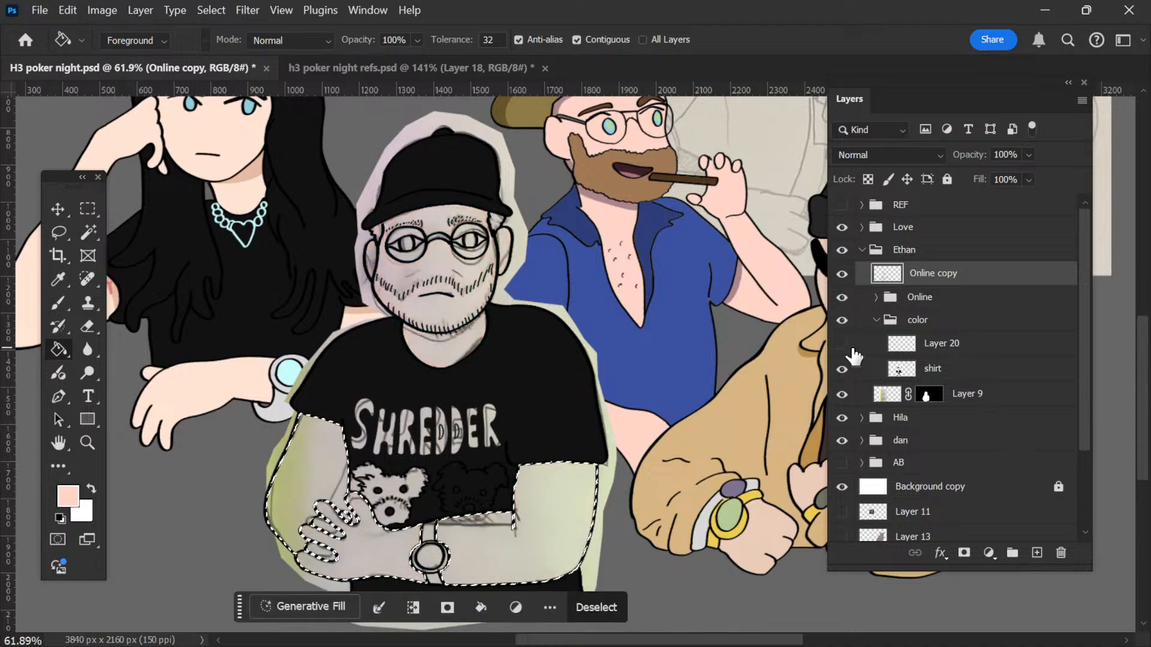
click(842, 345)
click(876, 343)
click(556, 526)
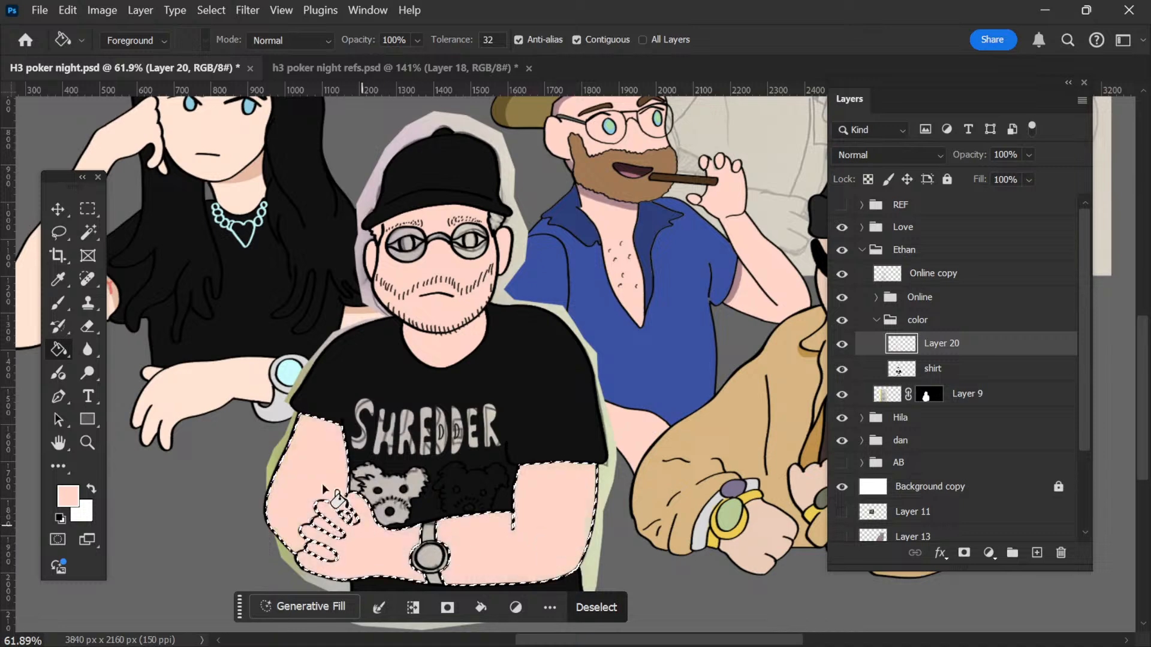
key(ctrl+d)
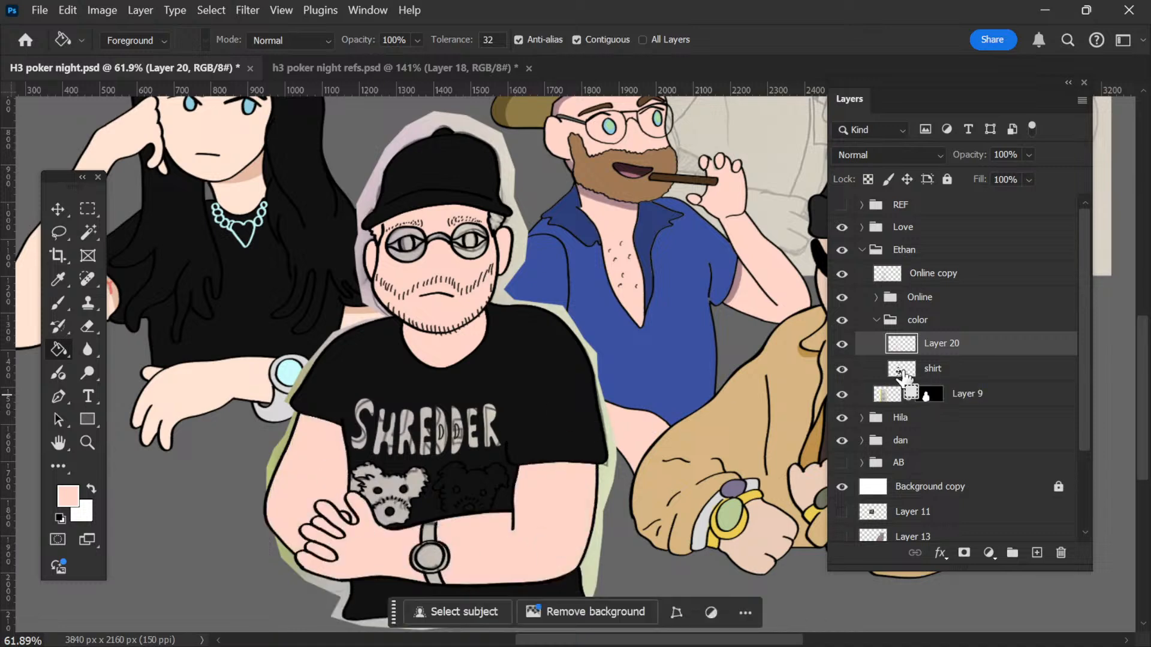
Step: Shift the skin colour of Layer 20 with Hue/Saturation, setting the hue to +8
key(ctrl+u)
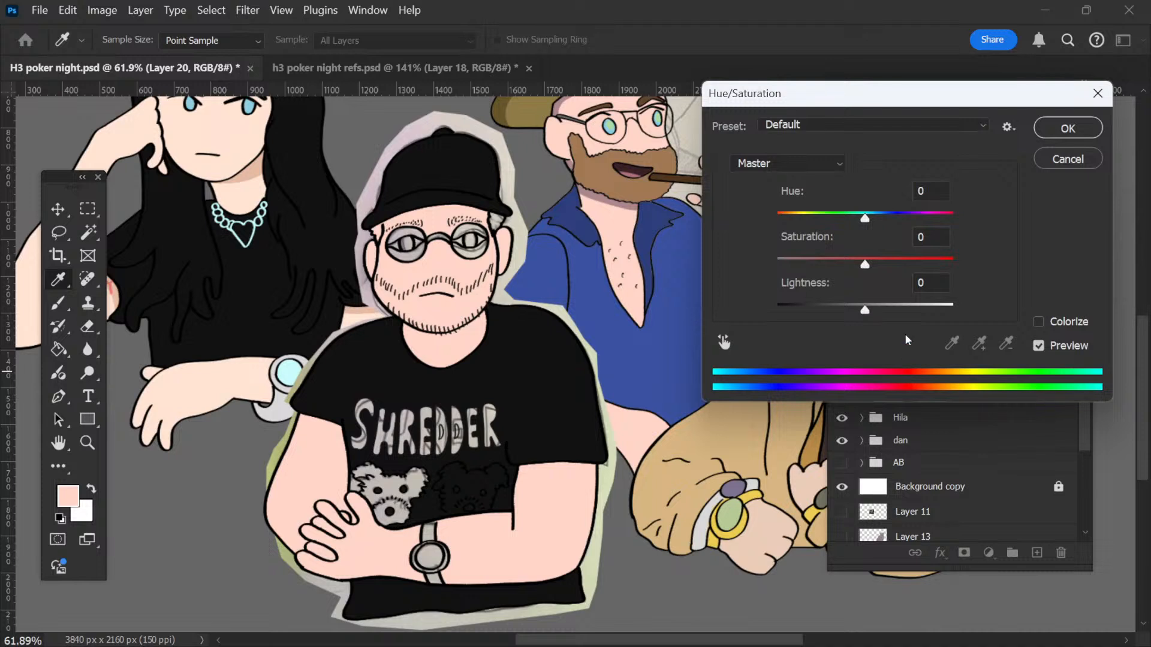
drag(844, 99, 719, 130)
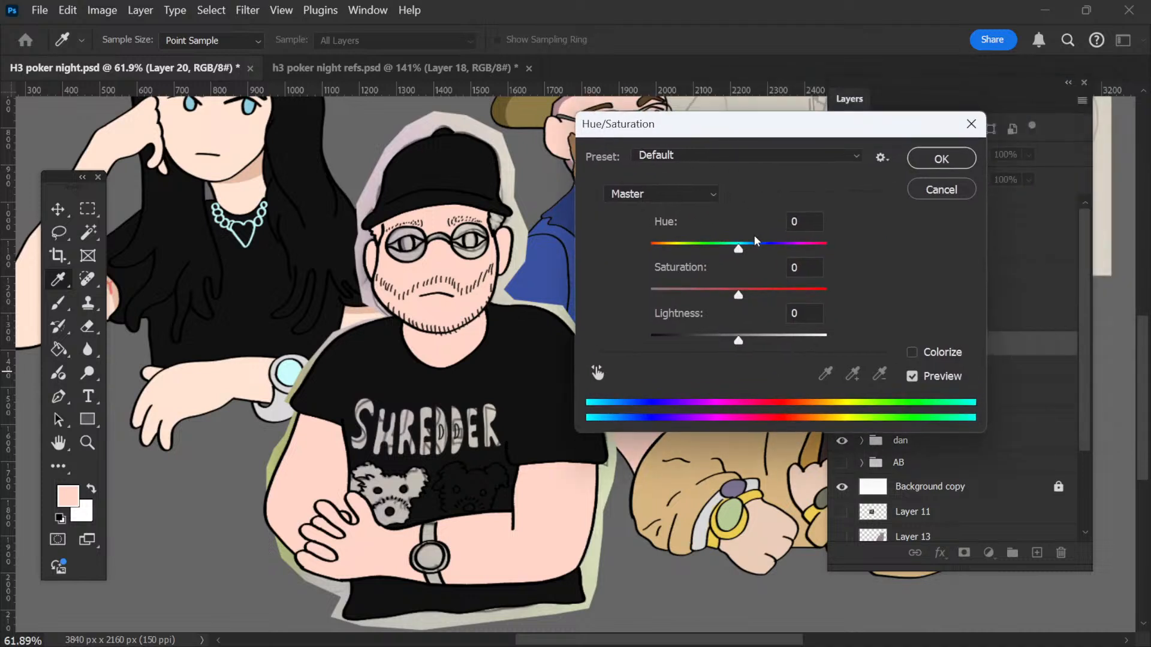
drag(736, 247, 749, 247)
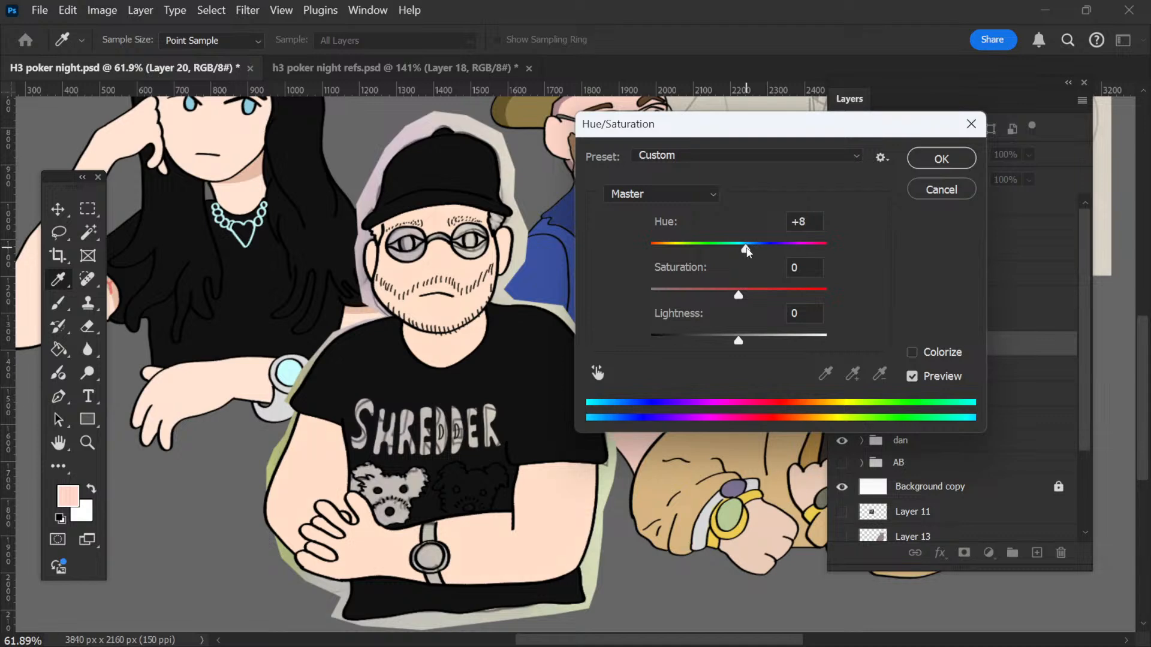
click(918, 162)
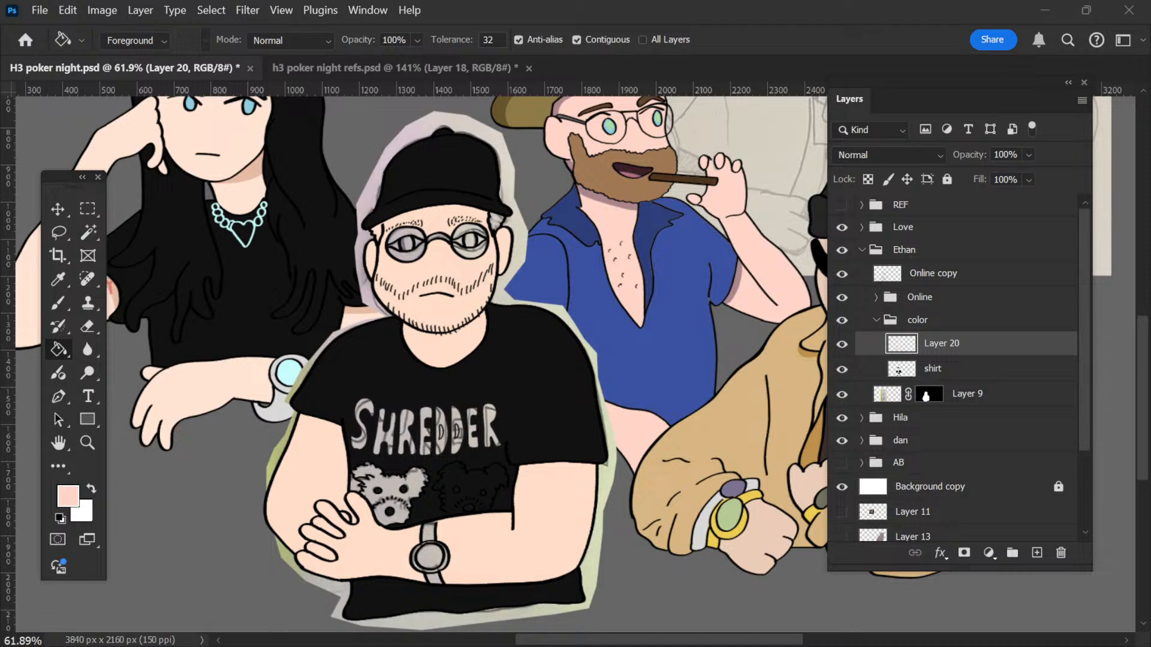
drag(324, 645, 635, 1)
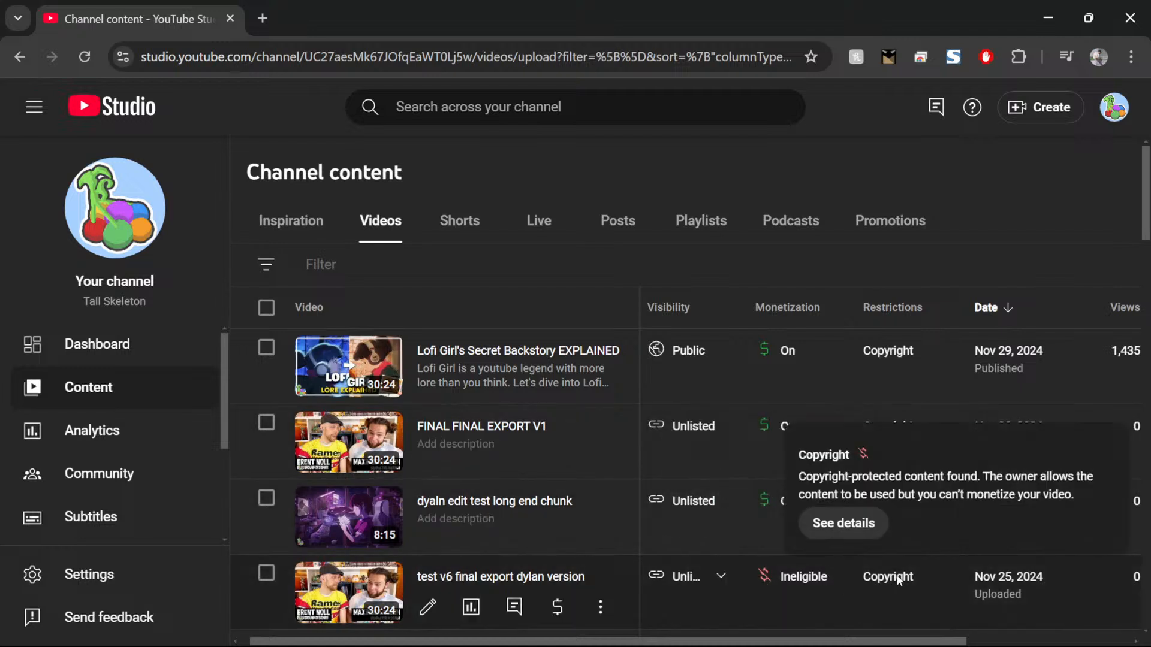
Step: In YouTube Studio, examine the status and identified content in the copyright details of the ineligible test v6 video, and close them
mouse_move(881, 578)
click(844, 525)
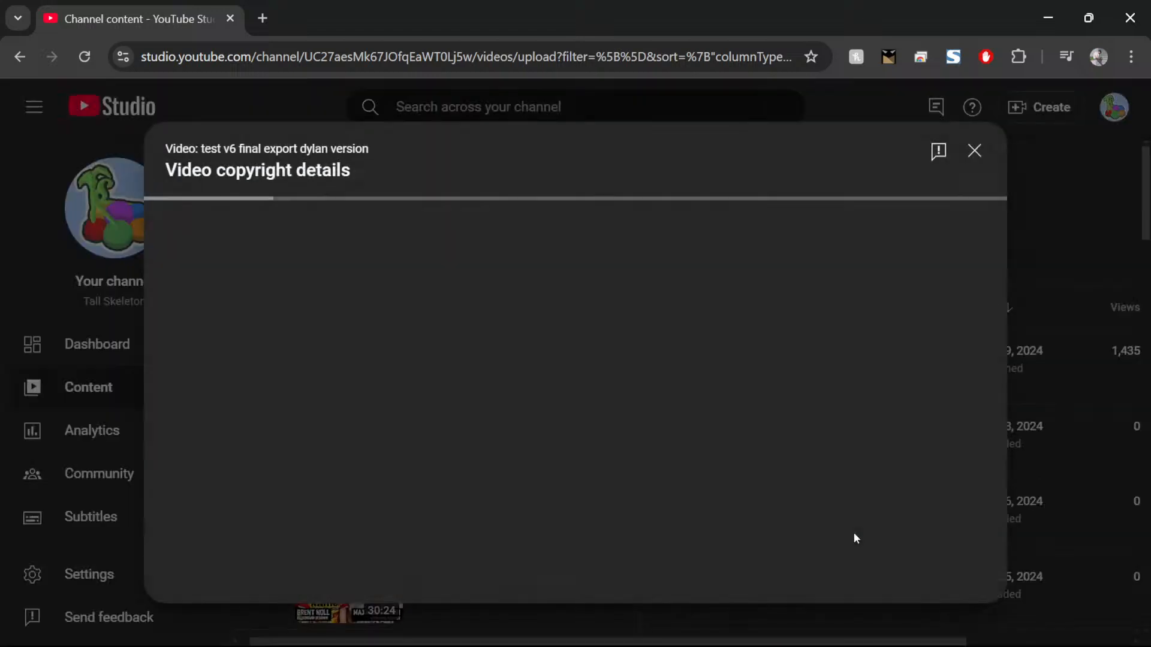
scroll(333, 486, down, 3)
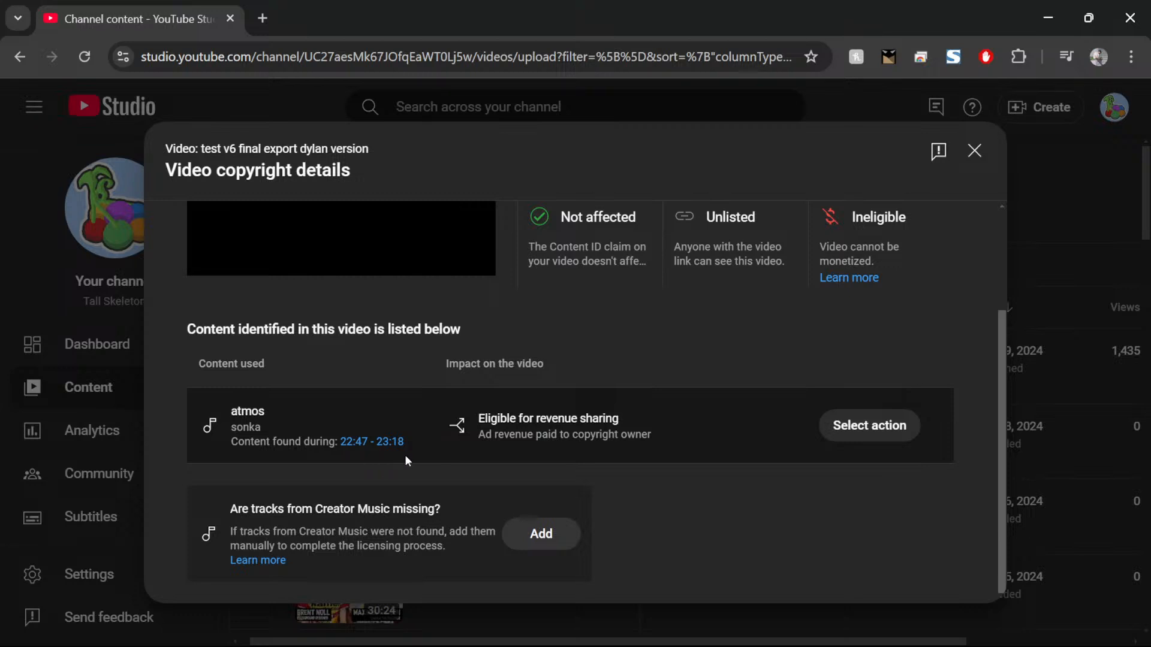
scroll(409, 450, up, 3)
scroll(420, 456, down, 2)
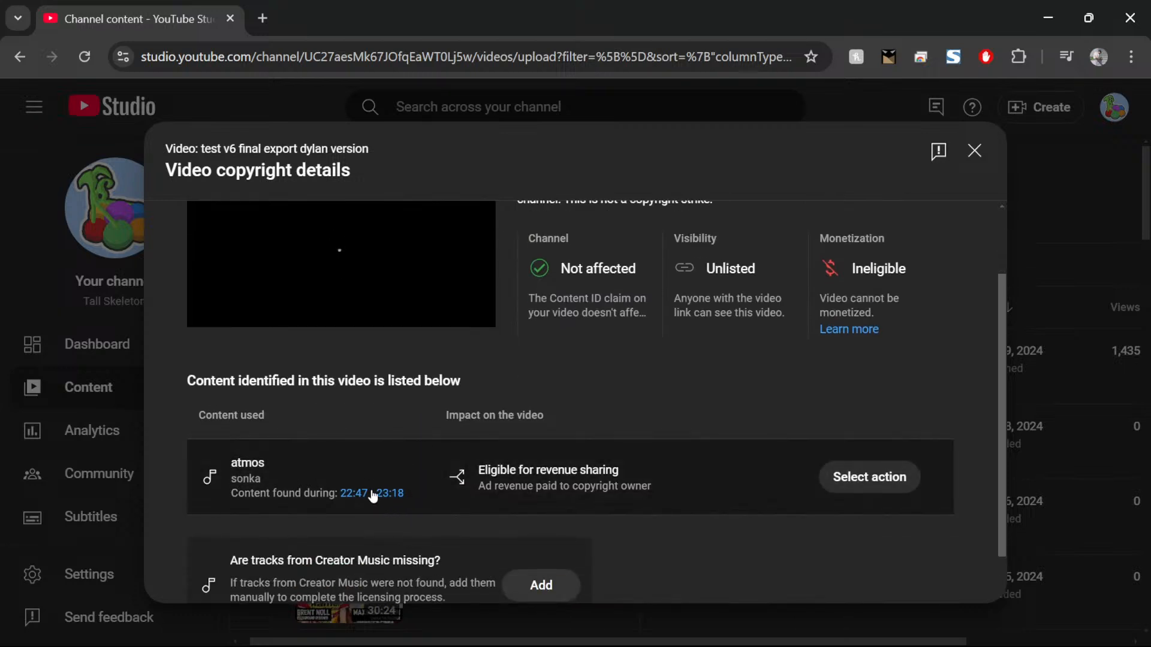
scroll(360, 478, up, 3)
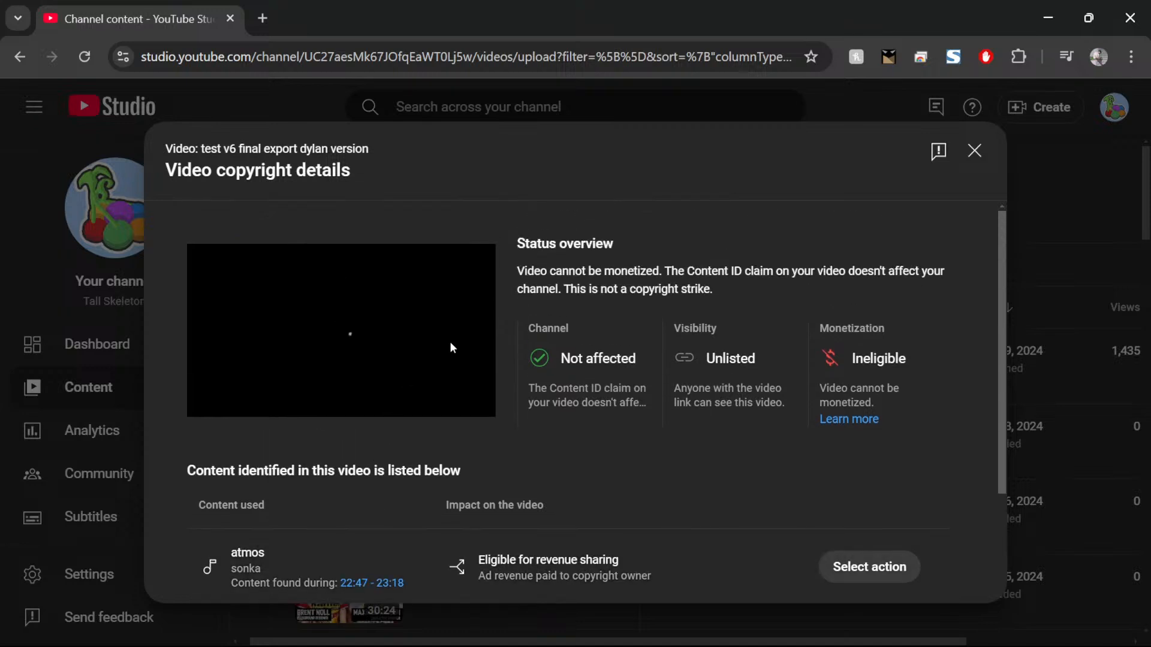
scroll(450, 348, down, 3)
scroll(387, 435, up, 3)
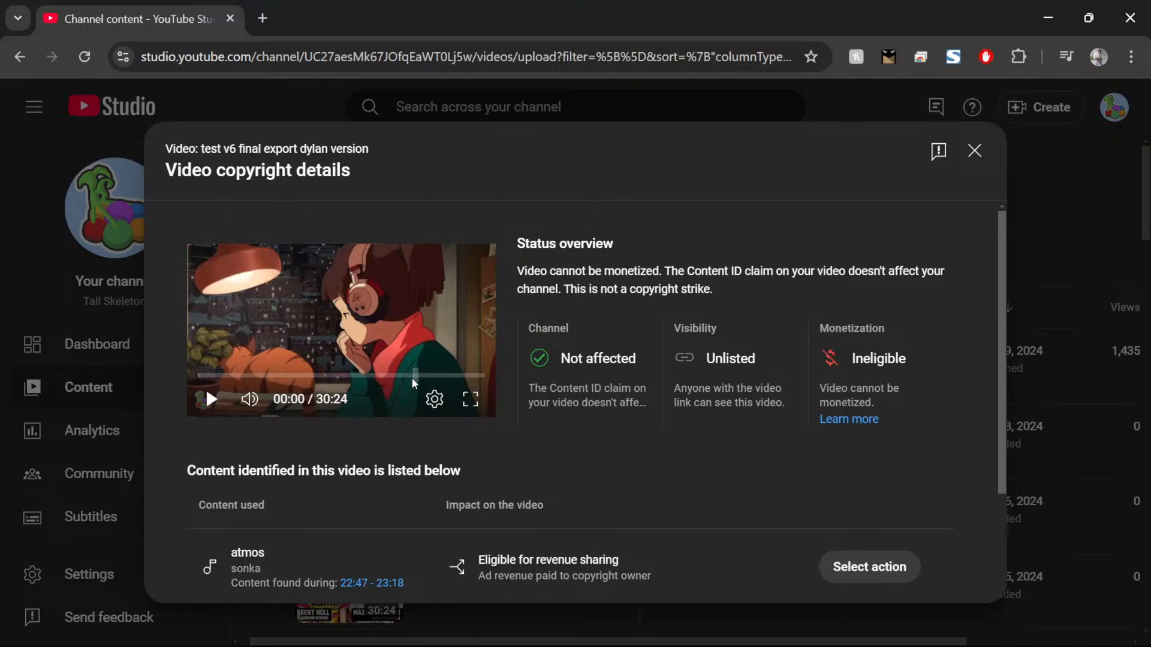
scroll(423, 447, down, 3)
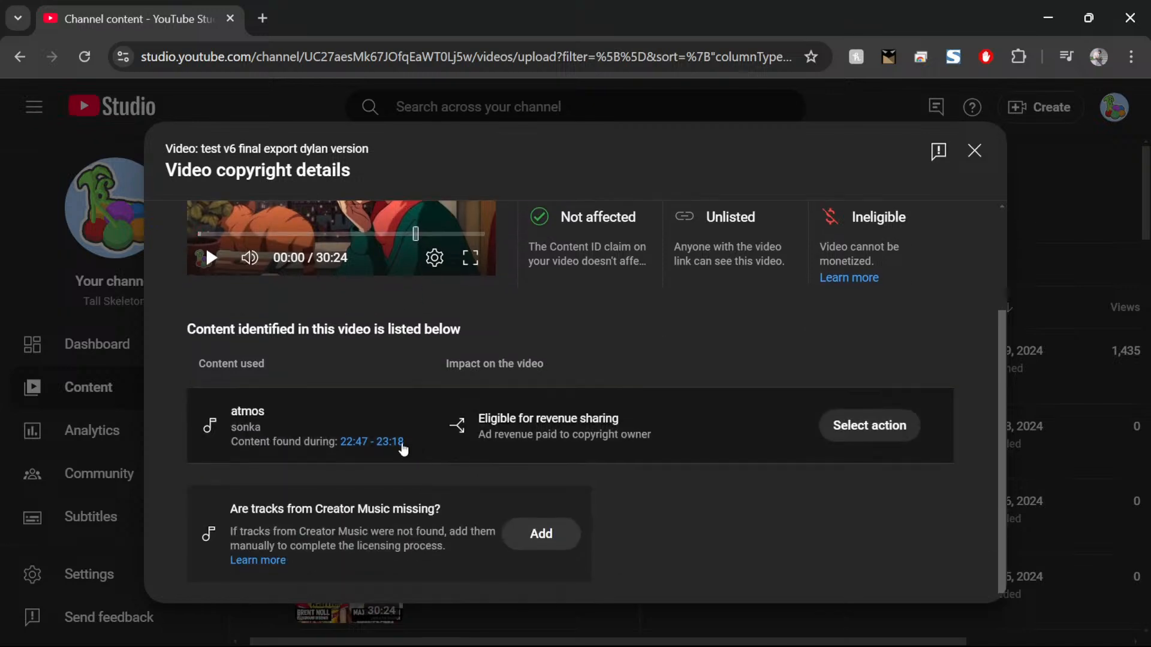
mouse_move(619, 368)
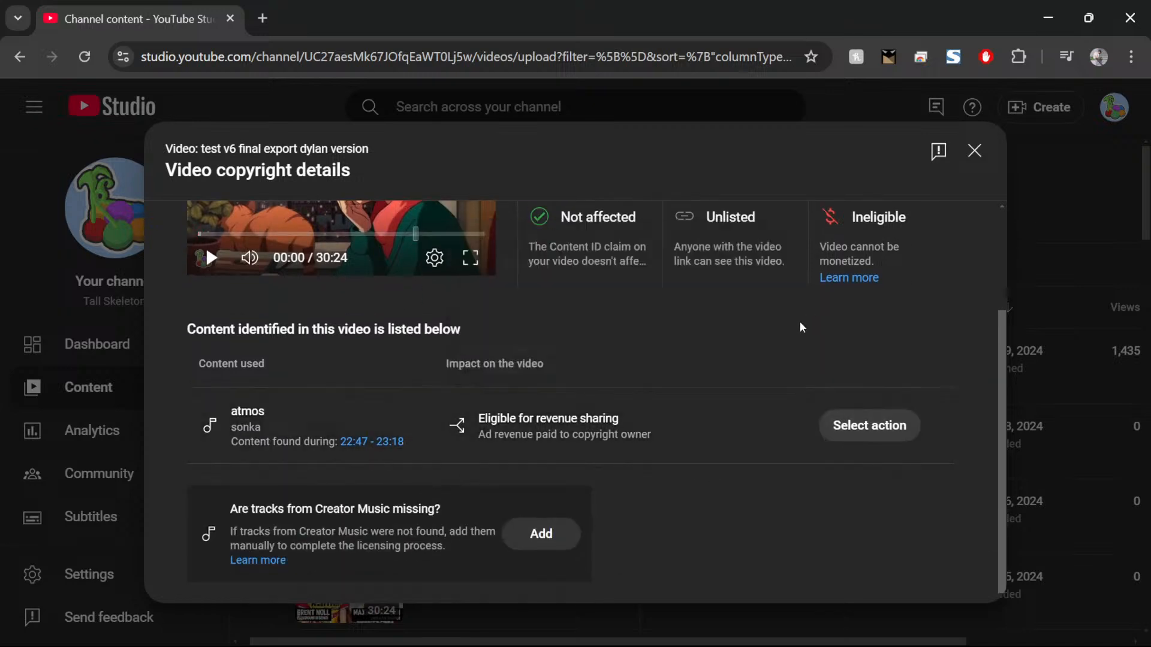
scroll(718, 515, up, 3)
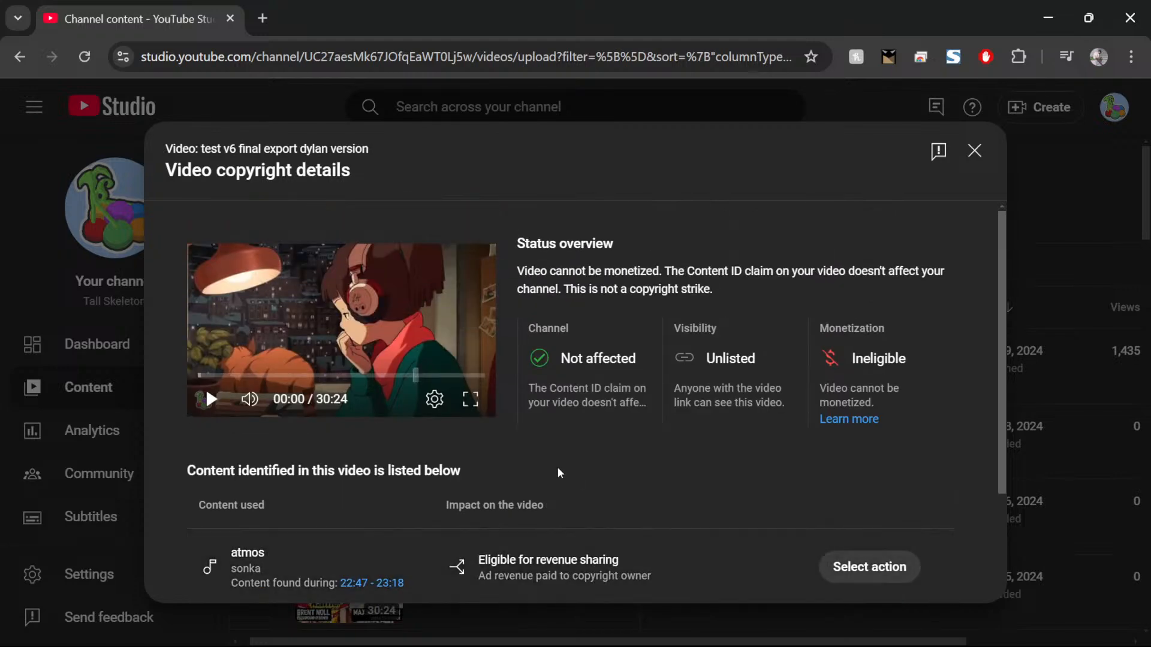
scroll(284, 466, down, 2)
click(974, 151)
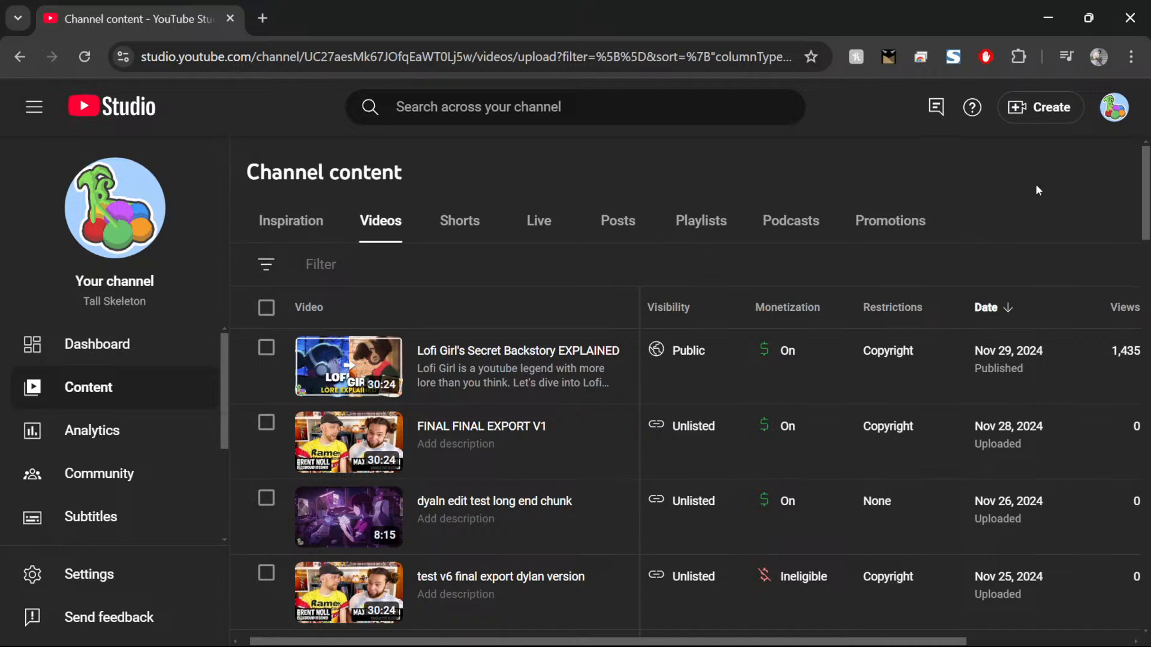
Step: Check the copyright details of the video Lofi Girl's Secret Backstory EXPLAINED for its identified content, and close them
scroll(677, 182, right, 4)
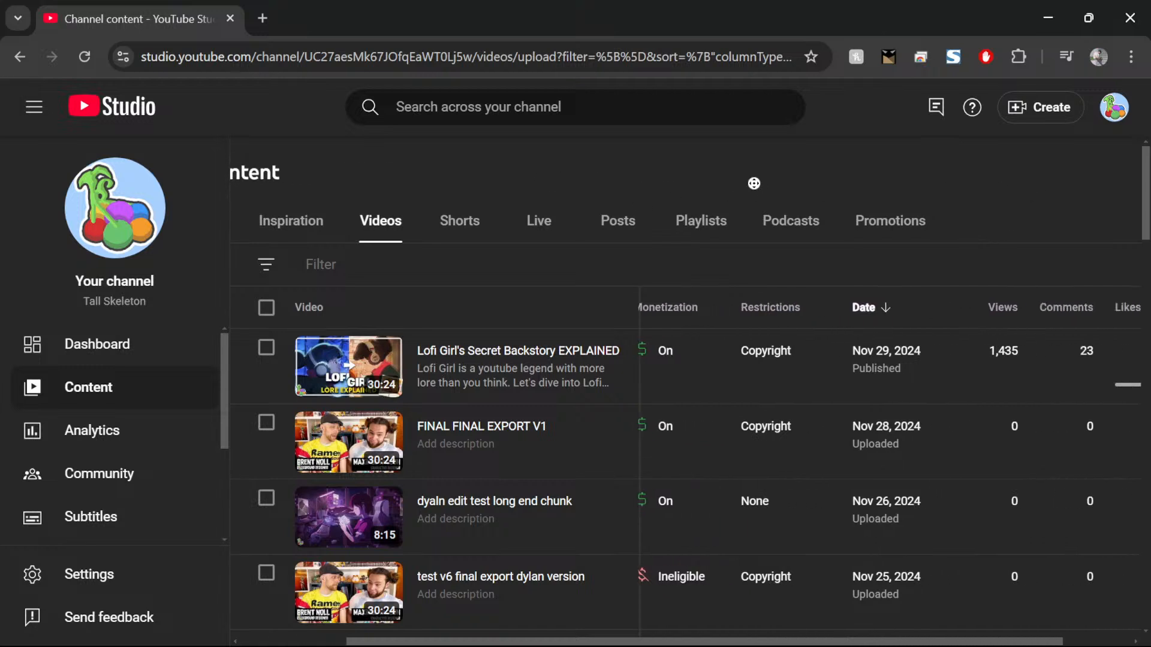
scroll(754, 184, left, 4)
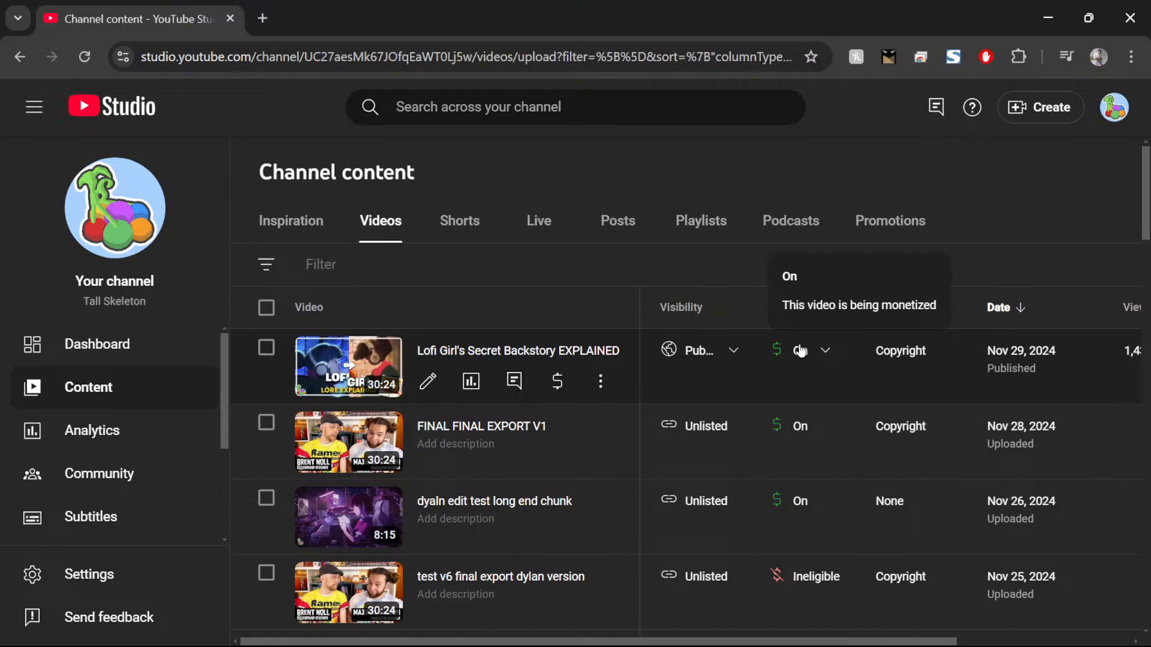
mouse_move(885, 348)
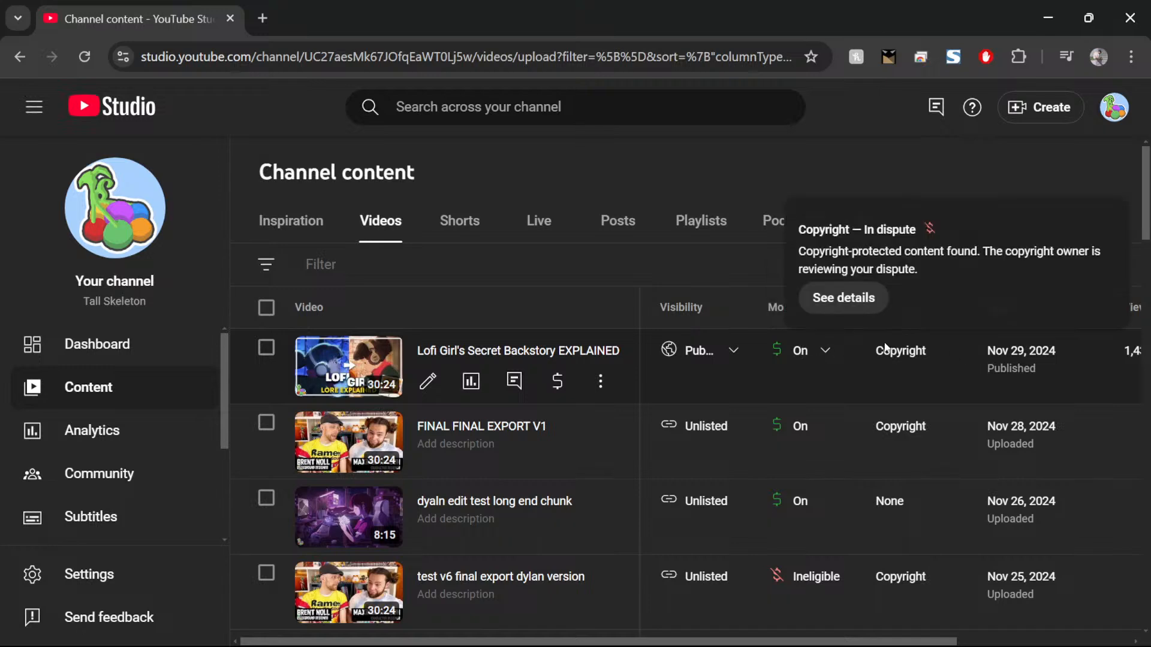
click(843, 298)
scroll(584, 366, down, 2)
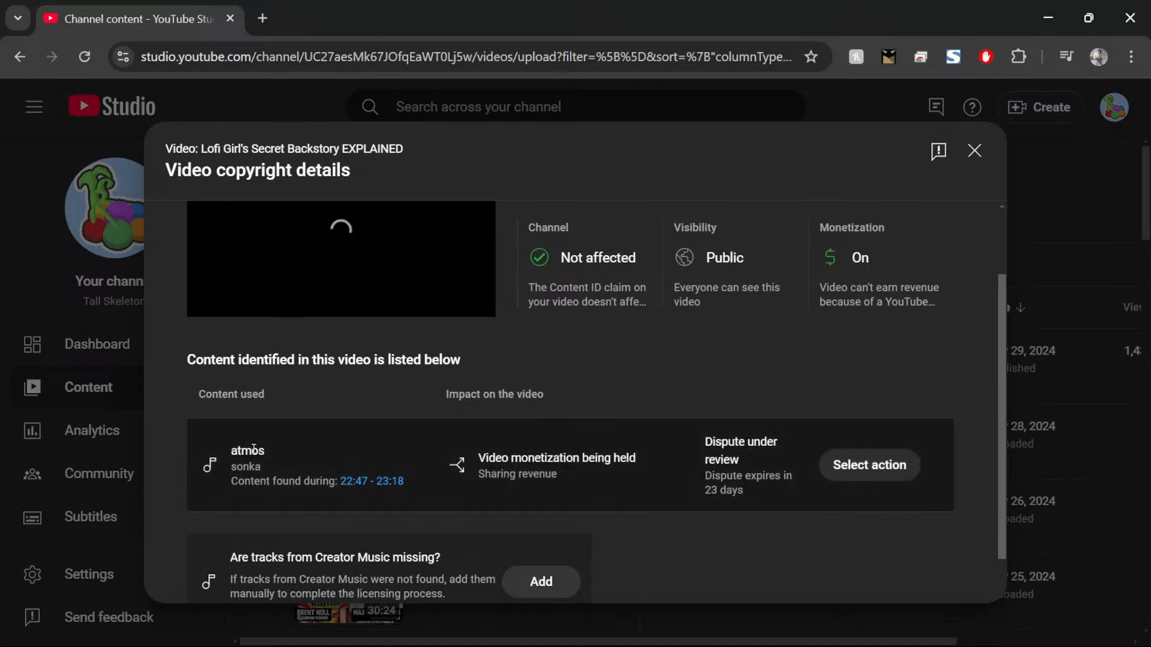
click(975, 150)
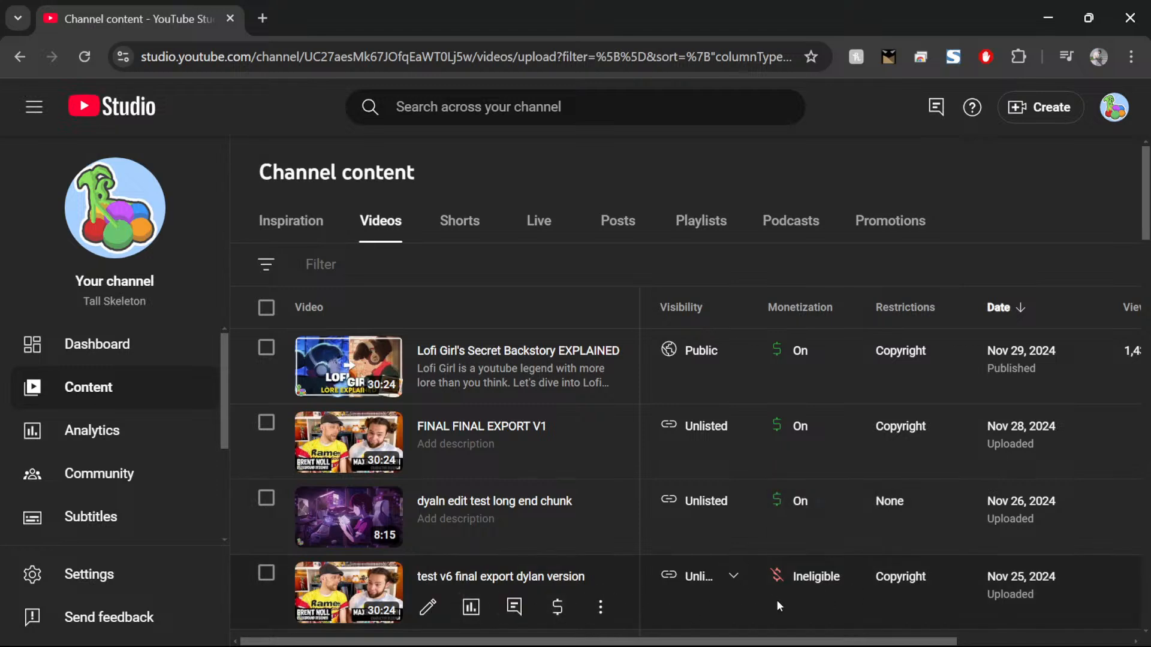
Step: Reopen the Lofi Girl video's copyright details and examine the copyright owners and revenue-sharing impact of the atmos claim
mouse_move(898, 353)
click(843, 298)
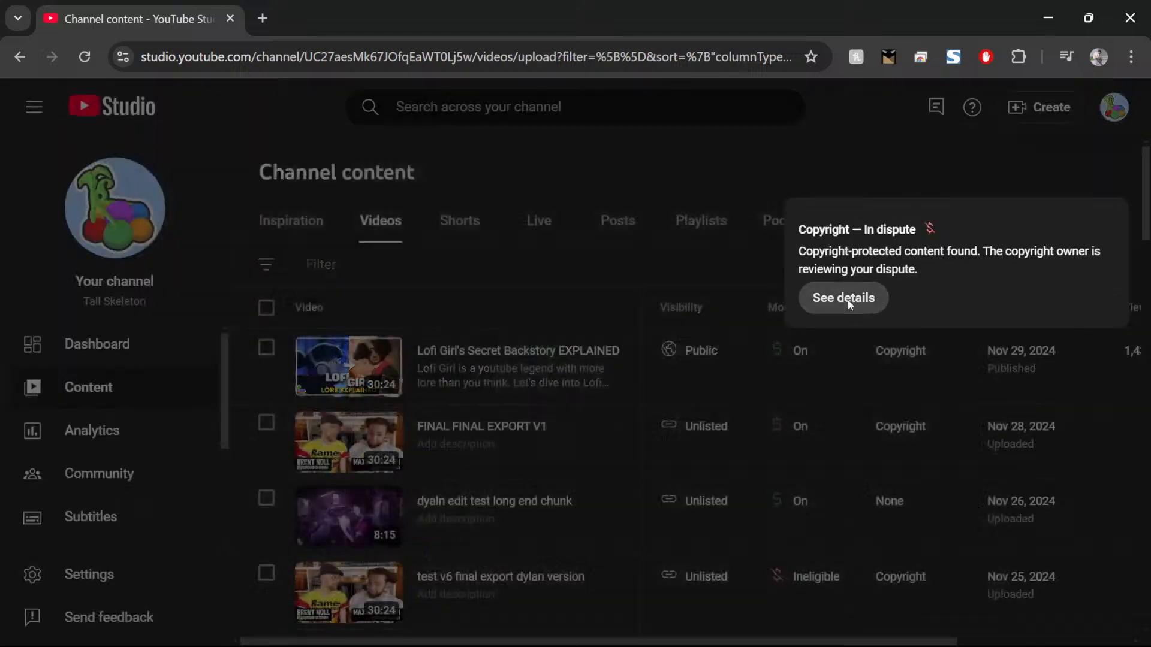
scroll(439, 466, down, 2)
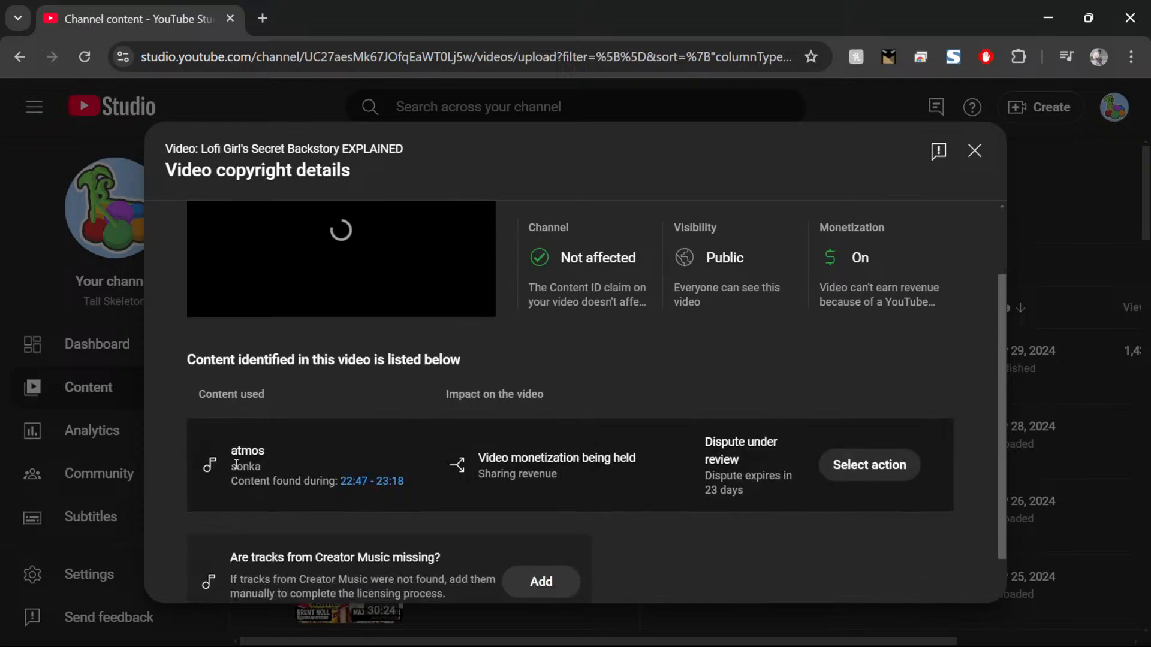
mouse_move(482, 460)
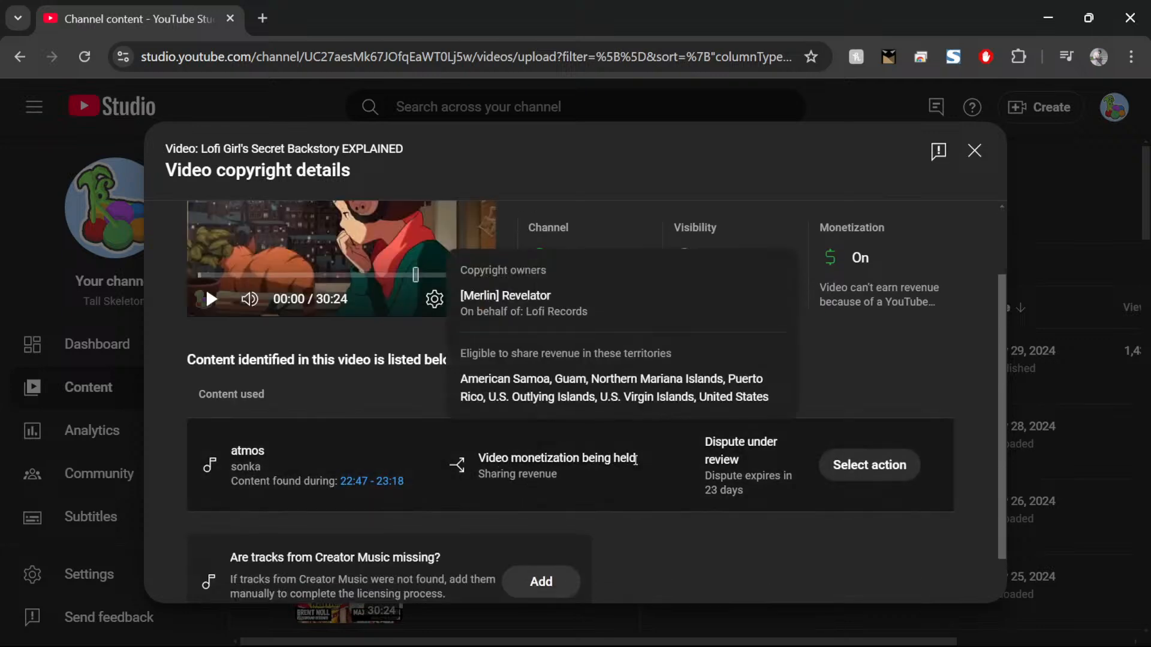
drag(485, 474, 552, 476)
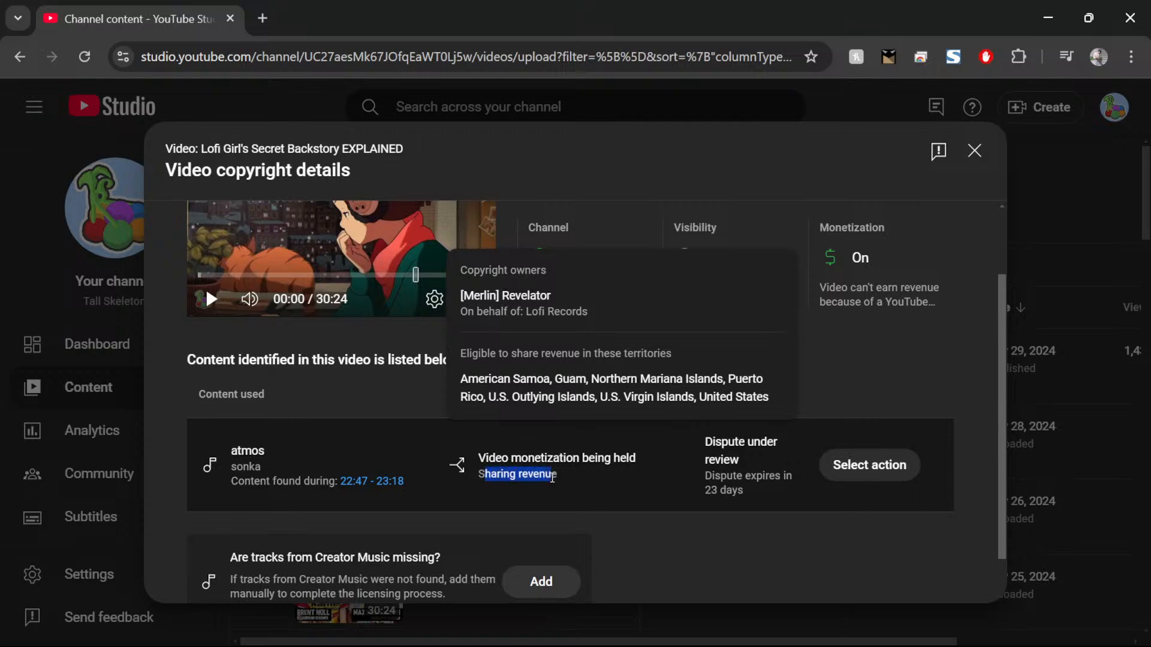
Step: Examine the atmos claim's revenue-sharing impact, copyright owners and eligible territories in the Lofi Girl video's copyright details
click(526, 475)
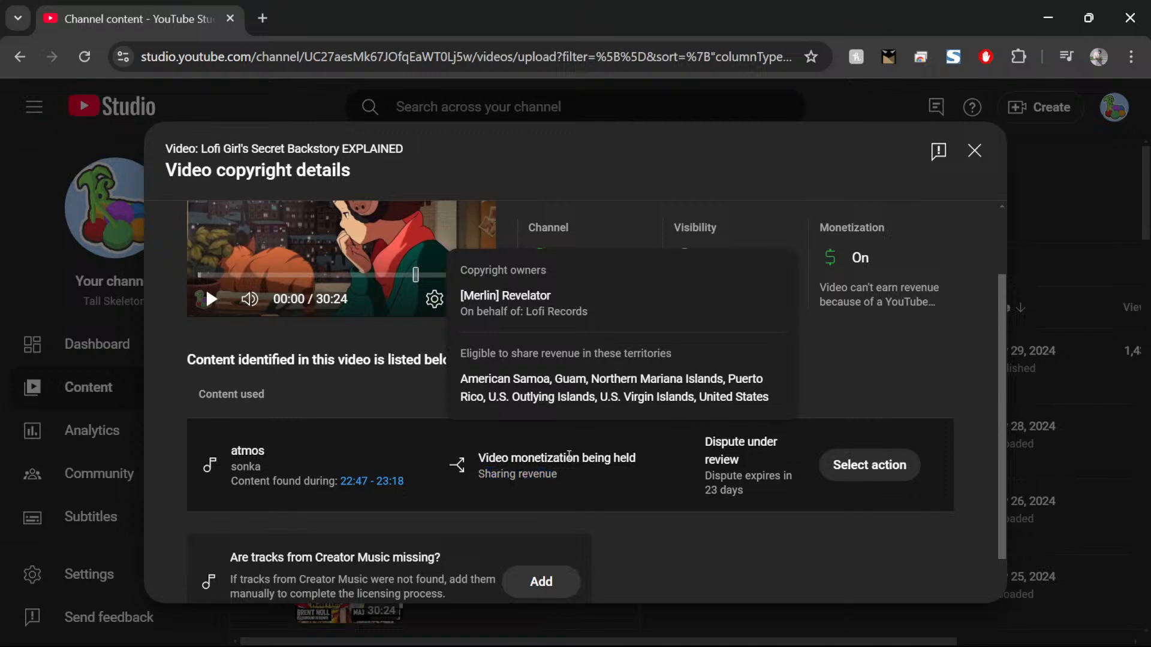
scroll(586, 482, up, 2)
drag(486, 564, 591, 571)
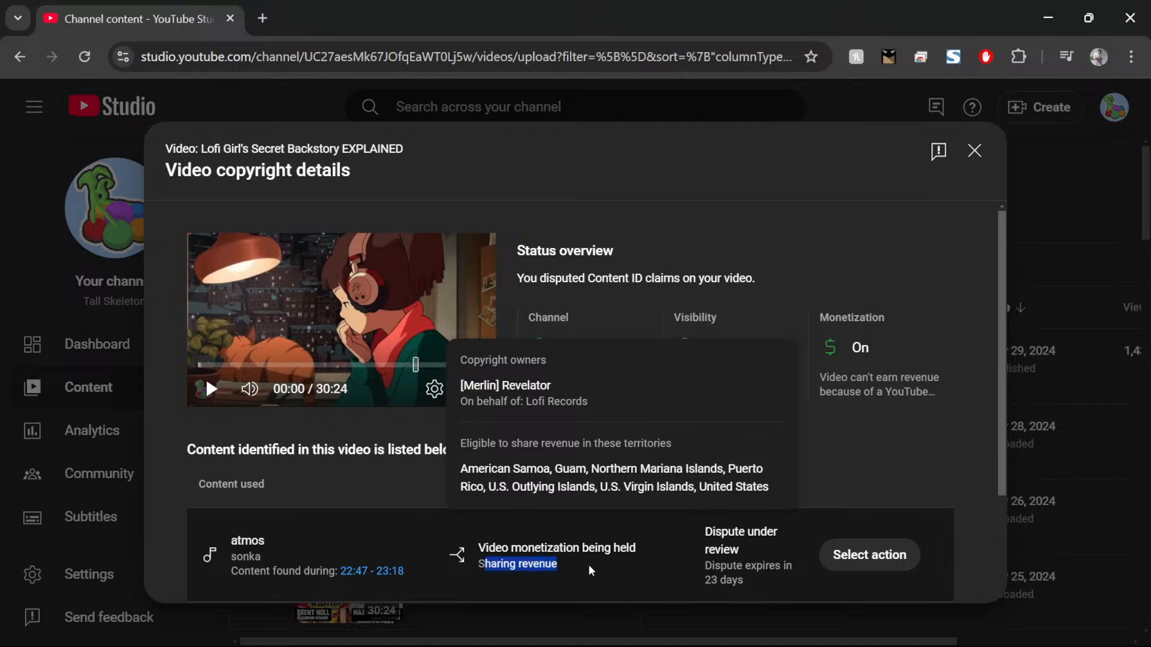
scroll(624, 559, down, 1)
click(688, 546)
mouse_move(542, 471)
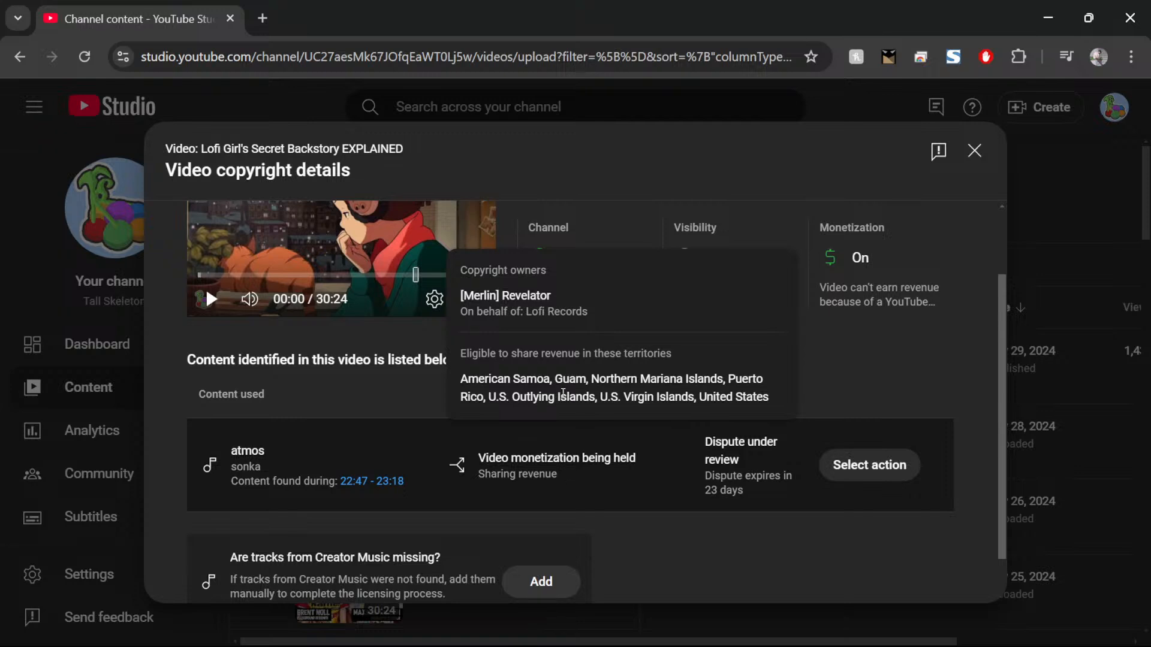
drag(514, 384, 749, 397)
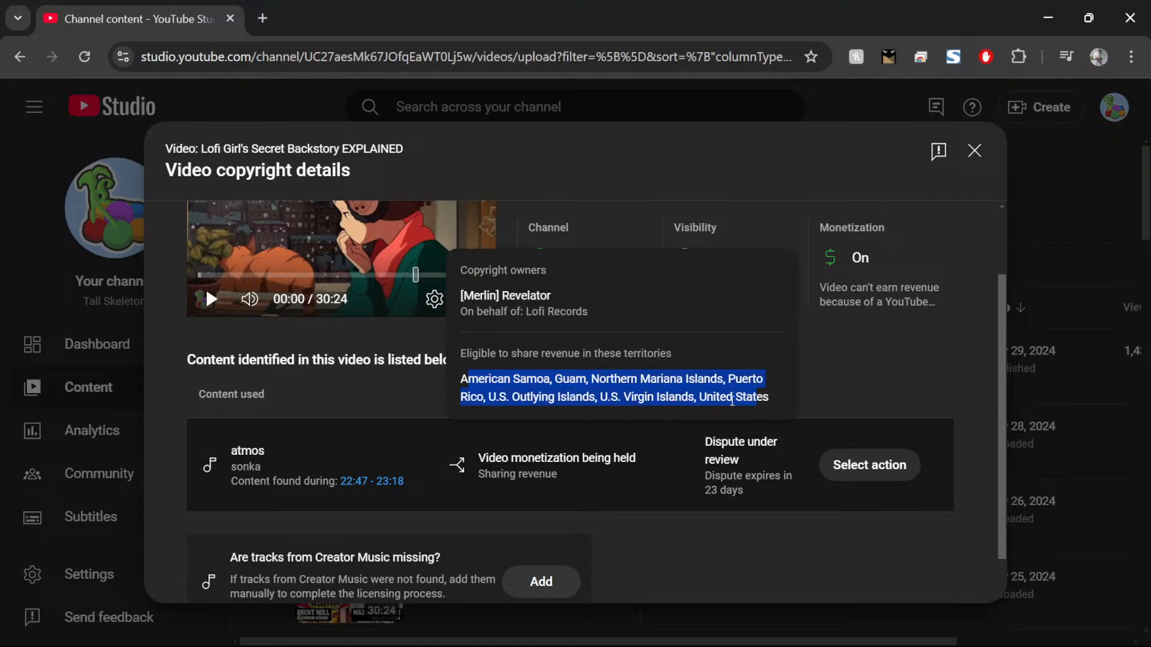
click(726, 398)
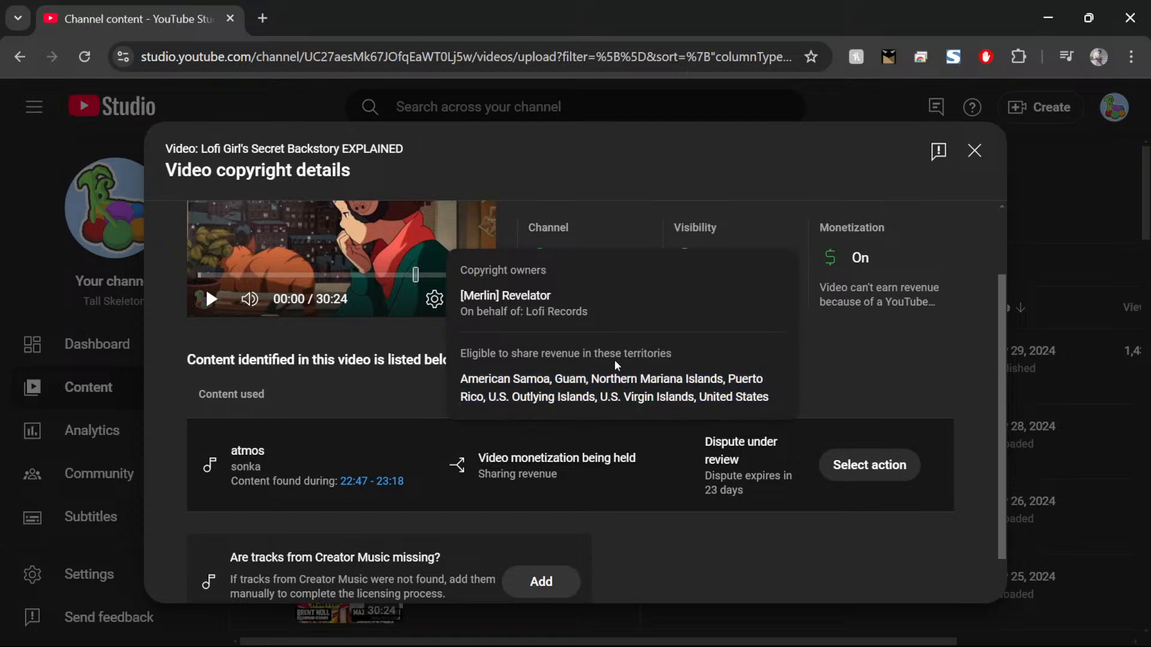
drag(776, 404, 457, 383)
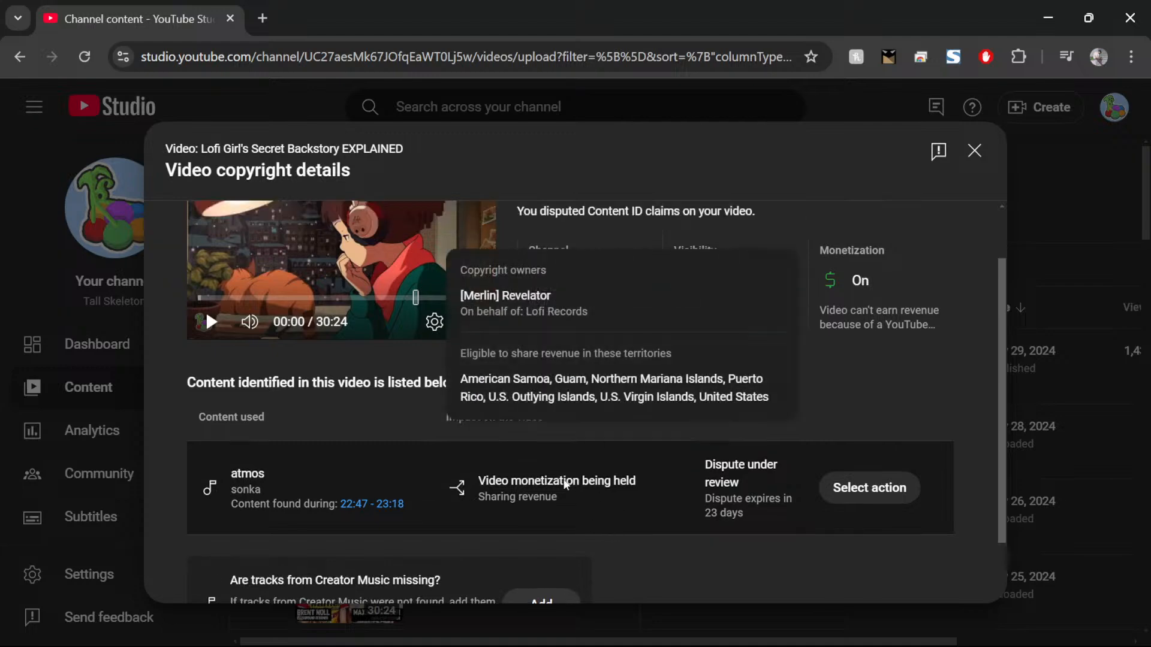
scroll(605, 506, up, 2)
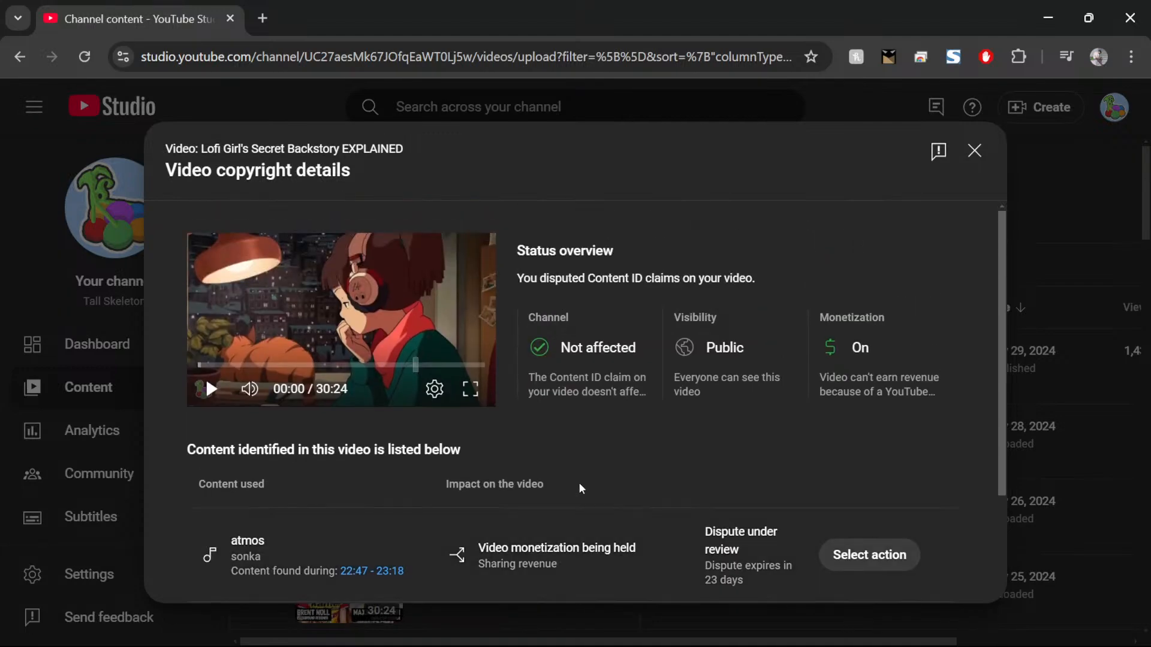
Step: Play the Lofi Girl video preview and check the atmos claim's dispute status and expiry
click(397, 281)
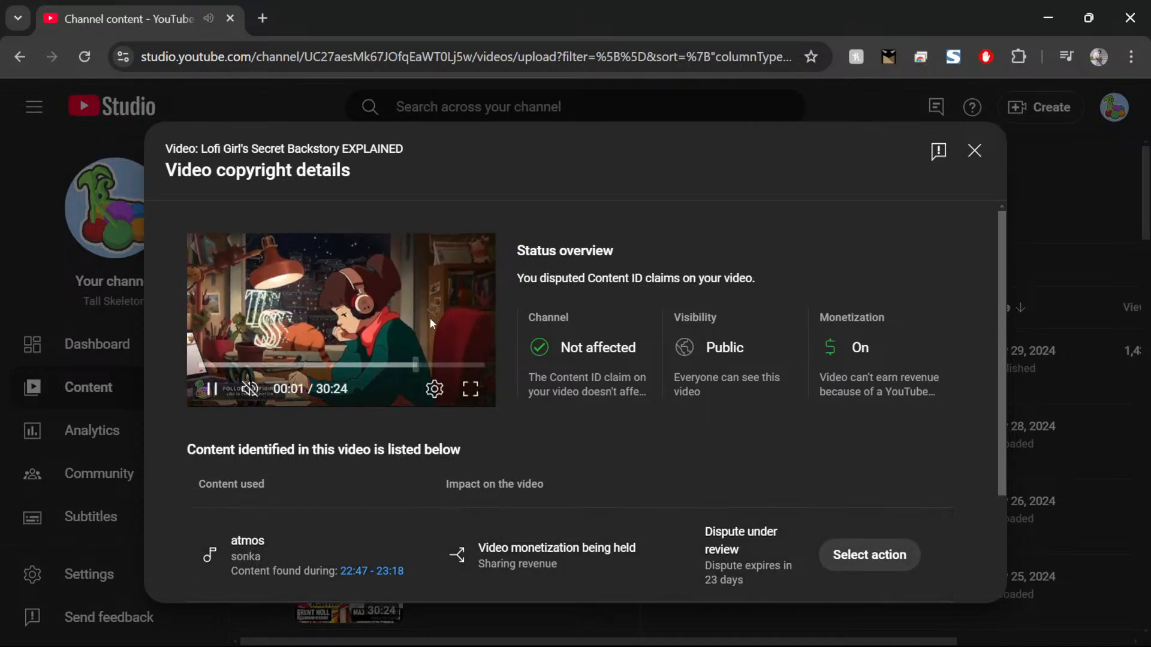
scroll(430, 318, down, 3)
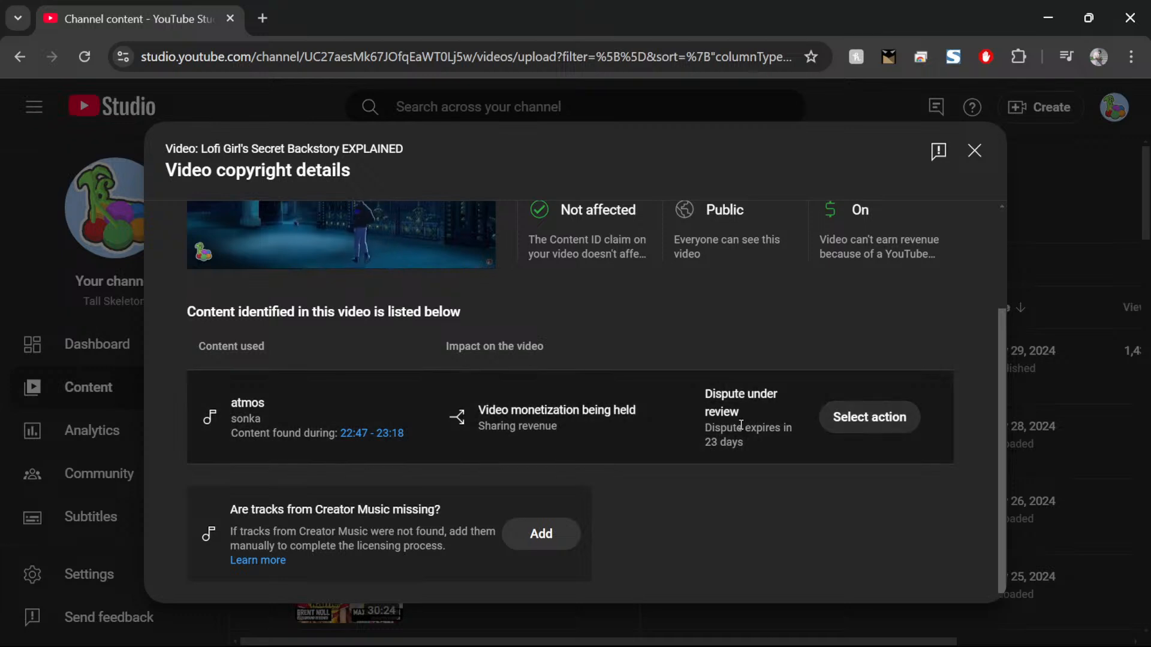
drag(746, 444, 706, 431)
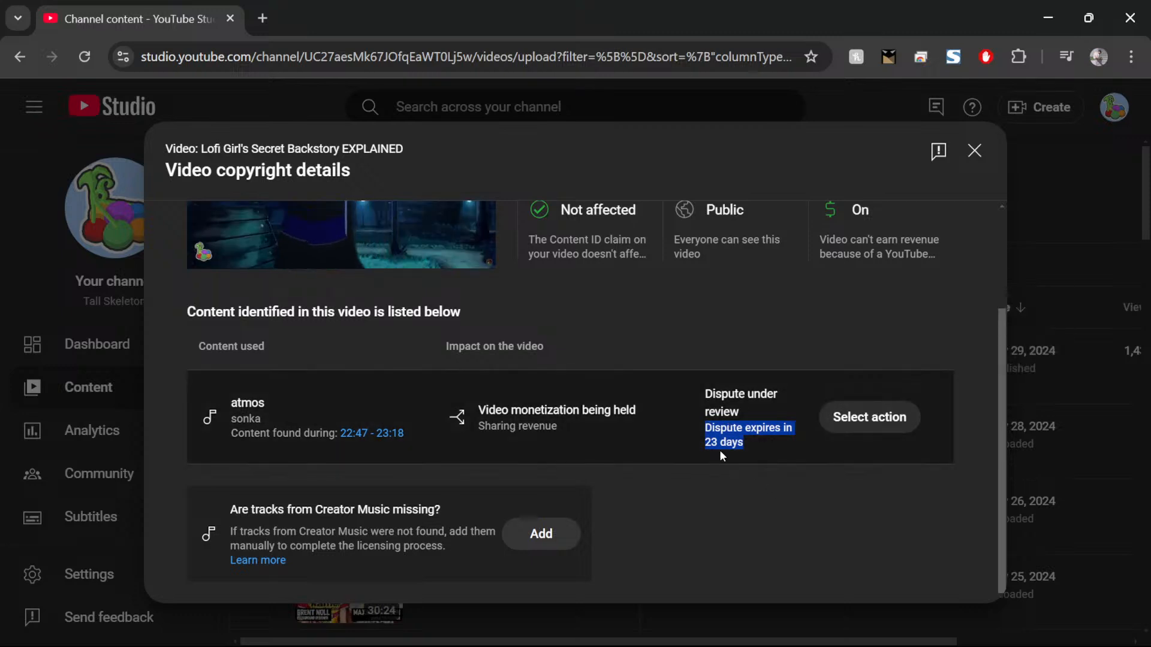
Step: Review the available actions for the atmos claim without choosing one, and close the video's copyright details
click(891, 534)
click(855, 420)
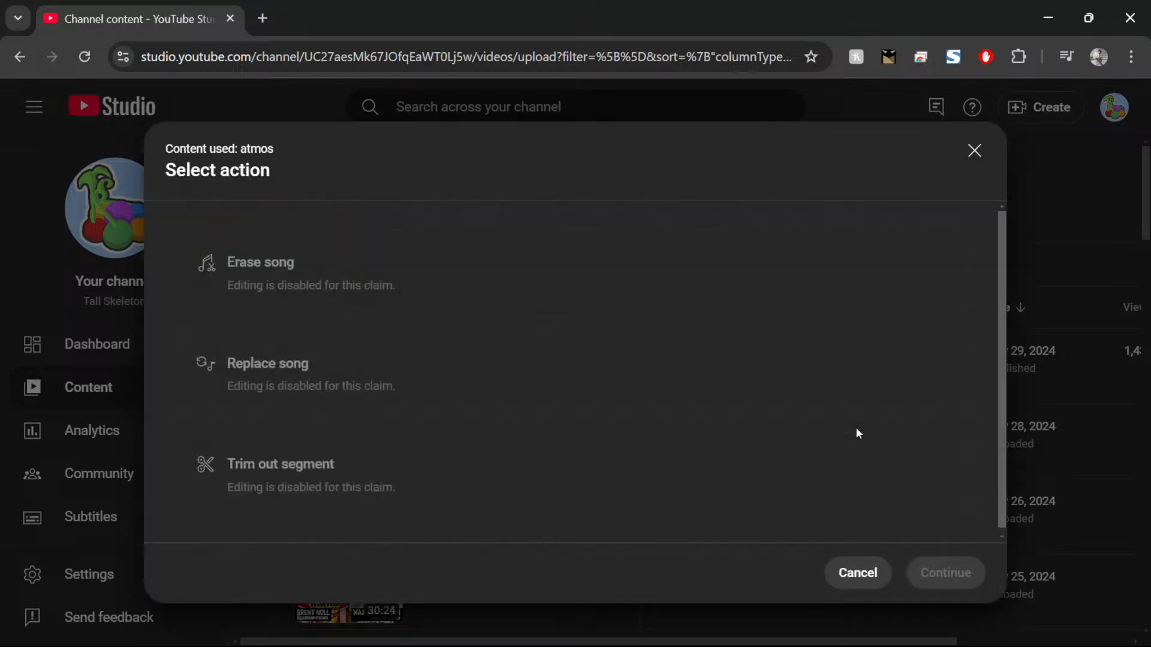
scroll(408, 463, down, 1)
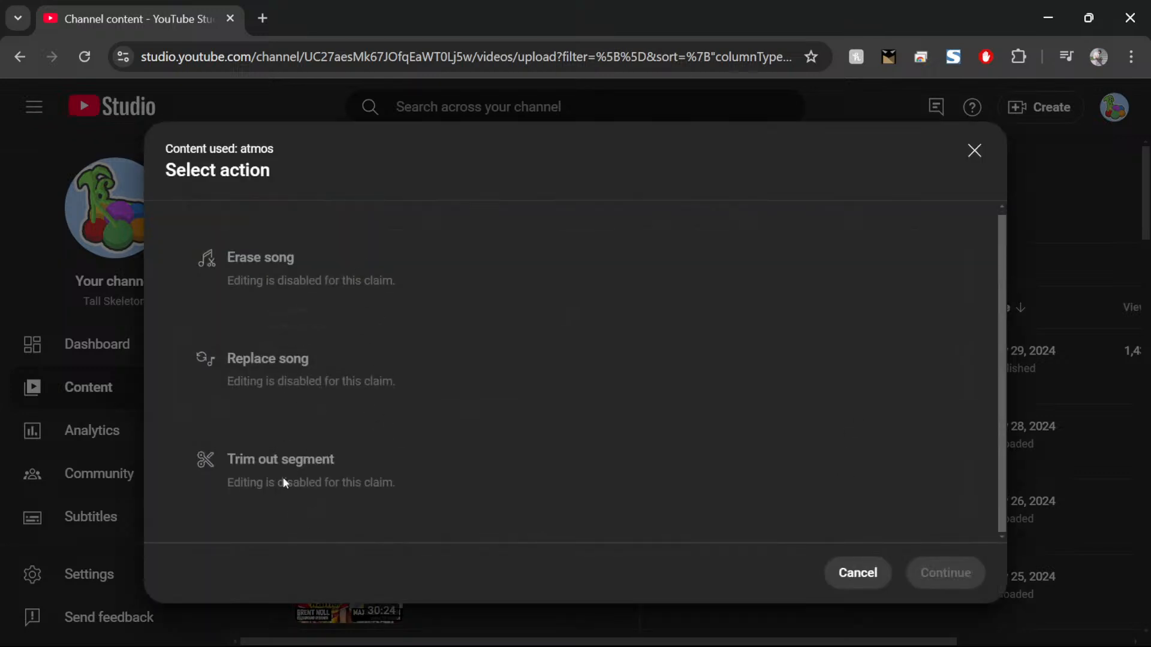
click(848, 576)
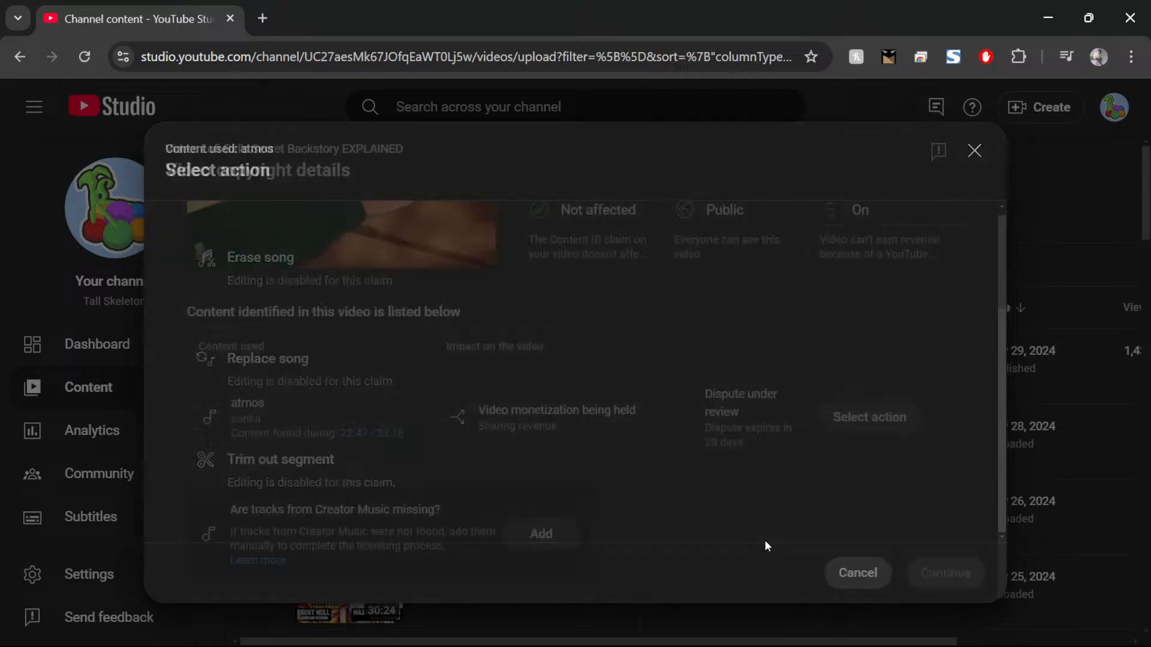
scroll(743, 456, up, 3)
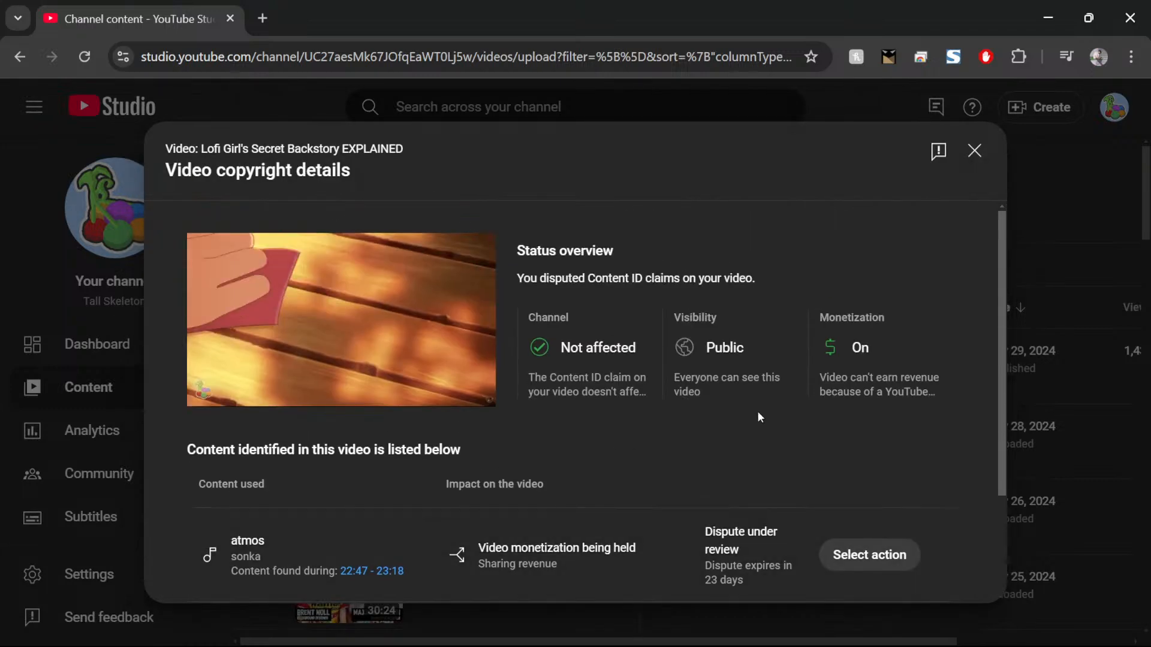
click(975, 151)
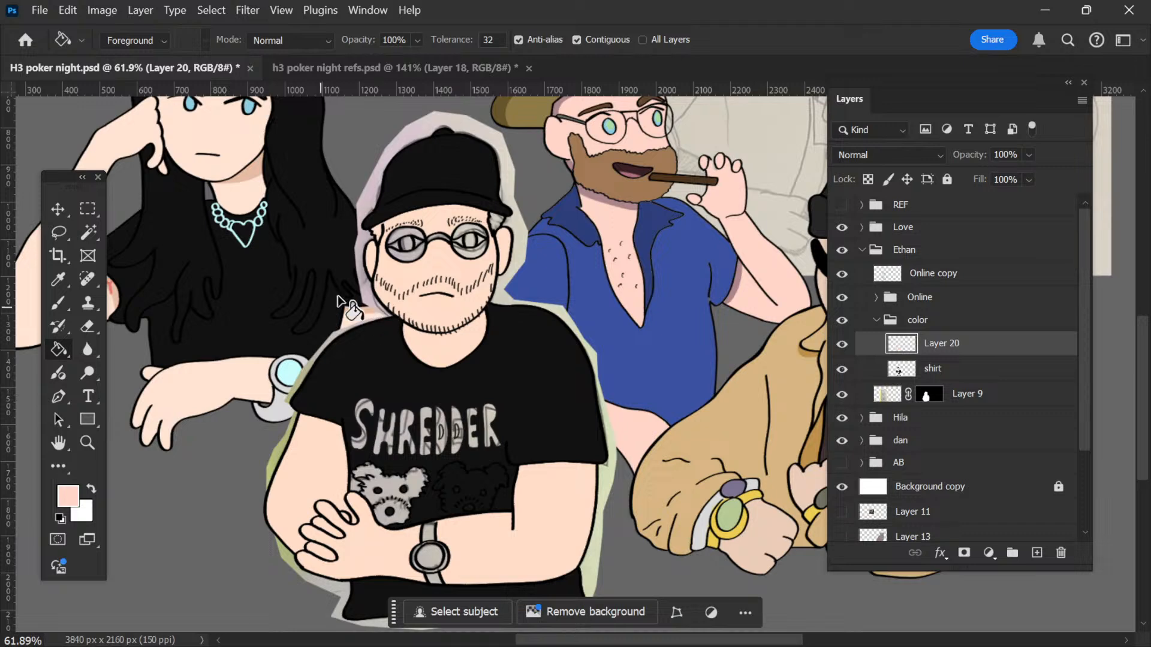
Step: Adjust Layer 20's skin colour in Photoshop with Hue/Saturation, using about +35 saturation and -5 lightness
scroll(345, 309, down, 2)
key(ctrl+u)
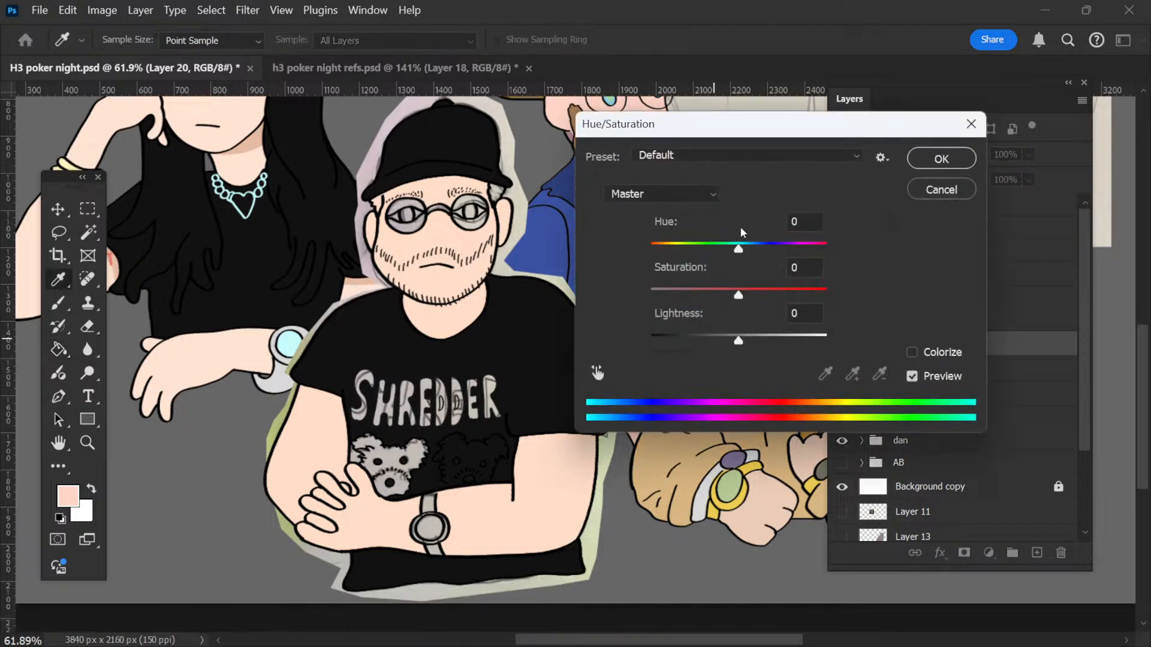
drag(738, 252, 741, 254)
click(749, 294)
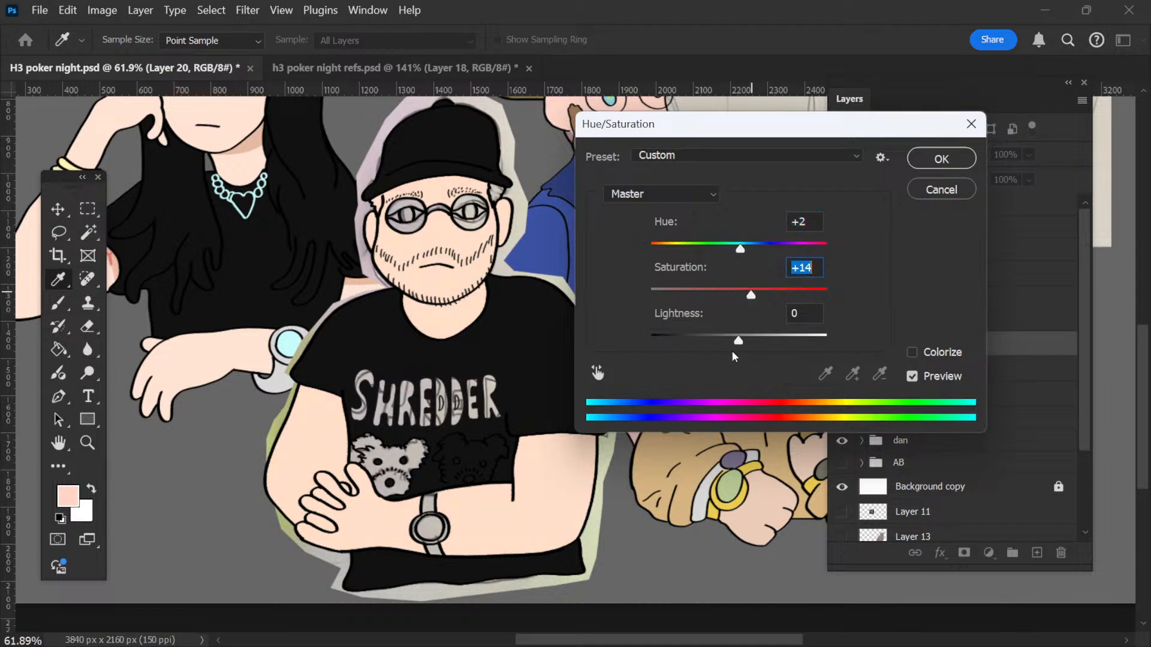
mouse_move(738, 340)
mouse_down()
mouse_move(724, 341)
mouse_move(735, 342)
mouse_up()
click(771, 294)
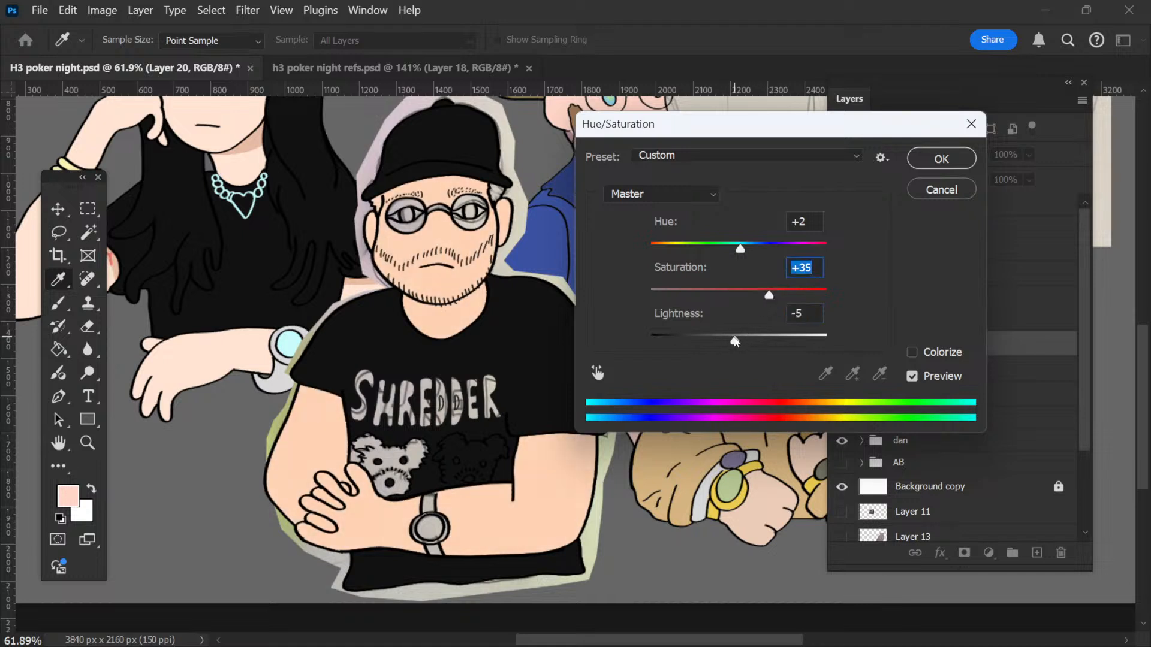
click(735, 341)
click(738, 249)
click(923, 161)
key(v)
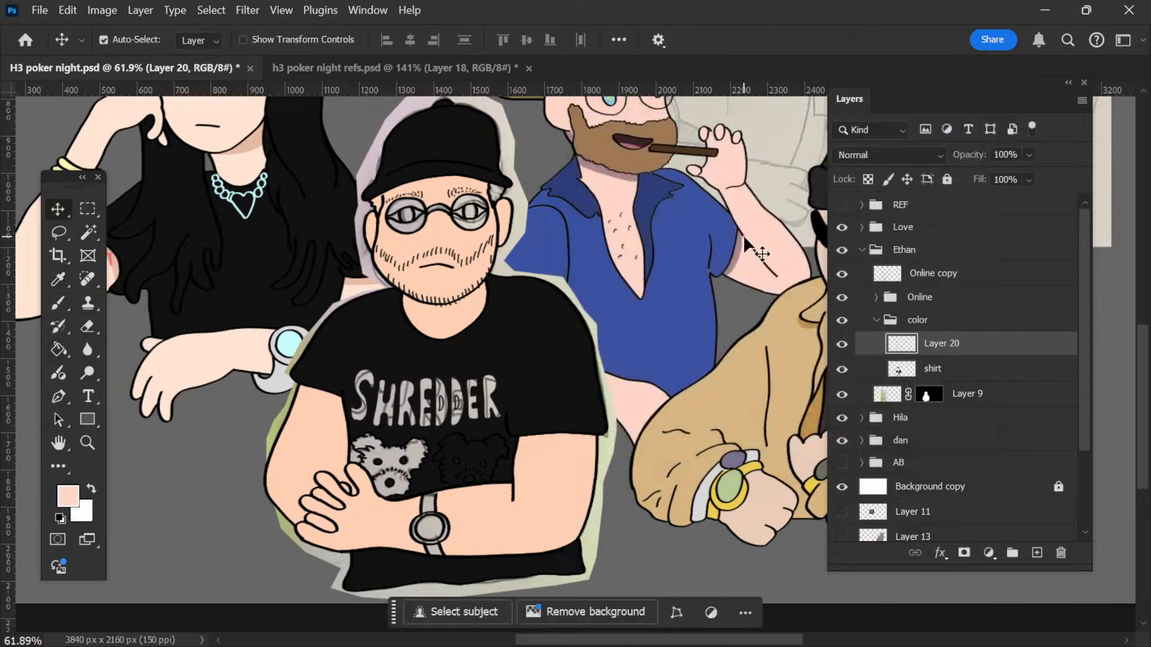
Step: Add a new layer above Layer 20 in the color group and name it hair
scroll(682, 266, right, 1)
scroll(682, 266, right, 1)
scroll(501, 306, left, 1)
scroll(504, 318, down, 3)
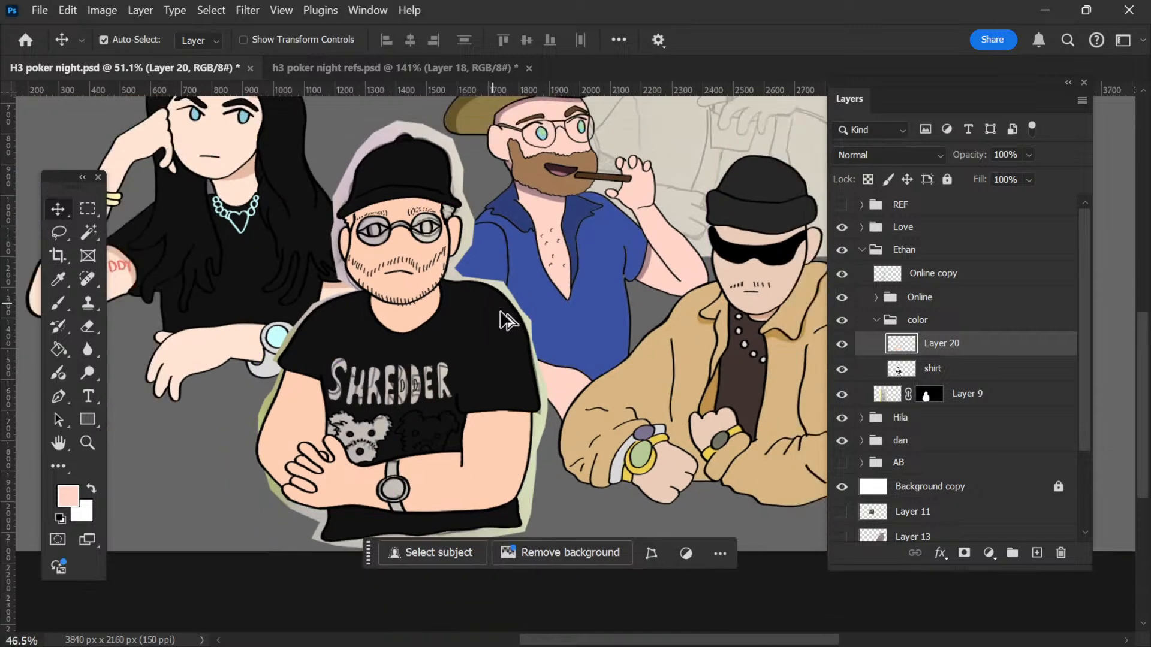
scroll(505, 318, up, 1)
scroll(364, 258, left, 1)
scroll(367, 264, up, 1)
scroll(480, 321, up, 1)
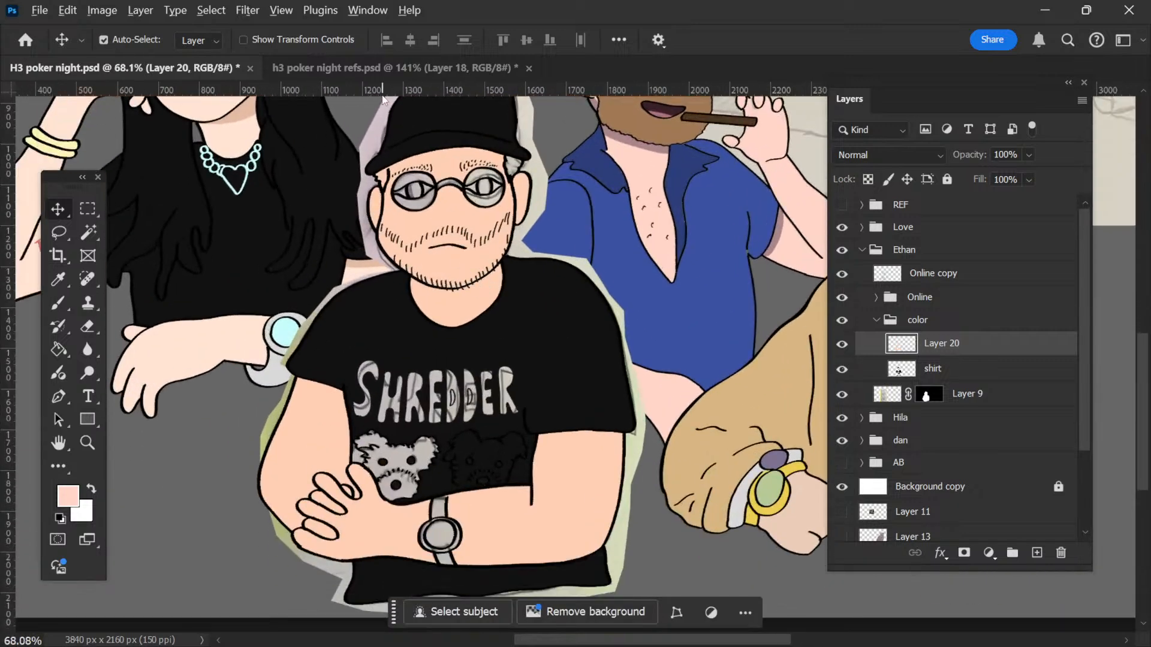
scroll(470, 298, up, 2)
scroll(465, 174, up, 2)
click(1037, 553)
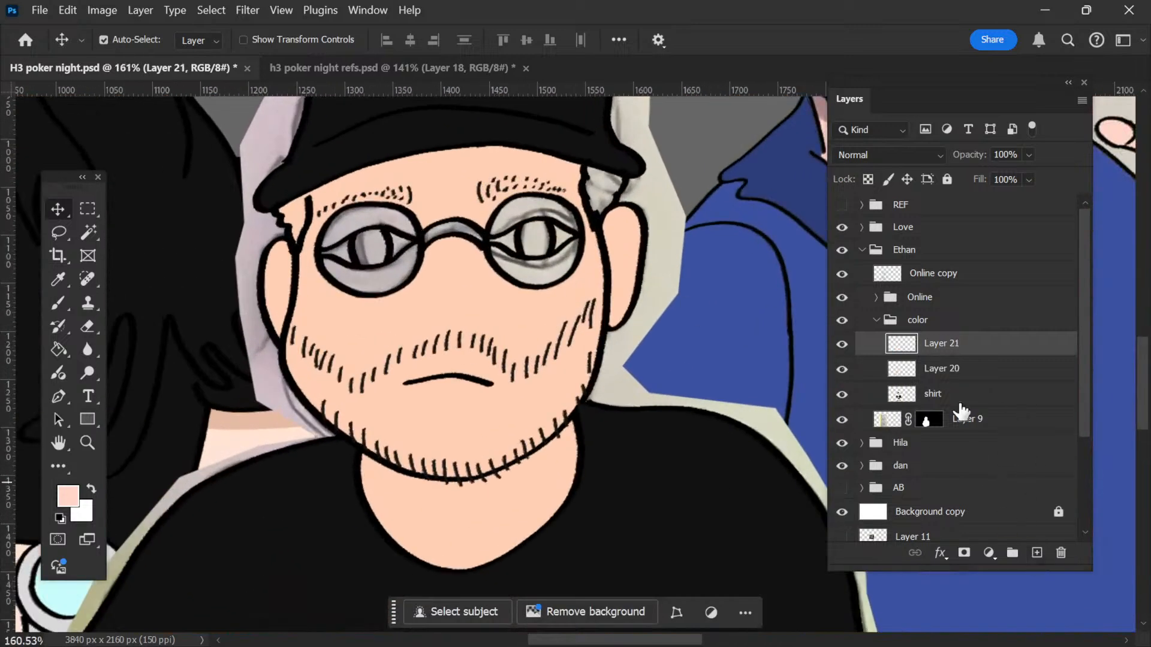
double_click(951, 349)
text(ha)
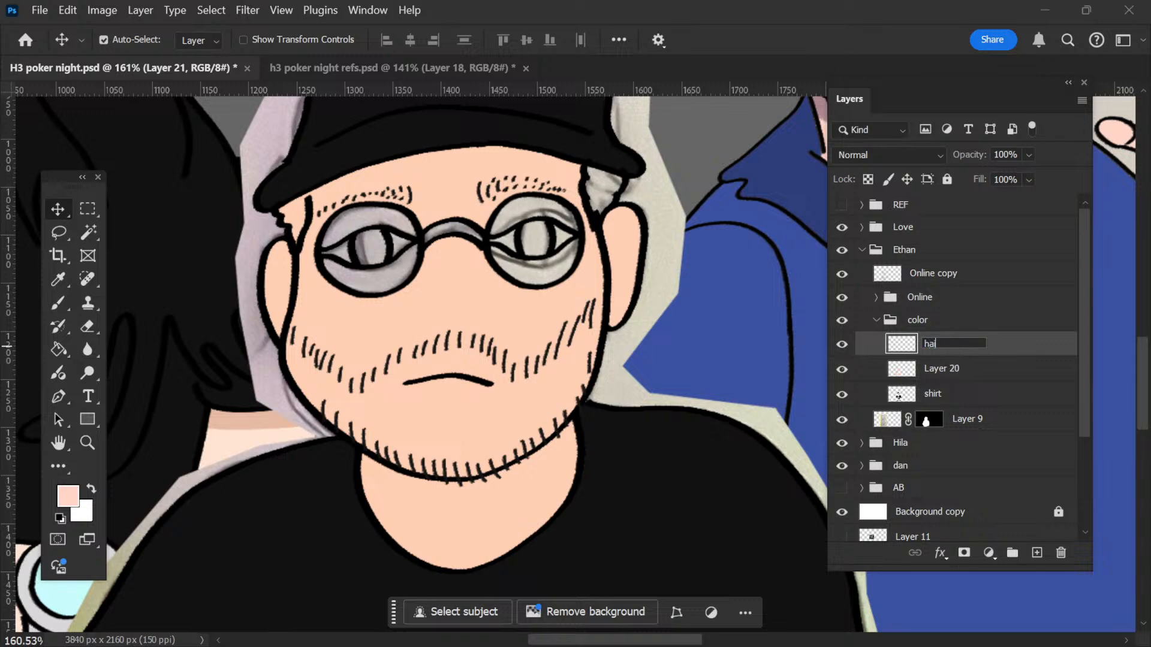
text(ir)
key(Return)
Step: Set the foreground colour to a medium grey for the capped man's hair
key(d)
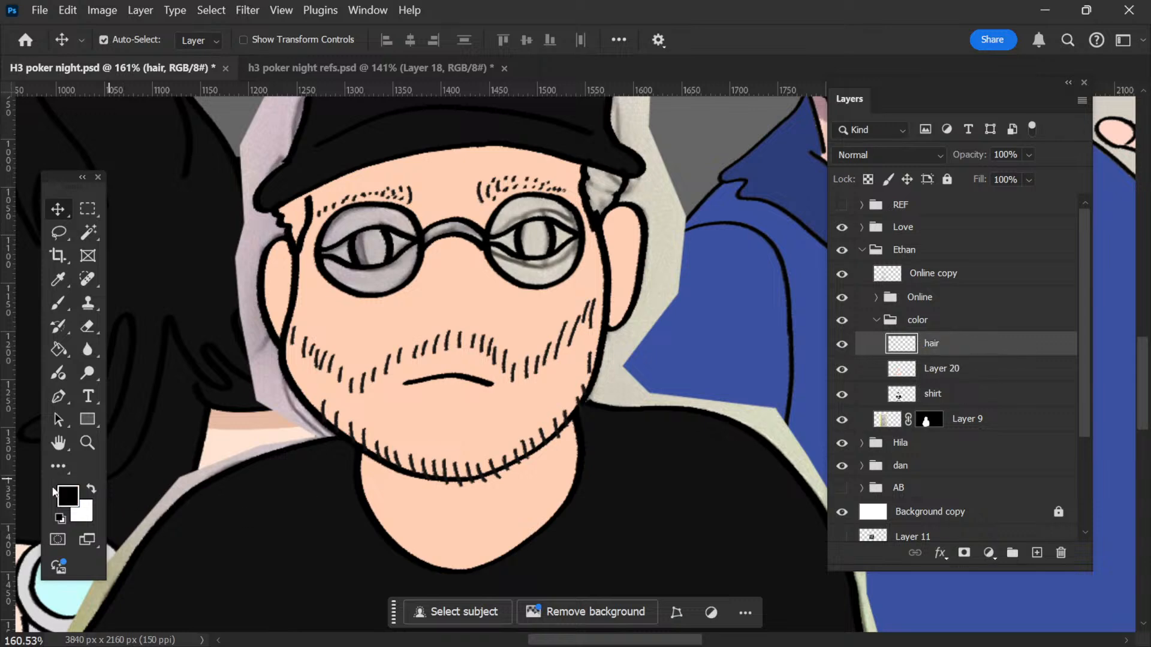
click(68, 496)
click(298, 309)
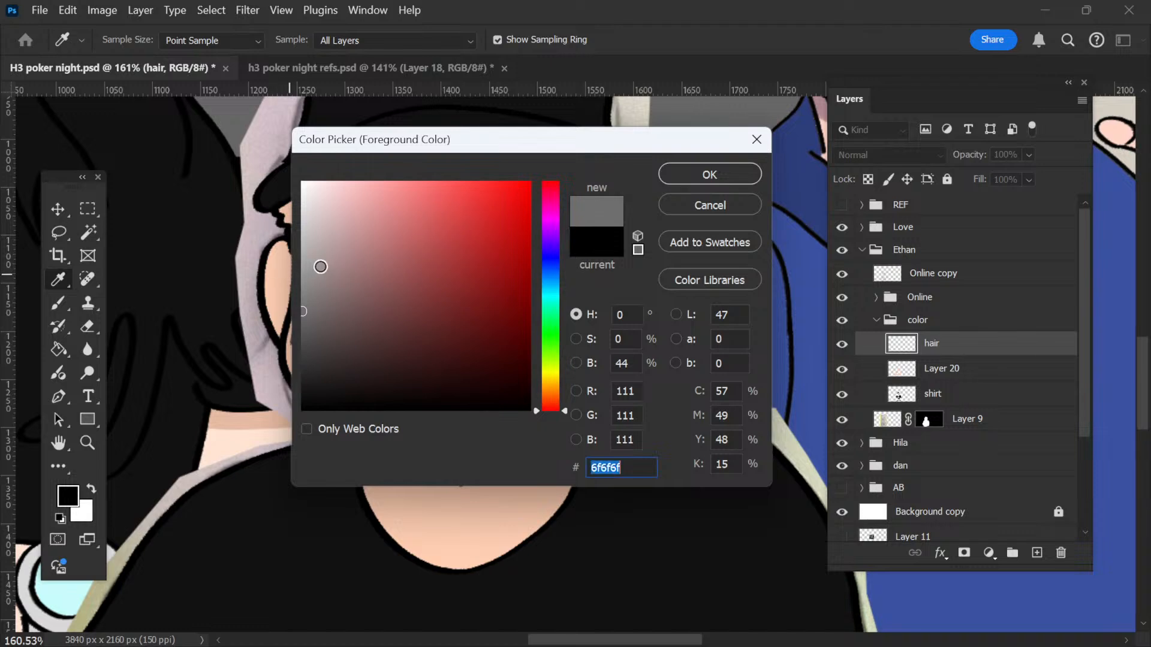
click(310, 267)
click(710, 174)
key(b)
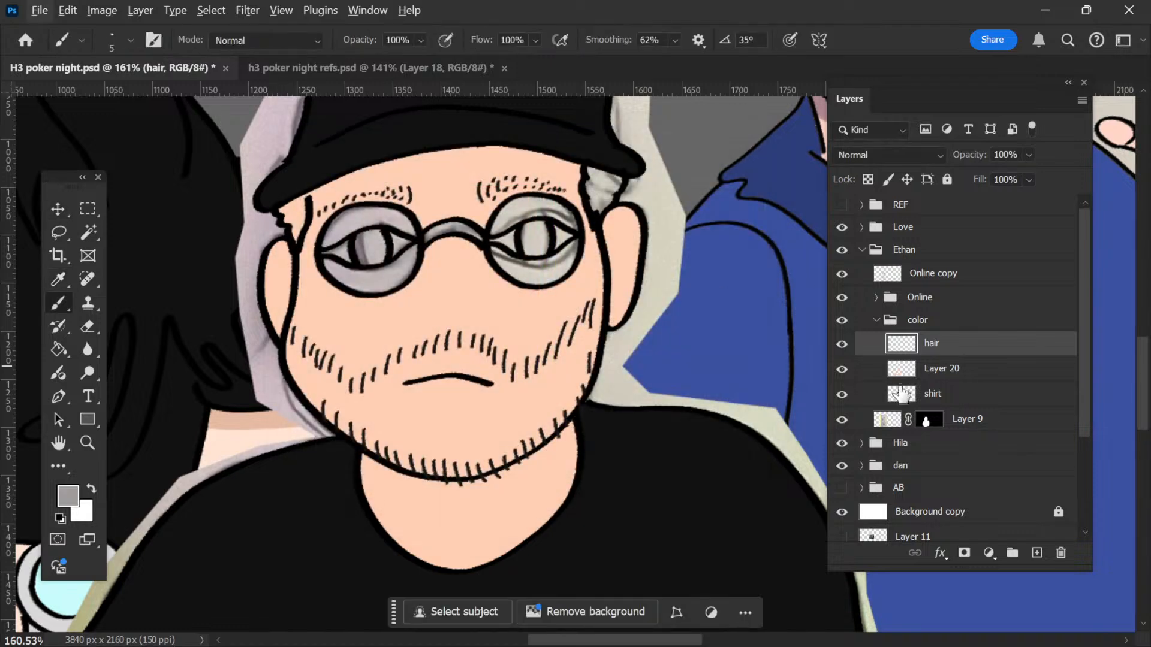
Step: Select both hair patches below the cap with the Magic Wand, using the Online copy line art layer
click(960, 280)
key(w)
click(602, 187)
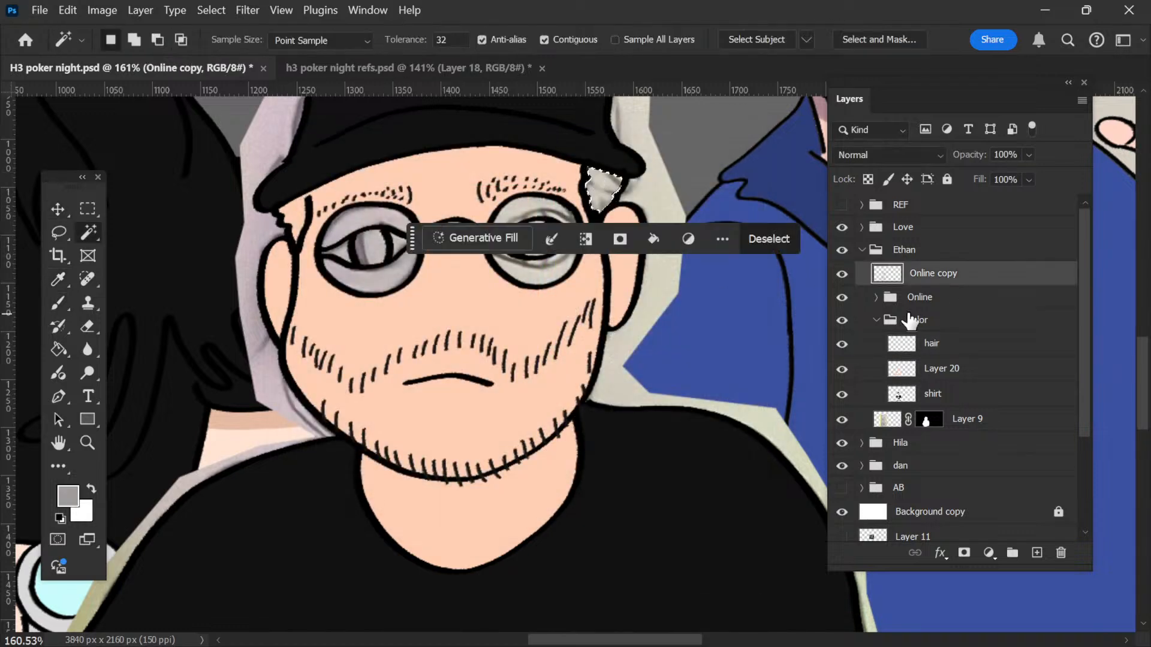
key(ctrl+d)
key(b)
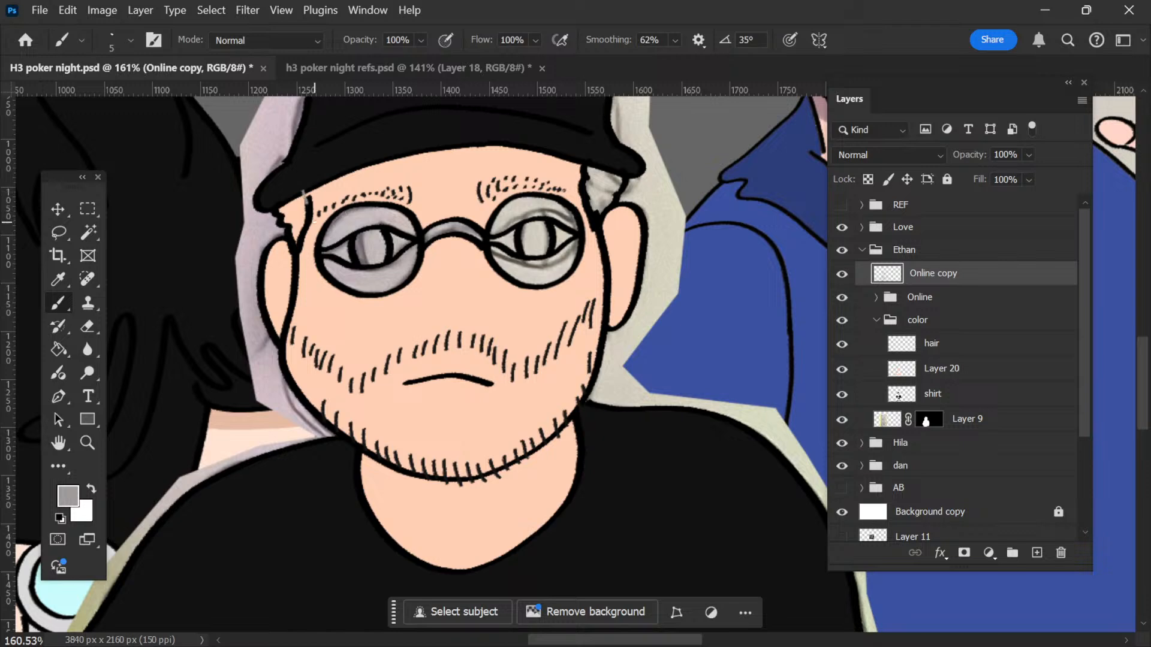
key(ctrl+shift+d)
key(w)
shift+click(300, 216)
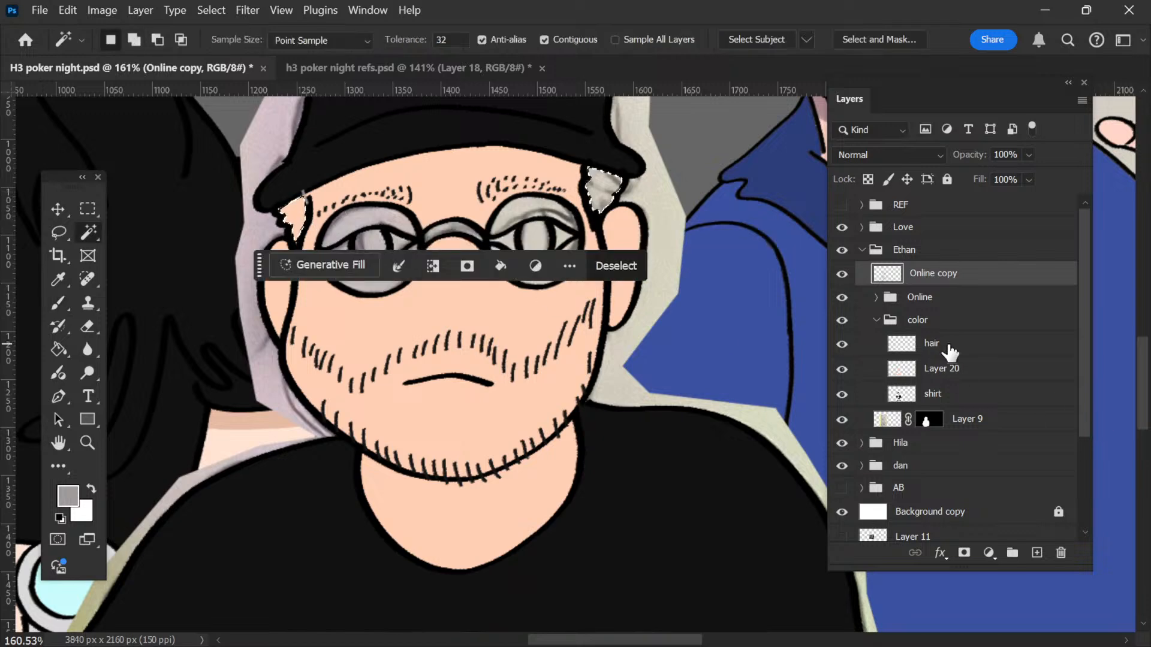
Step: Make the hair layer active and expand the hair selection by 2 pixels
click(949, 349)
click(247, 10)
mouse_move(211, 10)
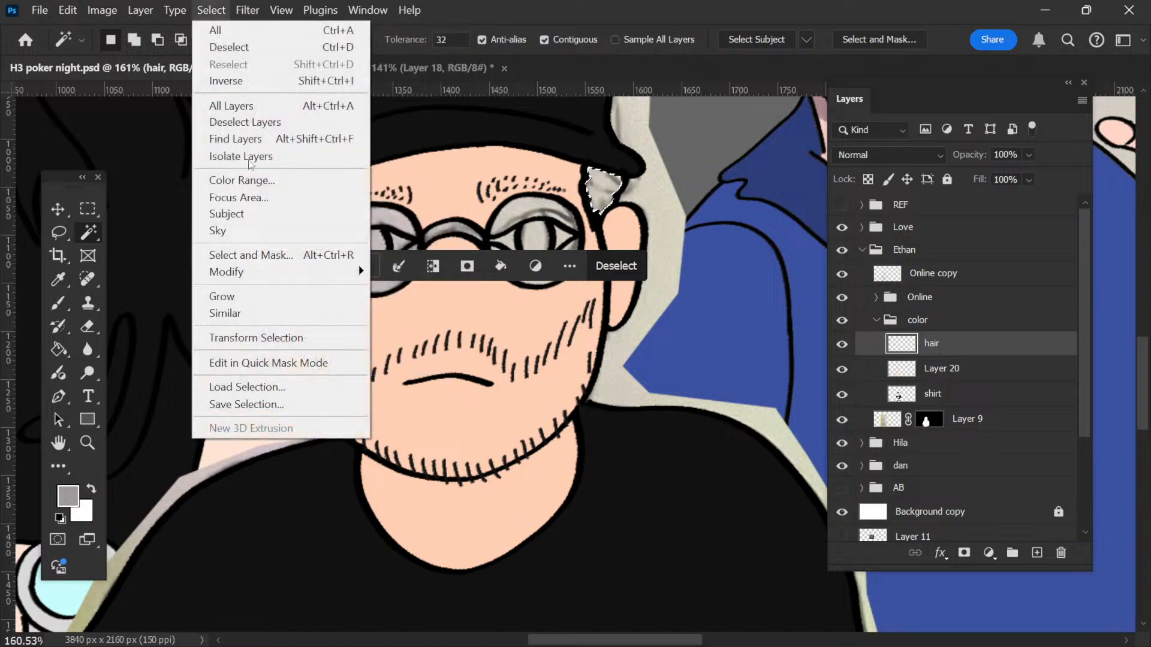
mouse_move(282, 271)
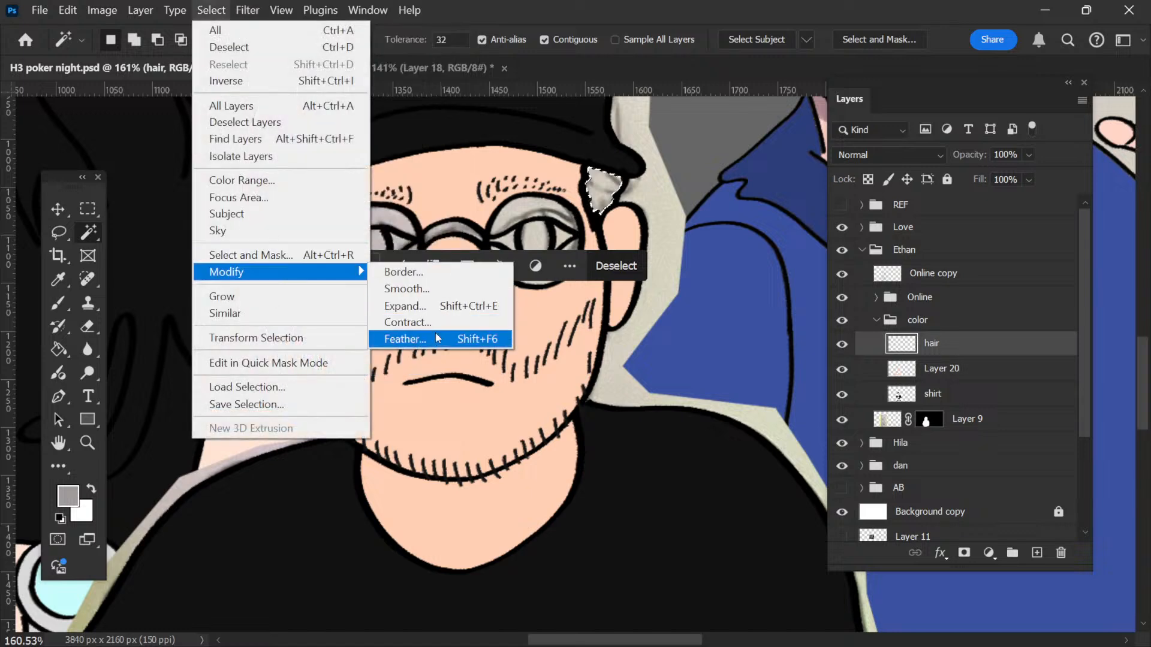
click(404, 306)
text(2)
click(599, 334)
Step: Fill the selected hair patches with grey on the hair layer, and clear the selection
key(g)
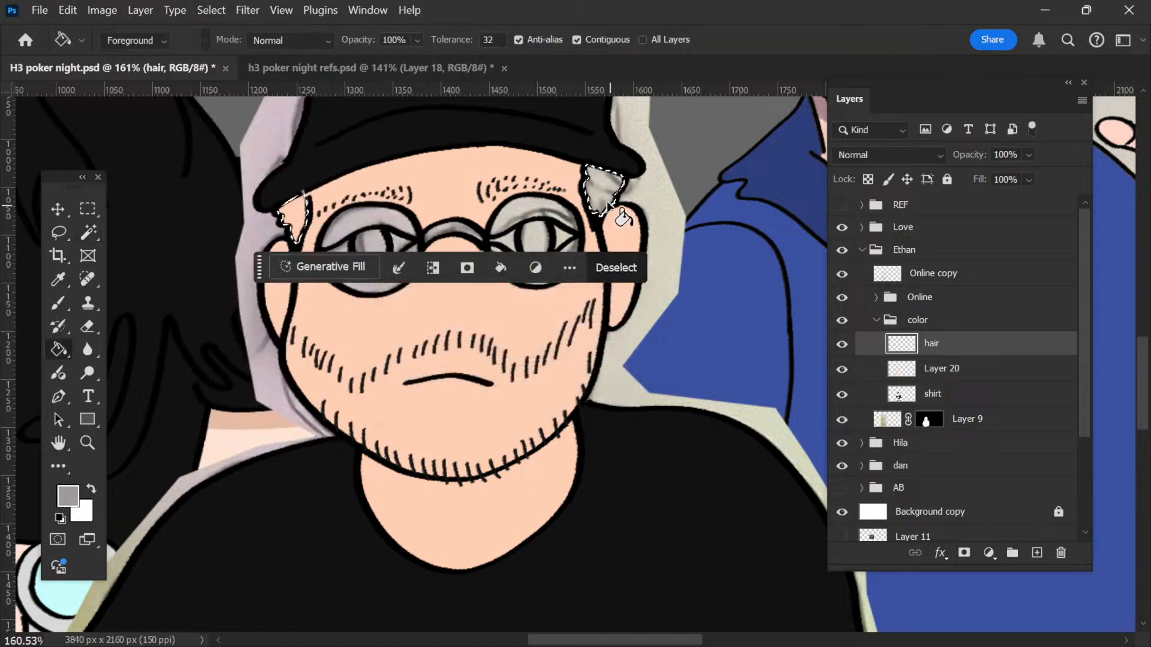
click(610, 206)
key(ctrl+d)
key(v)
Step: Add a new layer above the hair layer in the color group and name it "glasses"
scroll(421, 311, up, 1)
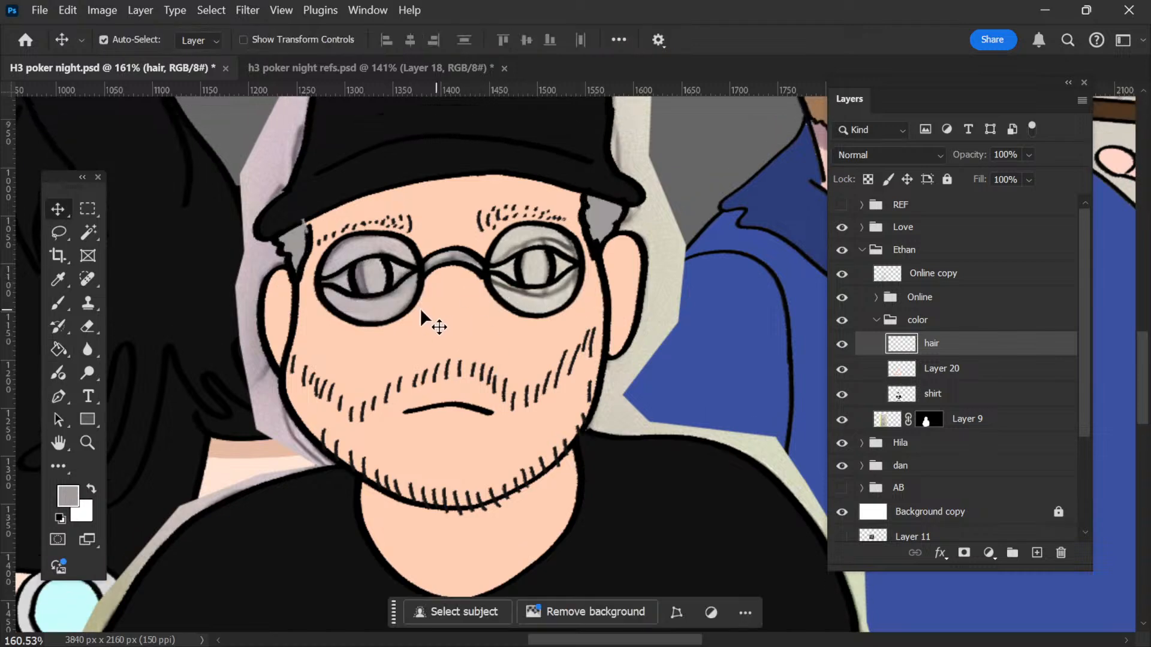
scroll(422, 312, up, 1)
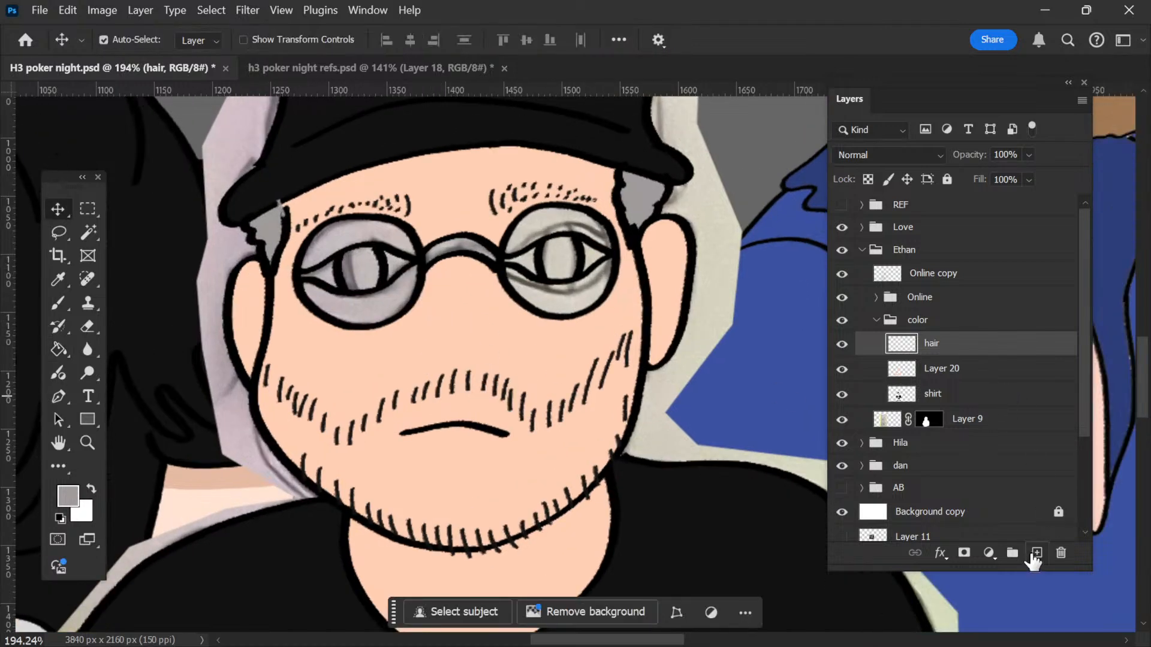
click(1037, 552)
double_click(952, 345)
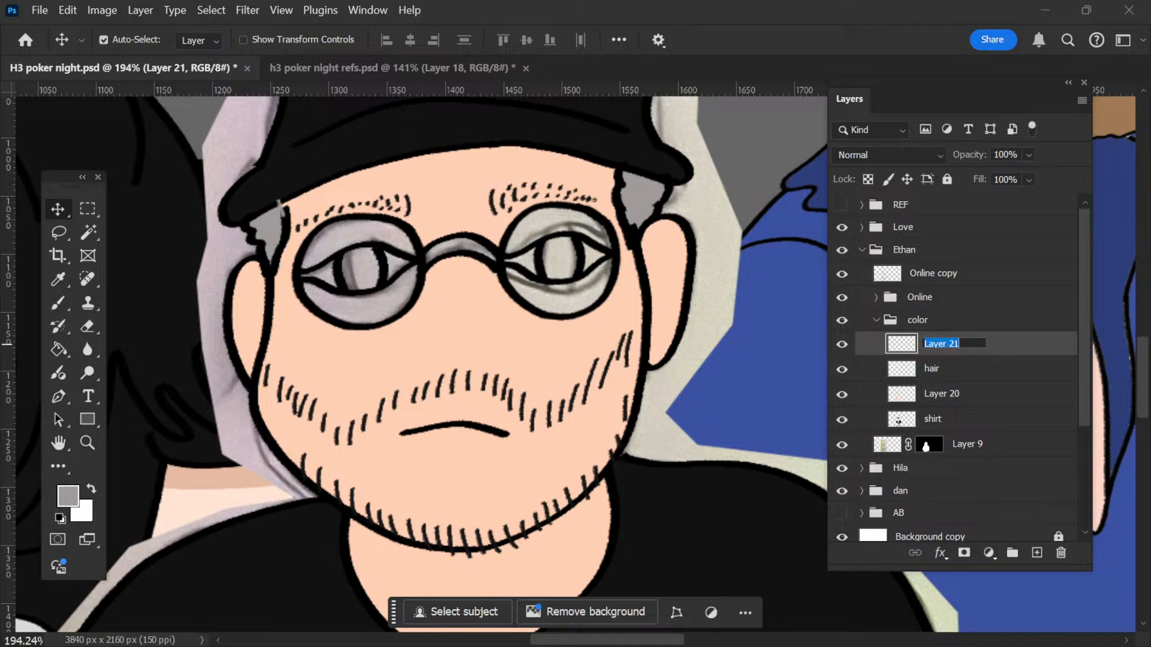
text(glasses)
key(Return)
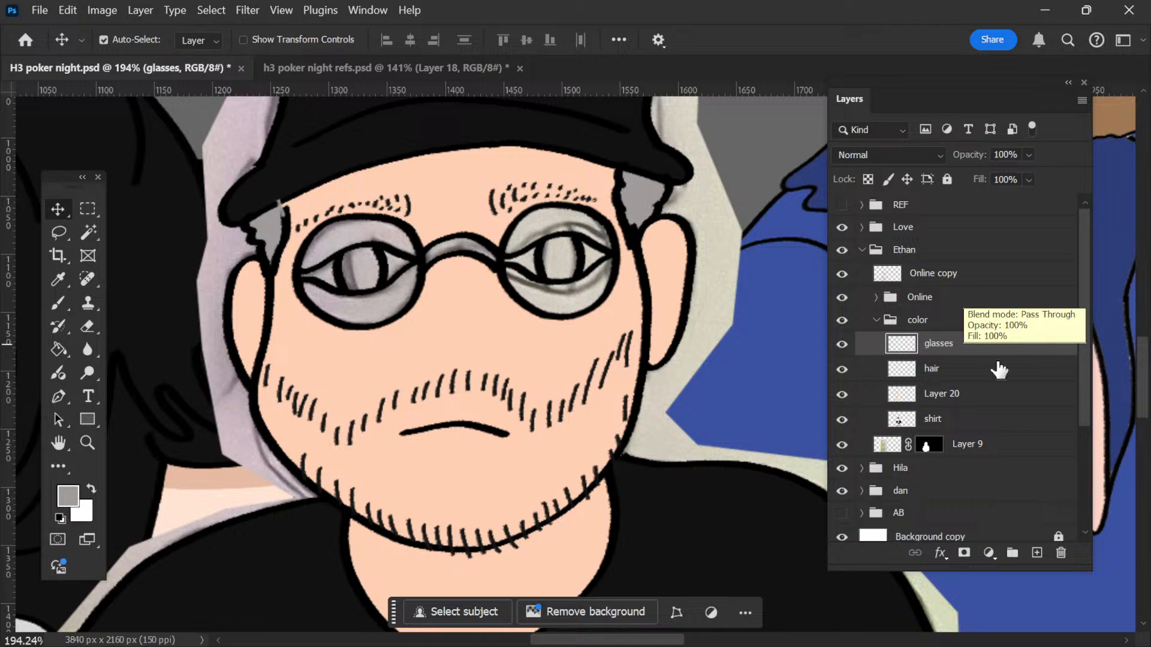
Step: Using the Online copy layer, select the right lens, its eye areas and the glasses bridge with the Magic Wand
click(981, 274)
key(w)
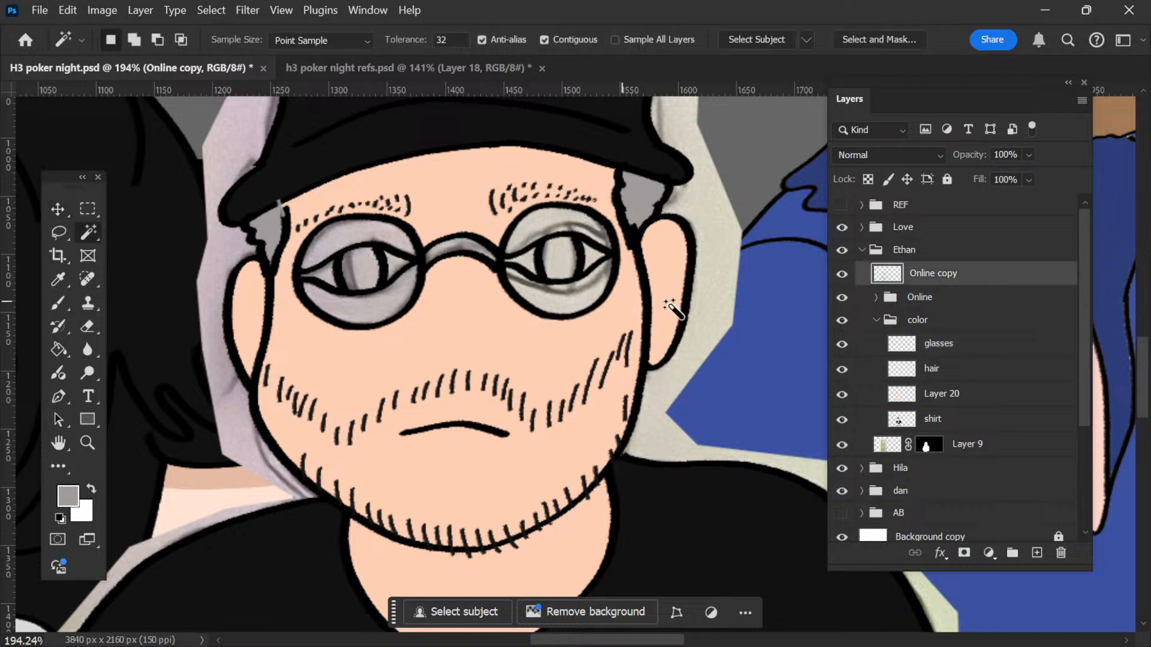
click(570, 293)
click(544, 228)
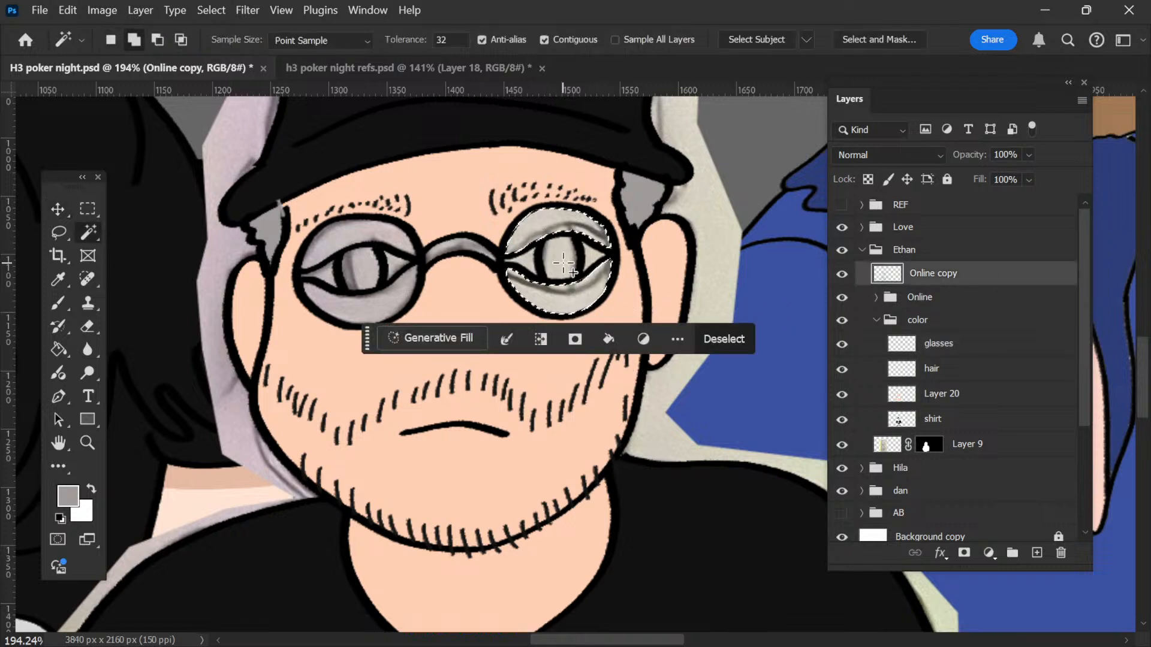
click(562, 262)
click(590, 258)
click(525, 262)
click(448, 244)
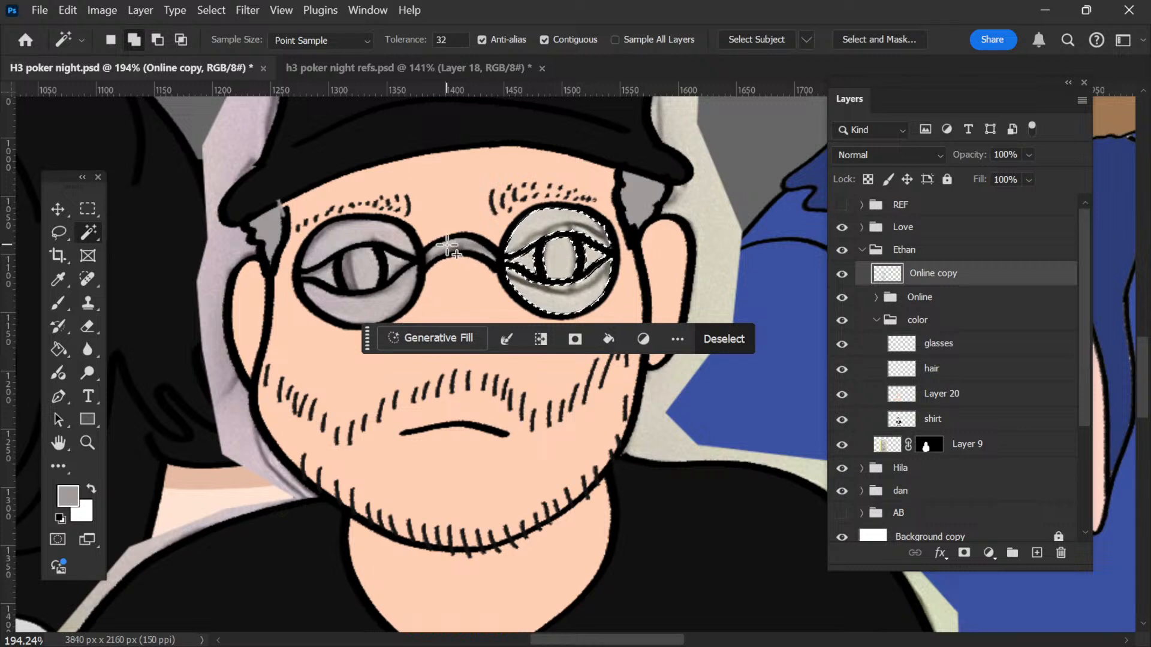
Step: Add the left lens's upper and lower areas and all the eye areas inside it to the selection
click(371, 239)
click(366, 313)
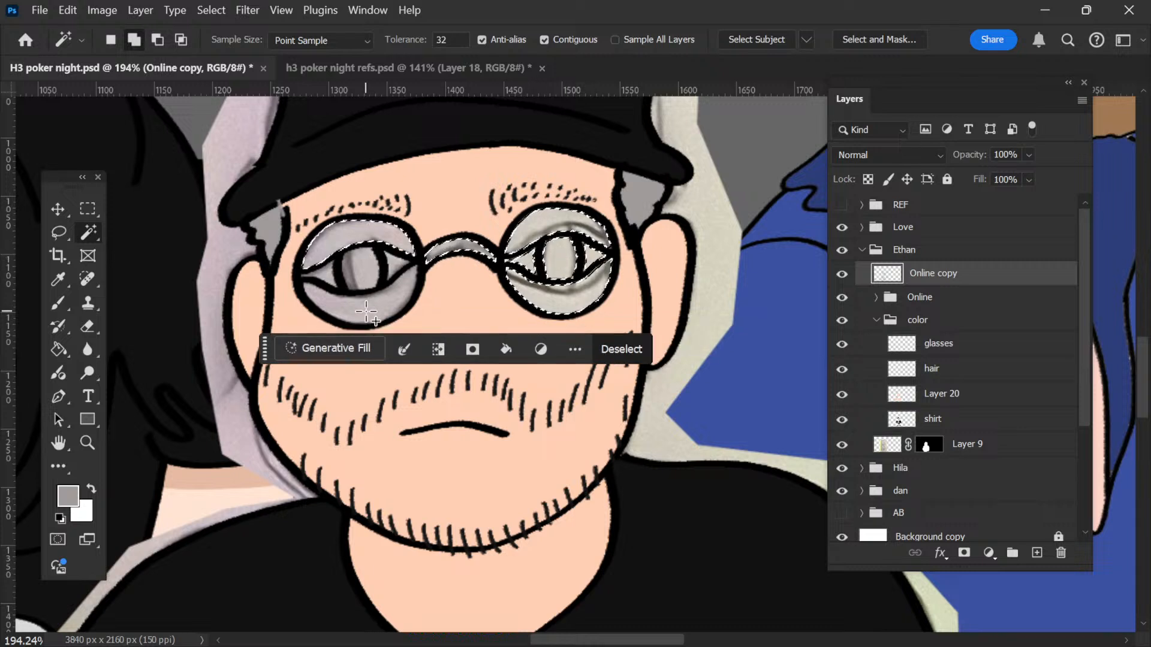
click(326, 275)
click(360, 270)
click(390, 262)
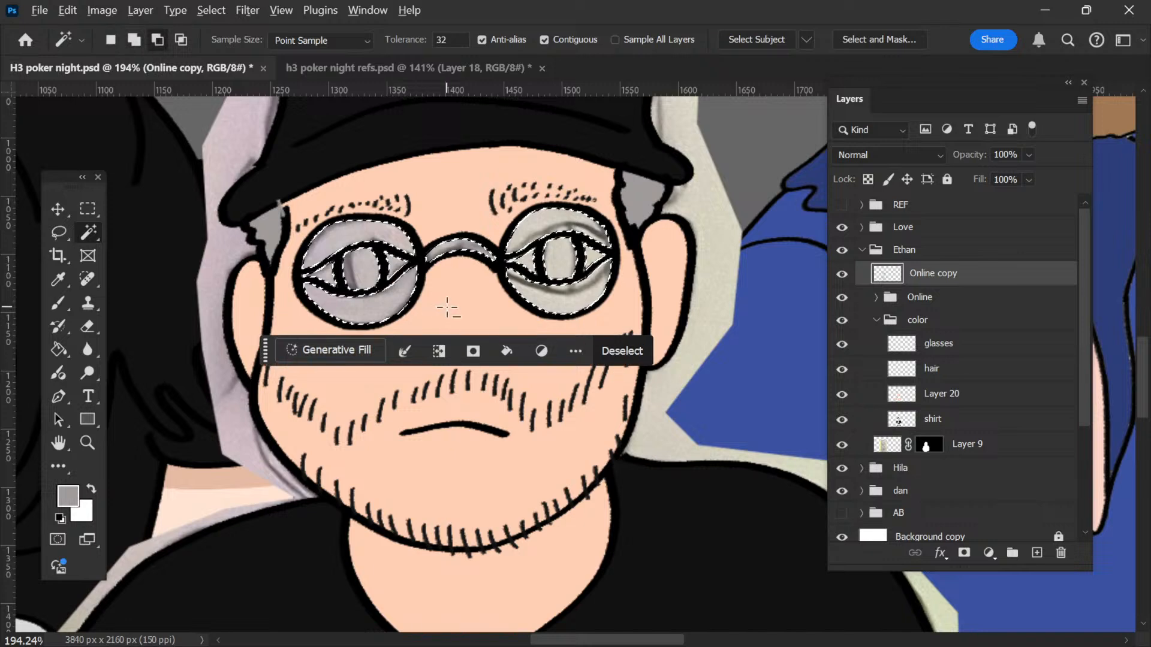
Step: Expand the glasses selection by 2 pixels and make the glasses layer active
scroll(473, 303, up, 4)
scroll(472, 292, left, 1)
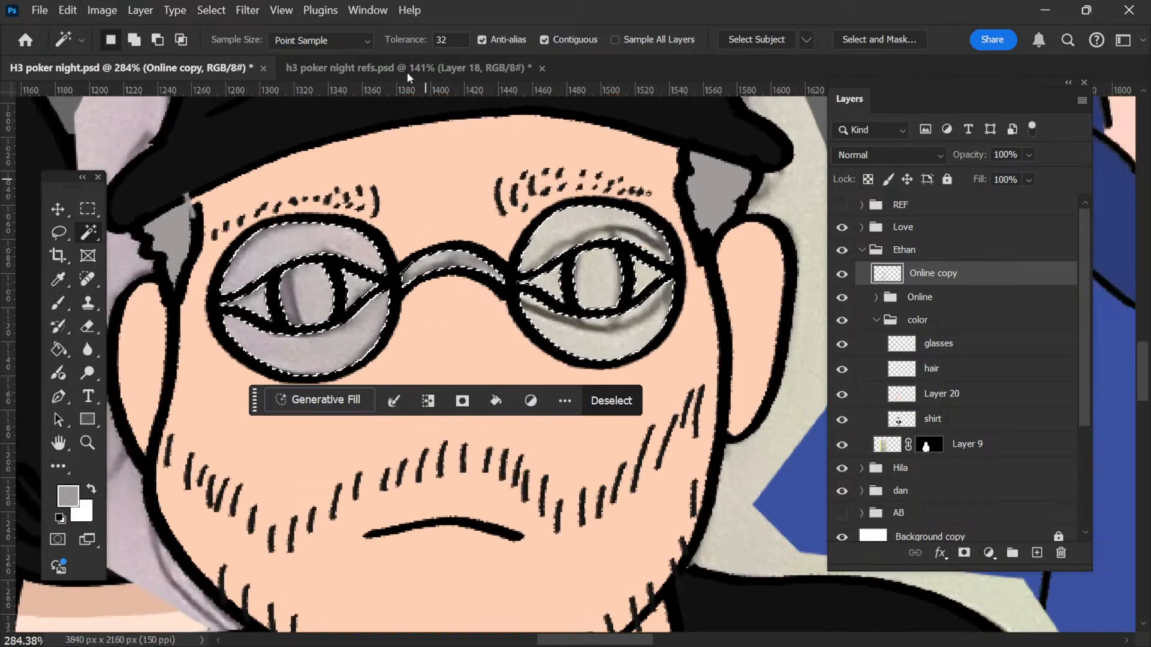
click(241, 9)
mouse_move(216, 12)
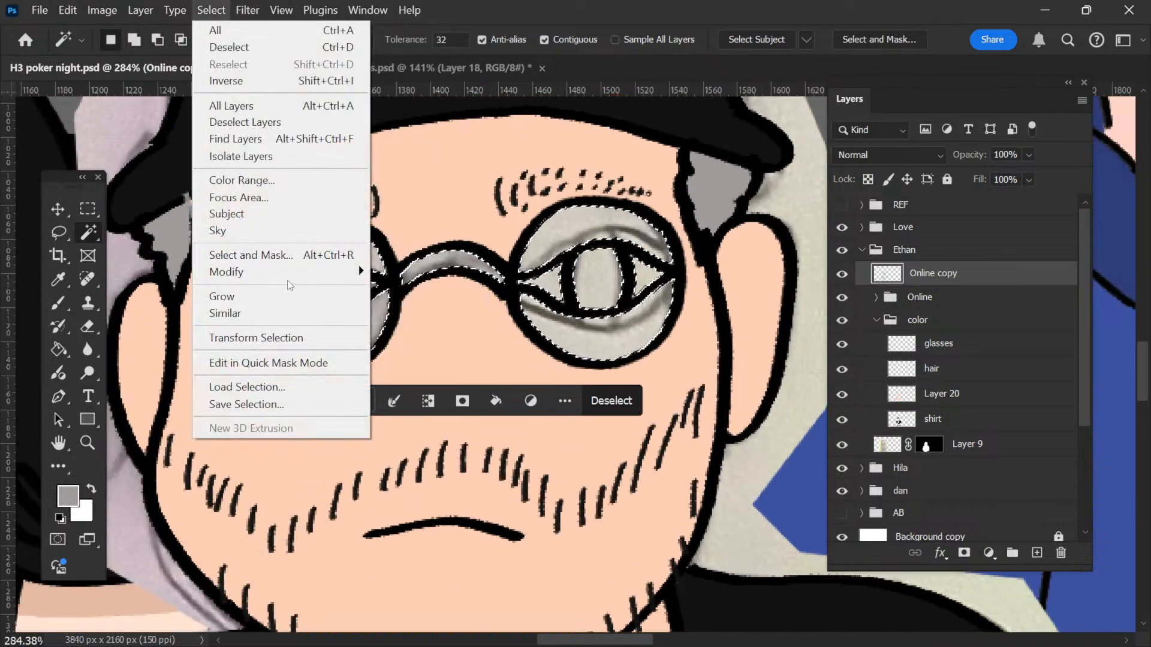
mouse_move(252, 271)
click(444, 303)
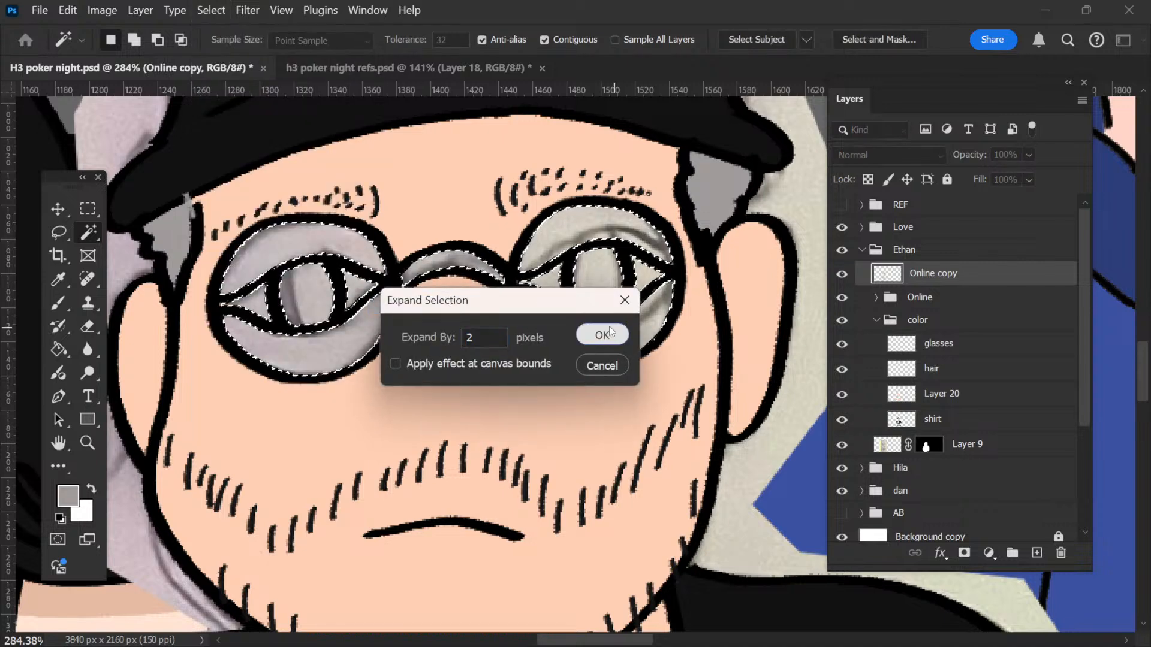
click(601, 334)
click(965, 351)
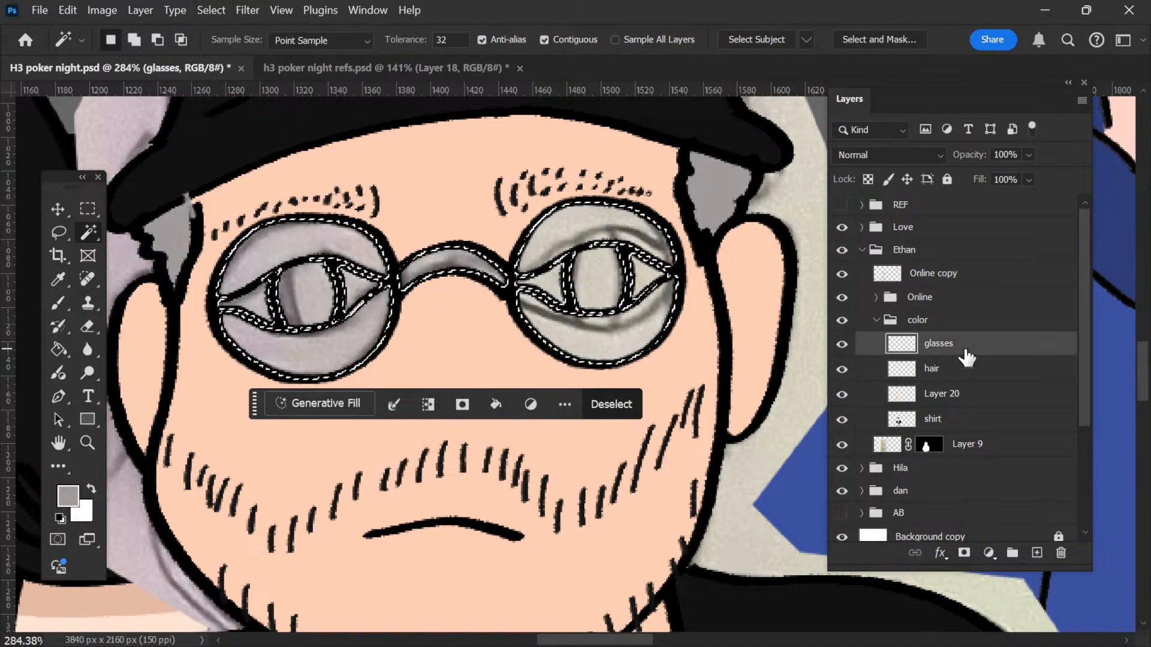
Step: Fill the selected glasses areas with orange #ffab1a on the glasses layer, and clear the selection
key(g)
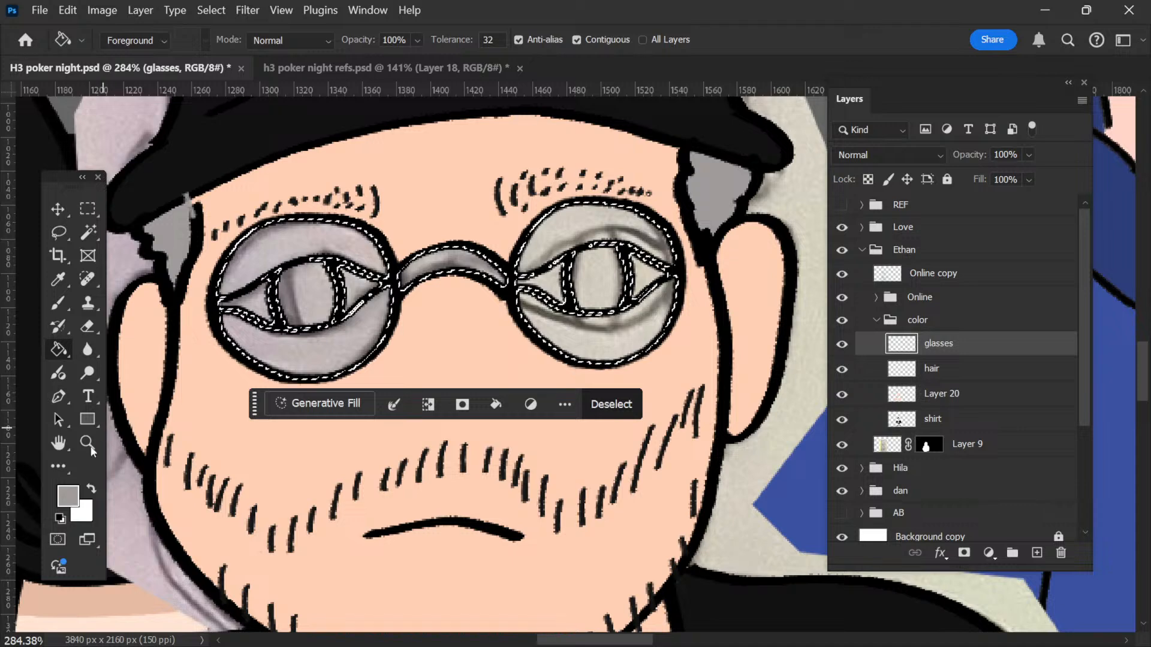
click(67, 495)
drag(439, 141, 727, 185)
click(806, 426)
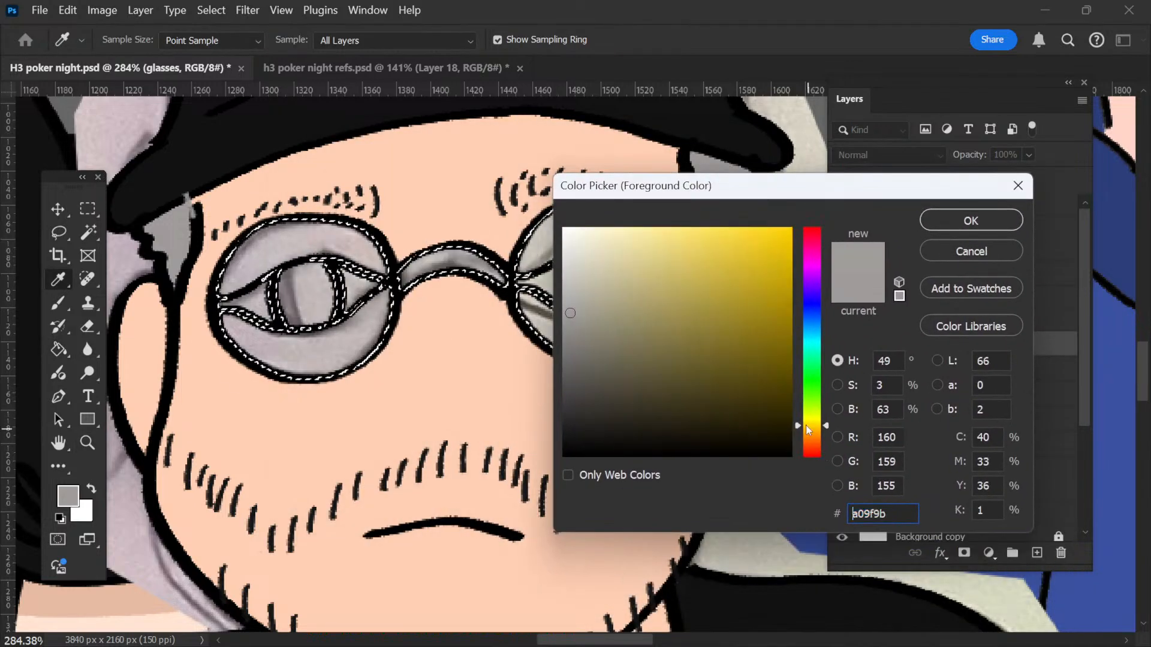
mouse_move(764, 234)
mouse_down()
mouse_move(753, 188)
mouse_move(768, 229)
mouse_up()
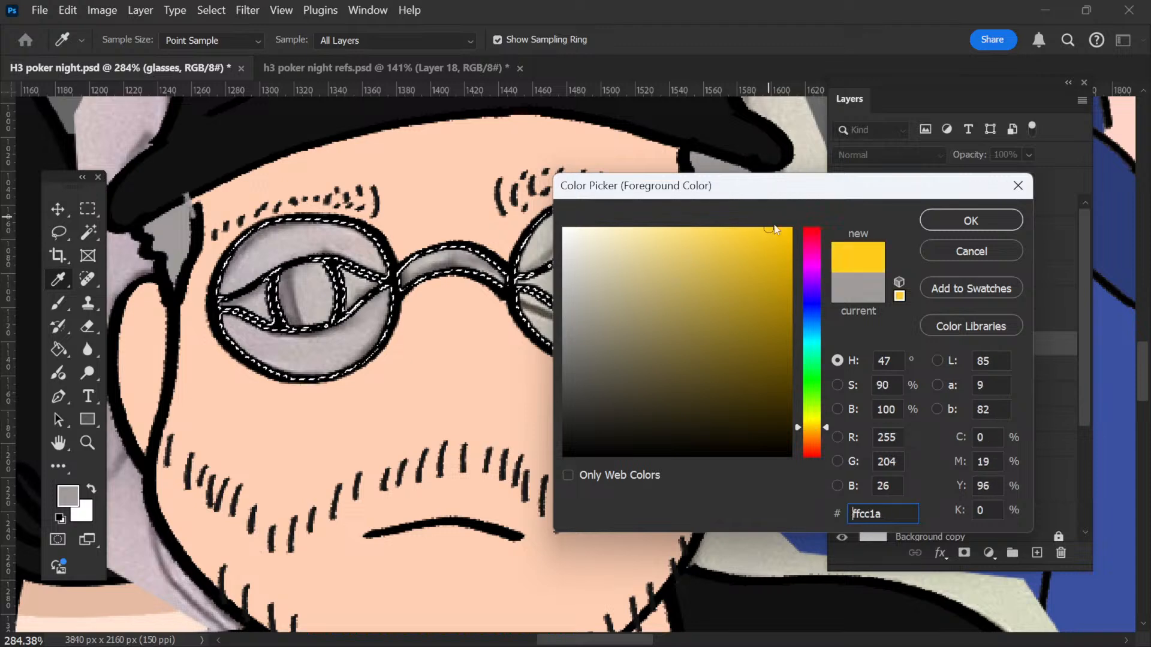
click(815, 434)
click(964, 227)
key(g)
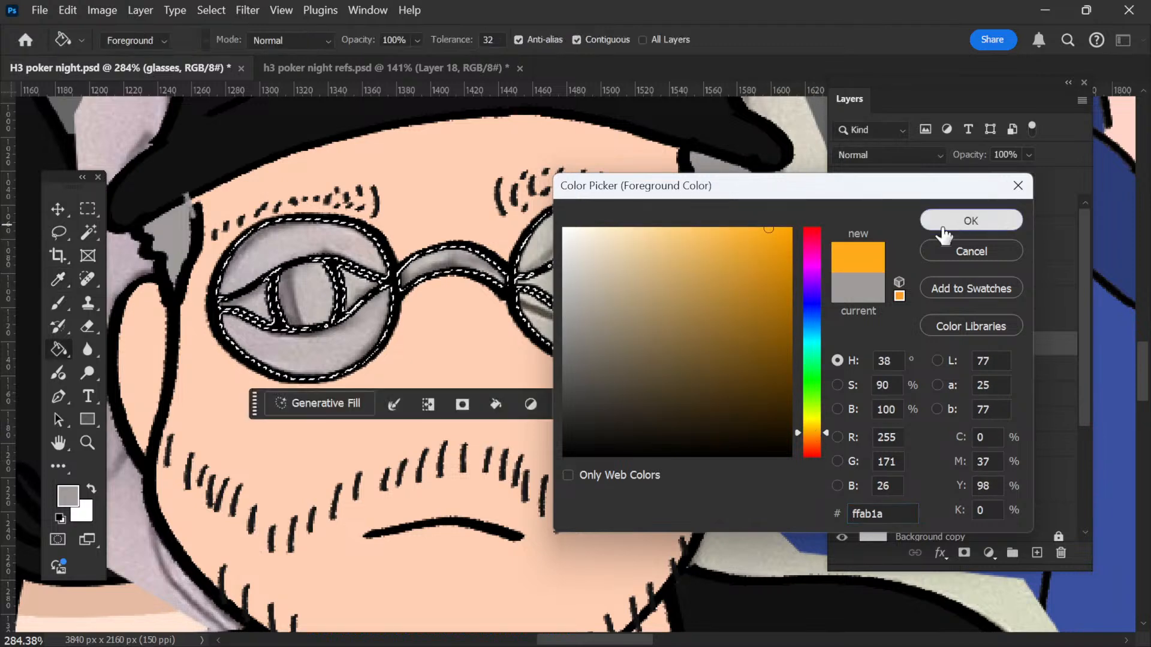
click(625, 351)
key(ctrl+d)
Step: Set the foreground colour to coral red #f75353 for brush work on the glasses
key(b)
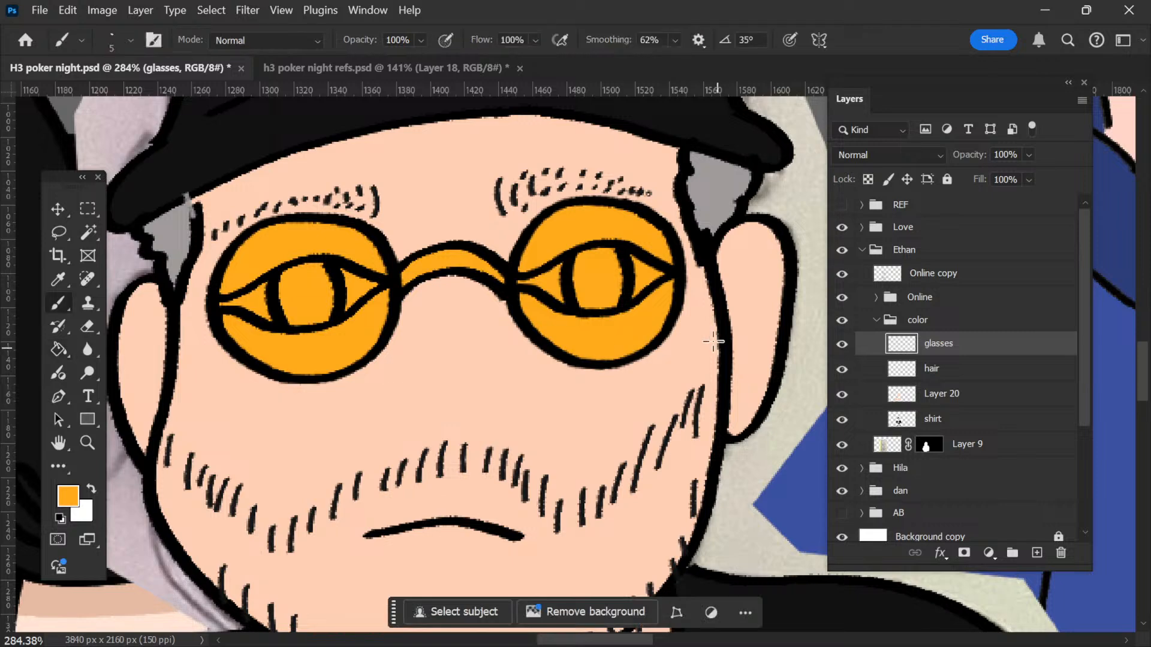
click(68, 507)
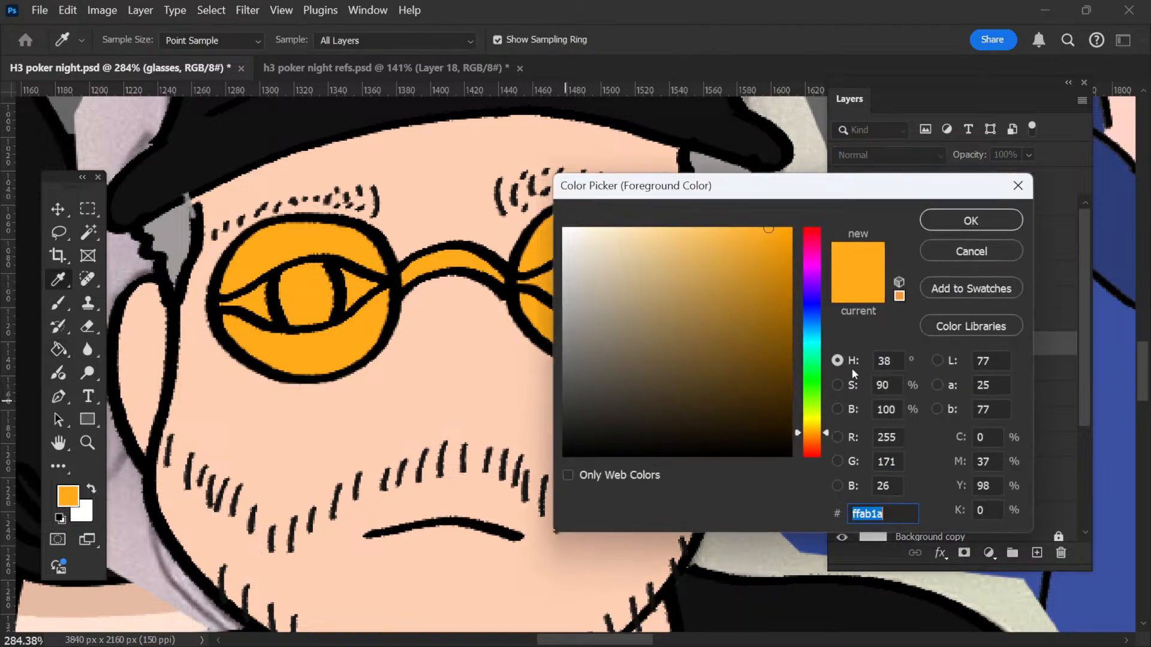
drag(815, 231, 815, 239)
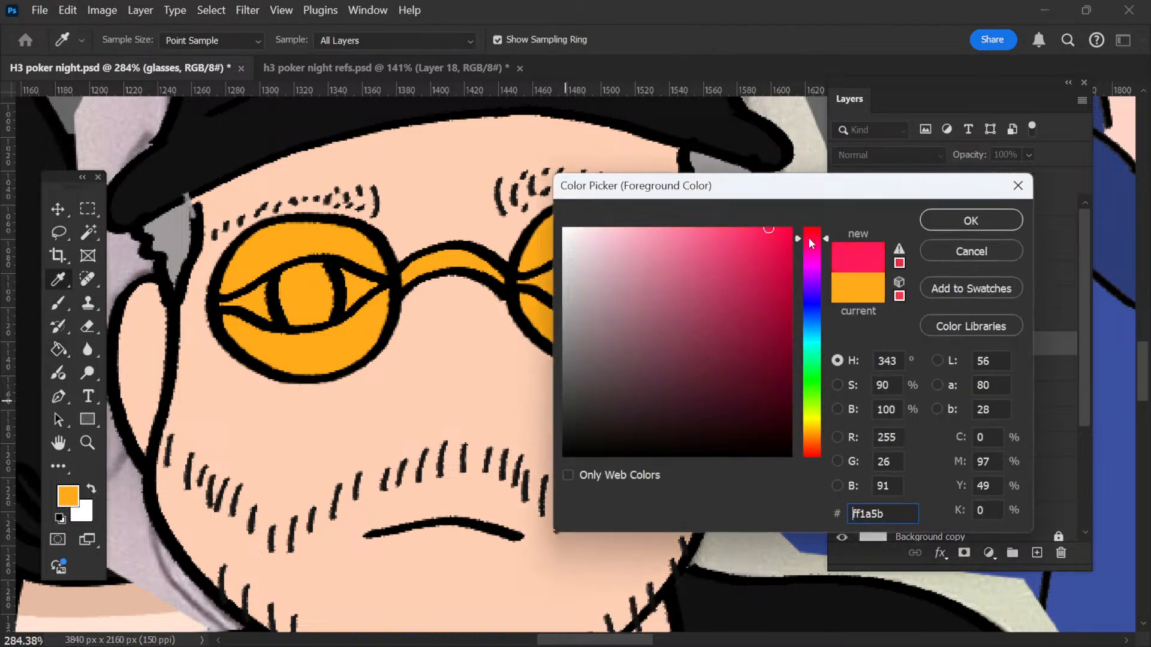
click(771, 334)
click(739, 225)
click(743, 235)
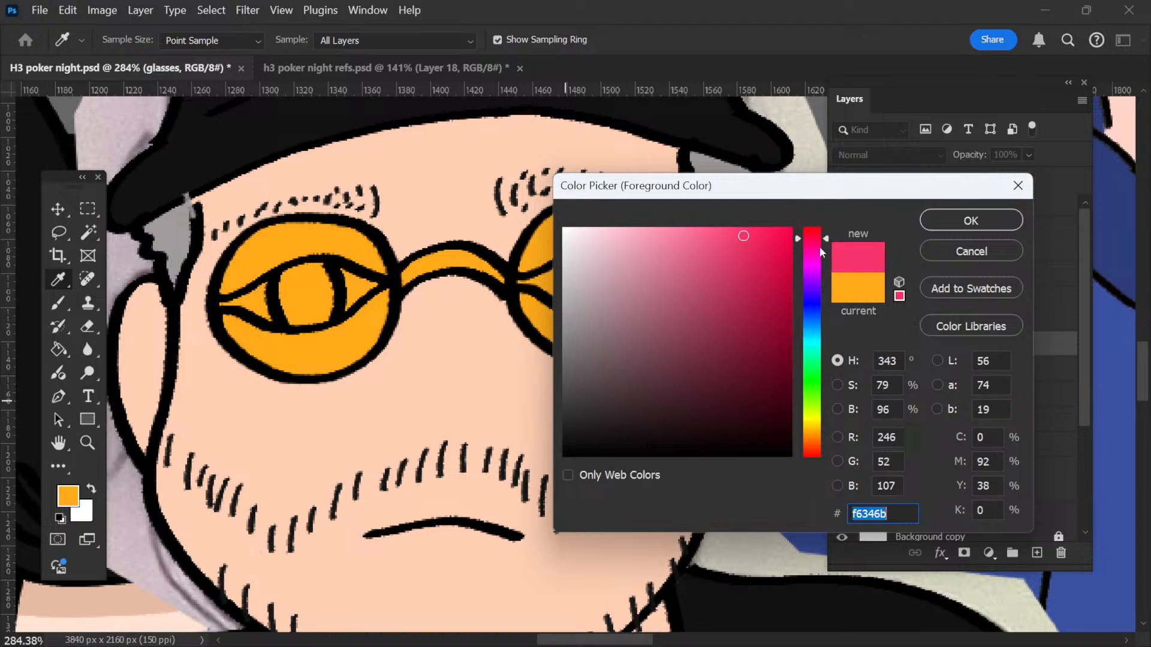
drag(820, 444, 818, 458)
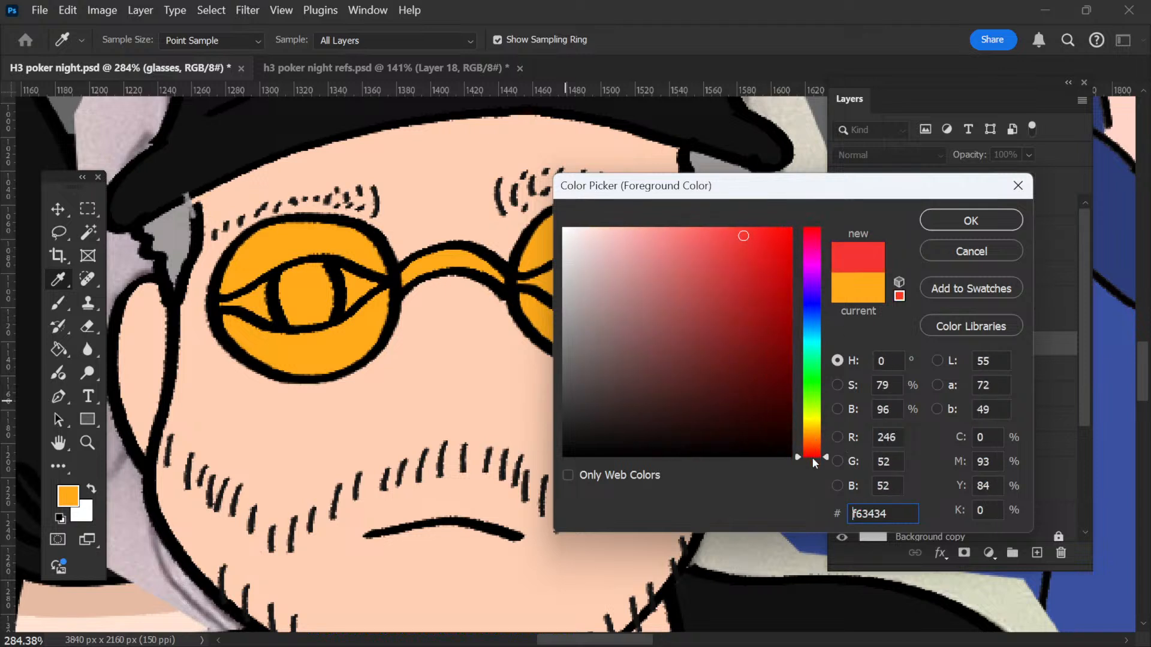
click(747, 298)
click(723, 272)
drag(726, 247, 715, 235)
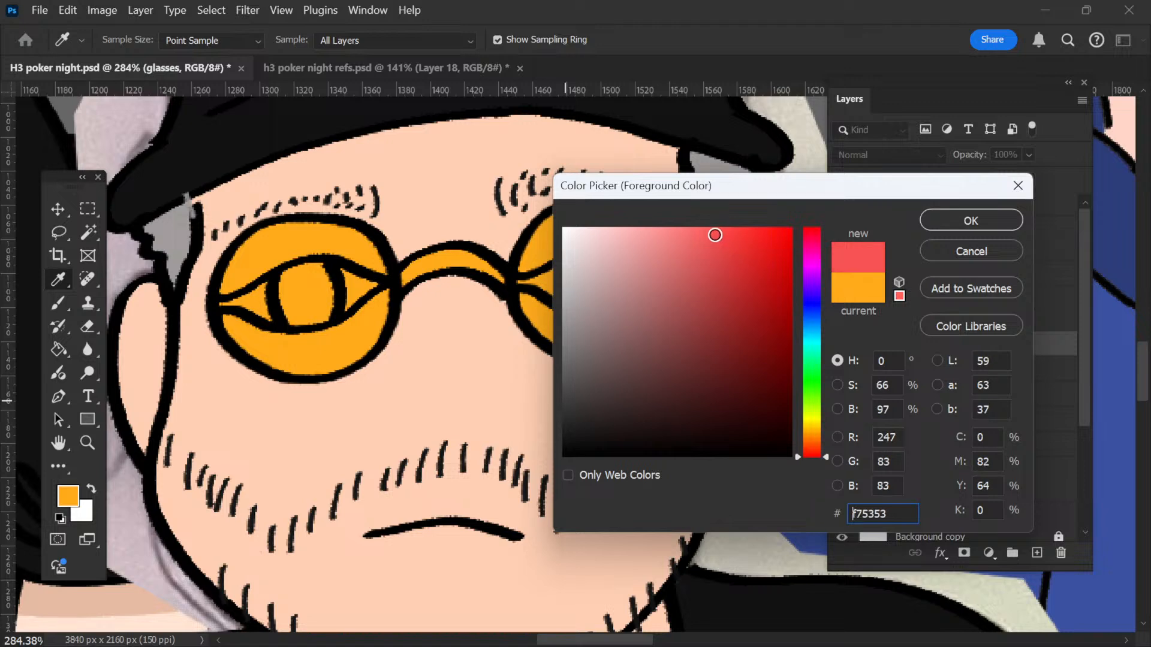
click(970, 220)
key(b)
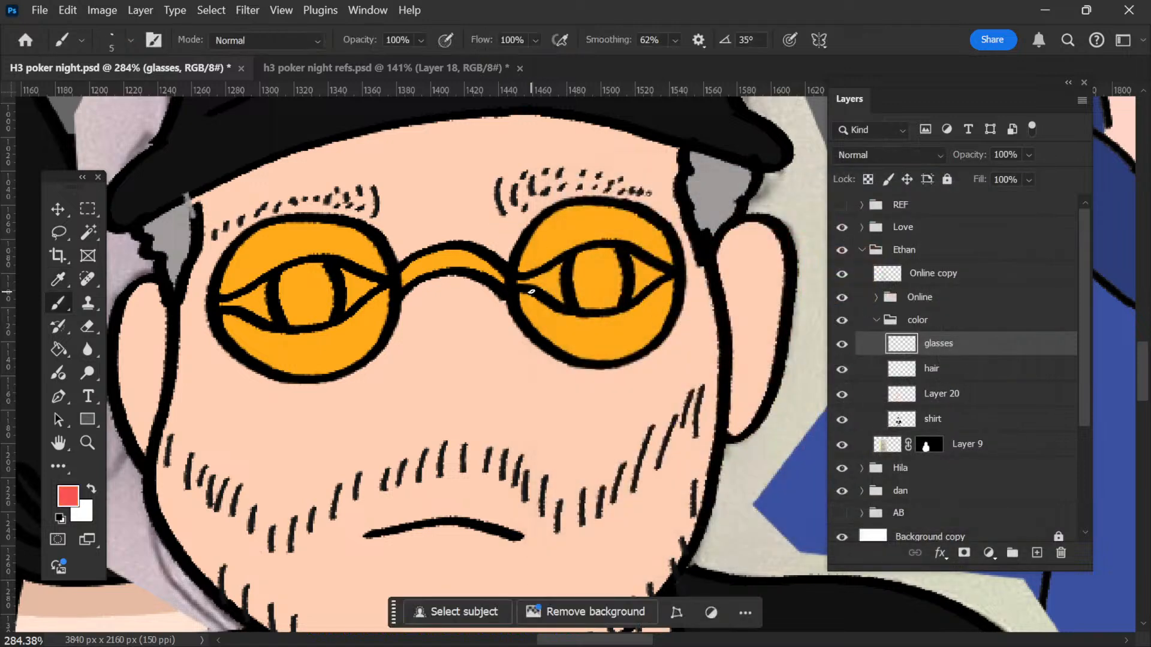
Step: Add a new layer above the glasses layer, clear any selection, and set the brush size to 9
click(1037, 553)
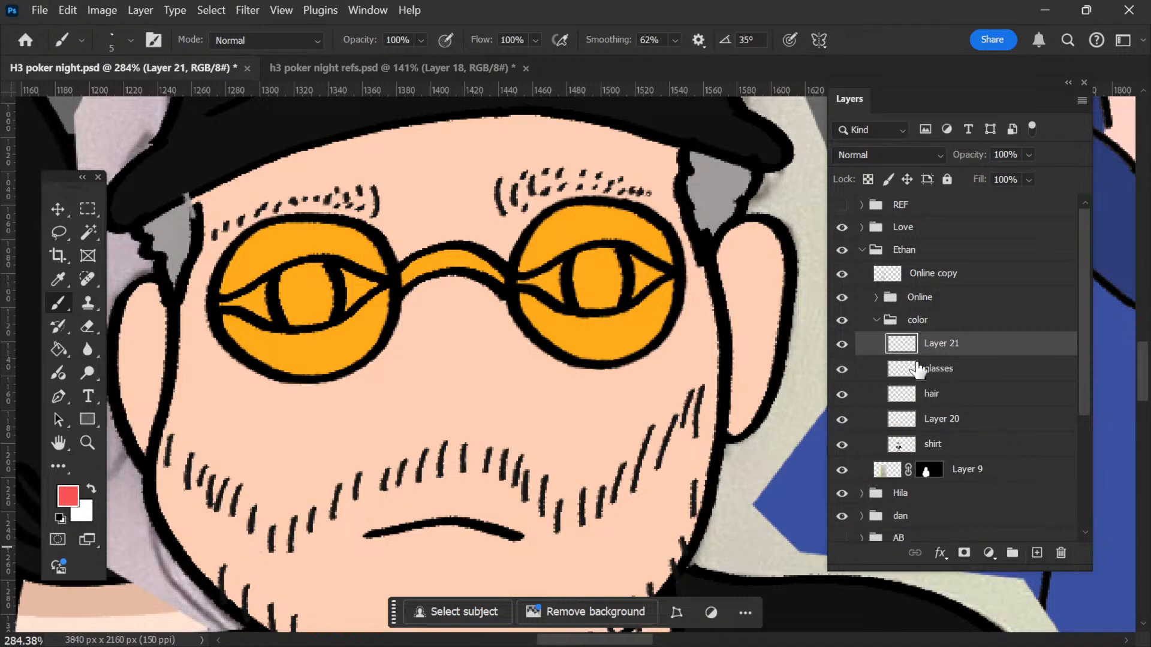
ctrl+click(901, 368)
key(ctrl+d)
key(bracketright)
key(bracketright)
key(bracketright)
key(bracketright)
key(bracketright)
key(bracketright)
key(bracketright)
key(bracketleft)
key(bracketleft)
key(bracketleft)
key(bracketleft)
key(bracketleft)
key(bracketleft)
Step: Paint coral red strokes along the upper and lower eyelids and beside the iris in the left lens
mouse_move(217, 292)
mouse_down()
mouse_move(302, 254)
mouse_move(388, 274)
mouse_up()
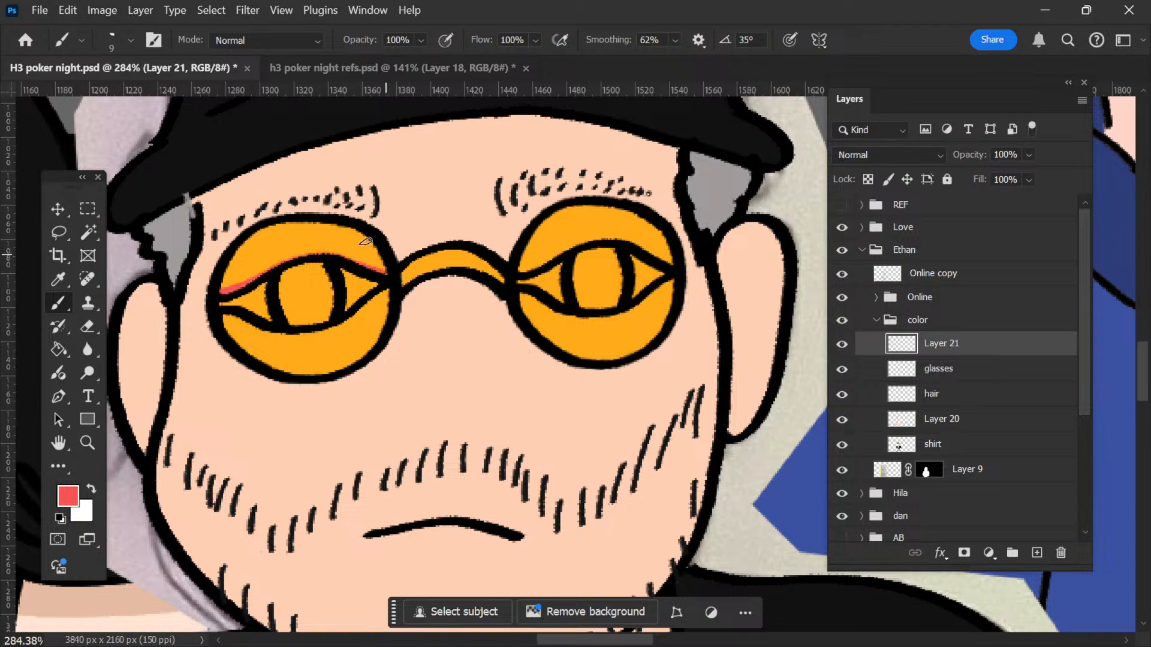
mouse_move(224, 292)
mouse_down()
mouse_move(305, 246)
mouse_move(388, 277)
mouse_up()
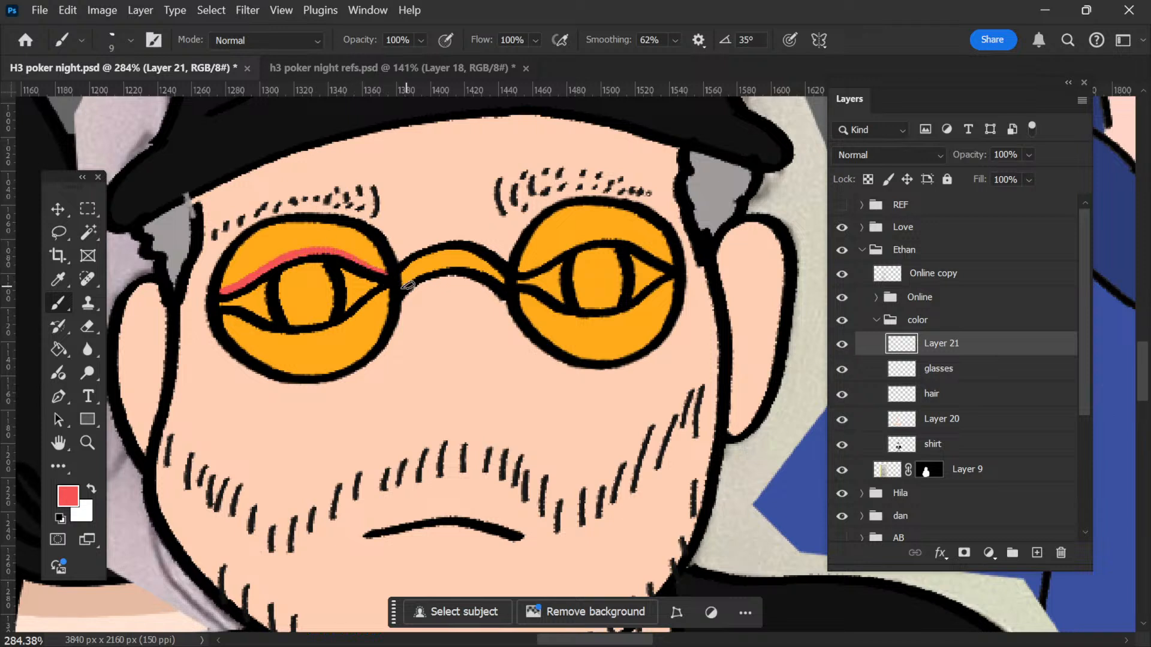
mouse_move(227, 321)
mouse_down()
mouse_move(273, 335)
mouse_move(326, 335)
mouse_move(385, 281)
mouse_up()
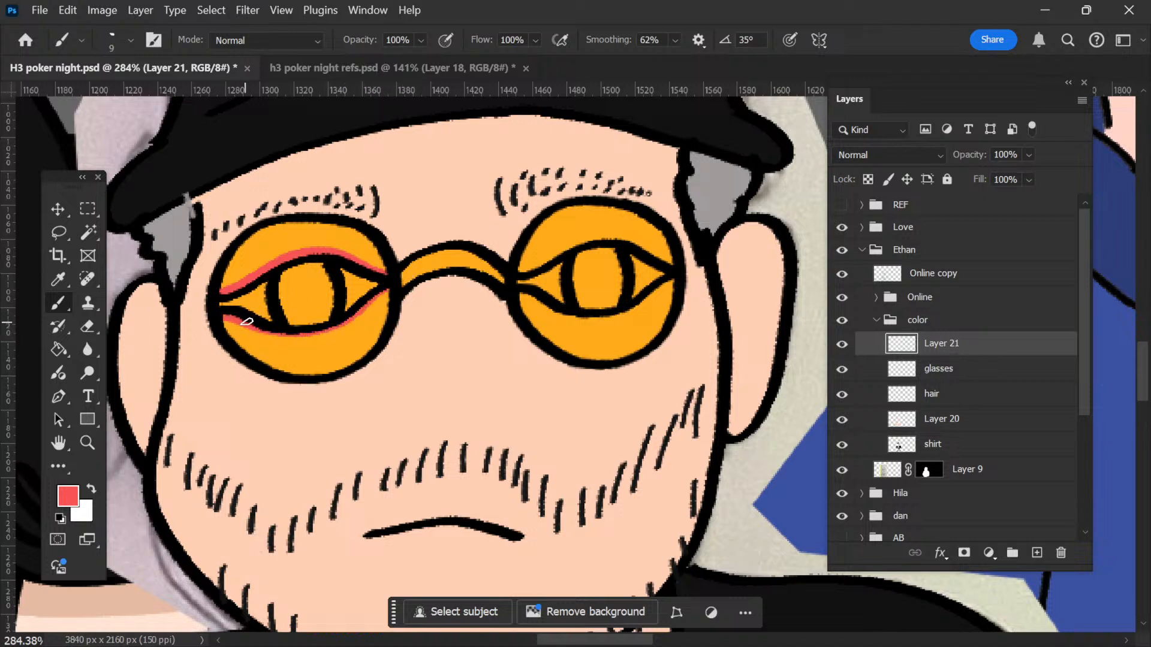
mouse_move(287, 341)
mouse_down()
mouse_move(348, 330)
mouse_move(392, 277)
mouse_up()
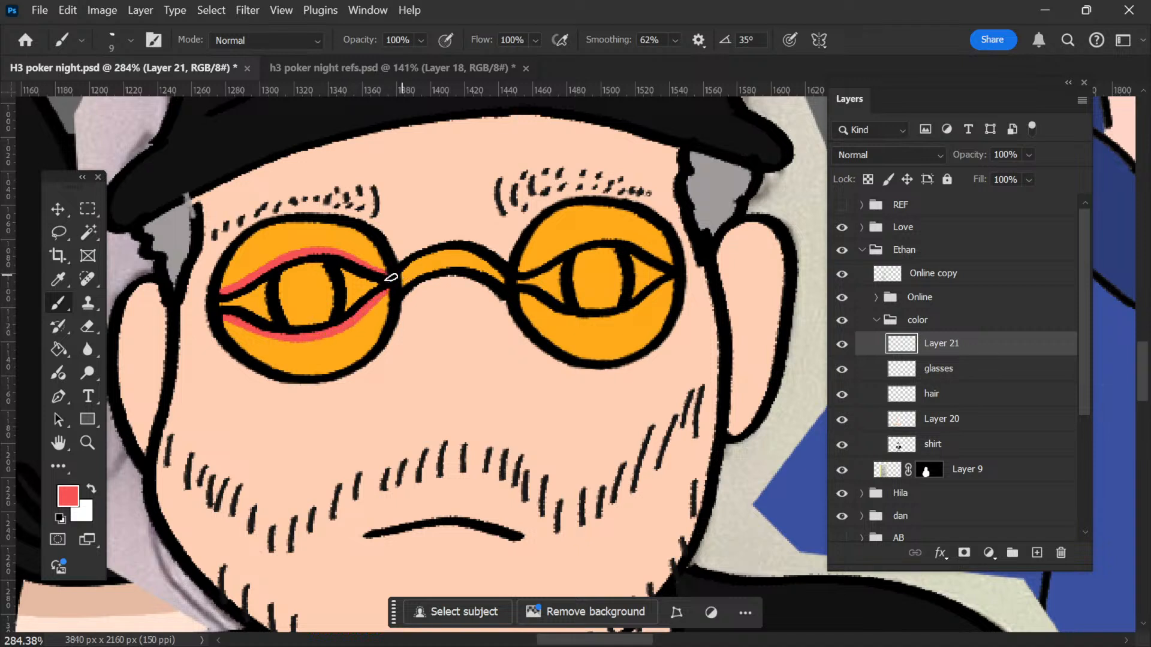
drag(259, 296, 264, 286)
mouse_move(349, 307)
mouse_down()
mouse_move(347, 261)
mouse_move(324, 243)
mouse_up()
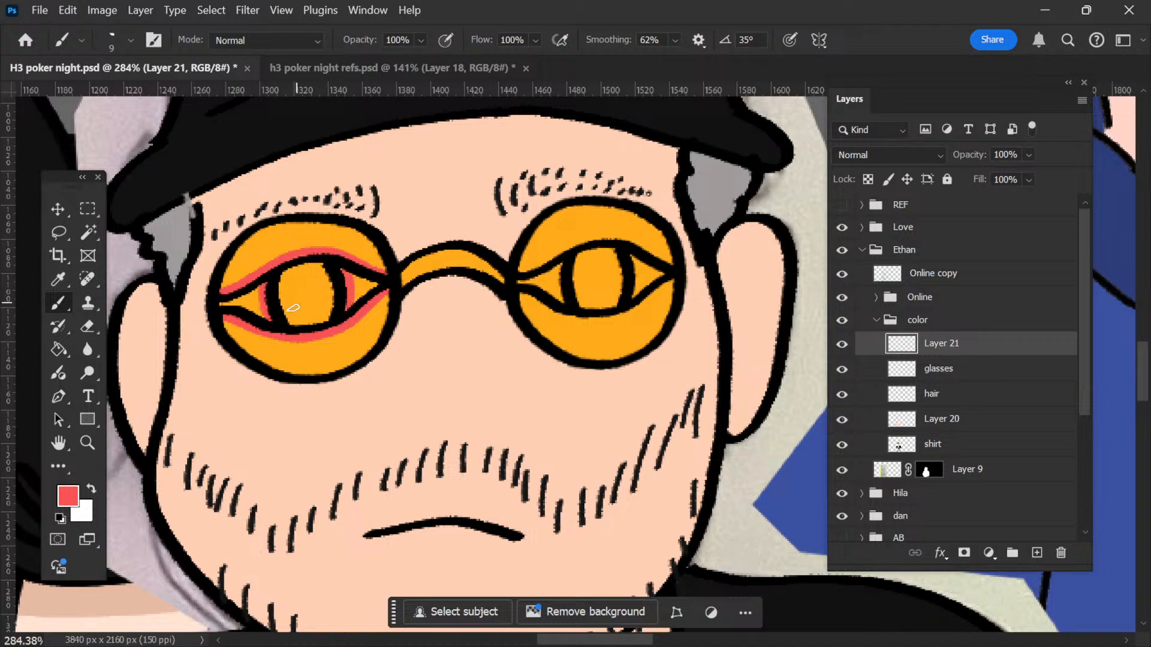
drag(264, 316, 254, 273)
Step: Paint matching coral red strokes along the eyelids and beside the iris in the right lens
mouse_move(520, 270)
mouse_down()
mouse_move(581, 237)
mouse_move(619, 233)
mouse_move(546, 257)
mouse_move(605, 228)
mouse_move(674, 265)
mouse_up()
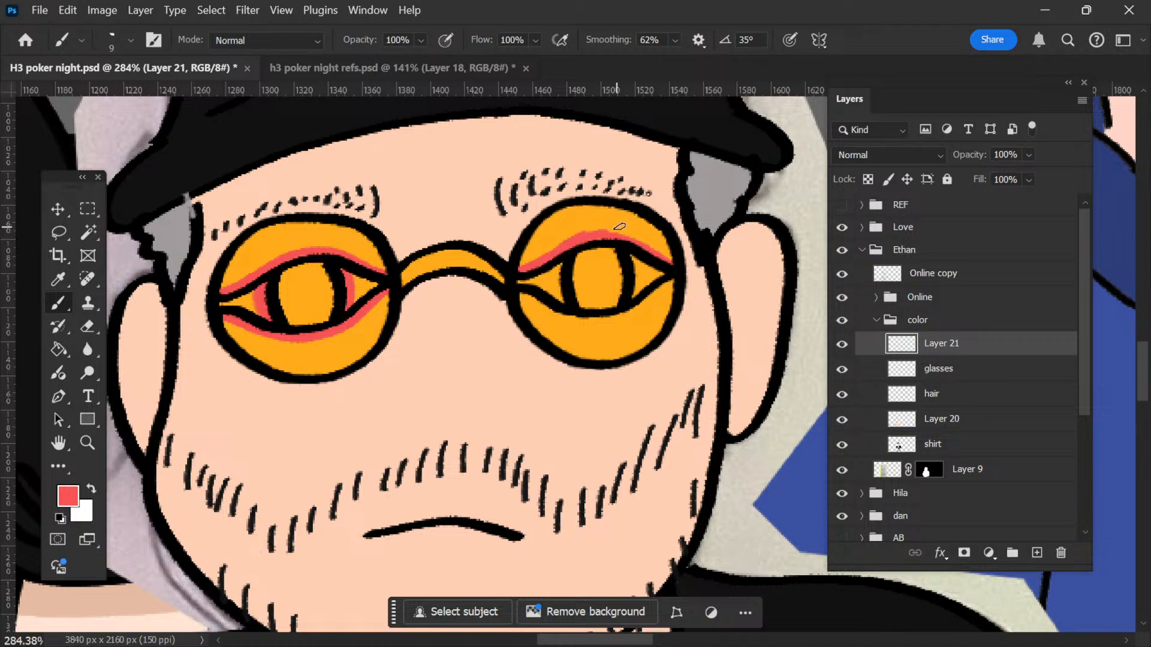
drag(649, 241, 682, 276)
mouse_move(533, 298)
mouse_down()
mouse_move(593, 330)
mouse_move(654, 304)
mouse_up()
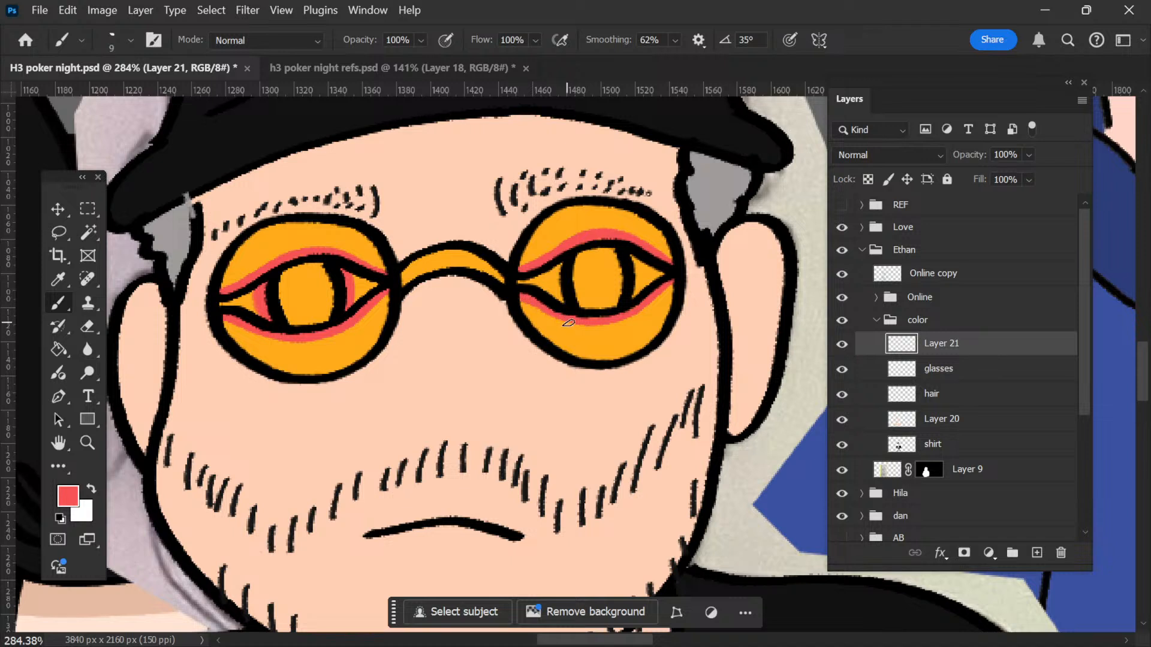
mouse_move(591, 331)
mouse_down()
mouse_move(626, 322)
mouse_move(666, 284)
mouse_up()
drag(566, 308, 556, 250)
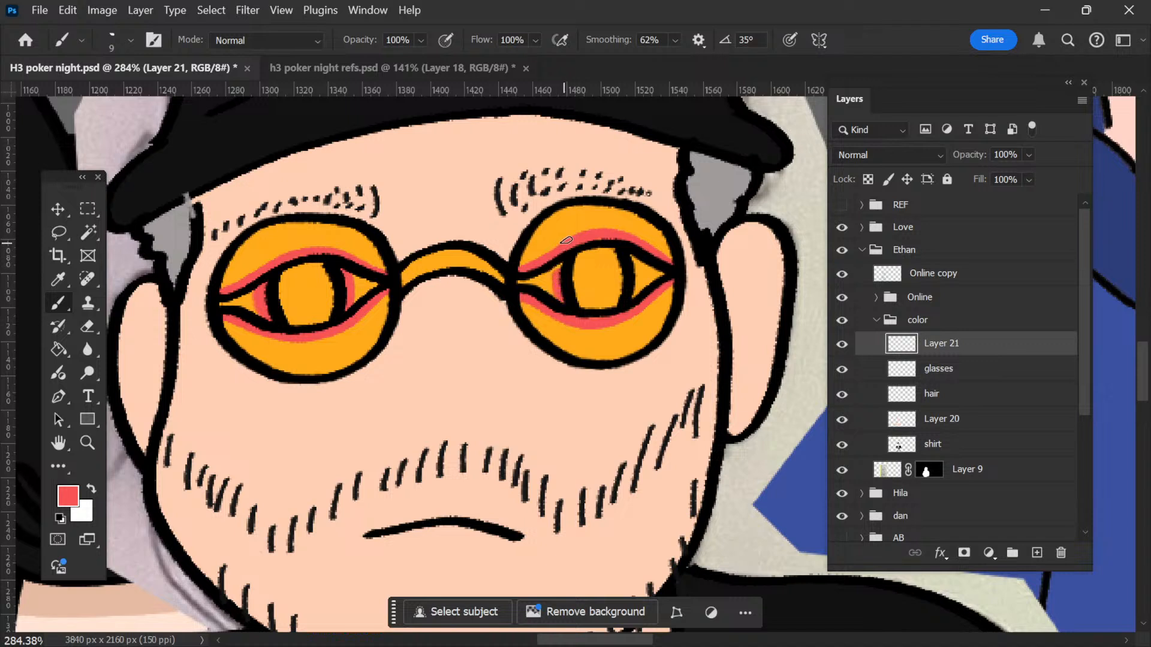
mouse_move(631, 304)
mouse_down()
mouse_move(639, 269)
mouse_move(623, 231)
mouse_up()
Step: Paint a coral red edge inside the upper and lower rims of the right lens
mouse_move(519, 272)
mouse_down()
mouse_move(549, 209)
mouse_move(600, 201)
mouse_move(636, 213)
mouse_move(667, 293)
mouse_up()
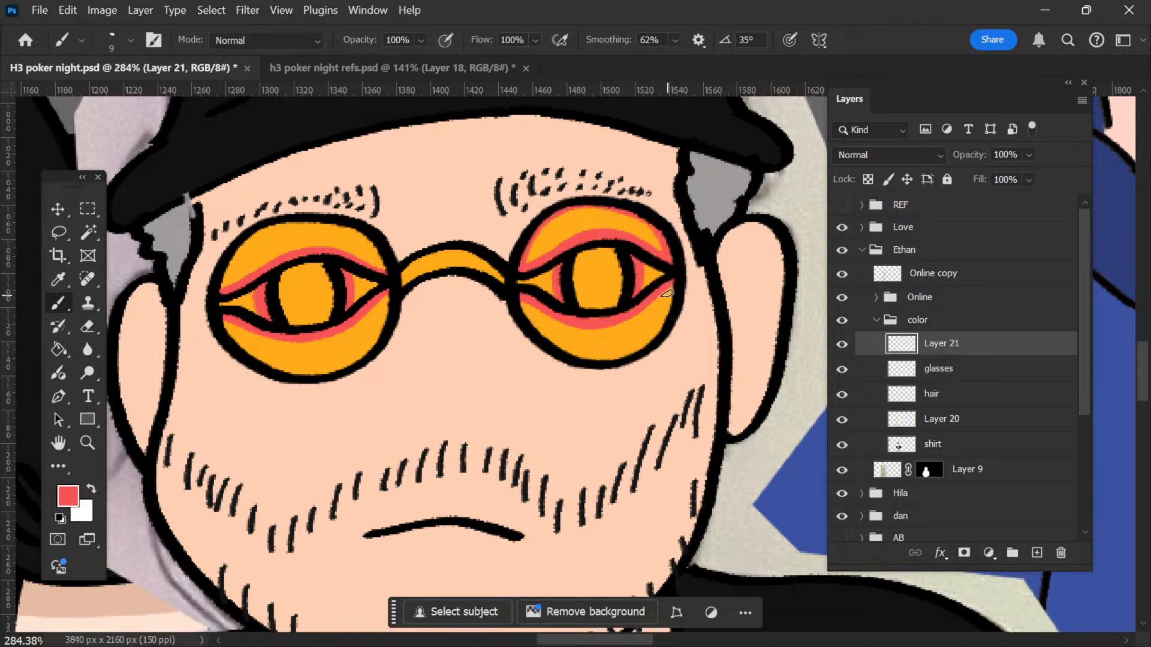
mouse_move(519, 299)
mouse_down()
mouse_move(563, 359)
mouse_move(609, 367)
mouse_move(654, 344)
mouse_move(676, 256)
mouse_up()
key(g)
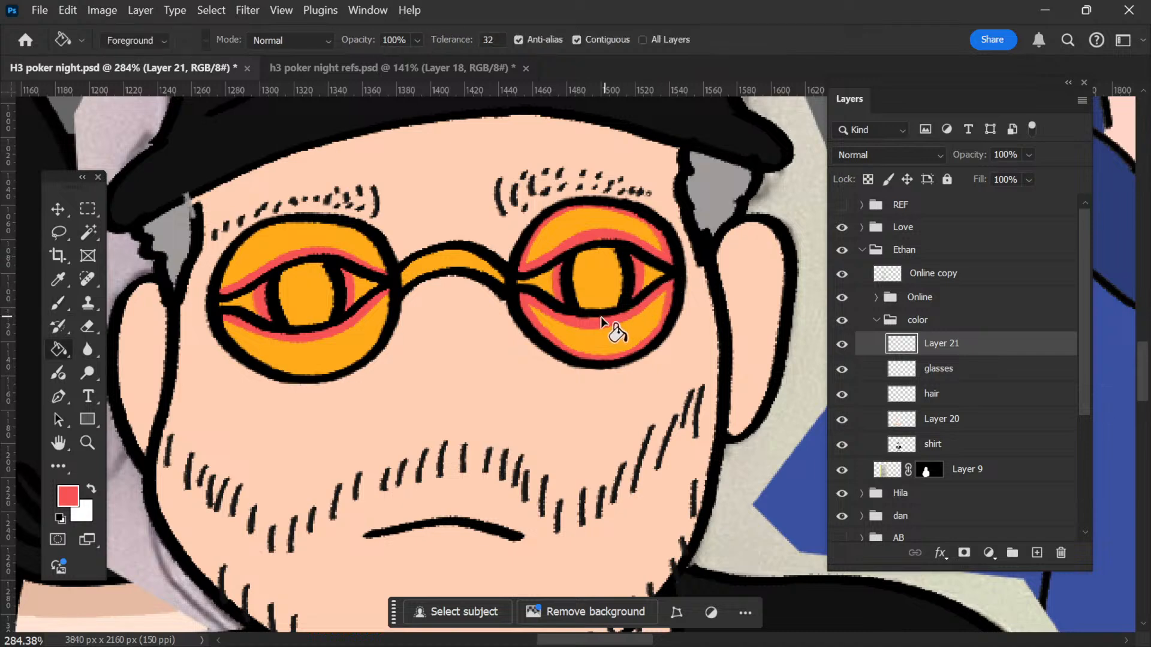
Step: Paint a matching coral red edge inside the upper and lower rims of the left lens
key(h)
drag(535, 301, 699, 268)
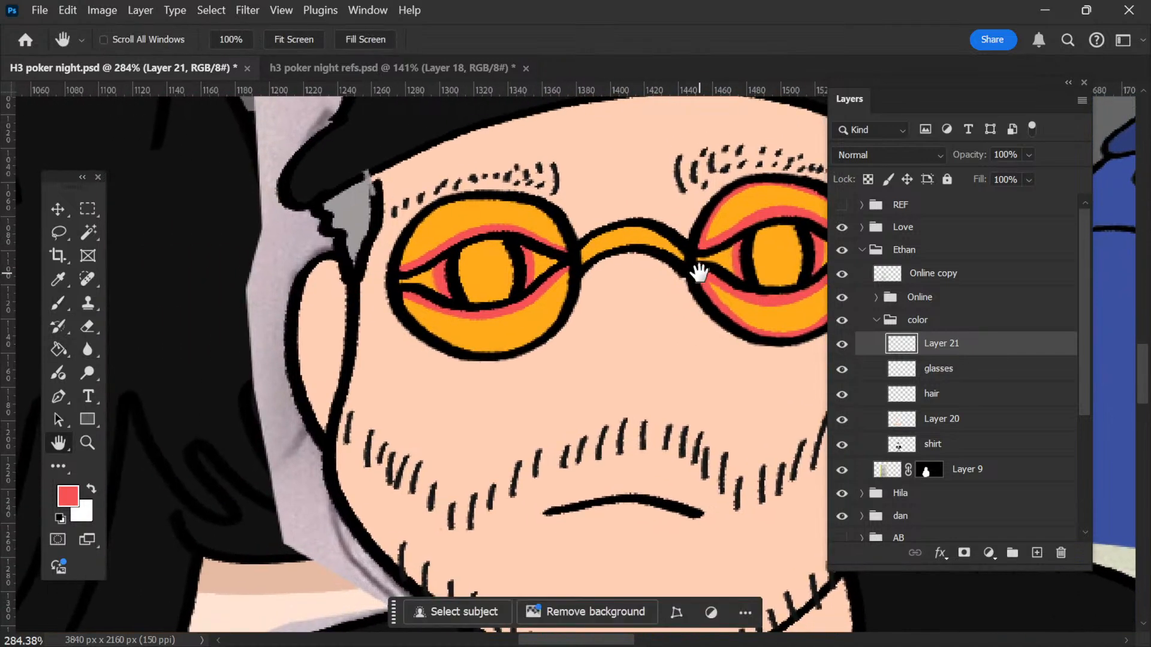
key(b)
mouse_move(403, 242)
mouse_down()
mouse_move(466, 196)
mouse_move(523, 202)
mouse_move(562, 222)
mouse_move(570, 281)
mouse_up()
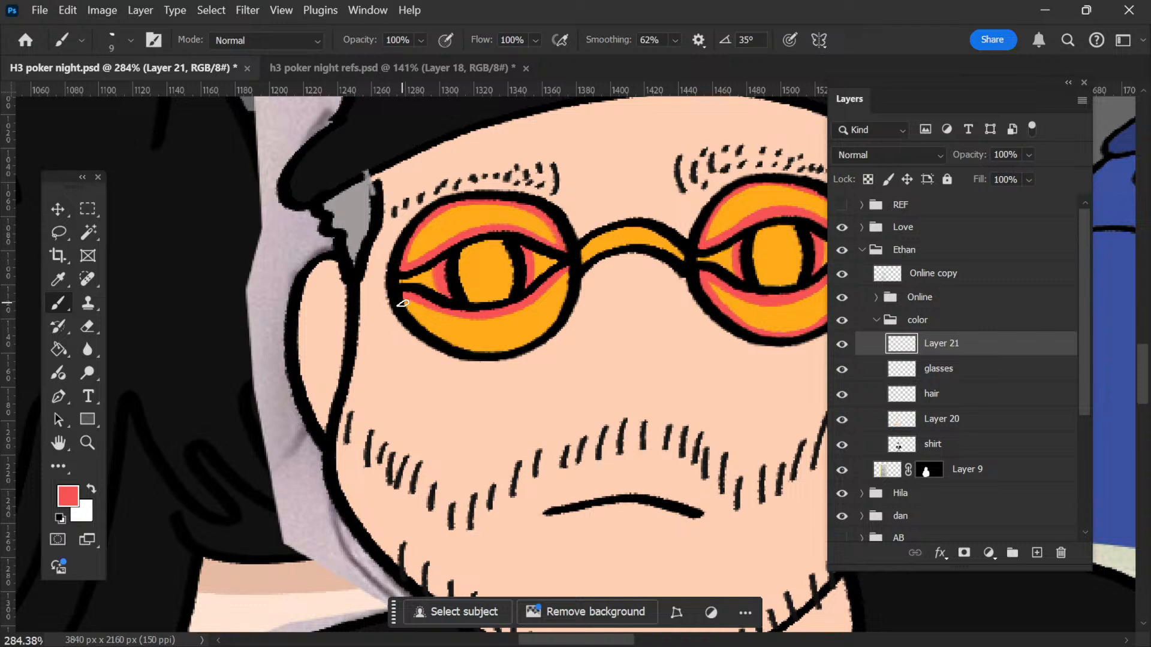
mouse_move(426, 332)
mouse_down()
mouse_move(498, 357)
mouse_move(538, 343)
mouse_move(565, 306)
mouse_move(568, 247)
mouse_up()
Step: Thicken the coral red band along the upper rim of the right lens
key(h)
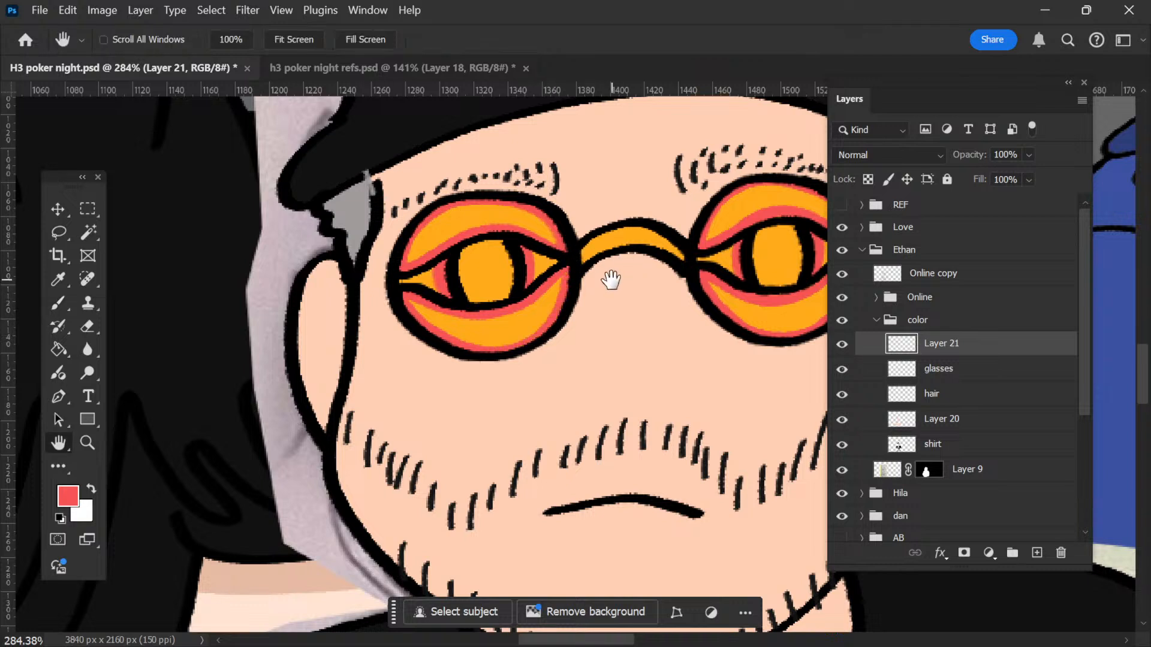
drag(682, 269, 608, 251)
key(b)
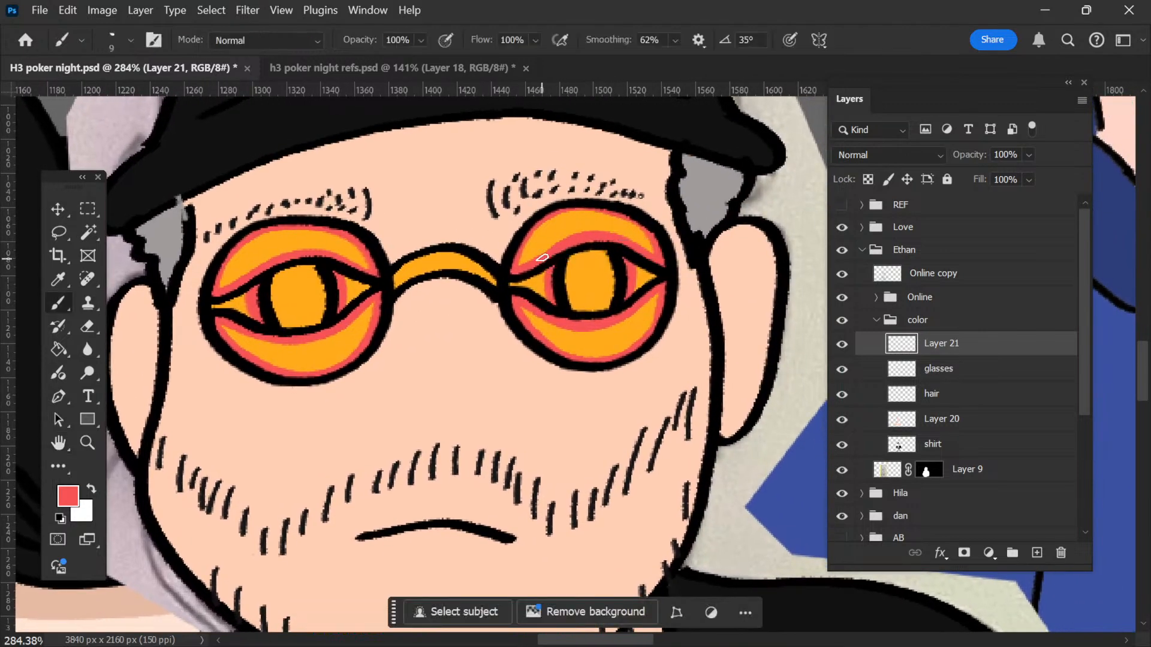
mouse_move(537, 220)
mouse_down()
mouse_move(587, 204)
mouse_move(637, 218)
mouse_move(667, 254)
mouse_up()
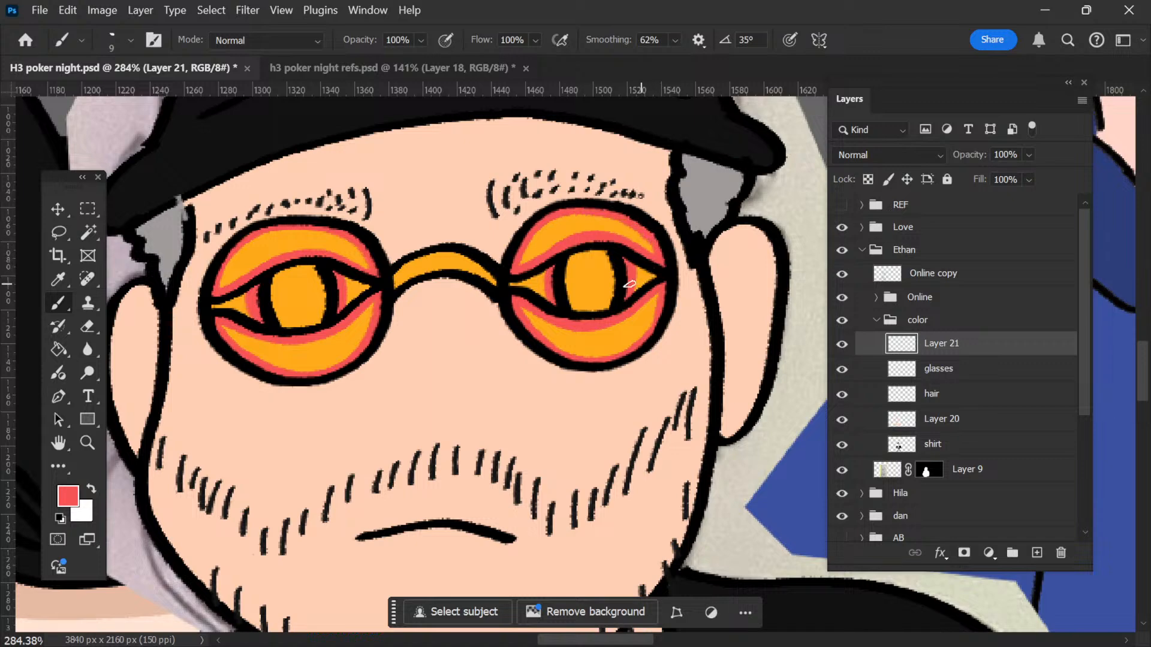
Step: Thicken the coral red band along the lower rim of the left lens
key(z)
scroll(540, 242, down, 8)
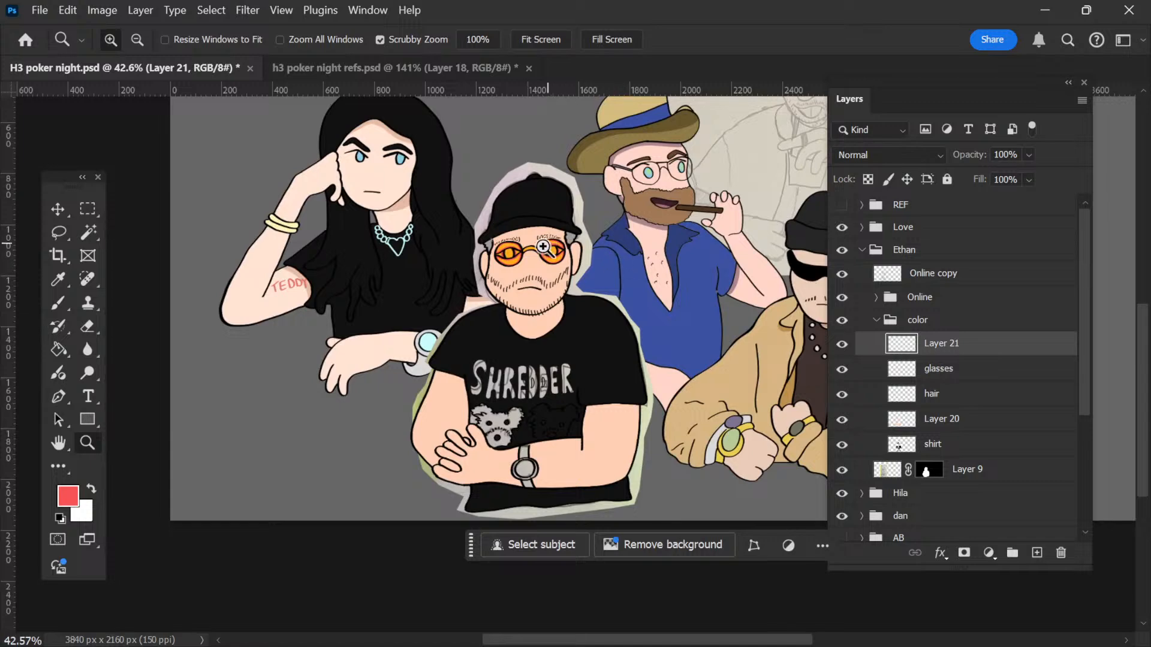
scroll(542, 247, up, 7)
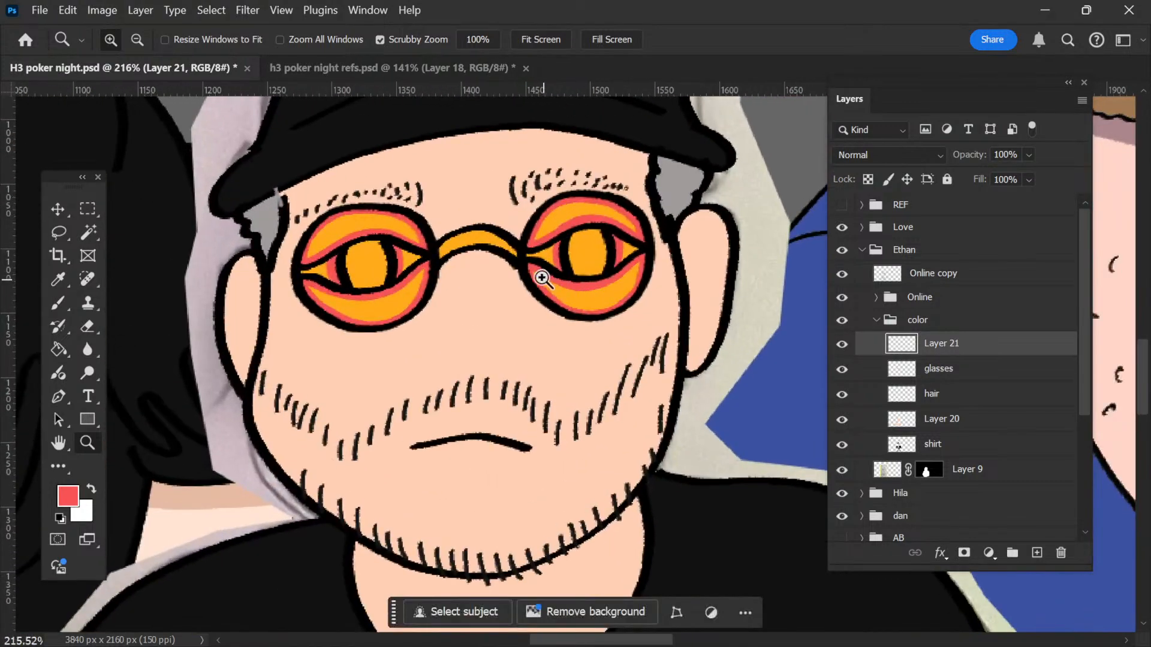
mouse_move(542, 278)
mouse_down()
mouse_move(583, 296)
mouse_move(606, 280)
mouse_move(648, 285)
mouse_up()
key(space)
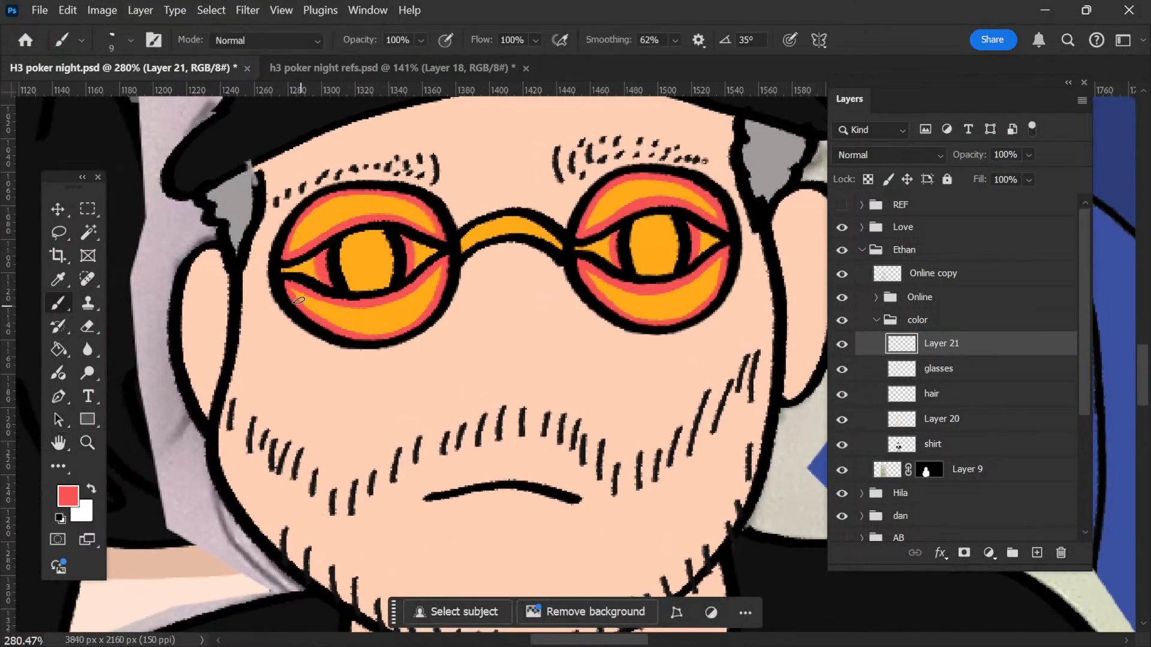
mouse_move(290, 289)
mouse_down()
mouse_move(371, 339)
mouse_move(416, 331)
mouse_move(437, 312)
mouse_move(453, 226)
mouse_up()
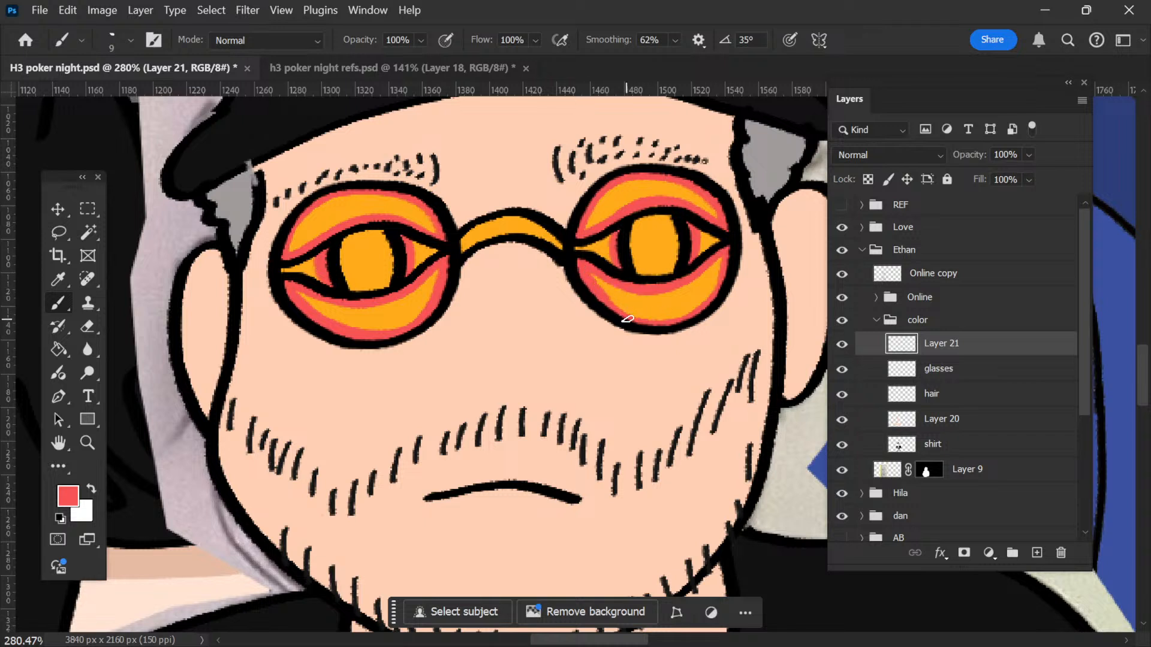
Step: Widen the coral red along the right lens's lower rim and fill out its upper edge nearest the nose bridge
drag(654, 326, 707, 303)
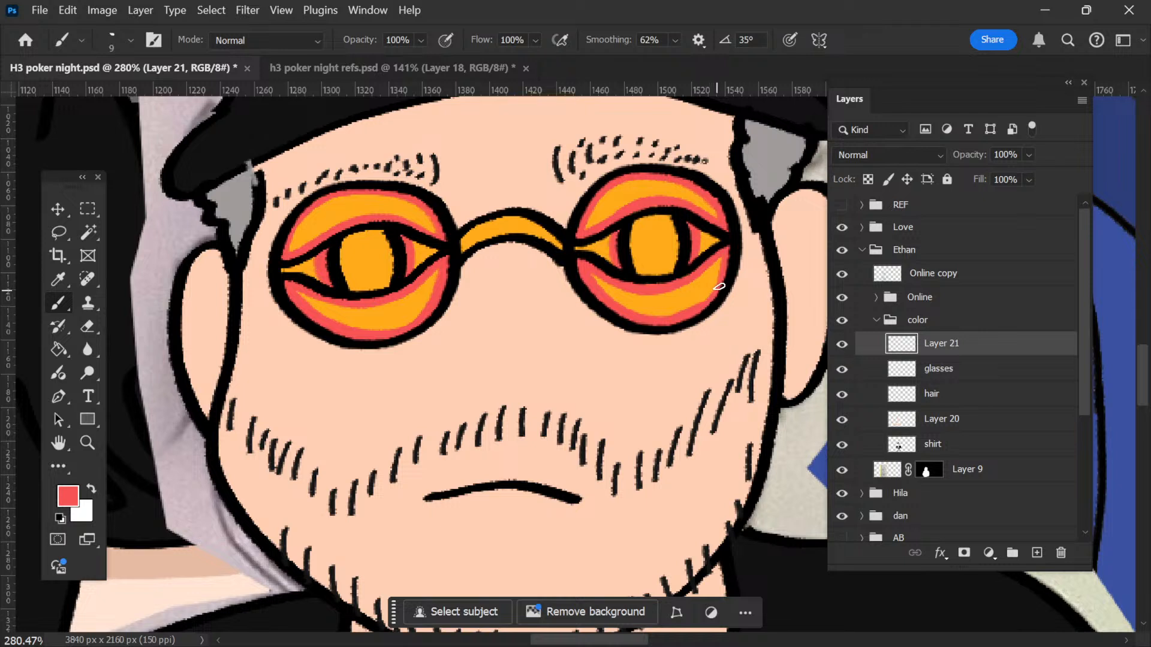
drag(725, 272, 725, 269)
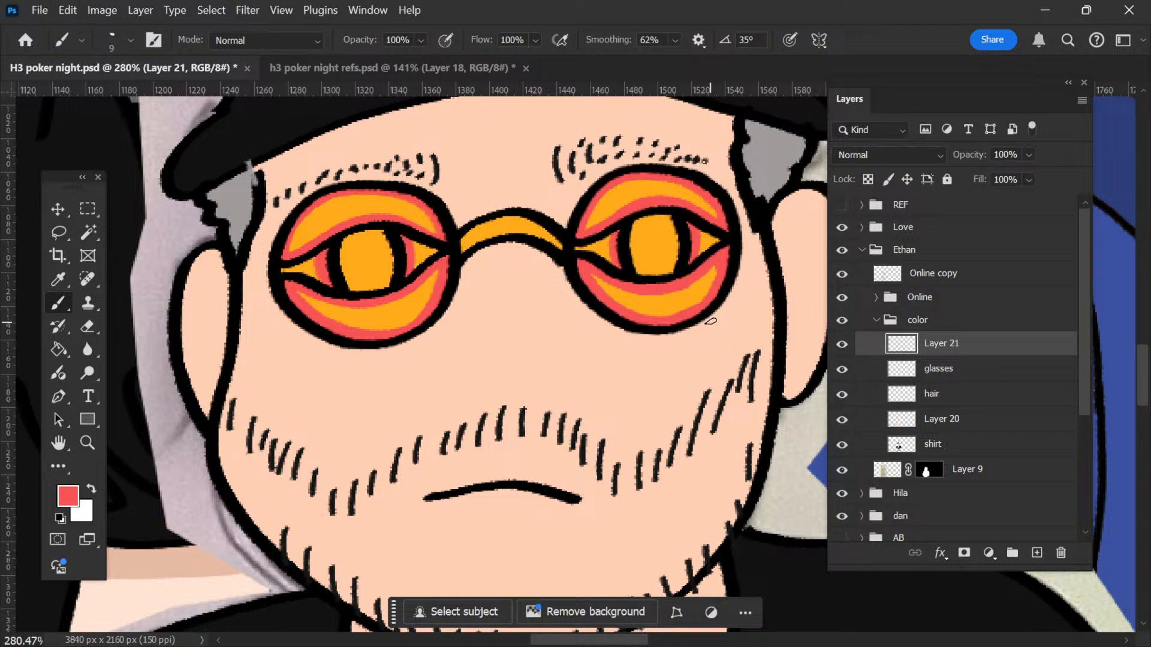
mouse_move(595, 228)
mouse_down()
mouse_move(616, 183)
mouse_move(602, 223)
mouse_move(581, 234)
mouse_move(632, 172)
mouse_up()
Step: Thicken the coral red band around the upper rim of the left lens to match the right one
key(h)
drag(473, 234, 570, 278)
key(b)
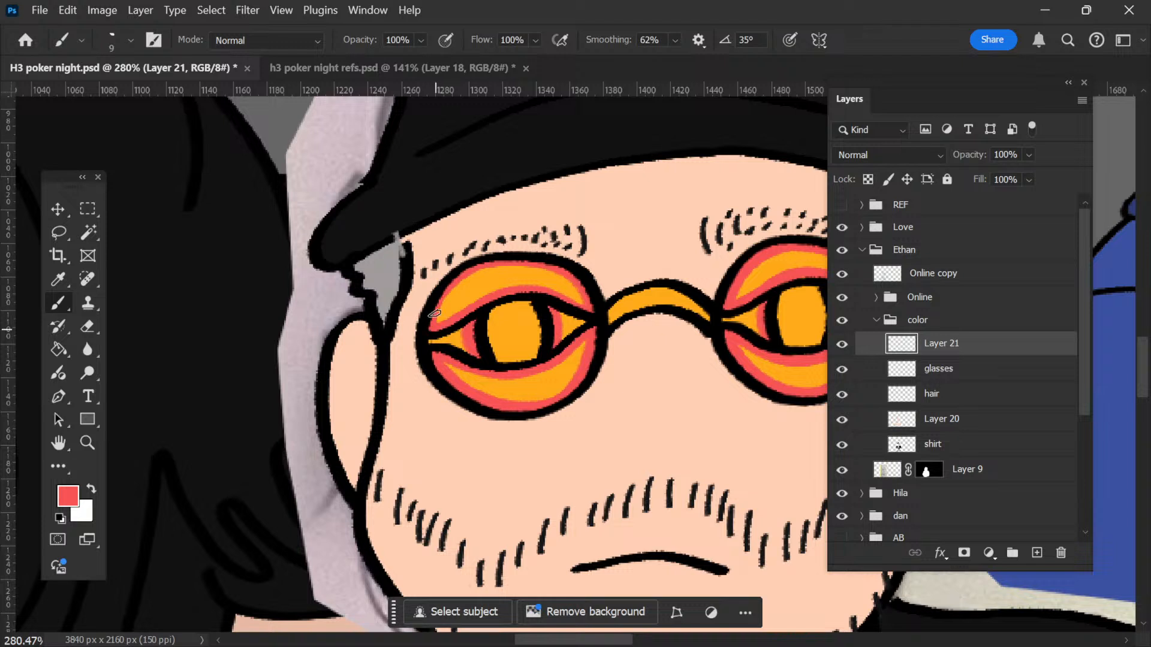
mouse_move(434, 314)
mouse_down()
mouse_move(451, 283)
mouse_move(488, 281)
mouse_up()
mouse_move(438, 320)
mouse_down()
mouse_move(466, 273)
mouse_move(519, 259)
mouse_move(566, 271)
mouse_move(595, 304)
mouse_move(598, 335)
mouse_up()
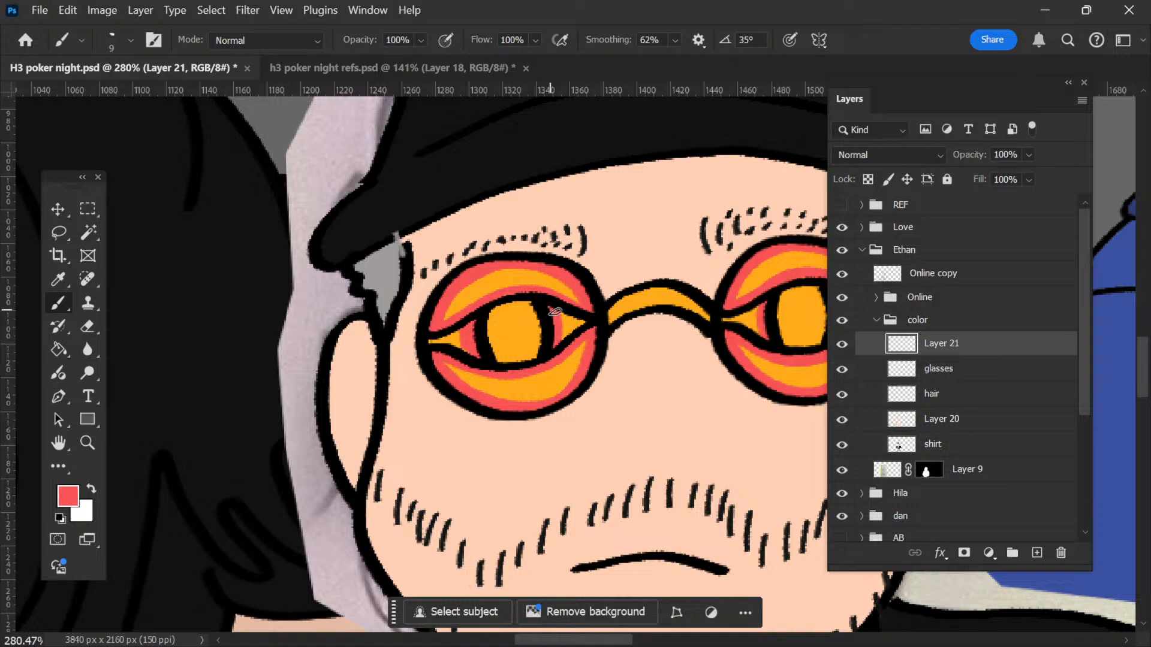
Step: Add a new layer directly above the glasses layer, beneath the coral red strokes
key(space)
mouse_move(661, 305)
mouse_down()
mouse_move(501, 305)
mouse_move(503, 294)
mouse_up()
drag(622, 324, 590, 289)
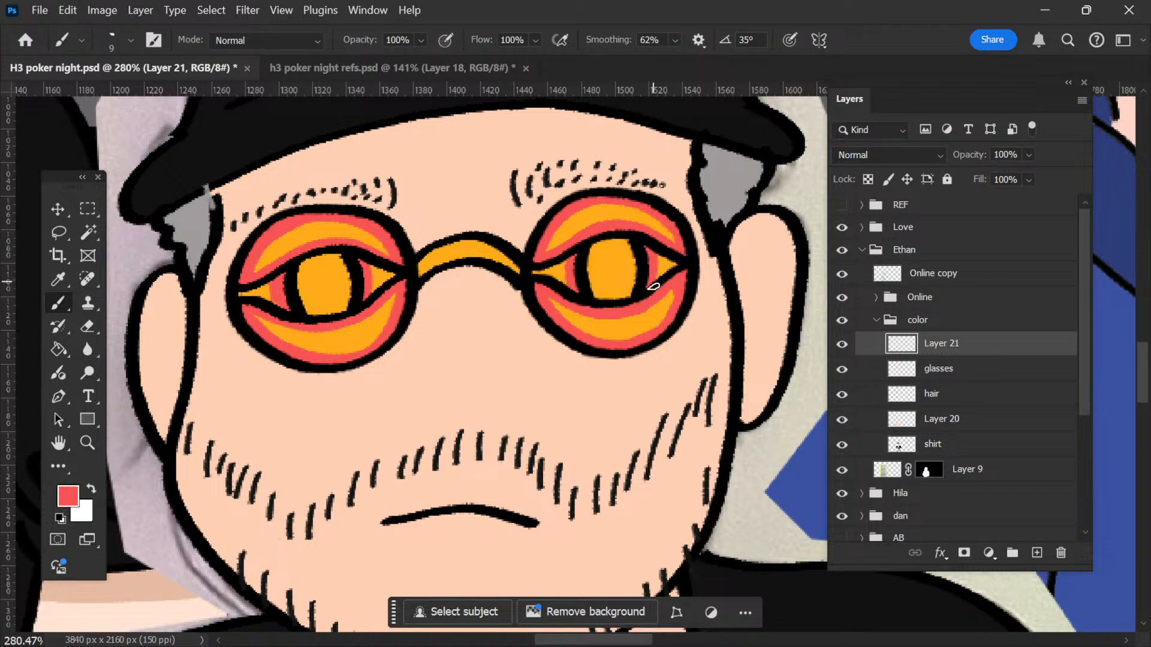
key(ctrl+space)
click(978, 376)
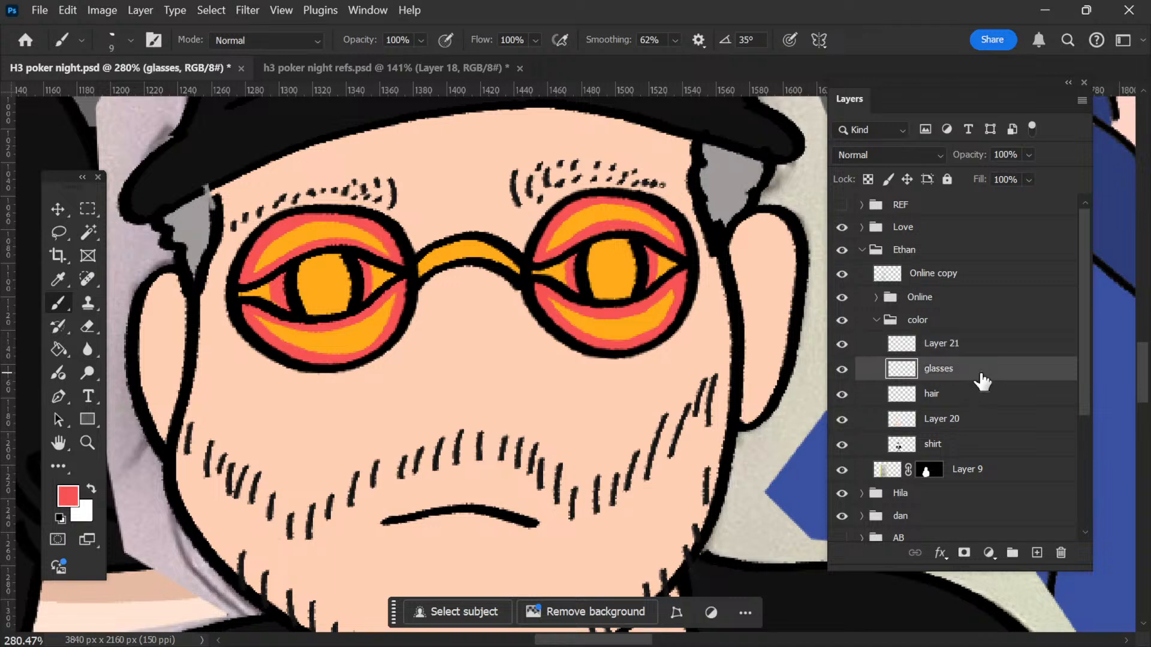
click(1036, 553)
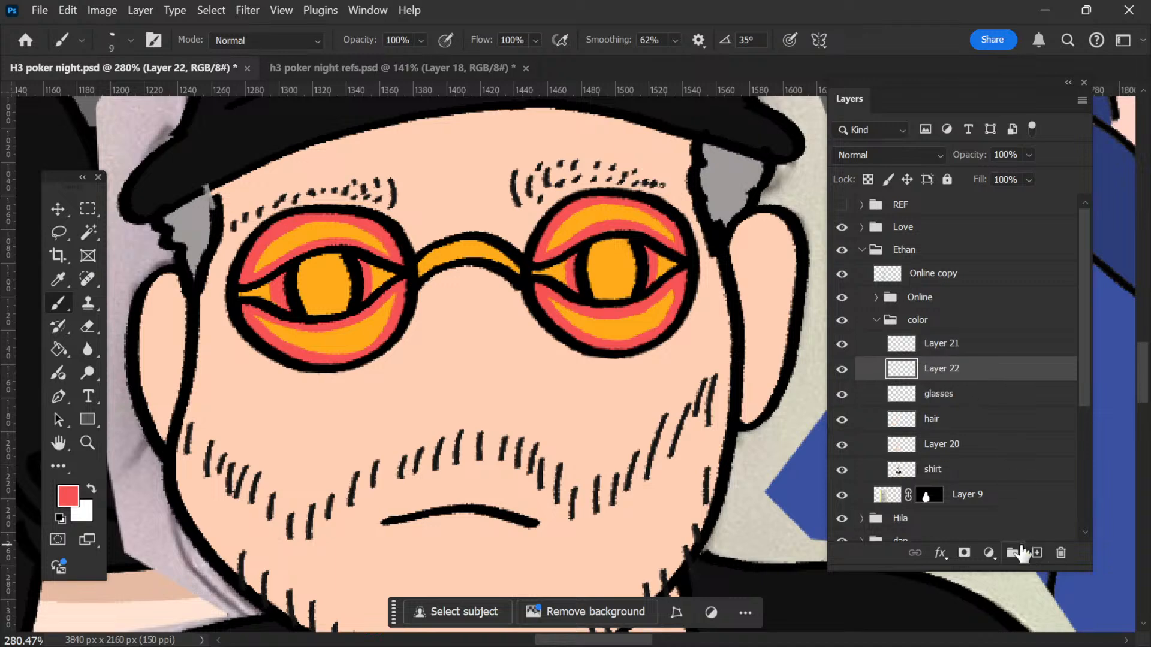
Step: Set the foreground colour to a muted yellow-green with a hue of 72°
click(67, 496)
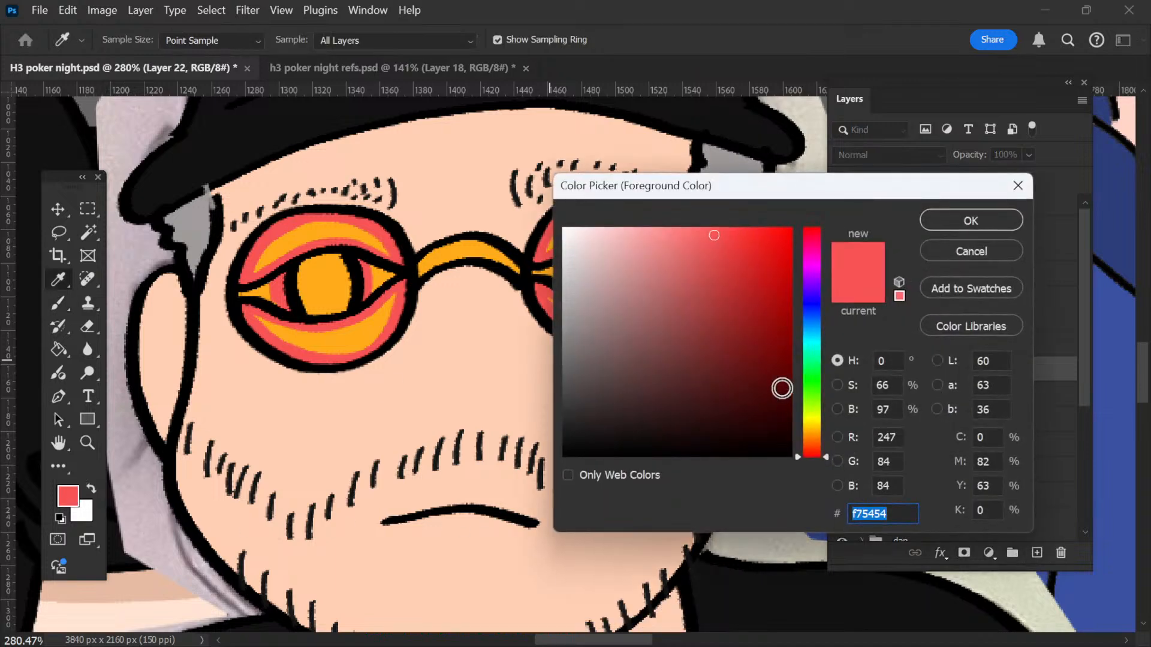
drag(807, 383, 807, 411)
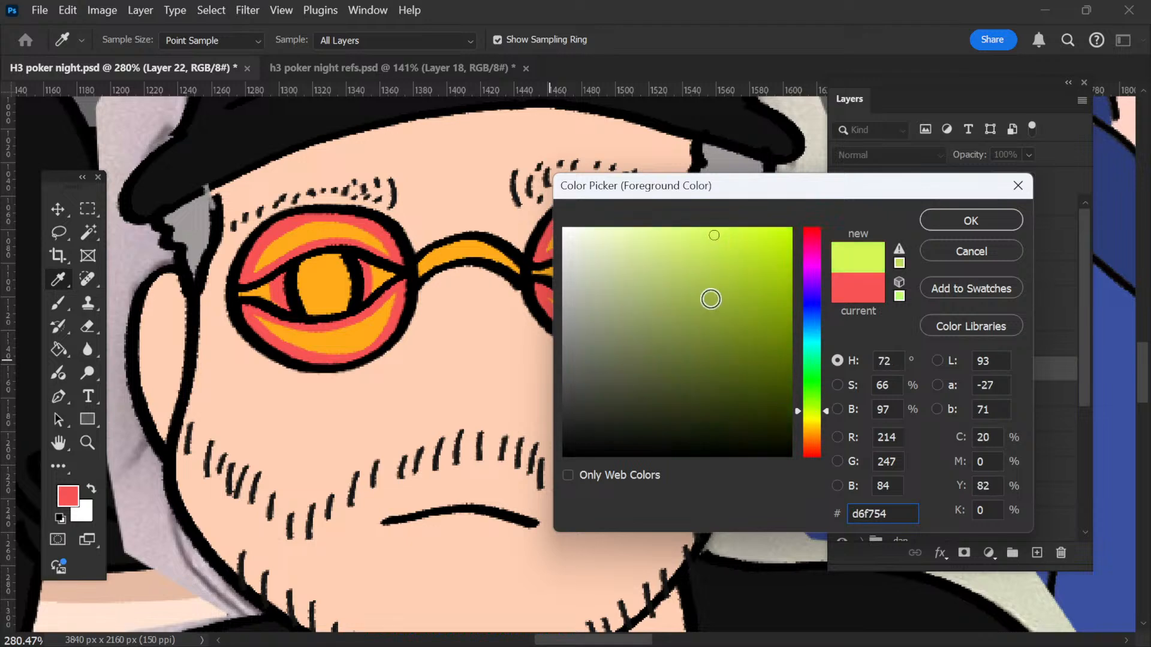
mouse_move(711, 300)
mouse_down()
mouse_move(754, 241)
mouse_move(739, 274)
mouse_up()
click(930, 232)
Step: Paint a vertical yellow-green band in the centre of the iris in both lenses, leaving orange at the sides
key(b)
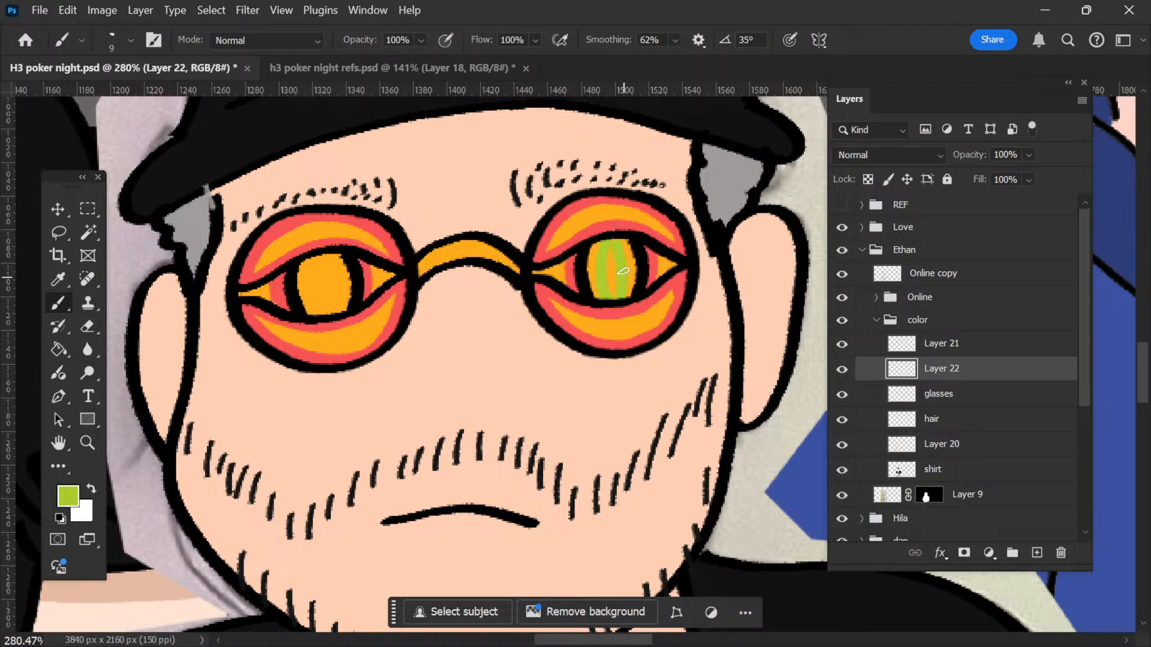
mouse_move(610, 289)
mouse_down()
mouse_move(618, 332)
mouse_move(698, 258)
mouse_up()
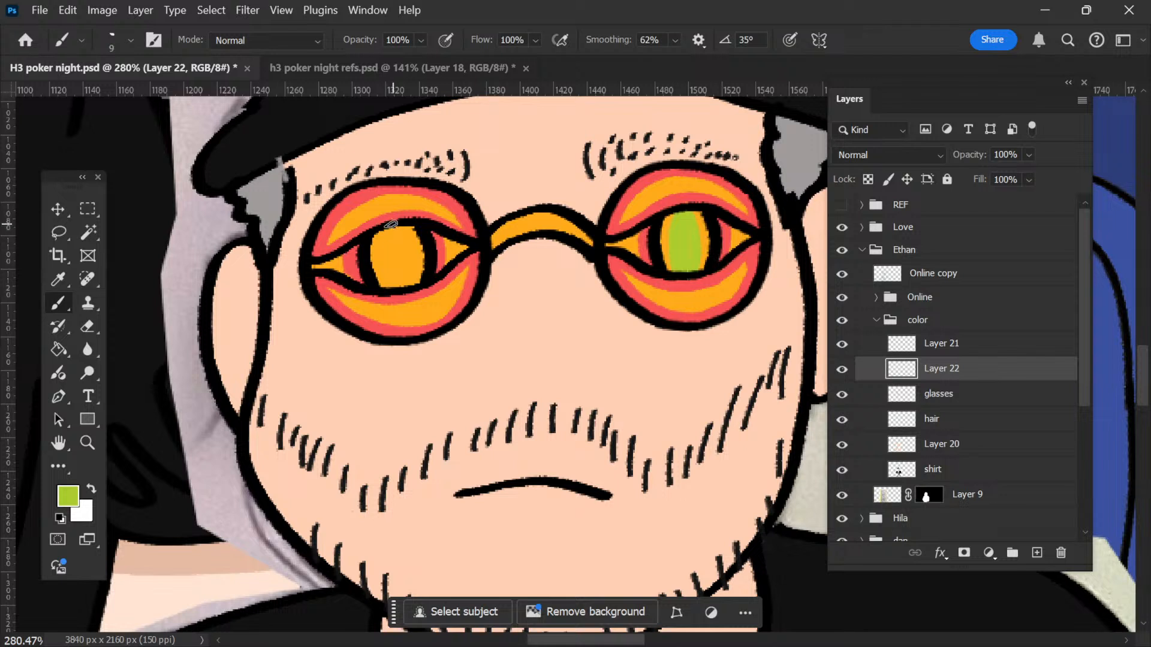
drag(389, 237, 390, 267)
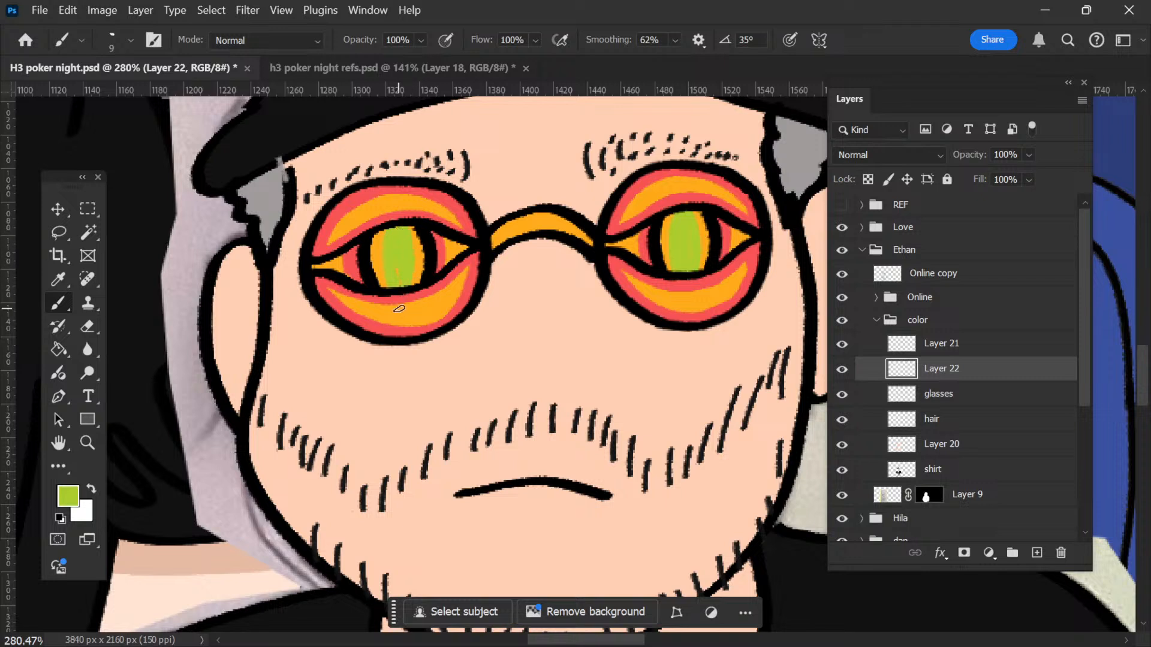
Step: Select the Online copy layer from the artwork beside the man's left temple, undoing the shift of its line art
alt+click(572, 267)
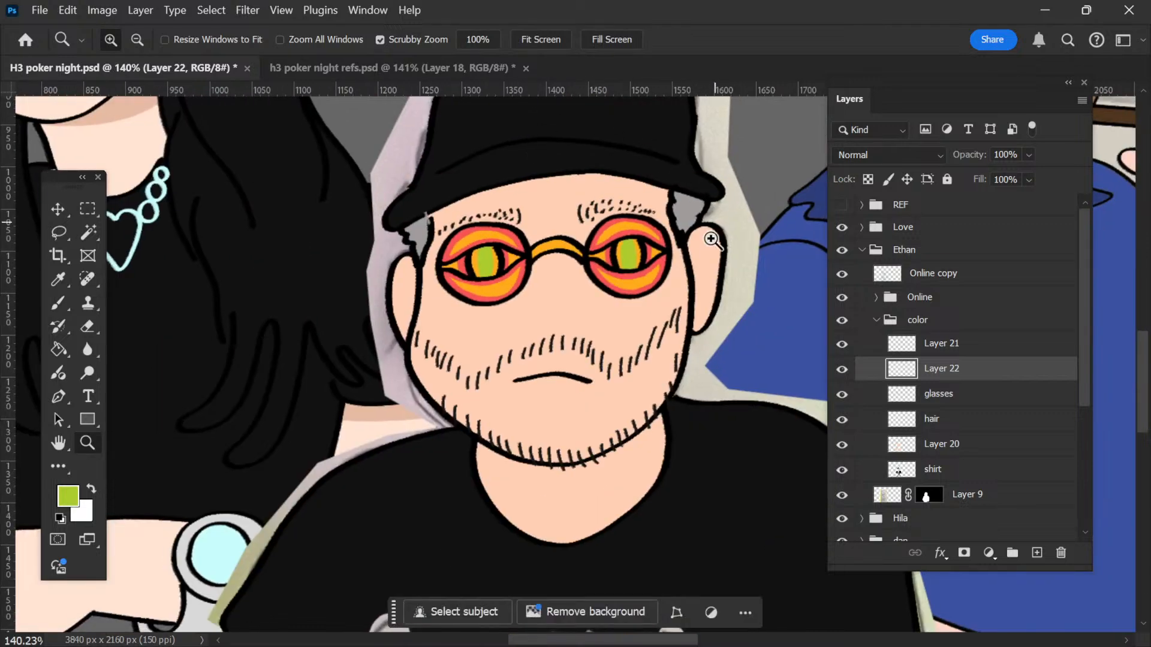
key(b)
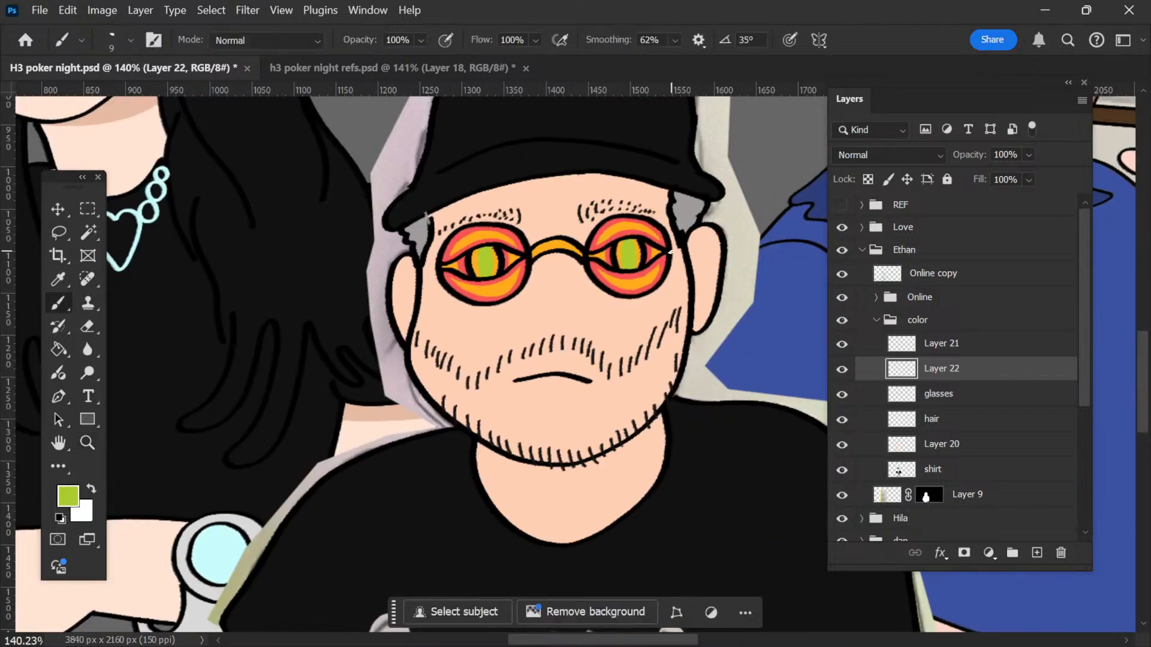
key(space)
drag(663, 262, 646, 232)
key(z)
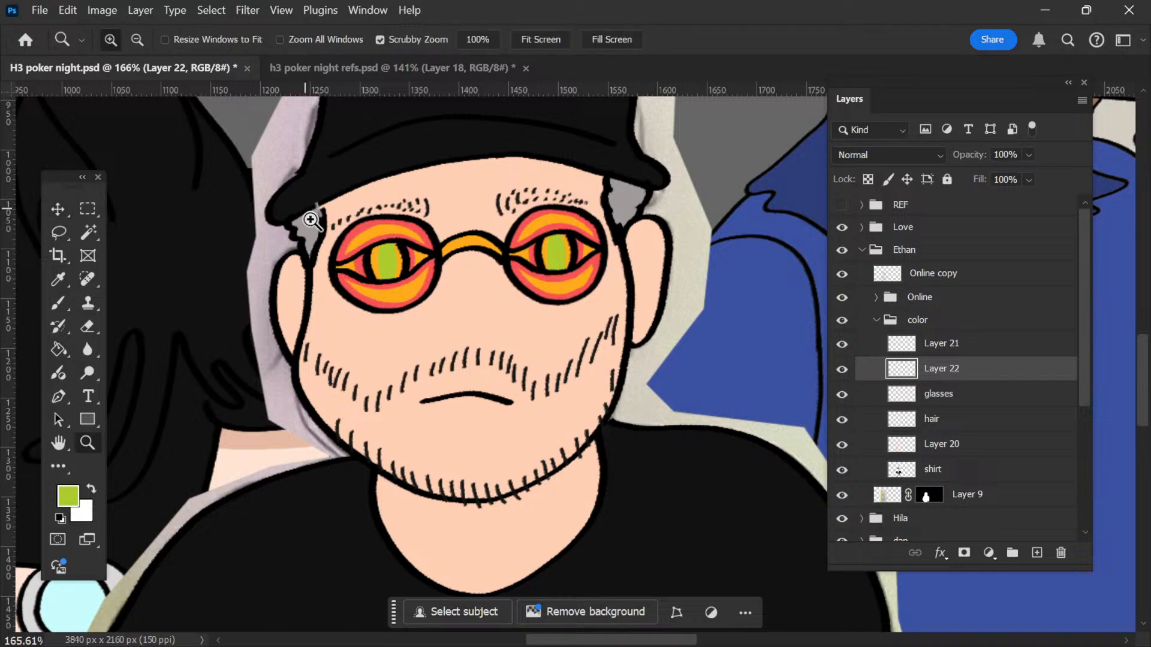
click(324, 237)
key(v)
drag(324, 236, 361, 183)
key(ctrl+z)
key(ctrl+z)
Step: Erase the stray grey marks overlapping the hat and hair outline at the left temple on the Online copy layer
key(z)
click(344, 204)
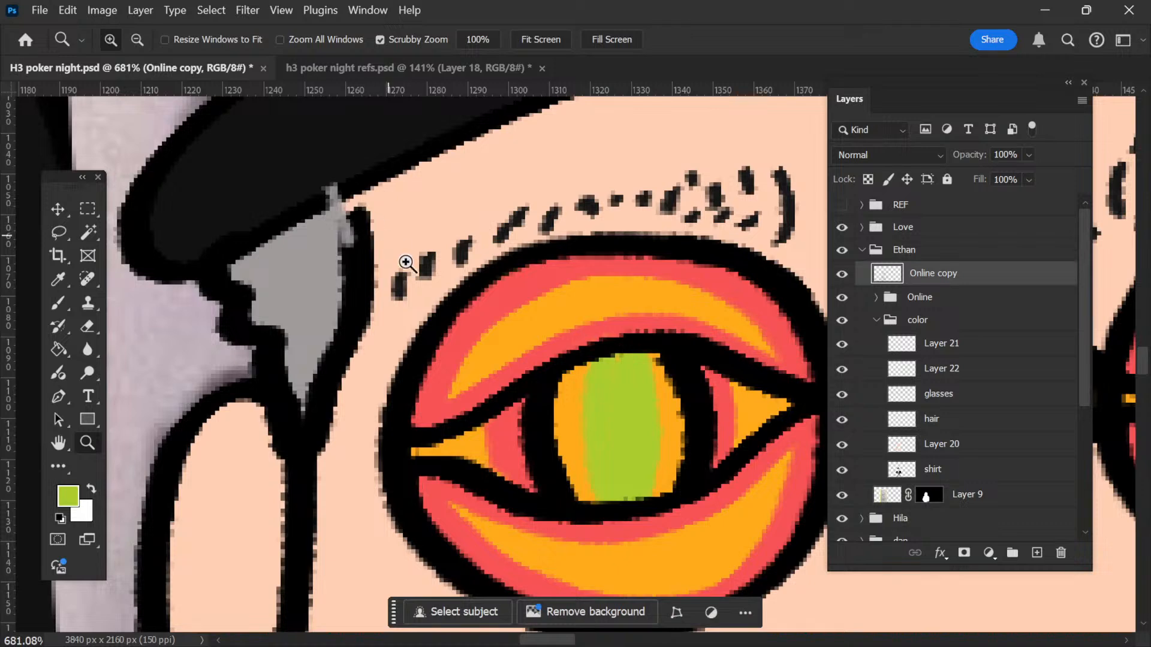
key(e)
mouse_move(330, 181)
mouse_down()
mouse_move(383, 329)
mouse_move(269, 319)
mouse_up()
Step: Examine the capped man's colouring within the whole group and his glasses and beard up close
key(z)
key(space)
drag(600, 393, 540, 253)
drag(555, 298, 495, 258)
drag(618, 282, 517, 225)
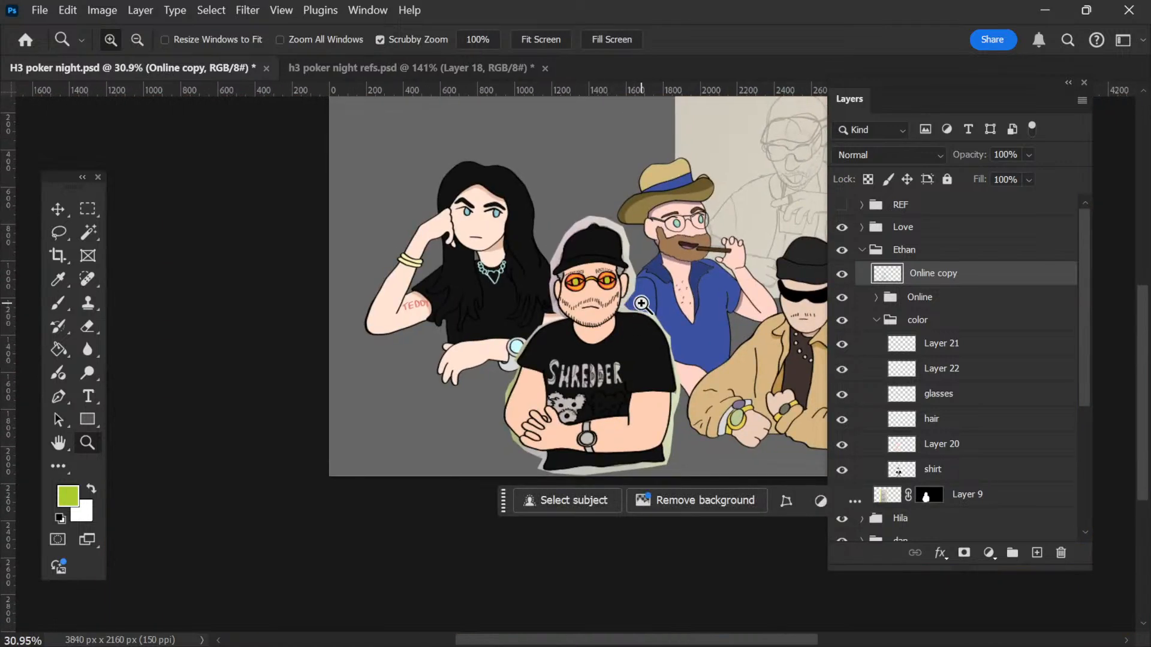
mouse_move(609, 276)
mouse_down()
mouse_move(645, 335)
mouse_move(590, 285)
mouse_up()
key(space)
drag(460, 234, 503, 294)
key(space)
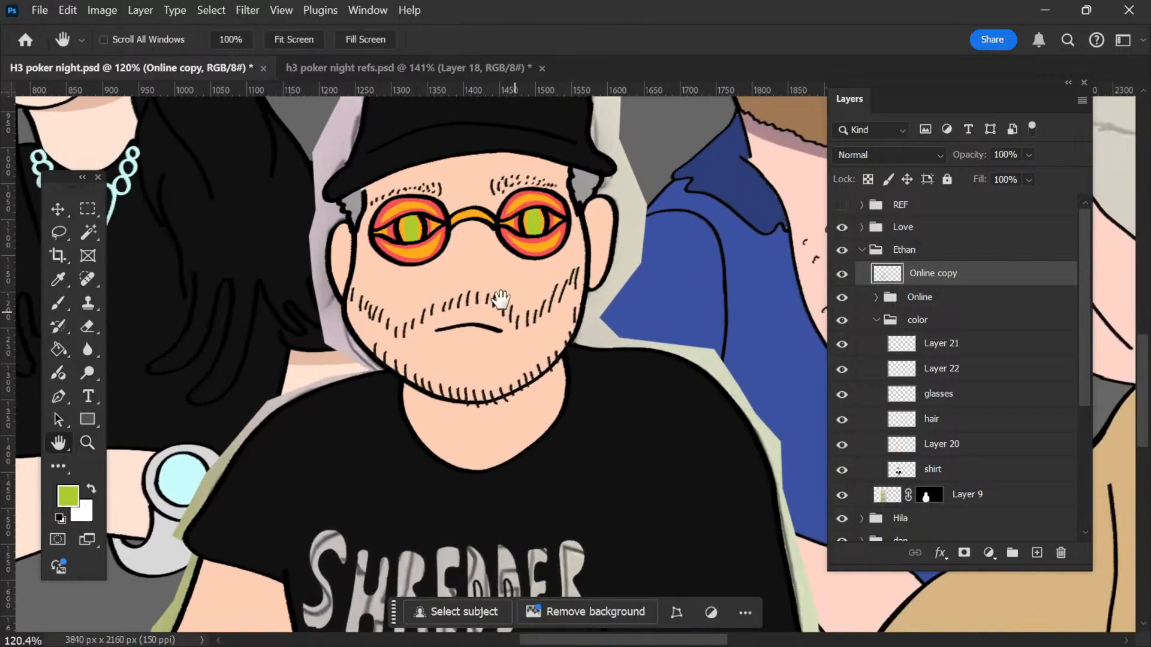
drag(446, 327, 489, 331)
Step: Make the beard & lashes layer in the Online group active and reset the foreground colour to black for brush work
key(v)
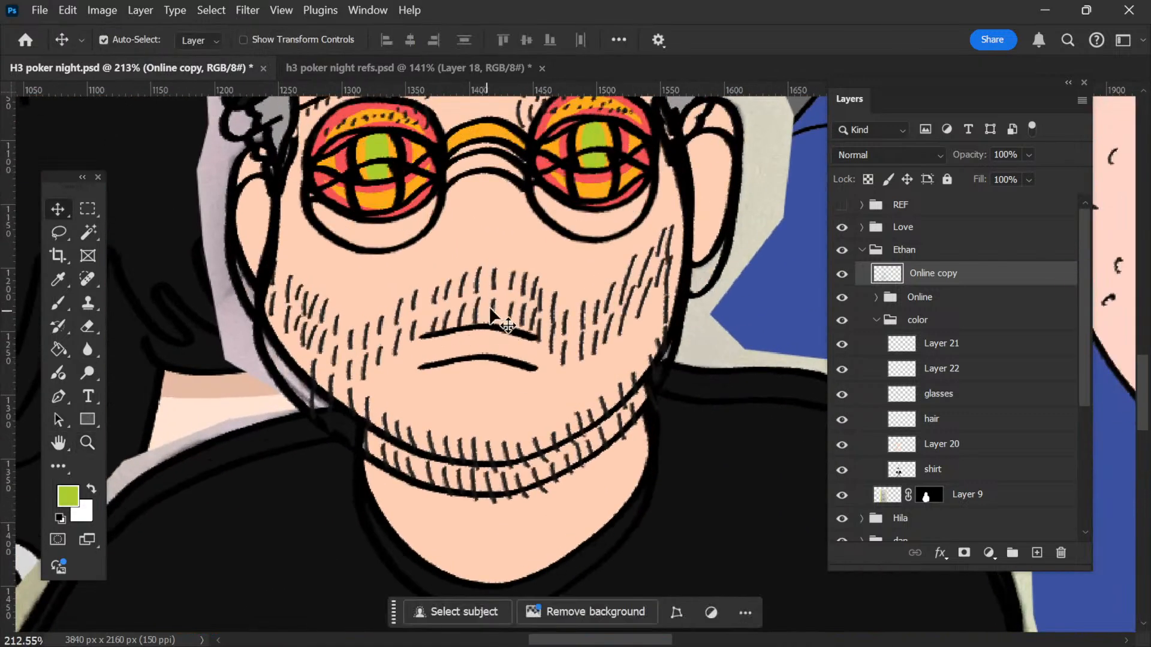
click(876, 297)
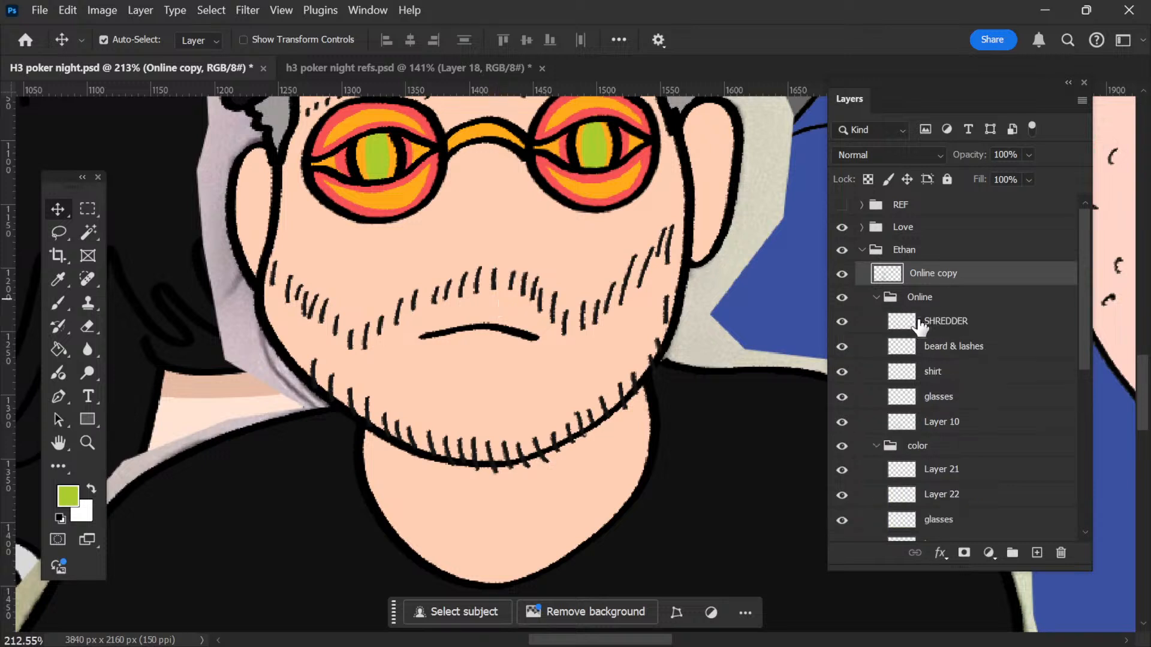
click(842, 373)
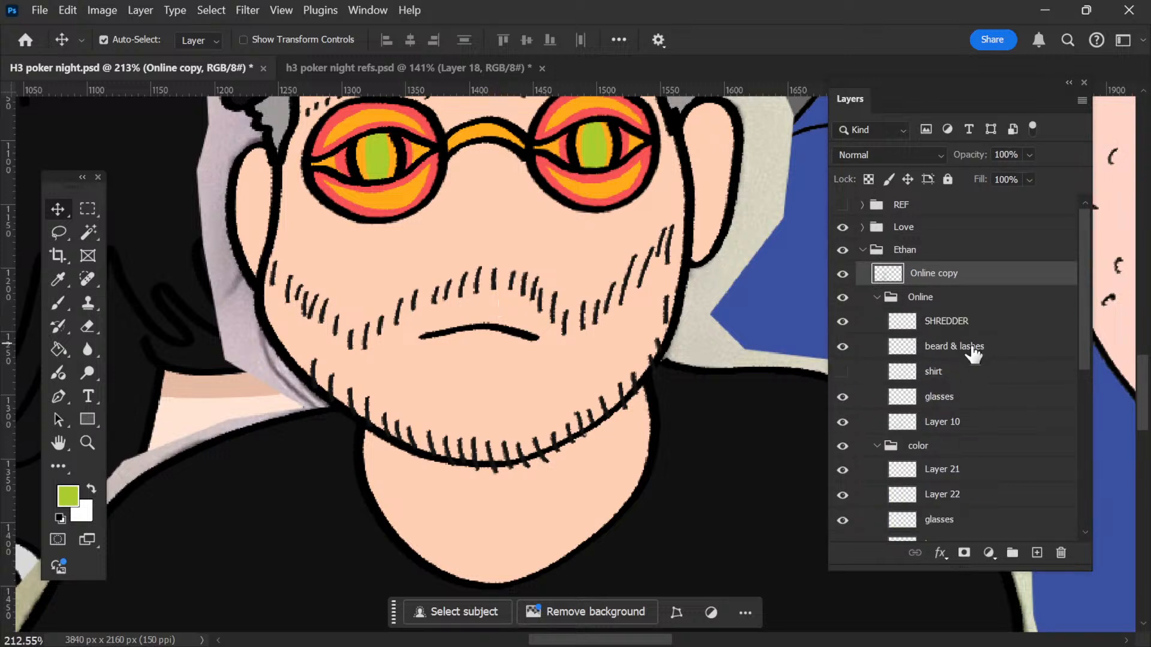
click(842, 371)
click(953, 347)
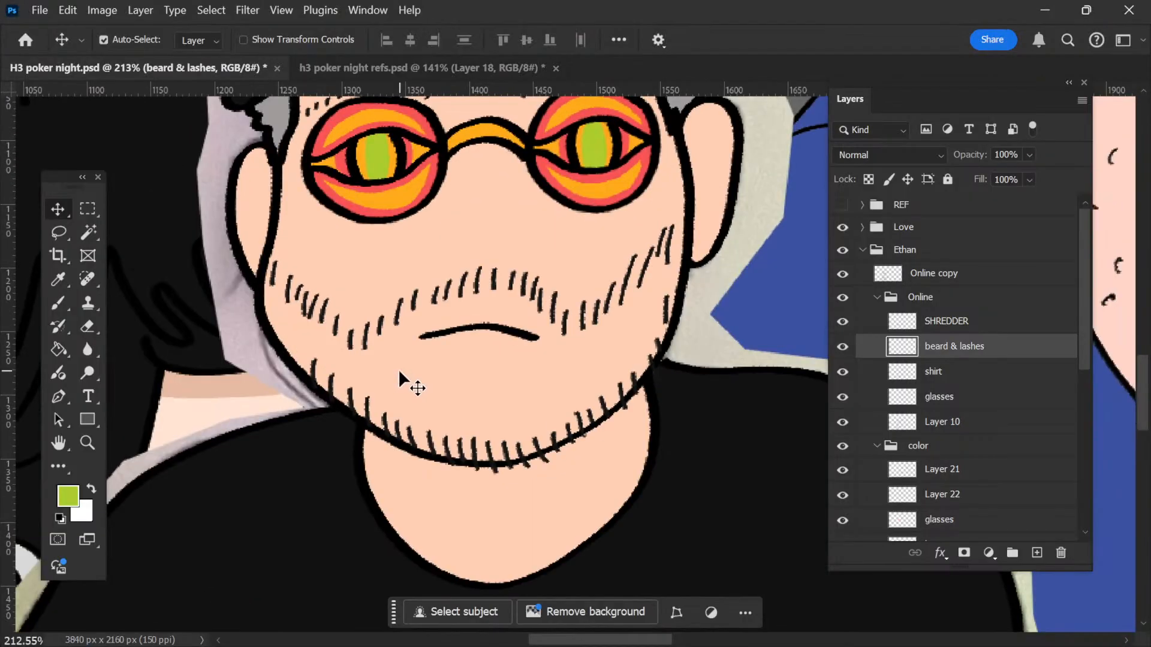
key(d)
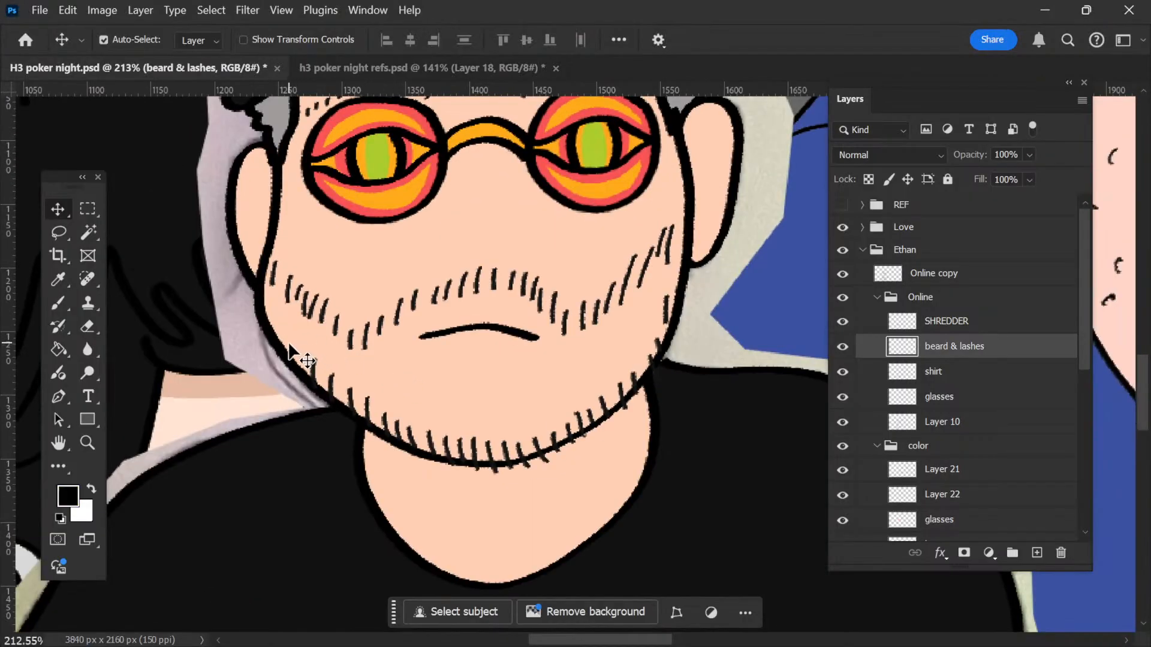
key(b)
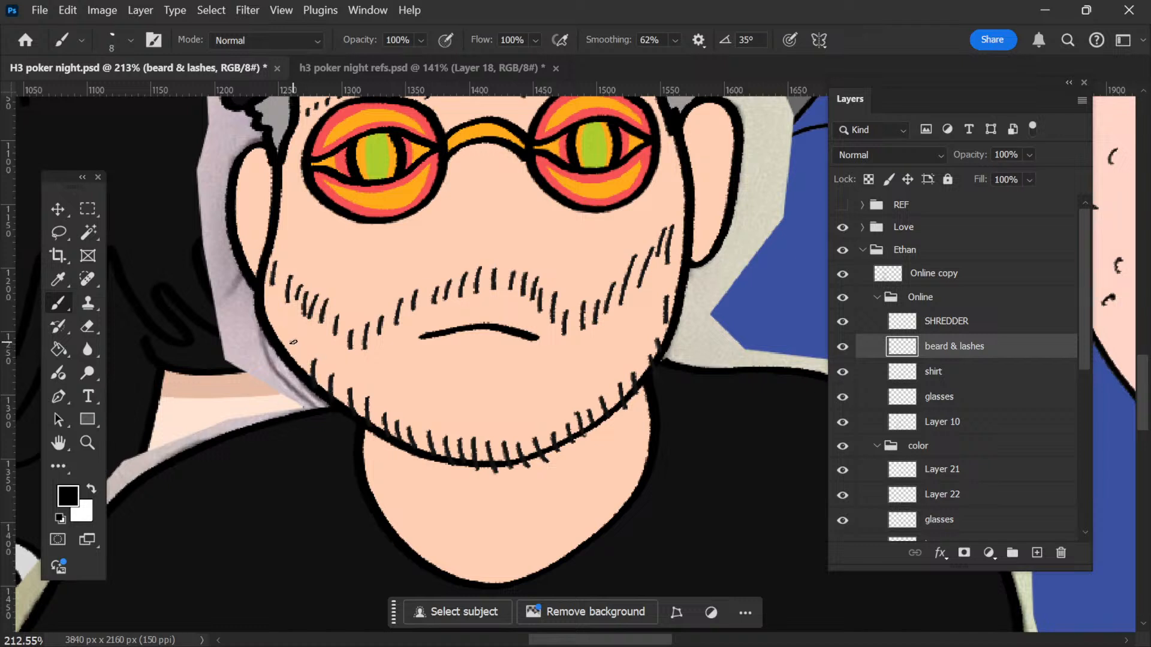
Step: Fill the man's chin, jaw and lower cheeks with short black stubble strokes on the beard & lashes layer, undoing misplaced ones
key(ctrl+z)
key(ctrl+z)
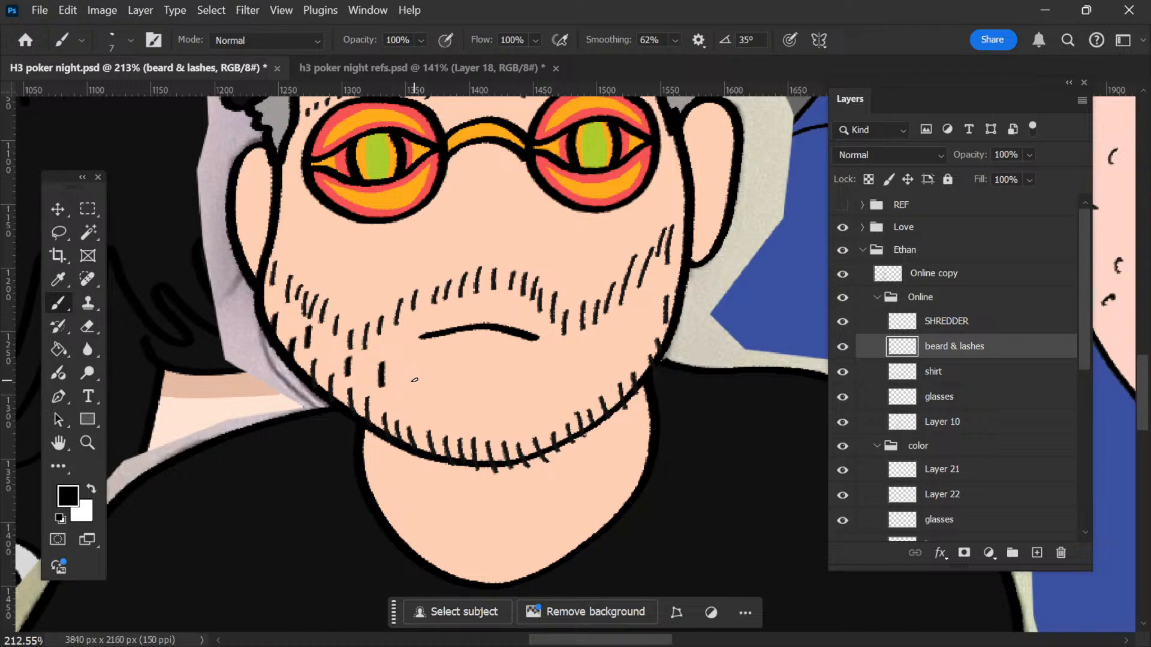
key(ctrl+z)
key(ctrl+z)
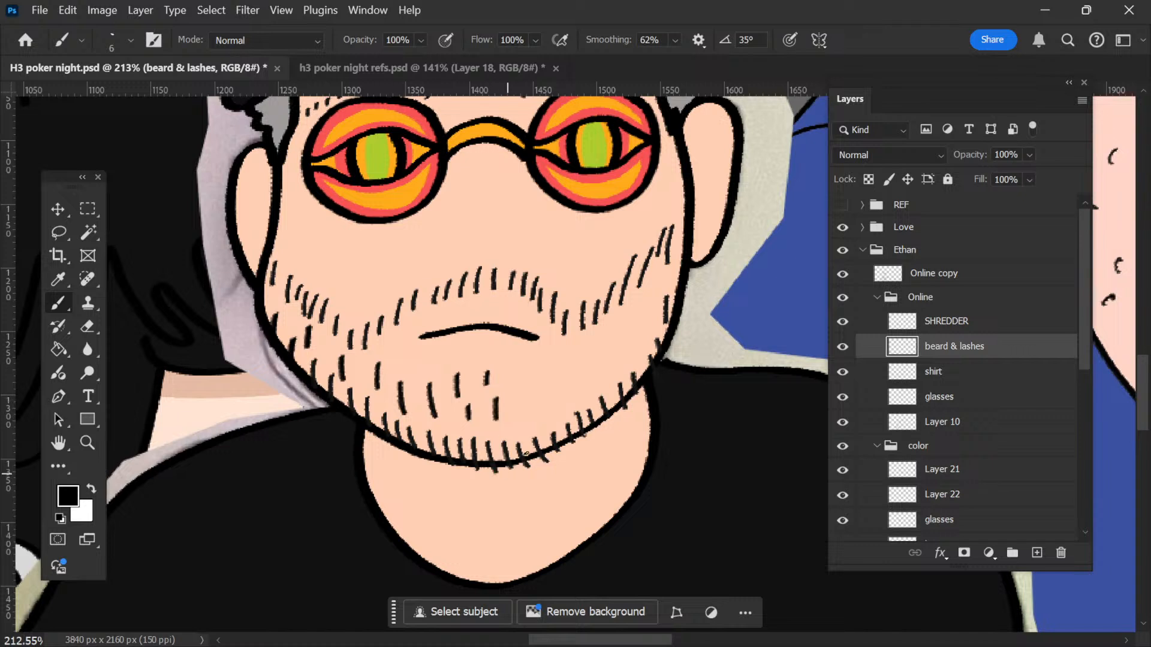
key(ctrl+z)
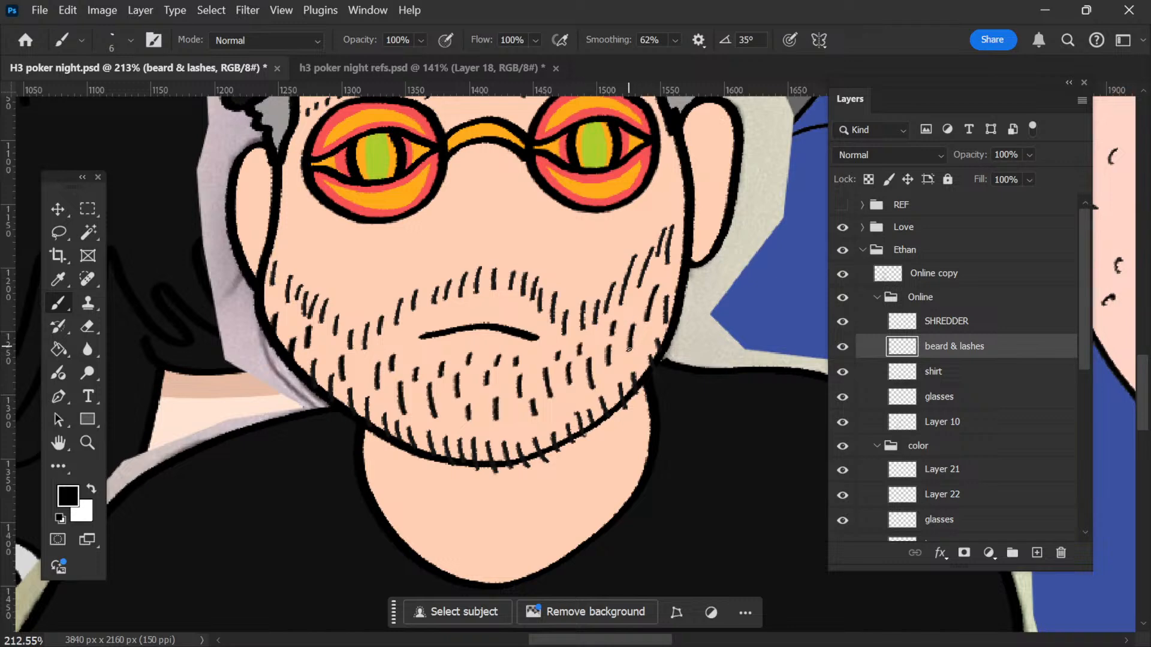
key(z)
drag(585, 322, 527, 324)
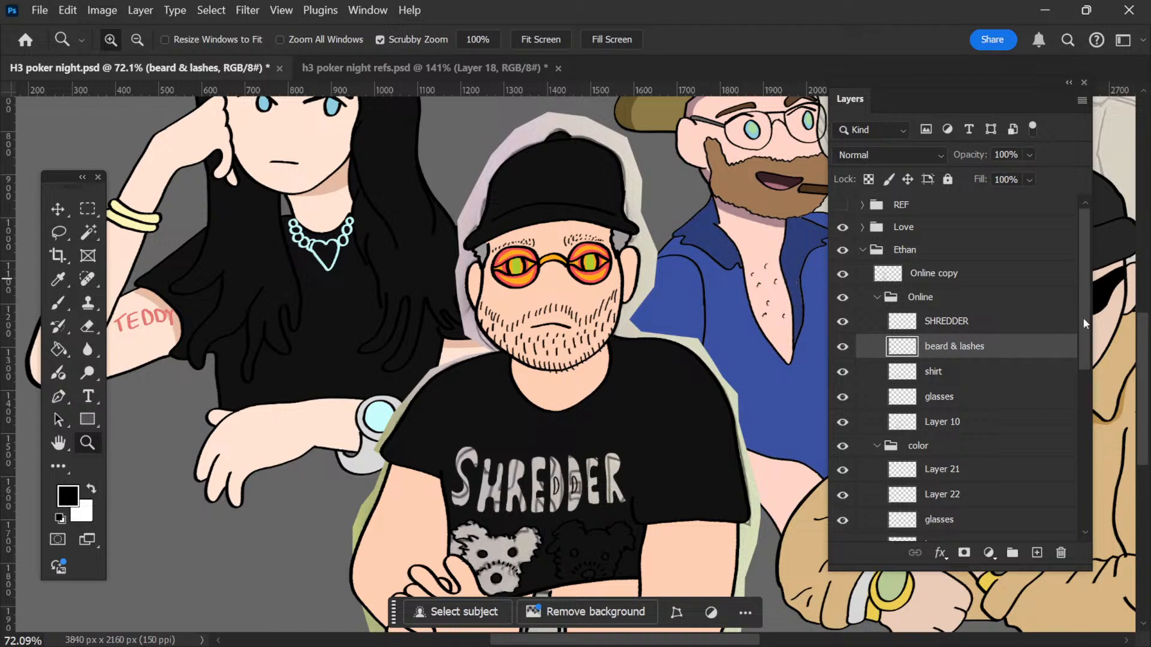
Step: Select the skin colour layer, Layer 20, from the man's neck in the artwork
scroll(1058, 360, down, 1)
scroll(978, 327, down, 1)
scroll(591, 366, right, 2)
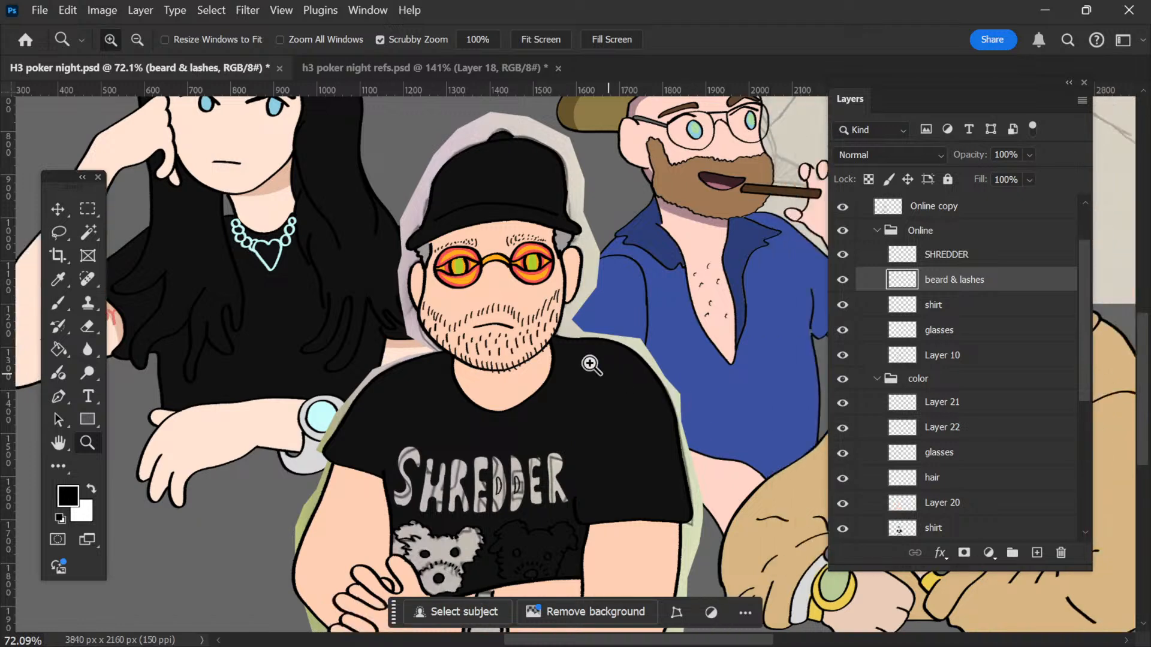
scroll(557, 365, down, 1)
key(b)
key(v)
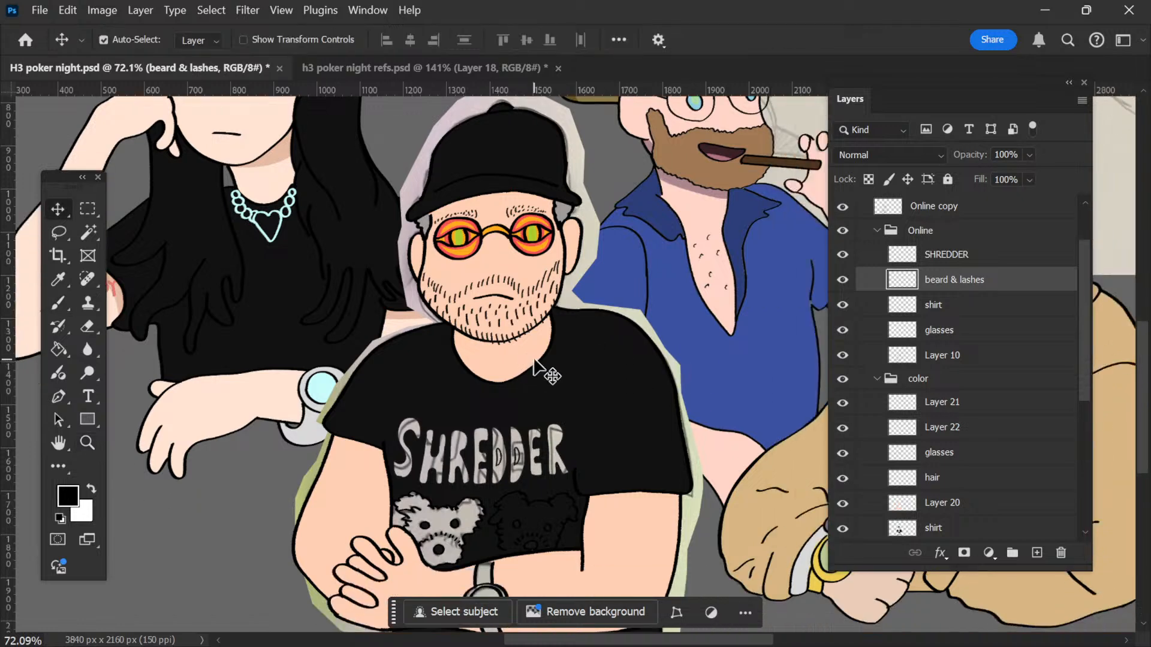
click(549, 380)
scroll(998, 456, down, 2)
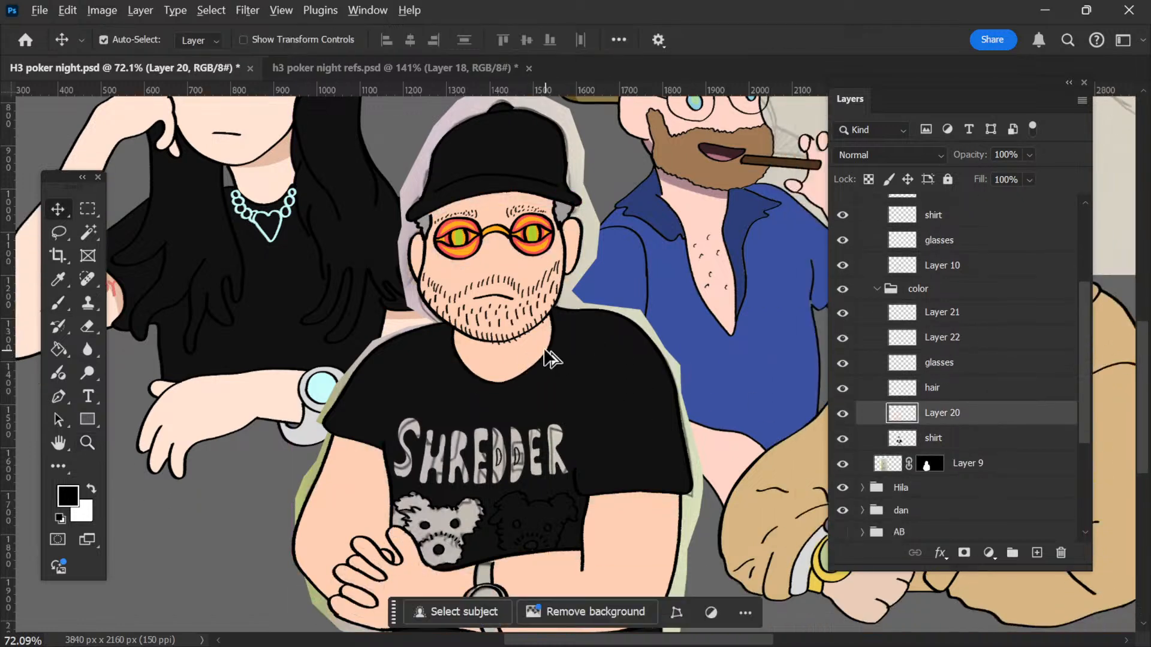
Step: Lasso a curved shadow area on the neck beneath the chin, trimming its upper edge to follow the jaw outline
scroll(504, 328, up, 5)
scroll(519, 337, up, 2)
key(l)
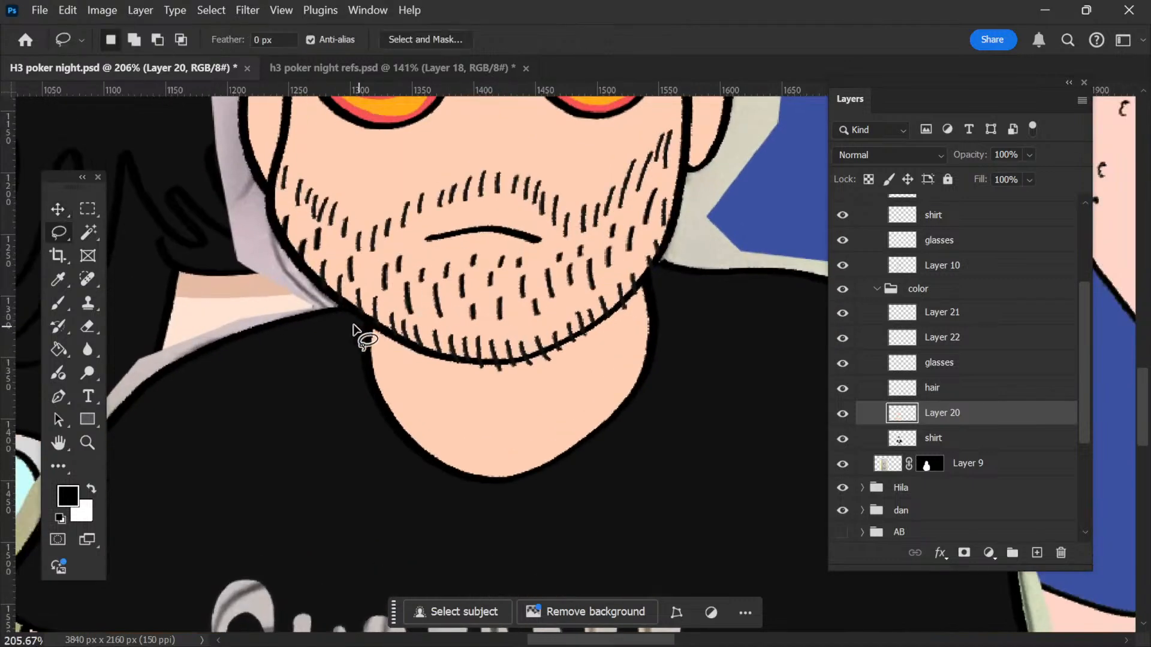
drag(371, 325, 378, 334)
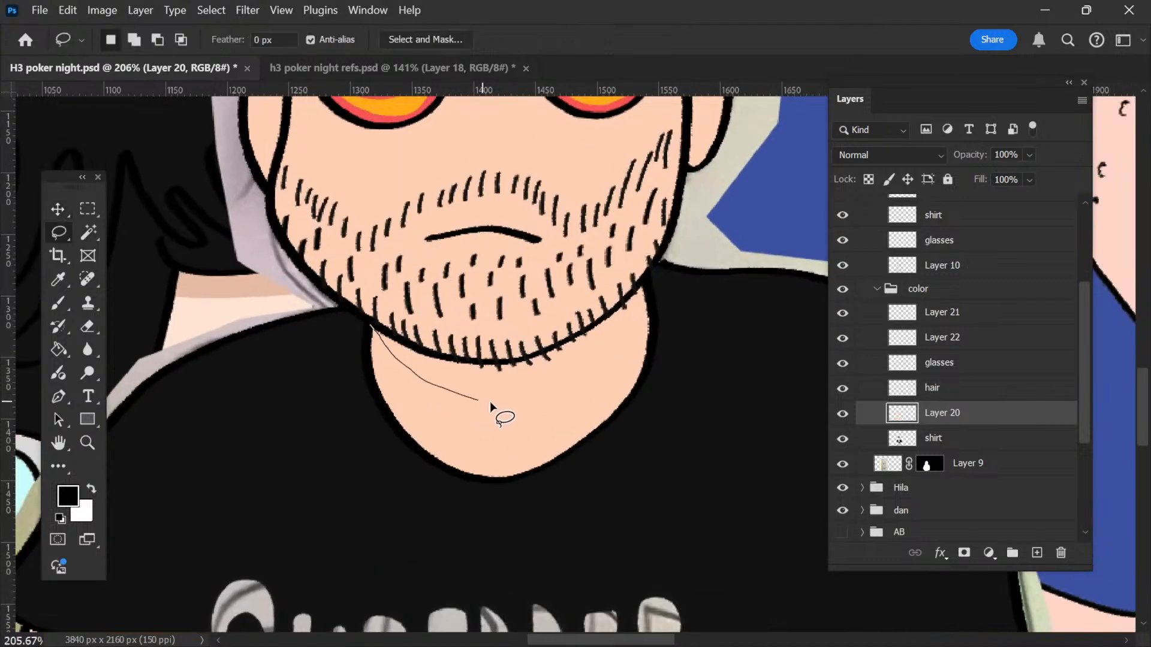
drag(634, 350, 644, 284)
mouse_move(374, 327)
mouse_down()
mouse_move(434, 351)
mouse_move(524, 357)
mouse_move(624, 304)
mouse_move(635, 273)
mouse_move(449, 286)
mouse_move(378, 313)
mouse_move(422, 350)
mouse_move(542, 367)
mouse_up()
scroll(483, 359, up, 5)
scroll(465, 345, up, 3)
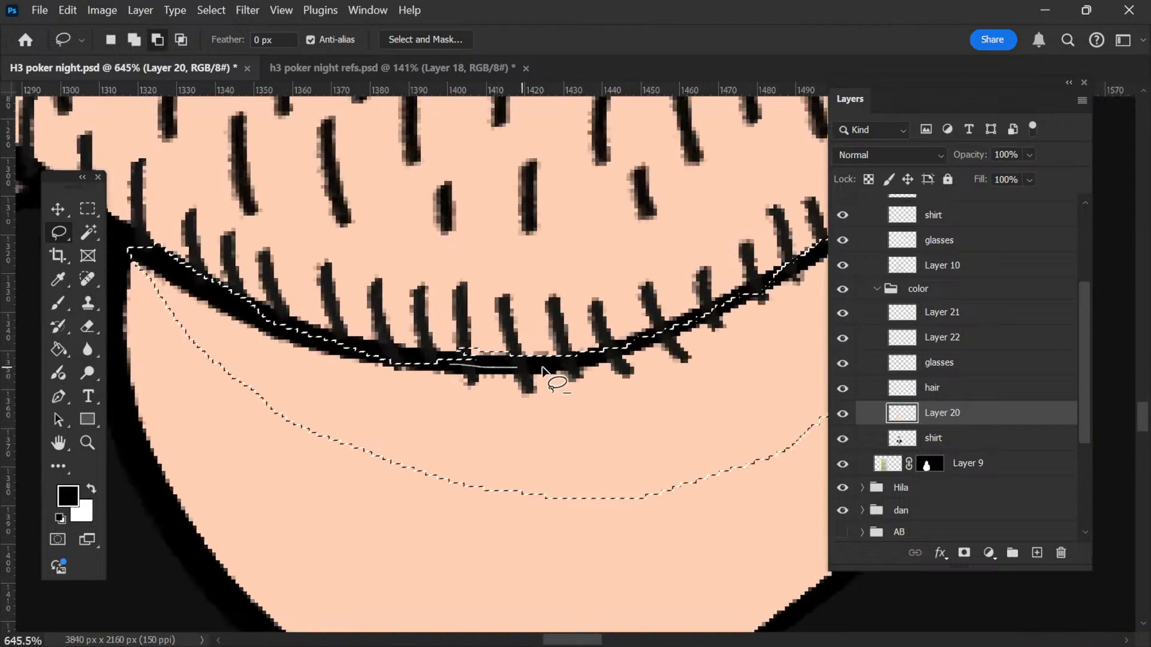
drag(592, 314, 477, 327)
scroll(324, 338, down, 6)
scroll(290, 327, up, 7)
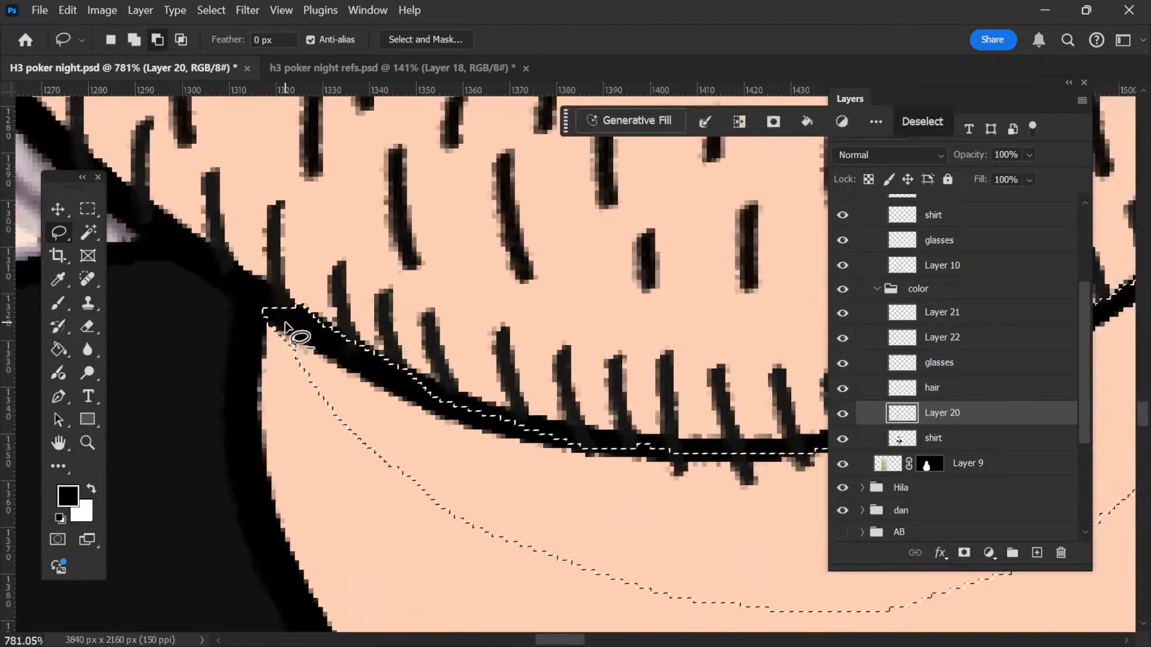
Step: Smooth the lower edge of the neck shadow selection and copy the selected skin from Layer 20 to a new layer
scroll(293, 329, down, 7)
scroll(510, 411, up, 2)
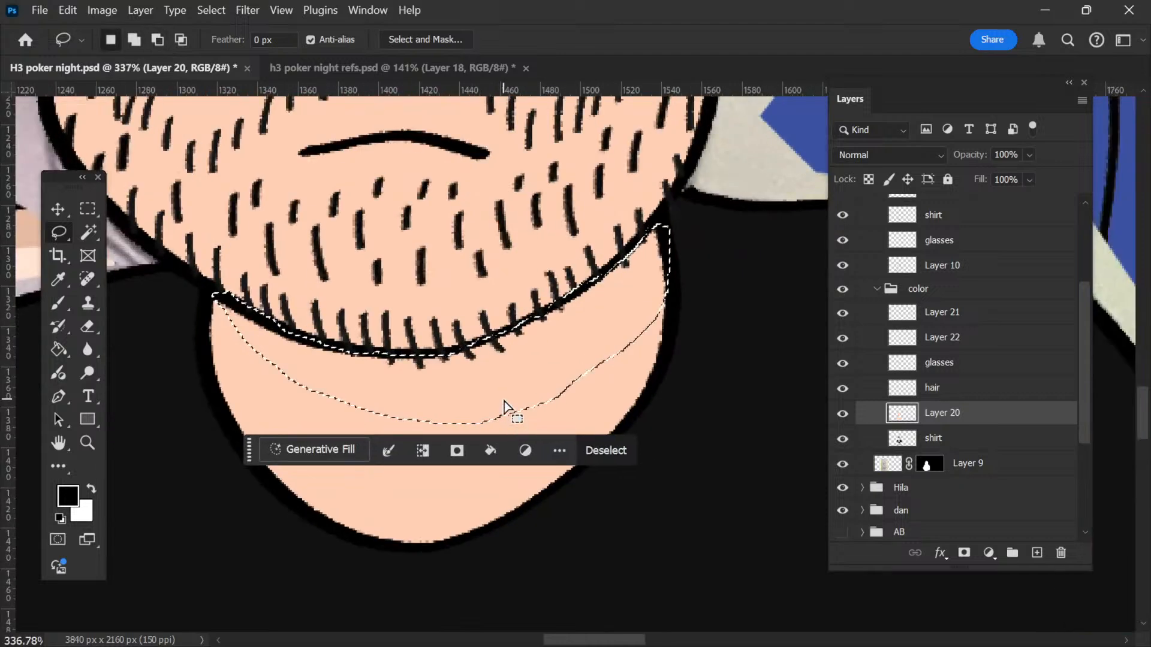
scroll(527, 406, up, 3)
drag(450, 431, 471, 424)
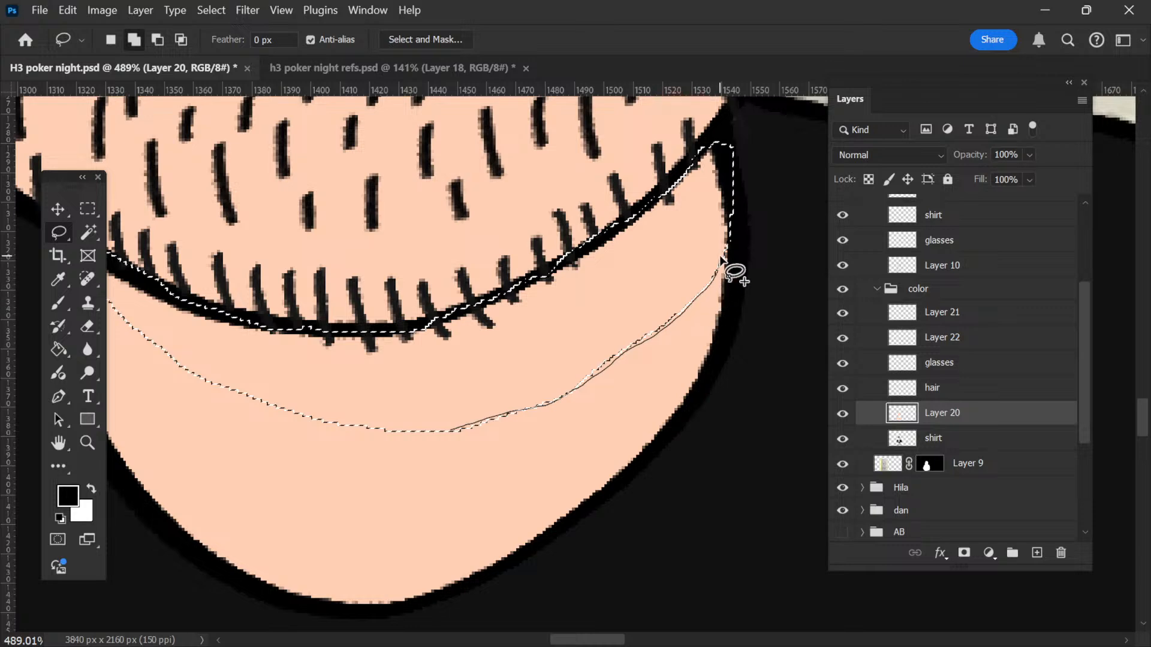
drag(721, 261, 451, 397)
scroll(450, 397, down, 6)
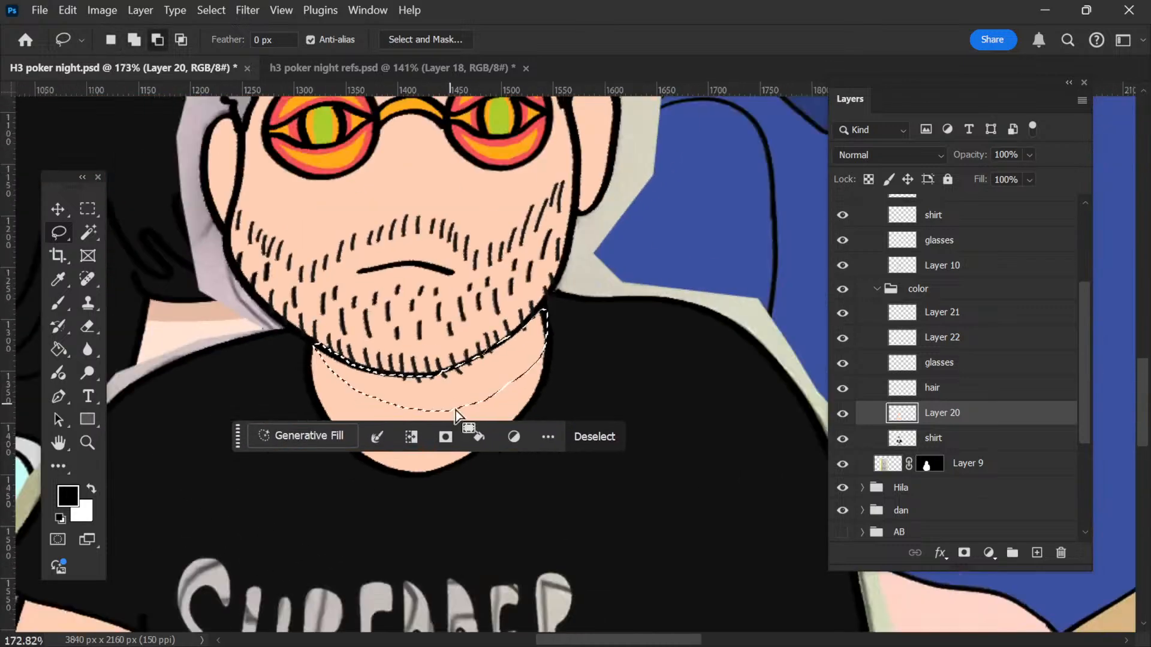
scroll(455, 413, down, 2)
scroll(437, 314, up, 2)
key(ctrl+j)
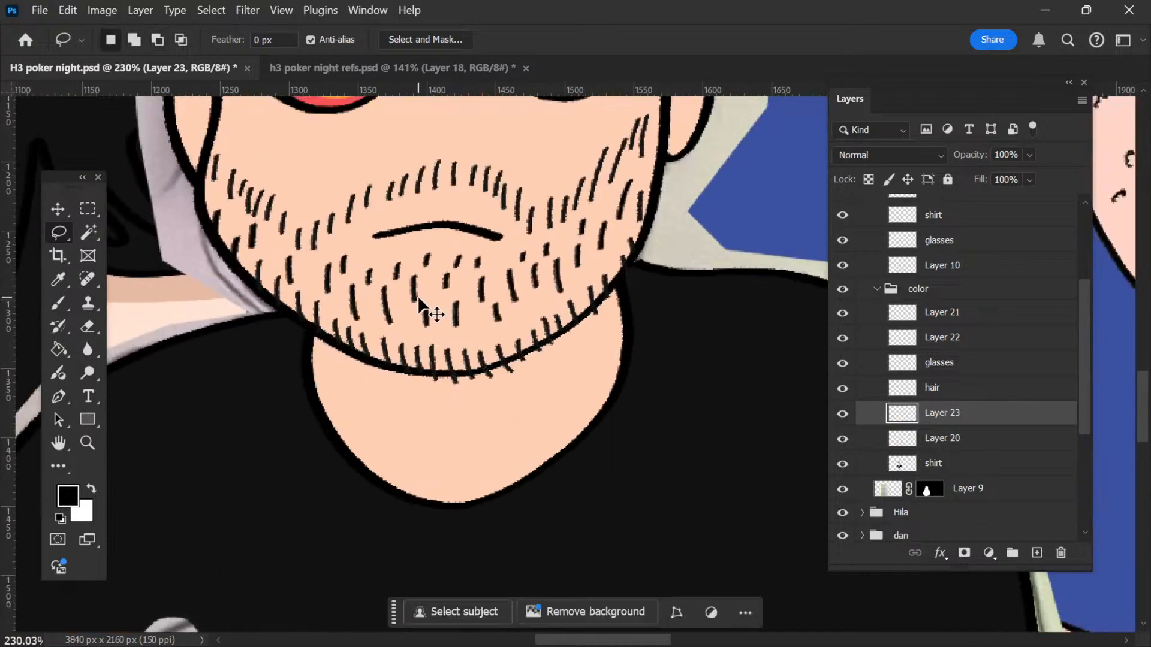
Step: Darken the neck shadow on Layer 23 with Hue/Saturation by lowering the lightness and raising the saturation
key(ctrl+u)
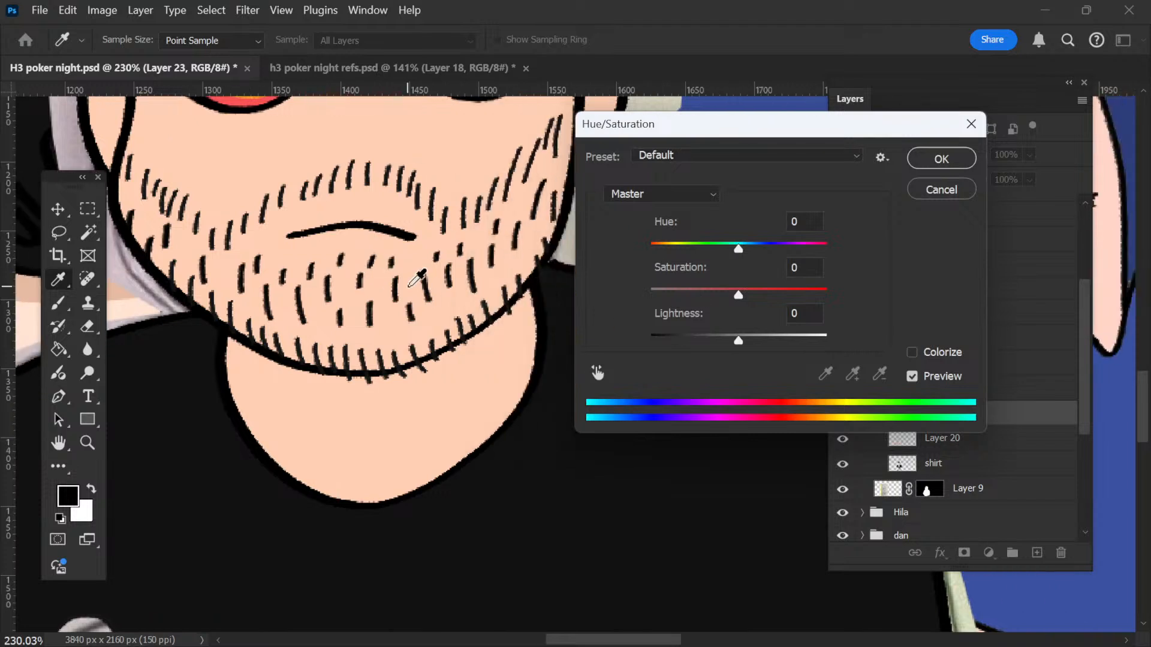
scroll(420, 273, right, 3)
drag(738, 341, 708, 341)
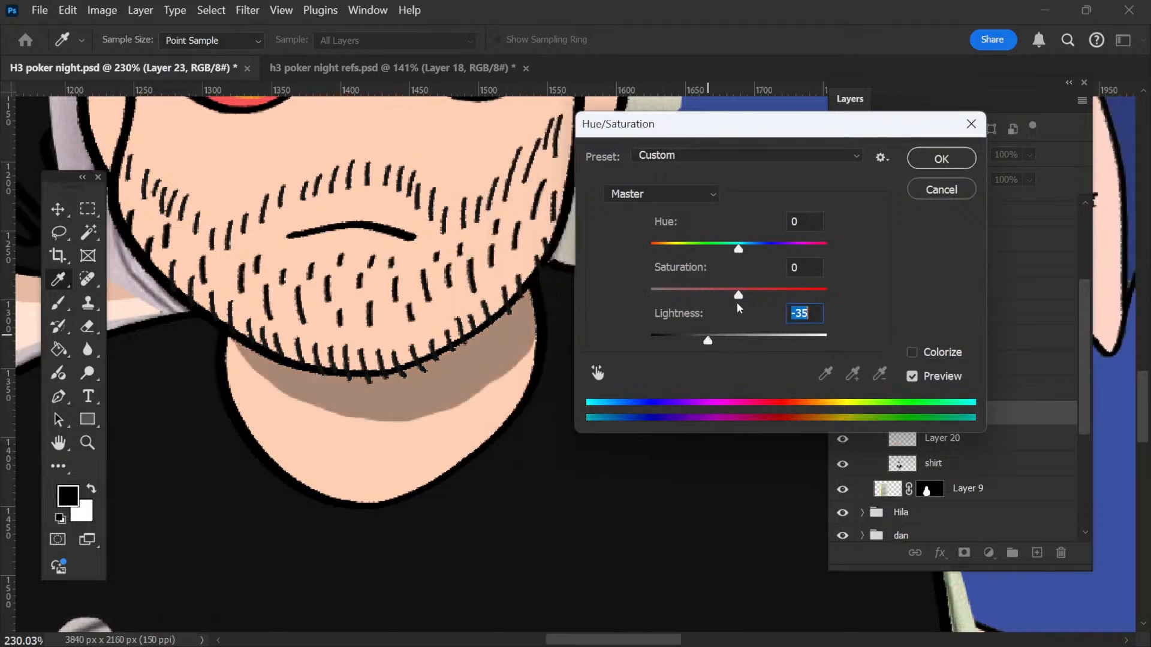
click(770, 294)
drag(711, 343, 712, 341)
click(914, 161)
key(l)
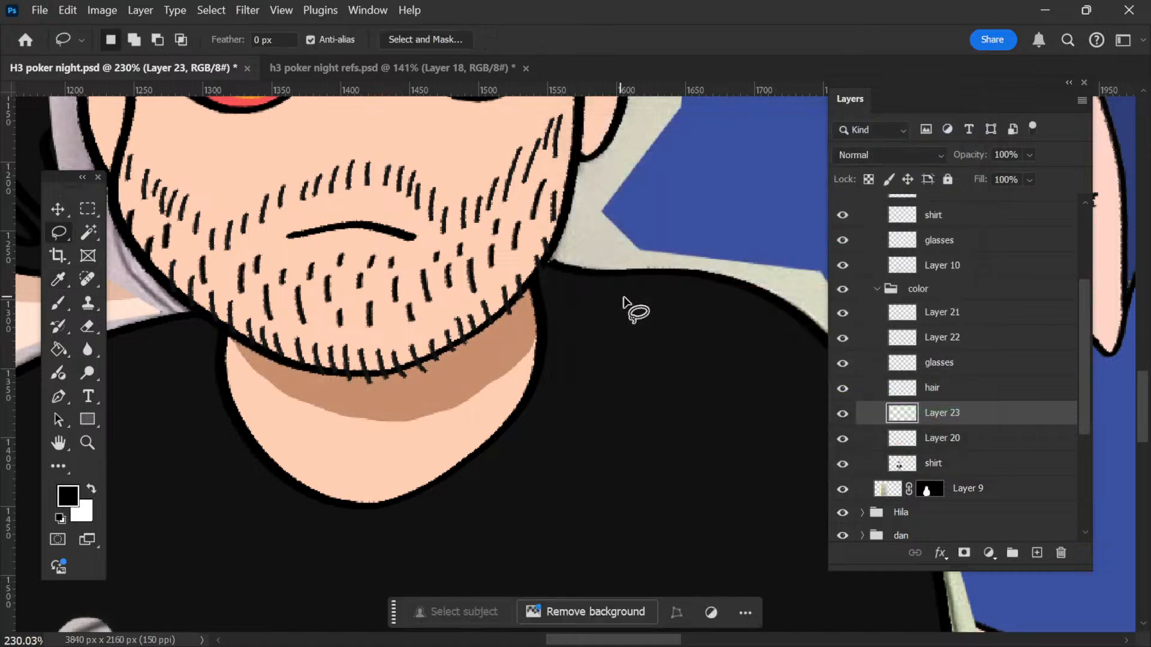
Step: Sample the brown neck shadow as the foreground colour
scroll(624, 308, down, 5)
scroll(593, 322, down, 1)
scroll(501, 255, down, 7)
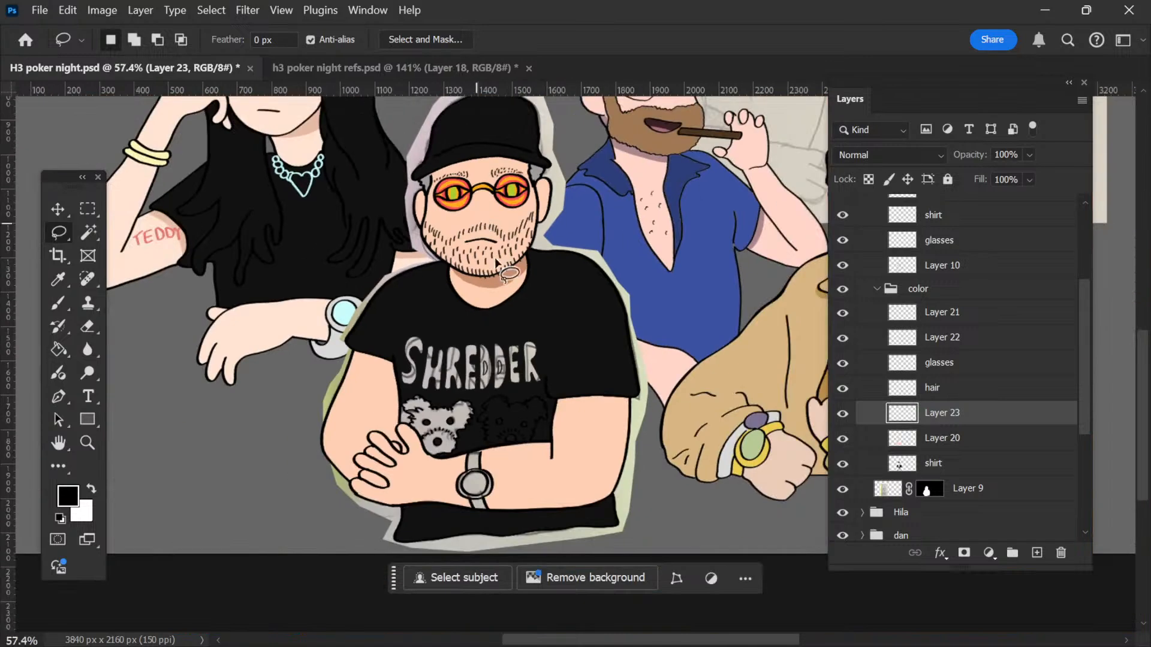
scroll(548, 399, up, 1)
scroll(505, 424, up, 2)
key(i)
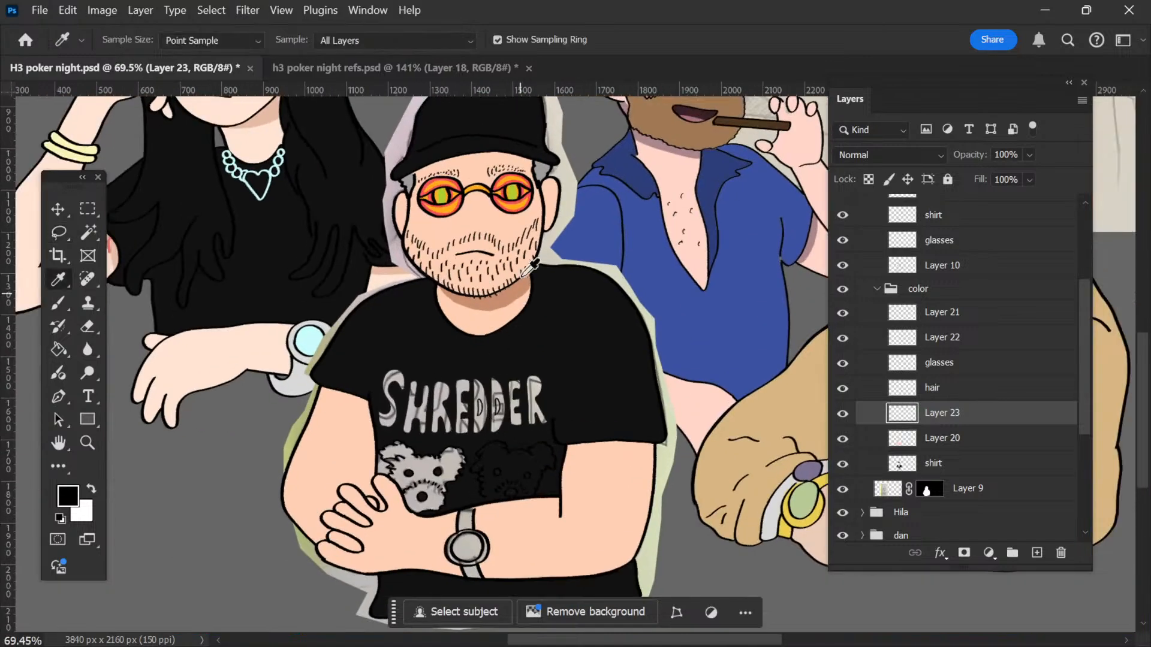
click(519, 286)
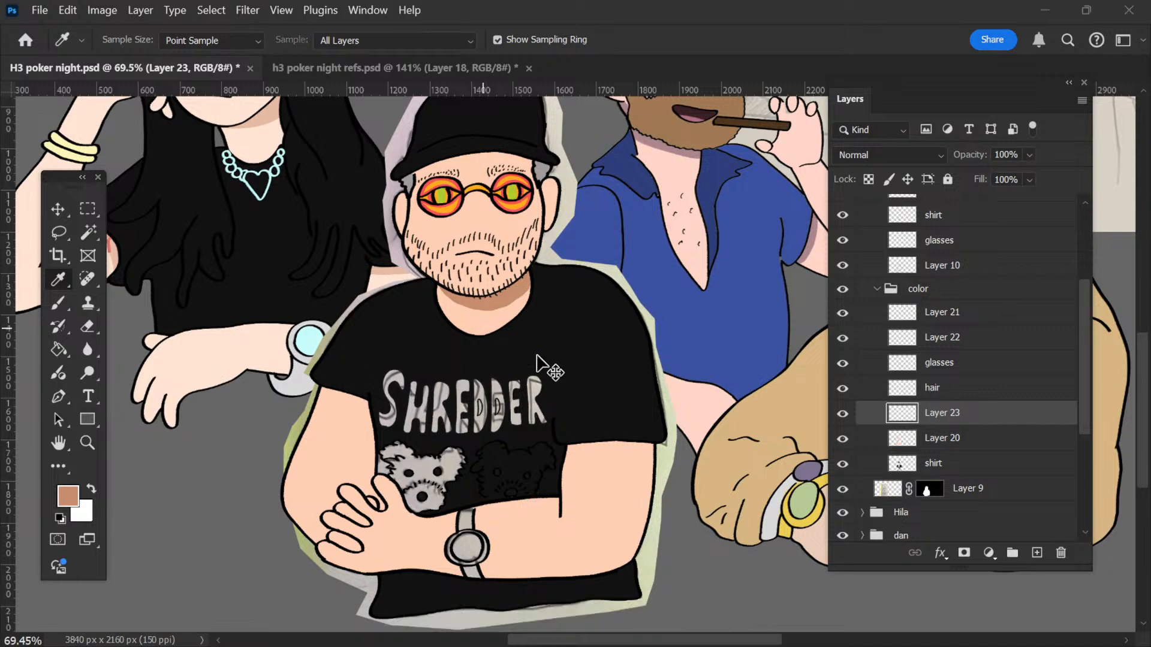
Step: Soften the neck shadow with Hue/Saturation, raising the lightness to about +12 and the saturation slightly
key(ctrl+u)
drag(744, 339, 746, 341)
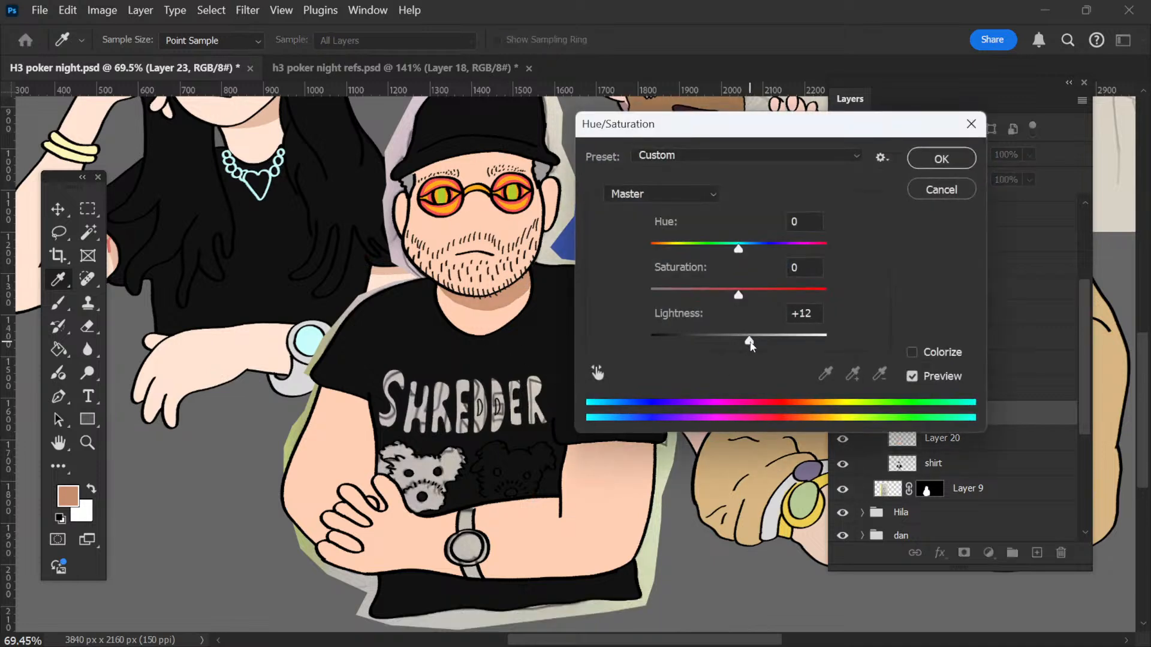
drag(739, 294, 745, 294)
click(940, 159)
Step: Load the skin outline of Layer 20 as a selection and drop it again, undoing the layer's accidental shift
scroll(553, 487, down, 2)
key(b)
scroll(554, 487, up, 3)
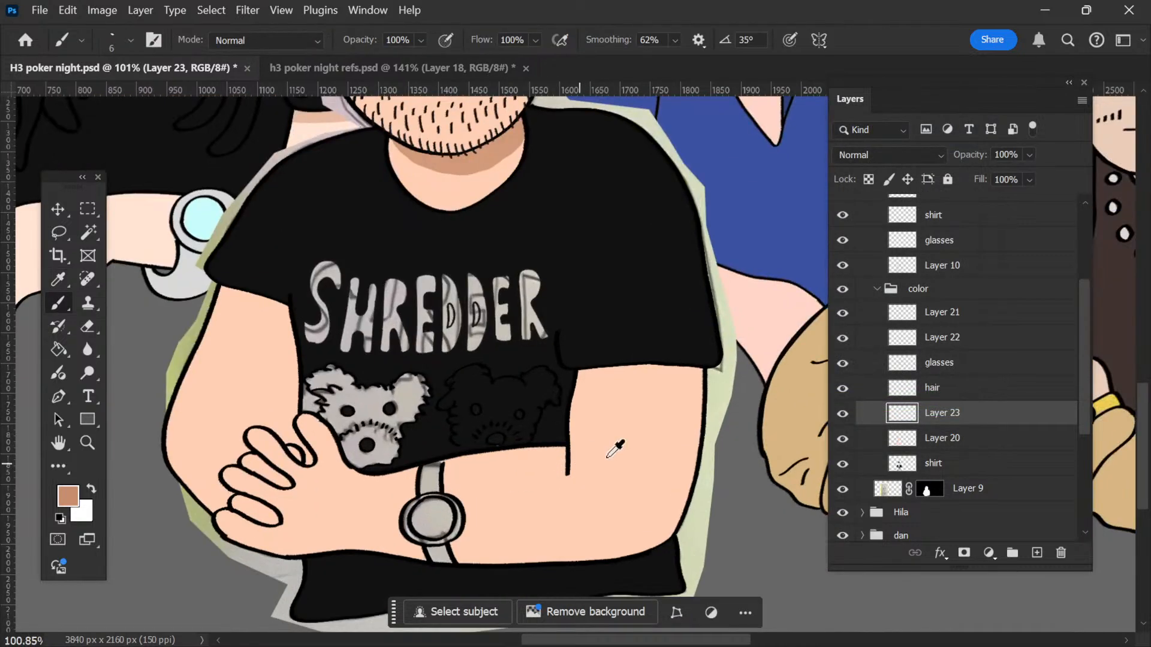
scroll(597, 389, up, 3)
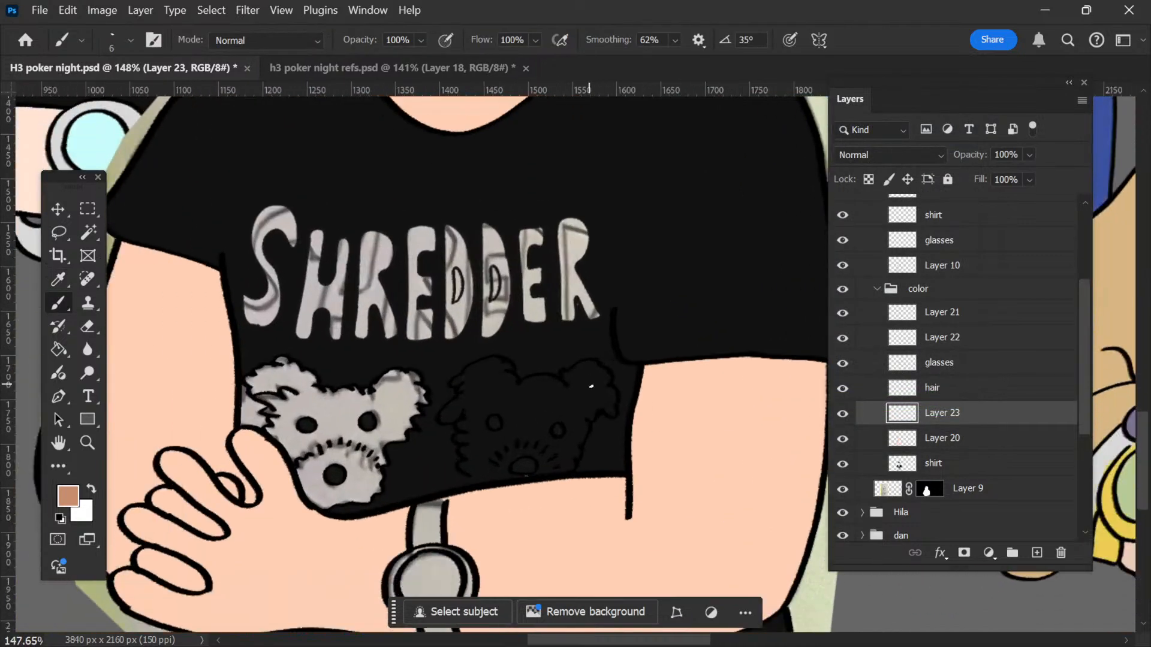
key(v)
drag(724, 362, 719, 377)
key(ctrl+z)
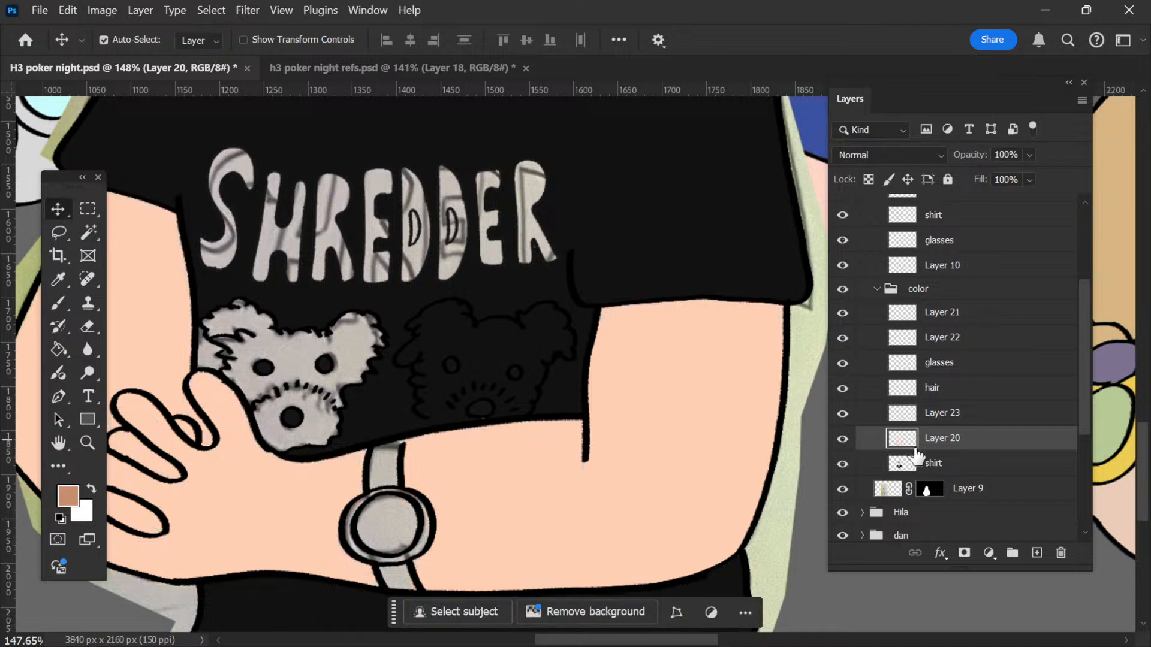
ctrl+click(912, 442)
scroll(640, 313, down, 5)
scroll(638, 311, up, 1)
key(b)
key(ctrl+d)
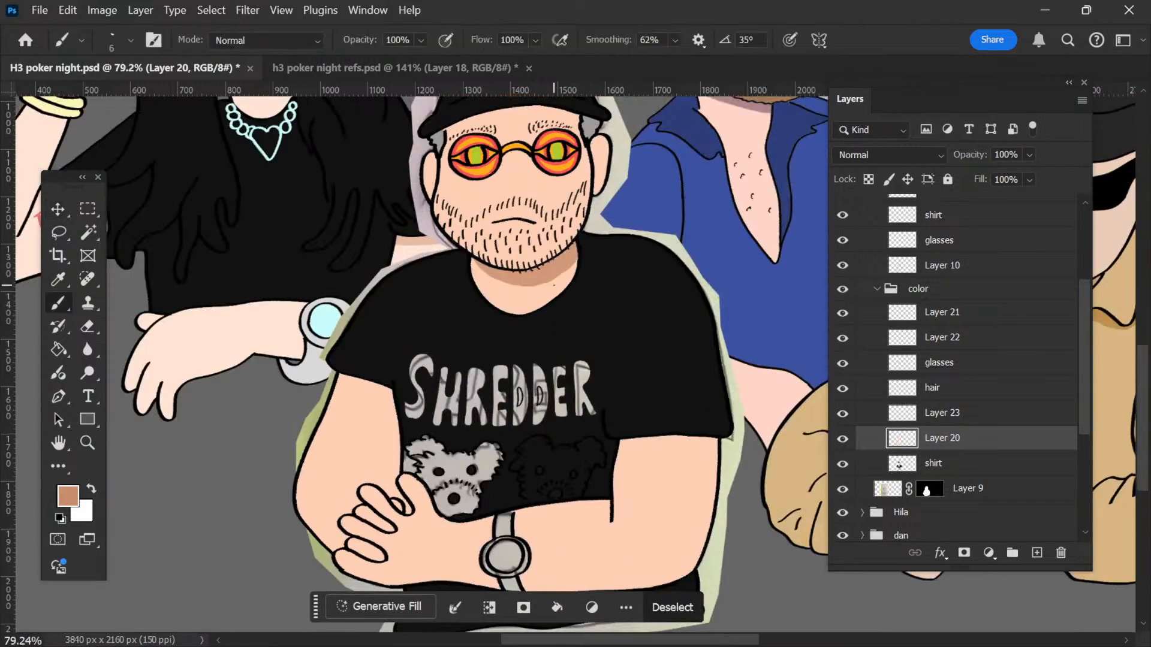
Step: Make the neck shadow layer, Layer 23, active, undo its accidental shift and restore the skin selection
key(v)
drag(550, 272, 550, 285)
key(ctrl+z)
scroll(656, 469, up, 5)
key(ctrl+shift+d)
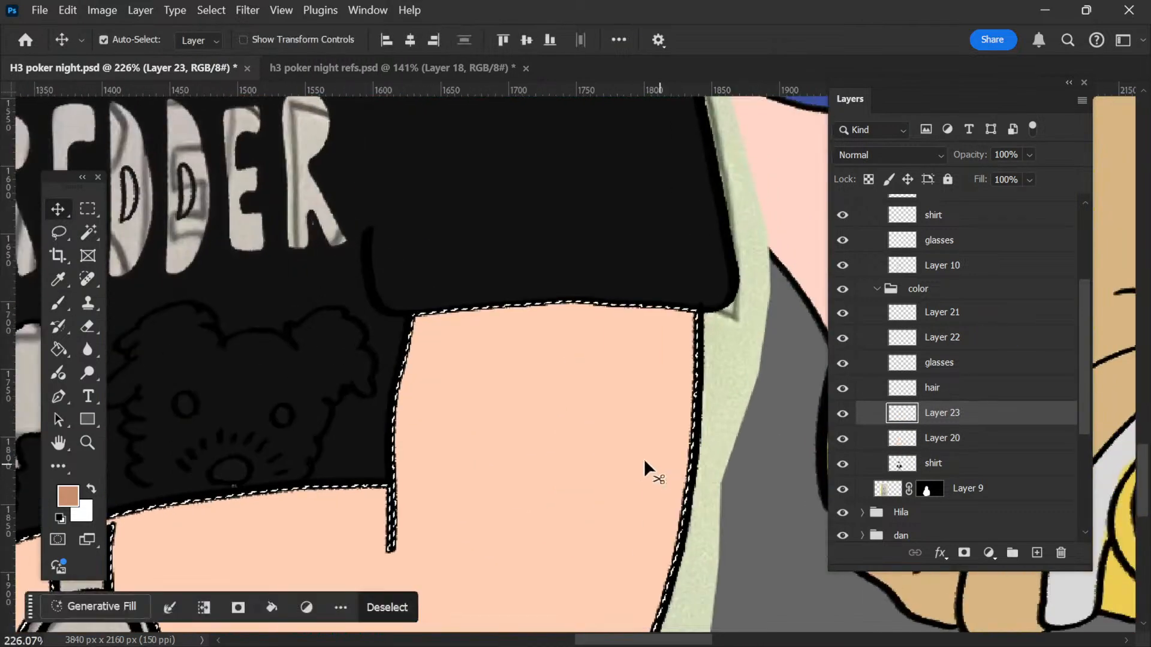
Step: Paint a brown shadow under the sleeve on the man's left upper arm with an 81 px Basic - Sketch brush, and deselect
key(b)
right_click(592, 398)
drag(688, 254, 730, 254)
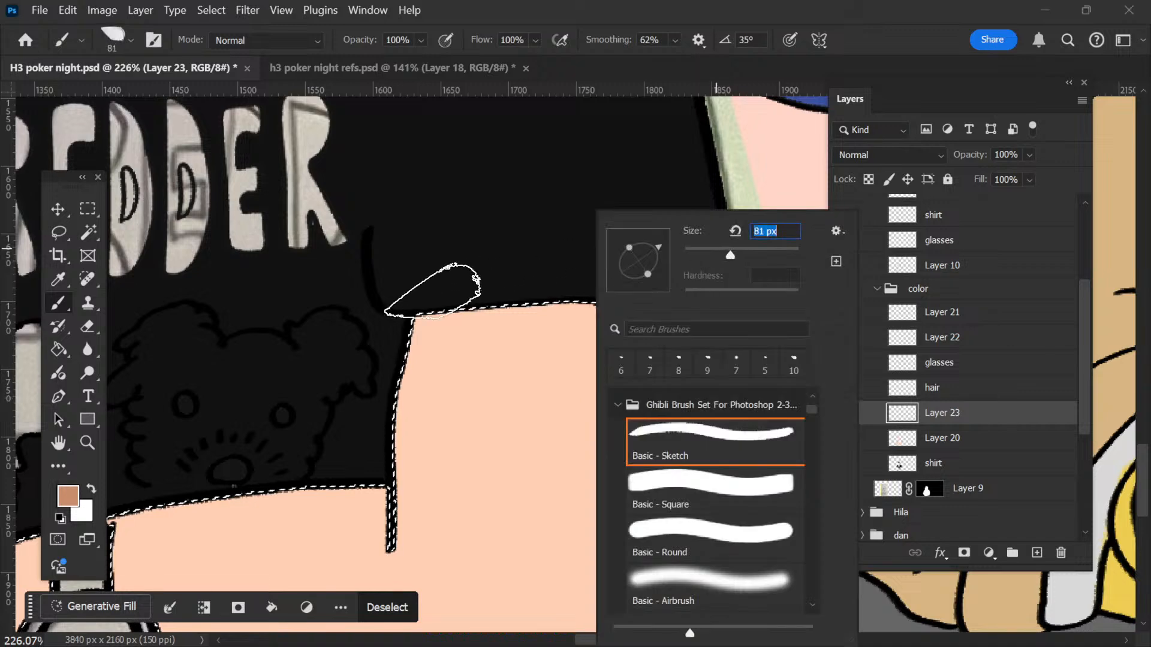
mouse_move(391, 294)
mouse_down()
mouse_move(447, 312)
mouse_move(632, 331)
mouse_move(744, 338)
mouse_move(797, 321)
mouse_up()
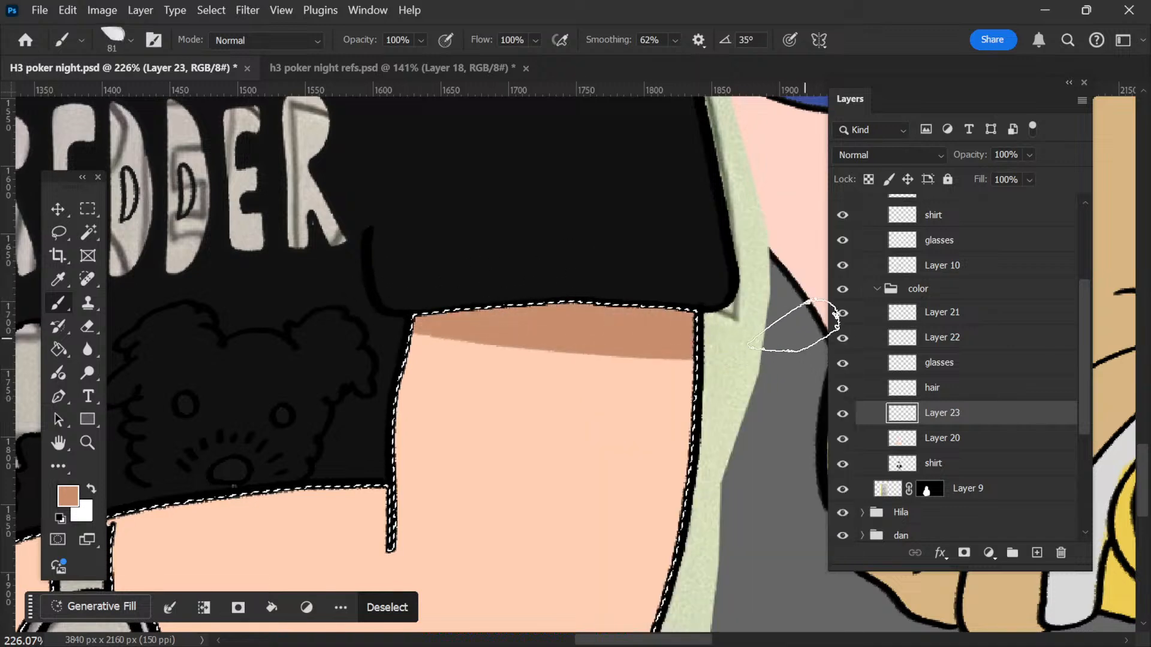
key(ctrl+d)
Step: Restore the skin selection, paint a matching brown shadow under the sleeve on the man's right upper arm, and deselect
scroll(727, 314, down, 5)
scroll(478, 285, up, 5)
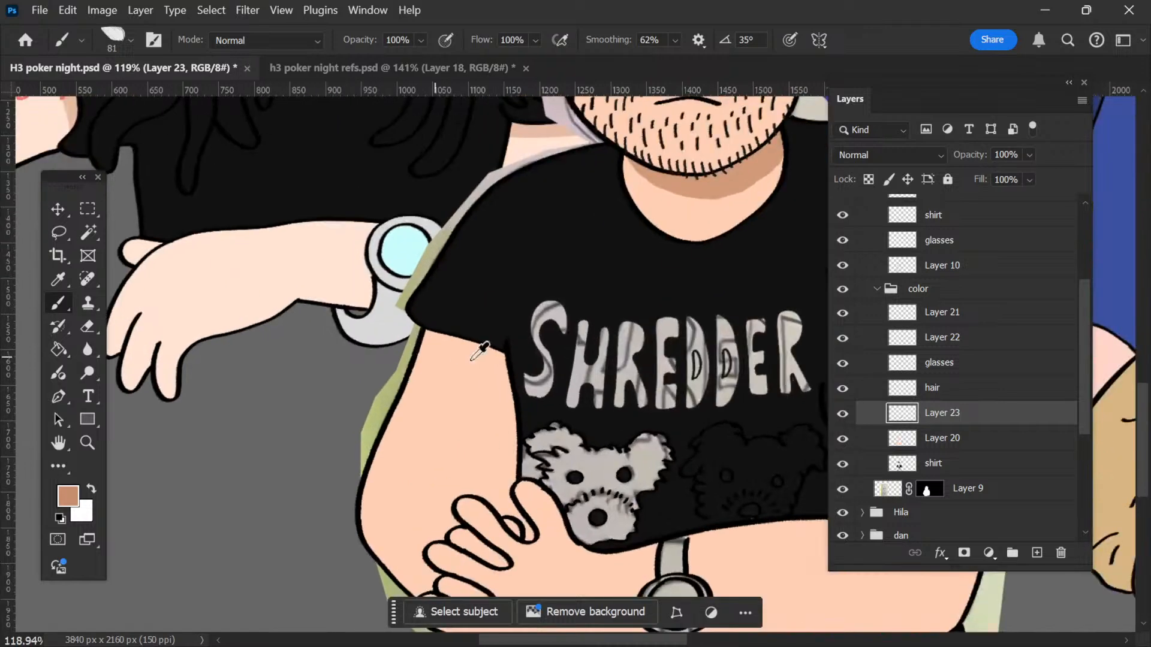
key(ctrl+shift+d)
mouse_move(393, 277)
mouse_down()
mouse_move(461, 328)
mouse_move(639, 368)
mouse_move(755, 374)
mouse_move(389, 301)
mouse_move(544, 347)
mouse_move(700, 365)
mouse_up()
key(ctrl+d)
scroll(187, 313, down, 5)
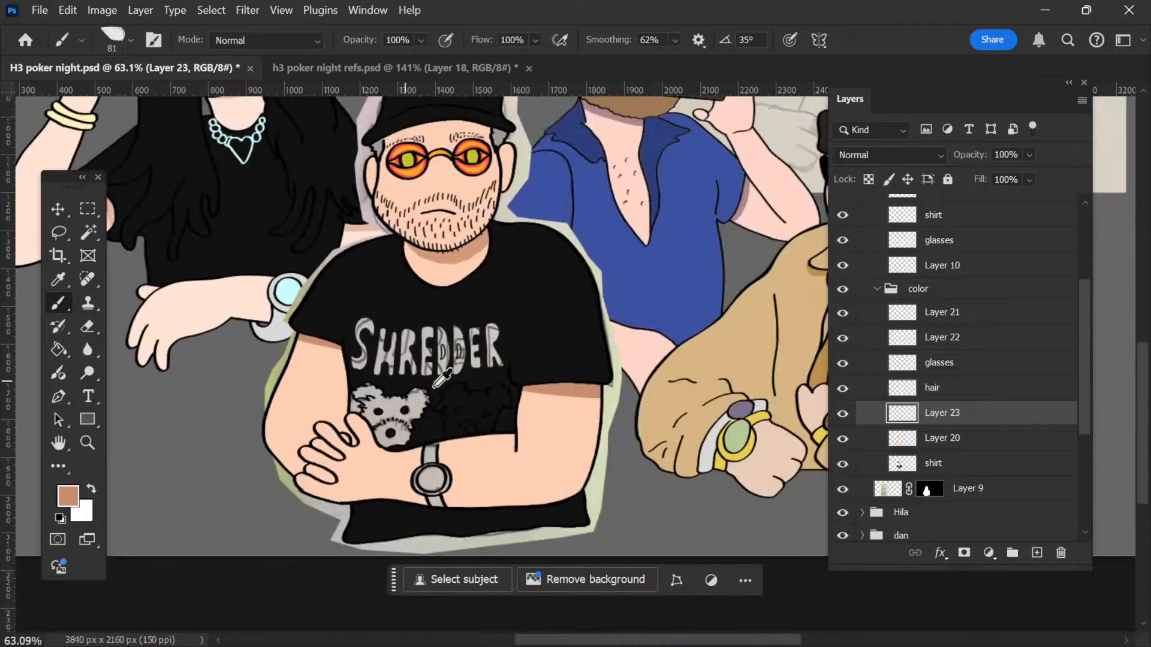
Step: Trim the lower edge of the sleeve shadow on the man's left arm with a 34 px eraser on Layer 23
scroll(604, 446, up, 5)
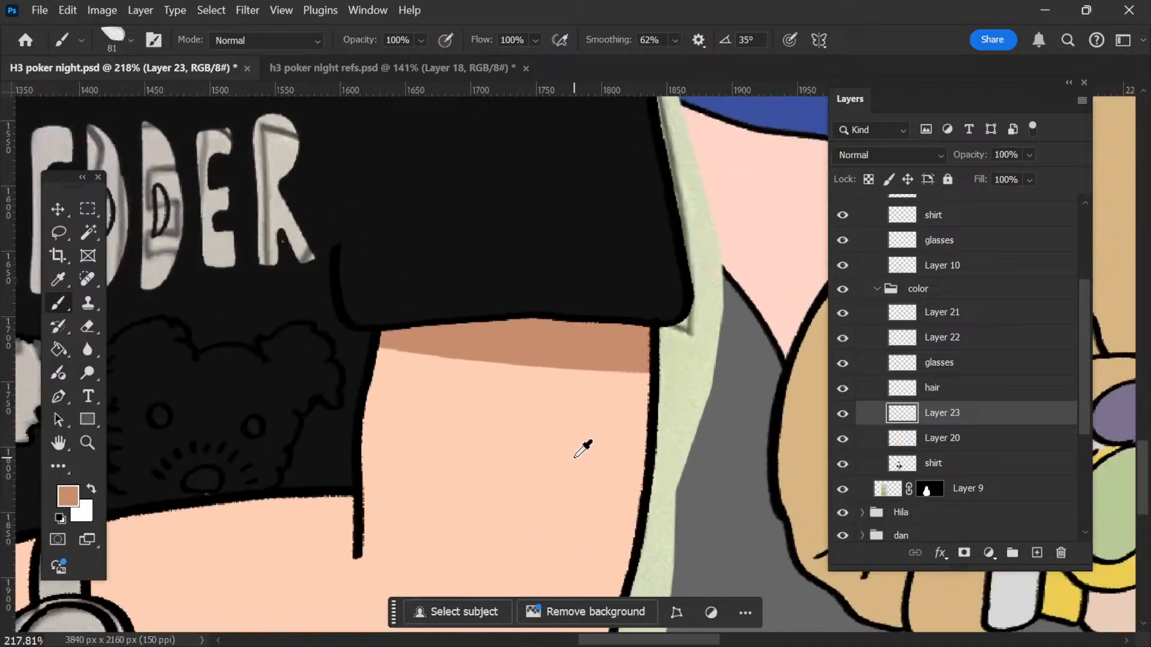
key(e)
key(l)
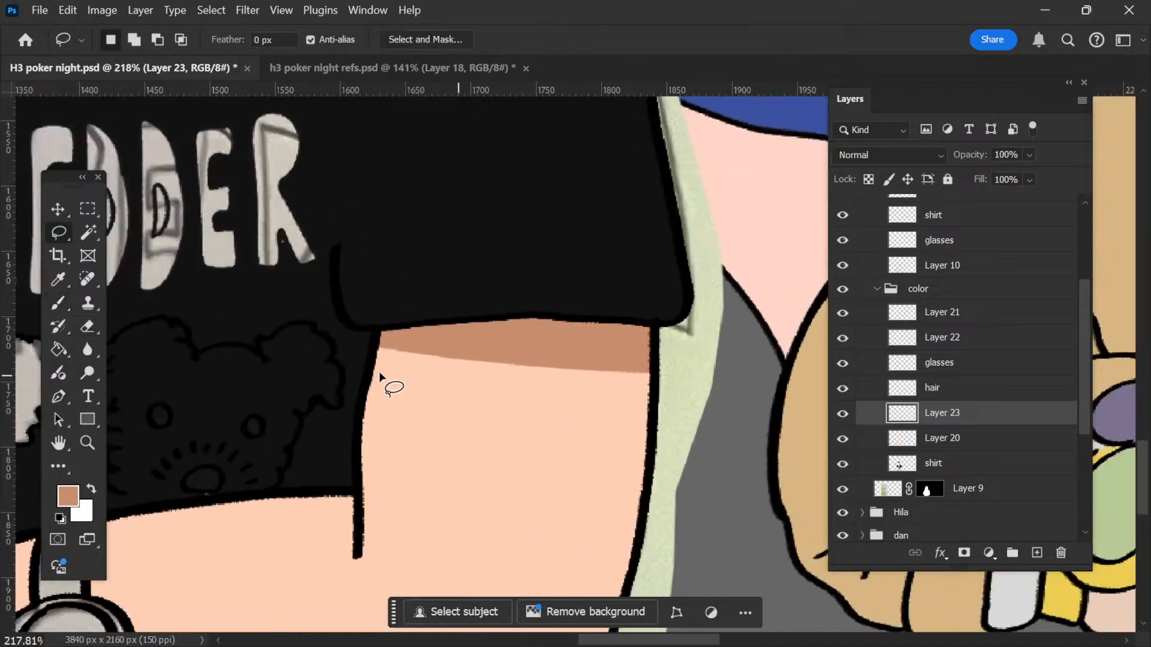
right_click(522, 347)
key(Escape)
key(e)
right_click(593, 261)
click(705, 254)
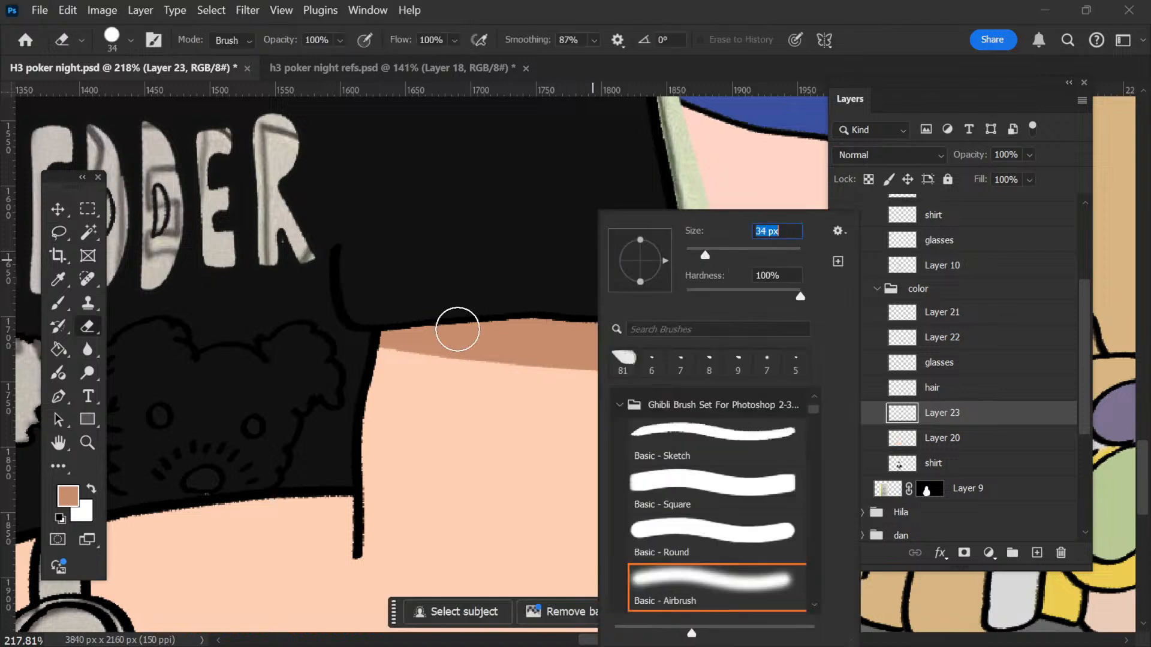
mouse_move(349, 351)
mouse_down()
mouse_move(437, 372)
mouse_move(666, 393)
mouse_move(783, 386)
mouse_up()
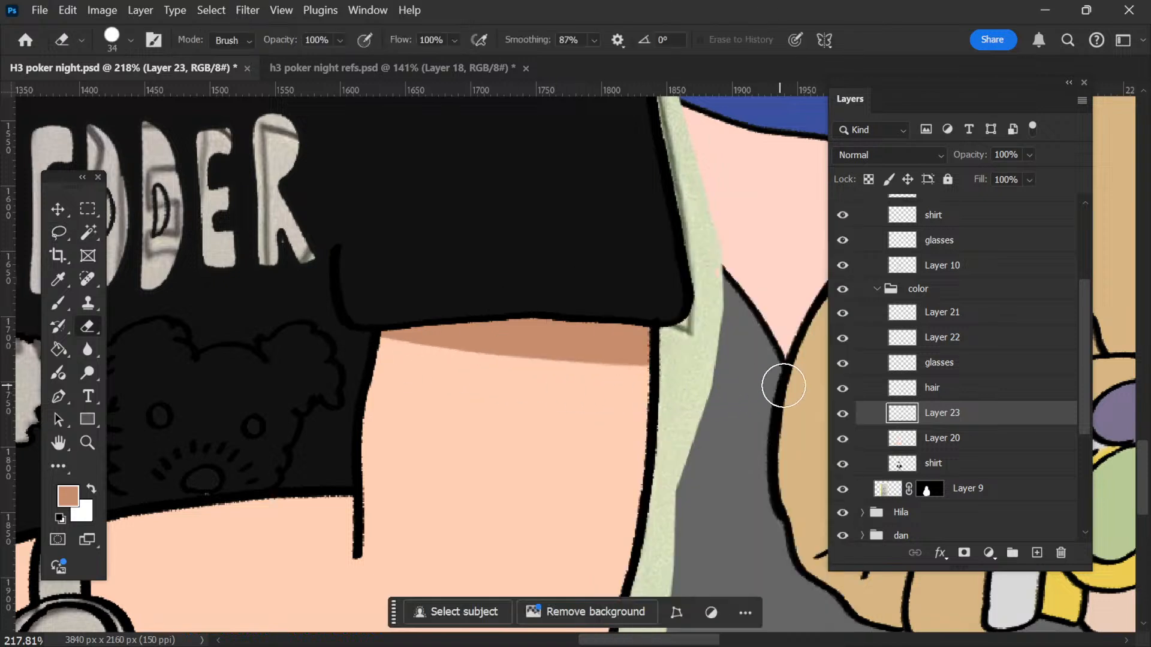
Step: Thin the sleeve shadow on the man's left arm with the eraser, repaint its inner end inside the restored skin selection, and deselect
drag(340, 359, 782, 388)
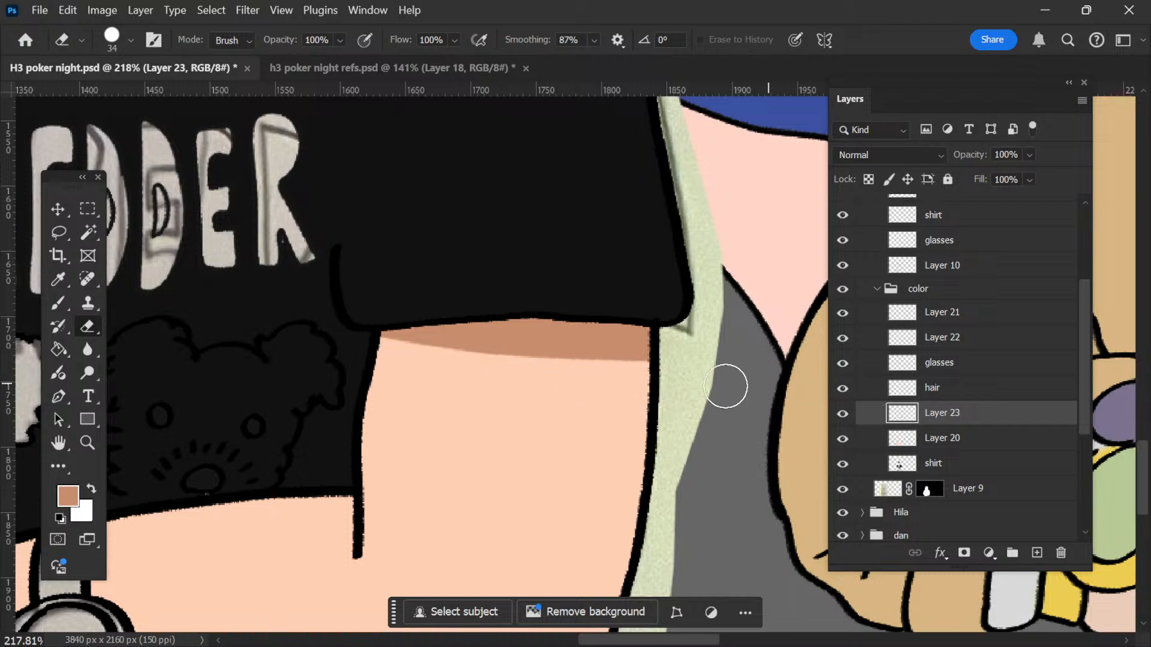
drag(358, 360, 749, 384)
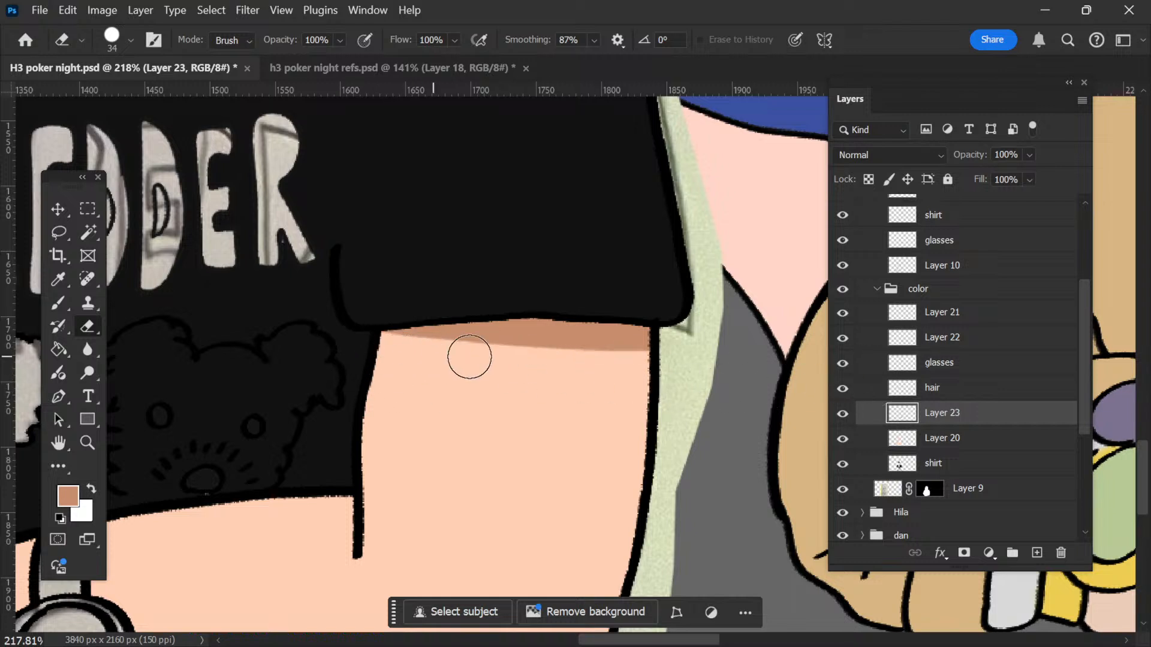
key(ctrl+shift+d)
key(b)
drag(306, 320, 465, 319)
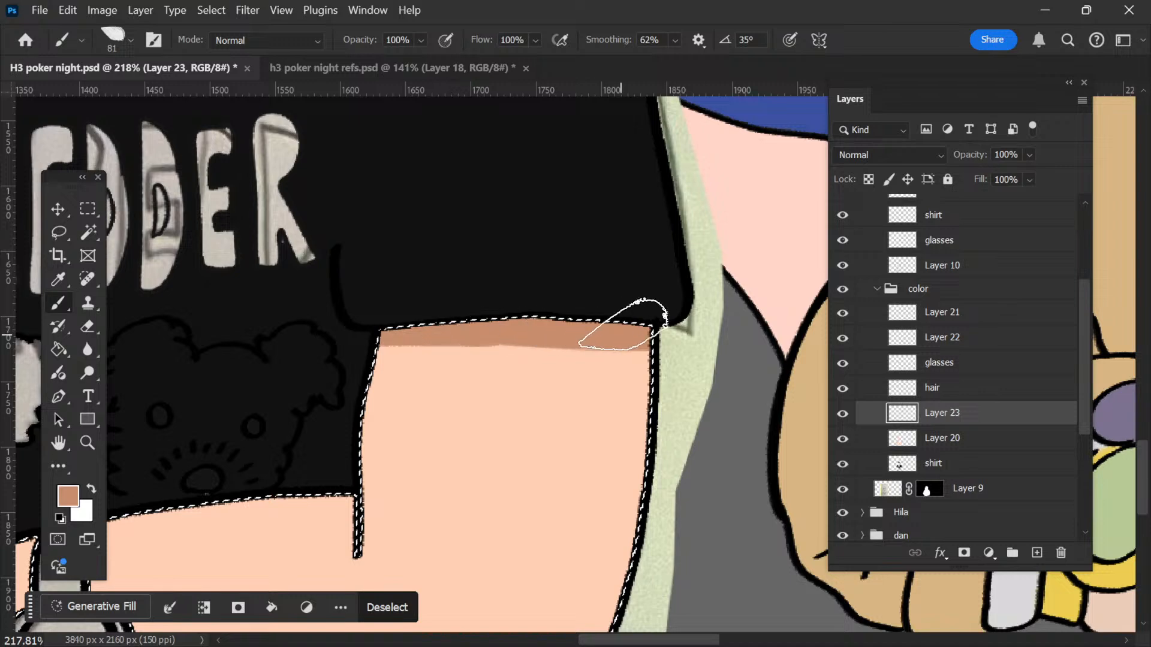
key(ctrl+d)
alt+scroll(636, 268, down, 5)
alt+scroll(635, 268, up, 3)
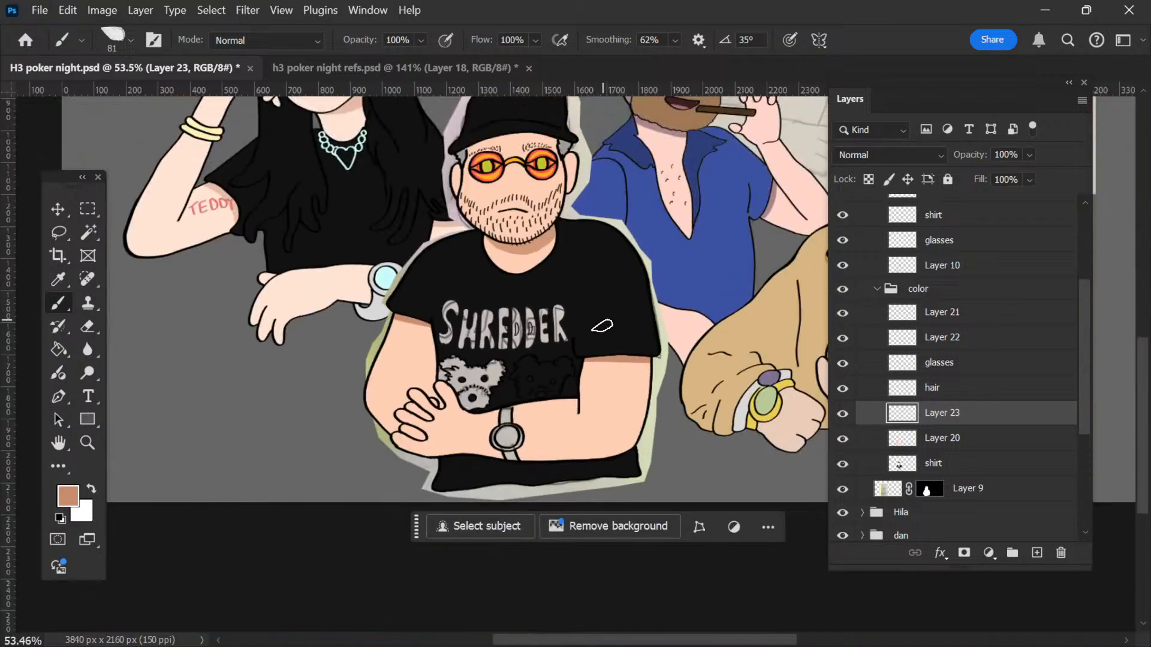
Step: Make the line art layer, Online copy, active from the man's watch outline and undo its accidental shift
scroll(462, 384, up, 5)
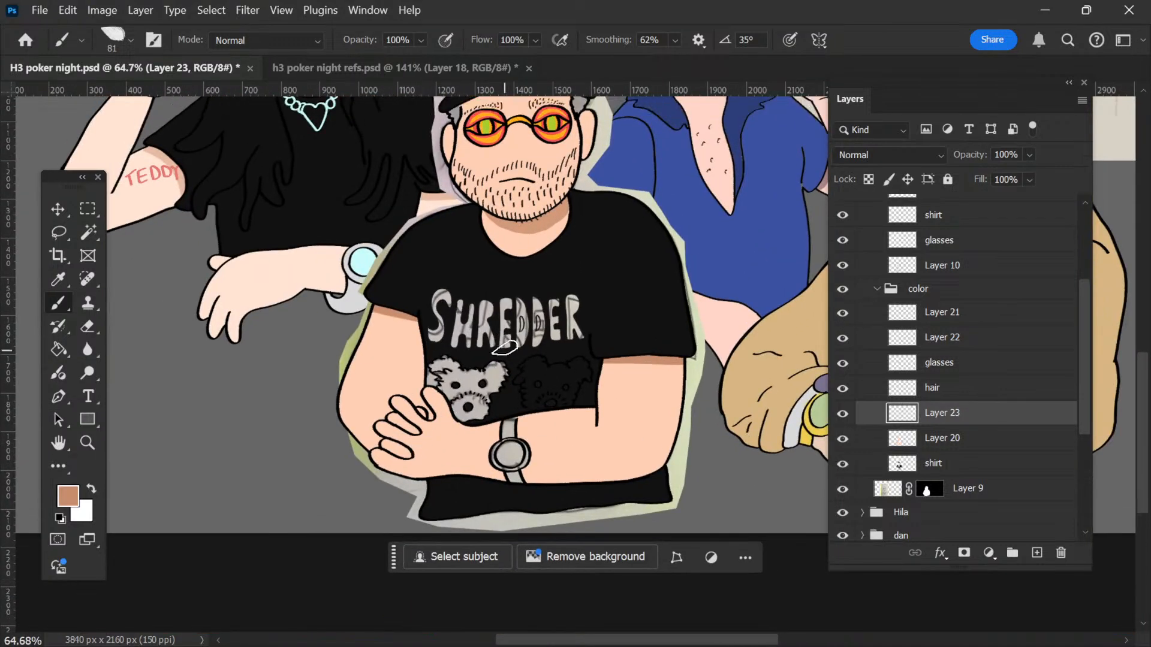
scroll(530, 450, right, 2)
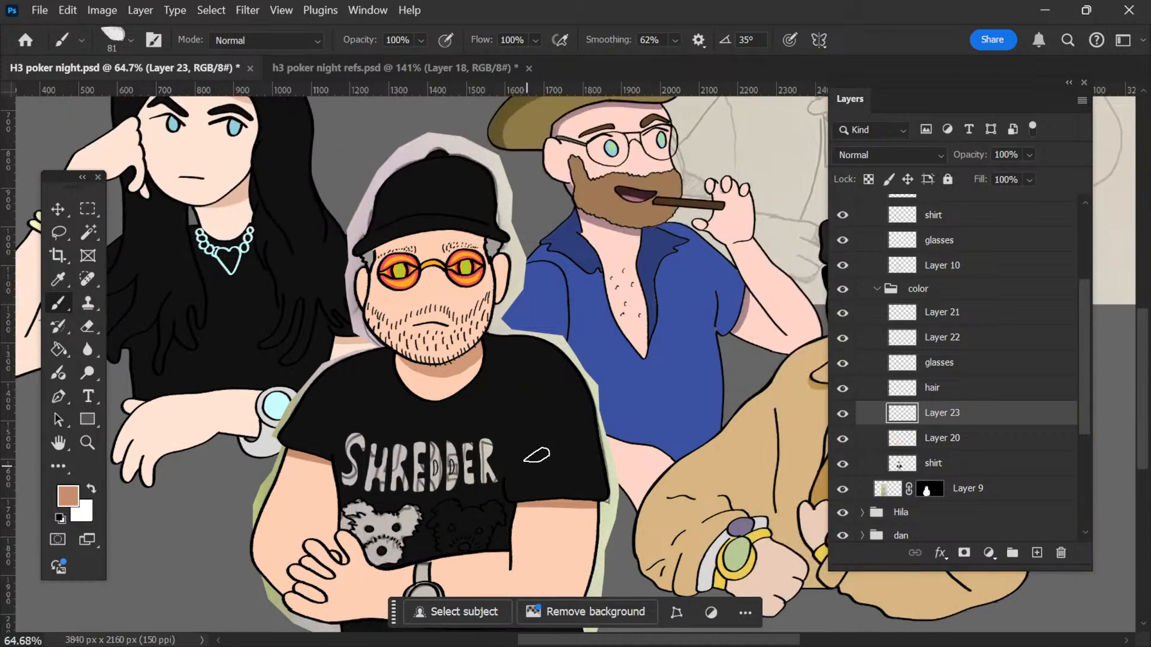
scroll(527, 449, down, 2)
scroll(527, 436, up, 1)
scroll(504, 396, left, 1)
key(v)
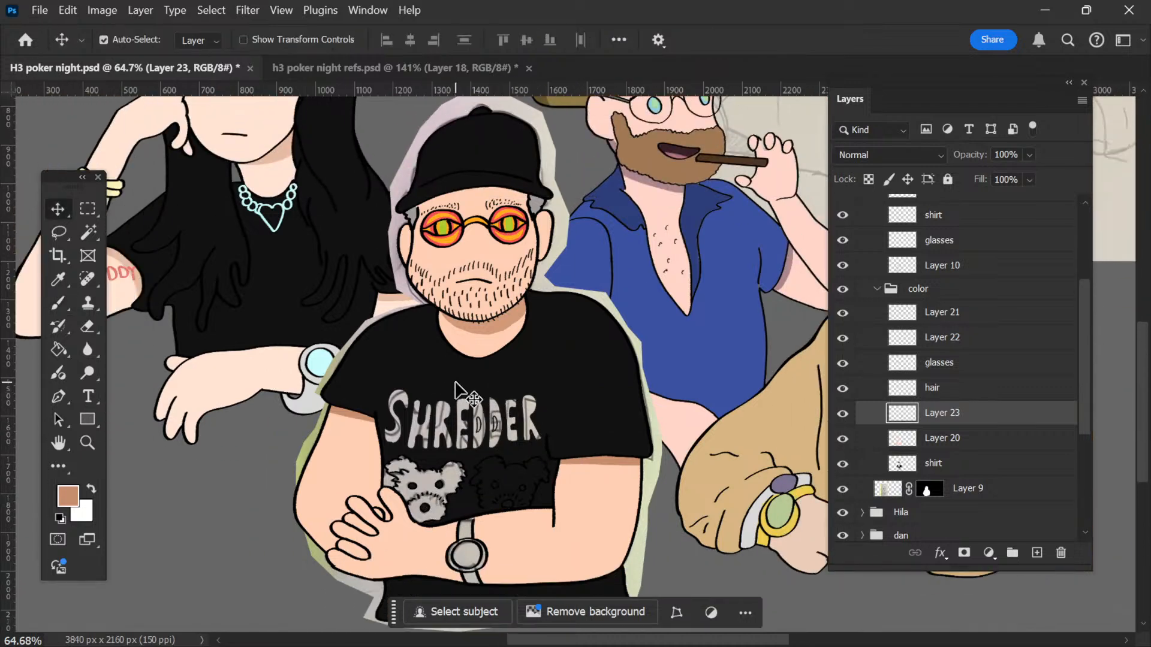
scroll(466, 462, down, 2)
alt+scroll(462, 524, up, 2)
scroll(480, 472, up, 9)
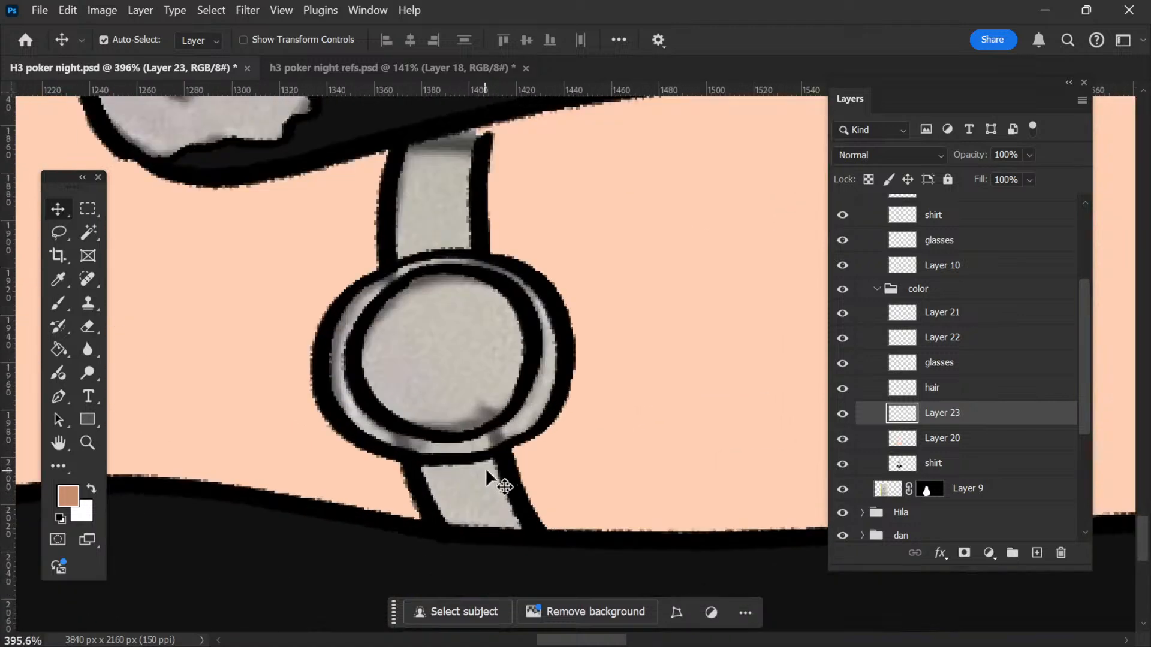
drag(502, 472, 498, 464)
key(ctrl+z)
scroll(523, 447, down, 2)
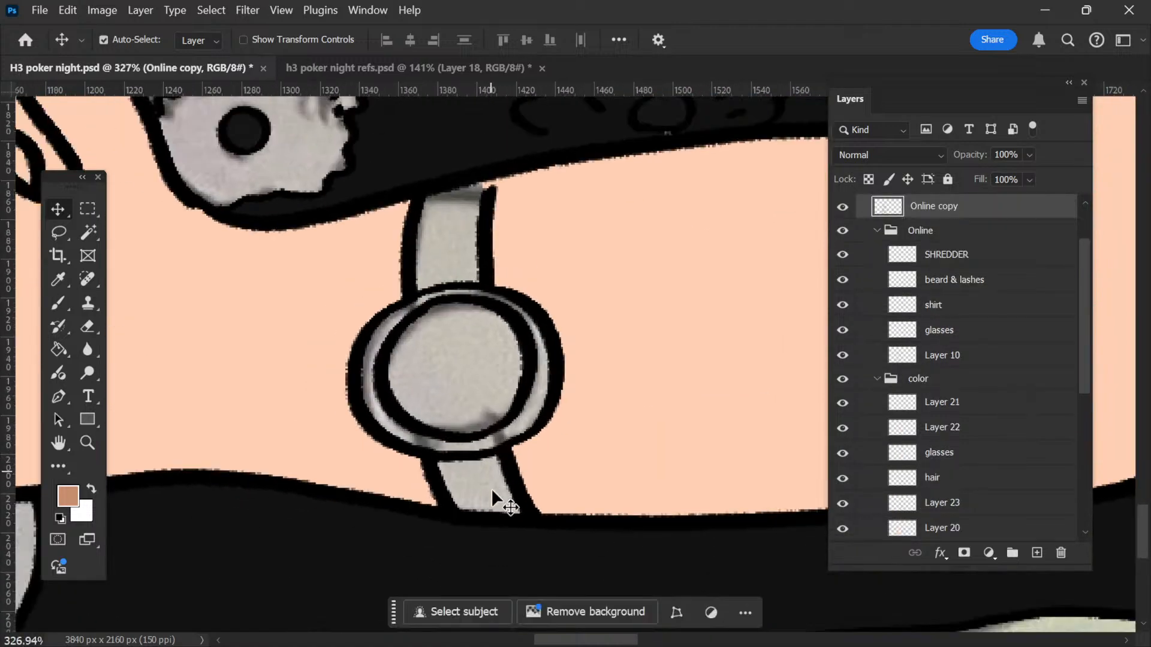
Step: Select both strap sections of the man's watch with the Magic Wand and expand the selection by 2 pixels
key(w)
click(477, 493)
shift+click(455, 253)
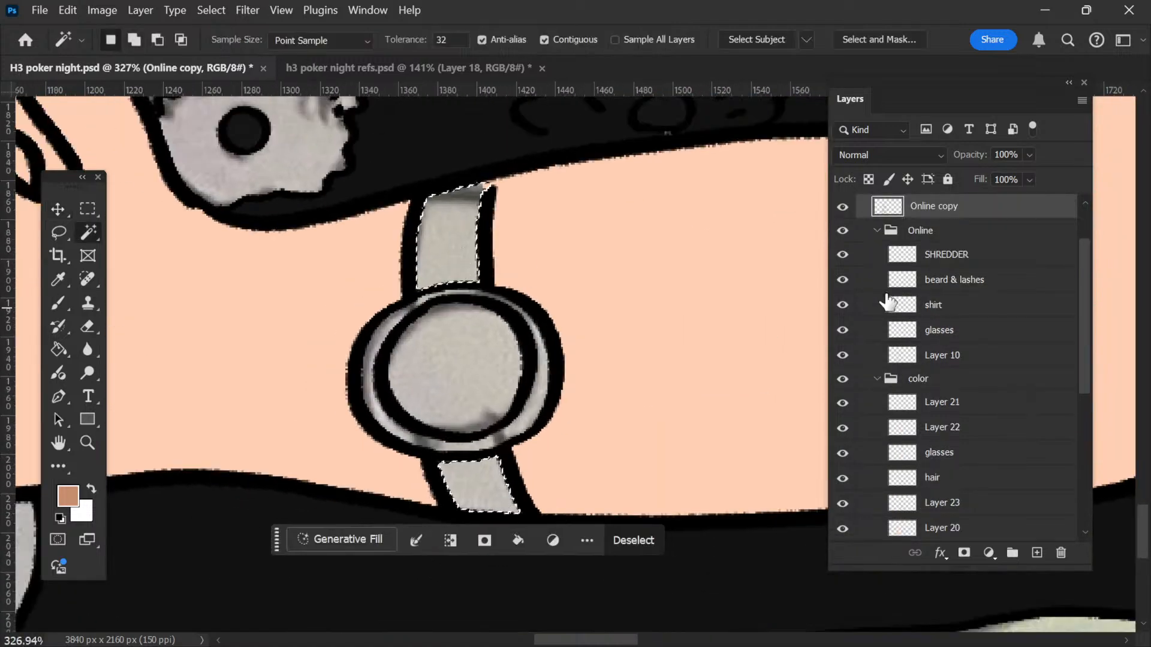
click(262, 11)
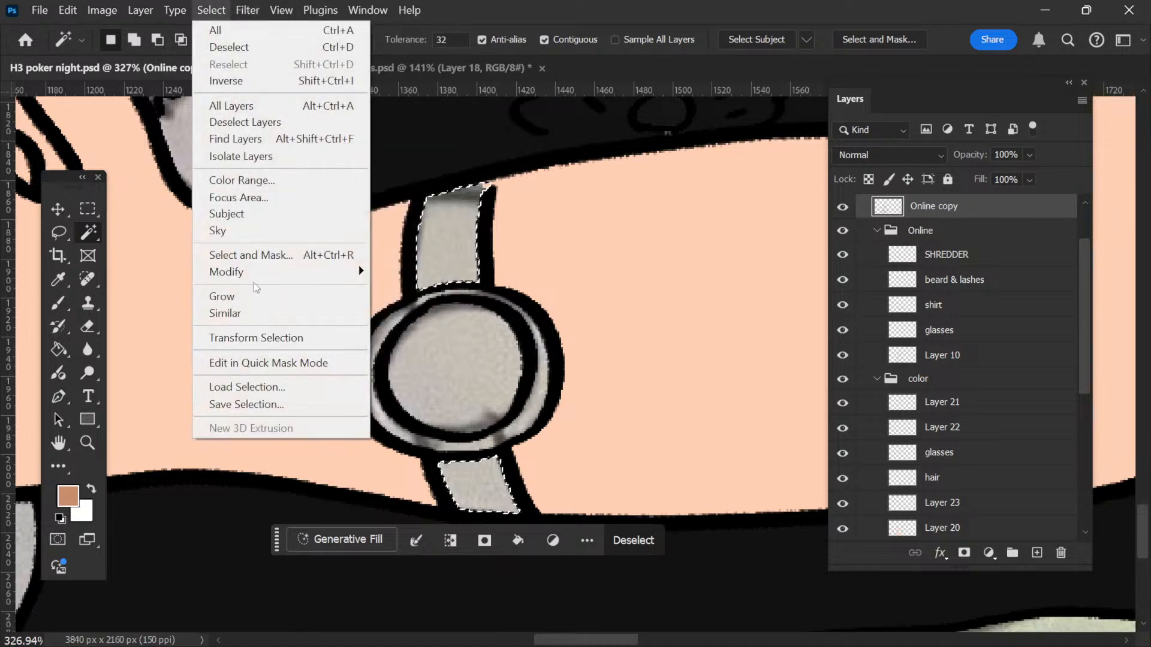
mouse_move(273, 280)
click(406, 306)
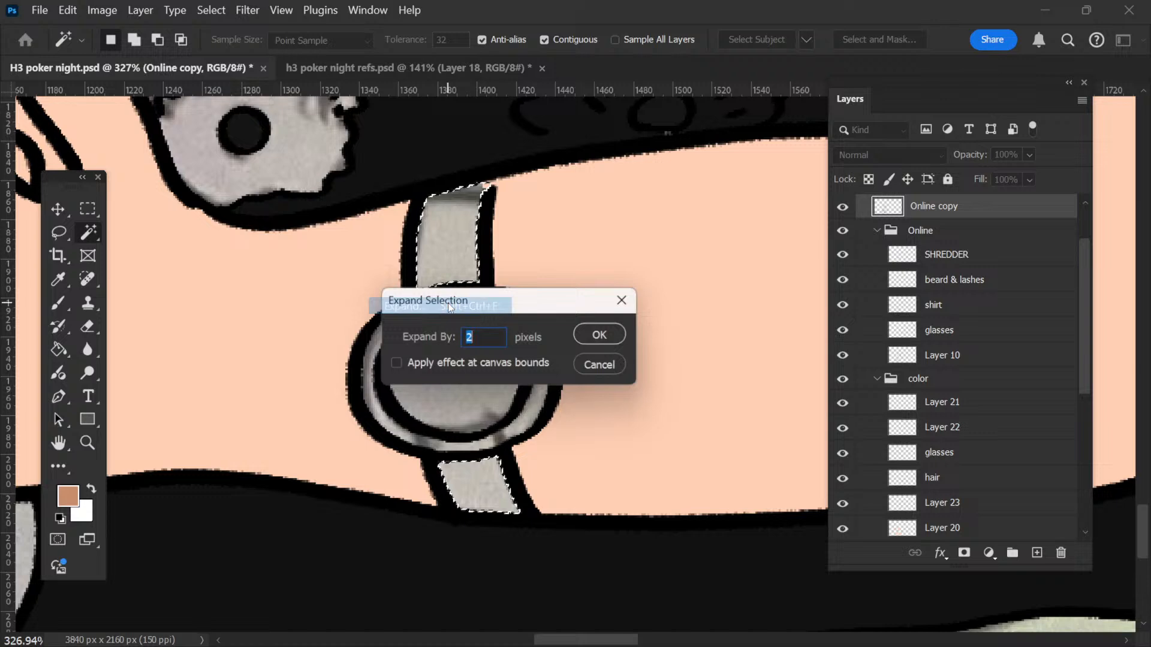
click(607, 331)
Step: Sample the light gray of the woman's watch band and fill the selected strap with it on a new layer above Layer 21
scroll(492, 321, down, 10)
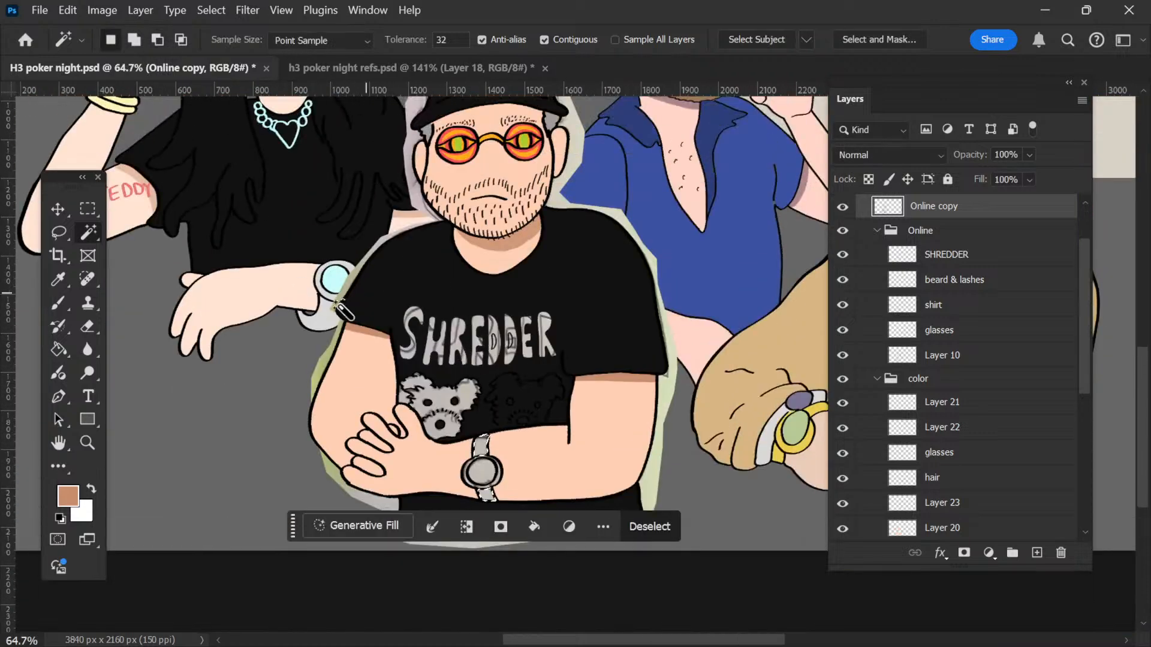
scroll(339, 305, up, 2)
key(i)
click(334, 316)
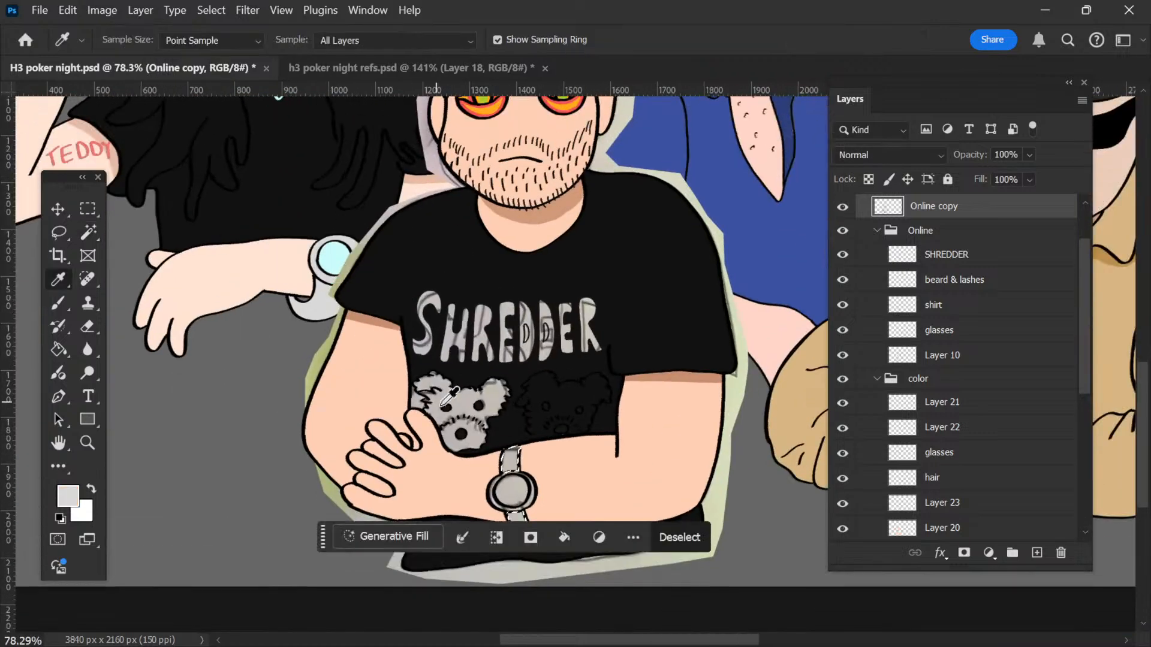
scroll(521, 474, up, 5)
scroll(520, 427, up, 3)
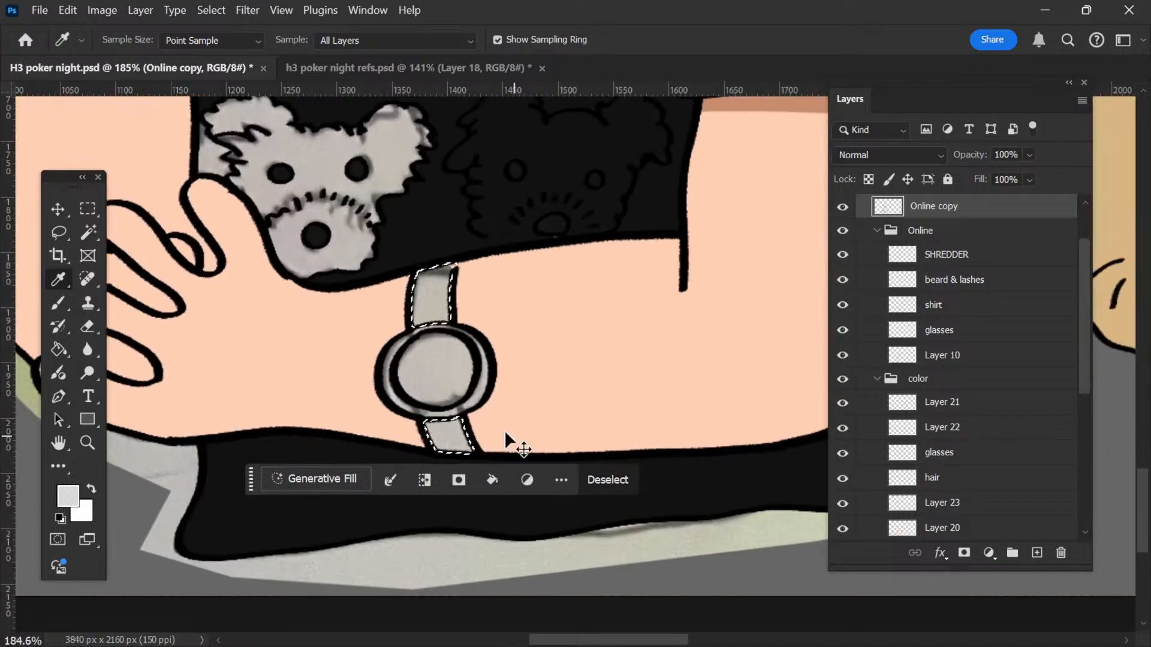
click(943, 409)
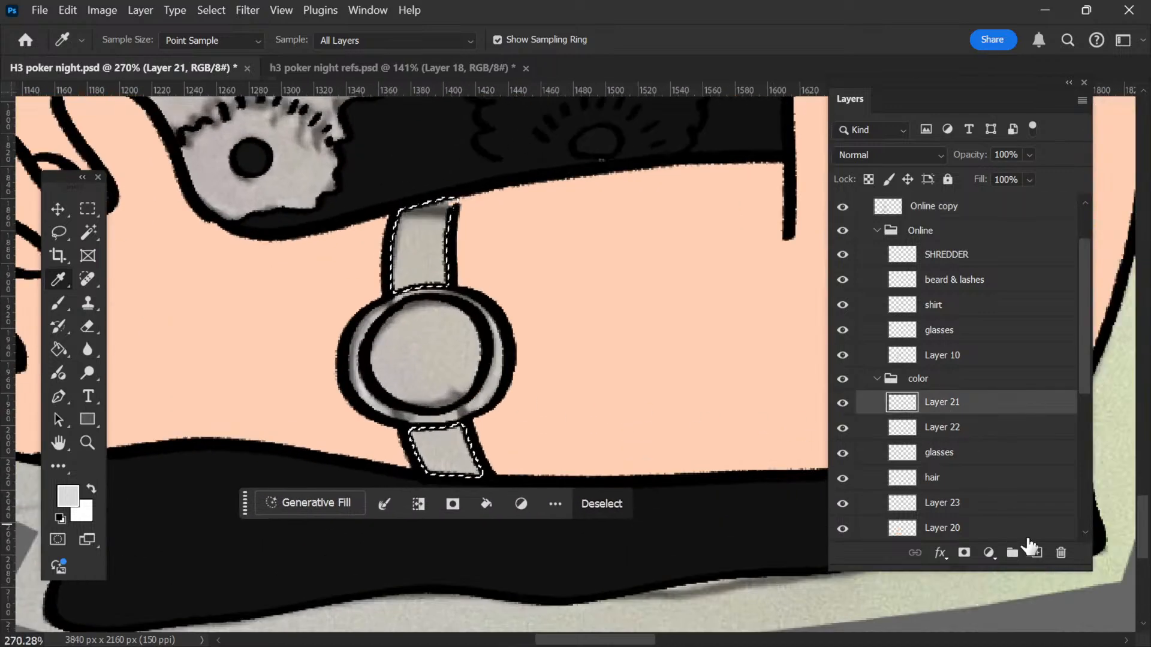
click(1037, 553)
key(g)
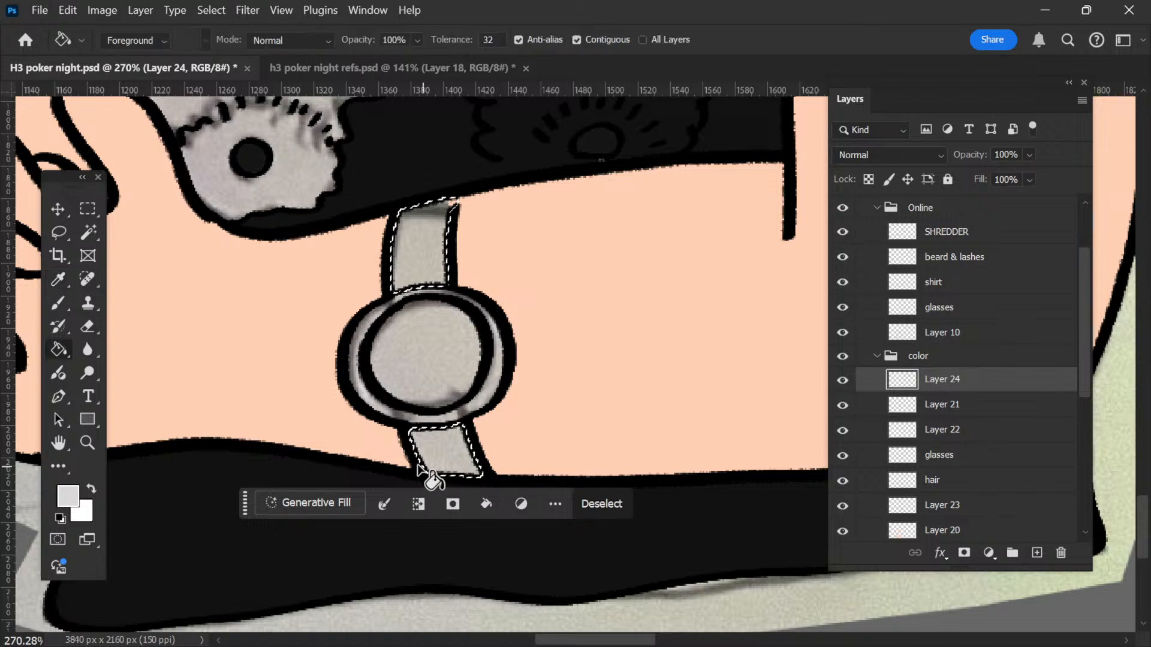
click(440, 458)
scroll(465, 360, up, 1)
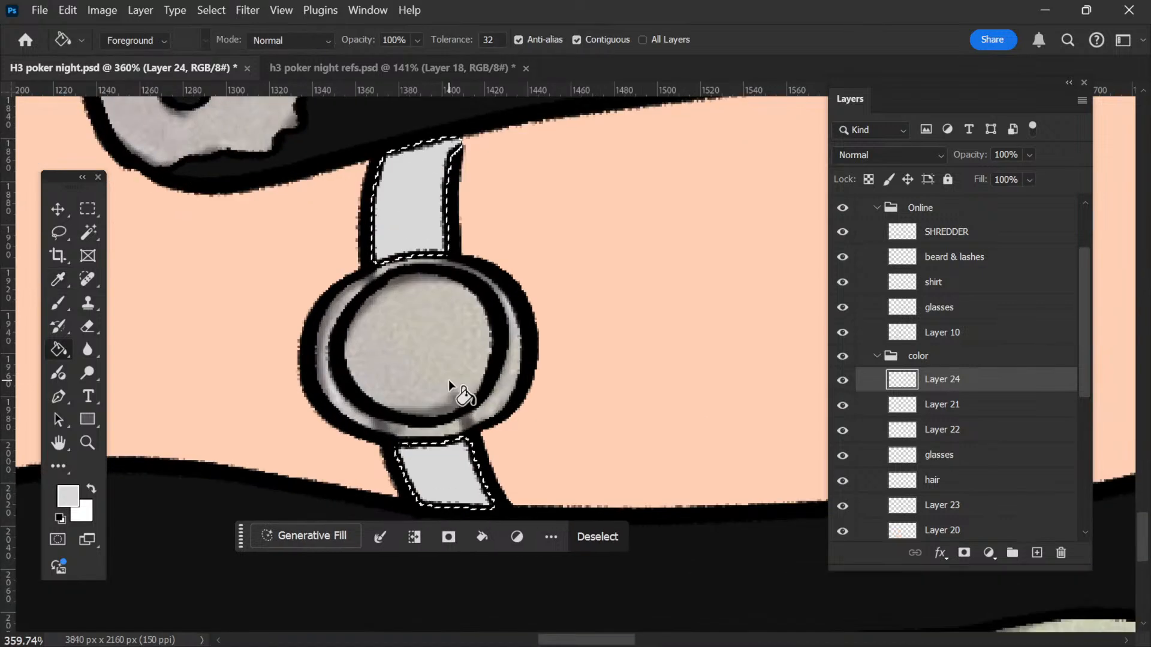
Step: Sample the yellow gold from the watch of the man in the tan jacket, refill both strap sections with it, and deselect
scroll(407, 408, down, 6)
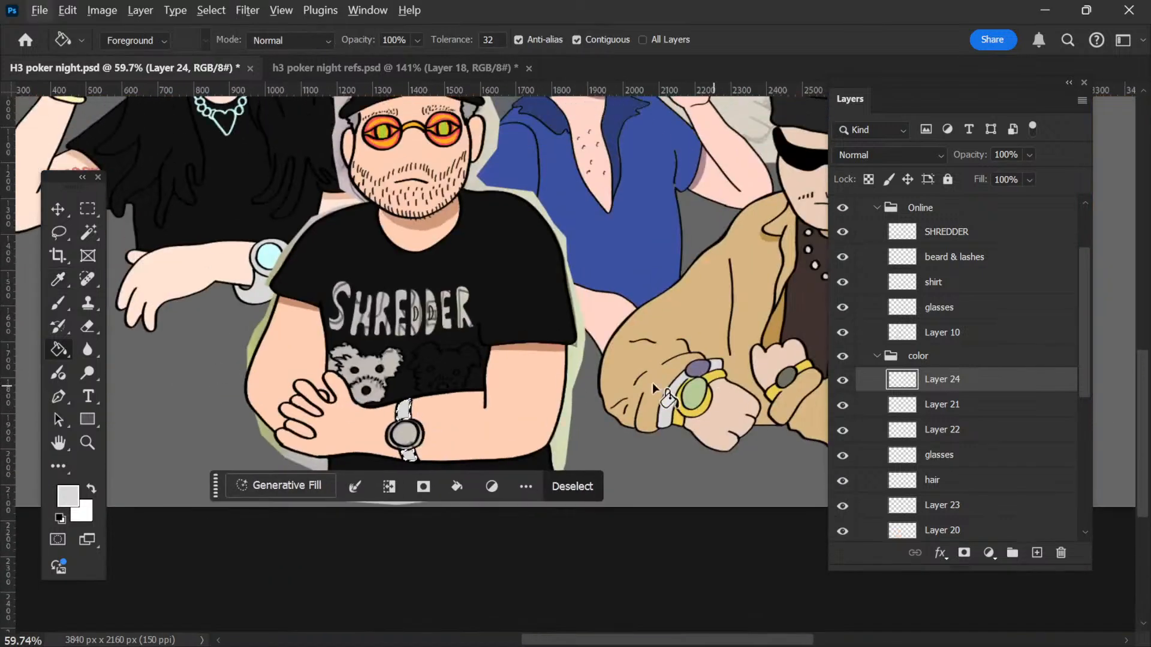
key(i)
key(alt+i)
click(683, 405)
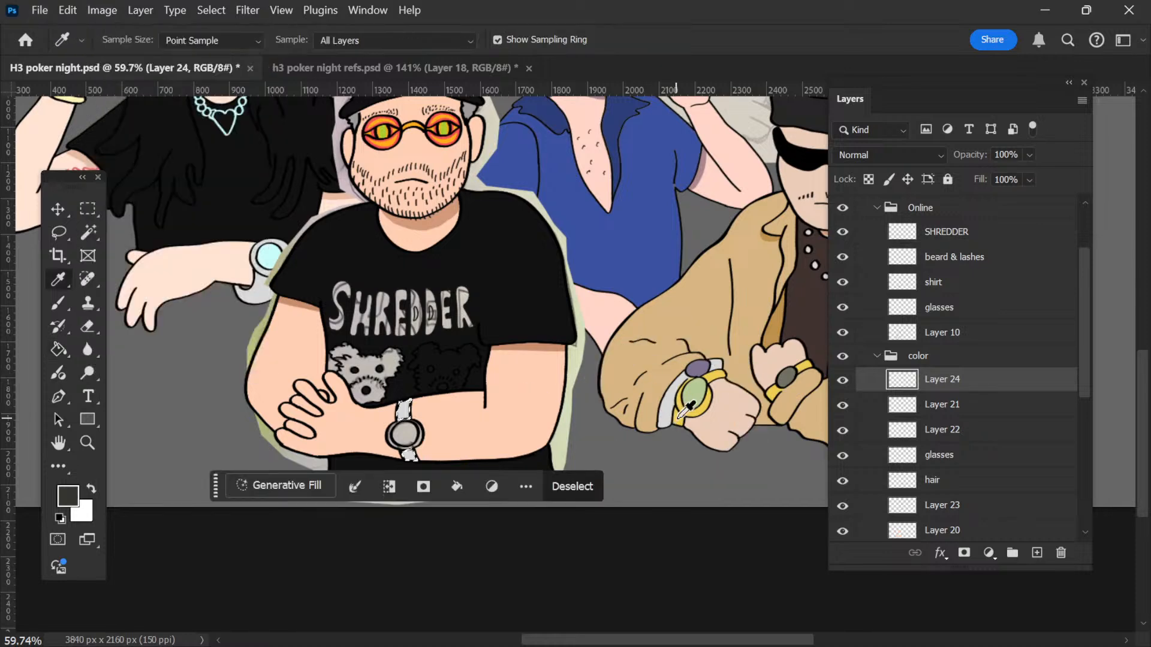
scroll(465, 422, up, 8)
key(g)
click(501, 479)
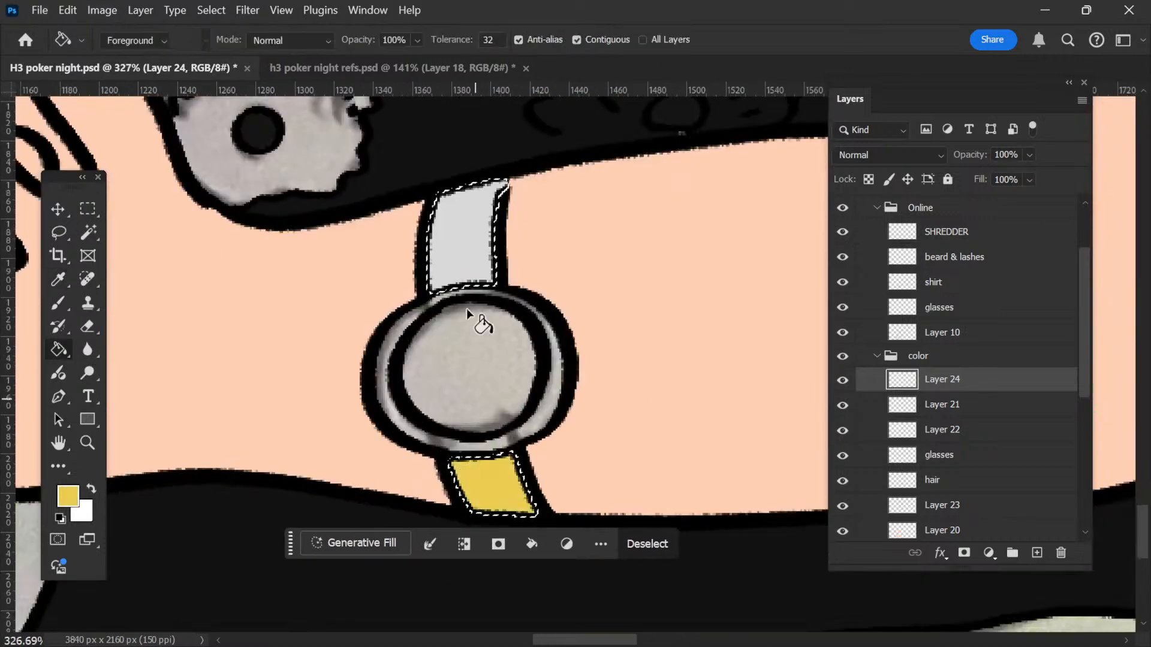
key(ctrl+d)
Step: Make the Online copy layer active, undo its accidental shift, and select the watch's bezel ring with the Magic Wand
key(v)
drag(573, 392, 578, 401)
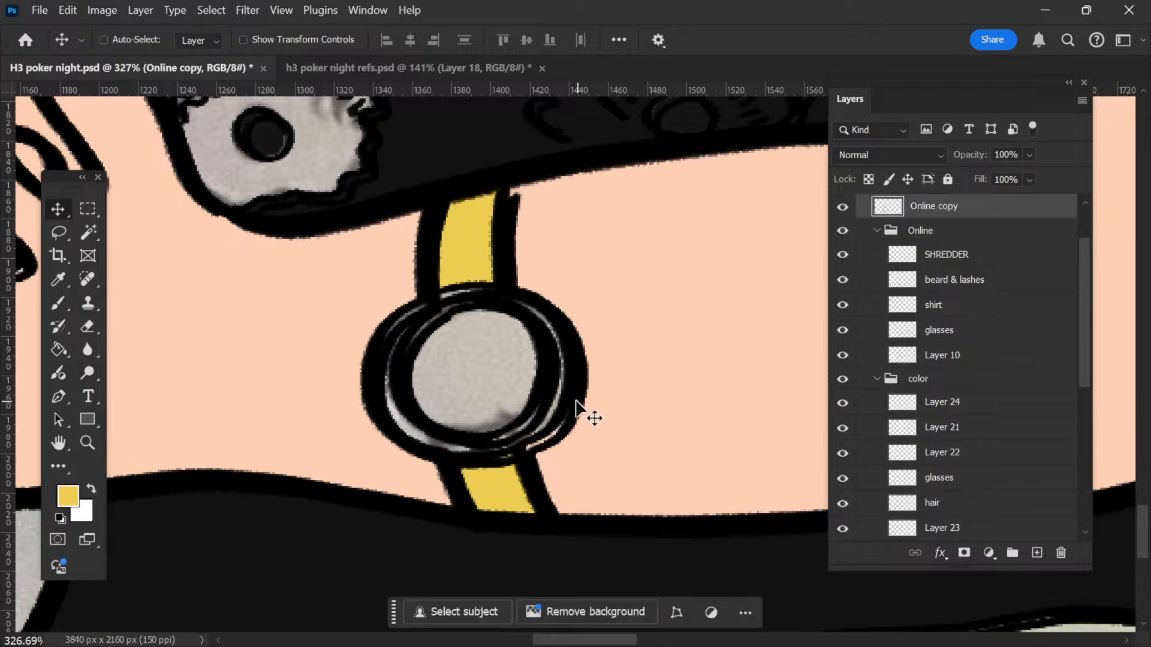
key(ctrl+z)
key(w)
click(547, 398)
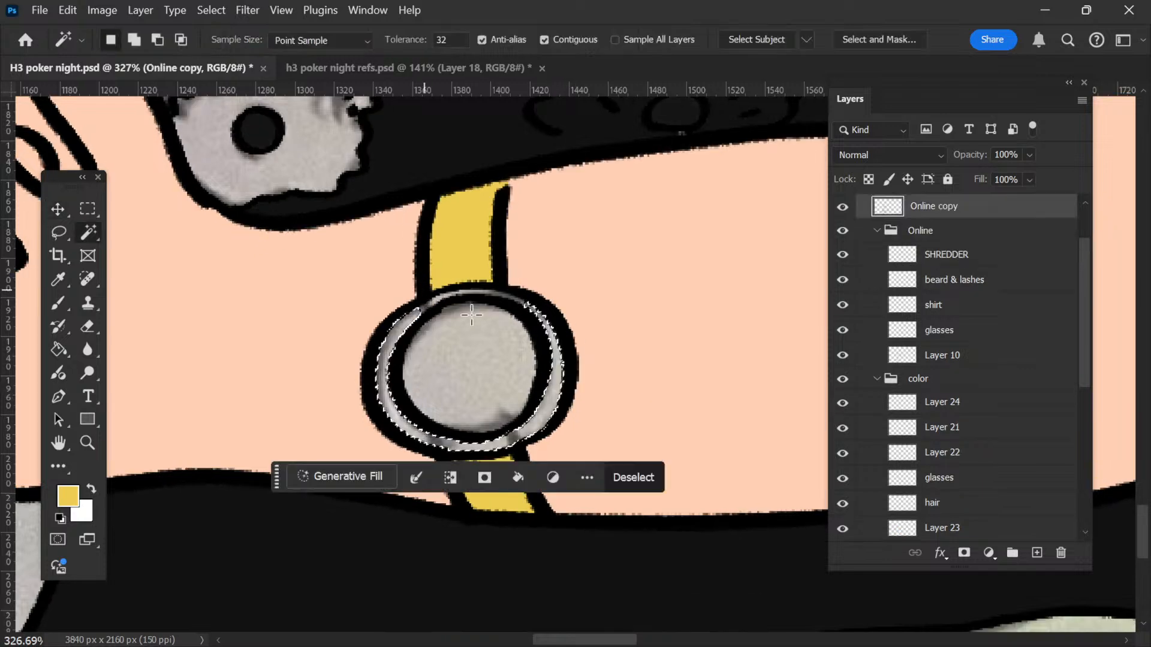
Step: Try to add the bezel's narrow upper gap to the selection, undo that addition, and move the contextual task bar off the watch
scroll(504, 328, up, 3)
shift+click(295, 266)
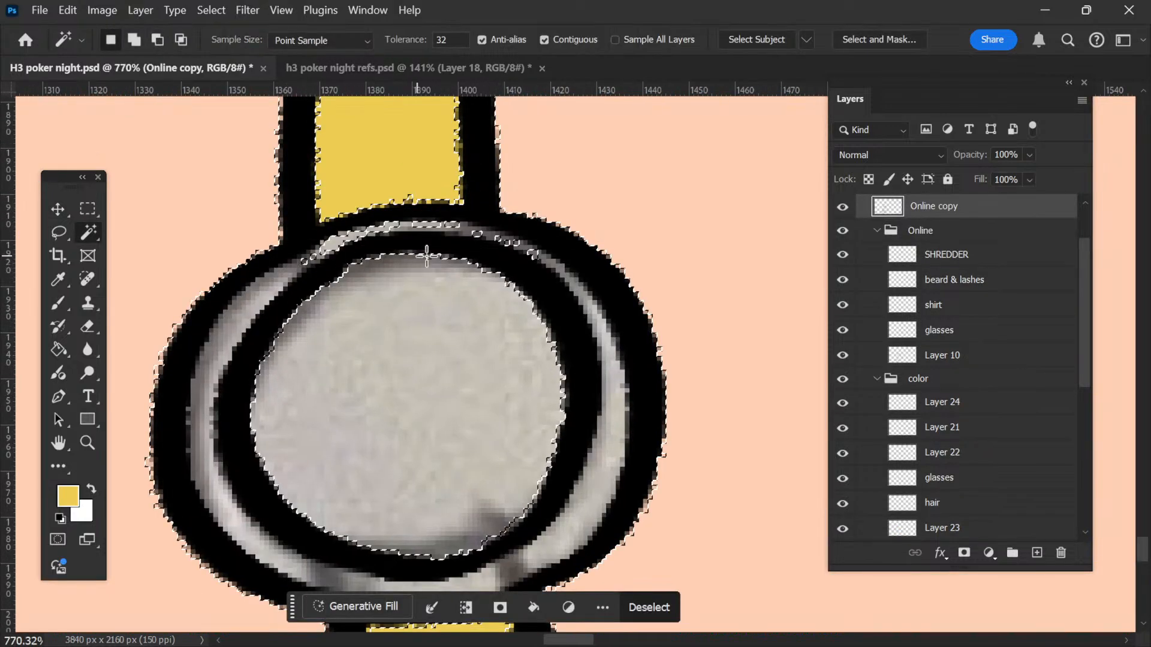
key(ctrl+z)
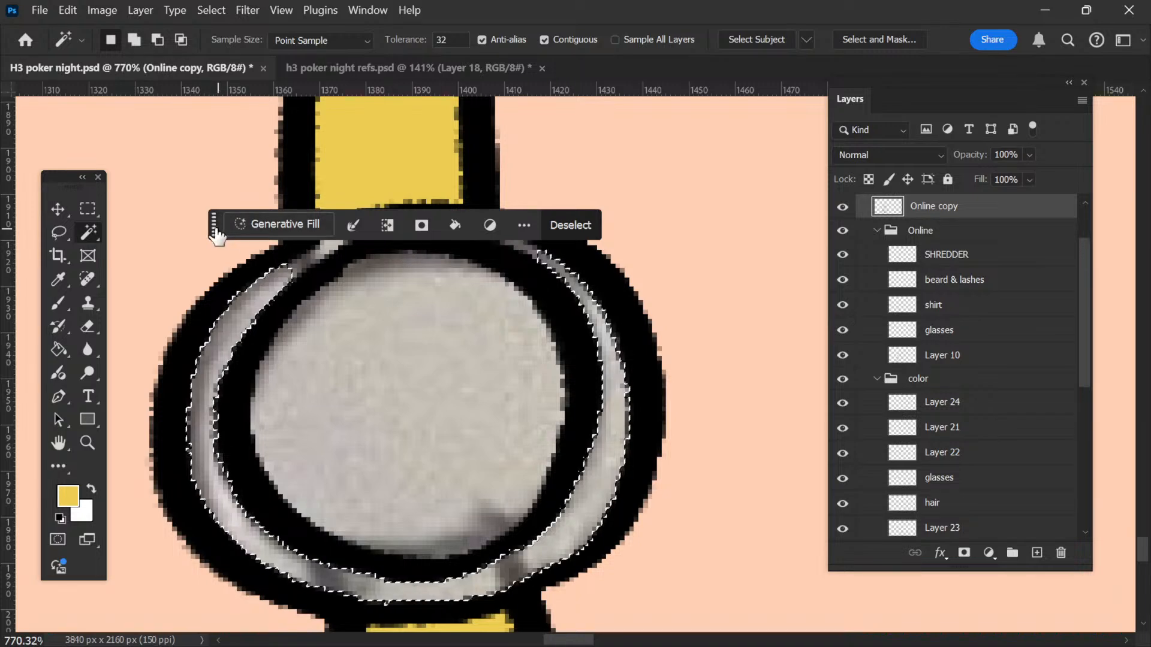
drag(213, 226, 259, 78)
scroll(457, 322, down, 3)
scroll(456, 322, up, 3)
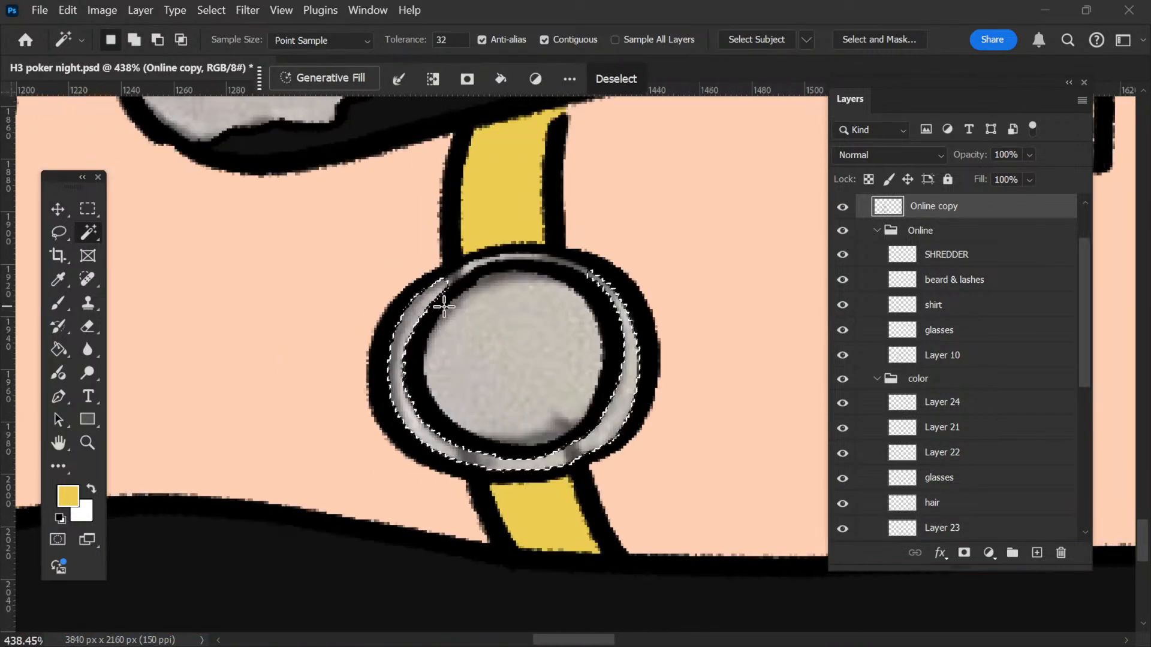
Step: Make the strap color layer, Layer 24, active, fill the selected bezel ring with the same yellow, and deselect
key(v)
click(509, 256)
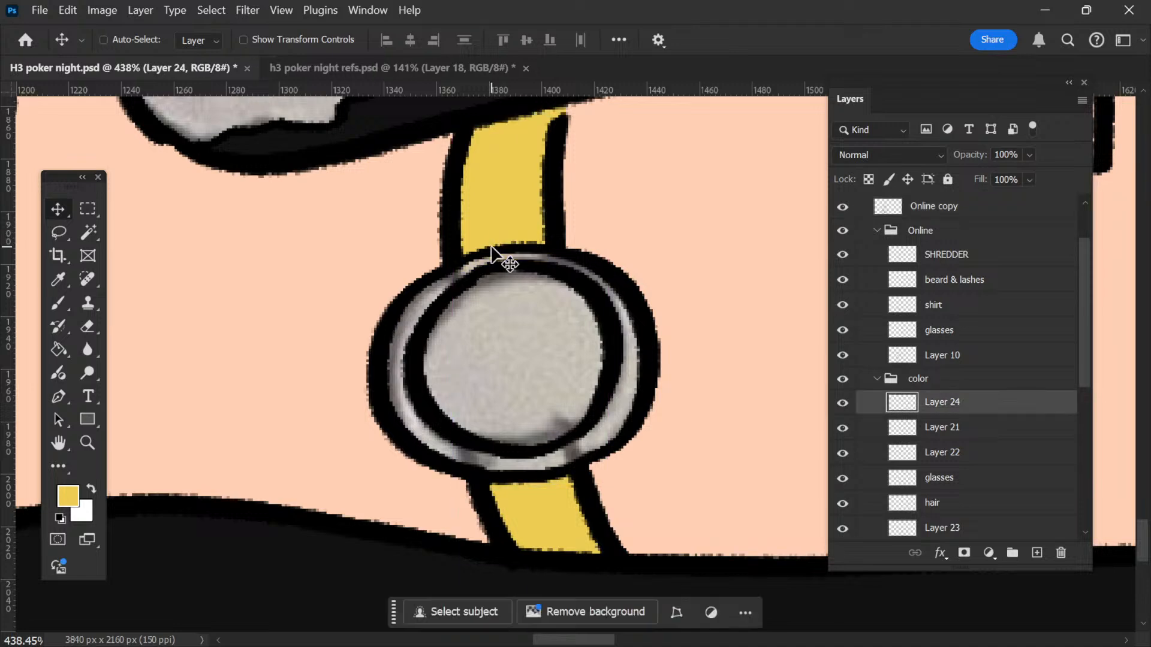
key(g)
click(602, 292)
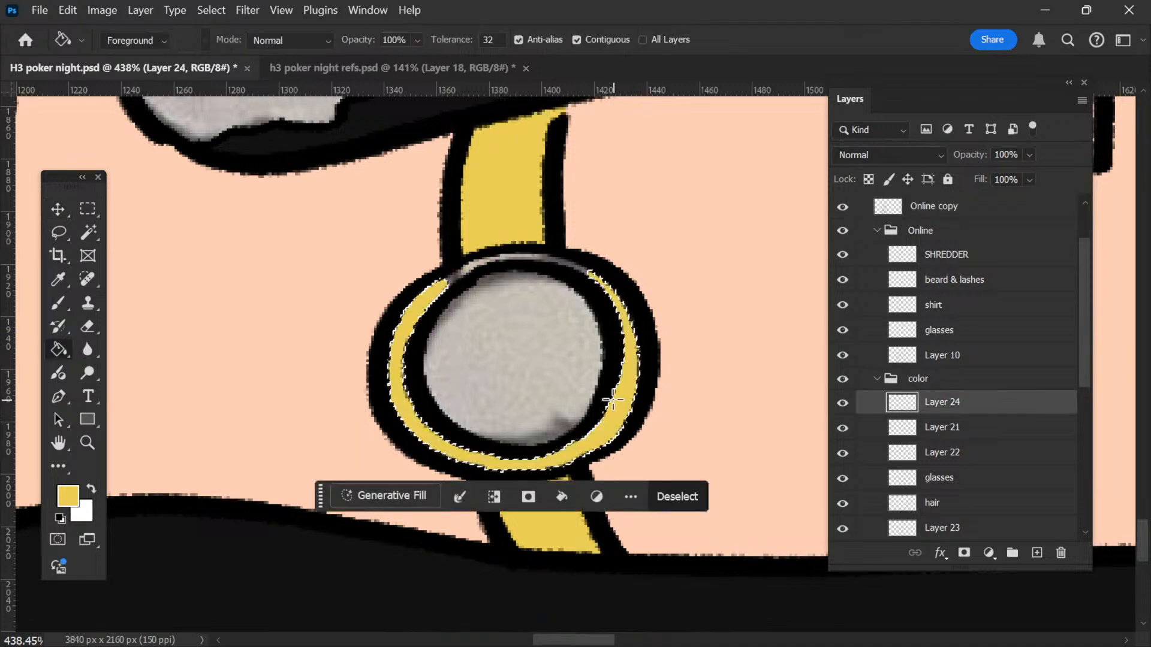
key(ctrl+d)
Step: Paint the unfilled upper part of the bezel ring yellow with the Basic - Sketch brush at 25 px and 15 px
scroll(546, 293, up, 2)
key(b)
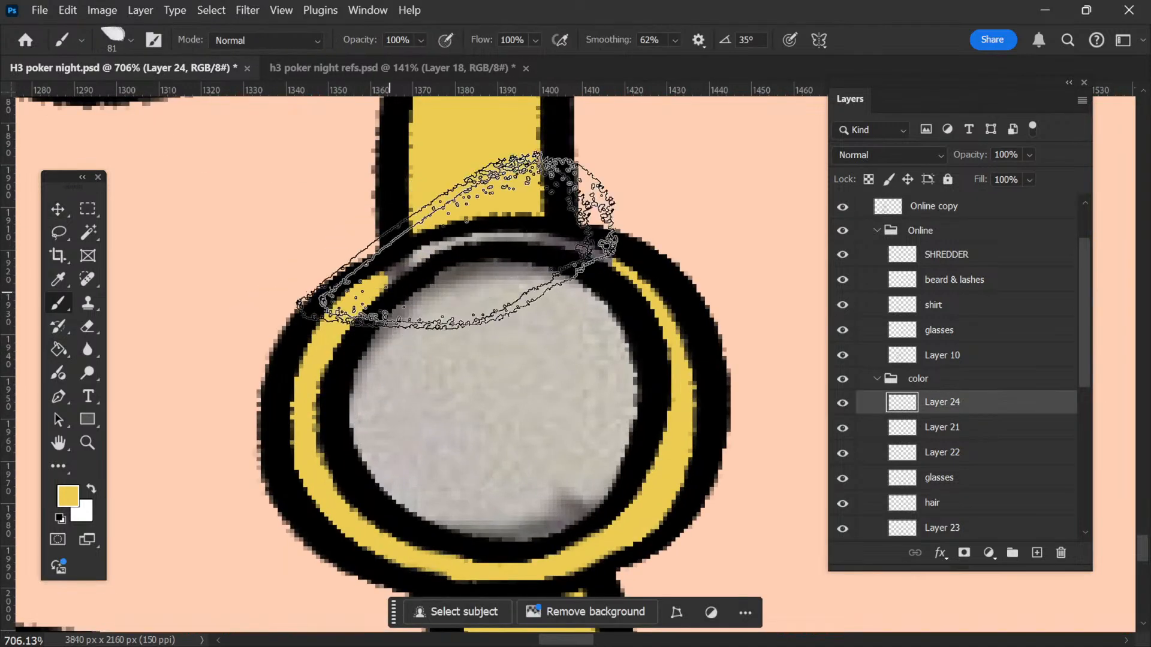
right_click(646, 275)
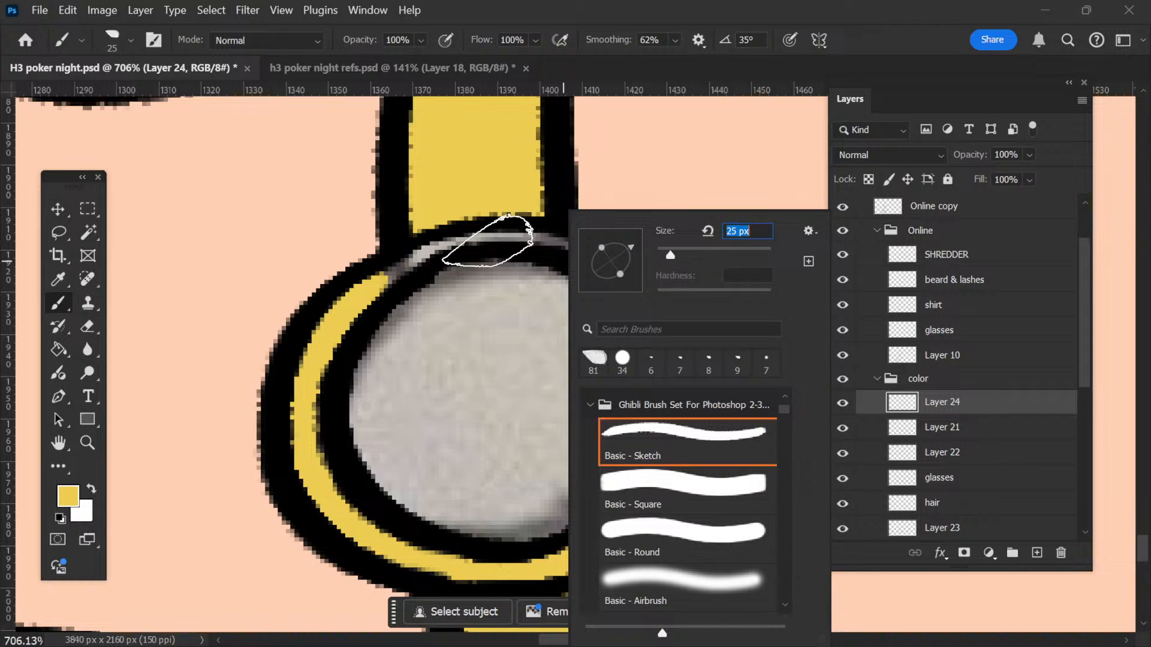
drag(385, 269, 489, 214)
right_click(701, 263)
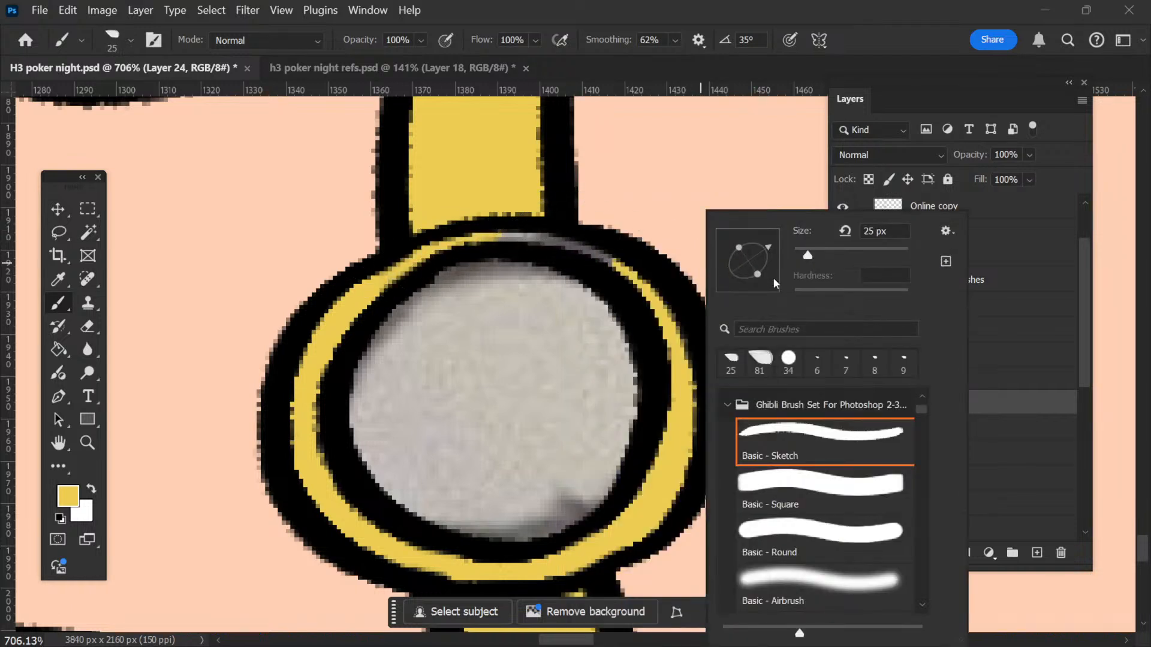
key(Return)
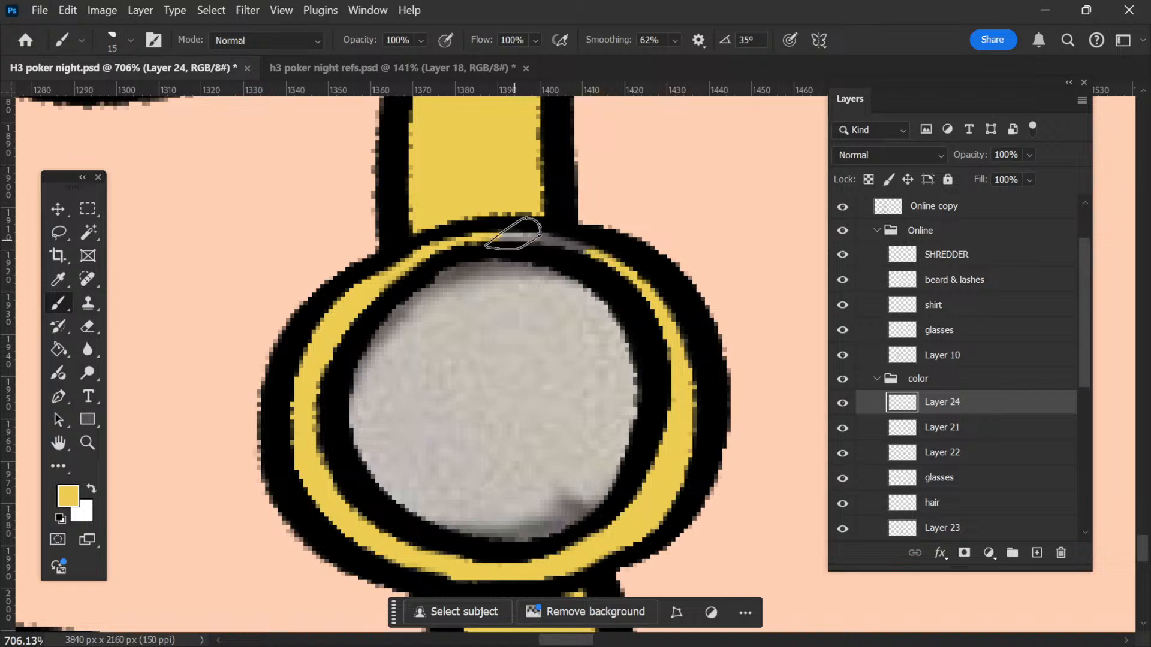
scroll(386, 245, down, 6)
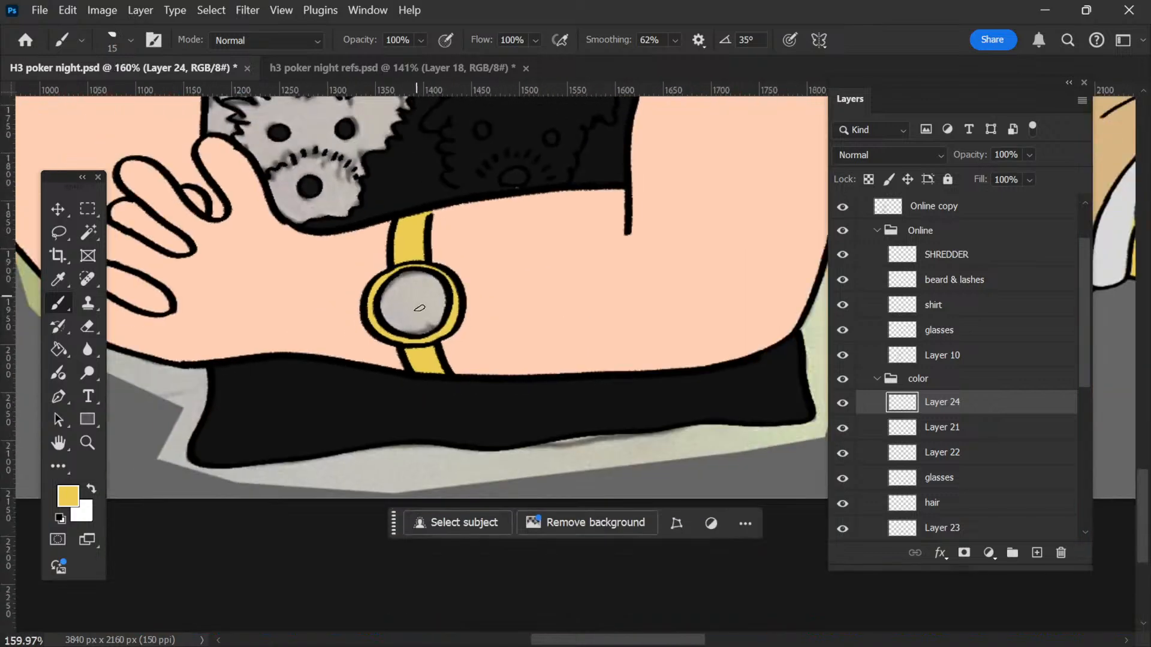
scroll(401, 429, up, 4)
scroll(393, 527, up, 3)
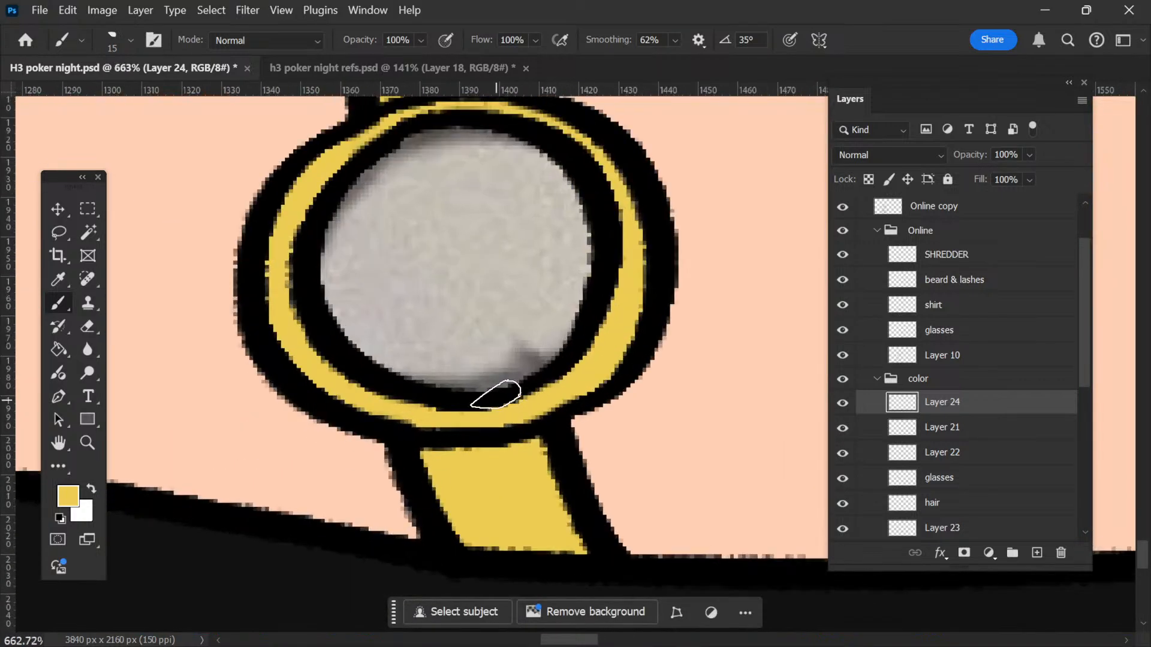
scroll(495, 395, down, 3)
scroll(455, 442, up, 2)
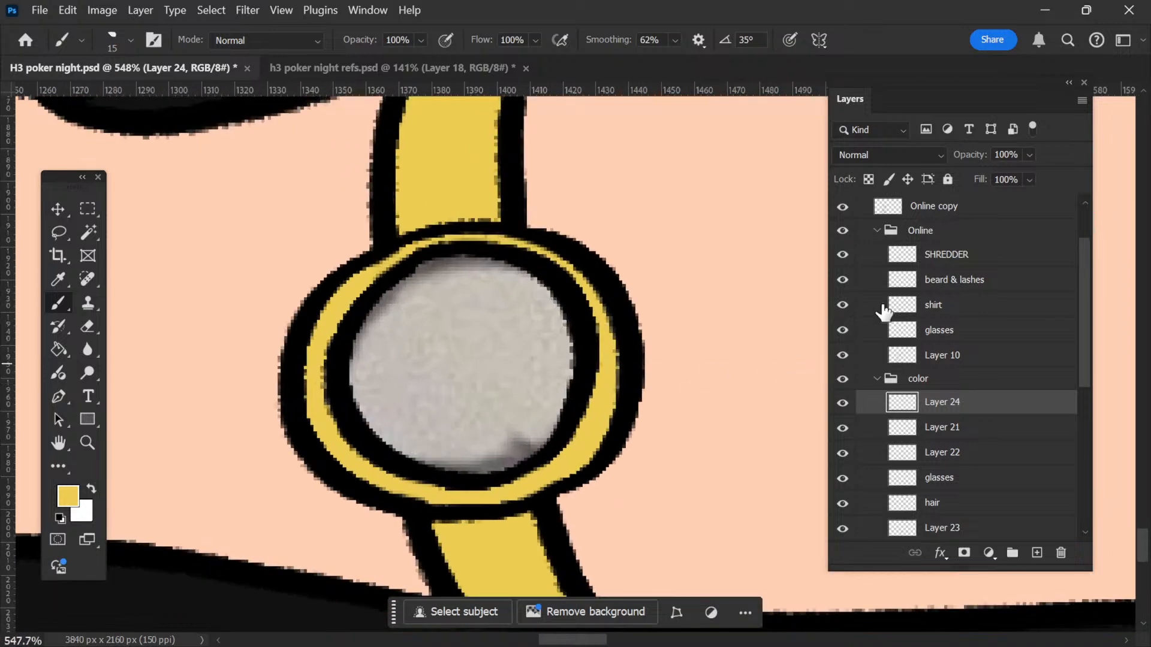
Step: Make the Online copy layer active and select the inside of the watch face with the Magic Wand
scroll(933, 279, up, 2)
click(899, 254)
key(w)
click(506, 380)
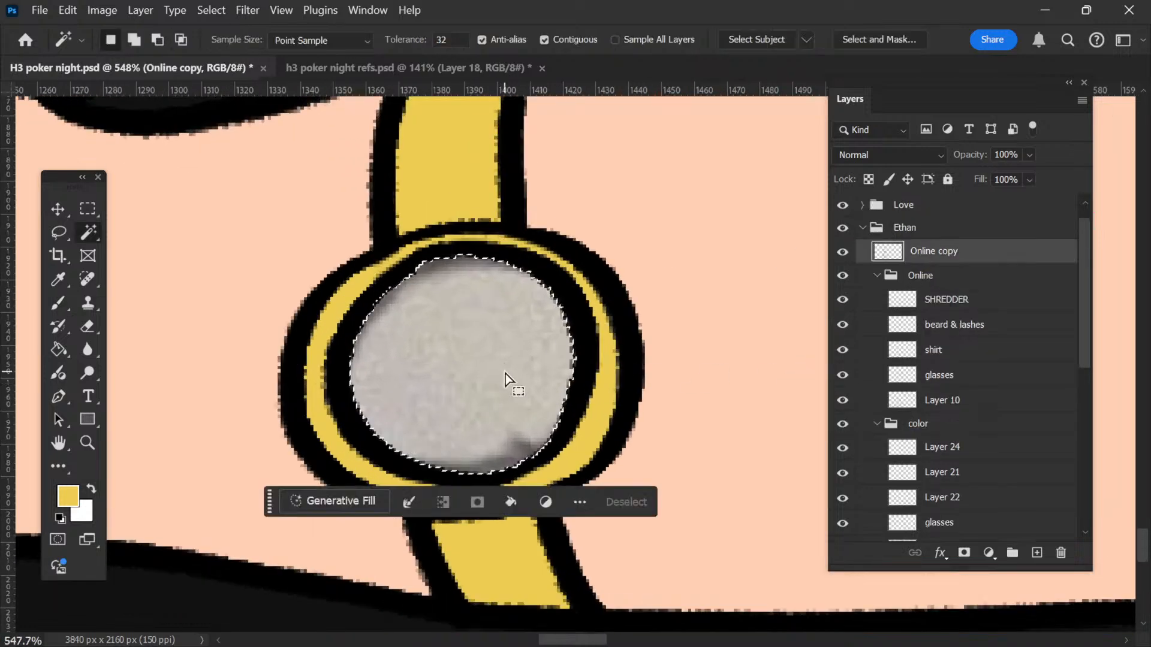
Step: Make Layer 24 active, undo its accidental shift and the deselection, fill the watch face with the strap's yellow, and deselect
key(ctrl+d)
key(v)
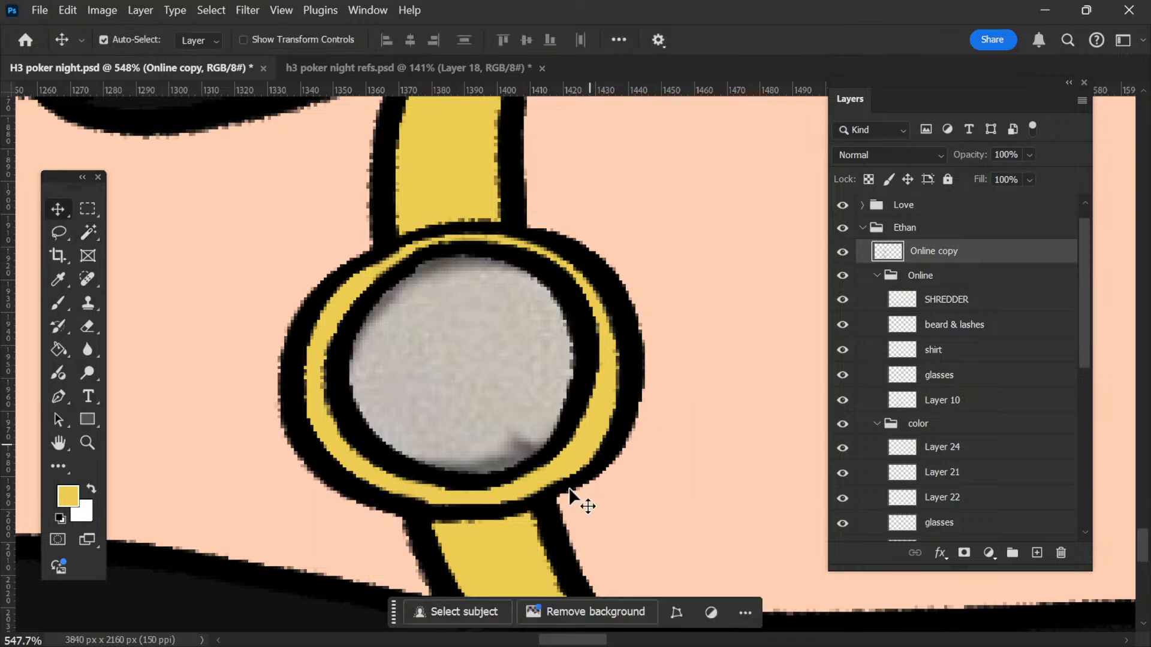
drag(491, 546, 462, 570)
key(ctrl+z)
key(ctrl+z)
key(g)
click(508, 386)
key(ctrl+d)
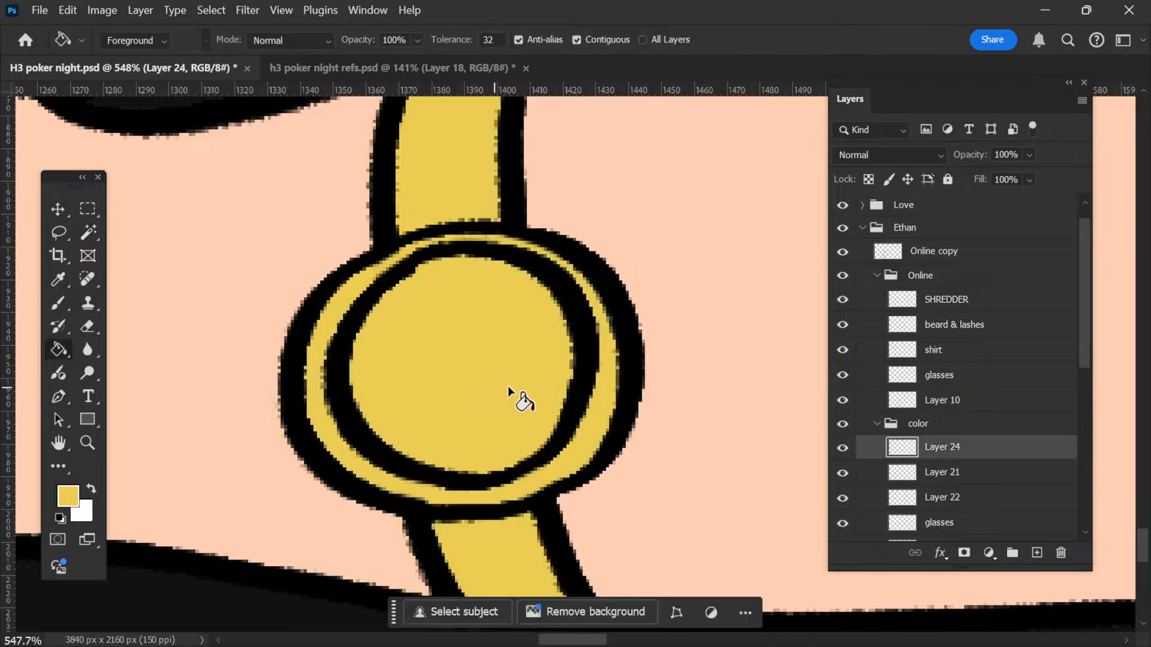
key(w)
click(503, 398)
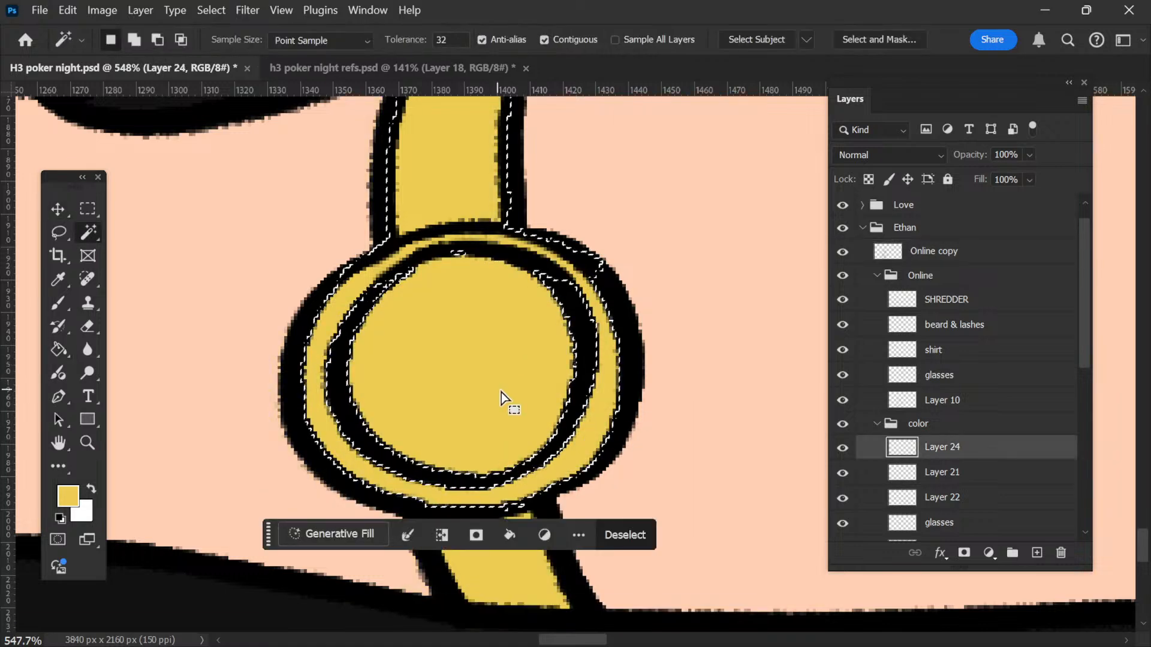
key(ctrl+d)
Step: Select the whole watch face with the Lasso, tracing along its inner black outline and adding the remaining half to the selection
click(66, 233)
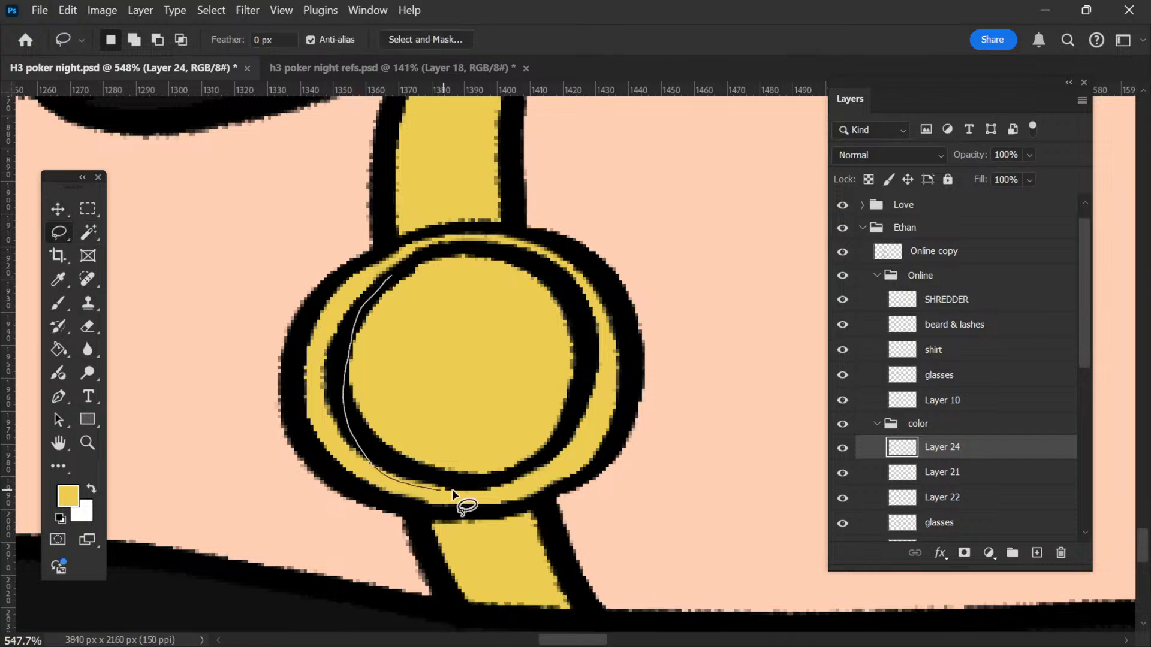
drag(452, 489, 453, 489)
mouse_move(362, 453)
mouse_down()
mouse_move(470, 484)
mouse_move(359, 485)
mouse_up()
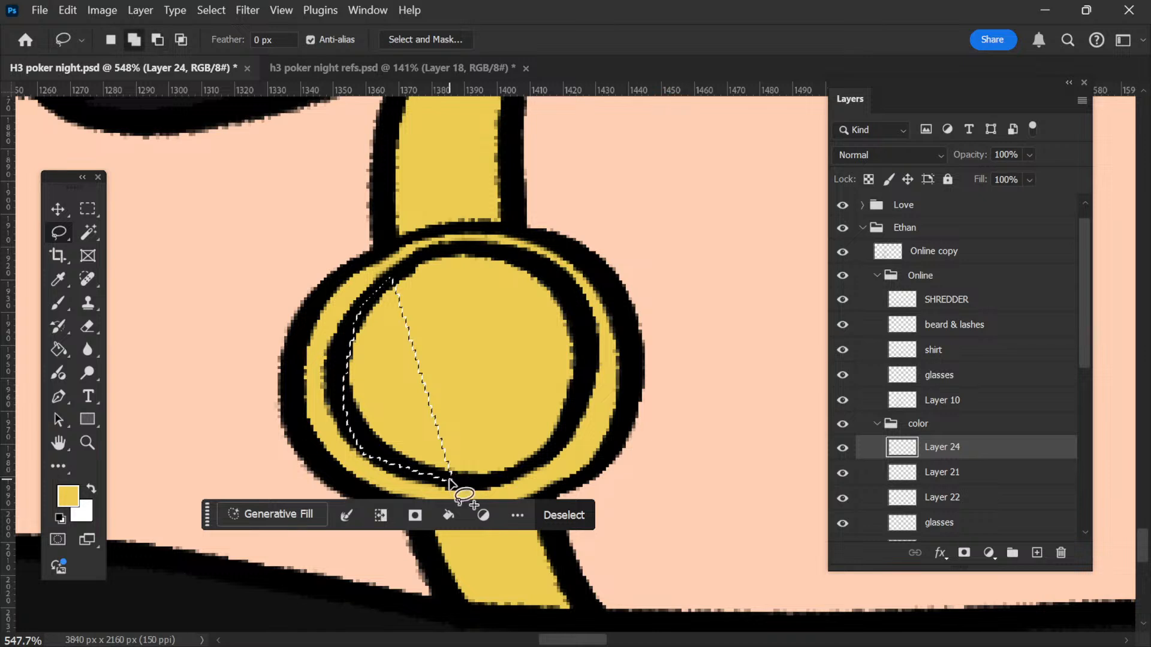
drag(450, 482, 501, 478)
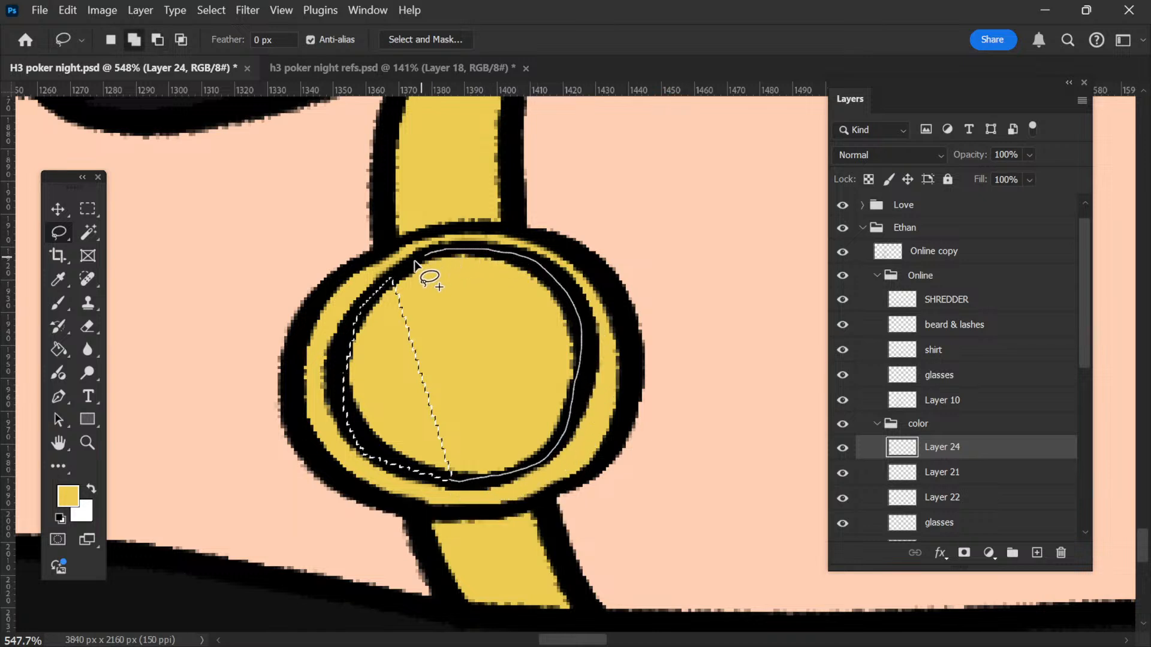
drag(368, 316, 372, 363)
Step: Brighten the selected watch face with Hue/Saturation, setting Saturation to +34 and raising Lightness past +21, and deselect
scroll(417, 351, down, 1)
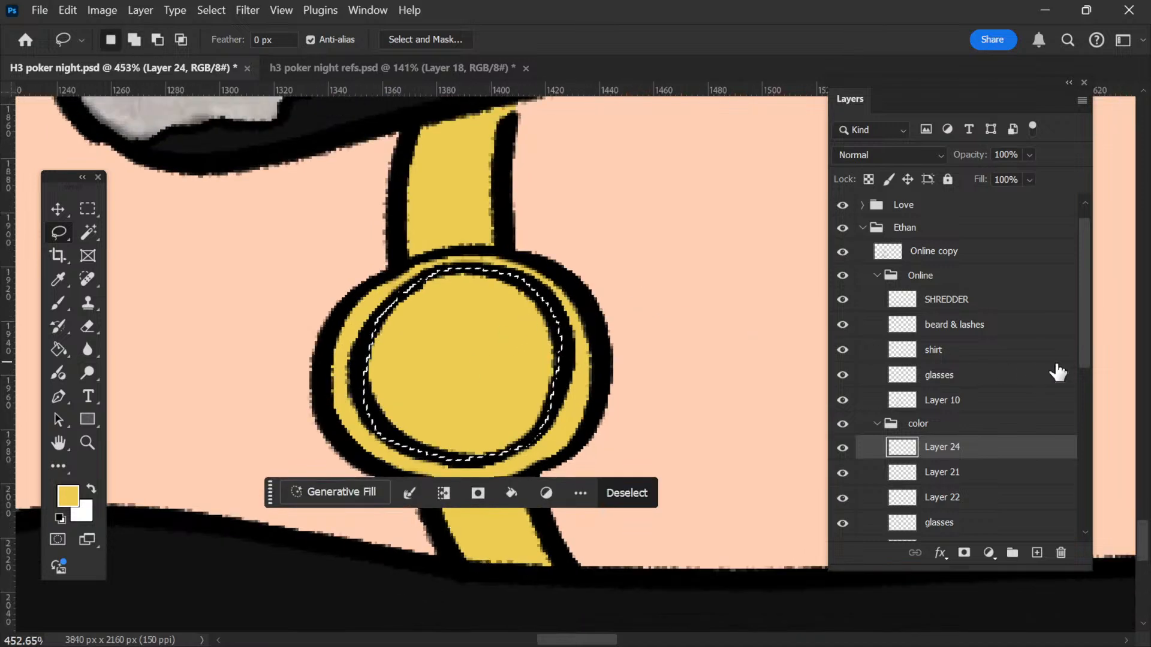
scroll(1022, 383, down, 3)
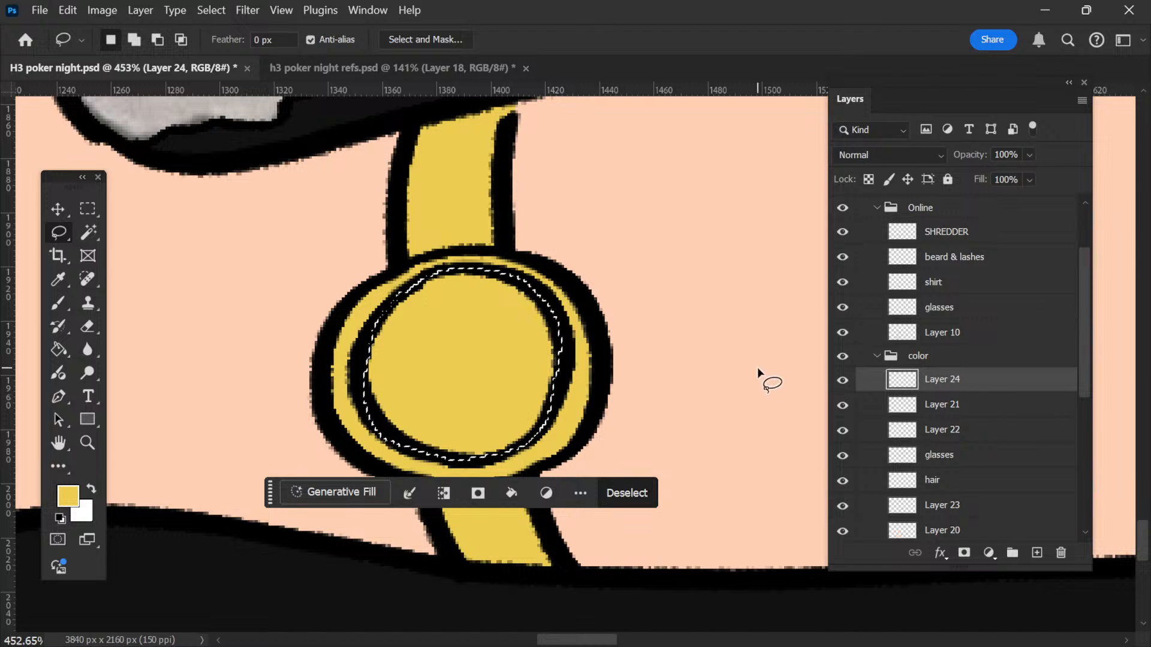
key(ctrl+u)
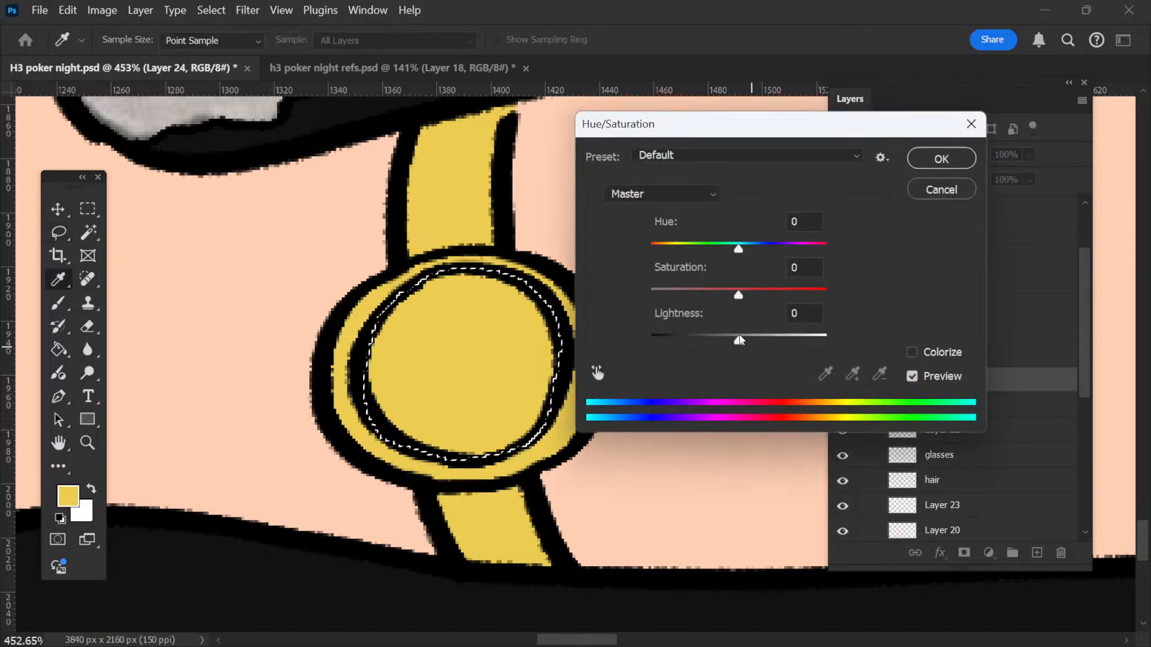
drag(739, 340, 757, 341)
drag(738, 295, 768, 295)
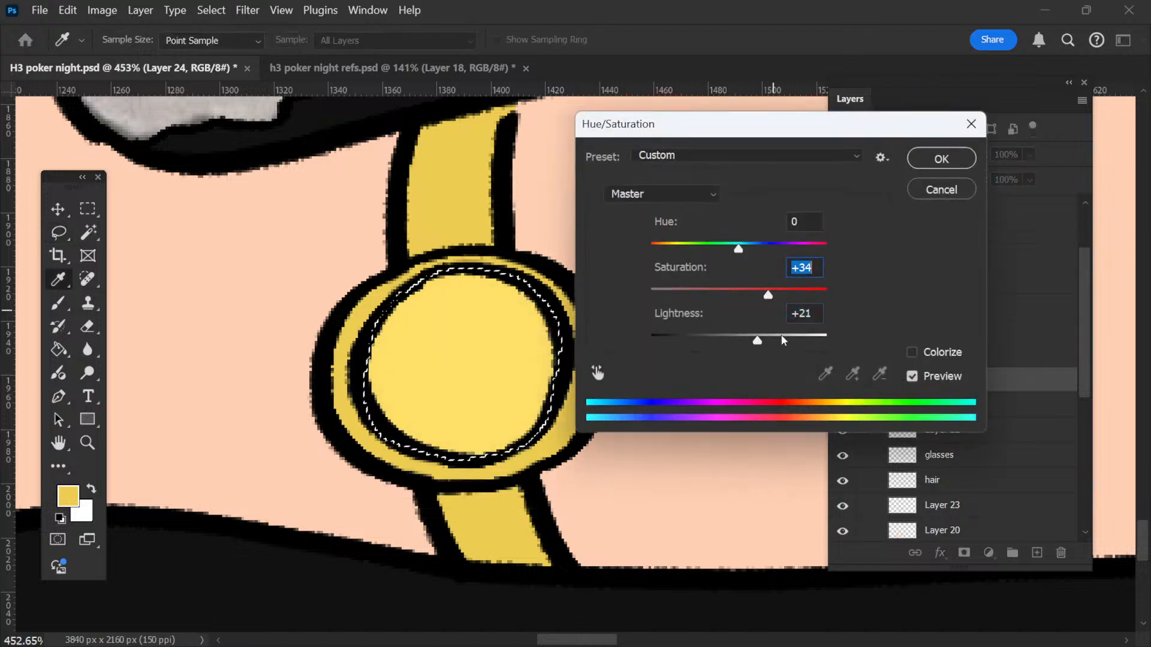
drag(757, 340, 780, 340)
click(942, 170)
key(l)
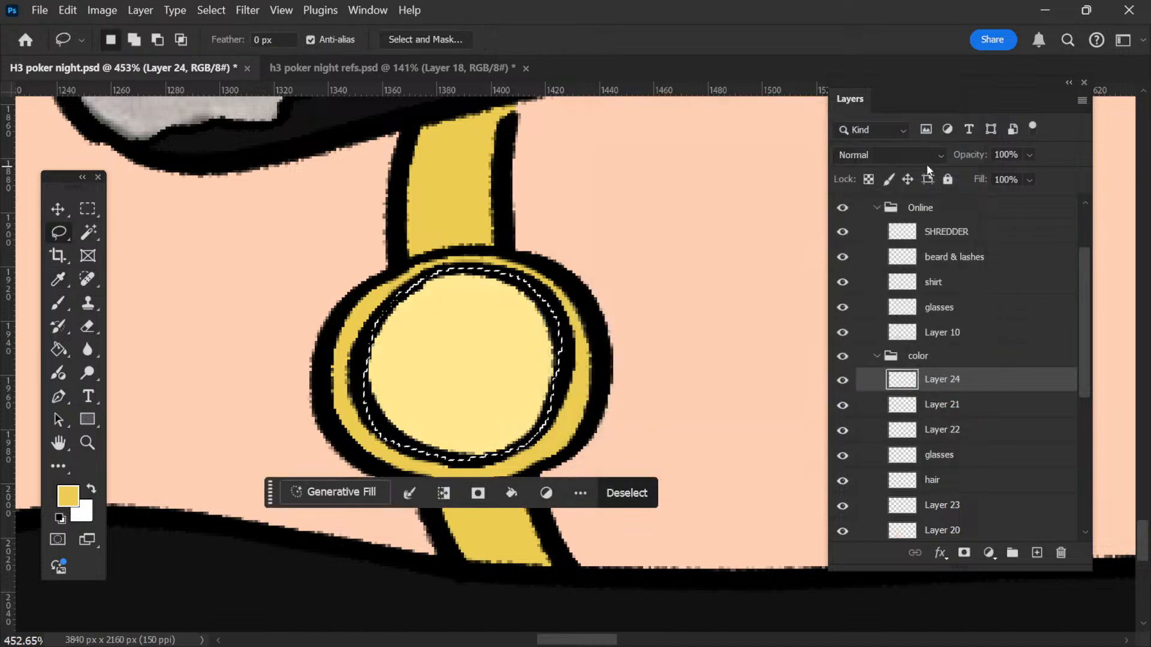
key(ctrl+d)
Step: Rename Layer 24 as watch
scroll(485, 340, down, 10)
scroll(517, 347, right, 10)
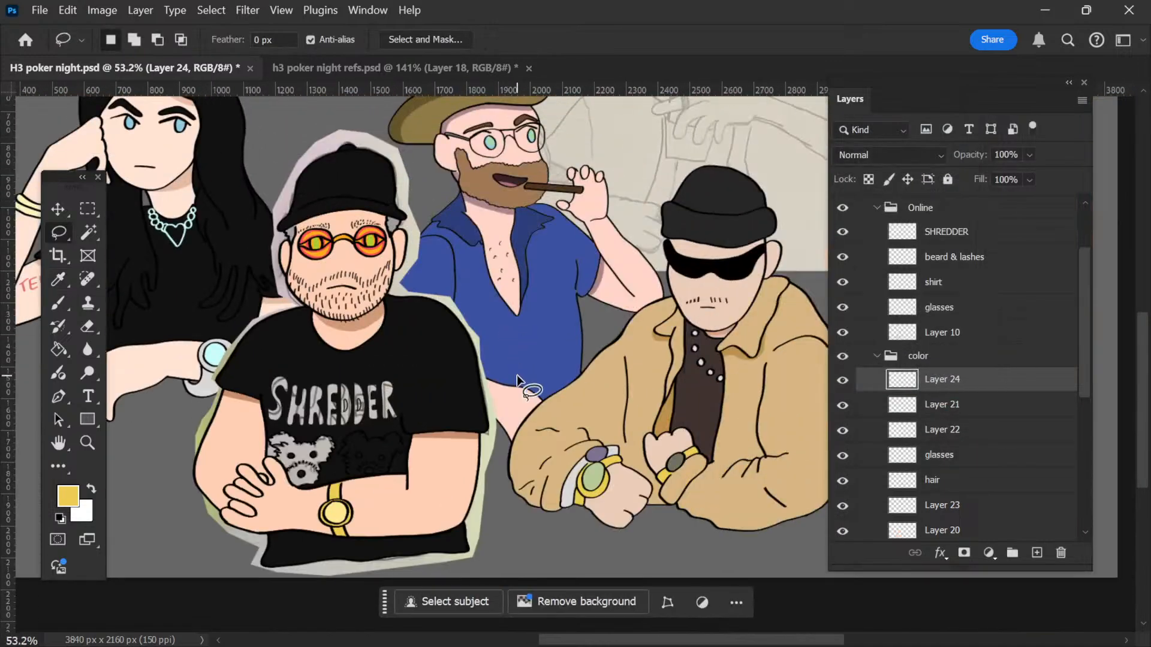
scroll(494, 360, left, 7)
scroll(444, 362, up, 1)
key(v)
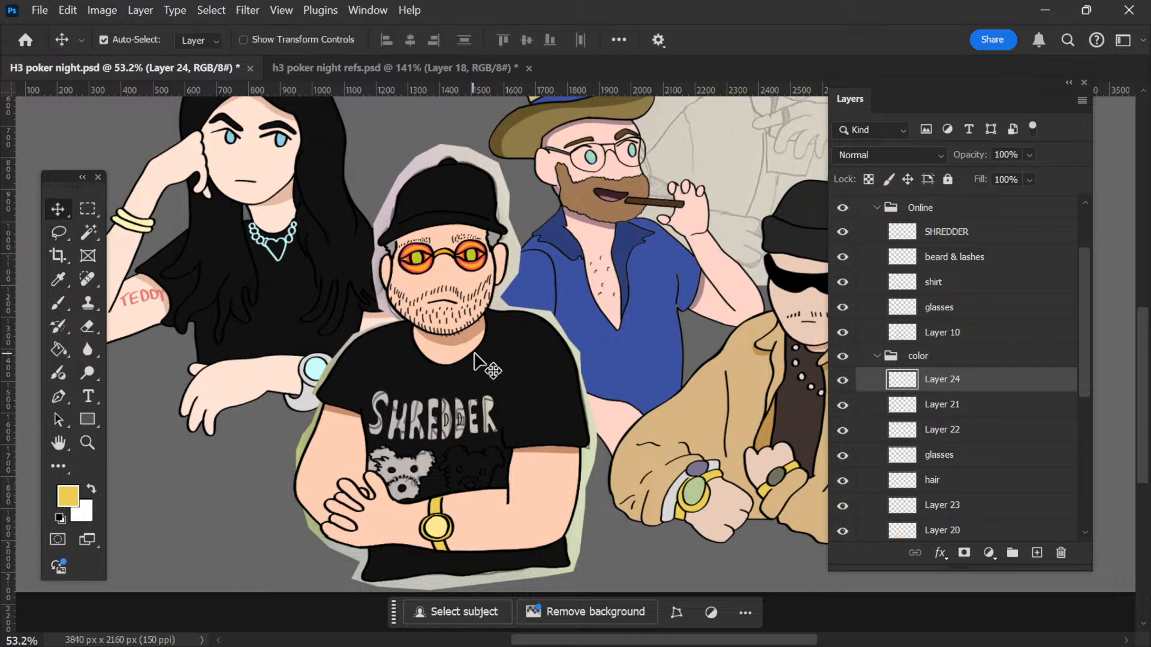
scroll(489, 365, up, 5)
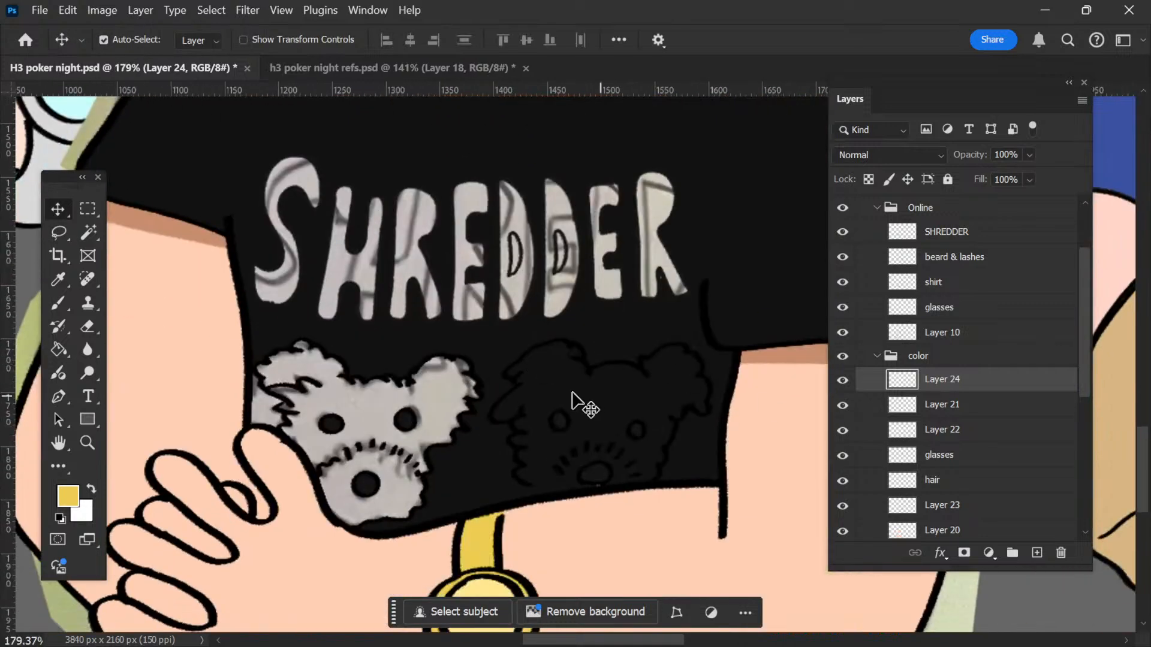
click(850, 382)
click(944, 411)
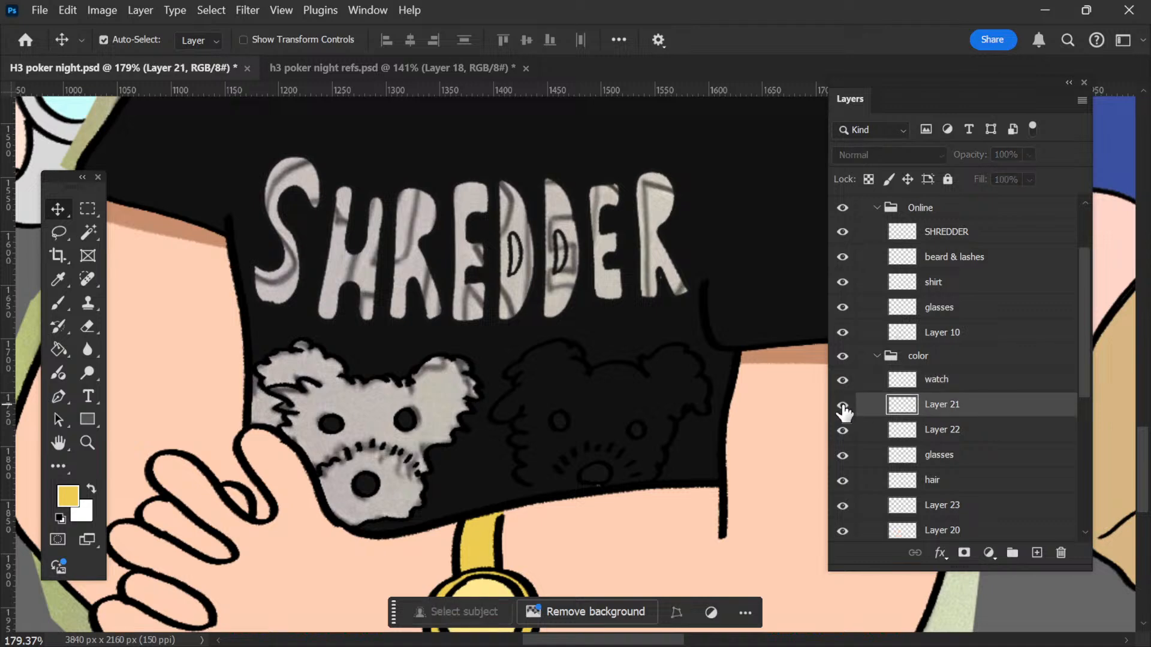
Step: Check what Layer 21 contains by toggling its visibility and briefly loading its pixels as a selection, and rename it glasses
scroll(516, 413, down, 3)
scroll(508, 407, down, 5)
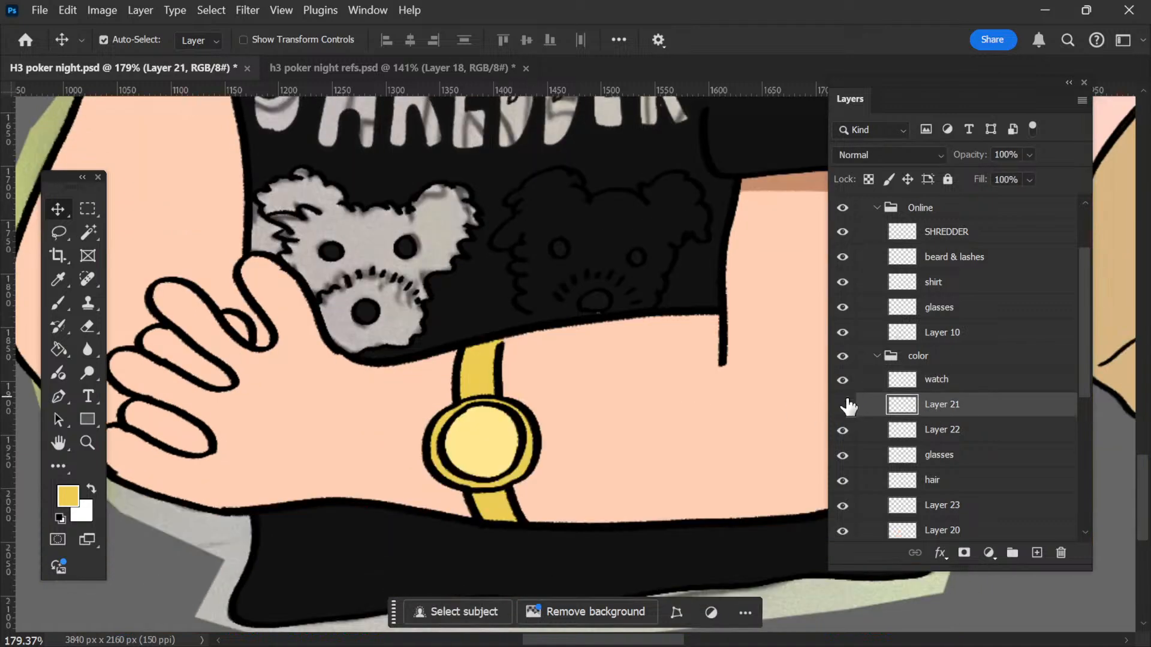
click(844, 406)
ctrl+click(891, 410)
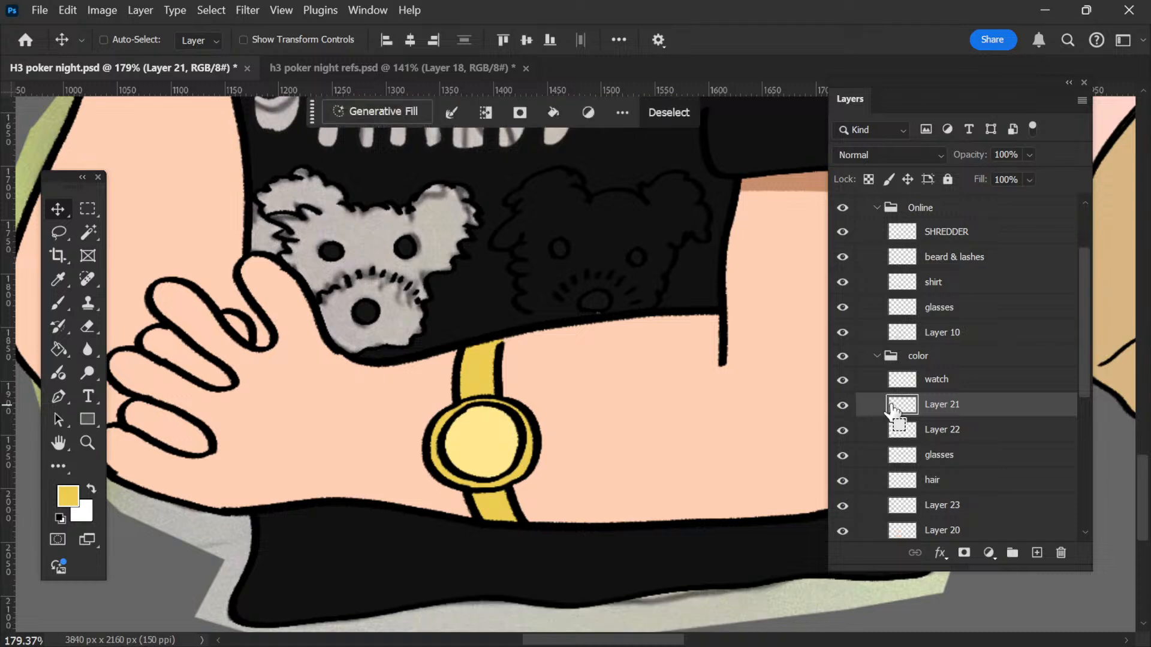
scroll(380, 335, down, 3)
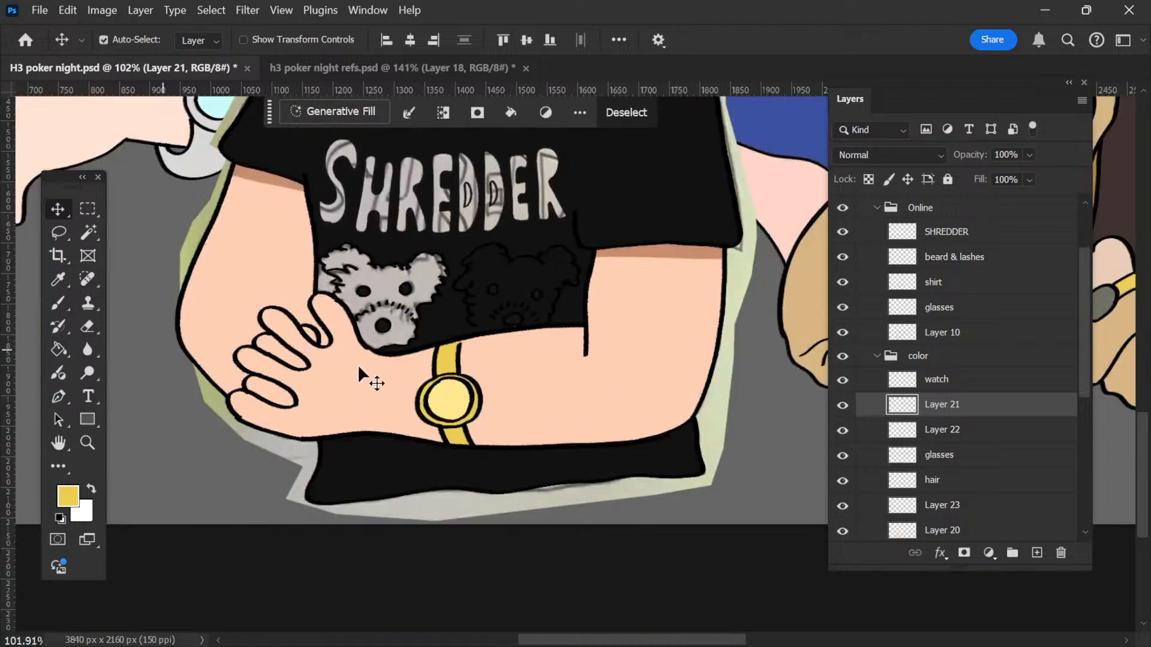
scroll(358, 365, down, 4)
key(ctrl+d)
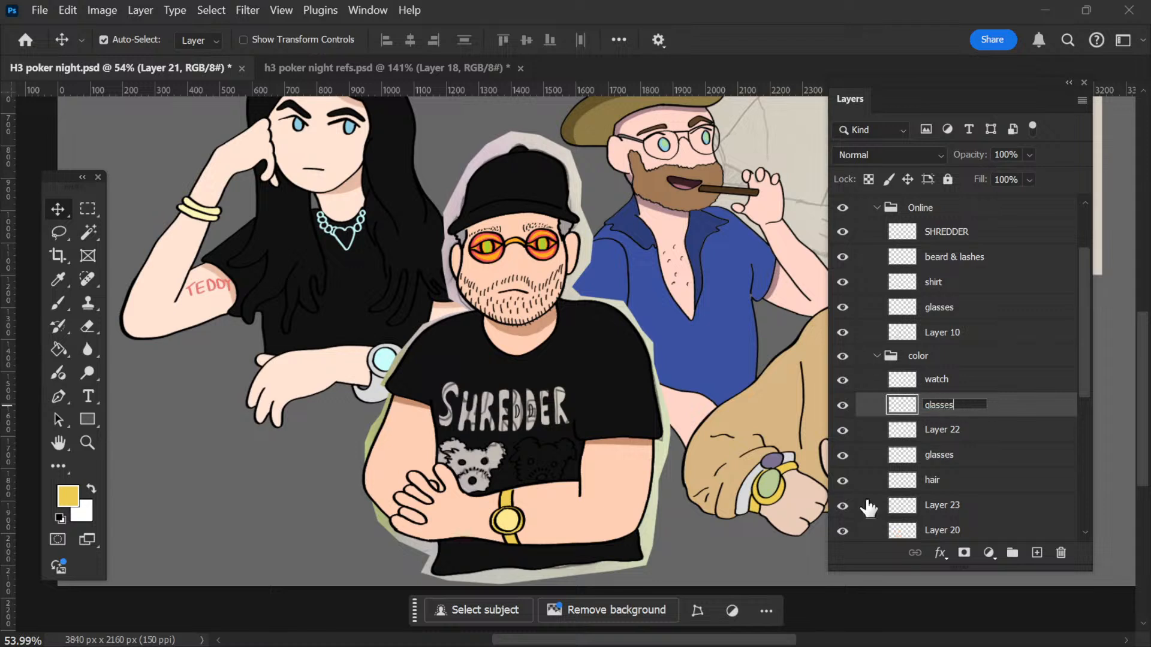
click(952, 427)
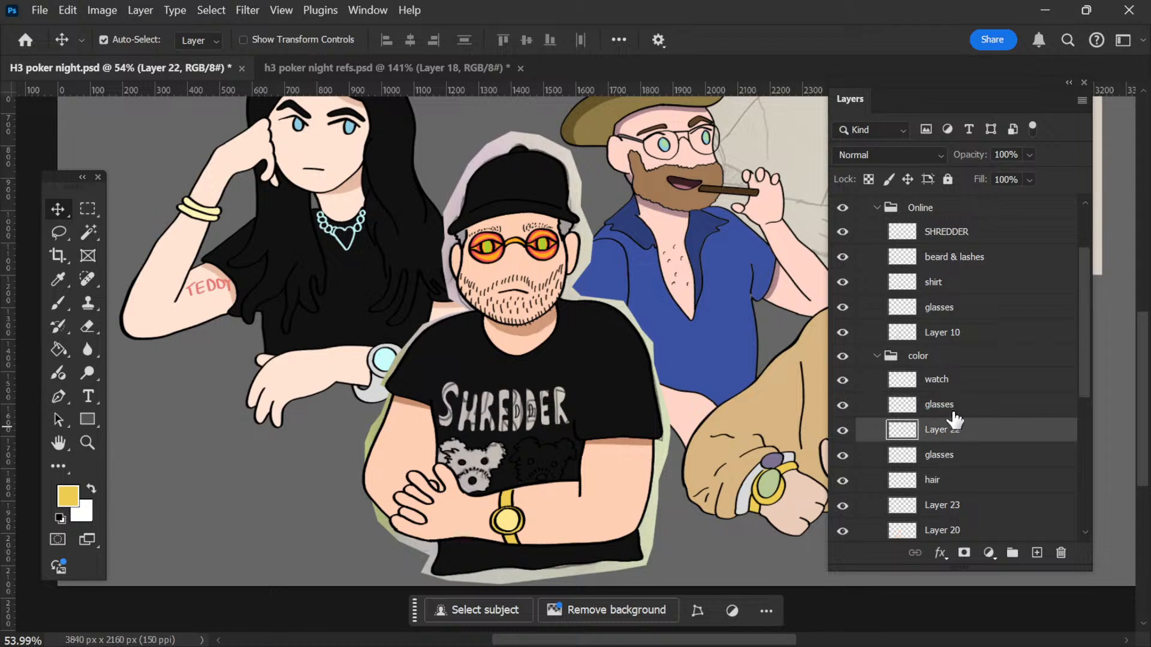
Step: Check Layer 22's contents through its visibility and pixel selection, and rename it glasses as well
click(842, 431)
ctrl+click(902, 429)
key(ctrl+d)
ctrl+click(959, 431)
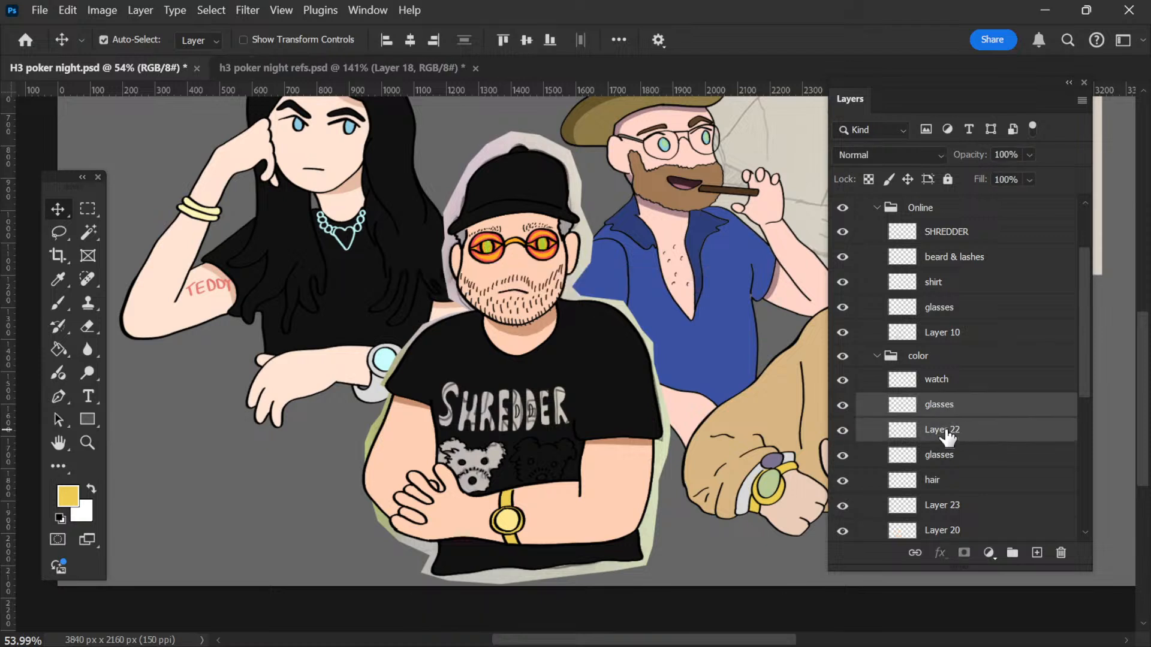
double_click(946, 430)
double_click(936, 407)
double_click(946, 430)
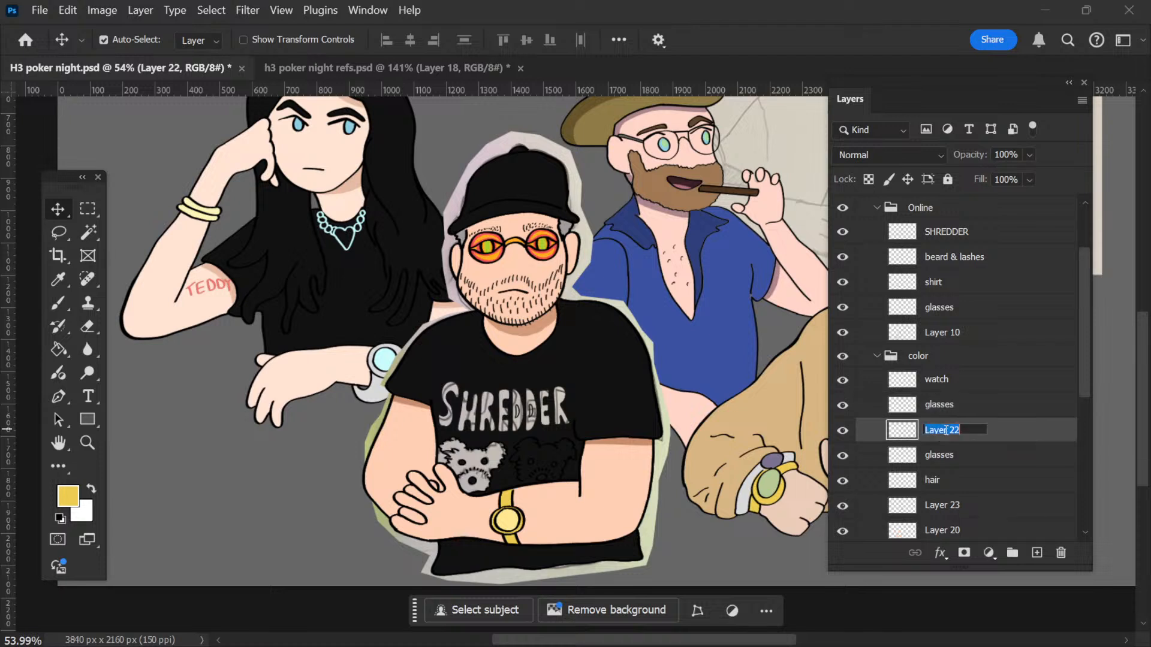
key(Return)
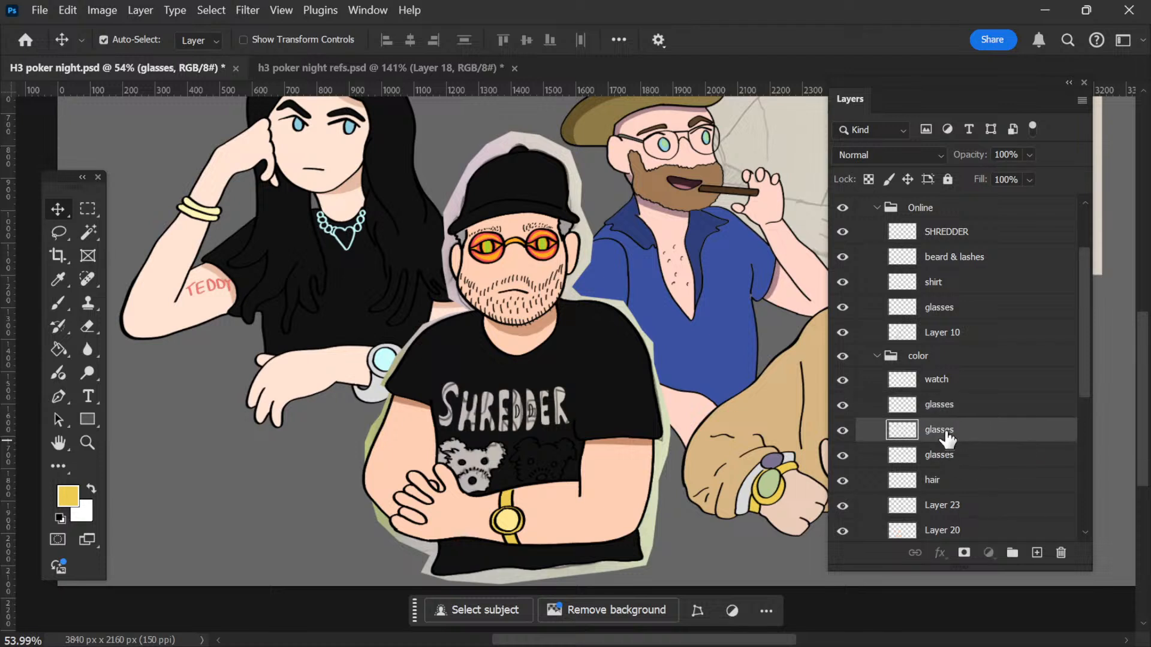
Step: Group the three glasses layers in the color group and name the new group glasses
ctrl+click(942, 407)
ctrl+click(959, 457)
key(ctrl+g)
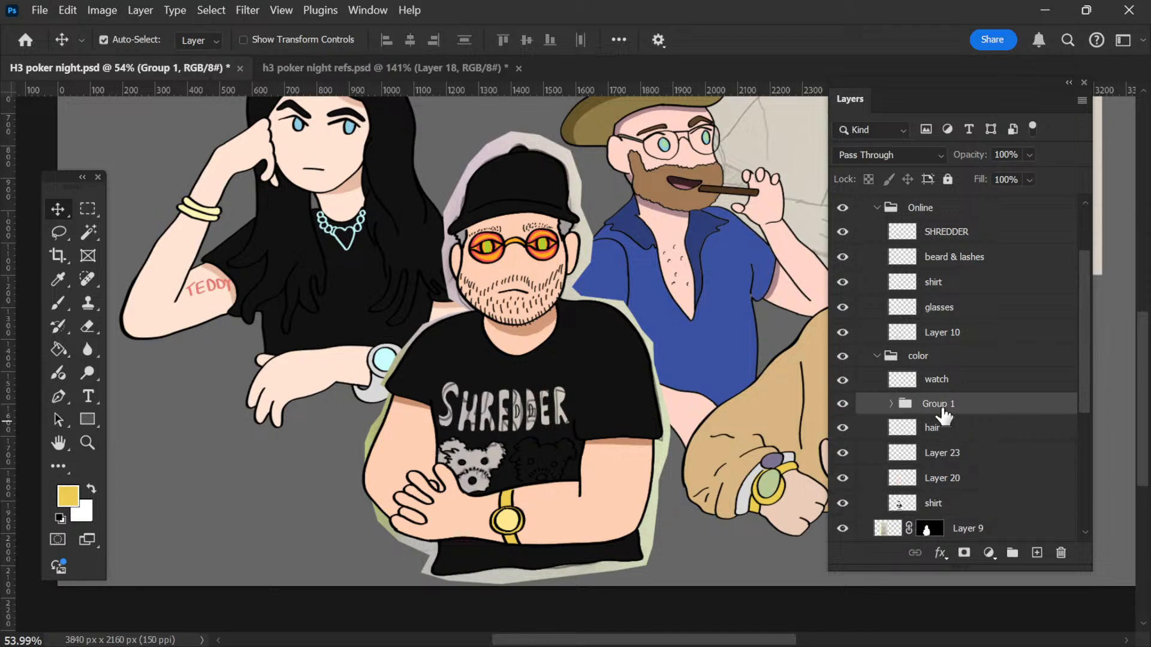
text(glasses)
Step: Check what Layer 23 contains by toggling its visibility, and rename it shading skin
click(937, 459)
click(845, 454)
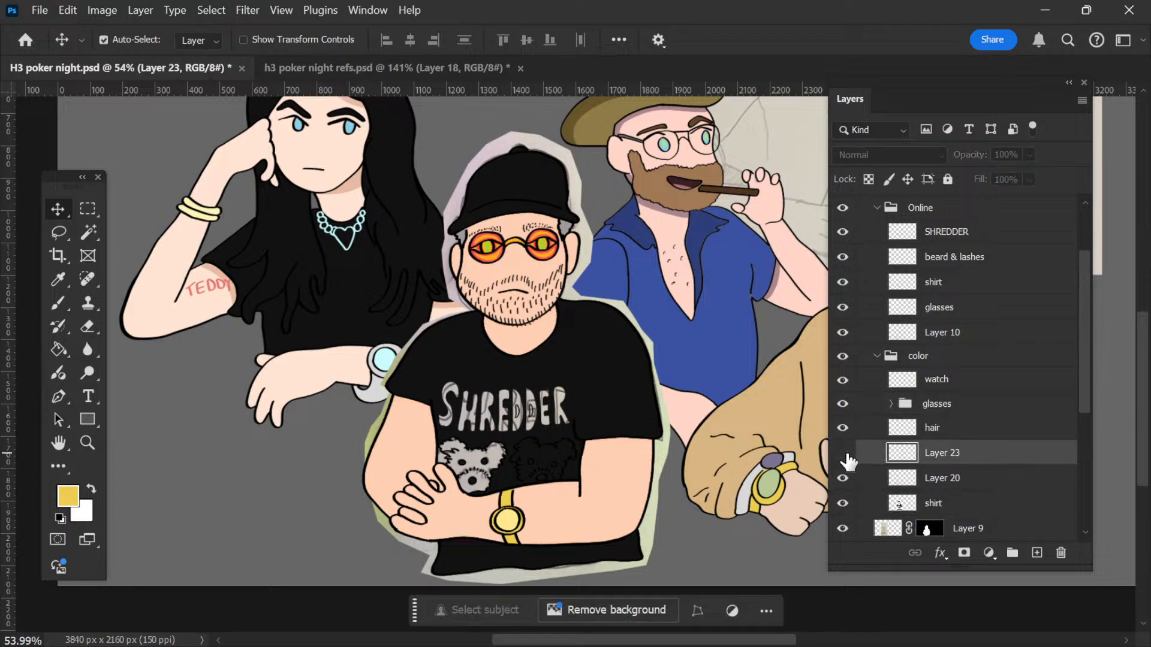
click(845, 454)
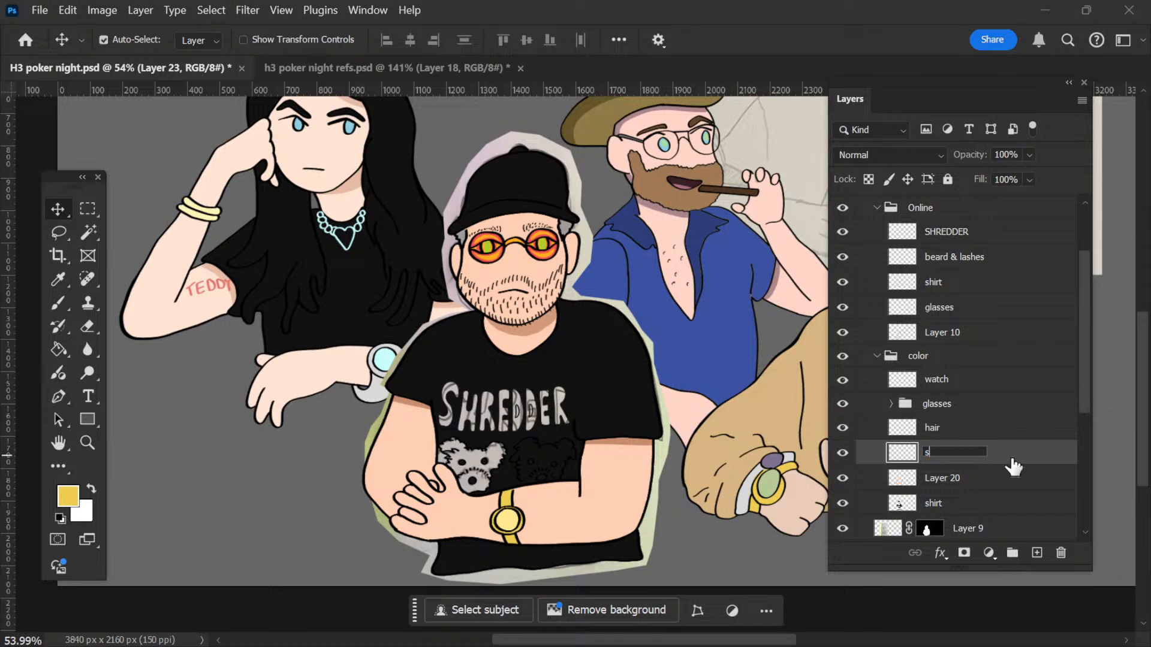
key(Return)
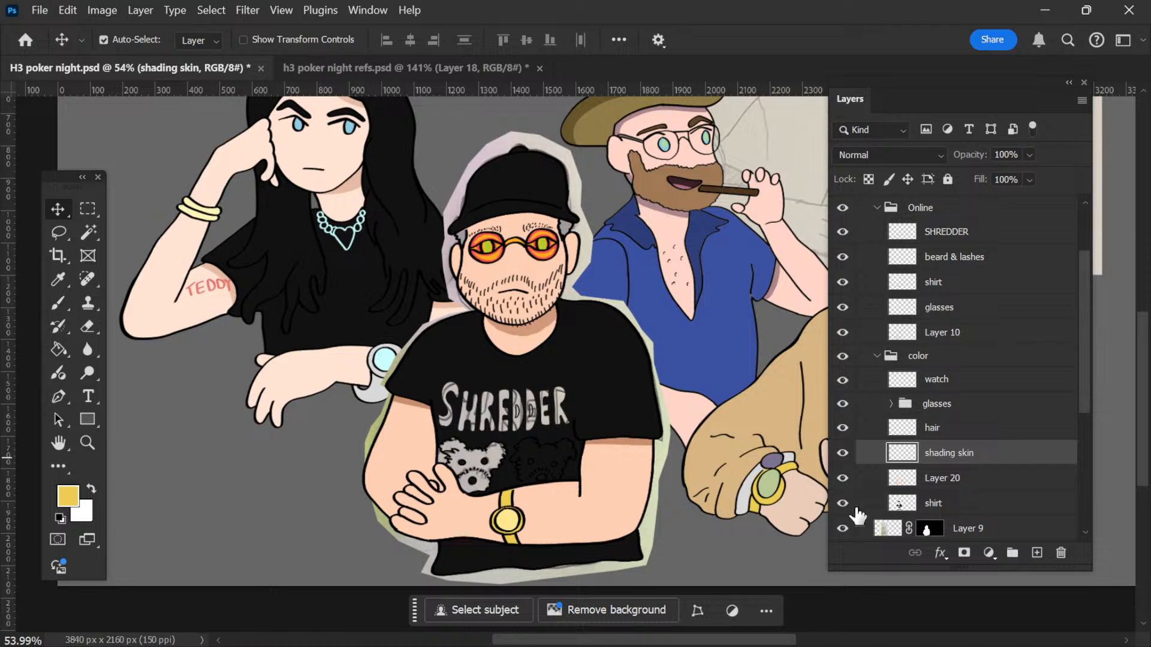
Step: Check what Layer 20 contains by toggling its visibility, and rename it skin
click(841, 479)
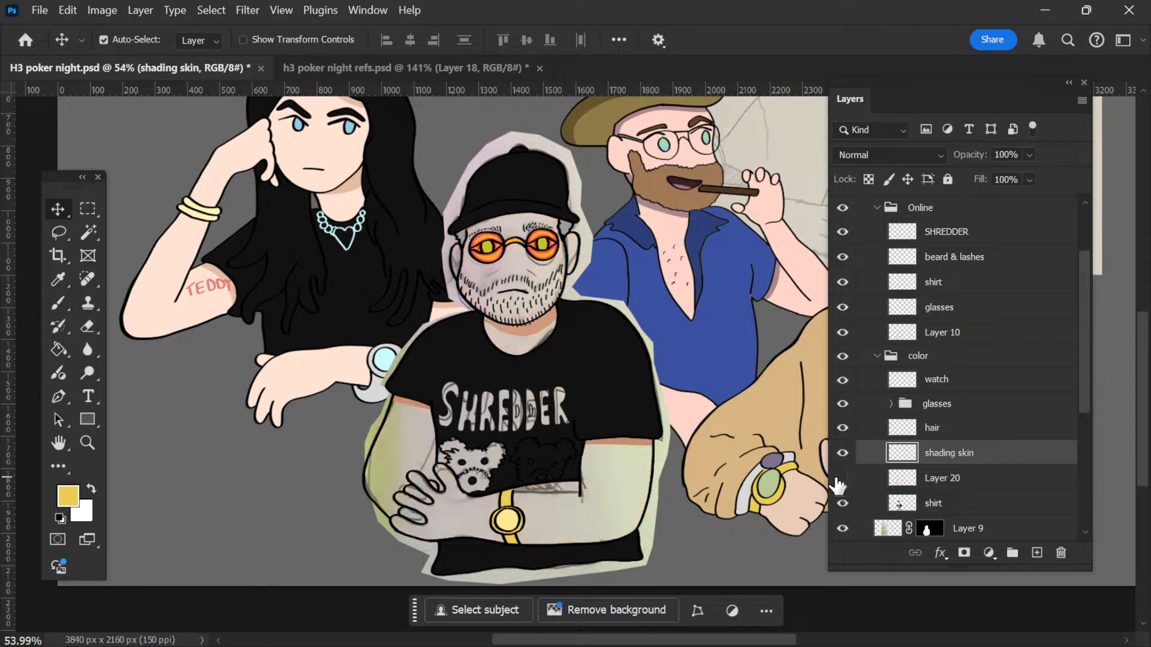
click(841, 479)
double_click(946, 483)
text(skin)
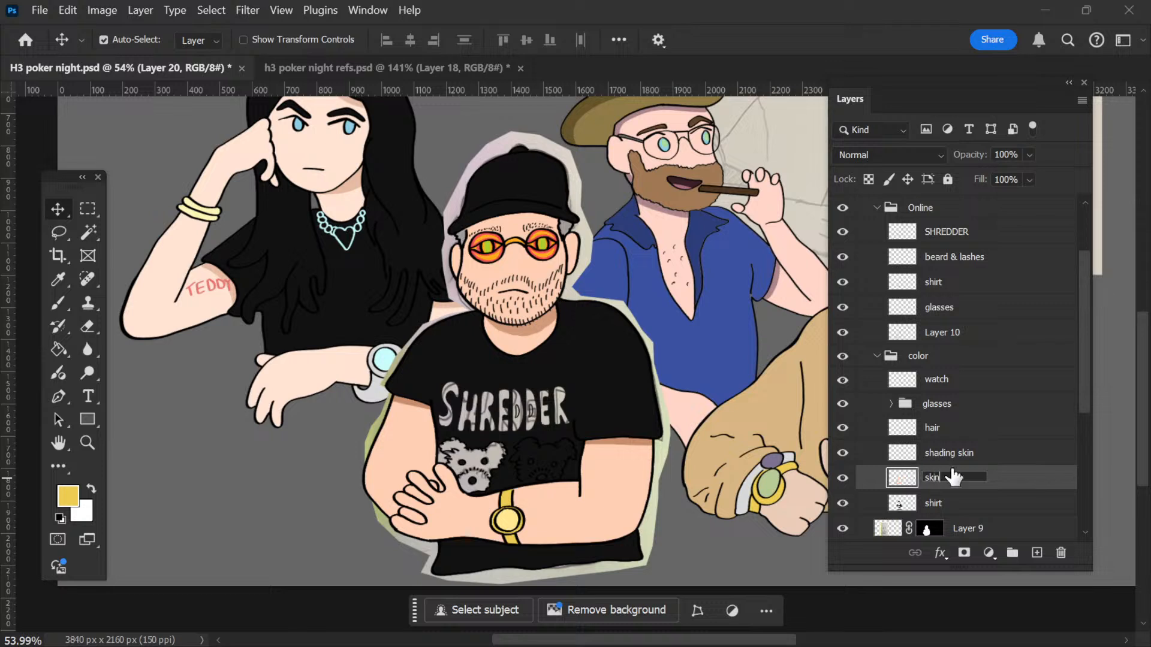
key(Return)
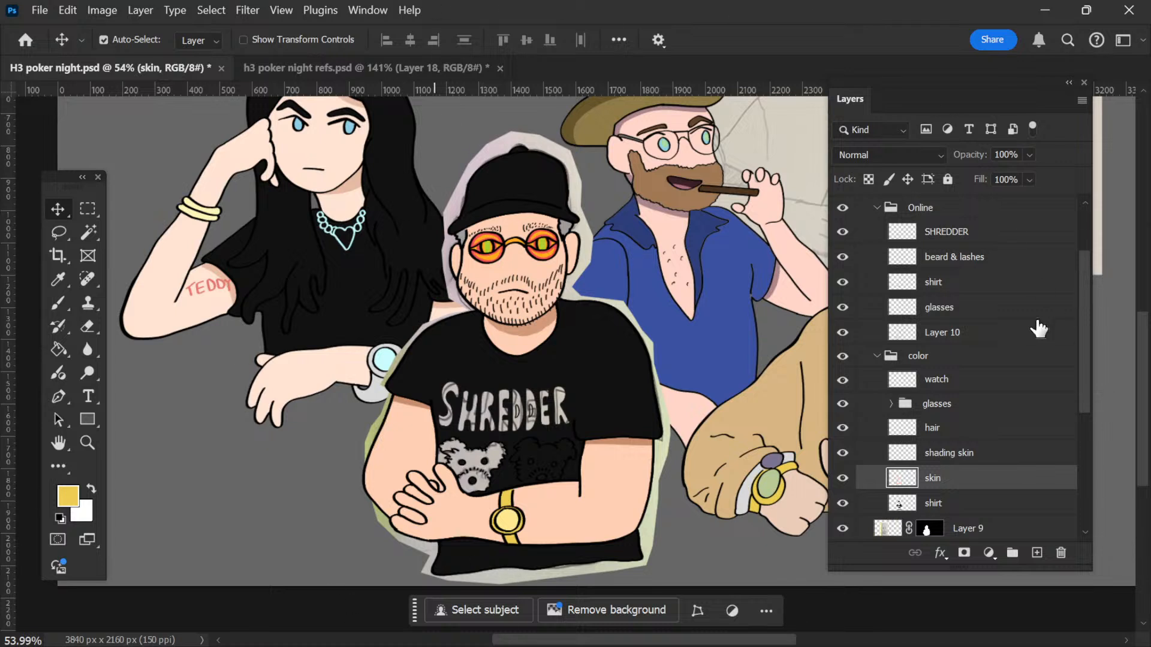
Step: Make the Online copy layer active, ready for work on the capped man's shirt print
scroll(1043, 413, down, 3)
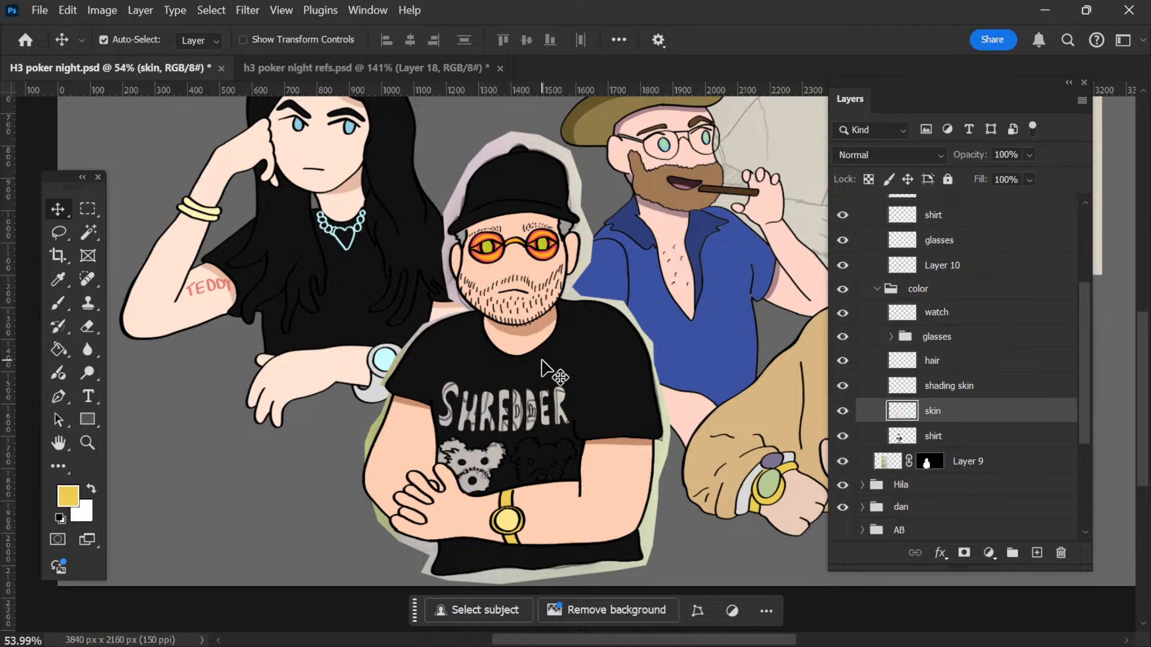
scroll(1043, 432, up, 2)
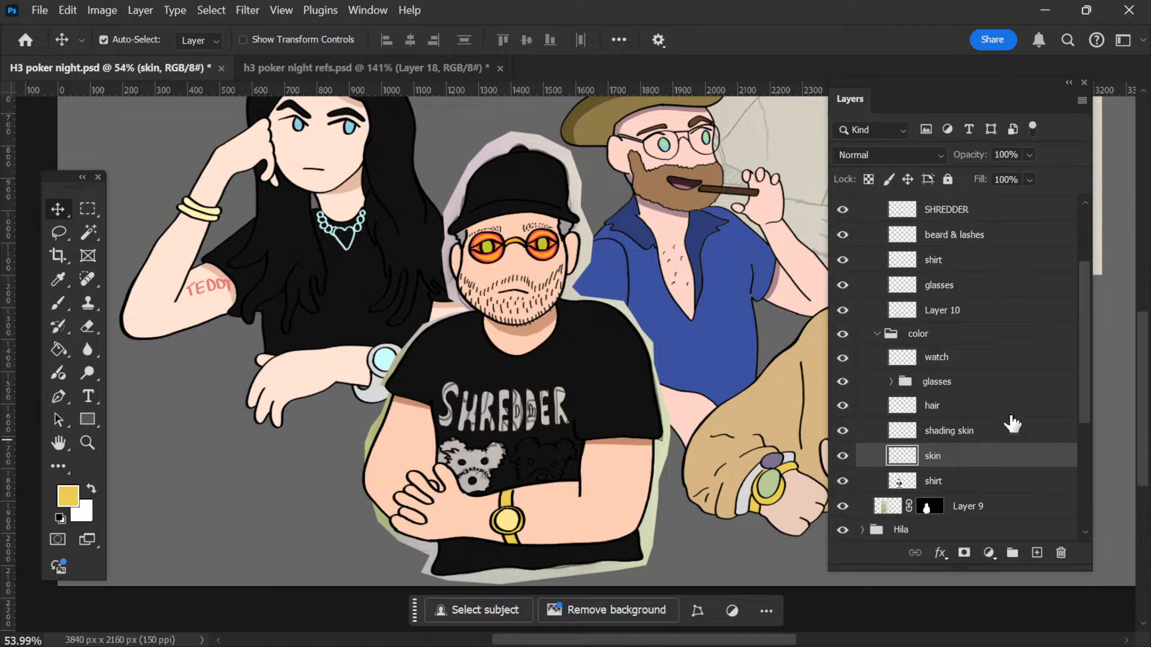
click(971, 357)
scroll(982, 416, up, 5)
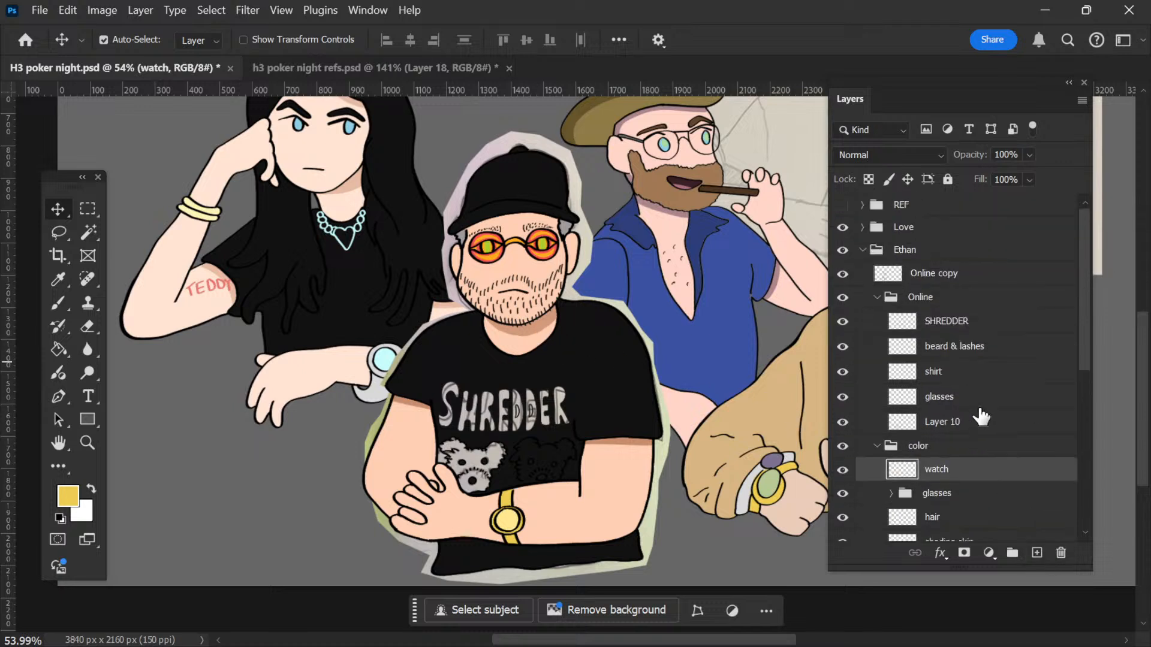
click(948, 277)
scroll(506, 492, up, 8)
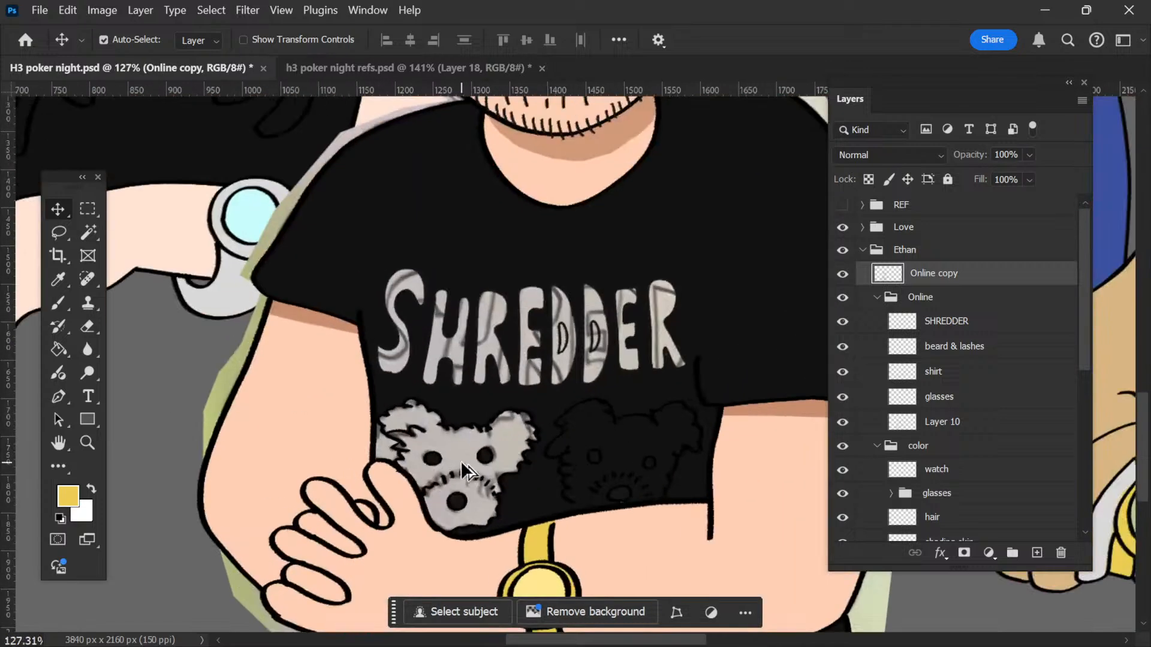
Step: Activate the shirt color layer and clone black fabric over the first dog's shaggy ear using the Clone Stamp at size 48
scroll(288, 226, down, 3)
click(516, 300)
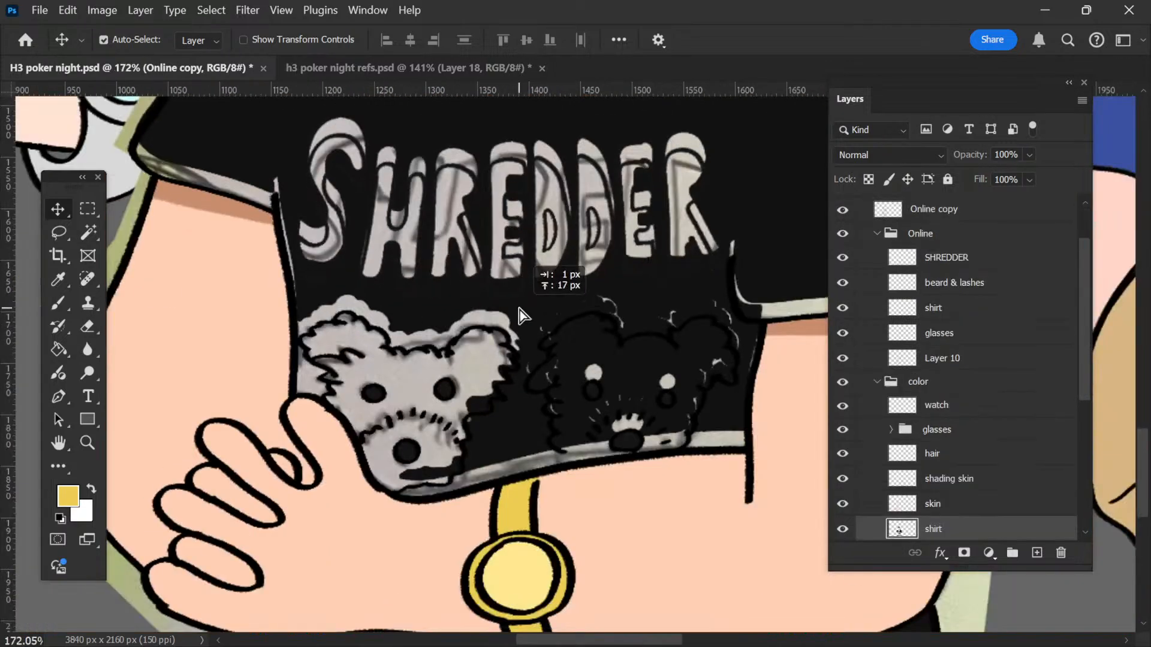
key(s)
scroll(512, 346, up, 2)
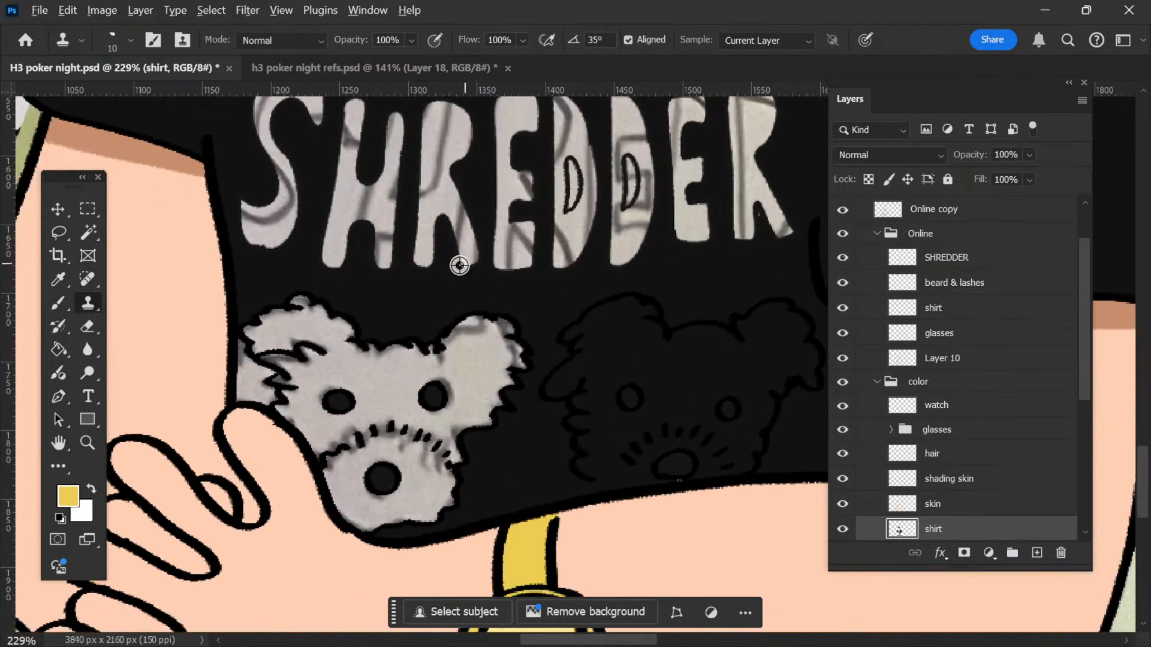
scroll(480, 269, down, 3)
right_click(663, 223)
click(781, 256)
alt+click(713, 144)
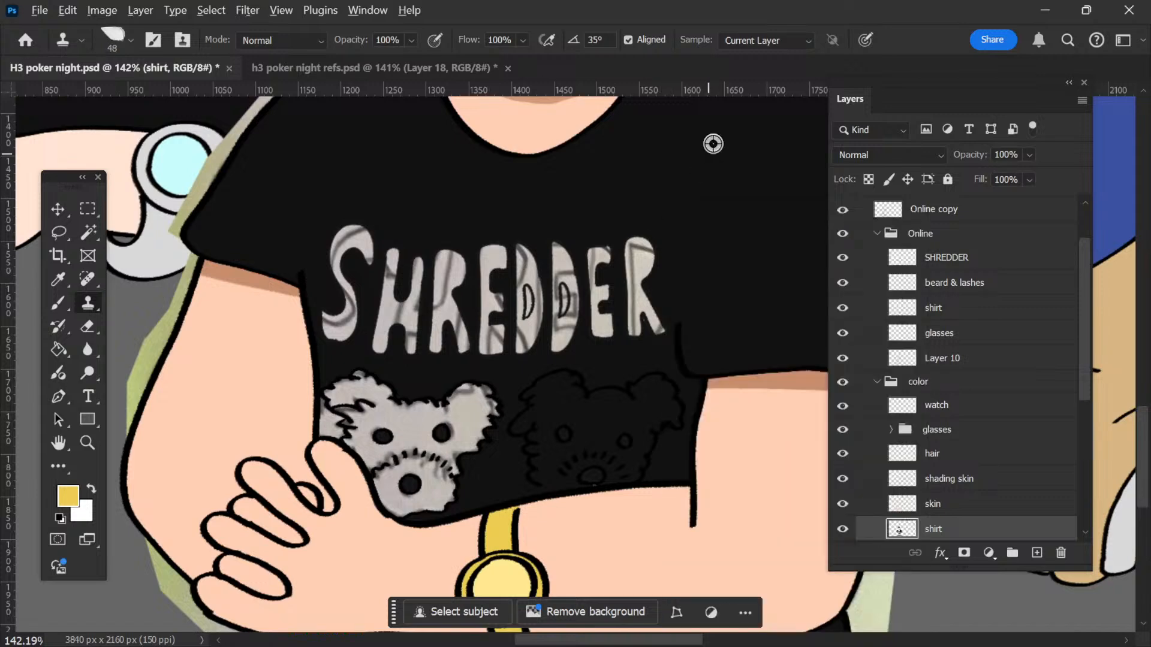
scroll(333, 419, up, 2)
mouse_move(323, 381)
mouse_down()
mouse_move(336, 434)
mouse_move(366, 444)
mouse_move(346, 420)
mouse_move(343, 346)
mouse_move(344, 403)
mouse_up()
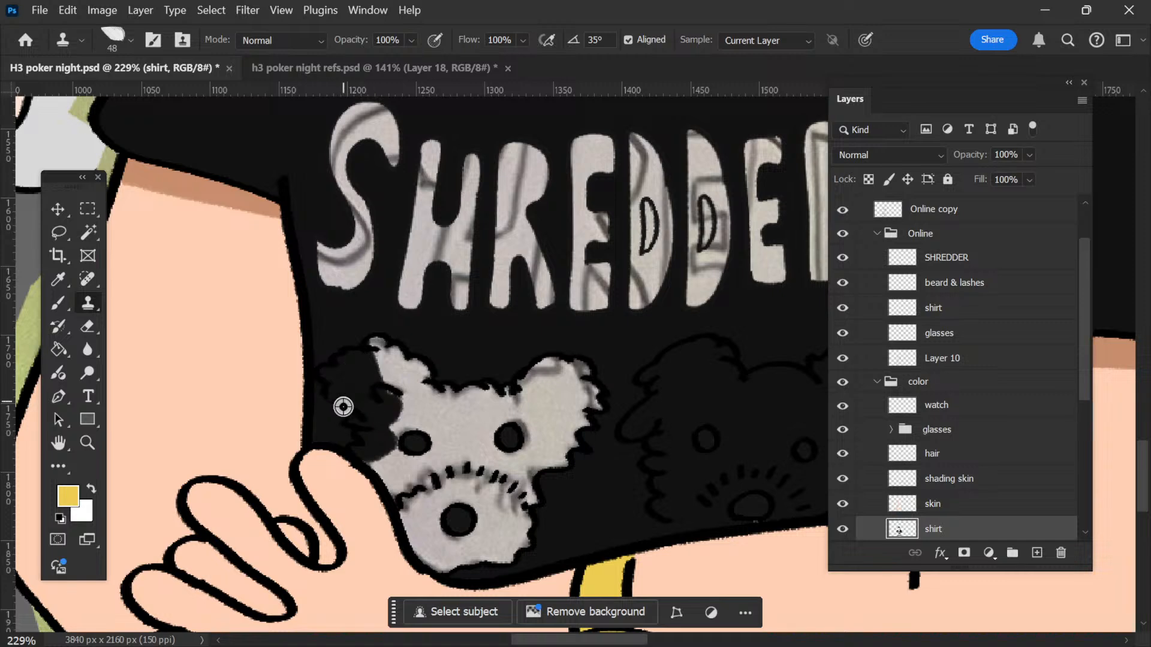
Step: Try to select the interiors of both dog heads on the Online copy layer with the Magic Wand
scroll(344, 403, down, 3)
scroll(978, 270, up, 2)
click(944, 274)
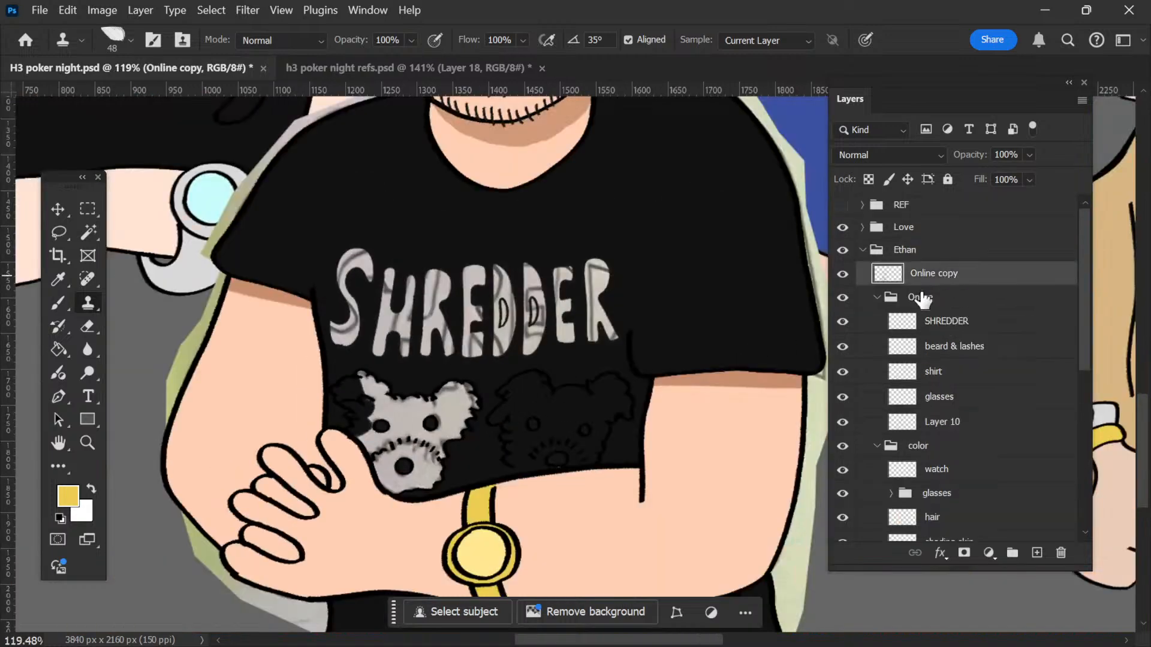
key(e)
scroll(412, 450, up, 3)
key(w)
click(407, 415)
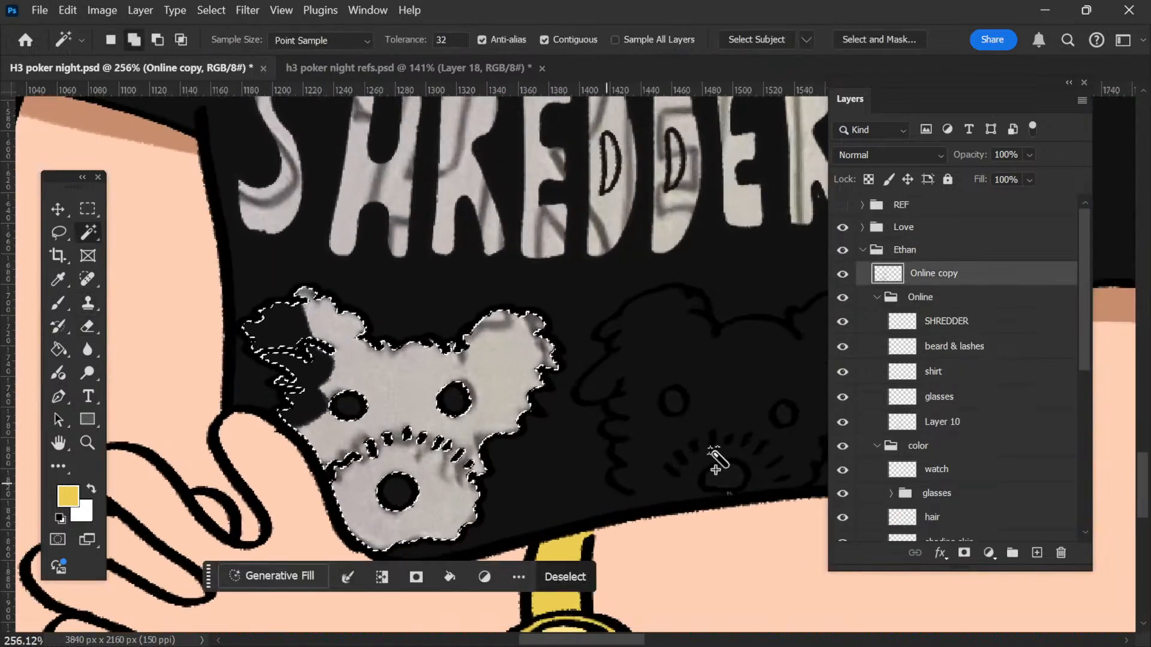
shift+click(694, 384)
scroll(667, 391, right, 2)
key(ctrl+d)
Step: Close the gap in the second dog's outline at the shirt hem with a white 6 px brush stroke on Online copy
key(b)
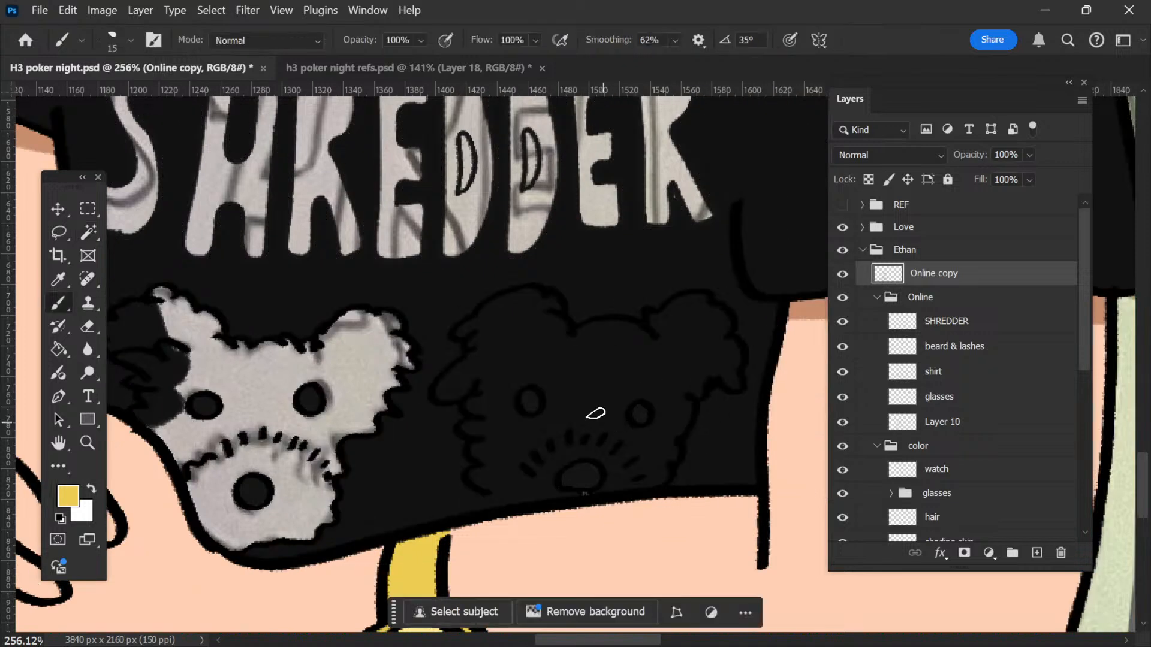
scroll(540, 412, down, 2)
scroll(510, 414, up, 3)
right_click(534, 392)
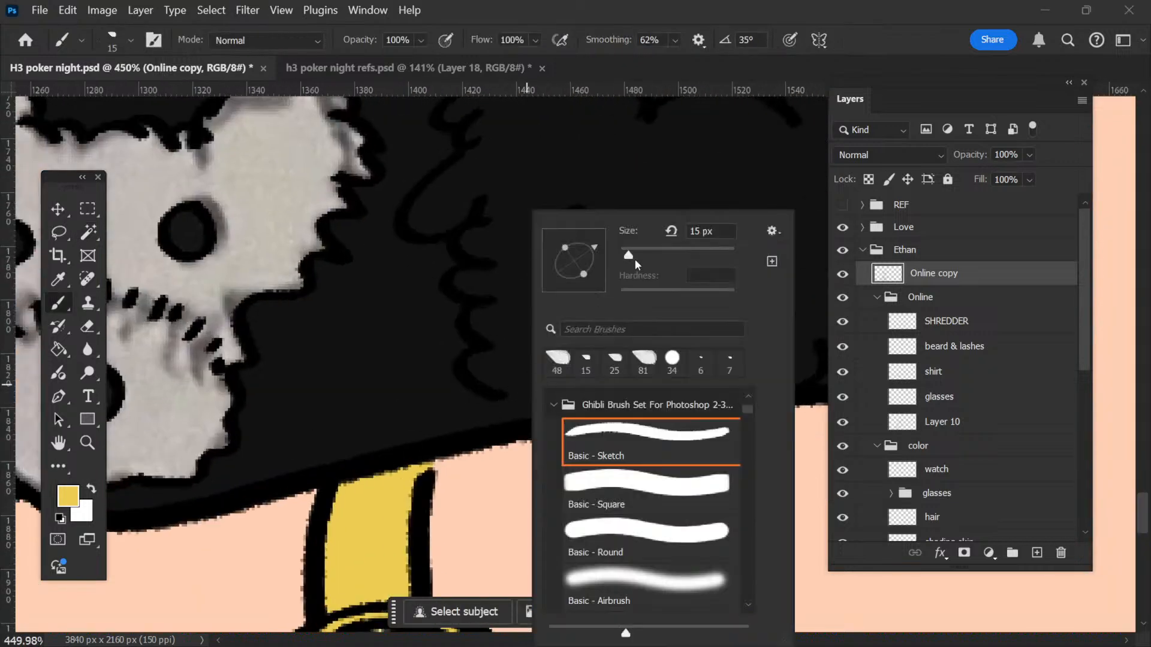
key(Return)
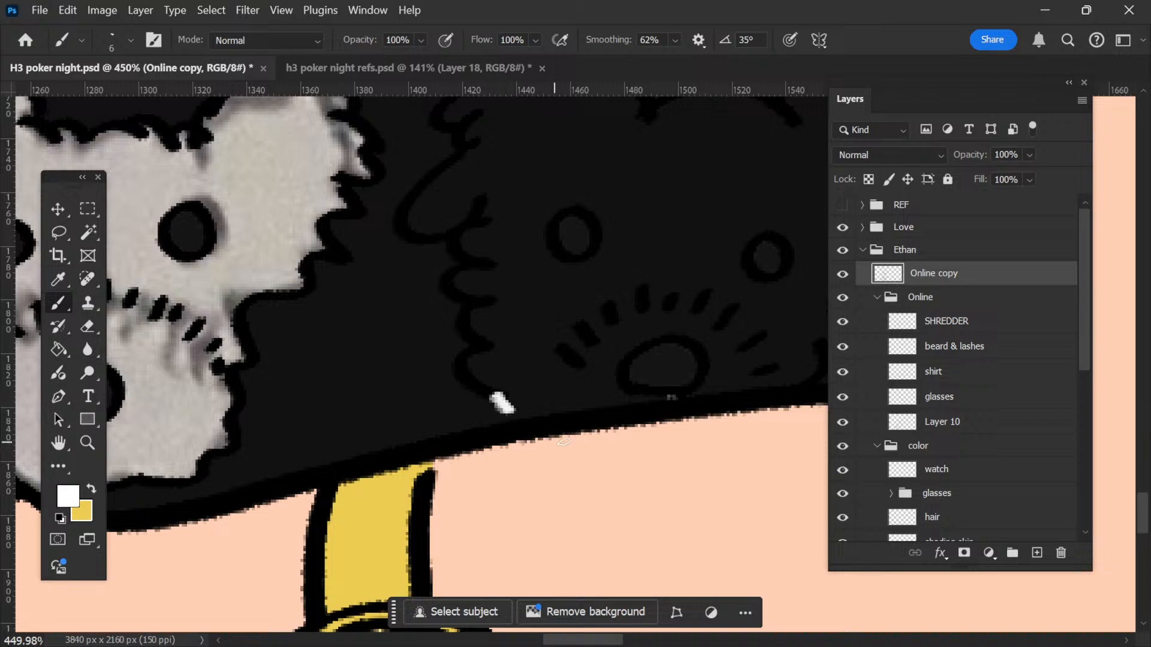
scroll(533, 418, down, 5)
Step: Select the interiors of both dog heads on the Online copy layer with the Magic Wand
key(ctrl+shift+d)
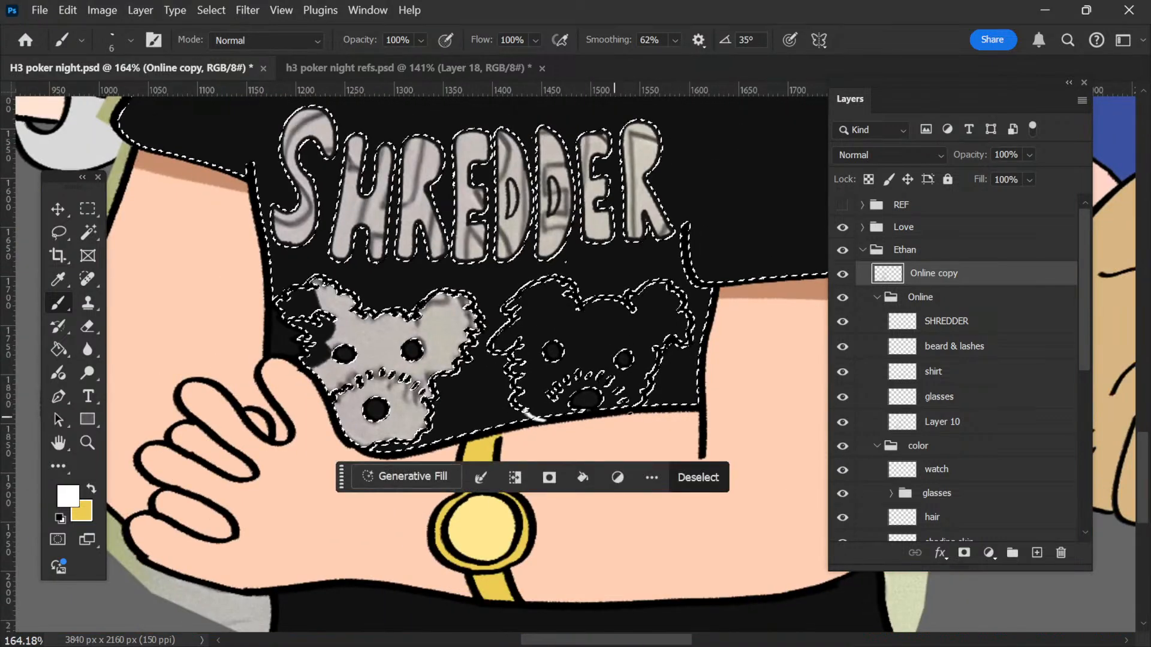
key(ctrl+d)
key(w)
scroll(366, 361, up, 3)
click(445, 433)
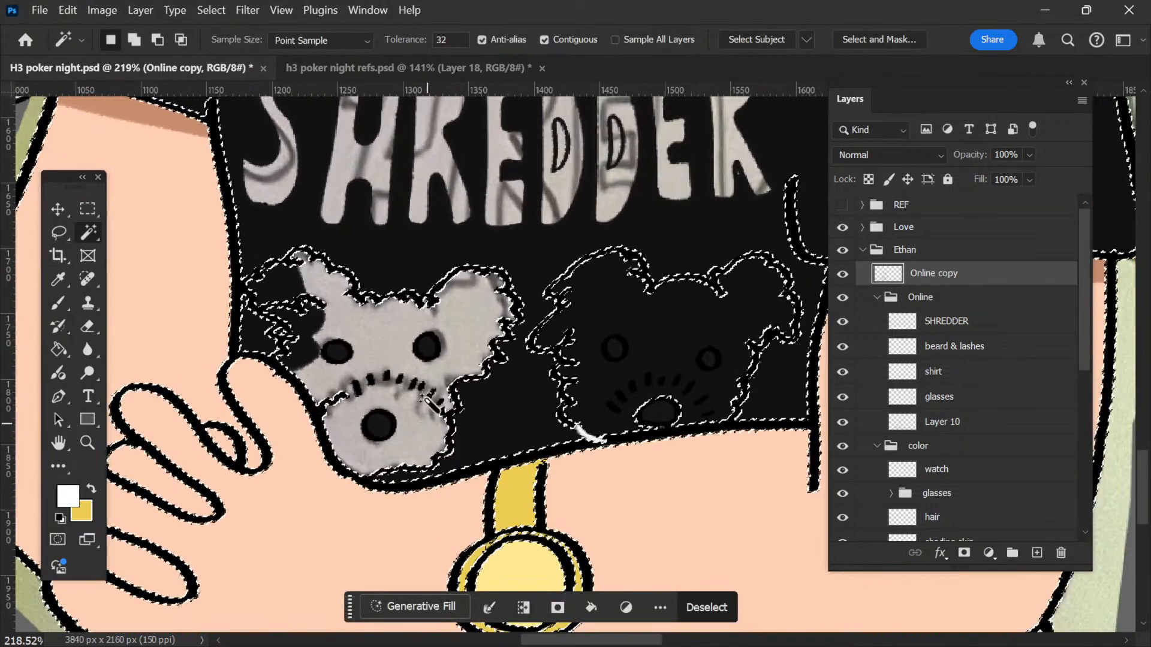
click(390, 344)
scroll(405, 358, right, 1)
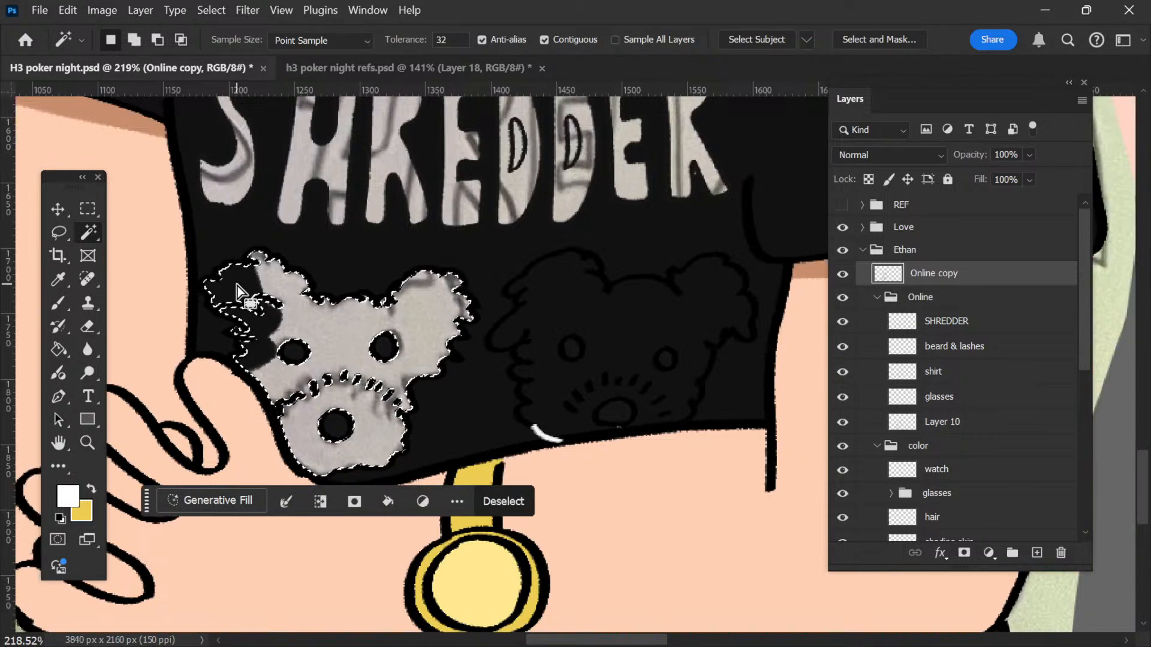
shift+click(638, 327)
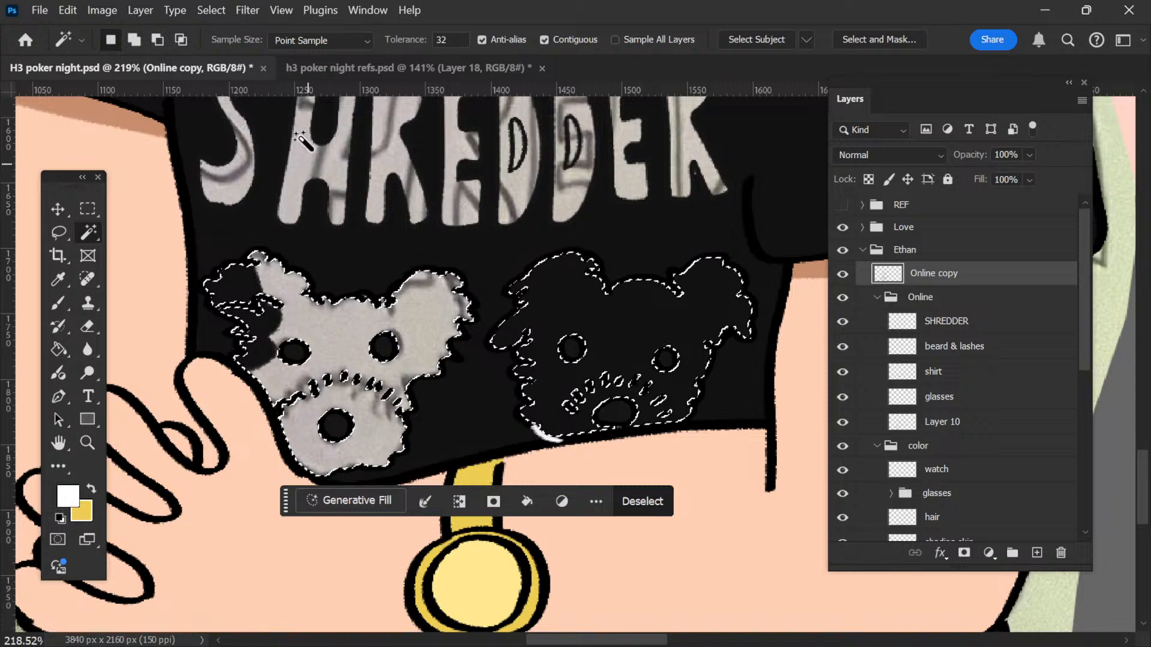
Step: Expand the dog head selection by 2 pixels
click(220, 11)
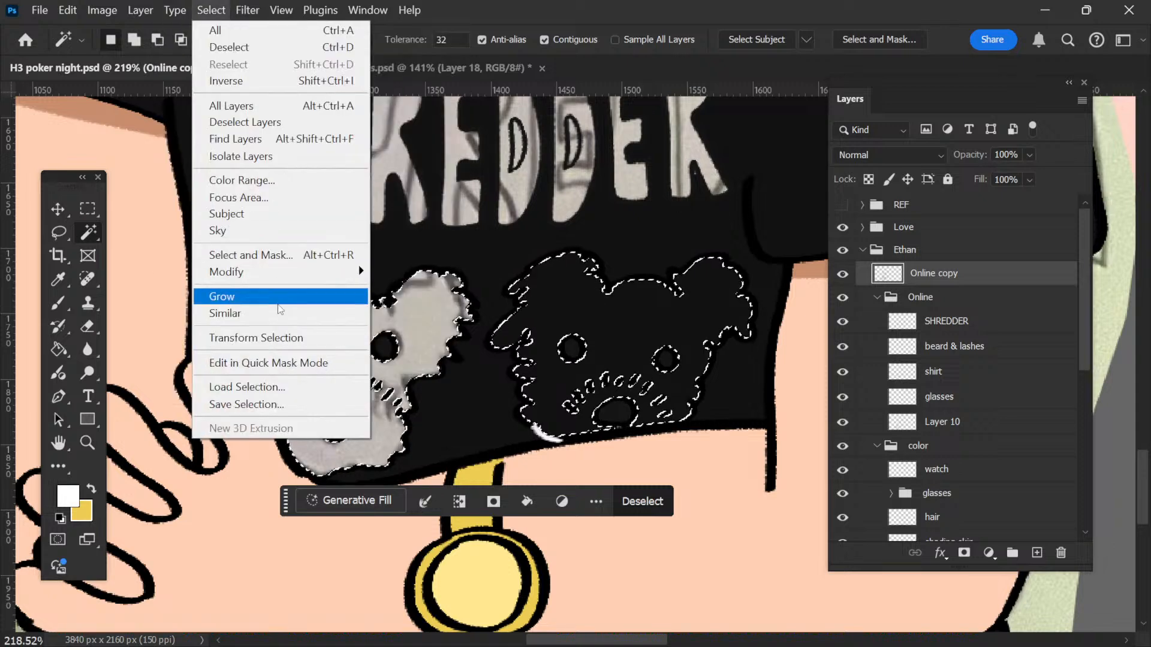
click(437, 305)
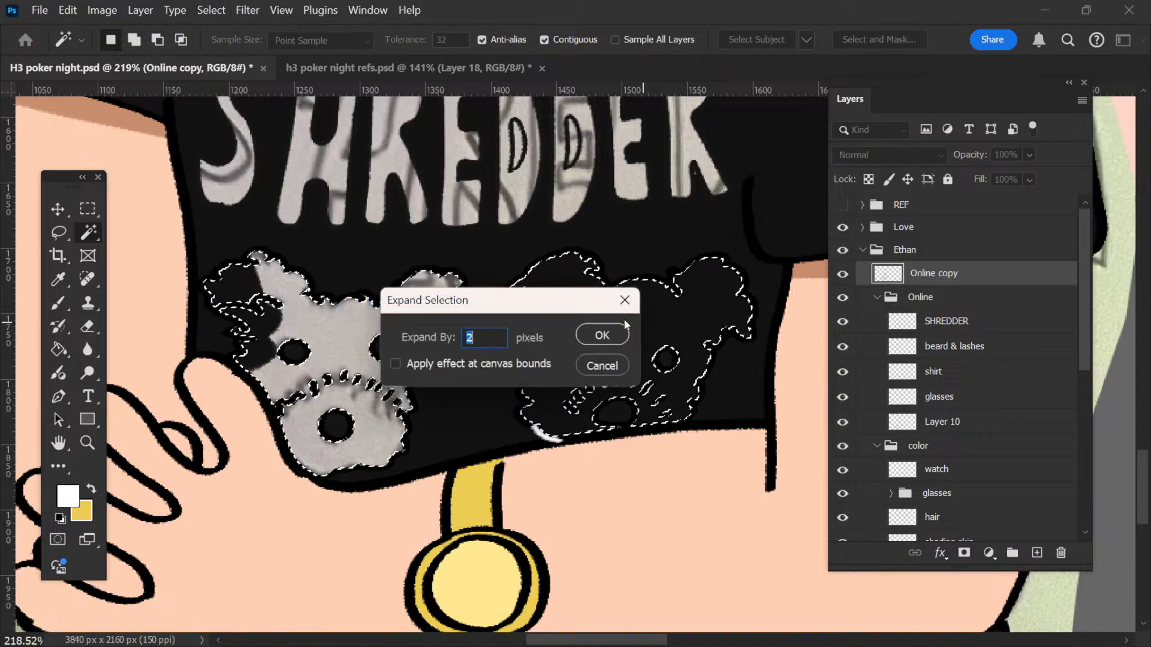
text(2)
click(603, 335)
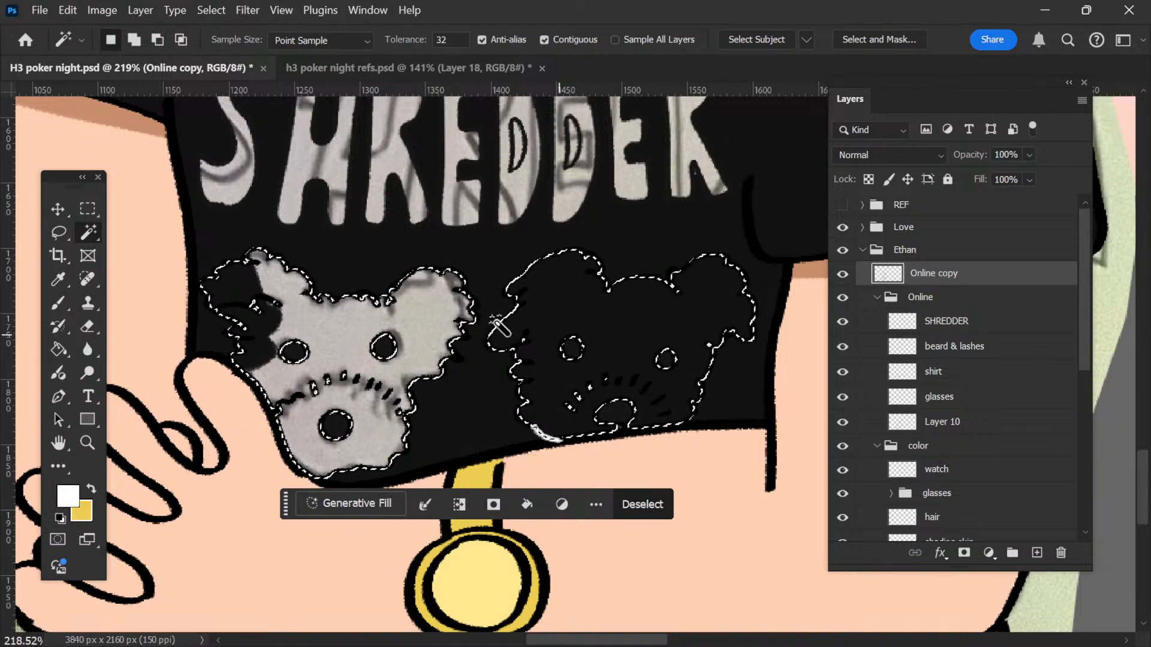
click(824, 5)
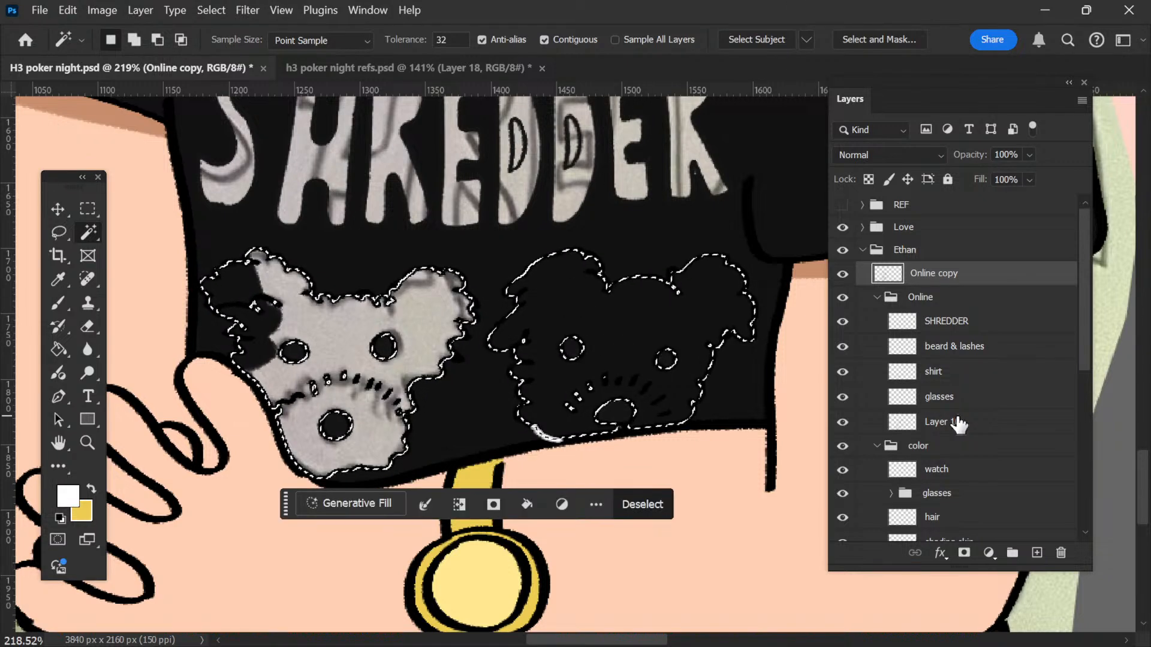
Step: Add a new layer directly above the shirt color layer and name it dogs
scroll(959, 419, down, 3)
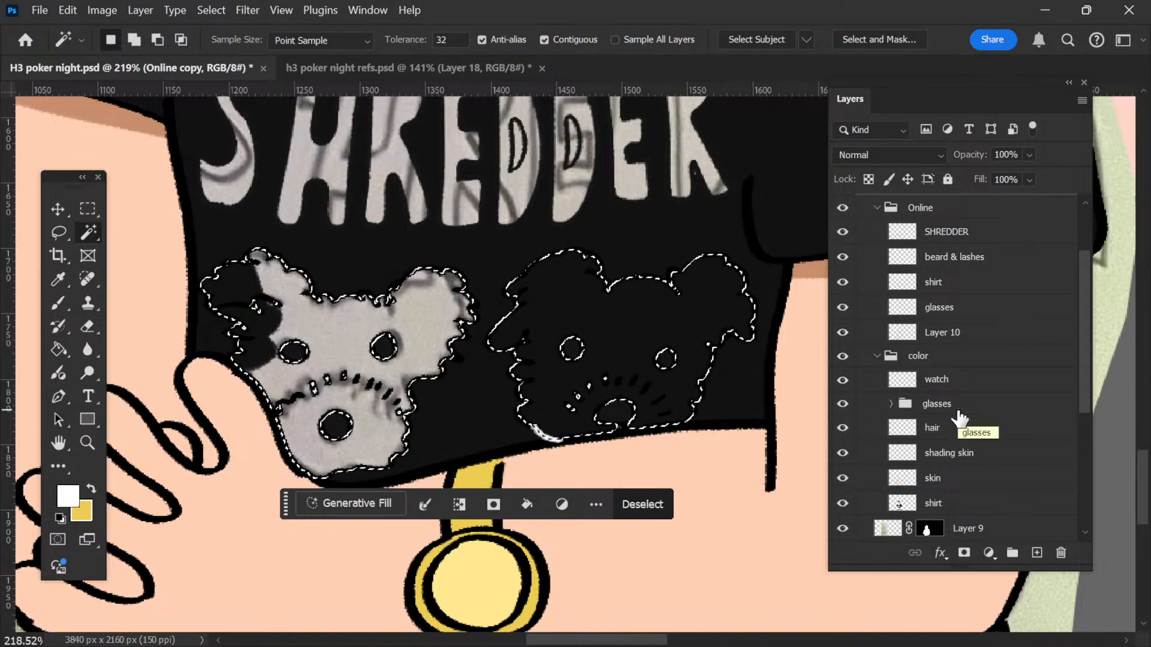
scroll(950, 424, down, 1)
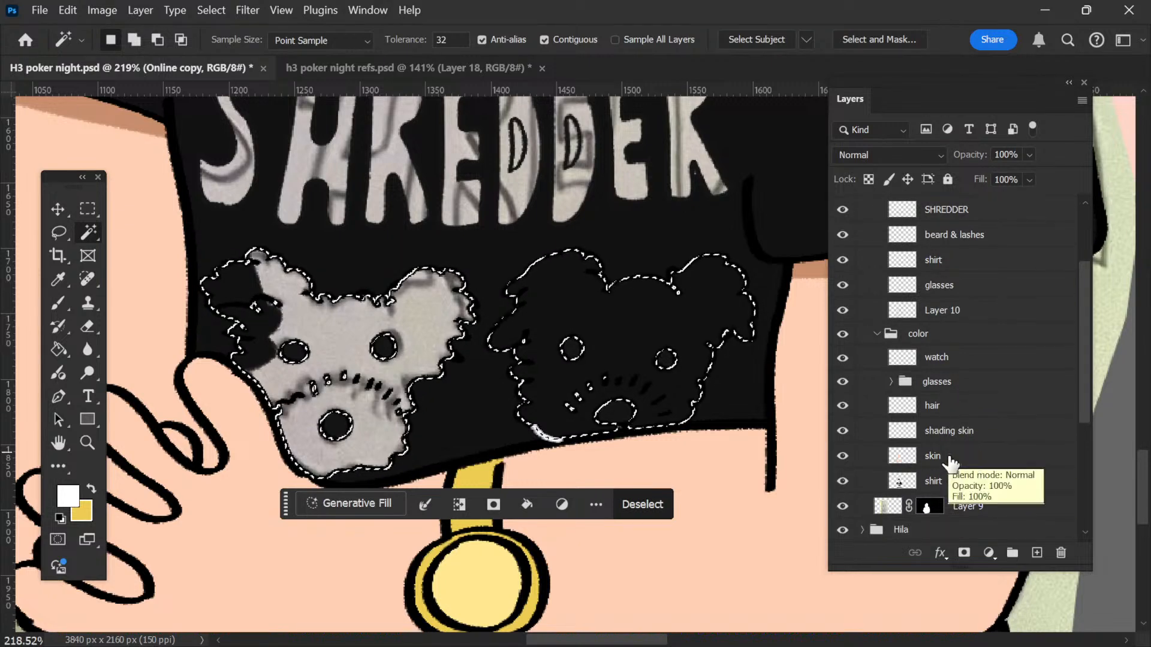
click(953, 483)
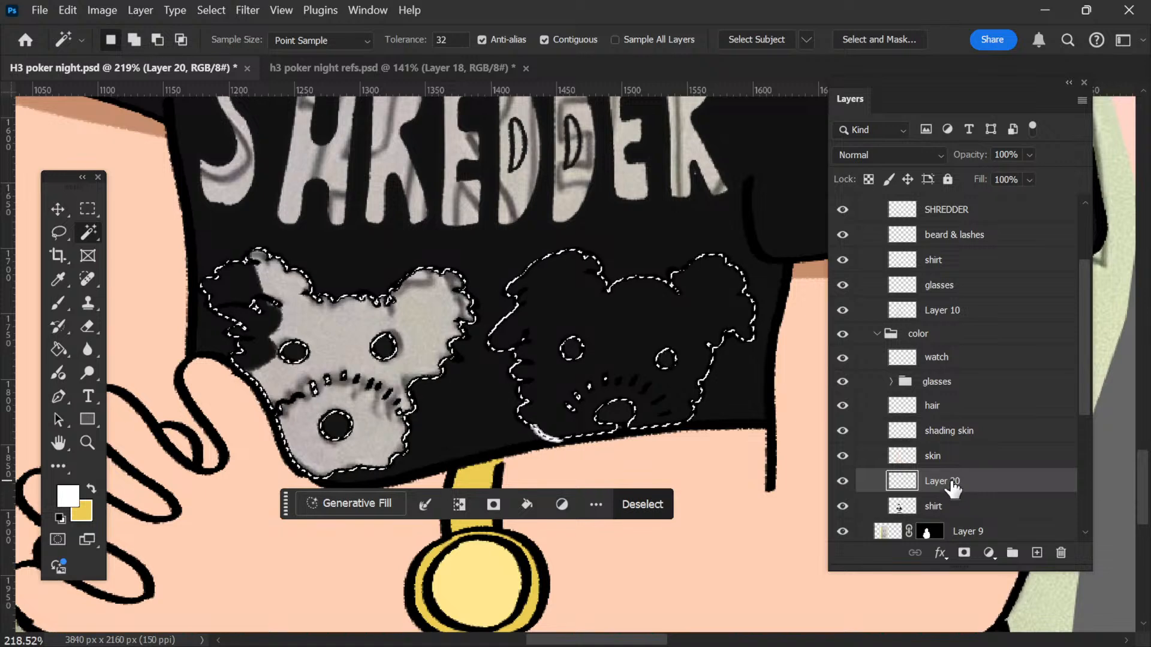
double_click(951, 480)
text(dol)
key(ctrl+a)
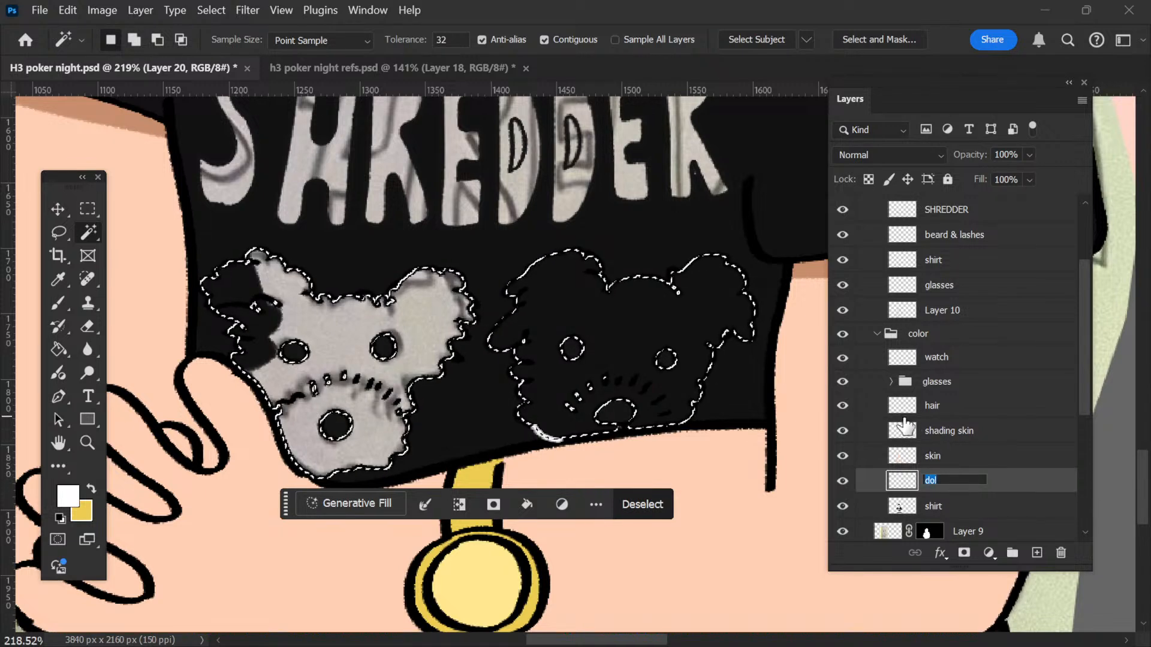
text(d)
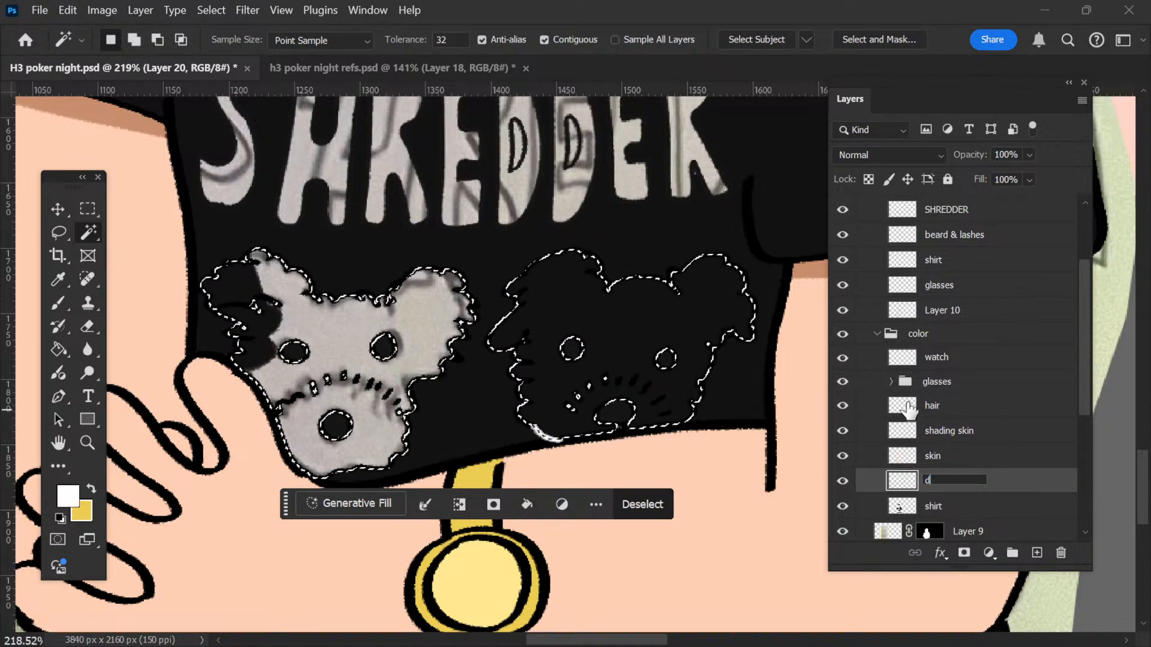
text(opgs)
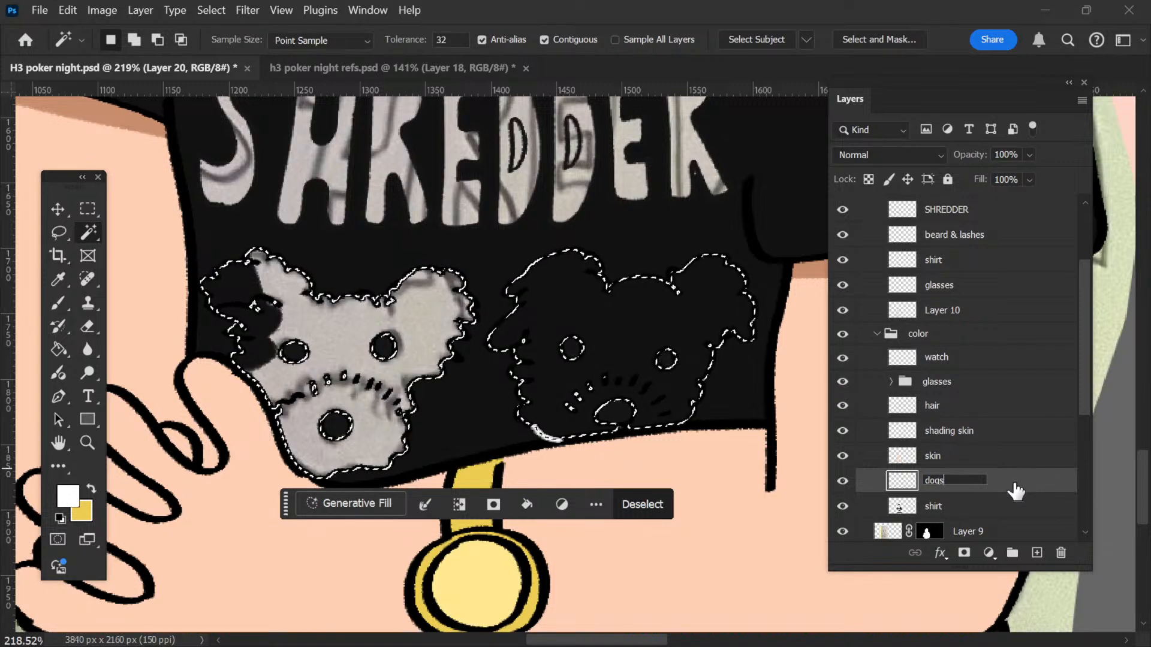
key(Return)
Step: Paint both selected dog heads white on the dogs layer with the brush at size 105
key(b)
right_click(651, 420)
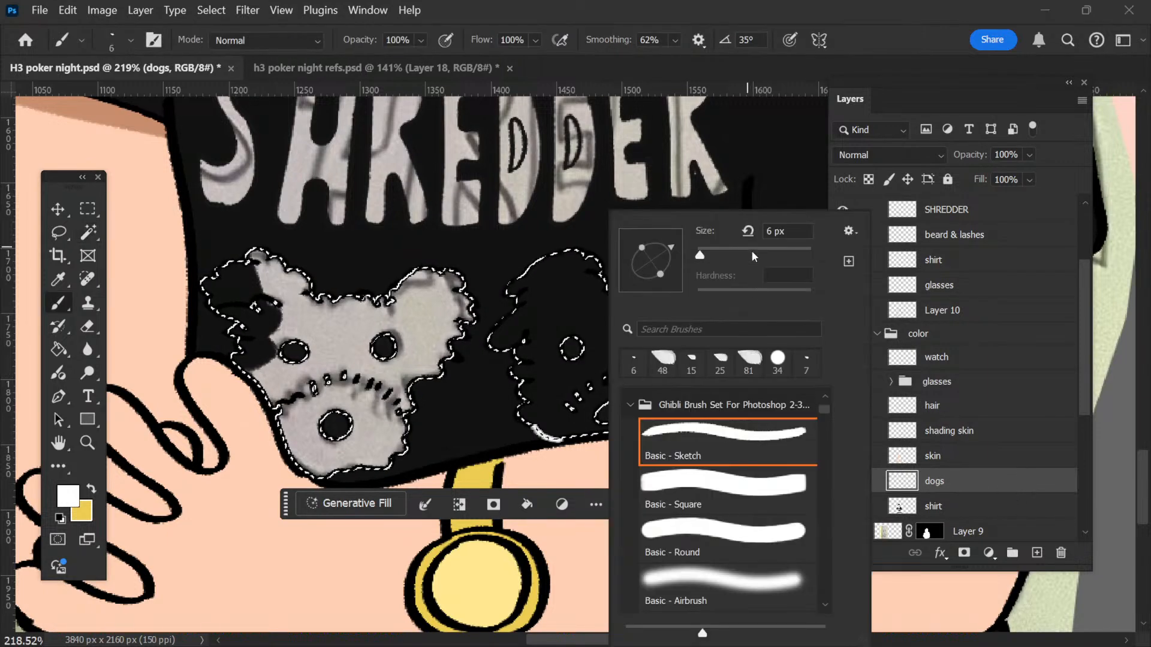
click(244, 258)
mouse_move(359, 571)
mouse_down()
mouse_move(347, 442)
mouse_move(353, 229)
mouse_move(402, 169)
mouse_move(467, 188)
mouse_move(432, 548)
mouse_move(410, 630)
mouse_move(550, 306)
mouse_up()
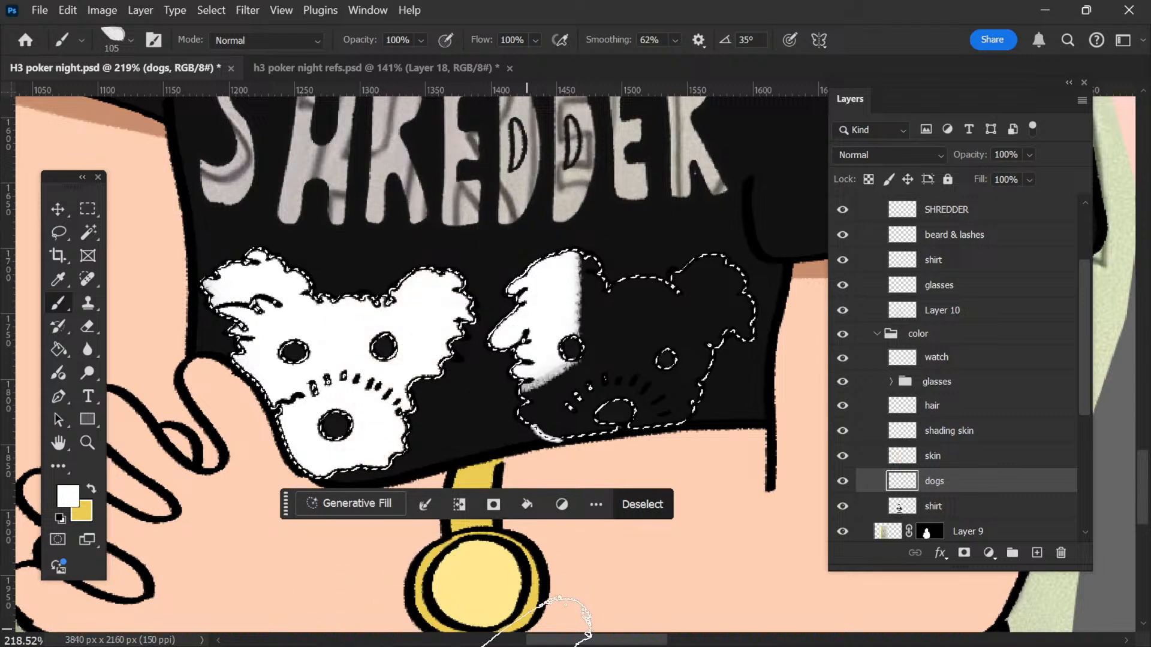
mouse_move(531, 632)
mouse_down()
mouse_move(624, 168)
mouse_move(630, 498)
mouse_move(689, 591)
mouse_move(732, 54)
mouse_up()
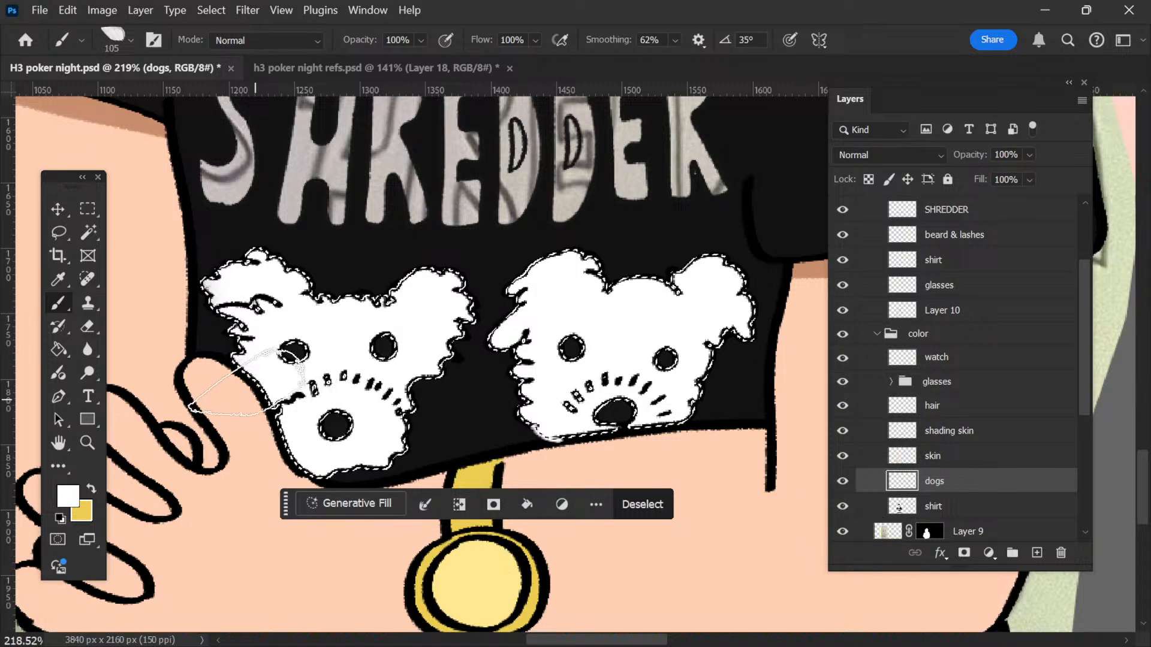
Step: Set the foreground color to a muted reddish brown, #b57b65
click(68, 496)
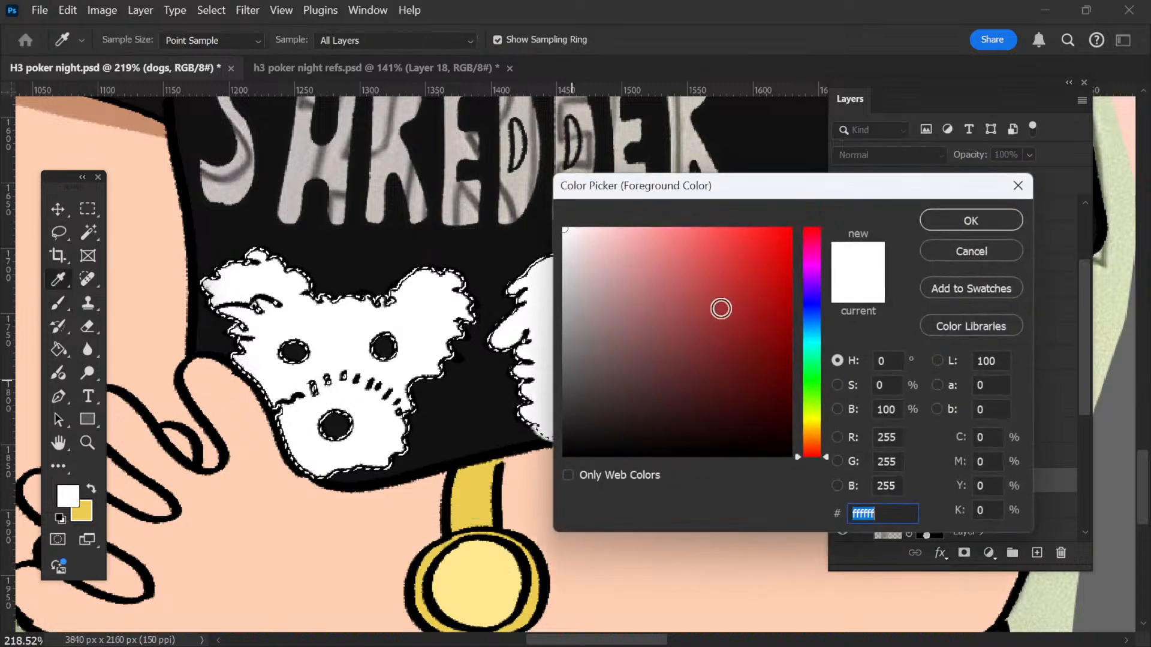
drag(817, 419, 817, 424)
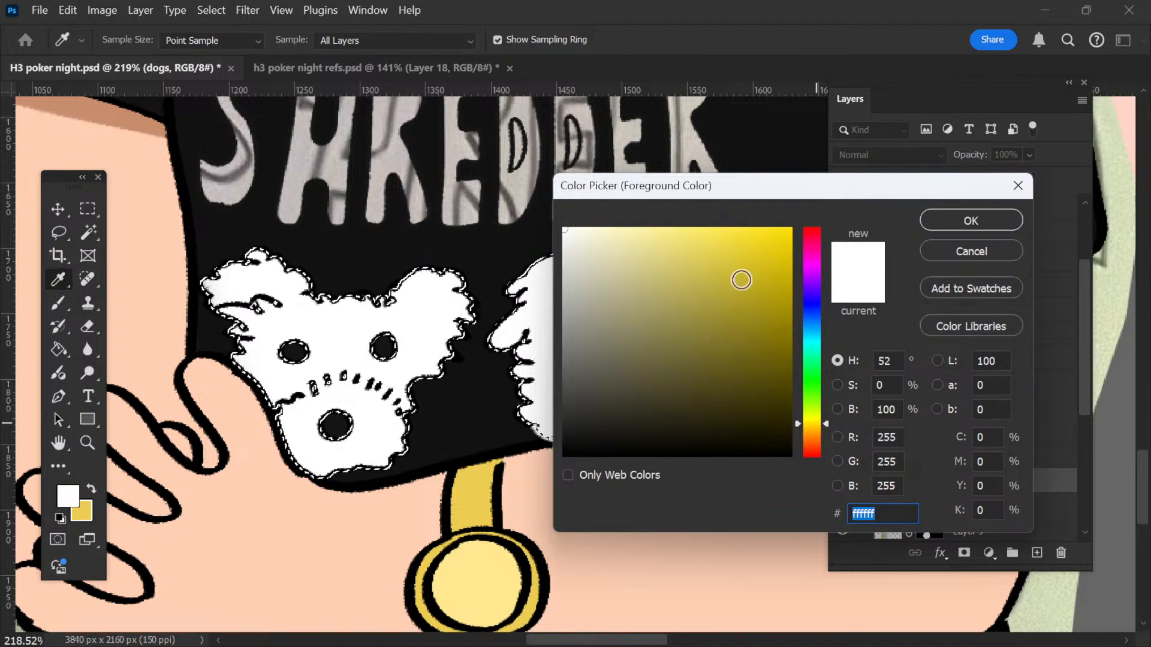
drag(741, 280, 746, 246)
drag(815, 433, 813, 446)
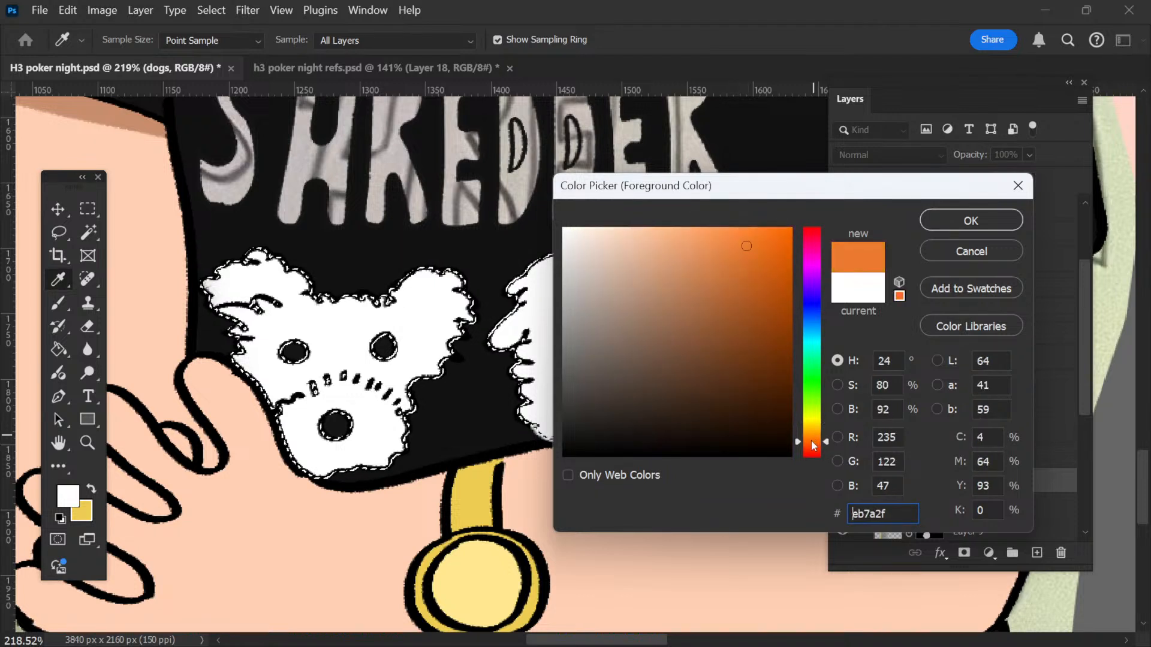
click(701, 265)
drag(683, 267, 679, 259)
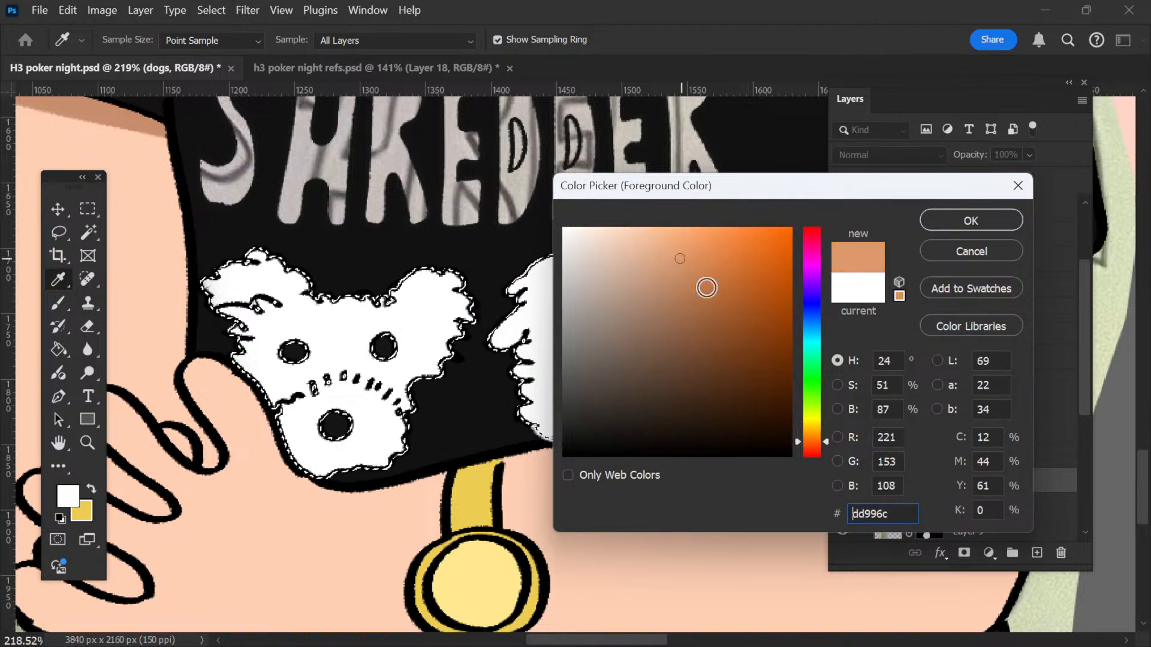
click(818, 446)
click(708, 328)
click(660, 292)
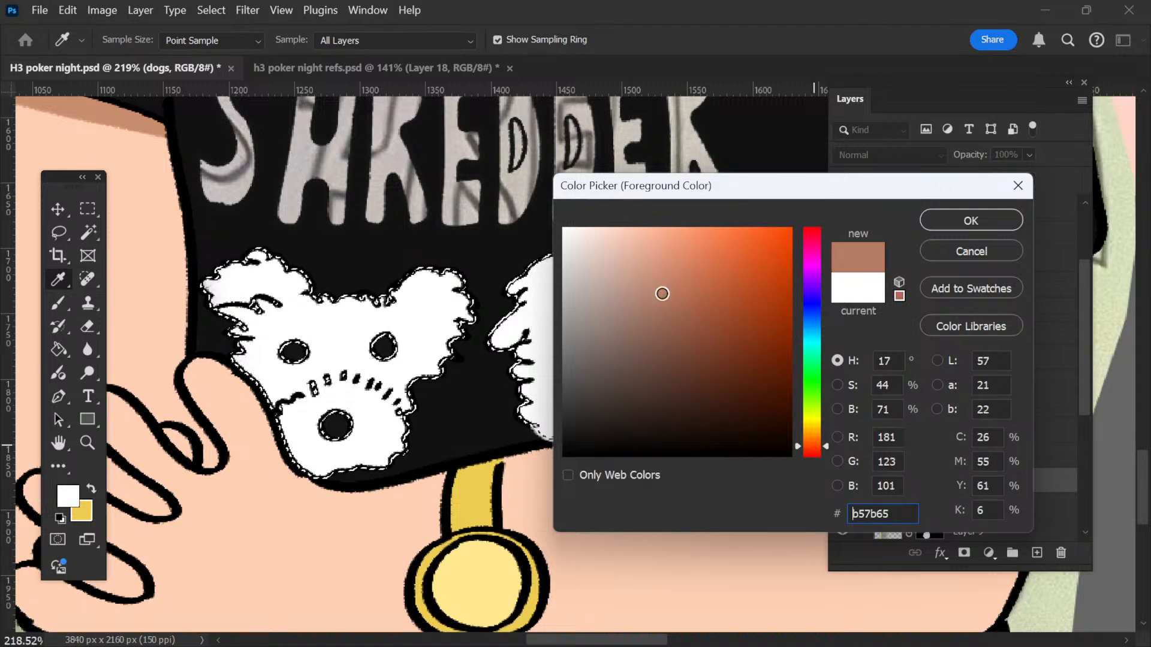
click(988, 226)
Step: Paint both selected dog heads brown on the dogs layer with the 105 px brush, and clear the selection
key(b)
mouse_move(303, 229)
mouse_down()
mouse_move(258, 336)
mouse_move(336, 420)
mouse_move(445, 136)
mouse_move(414, 617)
mouse_move(527, 35)
mouse_move(575, 617)
mouse_move(550, 497)
mouse_move(609, 87)
mouse_move(683, 590)
mouse_move(755, 32)
mouse_move(801, 623)
mouse_up()
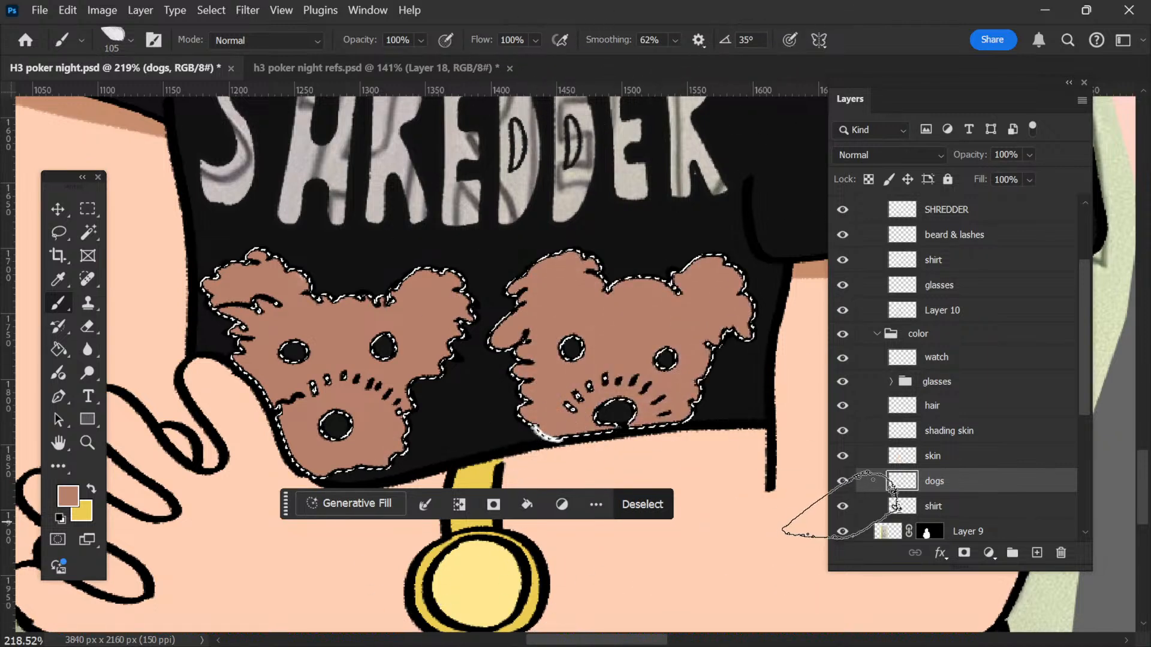
key(ctrl+d)
Step: Select all the letters of SHREDDER on the Online copy layer with the Magic Wand
key(v)
scroll(603, 422, up, 3)
scroll(603, 422, up, 3)
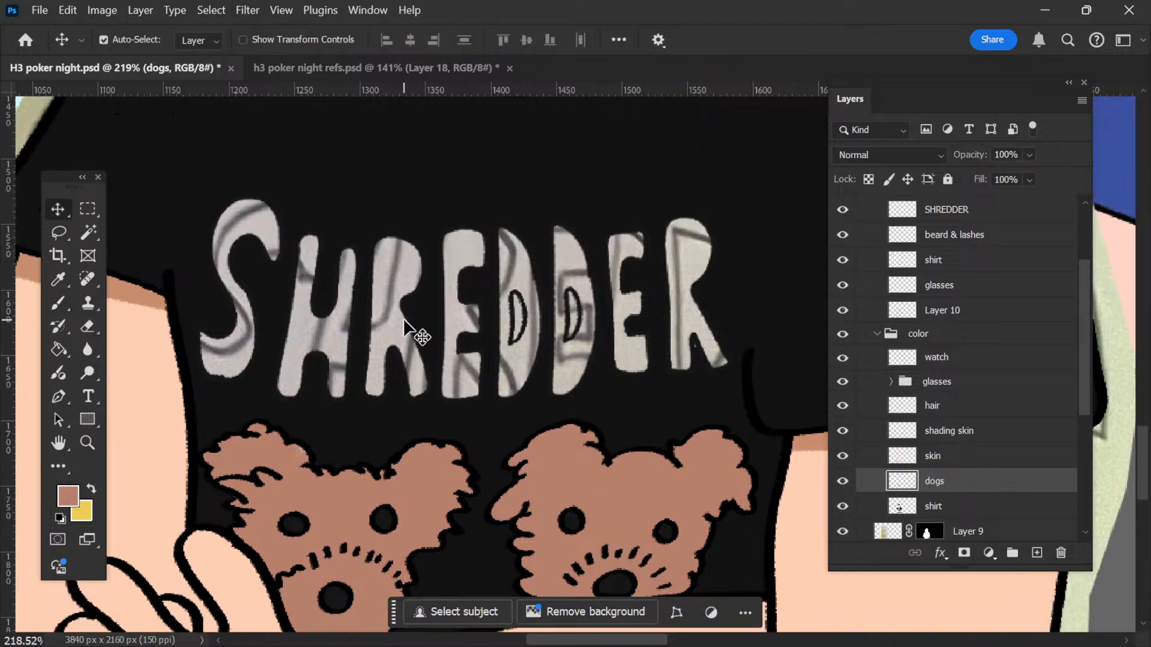
drag(404, 320, 416, 321)
key(ctrl+z)
key(w)
click(315, 339)
shift+click(243, 348)
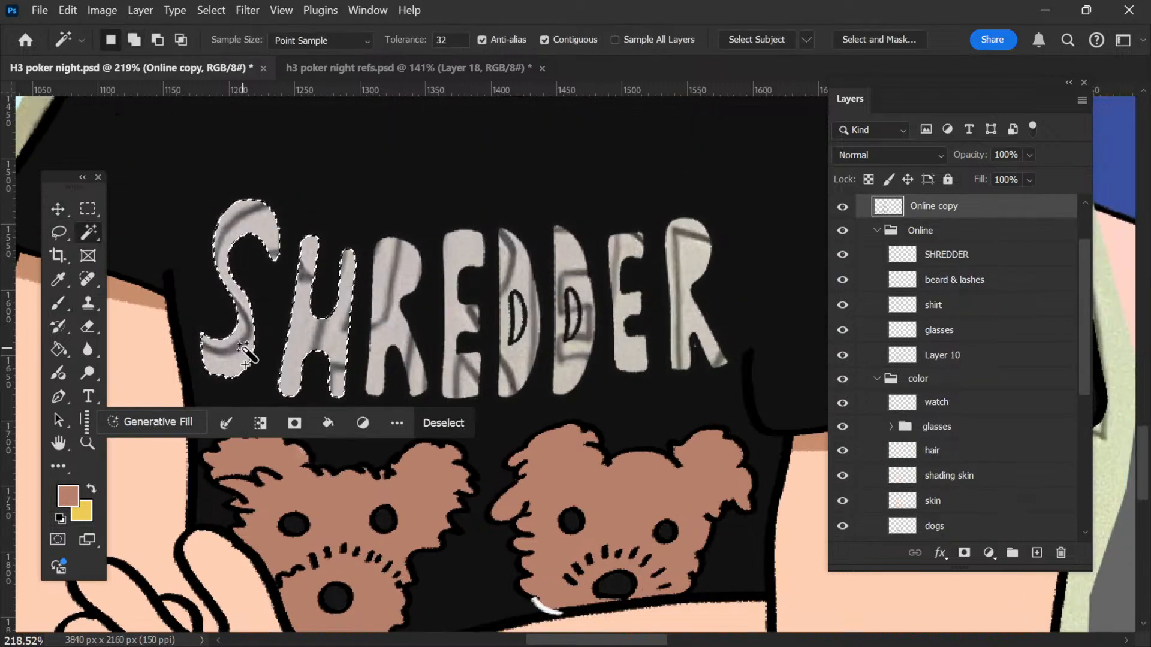
shift+click(396, 360)
shift+click(465, 344)
shift+click(528, 360)
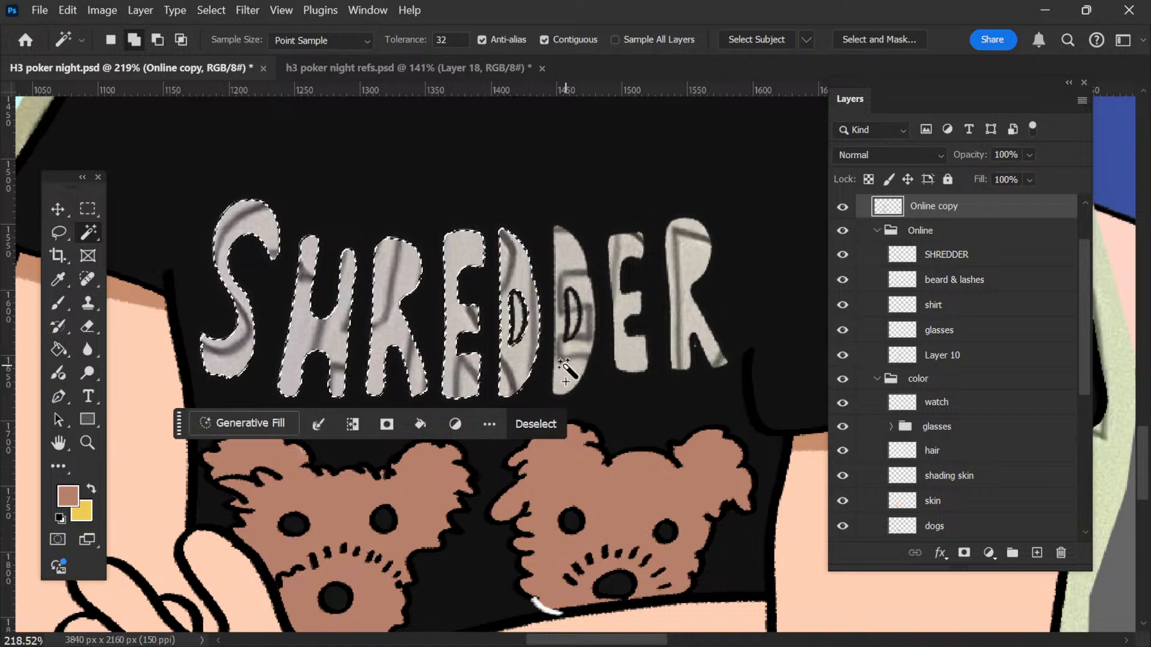
shift+click(565, 367)
shift+click(634, 359)
shift+click(690, 327)
Step: Expand the lettering selection slightly and add a new layer above the watch layer in the color group
scroll(640, 321, down, 2)
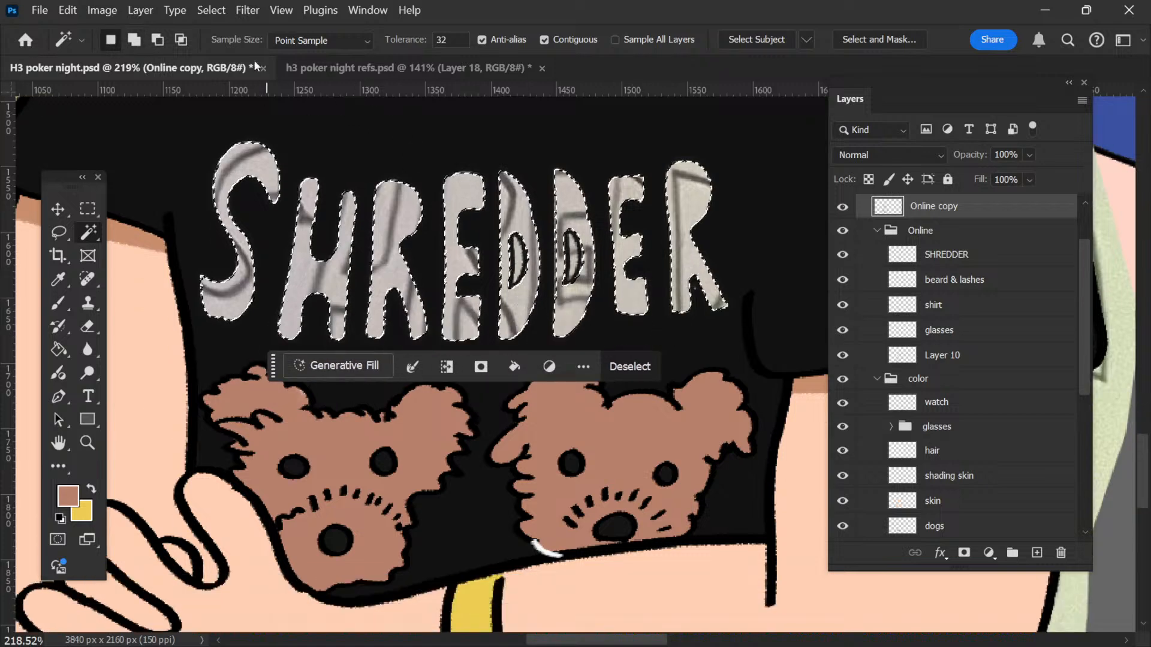
click(211, 11)
mouse_move(282, 271)
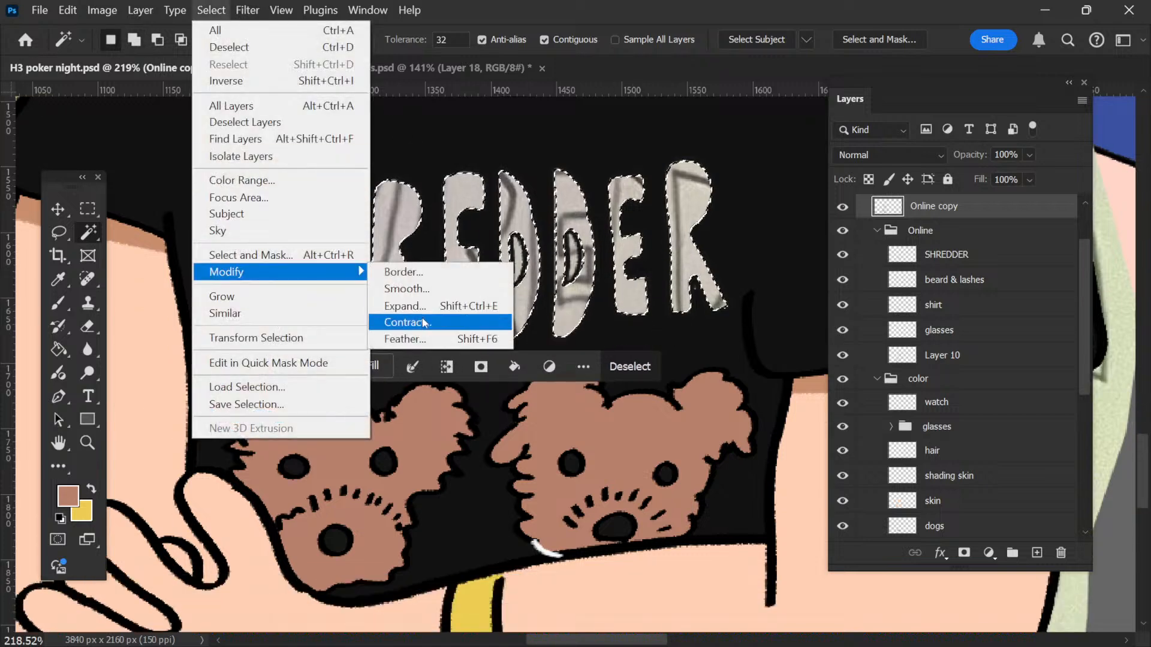
click(408, 306)
click(600, 334)
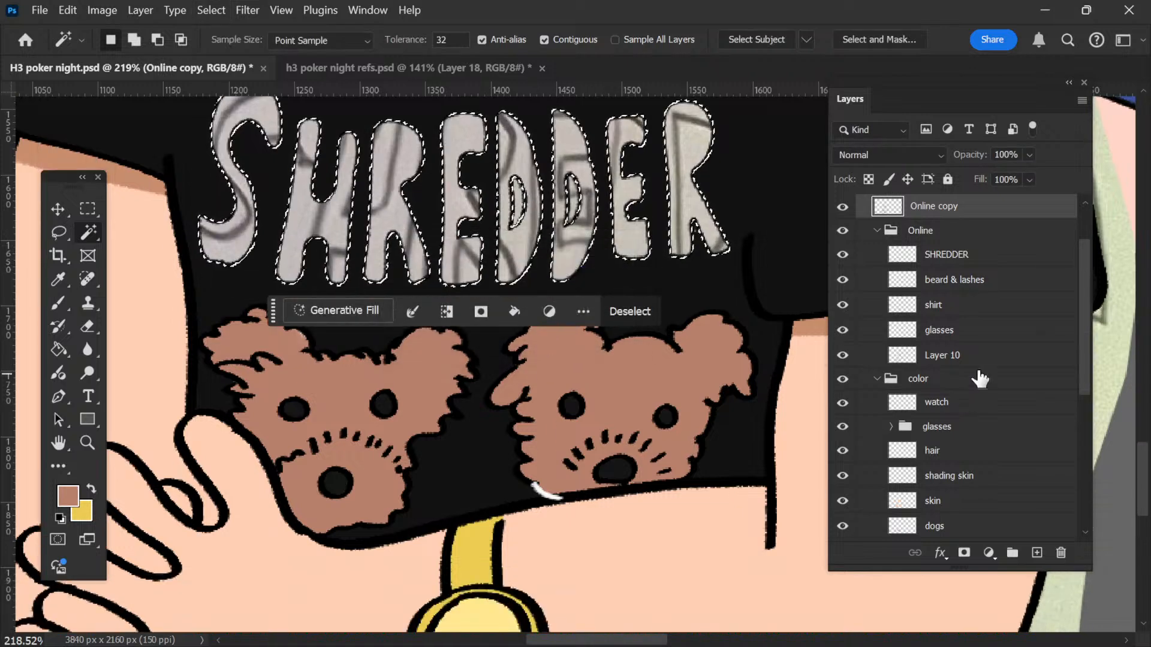
click(935, 401)
click(1036, 552)
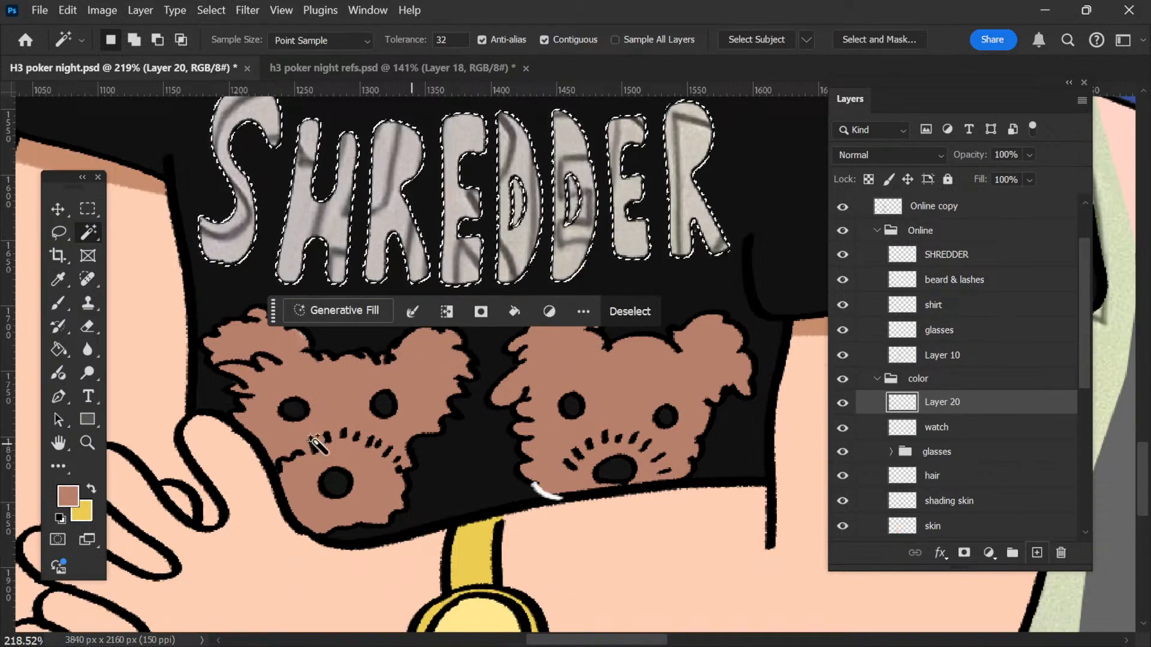
Step: Set the foreground color to a medium, slightly muted purple
click(68, 496)
click(484, 543)
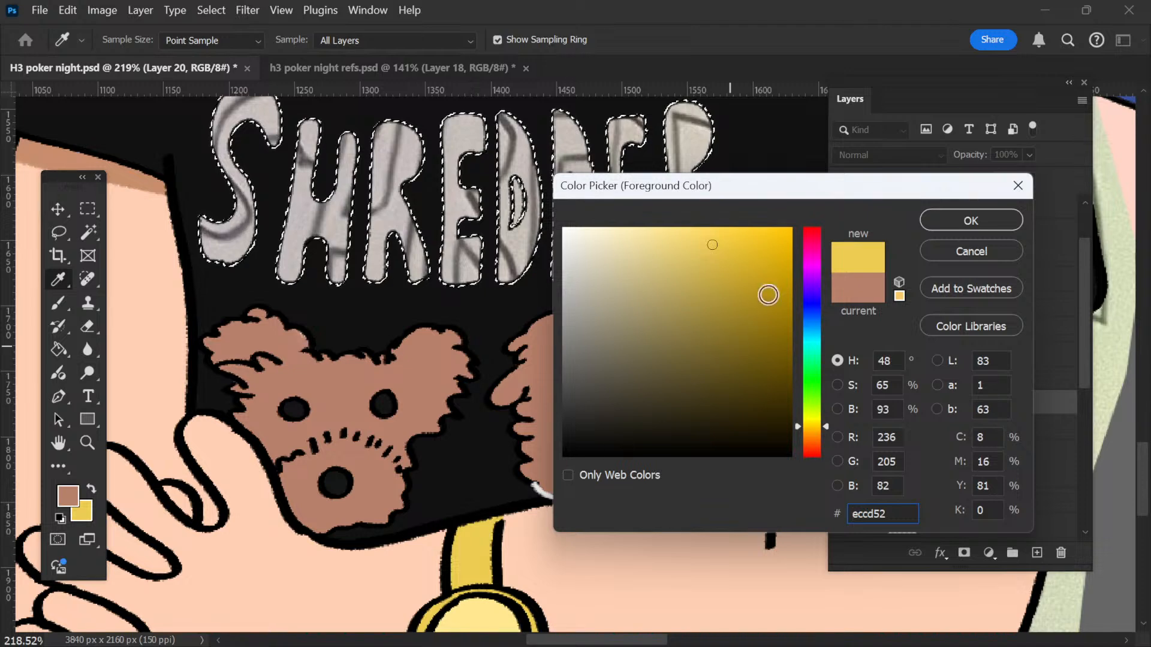
click(813, 288)
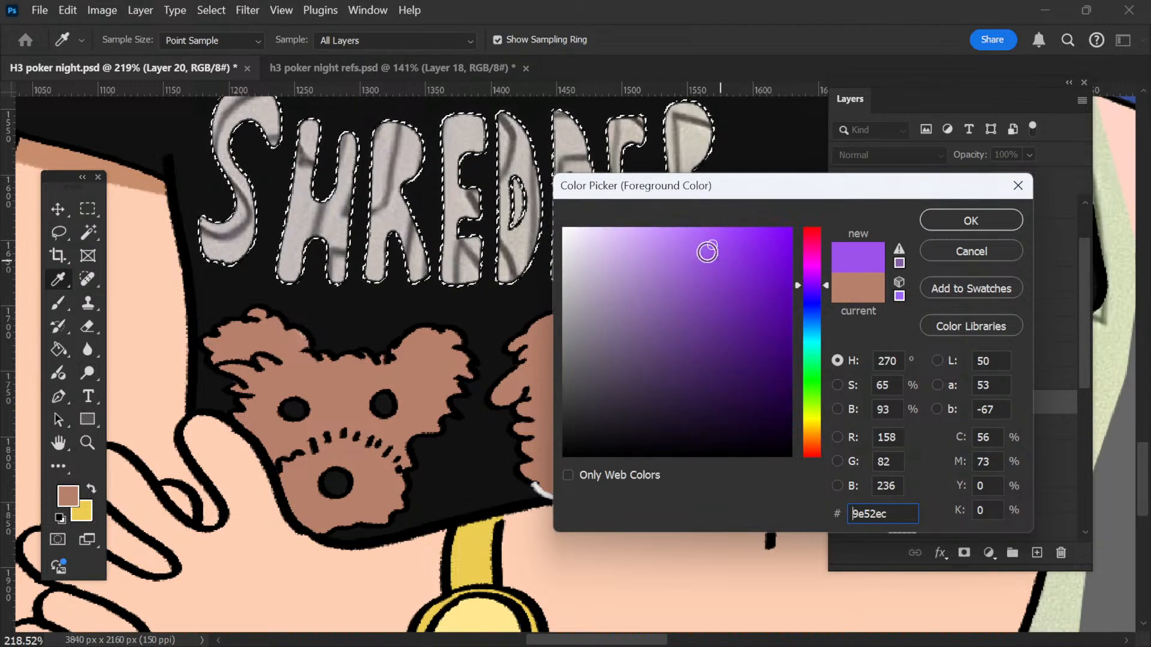
click(727, 259)
drag(702, 286, 700, 290)
click(966, 220)
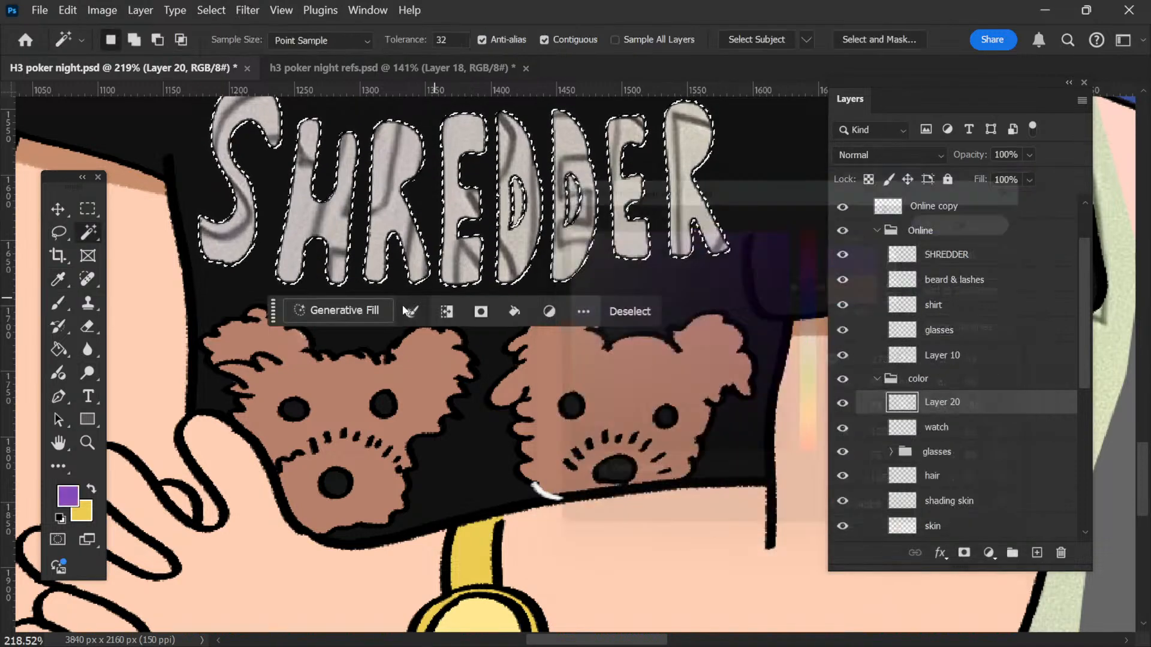
Step: Paint the selected SHREDDER lettering purple on the new layer with the brush and clear the selection
scroll(431, 228, up, 1)
key(b)
mouse_move(246, 137)
mouse_down()
mouse_move(256, 522)
mouse_move(565, 495)
mouse_move(558, 24)
mouse_move(677, 318)
mouse_move(707, 479)
mouse_move(671, 9)
mouse_up()
key(ctrl+d)
key(v)
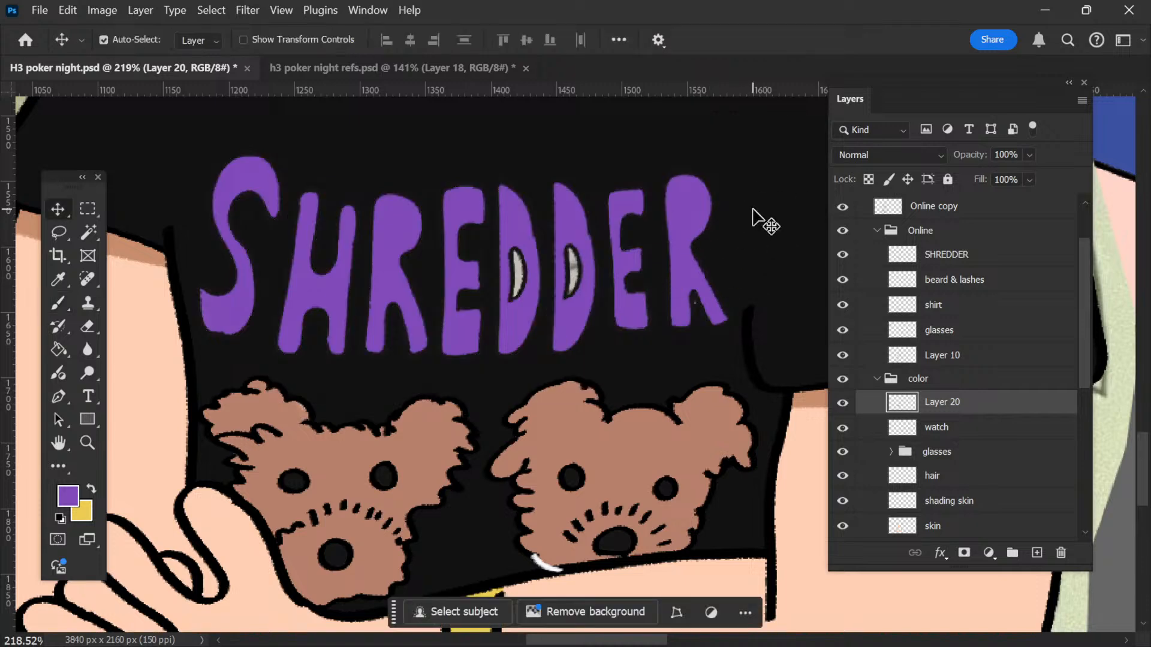
Step: Clone the shirt's black over the light openings inside the two D letters on the shirt color layer
click(752, 218)
scroll(694, 275, up, 2)
key(s)
alt+click(520, 201)
mouse_move(530, 311)
mouse_down()
mouse_move(525, 372)
mouse_move(515, 261)
mouse_move(559, 287)
mouse_move(562, 368)
mouse_up()
scroll(524, 324, down, 5)
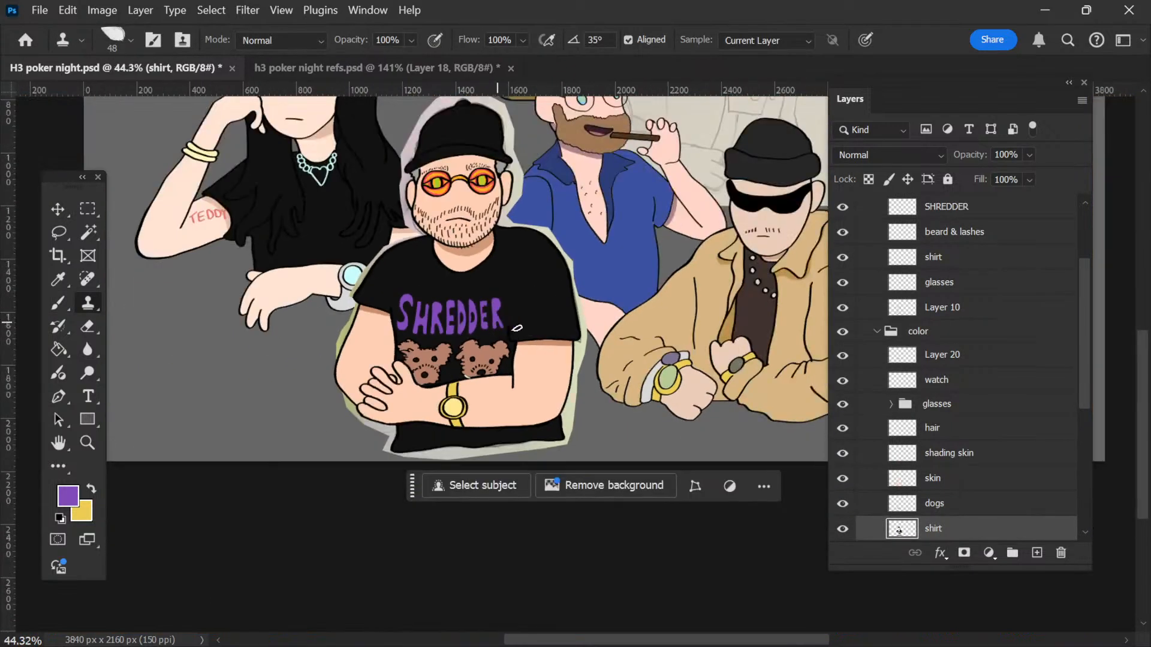
scroll(523, 324, down, 4)
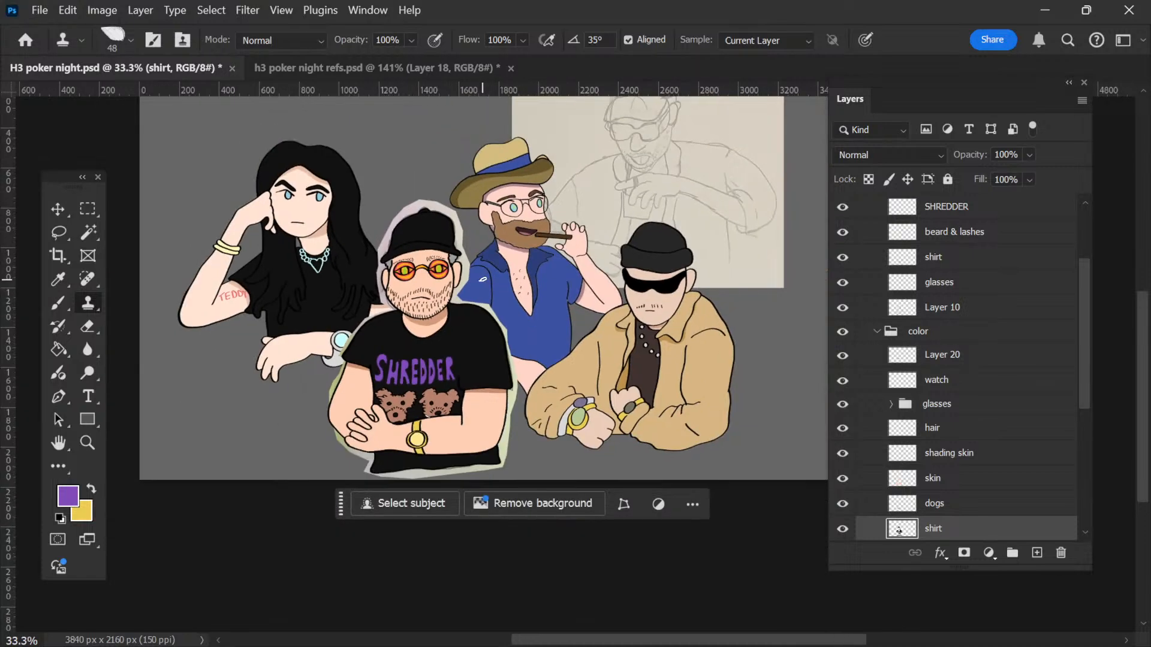
drag(371, 298, 414, 327)
key(v)
mouse_move(395, 234)
mouse_down()
mouse_move(355, 221)
mouse_move(318, 113)
mouse_up()
key(ctrl+z)
Step: Show the hidden AB character group and move it above the Love group in the layer stack
scroll(998, 419, up, 3)
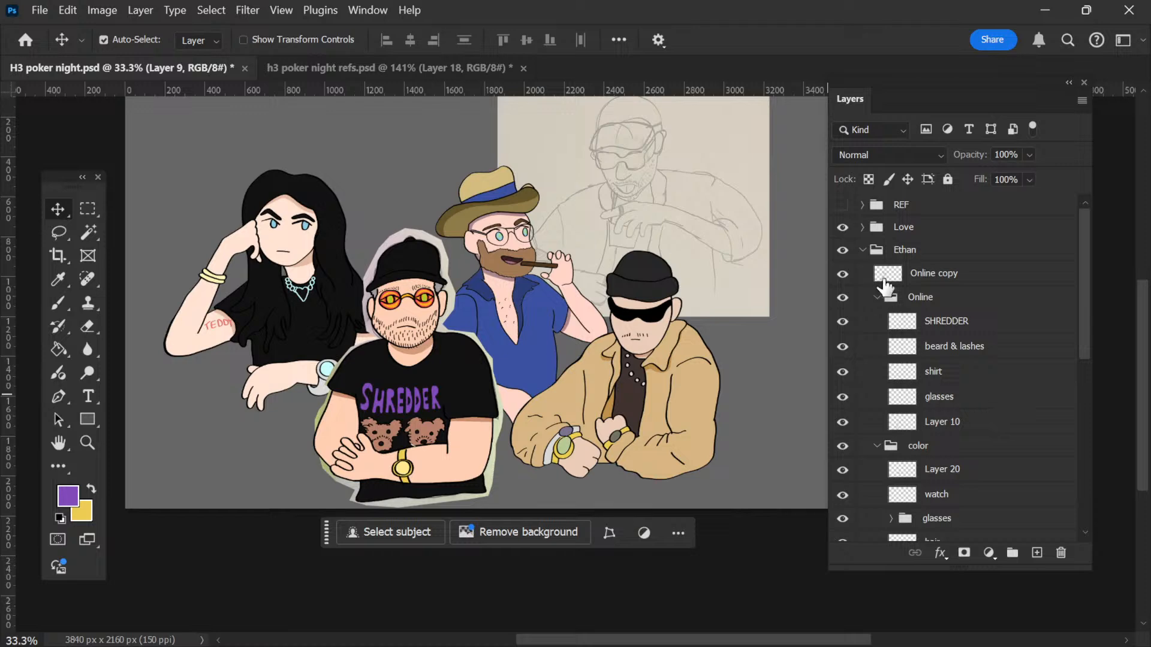
click(862, 250)
click(843, 317)
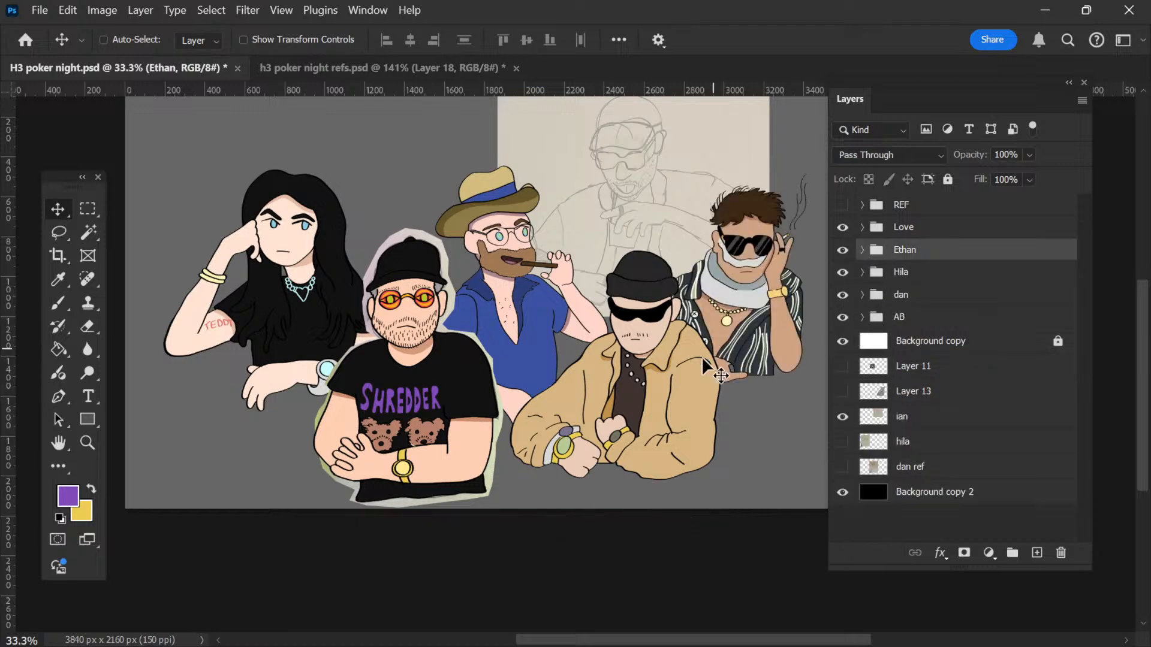
scroll(463, 253, up, 2)
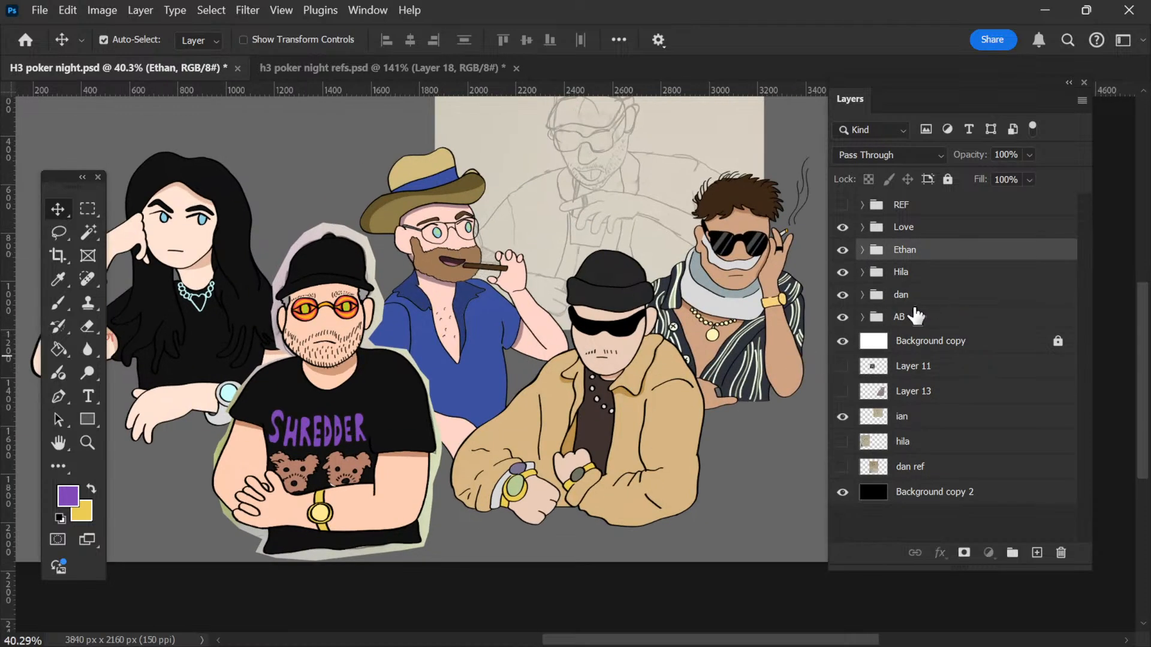
click(962, 323)
drag(949, 324, 938, 227)
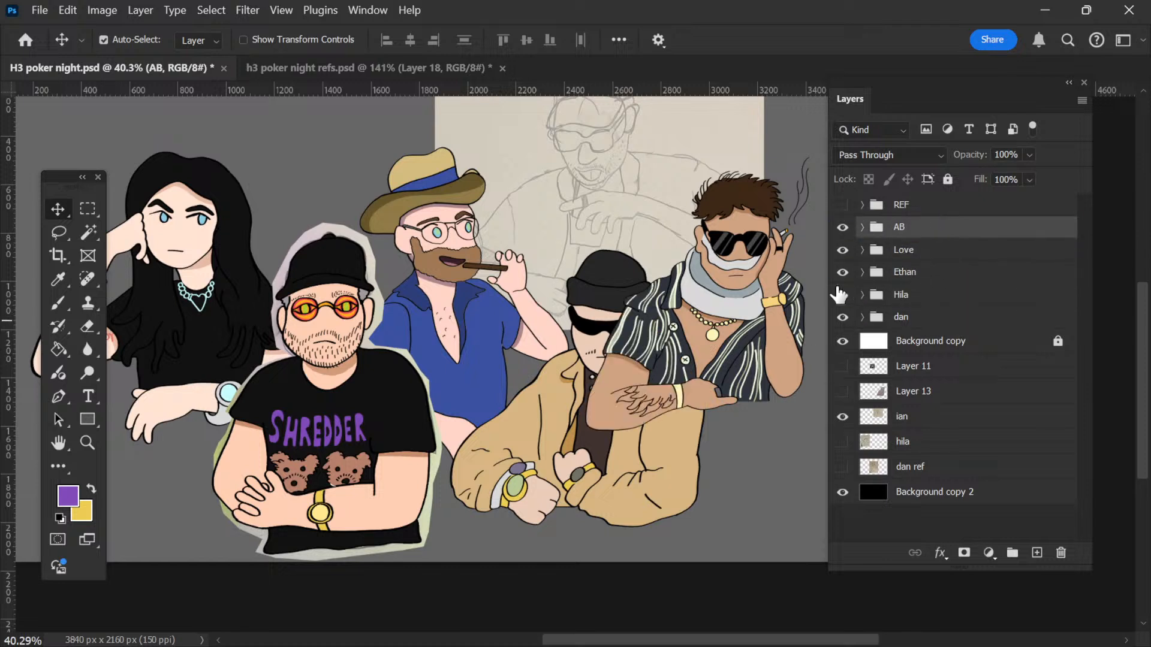
Step: Wrap the AB group in a new parent group and collapse that parent group
drag(706, 328, 634, 383)
key(ctrl+g)
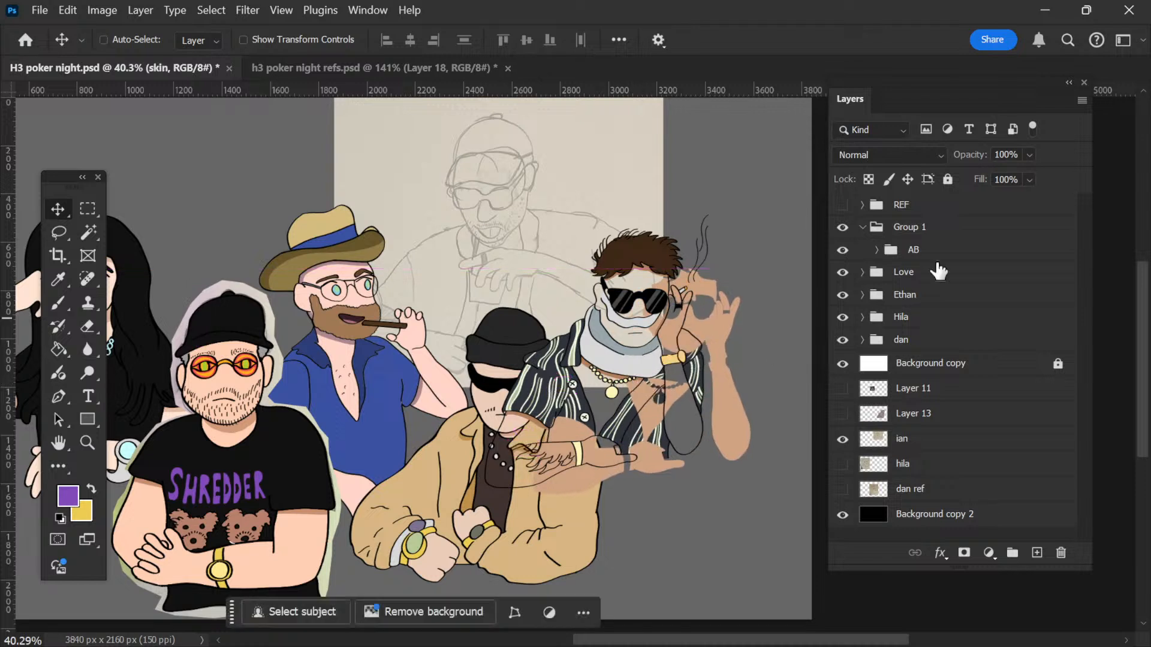
key(ctrl+z)
click(862, 228)
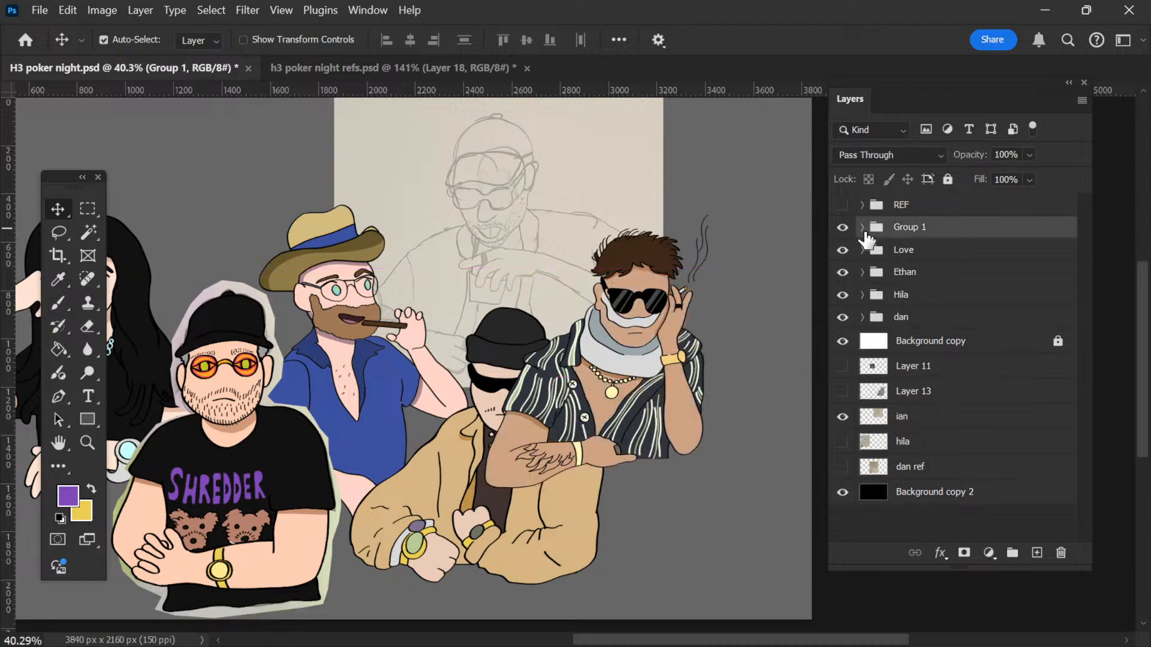
click(842, 231)
click(842, 231)
key(ctrl+g)
click(619, 395)
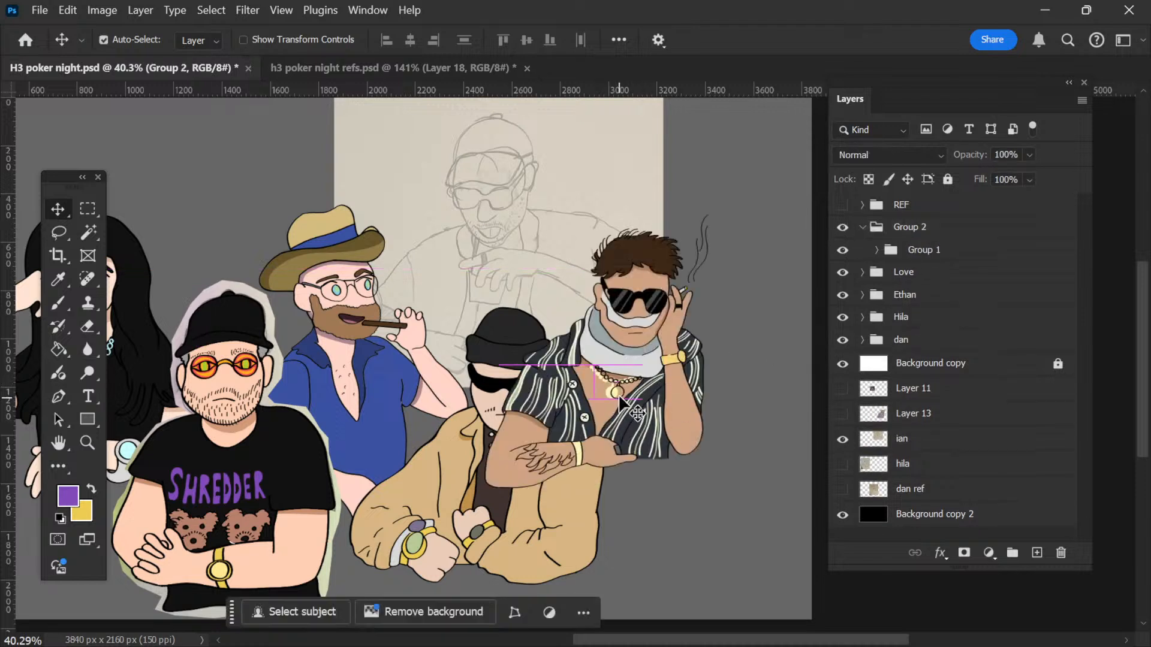
key(ctrl+z)
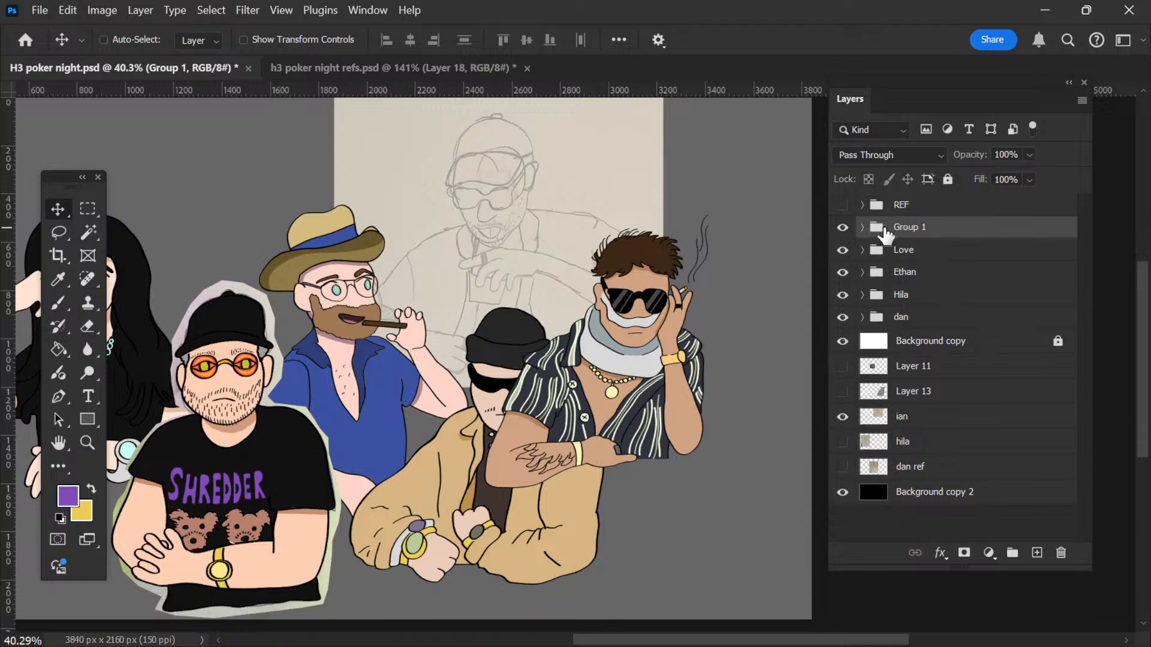
Step: Move the striped-shirt man's group about 270 px right and 53 px up with Free Transform
key(ctrl+t)
drag(671, 361, 714, 344)
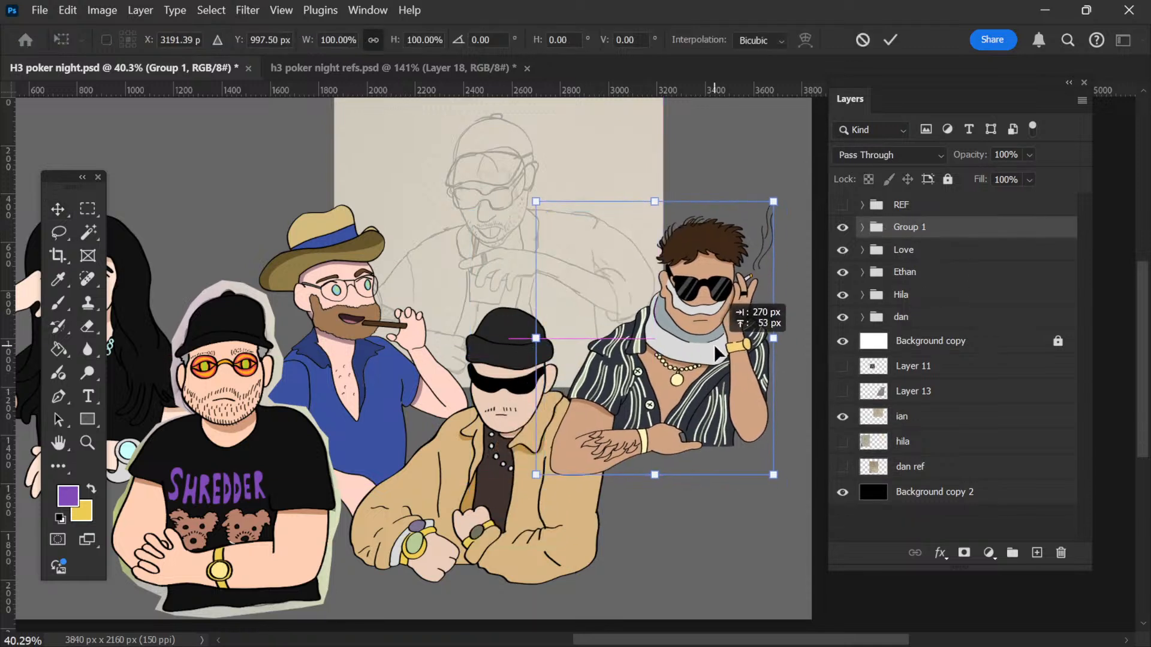
scroll(608, 335, left, 3)
drag(584, 348, 597, 333)
key(Return)
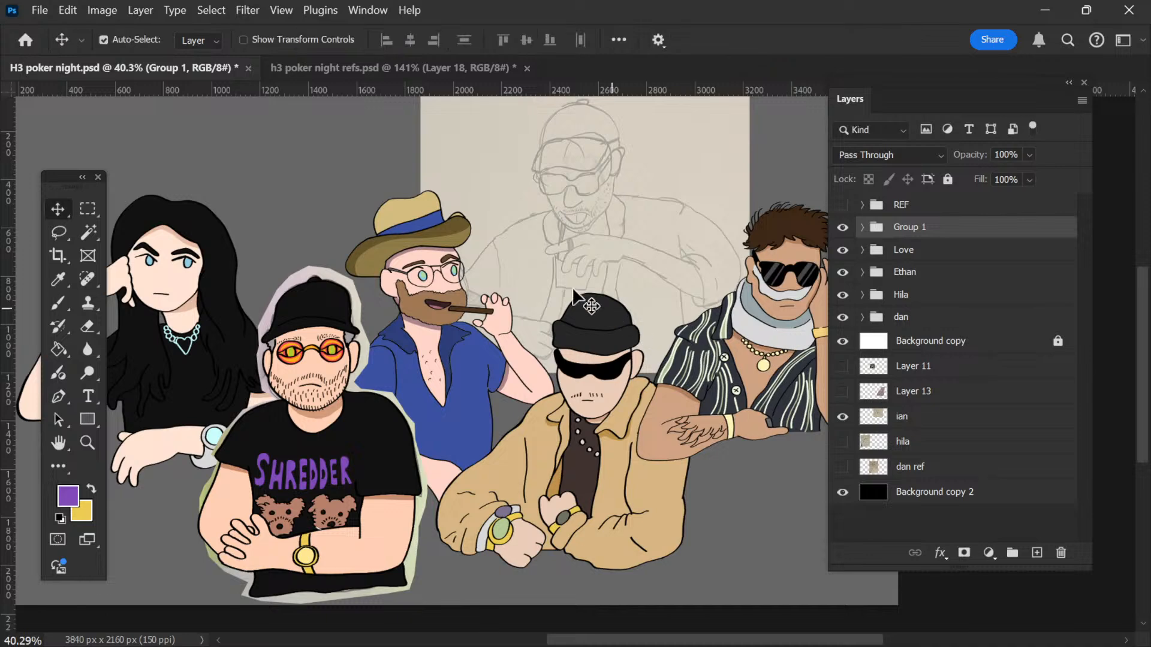
Step: Select the layer holding the pencil sketch reference behind the characters
scroll(572, 282, down, 2)
click(566, 207)
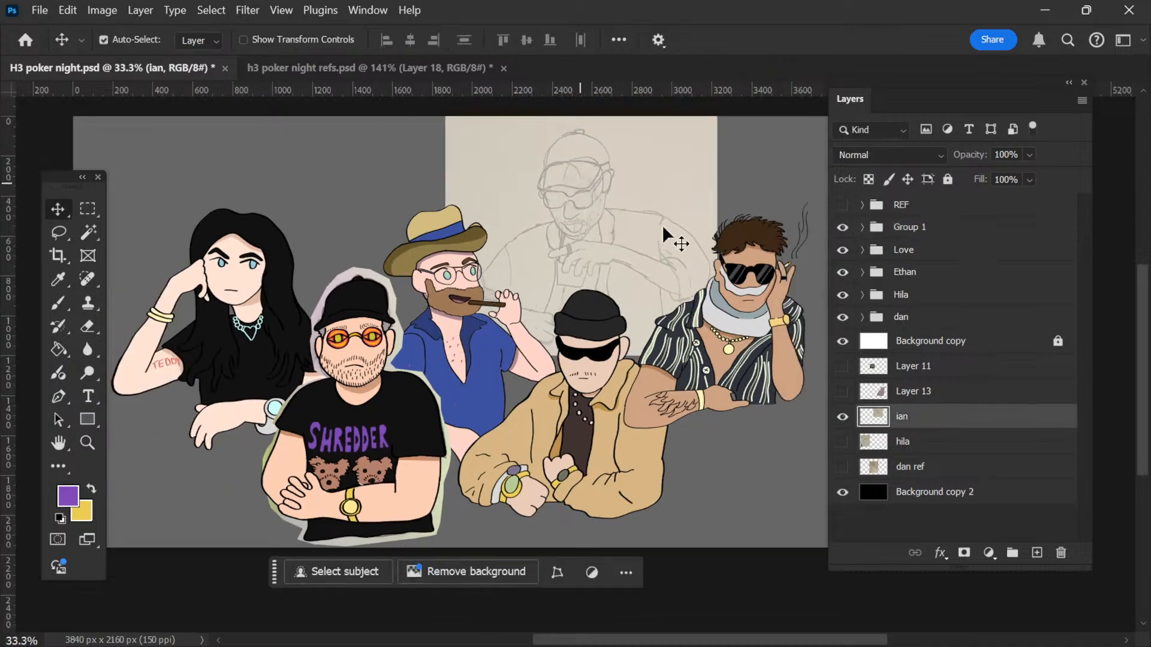
scroll(689, 414, right, 1)
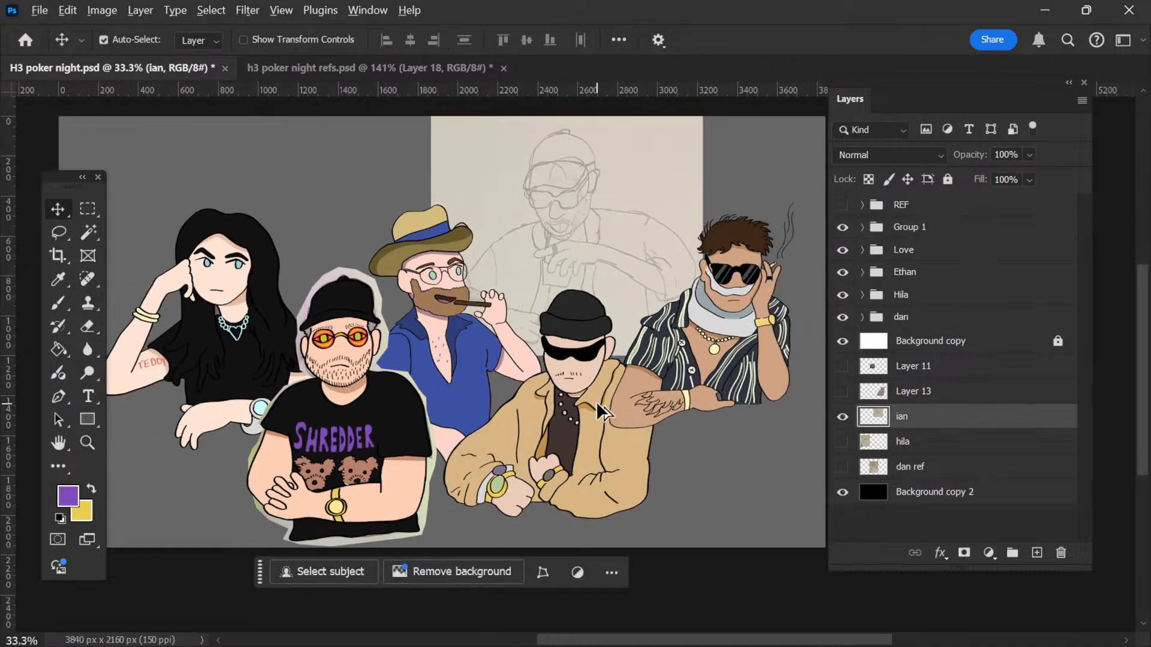
scroll(595, 399, up, 2)
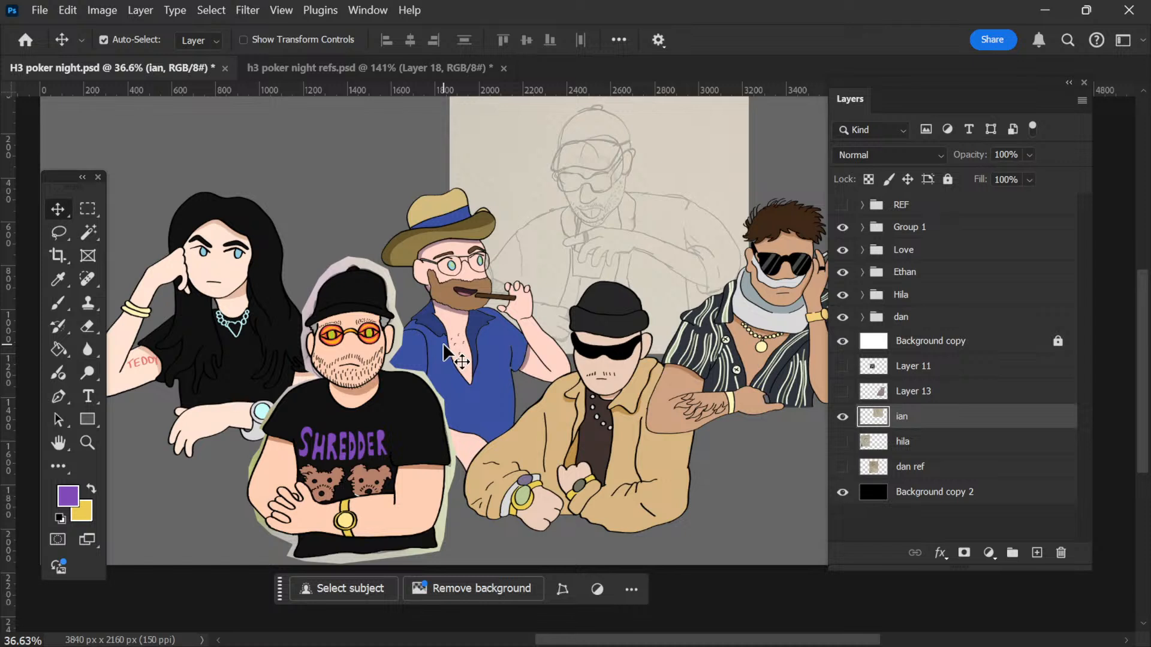
scroll(473, 378, right, 2)
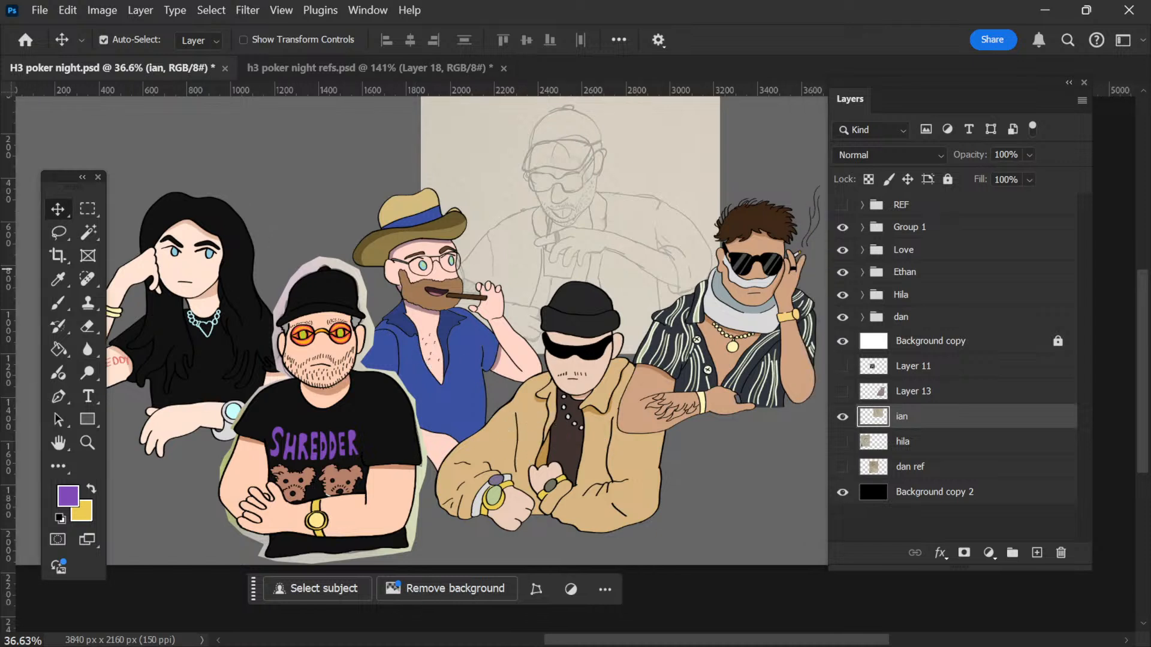
Step: Switch to the web browser and look through the video sections on the Tall Skeleton YouTube channel's home page
key(alt+Tab)
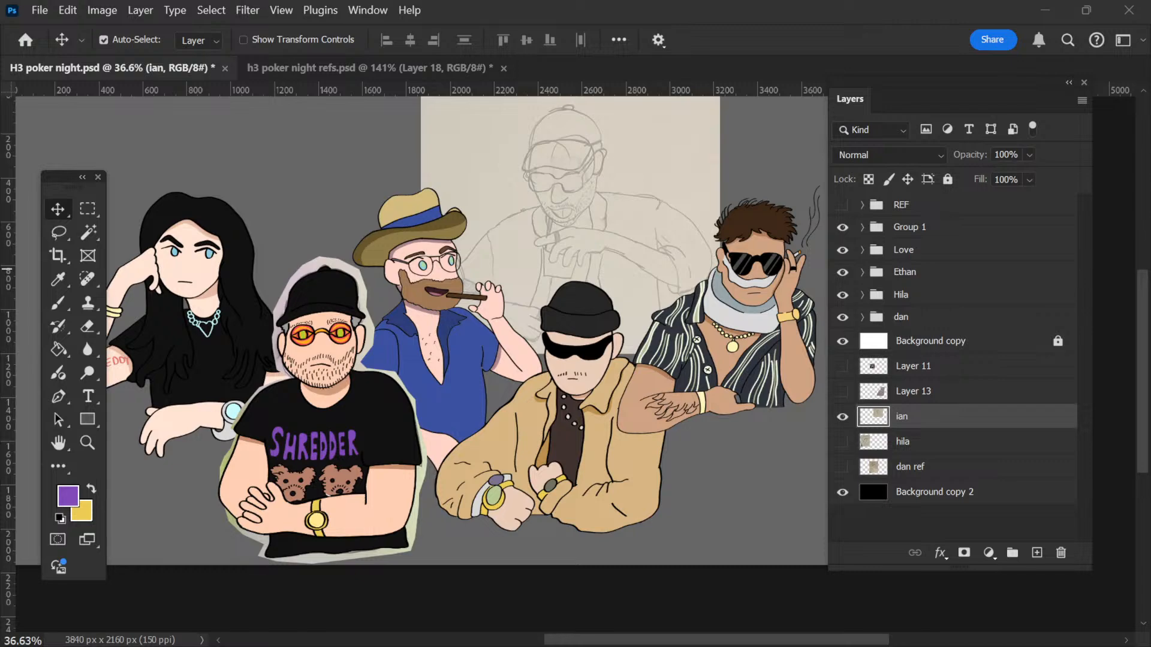
drag(1150, 443, 545, 3)
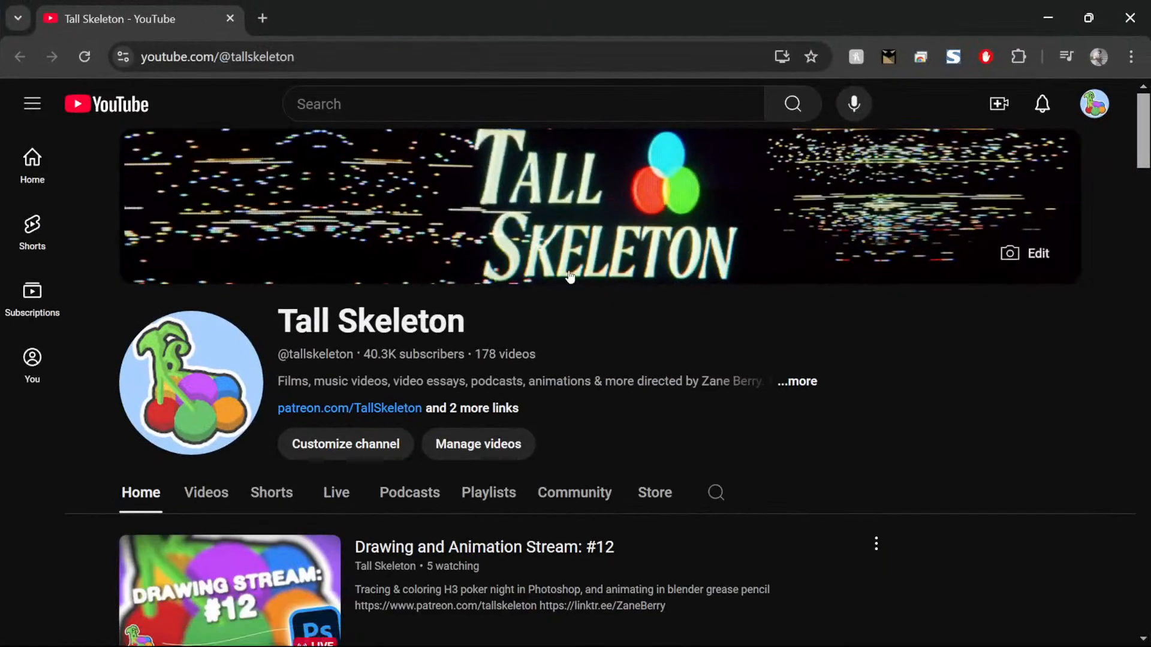
scroll(999, 324, down, 5)
scroll(1000, 327, down, 4)
scroll(299, 520, up, 3)
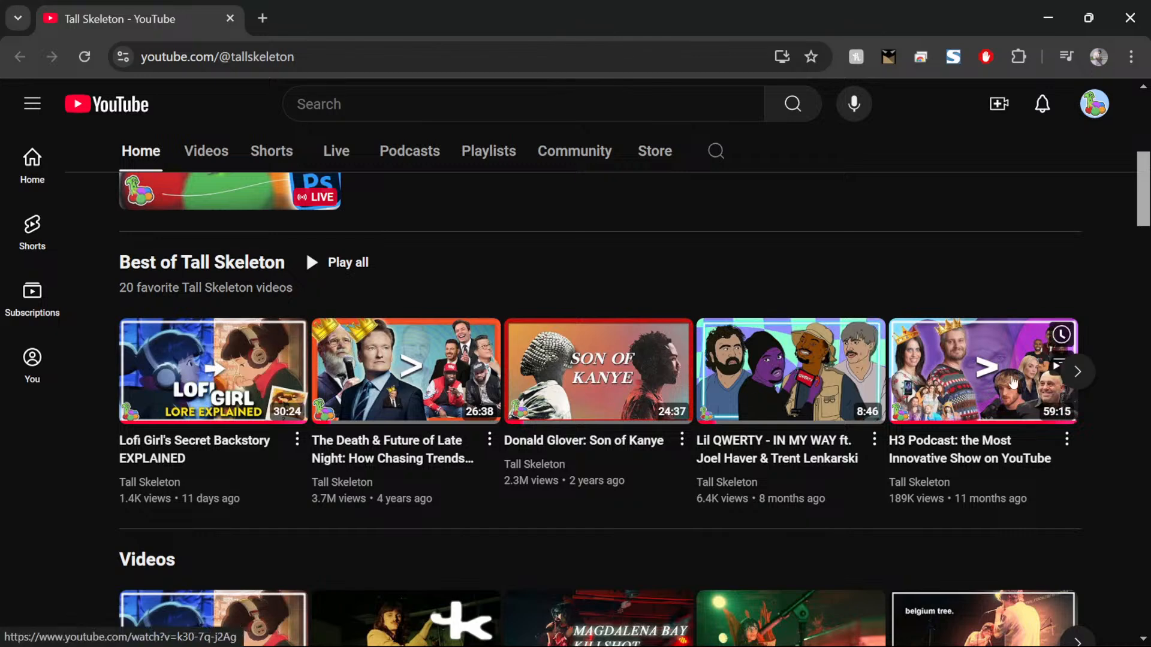
click(1077, 371)
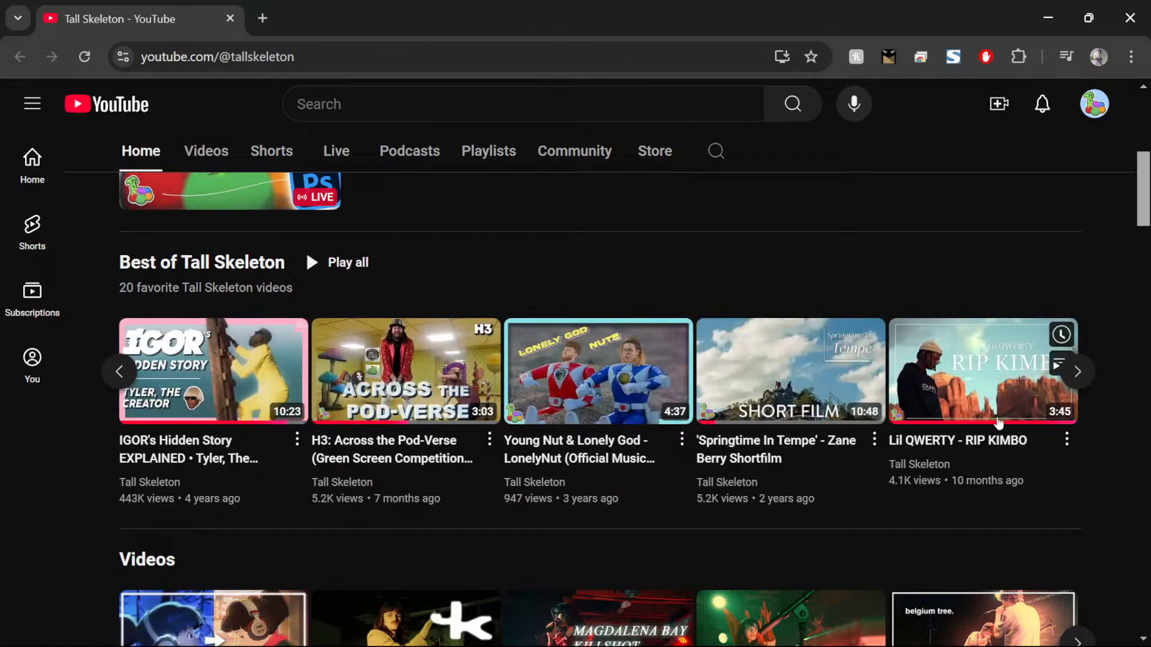
click(1077, 371)
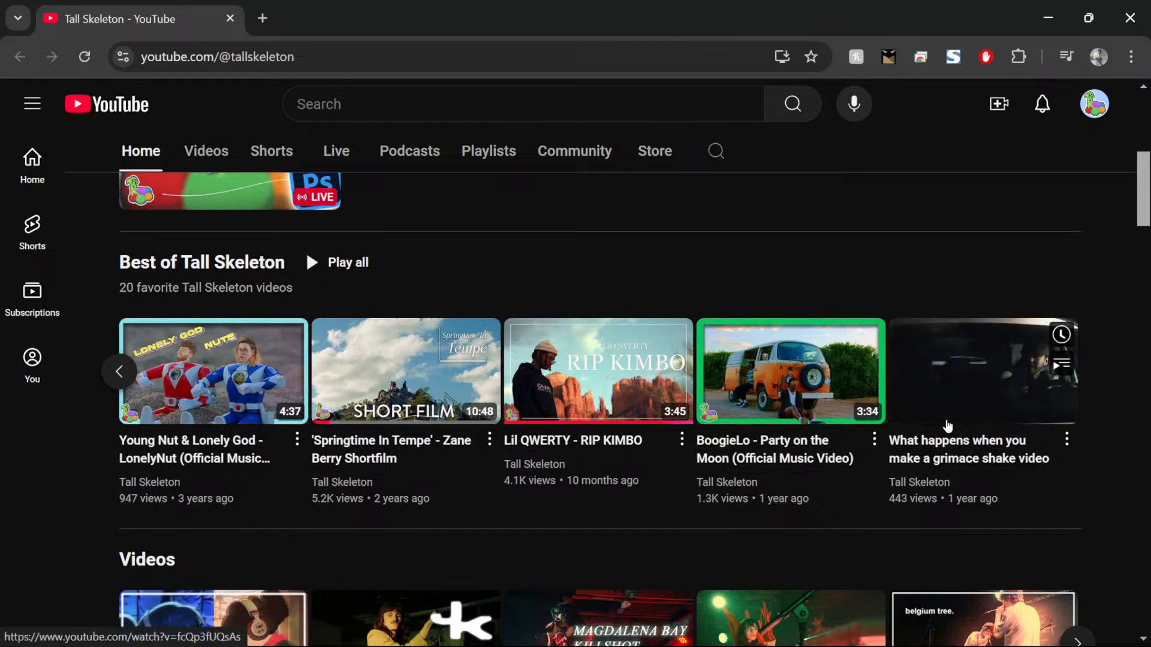
scroll(102, 390, down, 18)
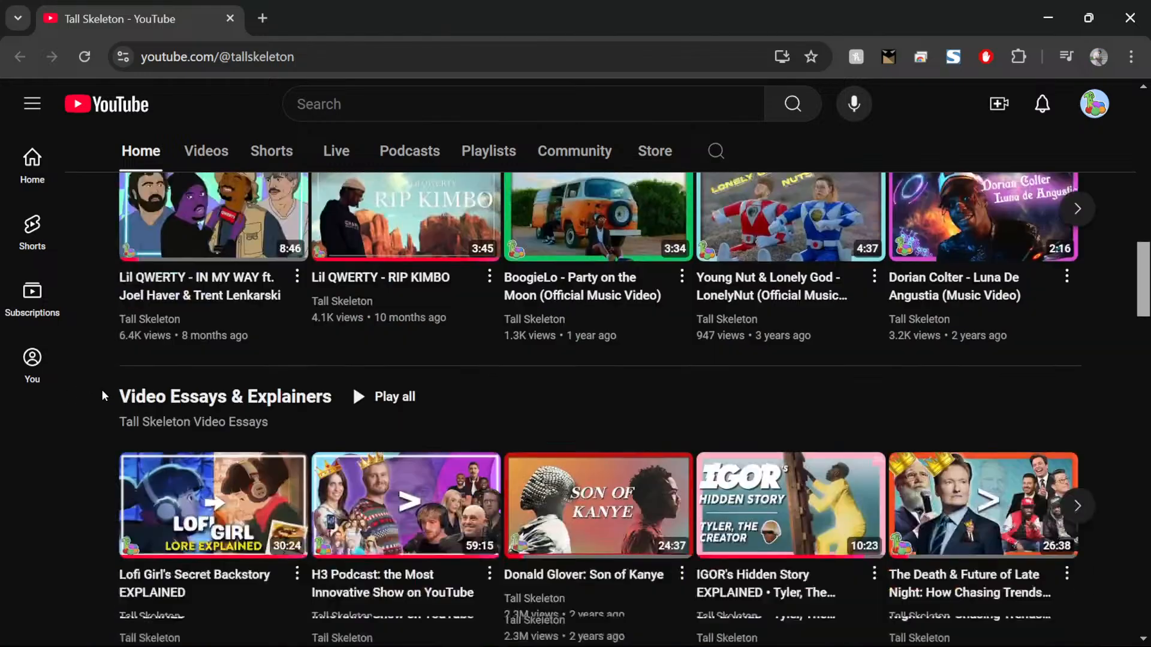
scroll(101, 389, down, 7)
scroll(96, 383, up, 7)
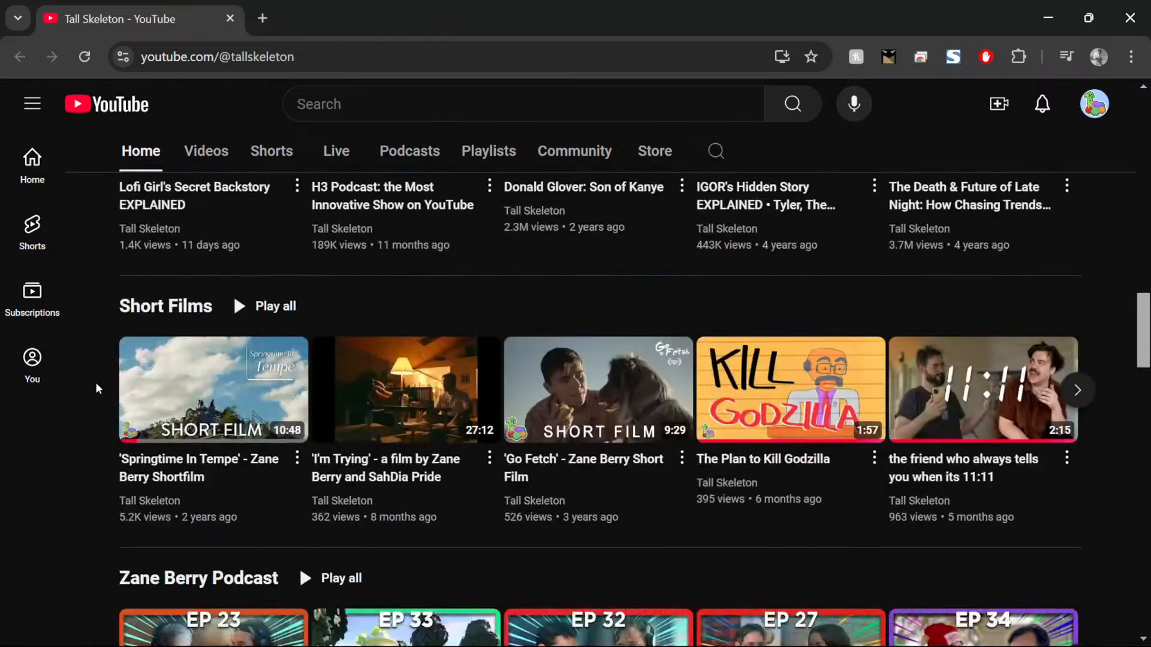
scroll(77, 420, down, 5)
mouse_move(410, 432)
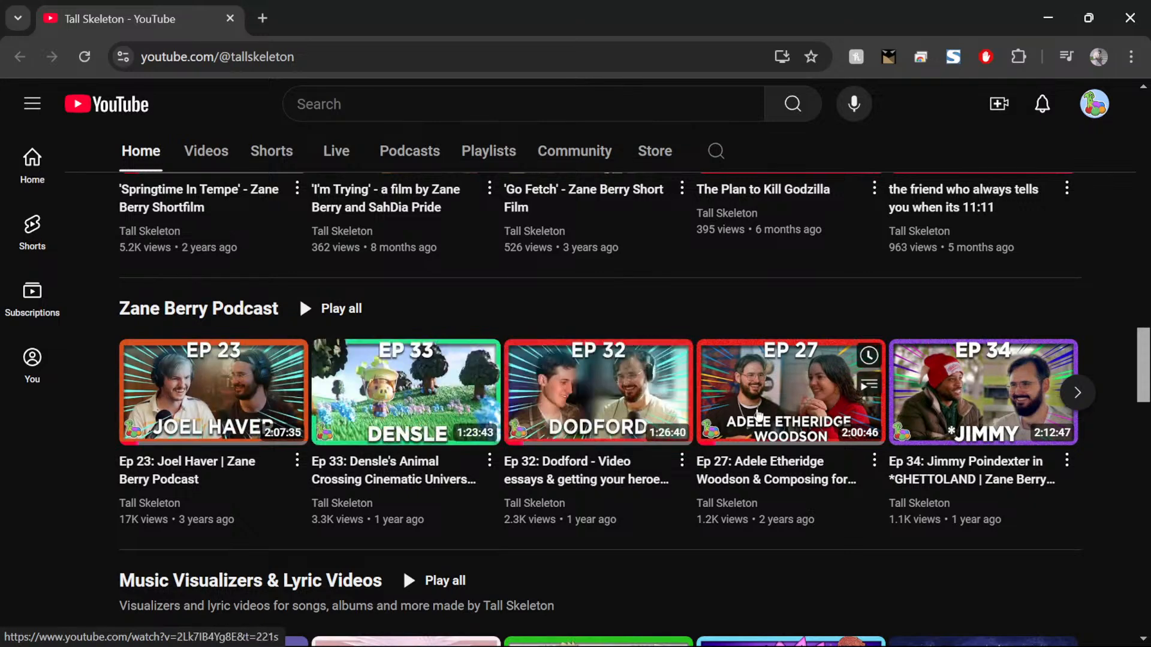
Step: Look through the podcast, live show, affiliated channel and Shorts sections further down the Tall Skeleton YouTube channel's home page
click(1077, 395)
click(120, 393)
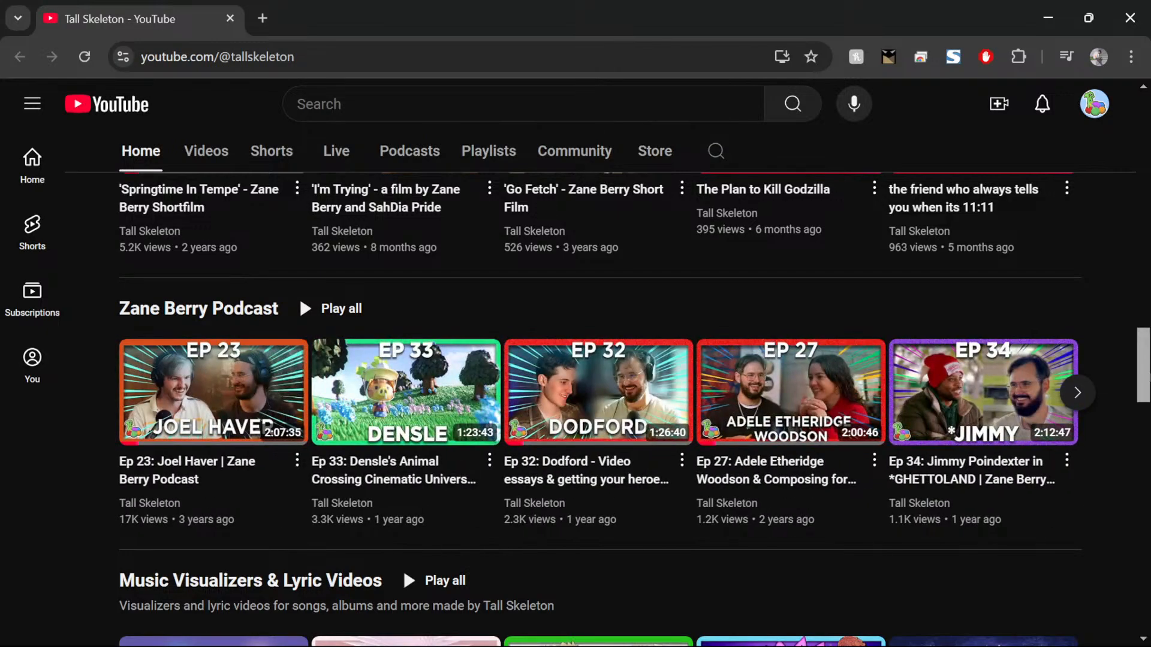
scroll(1143, 372, down, 4)
scroll(1144, 373, down, 12)
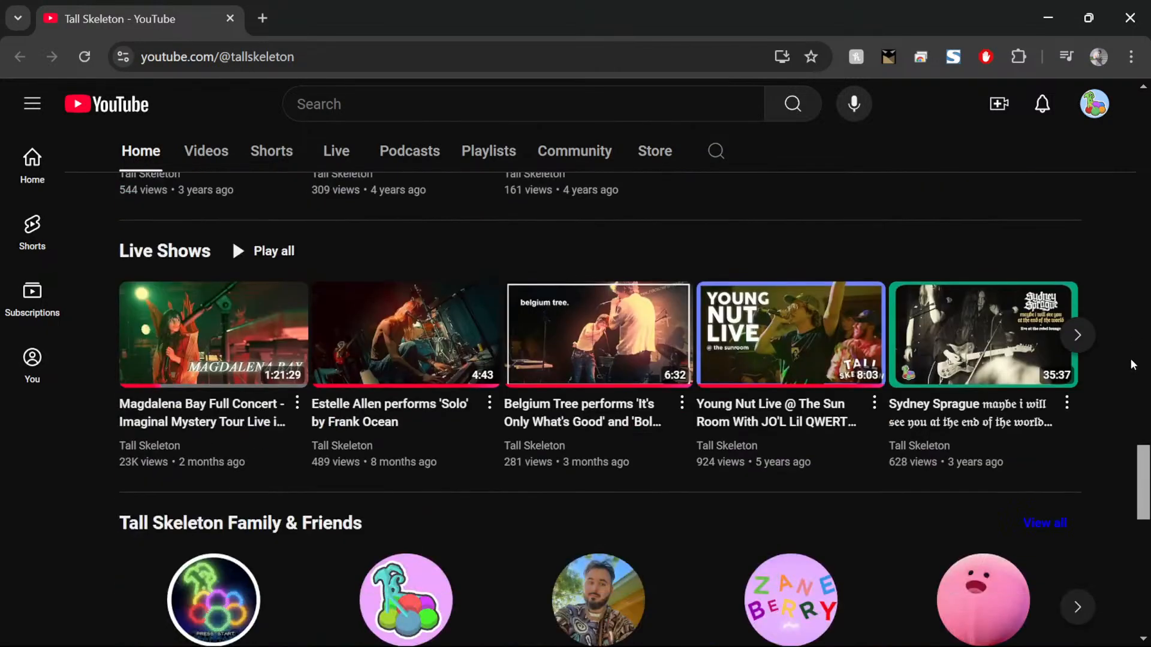
scroll(1130, 358, up, 6)
scroll(204, 384, down, 3)
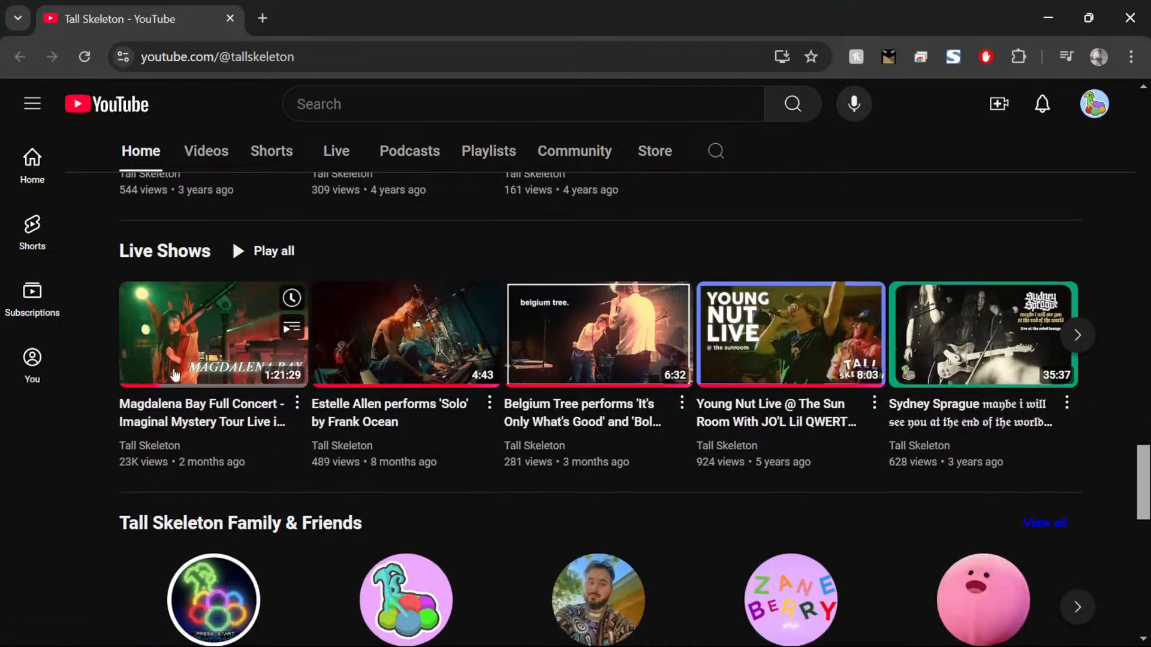
scroll(174, 375, down, 10)
scroll(438, 510, up, 4)
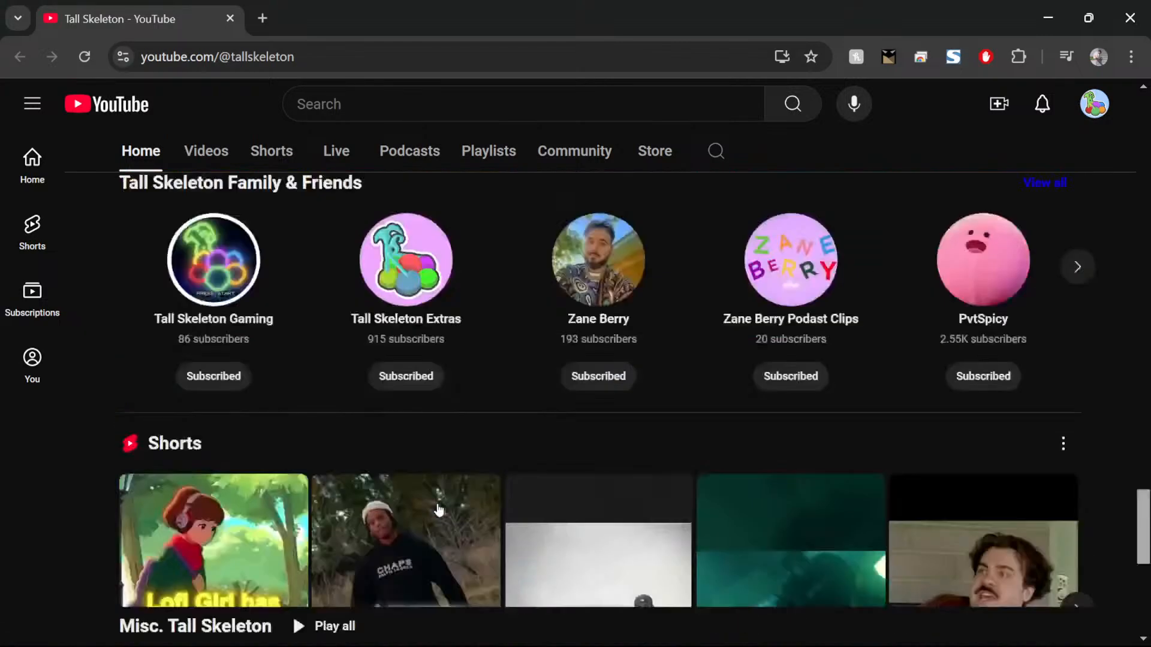
scroll(438, 510, up, 10)
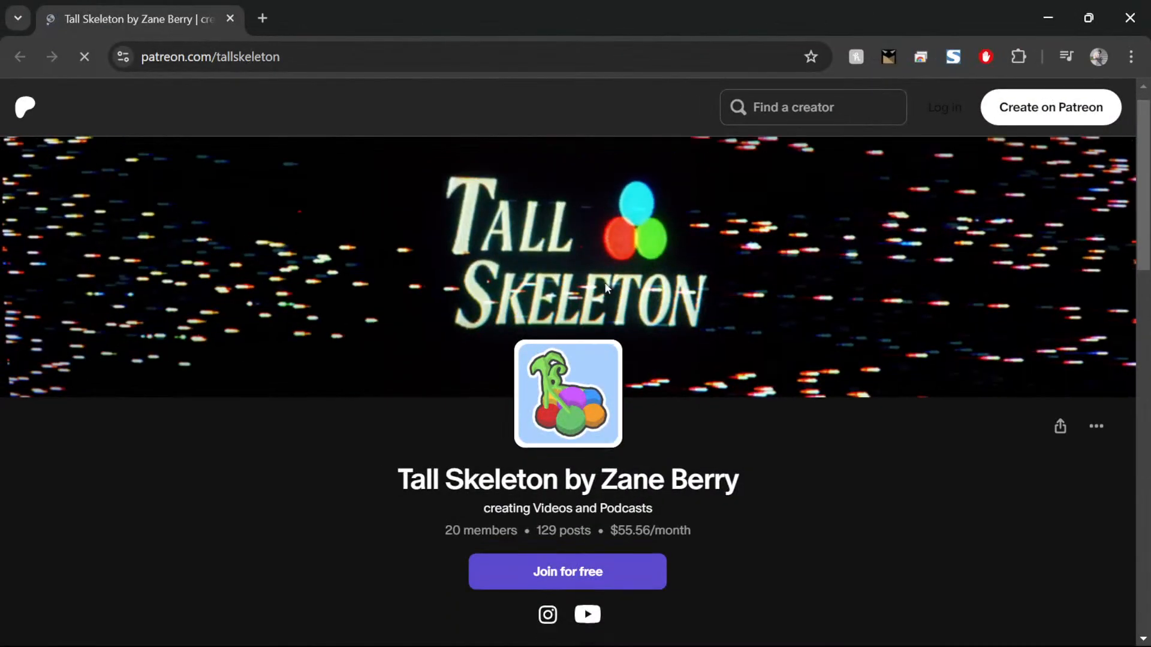
Step: Dismiss the Google sign-in pop-up on the Tall Skeleton Patreon page and look over the membership tiers and their benefits
scroll(789, 347, down, 10)
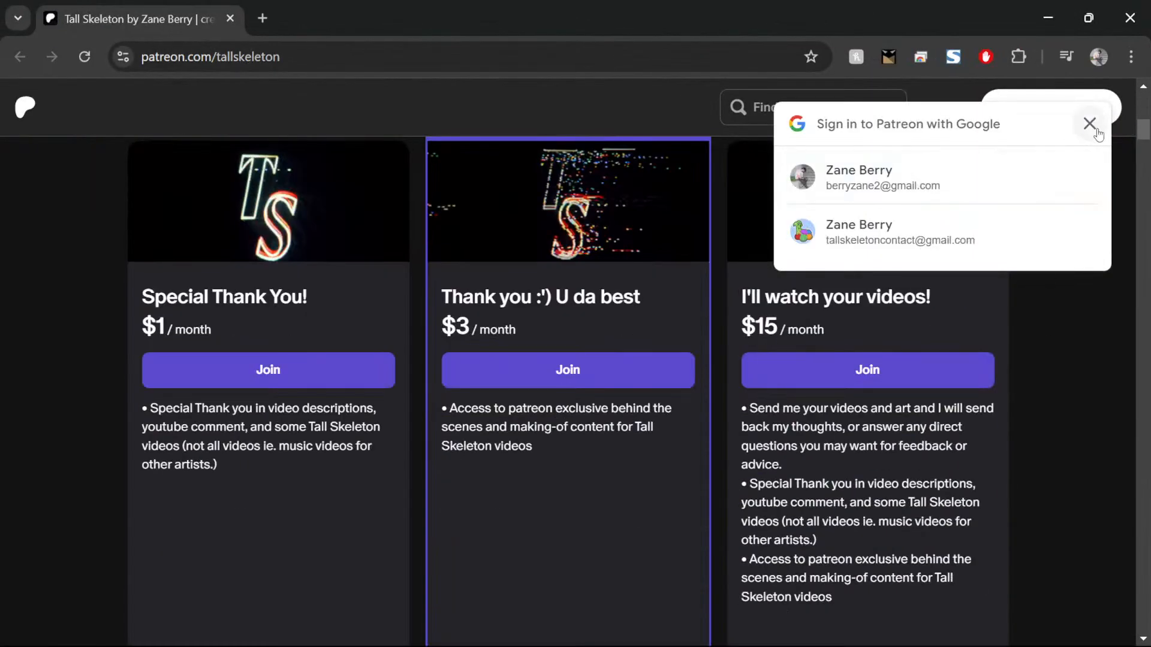
click(1095, 127)
scroll(223, 503, up, 3)
scroll(298, 482, down, 2)
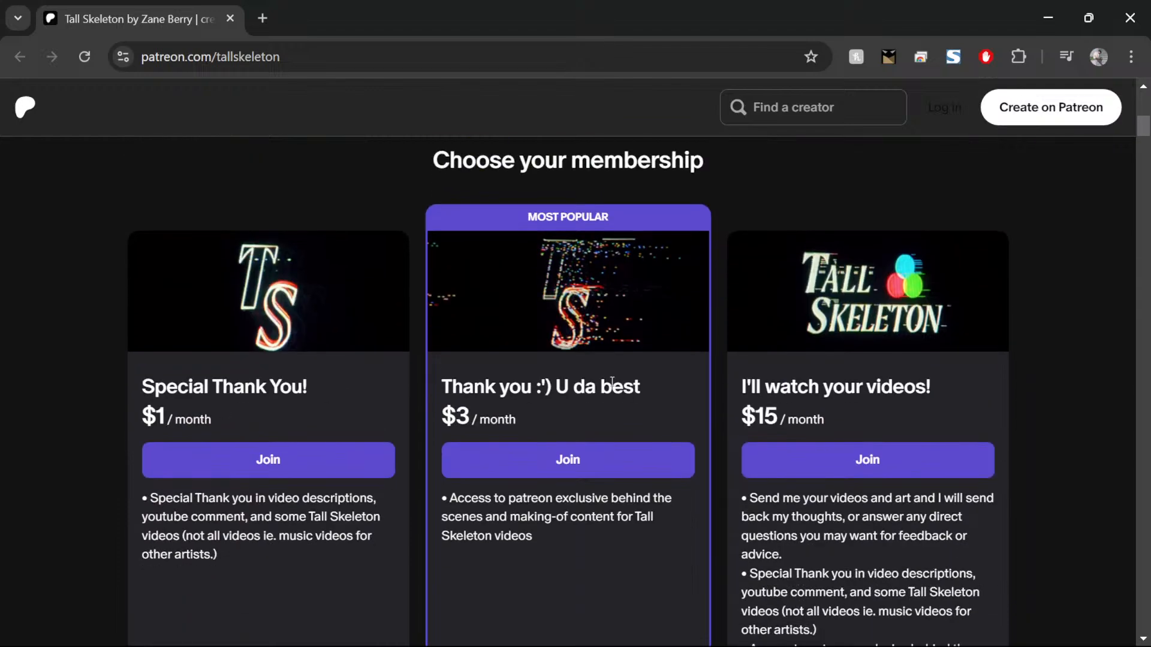
scroll(650, 376, down, 2)
scroll(682, 316, up, 4)
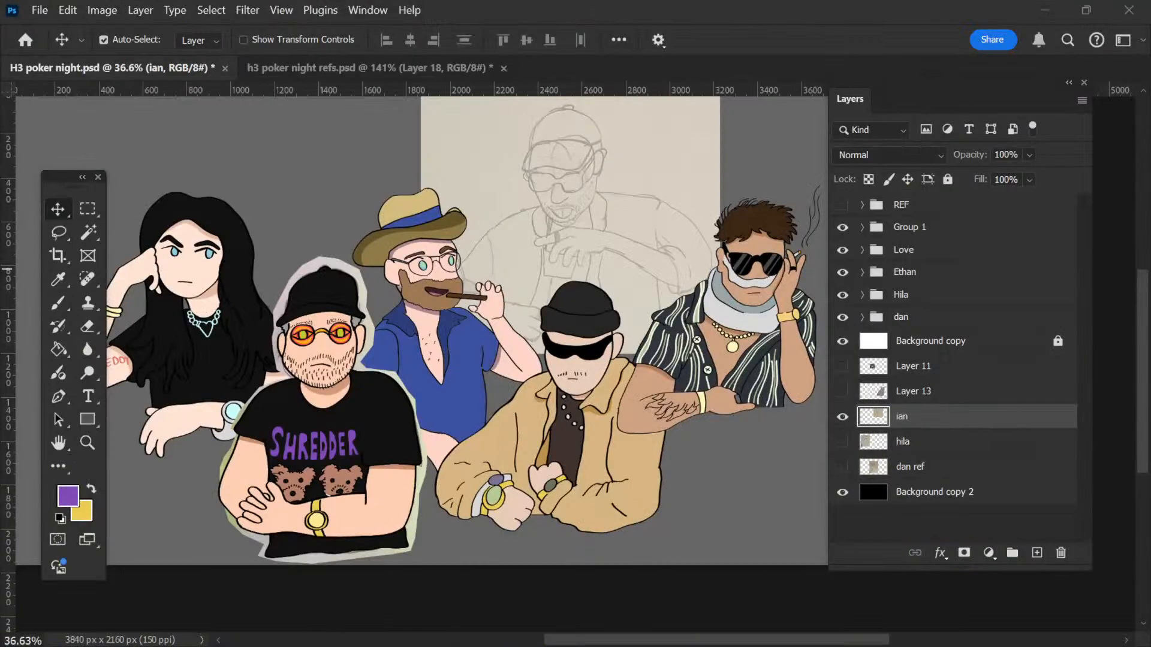
click(803, 69)
drag(625, 373, 654, 401)
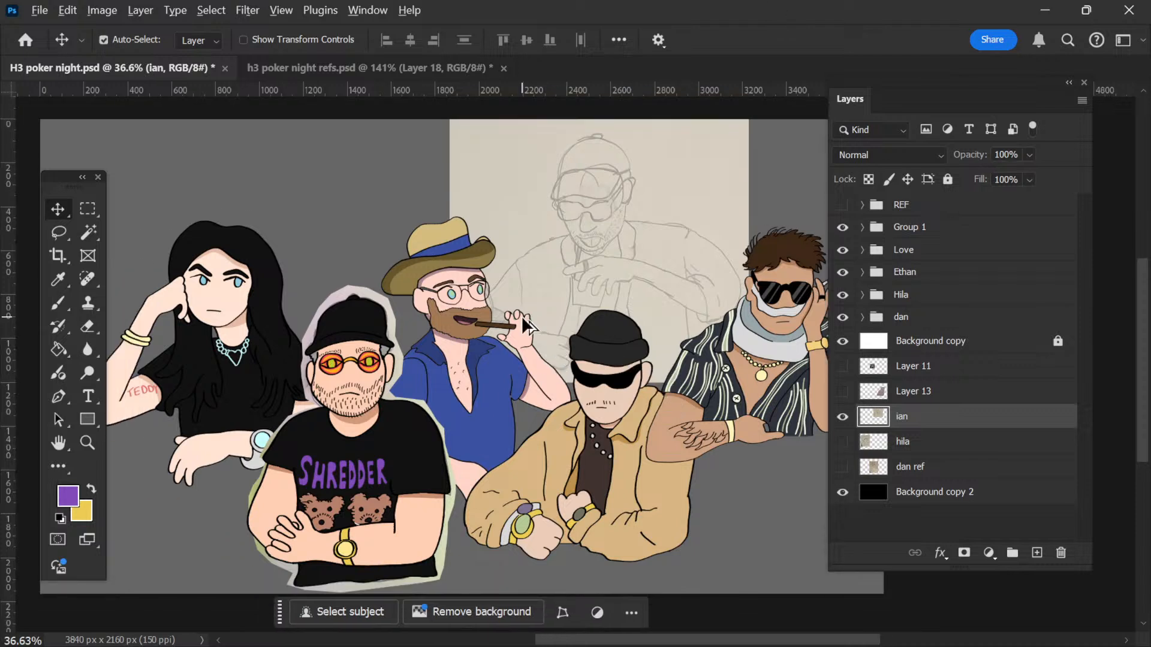
scroll(523, 324, down, 1)
scroll(263, 394, right, 1)
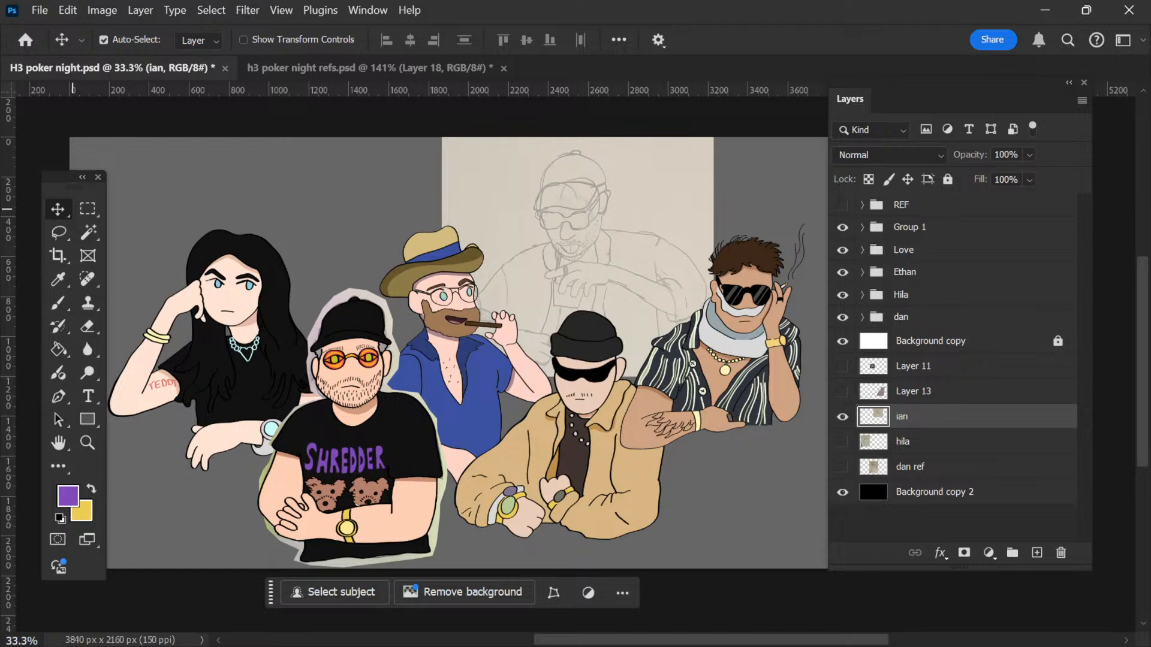
Step: Switch to the browser for another look at the Patreon membership tiers and return to the poker night illustration in Photoshop
key(alt+Tab)
drag(1150, 359, 909, 6)
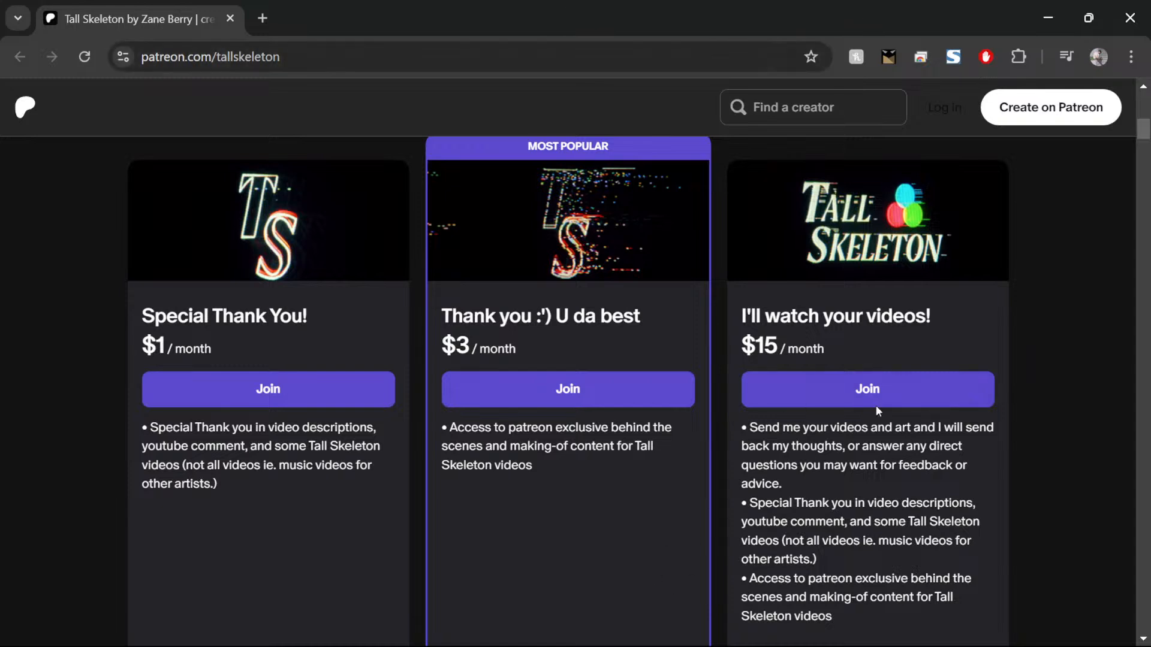
drag(682, 3, 624, 0)
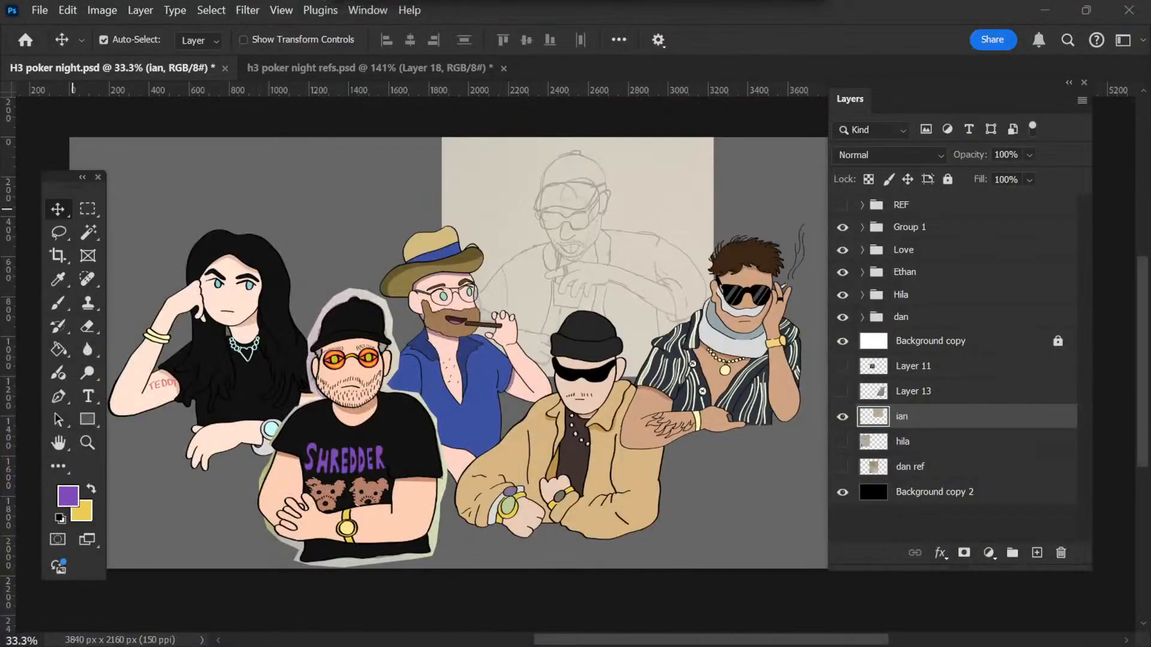